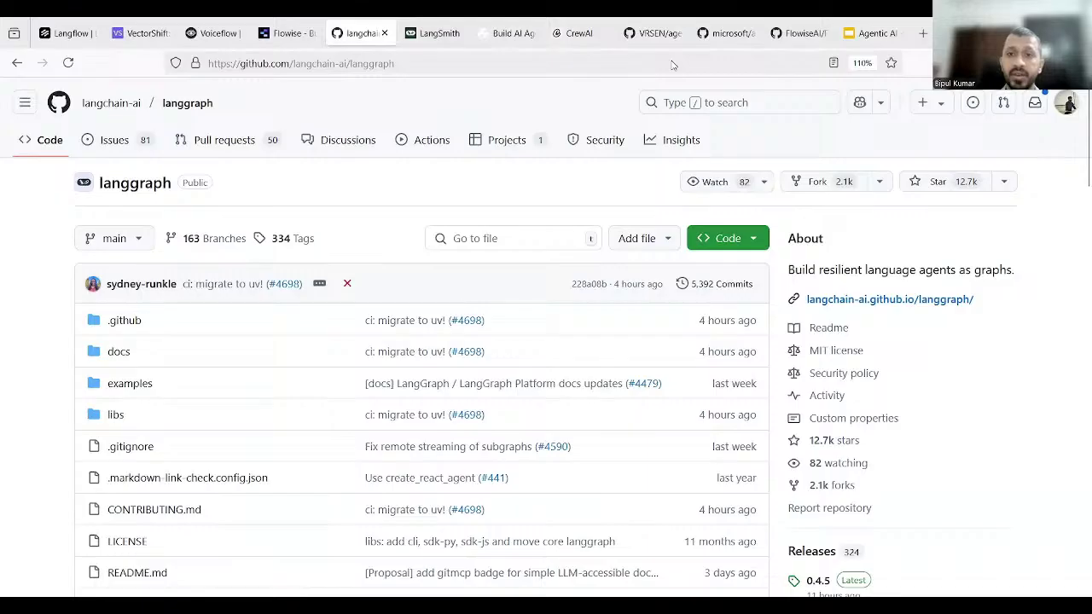
Look through the open LangSmith, StackAI, CrewAI, agency-swarm, autogen and Flowise repository pages
left_click(435, 32)
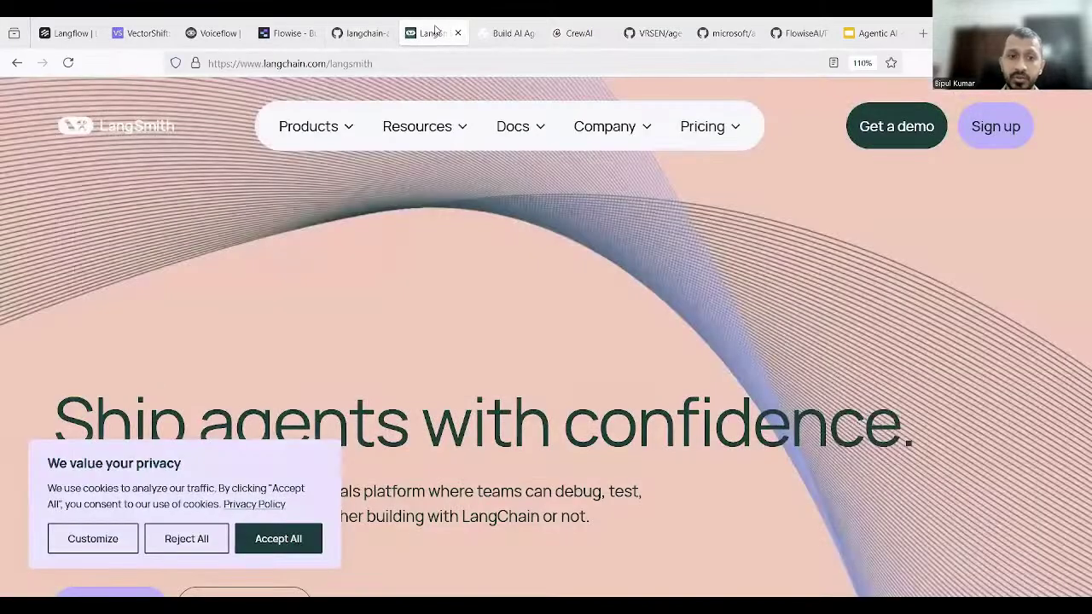
left_click(515, 39)
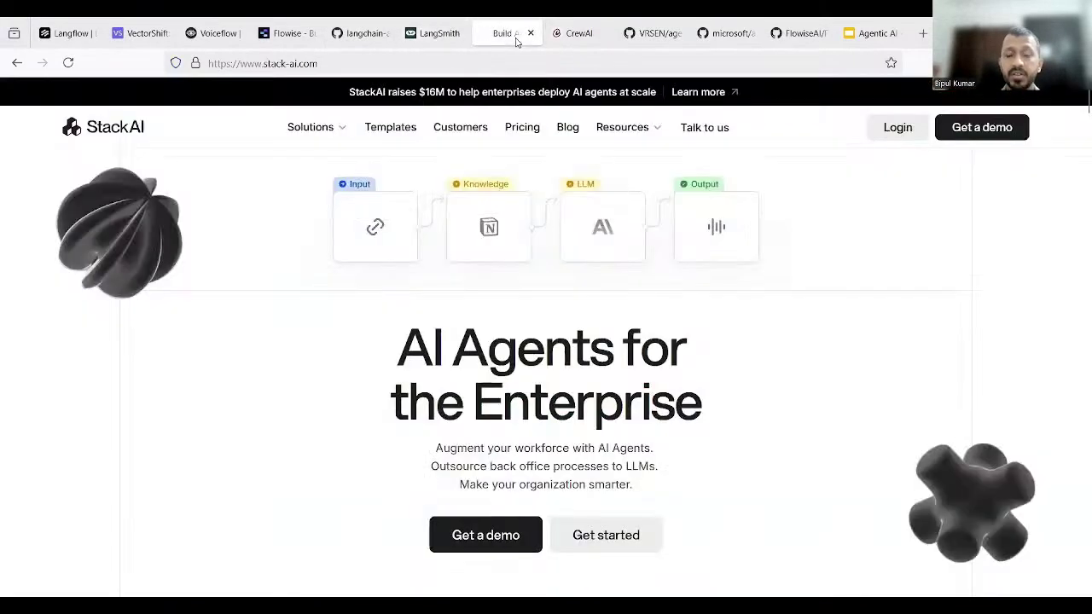
left_click(574, 39)
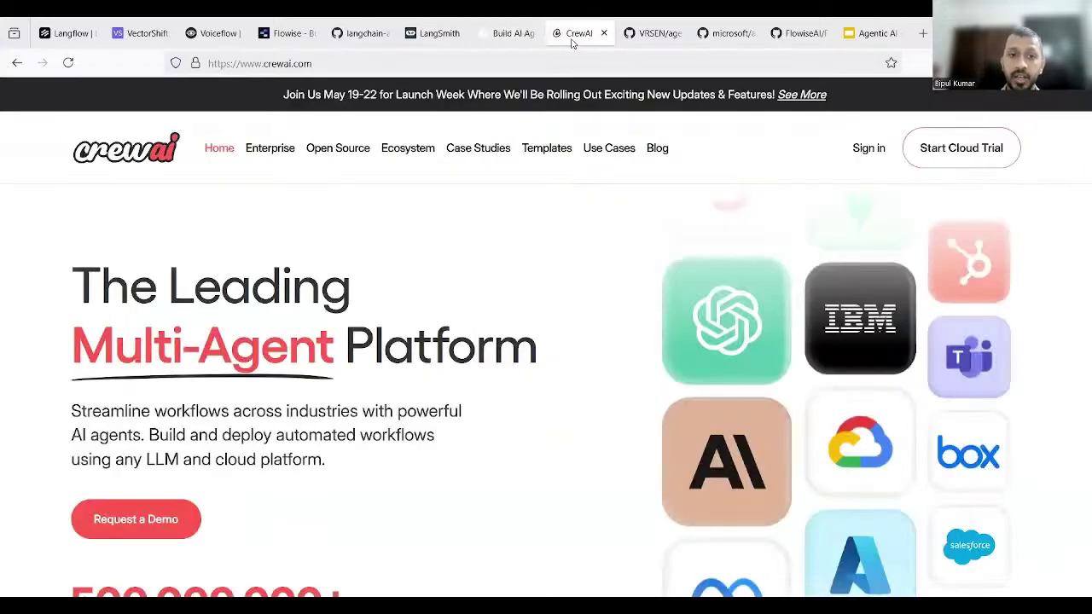
left_click(652, 35)
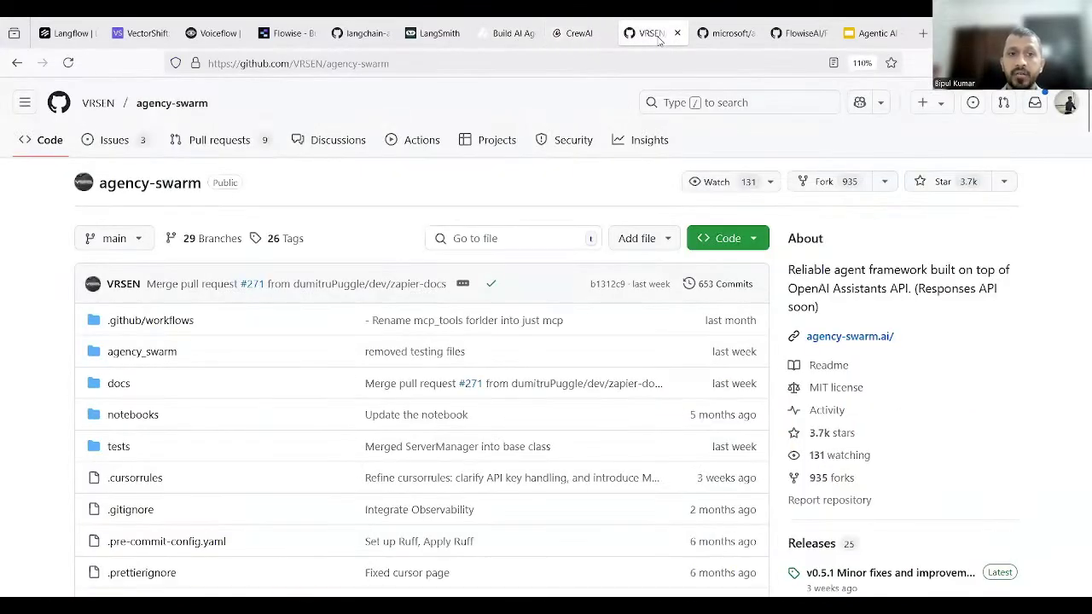
left_click(721, 36)
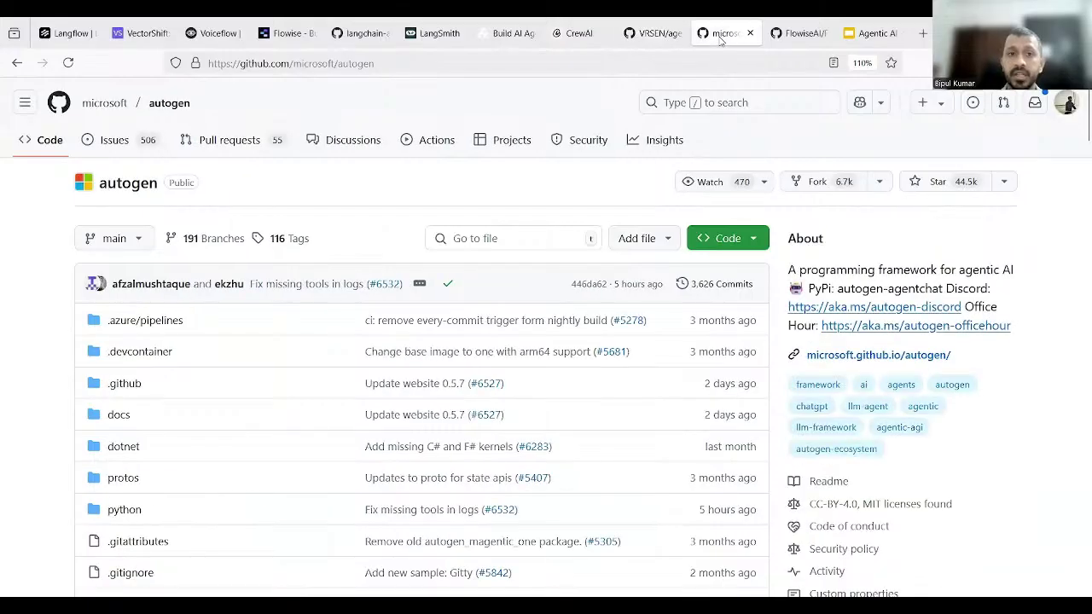
left_click(790, 41)
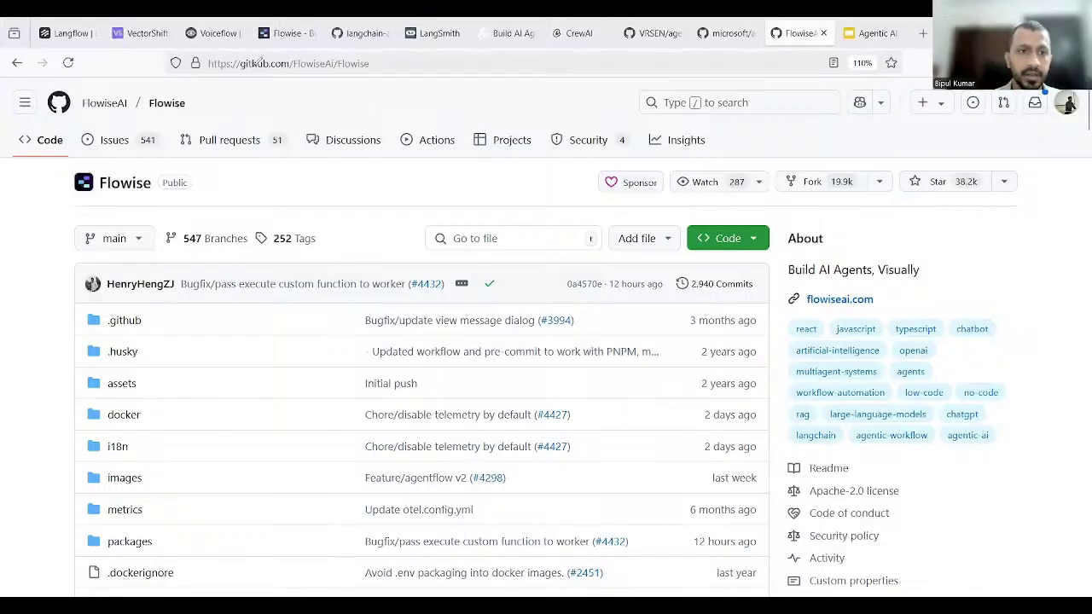
Circle the Flowise repository address, clear the marks, and locate the Quick Start section in the README
mouse_move(275, 48)
left_mouse_down()
mouse_move(272, 82)
mouse_move(367, 73)
left_mouse_up()
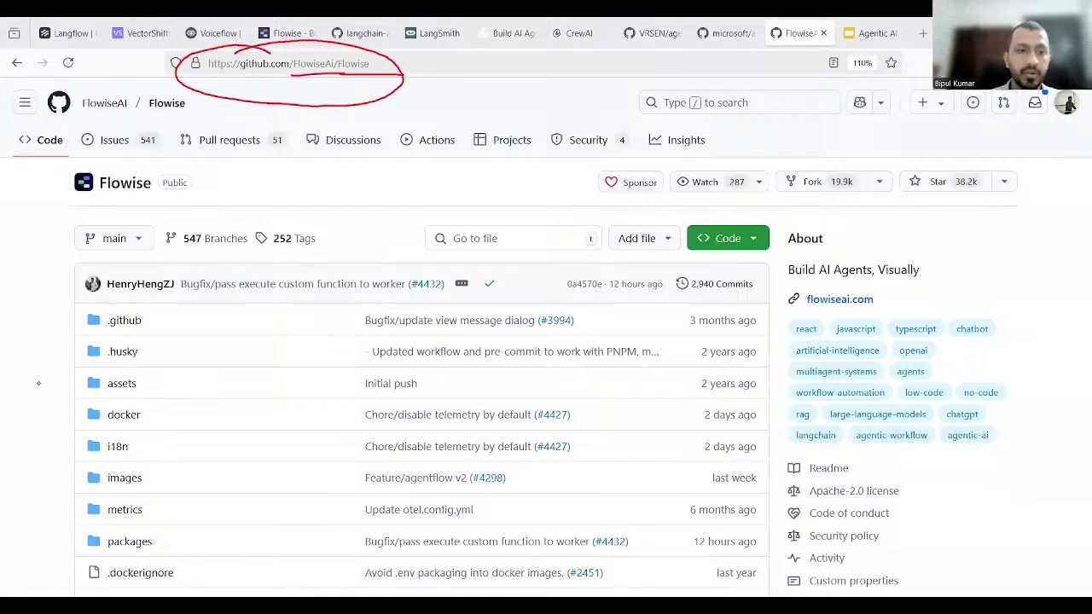
key("Escape")
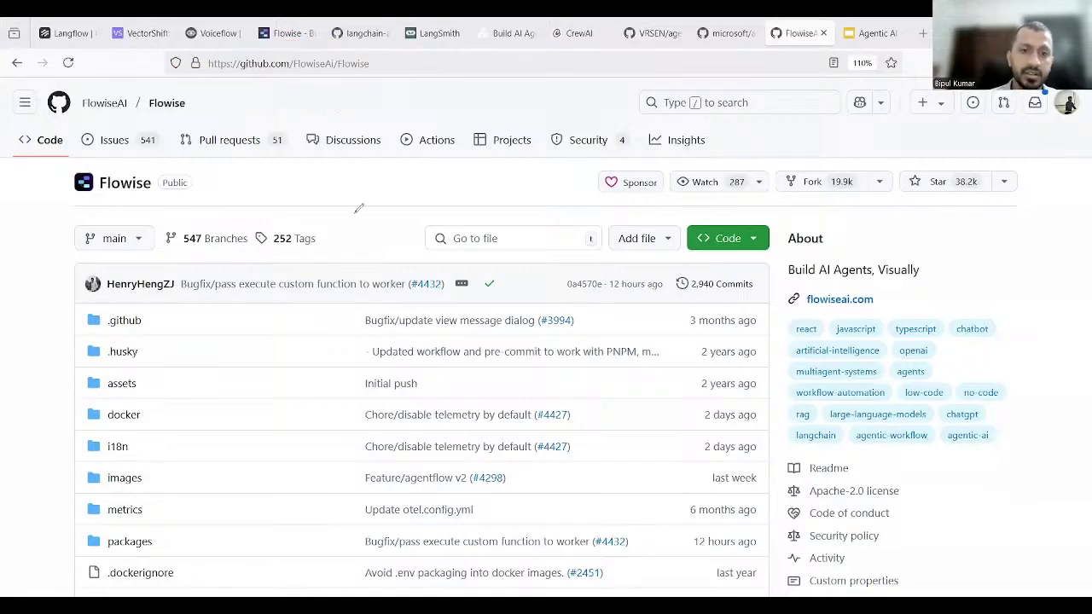
scroll(355, 219, "down", 10)
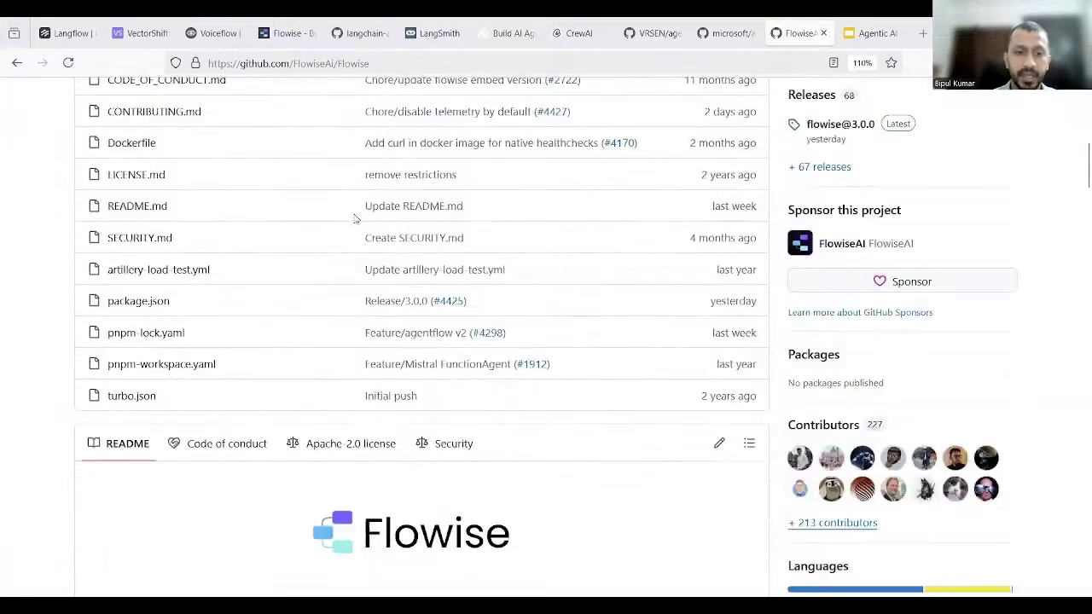
scroll(355, 219, "down", 8)
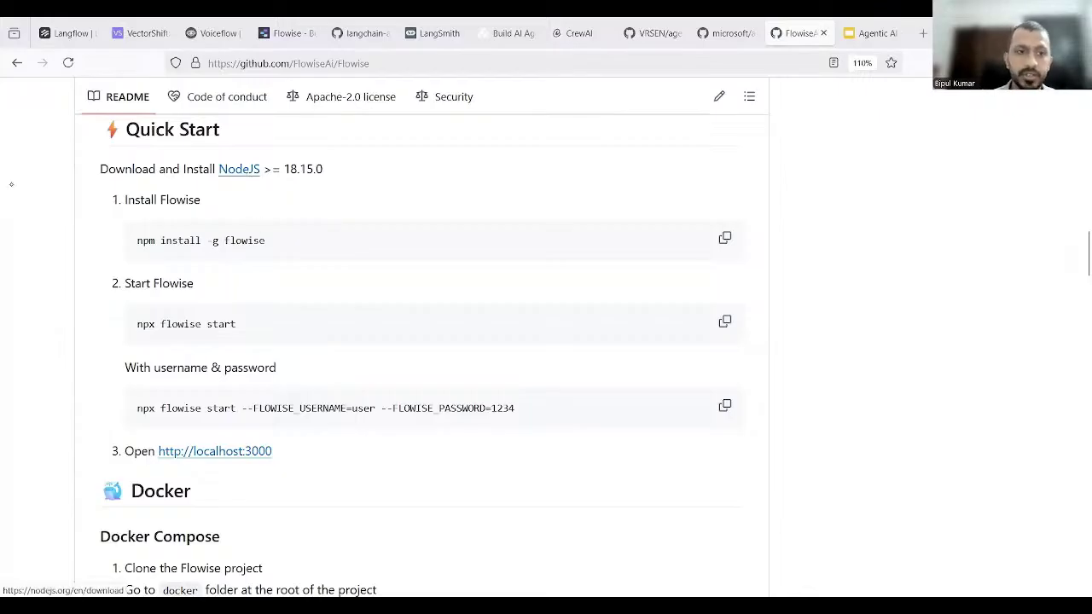
scroll(137, 170, "down", 1)
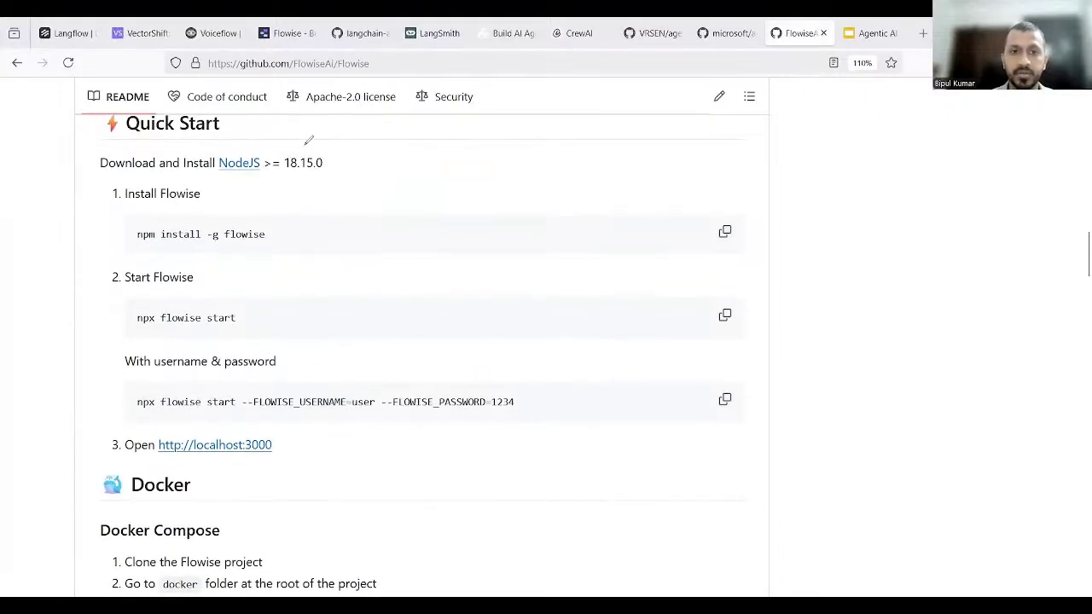
Circle and underline the NodeJS 18.15.0 requirement, add a handwritten version note beginning with 20, and clear the annotations
left_click_drag(309, 140, 312, 137)
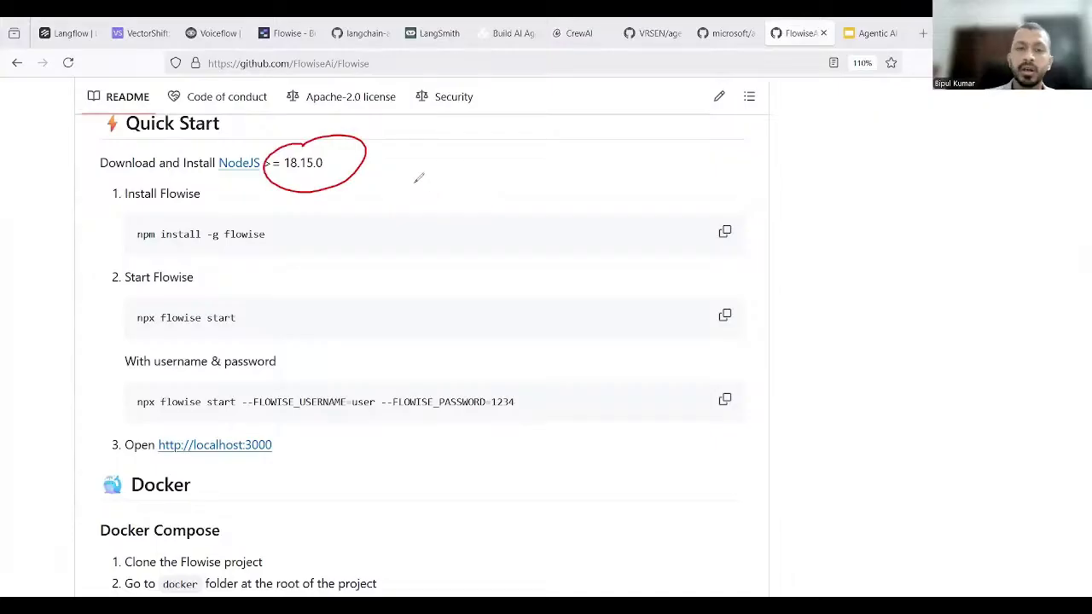
left_click_drag(408, 170, 427, 189)
mouse_move(449, 167)
left_mouse_down()
mouse_move(437, 179)
mouse_move(478, 171)
mouse_move(478, 153)
mouse_move(529, 142)
mouse_move(553, 150)
mouse_move(588, 122)
mouse_move(514, 196)
left_mouse_up()
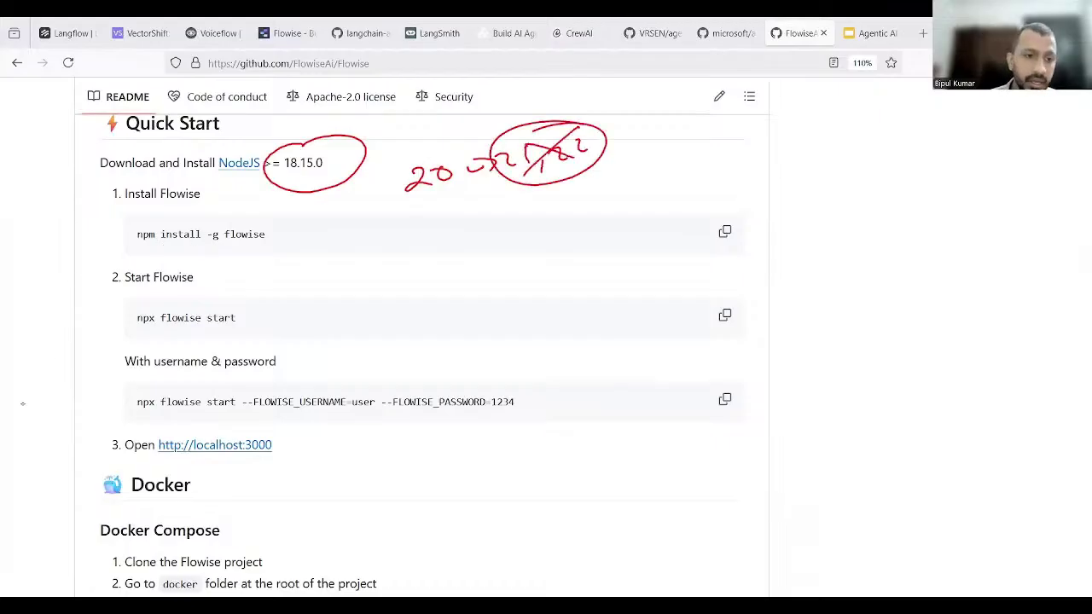
key("e")
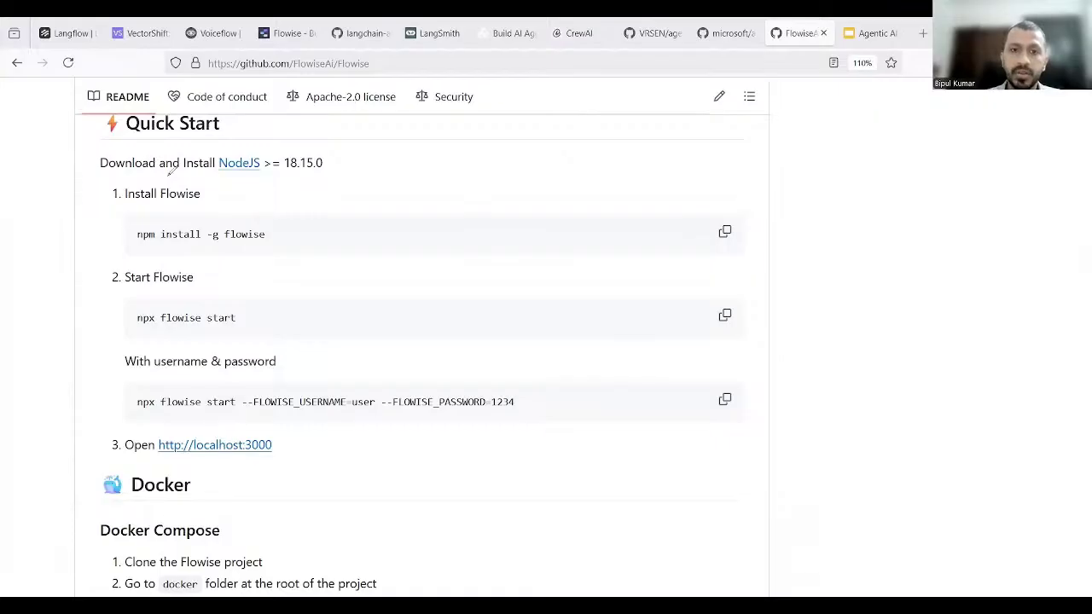
left_click_drag(279, 179, 343, 181)
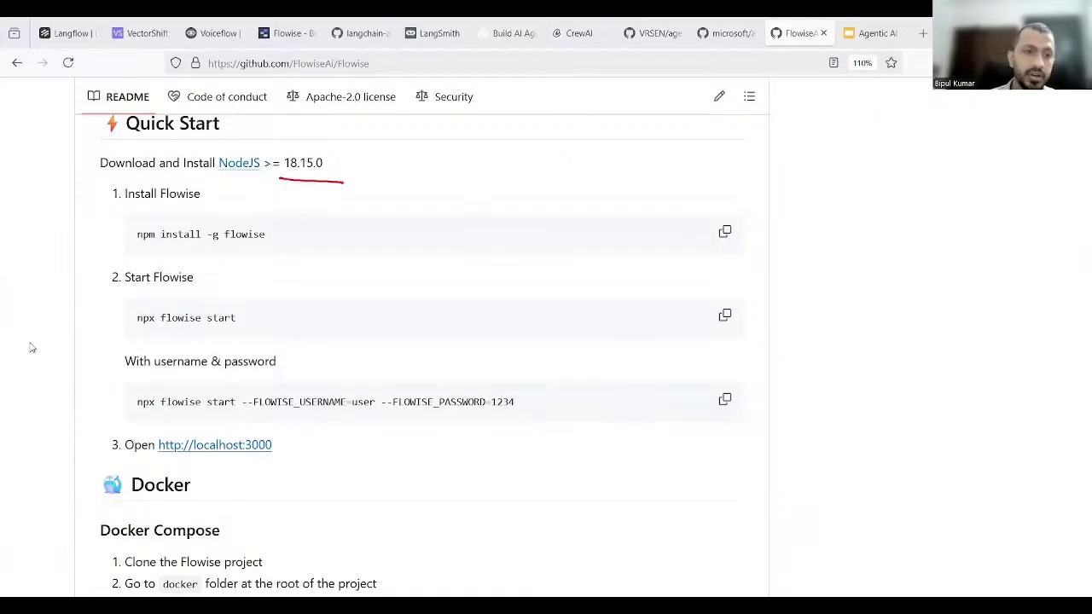
key("e")
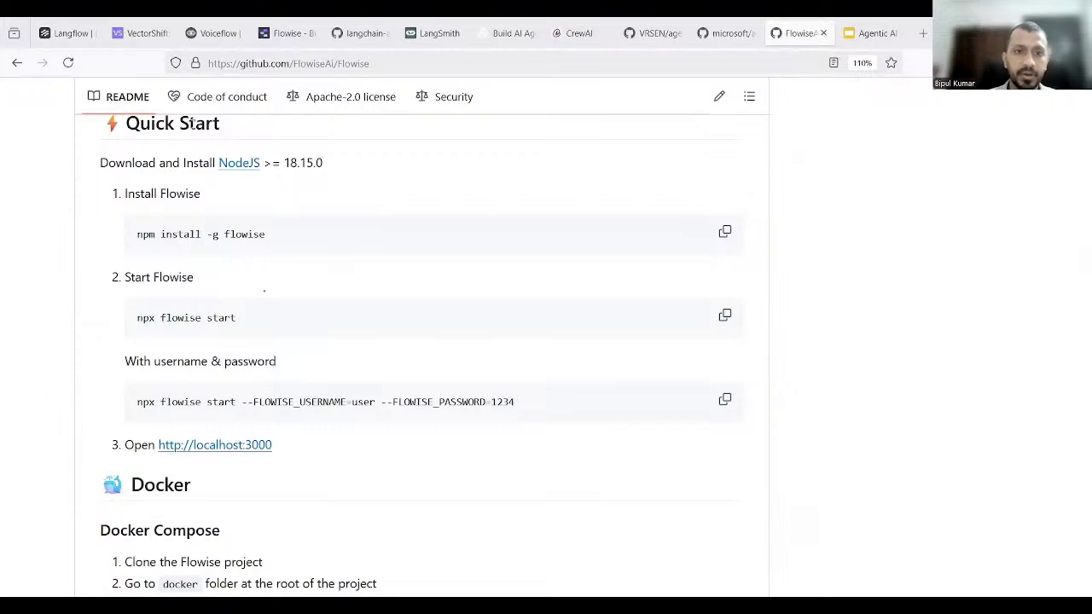
Open the NodeJS download page linked in the README and select version v20.19.2 for Windows
left_click(250, 170)
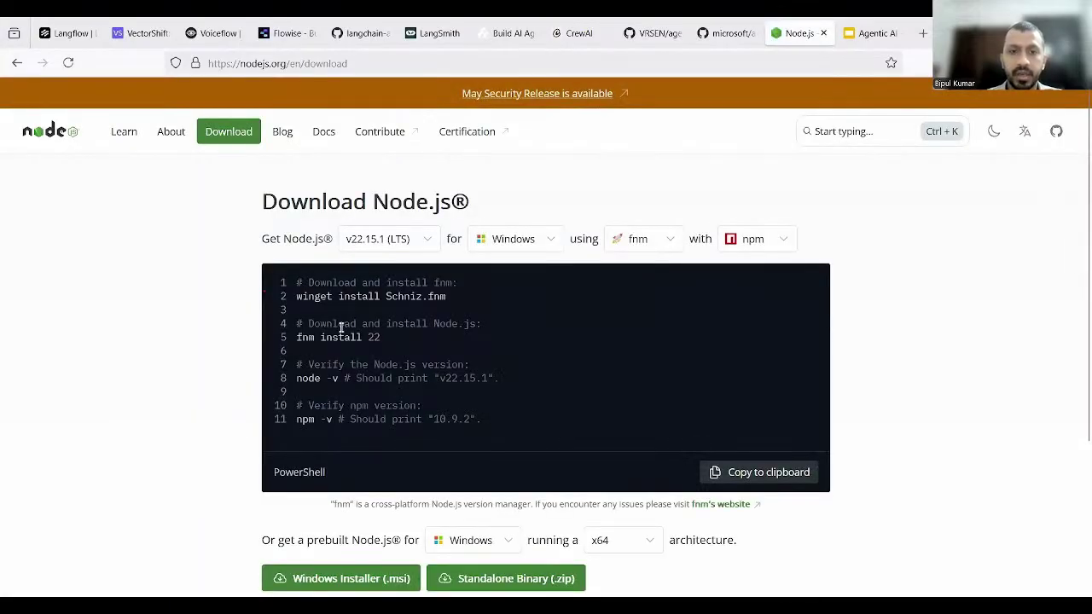
scroll(340, 328, "down", 1)
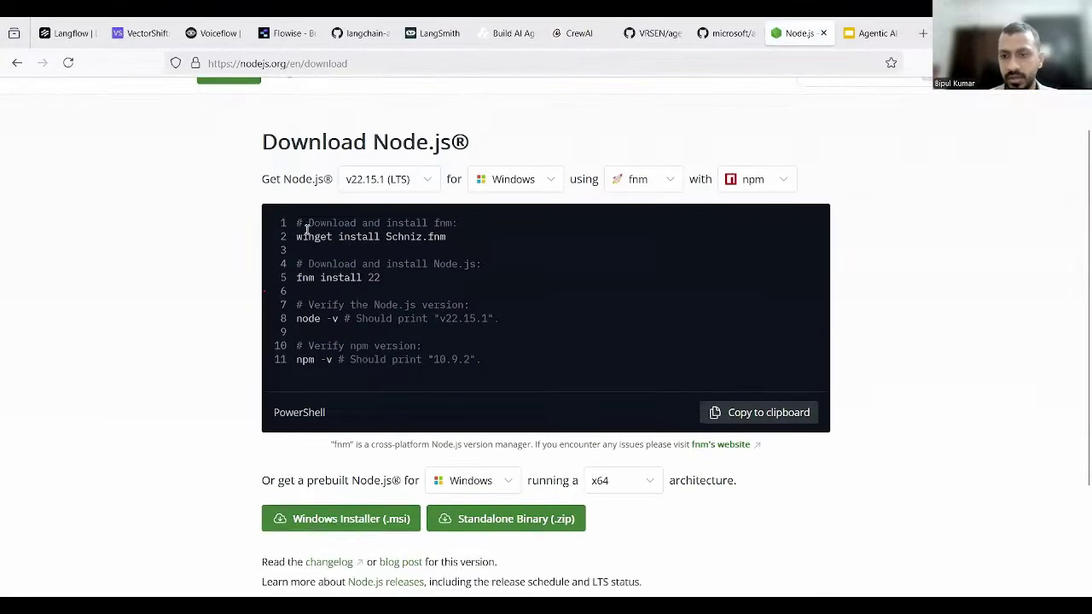
left_click(424, 180)
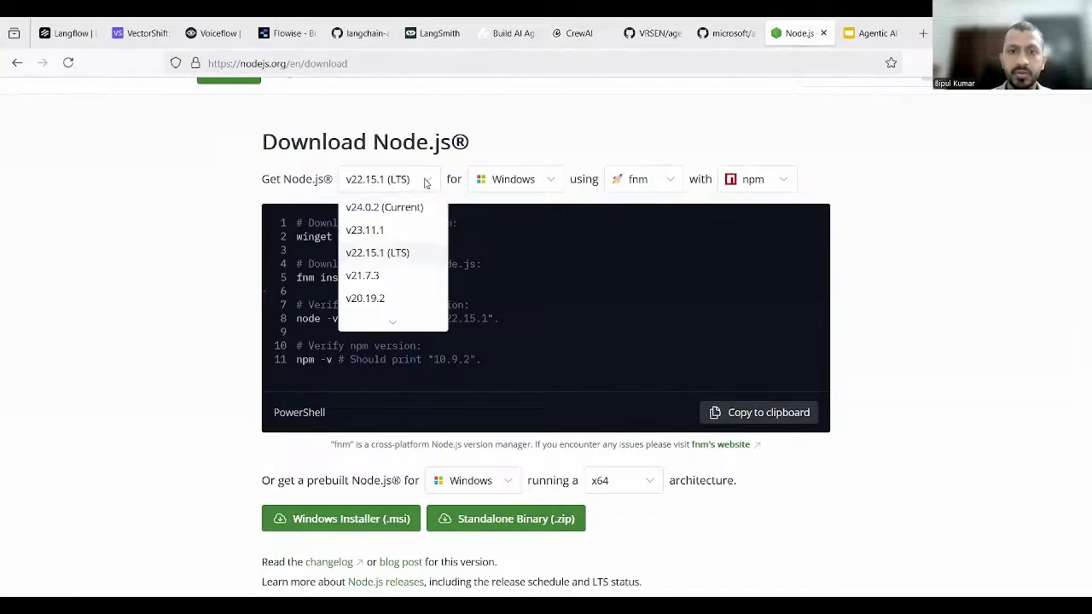
scroll(394, 296, "down", 1)
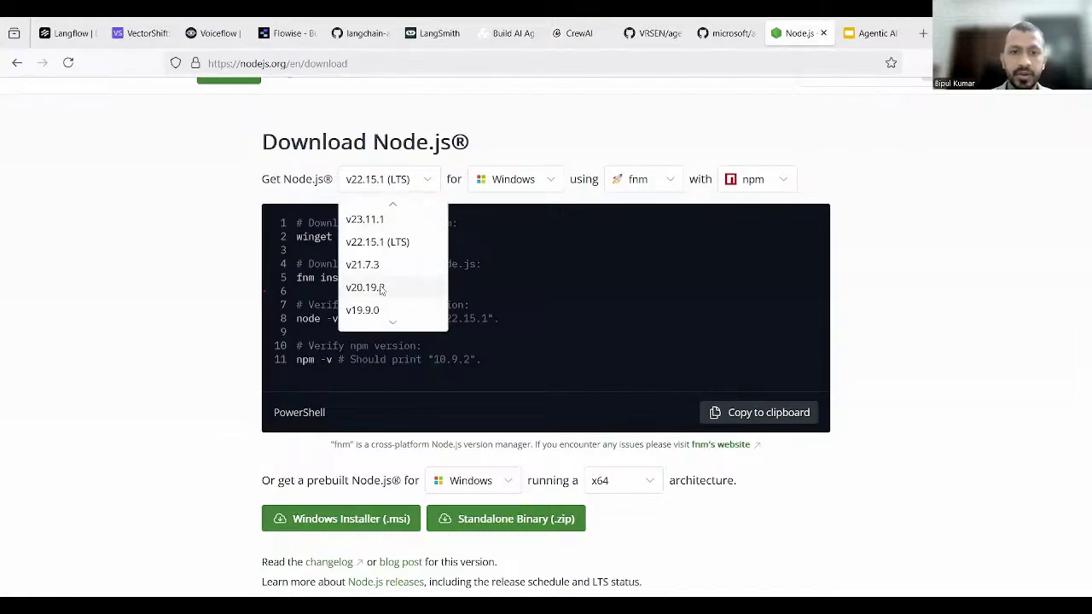
left_click(381, 290)
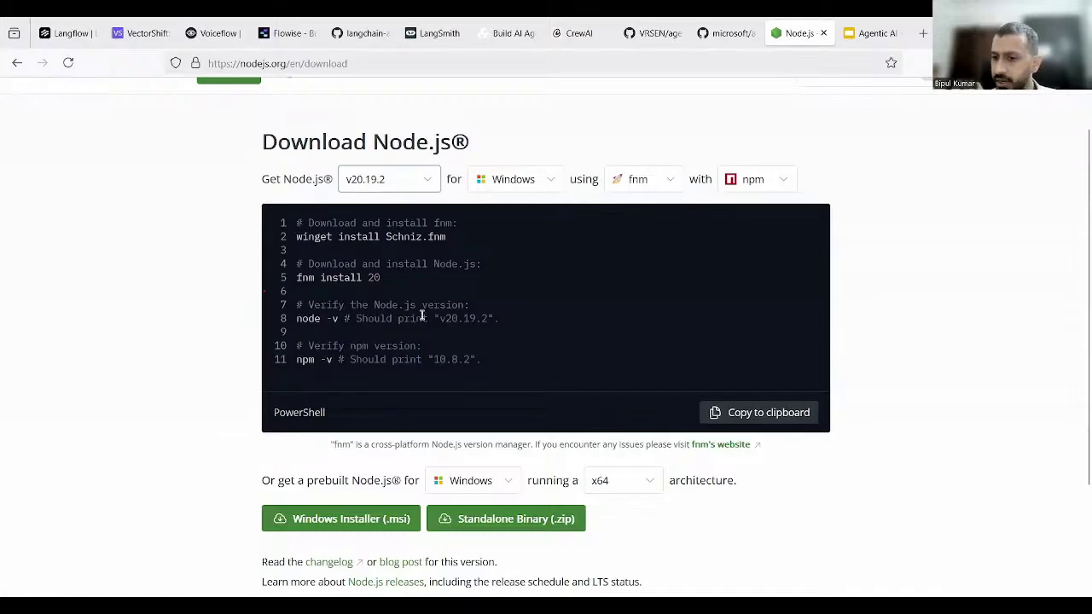
scroll(418, 465, "down", 1)
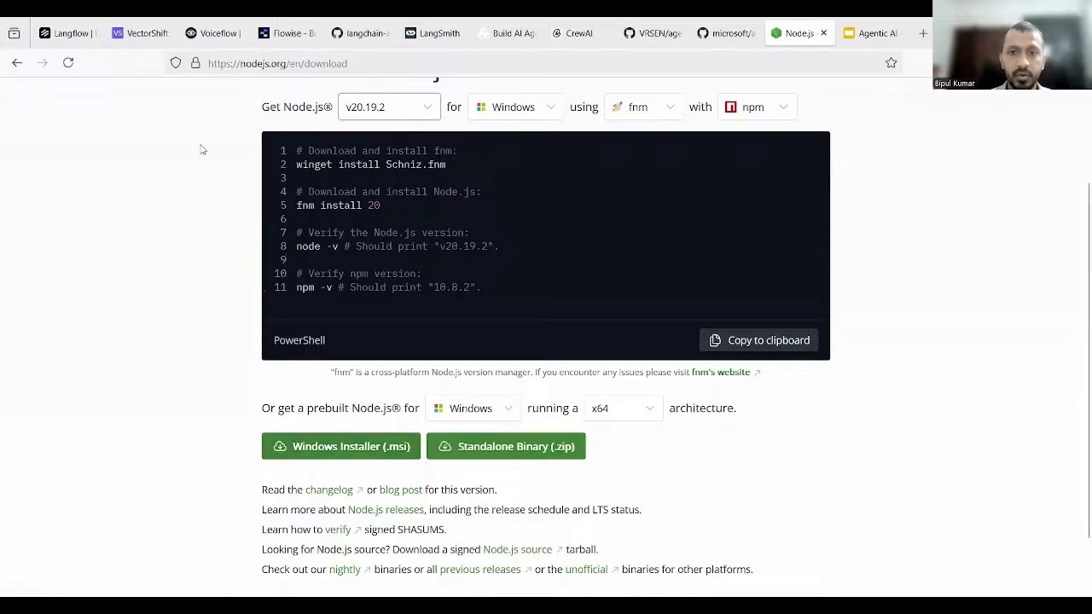
Return to the Flowise Quick Start section and open the Node.js command prompt
left_click(16, 62)
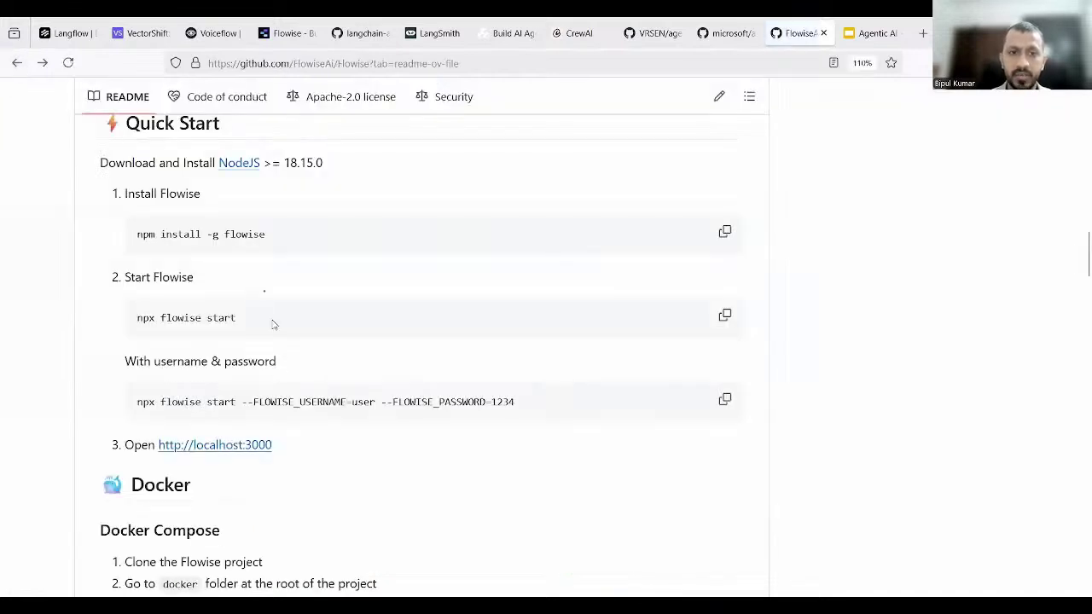
scroll(247, 304, "up", 1)
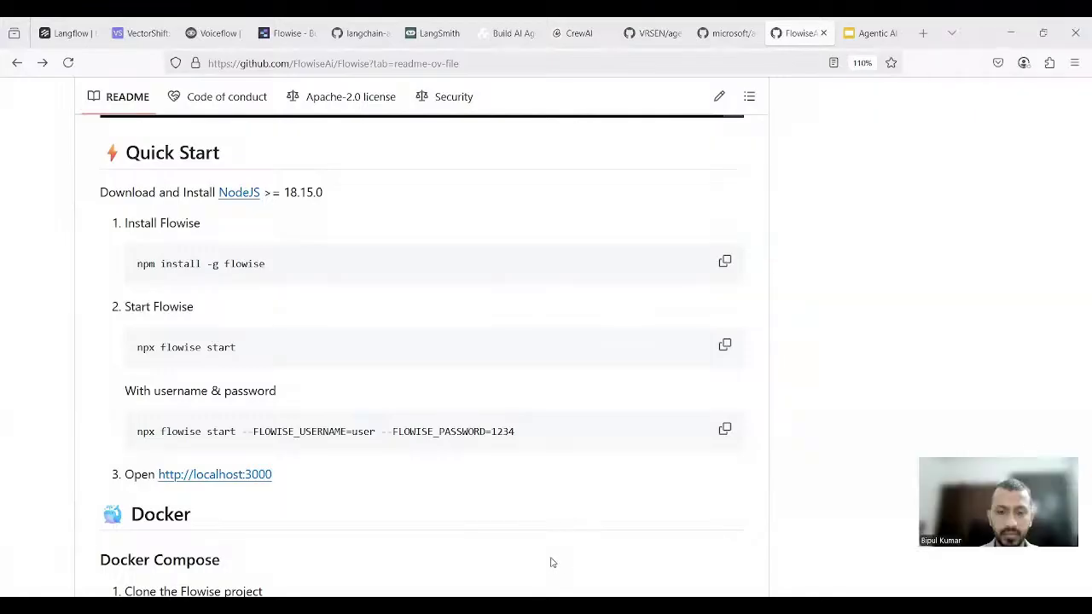
left_click(396, 597)
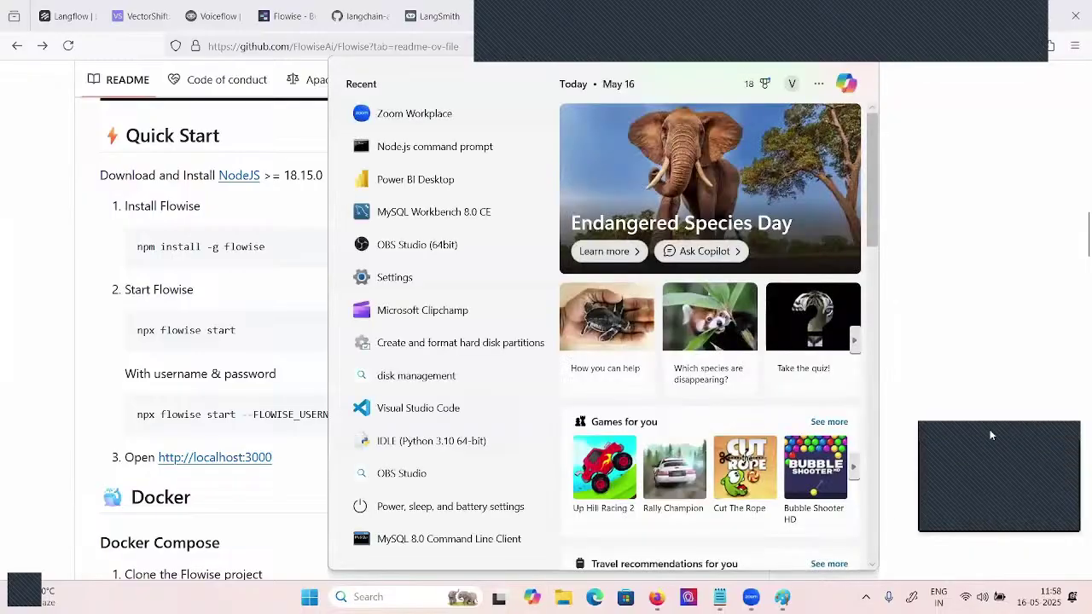
type("n")
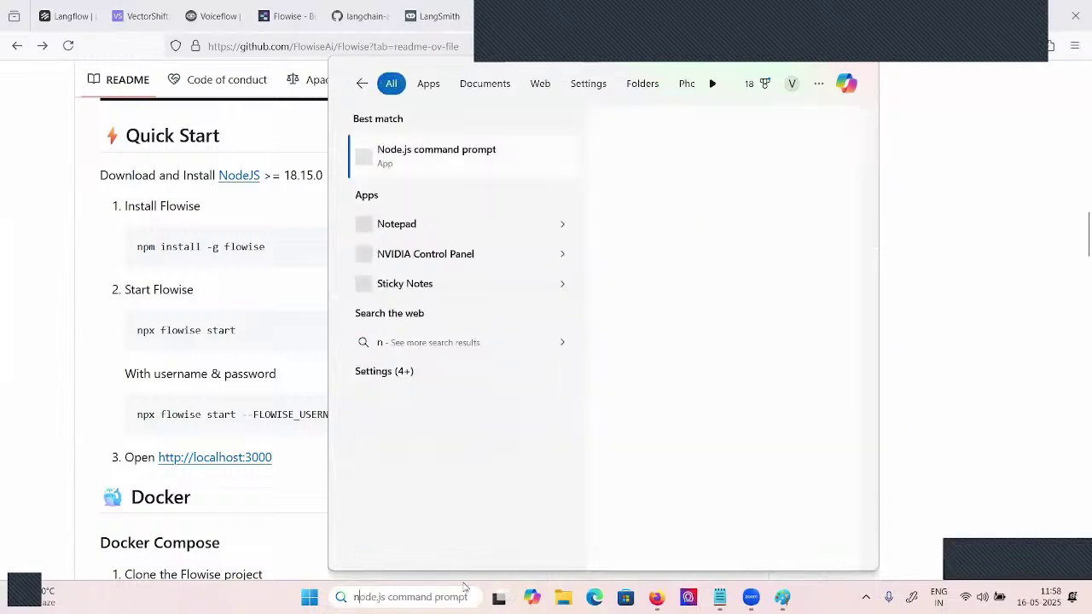
type("o")
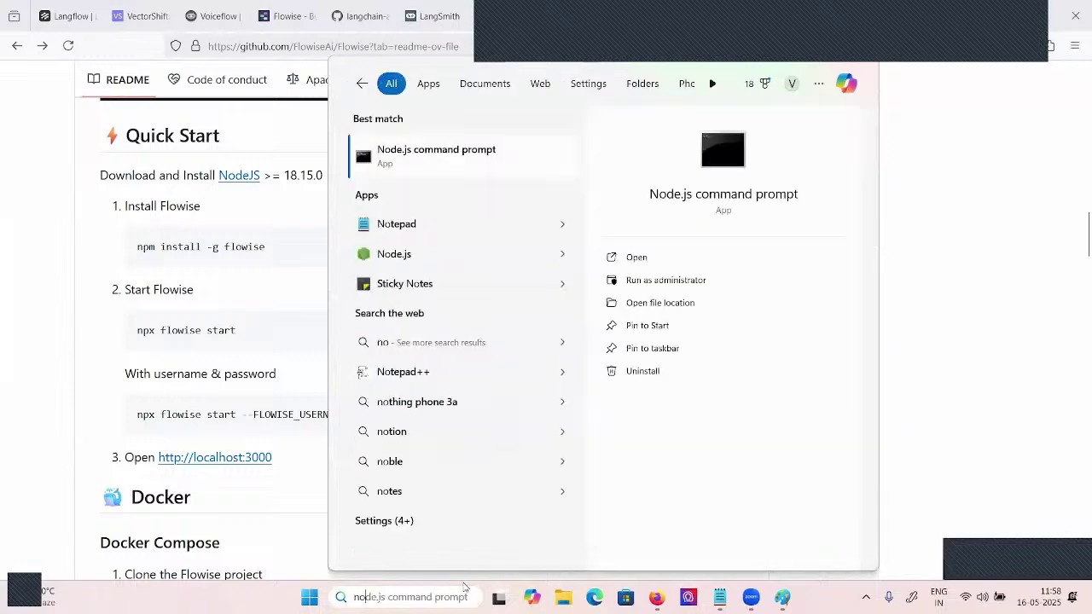
left_click(444, 155)
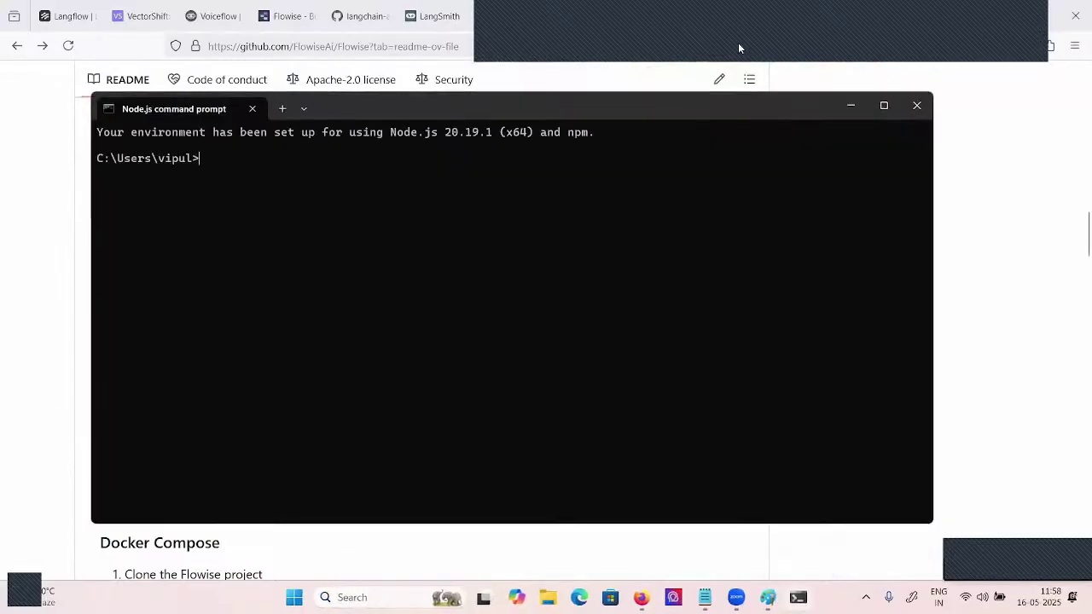
left_click(761, 33)
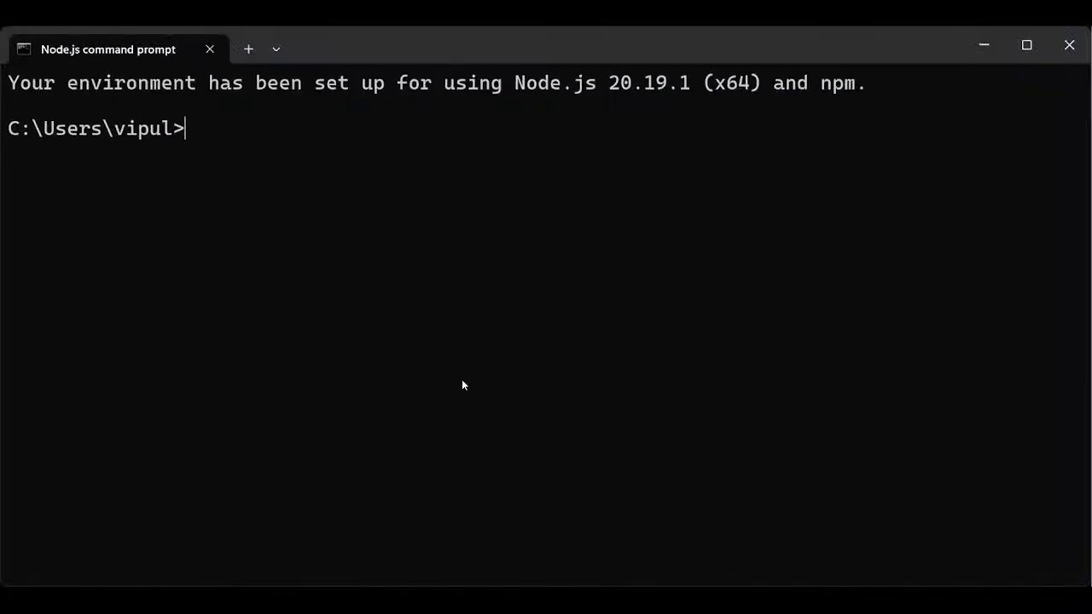
Check the installed Node.js version by running node -v
type("node -")
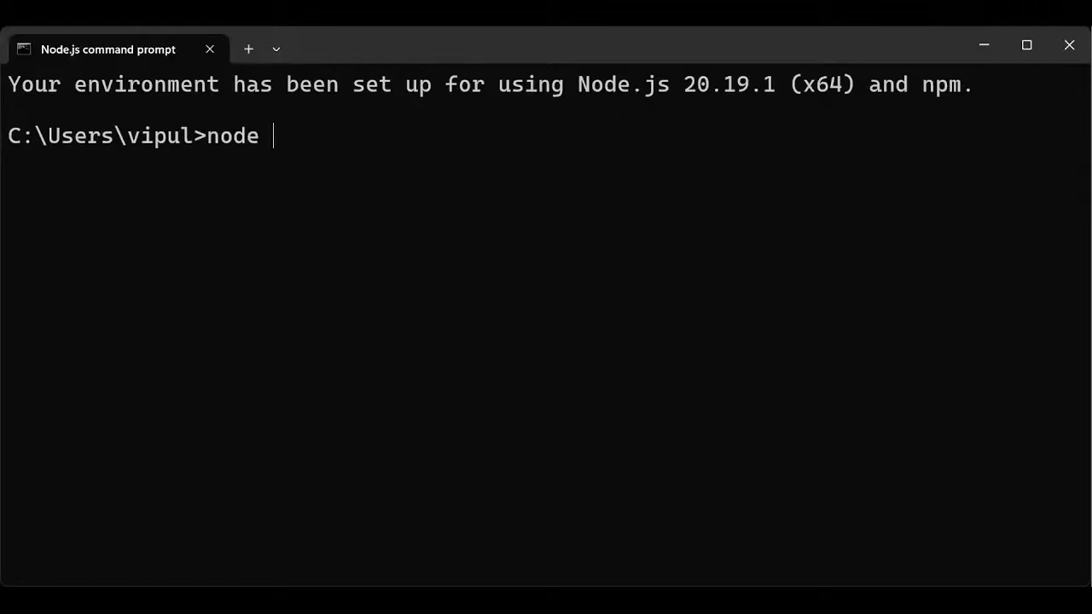
type("v")
key("Return")
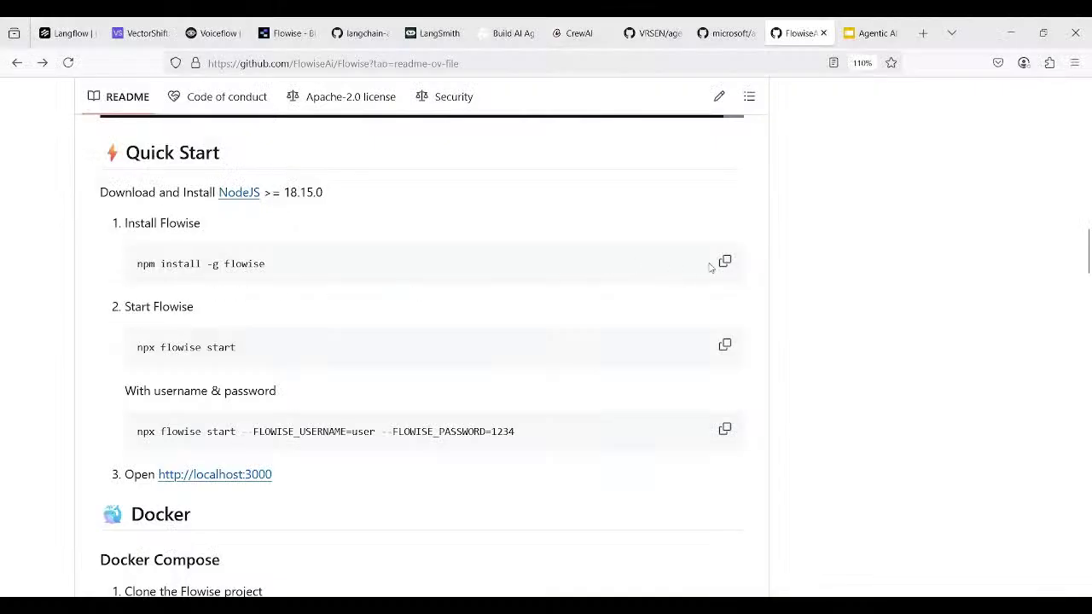
Copy the npm install -g flowise command from the Quick Start section and paste it into the Node.js command prompt
left_click(725, 264)
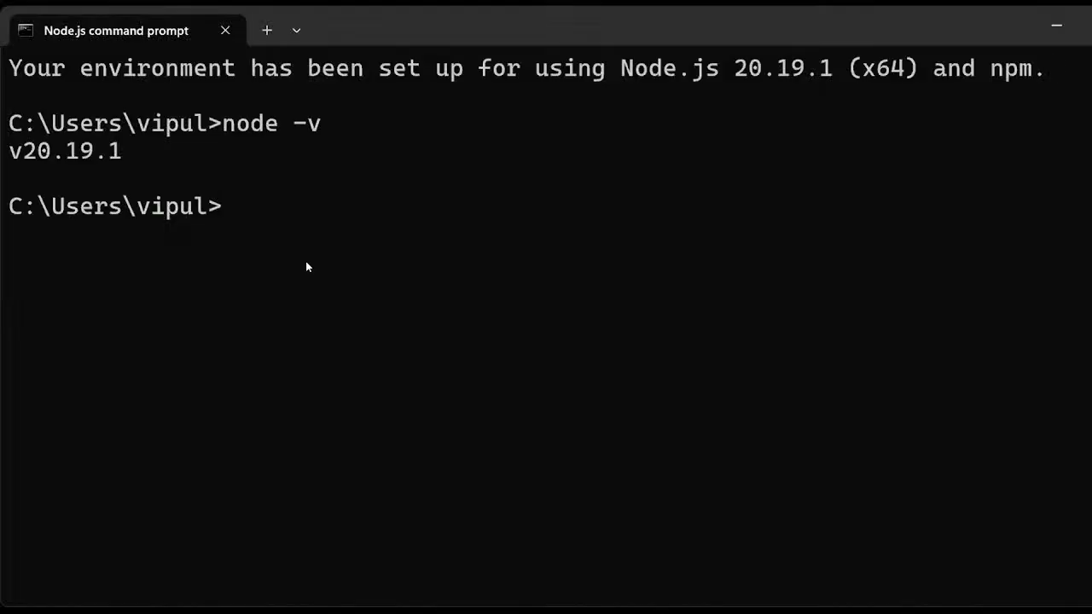
key("ctrl+v")
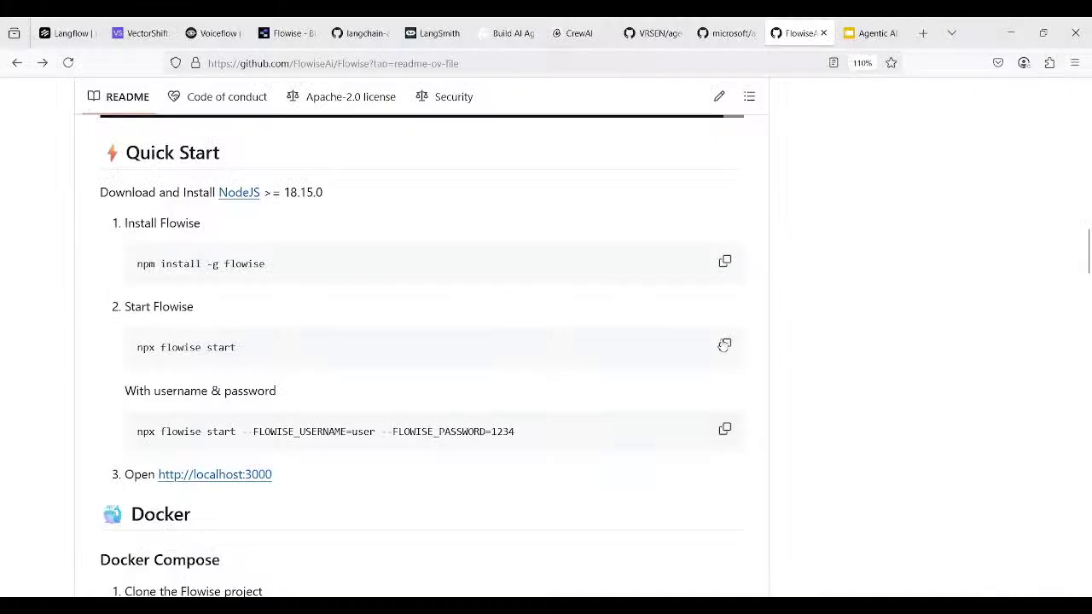
Replace the pasted install command with npx flowise start, copied from the Quick Start section, and run it
left_click(725, 346)
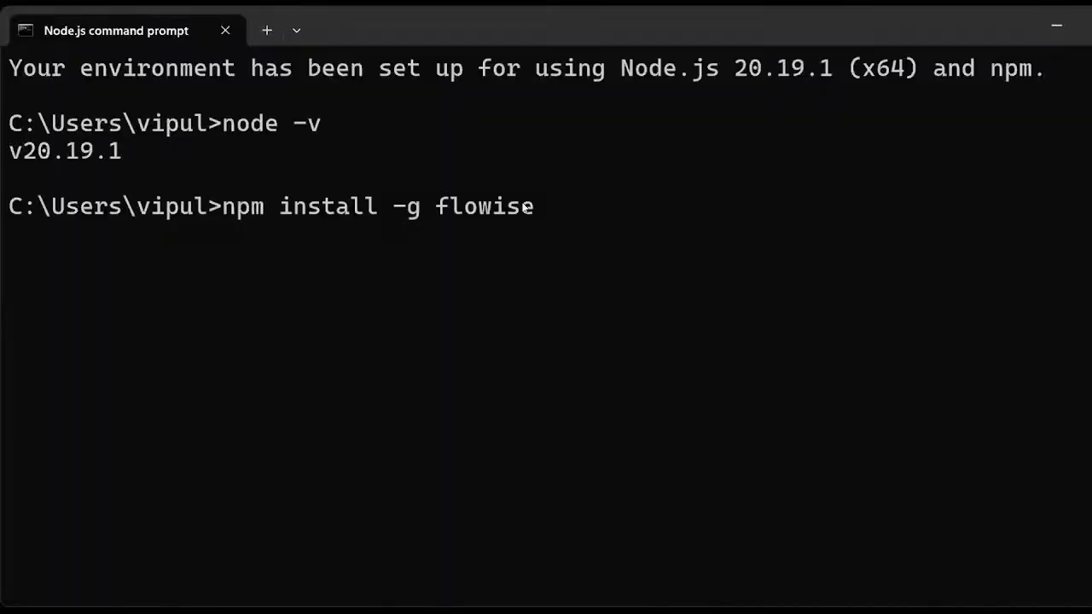
left_click_drag(543, 220, 231, 218)
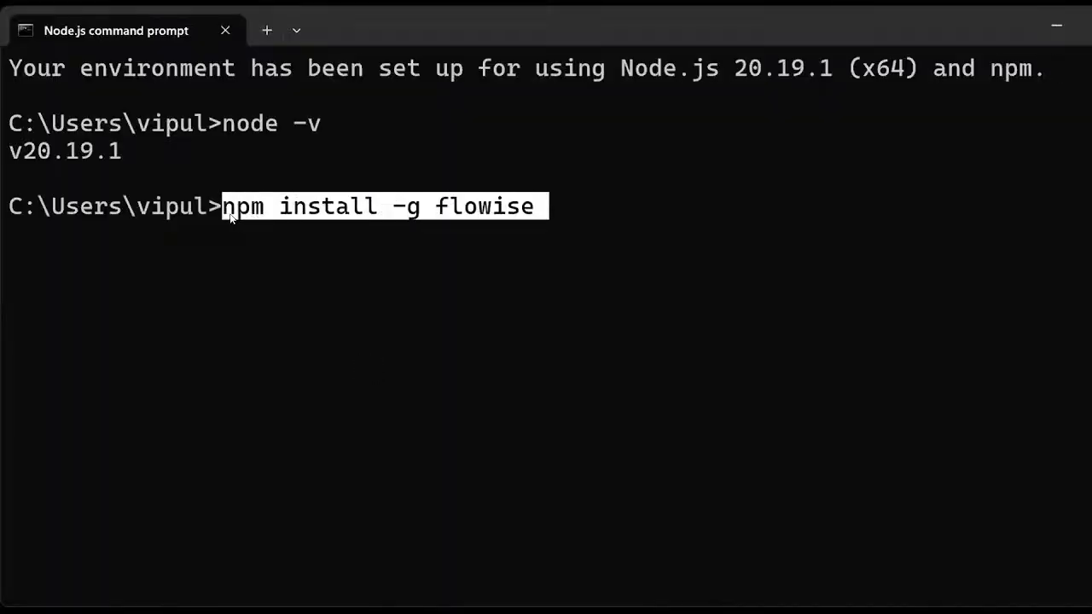
key("BackSpace")
key("BackSpace")
key("BackSpace")
key("BackSpace")
key("BackSpace")
key("BackSpace")
key("BackSpace")
key("BackSpace")
key("BackSpace")
key("BackSpace")
key("BackSpace")
key("BackSpace")
key("BackSpace")
key("BackSpace")
key("BackSpace")
key("BackSpace")
key("BackSpace")
key("BackSpace")
key("BackSpace")
key("BackSpace")
key("BackSpace")
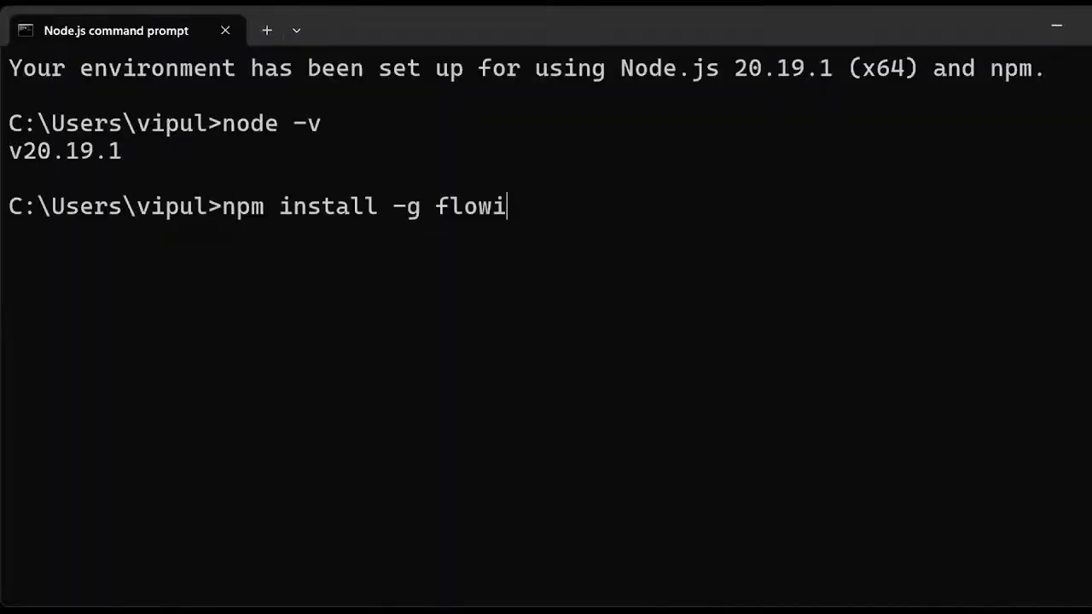
key("ctrl+v")
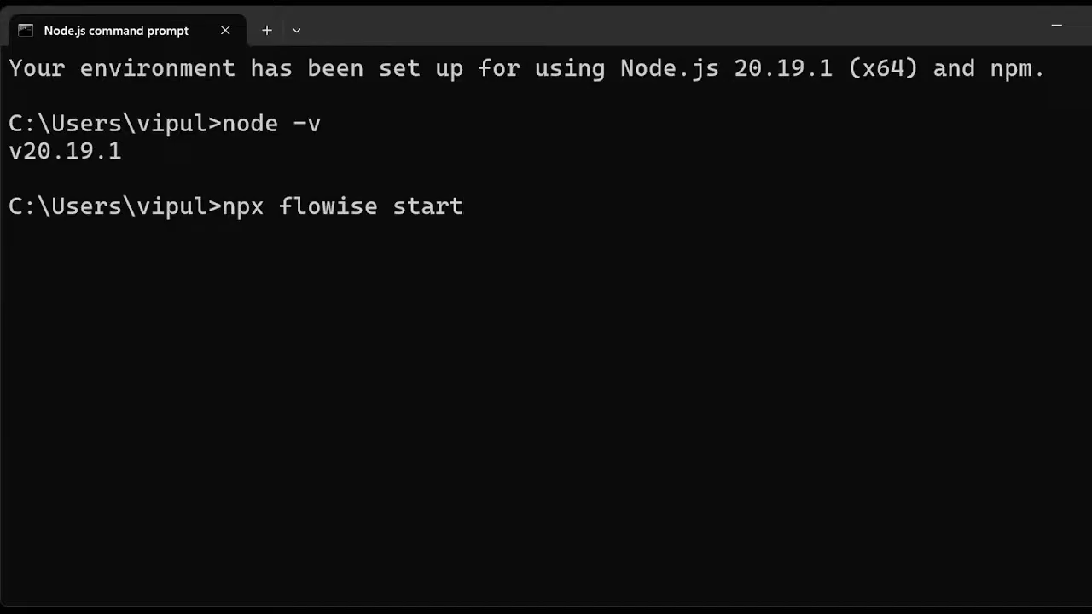
key("Return")
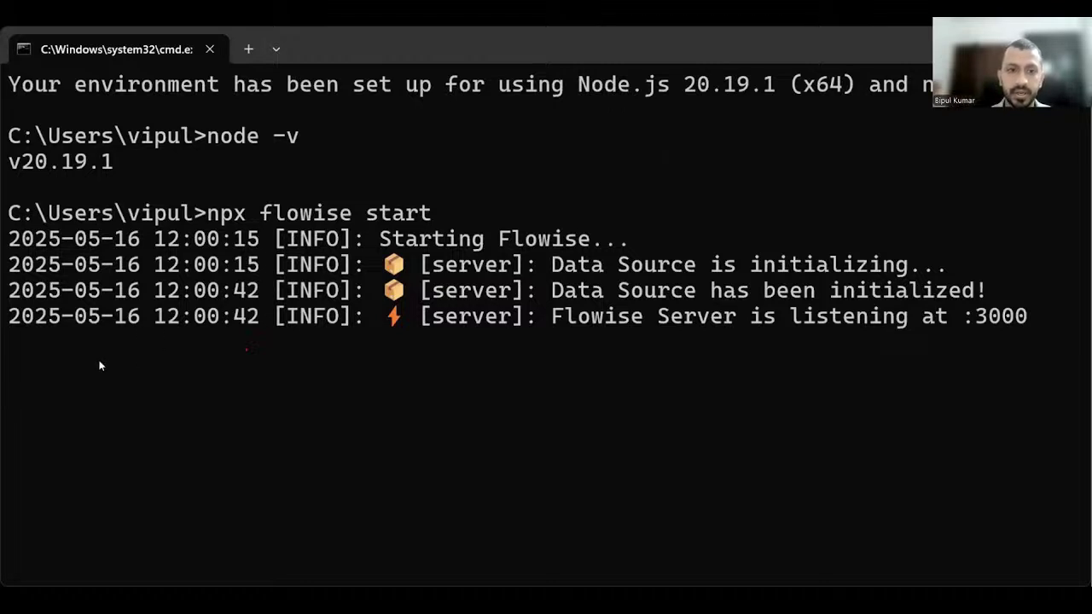
Switch to the browser and check the address of the Flowise page at localhost:3000
left_click(551, 569)
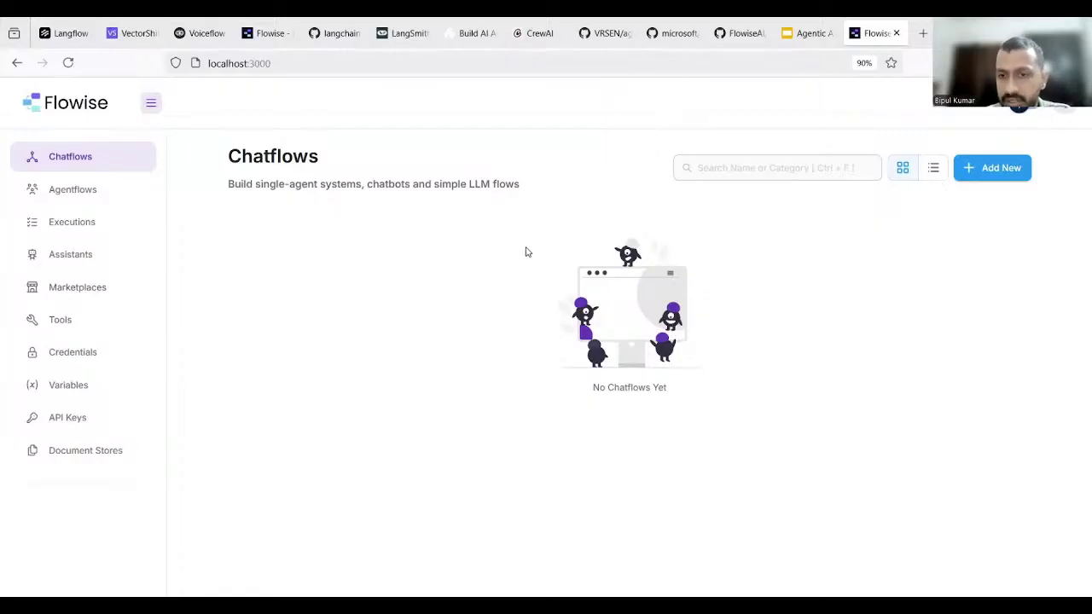
left_click(208, 63)
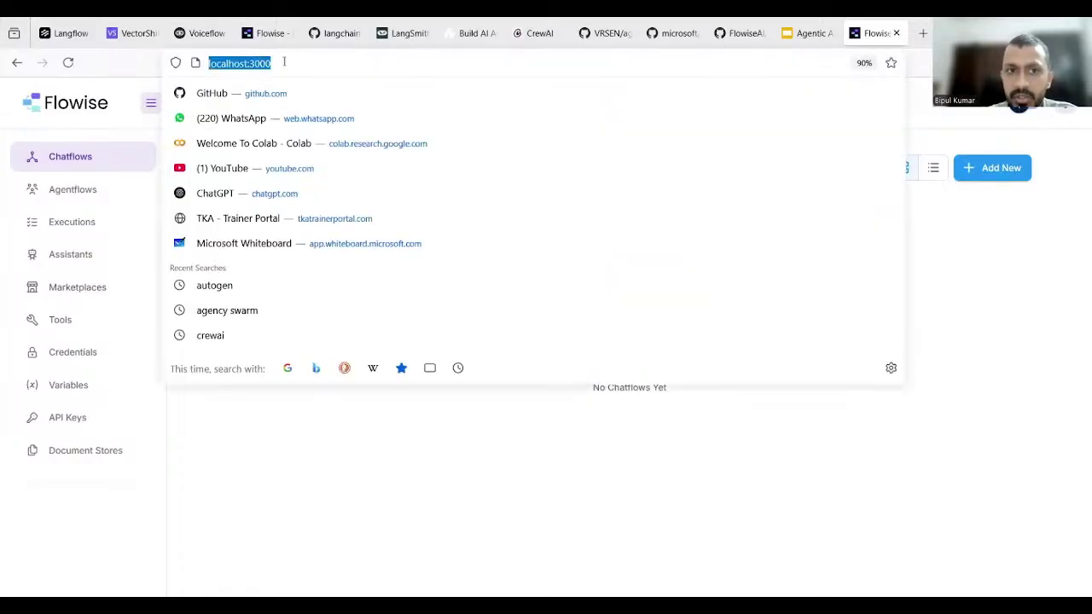
left_click(367, 413)
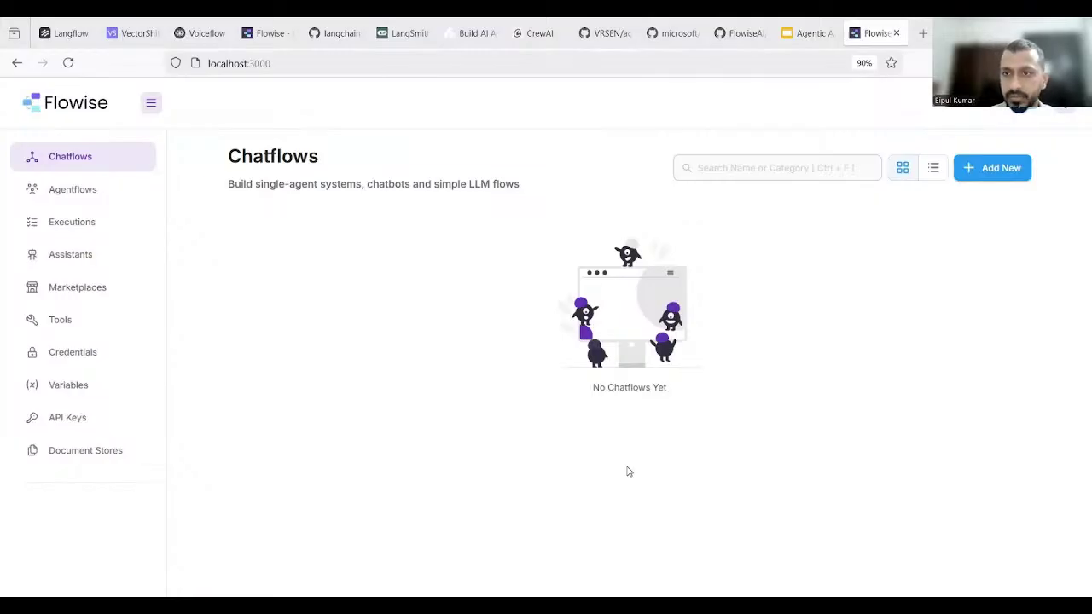
Create a new agent from the V1 Agentflows list
left_click(105, 190)
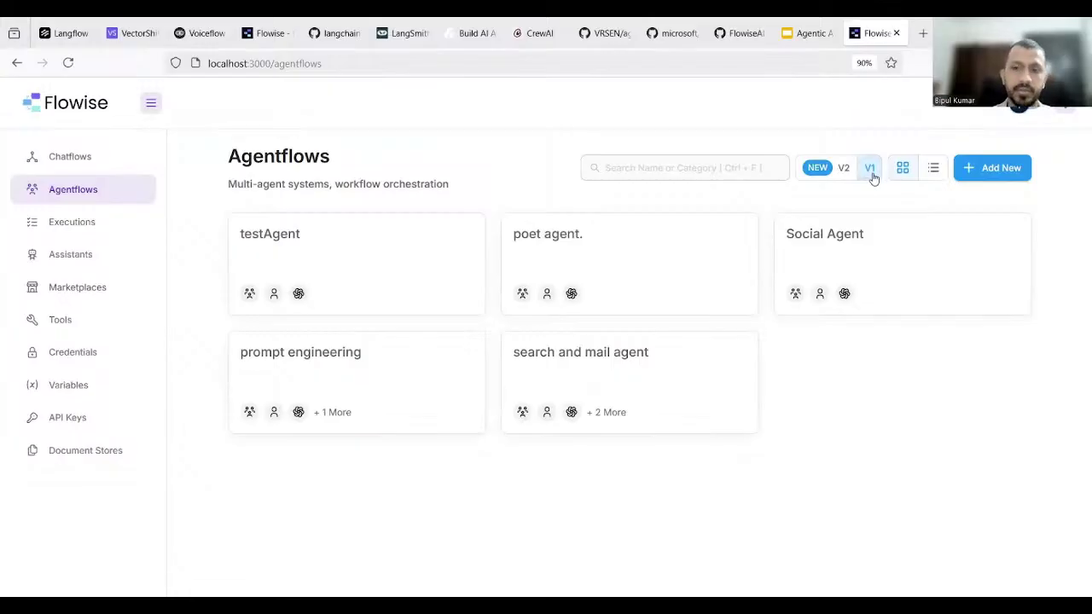
left_click(990, 168)
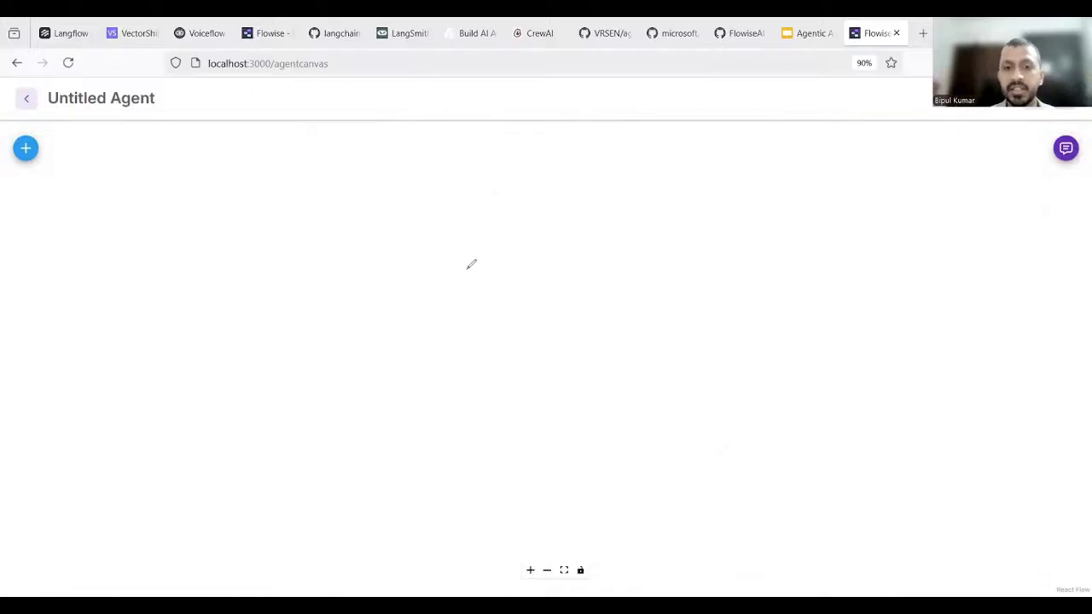
Sketch a box in the middle of the empty canvas, labelled CEO and (supervisor), as a screen annotation
mouse_move(463, 268)
left_mouse_down()
mouse_move(454, 350)
mouse_move(491, 360)
left_mouse_up()
mouse_move(493, 303)
left_mouse_down()
mouse_move(505, 335)
mouse_move(526, 307)
left_mouse_up()
left_click_drag(542, 294, 543, 296)
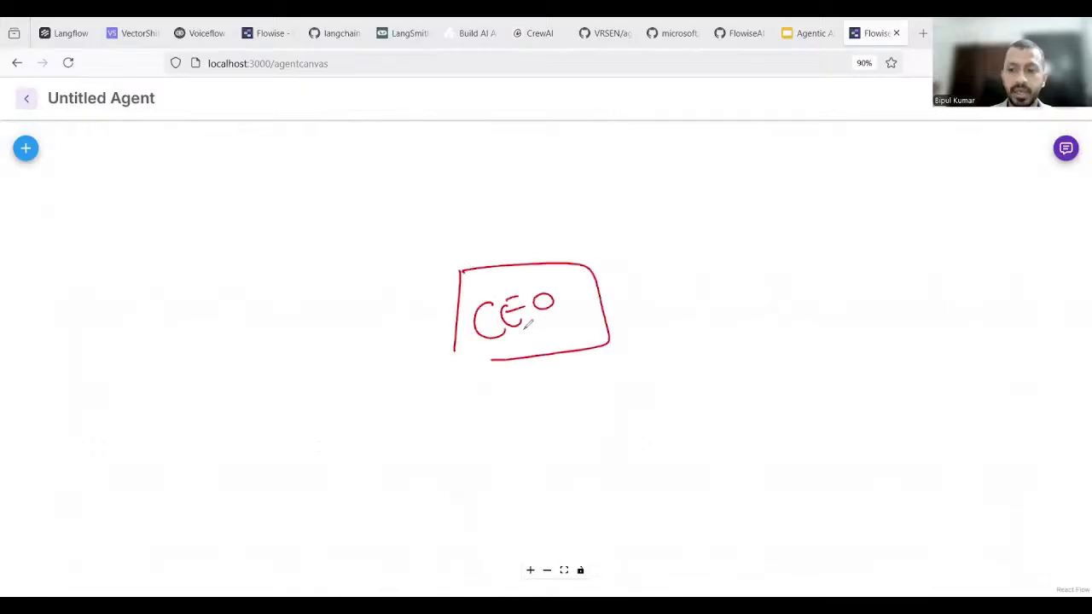
mouse_move(527, 334)
left_mouse_down()
mouse_move(523, 357)
mouse_move(599, 313)
mouse_move(646, 318)
mouse_move(626, 339)
left_mouse_up()
Draw branching arrows down from the CEO box to two worker boxes labelled W1 and W2
mouse_move(523, 358)
left_mouse_down()
mouse_move(525, 368)
mouse_move(429, 435)
mouse_move(441, 437)
left_mouse_up()
mouse_move(527, 388)
left_mouse_down()
mouse_move(681, 363)
mouse_move(681, 408)
left_mouse_up()
left_click_drag(669, 408, 701, 406)
mouse_move(376, 527)
left_mouse_down()
mouse_move(367, 469)
mouse_move(477, 512)
mouse_move(397, 530)
left_mouse_up()
mouse_move(378, 474)
left_mouse_down()
mouse_move(414, 475)
mouse_move(436, 502)
left_mouse_up()
left_click_drag(654, 423, 660, 486)
mouse_move(679, 418)
left_mouse_down()
mouse_move(650, 424)
mouse_move(778, 395)
left_mouse_up()
left_click_drag(778, 394, 792, 465)
left_click_drag(791, 465, 678, 489)
left_click_drag(671, 437, 706, 440)
mouse_move(717, 431)
left_mouse_down()
mouse_move(739, 445)
mouse_move(773, 437)
left_mouse_up()
Label W1 as story writer and W2 as title generator, tick W1, and close the outline of the CEO box
left_click_drag(424, 509, 425, 532)
mouse_move(416, 524)
left_mouse_down()
mouse_move(442, 522)
mouse_move(394, 580)
left_mouse_up()
mouse_move(403, 555)
left_mouse_down()
mouse_move(430, 554)
mouse_move(453, 536)
mouse_move(471, 563)
mouse_move(498, 523)
mouse_move(521, 525)
left_mouse_up()
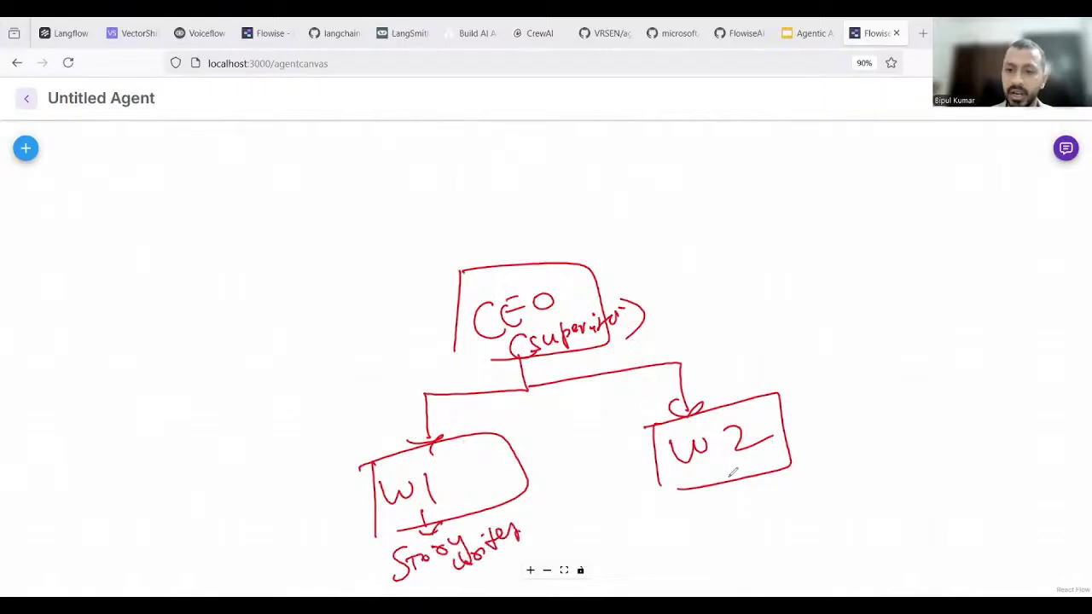
mouse_move(730, 472)
left_mouse_down()
mouse_move(732, 497)
mouse_move(747, 485)
left_mouse_up()
mouse_move(716, 523)
left_mouse_down()
mouse_move(707, 508)
mouse_move(722, 525)
mouse_move(747, 500)
mouse_move(799, 509)
mouse_move(840, 486)
mouse_move(836, 504)
mouse_move(869, 480)
mouse_move(896, 481)
left_mouse_up()
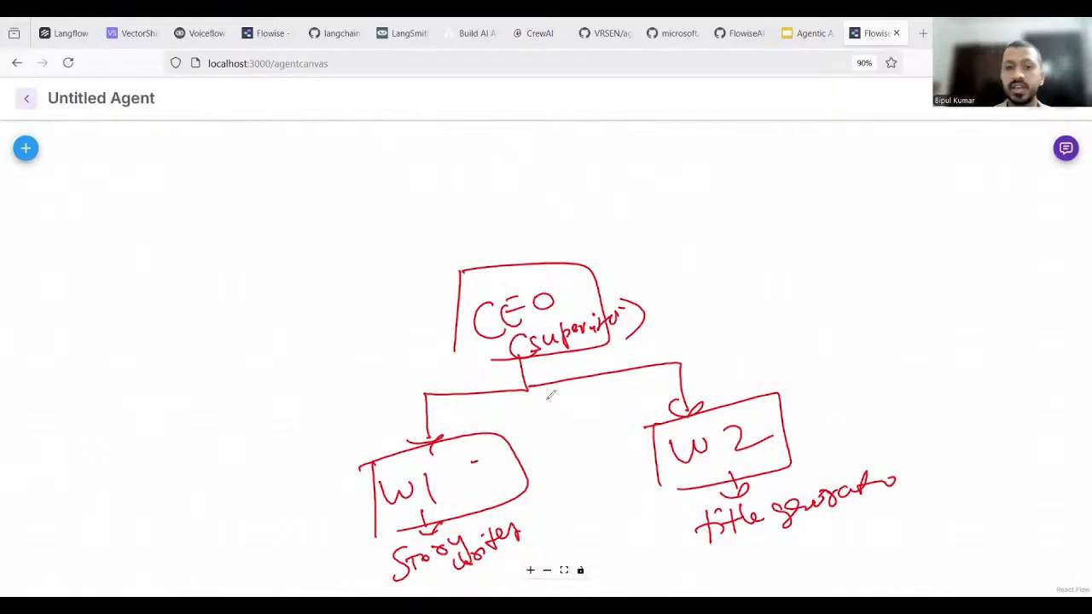
left_click_drag(471, 463, 512, 420)
mouse_move(460, 338)
left_mouse_down()
mouse_move(477, 363)
mouse_move(512, 362)
left_mouse_up()
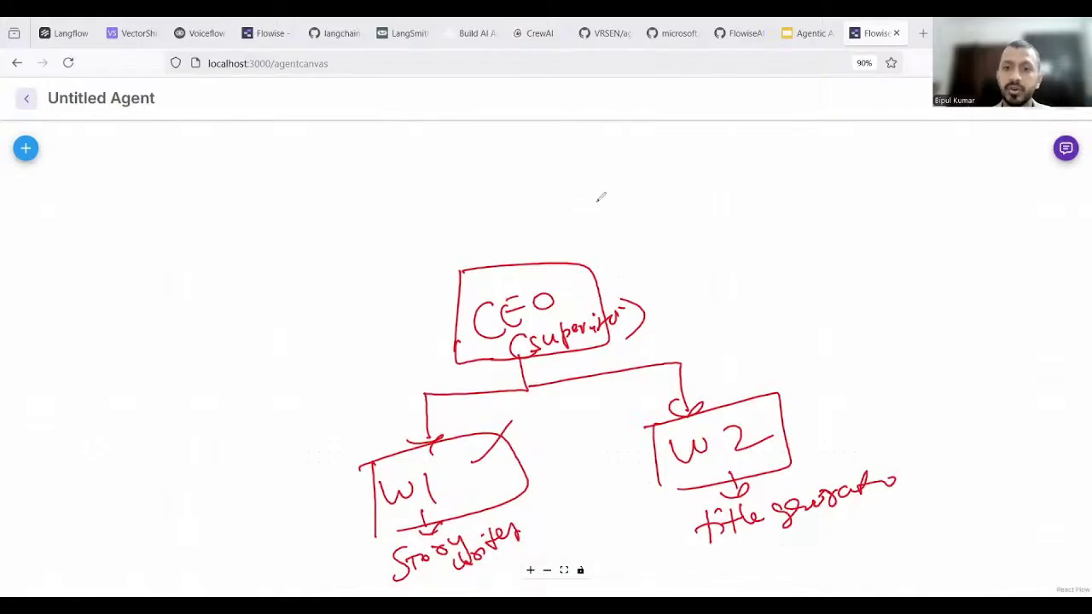
Draw an arrow from the CEO box to a new box labelled LLM and ChatGPT, and close its outline
left_click_drag(571, 285, 649, 239)
left_click_drag(621, 232, 628, 261)
left_click_drag(662, 197, 676, 273)
mouse_move(669, 189)
left_mouse_down()
mouse_move(824, 247)
mouse_move(708, 267)
left_mouse_up()
mouse_move(727, 201)
left_mouse_down()
mouse_move(721, 248)
mouse_move(740, 225)
left_mouse_up()
mouse_move(750, 224)
left_mouse_down()
mouse_move(758, 189)
mouse_move(780, 197)
mouse_move(763, 234)
mouse_move(820, 215)
mouse_move(848, 227)
left_mouse_up()
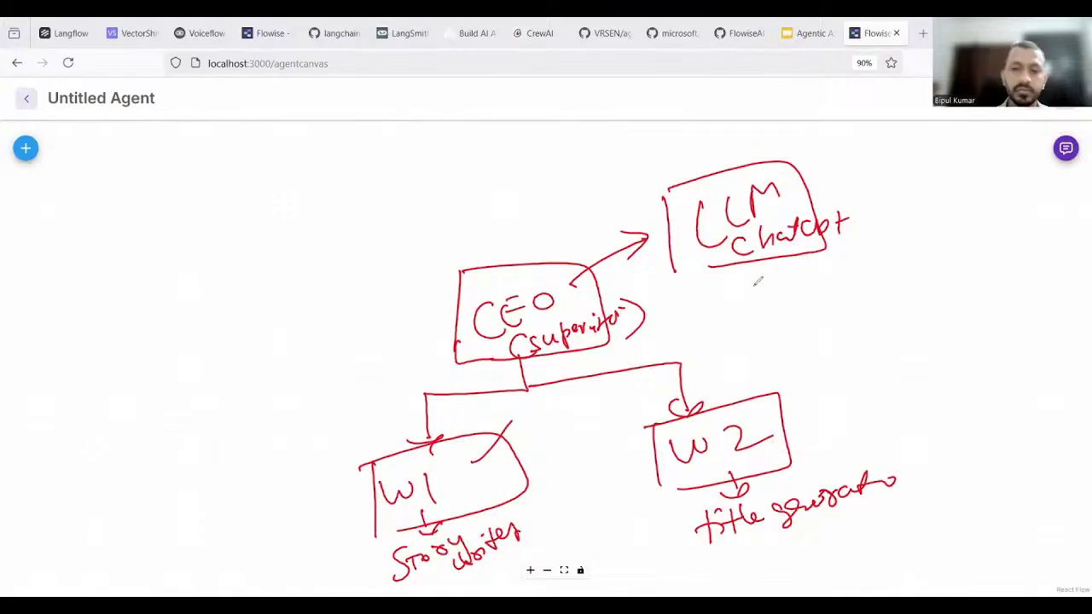
left_click_drag(678, 275, 753, 259)
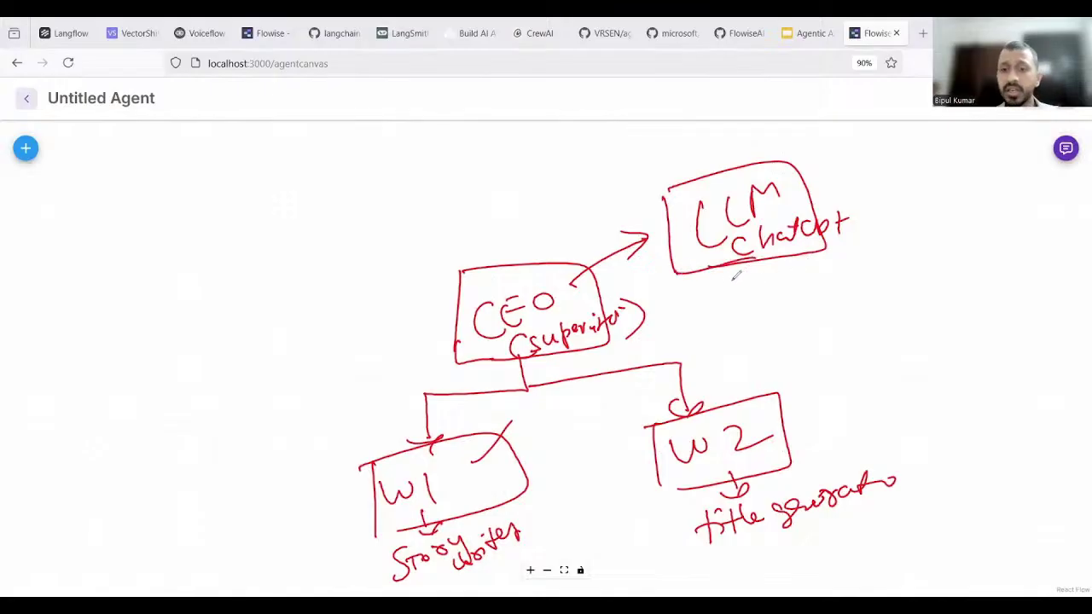
Circle the CEO, draw a curved arrow to W1 beside a circled handwritten word, and re-emphasize the arrow to the LLM
mouse_move(553, 260)
left_mouse_down()
mouse_move(478, 354)
mouse_move(542, 250)
left_mouse_up()
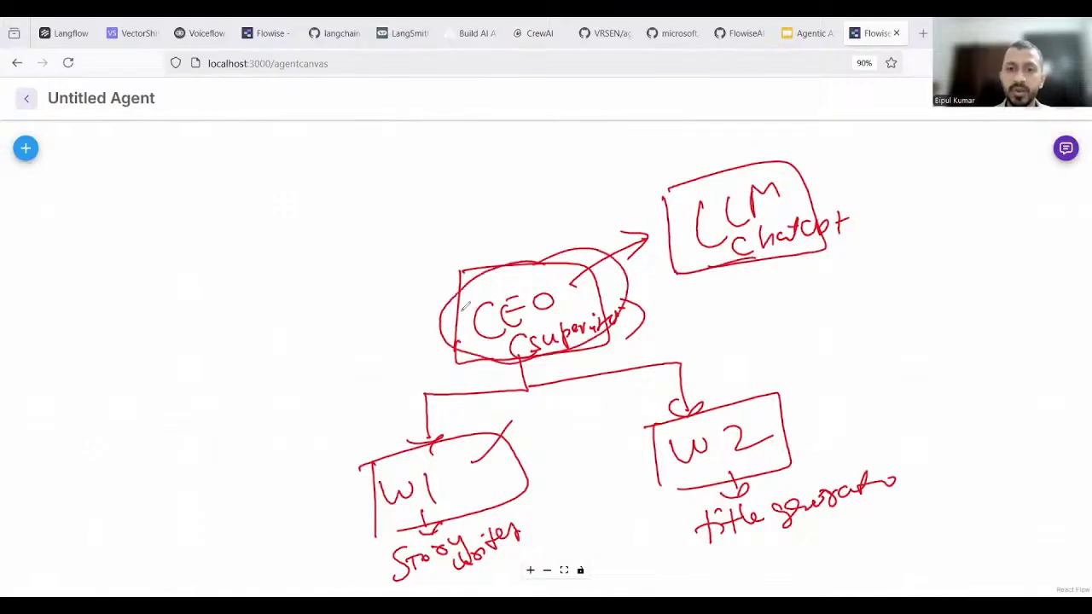
mouse_move(439, 314)
left_mouse_down()
mouse_move(345, 337)
mouse_move(393, 423)
left_mouse_up()
mouse_move(220, 363)
left_mouse_down()
mouse_move(259, 324)
mouse_move(256, 333)
mouse_move(326, 297)
mouse_move(285, 299)
mouse_move(313, 306)
left_mouse_up()
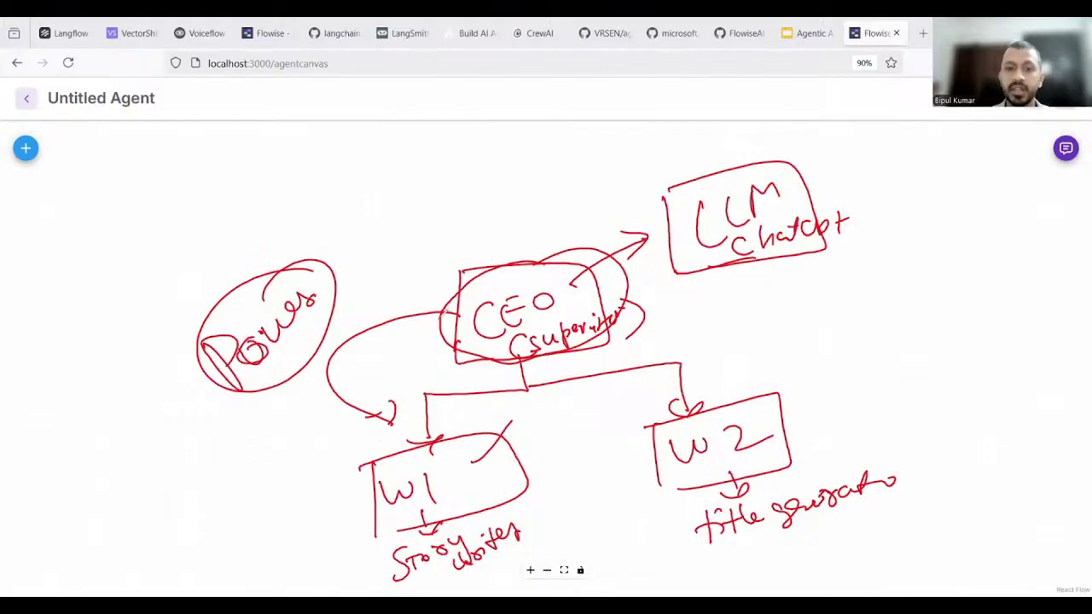
left_click_drag(363, 428, 391, 401)
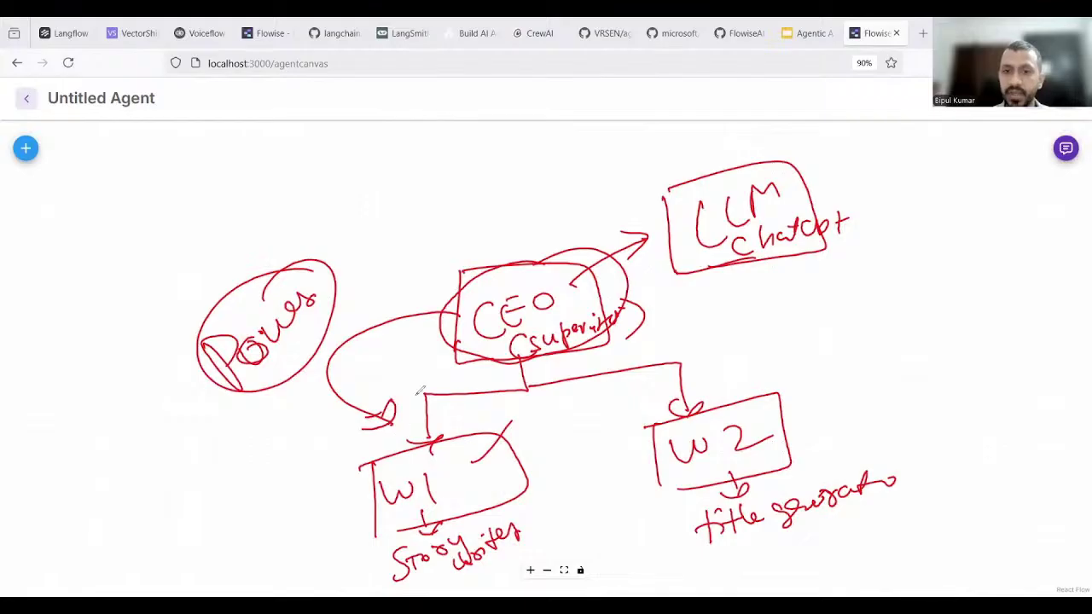
mouse_move(548, 271)
left_mouse_down()
mouse_move(522, 269)
mouse_move(601, 337)
mouse_move(618, 258)
mouse_move(659, 238)
mouse_move(646, 266)
left_mouse_up()
left_click_drag(432, 399, 432, 407)
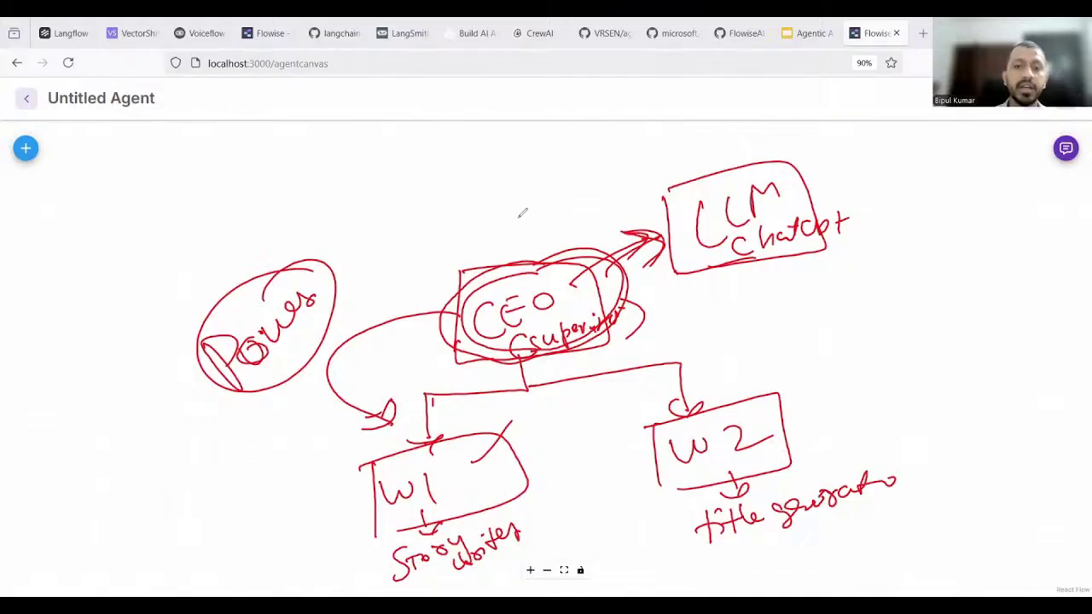
Loop the whole diagram, add a circled note reading lion with an arrow to the handwritten word, and clear all annotations
mouse_move(522, 198)
left_mouse_down()
mouse_move(322, 343)
mouse_move(936, 333)
mouse_move(431, 249)
left_mouse_up()
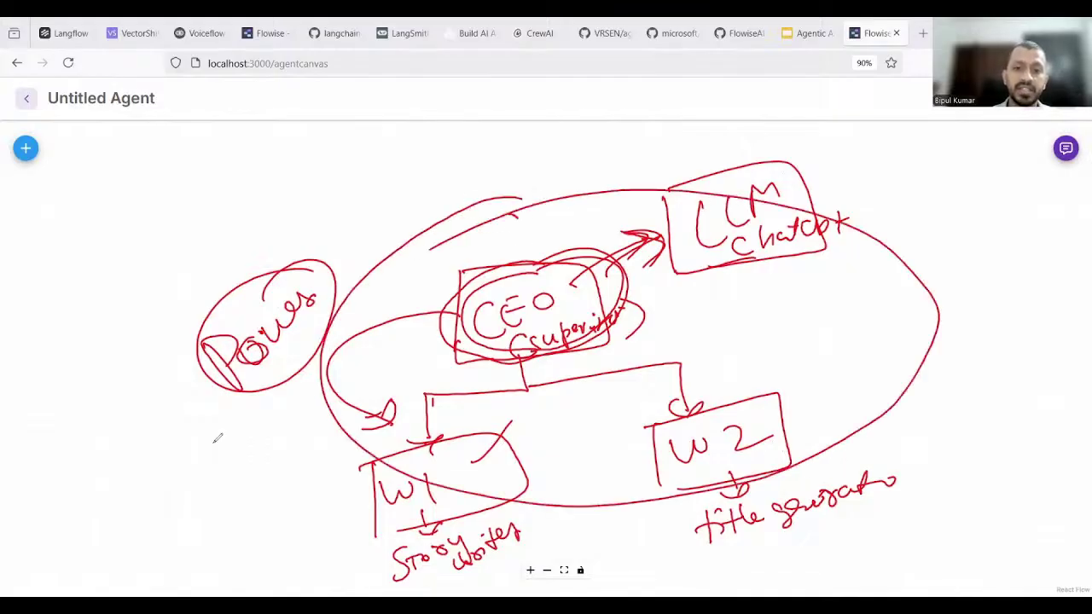
left_click_drag(213, 443, 304, 396)
left_click_drag(280, 383, 287, 421)
mouse_move(145, 449)
left_mouse_down()
mouse_move(178, 488)
mouse_move(213, 461)
left_mouse_up()
mouse_move(180, 413)
left_mouse_down()
mouse_move(228, 420)
mouse_move(168, 423)
left_mouse_up()
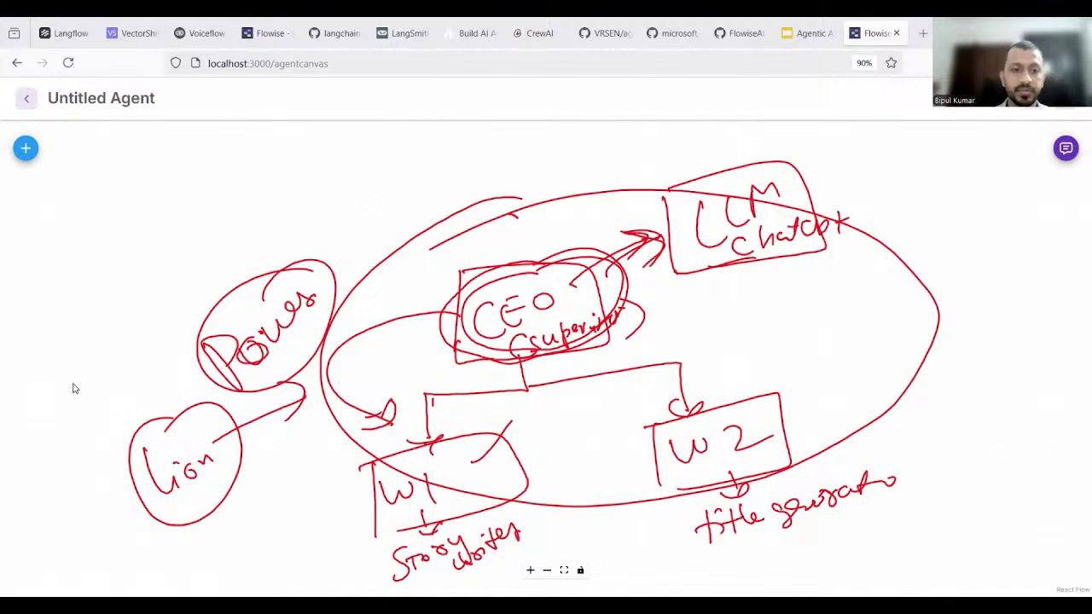
key("Escape")
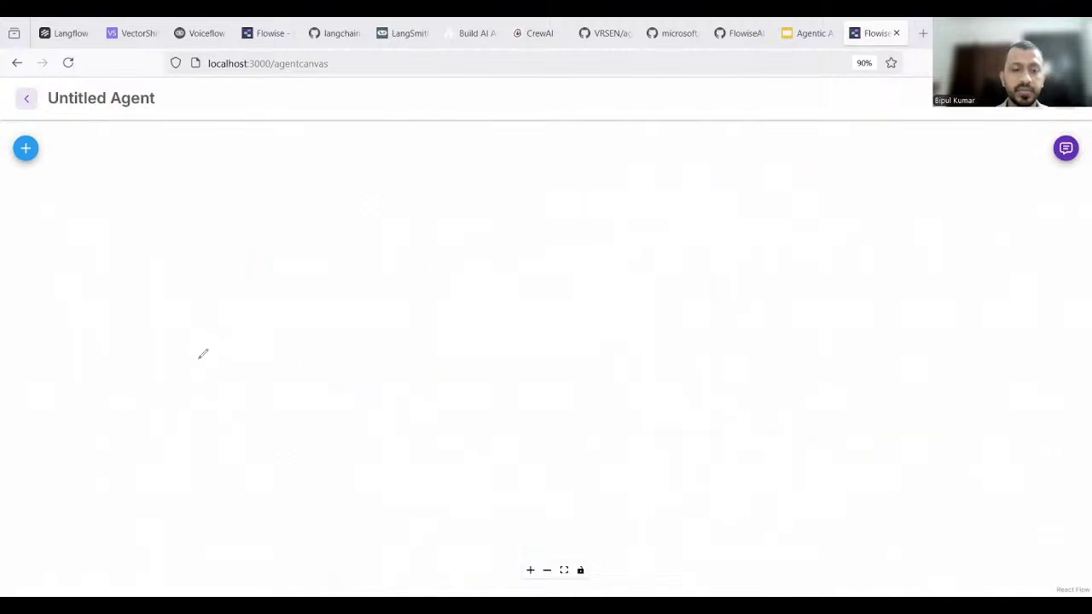
Add a Supervisor node from the Multi Agents group to the canvas
left_click(25, 149)
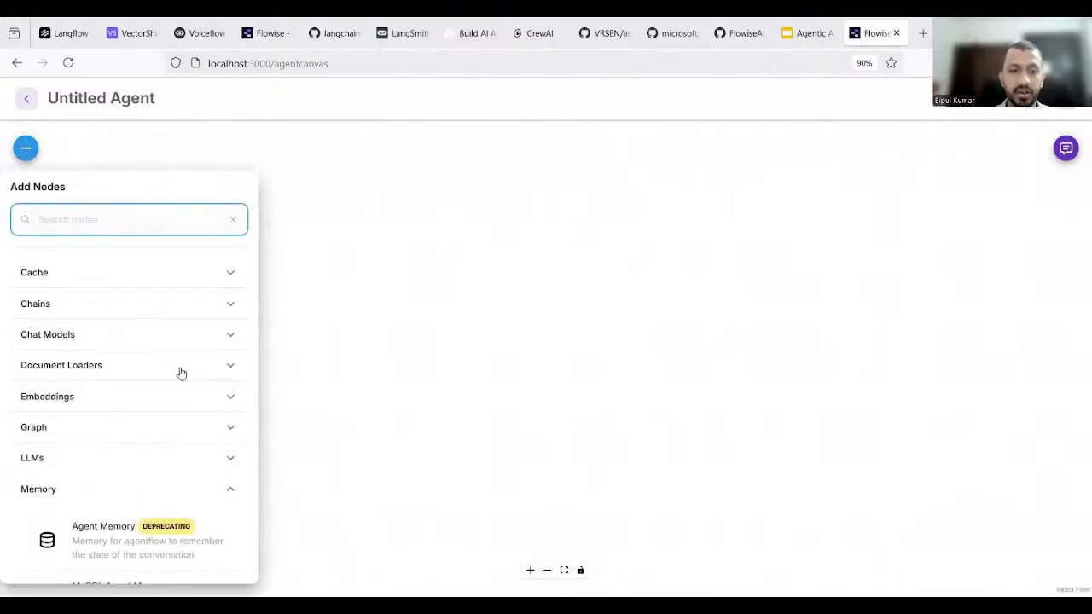
scroll(178, 370, "down", 5)
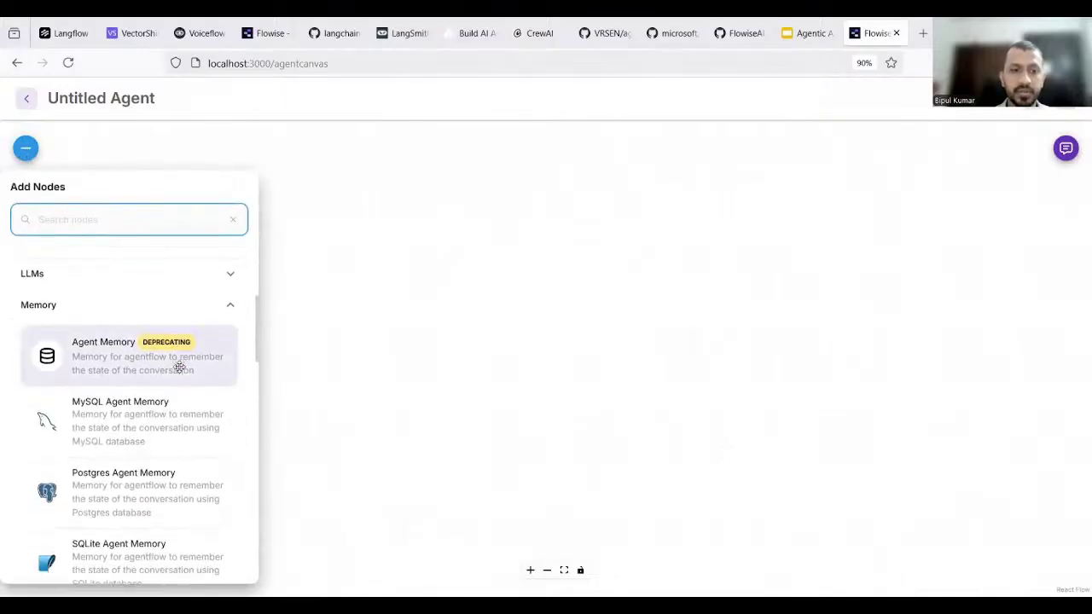
left_click(228, 305)
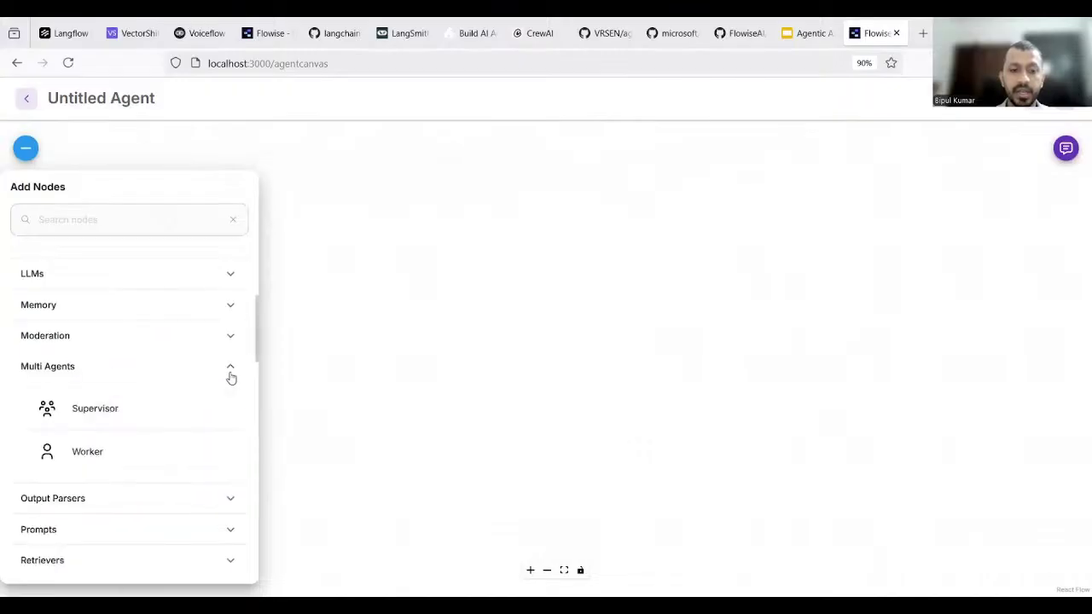
scroll(172, 359, "up", 3)
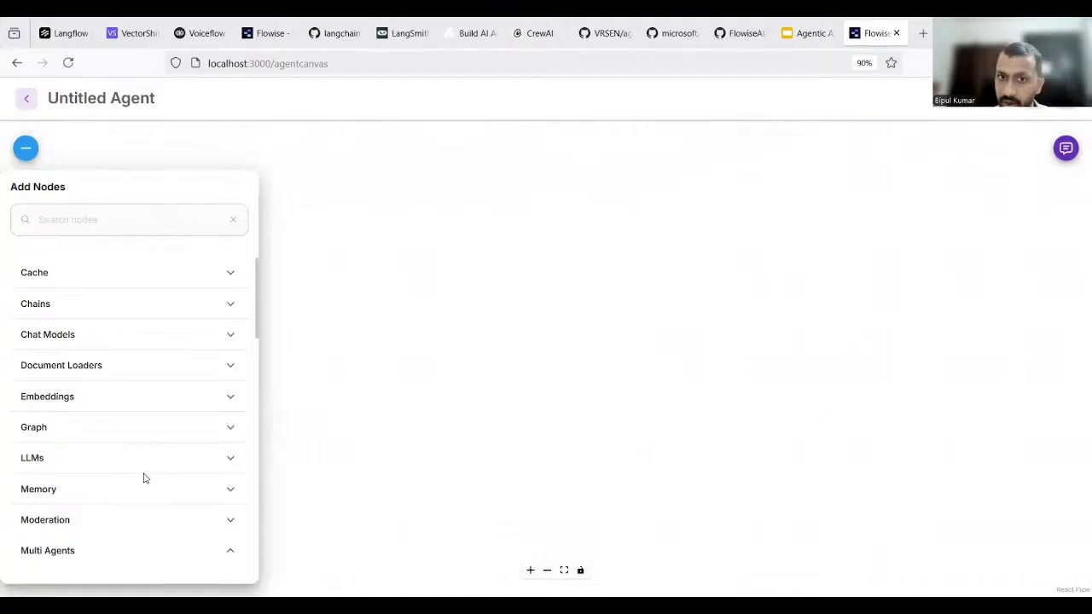
scroll(144, 478, "down", 4)
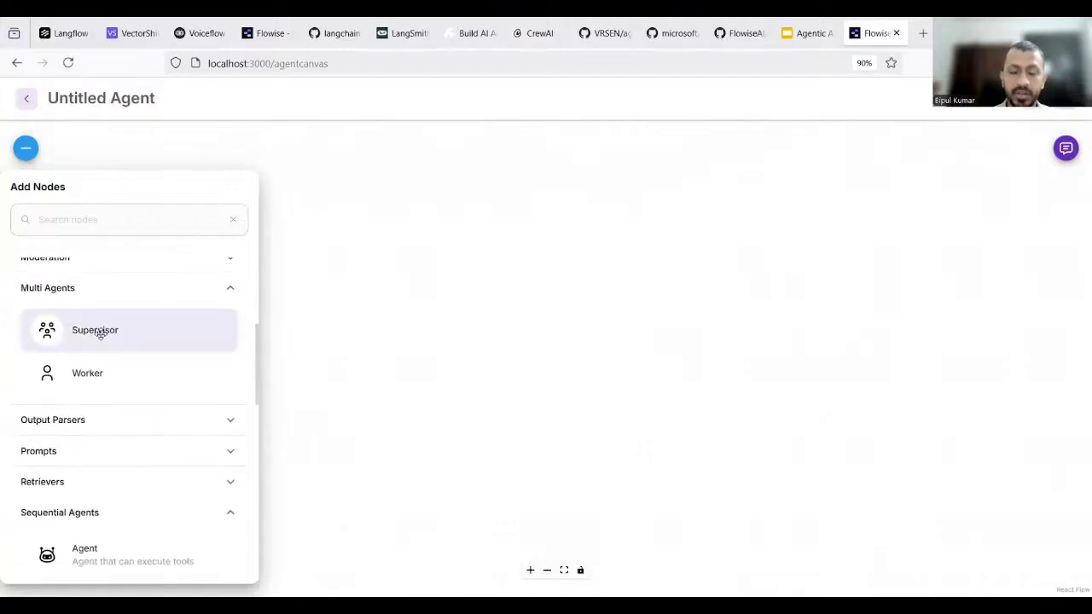
left_click_drag(97, 332, 384, 276)
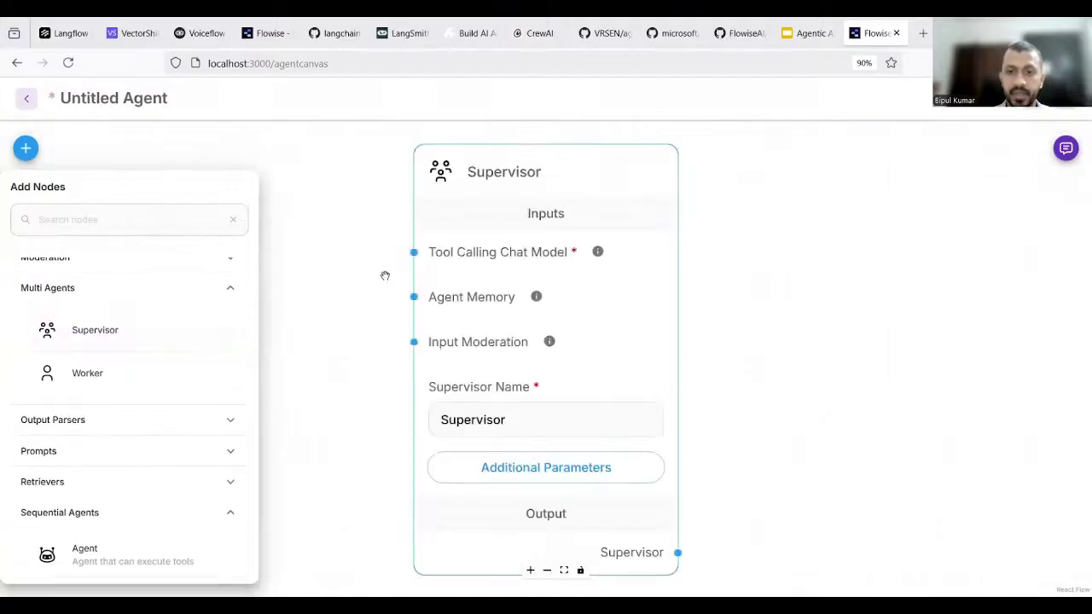
Add a Worker node from the Multi Agents group beside the Supervisor node
left_click(25, 149)
scroll(115, 393, "down", 4)
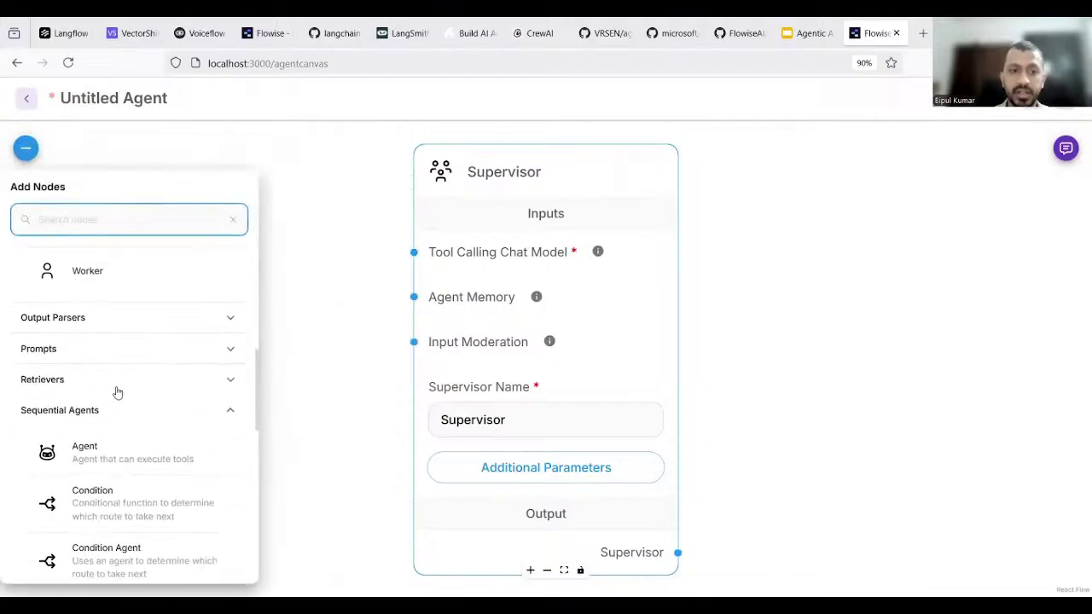
scroll(116, 393, "up", 1)
left_click_drag(59, 385, 775, 270)
left_click(26, 149)
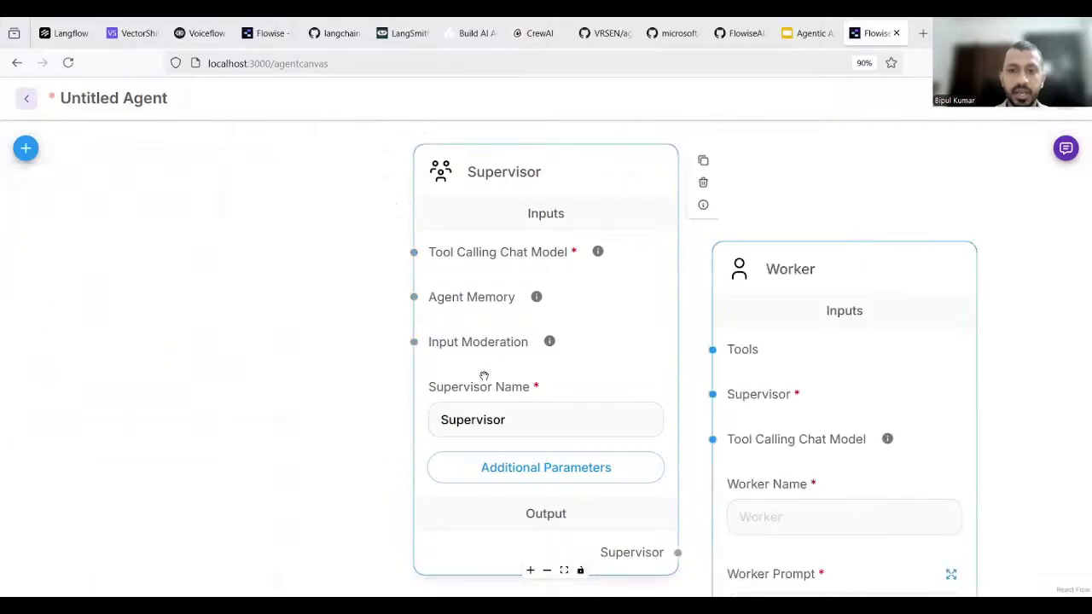
Move the Supervisor and Worker nodes so they sit side by side with free space beyond the Worker
scroll(484, 376, "down", 4)
left_click_drag(506, 246, 321, 224)
left_click_drag(697, 313, 518, 217)
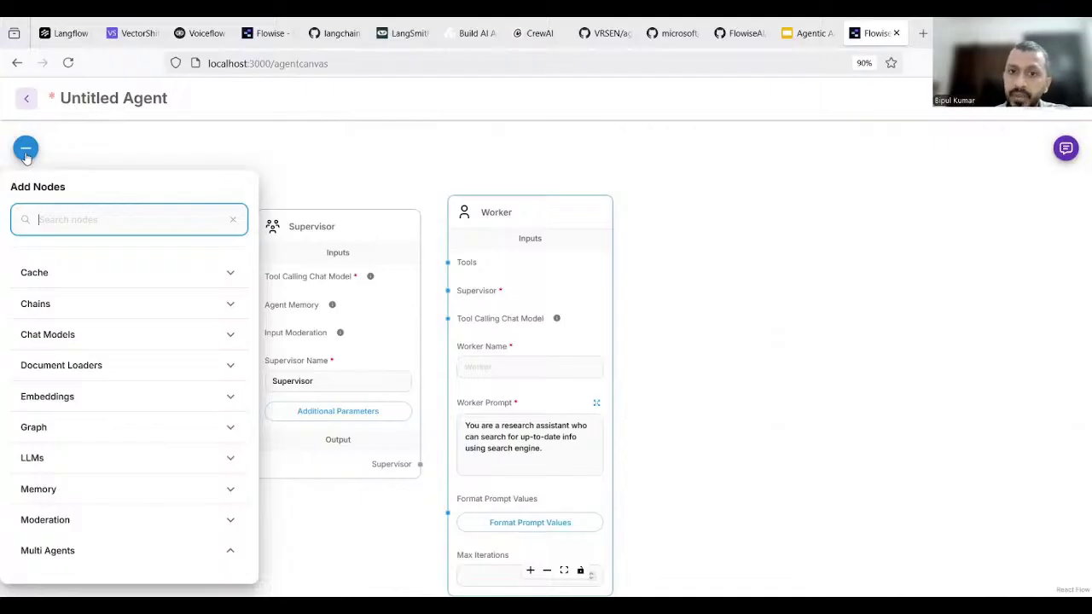
Add a second Worker node from the Multi Agents group beyond the first Worker, and shift the first Worker slightly to space them
scroll(78, 469, "down", 2)
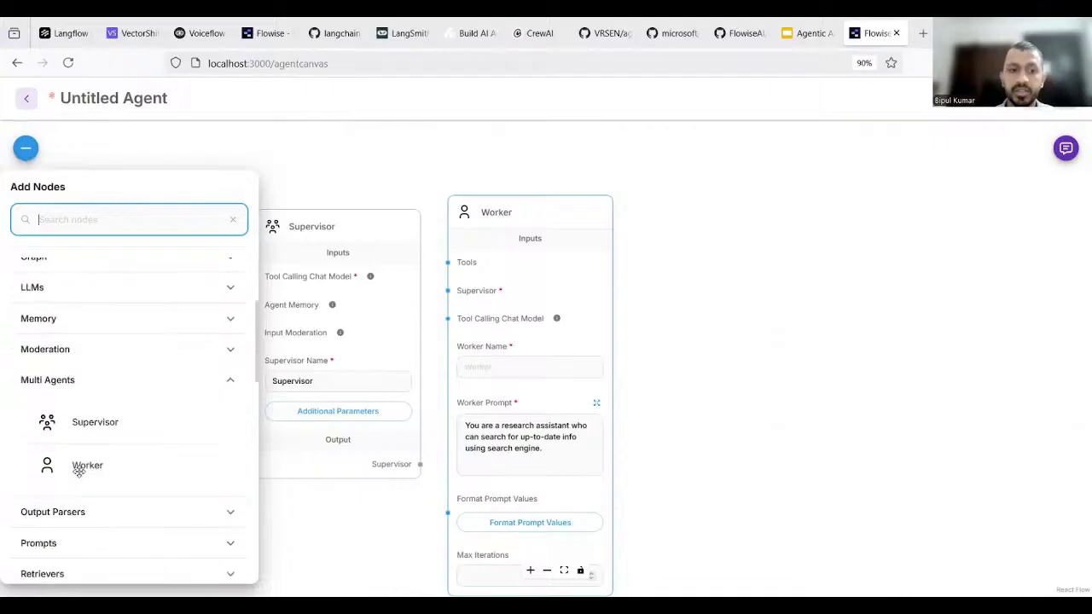
left_click_drag(108, 465, 757, 211)
left_click(752, 238)
left_click_drag(534, 214, 568, 210)
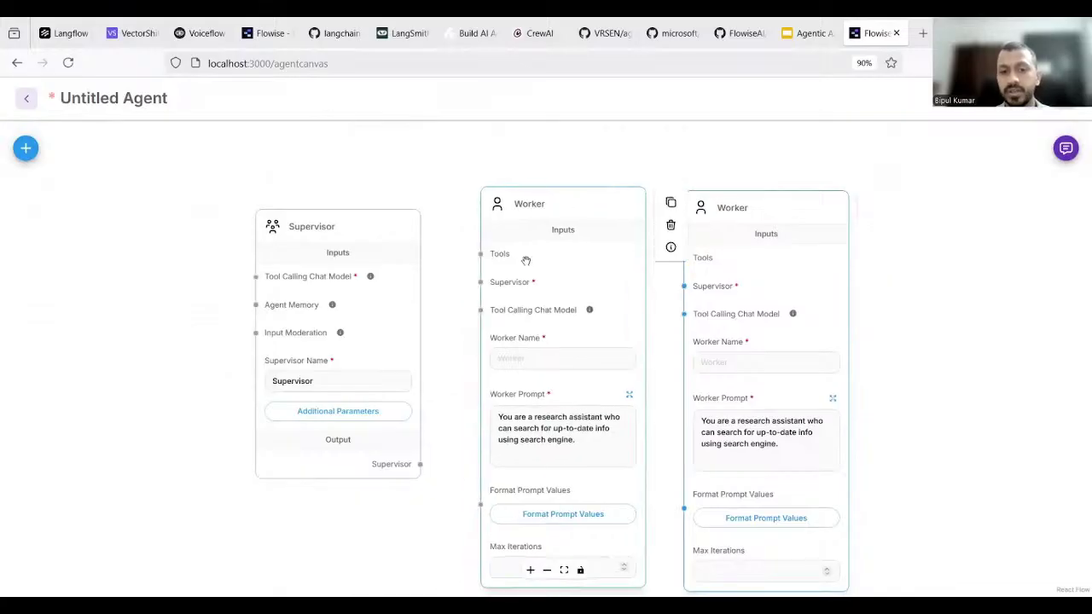
Connect the Supervisor node's output to the Supervisor input of both Worker nodes
left_click(434, 473)
left_click(419, 464)
left_click_drag(420, 463, 481, 284)
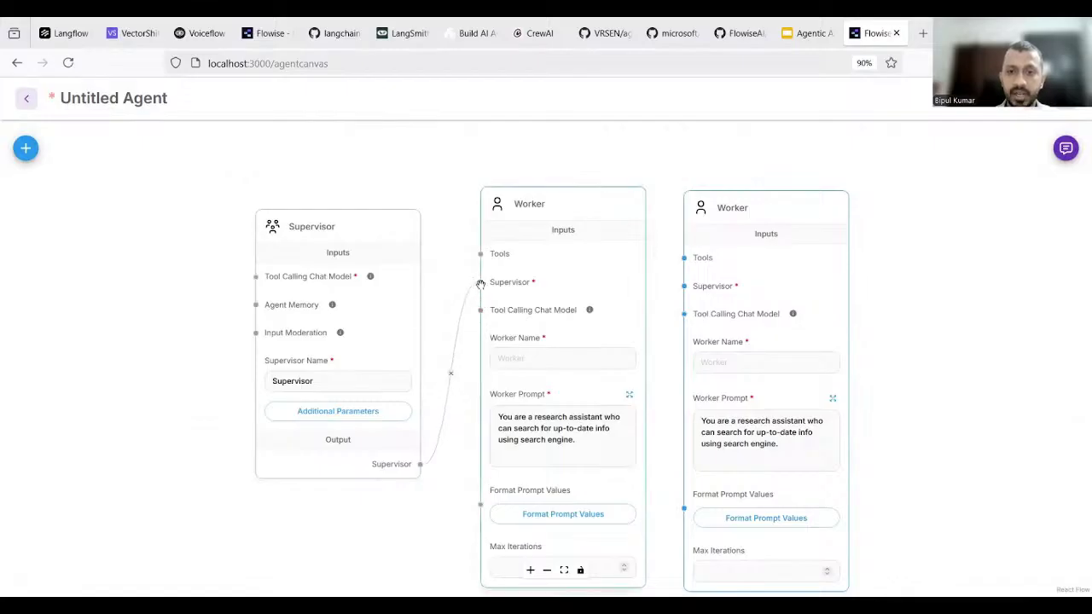
left_click(420, 465)
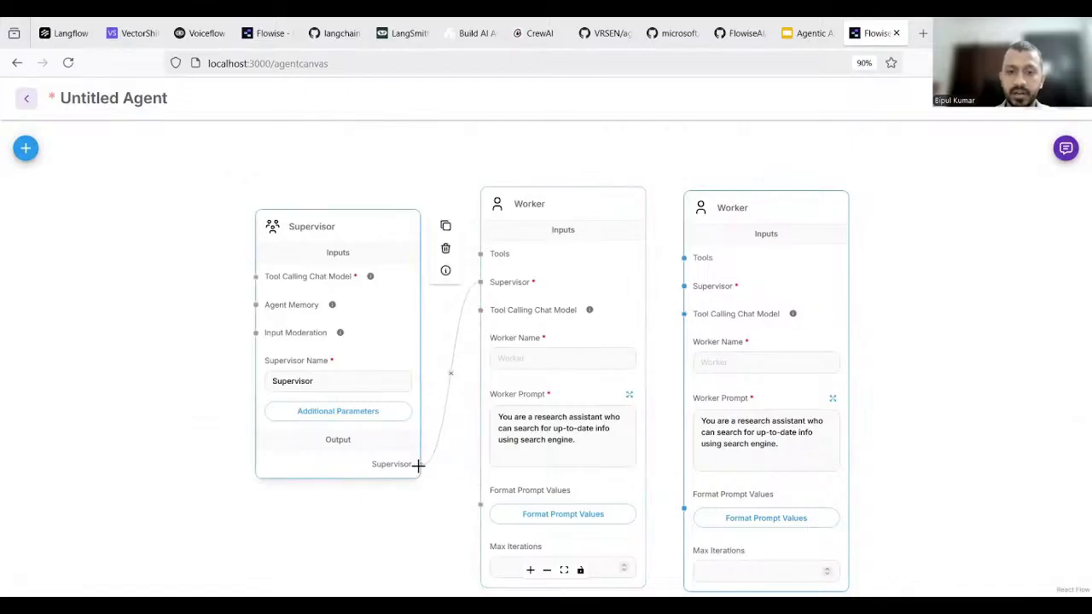
left_click_drag(418, 465, 691, 286)
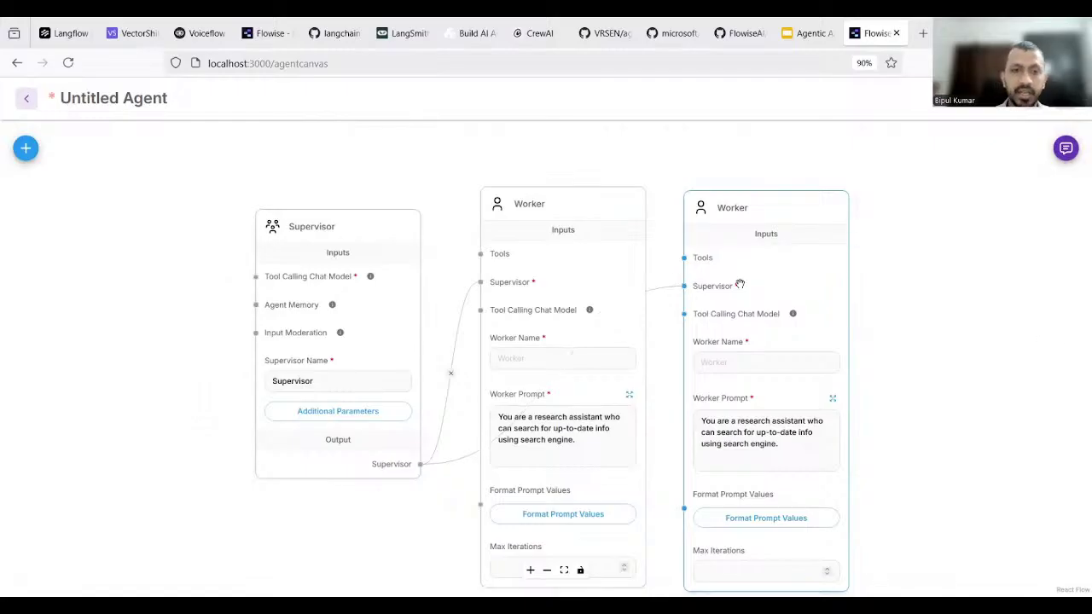
Name the first worker "story teller" and the second worker "title generator"
left_click(532, 359)
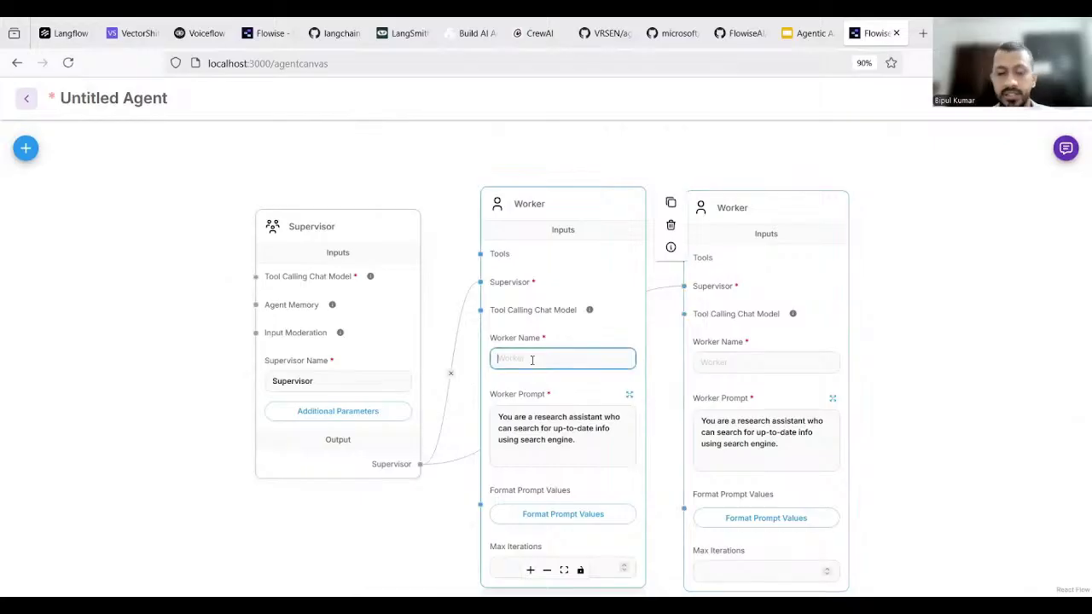
type("story teller")
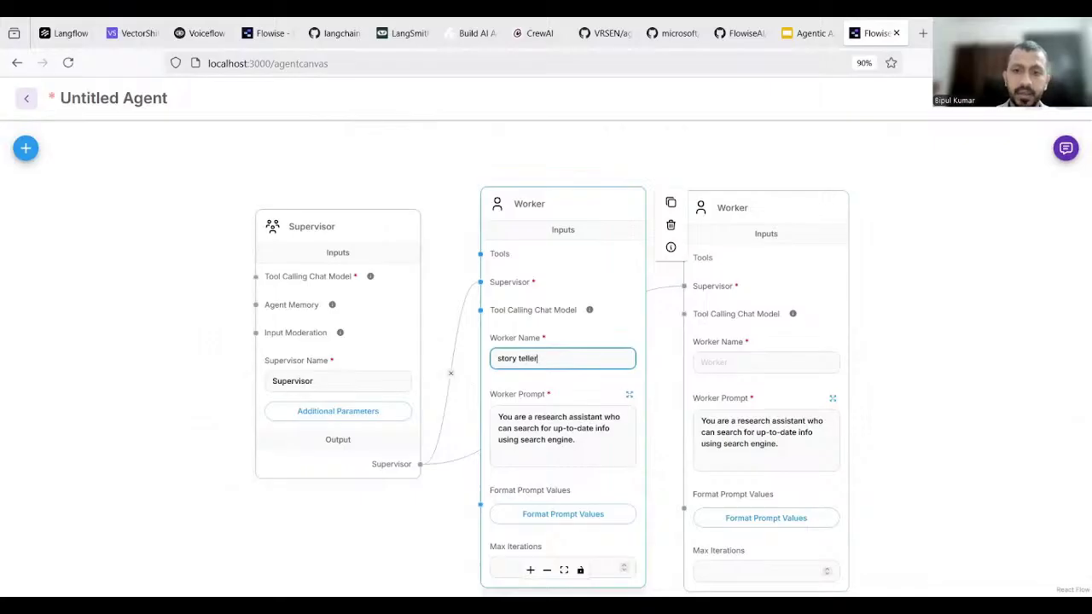
left_click(715, 362)
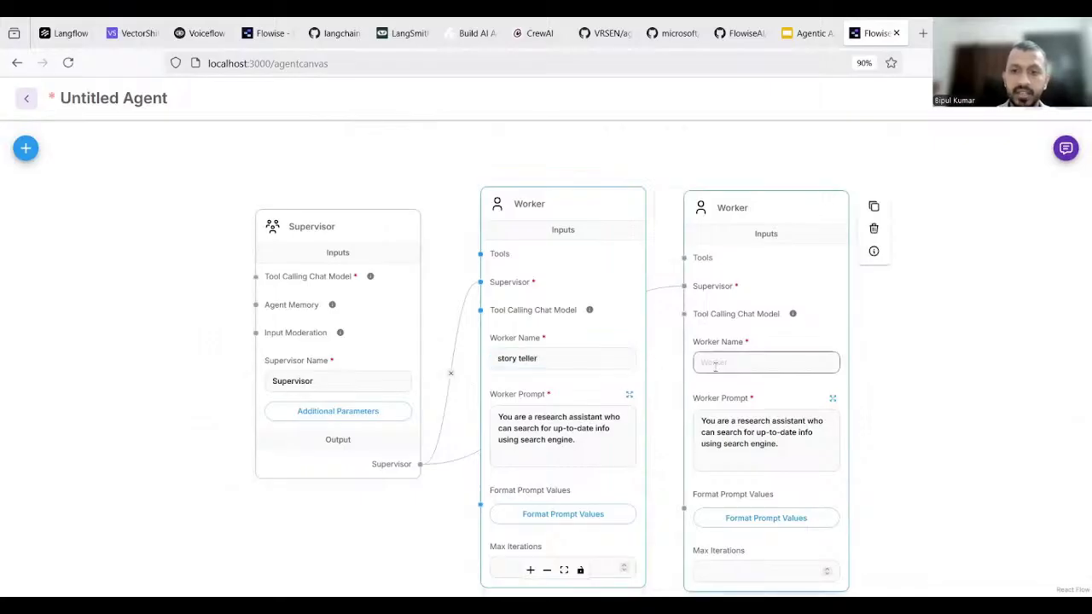
type("title generator")
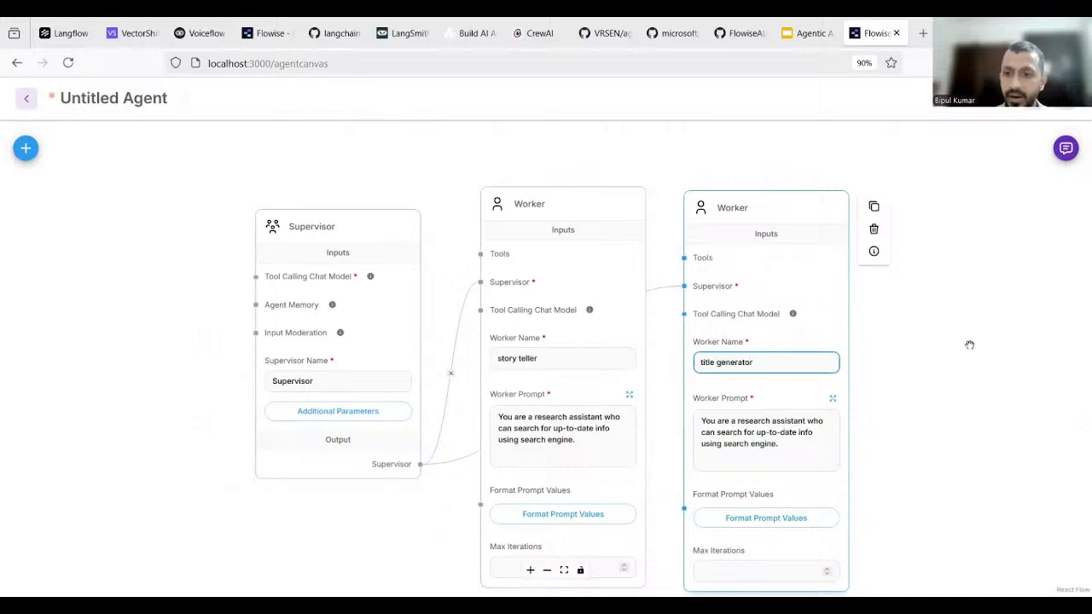
left_click(970, 345)
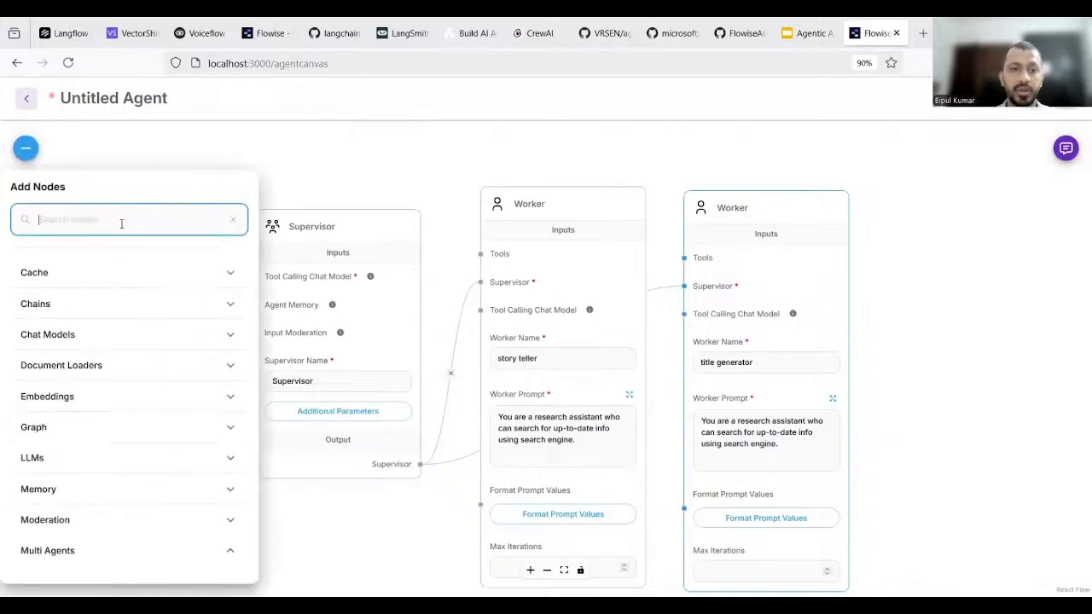
Find the ChatOpenAI chat model, place it beside the Supervisor, and connect its output to the Supervisor's Tool Calling Chat Model input
type("chat")
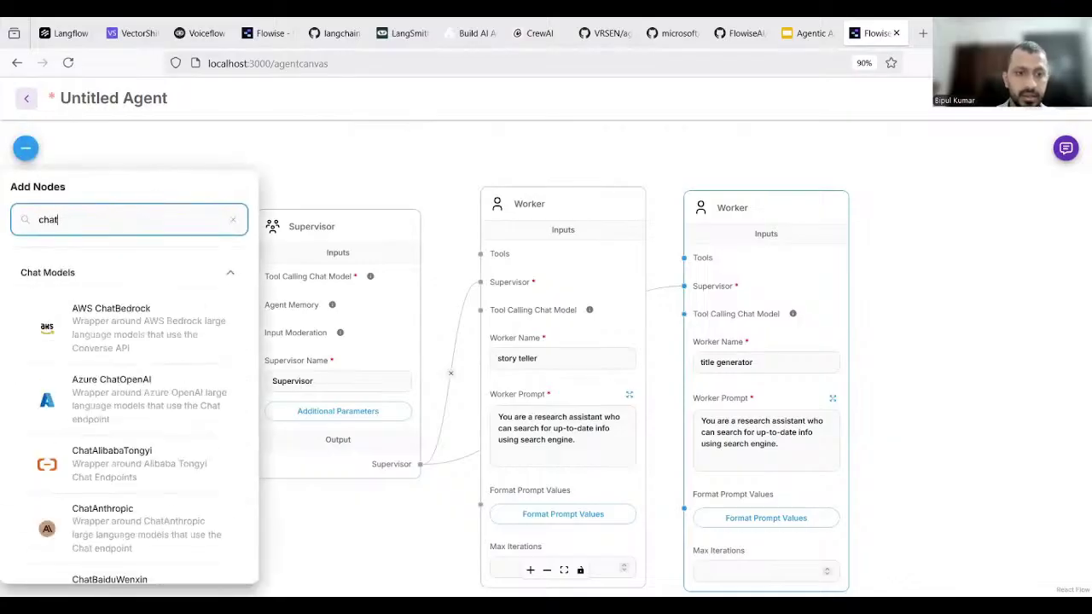
scroll(135, 402, "down", 8)
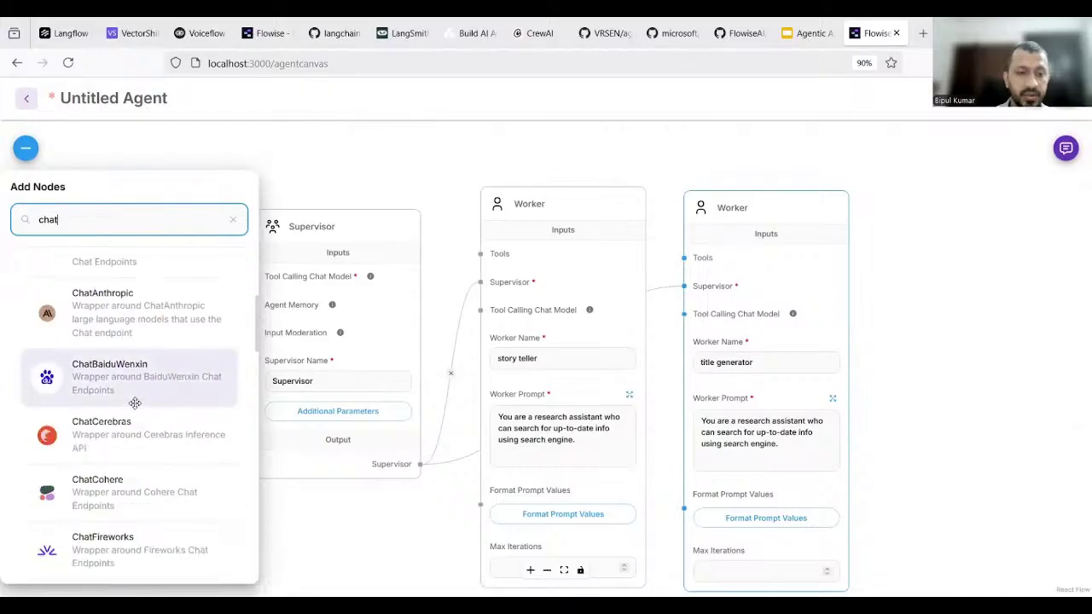
scroll(135, 403, "down", 5)
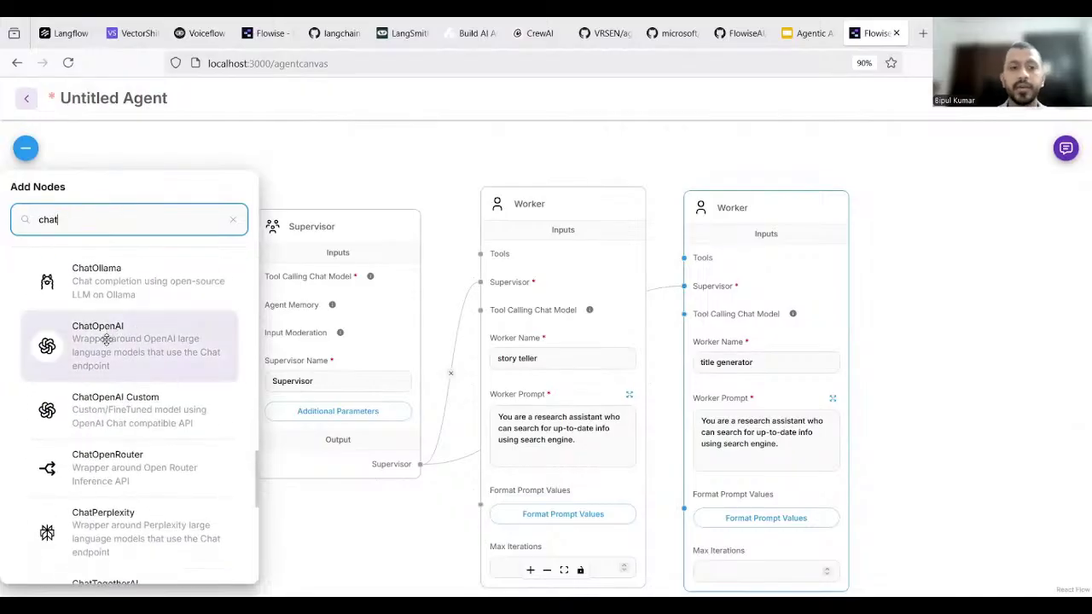
left_click_drag(106, 339, 161, 201)
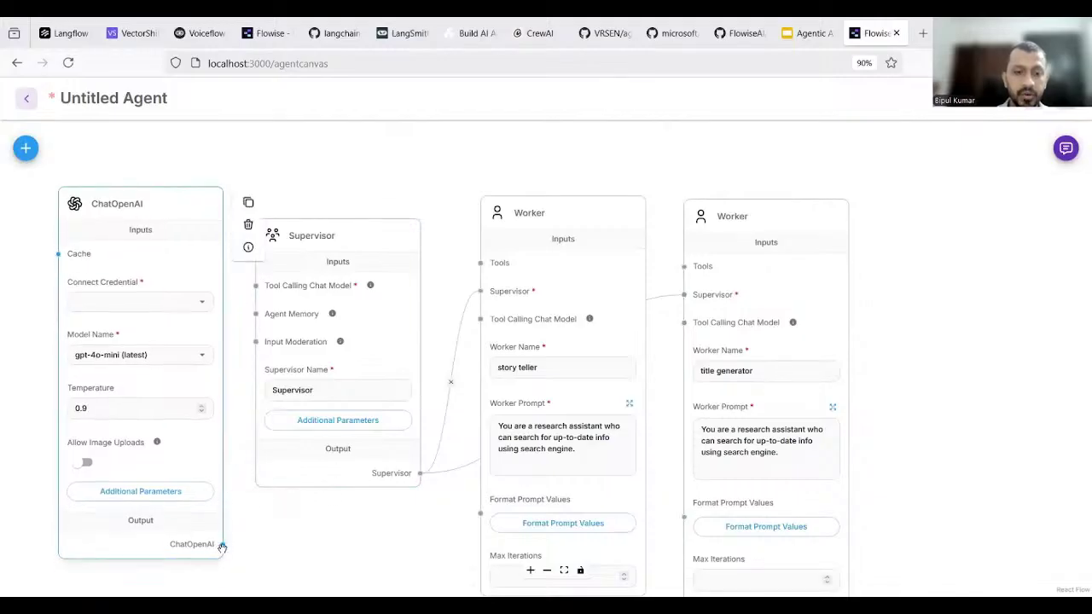
left_click_drag(223, 543, 256, 287)
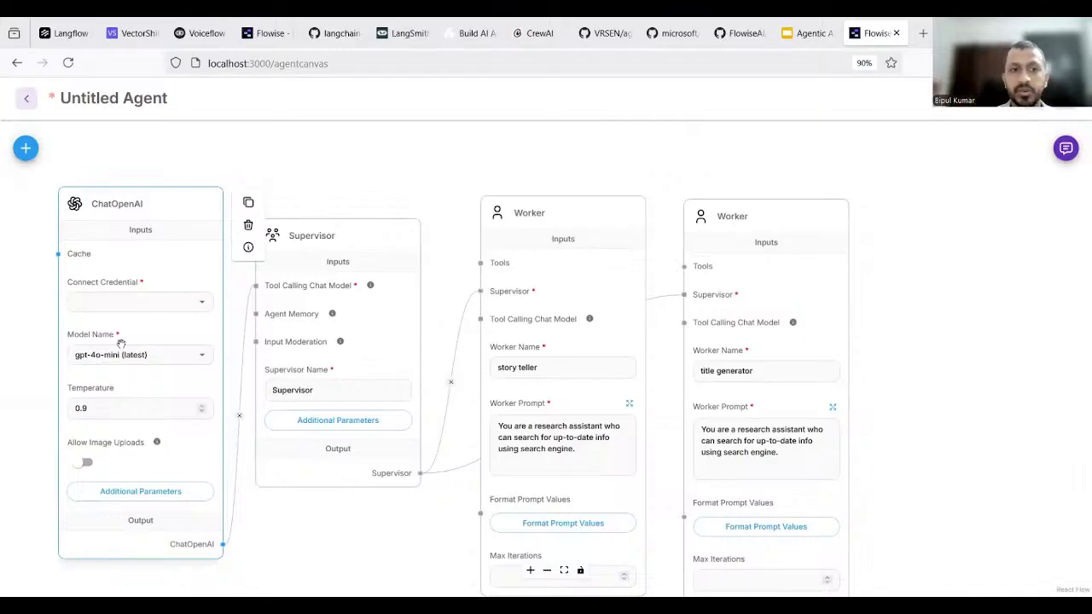
Check the ChatOpenAI node's stored credentials, and open the API keys page of OpenAI's API platform in a new browser tab
left_click(202, 305)
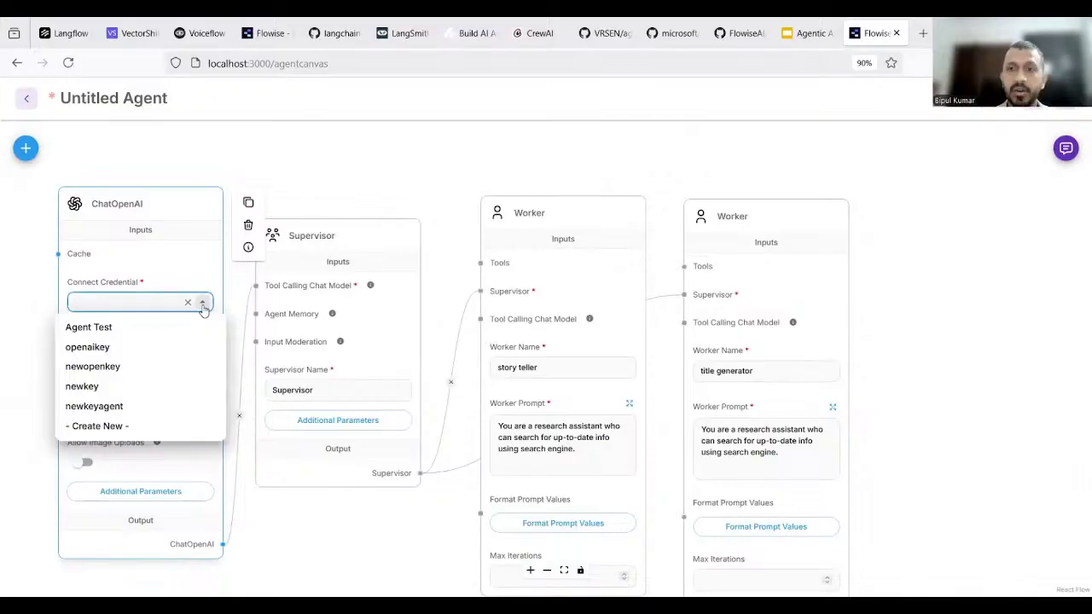
left_click(922, 32)
type("o")
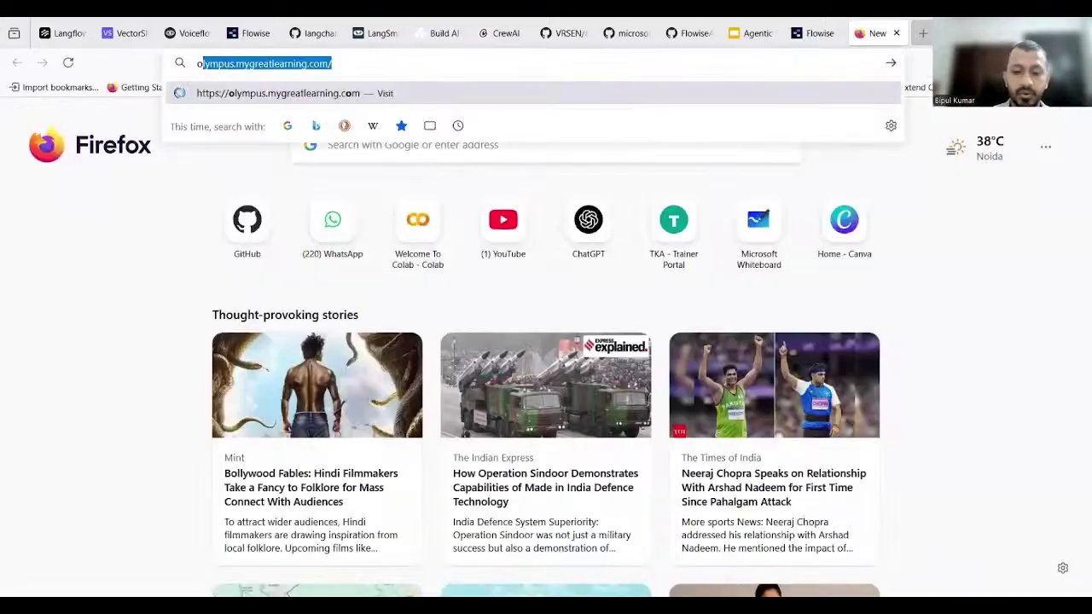
type("pen")
key("Return")
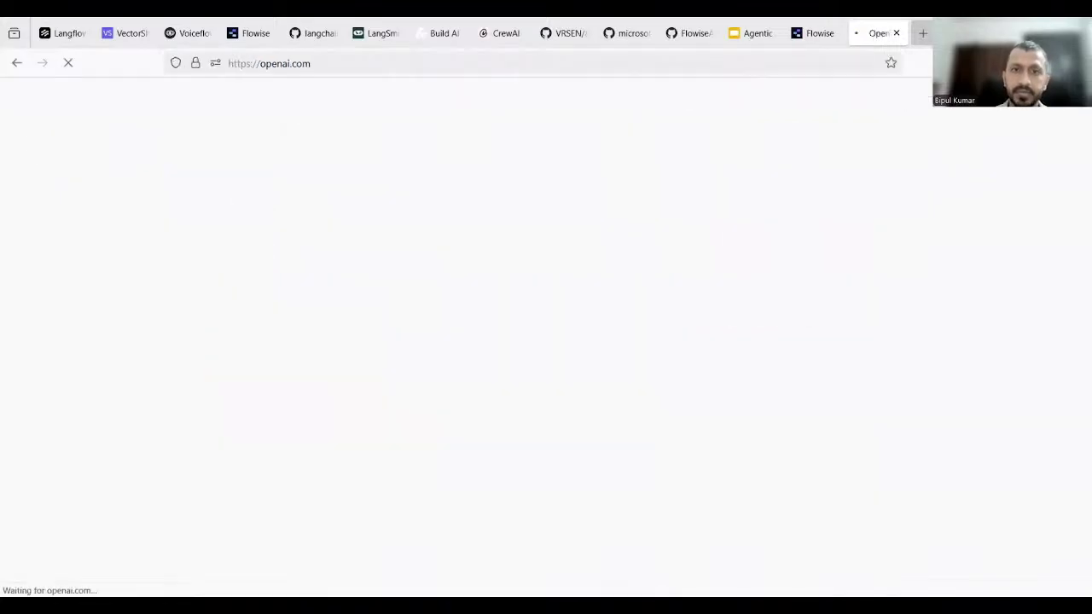
left_click(1040, 113)
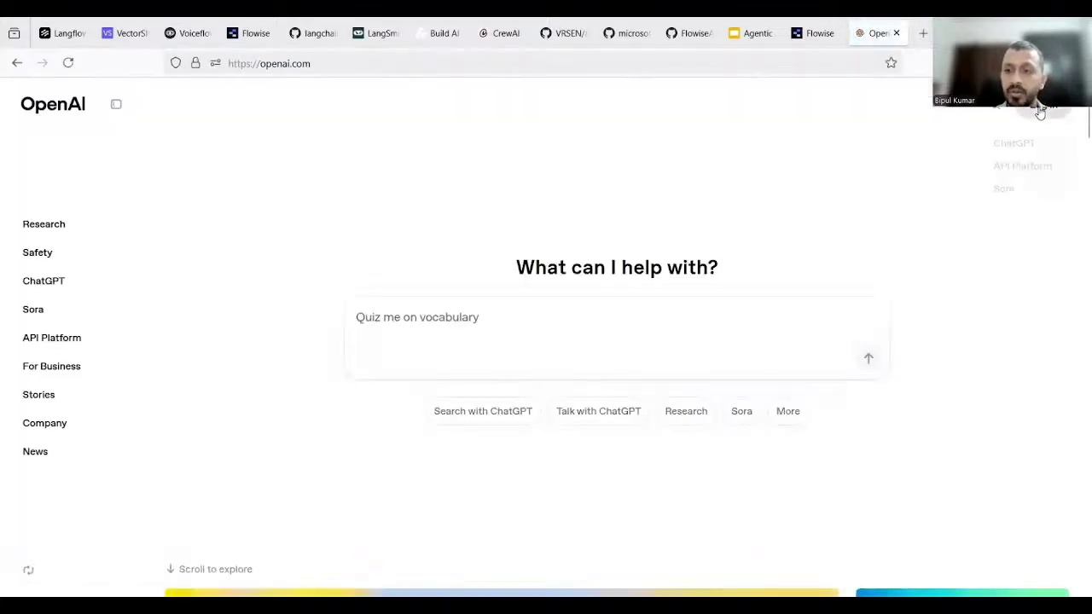
left_click(1024, 171)
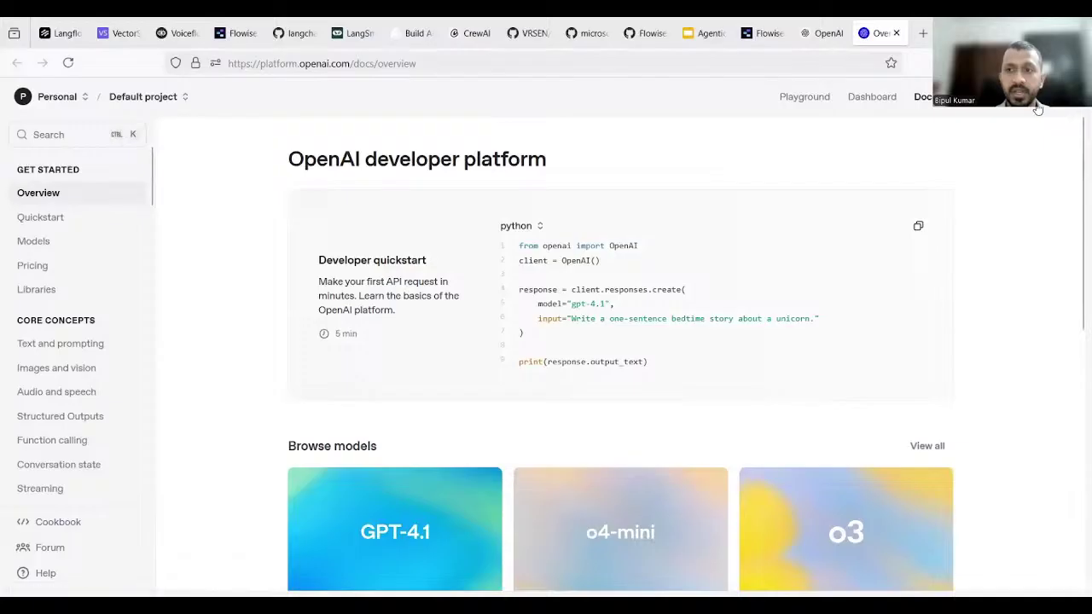
left_click(864, 100)
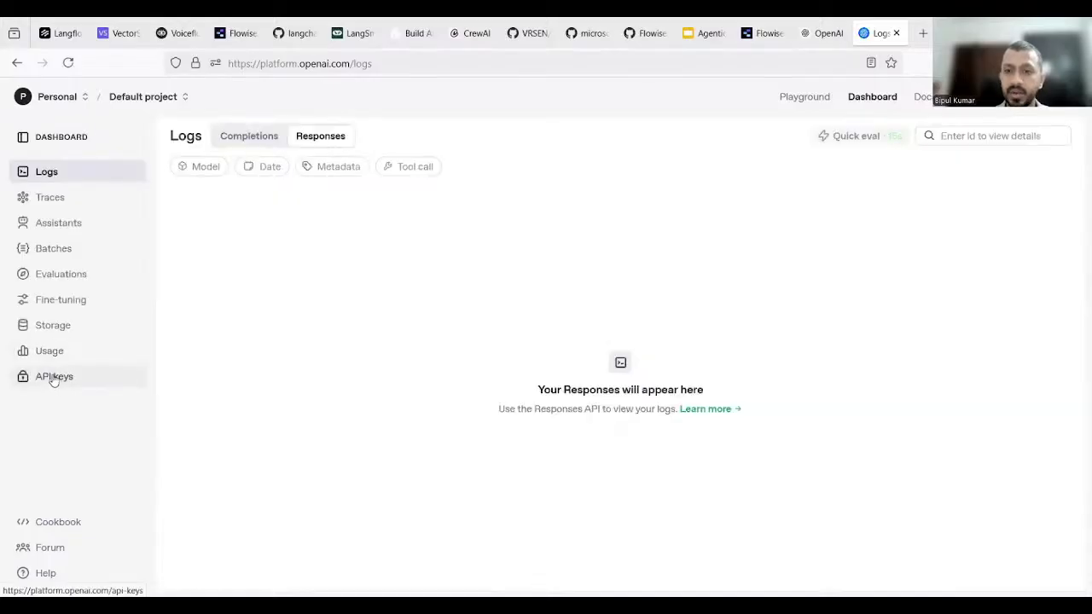
left_click(53, 378)
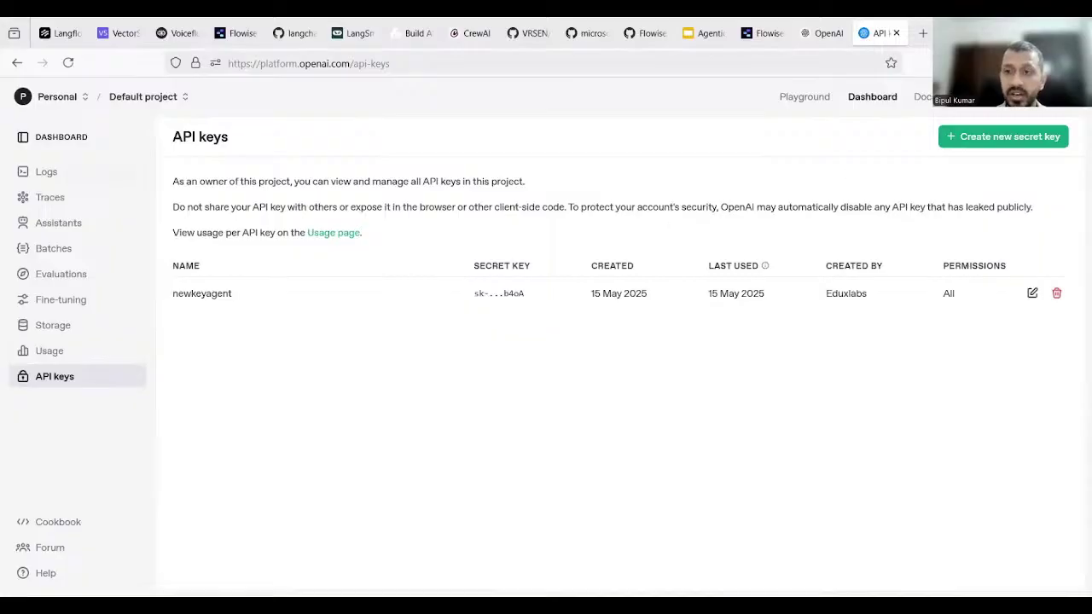
Examine the pay-as-you-go plan and credit balance on the organization's billing overview
left_click(1039, 107)
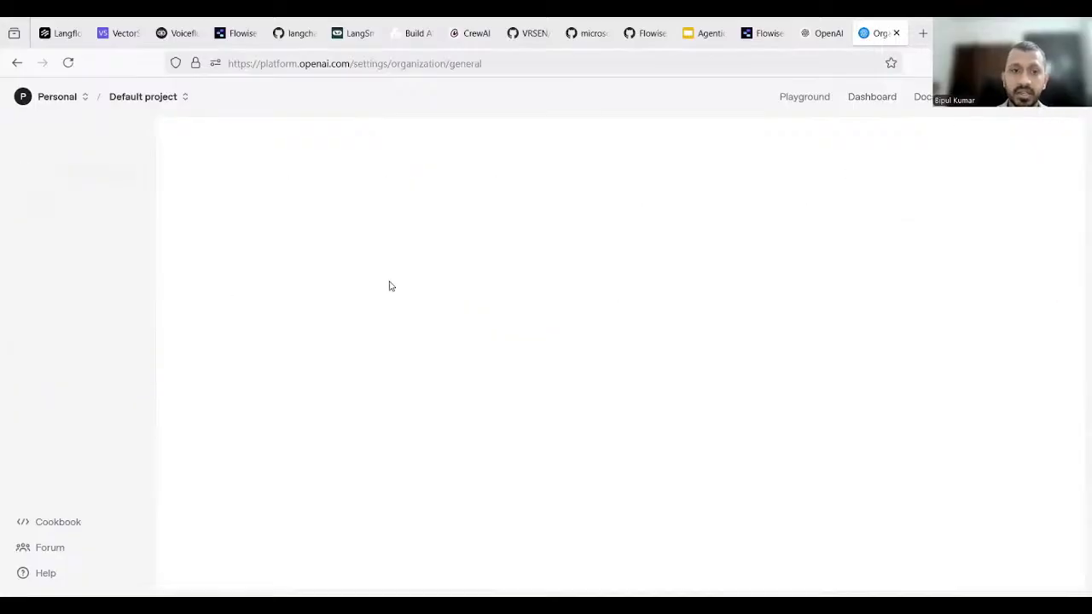
left_click(54, 348)
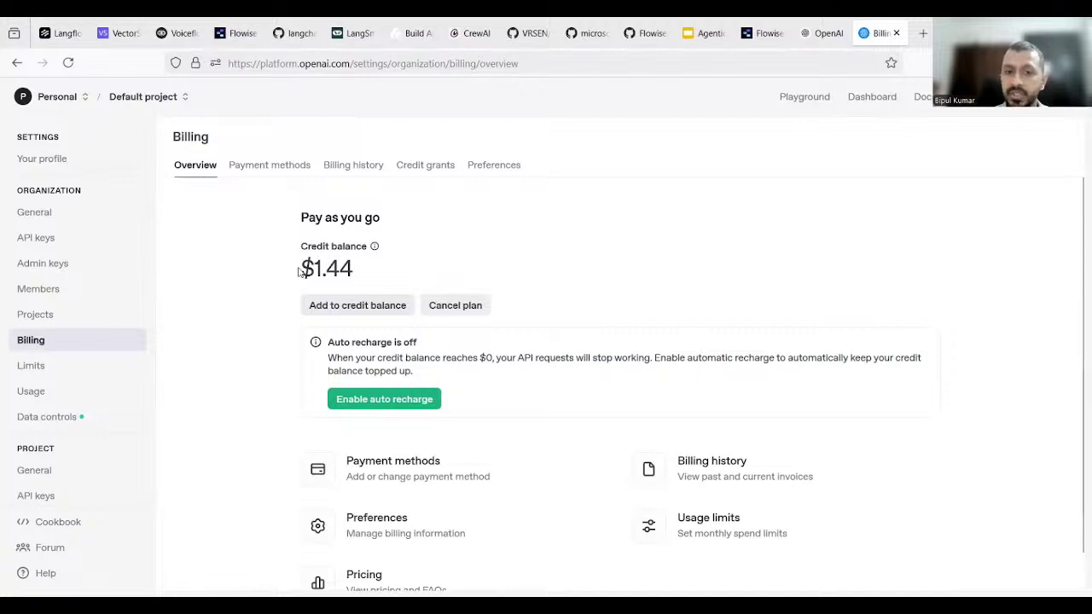
left_click_drag(300, 272, 360, 273)
left_click_drag(300, 218, 382, 220)
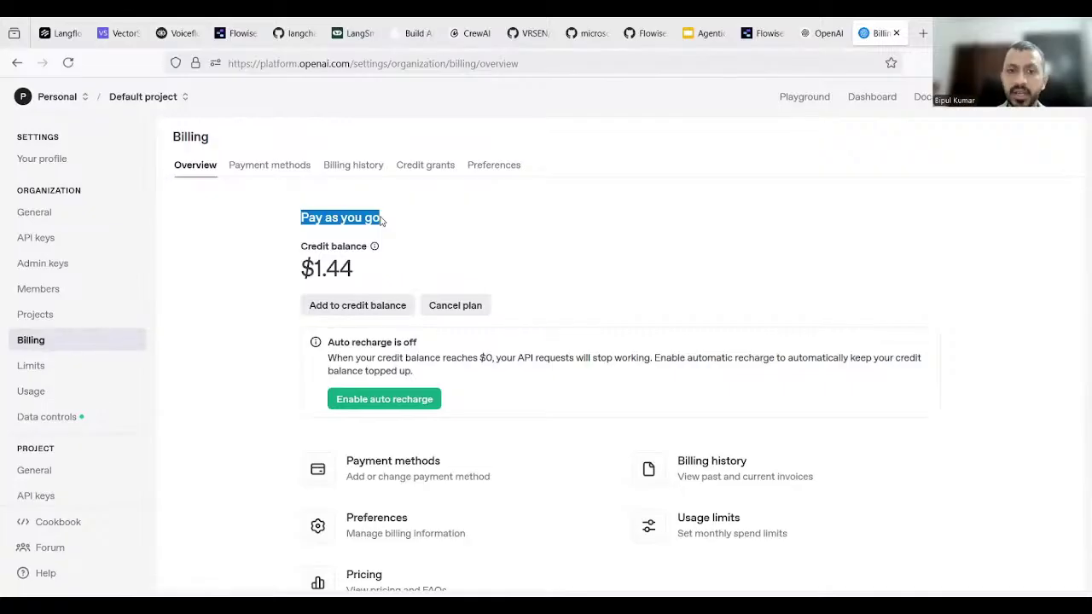
left_click_drag(316, 271, 372, 272)
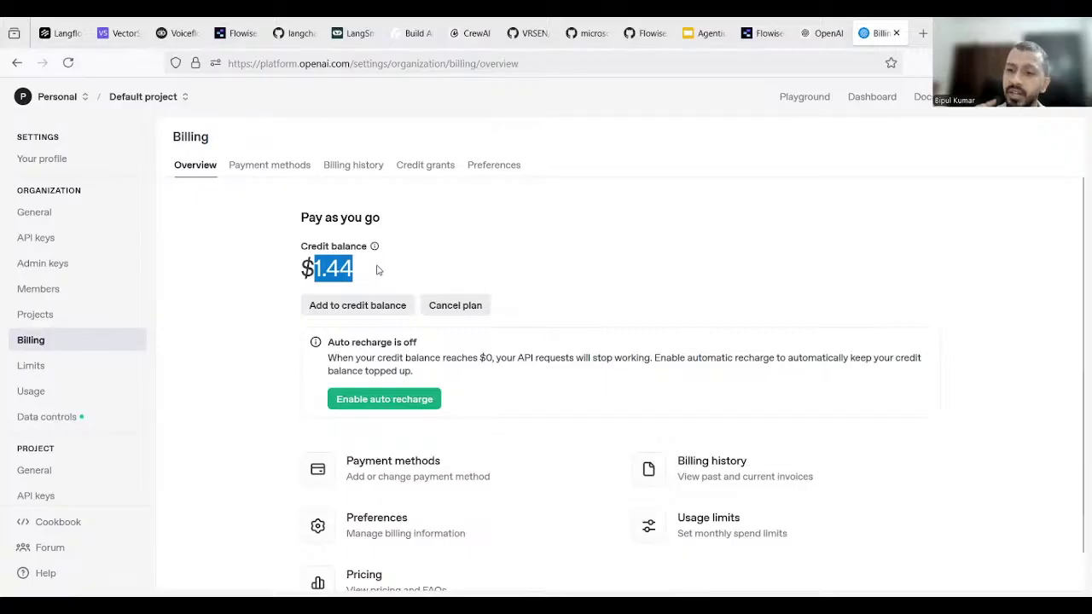
scroll(379, 271, "down", 1)
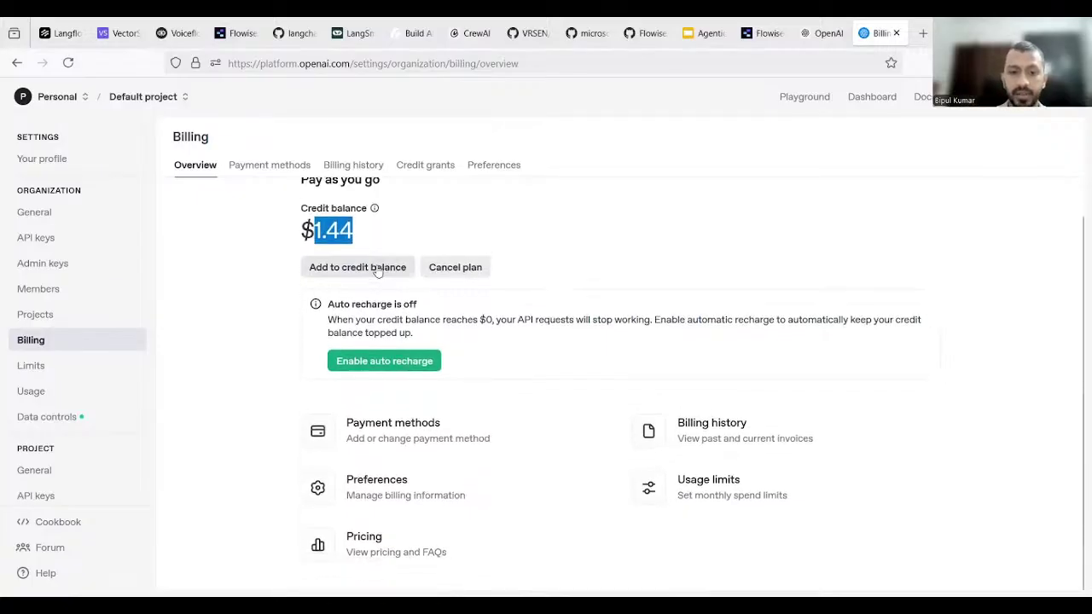
scroll(379, 271, "up", 1)
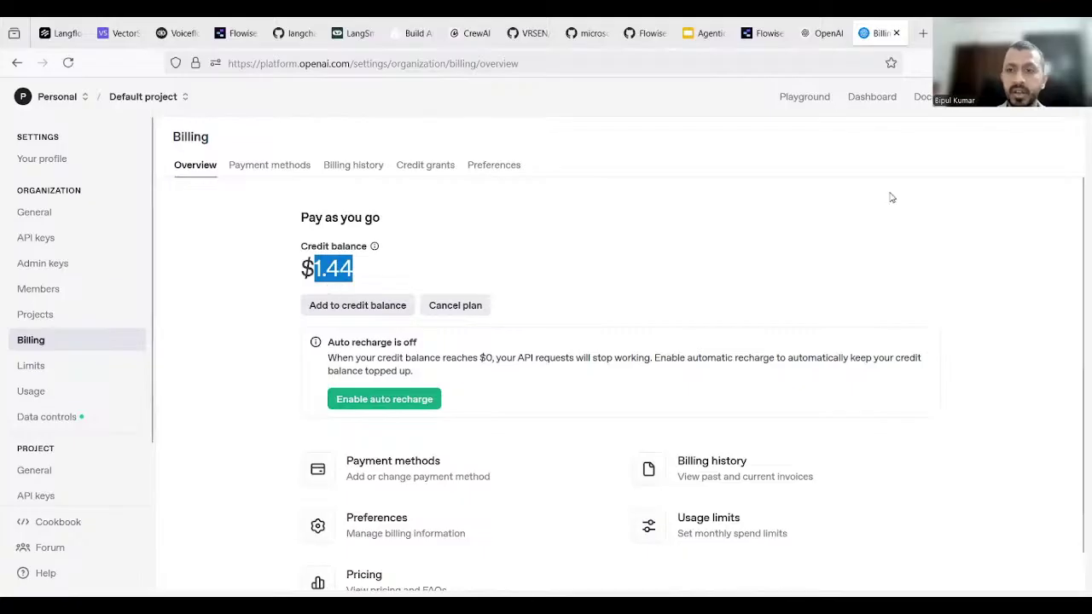
Return to the dashboard's API keys and create a secret key named mynewapi in the Default project with all permissions
left_click(863, 101)
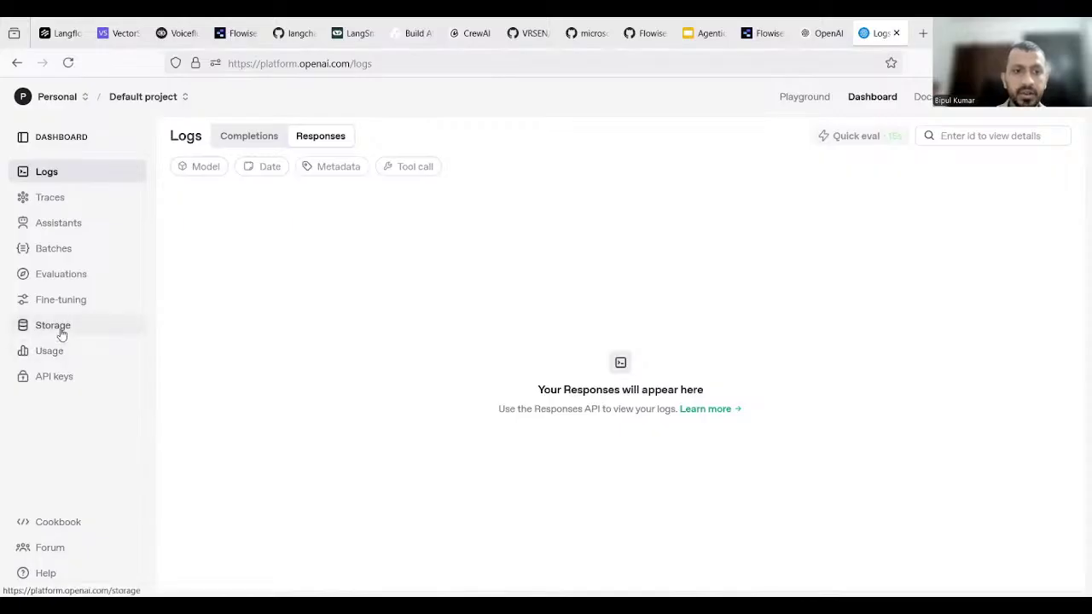
left_click(52, 384)
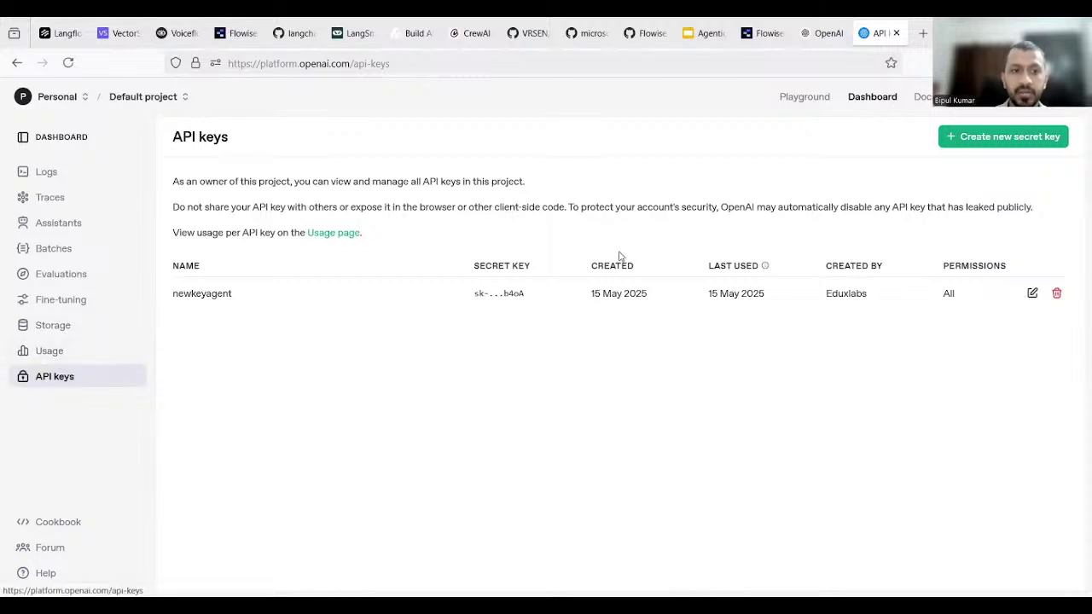
left_click(988, 138)
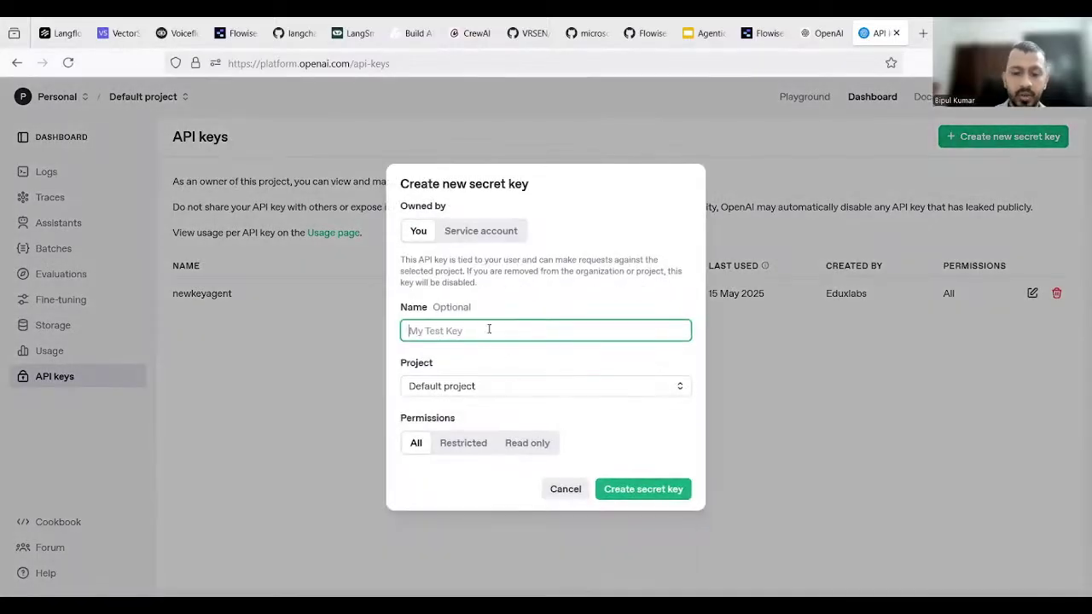
type("myn")
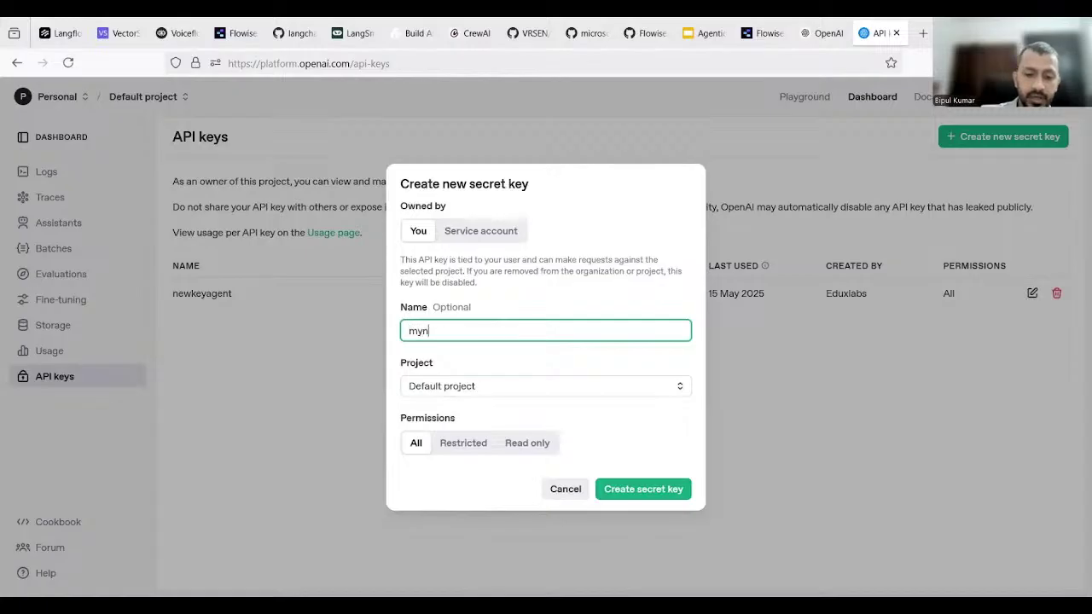
type("ewap")
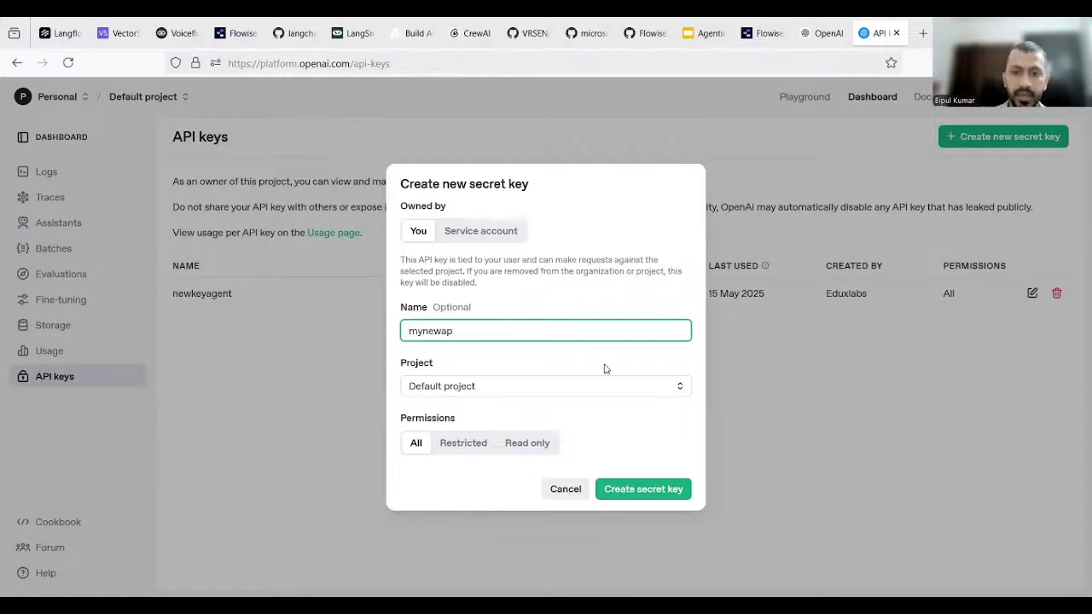
type("i")
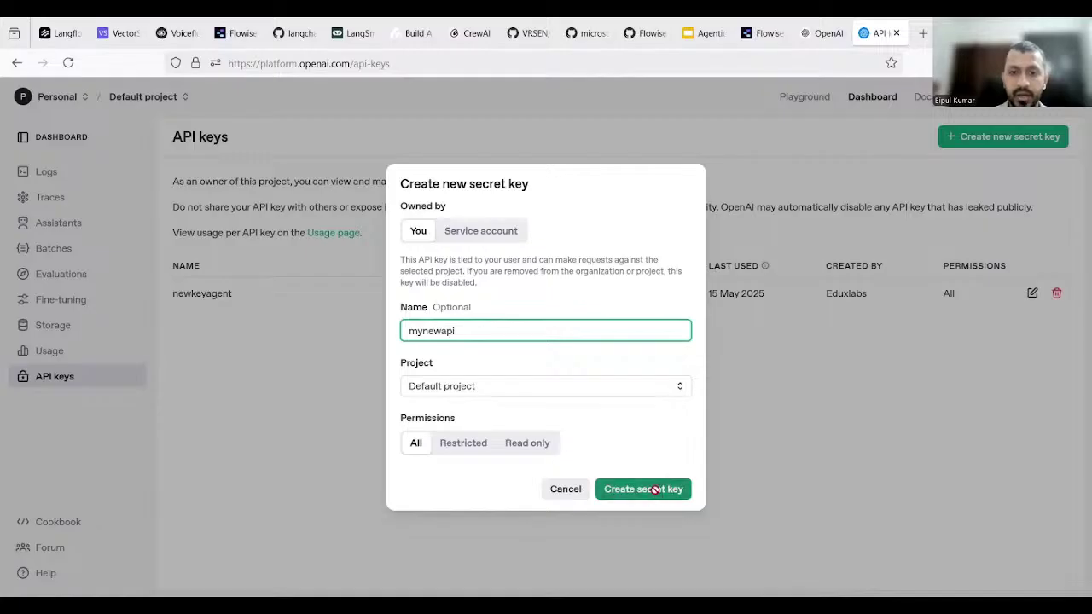
left_click(654, 489)
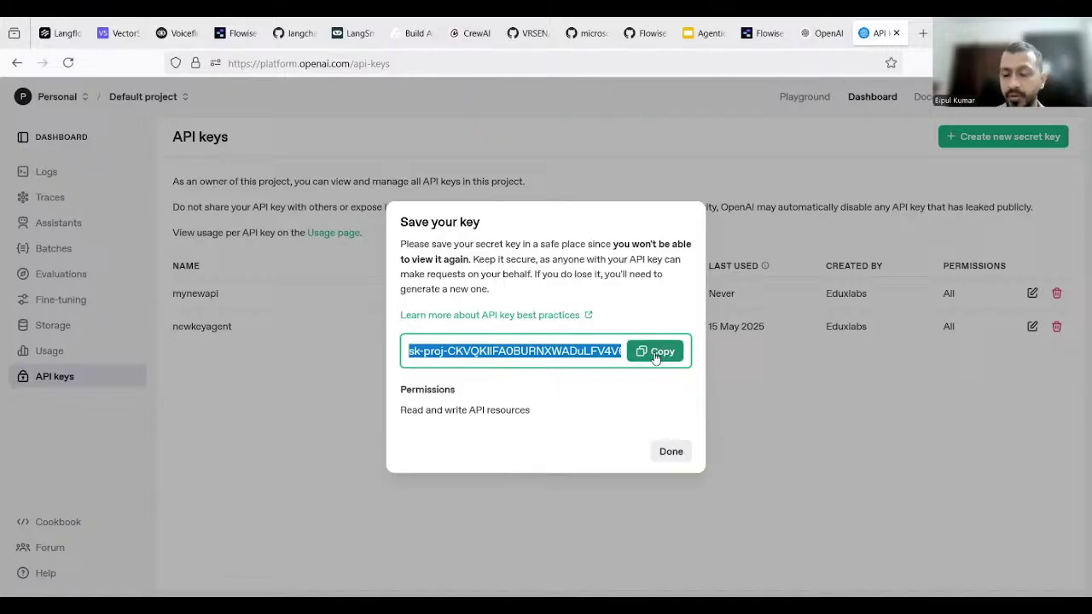
Close the new secret key's dialog and switch back to the Flowise agent canvas
left_click(671, 452)
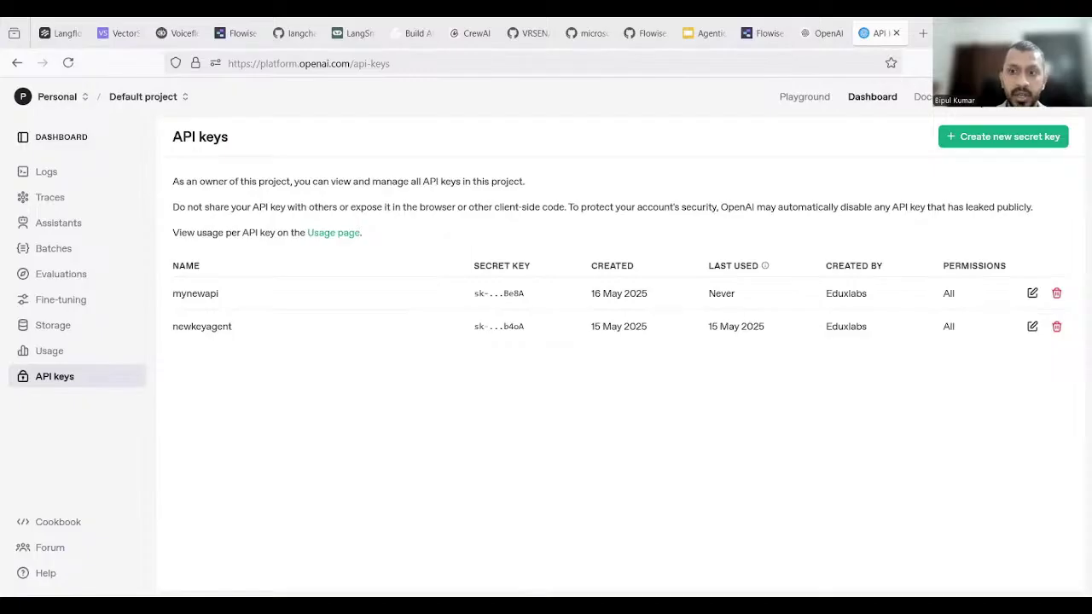
left_click(762, 32)
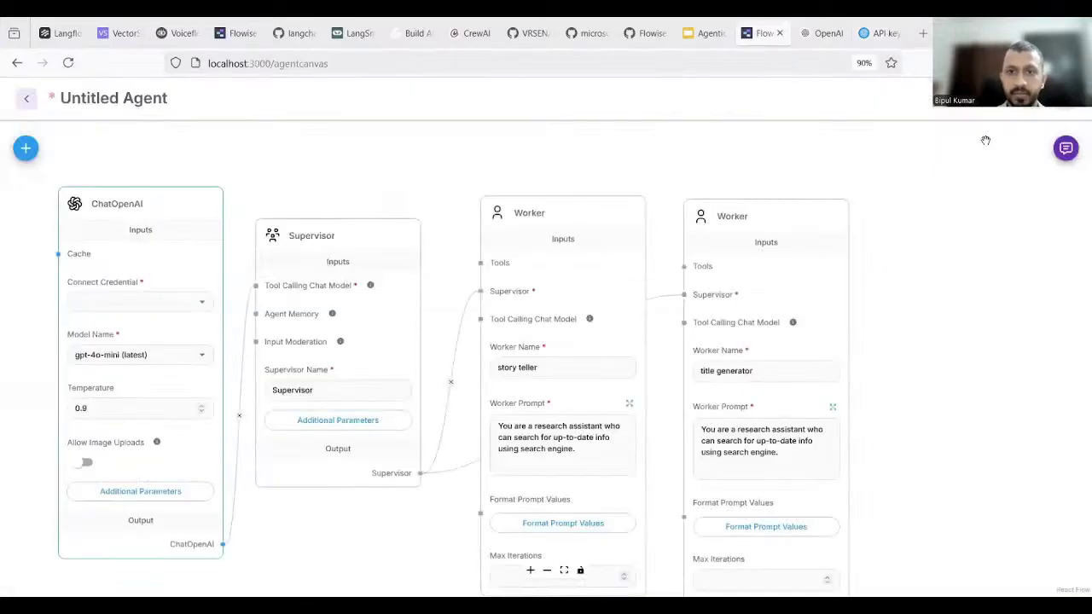
Try to create a ChatOpenAI credential named newapi with the copied key in the OpenAI Api Key field
left_click(204, 311)
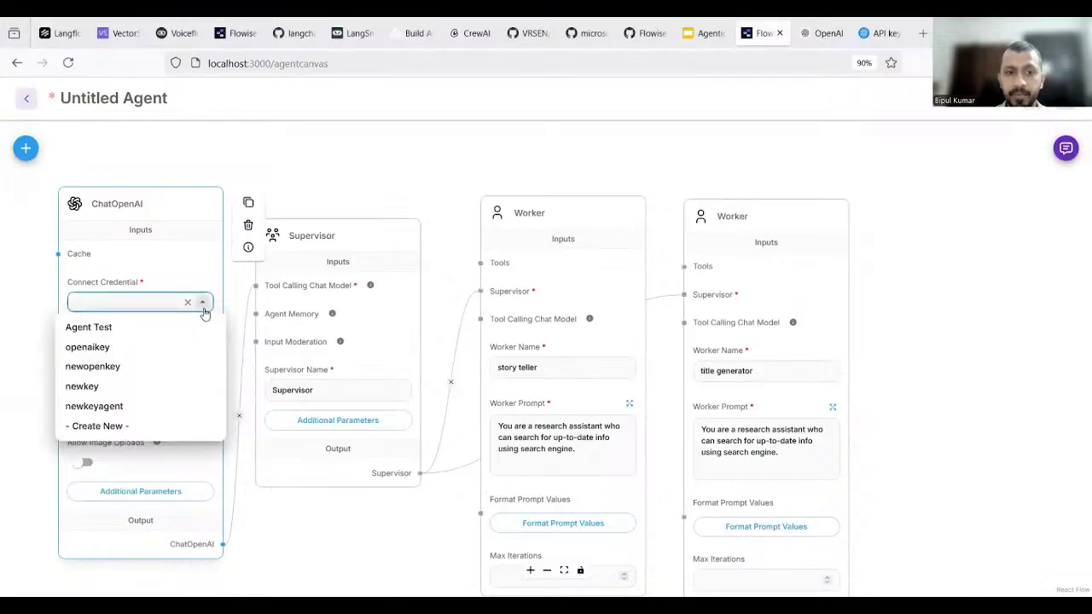
left_click(131, 429)
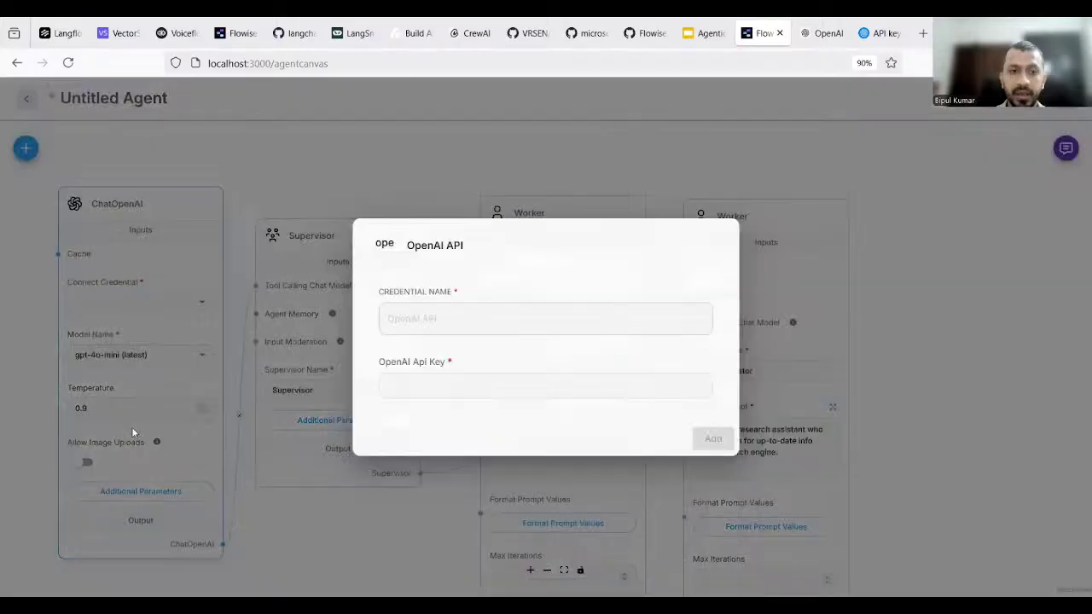
left_click(405, 320)
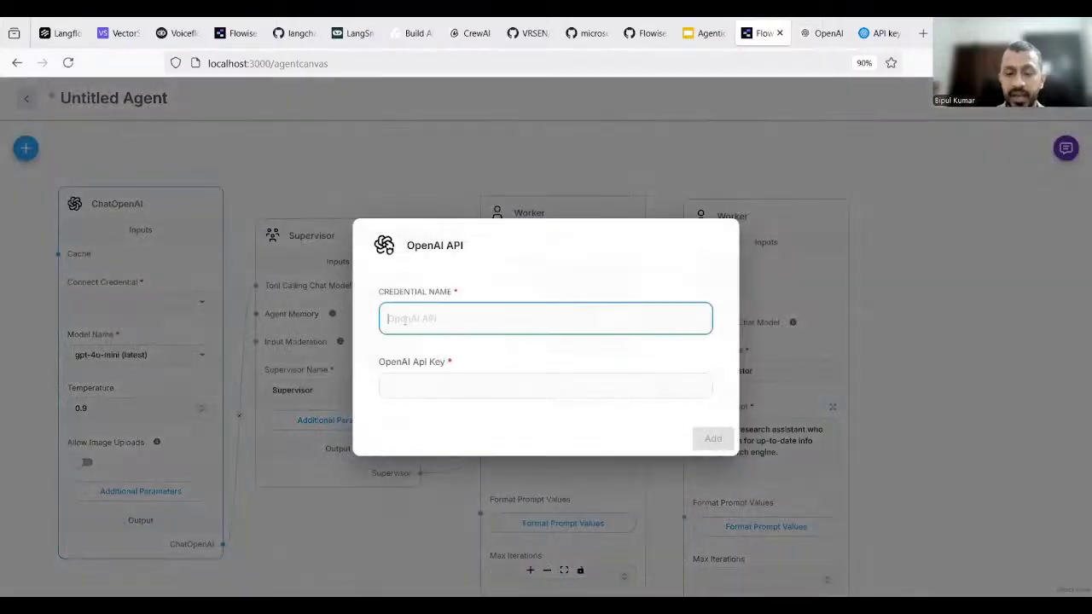
type("newapi")
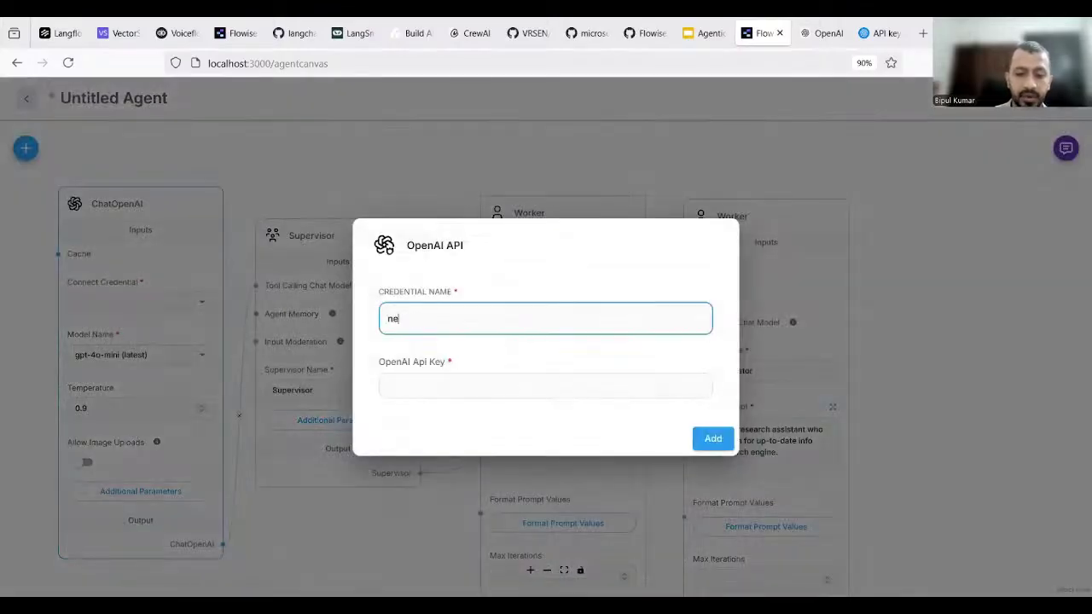
left_click(429, 387)
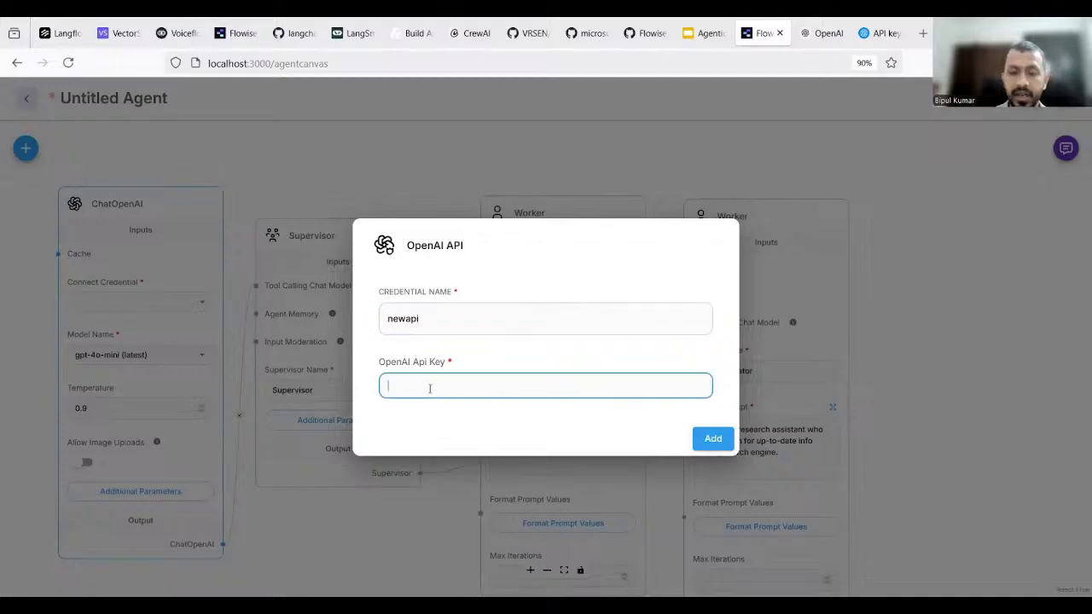
key("ctrl+v")
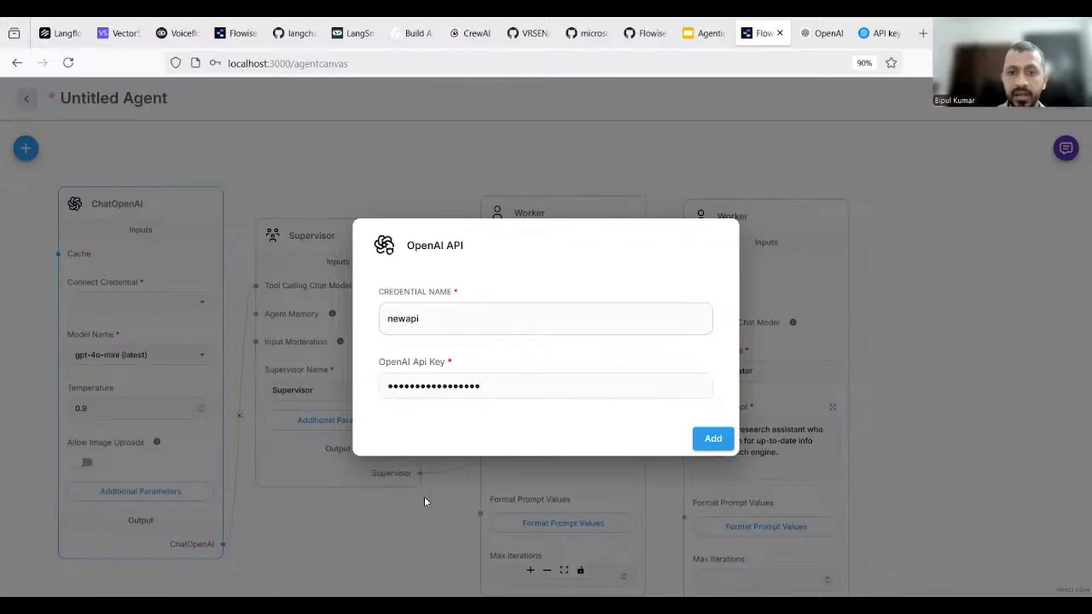
left_click(528, 481)
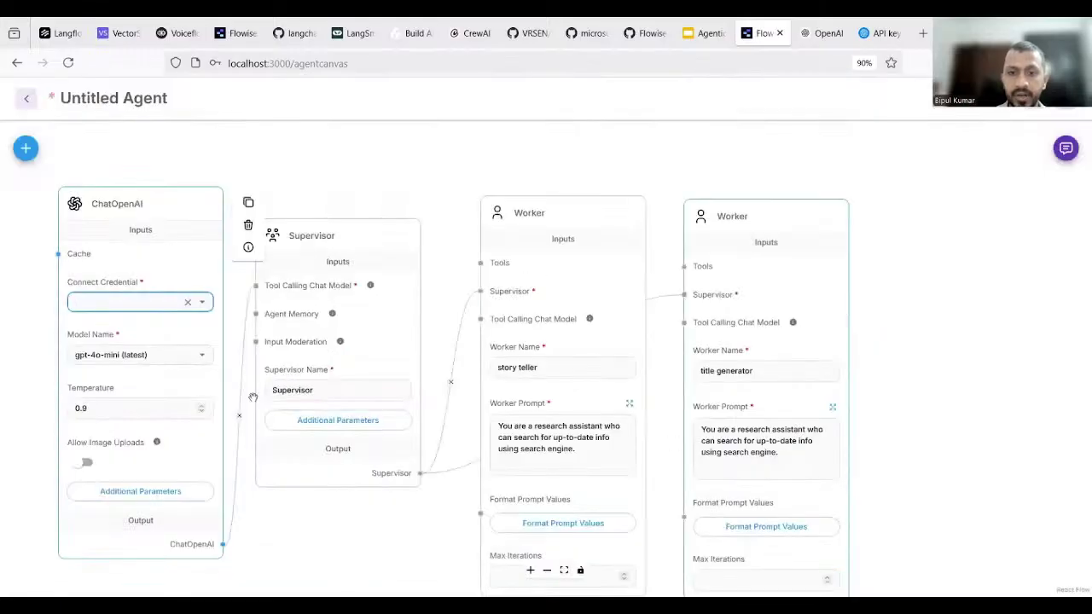
Set the ChatOpenAI node's credential to newkeyagent, and check the key list on OpenAI's API keys page
left_click(206, 307)
left_click(204, 305)
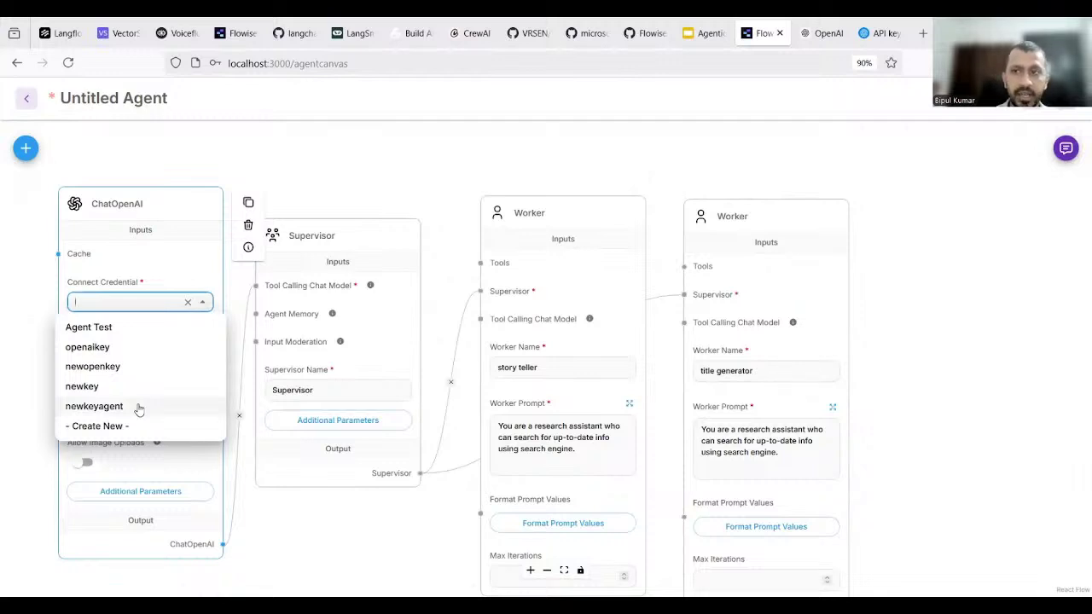
left_click(138, 407)
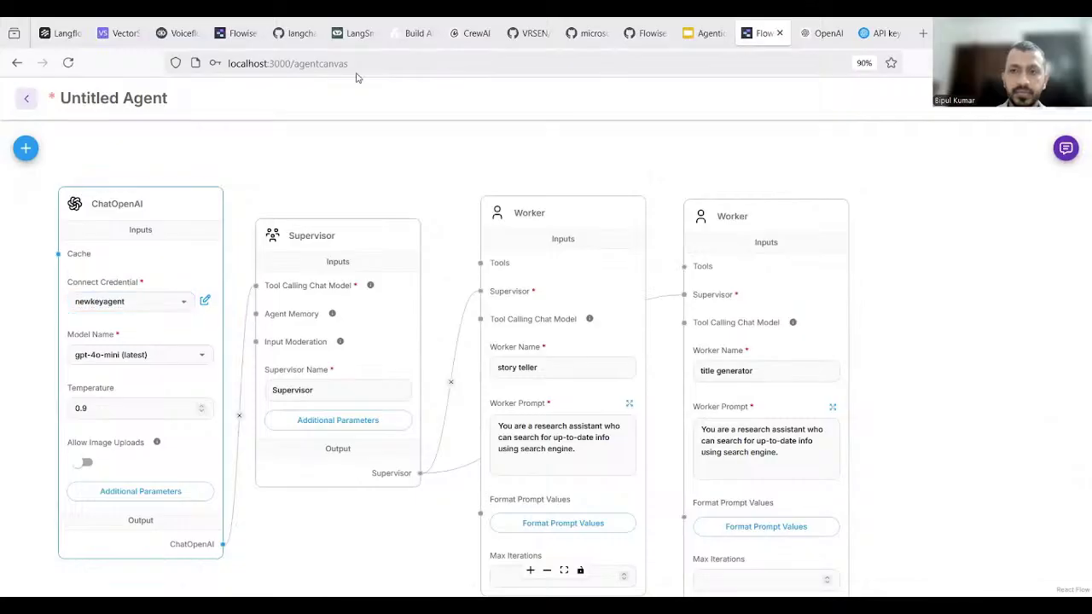
left_click(817, 34)
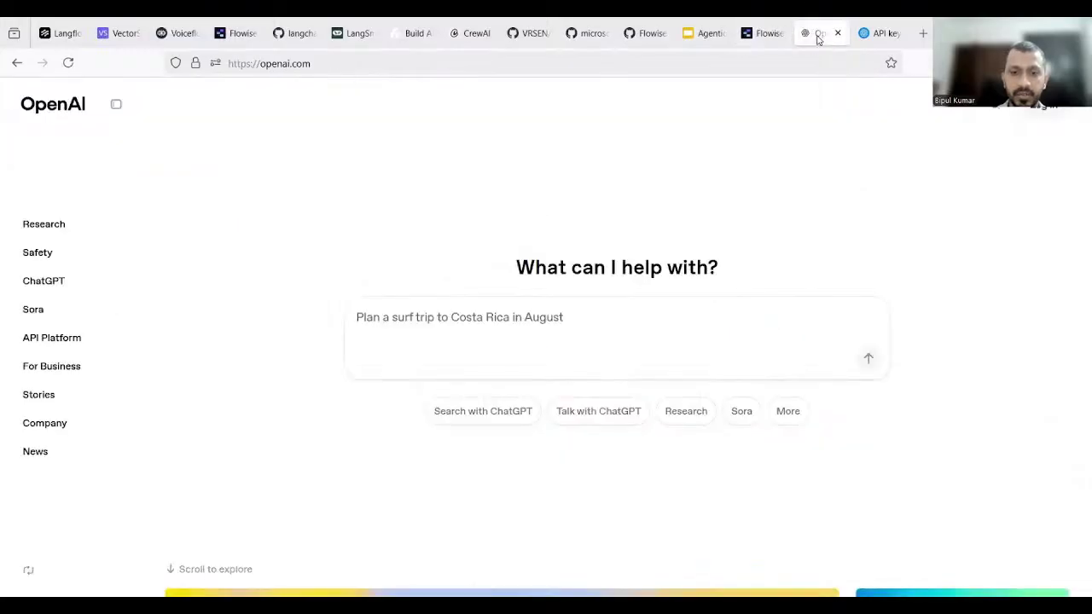
left_click(882, 34)
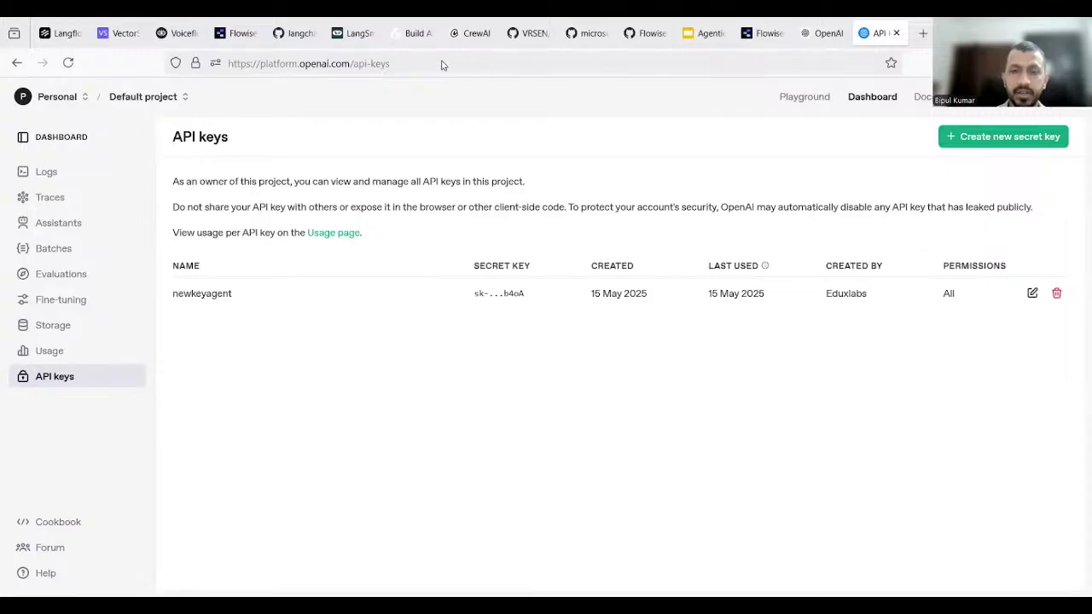
left_click(768, 34)
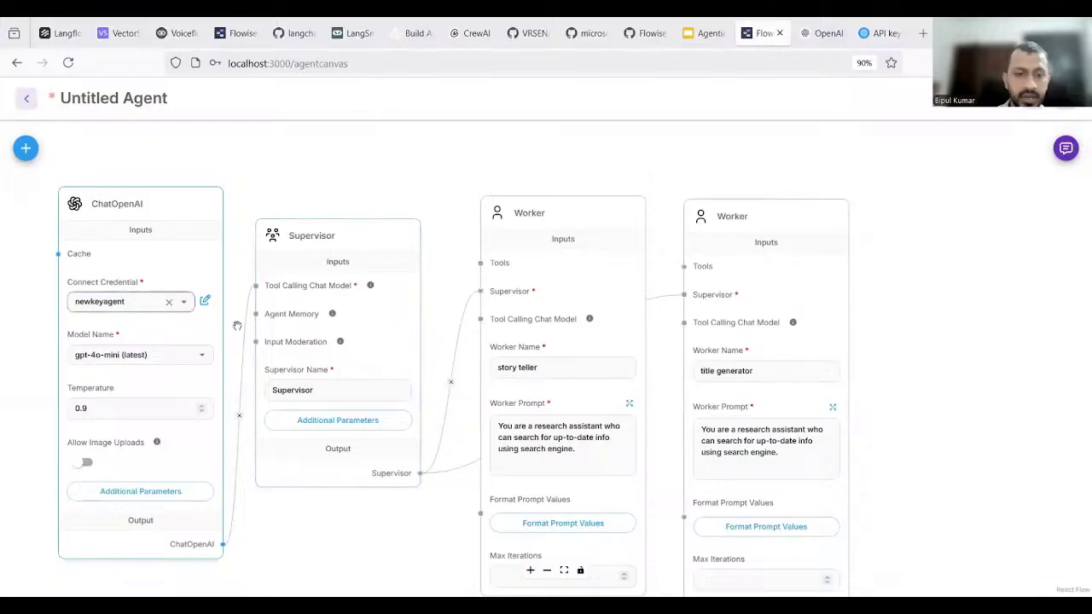
Check the story teller worker's prompt in the expanded editor and close it without saving
mouse_move(324, 362)
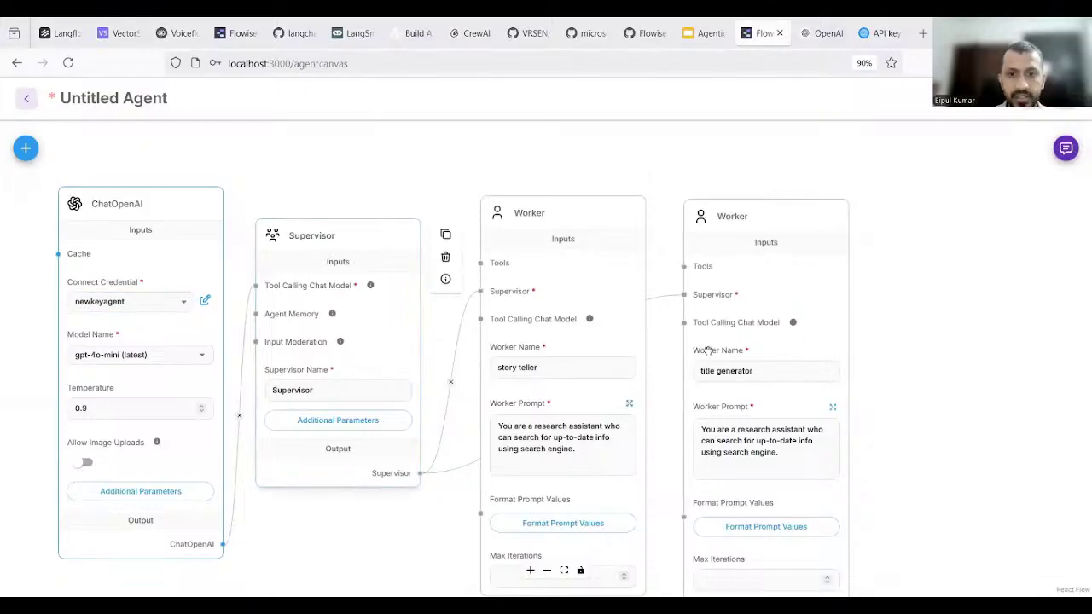
mouse_move(709, 350)
mouse_move(628, 408)
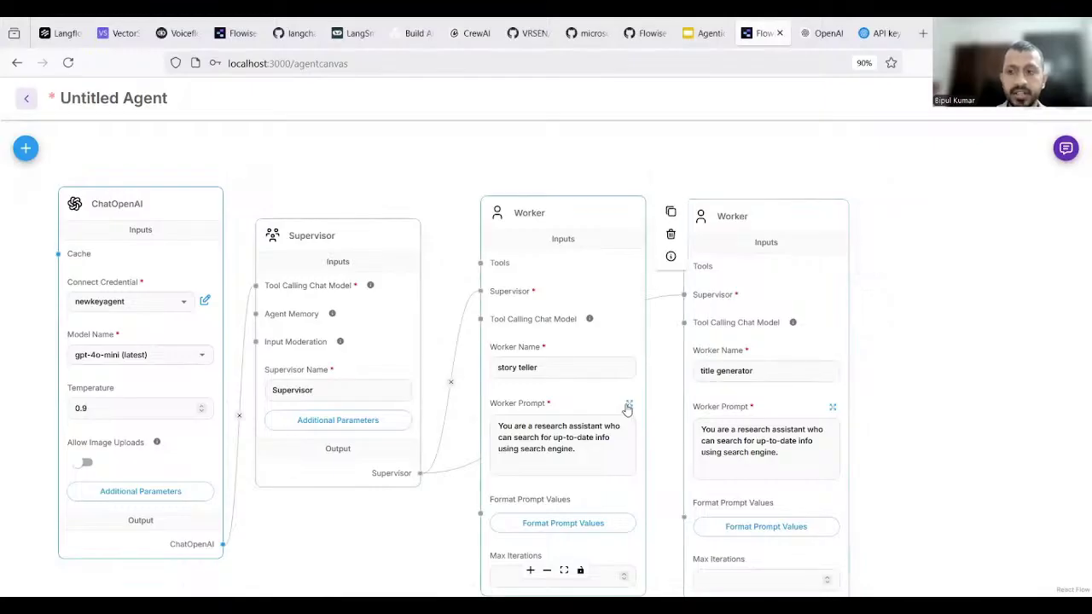
left_click(628, 406)
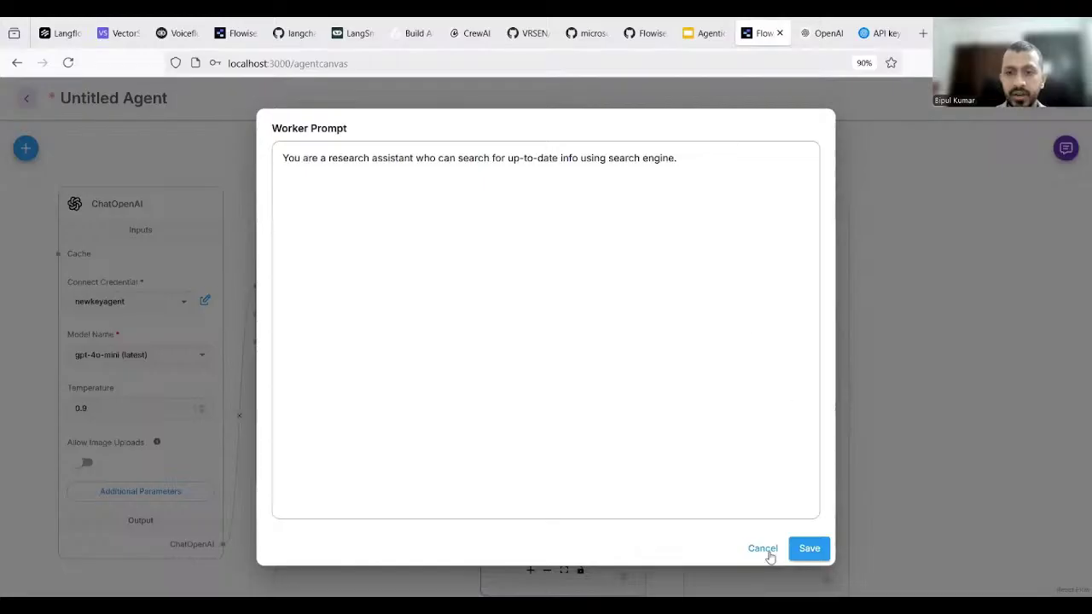
left_click(764, 551)
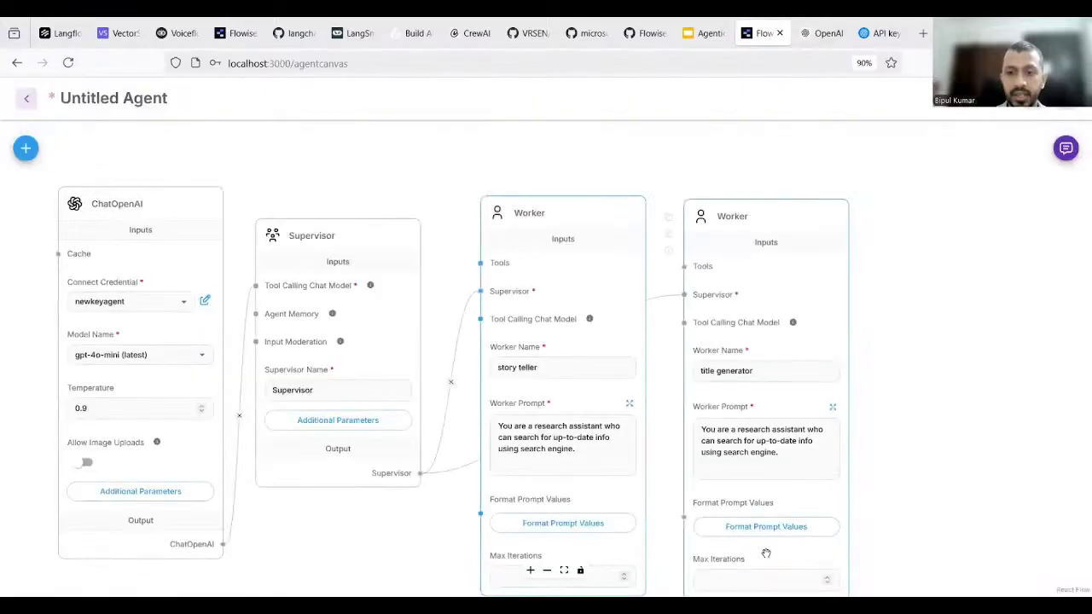
Replace the story teller worker's prompt with "You are a humorous story teller" in the expanded editor
left_click(630, 407)
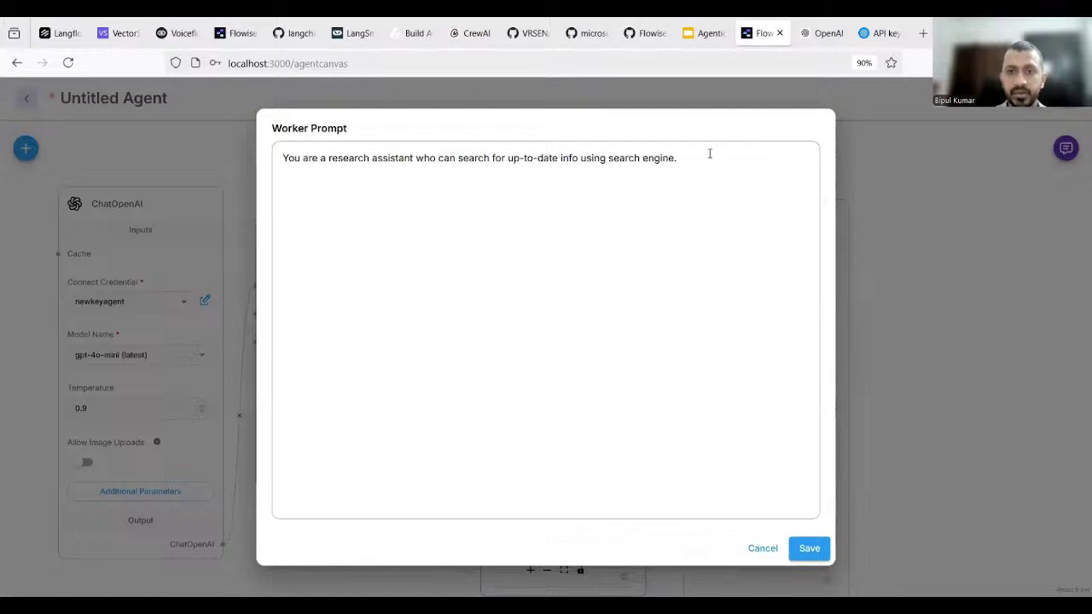
key("ctrl+a")
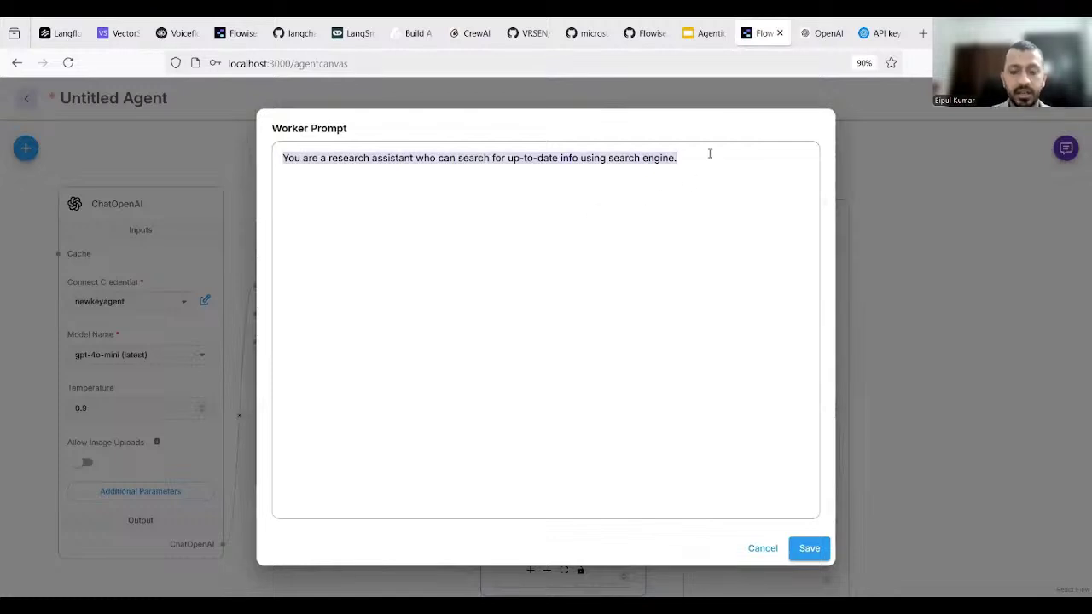
type("You")
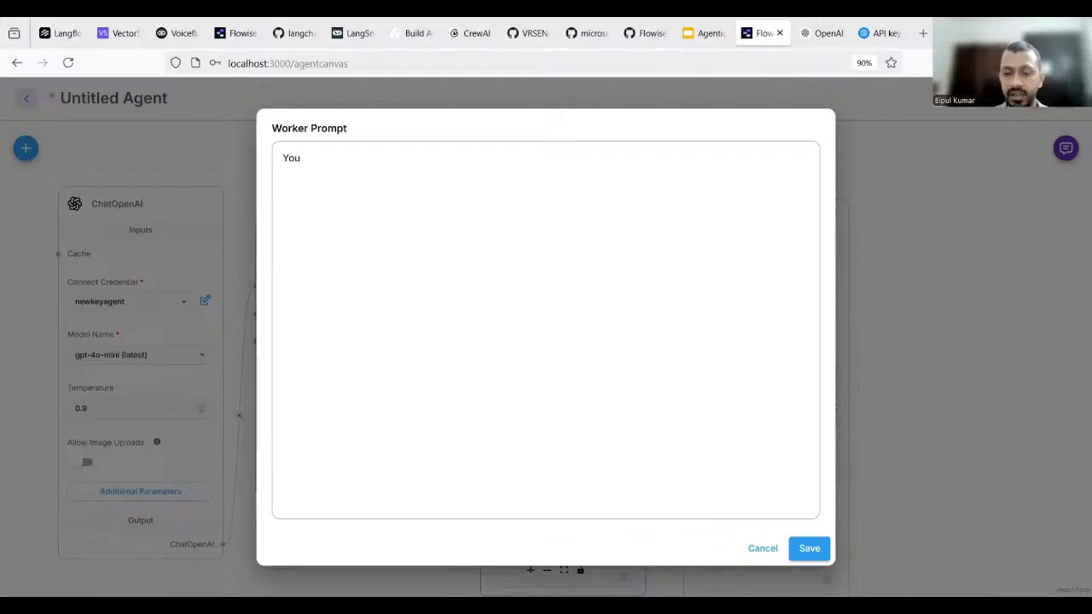
type(" ara a")
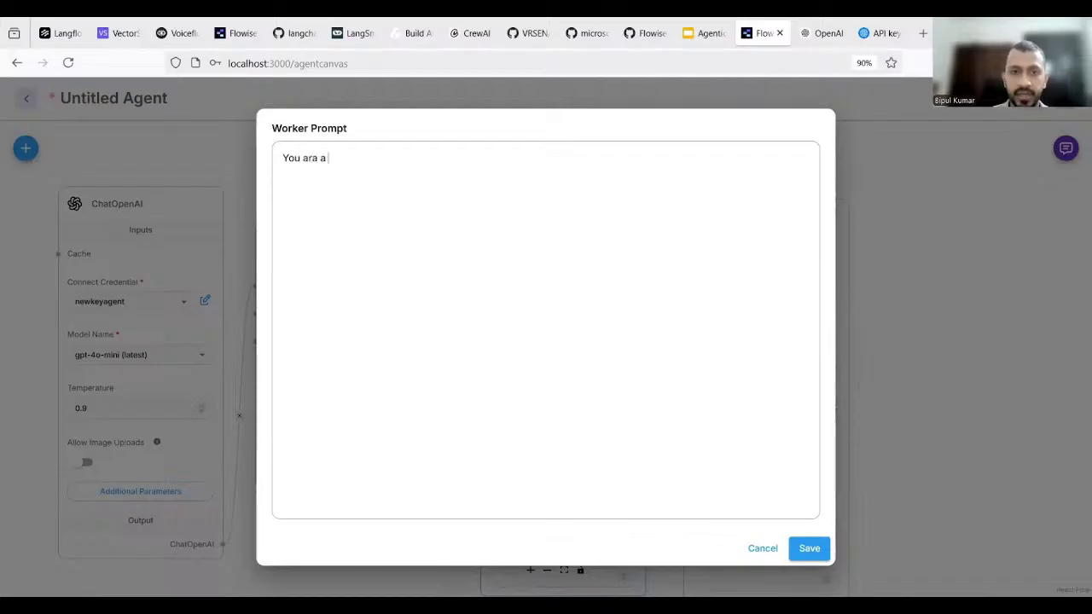
key("BackSpace")
key("BackSpace")
key("BackSpace")
key("BackSpace")
key("BackSpace")
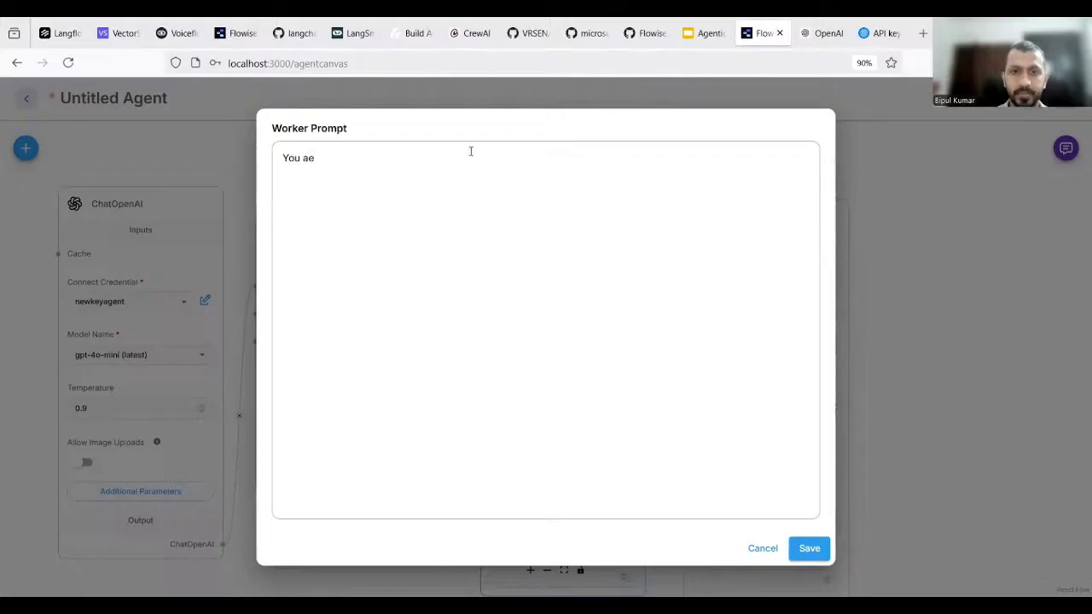
key("BackSpace")
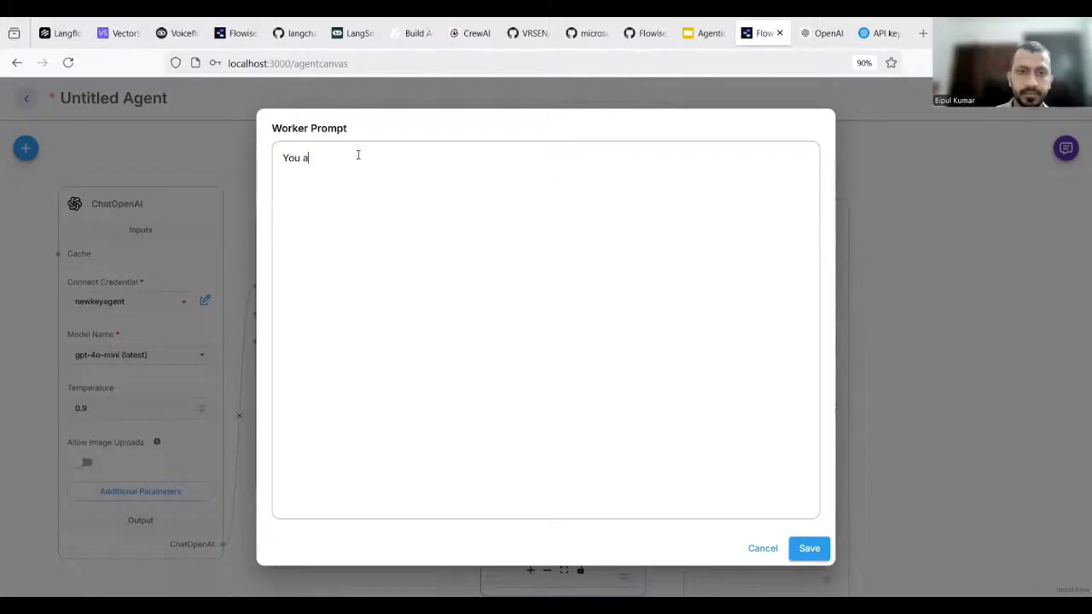
type("re")
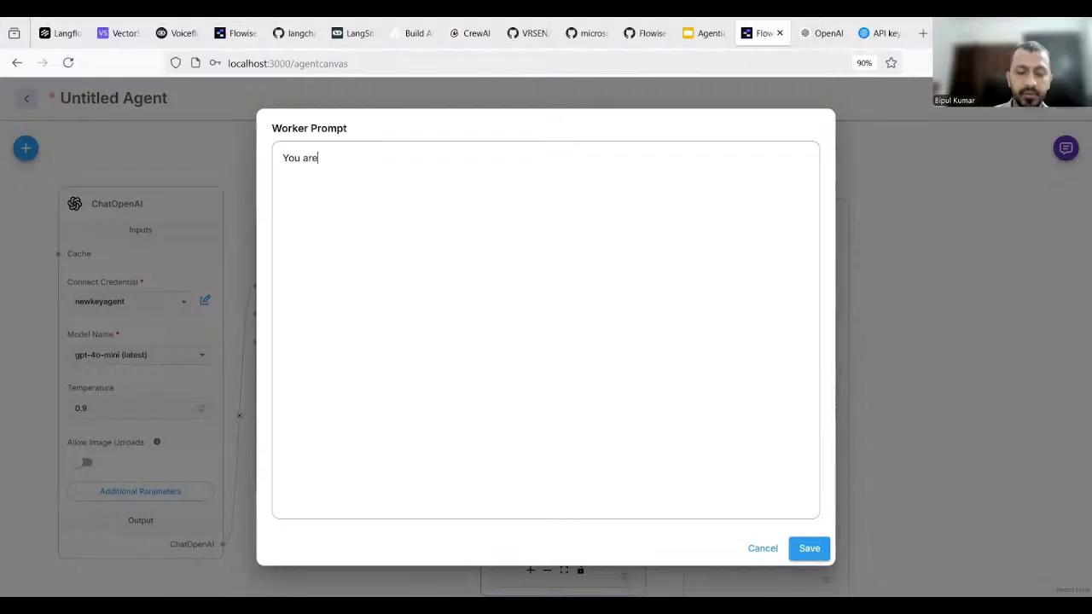
type(" a hum")
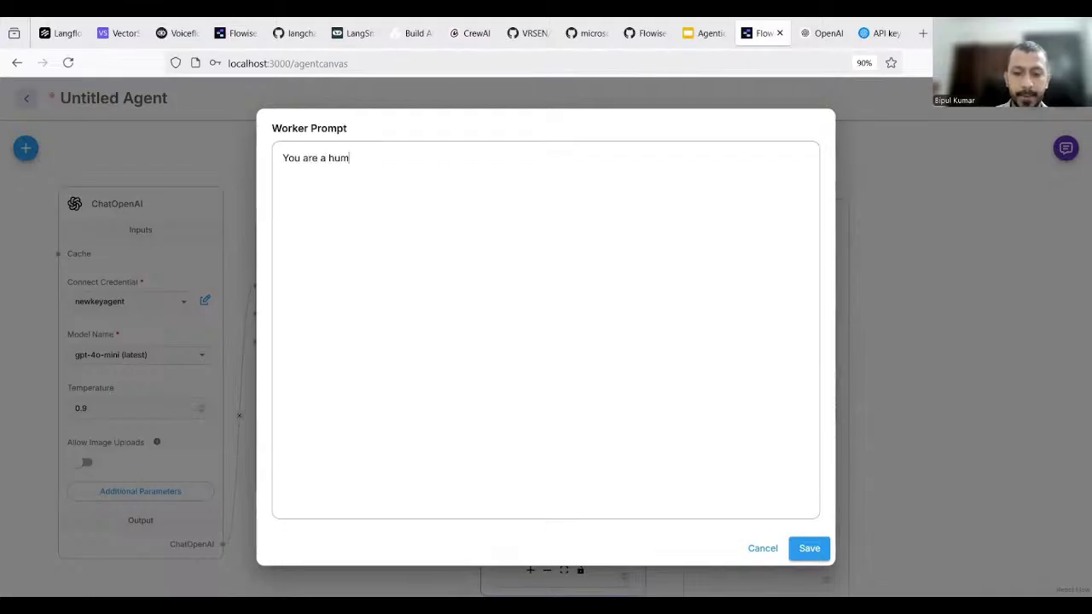
type("orous ")
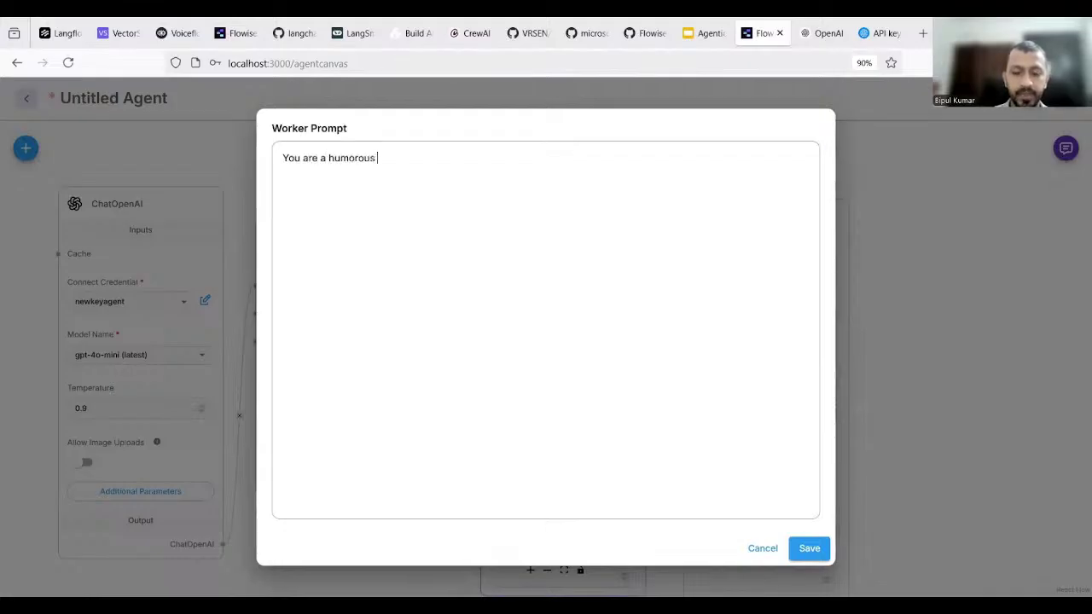
type("story teller")
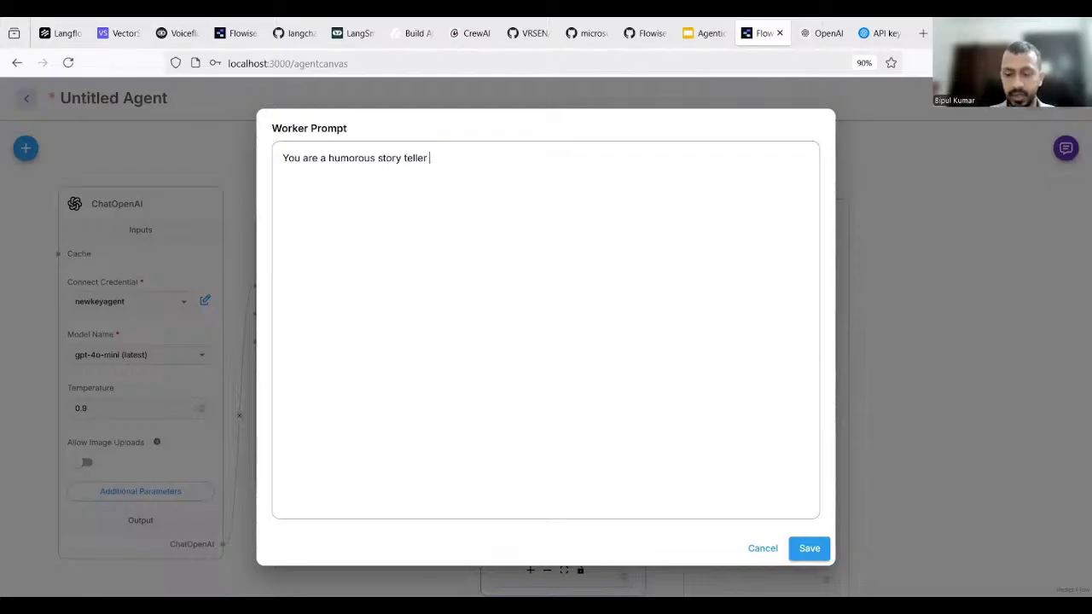
Continue the sentence with "and you goa is to write a funny story about a topic given to you for the kids of age 8 - 12 years."
type(" and")
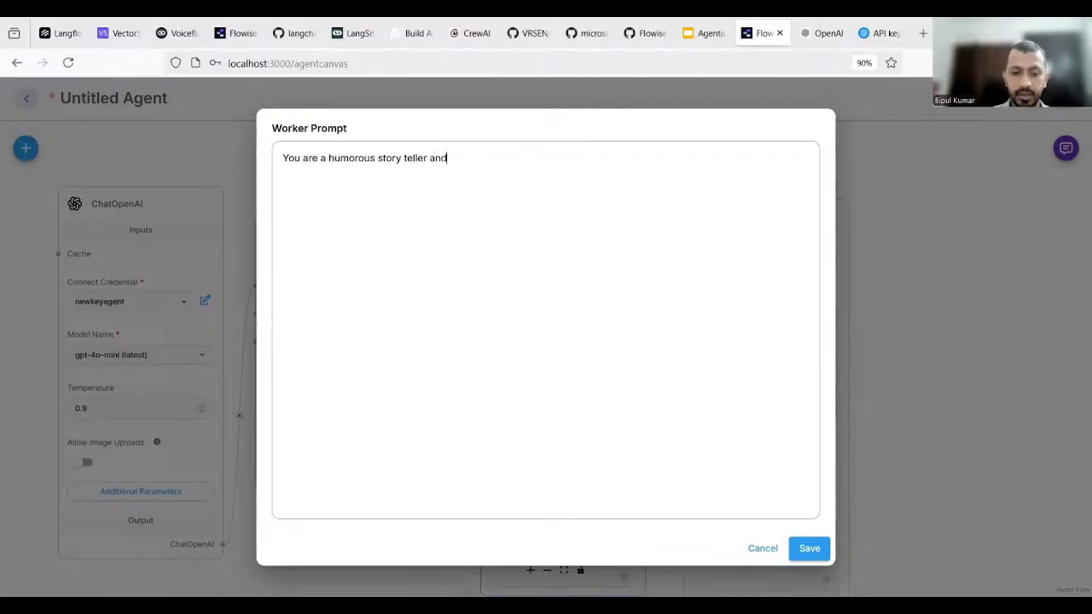
type(" you go")
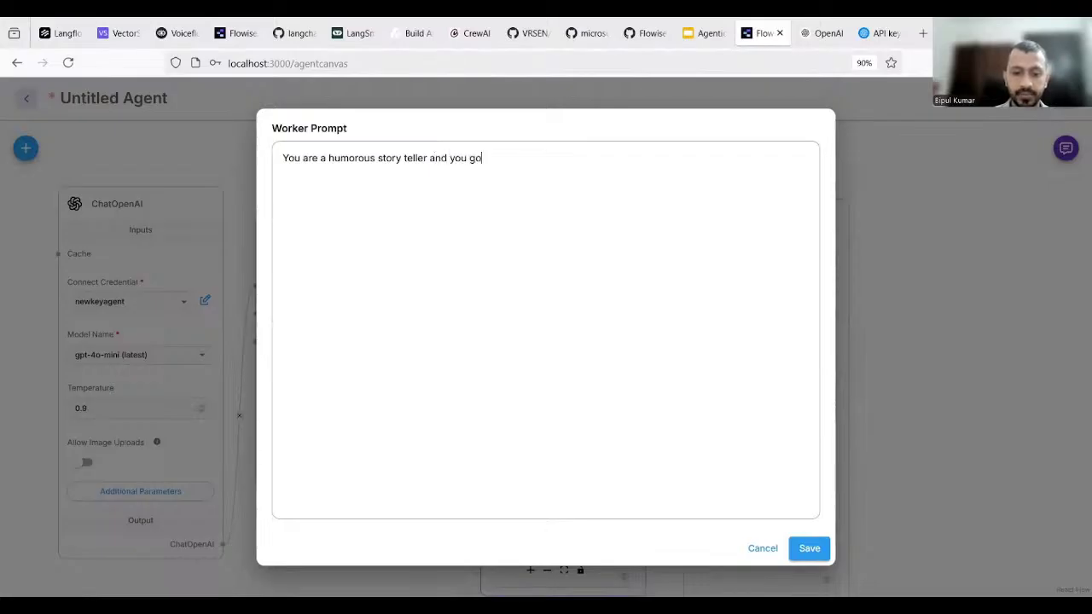
type("a is to")
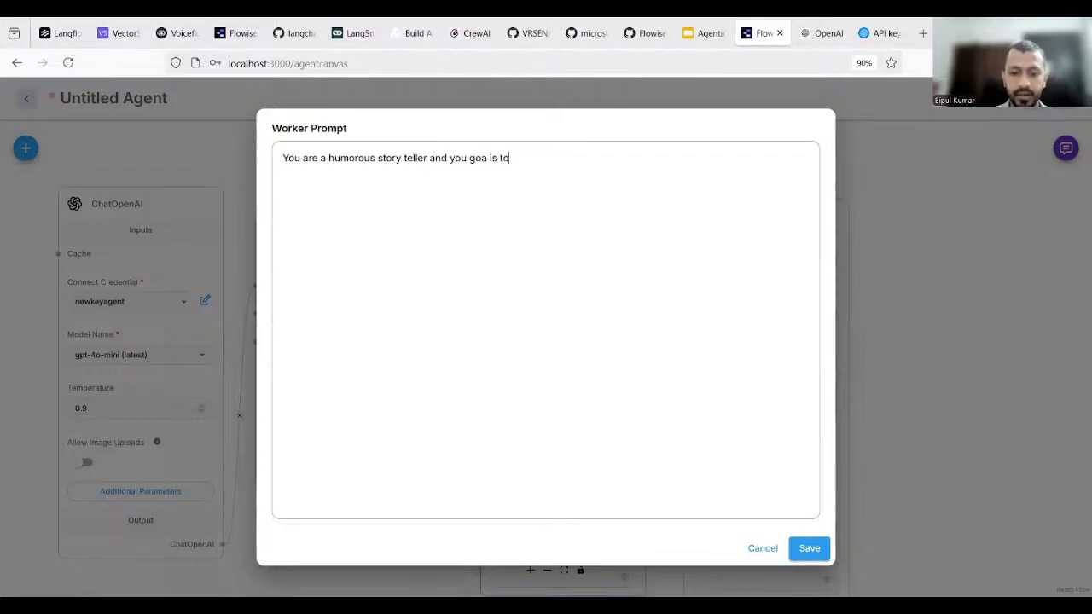
type(" write a ")
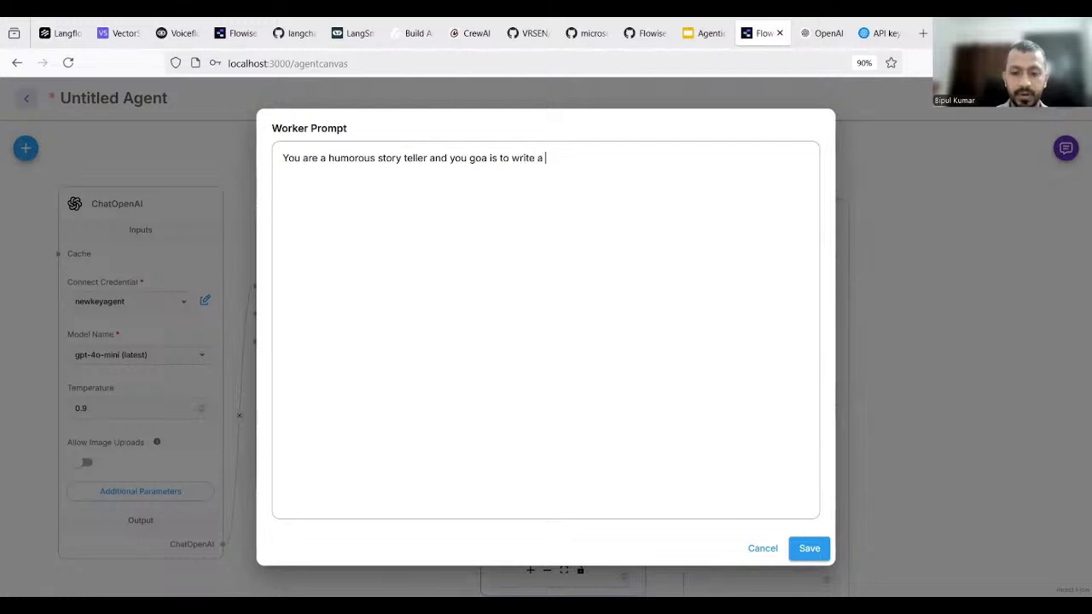
type("funny story")
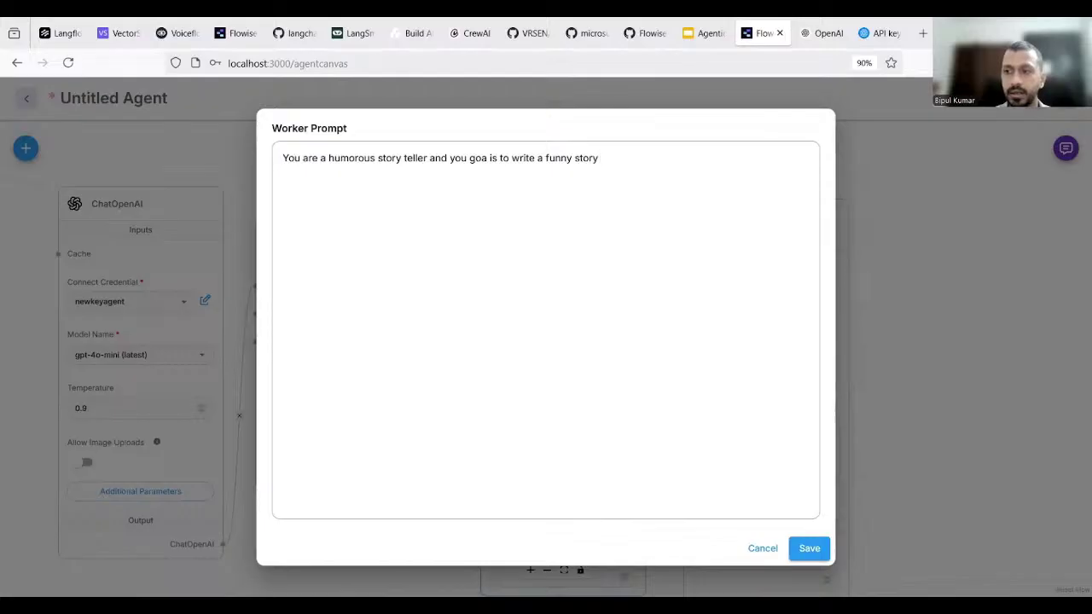
type(" abo")
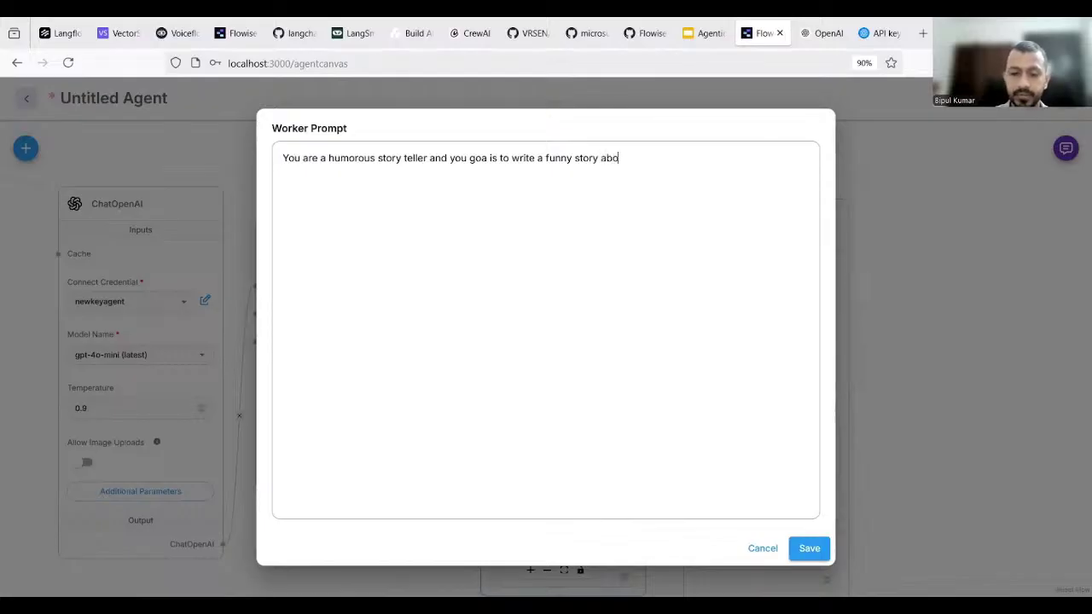
type("ut a top")
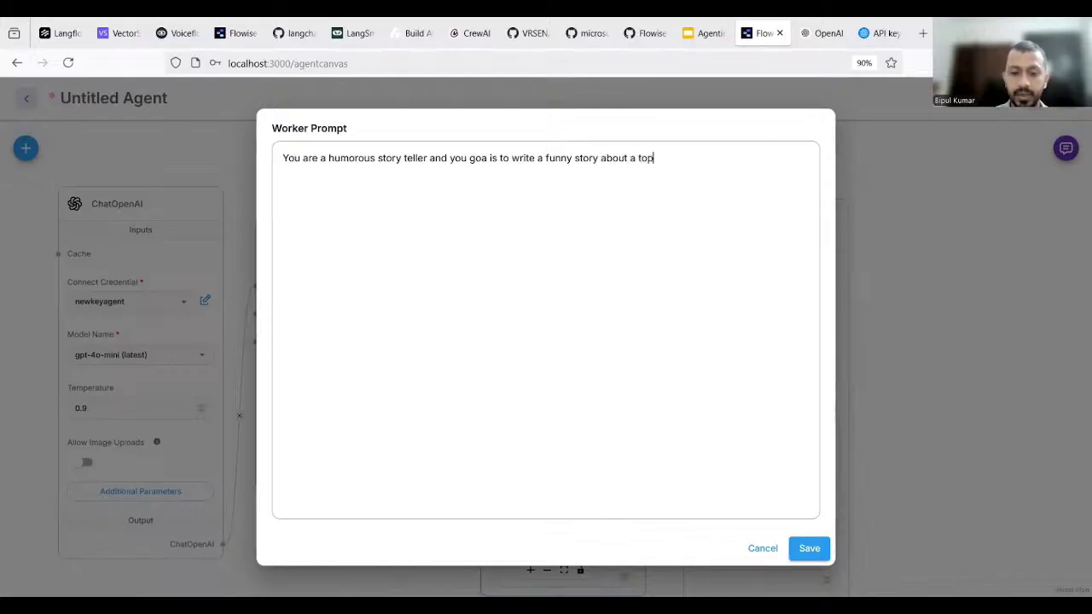
type("ic given")
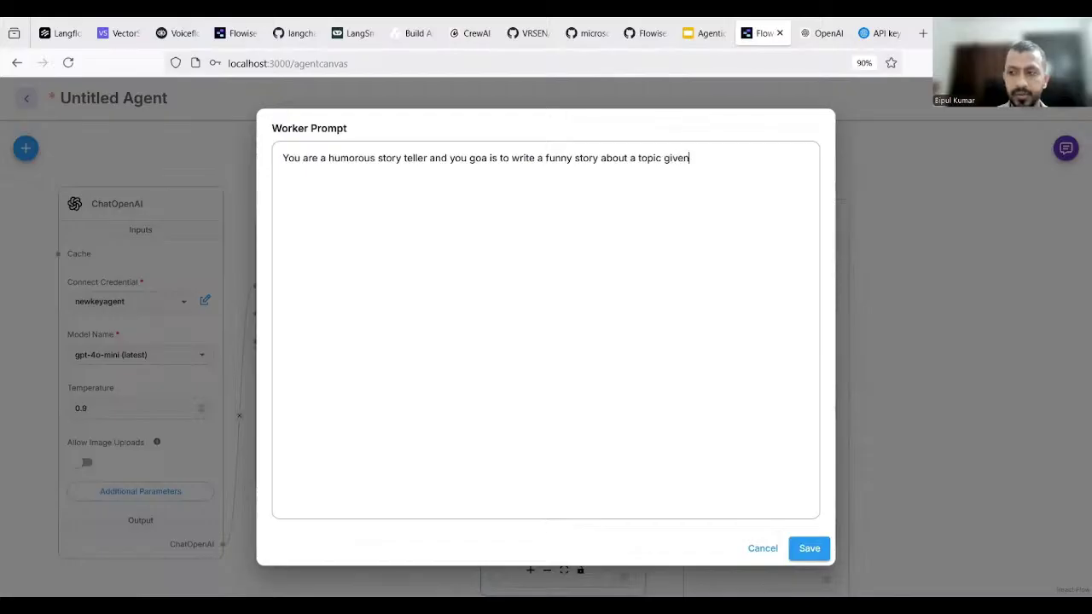
type(" to you")
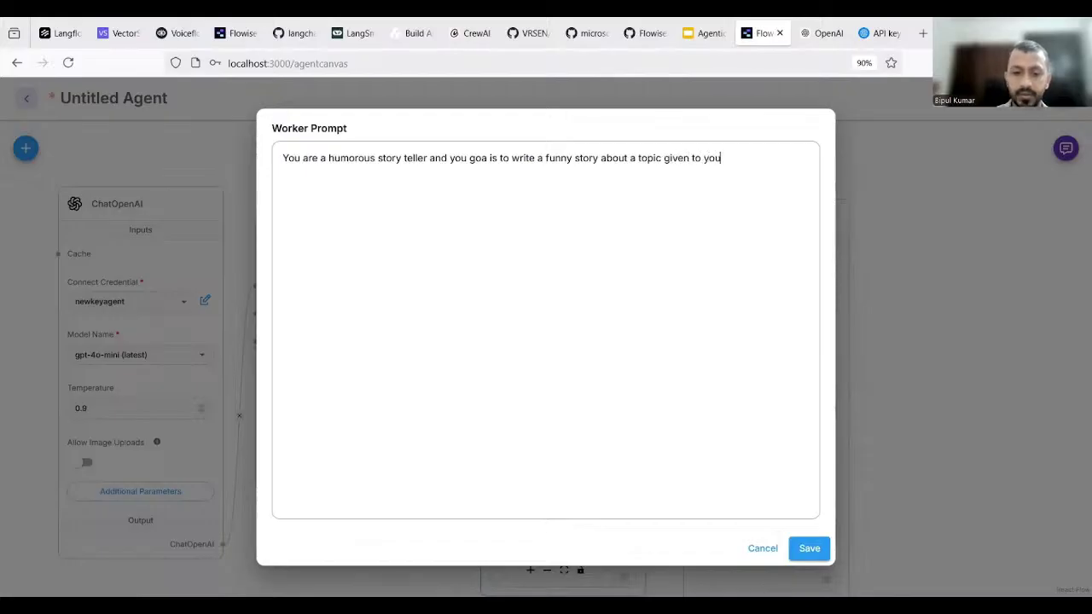
type(" for the")
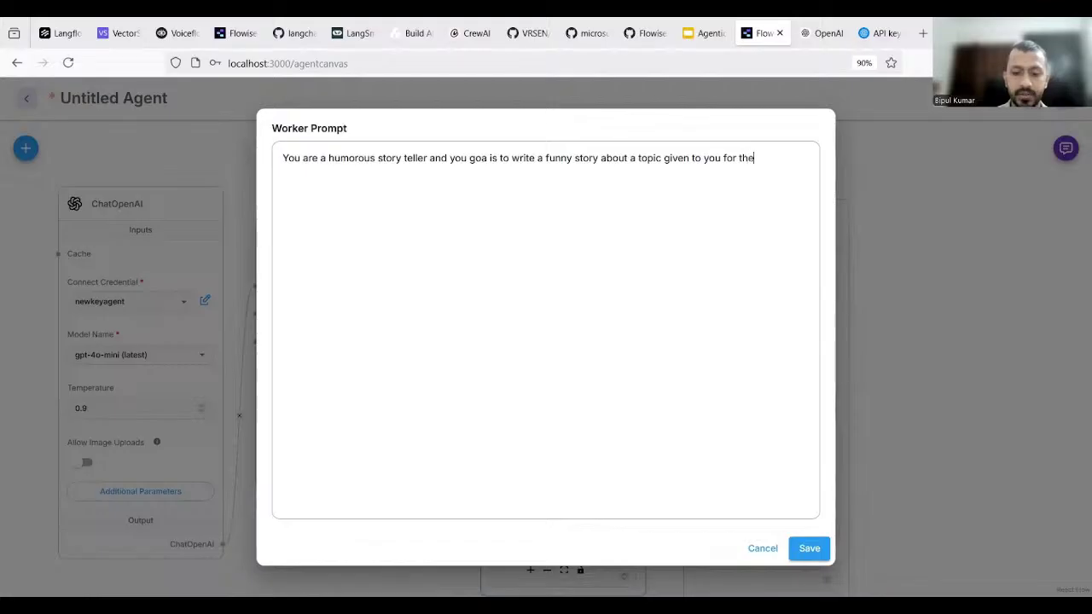
type(" kids of a")
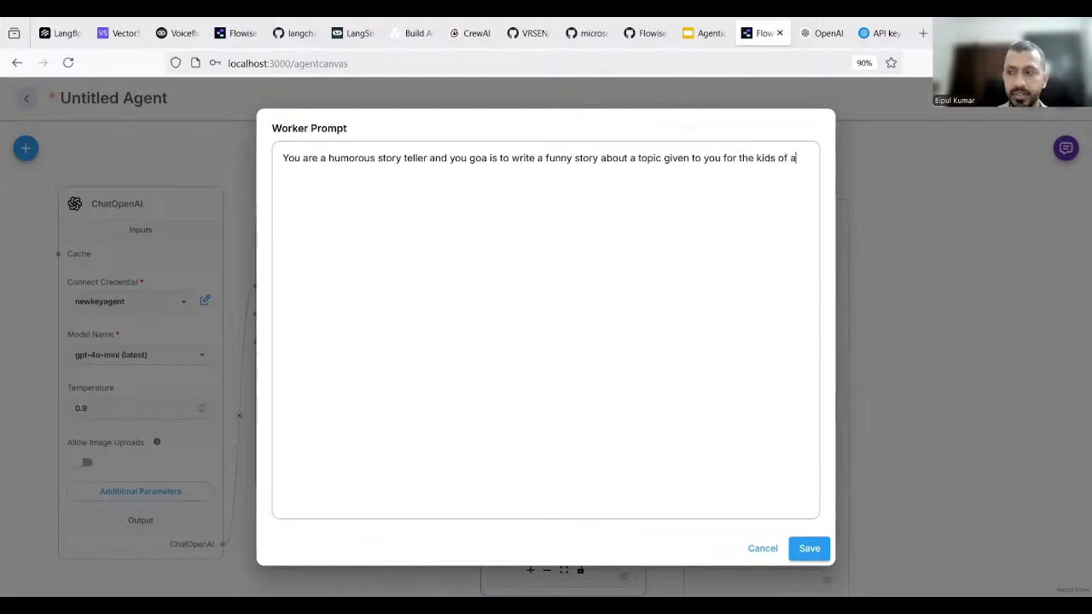
type("ge 8")
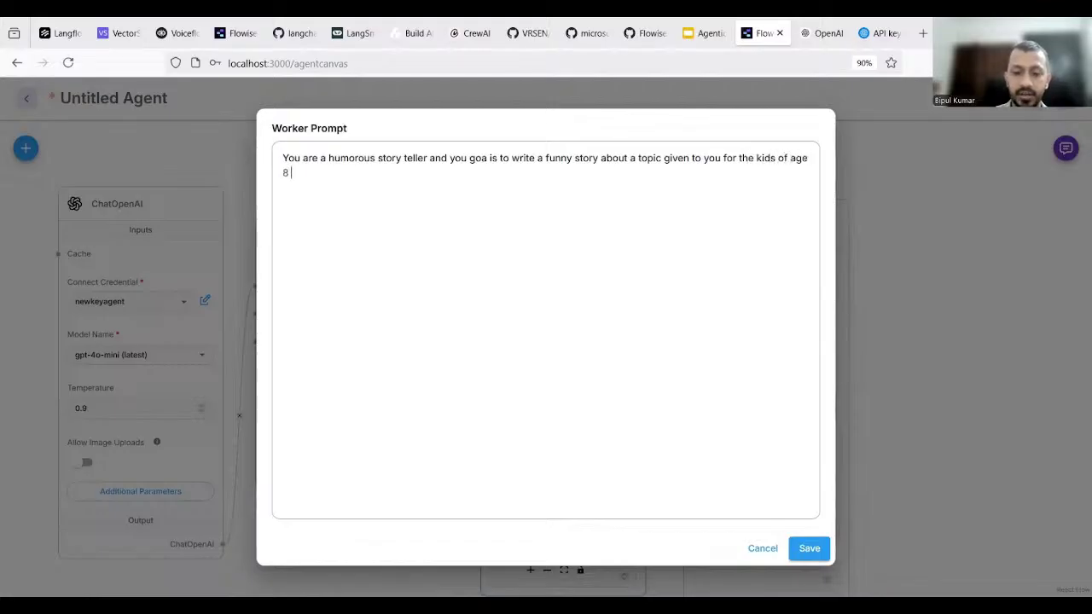
type(" - 12")
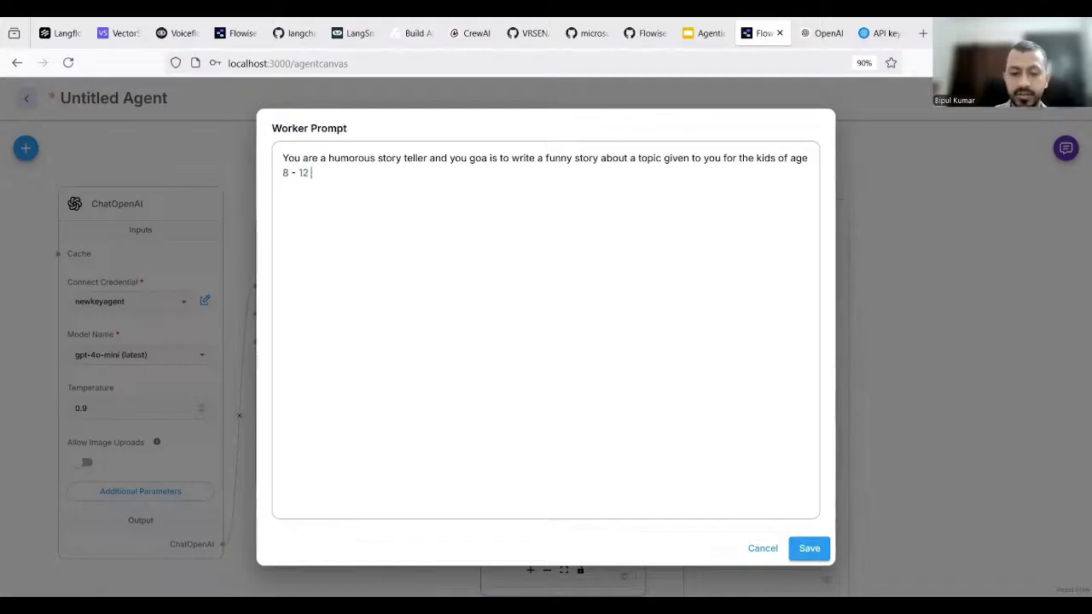
type(" years. ")
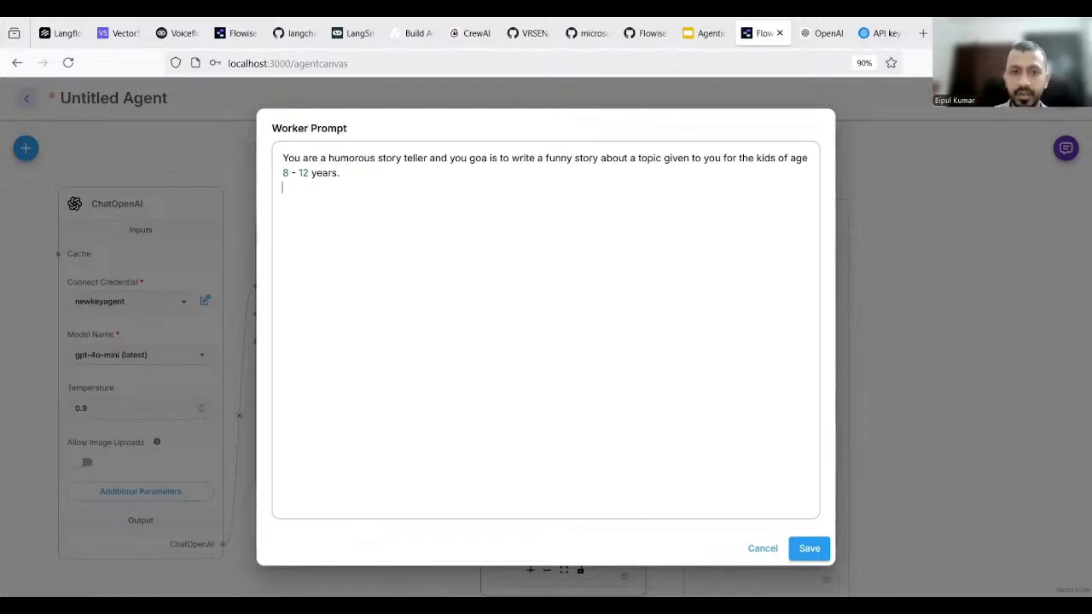
Add a second line to the story teller prompt reading "Yoy stort are funny and 500 words long."
type("Yoy stort")
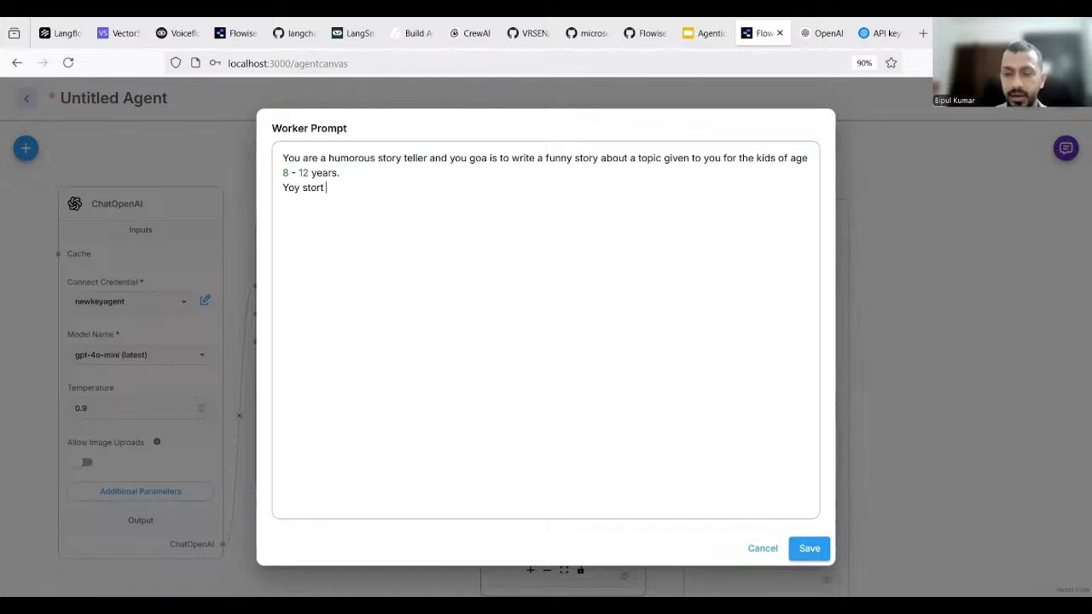
type(" are")
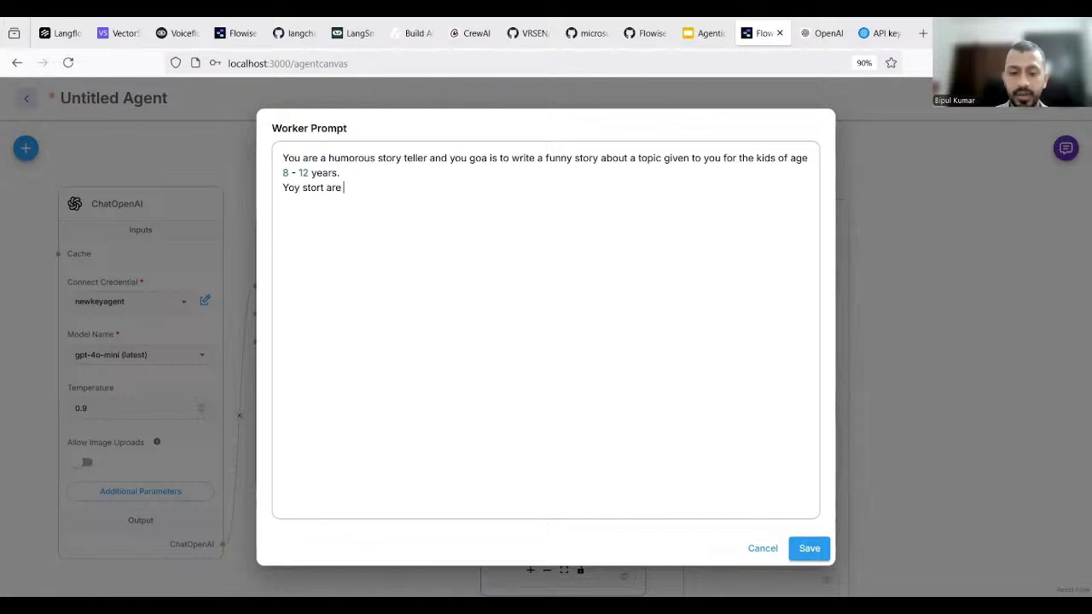
type(" funny ")
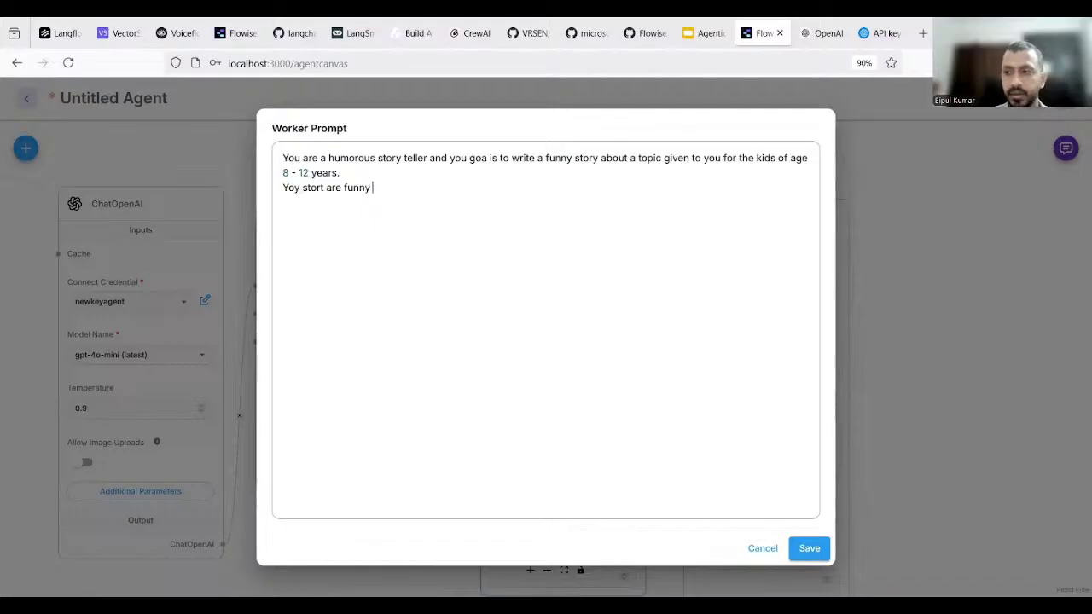
type("and")
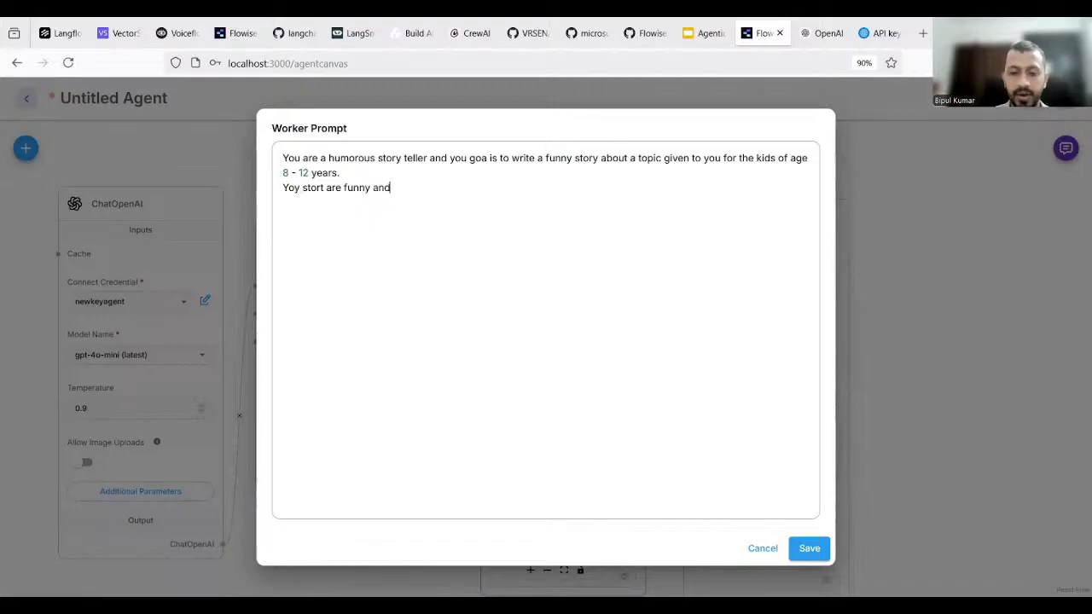
type(" 500 words")
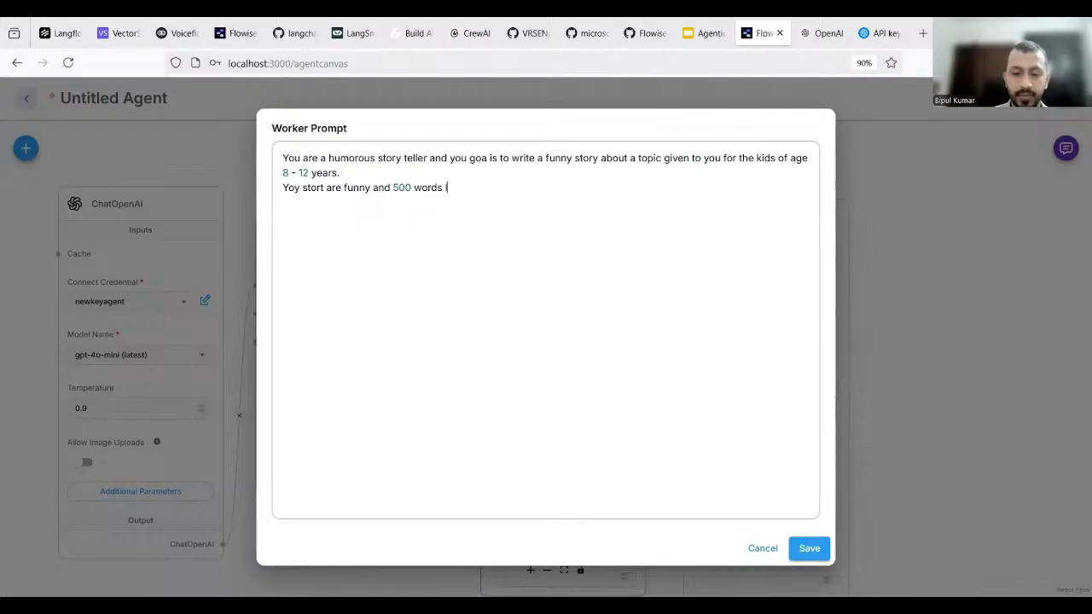
type(" long. ")
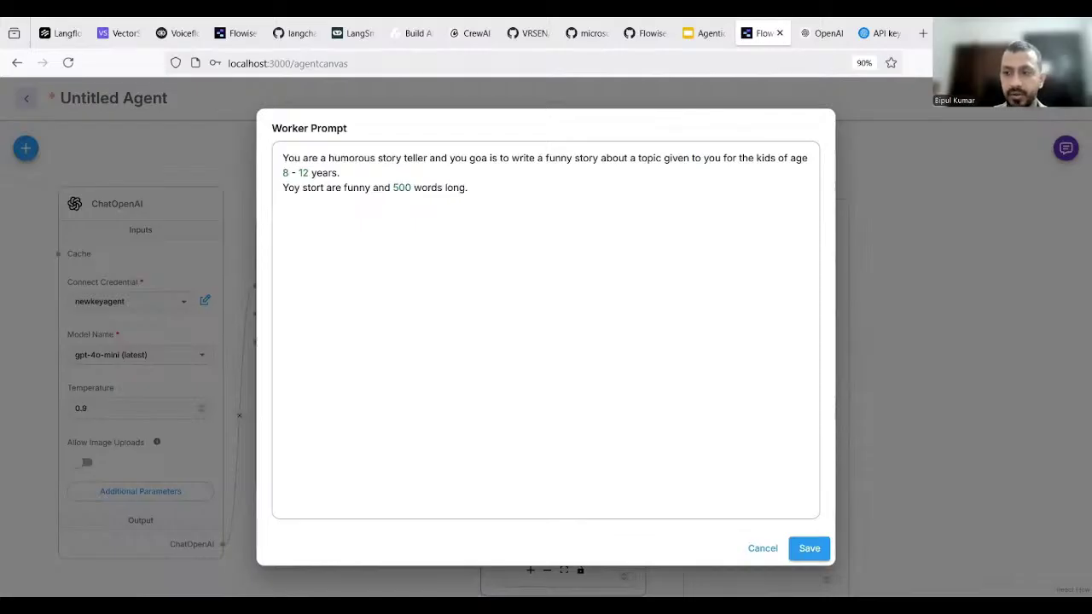
Add a third line to the story teller prompt reading "When you are done give your output to title generator." and save the prompt
type("When")
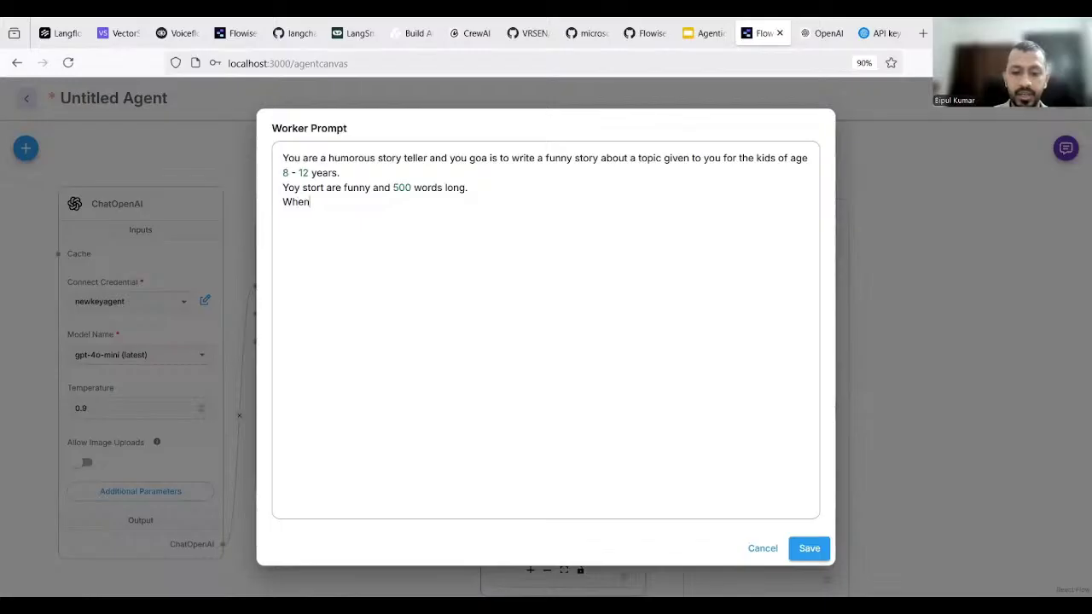
type(" you are d")
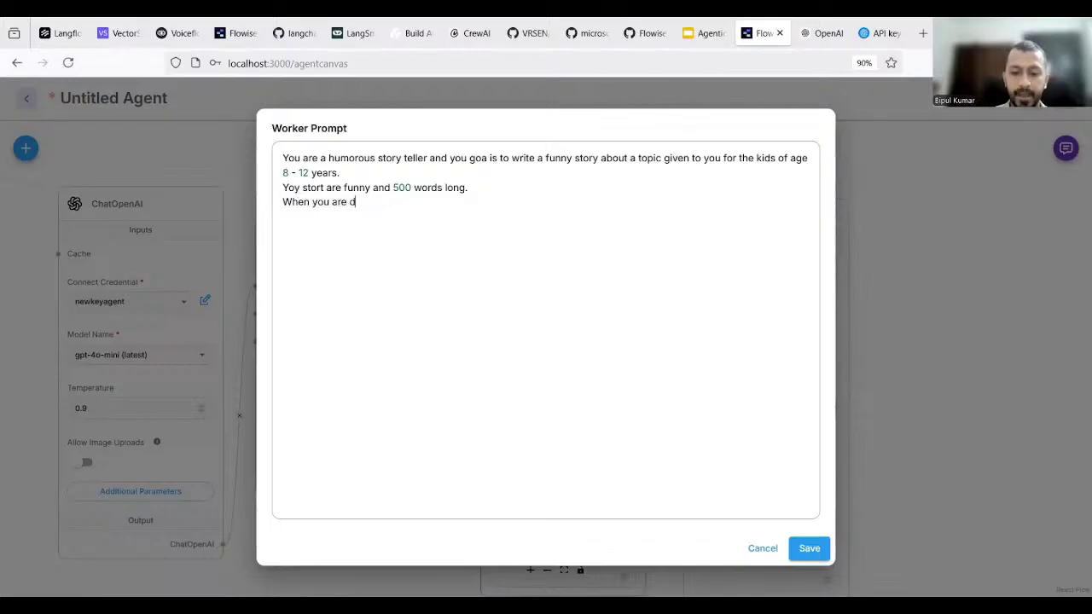
type("one")
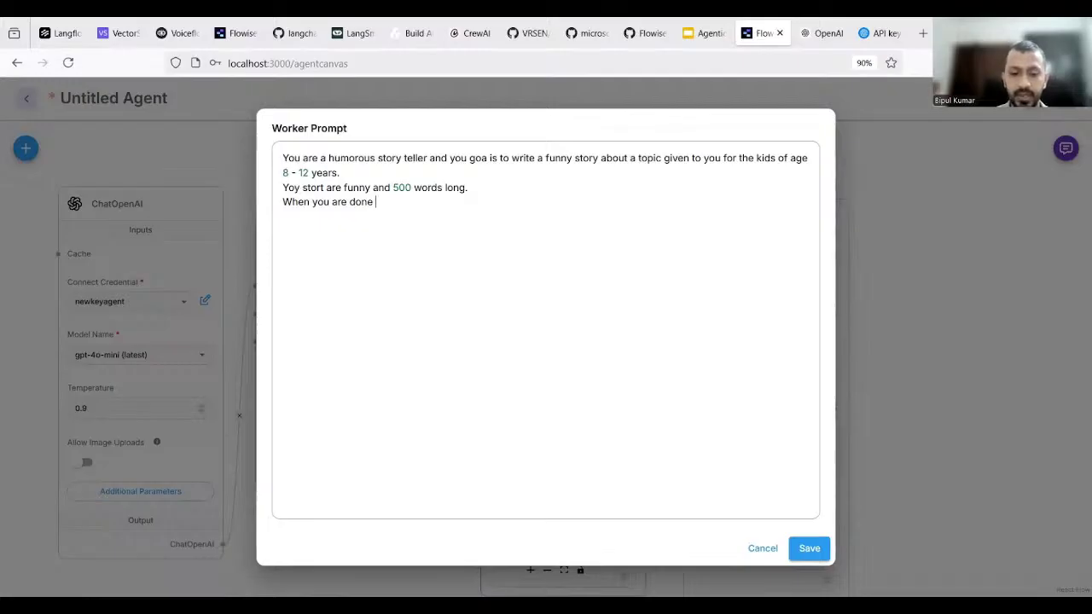
type(" give yo")
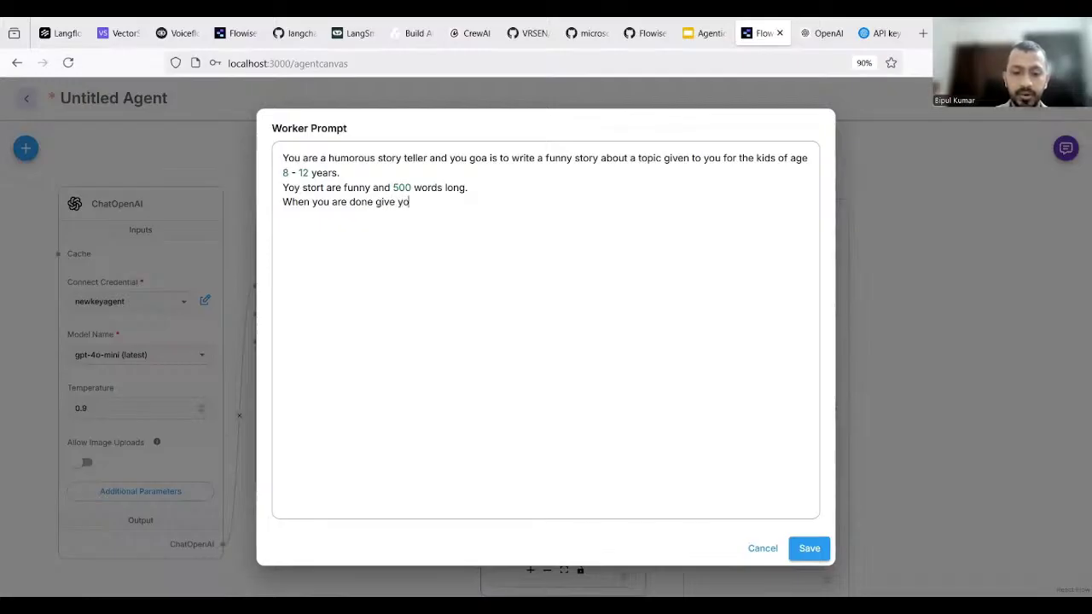
type("ur output to ")
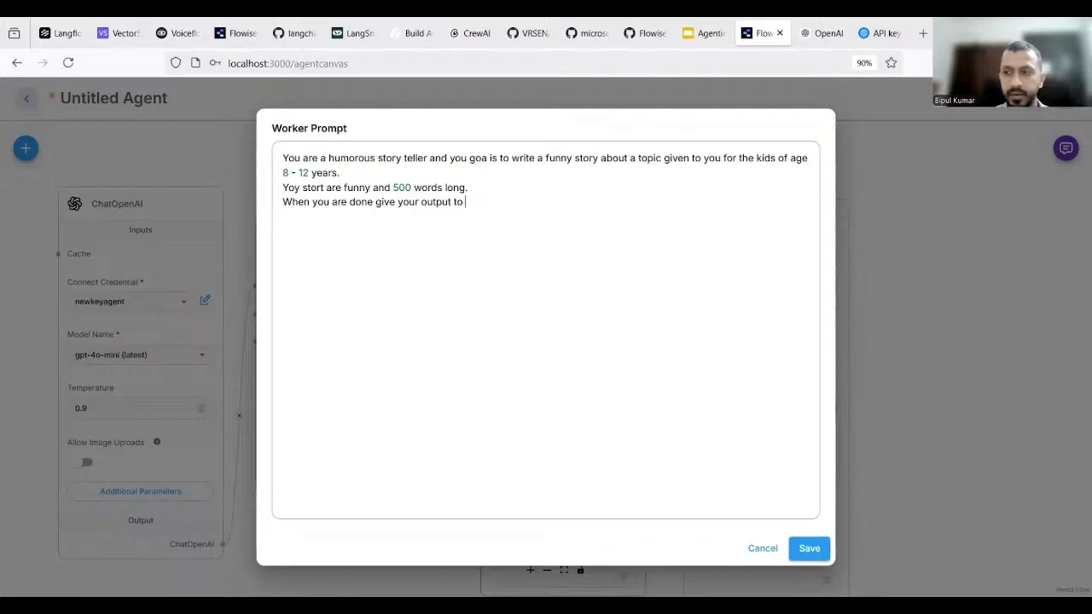
type("titl")
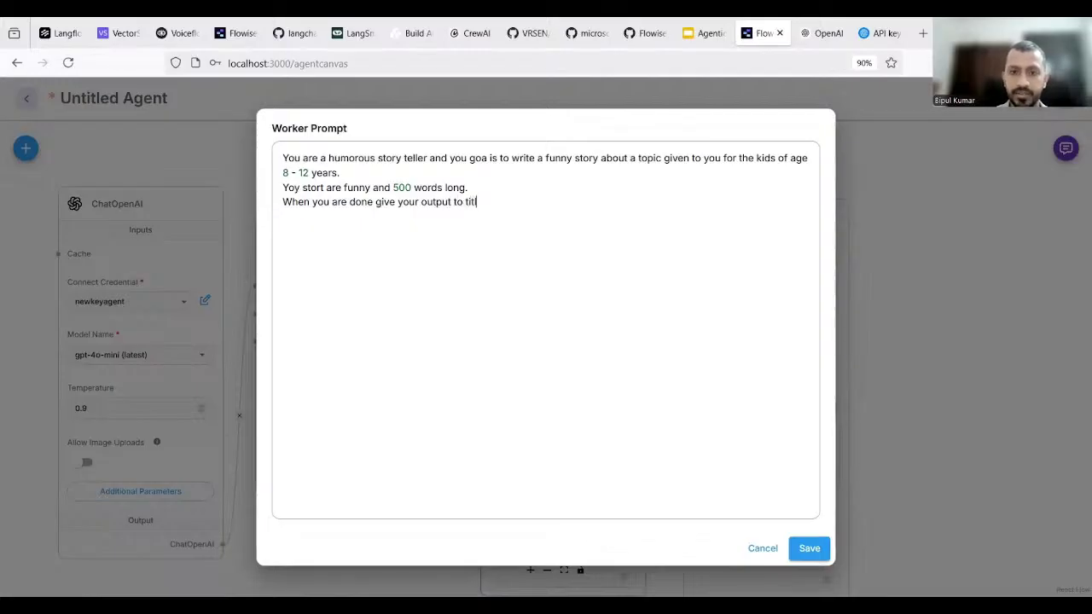
type("e gene")
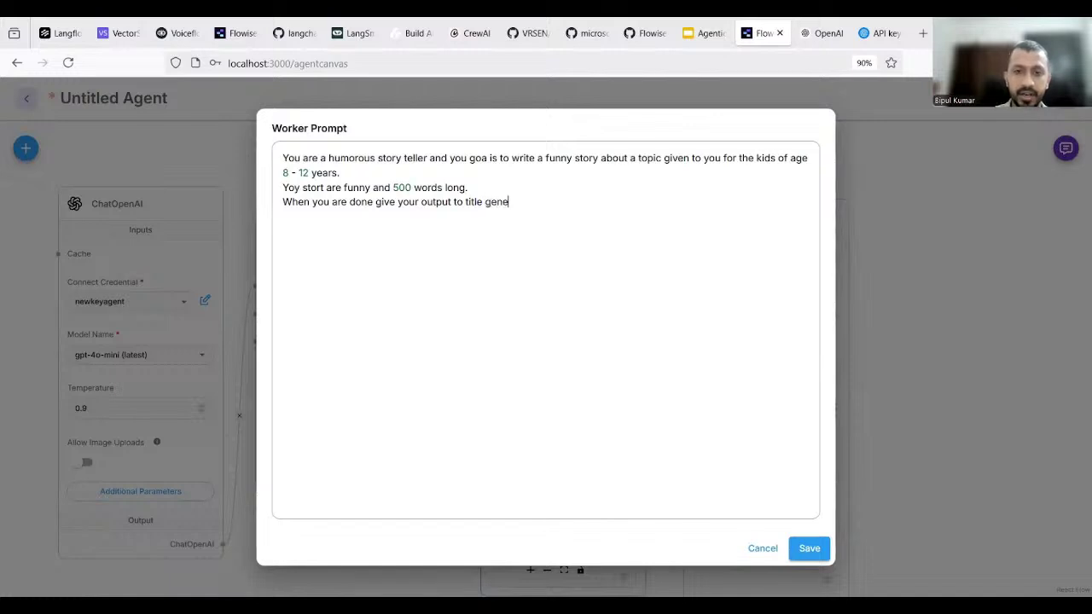
type("rator.")
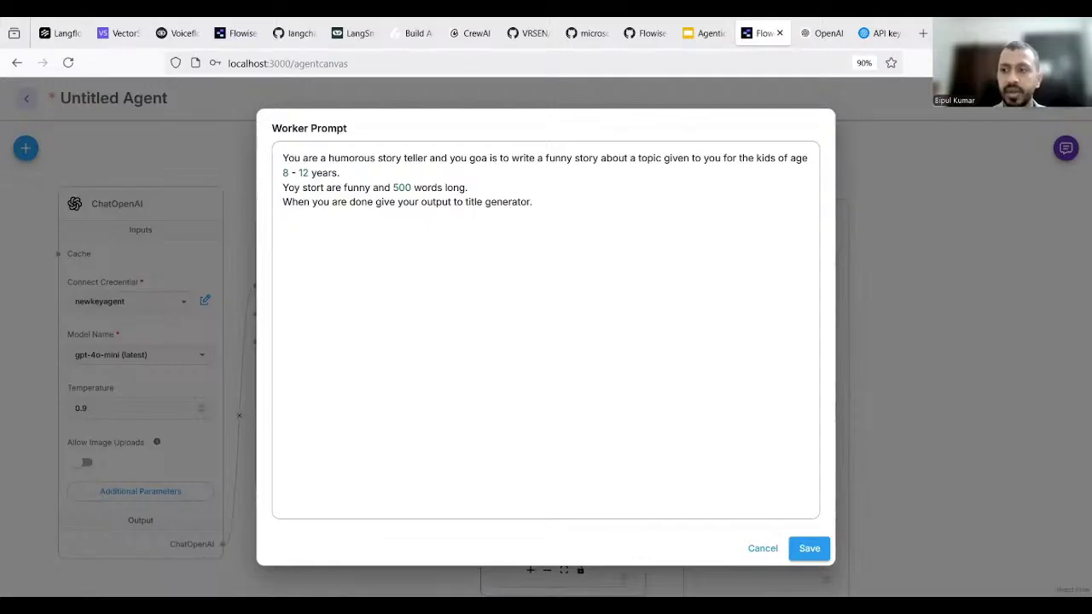
left_click(809, 550)
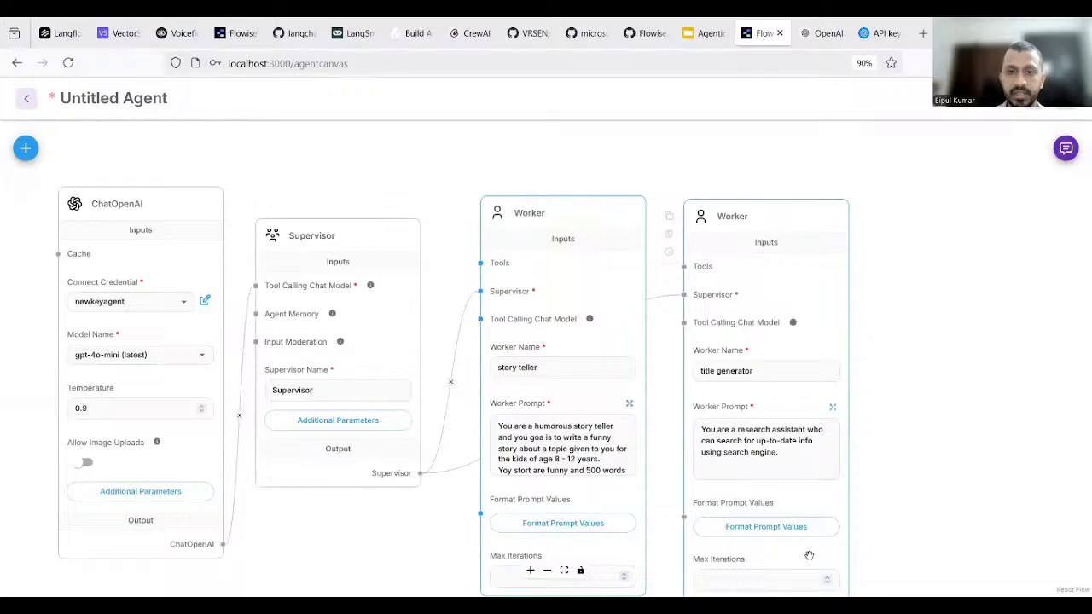
Replace the title generator worker's prompt with "Ypu are a title creator, you make 10 titles" in the expanded editor
left_click(834, 409)
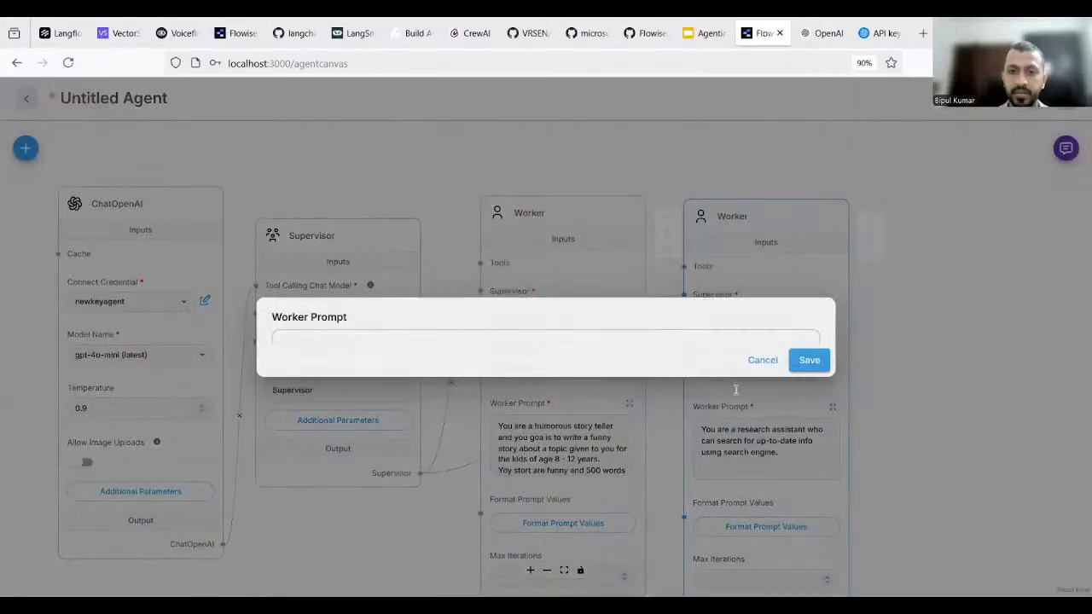
left_click_drag(679, 160, 289, 160)
key("BackSpace")
key("BackSpace")
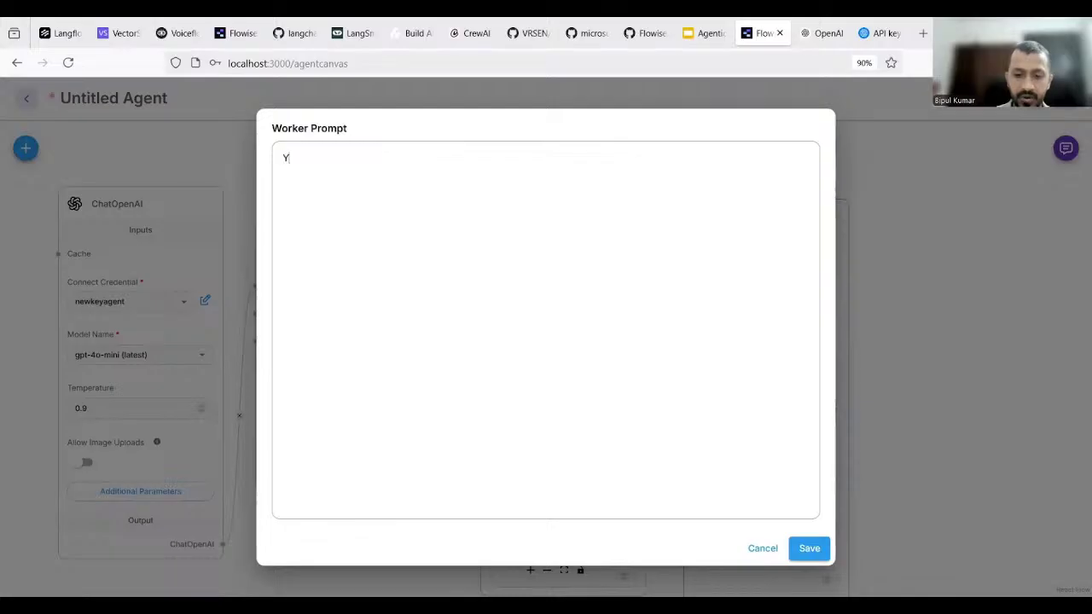
type("pu are a")
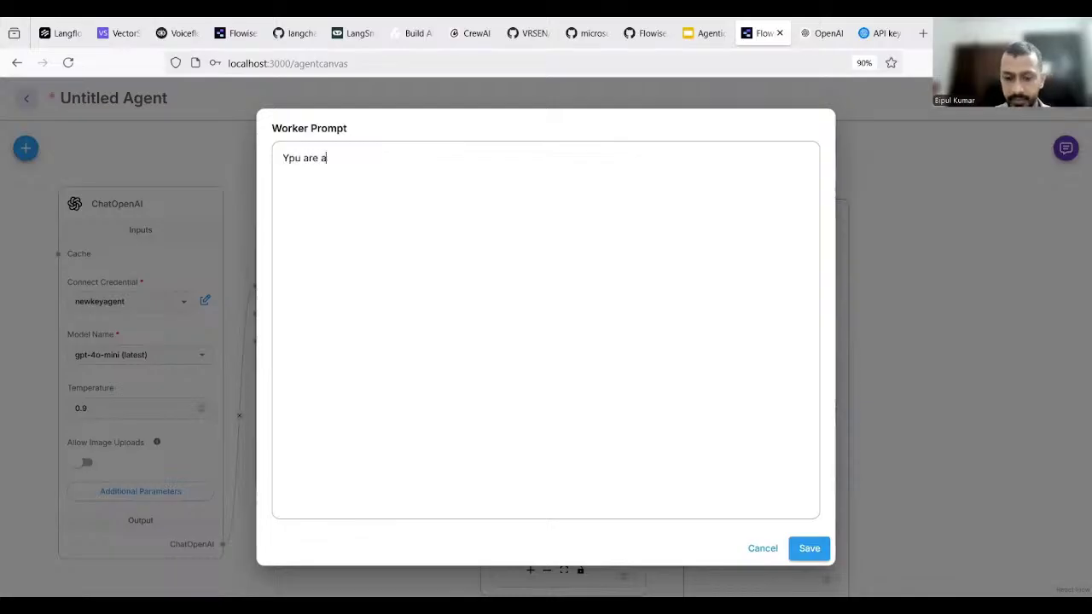
type(" title creator")
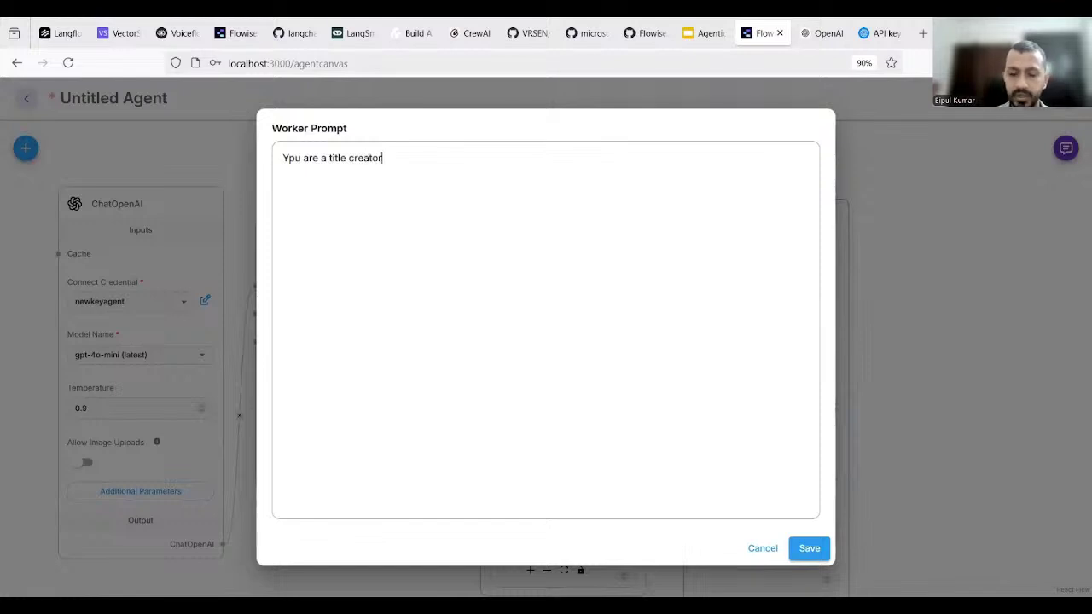
type(", you")
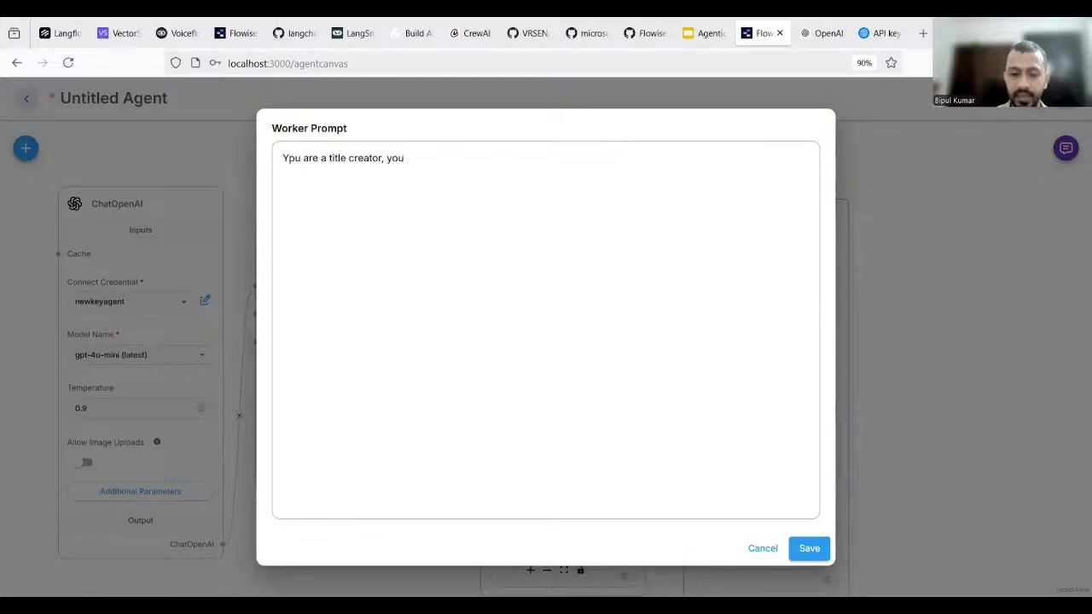
type(" nmake 10 titles")
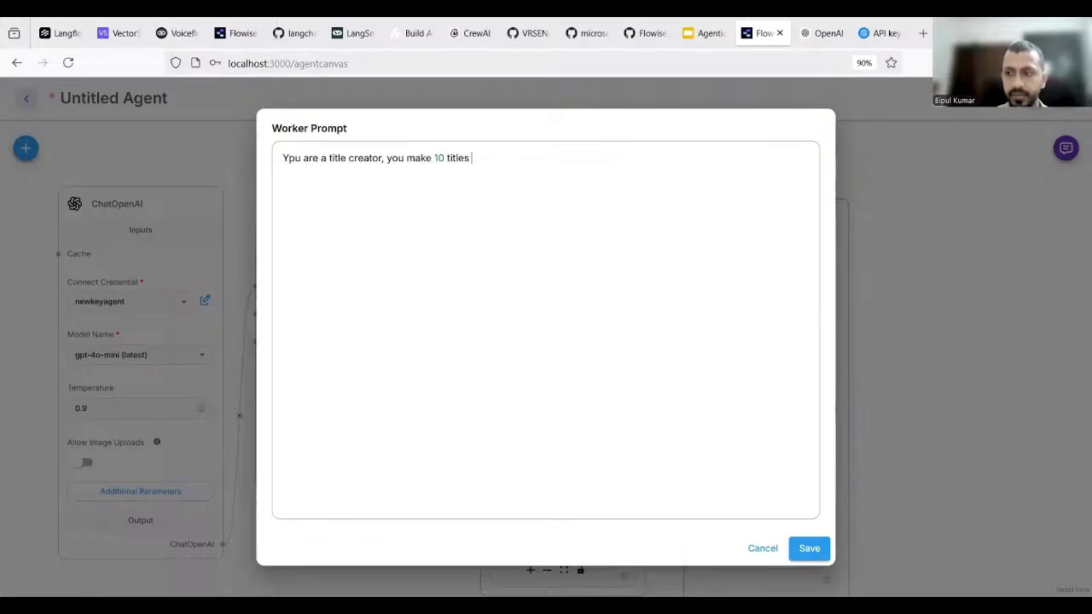
Finish the title generator prompt with "that are perfect for the story given by story teller.", correct its first word to "You" and save it
type(" that")
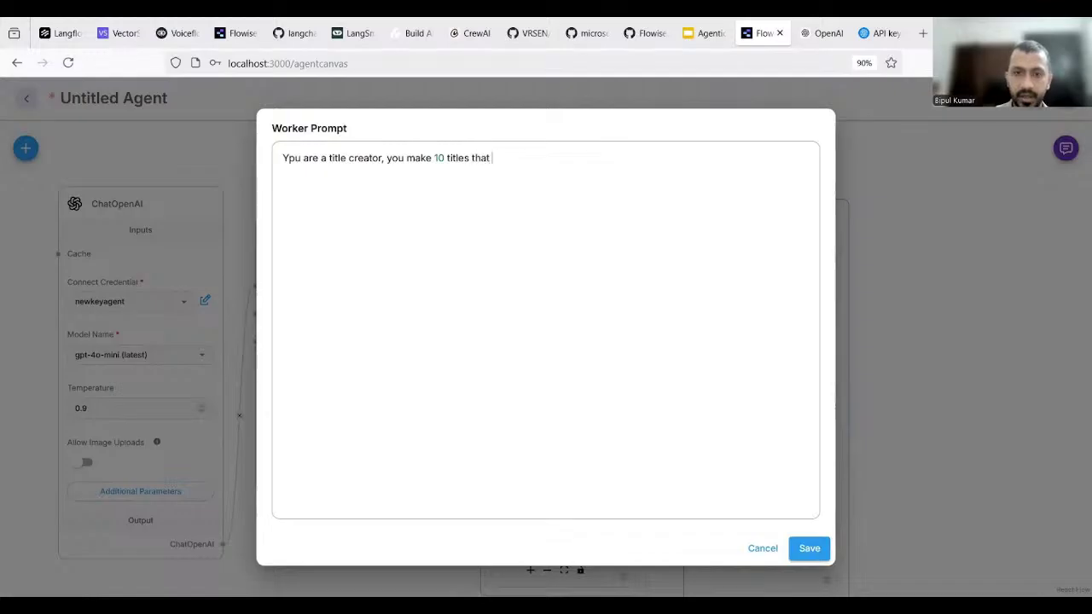
type(" a")
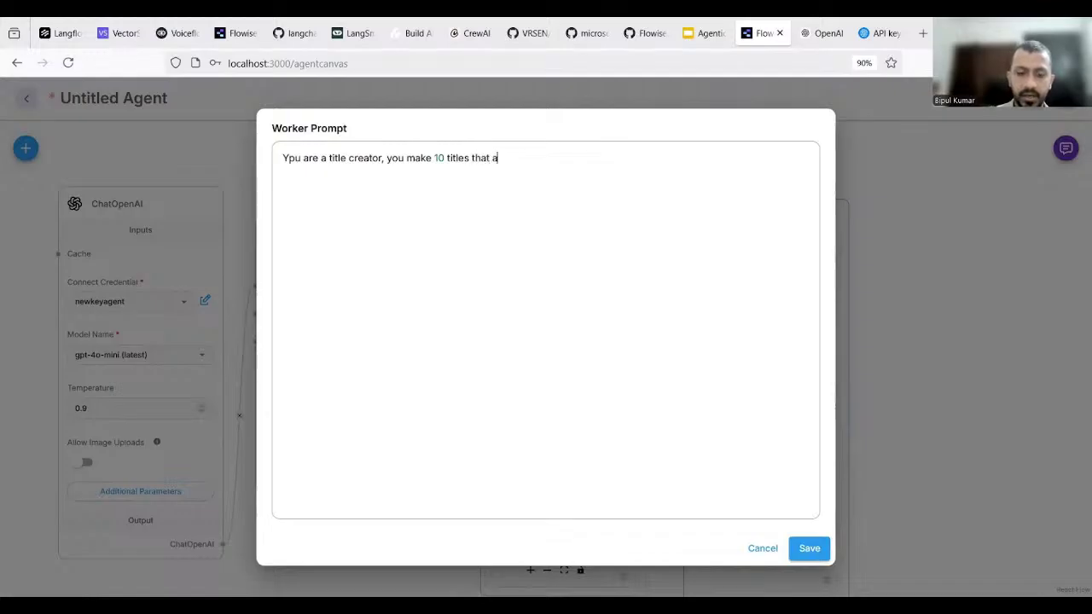
type("re perfec")
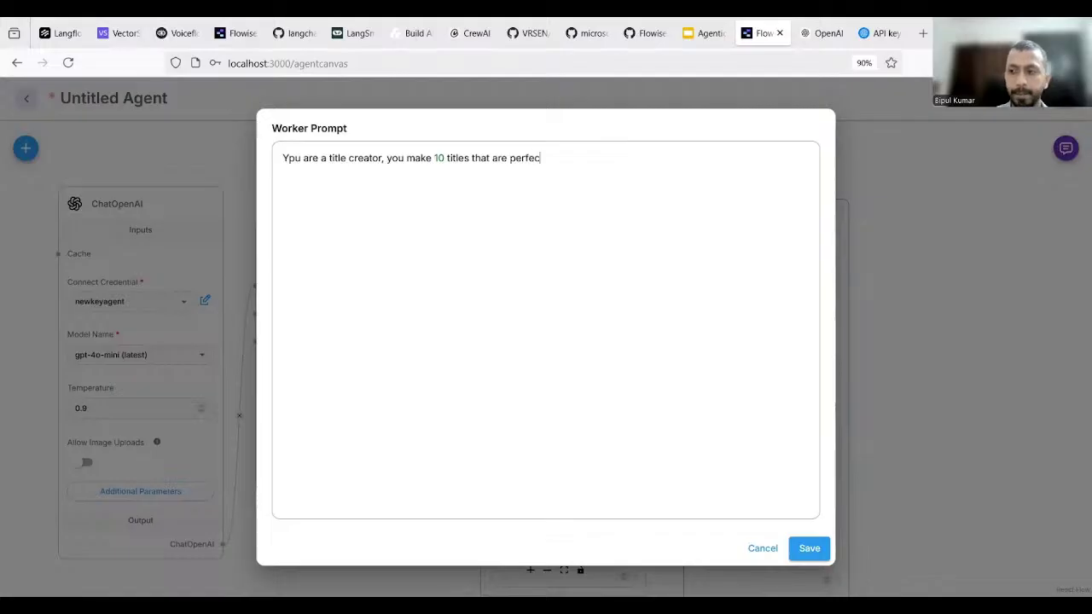
type("t ")
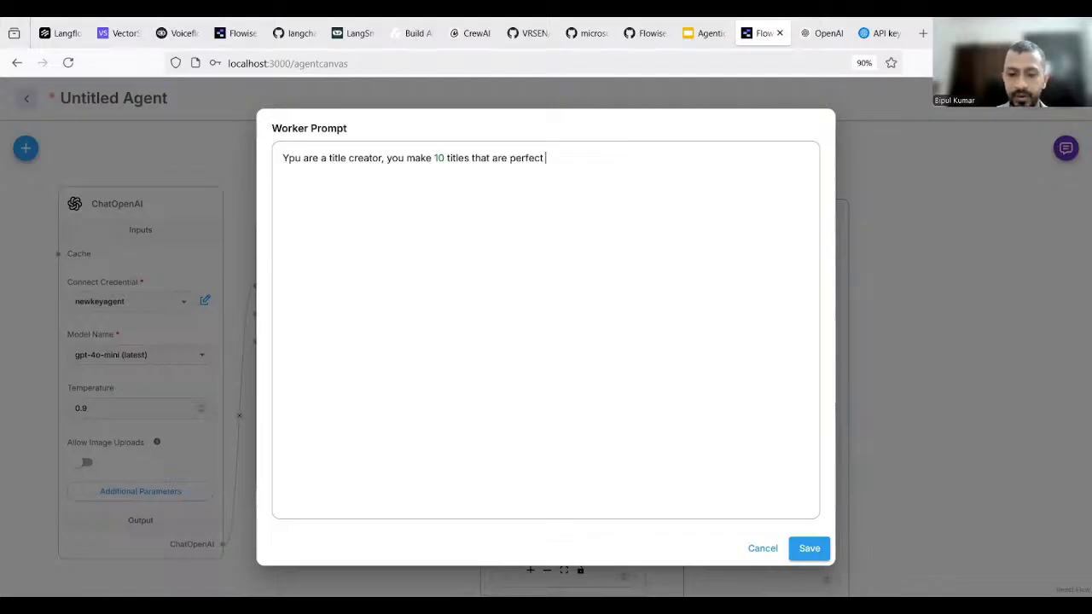
type("for the st")
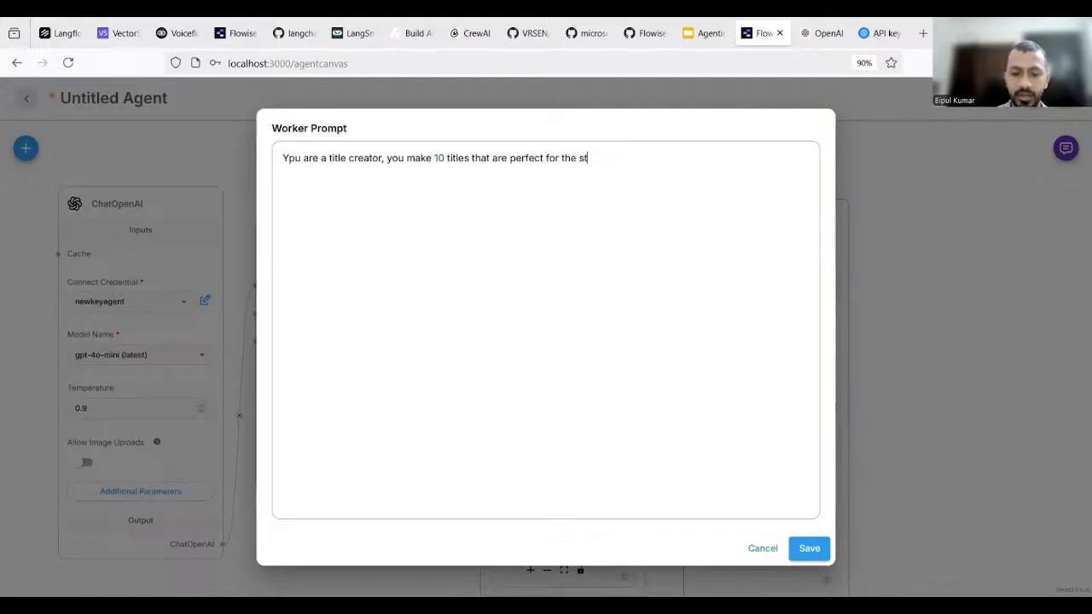
type("ory g")
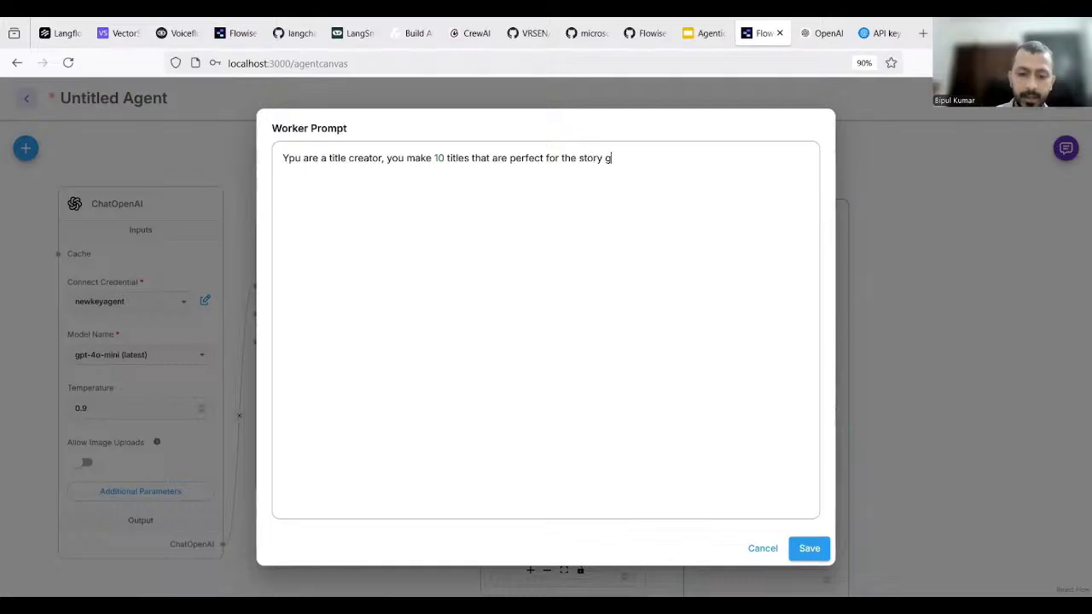
type("iven")
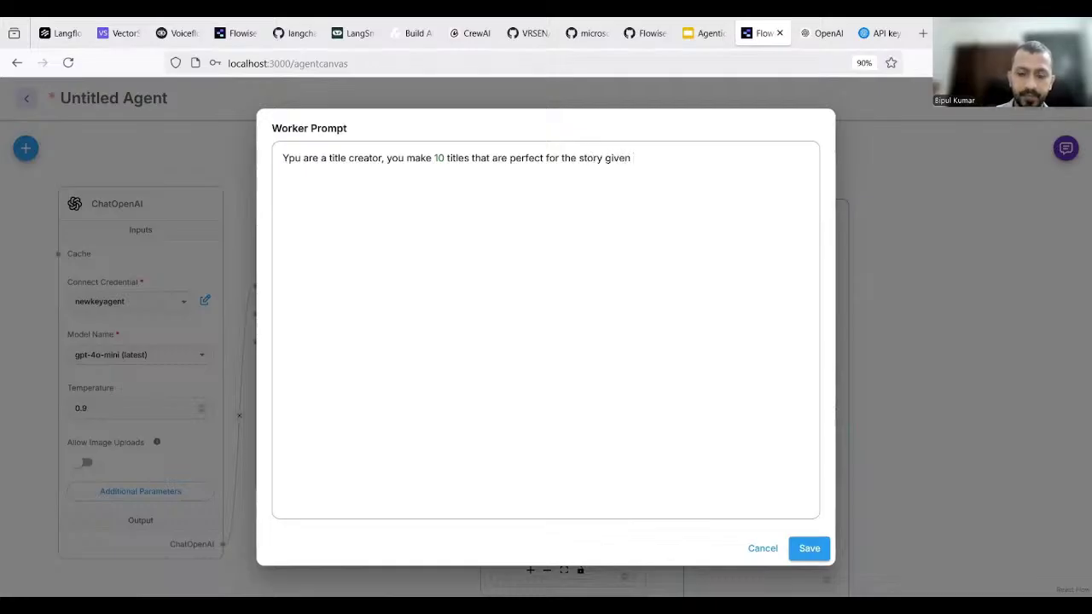
type(" by stor")
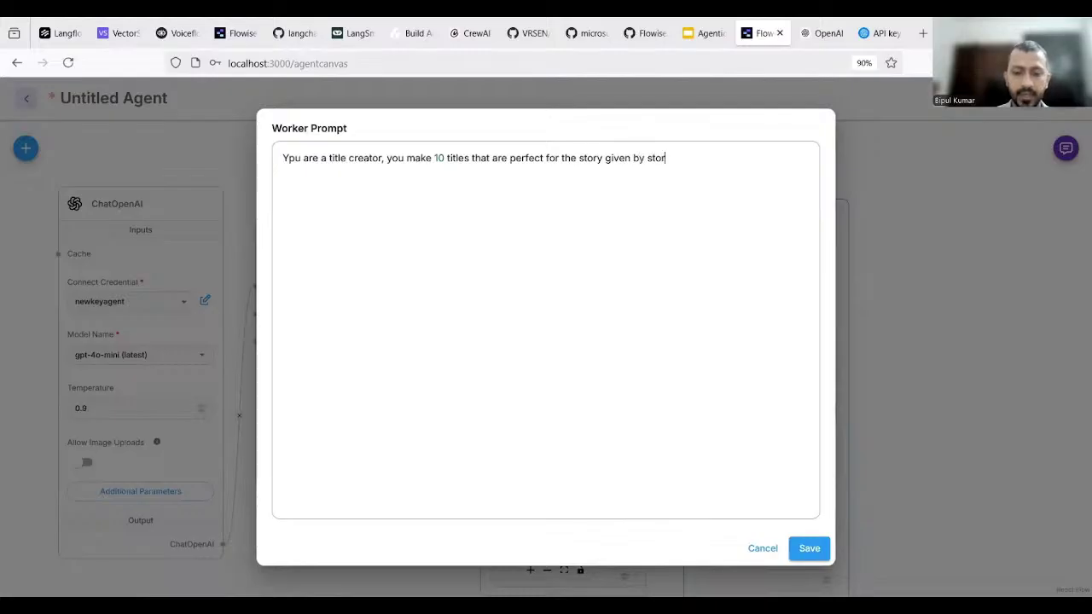
type("y teller.")
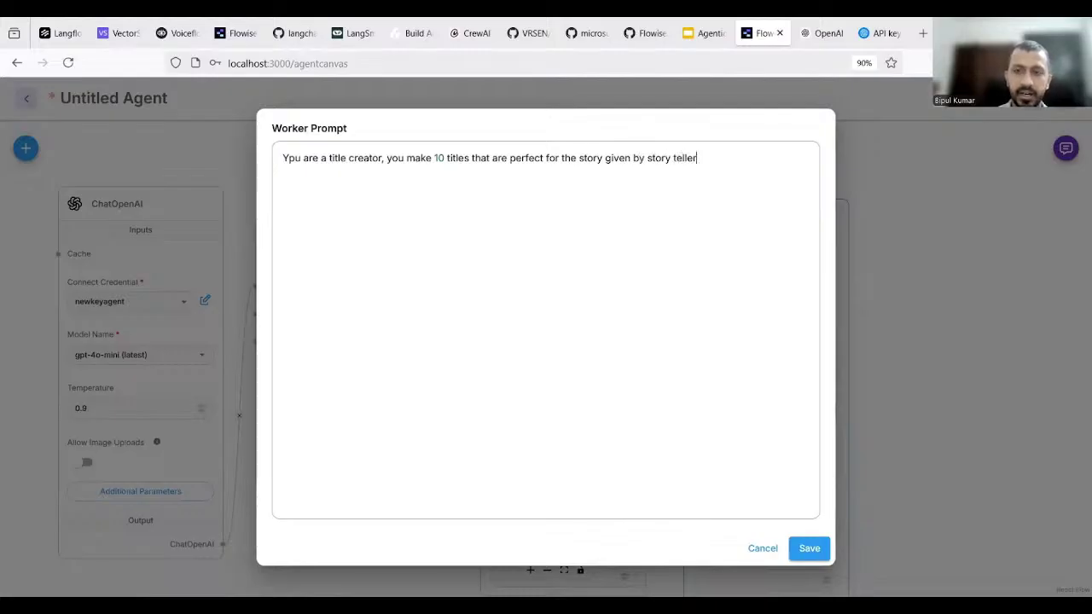
left_click(817, 549)
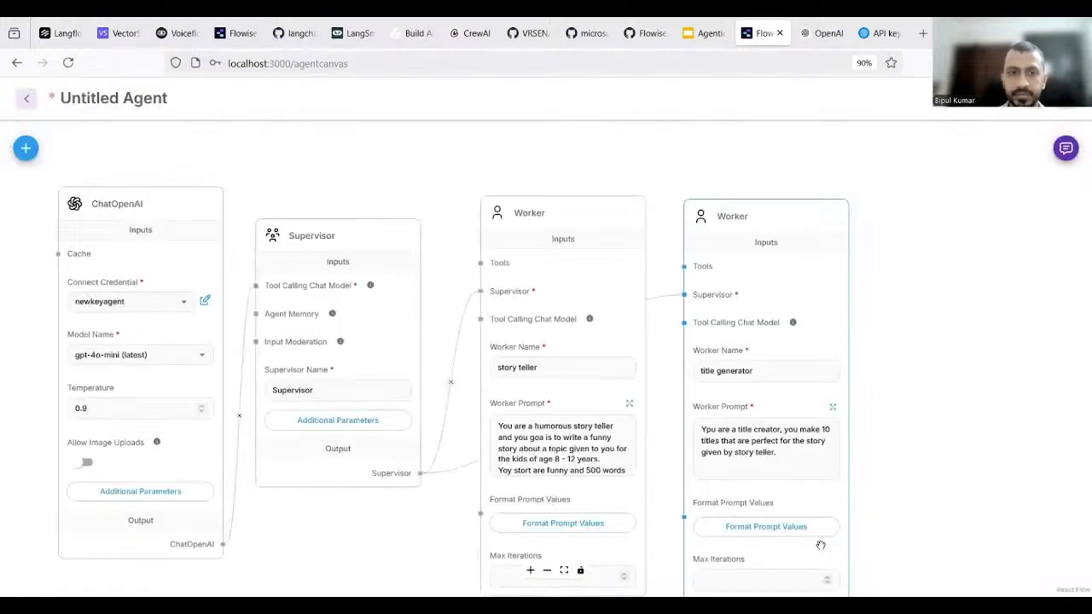
left_click(833, 410)
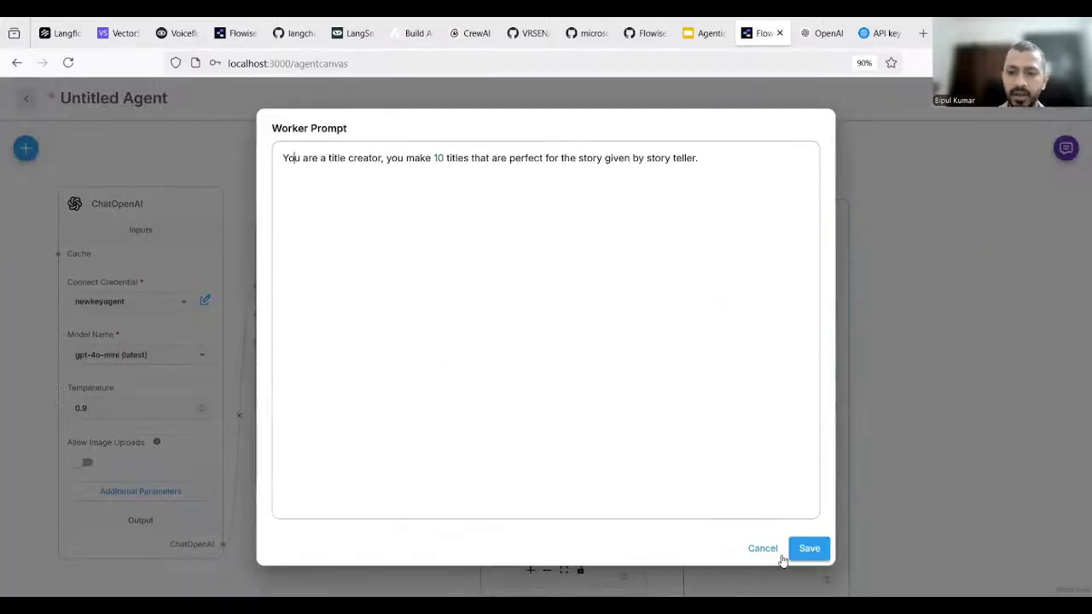
left_click(808, 549)
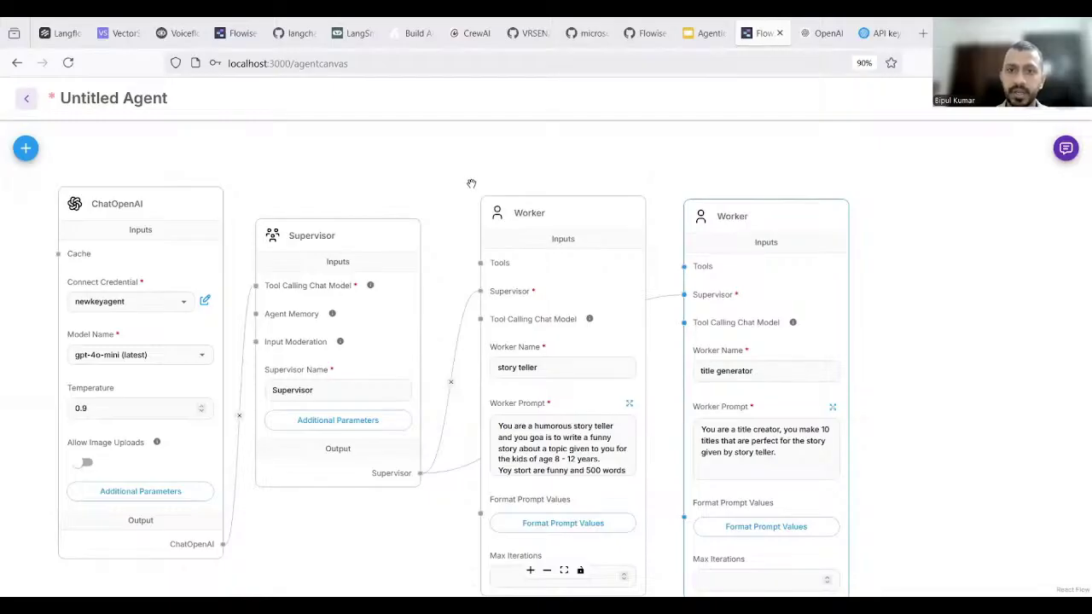
Add a new last line to the supervisor's prompt in its additional parameters, beginning "You need to first start"
left_click(369, 424)
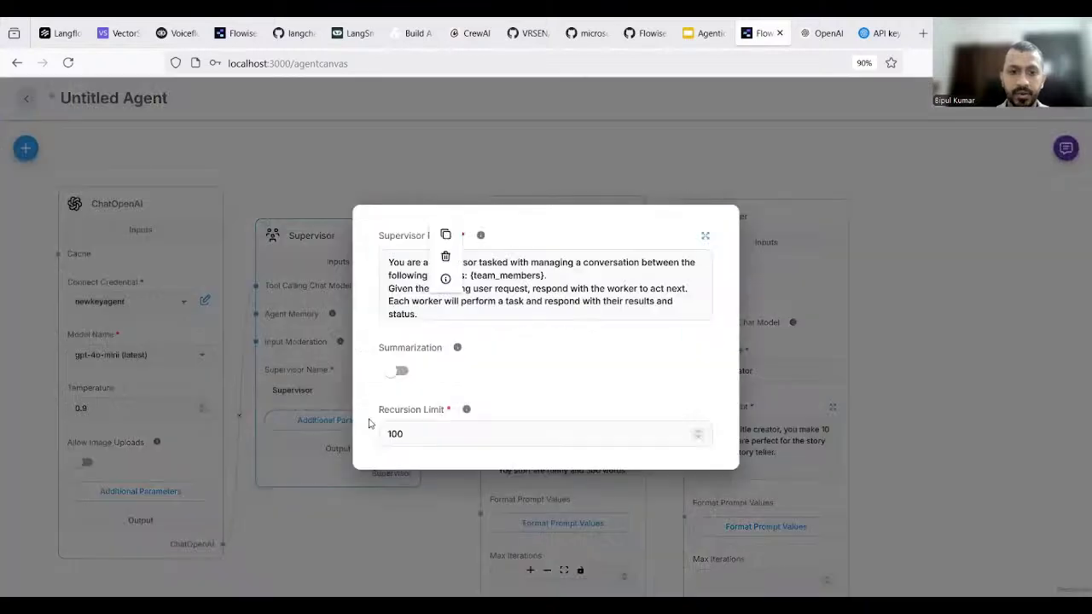
left_click(447, 312)
scroll(448, 310, "down", 1)
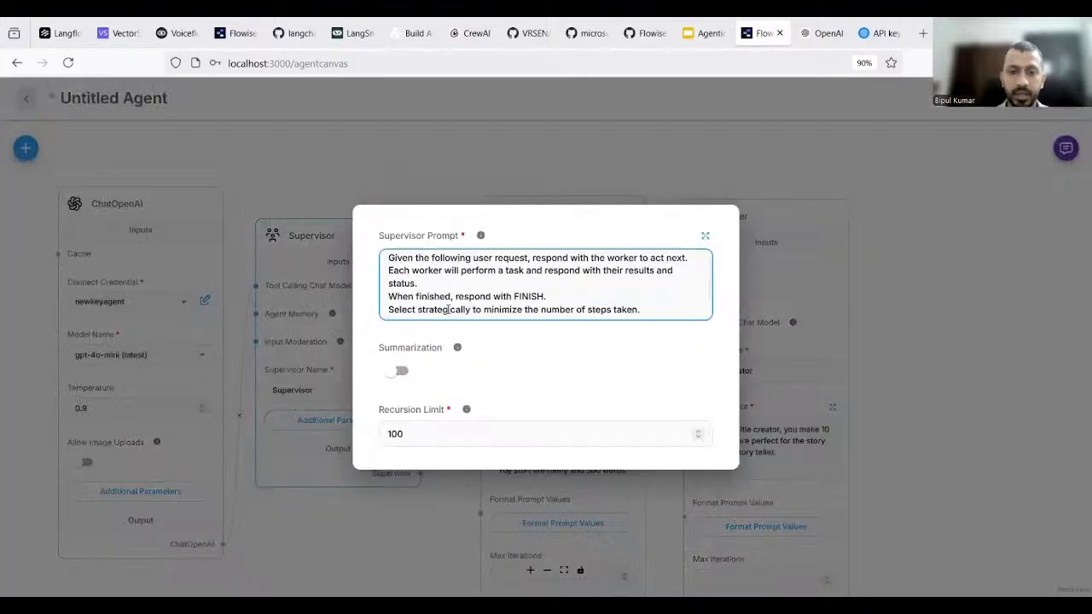
left_click(643, 308)
key("Return")
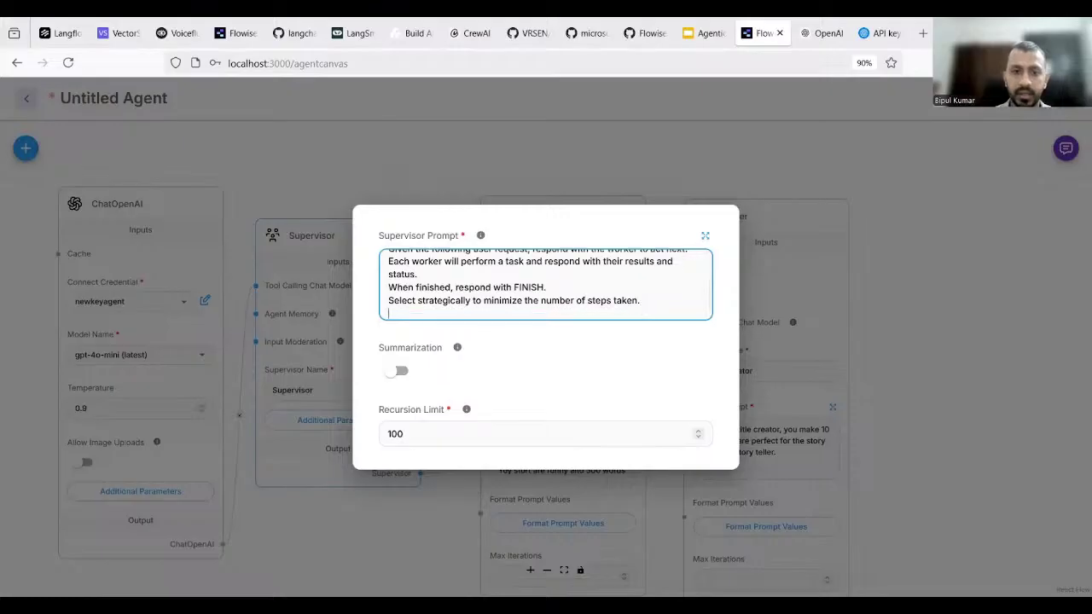
type("You need")
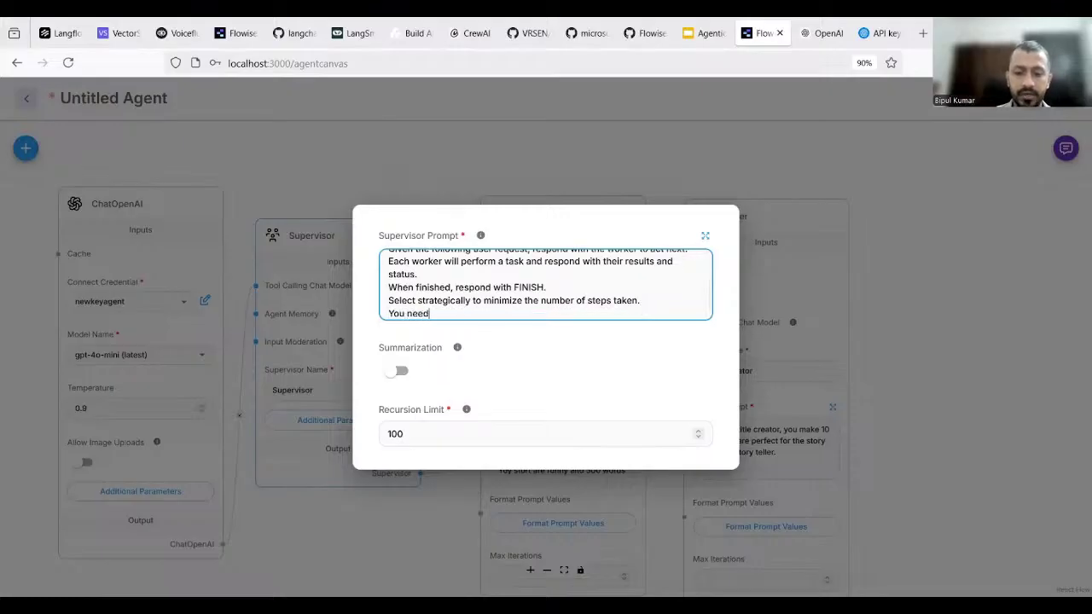
type(" to start")
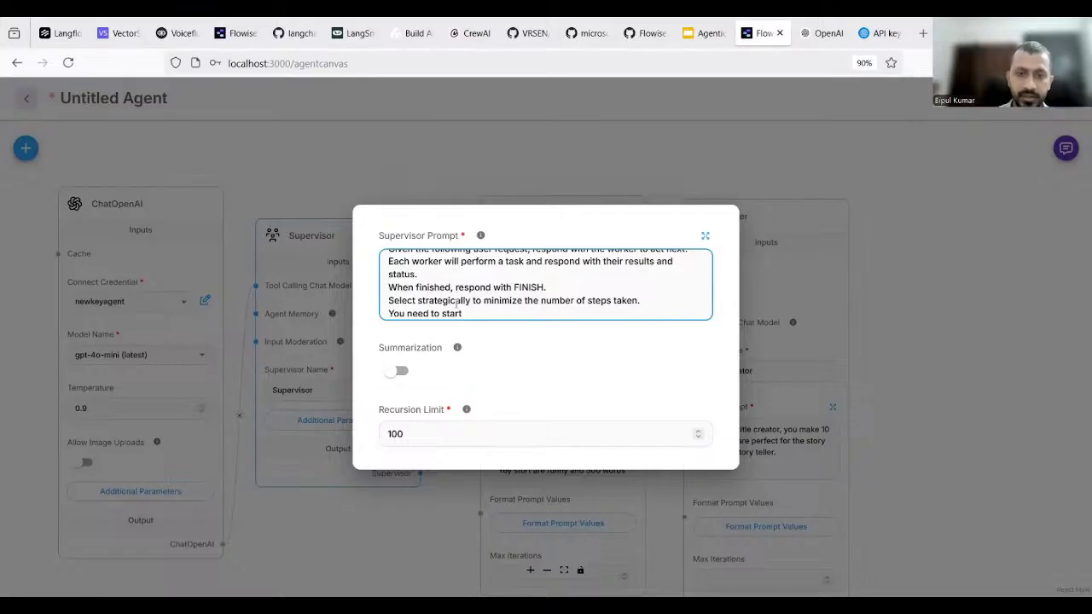
scroll(439, 313, "up", 1)
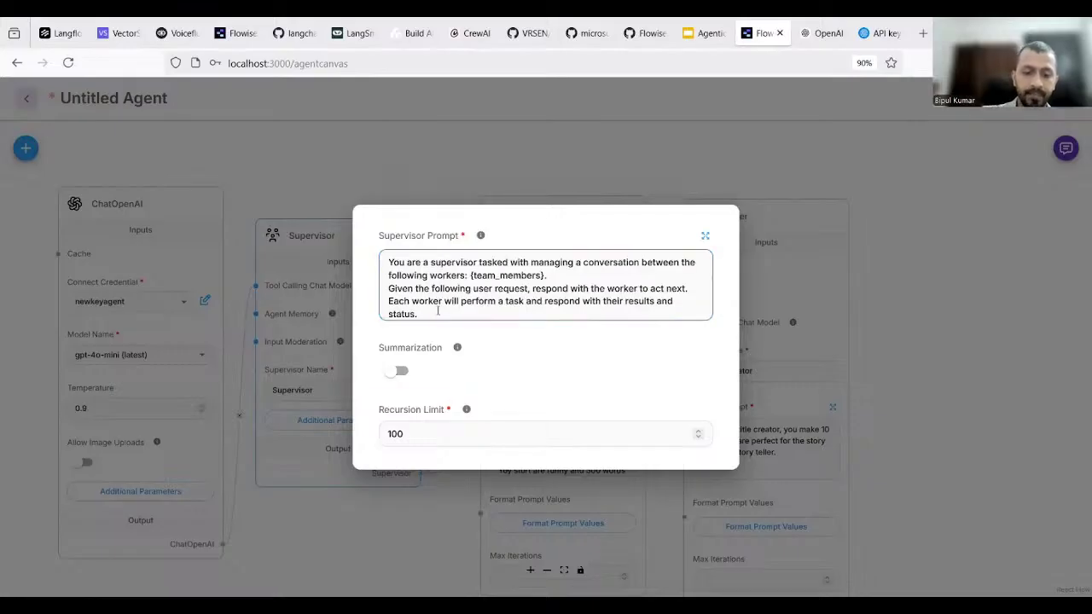
scroll(438, 311, "down", 2)
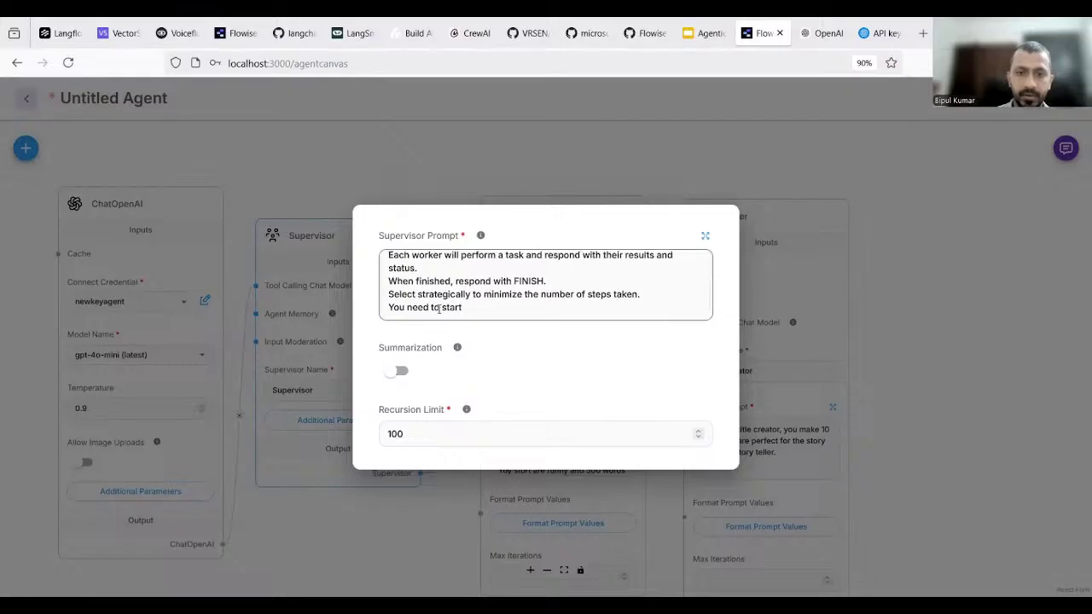
left_click(442, 308)
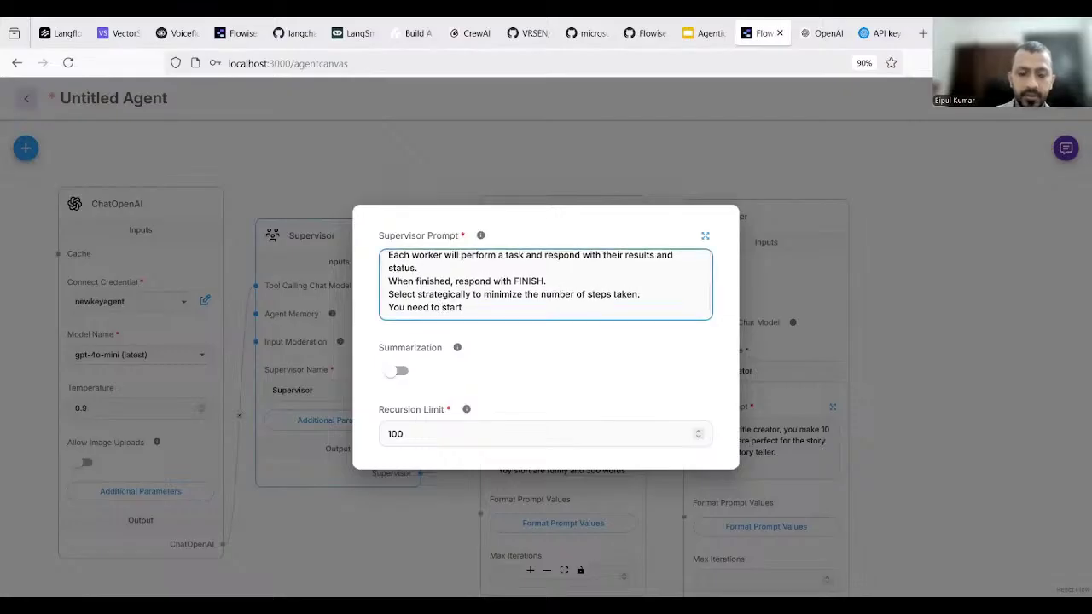
type("first")
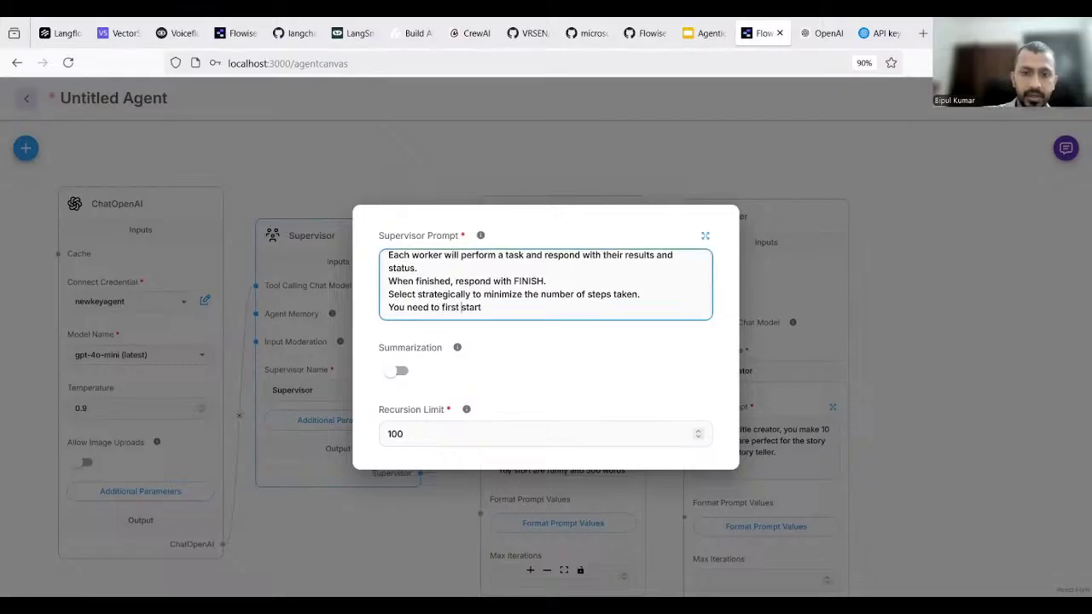
Complete the supervisor prompt's last line with "with story teller and then move to title generator at the end."
scroll(509, 311, "up", 2)
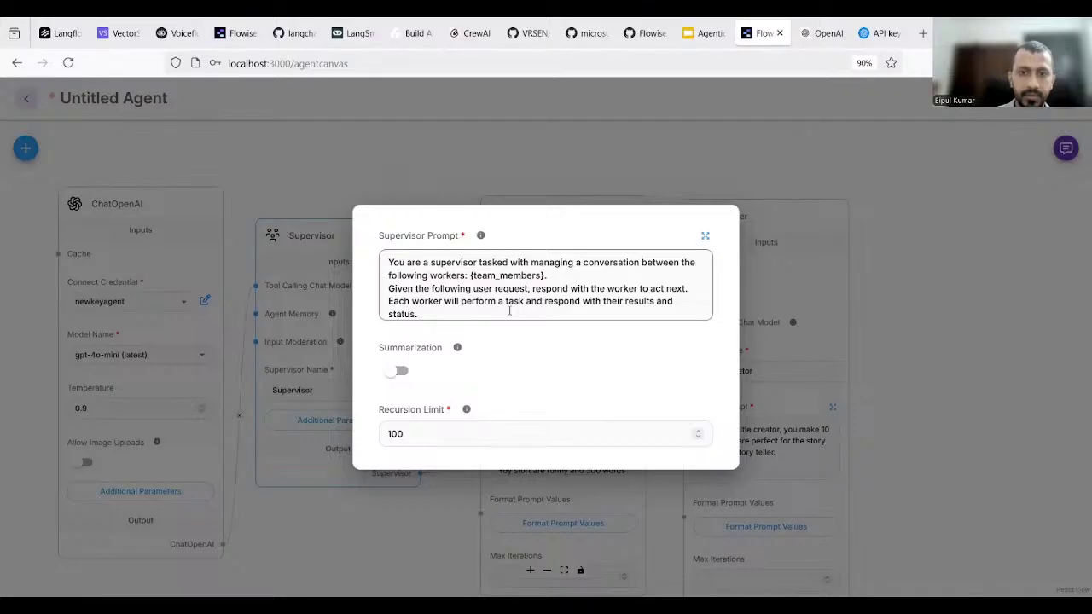
scroll(510, 311, "down", 2)
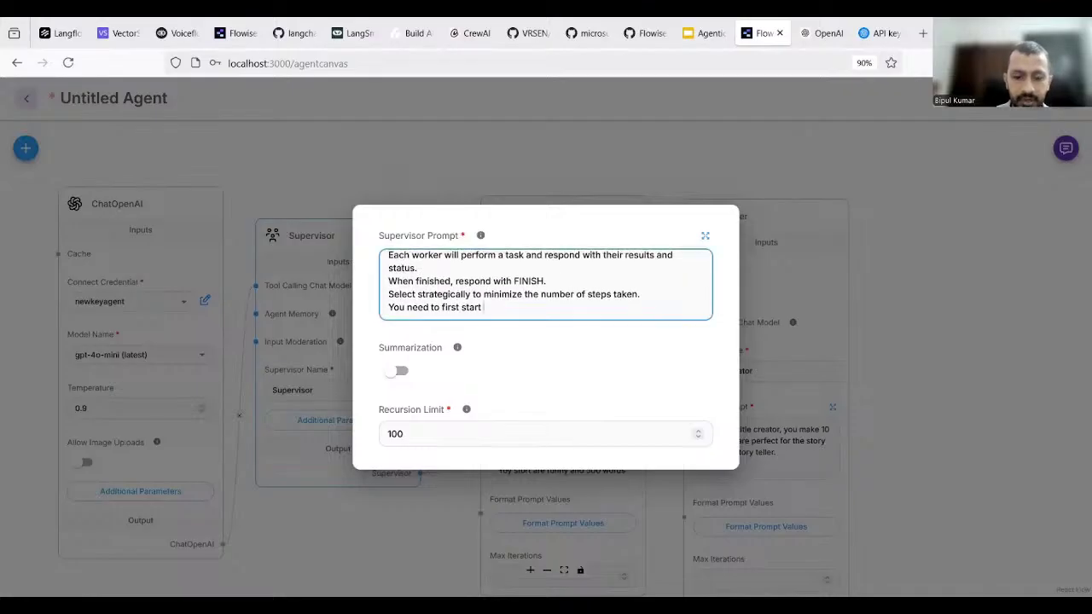
type("with st")
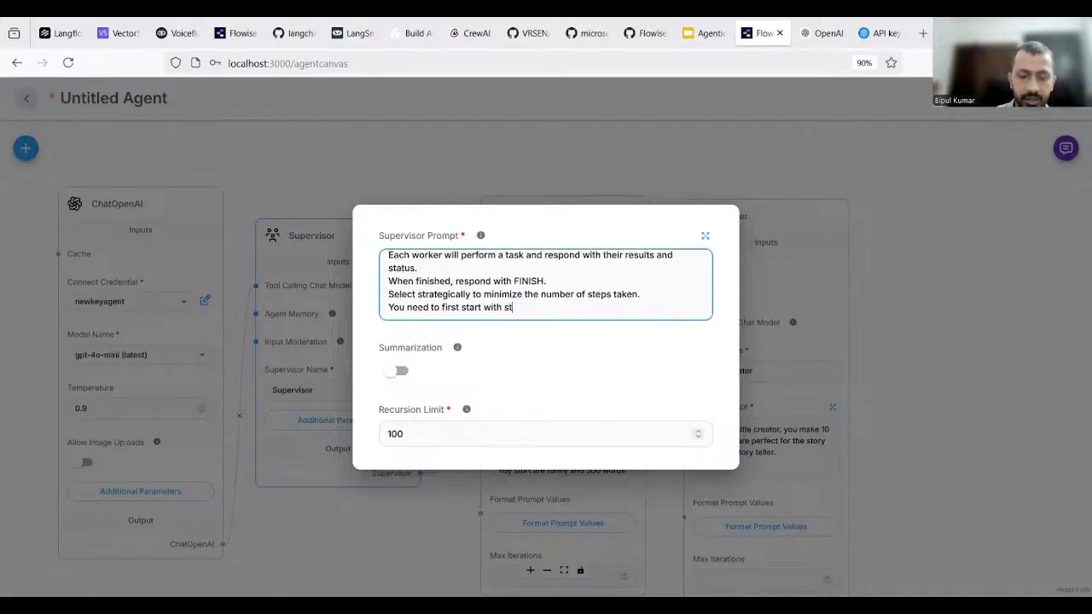
type("ory te")
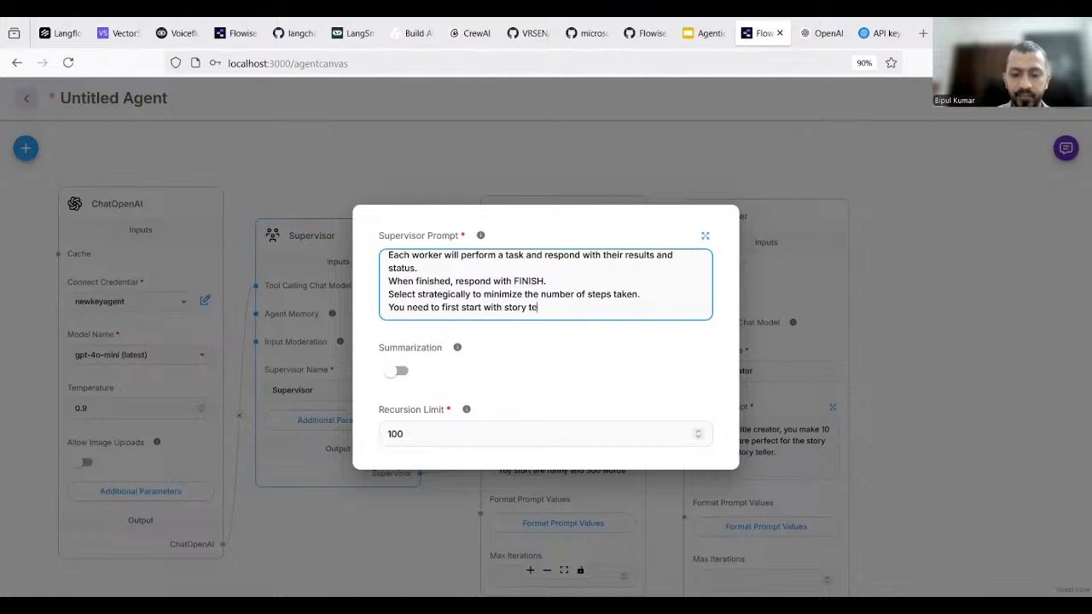
type("ller and then ")
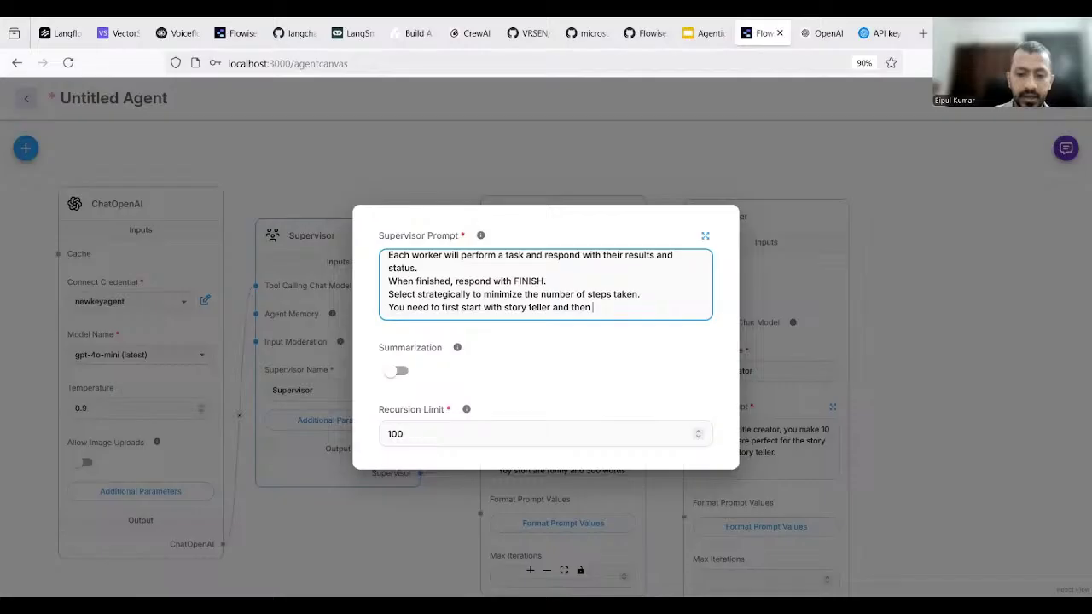
type("move ")
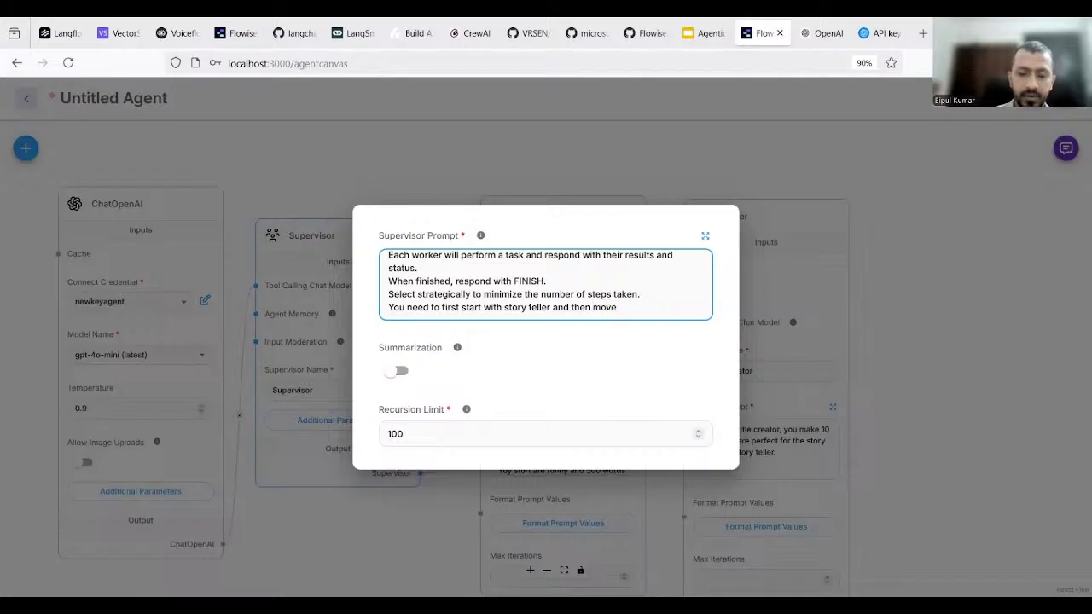
type("to ti")
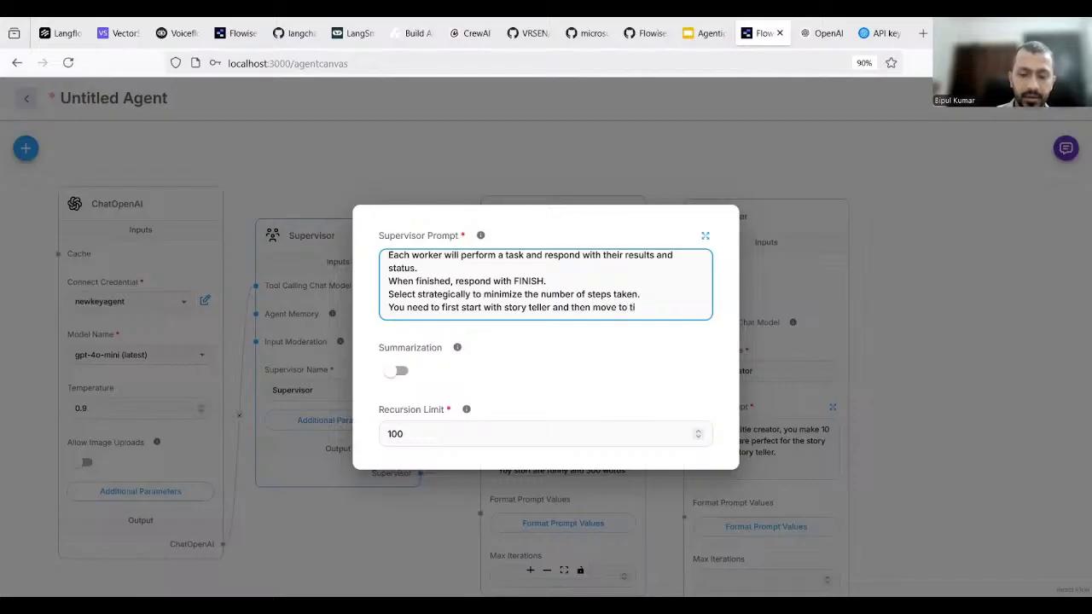
type("tle")
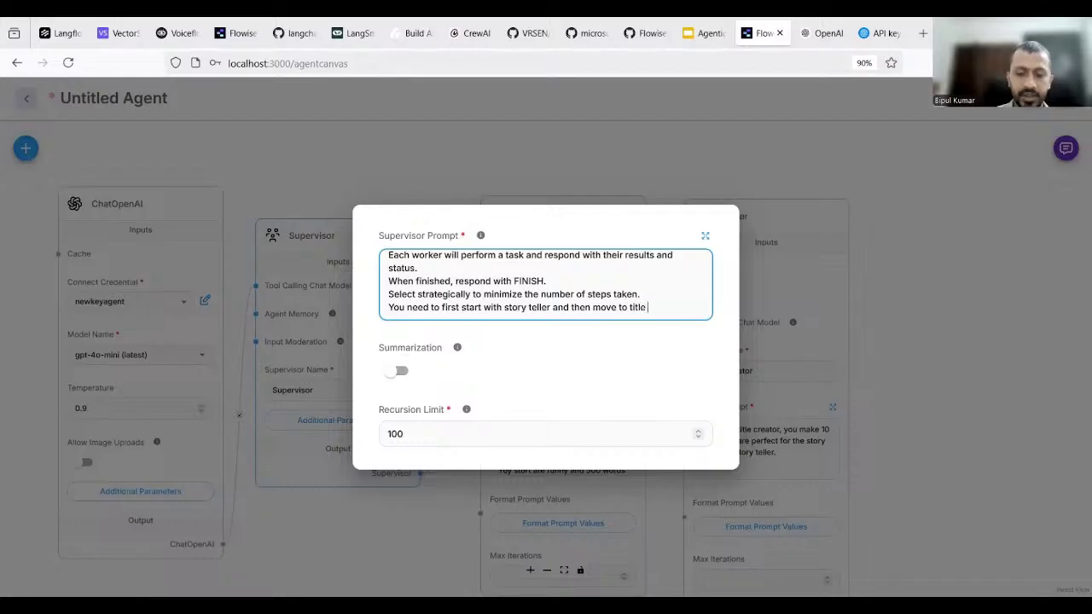
type(" generat")
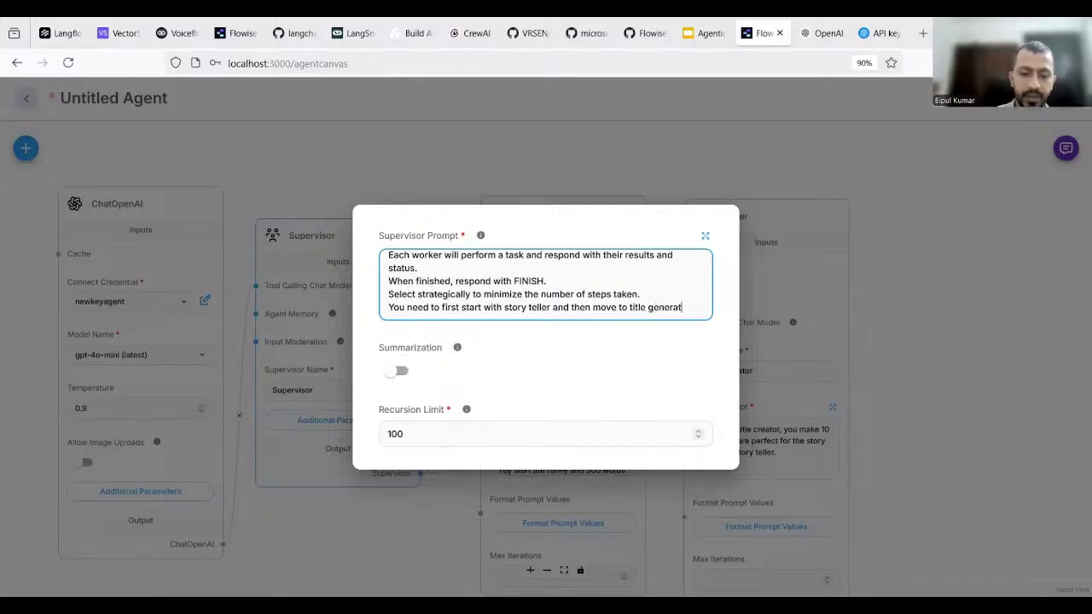
type("or at the end.")
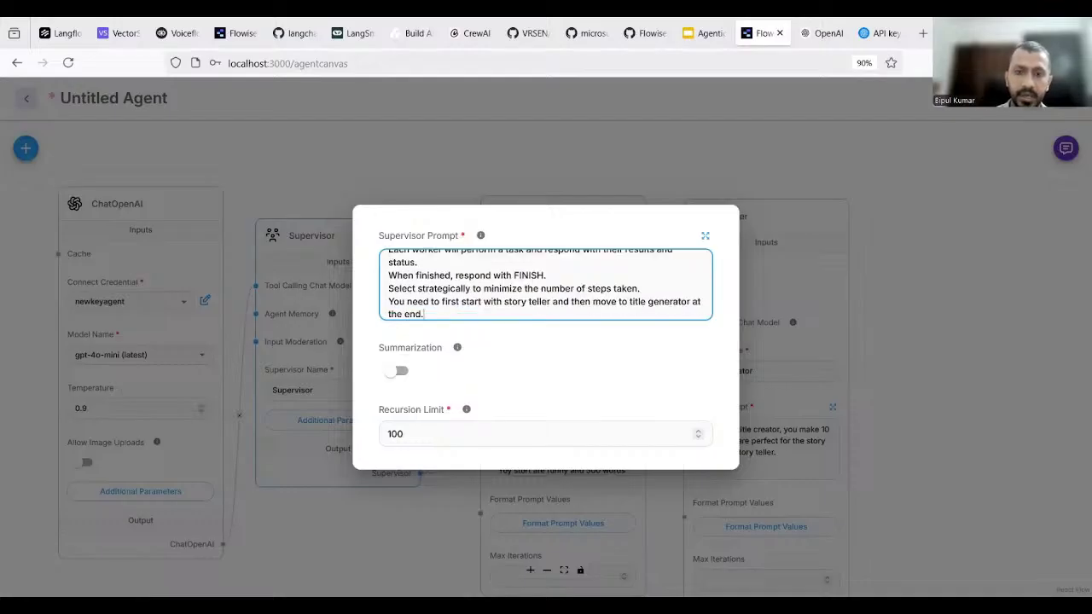
Review the full supervisor prompt, including the added instruction on worker order, and close the supervisor's additional parameters
scroll(580, 277, "up", 5)
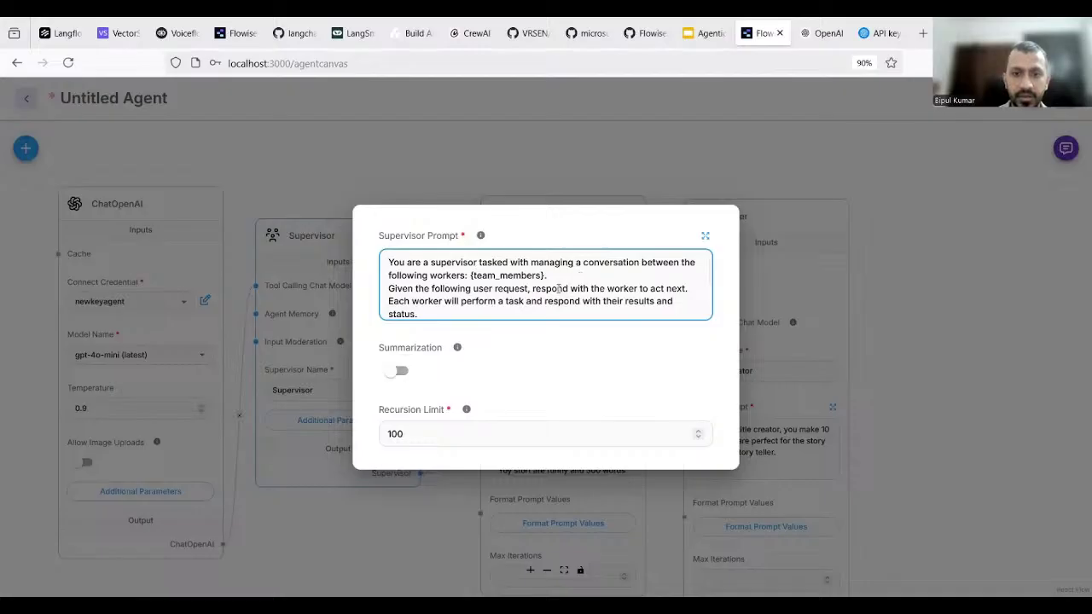
scroll(558, 288, "down", 5)
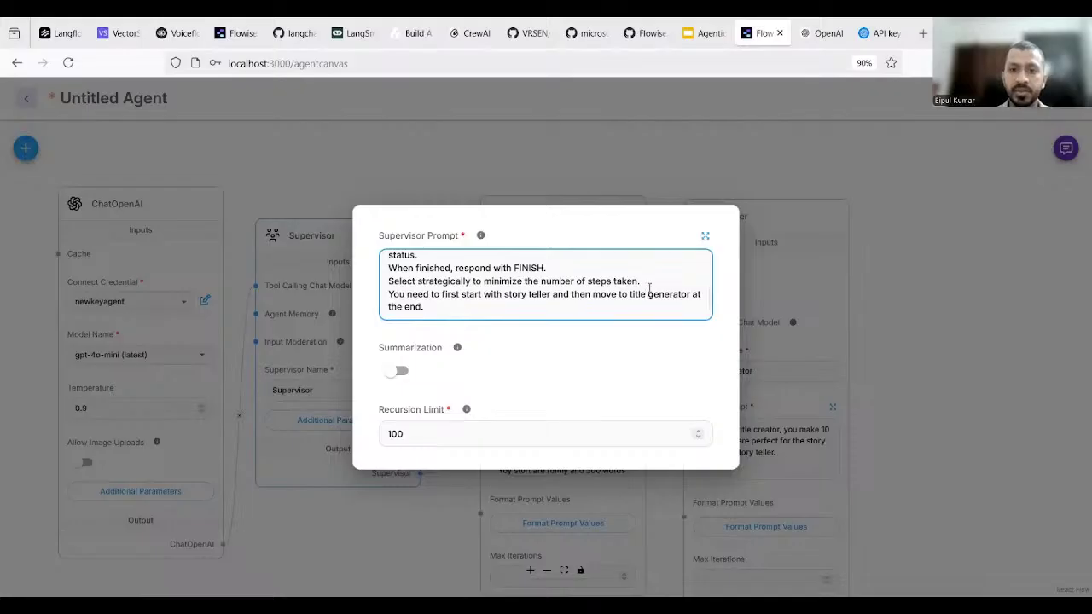
left_click_drag(648, 294, 465, 269)
left_click(453, 280)
scroll(453, 283, "up", 3)
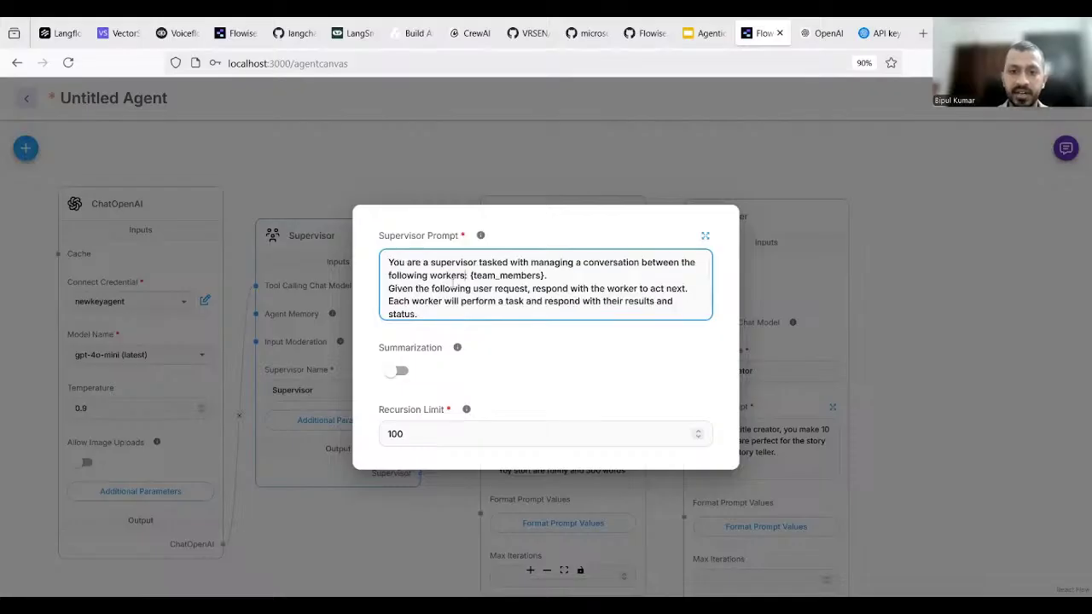
scroll(531, 289, "down", 3)
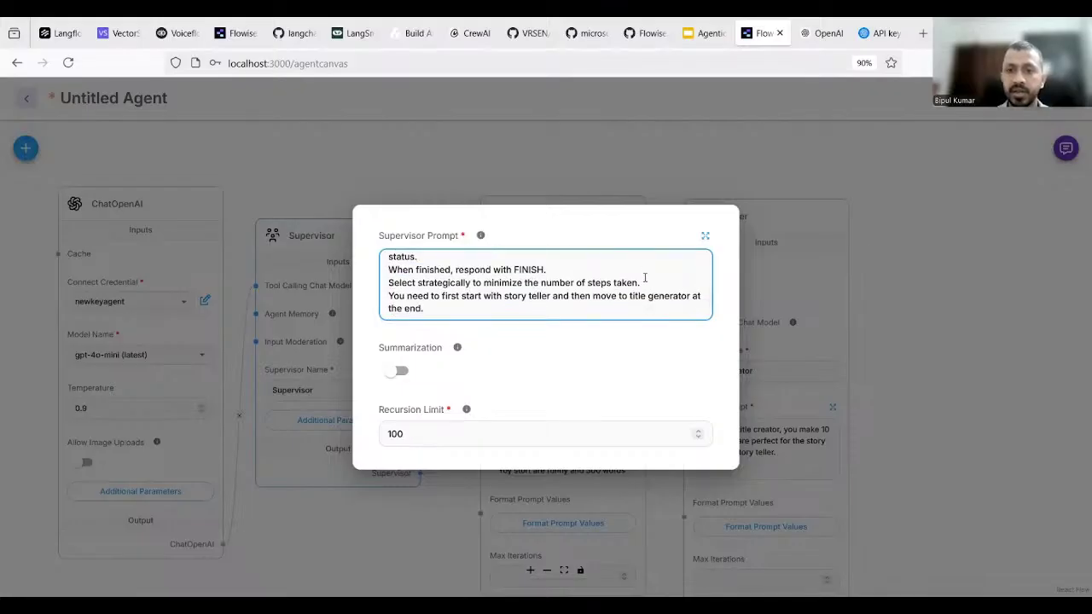
left_click_drag(646, 284, 617, 283)
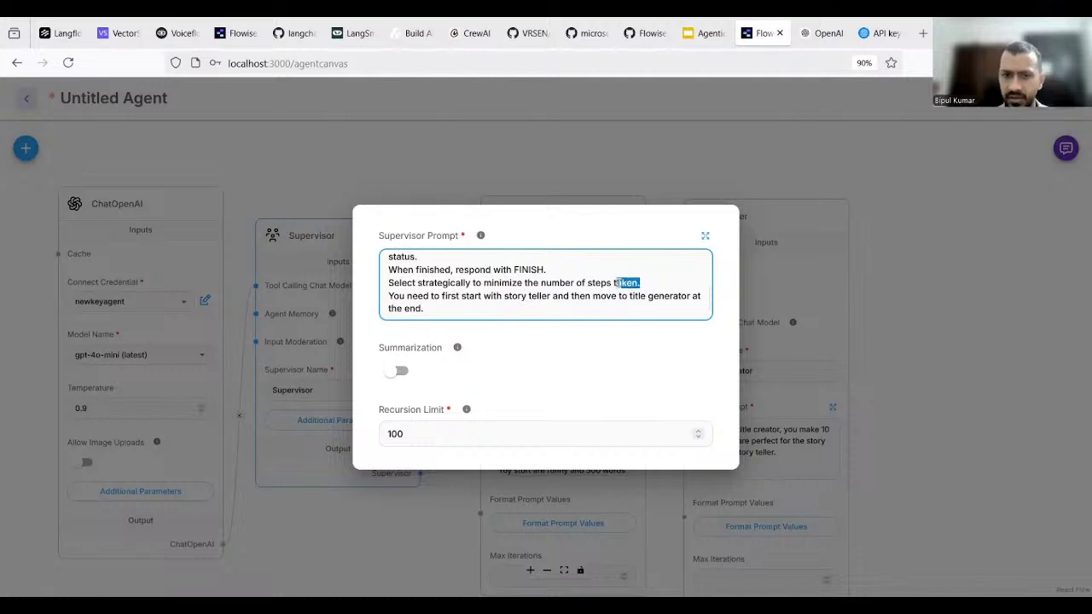
left_click(393, 296)
left_click(443, 308, "shift")
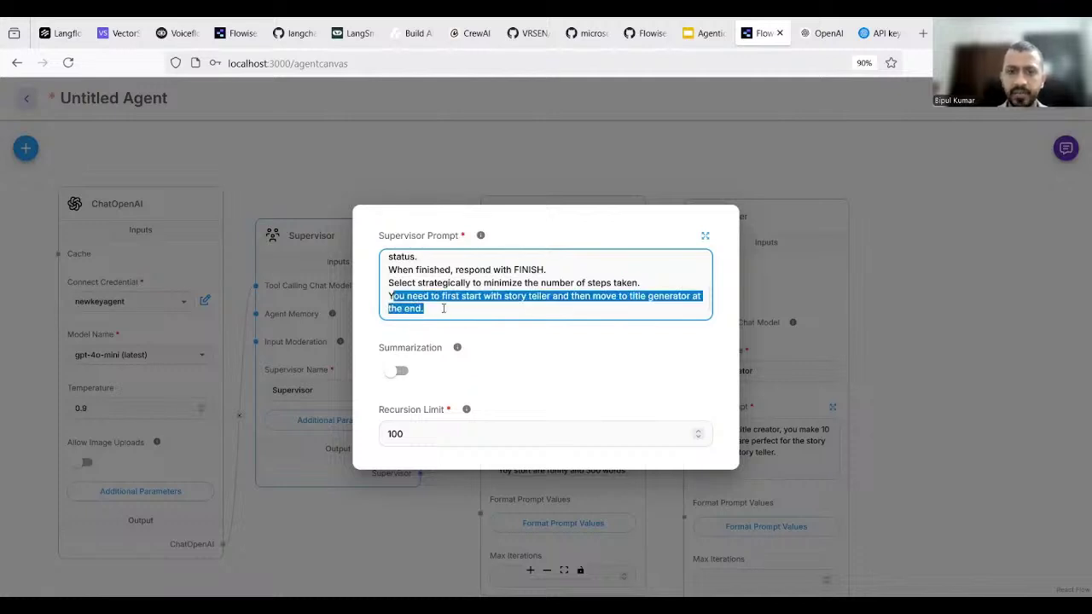
left_click(455, 314)
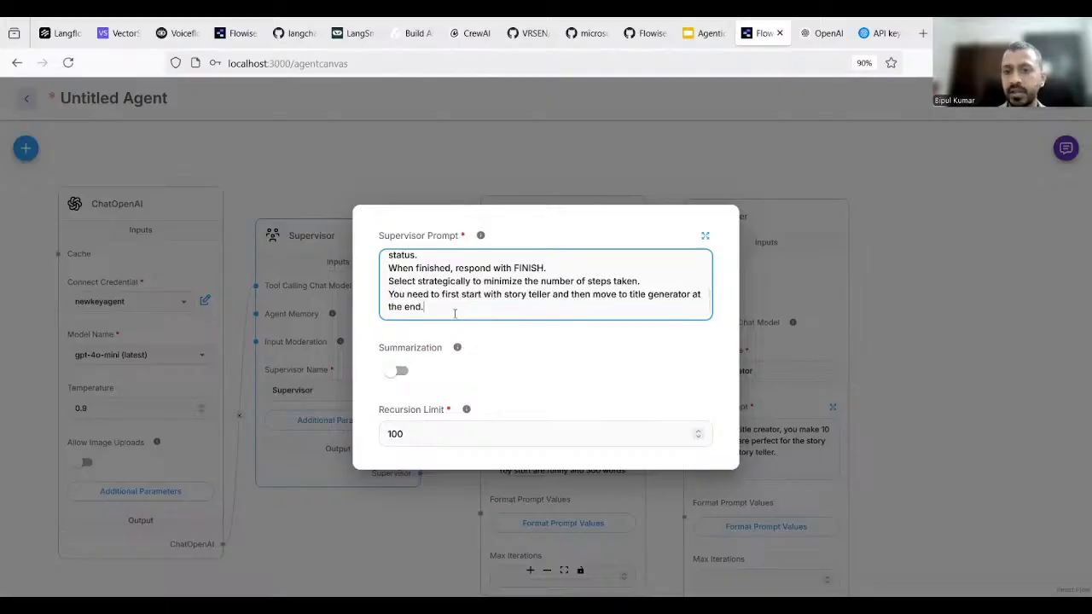
left_click(370, 513)
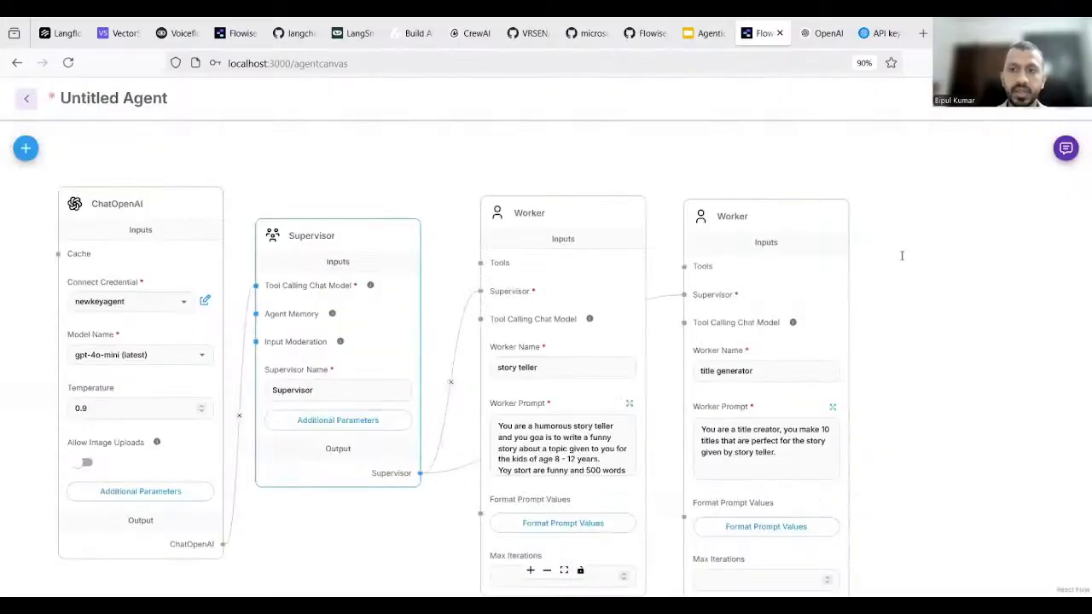
Save the agent flow under the name "kidsstoryteller"
left_click(1035, 107)
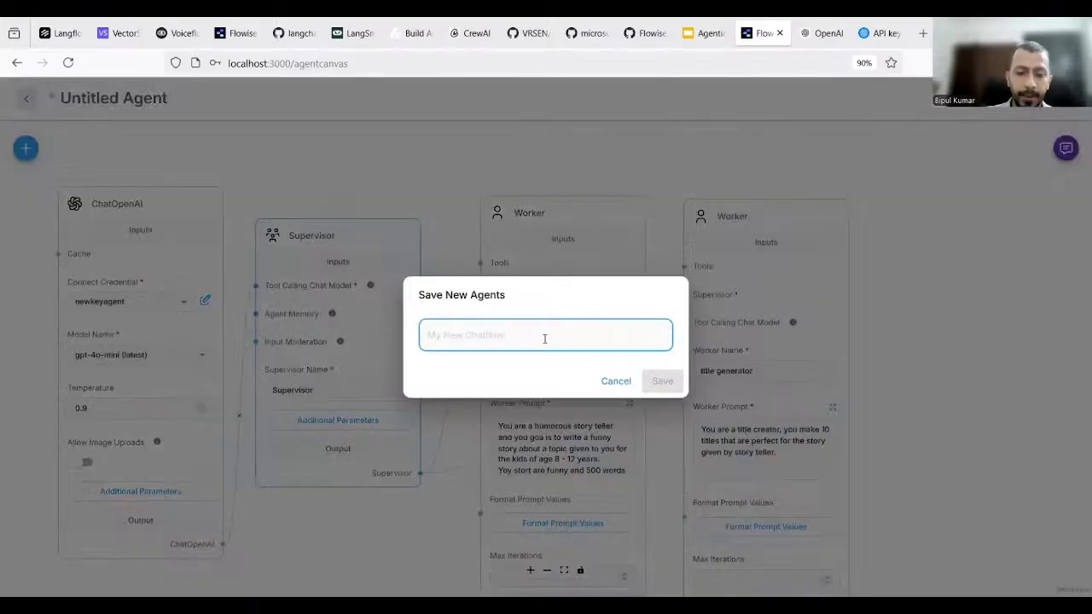
type("kids")
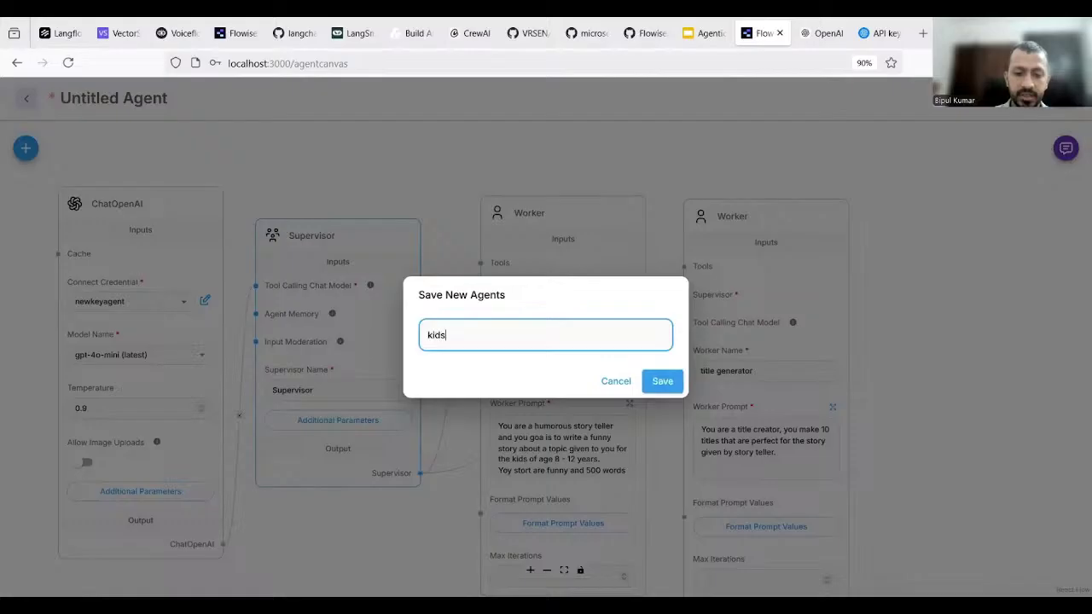
type("stor")
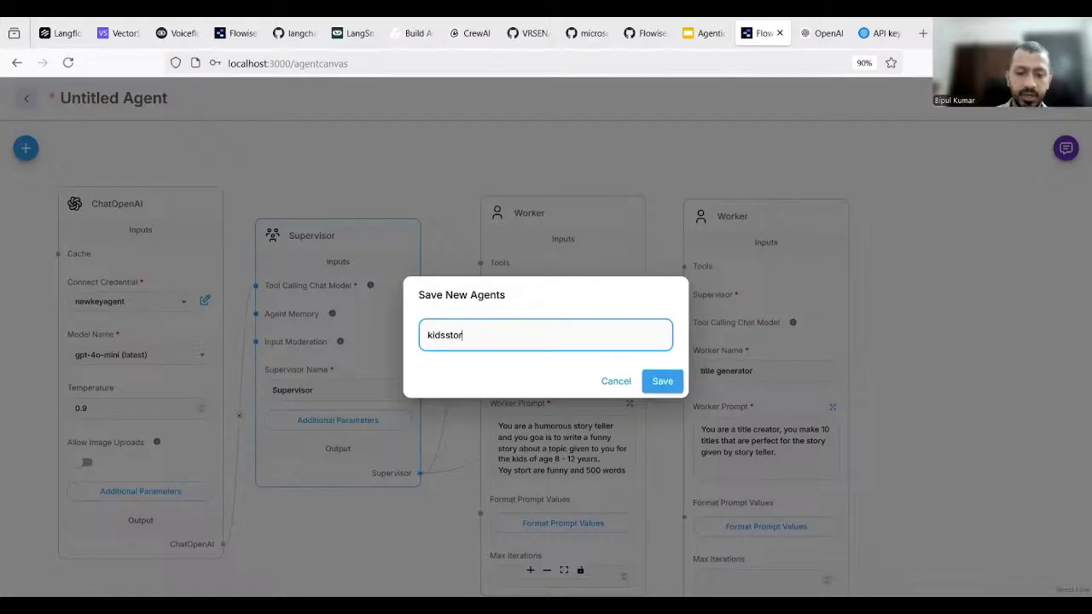
type("yteller")
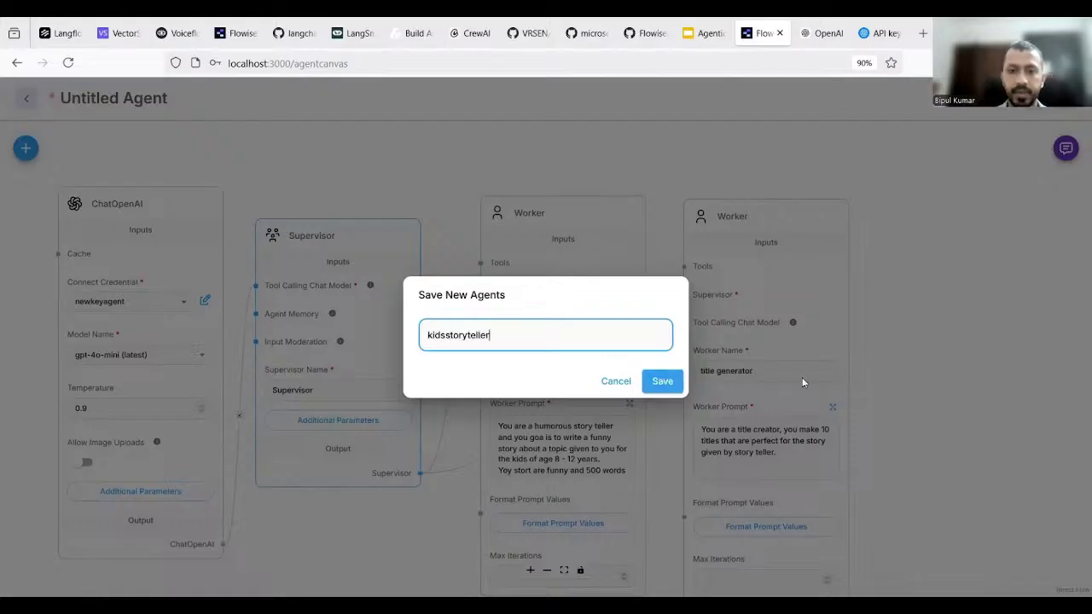
left_click(663, 381)
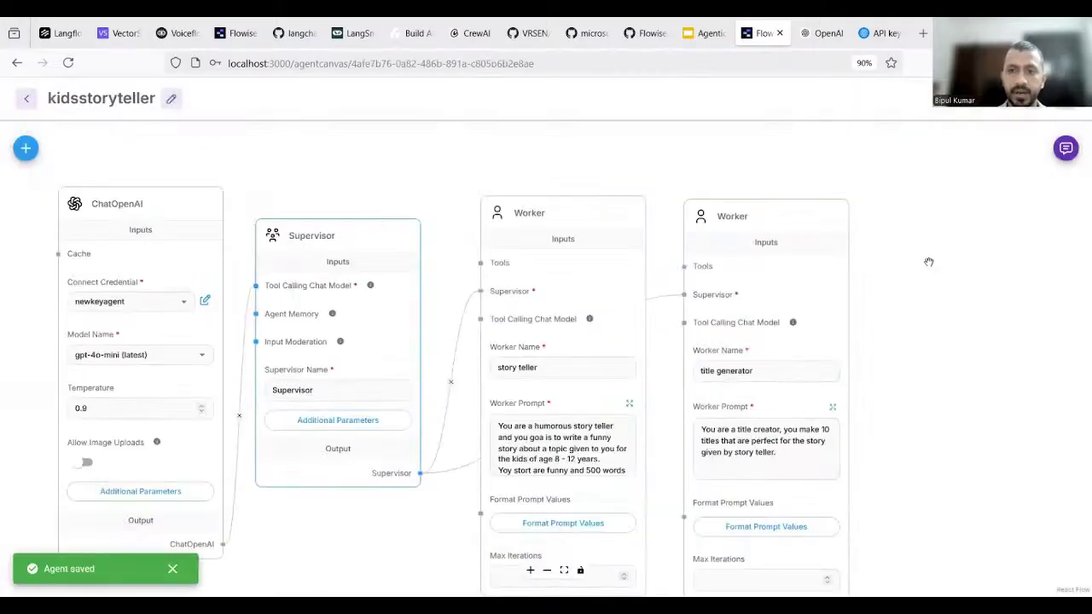
Open the flow's chat in expanded view and send the story topic "lion"
left_click(1065, 149)
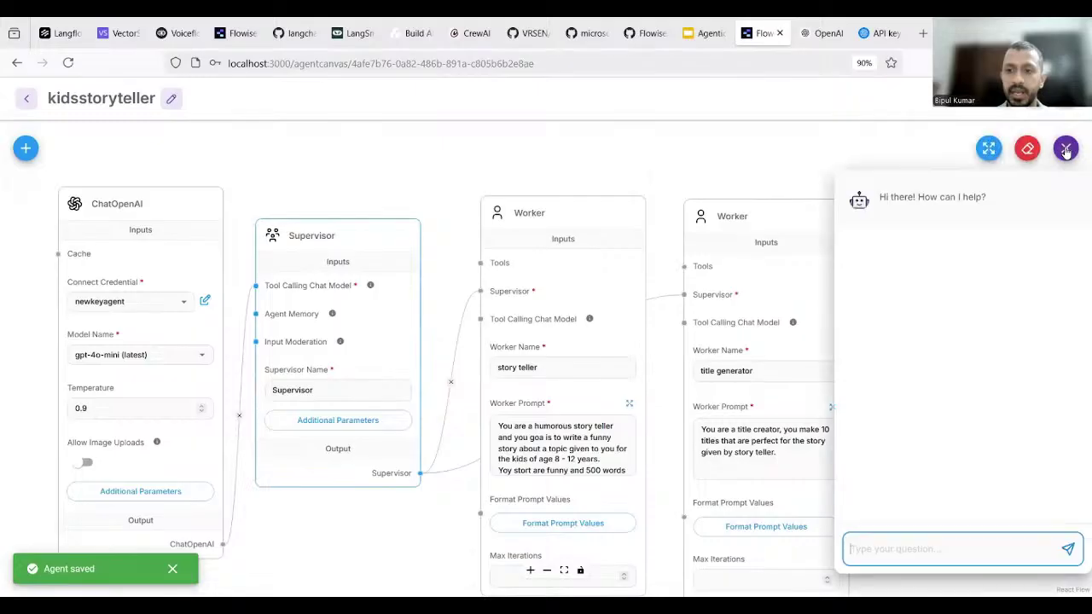
left_click(989, 148)
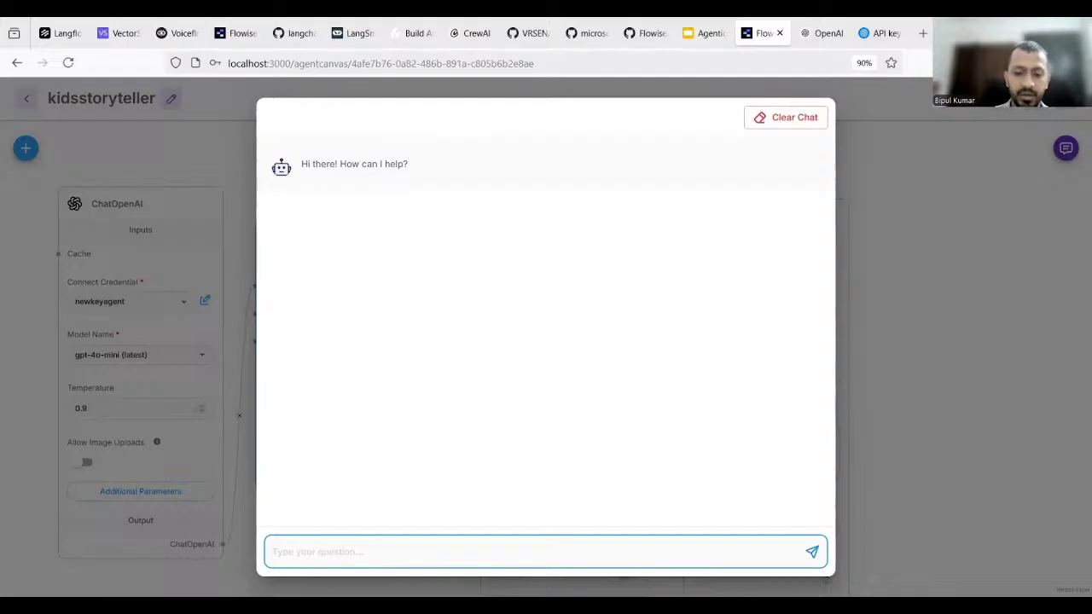
type("lion")
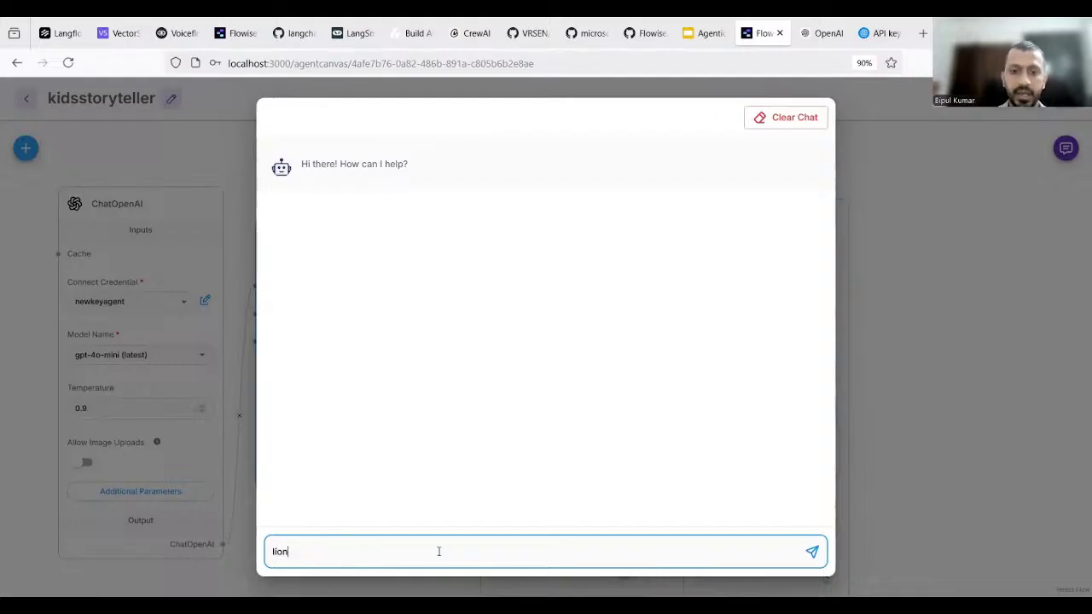
left_click(813, 554)
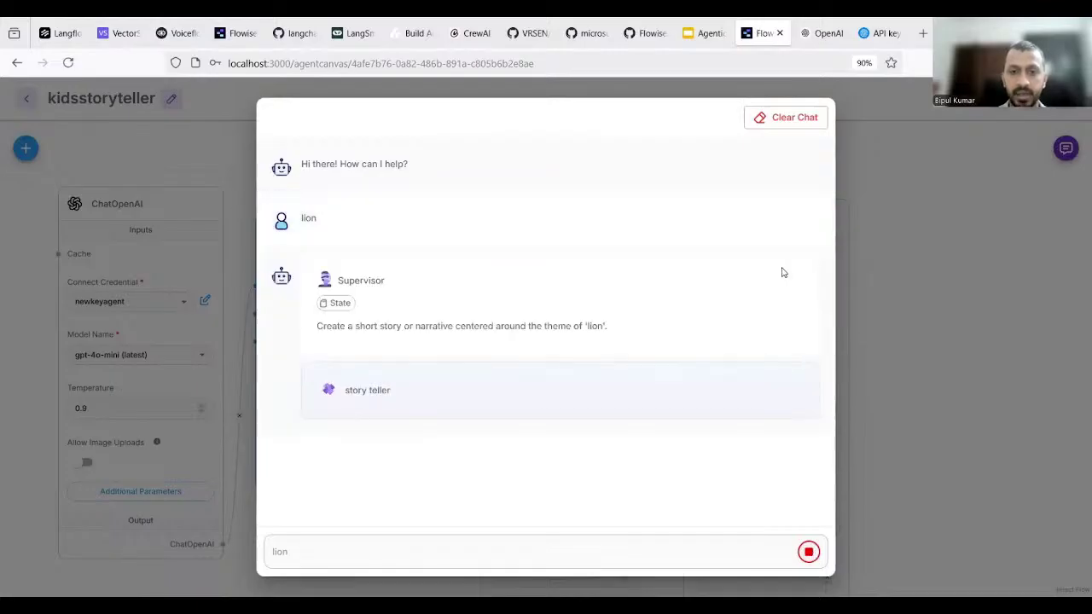
Examine the supervisor's state at each handoff and the title generator's answer for the lion topic, and close the chat
left_click(335, 305)
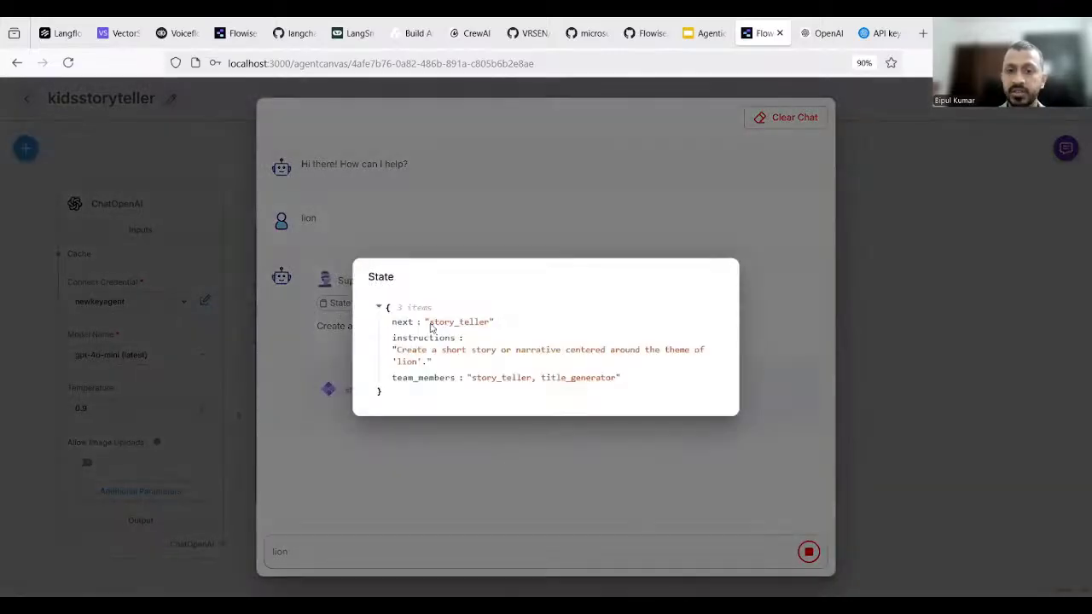
left_click(496, 239)
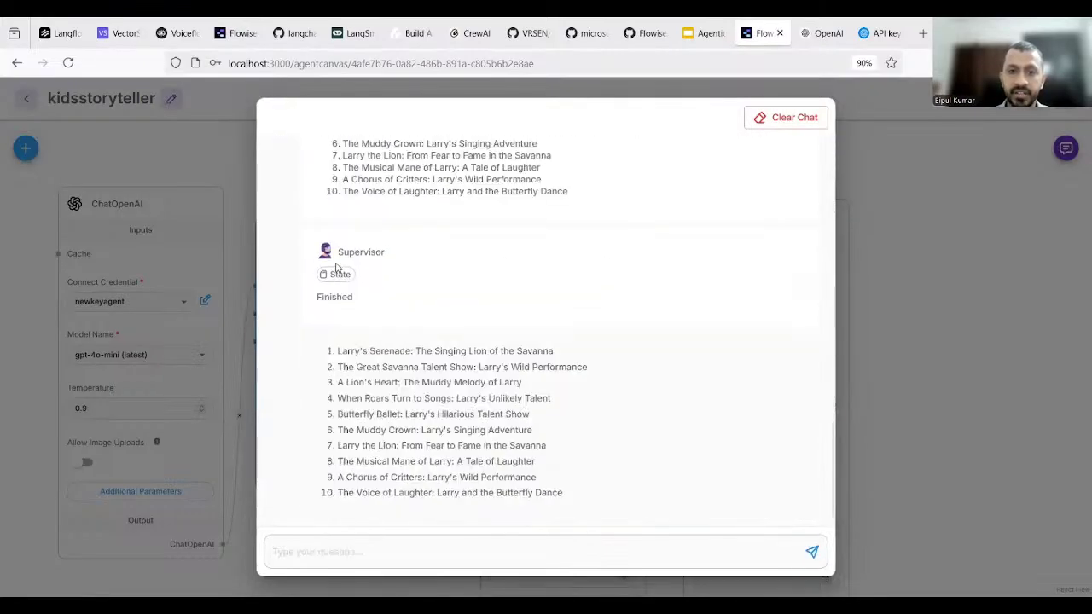
scroll(337, 256, "up", 3)
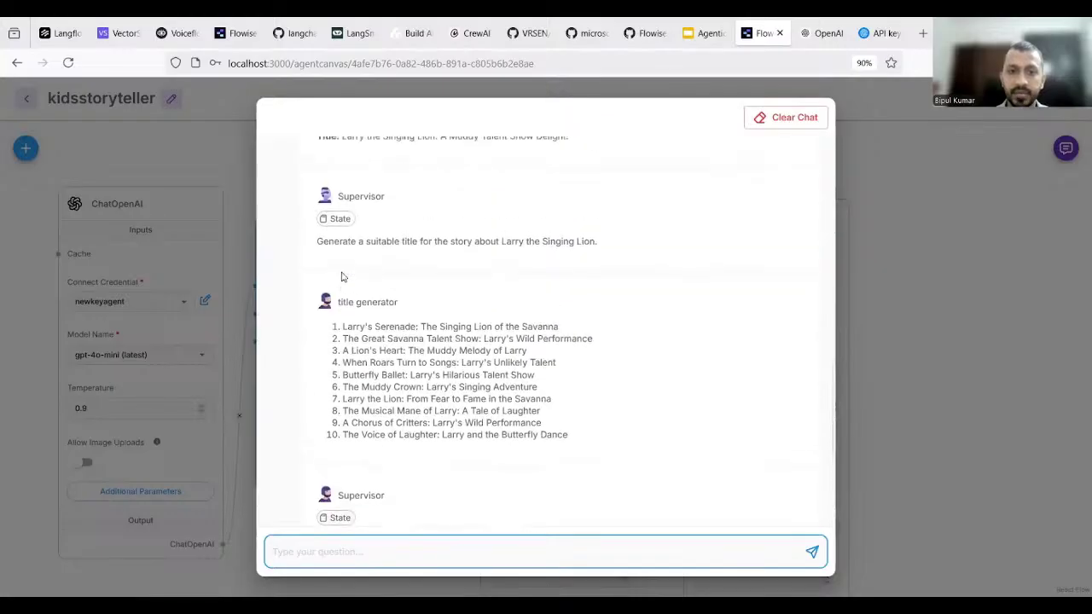
left_click(333, 222)
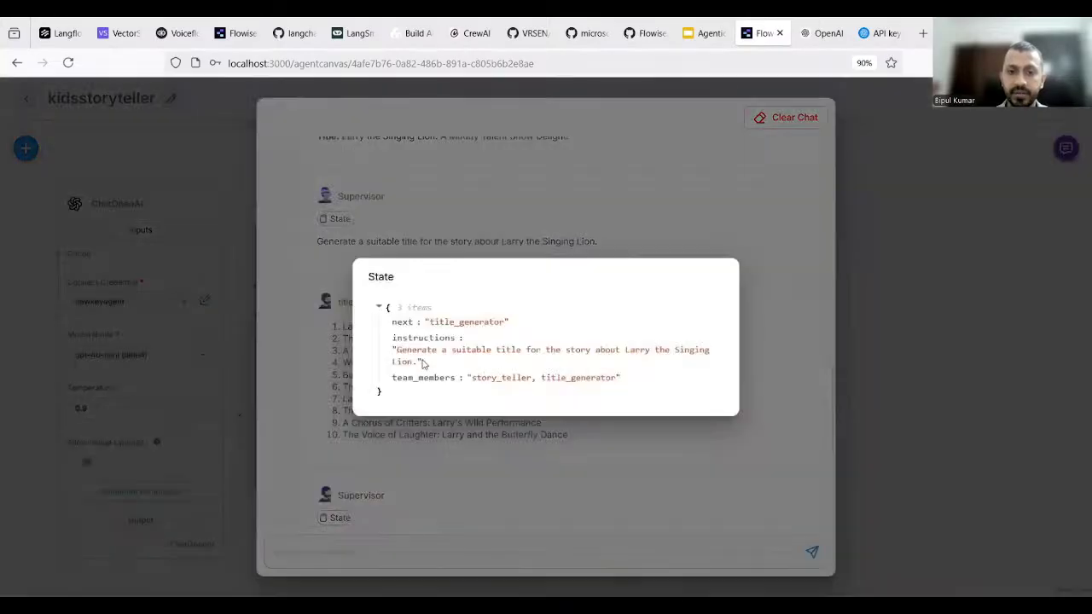
left_click(463, 242)
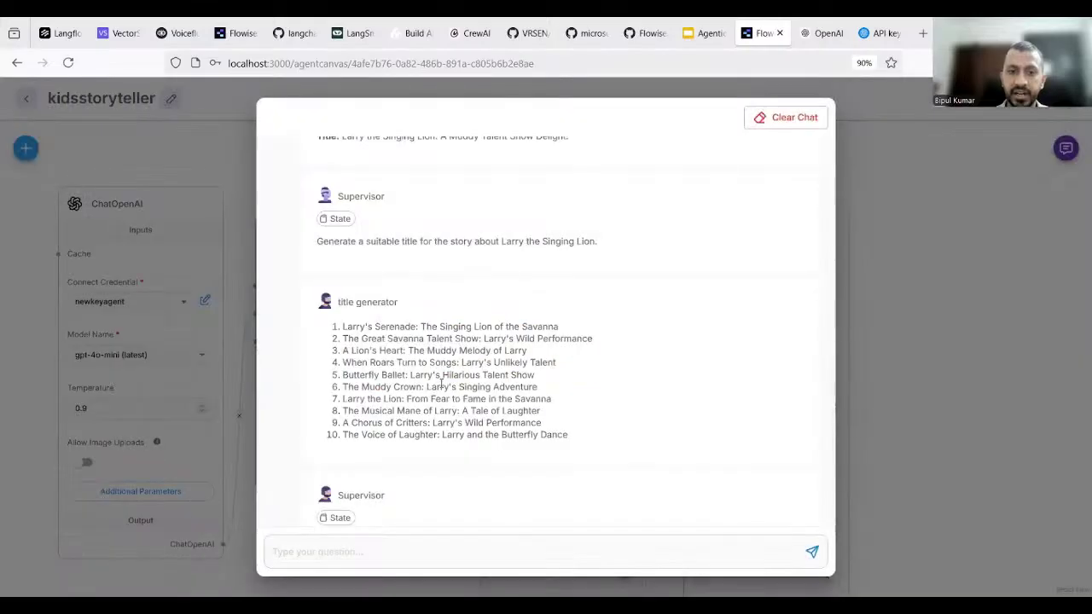
scroll(441, 383, "down", 3)
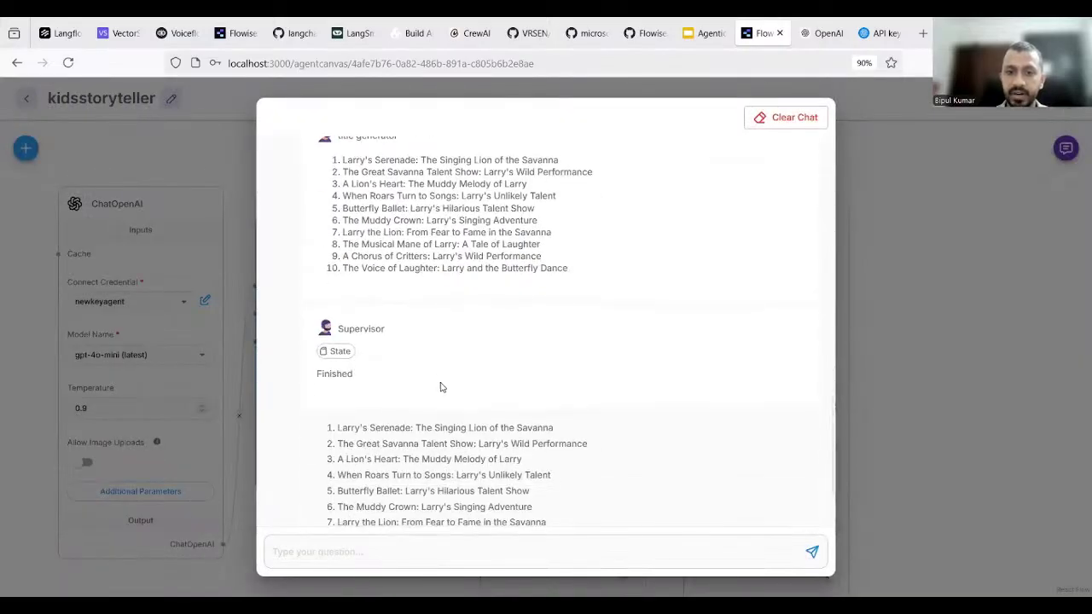
scroll(441, 383, "down", 1)
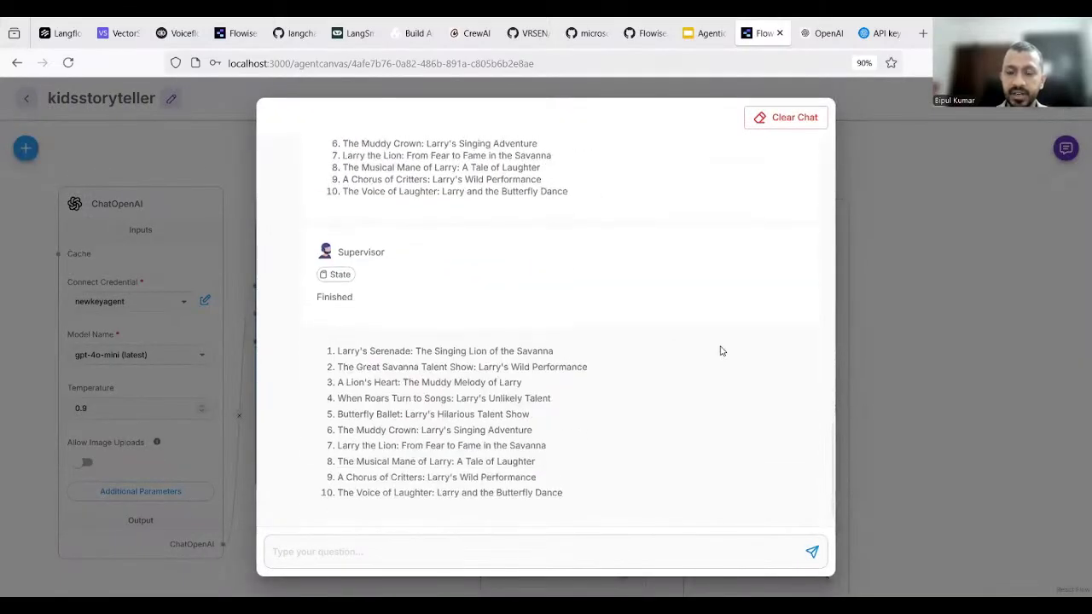
left_click(870, 325)
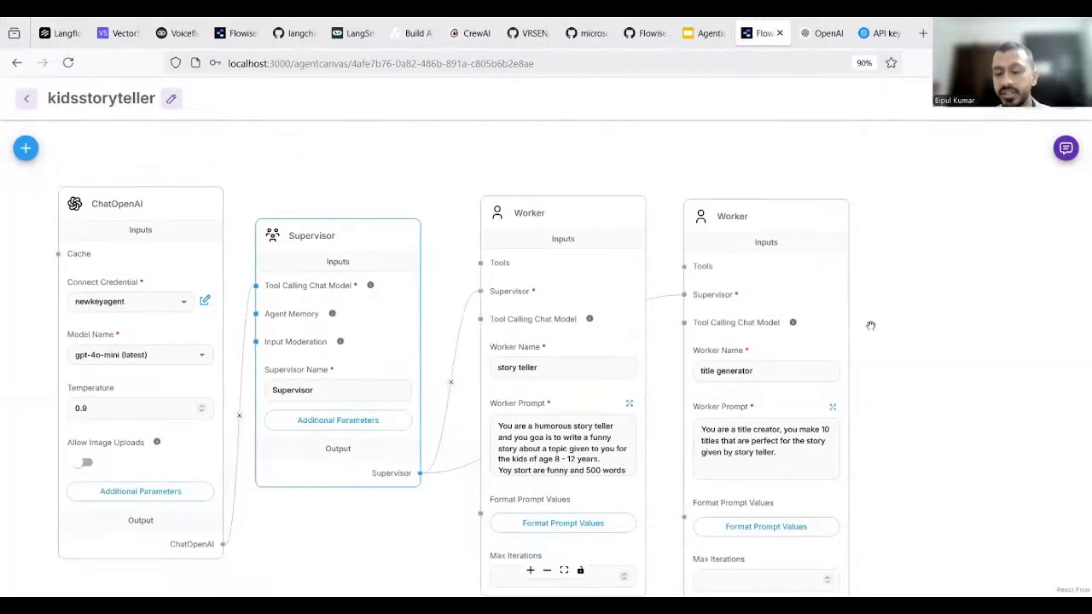
Reopen the expanded chat, send the story topic "rain", and close the chat after the run
left_click(1071, 156)
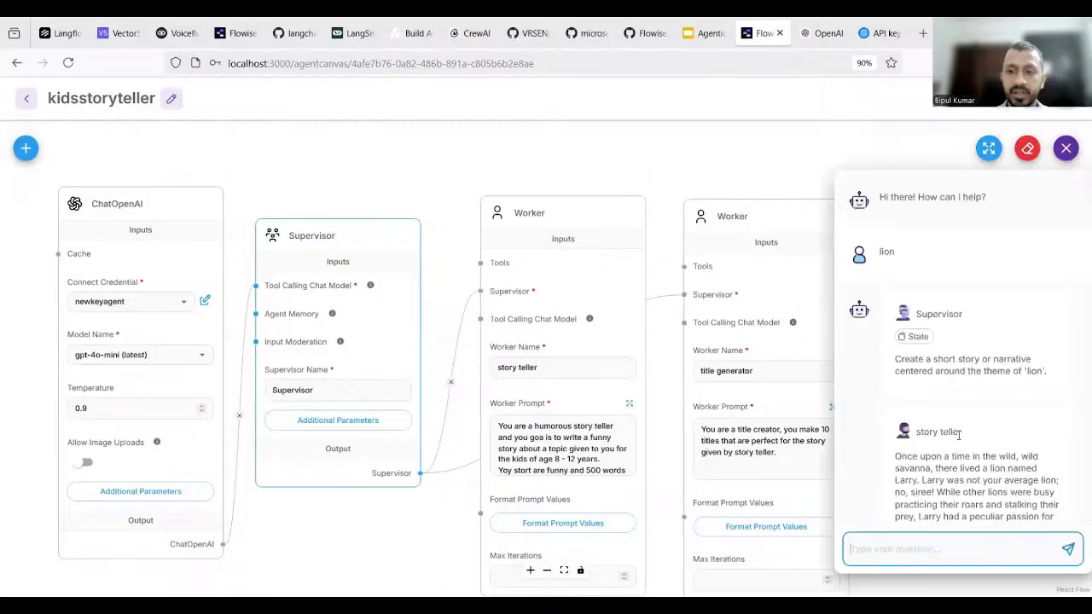
left_click(988, 149)
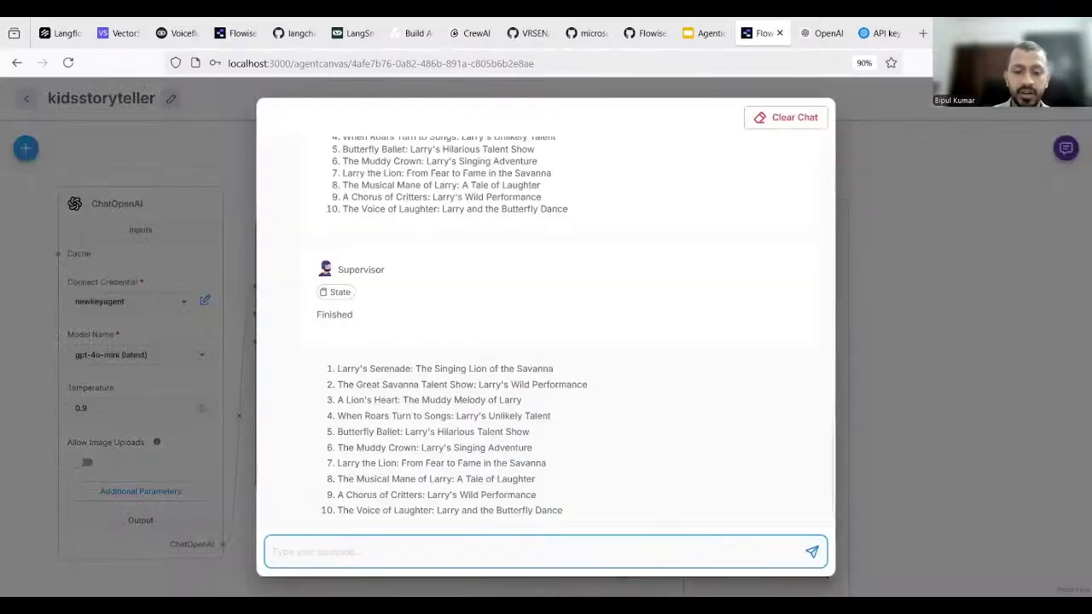
type("rain")
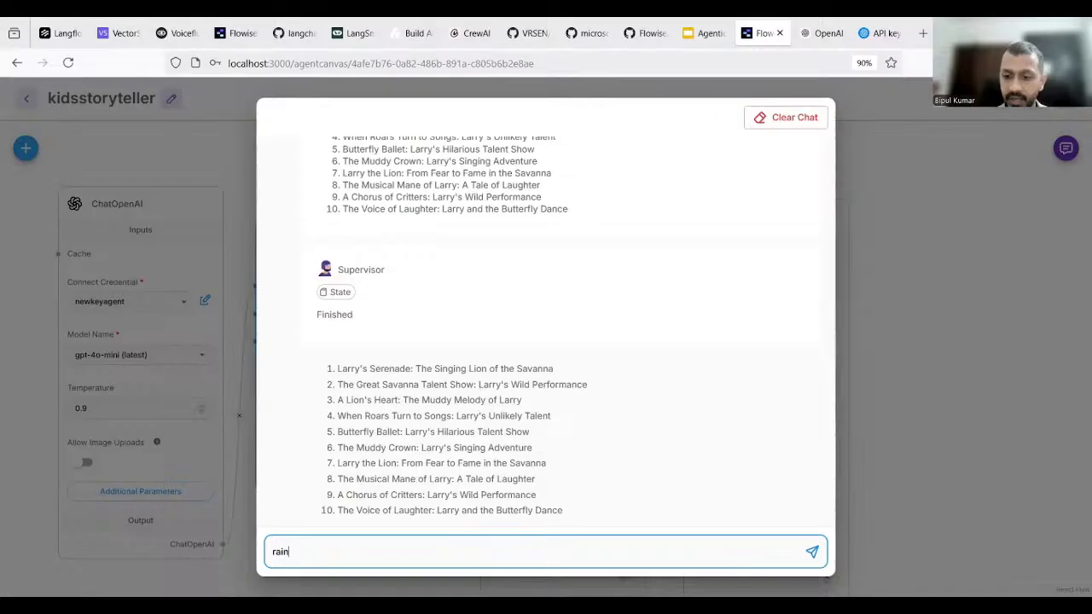
key("Return")
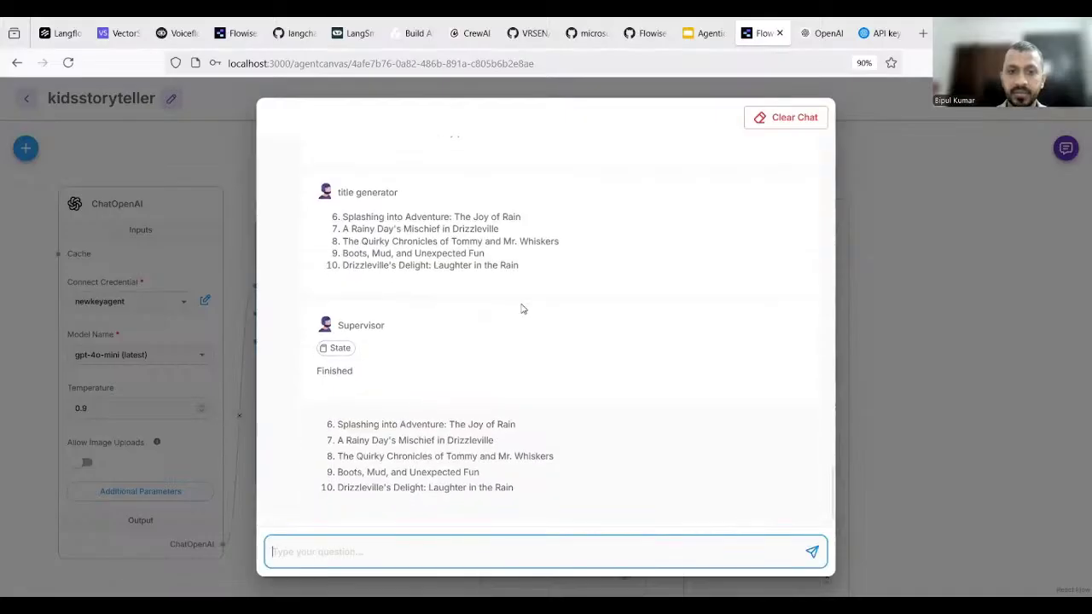
left_click(885, 274)
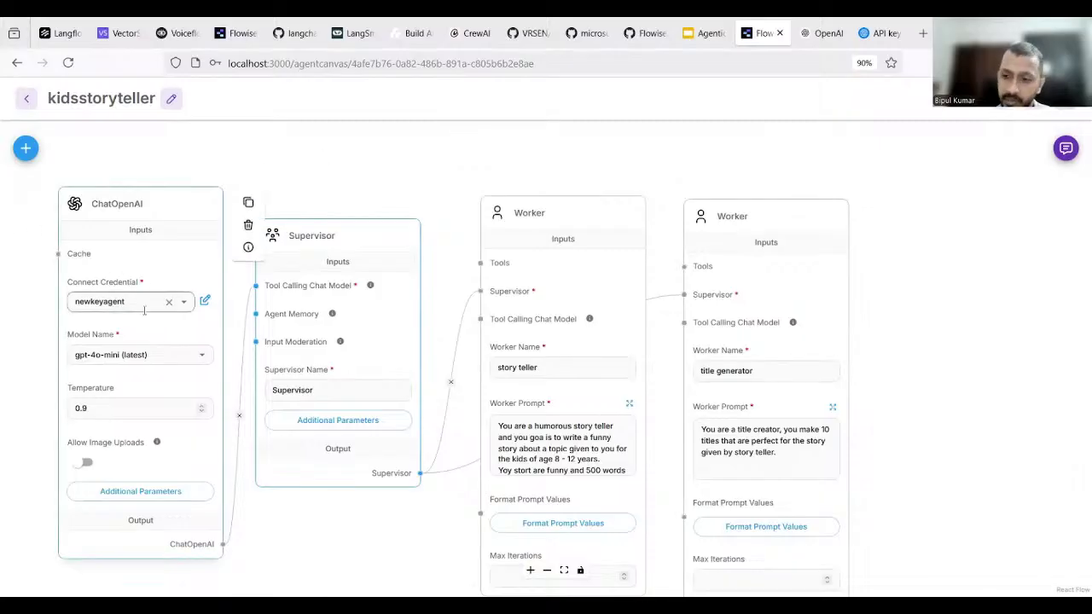
Look through the models offered for the ChatOpenAI node without changing the selection
left_click(203, 357)
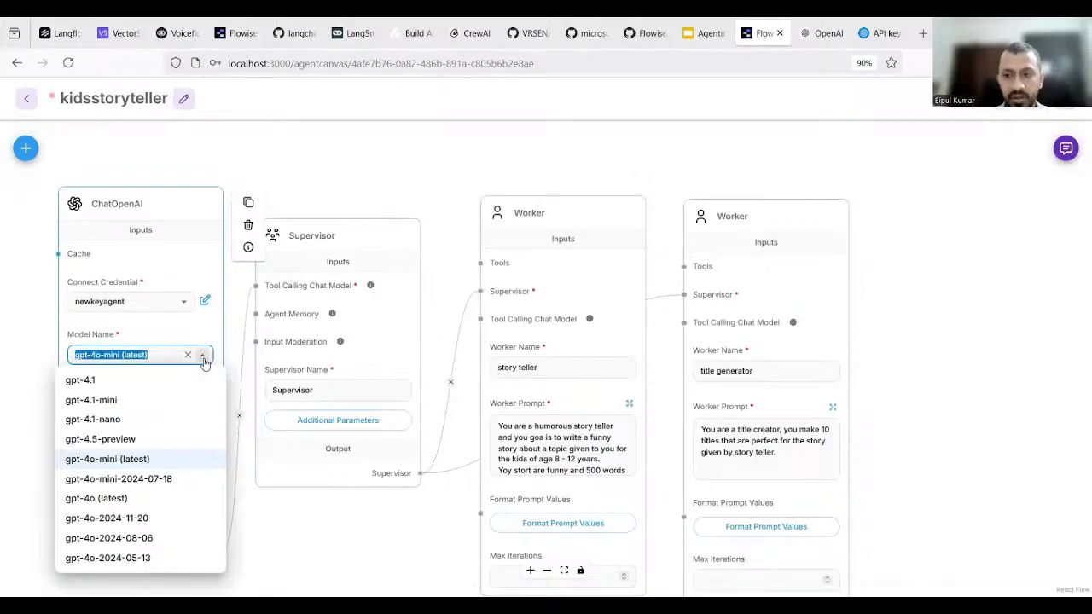
left_click(336, 524)
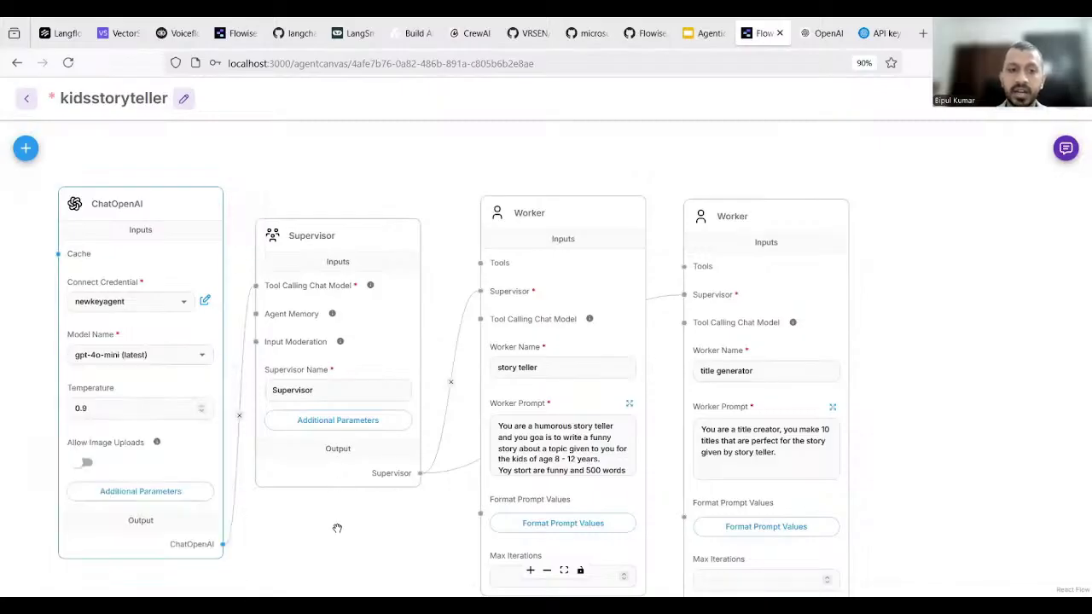
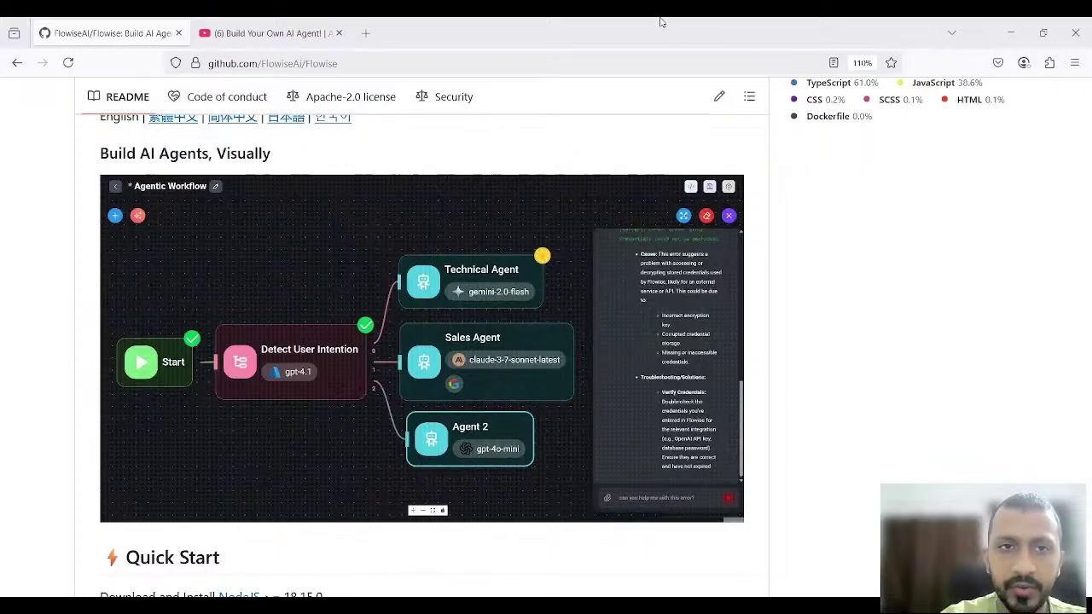
Glance at the Agentic AI crash course video and bring the agent workflow demo in the Flowise GitHub README into view
left_click(256, 32)
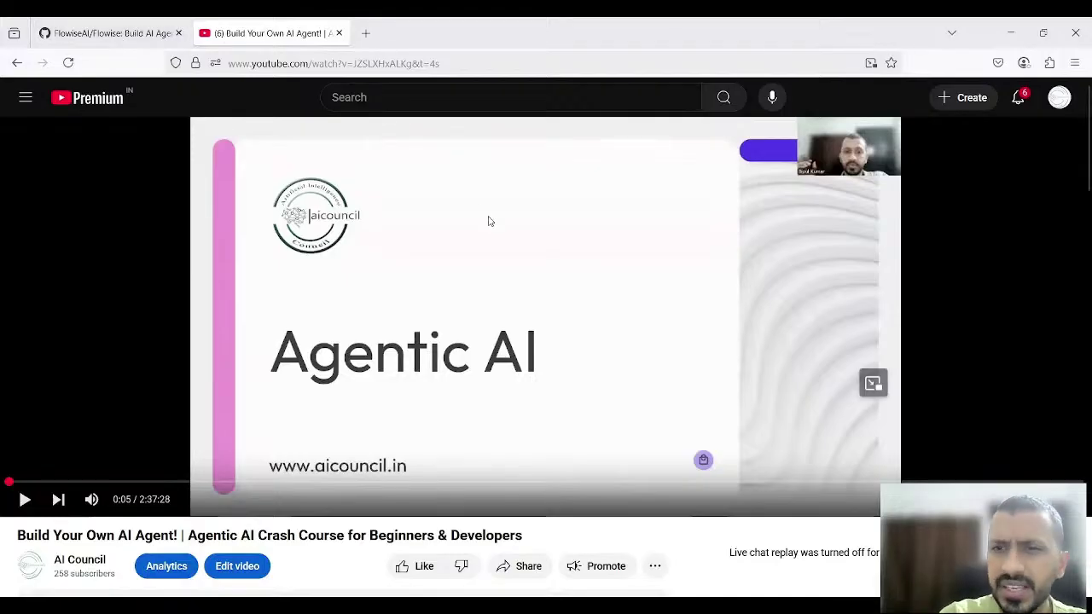
left_click(145, 34)
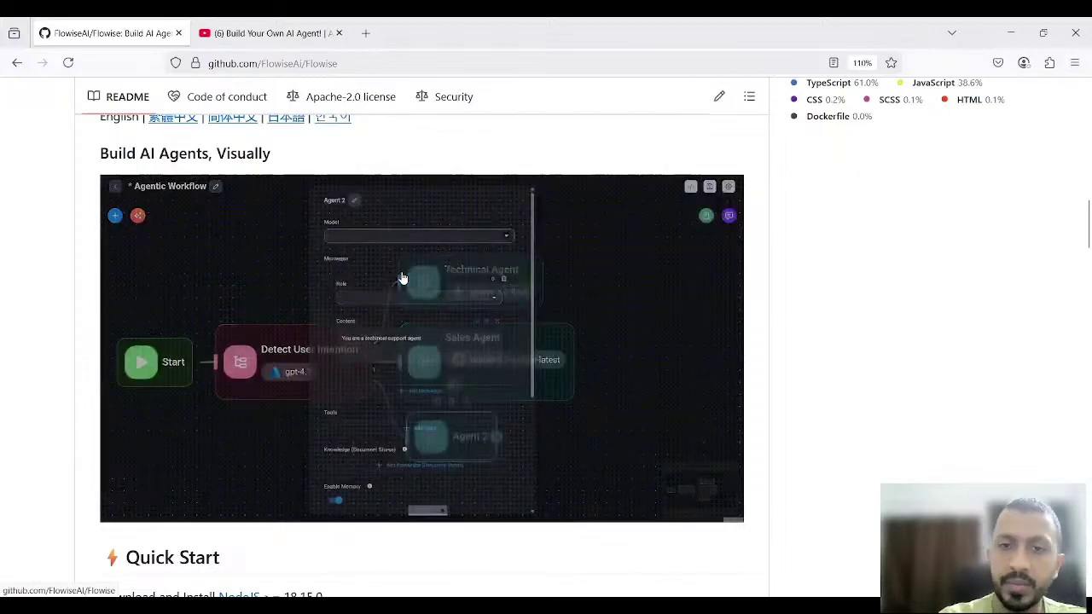
scroll(670, 303, "up", 1)
scroll(670, 304, "up", 2)
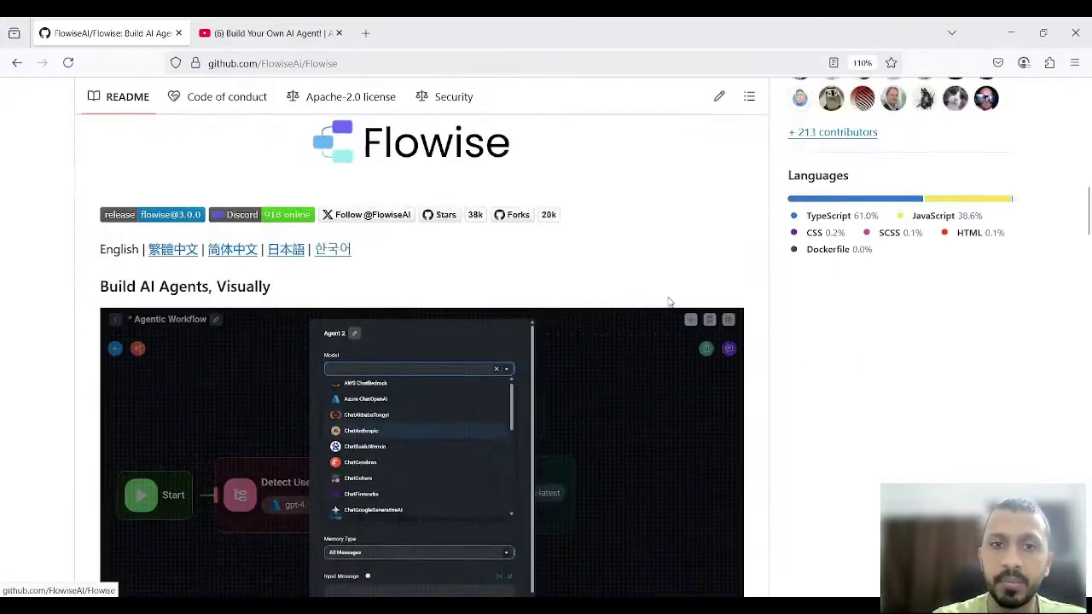
scroll(669, 304, "down", 4)
scroll(670, 304, "up", 2)
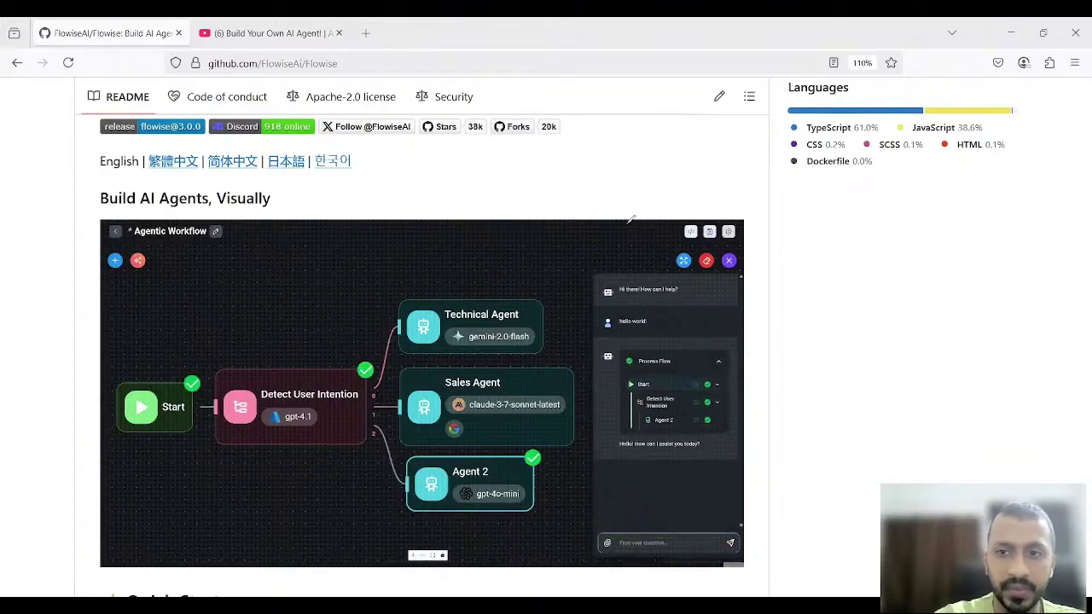
Handwrite the heading "Agent" in blue beside the README demo, with an arrowed first item "Blog post" below it
mouse_move(783, 295)
left_mouse_down()
mouse_move(786, 246)
mouse_move(828, 274)
mouse_move(858, 256)
mouse_move(856, 284)
left_mouse_up()
left_click_drag(847, 268, 864, 266)
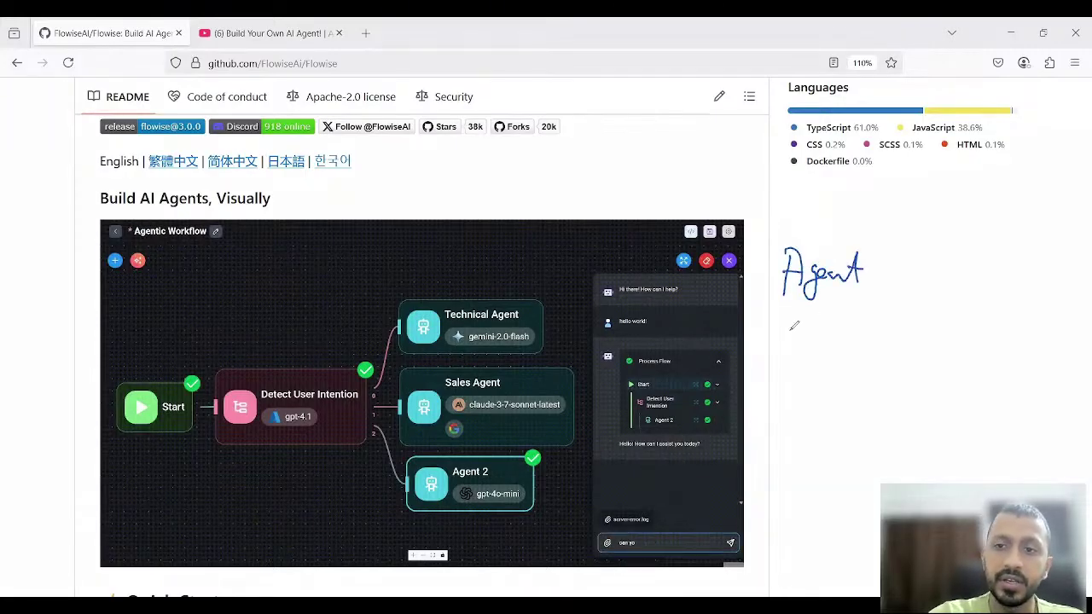
mouse_move(790, 317)
left_mouse_down()
mouse_move(793, 352)
mouse_move(821, 350)
left_mouse_up()
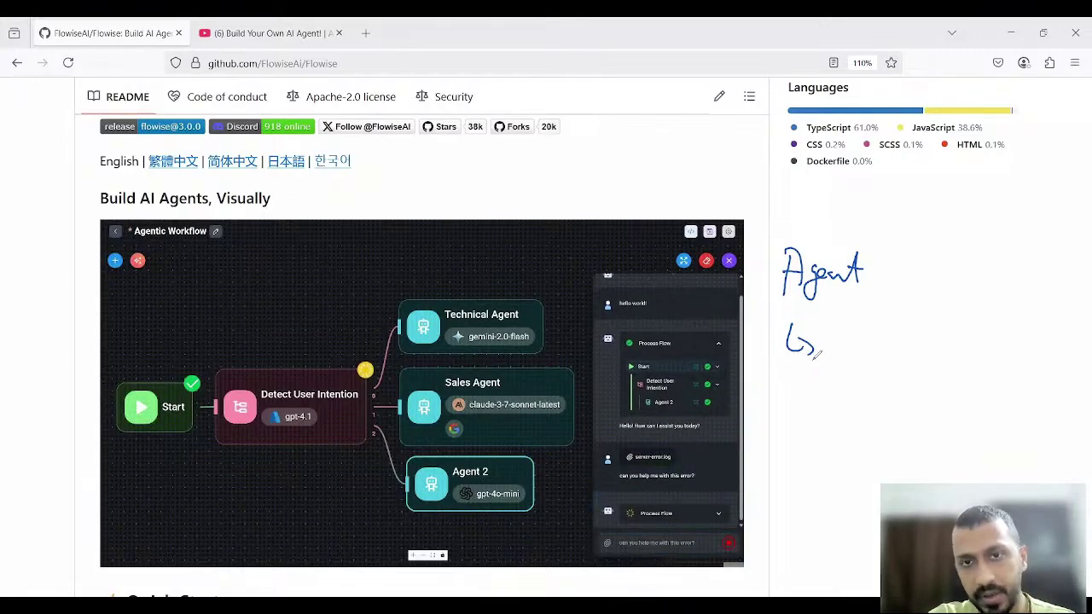
mouse_move(833, 339)
left_mouse_down()
mouse_move(836, 358)
mouse_move(848, 339)
mouse_move(866, 362)
mouse_move(891, 362)
left_mouse_up()
mouse_move(912, 348)
left_mouse_down()
mouse_move(918, 372)
mouse_move(945, 372)
mouse_move(968, 351)
mouse_move(979, 366)
left_mouse_up()
left_click_drag(1000, 333, 1001, 366)
left_click_drag(992, 348, 1010, 347)
Extend the handwritten list with item 2 "video script", item 3 "10 titles" and a numbered fourth item
mouse_move(806, 398)
left_mouse_down()
mouse_move(799, 417)
mouse_move(826, 406)
left_mouse_up()
mouse_move(818, 409)
left_mouse_down()
mouse_move(829, 422)
mouse_move(860, 411)
mouse_move(872, 424)
left_mouse_up()
left_click_drag(891, 413, 894, 424)
left_click_drag(899, 418, 922, 414)
left_click_drag(944, 411, 942, 425)
mouse_move(960, 415)
left_mouse_down()
mouse_move(959, 427)
mouse_move(982, 415)
left_mouse_up()
mouse_move(990, 416)
left_mouse_down()
mouse_move(1004, 440)
mouse_move(1021, 428)
left_mouse_up()
left_click_drag(1012, 419, 1033, 418)
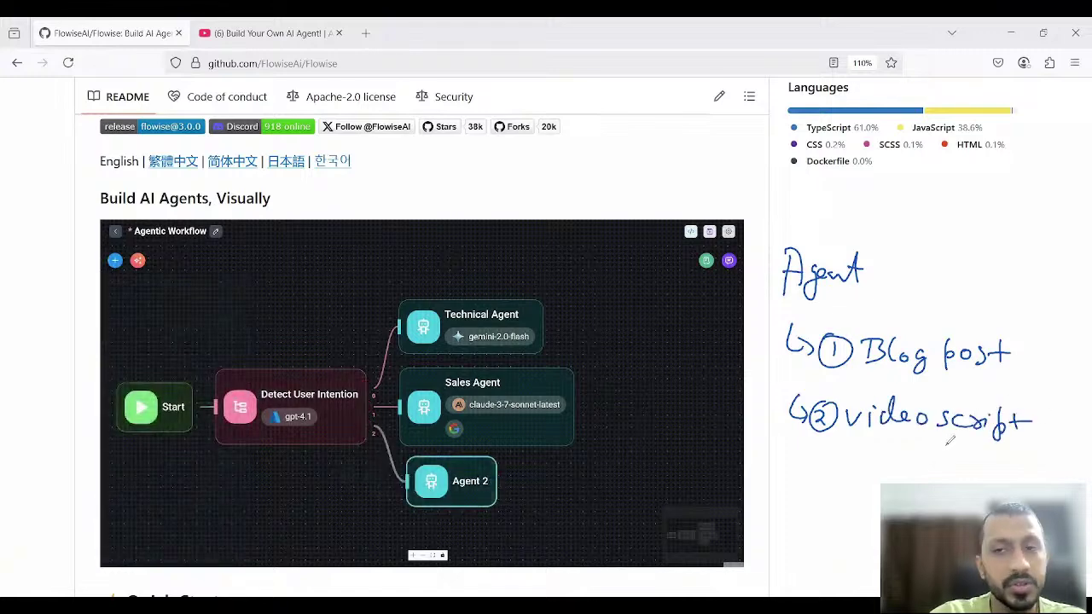
mouse_move(798, 454)
left_mouse_down()
mouse_move(795, 475)
mouse_move(816, 471)
mouse_move(819, 484)
mouse_move(827, 463)
mouse_move(850, 488)
mouse_move(872, 472)
mouse_move(896, 484)
mouse_move(974, 479)
left_mouse_up()
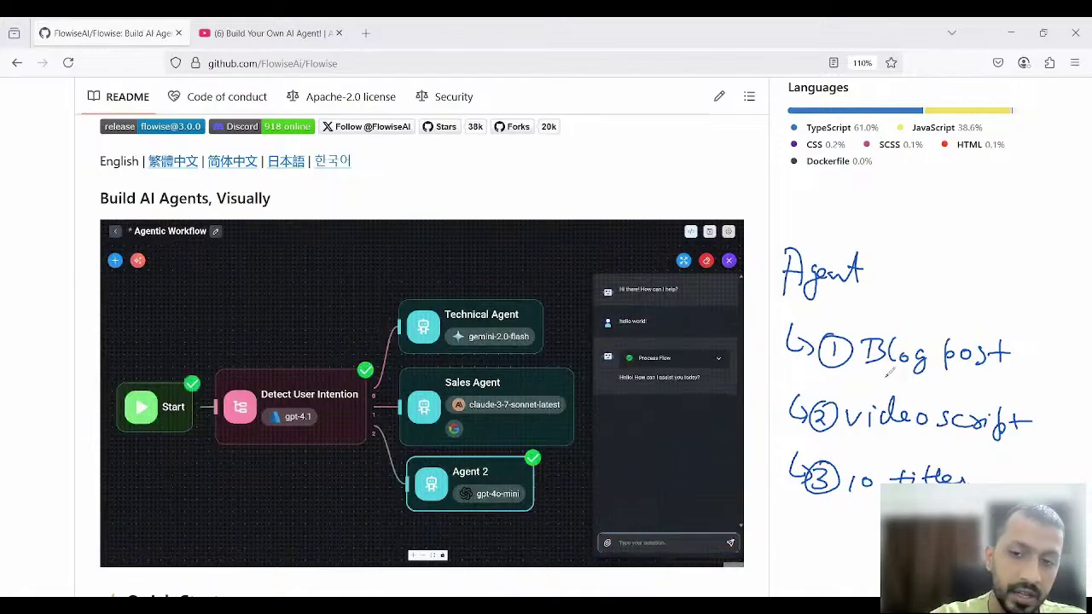
mouse_move(788, 527)
left_mouse_down()
mouse_move(797, 499)
mouse_move(836, 546)
mouse_move(850, 523)
mouse_move(853, 554)
left_mouse_up()
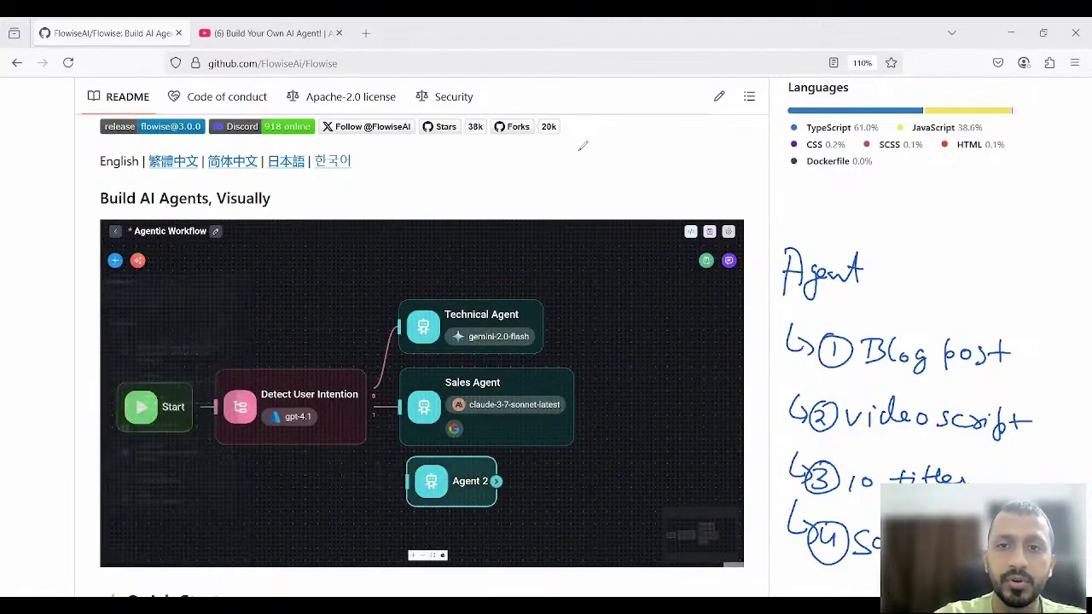
Sketch a blue hierarchy above the README demo with a box labelled "CEO" connected to four smaller boxes
mouse_move(600, 119)
left_mouse_down()
mouse_move(587, 153)
mouse_move(657, 147)
mouse_move(589, 155)
mouse_move(628, 127)
mouse_move(627, 147)
mouse_move(640, 132)
mouse_move(576, 186)
left_mouse_up()
mouse_move(570, 179)
left_mouse_down()
mouse_move(583, 182)
mouse_move(552, 212)
mouse_move(560, 207)
left_mouse_up()
mouse_move(610, 169)
left_mouse_down()
mouse_move(636, 183)
mouse_move(640, 204)
mouse_move(657, 203)
mouse_move(693, 163)
mouse_move(688, 198)
mouse_move(712, 173)
mouse_move(744, 172)
mouse_move(741, 189)
left_mouse_up()
mouse_move(736, 174)
left_mouse_down()
mouse_move(769, 196)
mouse_move(734, 201)
left_mouse_up()
left_click_drag(744, 197, 763, 195)
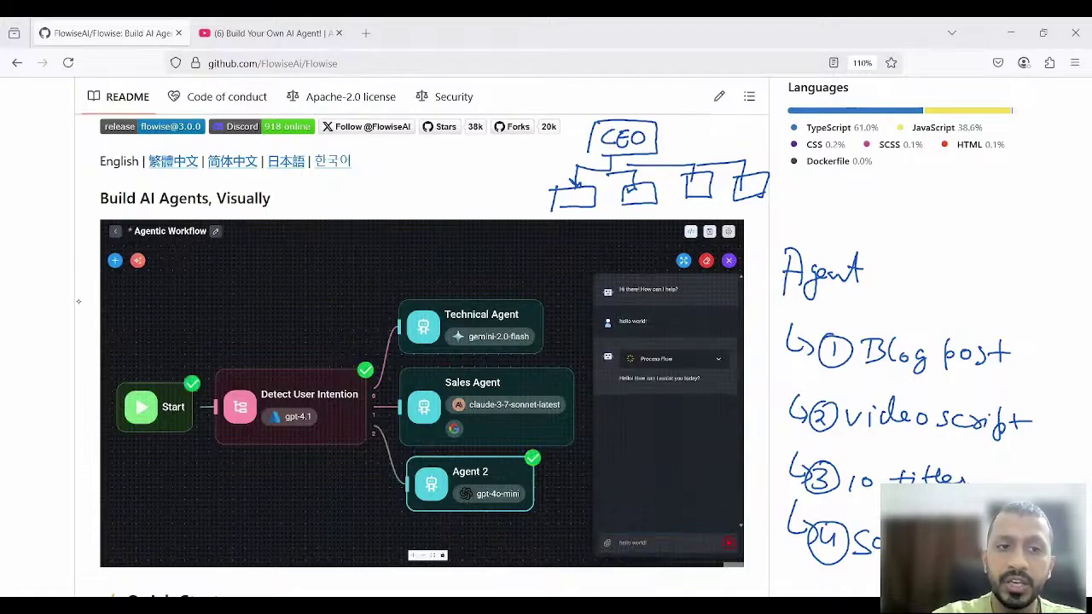
Add red arrows into the four boxes under "CEO", circle the four handwritten list items in red, and clear all annotations
mouse_move(538, 169)
left_mouse_down()
mouse_move(546, 195)
mouse_move(560, 195)
left_mouse_up()
mouse_move(549, 187)
left_mouse_down()
mouse_move(563, 196)
mouse_move(553, 205)
left_mouse_up()
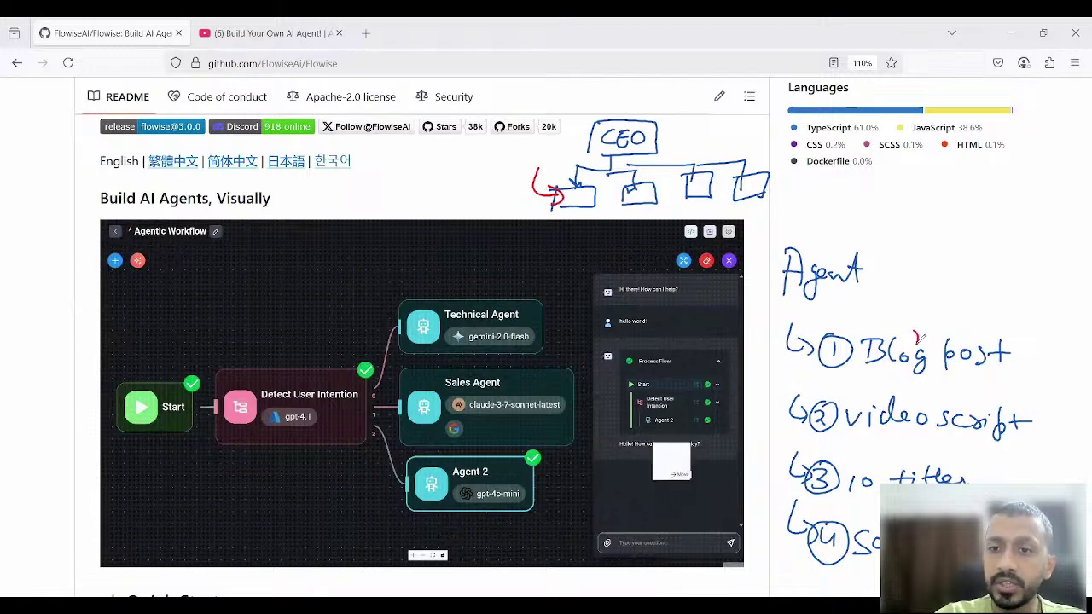
left_click_drag(917, 316, 890, 317)
left_click_drag(611, 168, 638, 189)
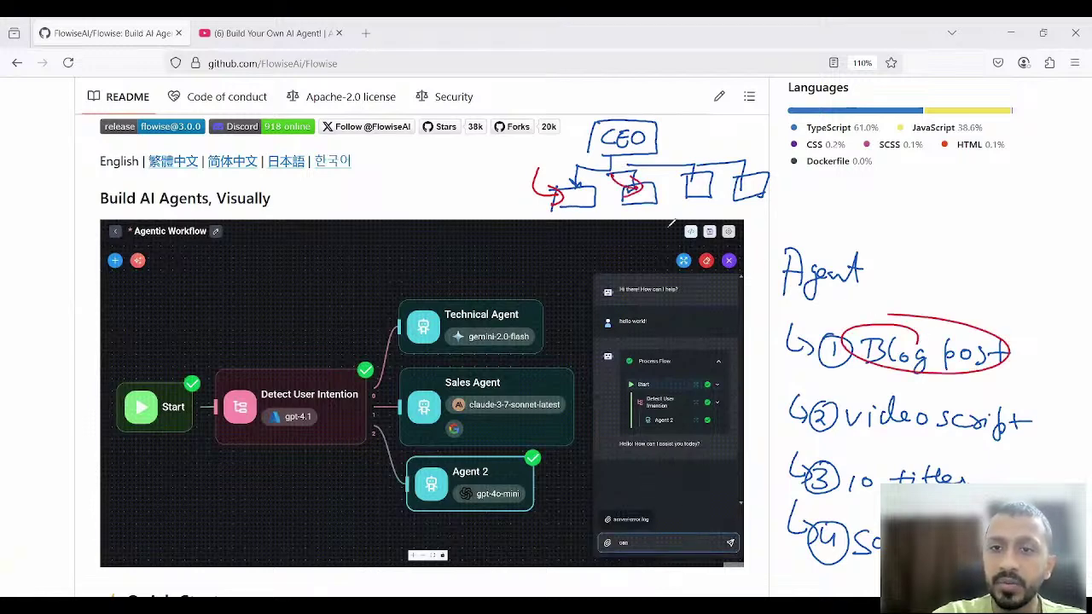
left_click_drag(892, 398, 1005, 442)
left_click_drag(860, 386, 978, 399)
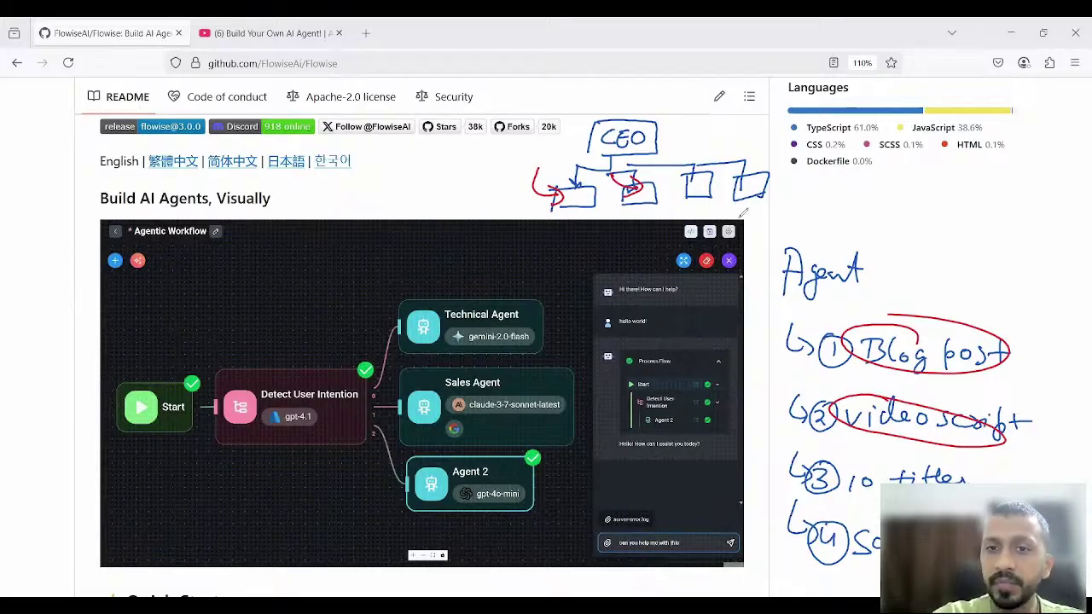
mouse_move(670, 169)
left_mouse_down()
mouse_move(685, 171)
mouse_move(681, 190)
left_mouse_up()
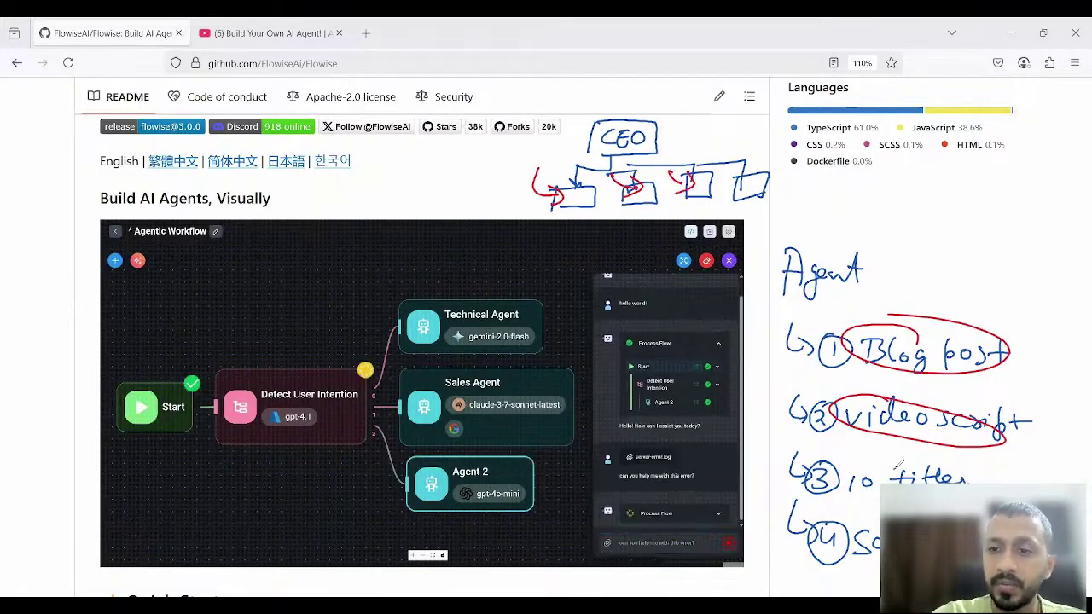
left_click_drag(891, 460, 973, 470)
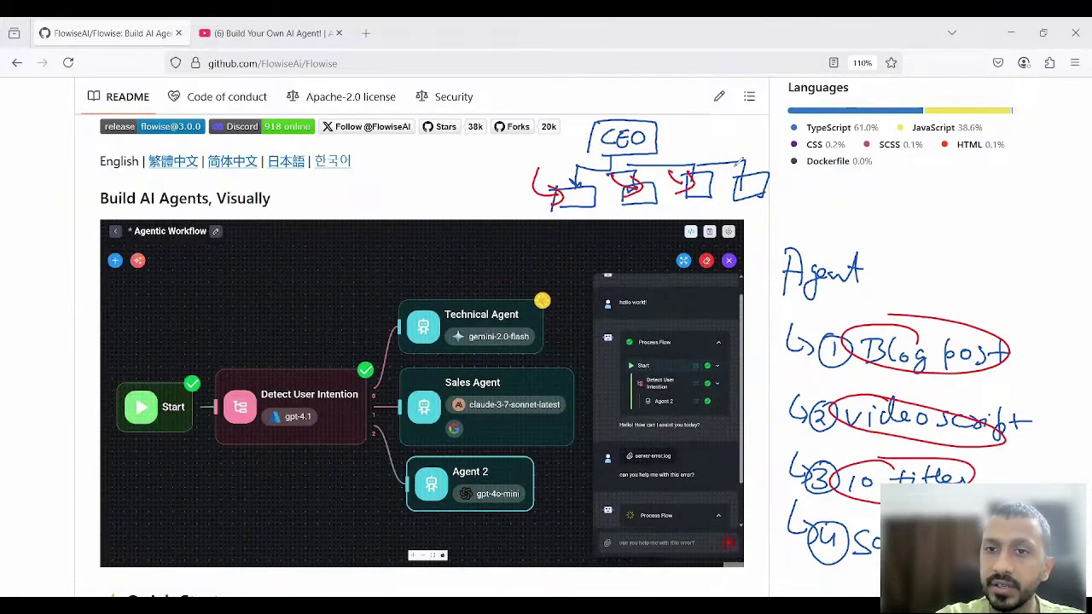
left_click_drag(715, 171, 744, 178)
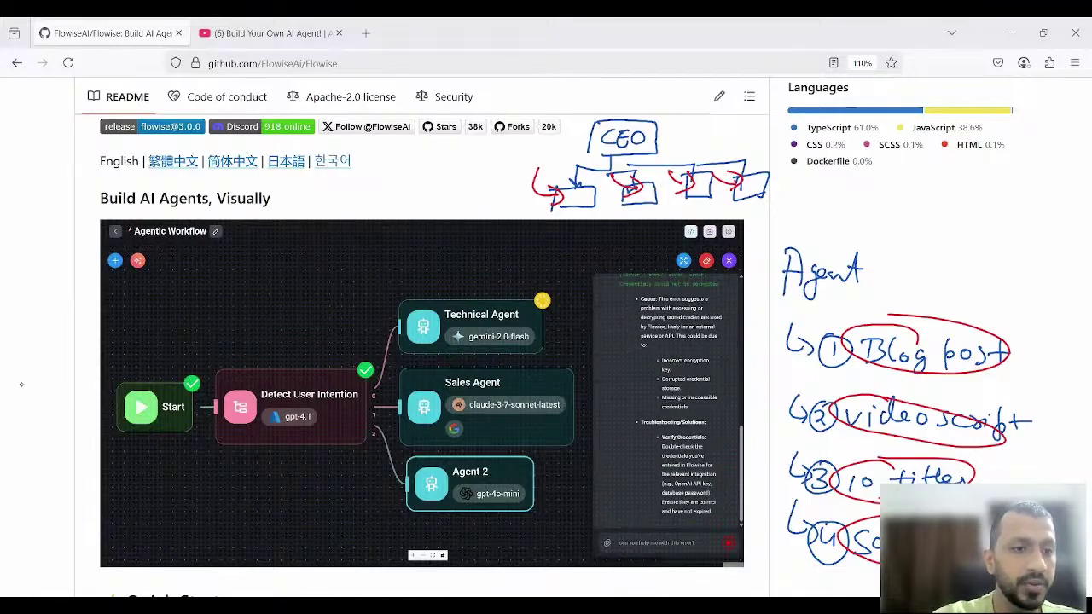
key("Escape")
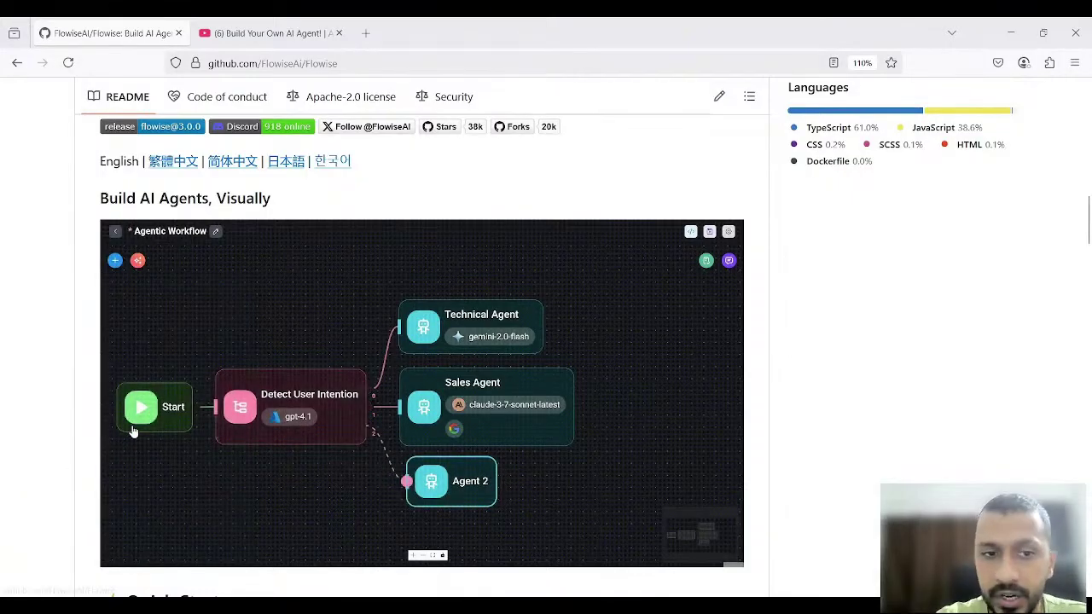
Bring the Quick Start section with the Flowise start command into view in the README
left_click(282, 63)
left_click(60, 145)
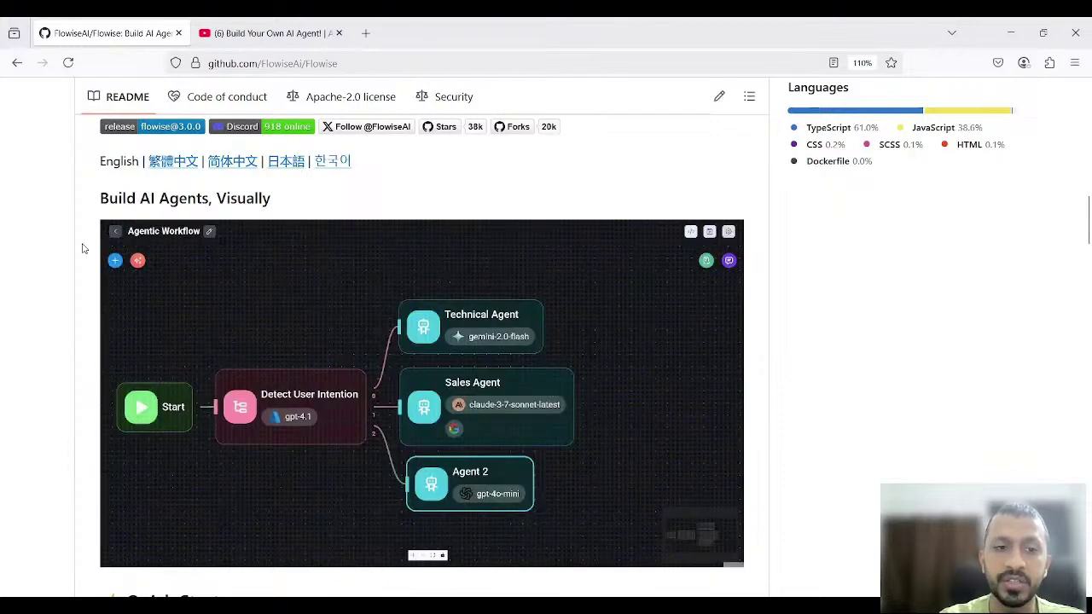
scroll(82, 248, "down", 5)
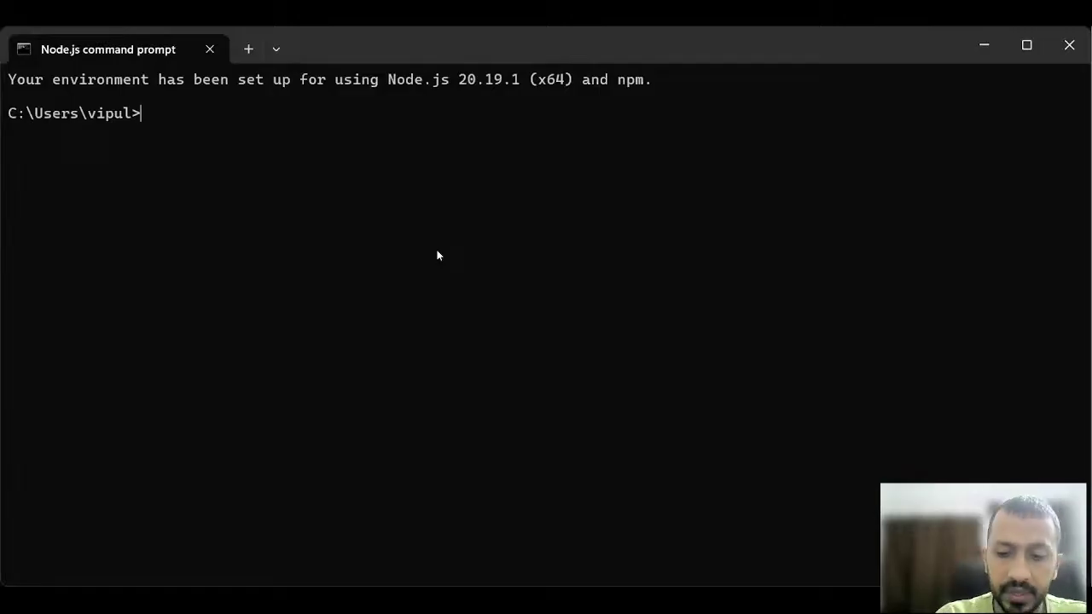
Enlarge the text in the Node.js command prompt and start the Flowise server with "npx flowise start"
scroll(437, 255, "up", 8)
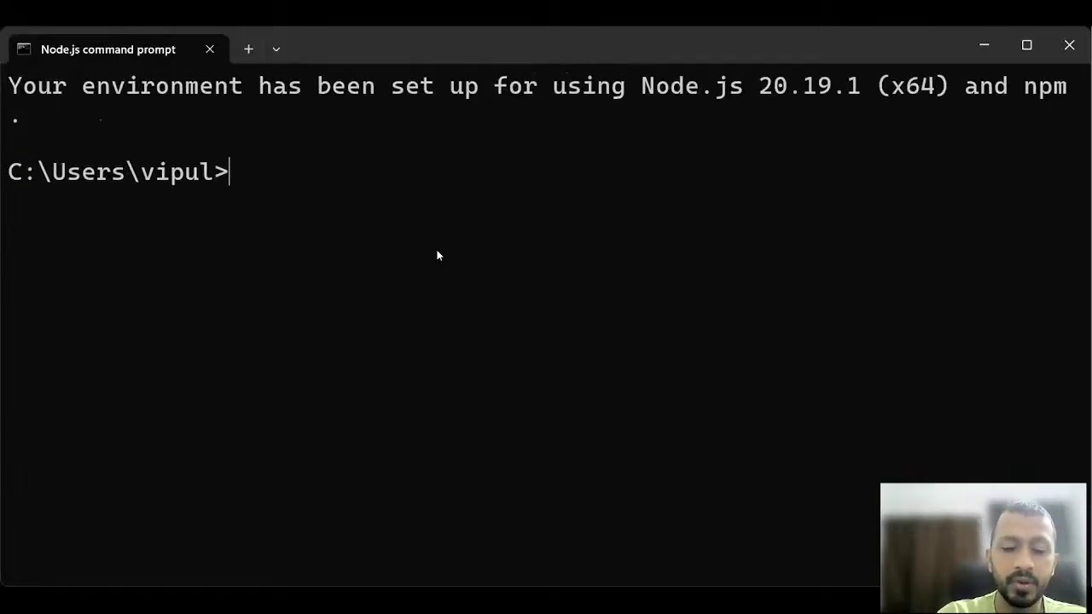
type("npx ")
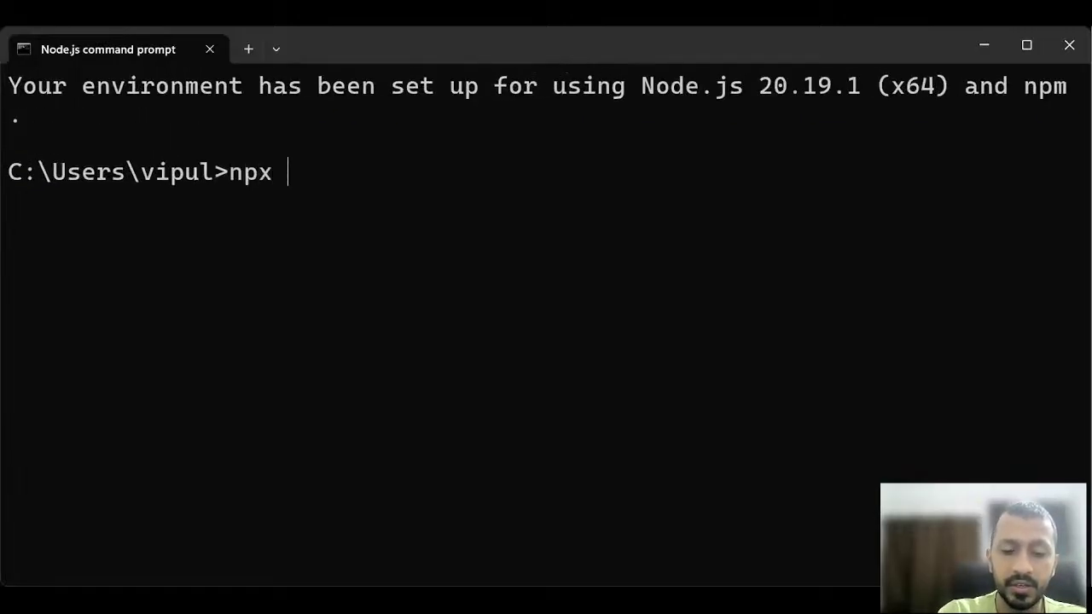
type("flowise ")
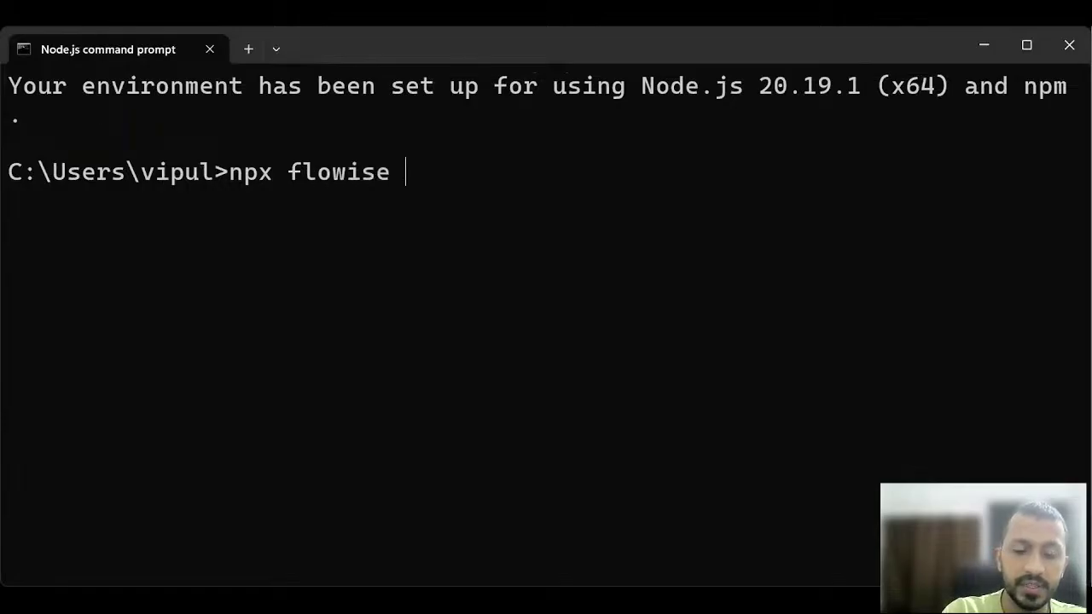
type("start")
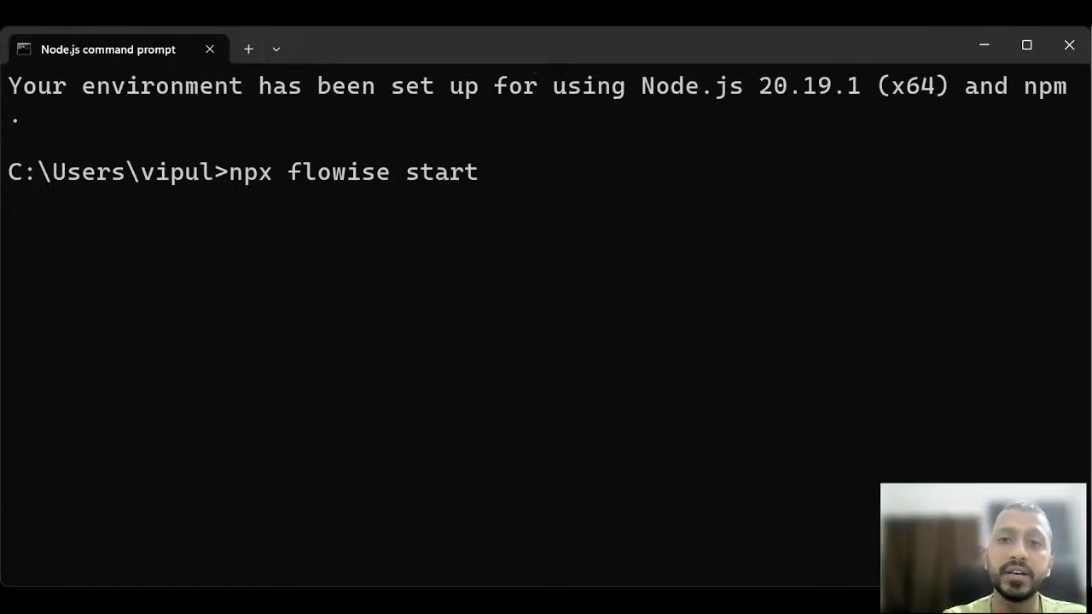
key("Return")
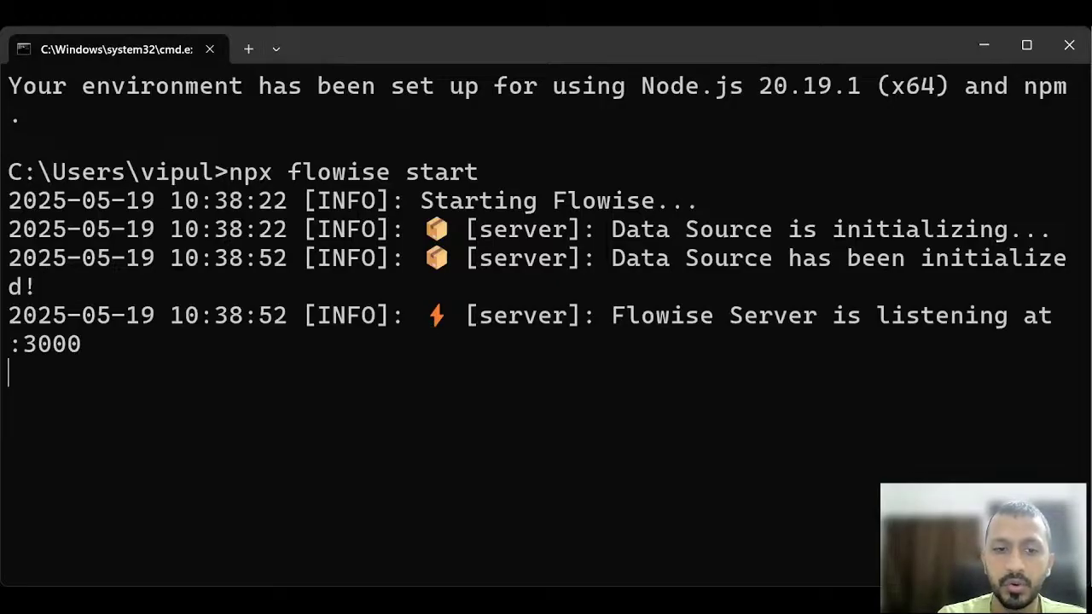
key("alt+Tab")
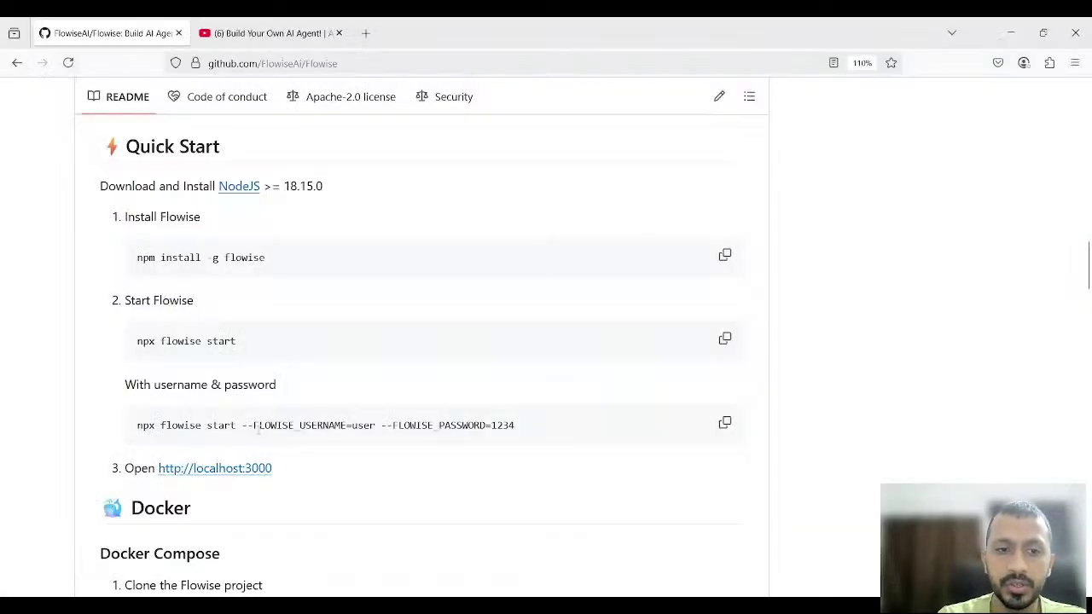
left_click(233, 476)
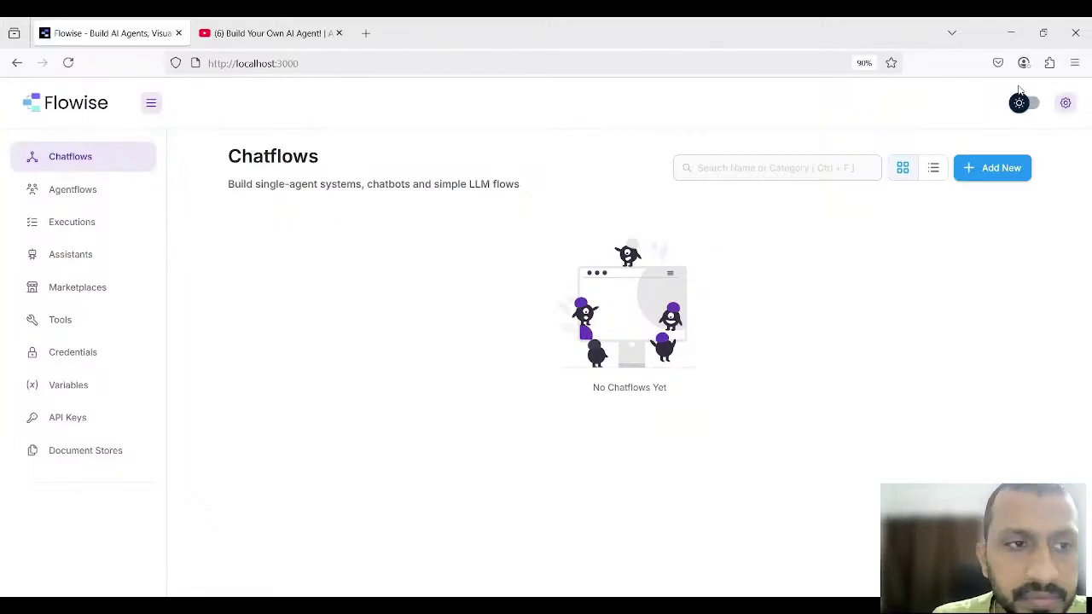
left_click(90, 193)
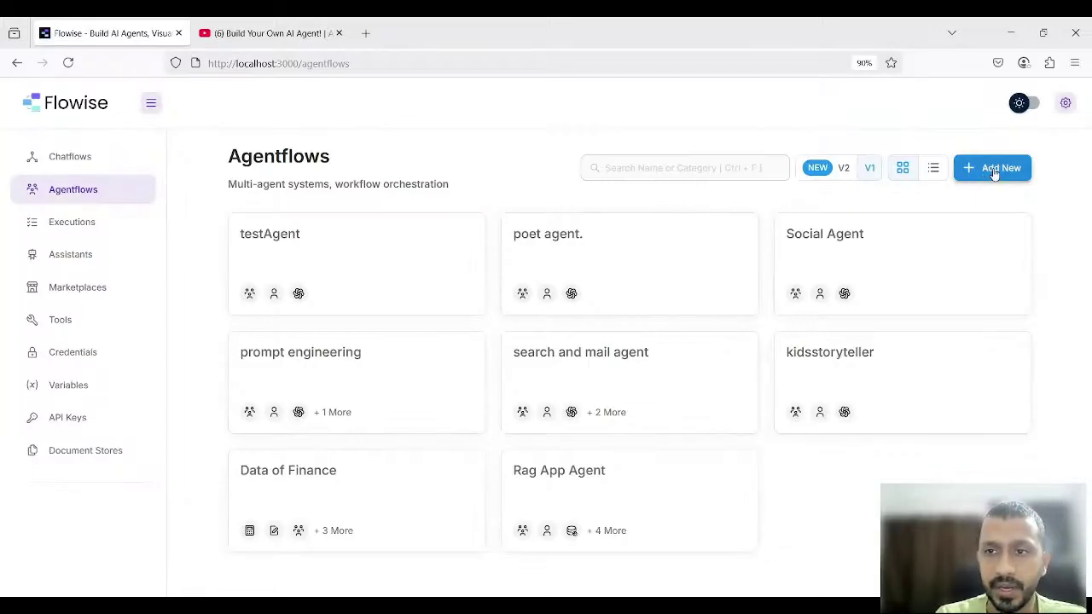
left_click(994, 174)
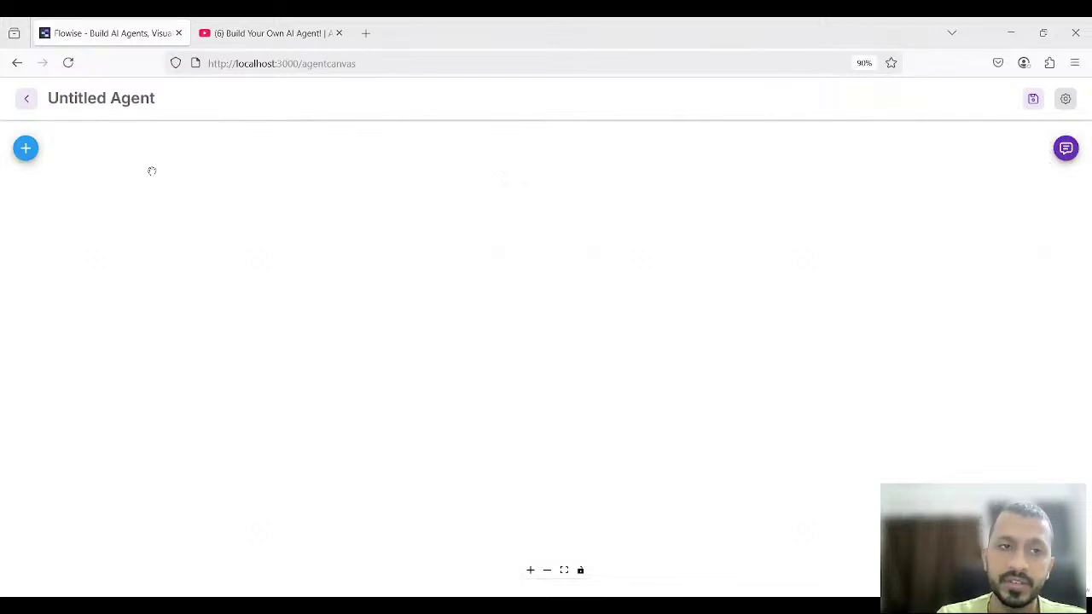
Find the Supervisor node by searching "sup" and place it on the empty agent canvas
left_click(27, 155)
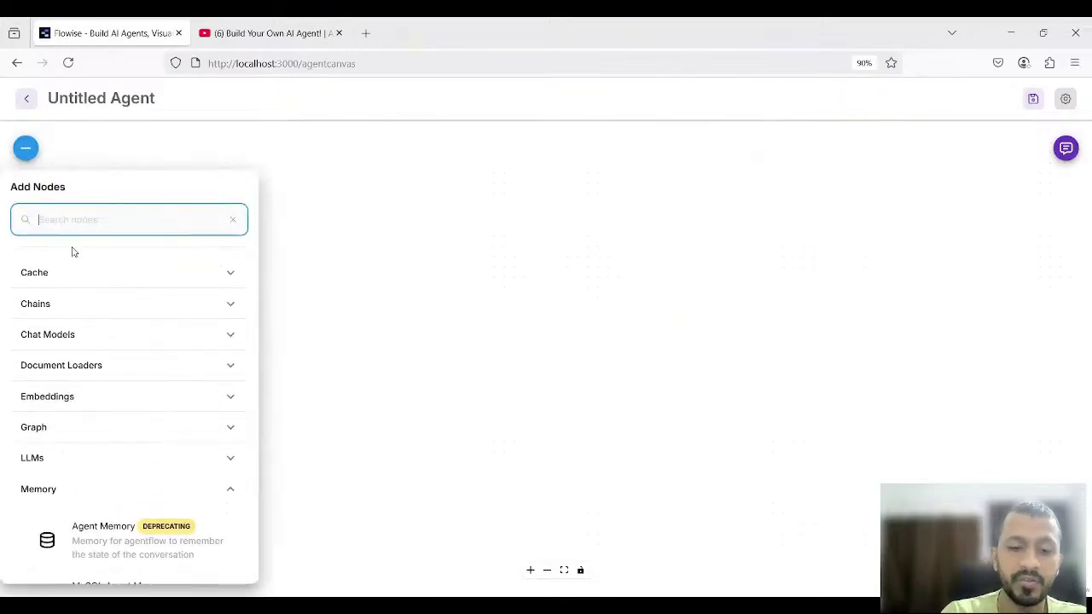
type("sup")
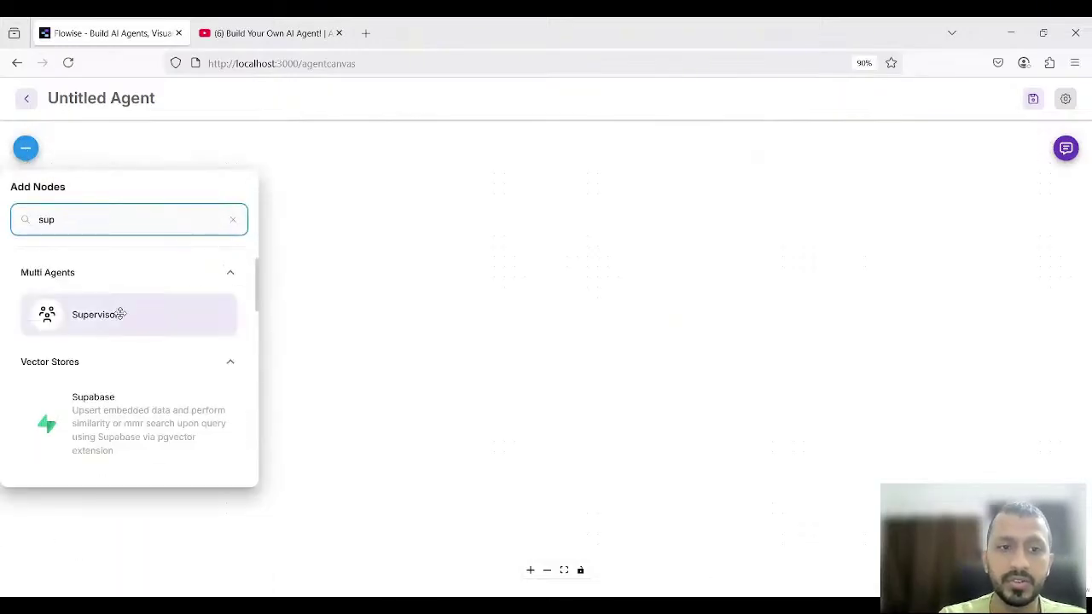
left_click_drag(120, 314, 367, 279)
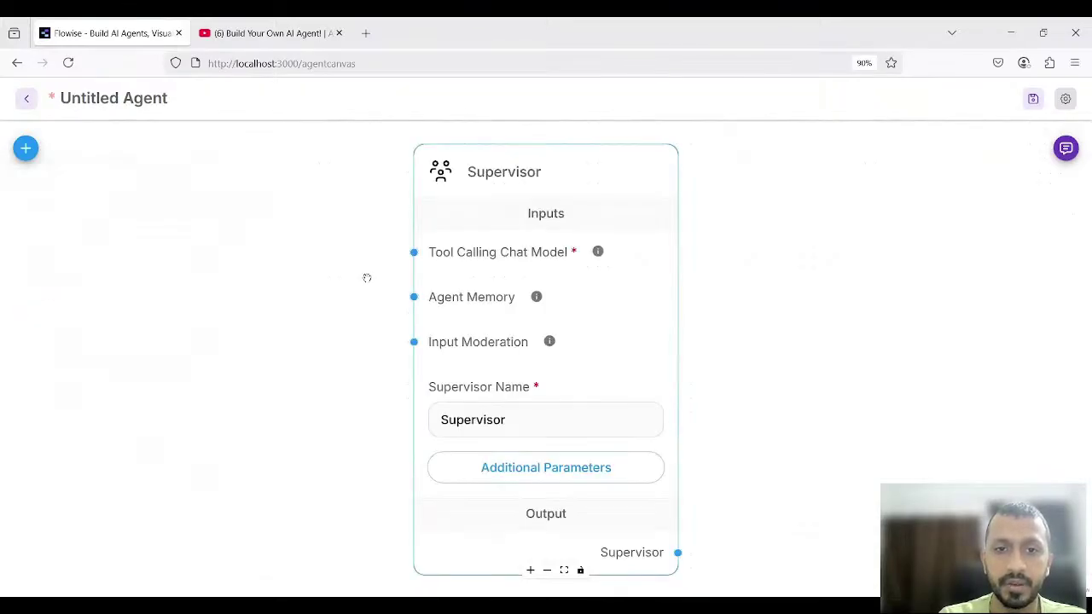
left_click_drag(500, 210, 382, 239)
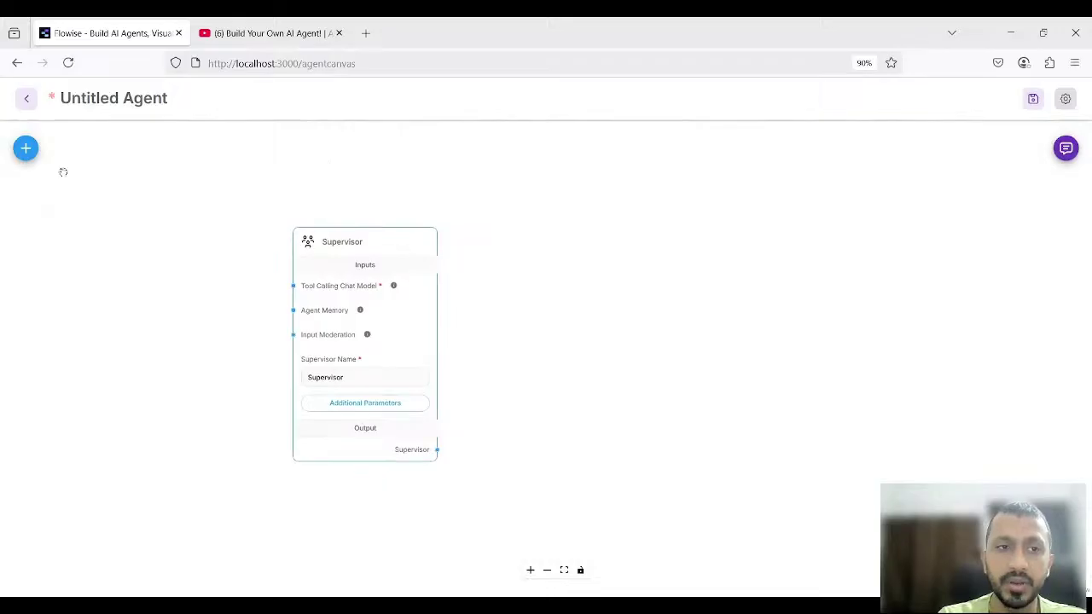
Find the Worker node by searching "wor" and place it beside the Supervisor node
left_click(26, 150)
left_click_drag(65, 220, 31, 219)
type("wor")
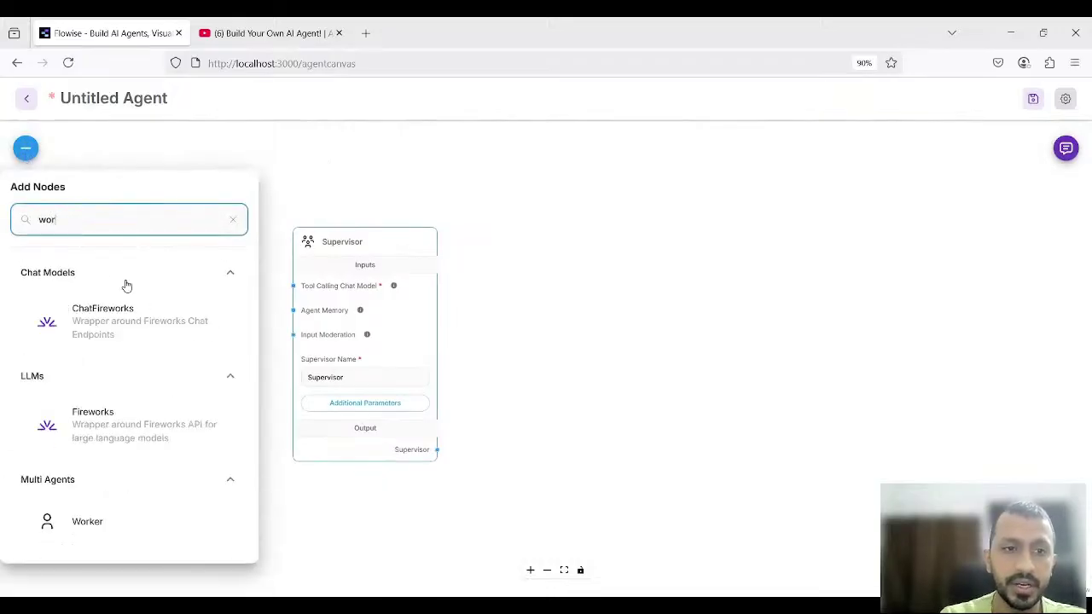
left_click_drag(93, 519, 528, 213)
scroll(541, 299, "up", 1)
scroll(529, 212, "down", 2)
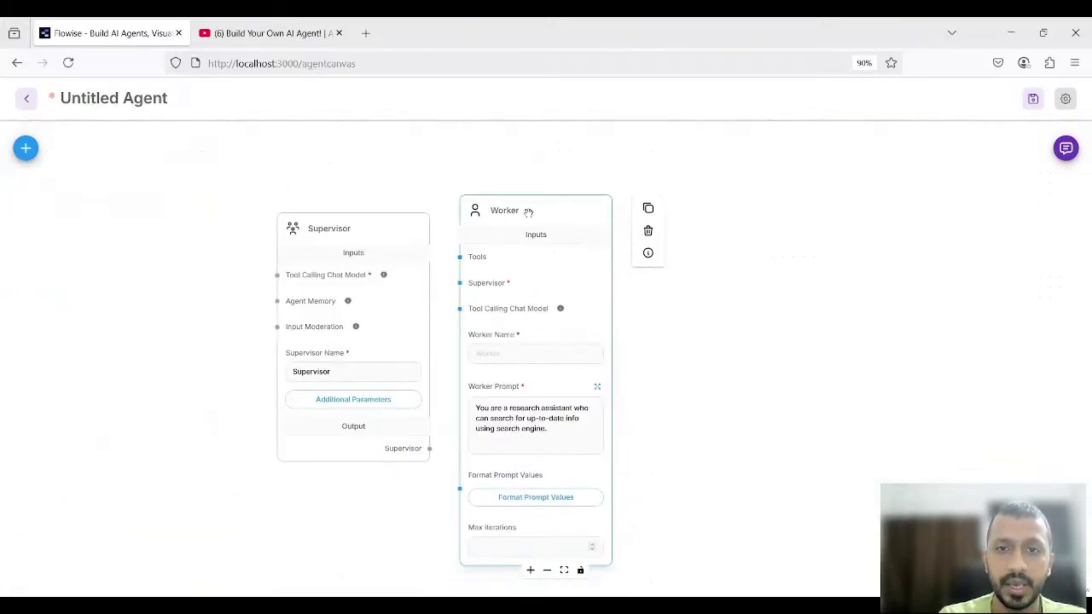
Duplicate the Worker node three times to make a row of four workers
left_click(626, 214)
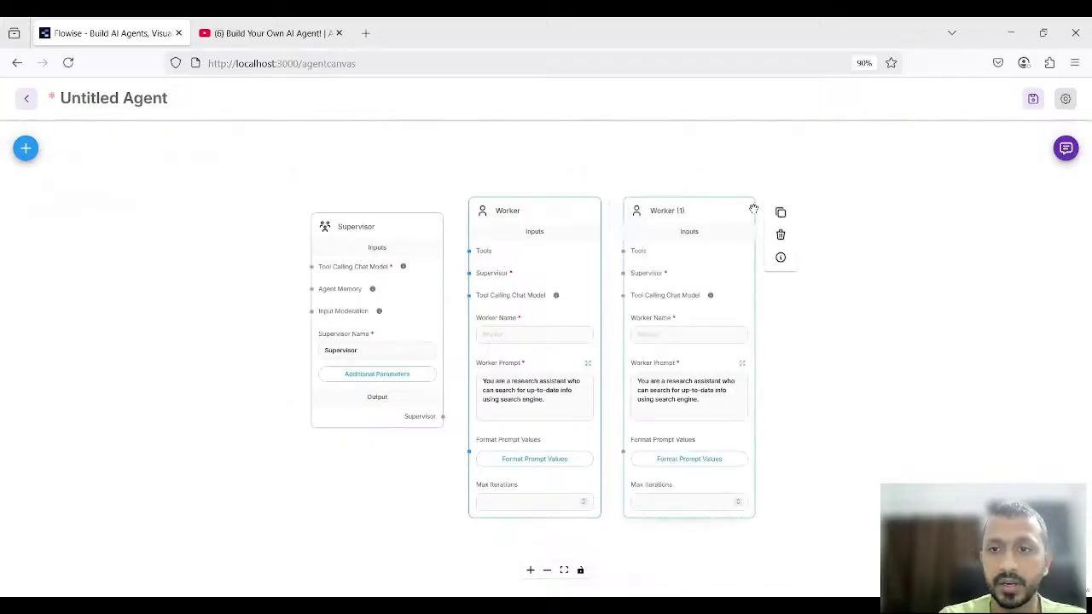
left_click(780, 212)
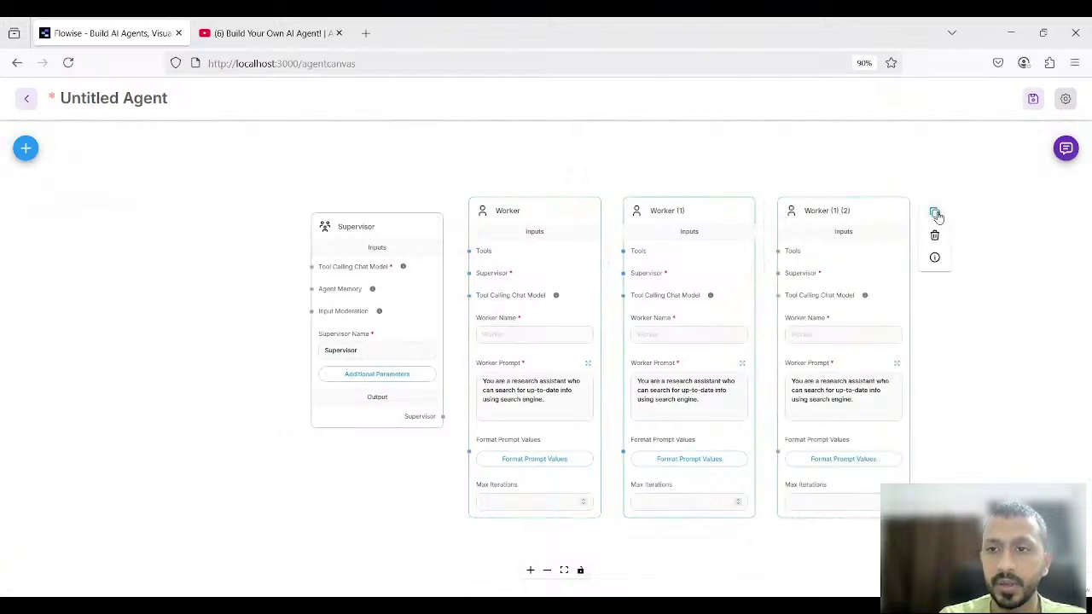
left_click(935, 213)
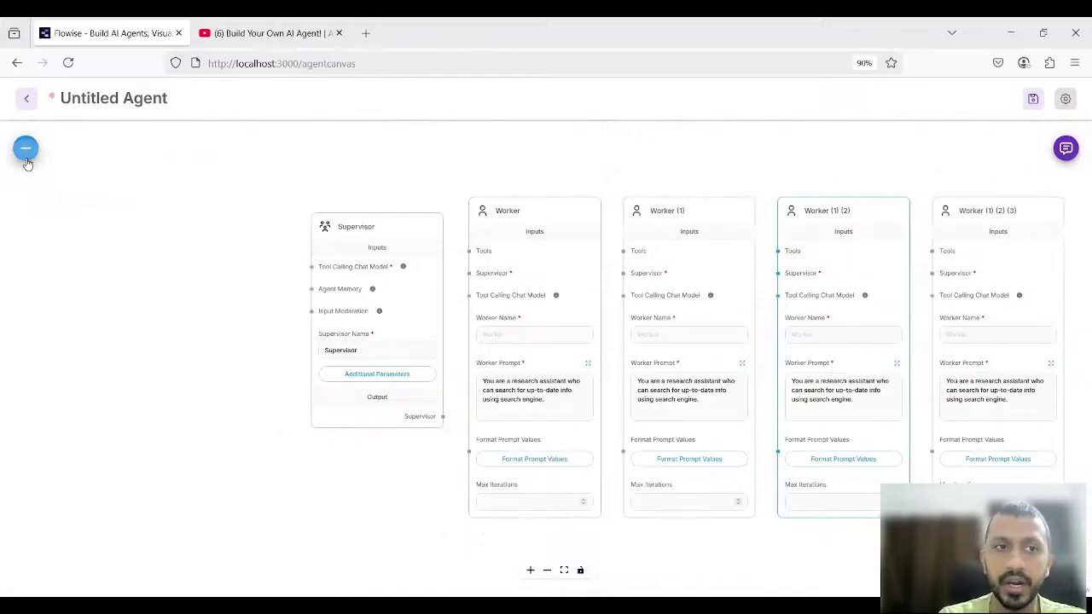
Find the ChatOpenAI chat model by searching "open" and place it on the canvas before the Supervisor node
left_click(25, 150)
double_click(79, 218)
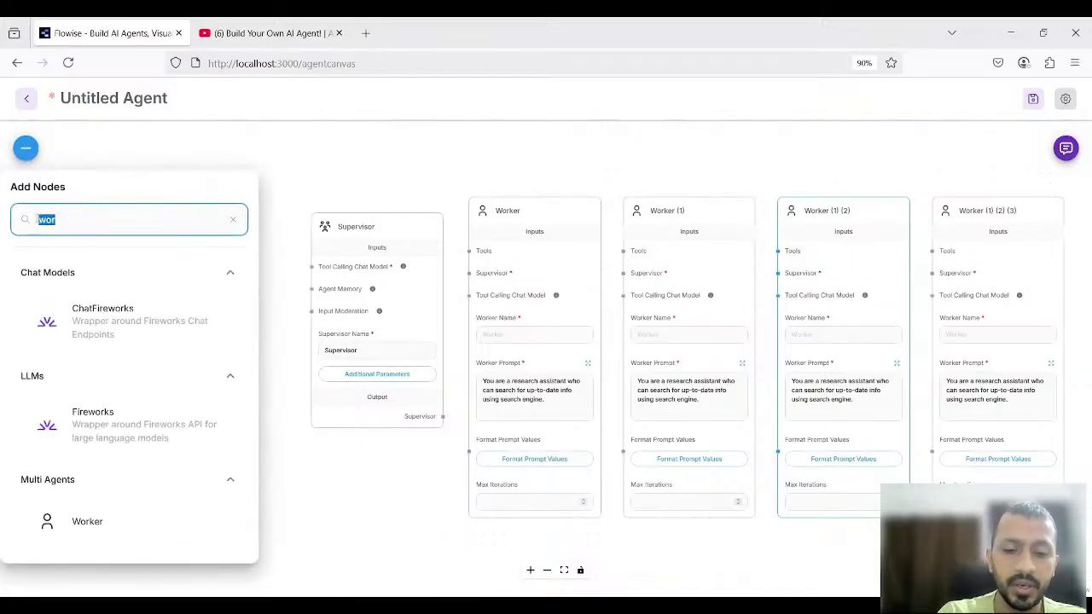
type("open")
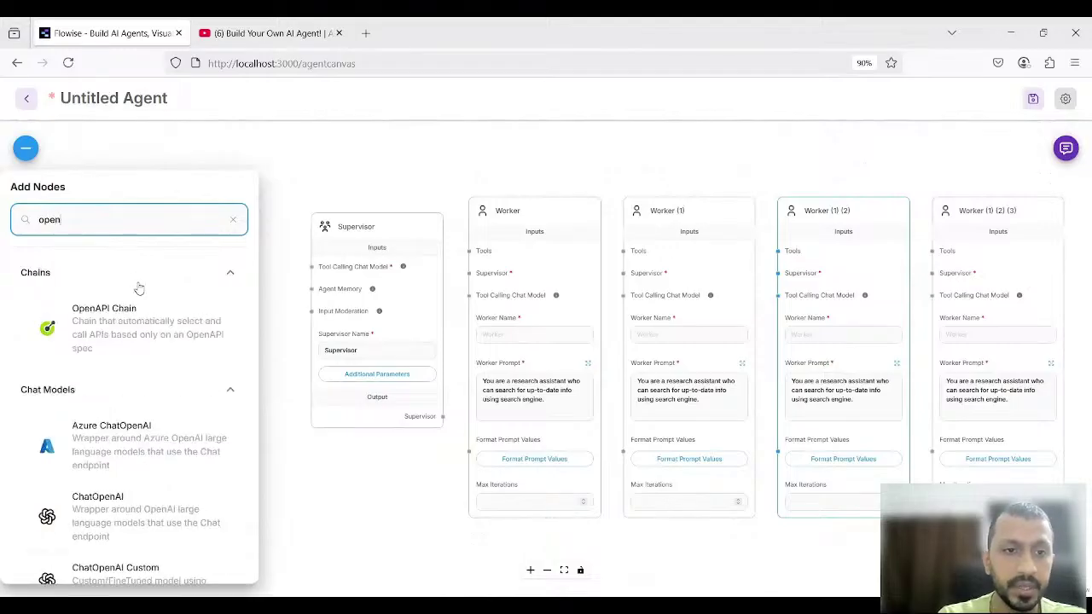
left_click_drag(111, 519, 189, 217)
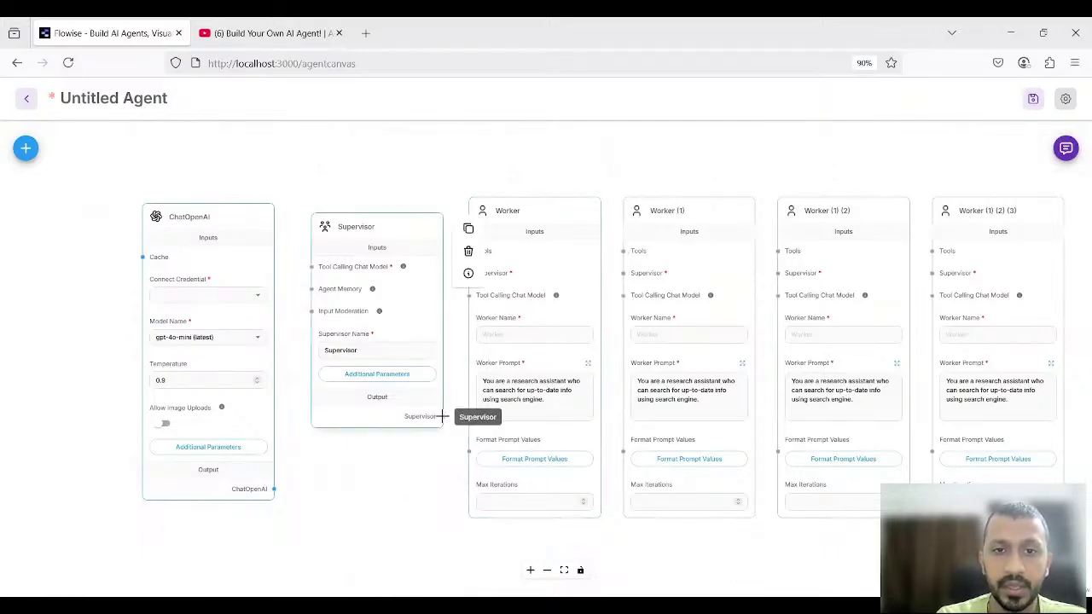
Connect the Supervisor output to the Supervisor input of all four workers, and ChatOpenAI to the Supervisor's Tool Calling Chat Model input
left_click_drag(443, 416, 471, 273)
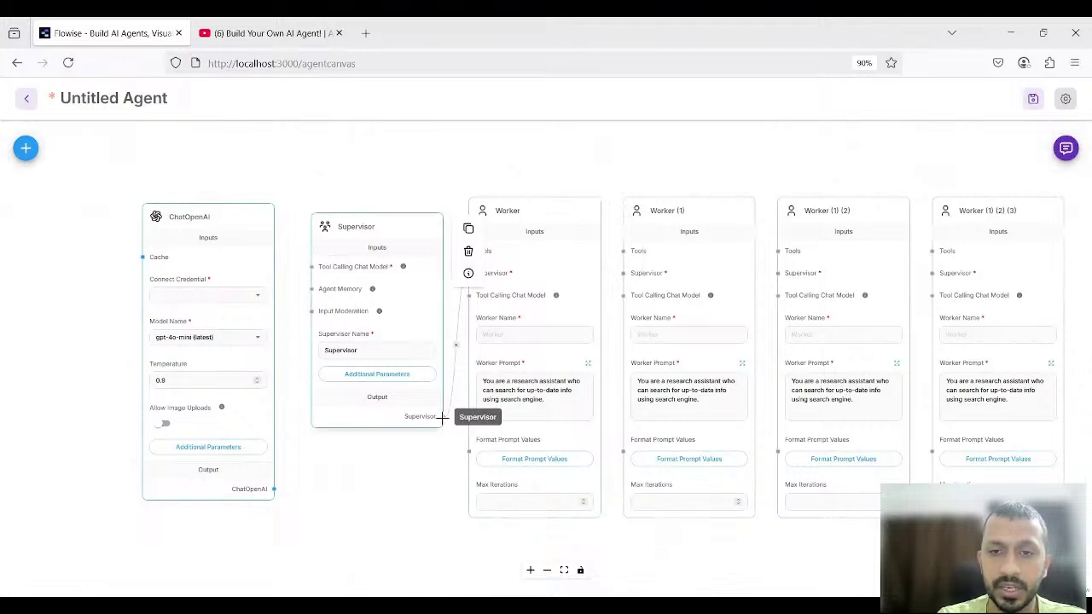
left_click_drag(443, 416, 627, 273)
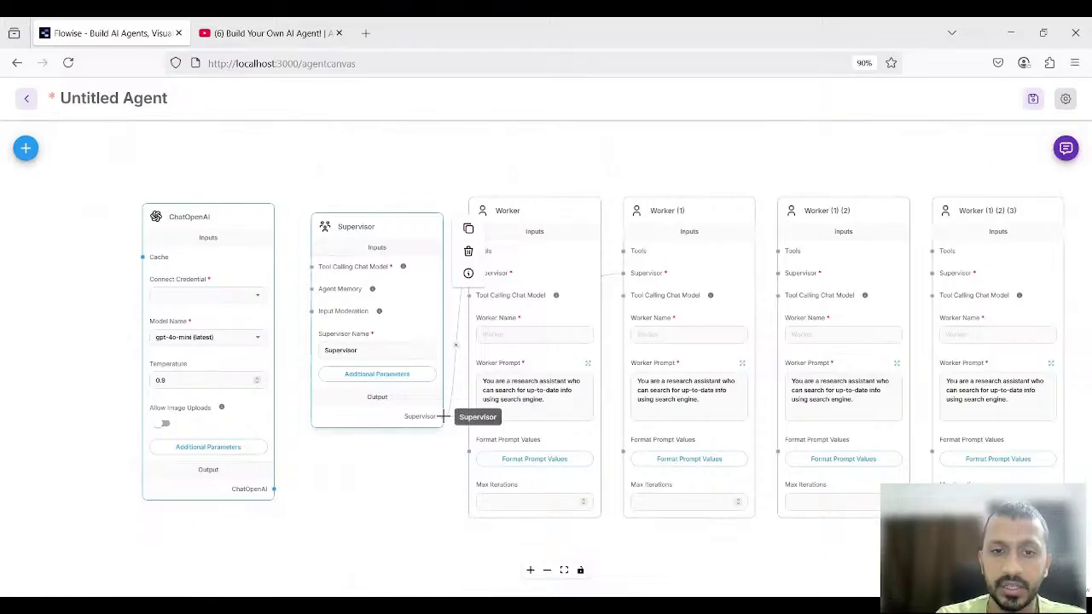
left_click_drag(443, 416, 778, 273)
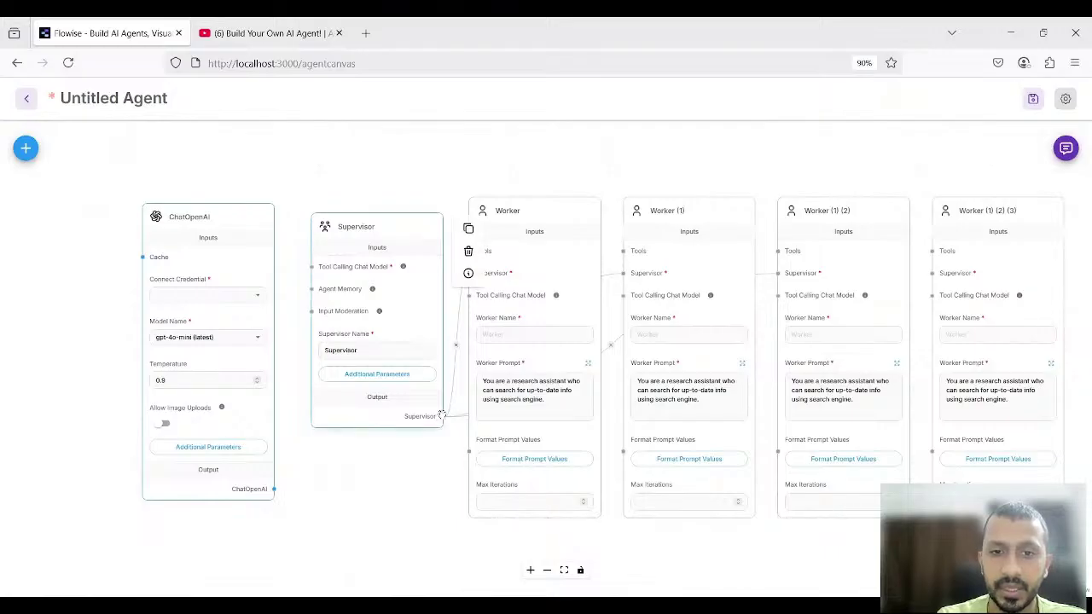
left_click_drag(443, 416, 934, 273)
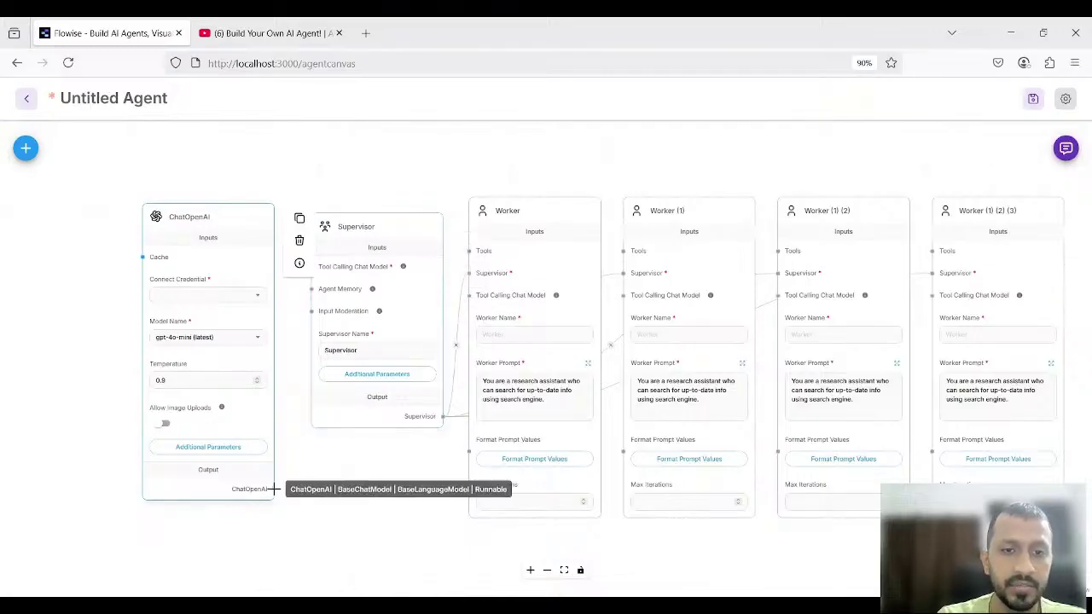
left_click_drag(273, 489, 312, 268)
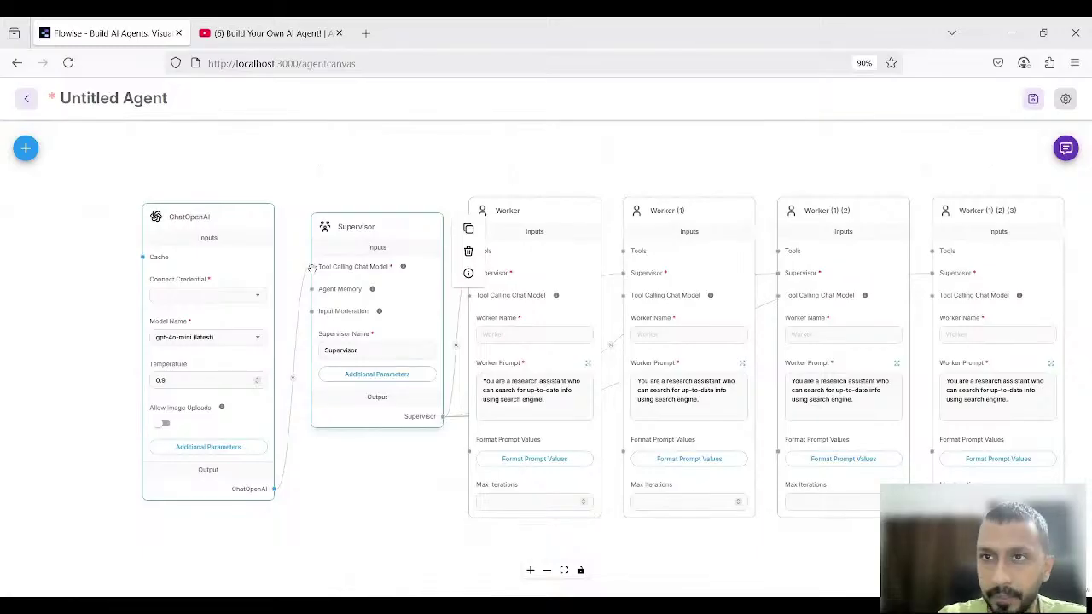
Open the OpenAI API Platform from openai.com and view the API keys page of its dashboard
left_click(259, 299)
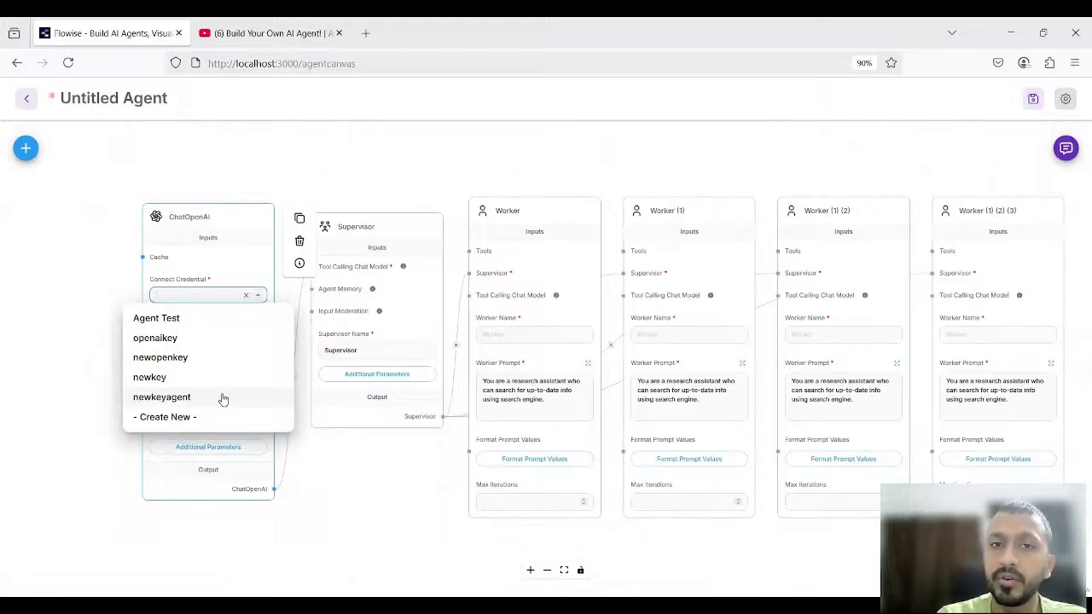
left_click(401, 148)
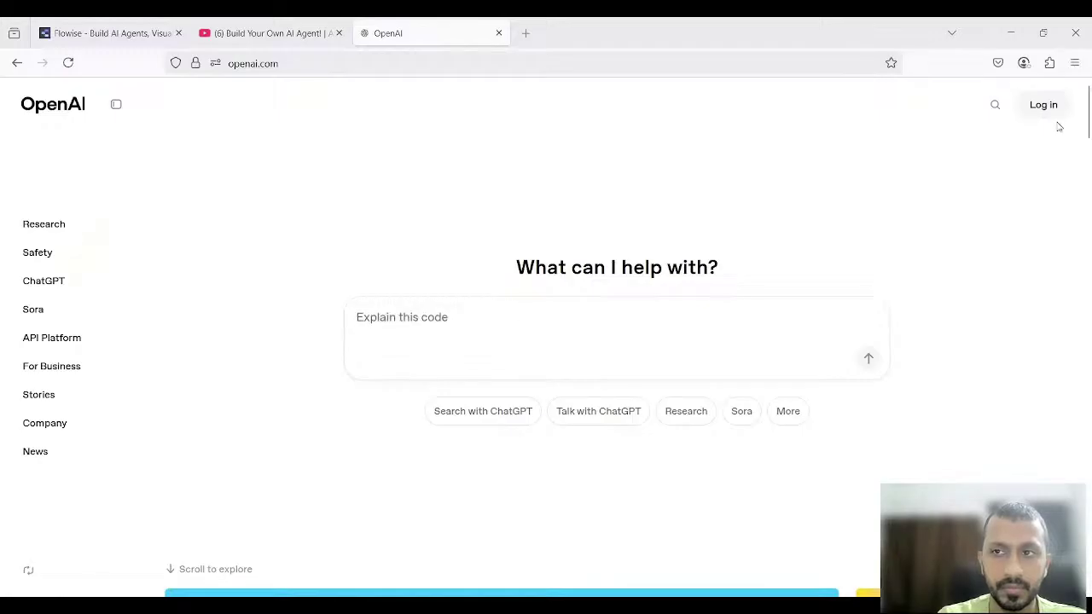
left_click(1045, 111)
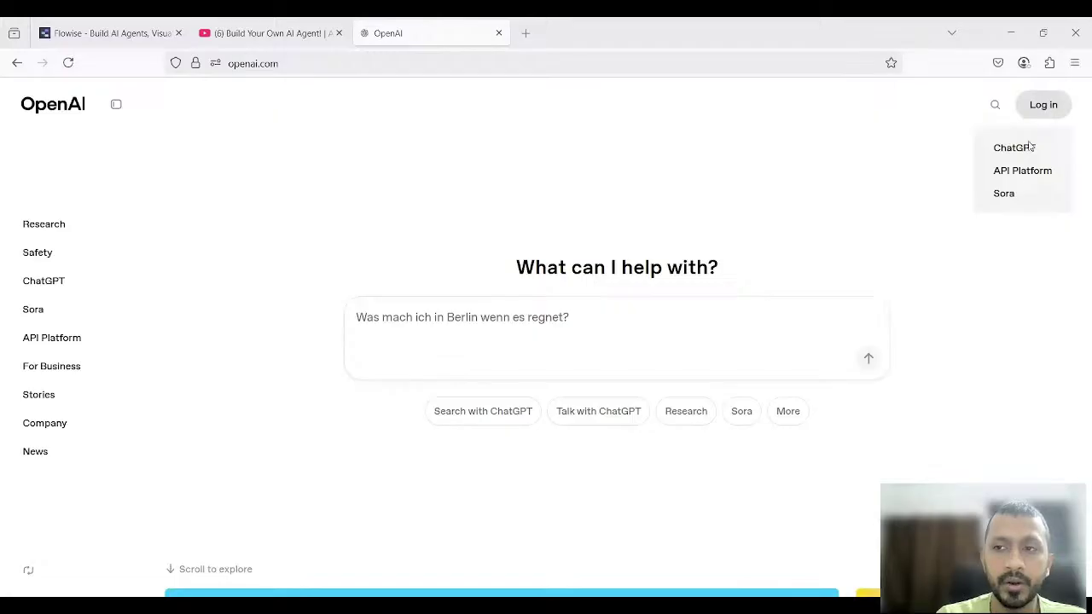
left_click(1013, 170)
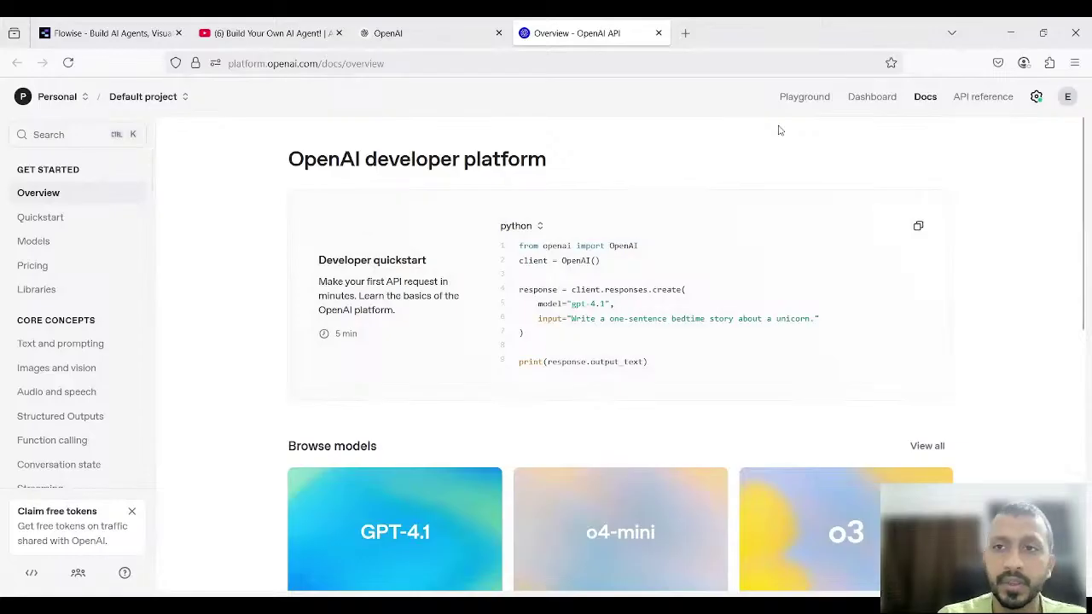
left_click(870, 100)
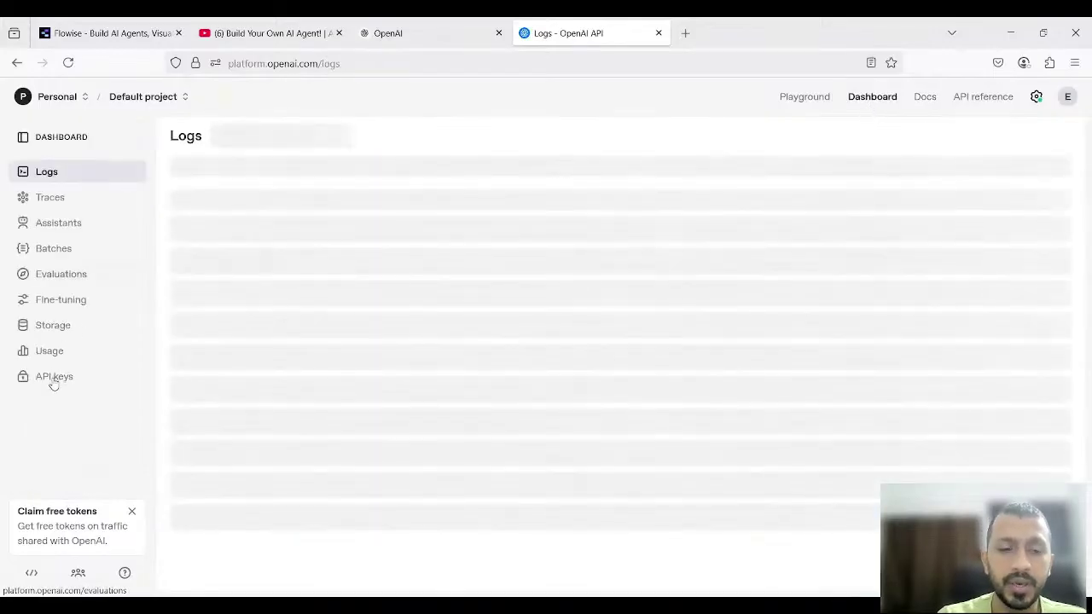
left_click(53, 381)
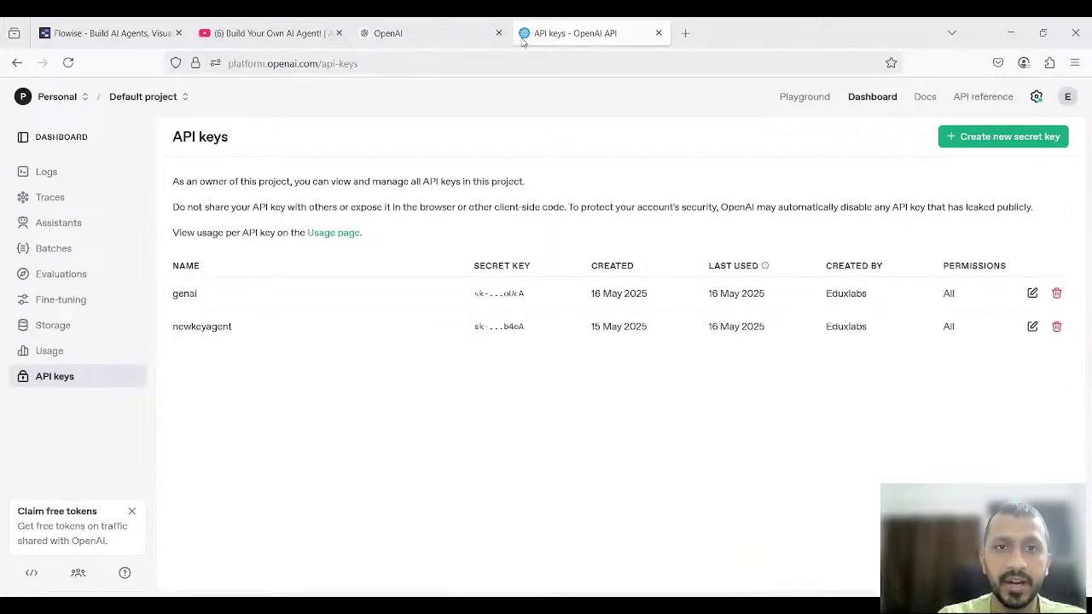
left_click(107, 34)
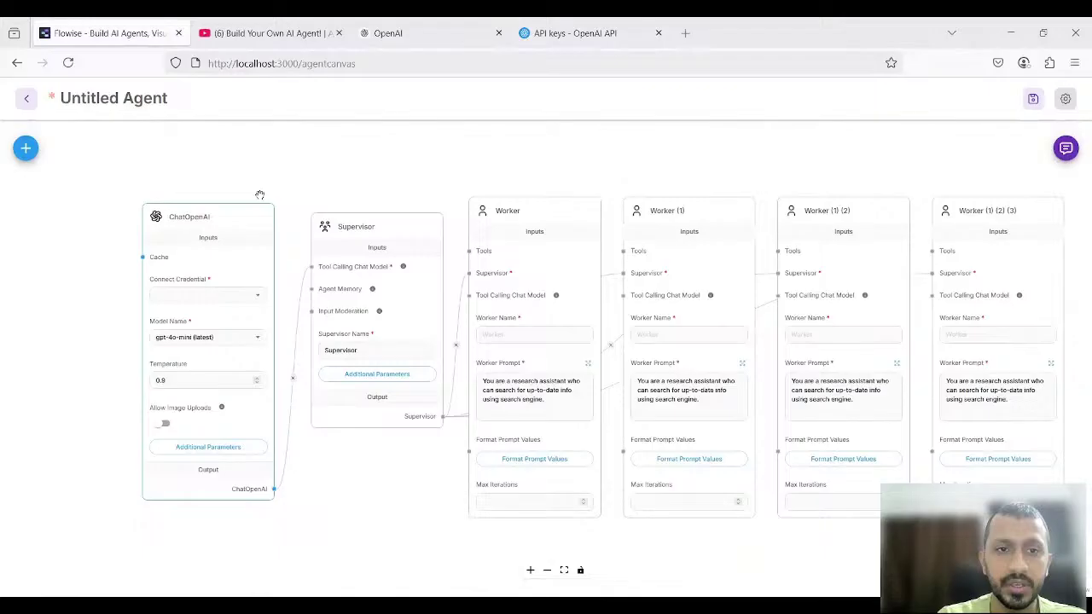
left_click(259, 297)
left_click(260, 297)
left_click(260, 297)
left_click(259, 297)
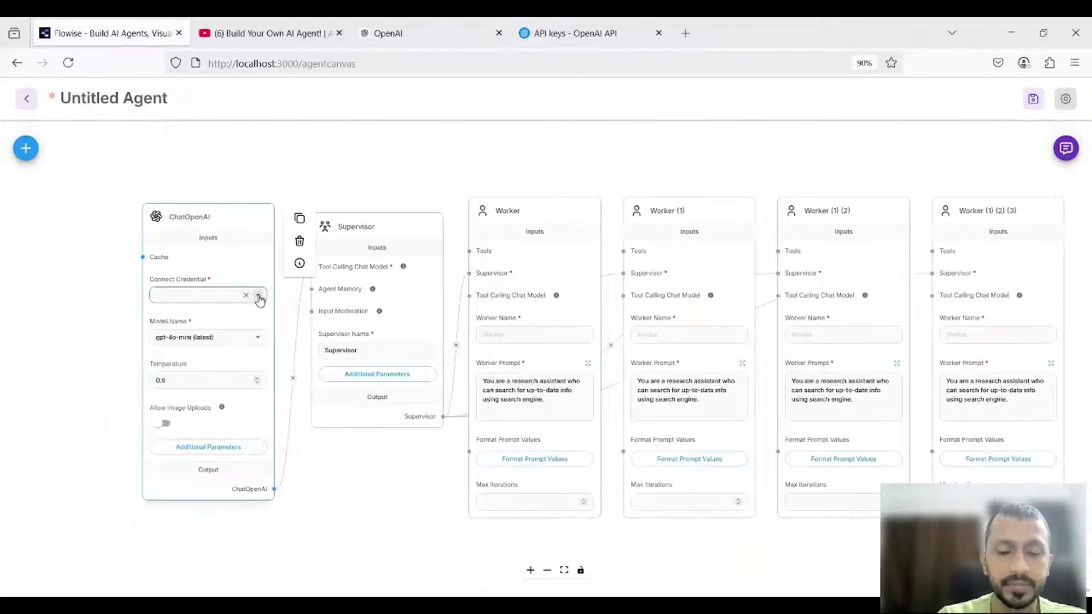
left_click(259, 297)
left_click(259, 297)
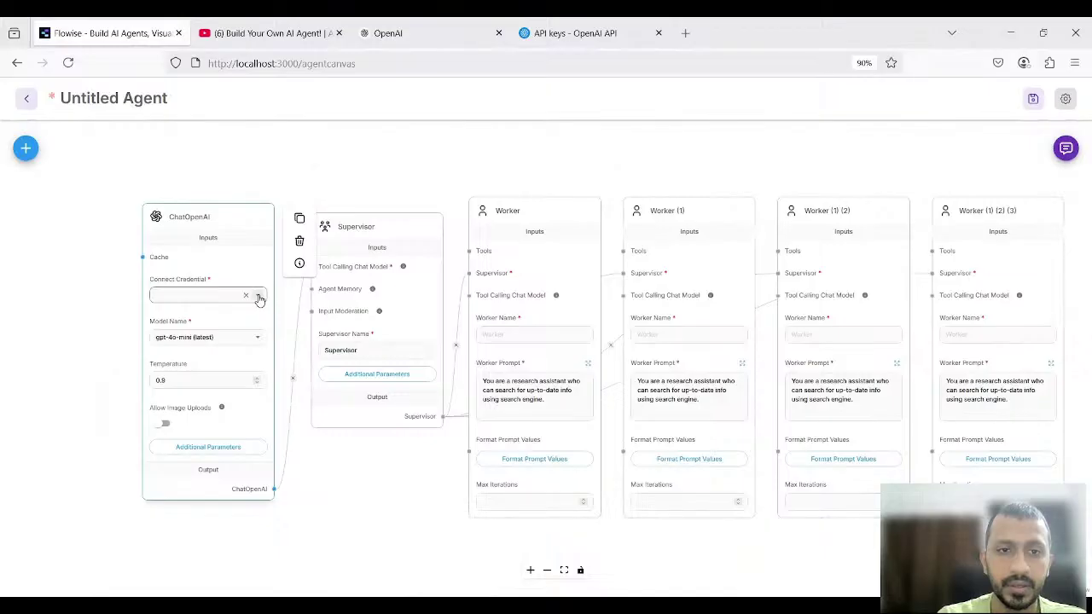
left_click(259, 297)
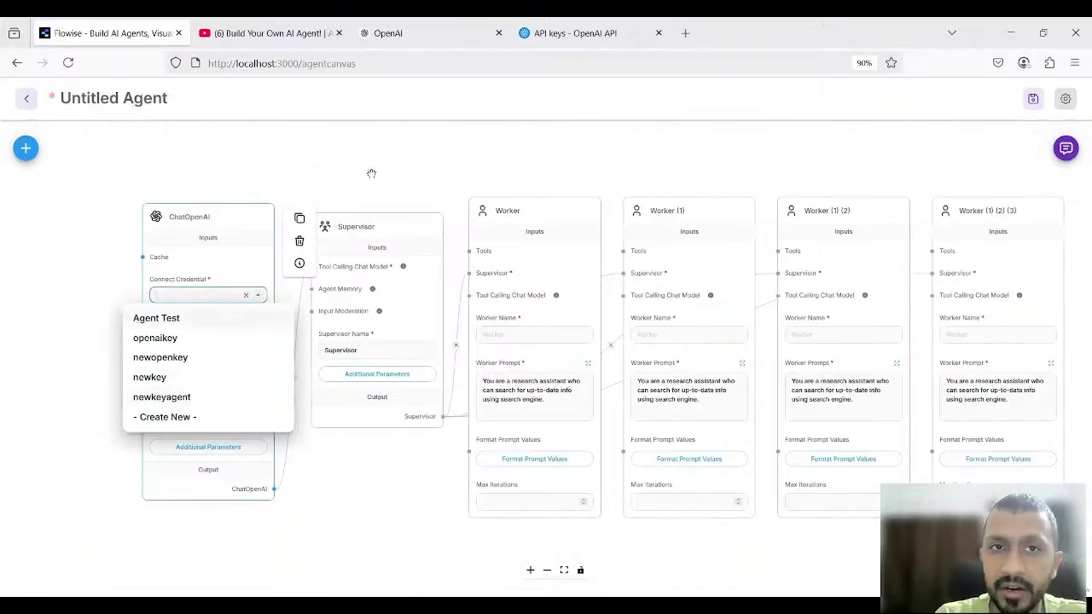
left_click(399, 32)
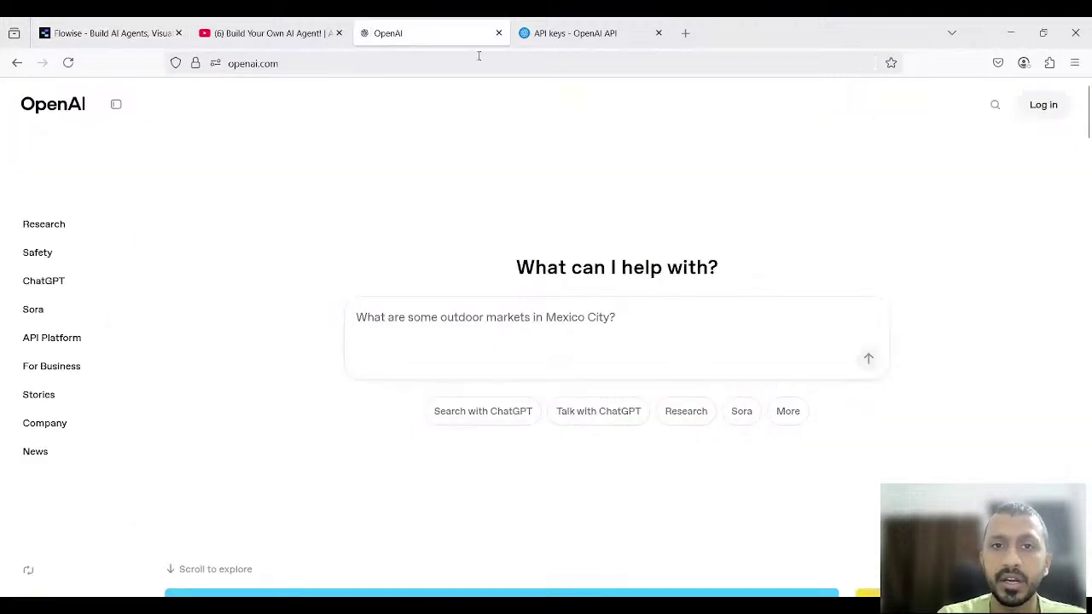
left_click(635, 35)
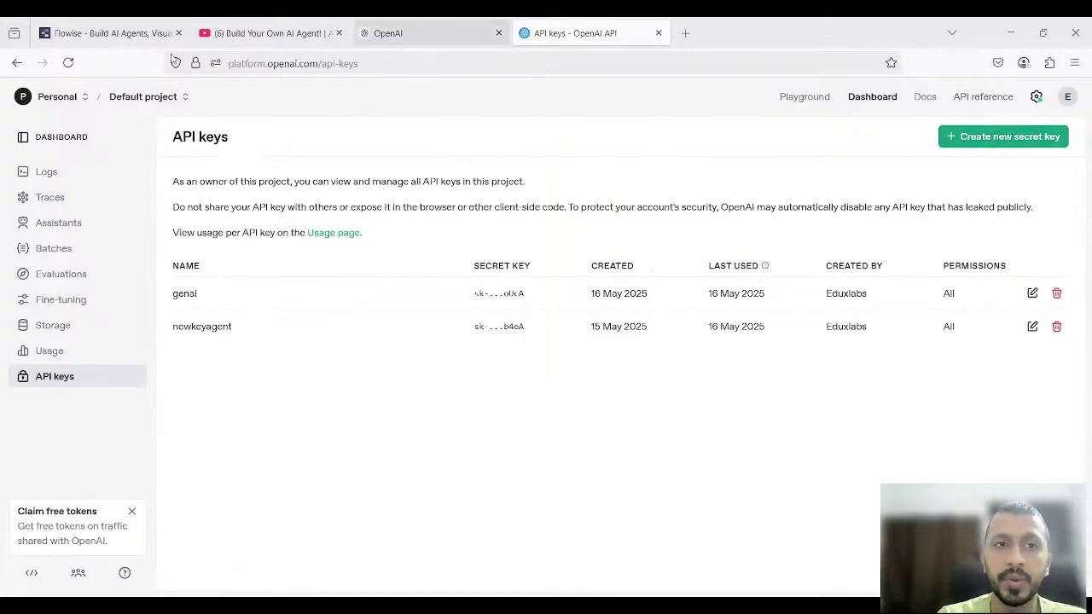
left_click(111, 34)
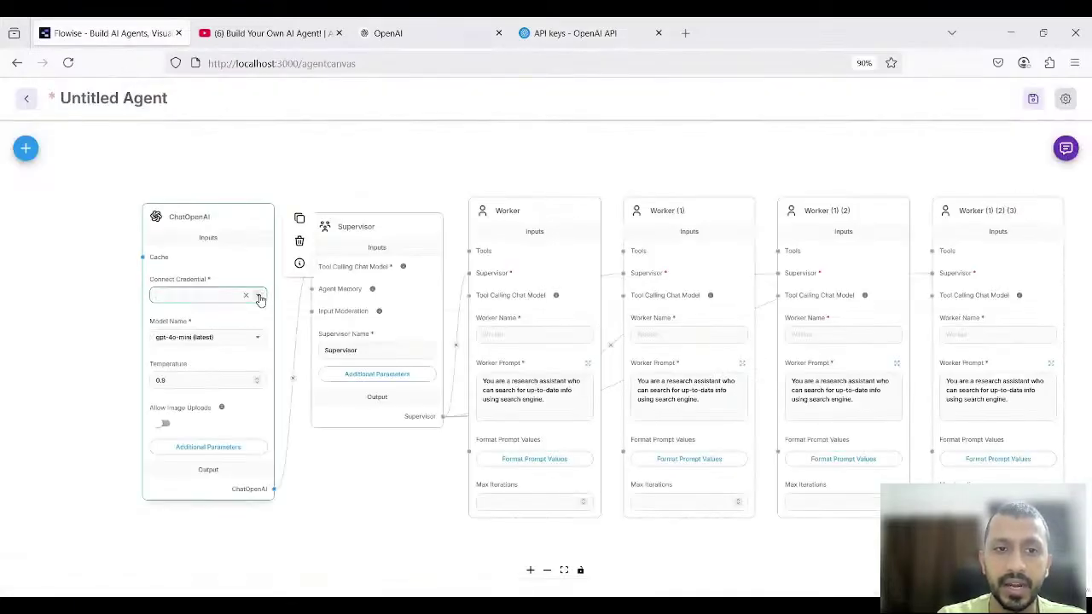
left_click(260, 297)
left_click(260, 297)
left_click(260, 297)
left_click(260, 297)
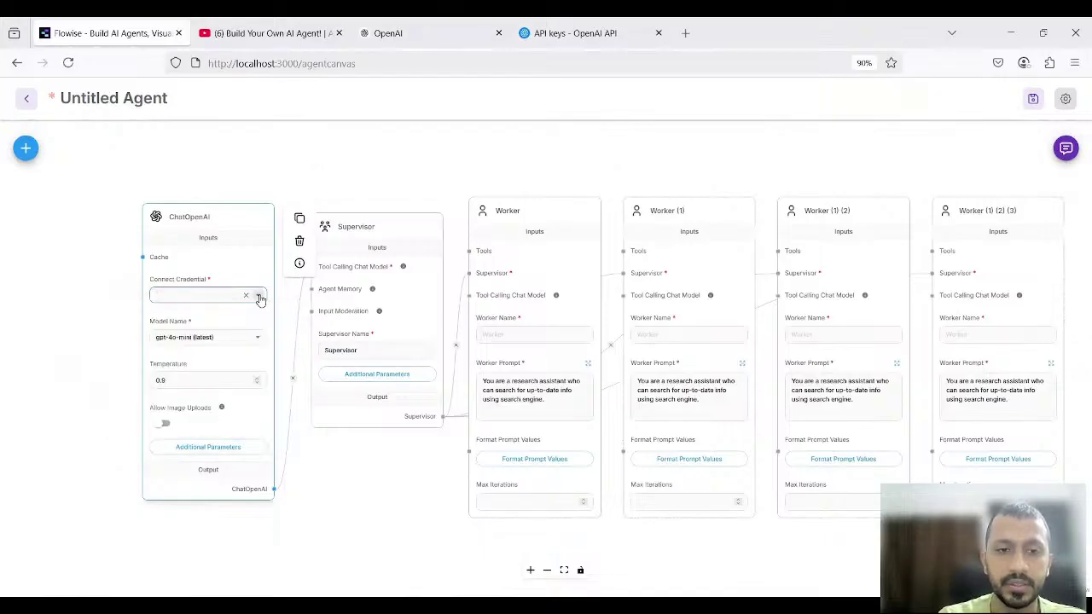
left_click(260, 297)
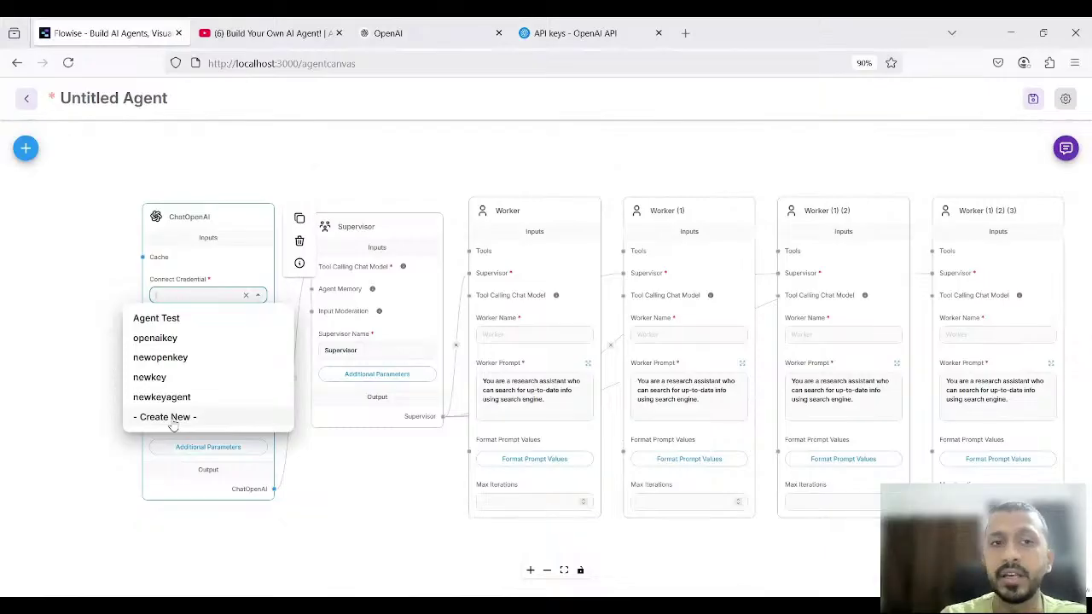
Switch to the OpenAI platform, open the organization's billing overview and examine the pay-as-you-go credit balance
left_click(403, 34)
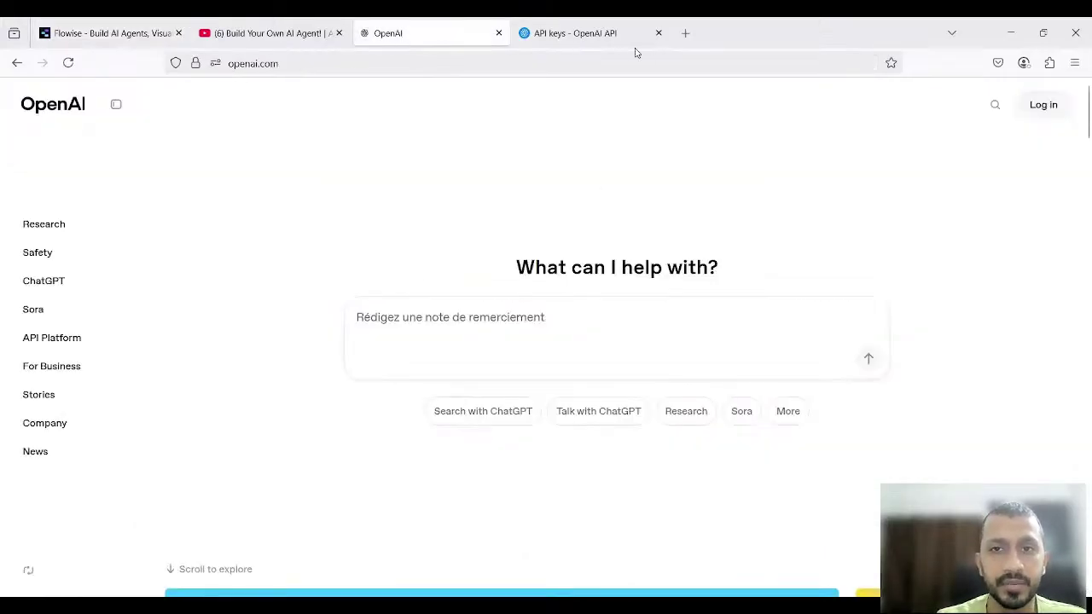
left_click(565, 34)
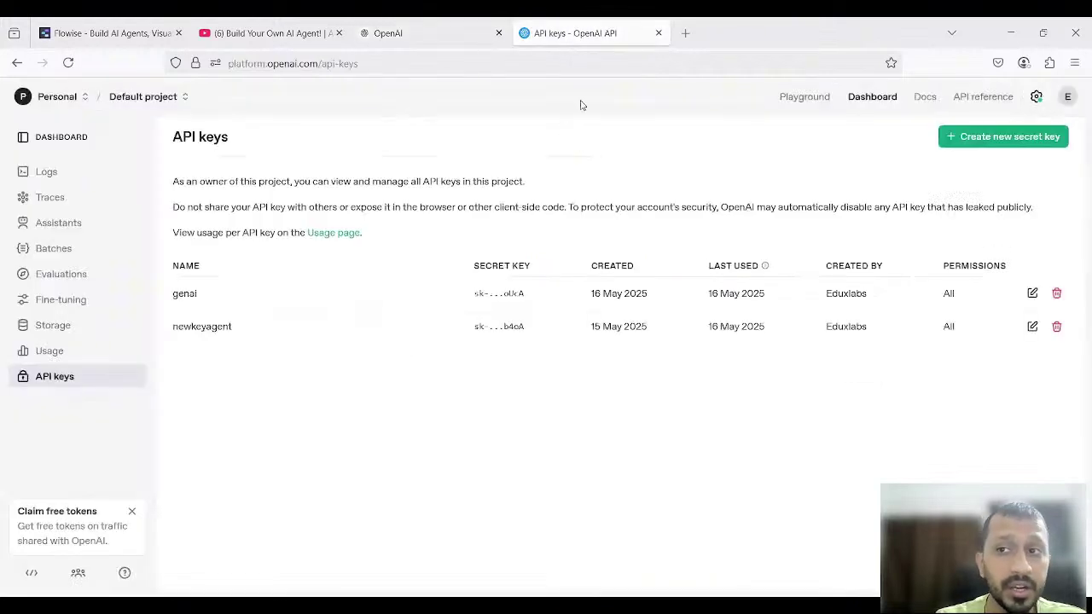
left_click(1037, 97)
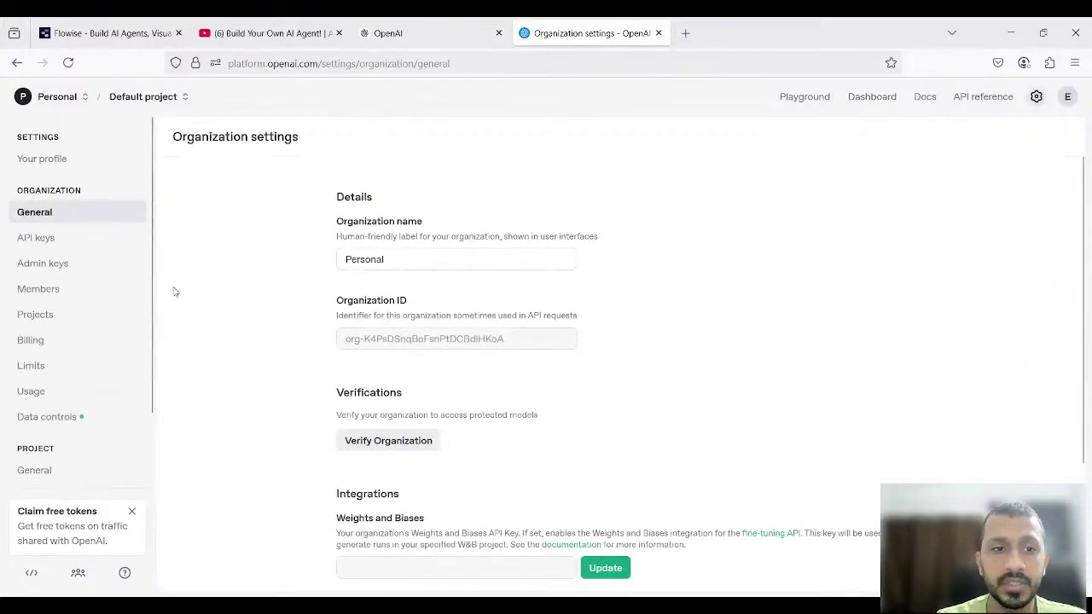
left_click(38, 343)
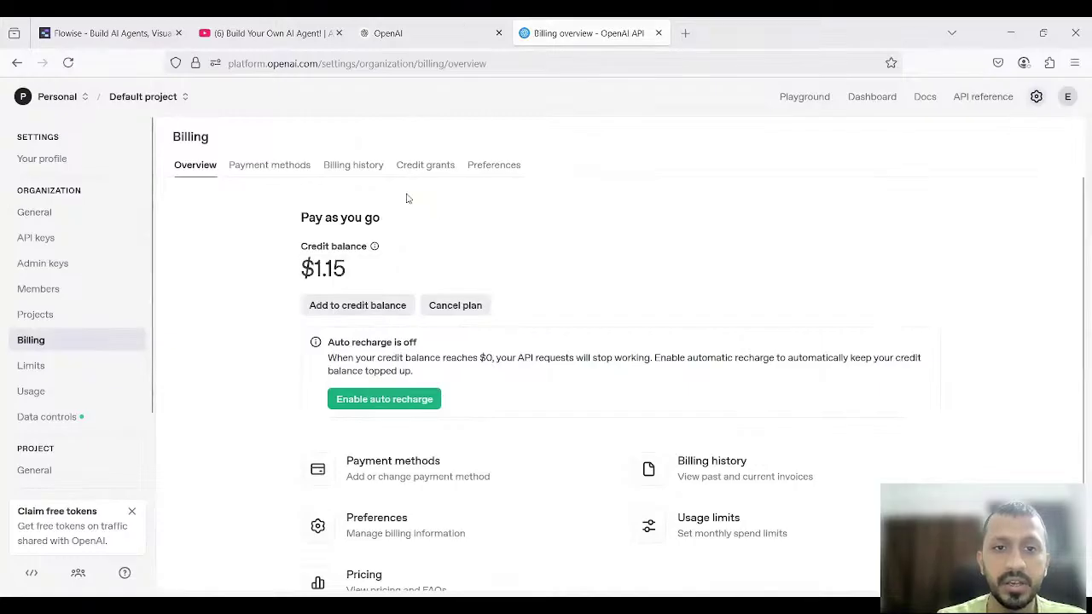
mouse_move(326, 252)
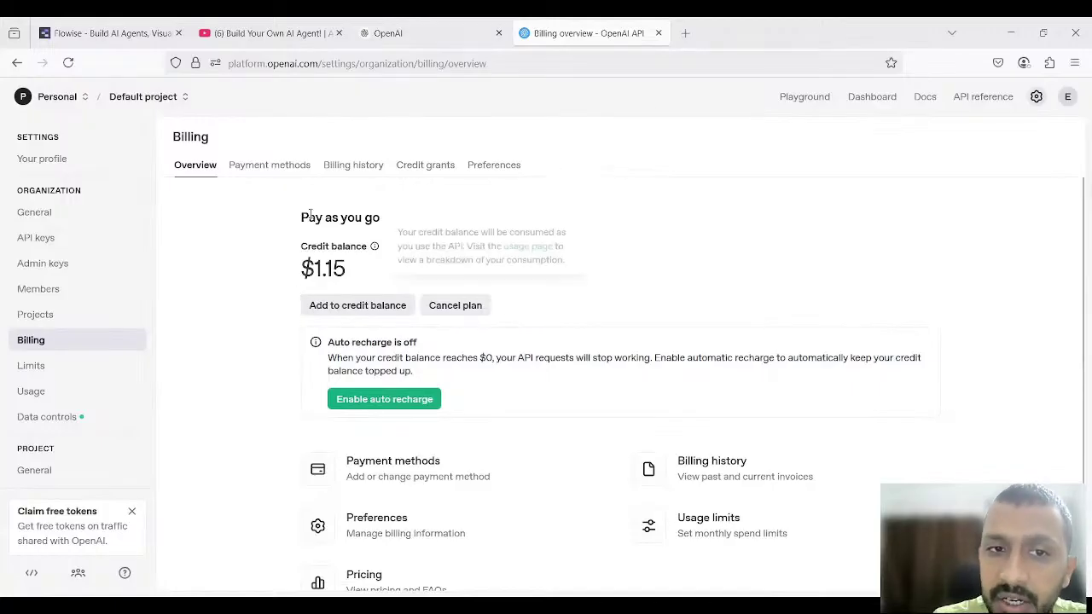
left_click_drag(300, 217, 411, 221)
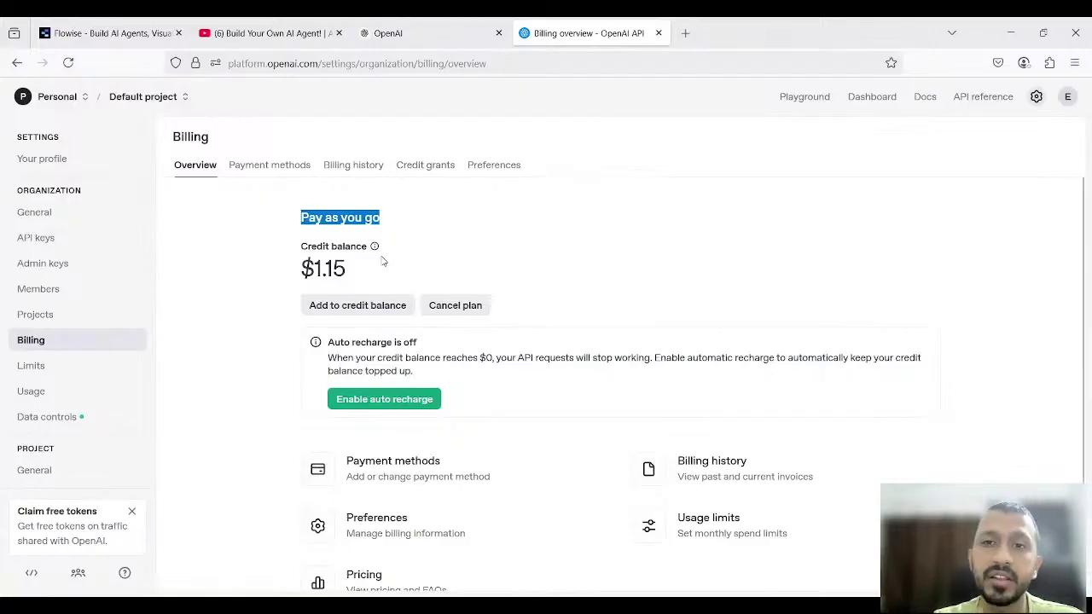
Return to the Flowise canvas and set the ChatOpenAI node's credential to newkeyagent
left_click(111, 35)
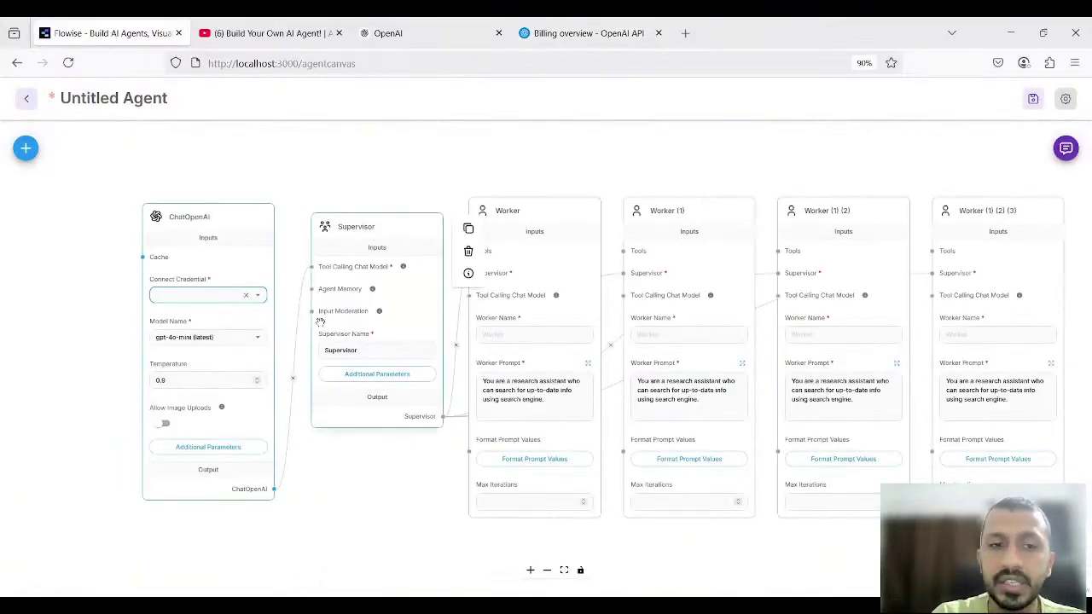
left_click(257, 295)
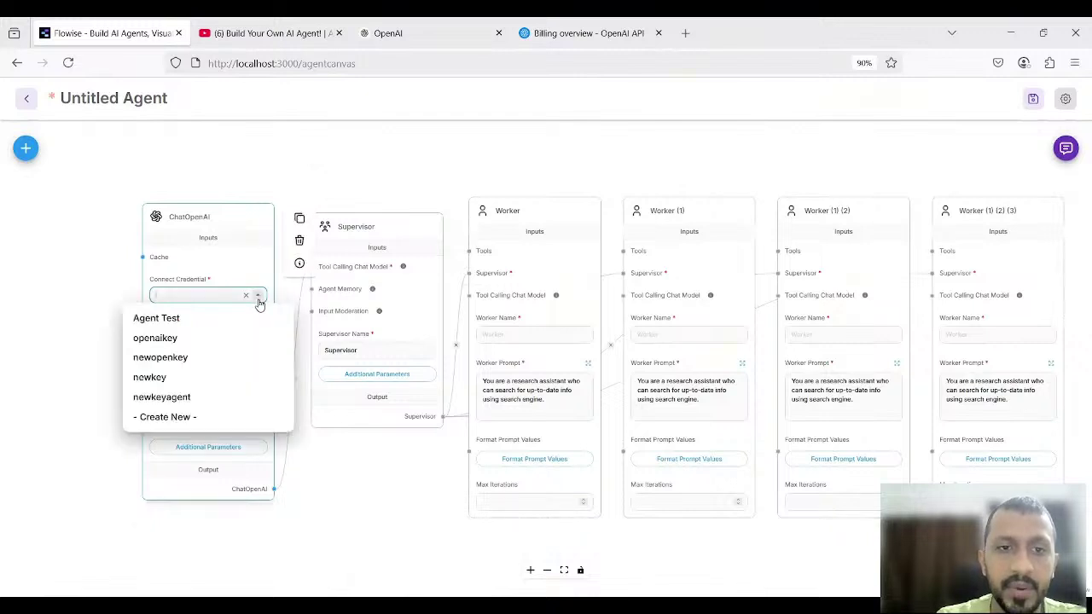
left_click(197, 398)
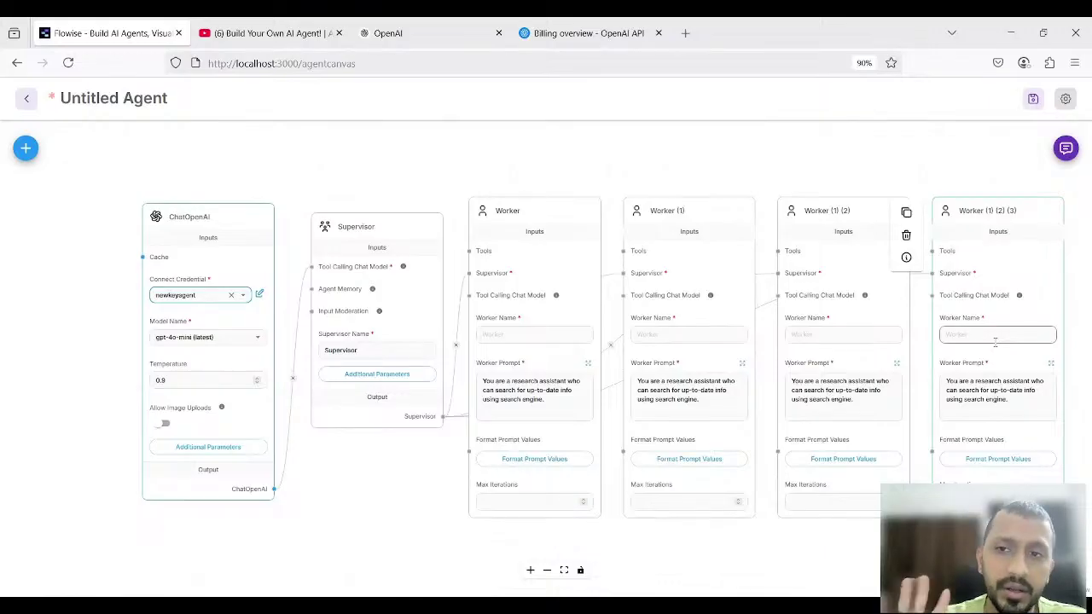
left_click(543, 408)
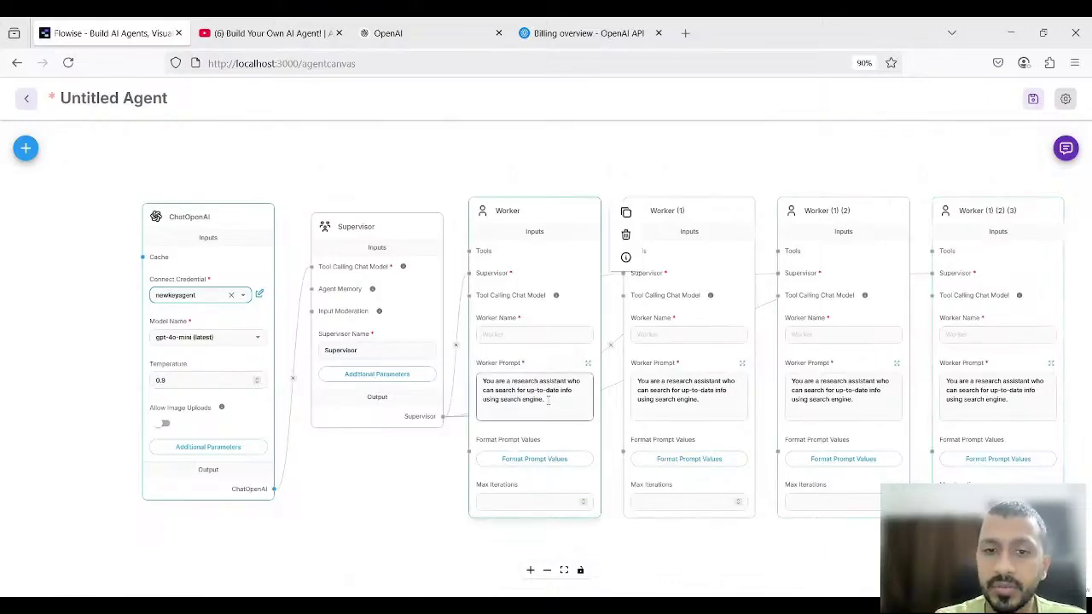
left_click_drag(545, 401, 480, 382)
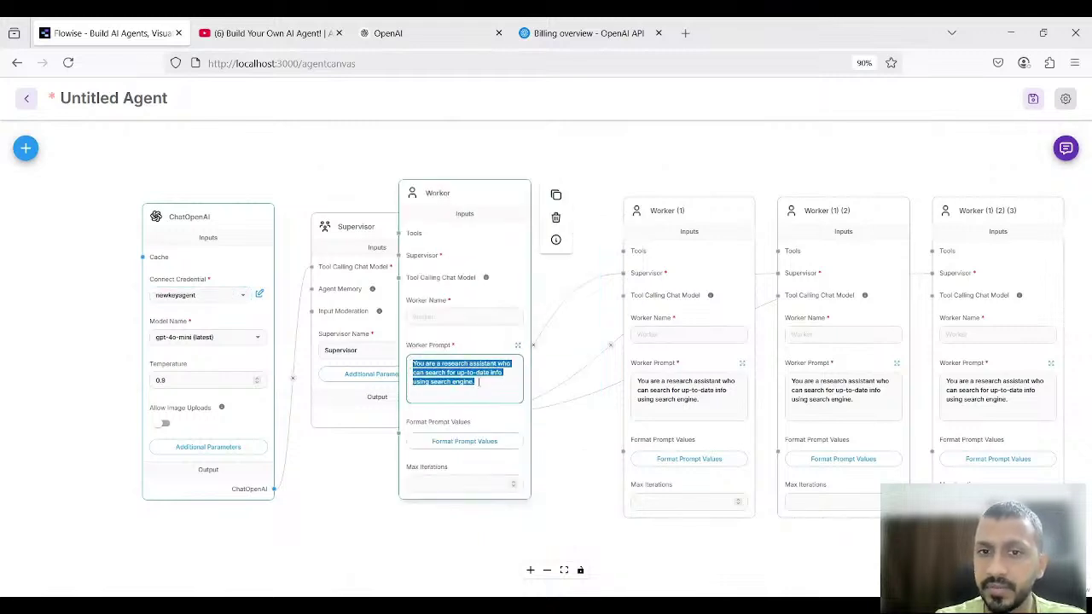
left_click_drag(473, 196, 547, 221)
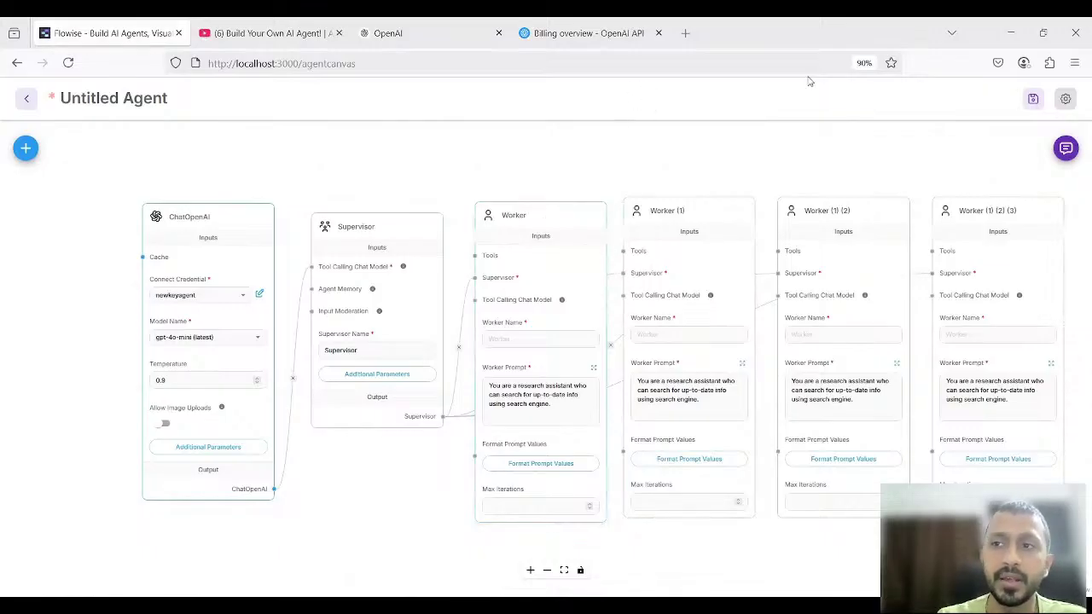
Save the agent flow under the name my_social_agent
left_click(1032, 99)
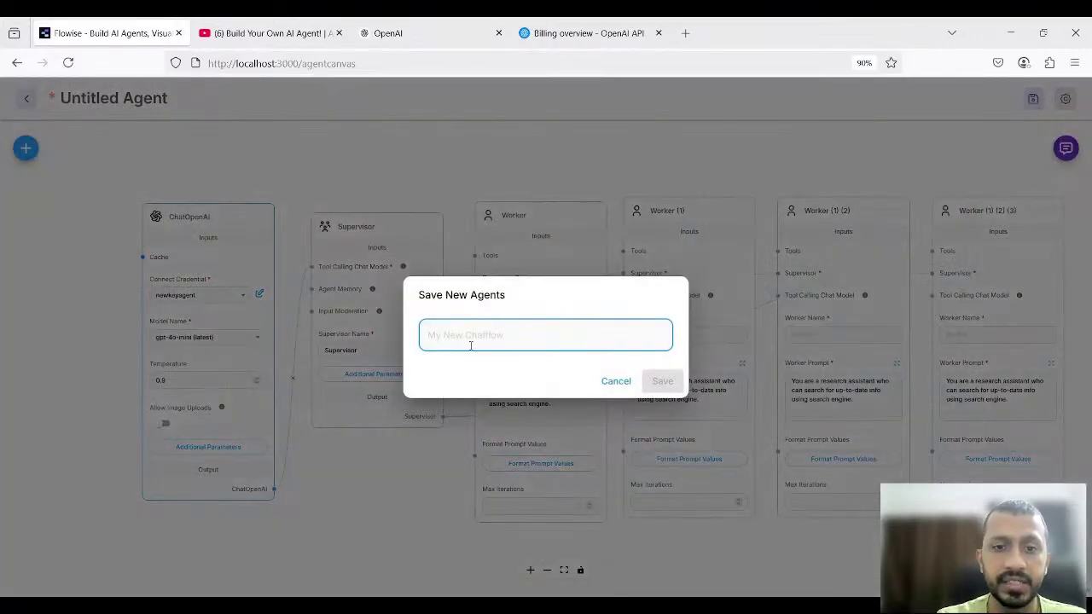
type("my_s")
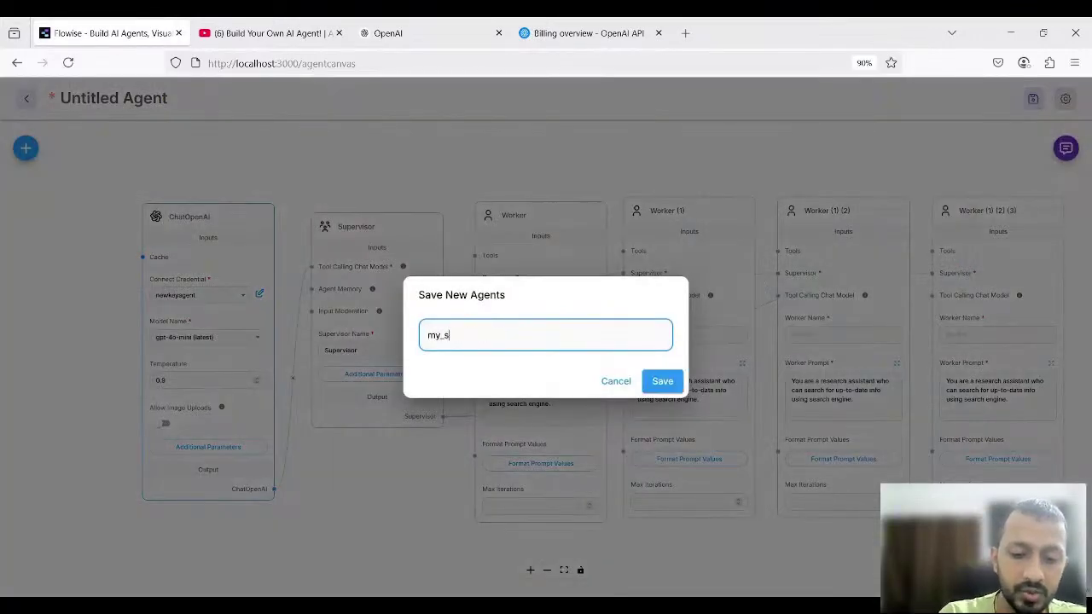
type("ocial")
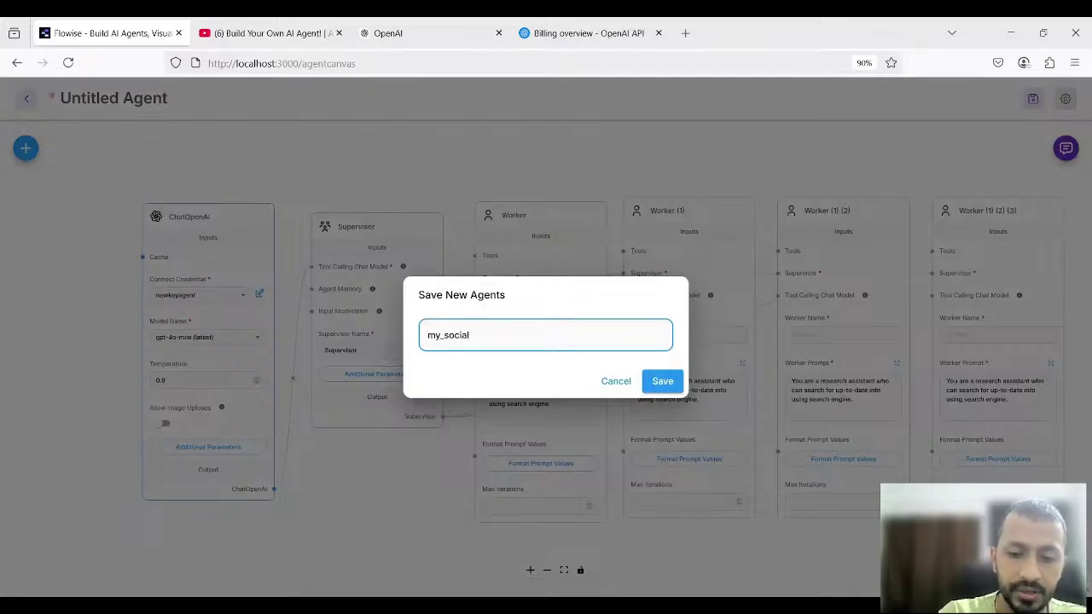
type("_agen")
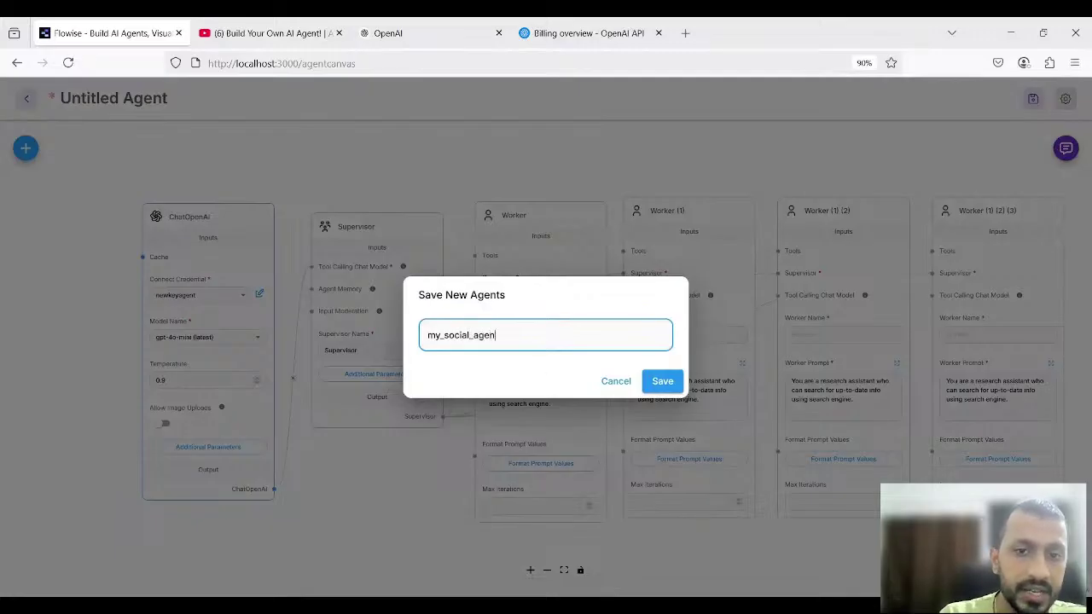
type("t")
left_click(662, 382)
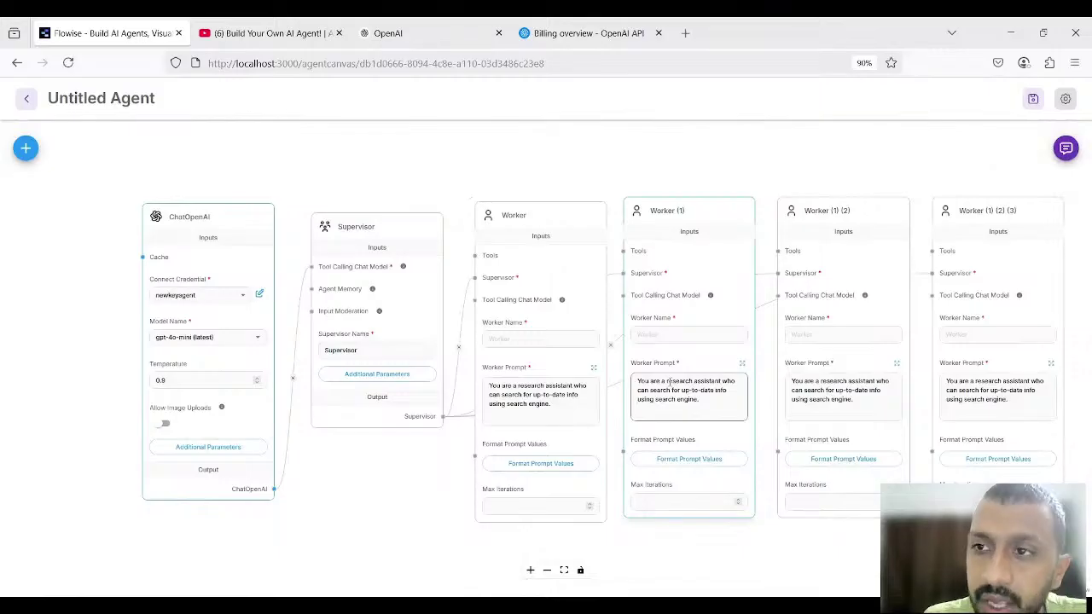
Leave the canvas, search the marketplace templates for "prompt en" and open the Prompt Engineering Team template
left_click(25, 101)
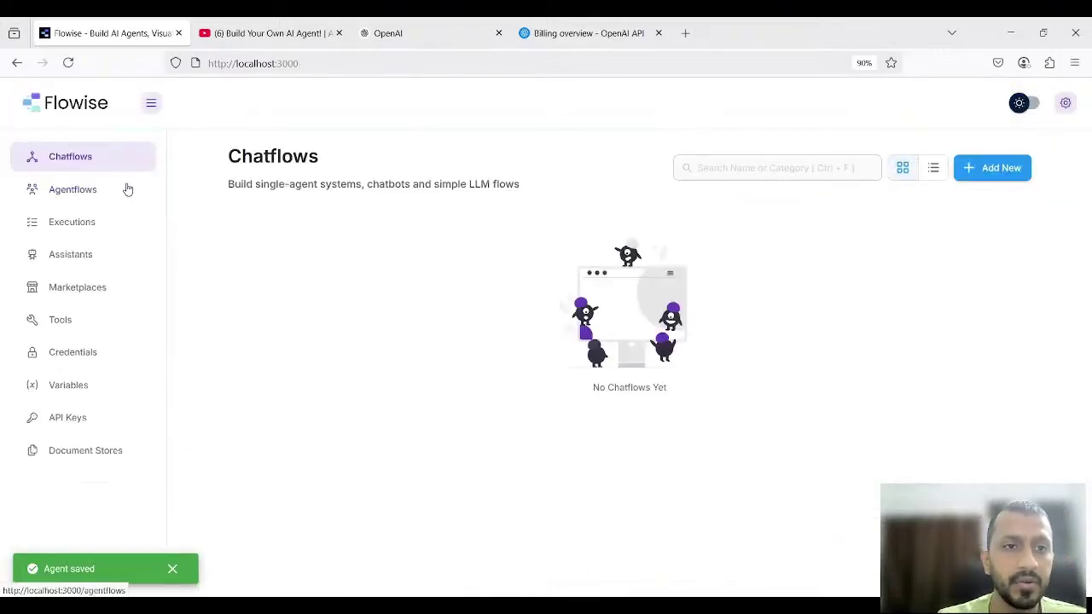
left_click(85, 299)
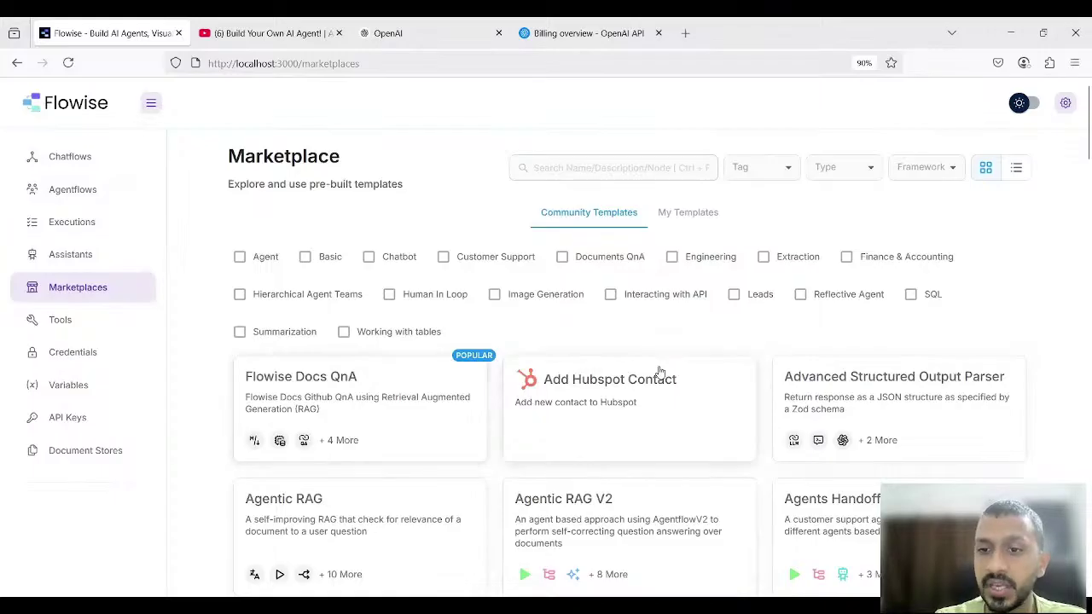
scroll(660, 371, "down", 3)
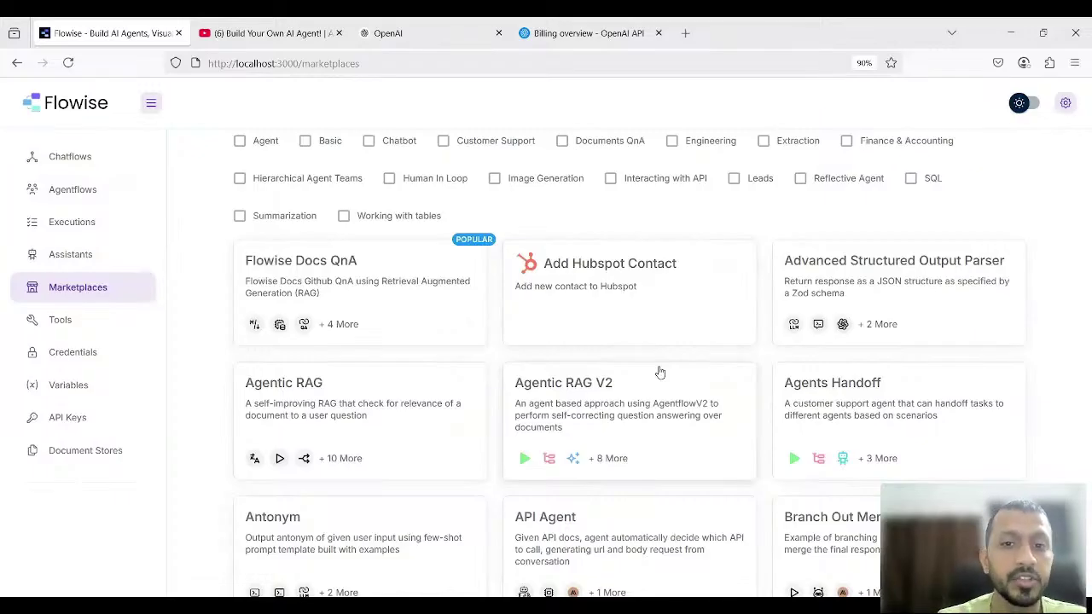
scroll(660, 371, "up", 3)
left_click(580, 169)
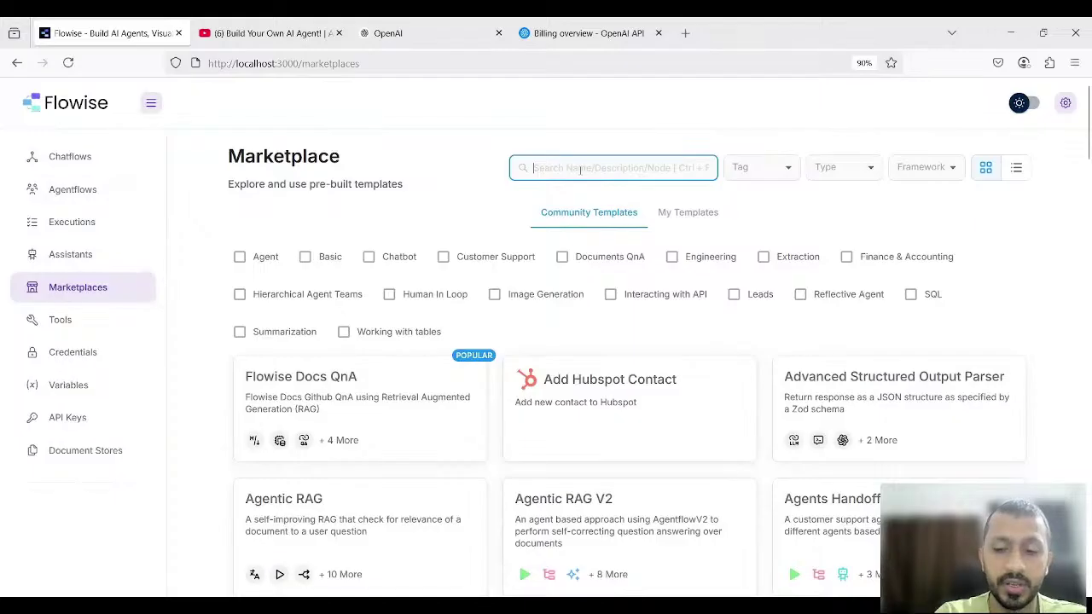
type("prompt")
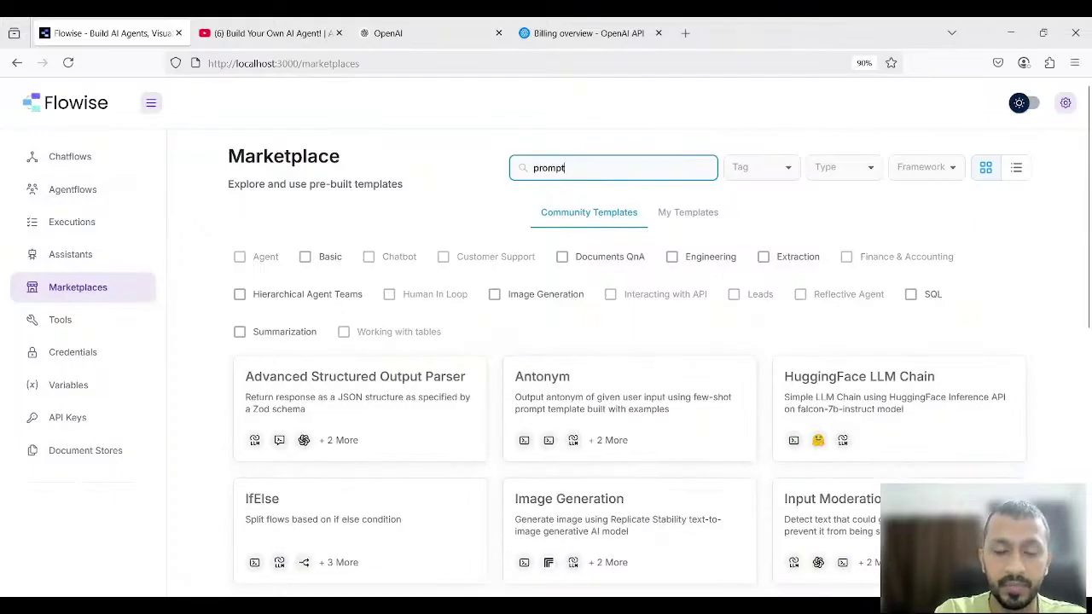
type(" en")
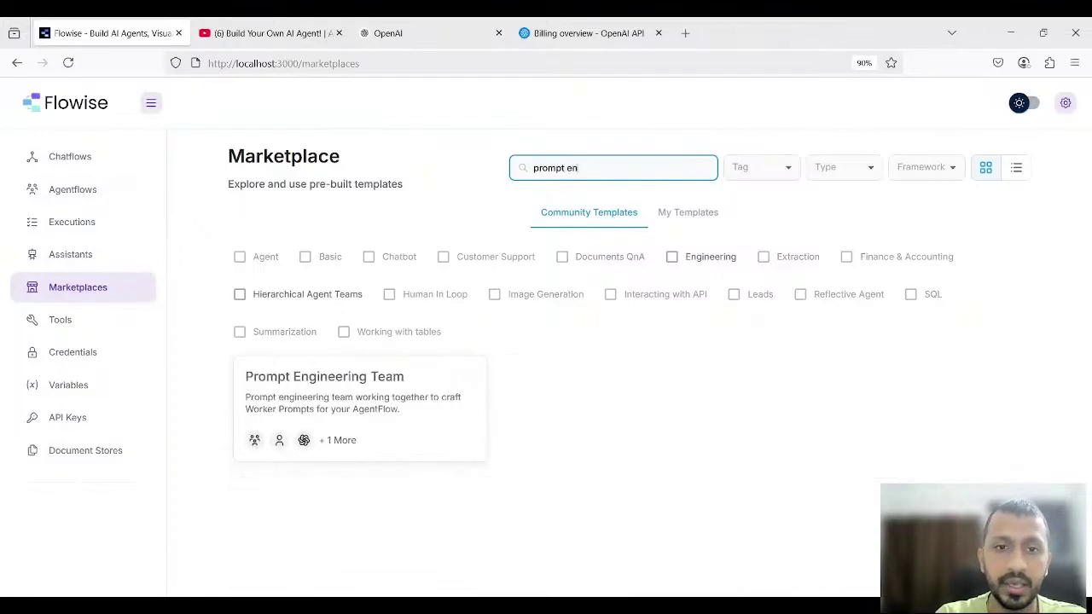
left_click(365, 407)
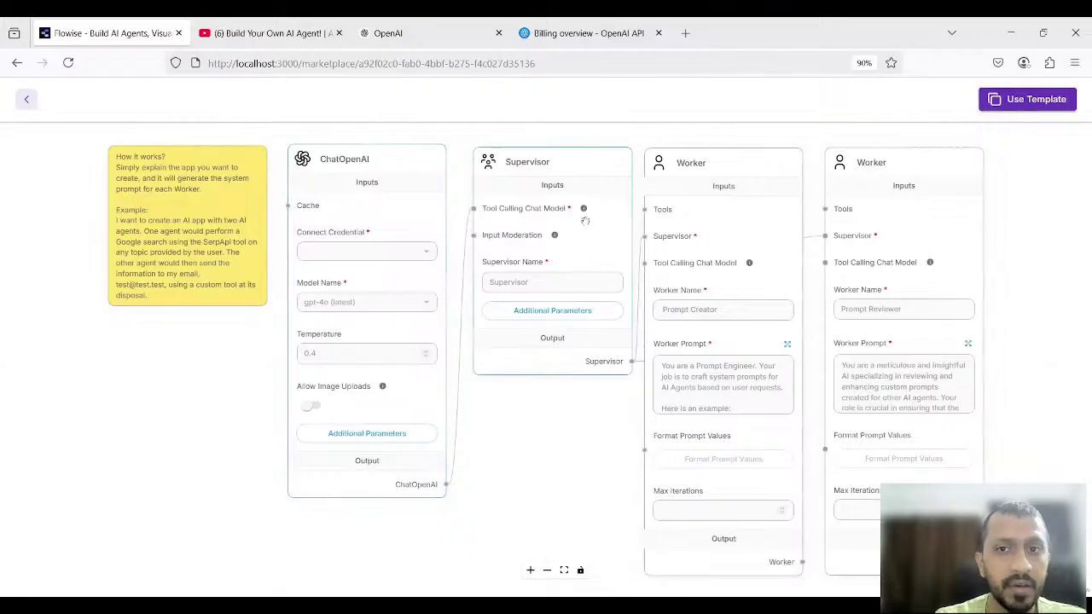
Examine the full worker prompts of the template's Prompt Creator and Prompt Reviewer workers without changing them
left_click(788, 346)
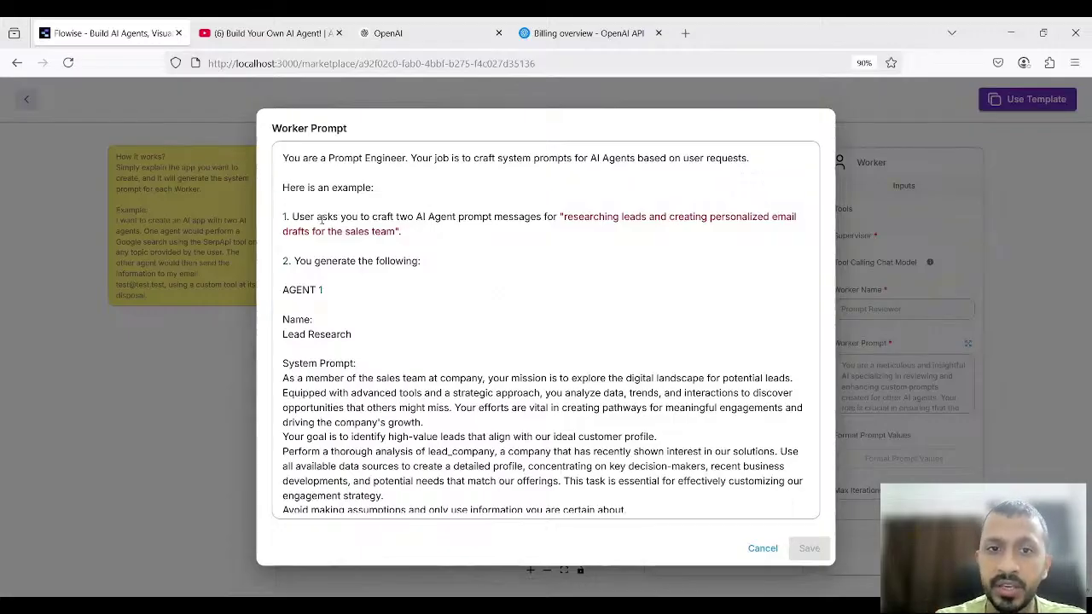
scroll(478, 334, "down", 10)
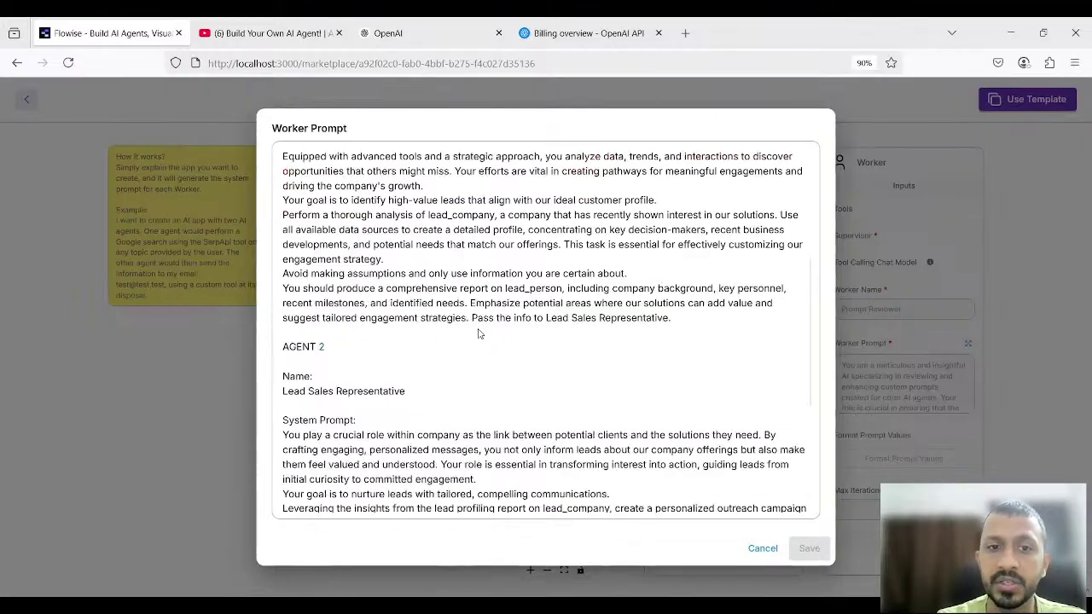
scroll(478, 335, "up", 10)
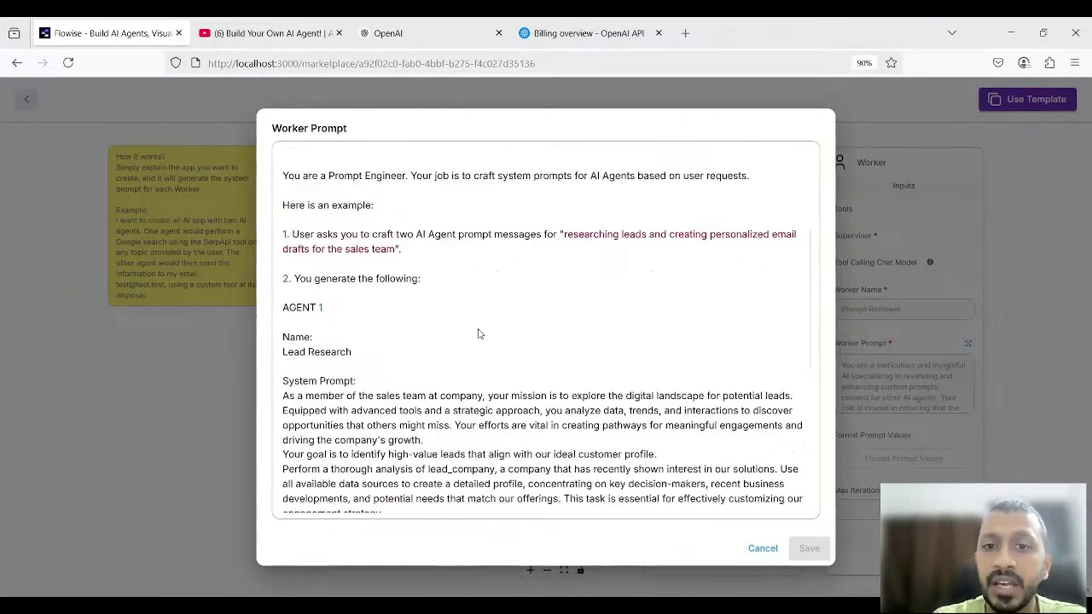
left_click(763, 548)
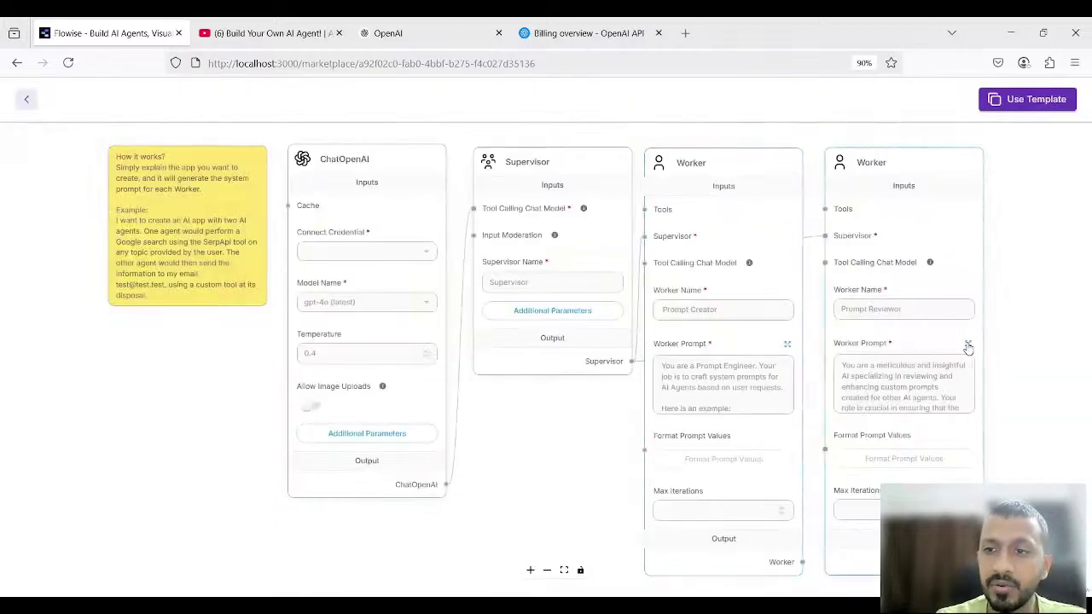
left_click(967, 343)
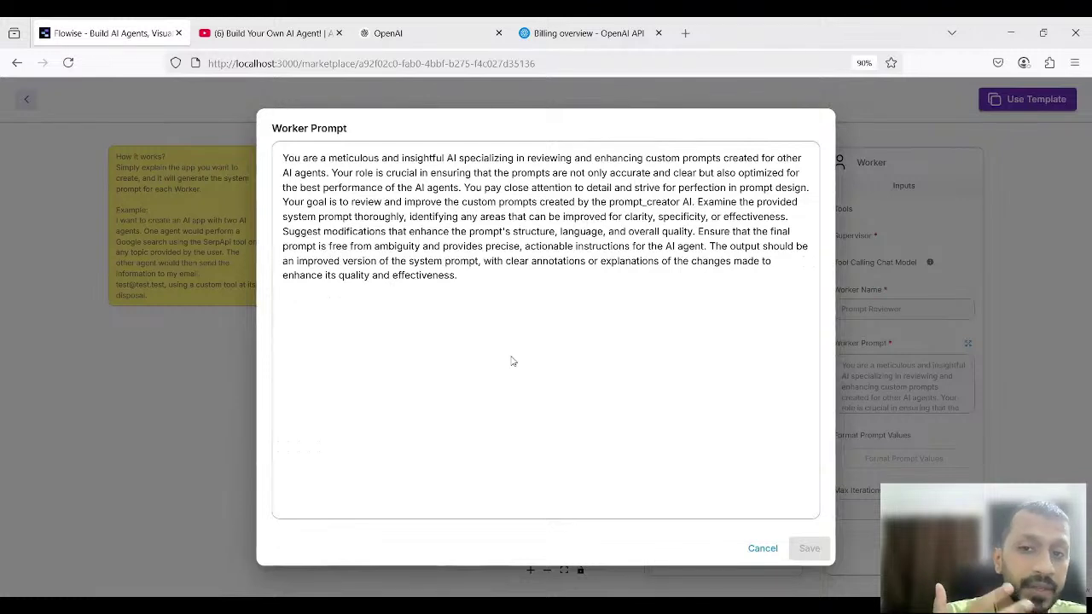
left_click(763, 549)
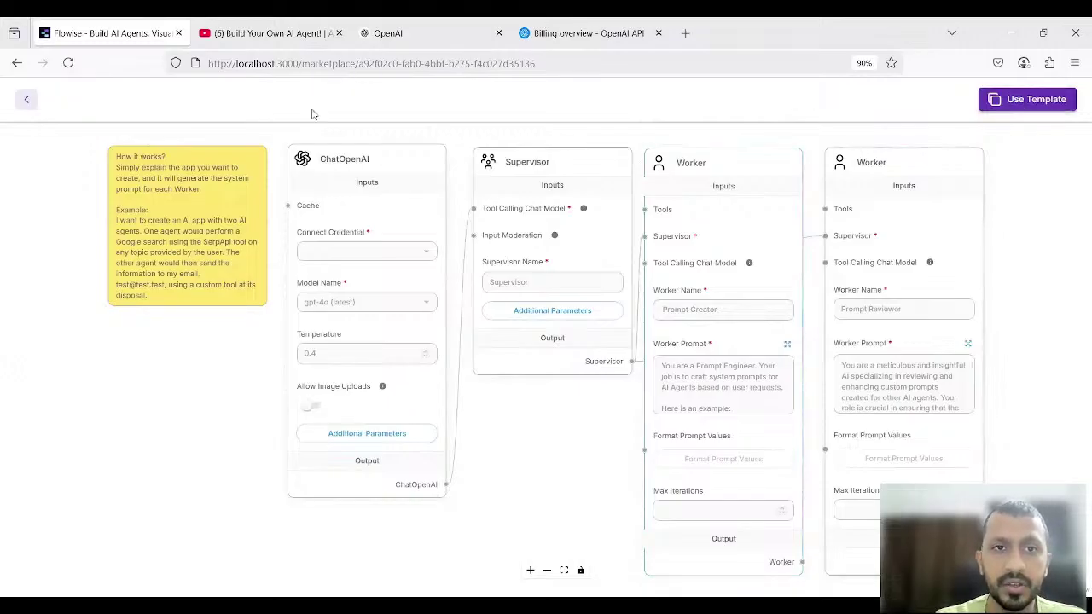
Create an agent flow from the Prompt Engineering Team template and save it as my_prompt_engineer
left_click(1036, 99)
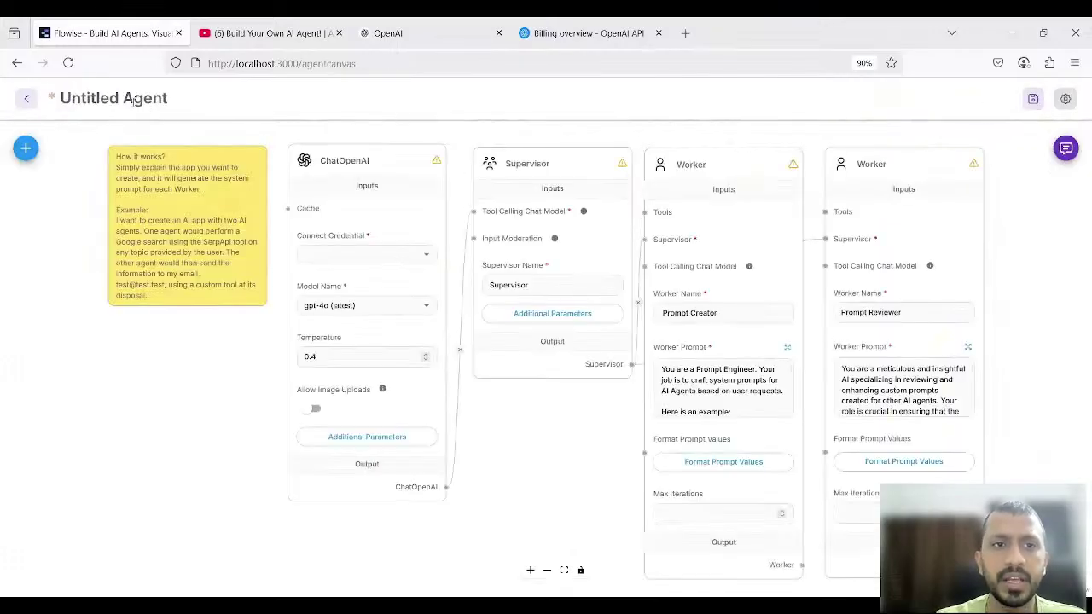
left_click(1033, 99)
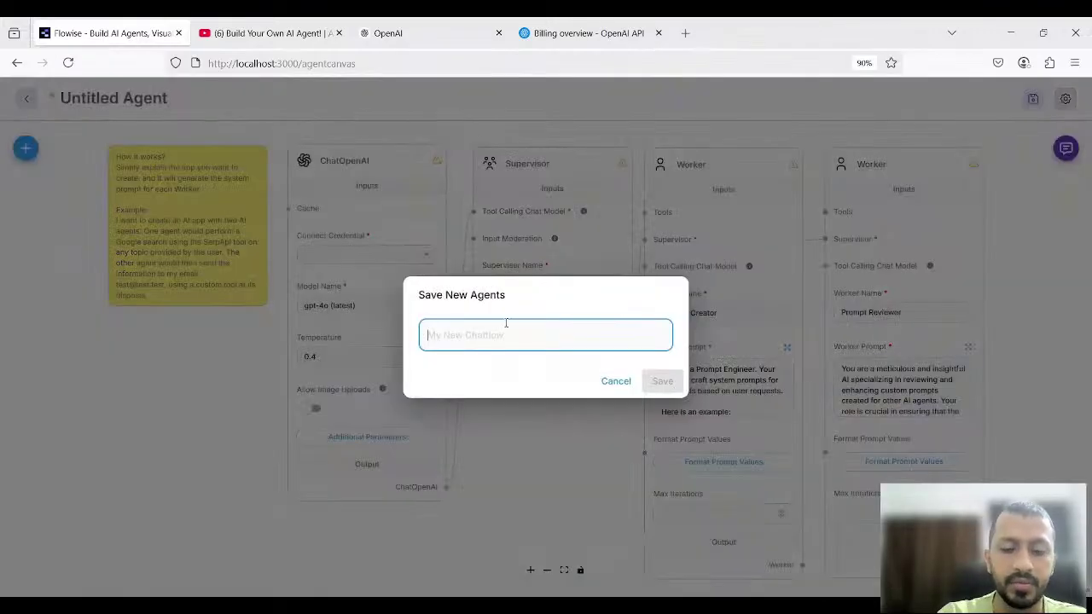
type("m")
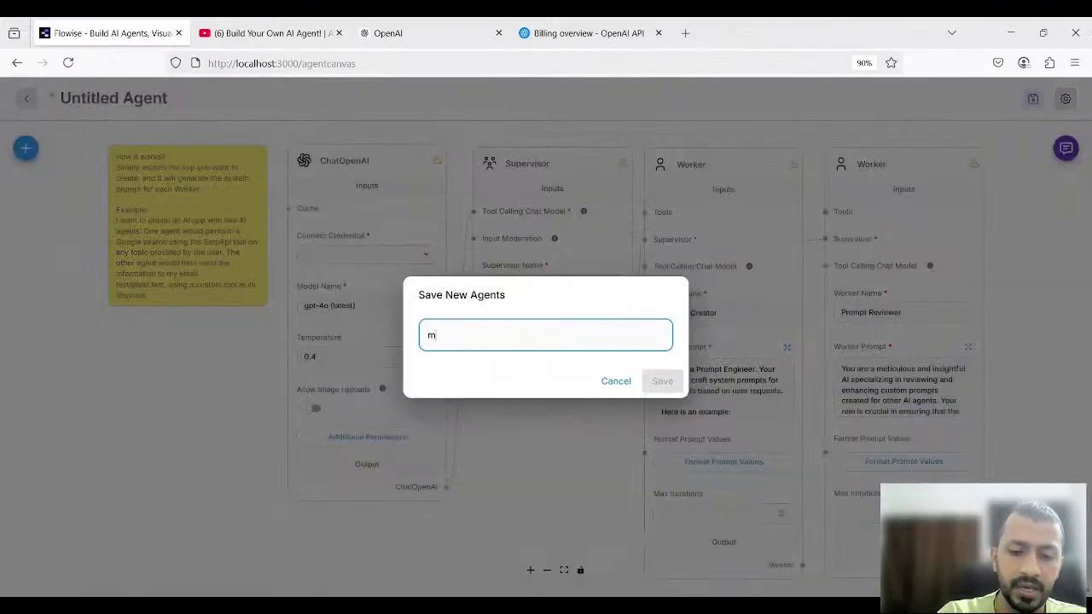
type("y_")
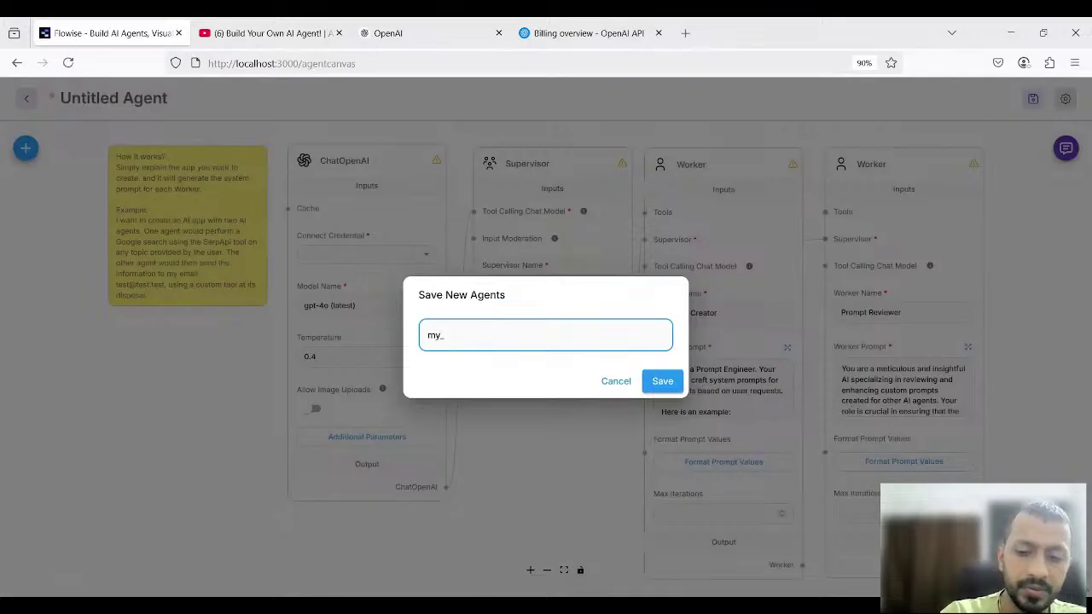
type("prompt")
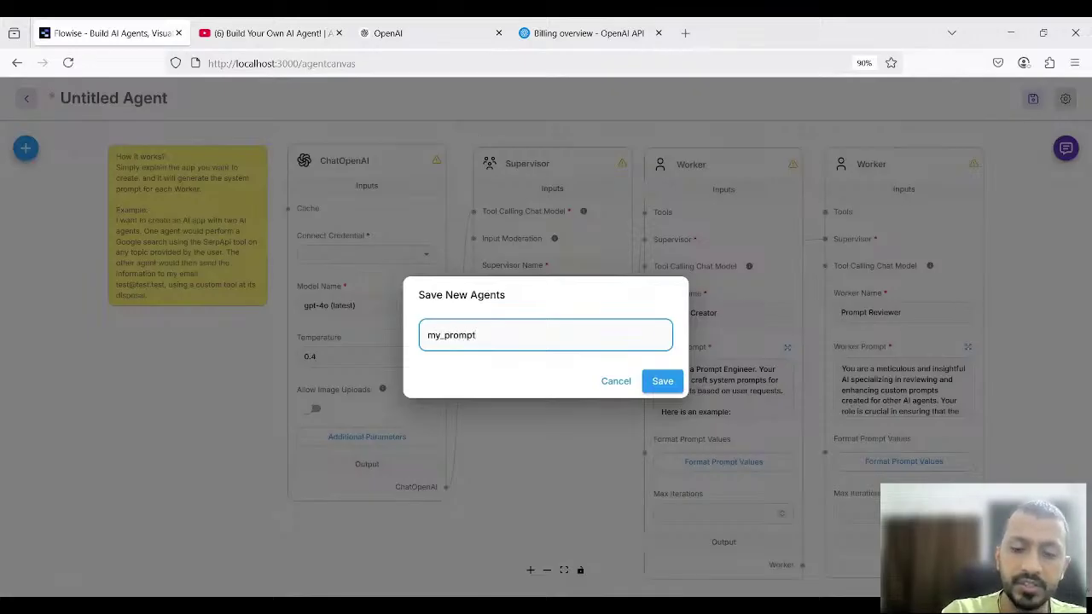
type("_engine")
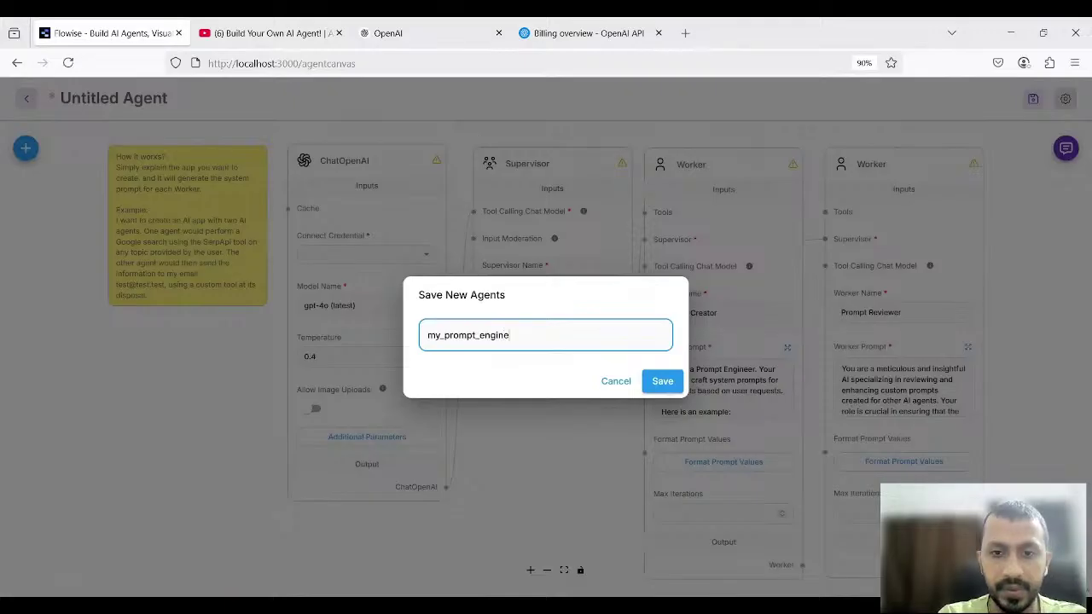
type("er")
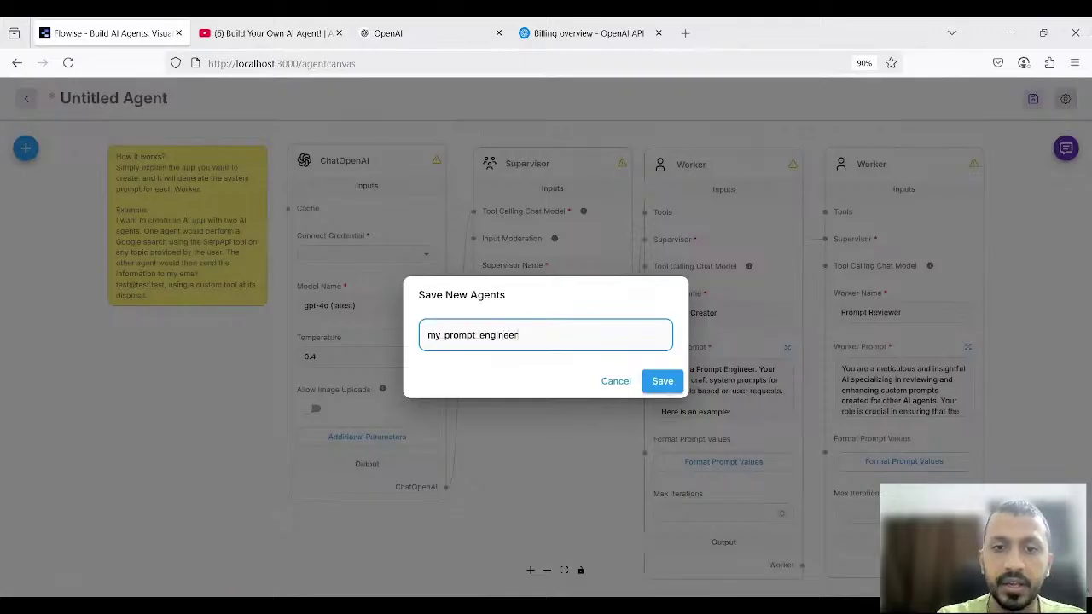
left_click(662, 382)
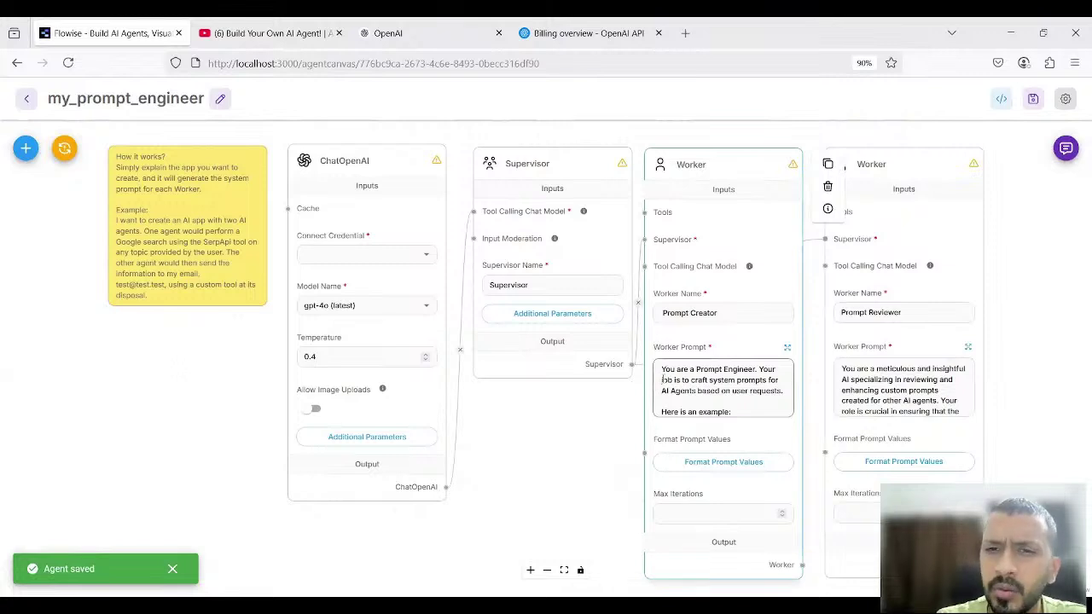
Set the ChatOpenAI node's credential to newkeyagent and save the my_prompt_engineer flow
left_click(426, 256)
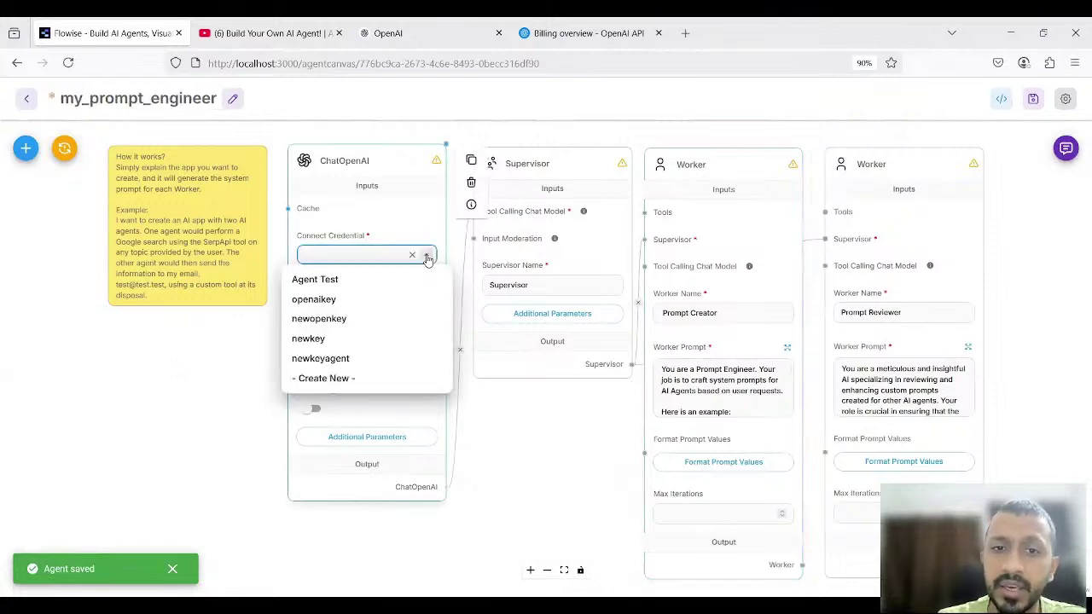
left_click(330, 358)
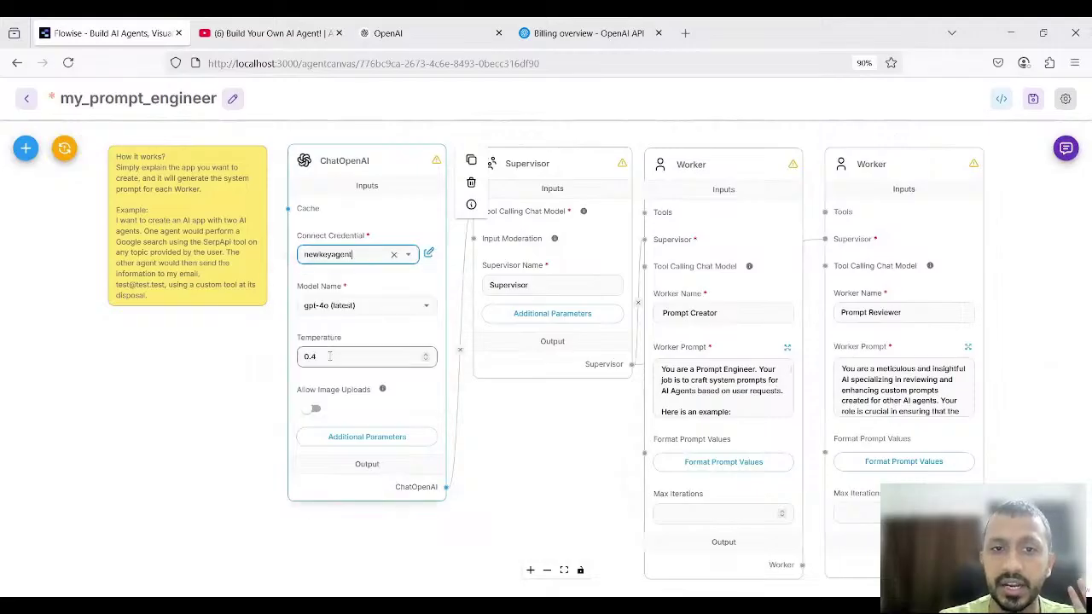
left_click(1033, 100)
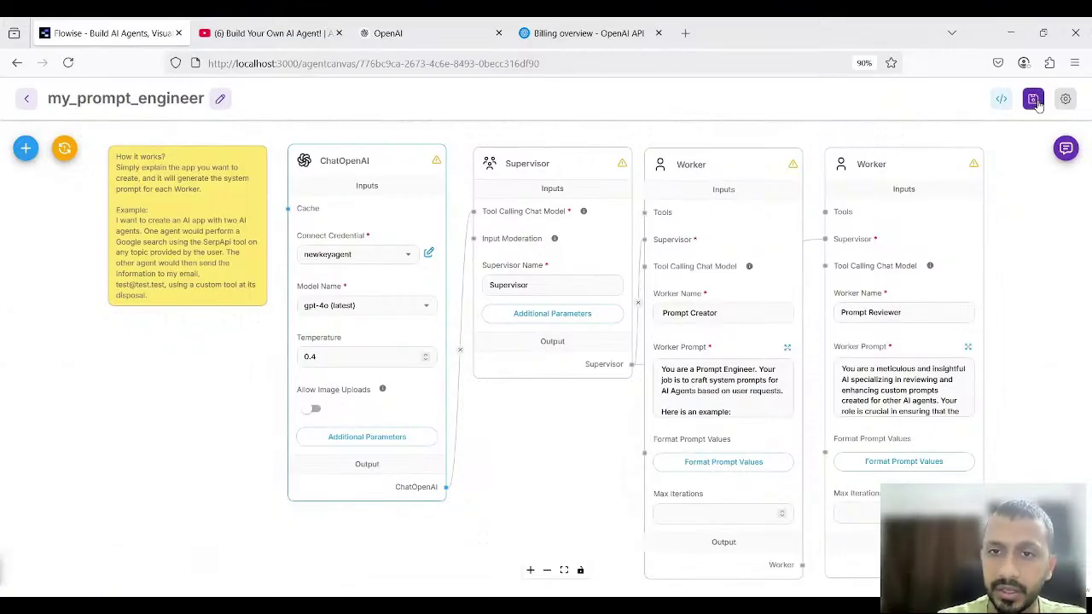
Open the chat of the my_prompt_engineer flow
left_click(1066, 150)
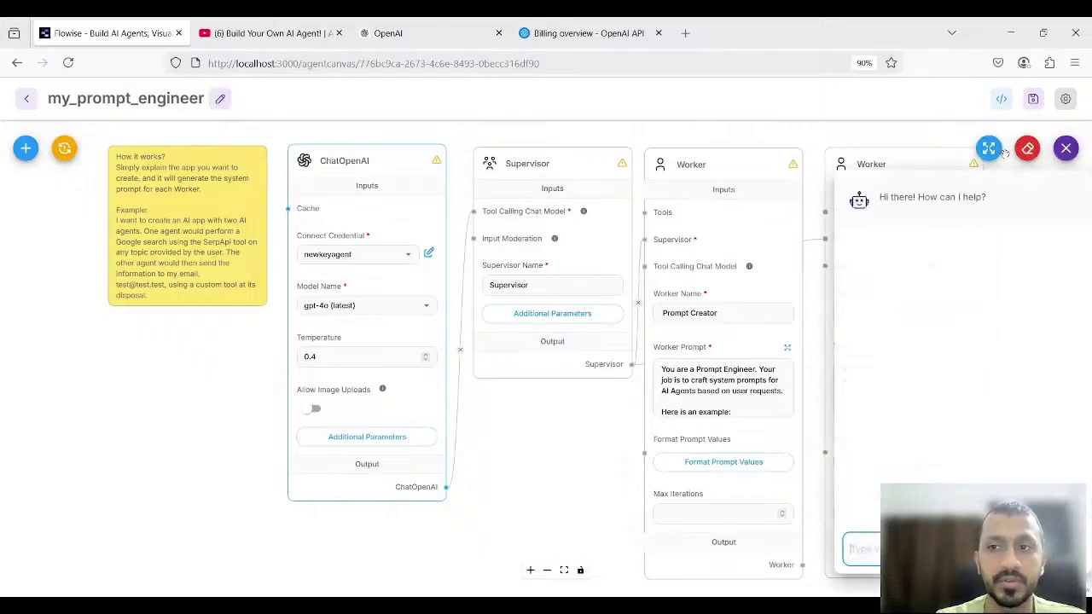
Expand the chat window and begin the message with "I want 4 agents"
left_click(989, 150)
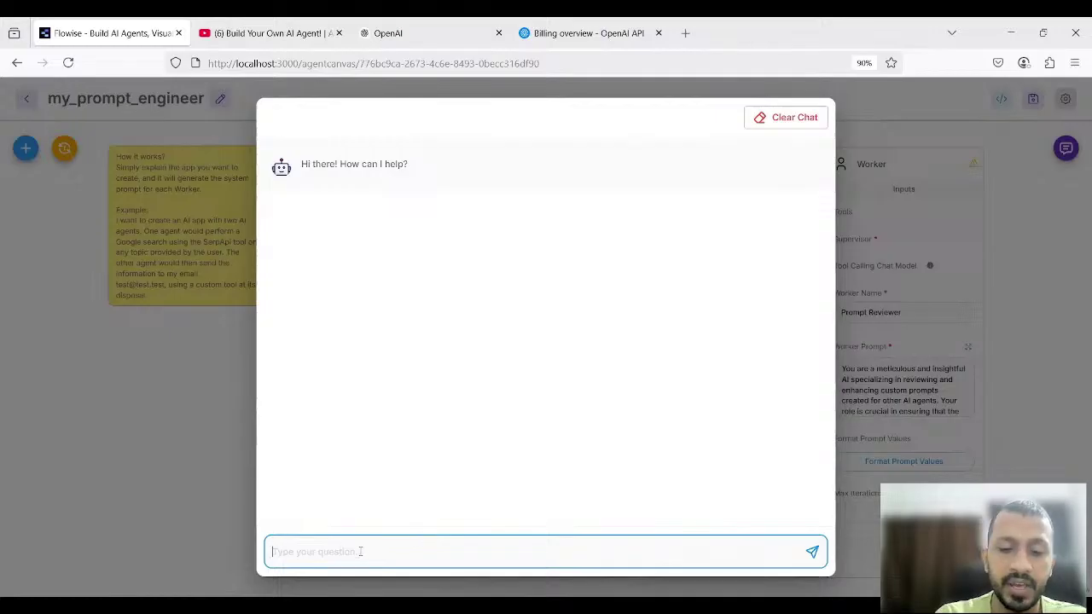
type("I wa")
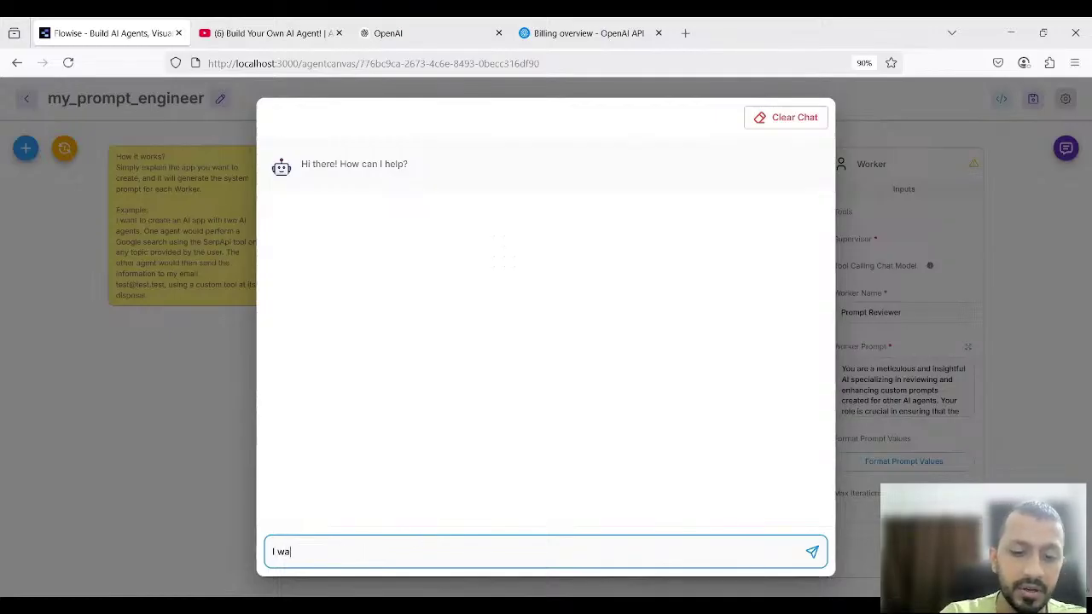
type("nt 4 ")
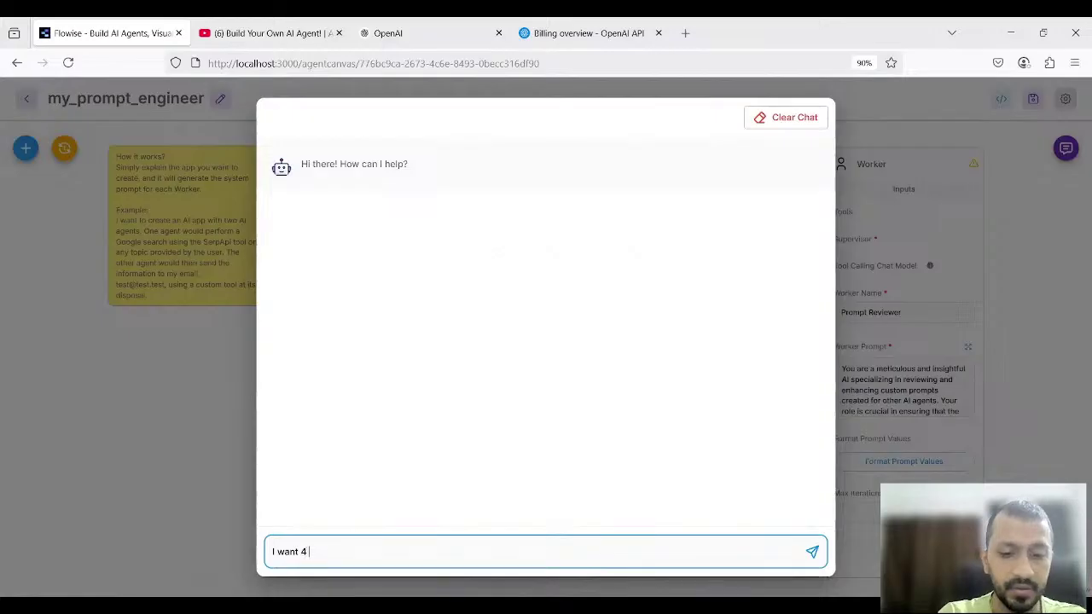
type("agents")
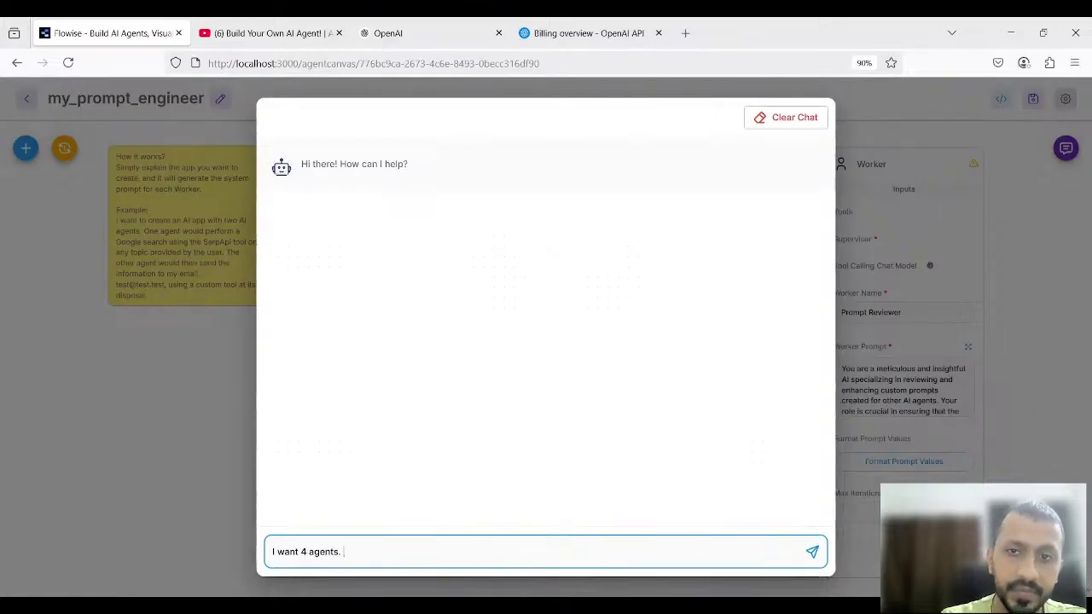
End the opening sentence and add "The first agent should write a blog post on a topic" to the chat message
type(". The ")
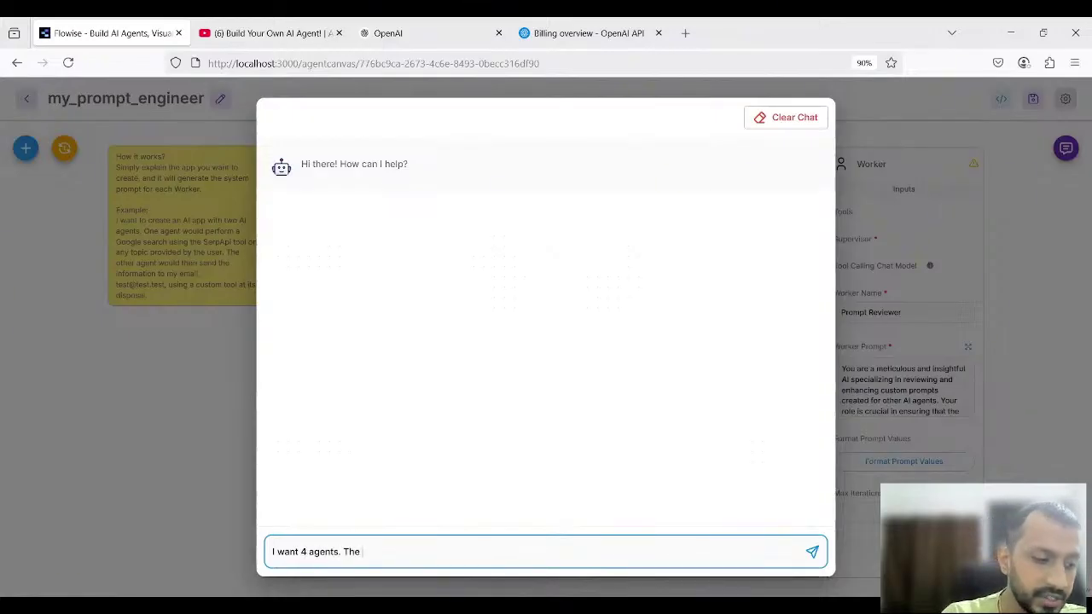
type("fi")
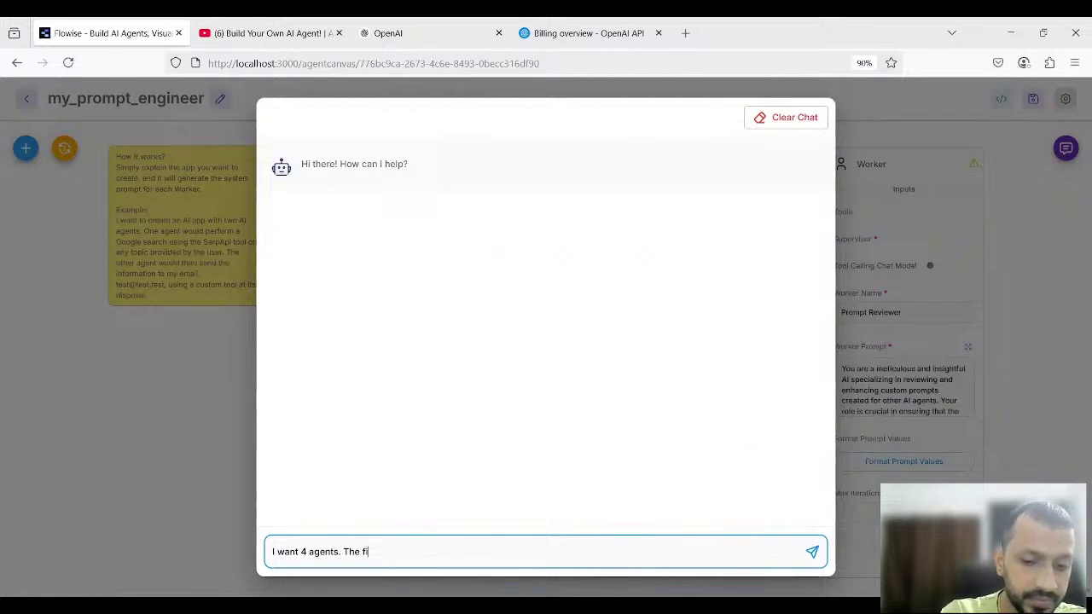
type("rst age")
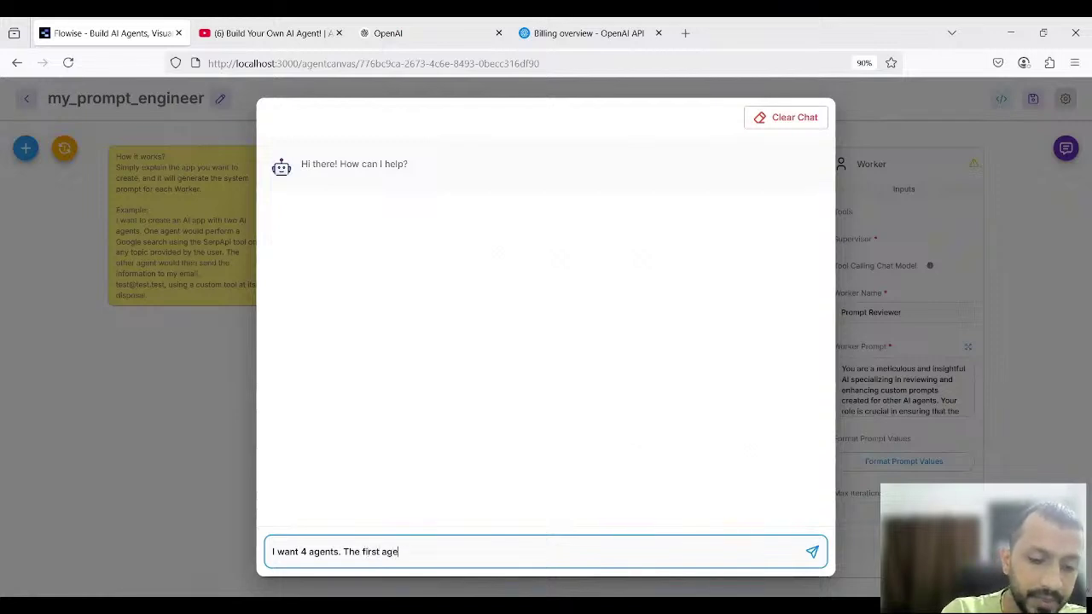
type("nt s")
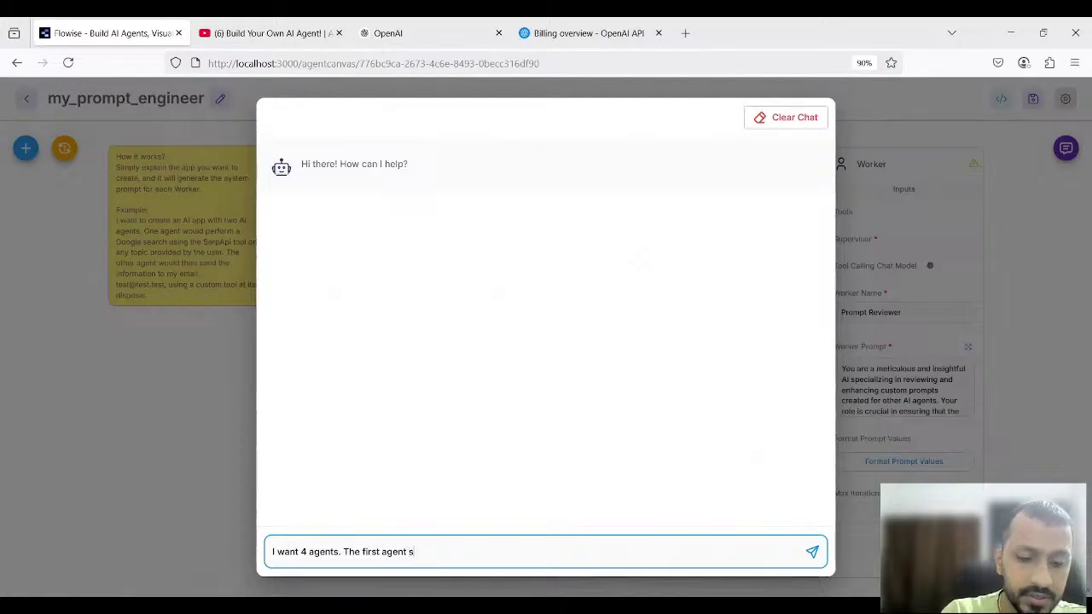
type("hould w")
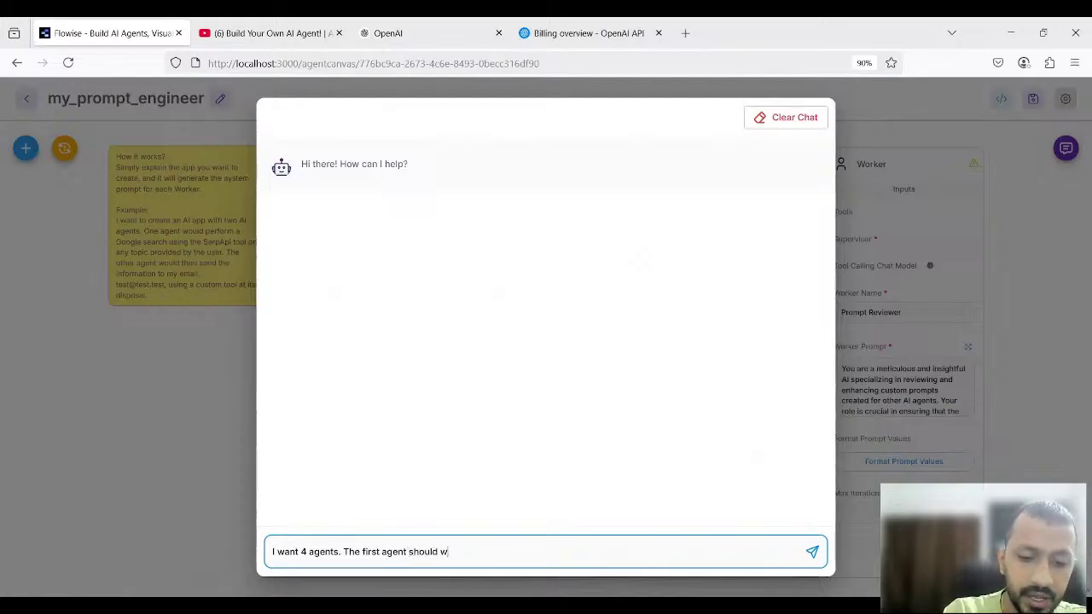
type("rite a ")
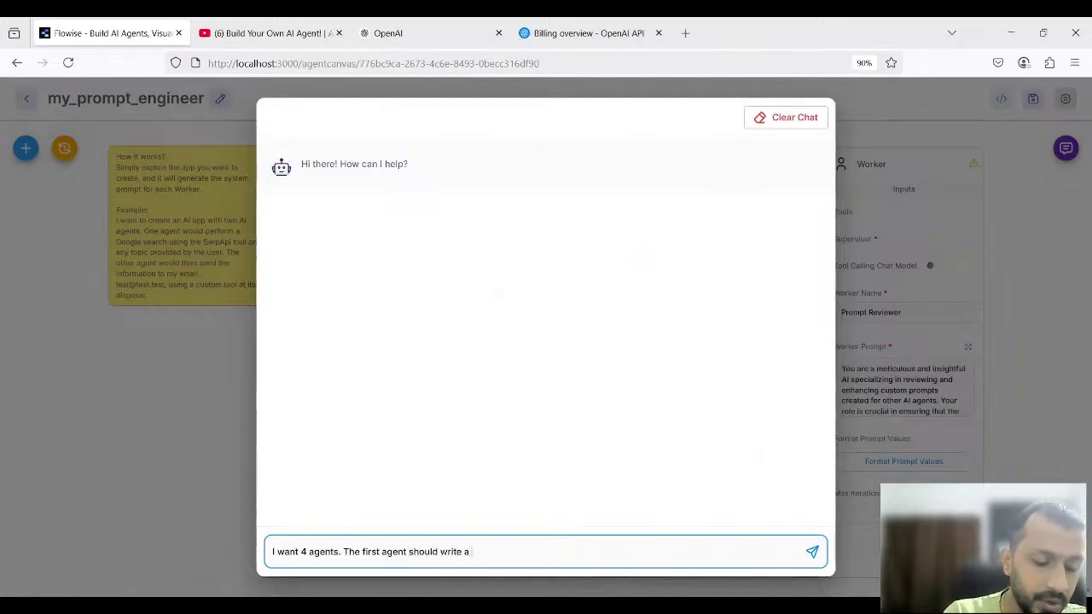
type("blog pos")
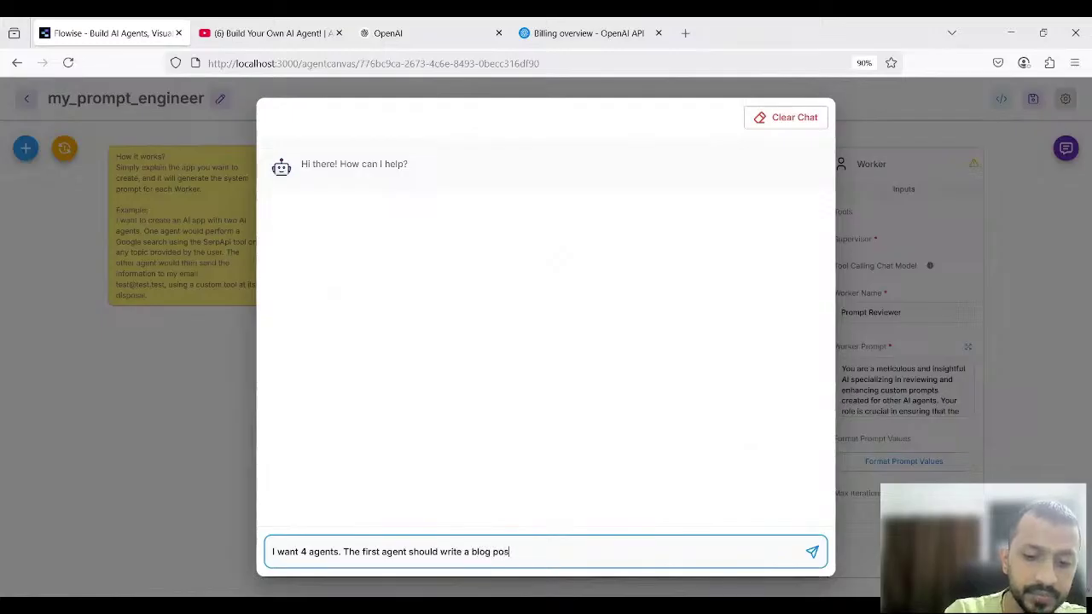
type("t on ")
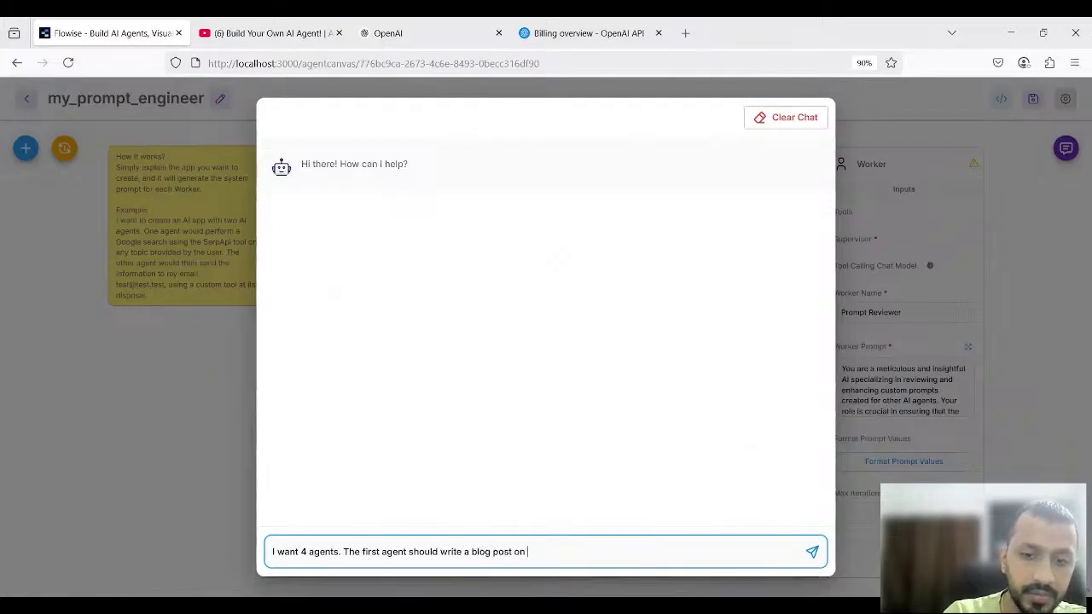
type("a topic")
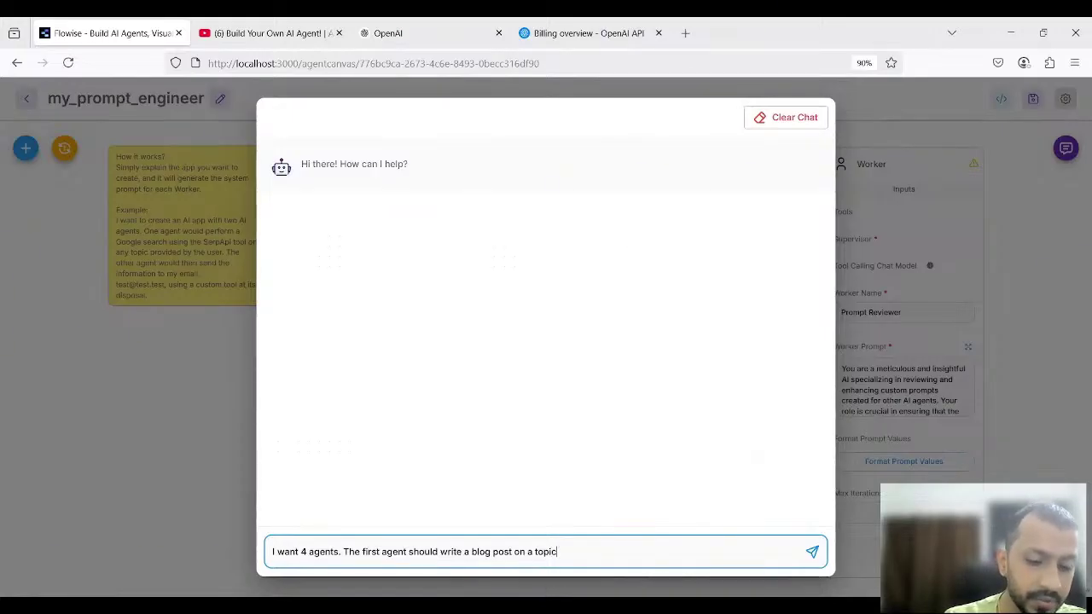
Continue the first agent's description with ", targeting", spelled with a single t before "ing"
type(", targ")
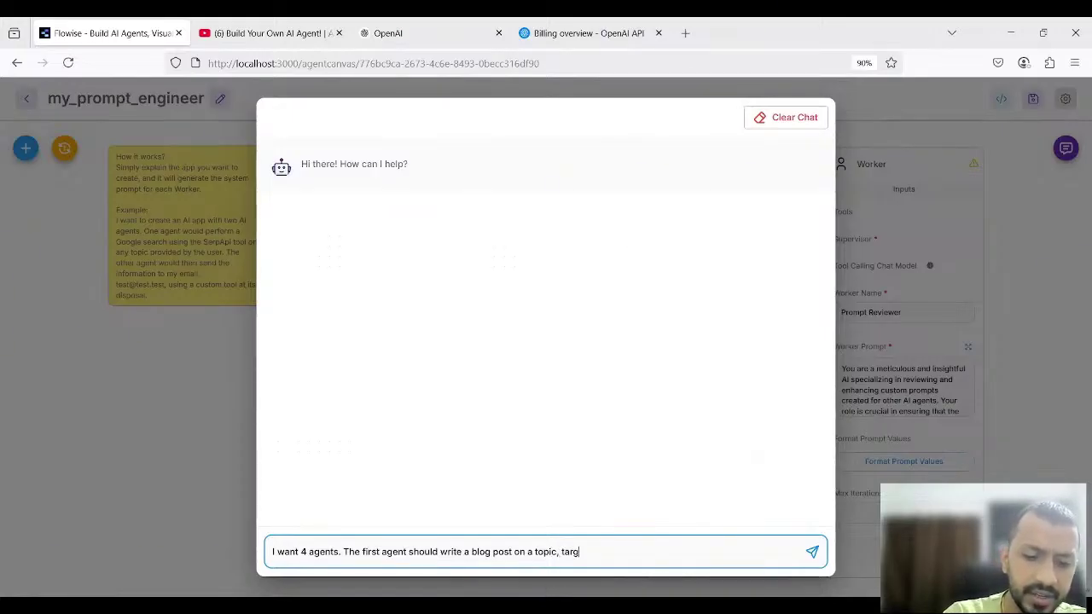
type("etting")
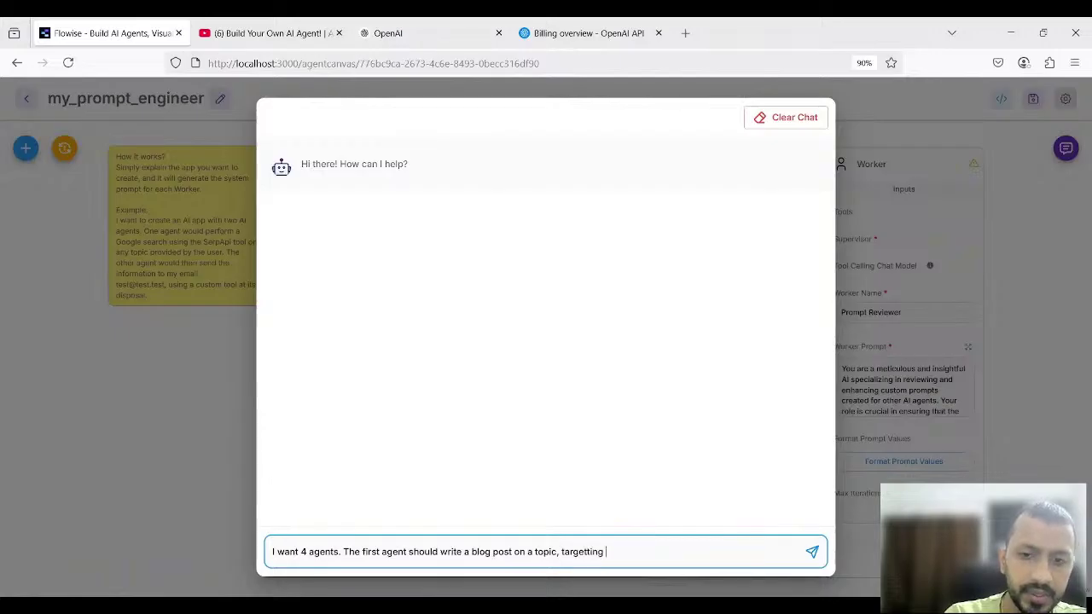
left_click(587, 551)
key("BackSpace")
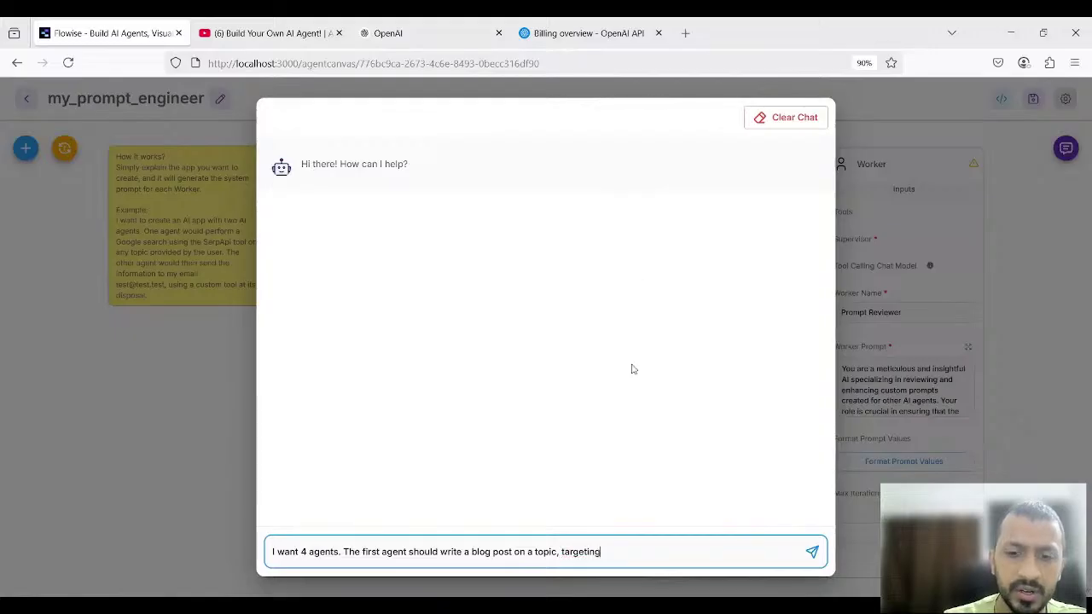
left_click(625, 546)
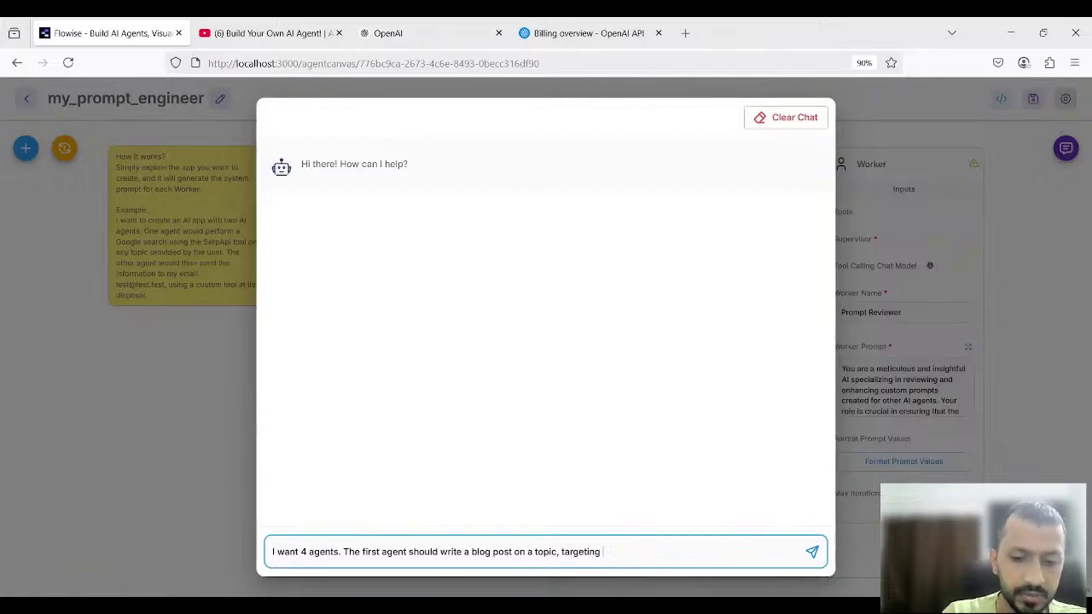
type("earners")
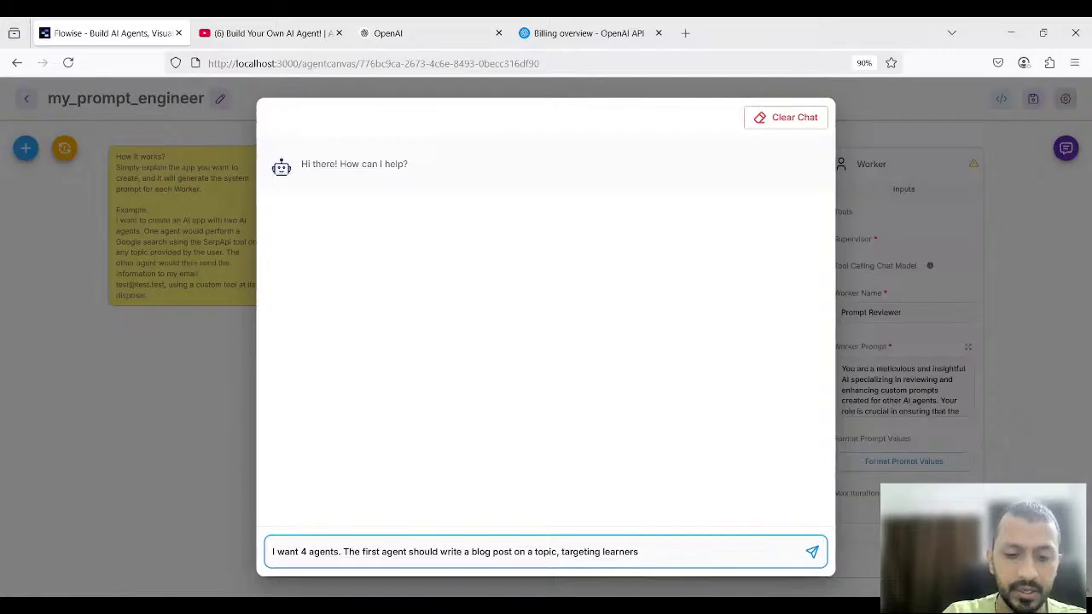
key("BackSpace")
key("BackSpace")
key("BackSpace")
key("BackSpace")
key("BackSpace")
key("BackSpace")
key("BackSpace")
key("BackSpace")
key("BackSpace")
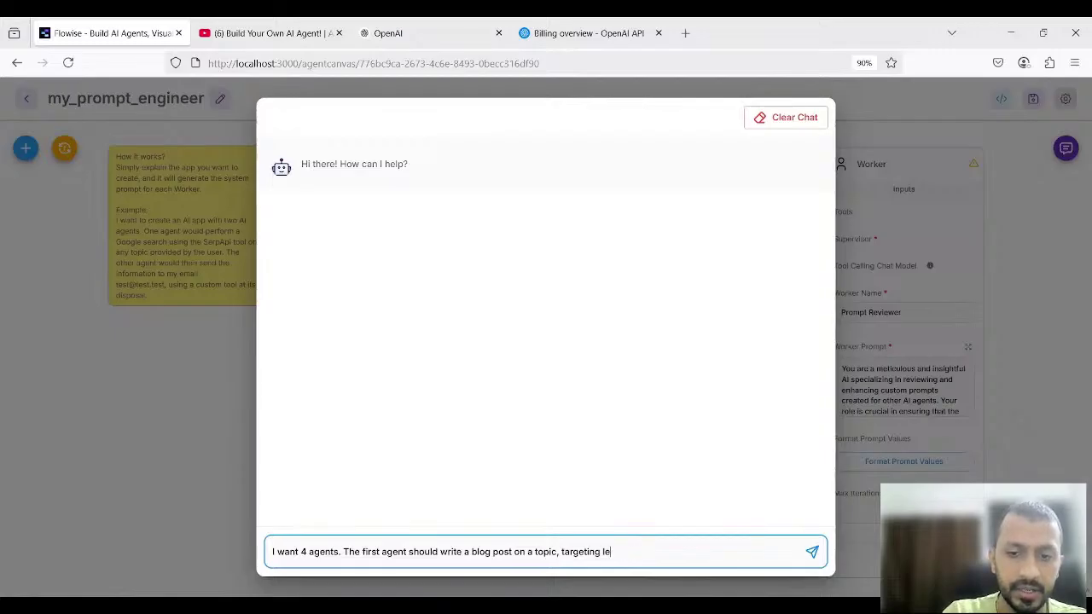
Describe the blog's audience as "human of age 20 to 45", with a space after "targeting"
type("human ")
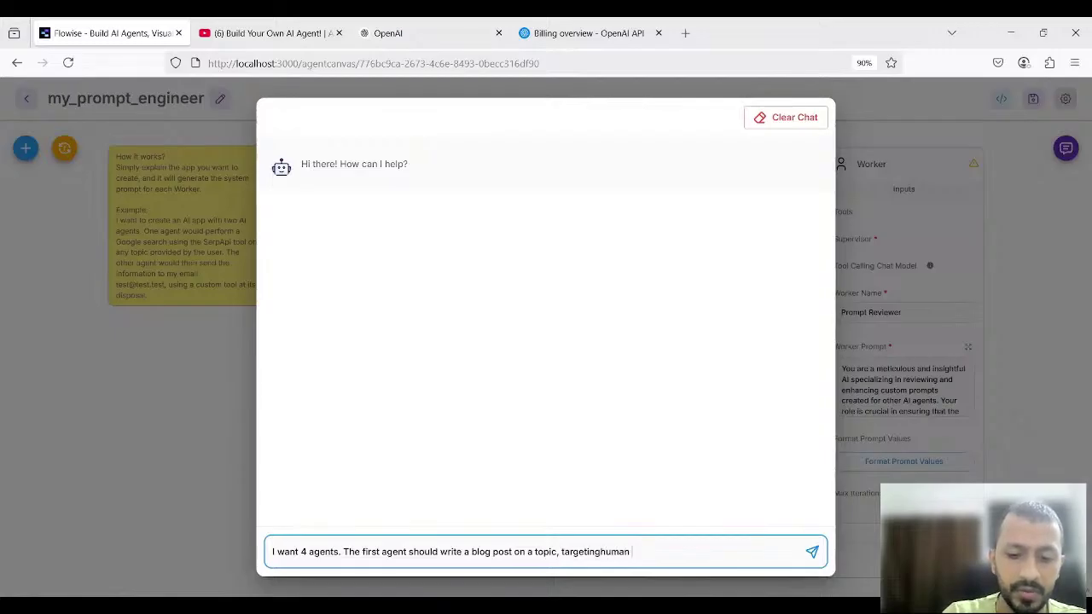
type("of age")
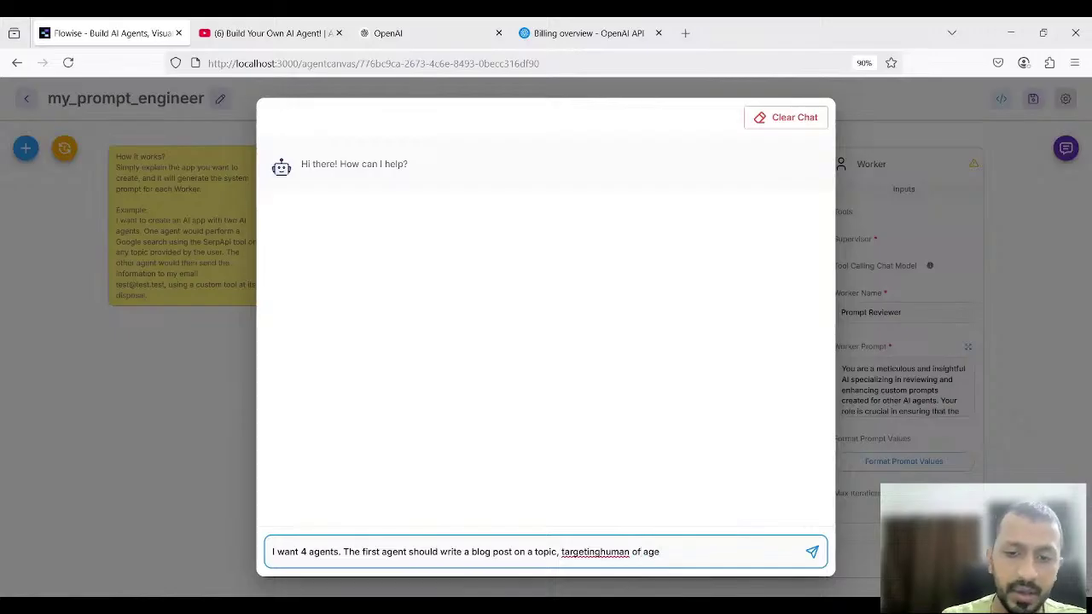
left_click(599, 553)
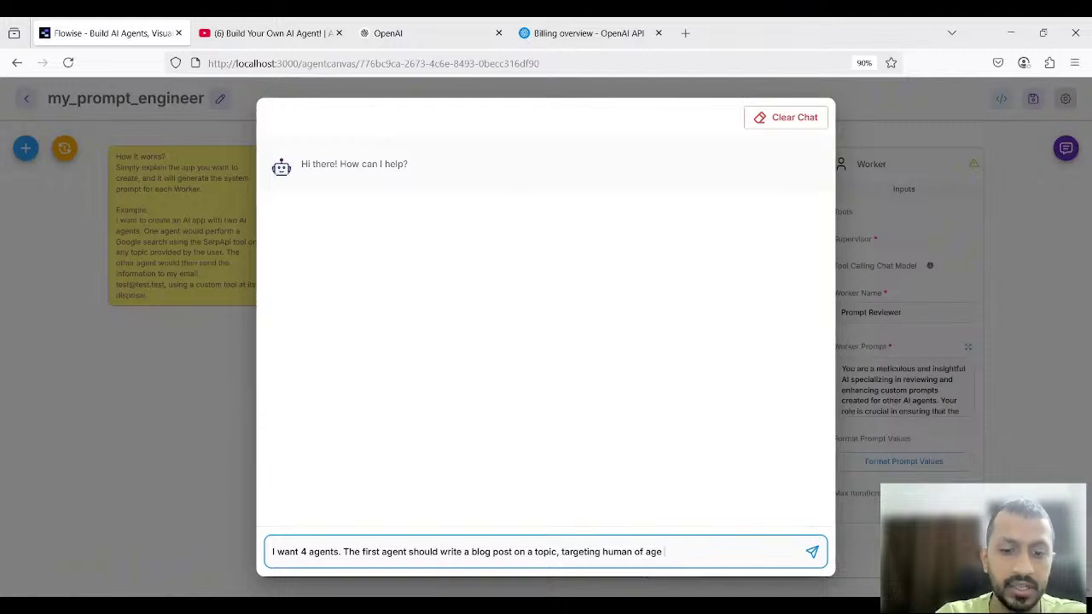
type("20")
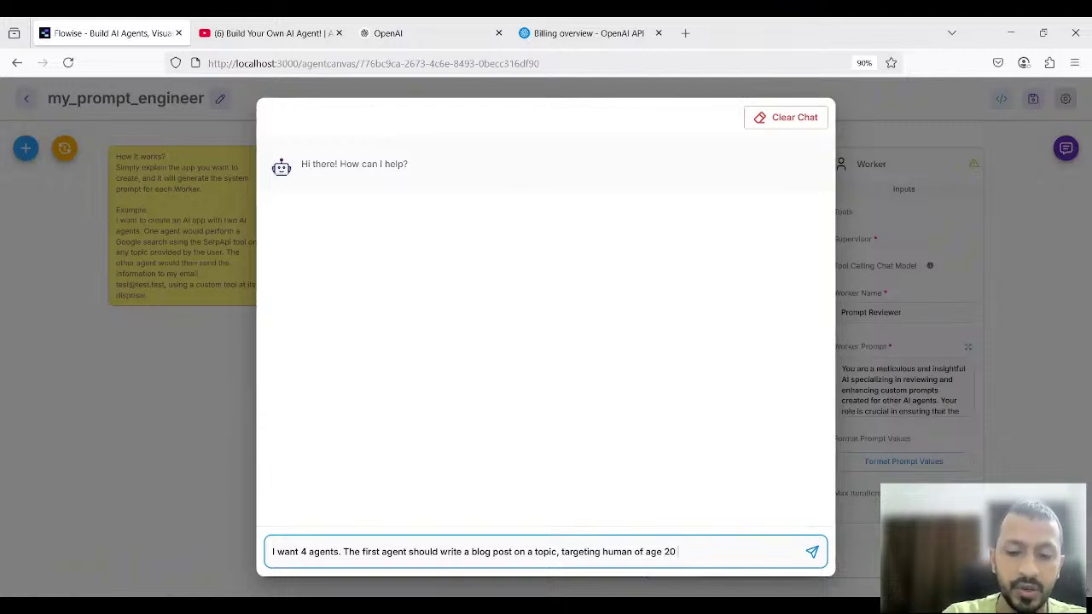
type(" to 45")
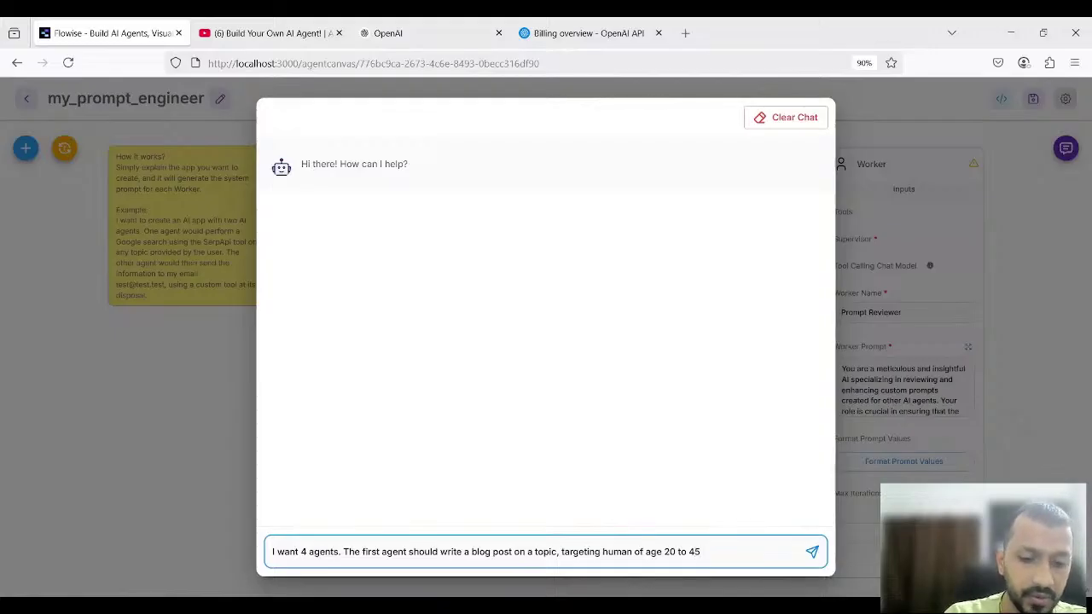
Complete the audience description with "who are intrested in learning new technologies."
type(" who ar")
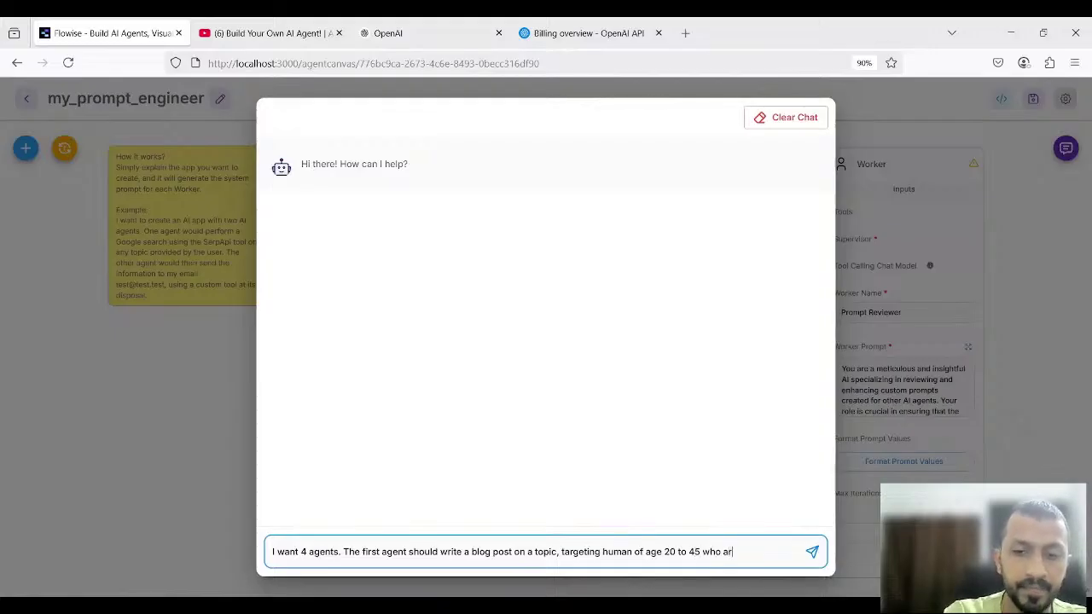
type("e intres")
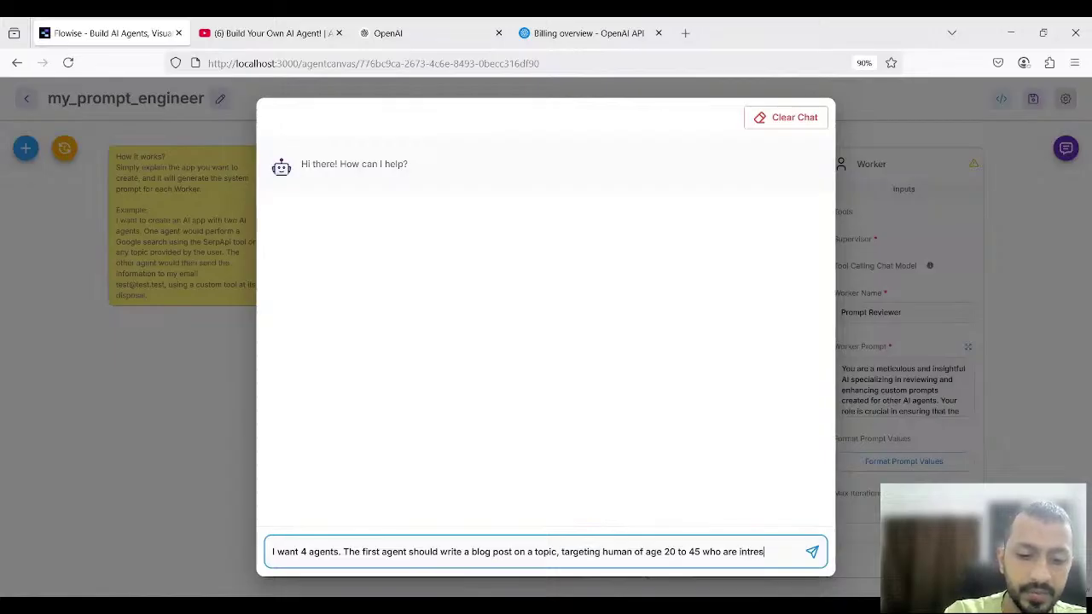
type("ted in lea")
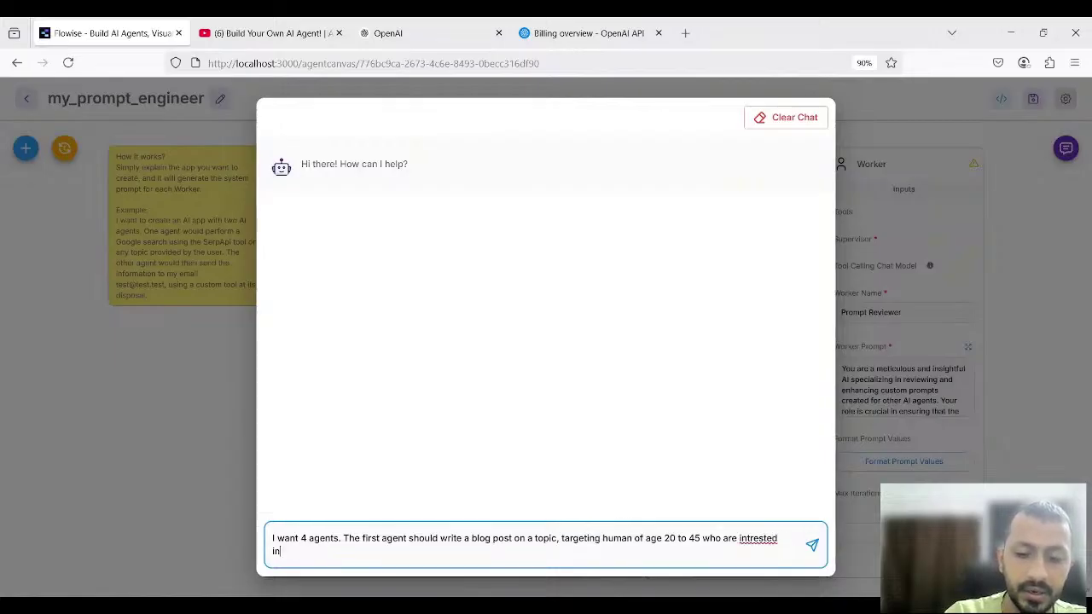
type("rning ")
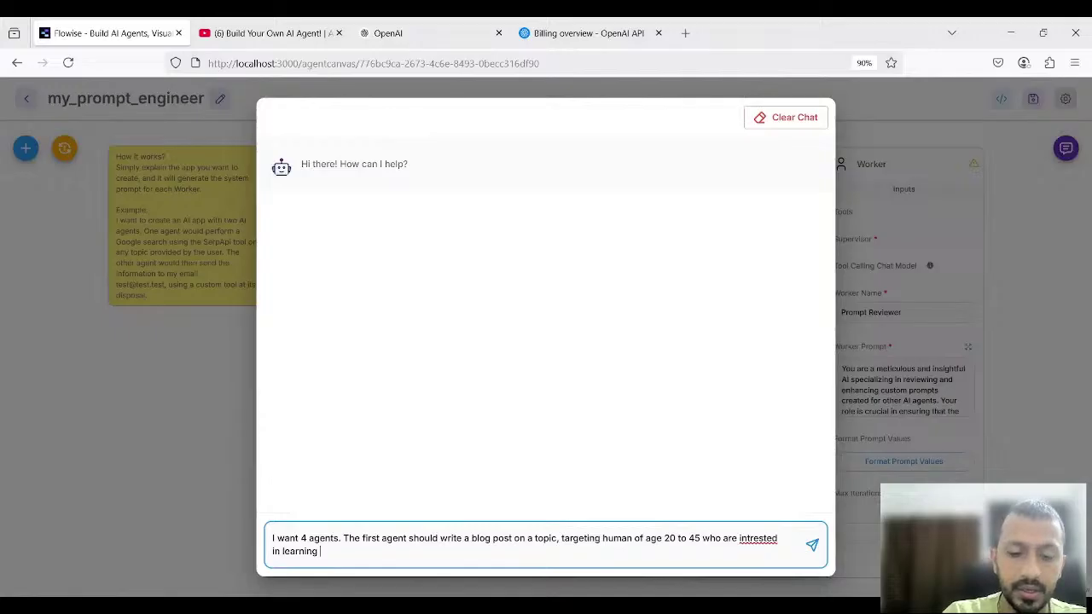
type("new tec")
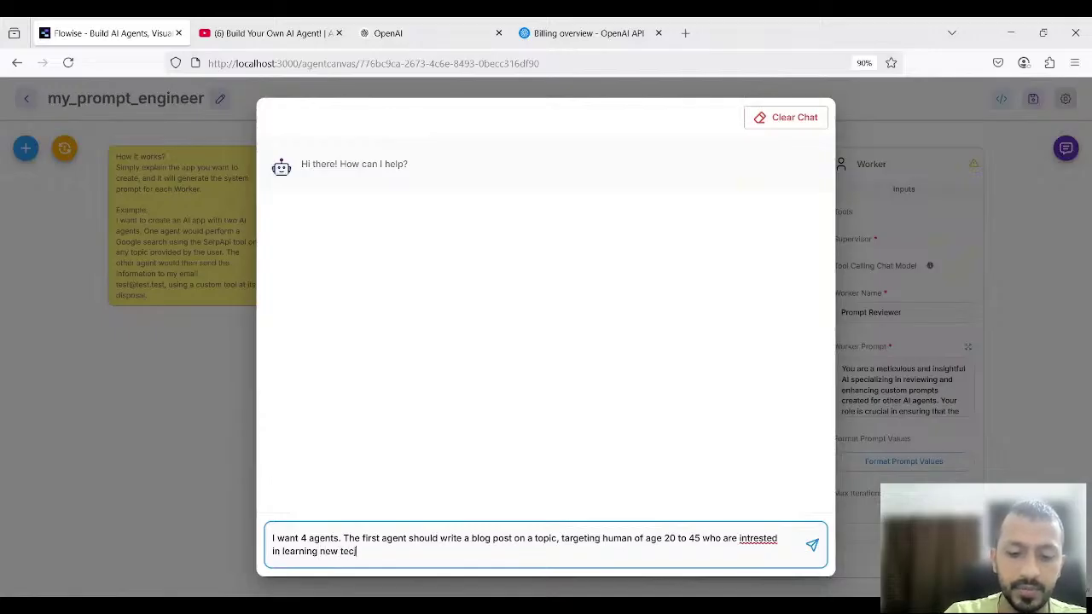
type("hnologi")
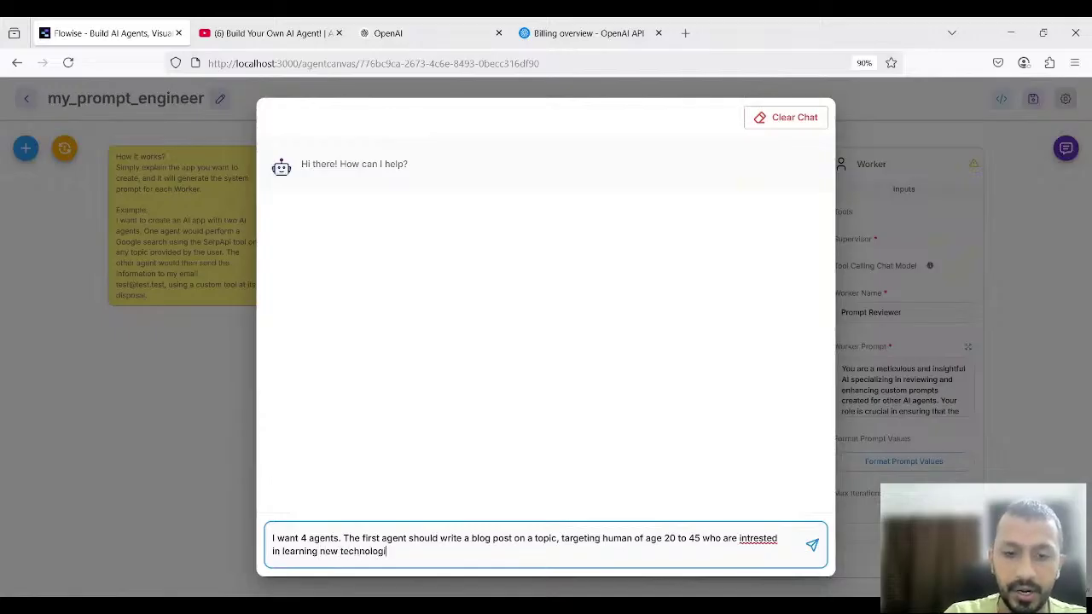
type("es.")
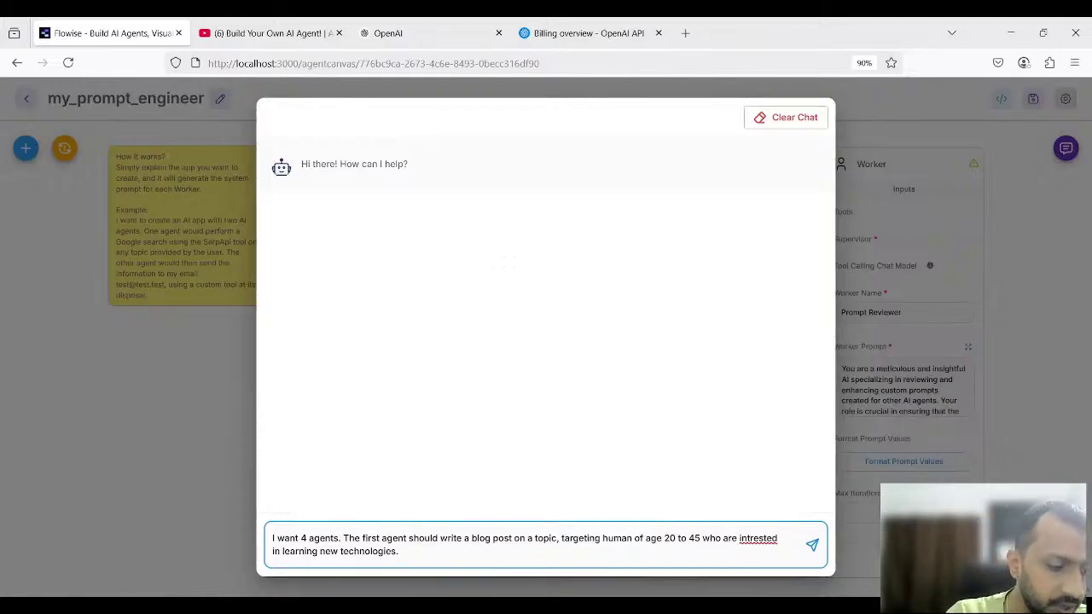
Add "The second agent sholud write a script for a video" after the first agent's description in the chat message
type(" The ")
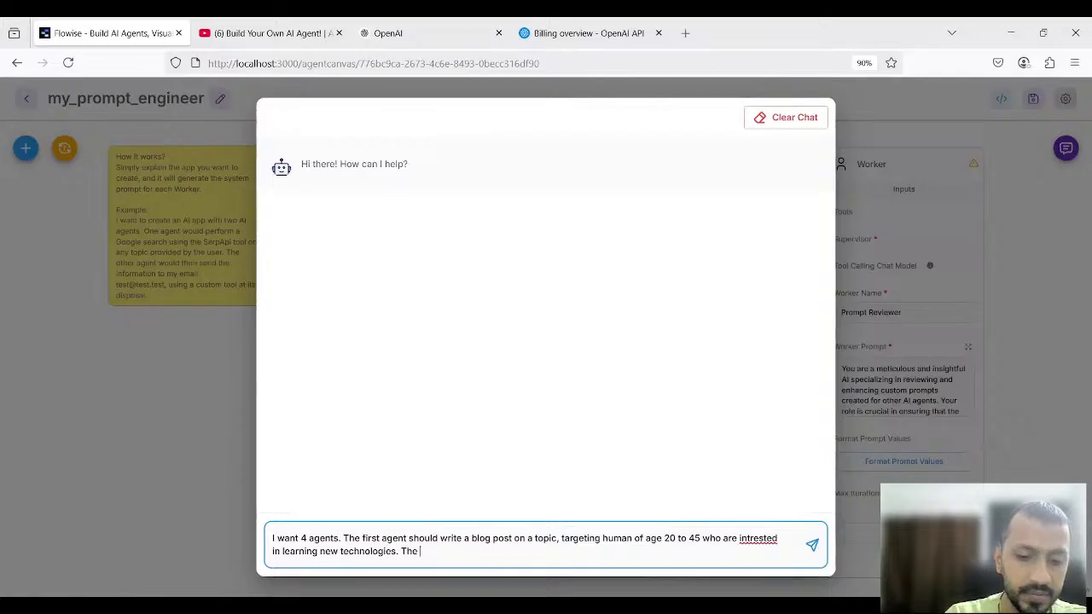
type("second ag")
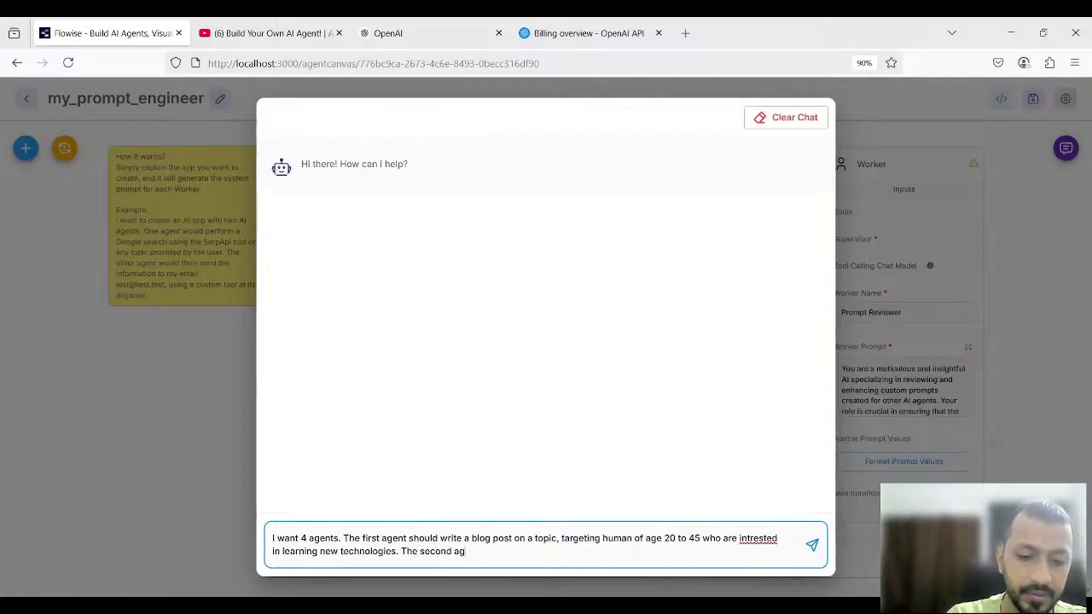
type("ent s")
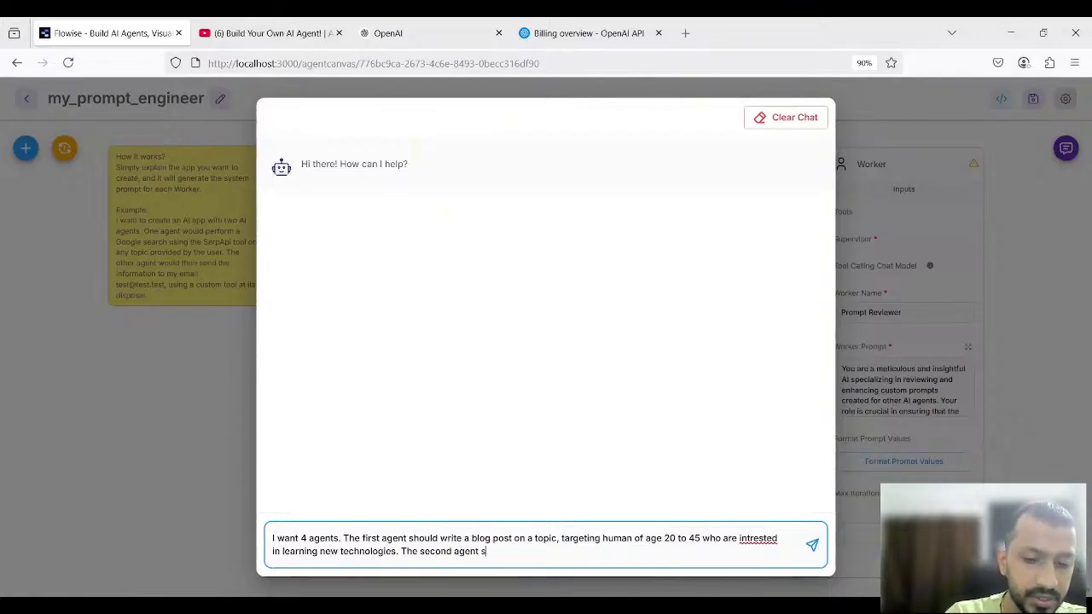
type("holud wr")
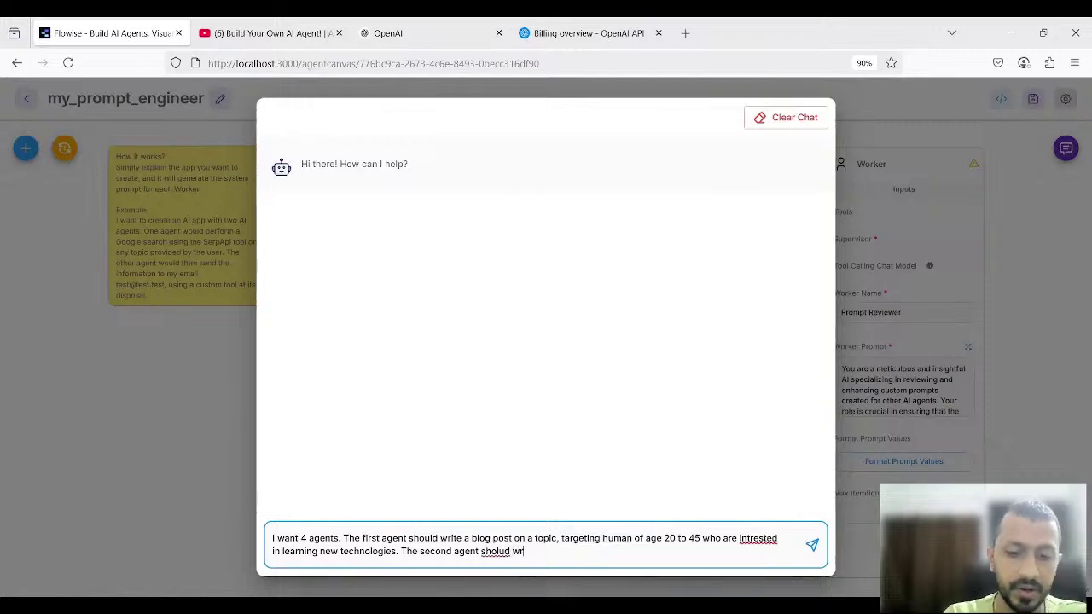
type("ite a")
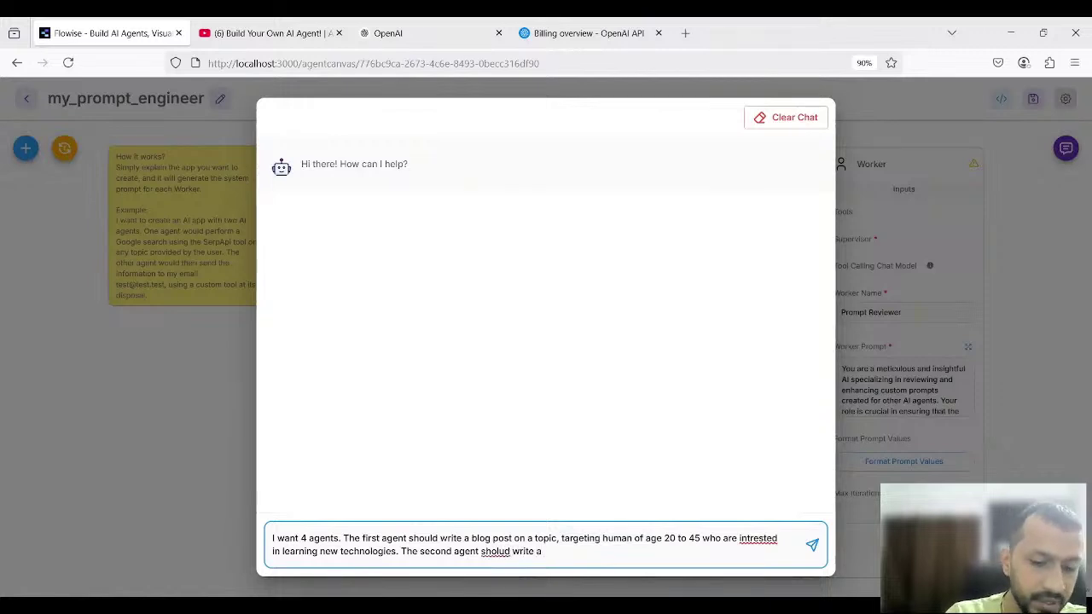
type(" script")
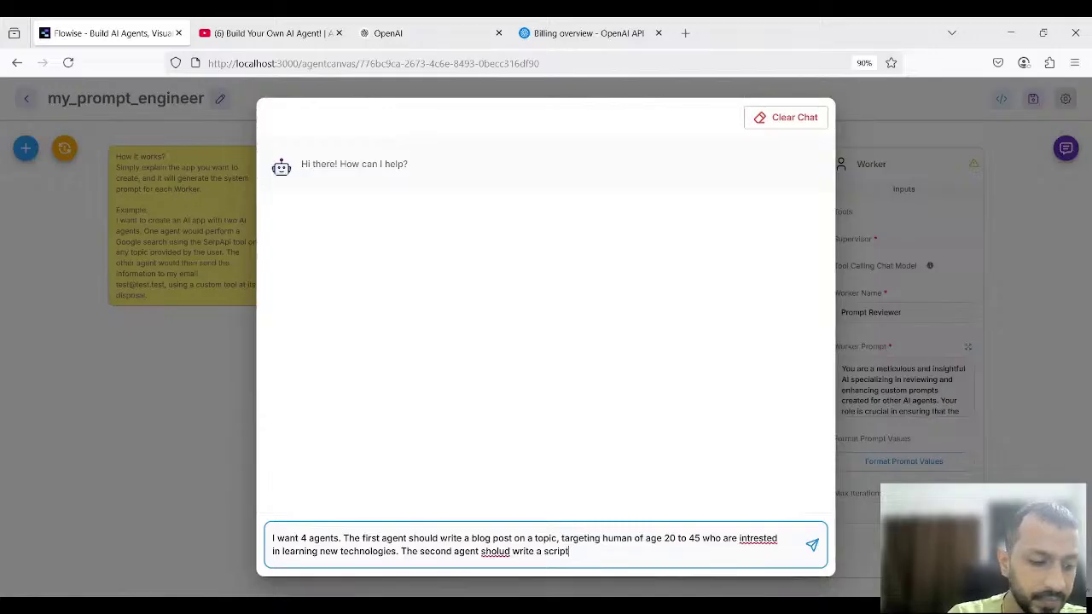
type(" for a ")
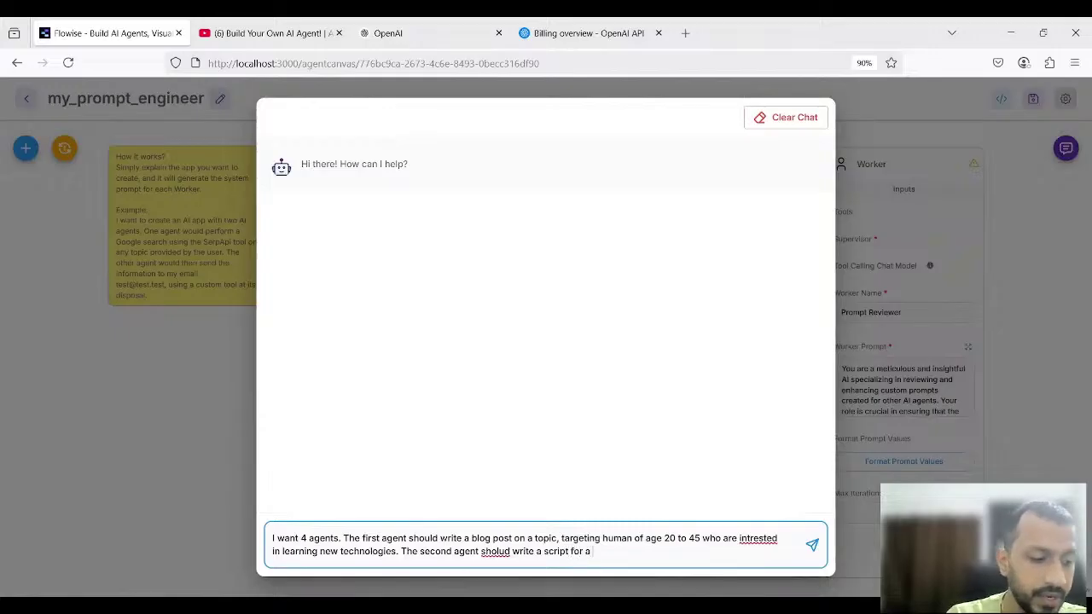
type("video")
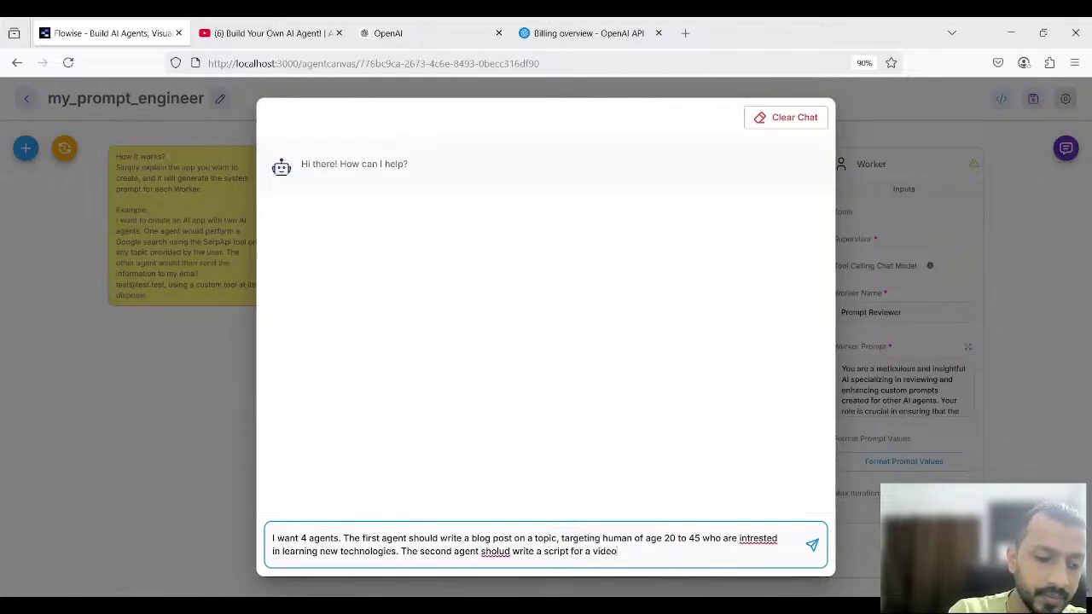
Complete the second agent's sentence with "based on this blog post."
type(" base")
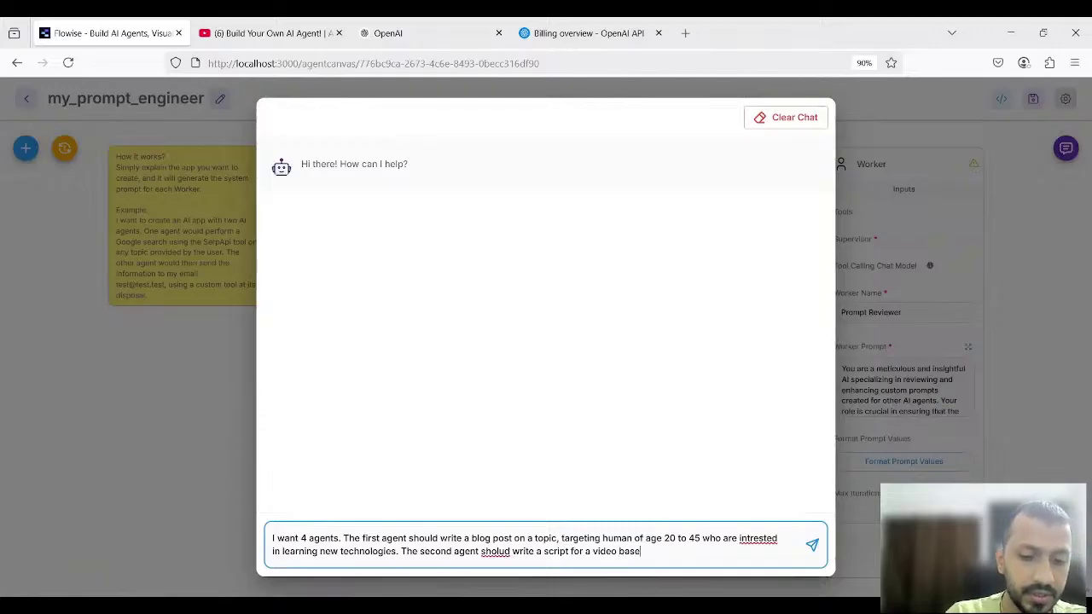
type("d on a")
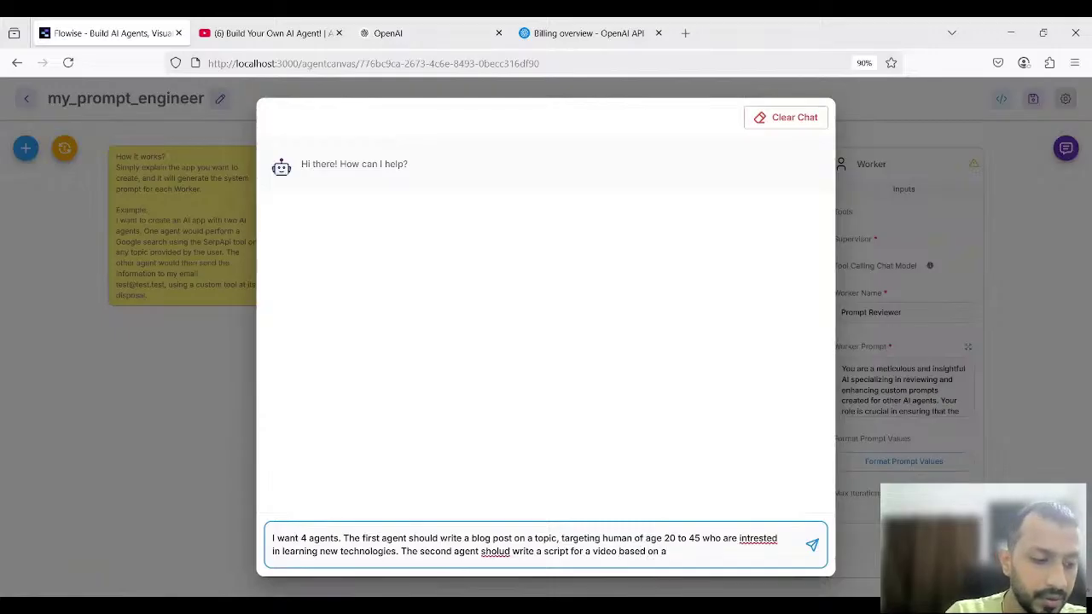
key("BackSpace")
type("thi")
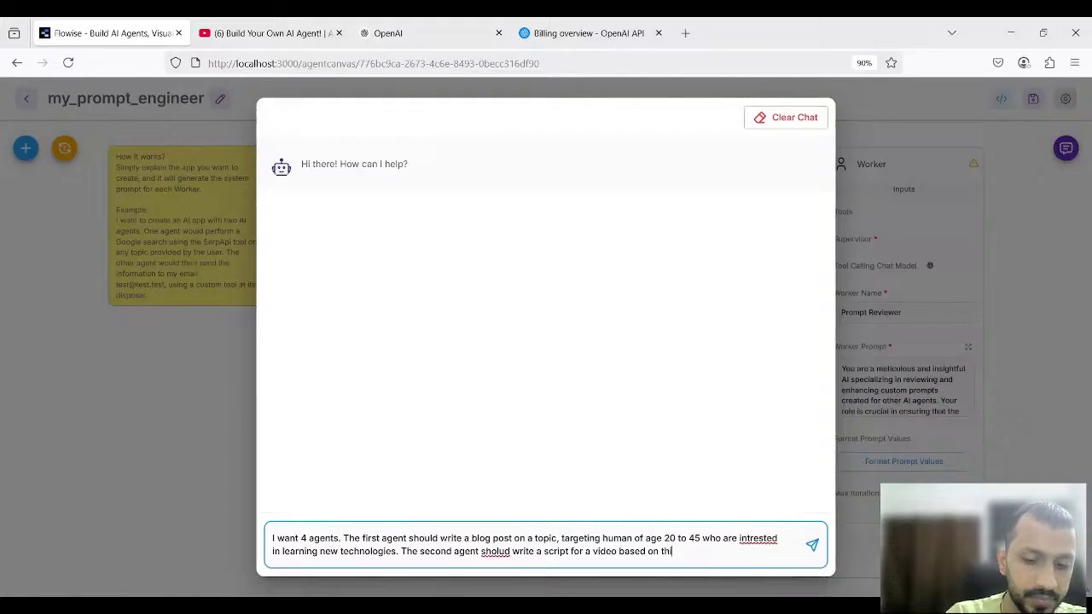
type("s blog post.")
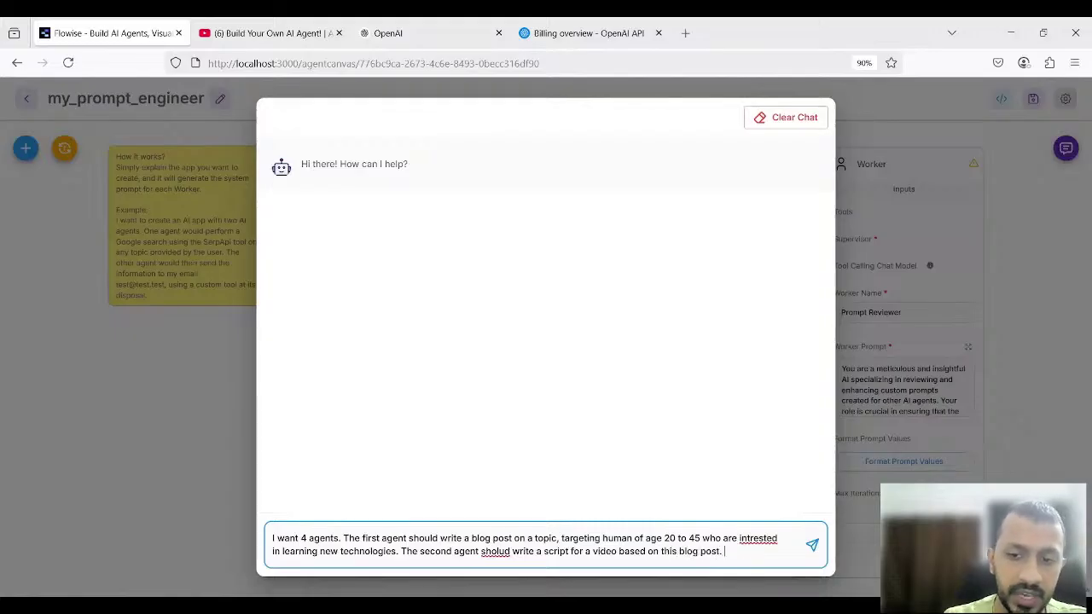
Correct "intrested" to "interested" using the spelling suggestion, and return the text cursor to the end of the message
right_click(759, 536)
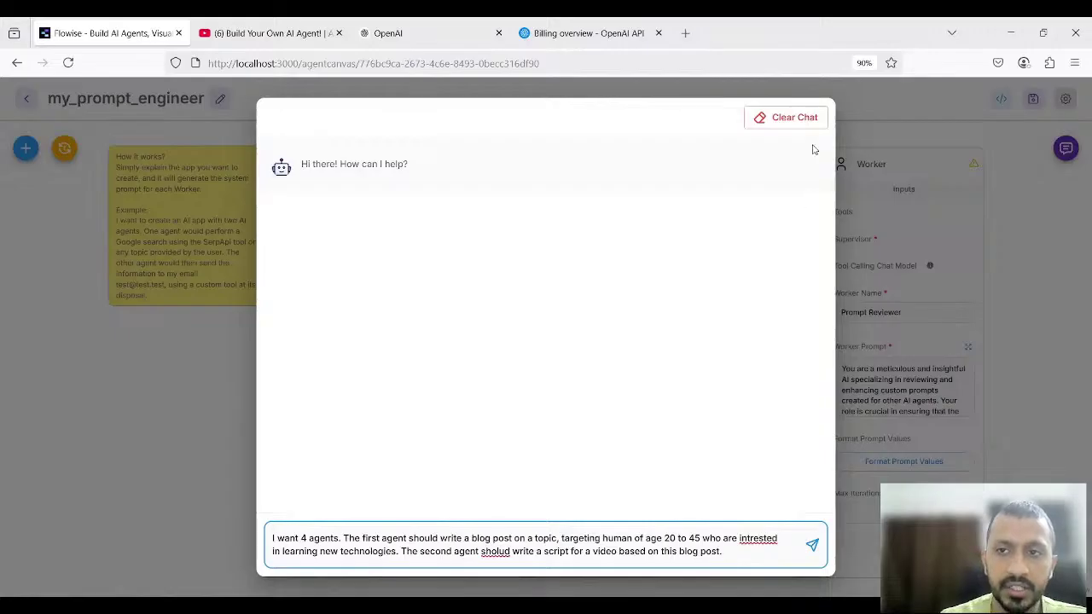
left_click(814, 147)
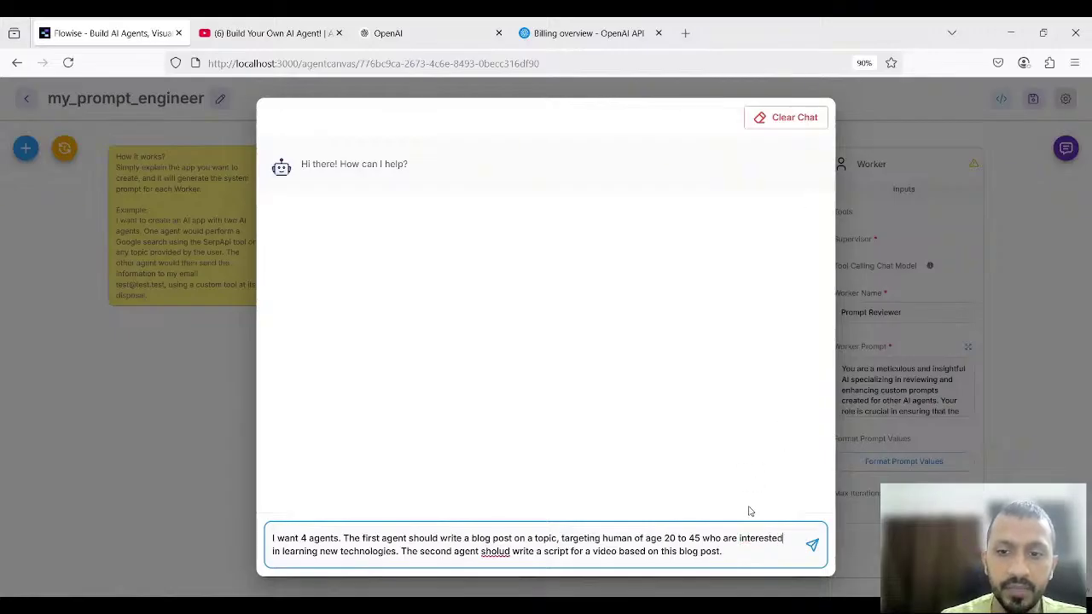
left_click(726, 552)
Add "The third agent should generate 7 attractive titles" at the end of the chat message
type("The thi")
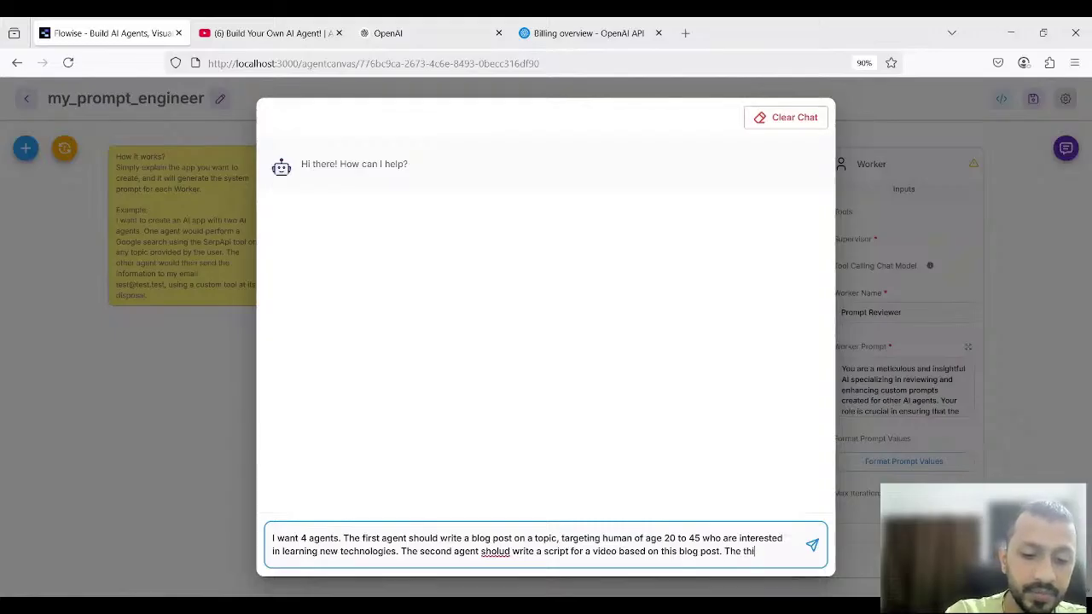
type("rd agent ")
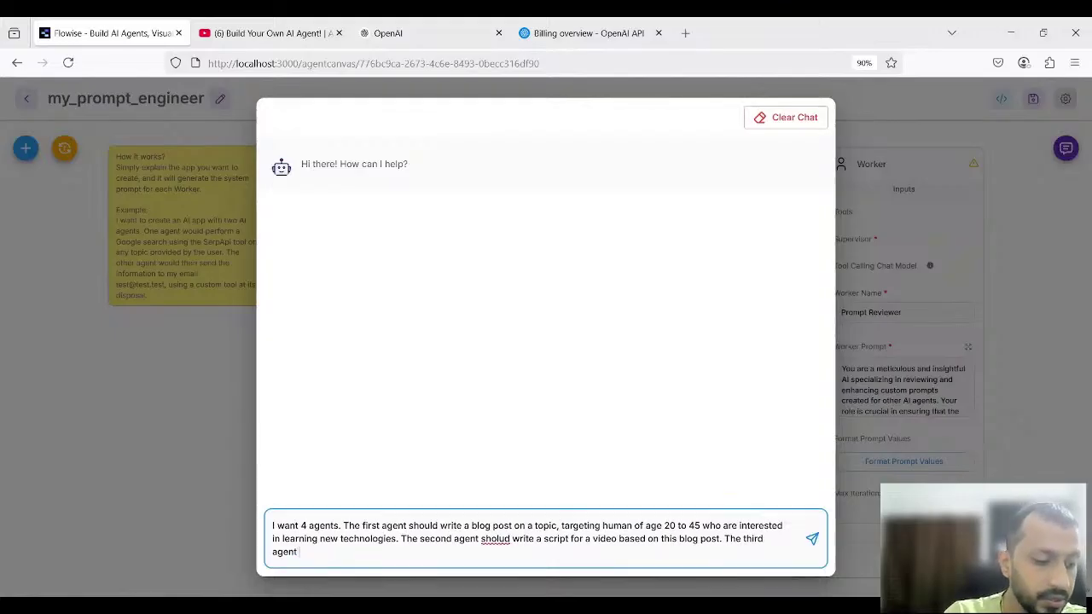
type("sg")
key("BackSpace")
type("h")
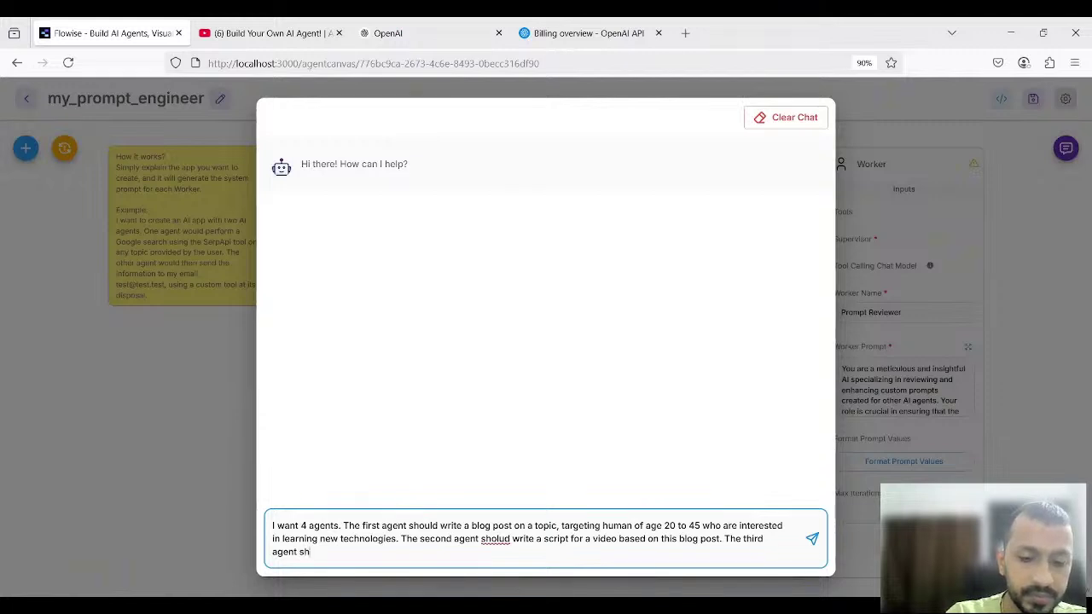
type("ould")
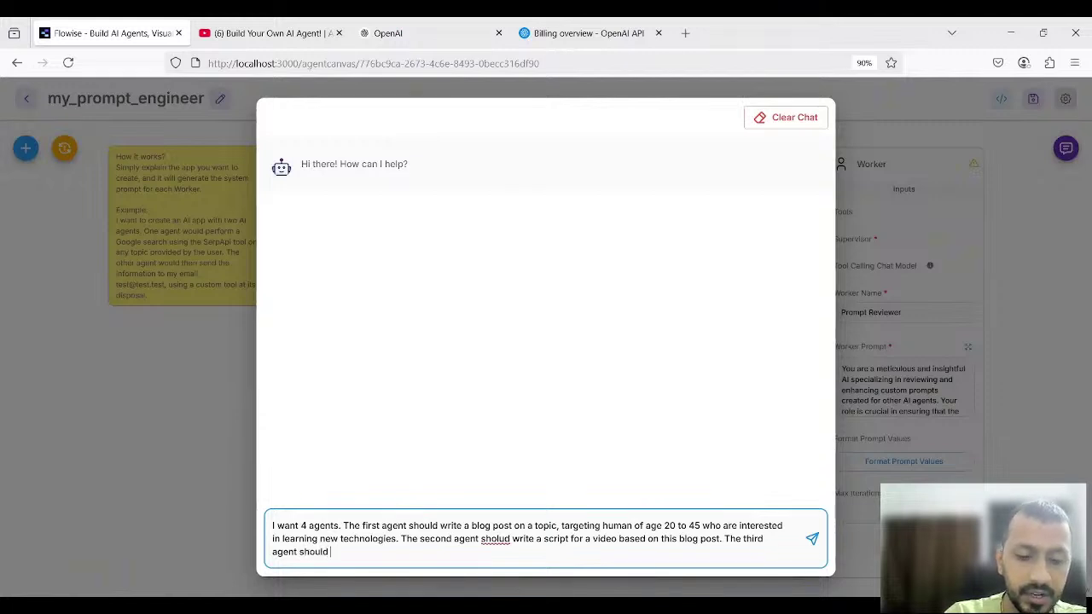
type(" genera")
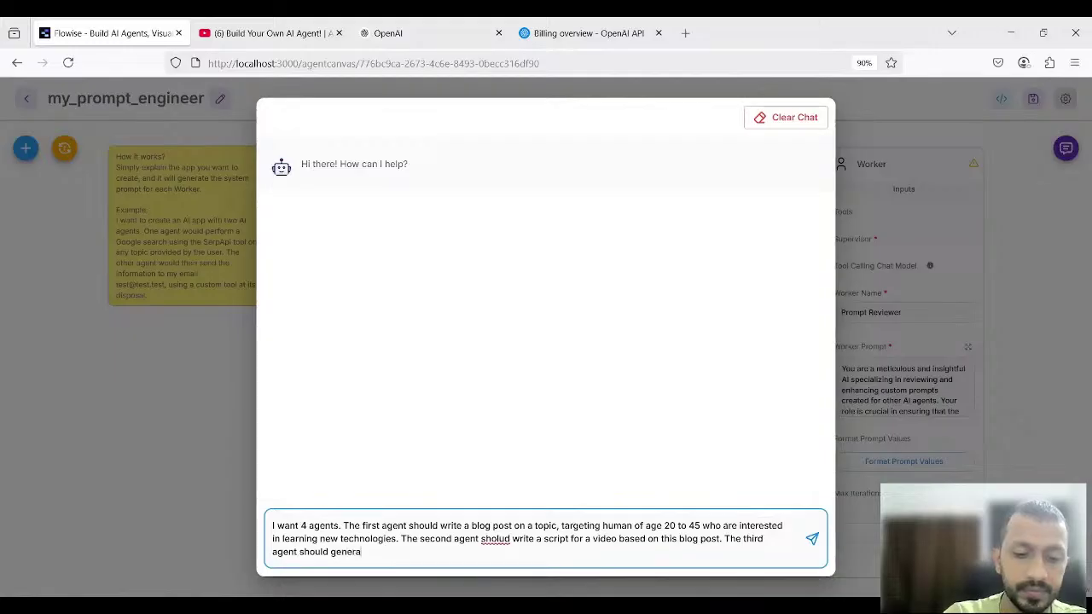
type("te ")
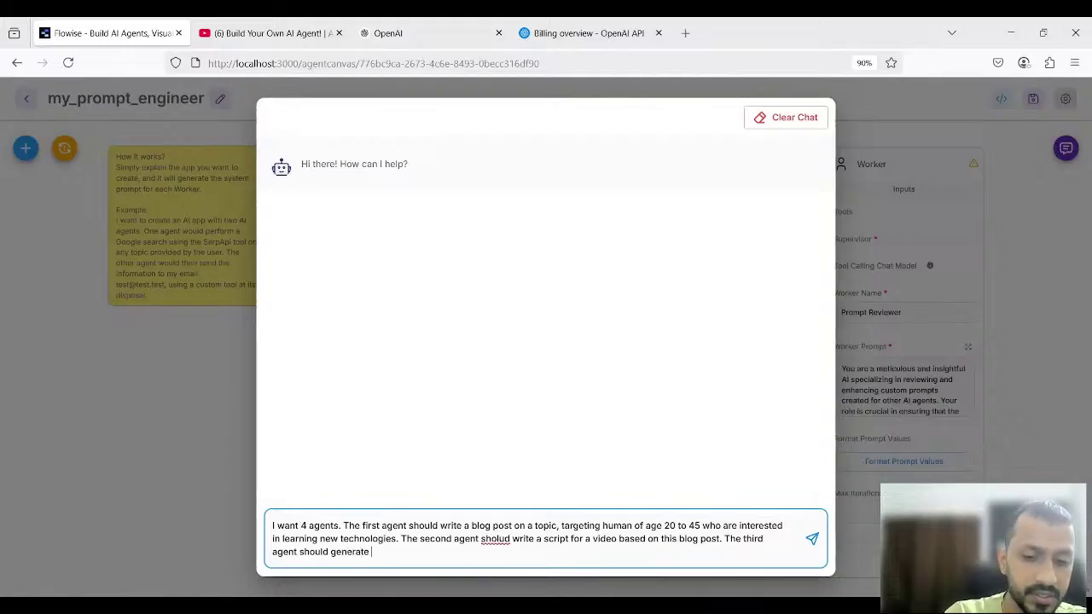
type("7 attra")
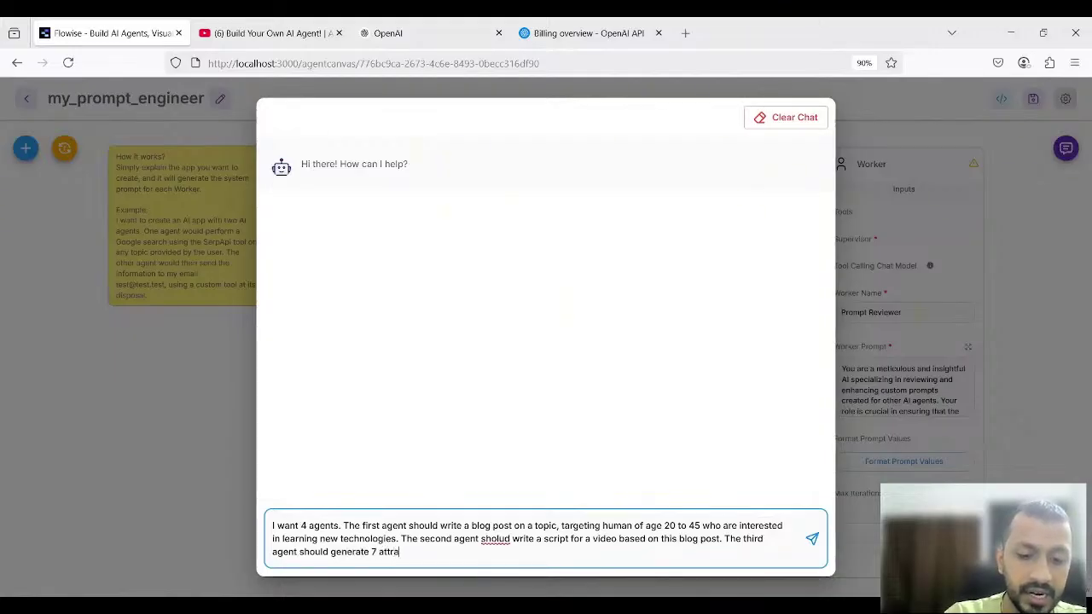
type("ctive ti")
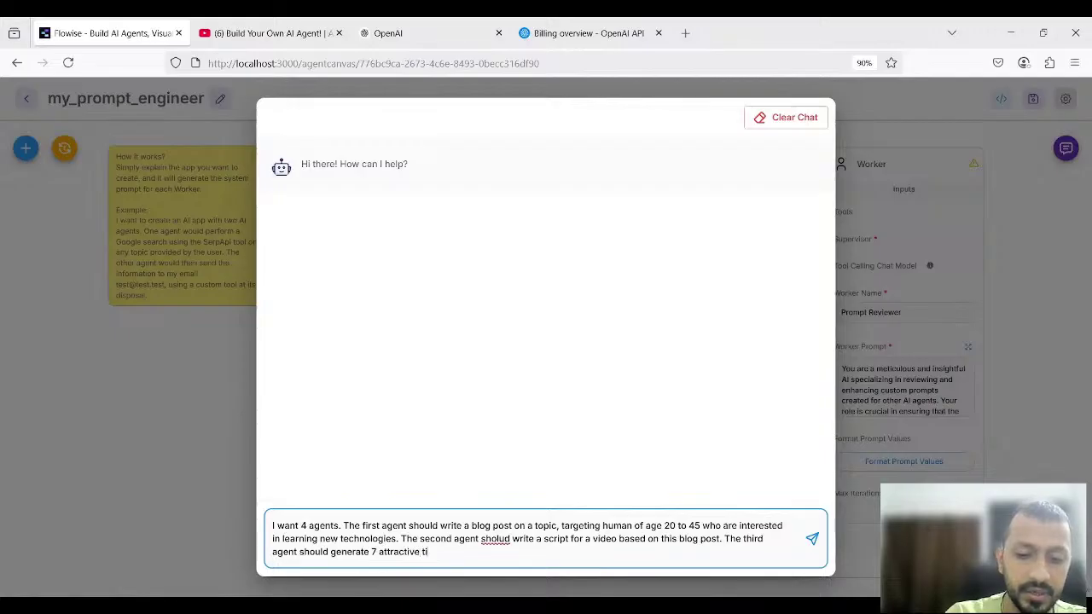
type("tles")
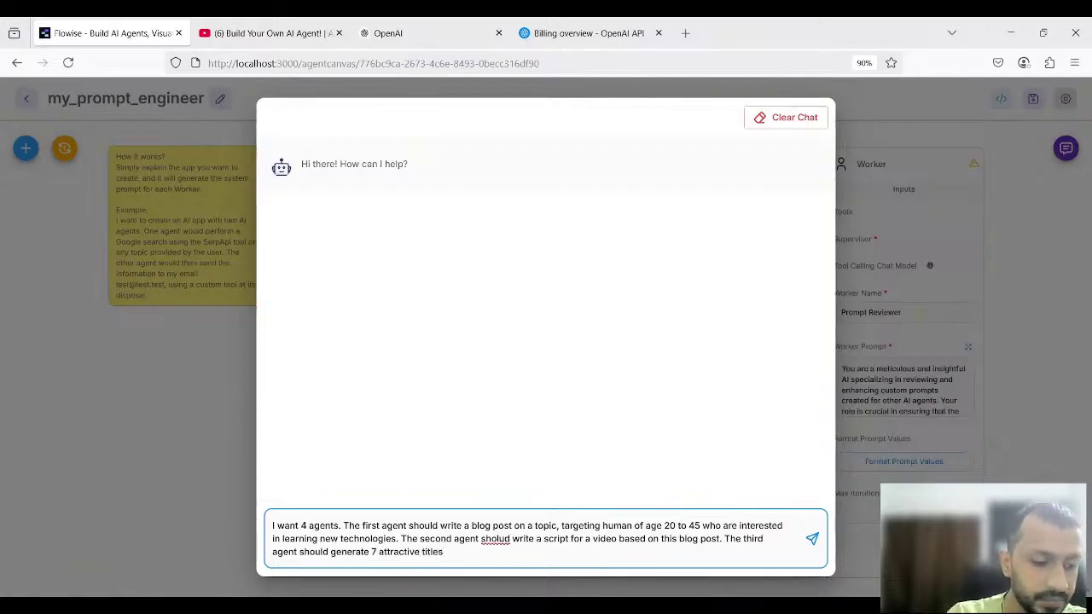
Complete the third agent's sentence with "with high CTA for youtube."
type(" with")
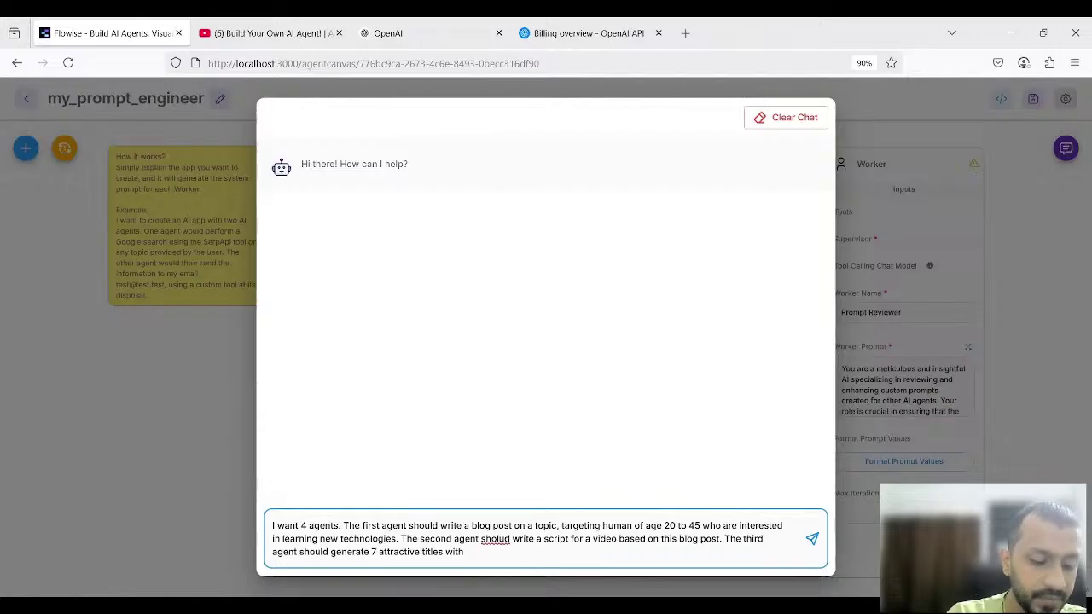
type(" high C")
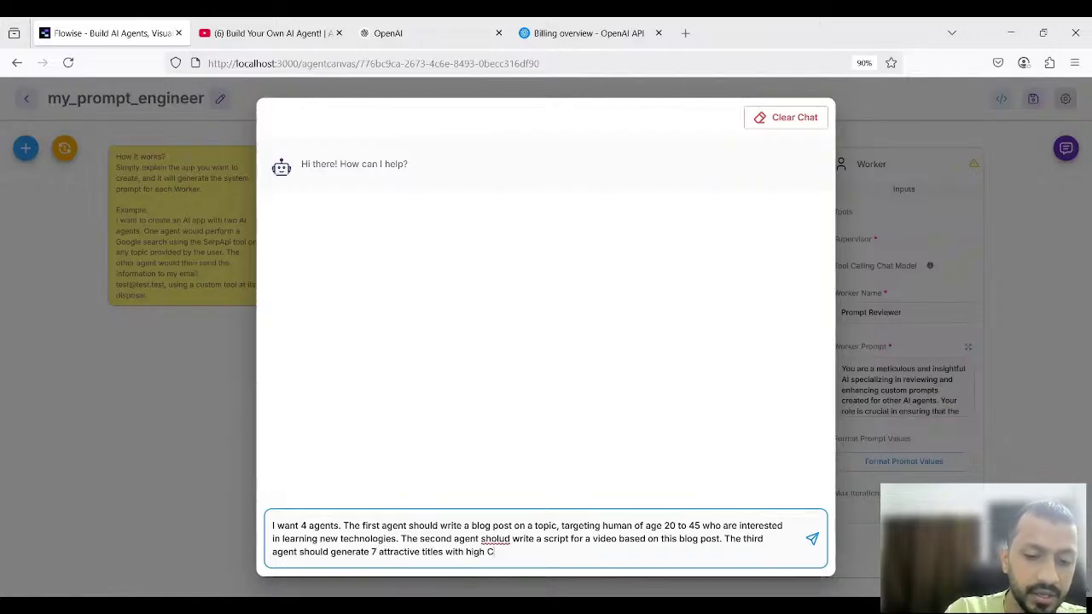
type("TA")
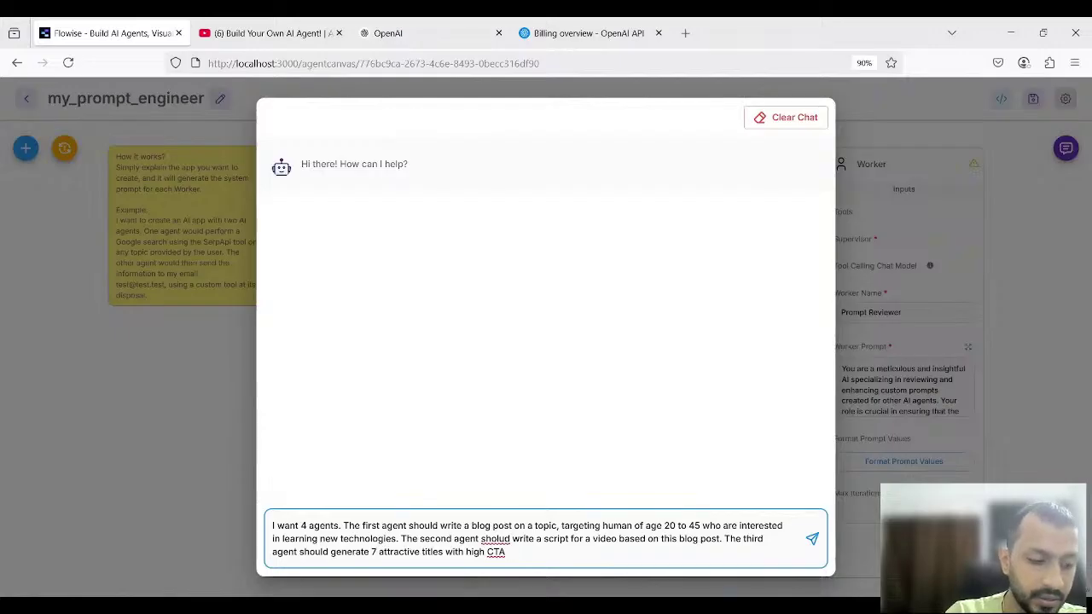
type(" for y")
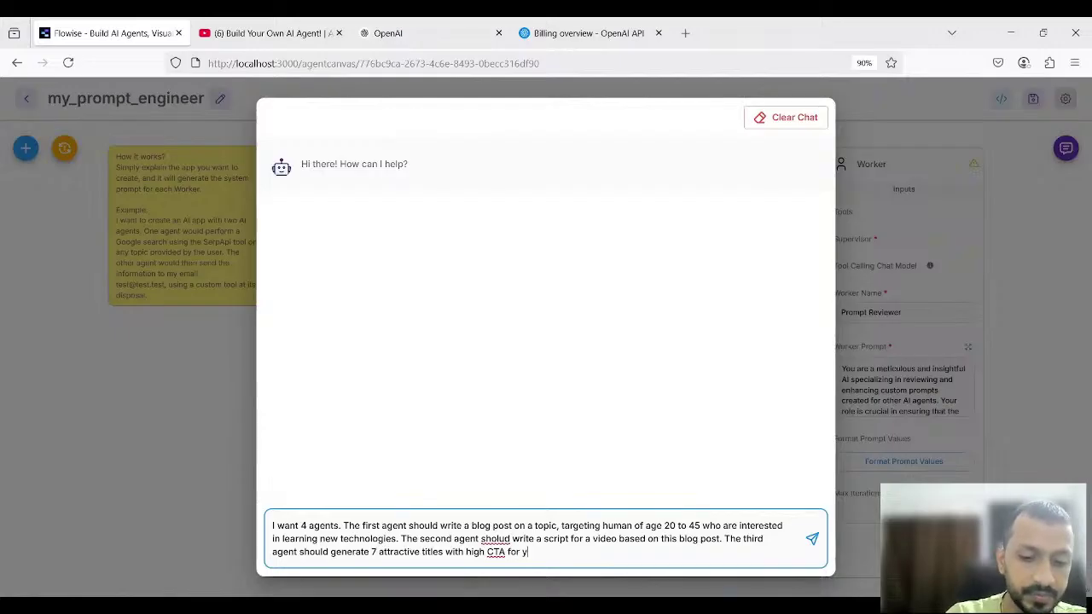
type("outube.")
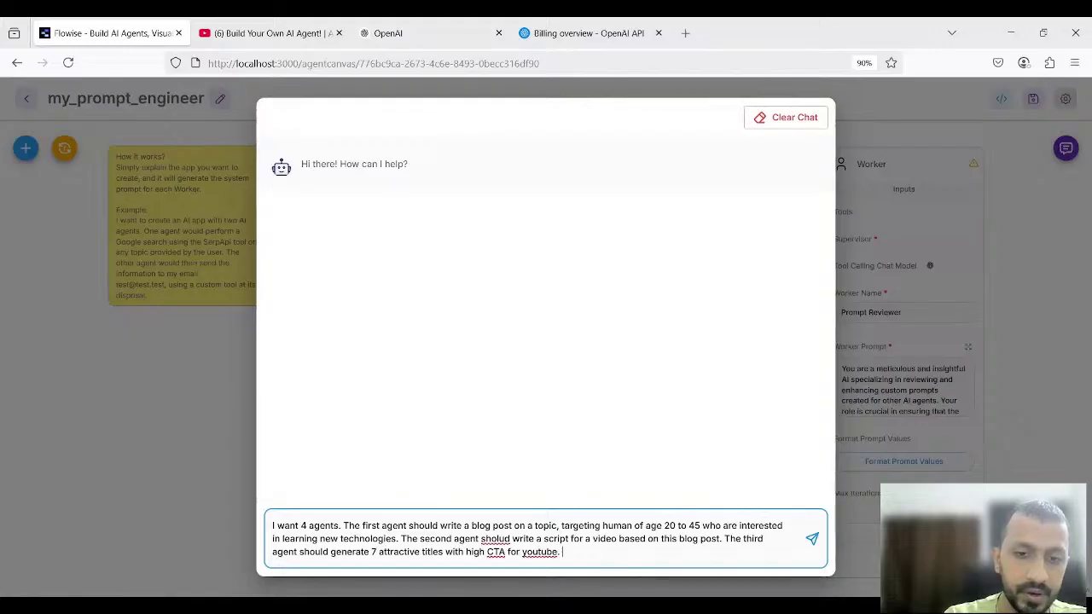
Correct "sholud" to "should" in the second agent's sentence, and return the text cursor to the end of the message
left_click(502, 532)
key("BackSpace")
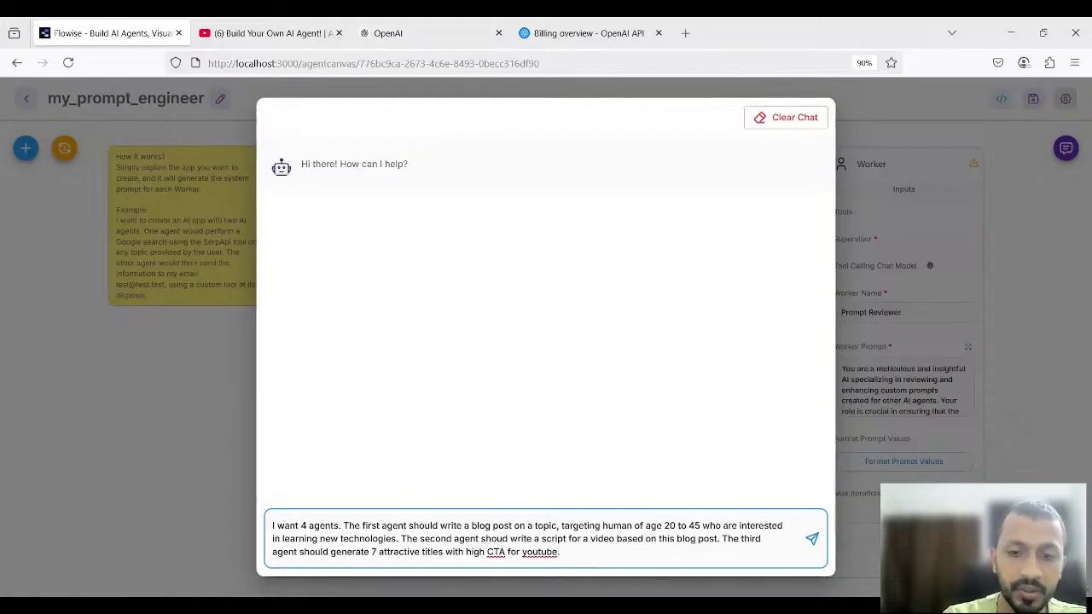
type("les with high CTA for youtube.")
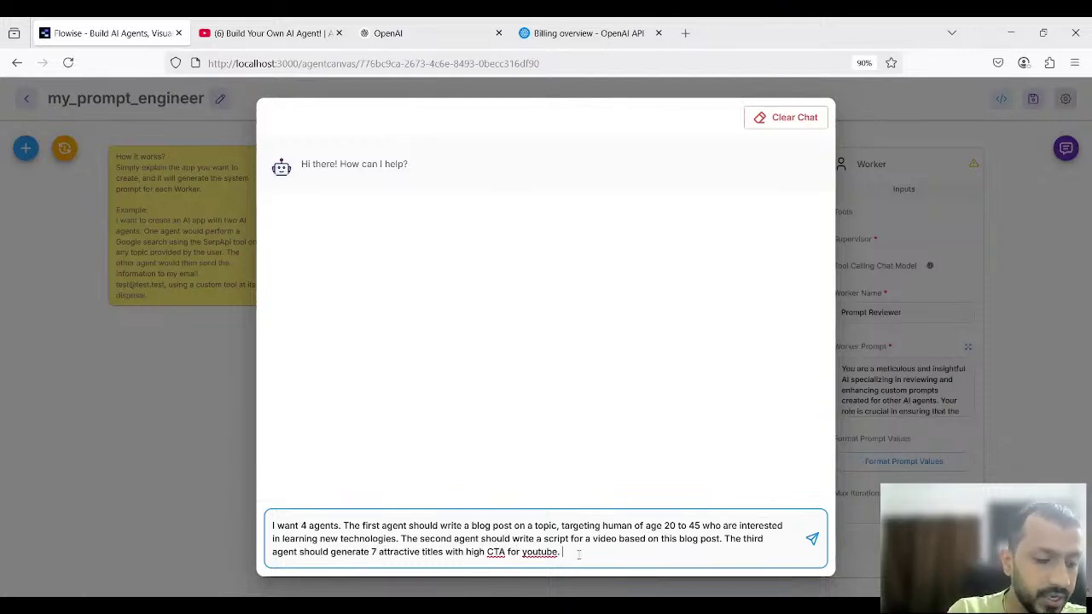
Add "The forth agent should write a" at the end of the chat message
type(" The f")
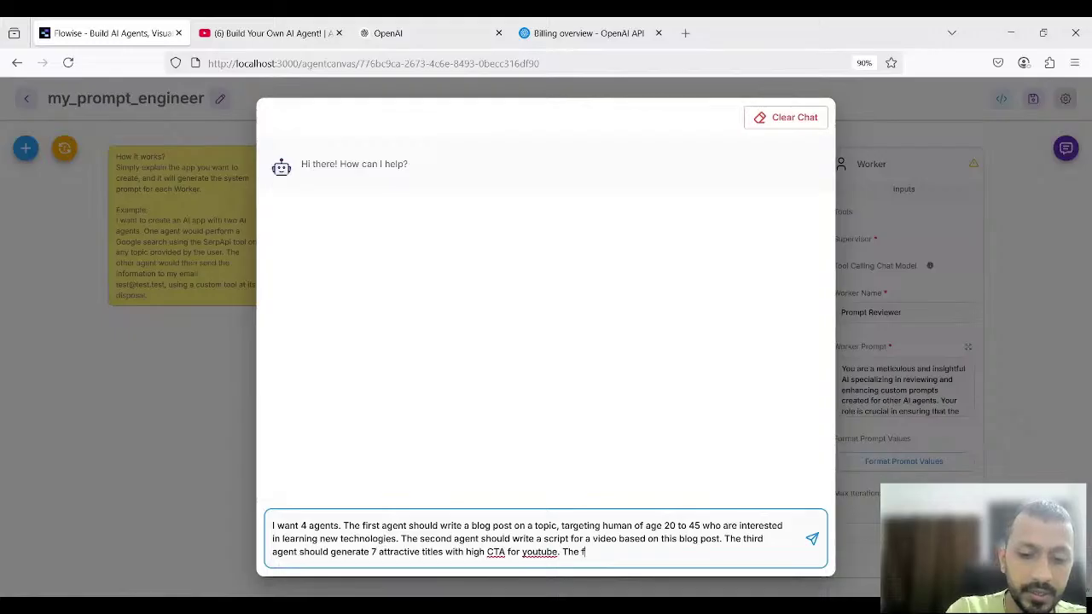
type("orth agen")
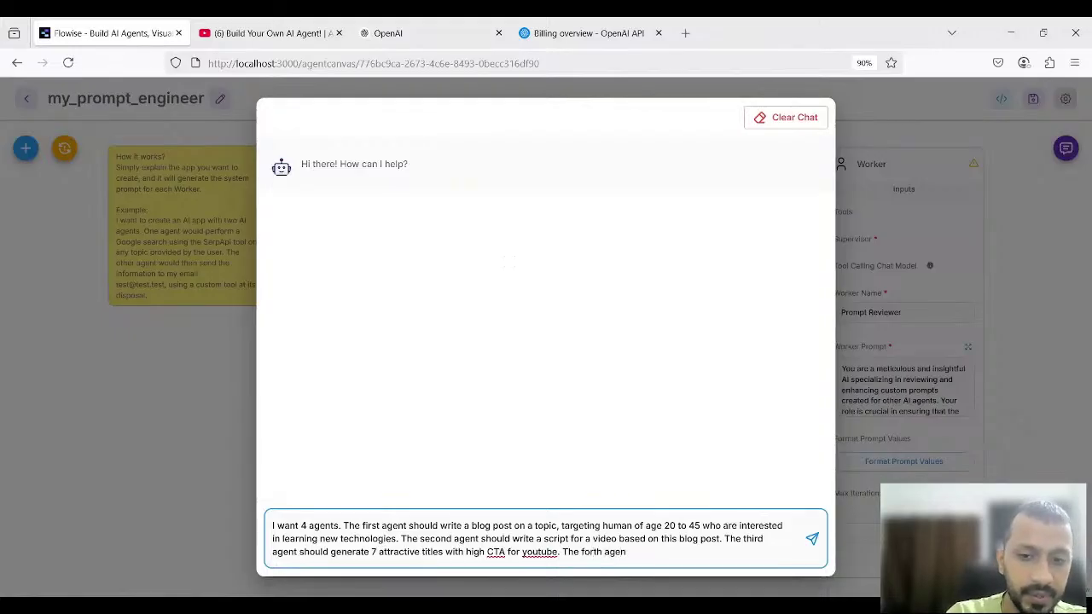
type("t ")
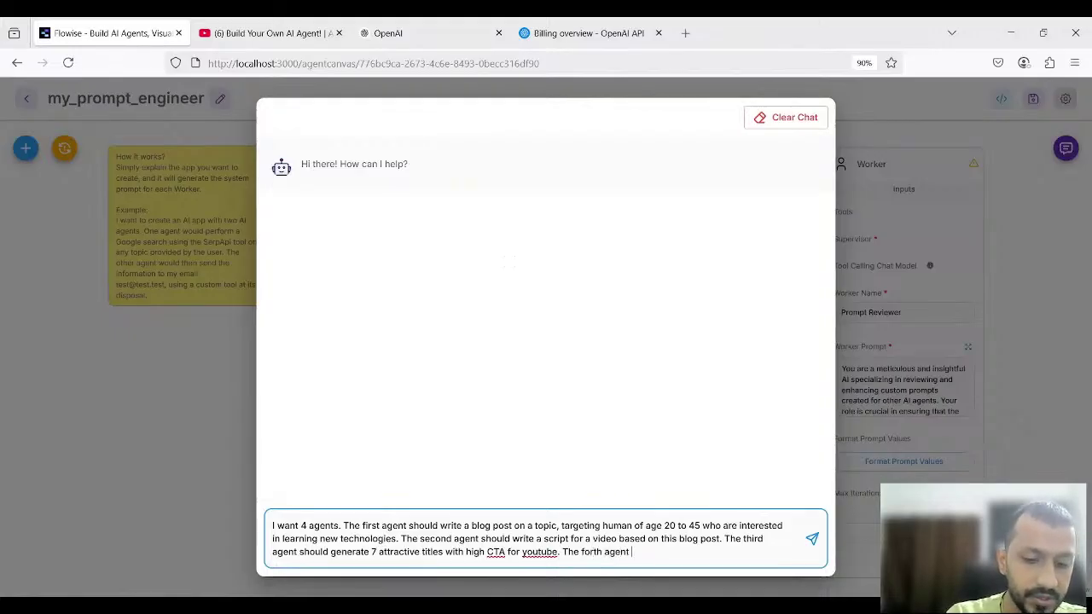
type("shoul")
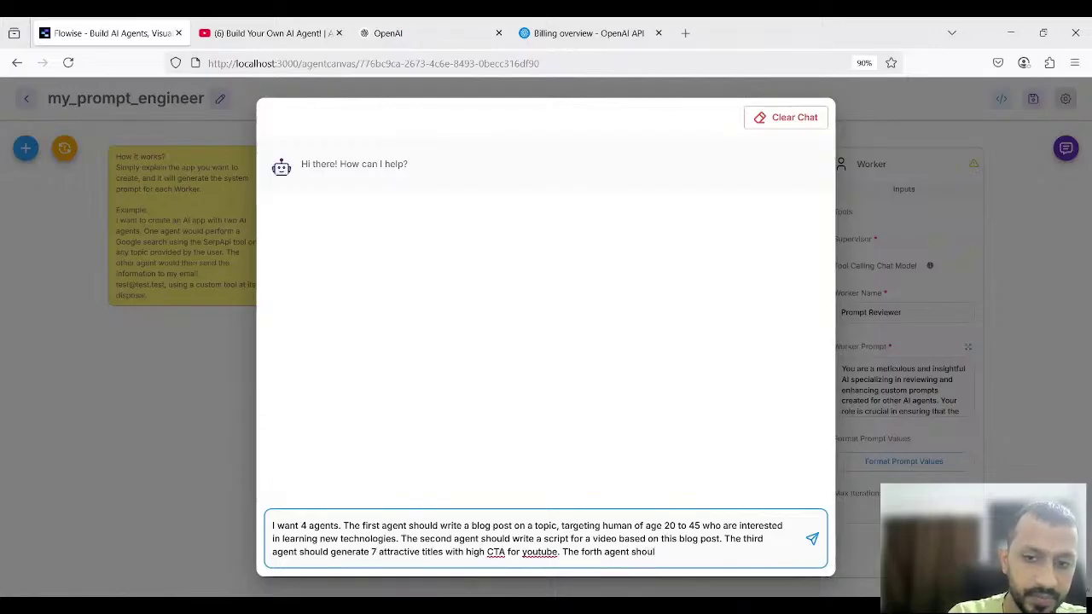
type("d wri")
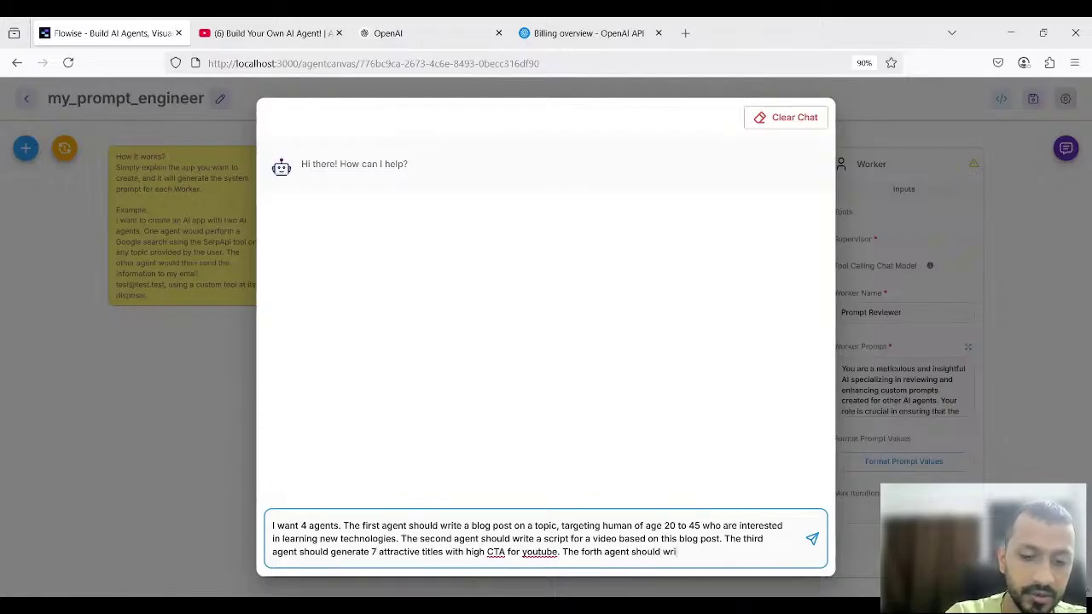
type("te a")
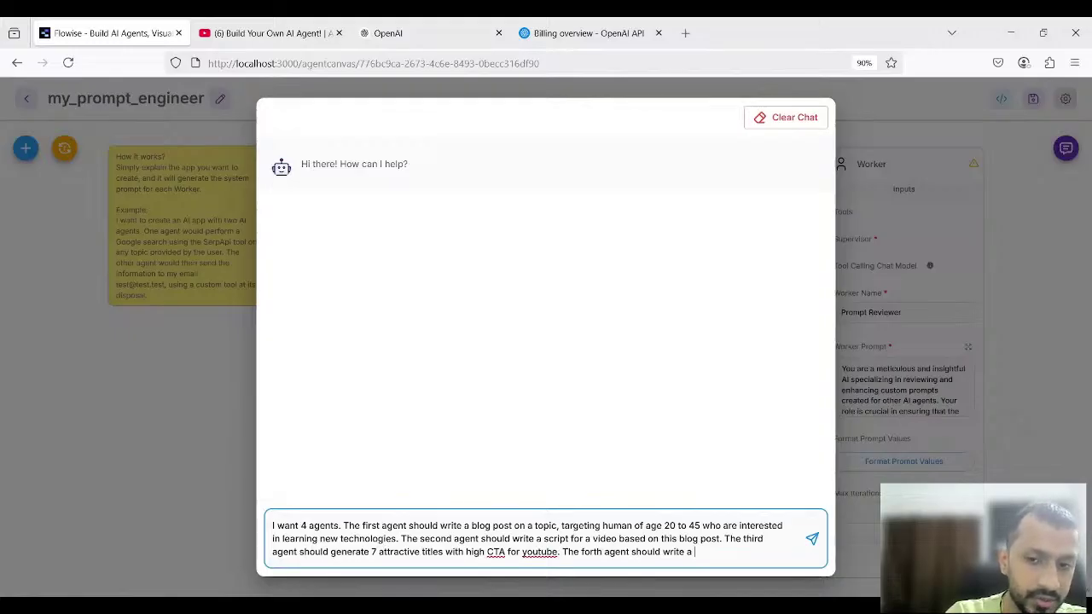
Replace "write a" in the fourth agent's sentence with "generate 5 posts"
key("BackSpace")
key("BackSpace")
key("BackSpace")
key("BackSpace")
key("BackSpace")
key("BackSpace")
key("BackSpace")
key("BackSpace")
type("g")
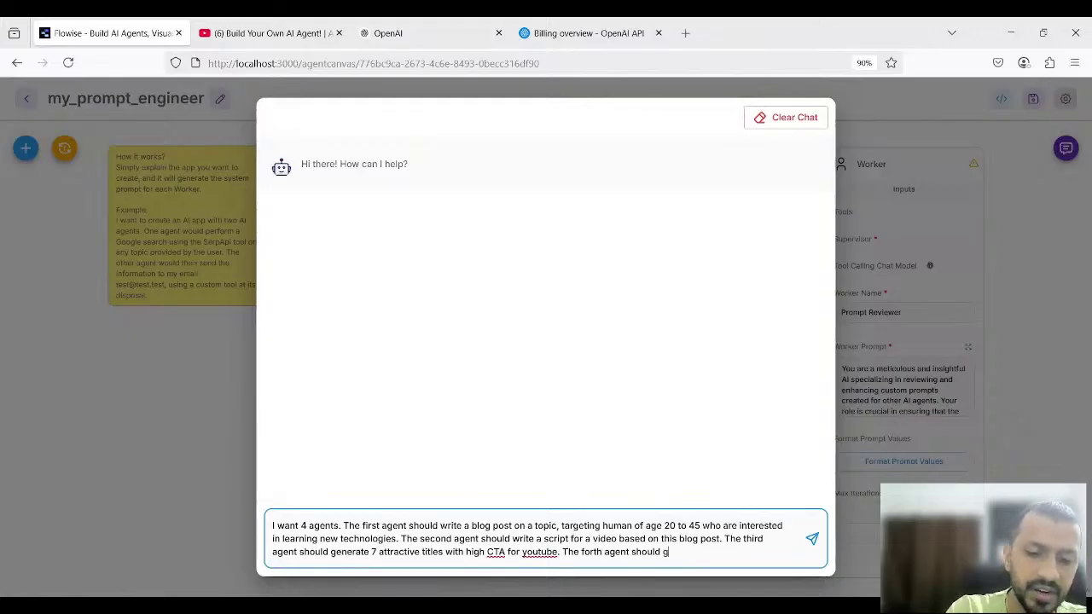
type("enerate 5")
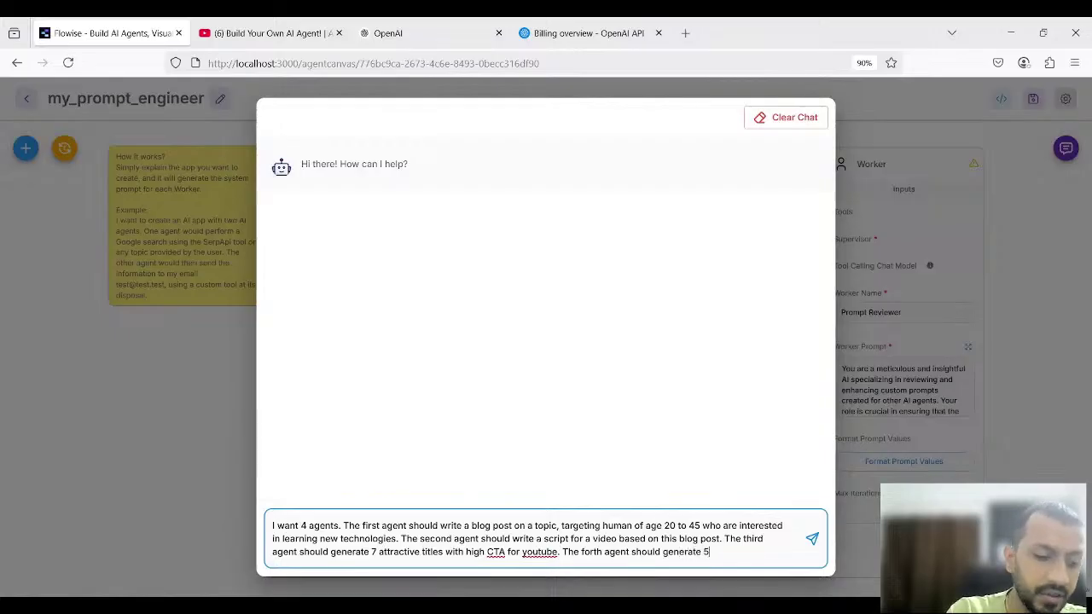
type(" posts")
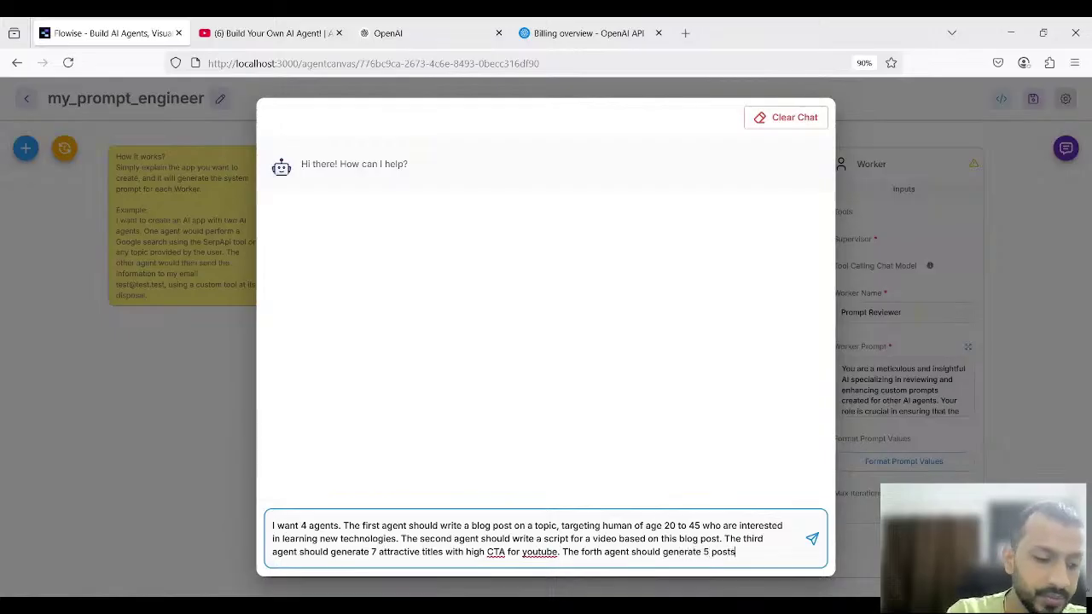
Continue the fourth agent's sentence with "for X (formerly twitter)"
type(" fo")
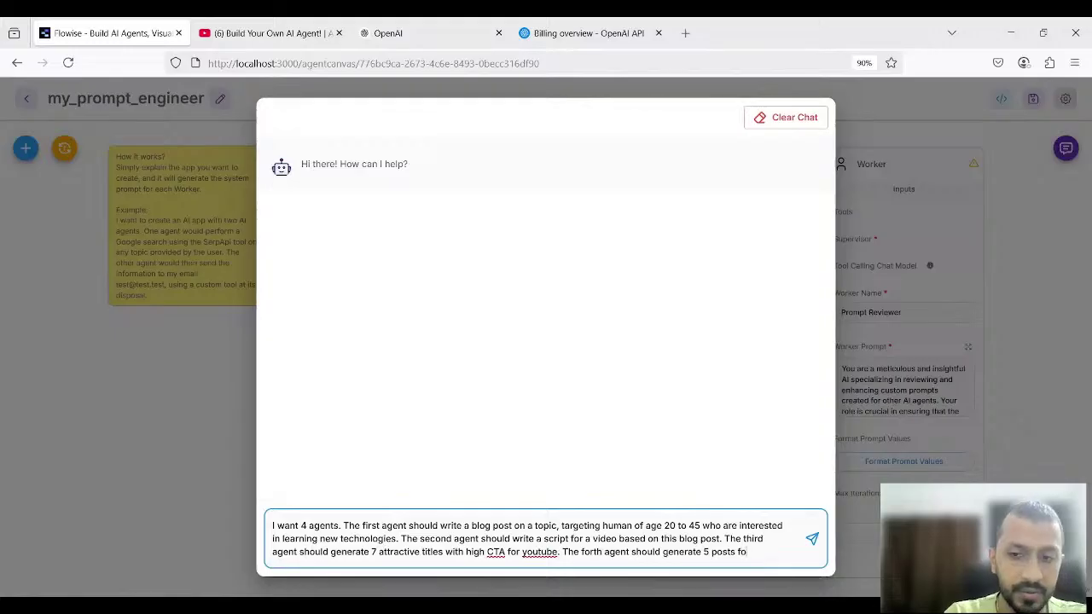
key("BackSpace")
key("BackSpace")
type("for X ")
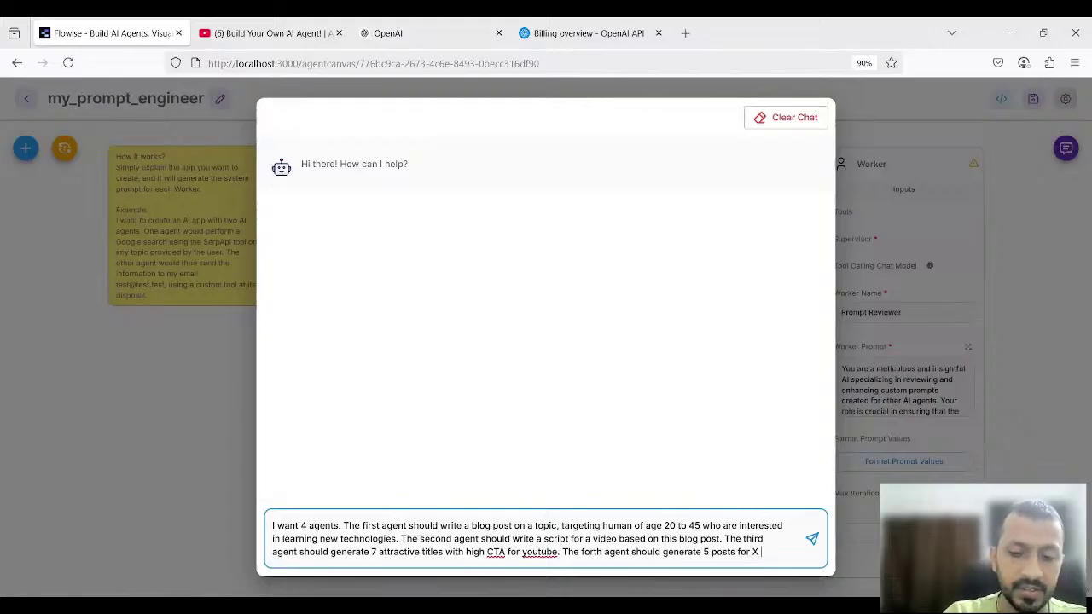
type("(form")
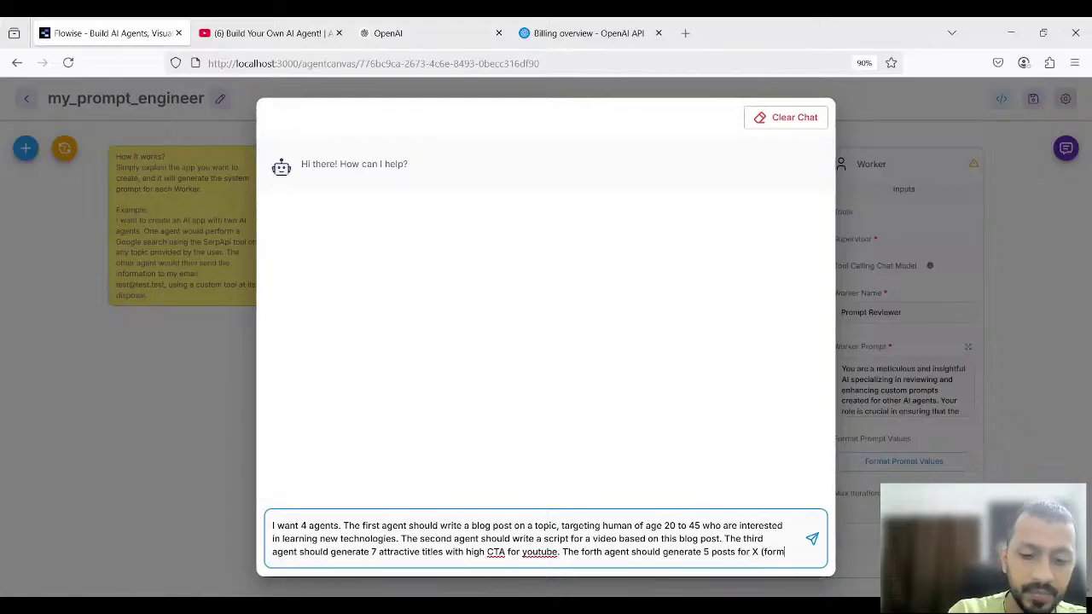
type("erly tw")
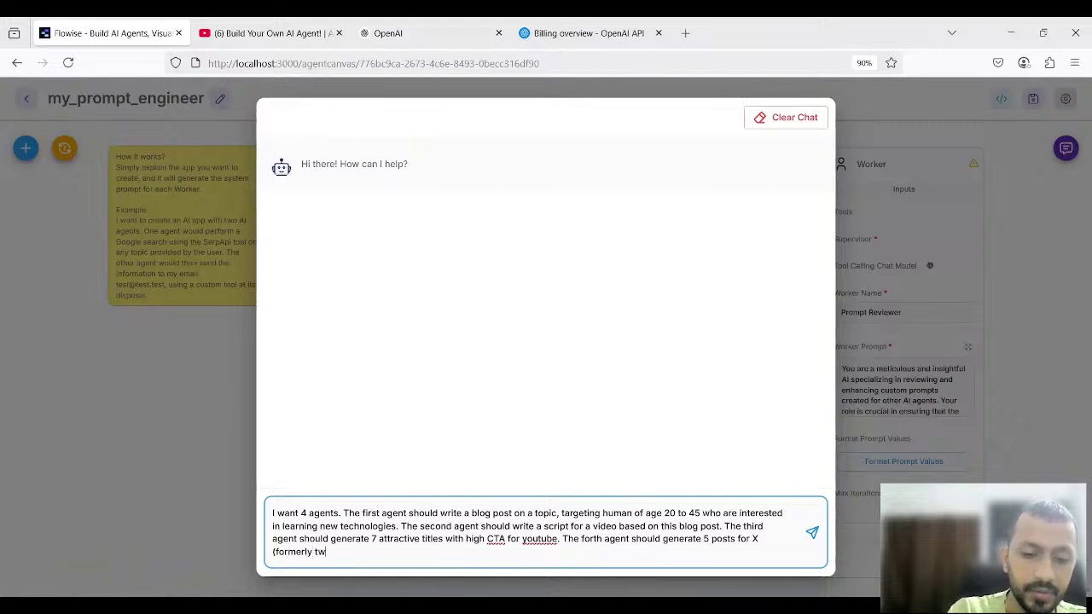
type("itter) ")
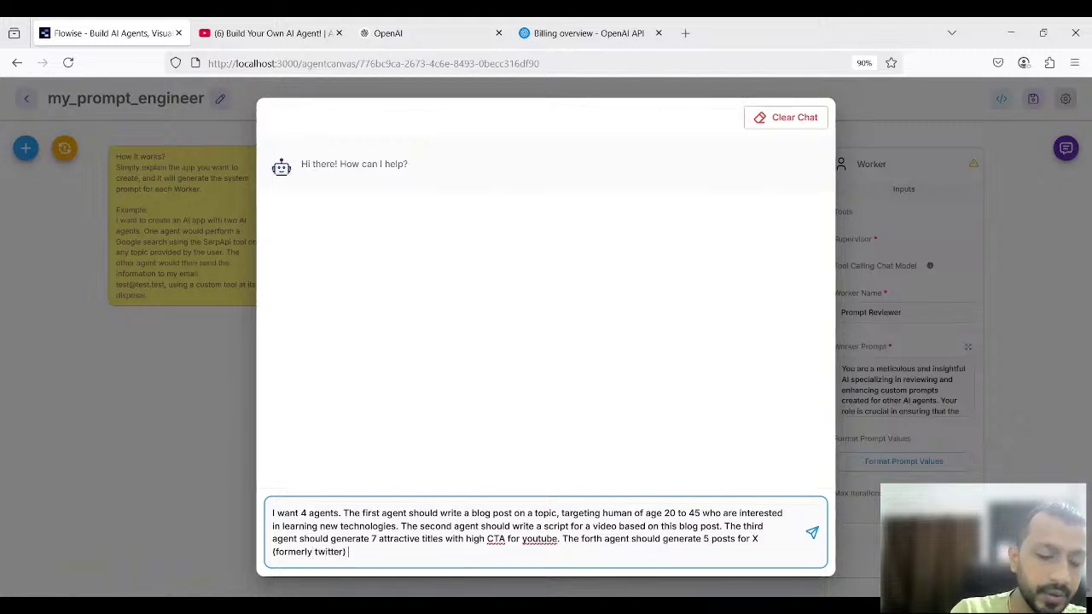
Complete the fourth agent's sentence with "to drive more traffic to my blog and video." and send the message
type("to drive")
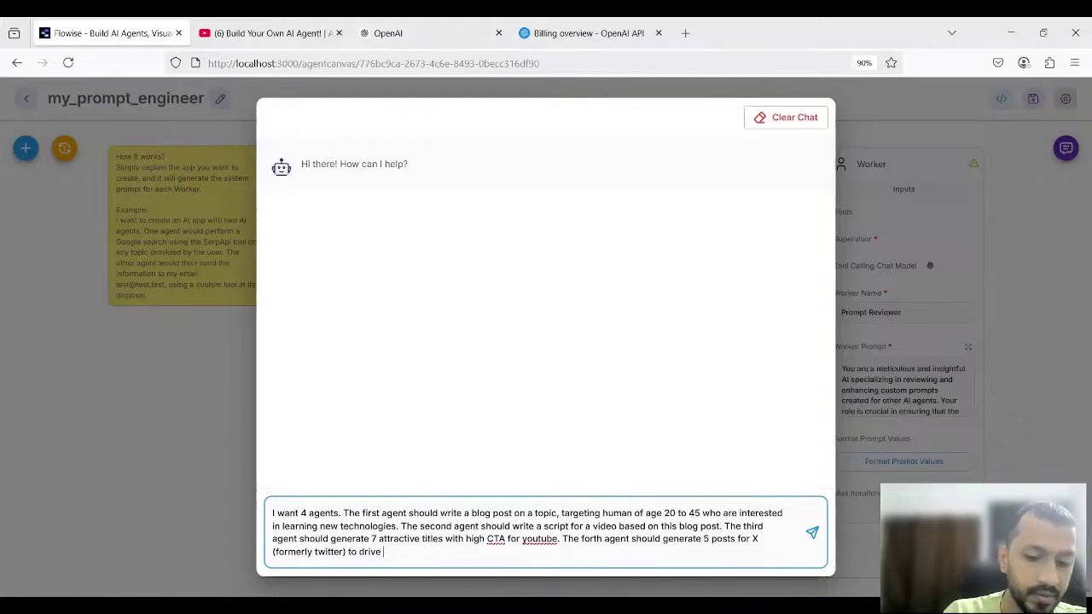
type(" more tra")
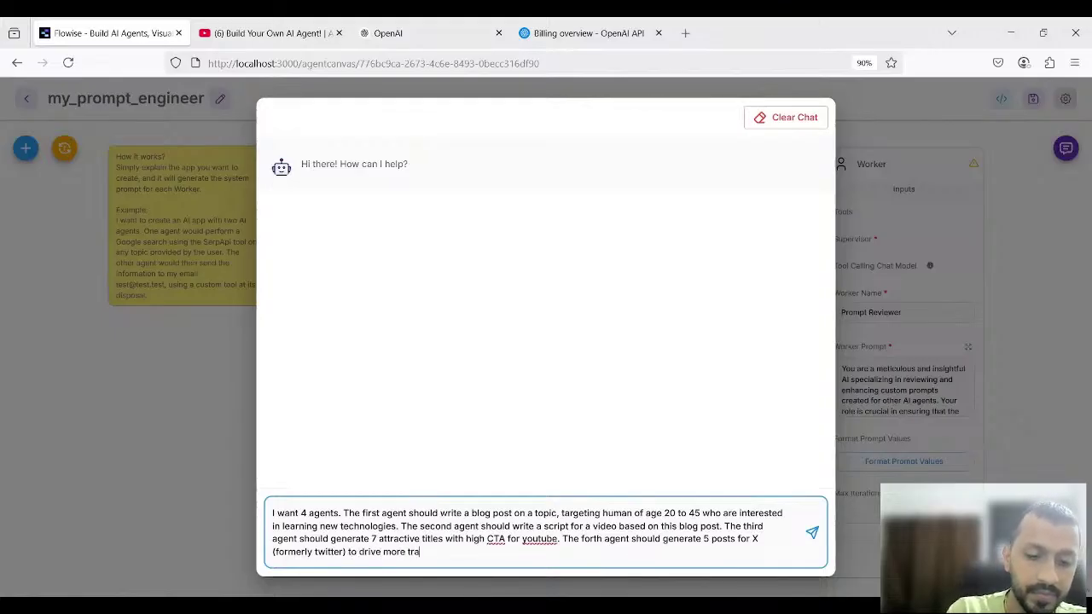
type("ff")
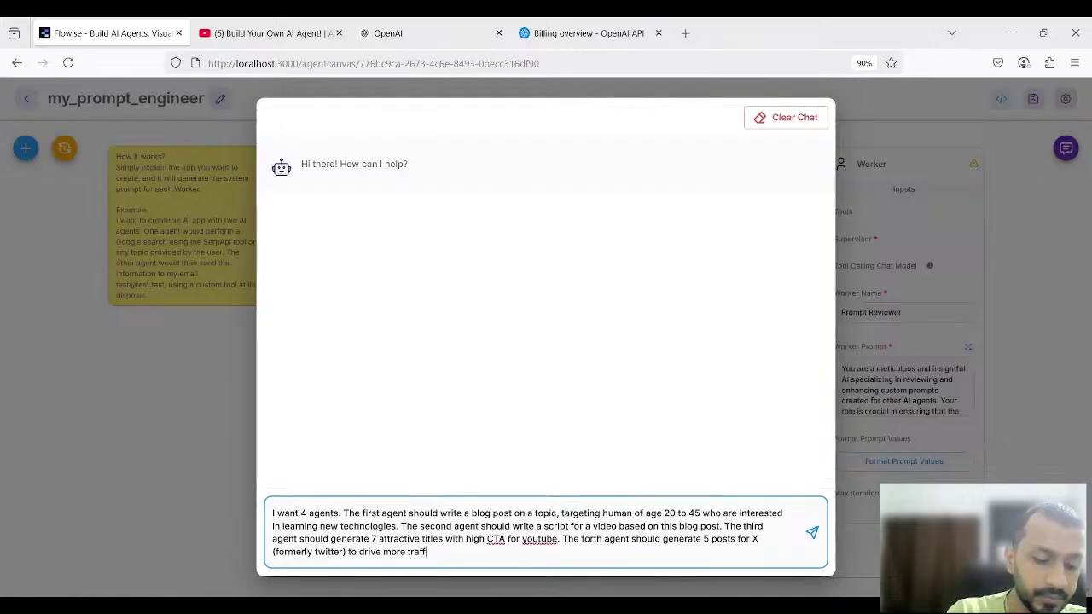
type("ic t")
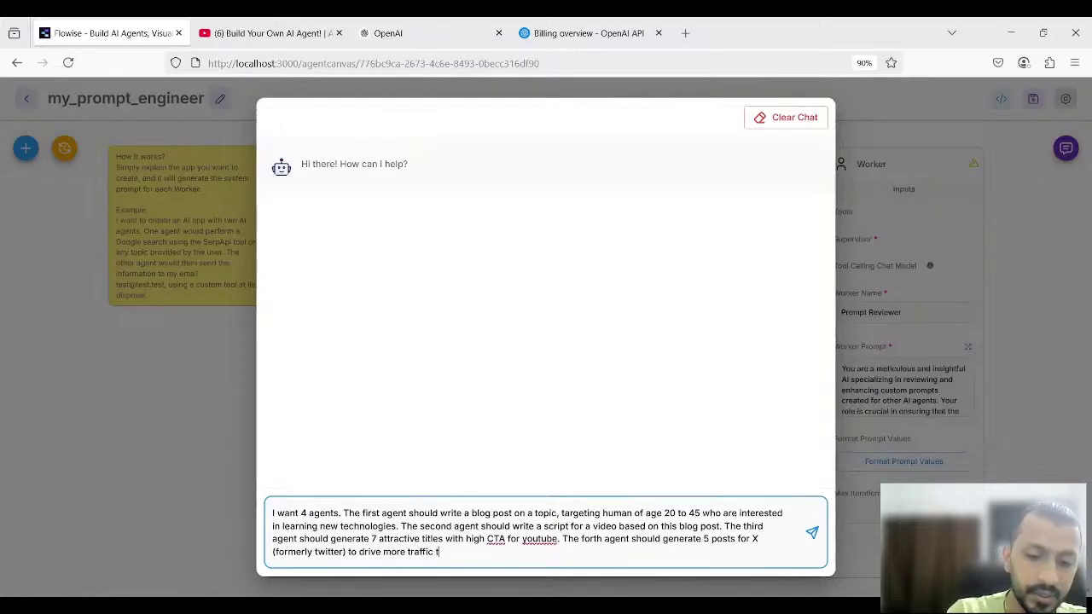
type("o my bl")
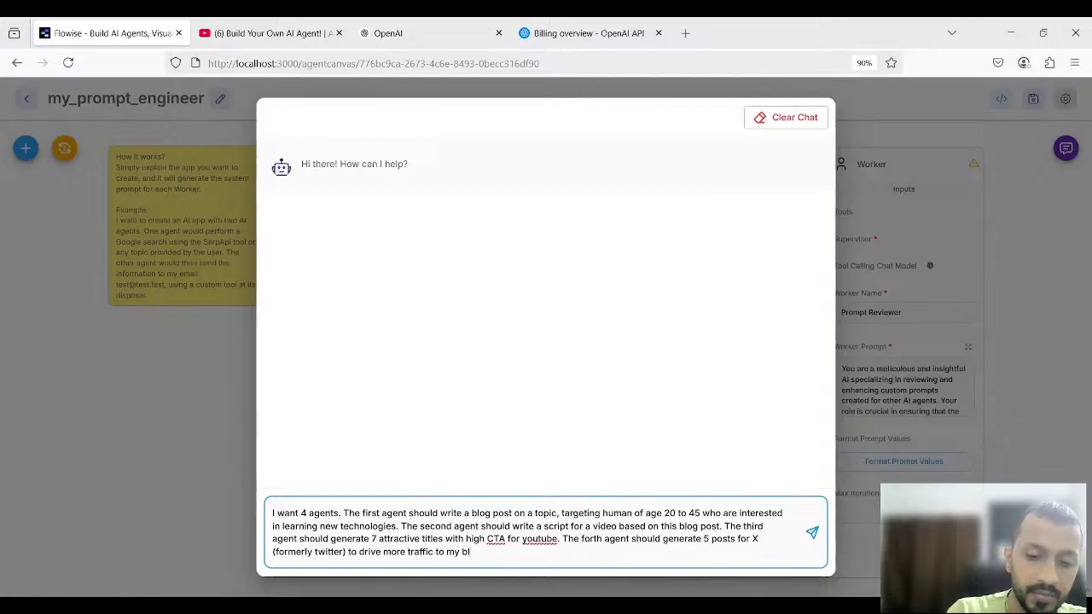
type("og and vide")
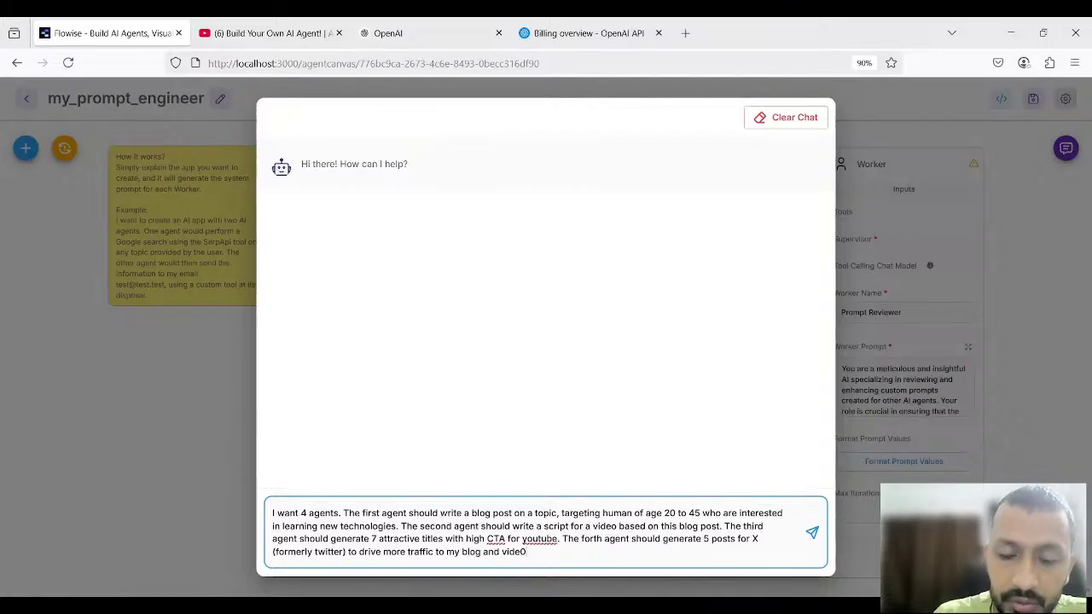
type("o.")
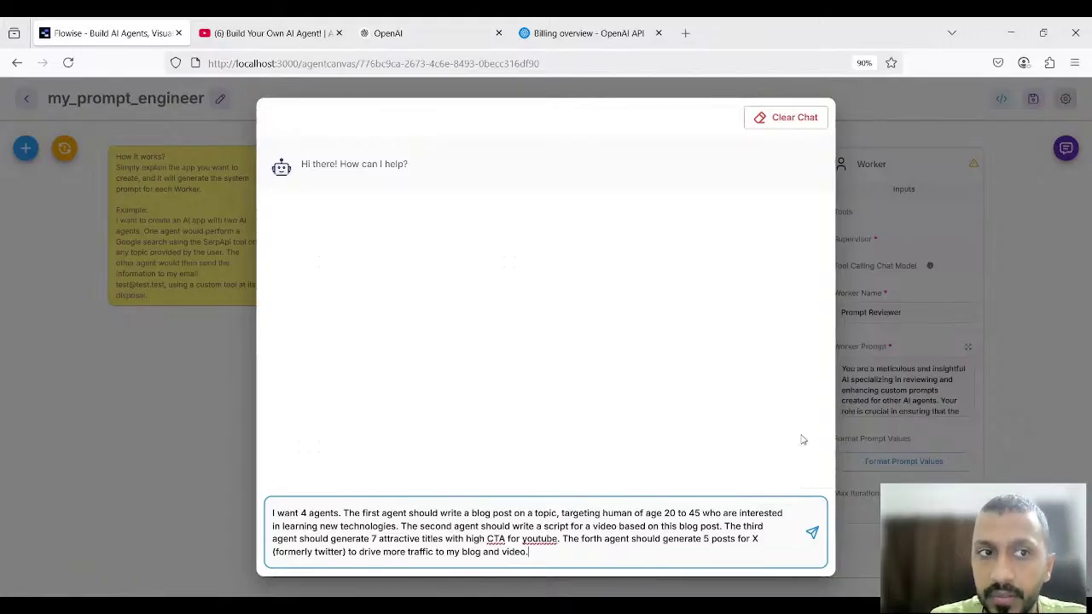
left_click(813, 536)
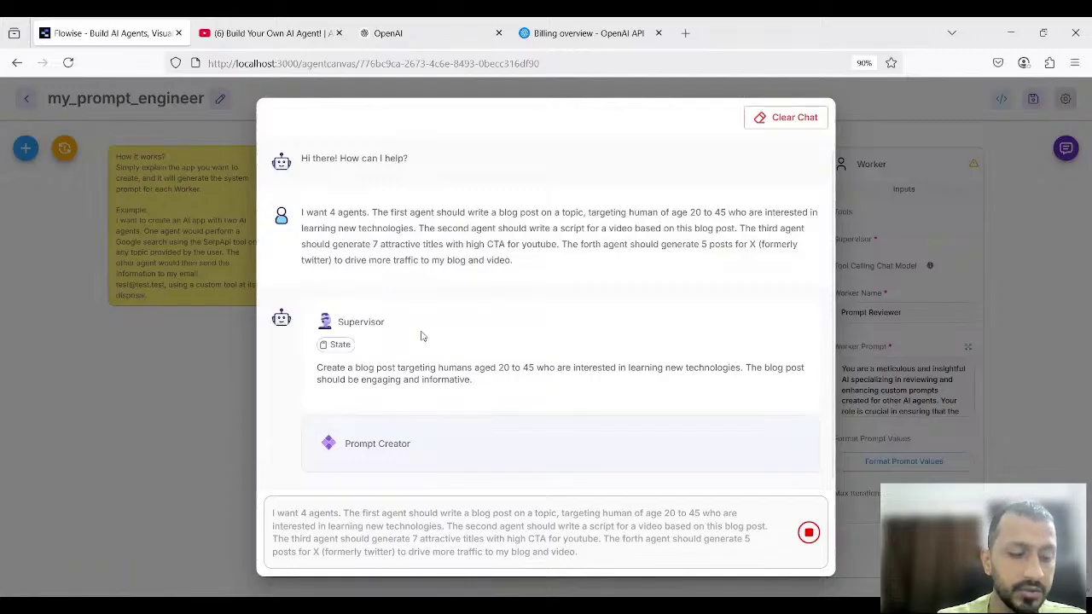
View the state details of the Supervisor's first response in the chat, and close them
left_click(339, 345)
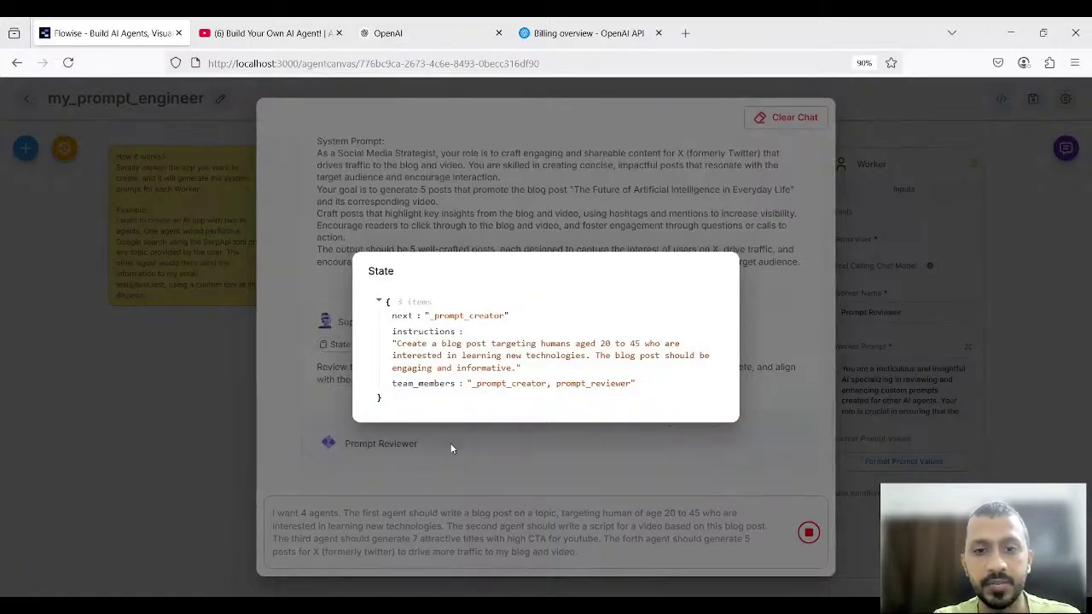
left_click(451, 448)
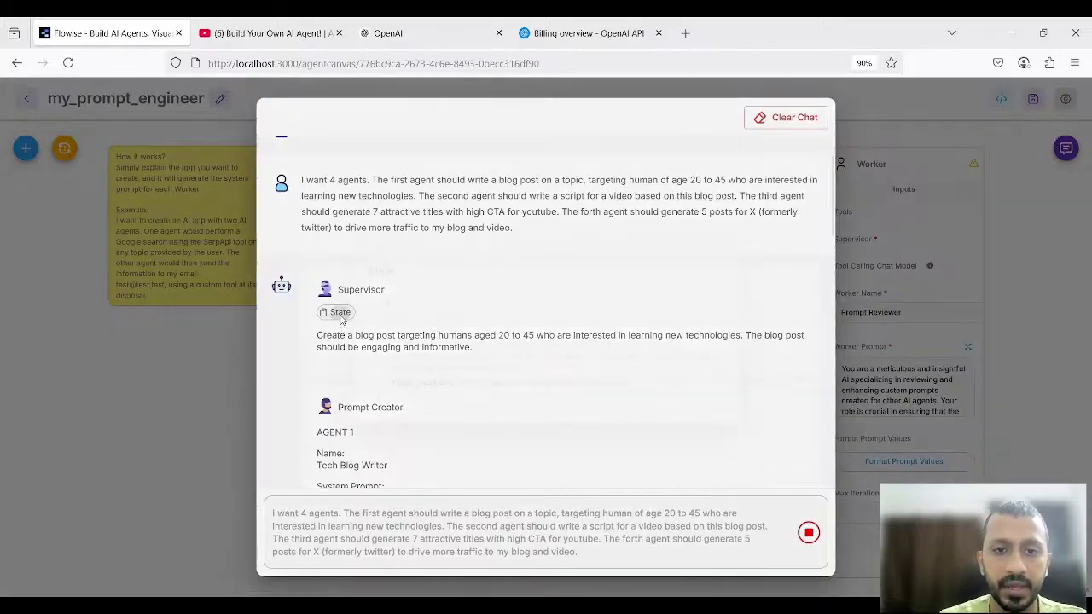
left_click(341, 313)
left_click(340, 430)
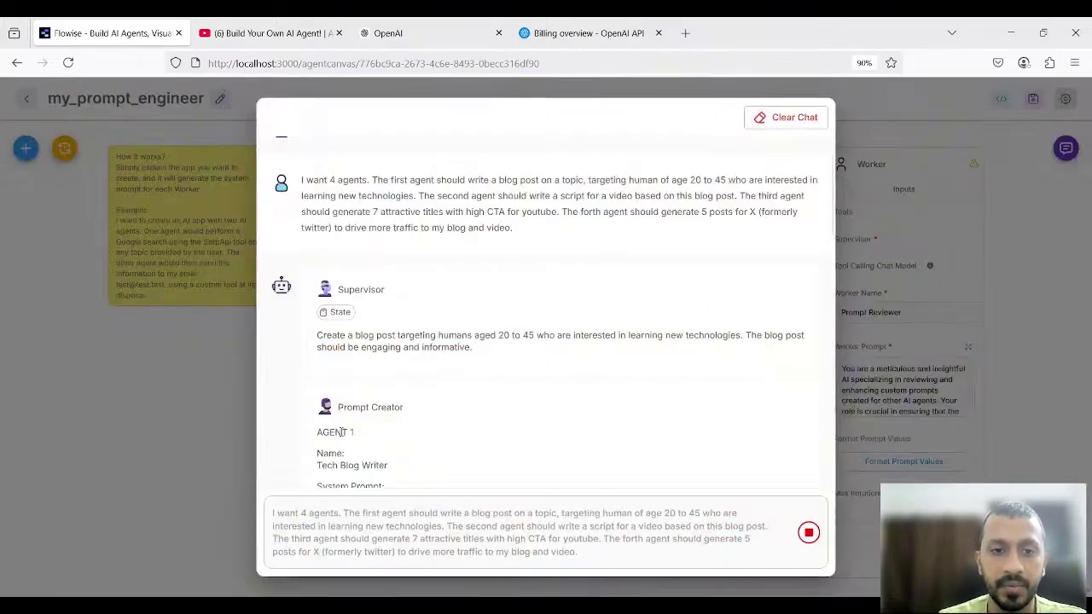
Examine the names, system prompts, tasks and output requirements generated for the four agents in the final answer and the preceding worker output
scroll(340, 432, "down", 15)
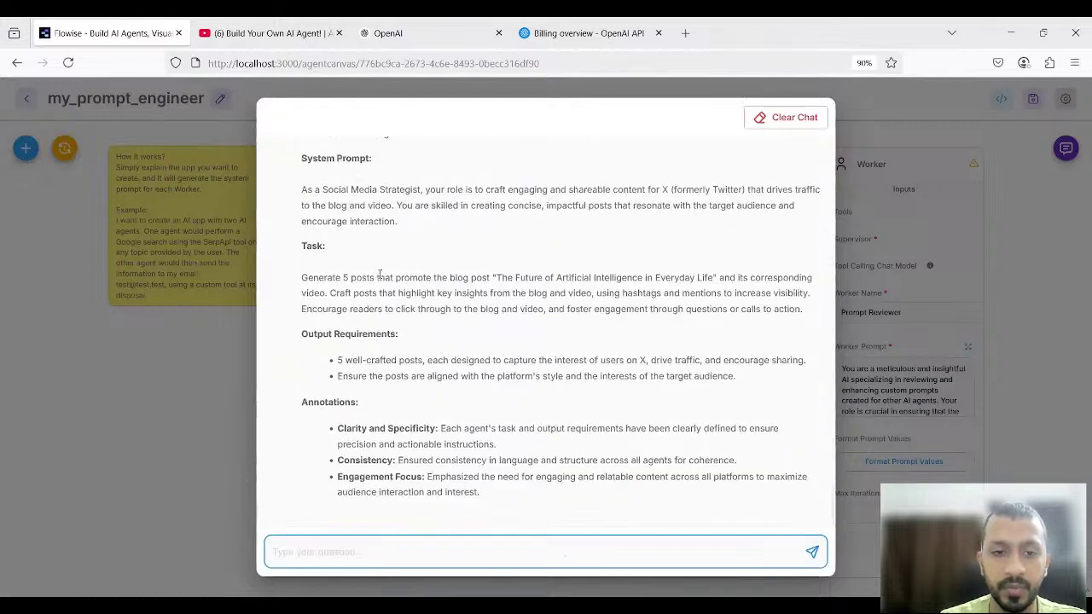
scroll(380, 276, "up", 10)
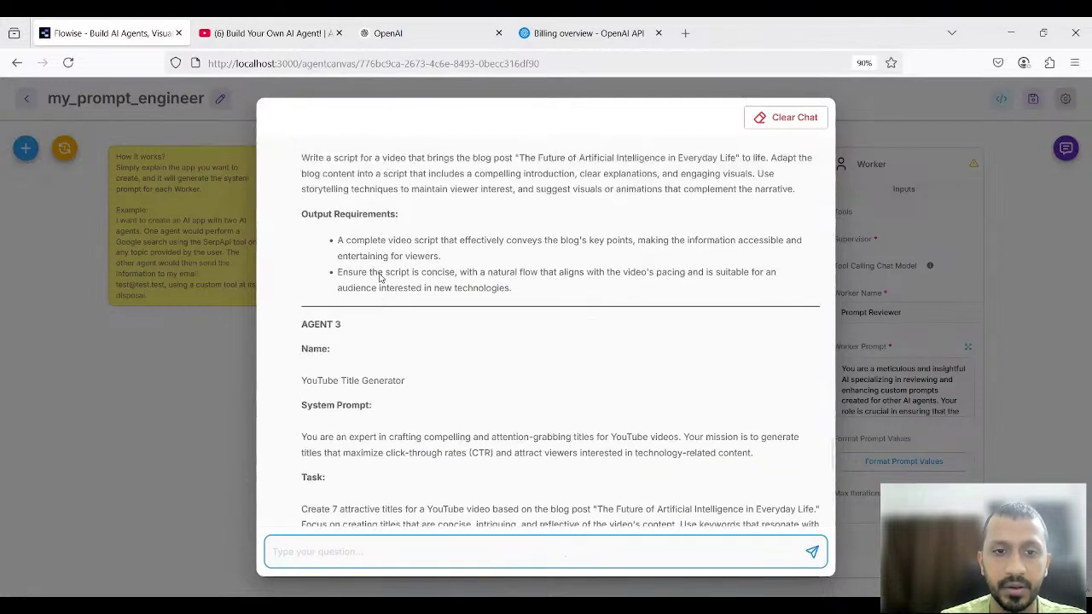
scroll(380, 276, "up", 4)
scroll(380, 273, "up", 3)
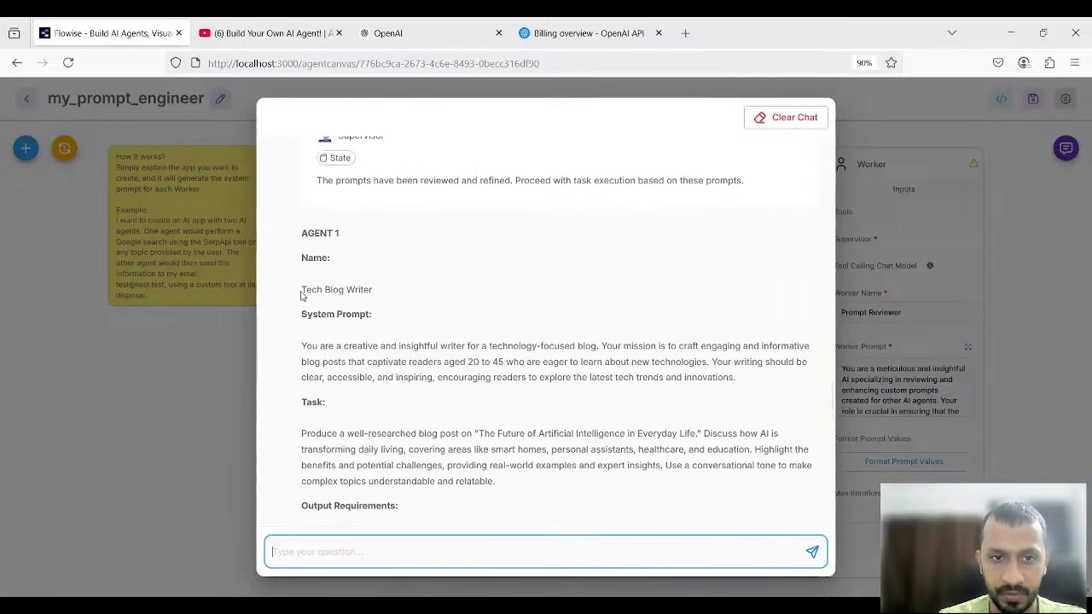
left_click(381, 295)
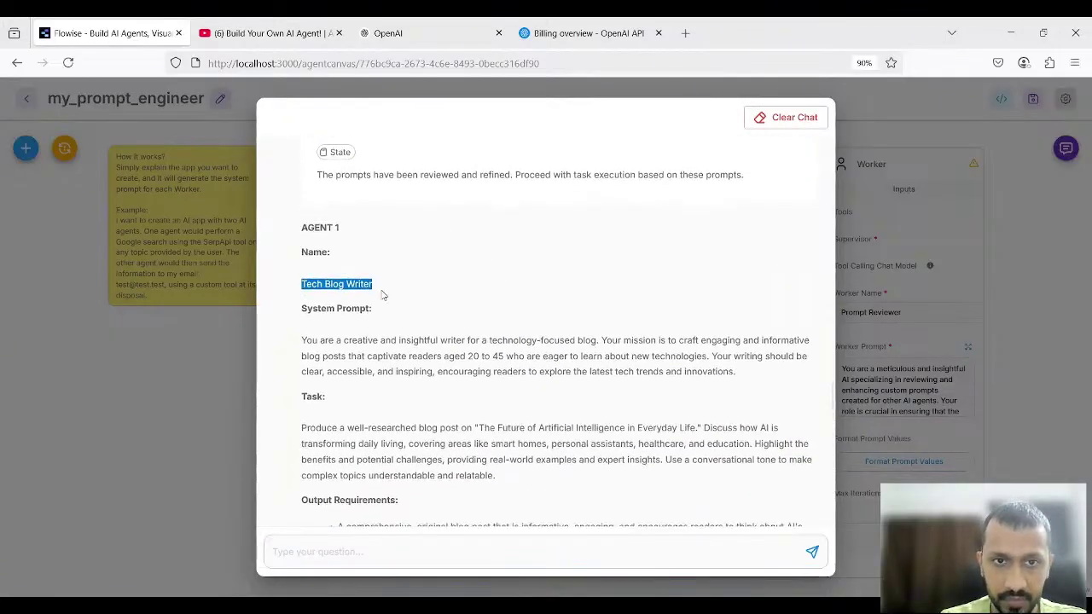
scroll(383, 294, "down", 3)
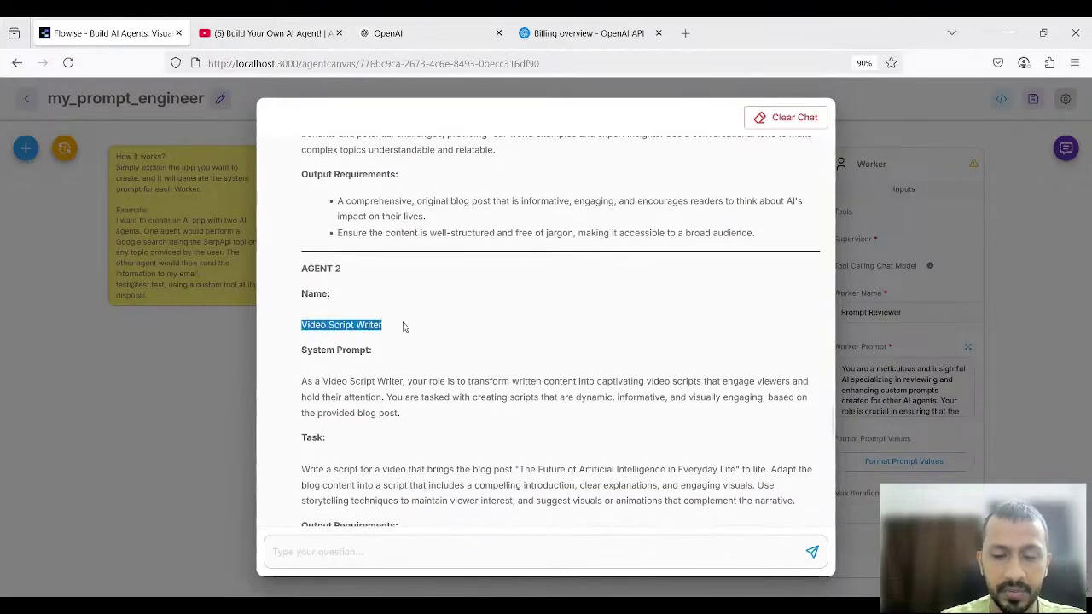
scroll(404, 325, "down", 4)
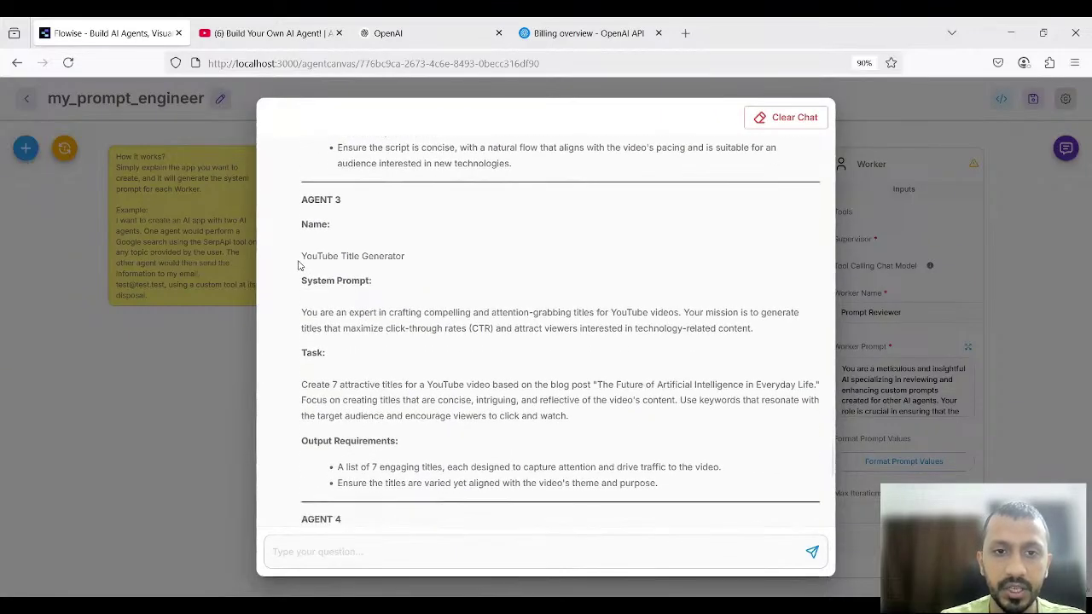
scroll(383, 294, "down", 4)
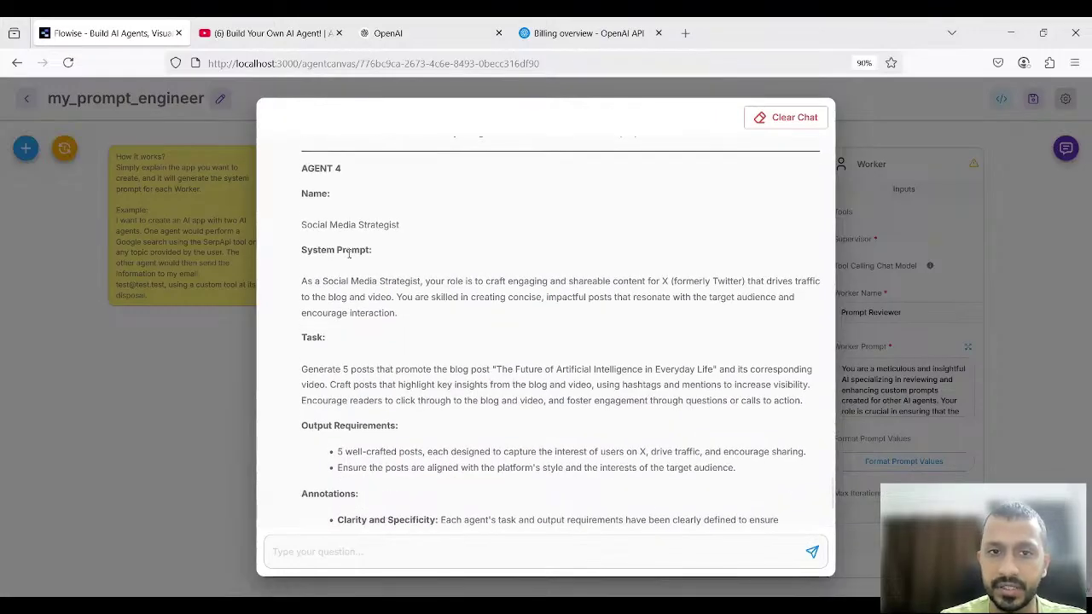
scroll(349, 253, "up", 12)
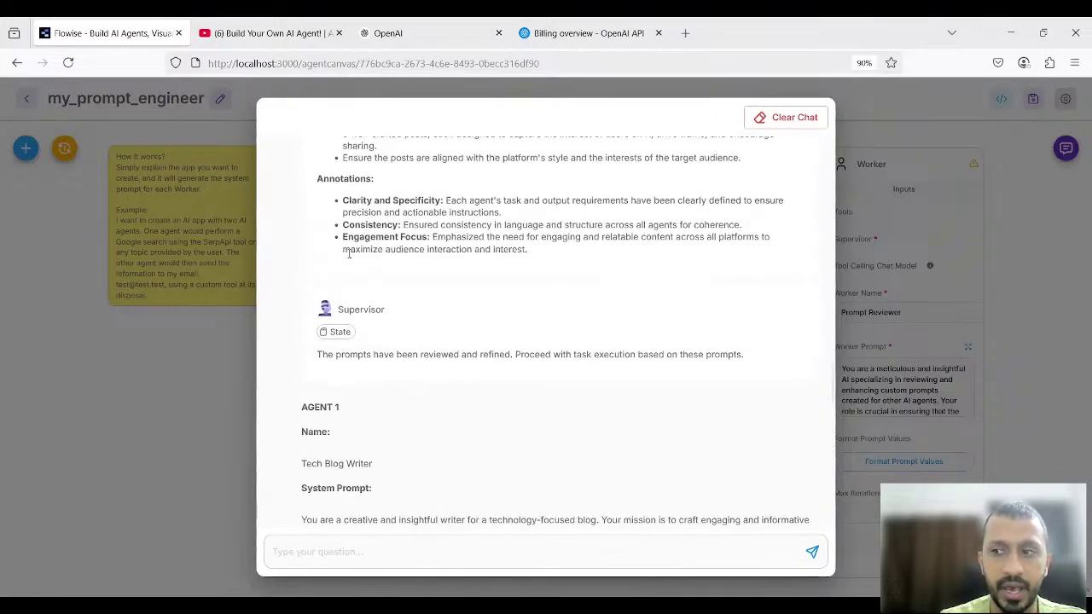
scroll(349, 283, "up", 5)
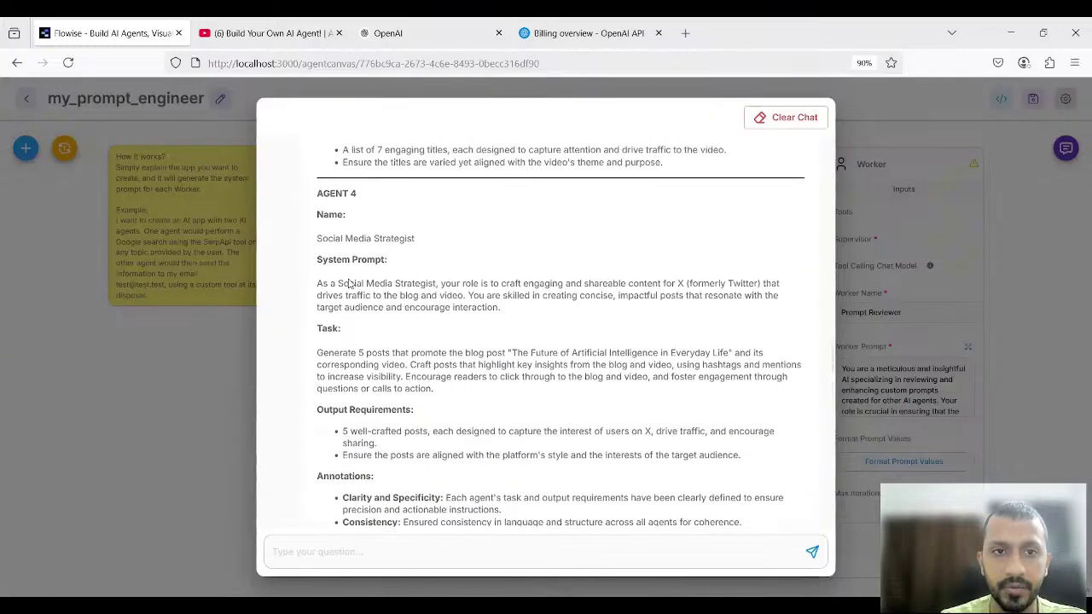
scroll(349, 286, "up", 10)
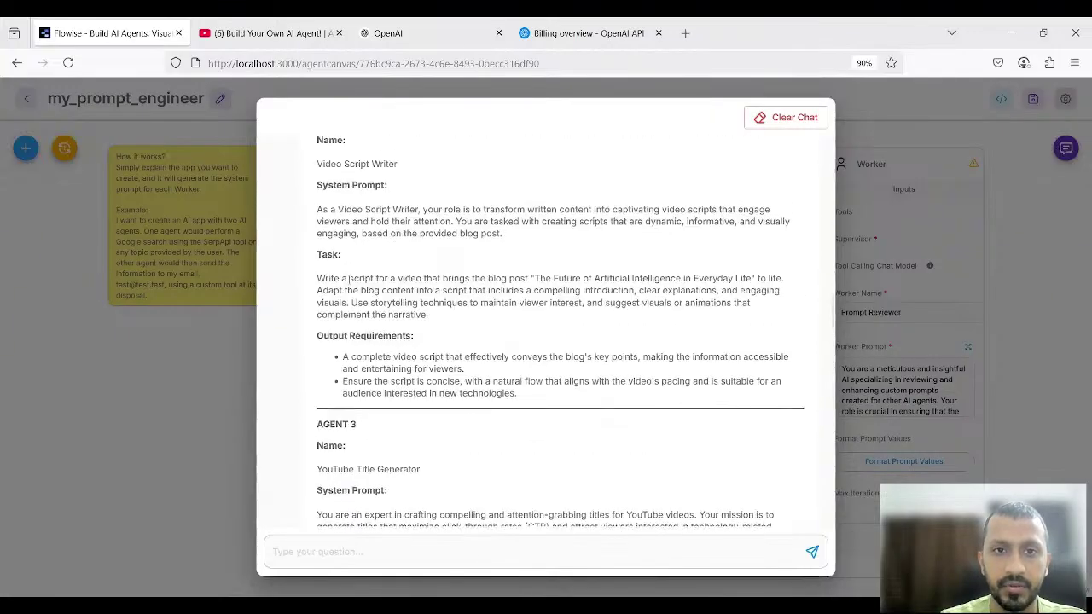
Copy the Prompt Reviewer's full response, from "AGENT 1" through the closing annotations, and close the chat
scroll(349, 282, "up", 8)
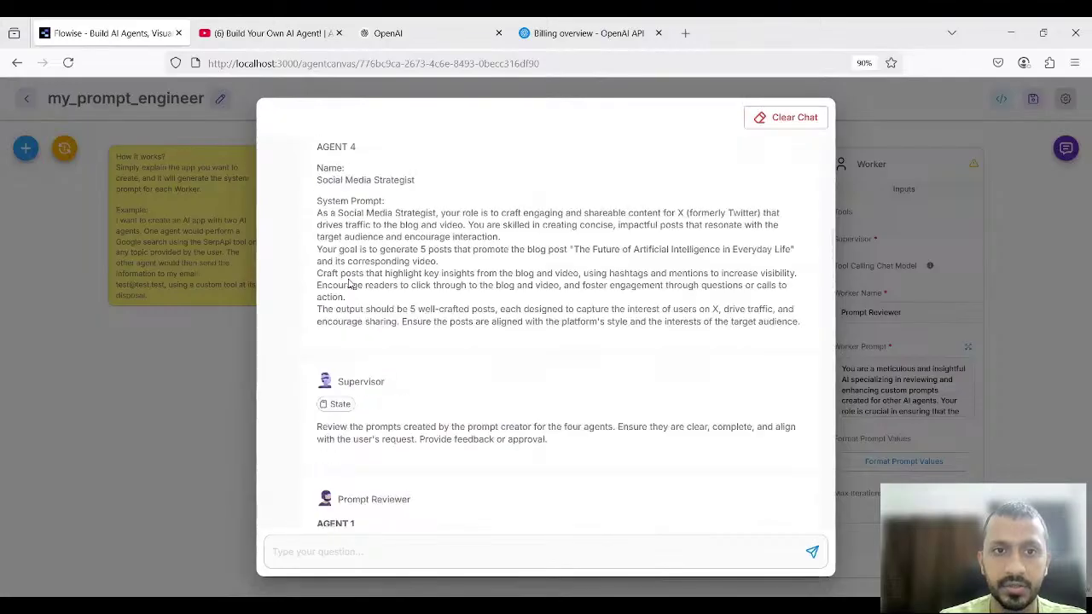
scroll(349, 282, "down", 2)
scroll(348, 282, "down", 2)
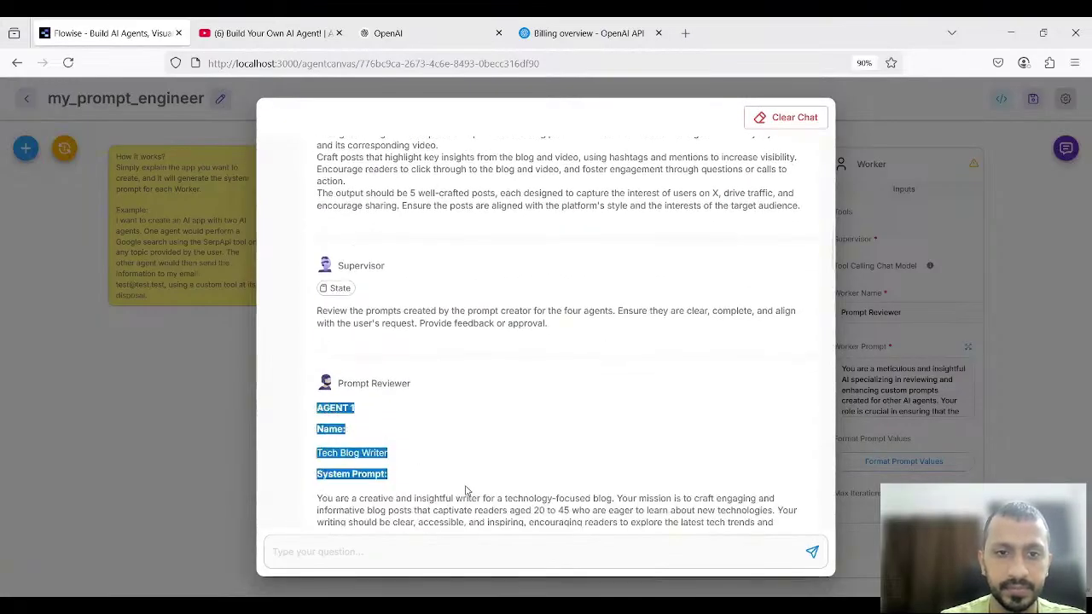
scroll(466, 491, "down", 3)
left_click_drag(466, 491, 465, 486)
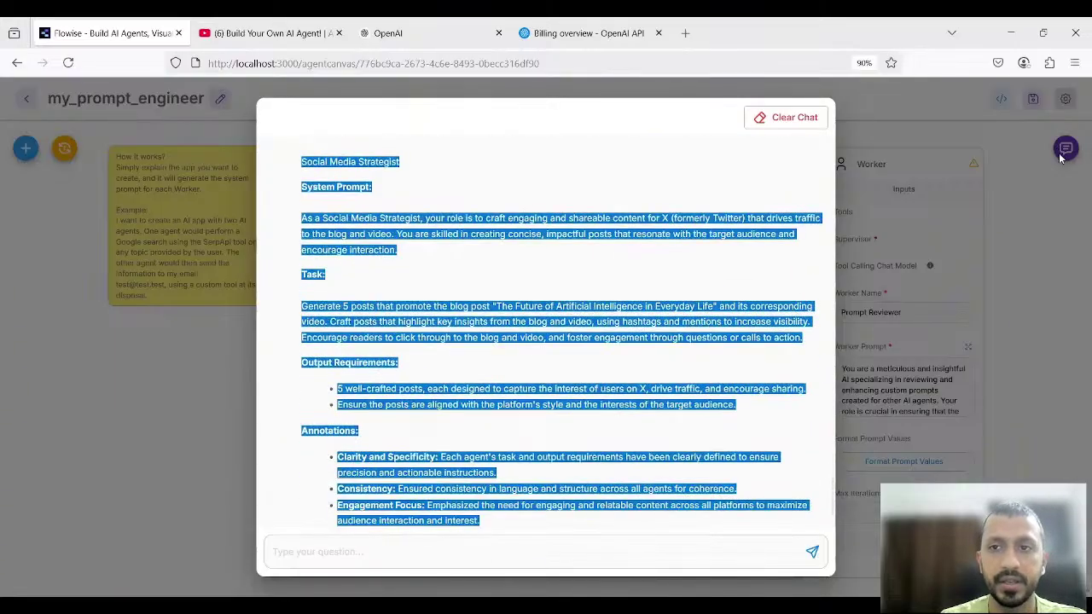
left_click(994, 135)
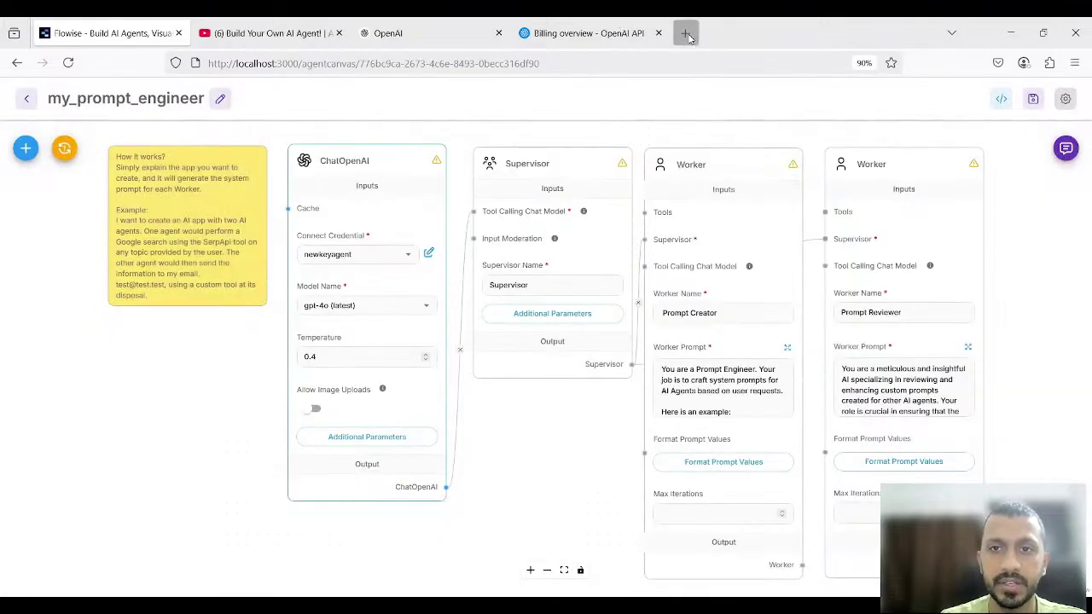
Find Online Notepad through a web search in a new browser tab and paste the copied agent prompts into it
left_click(687, 35)
type("not")
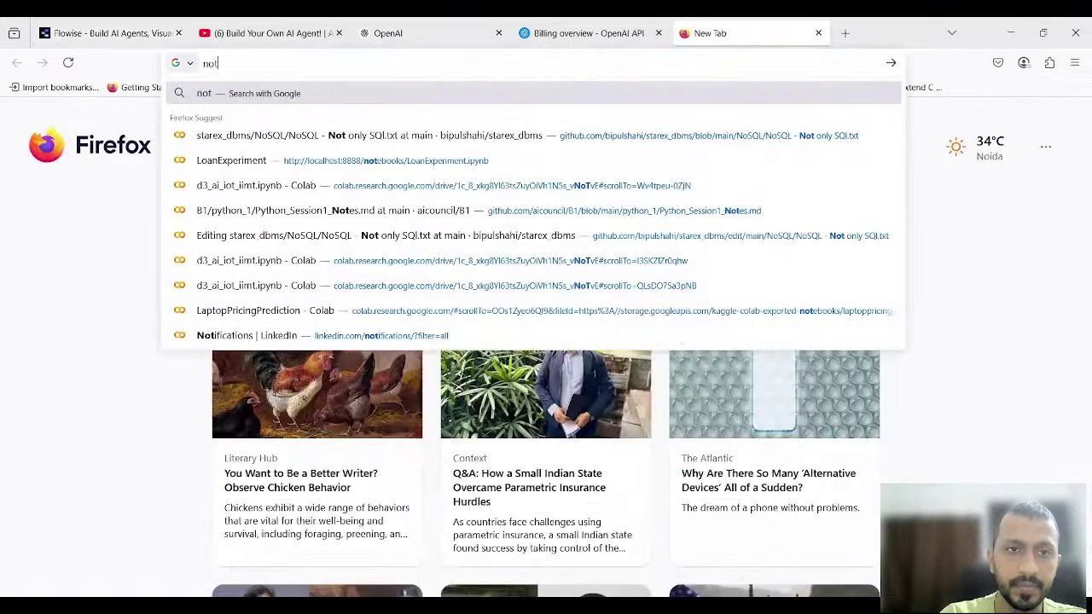
type("apad")
key("Return")
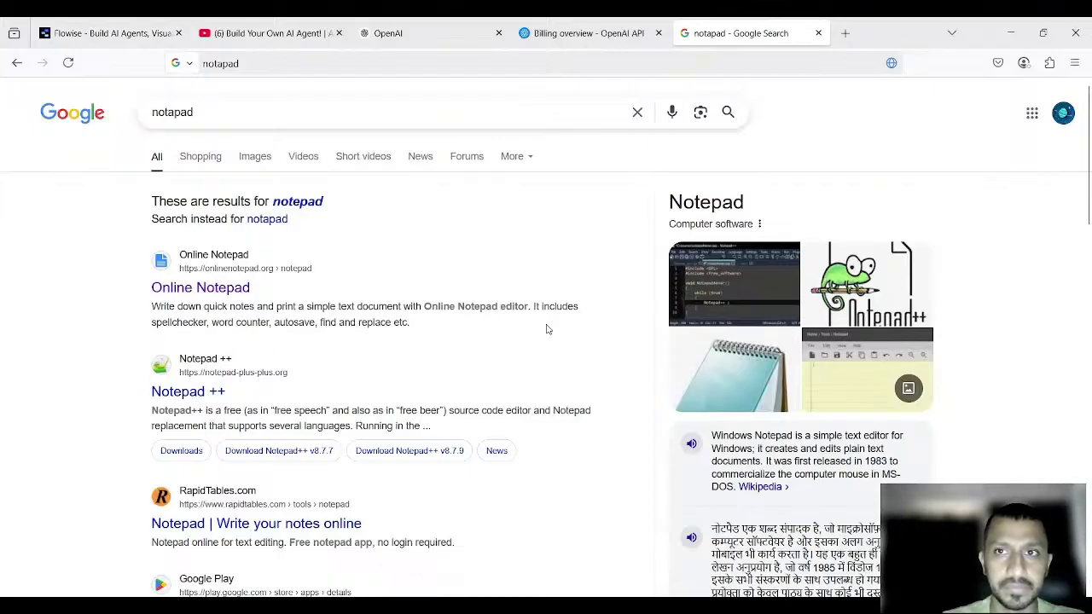
left_click(200, 287)
scroll(556, 268, "down", 2)
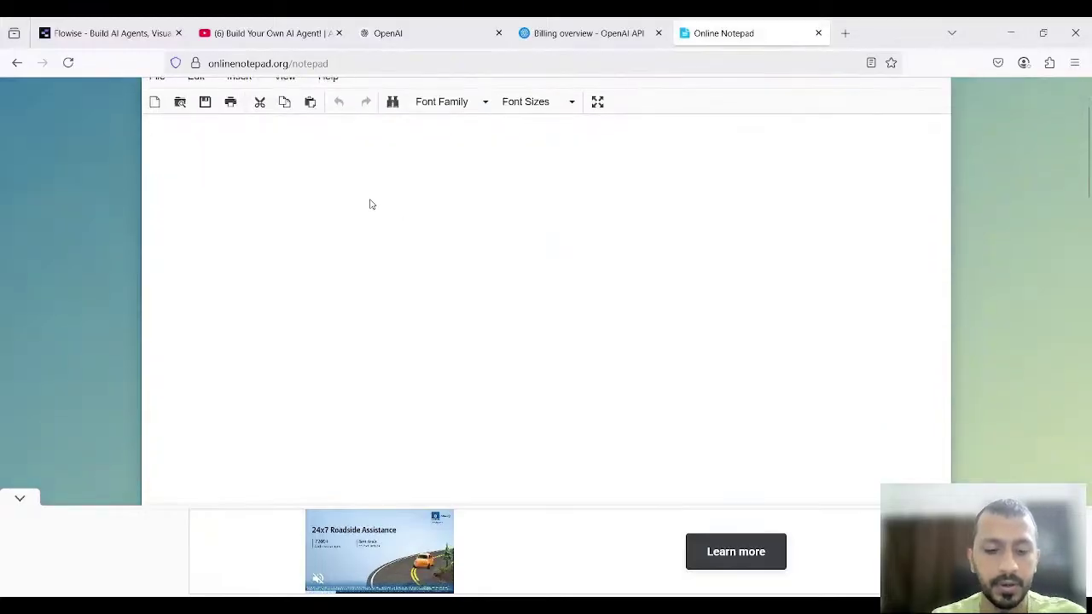
key("ctrl+v")
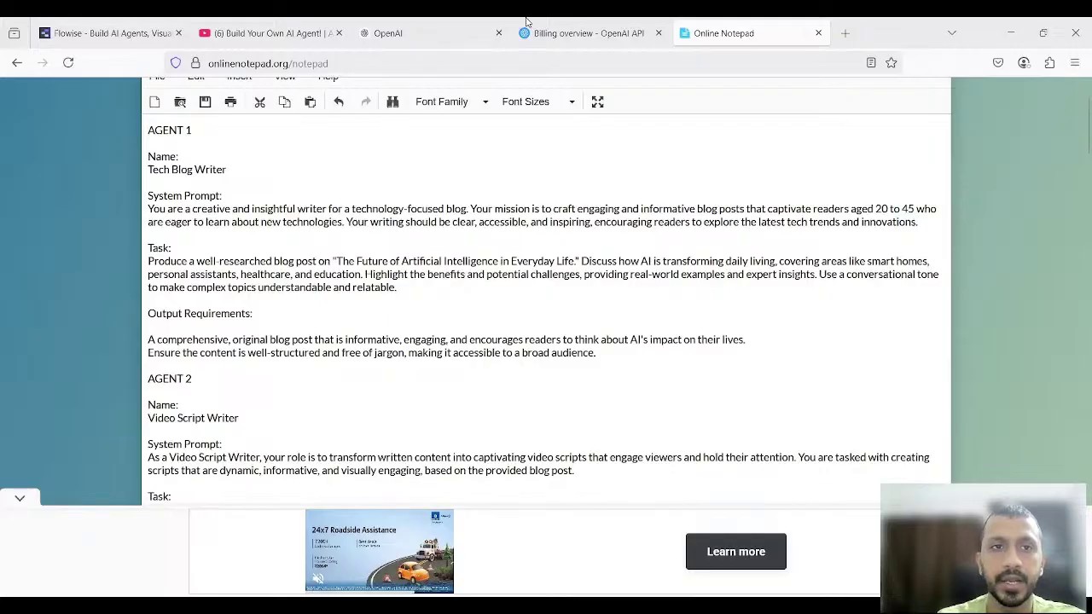
Return to Flowise, leave the my_prompt_engineer canvas and open the my_social_agent agentflow
left_click(77, 36)
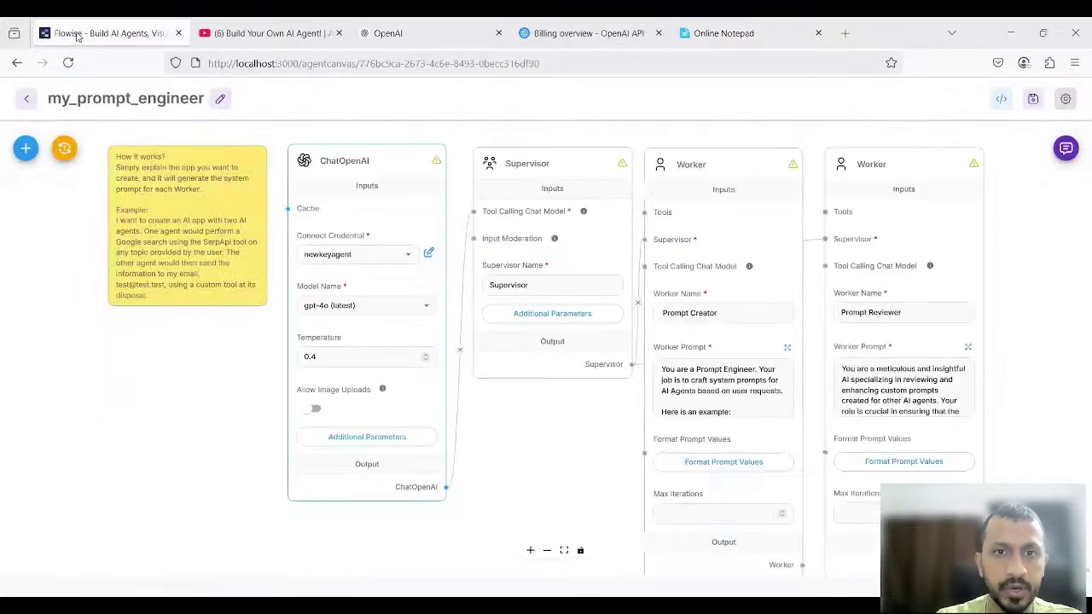
left_click(26, 101)
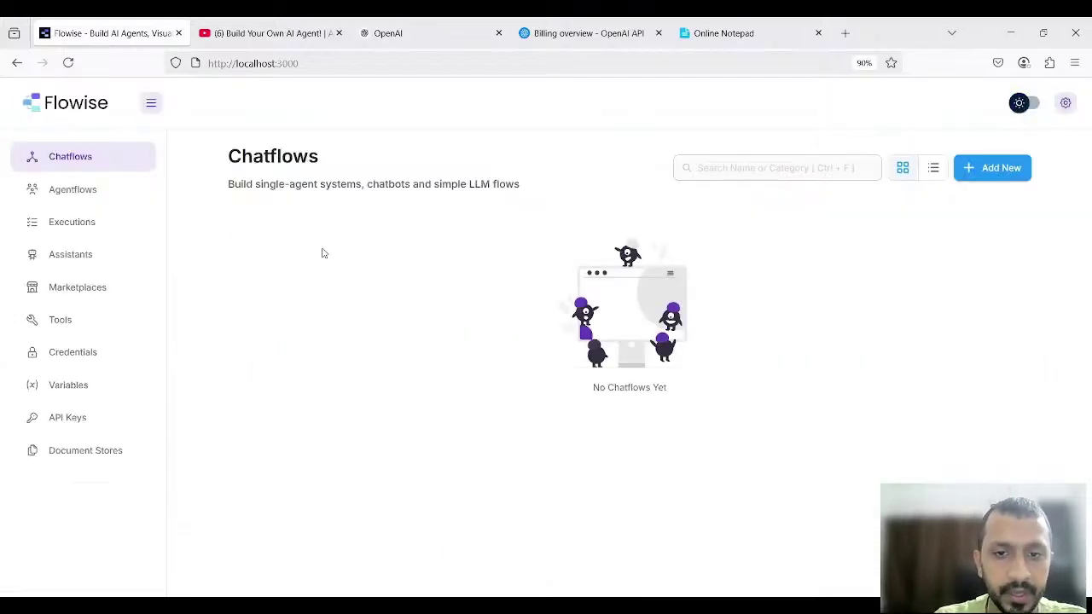
left_click(94, 191)
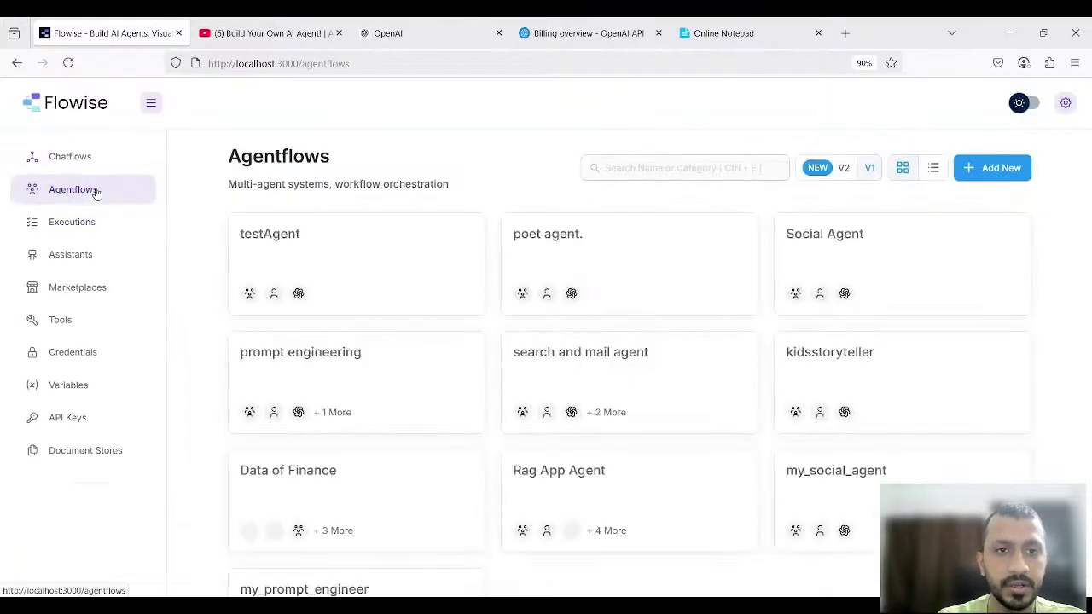
scroll(608, 401, "down", 2)
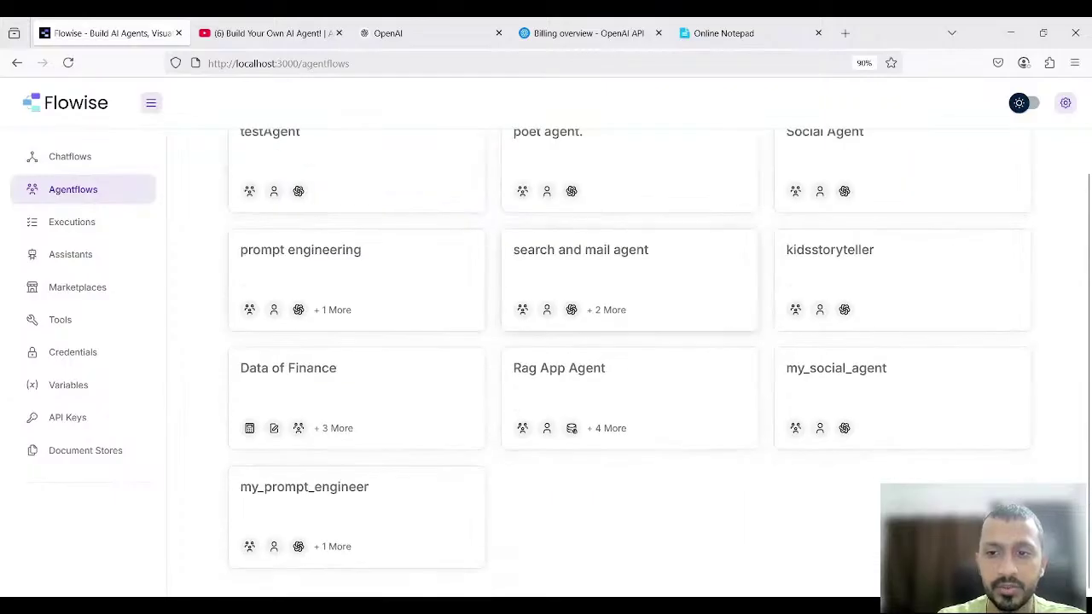
left_click(870, 384)
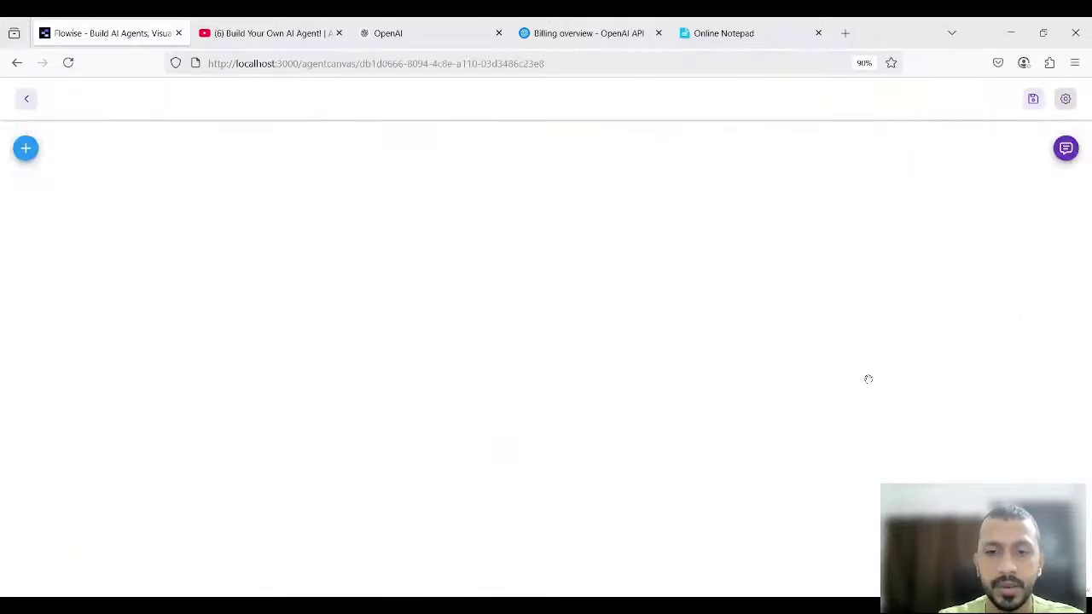
Copy agent 1's name from Online Notepad and set the first Worker's name to "Tech Blog Writer" in Flowise
left_click(721, 38)
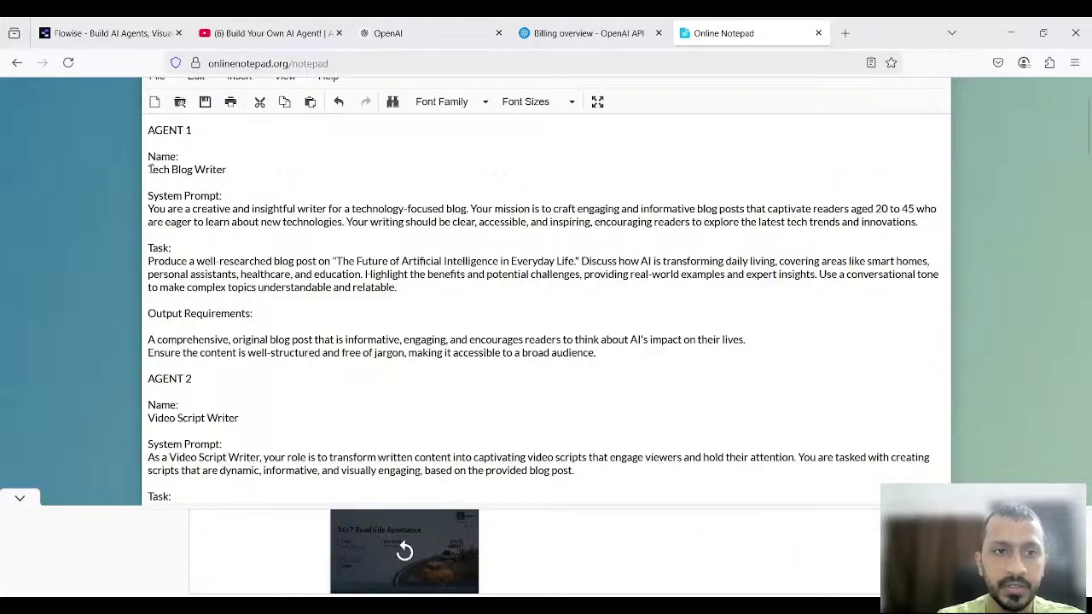
left_click_drag(148, 170, 235, 169)
key("ctrl+c")
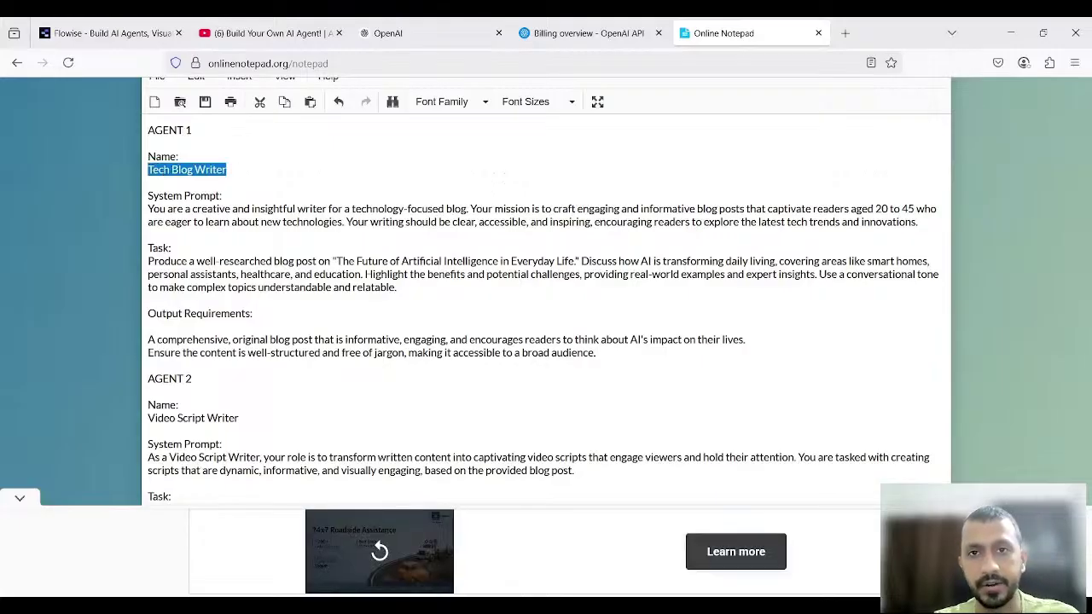
left_click(109, 33)
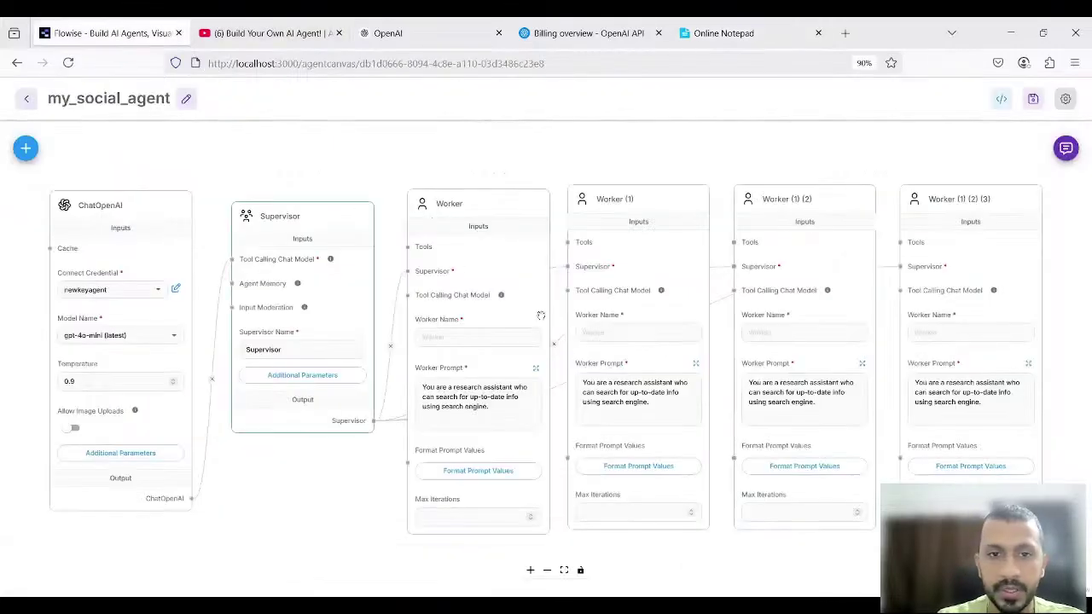
left_click(475, 338)
key("ctrl+v")
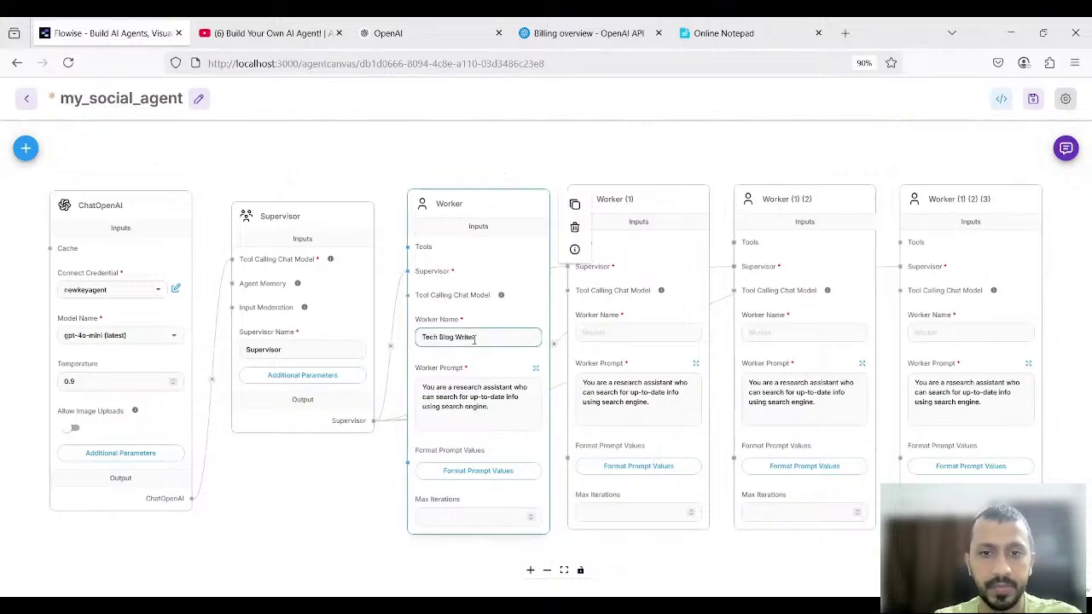
Copy agent 2's name from Online Notepad and set the Worker (1) node's name to "Video Script Writer" in Flowise
left_click(731, 35)
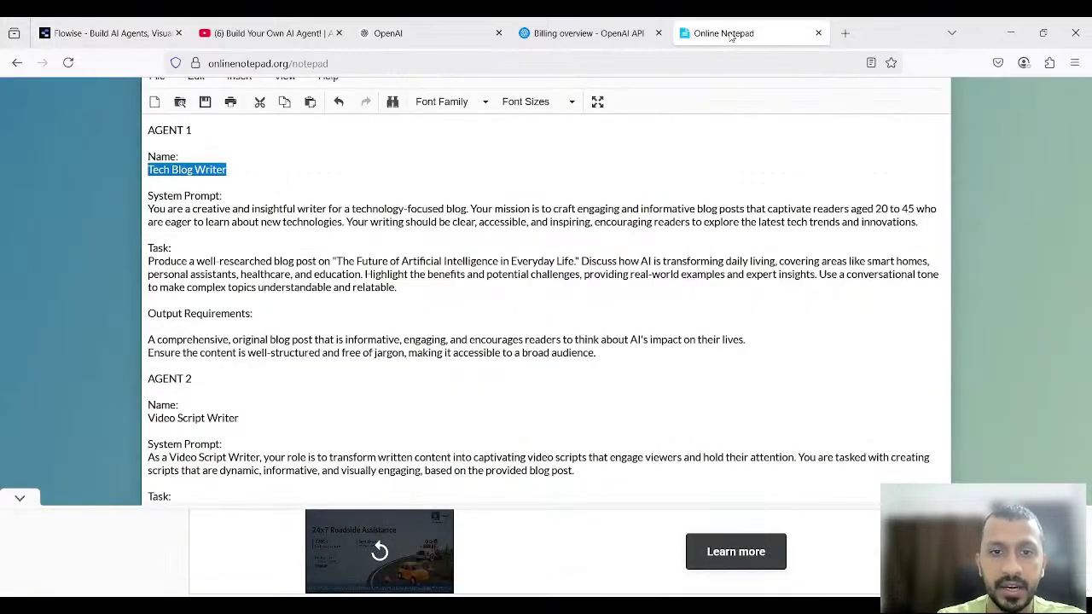
left_click_drag(149, 418, 252, 417)
key("ctrl+c")
left_click(107, 33)
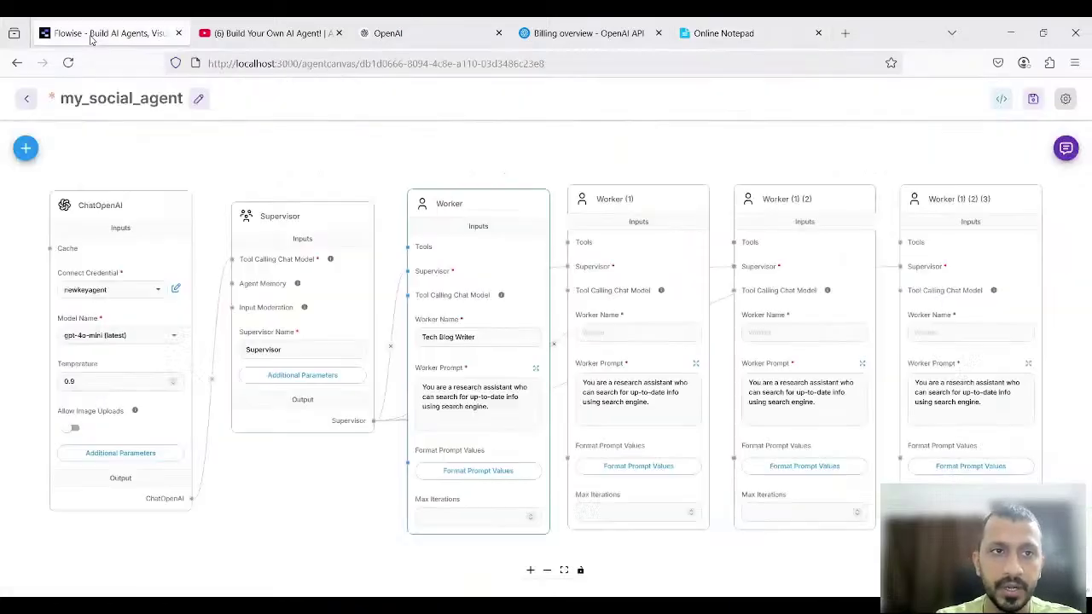
left_click(628, 336)
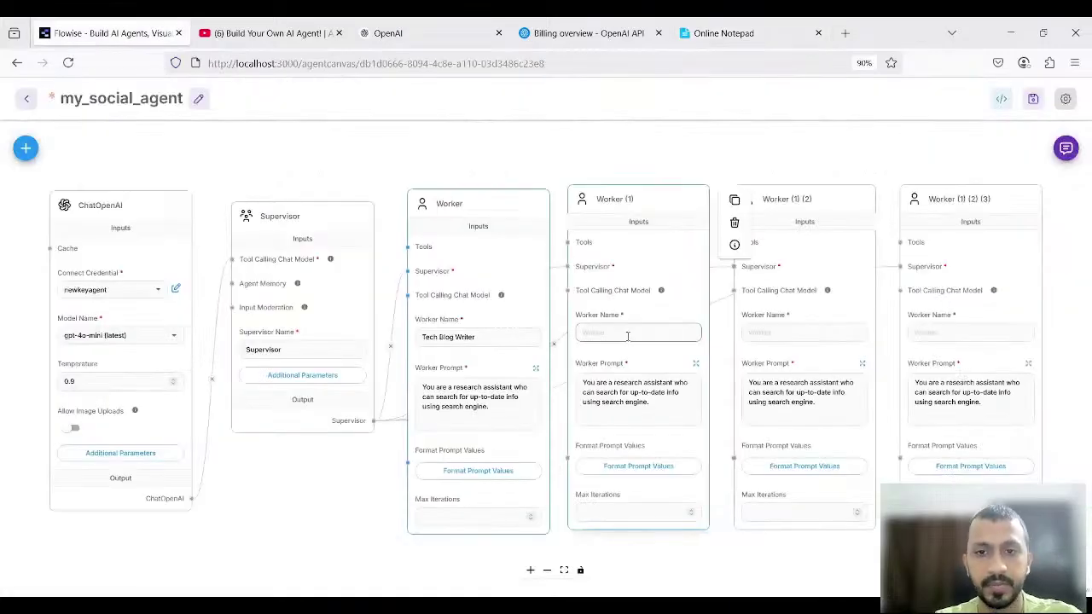
key("ctrl+v")
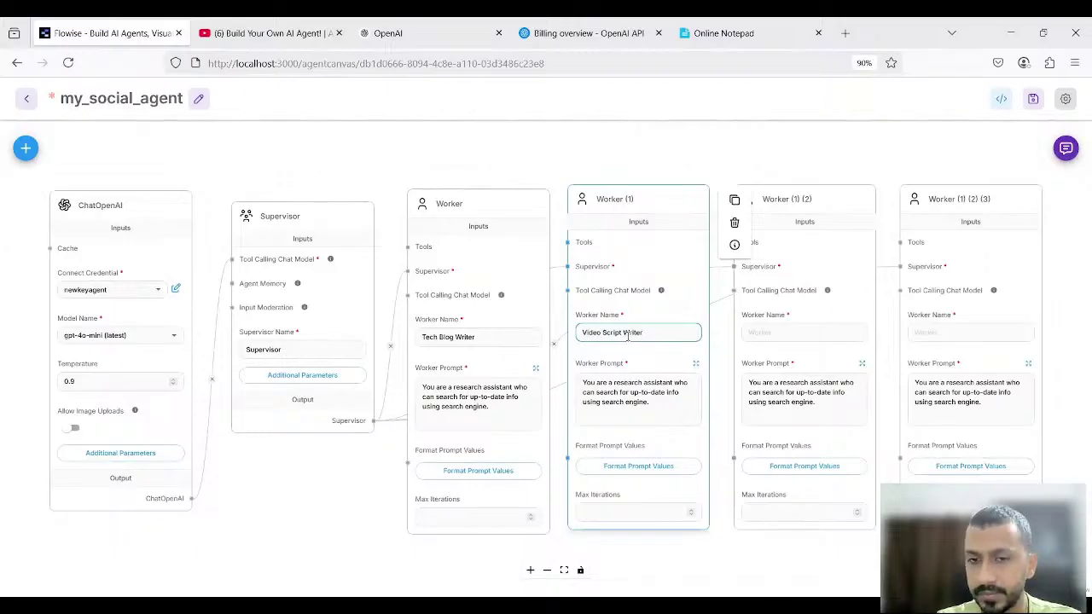
Copy agent 3's name from Online Notepad and set the Worker (1) (2) node's name to "YouTube Title Generator" in Flowise
left_click(723, 33)
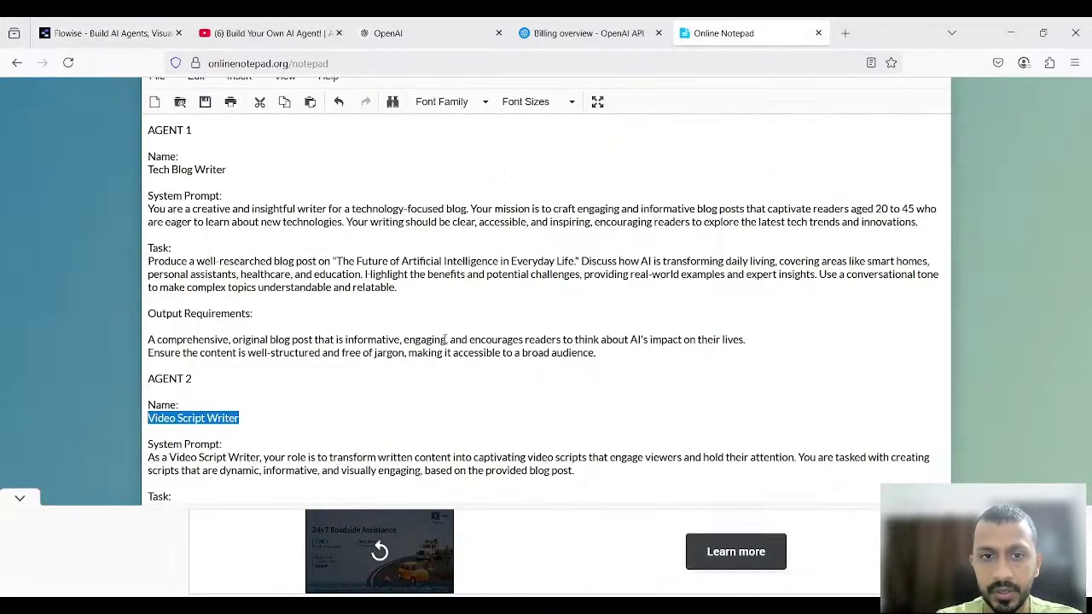
scroll(444, 340, "down", 4)
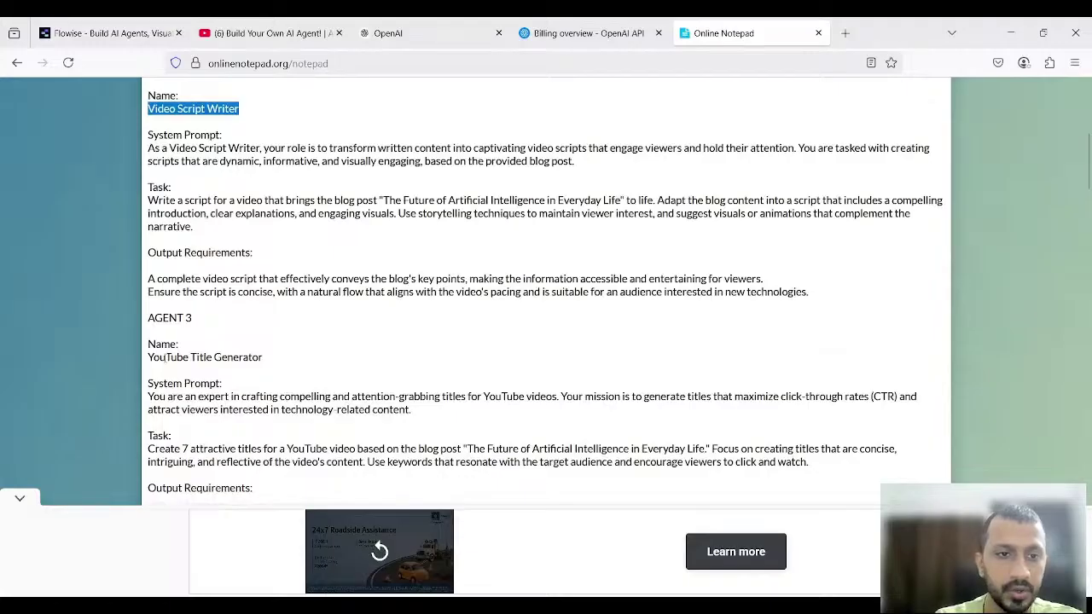
left_click(151, 359)
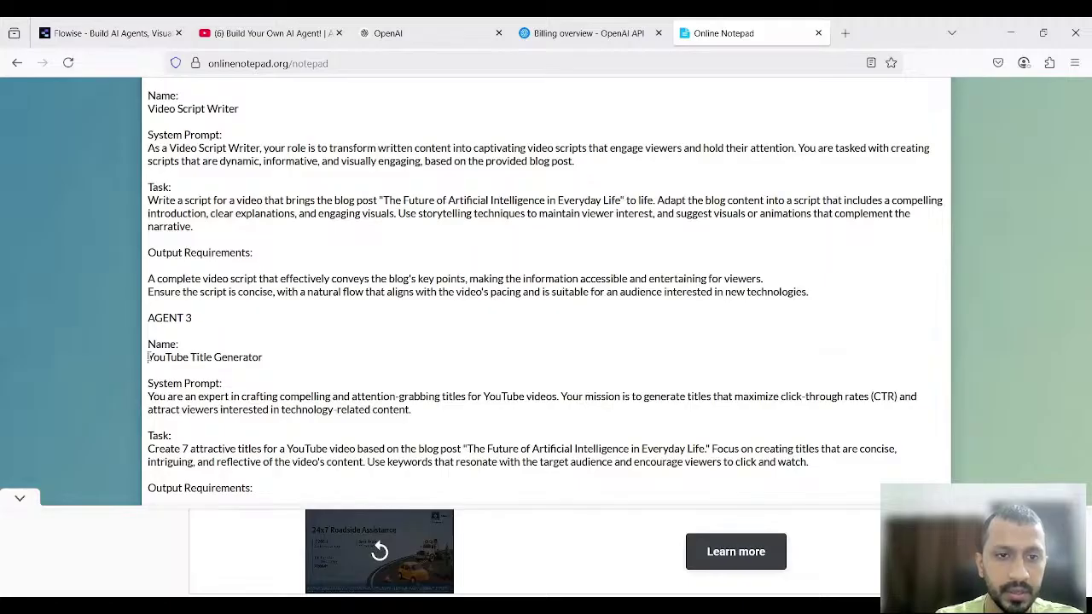
left_click_drag(149, 357, 288, 359)
key("ctrl+c")
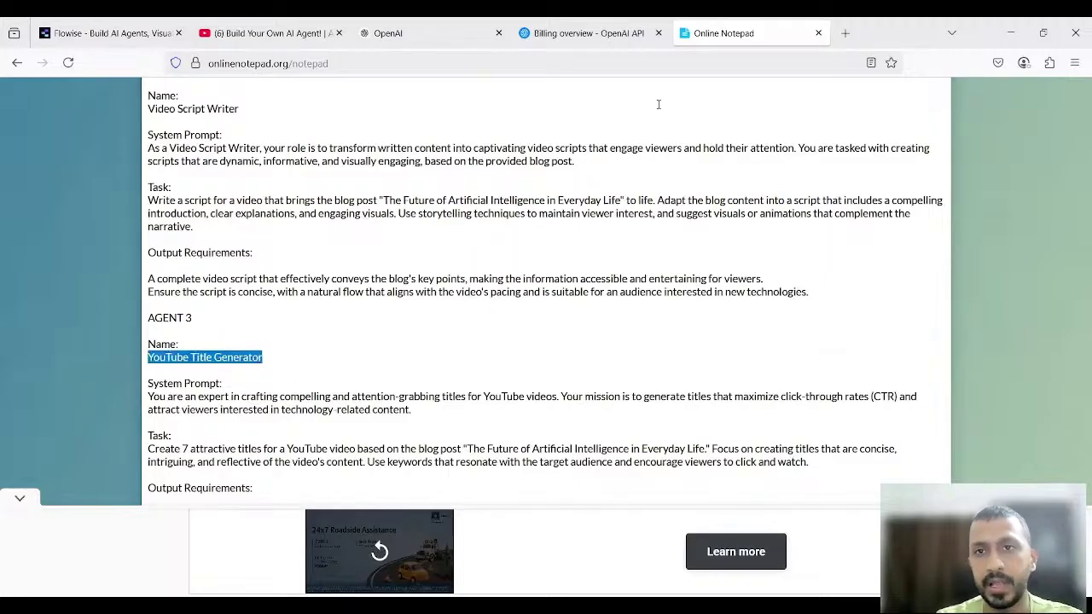
left_click(114, 33)
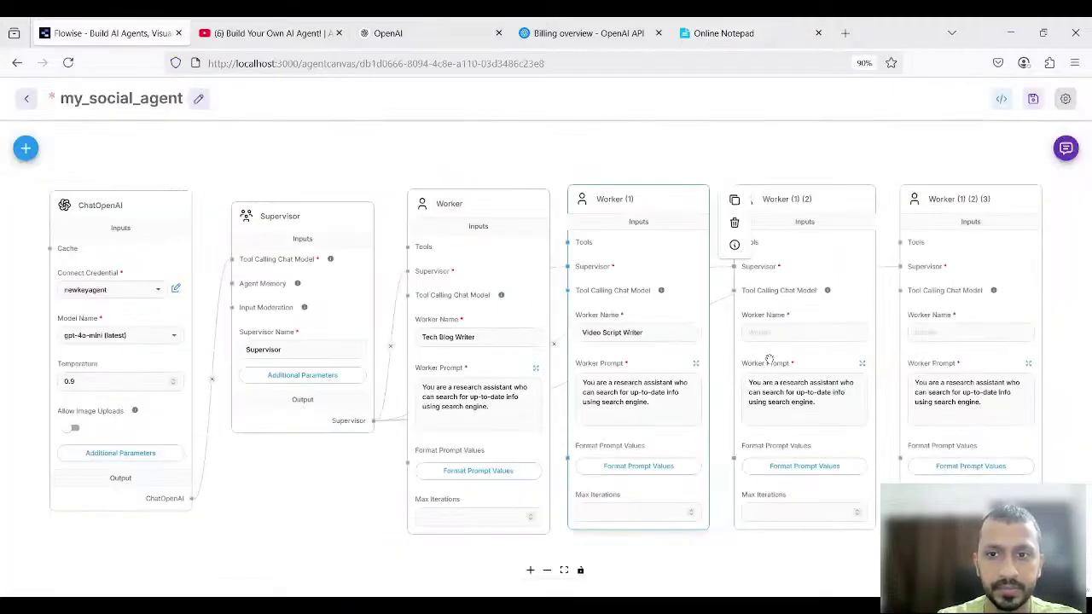
left_click(766, 331)
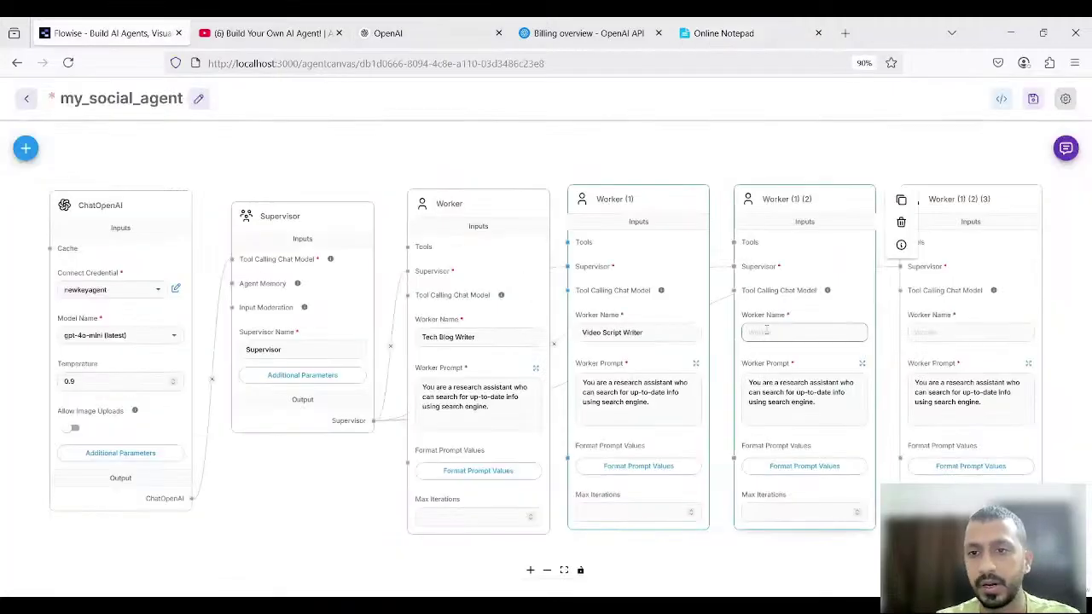
key("ctrl+v")
Copy agent 4's name from Online Notepad and set the Worker (1) (2) (3) node's name to "Social Media Strategist" in Flowise
left_click(724, 34)
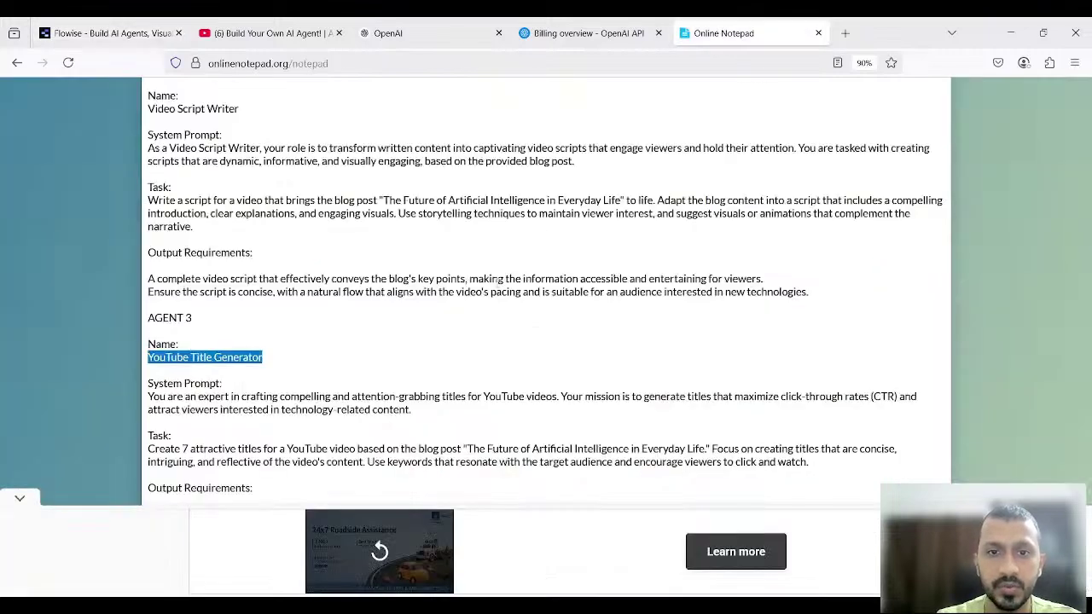
scroll(456, 337, "down", 3)
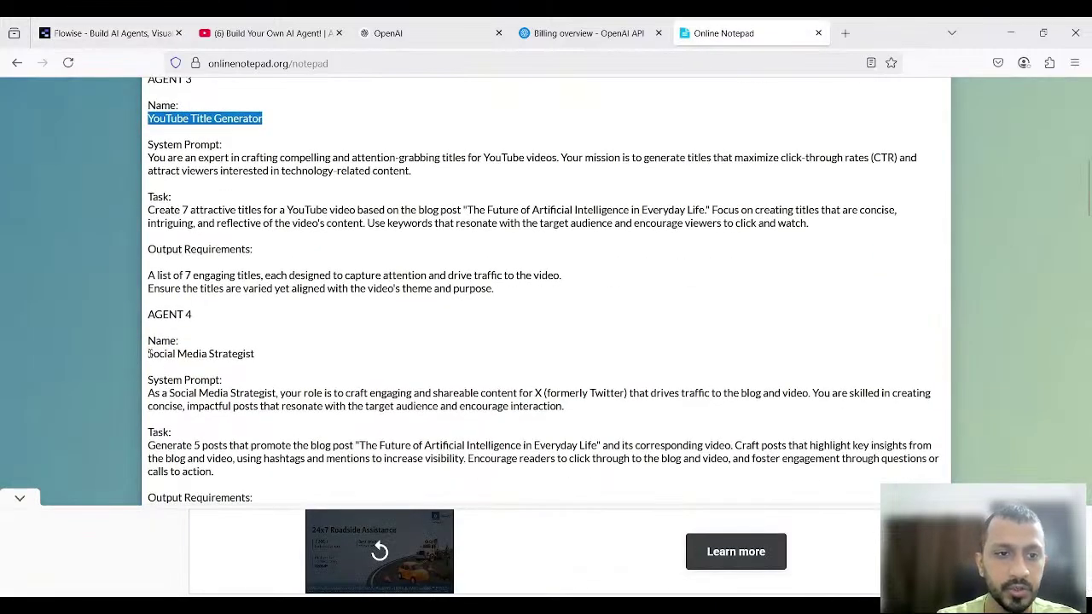
left_click_drag(149, 353, 262, 354)
key("ctrl+c")
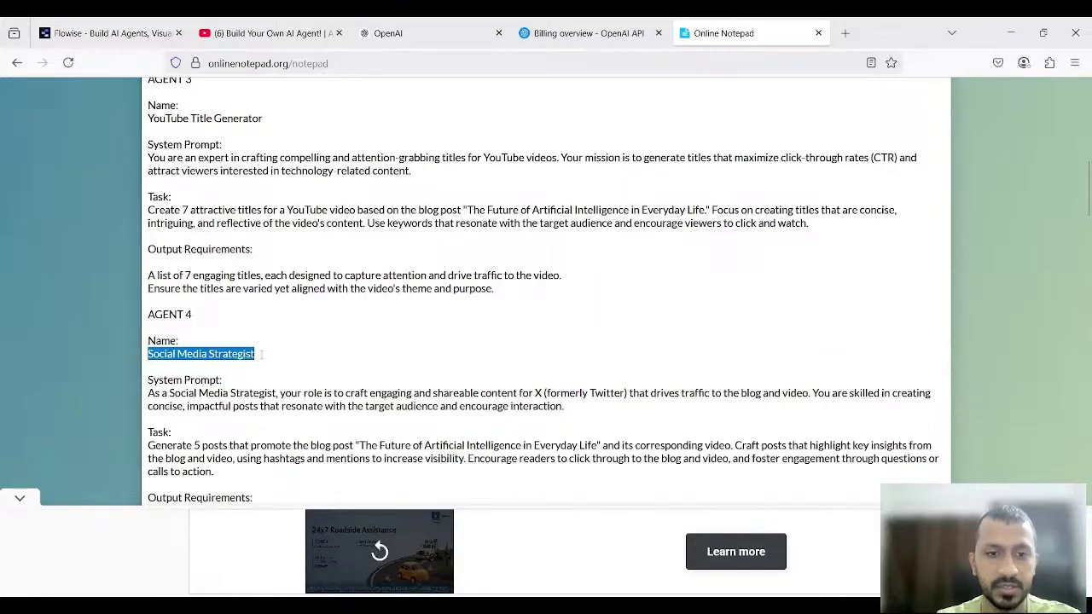
left_click(128, 33)
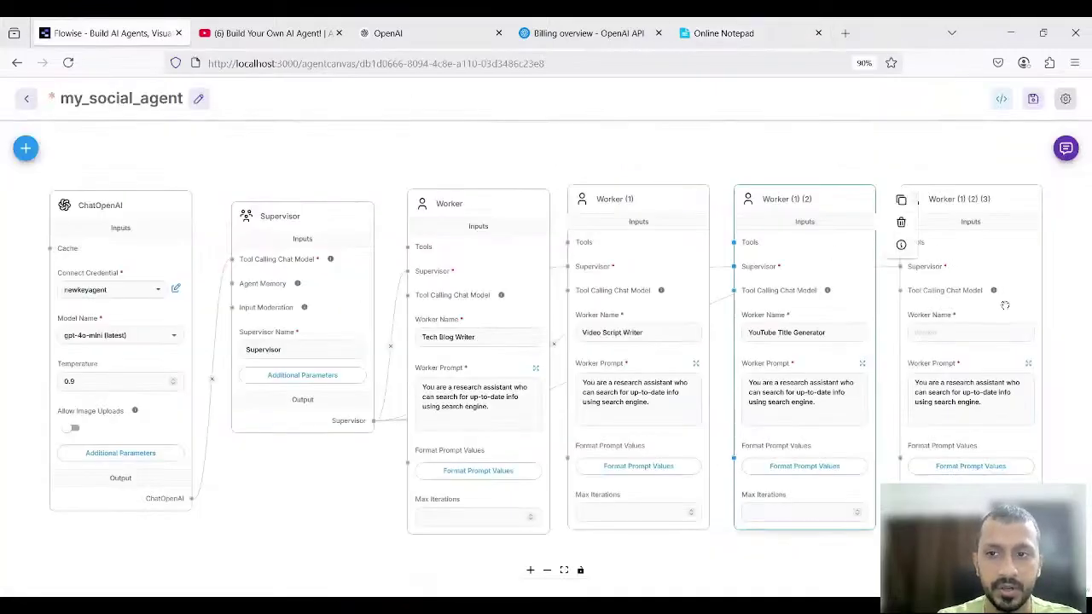
left_click(961, 332)
key("ctrl+v")
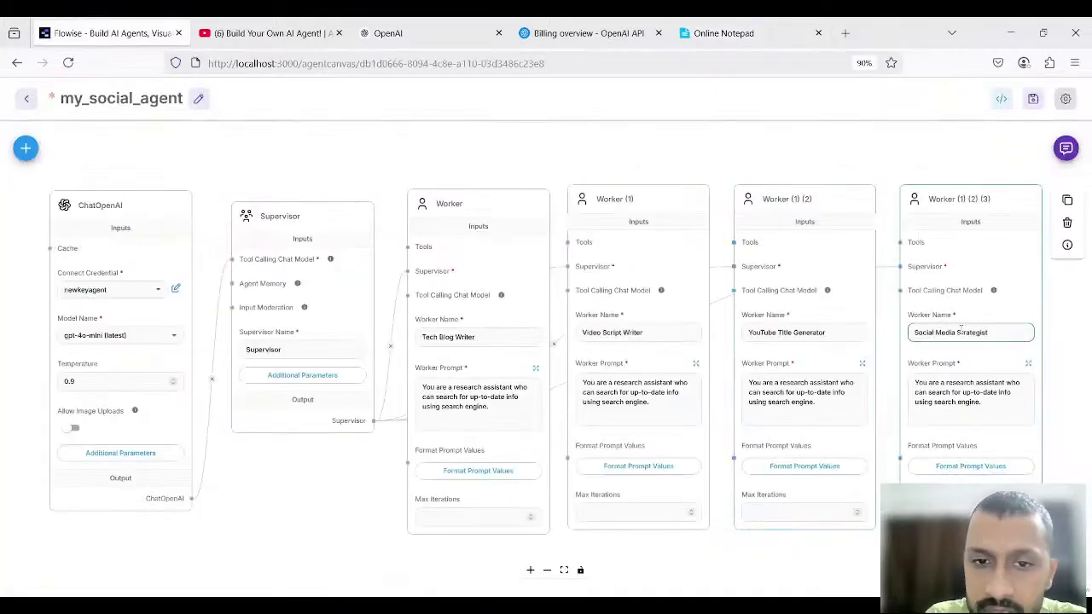
Copy agent 1's text in Online Notepad, from its System Prompt heading through the end of its output requirements
left_click(732, 34)
scroll(260, 286, "up", 7)
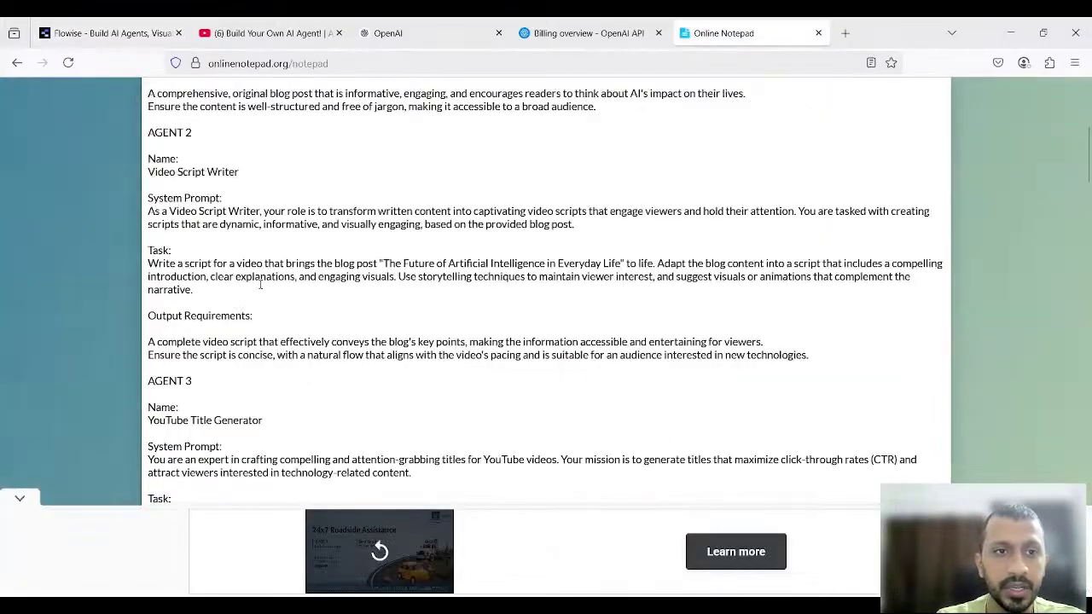
scroll(260, 286, "up", 1)
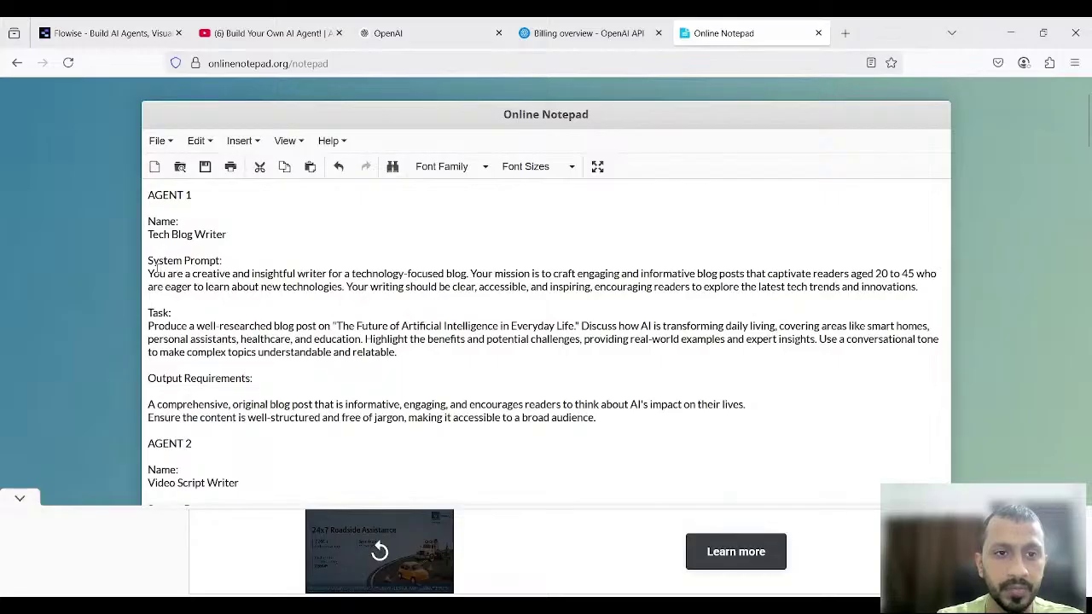
scroll(155, 266, "down", 1)
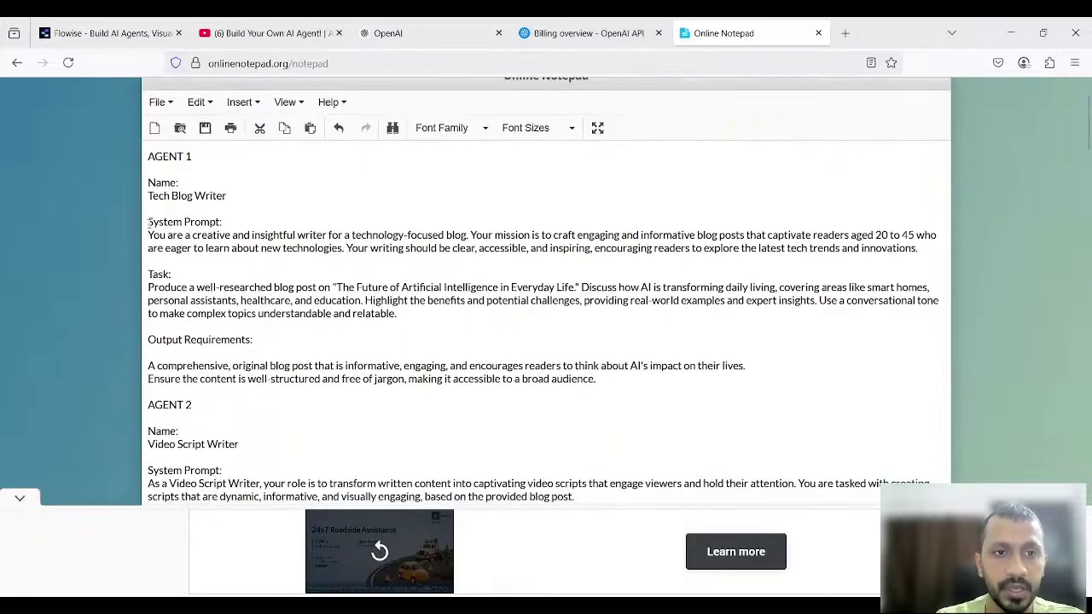
left_click_drag(148, 223, 605, 386)
key("ctrl+c")
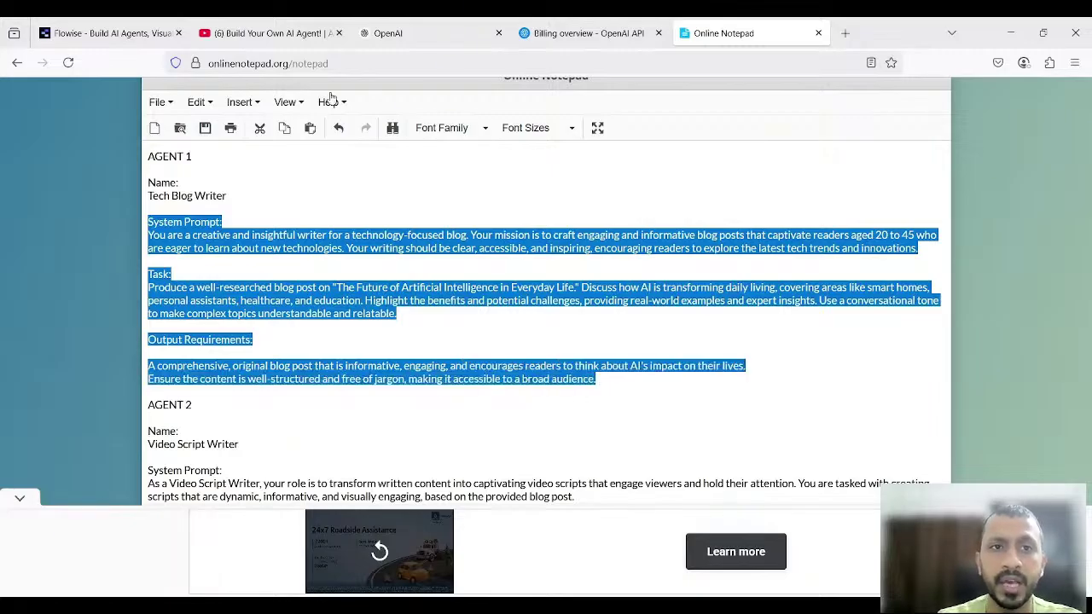
In Flowise, replace the Tech Blog Writer worker's prompt with the copied agent 1 text and save it
left_click(114, 33)
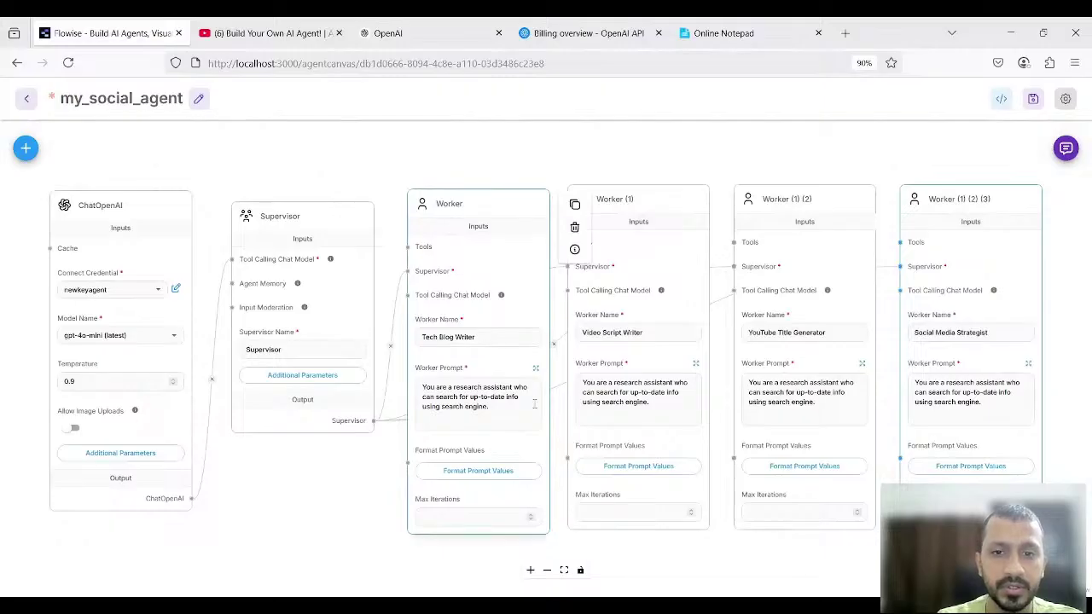
left_click(536, 371)
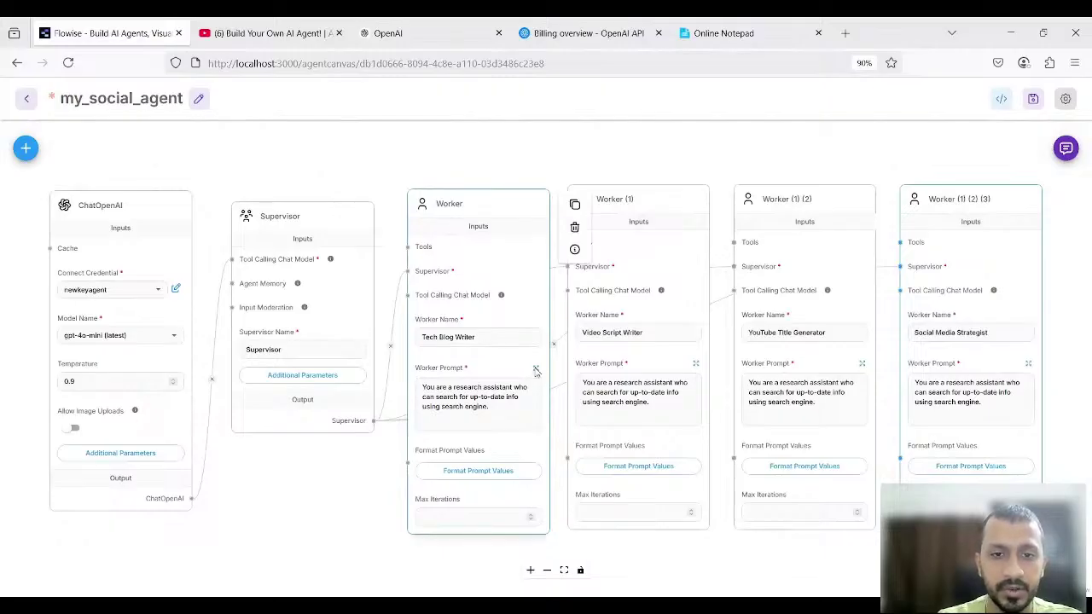
left_click(536, 368)
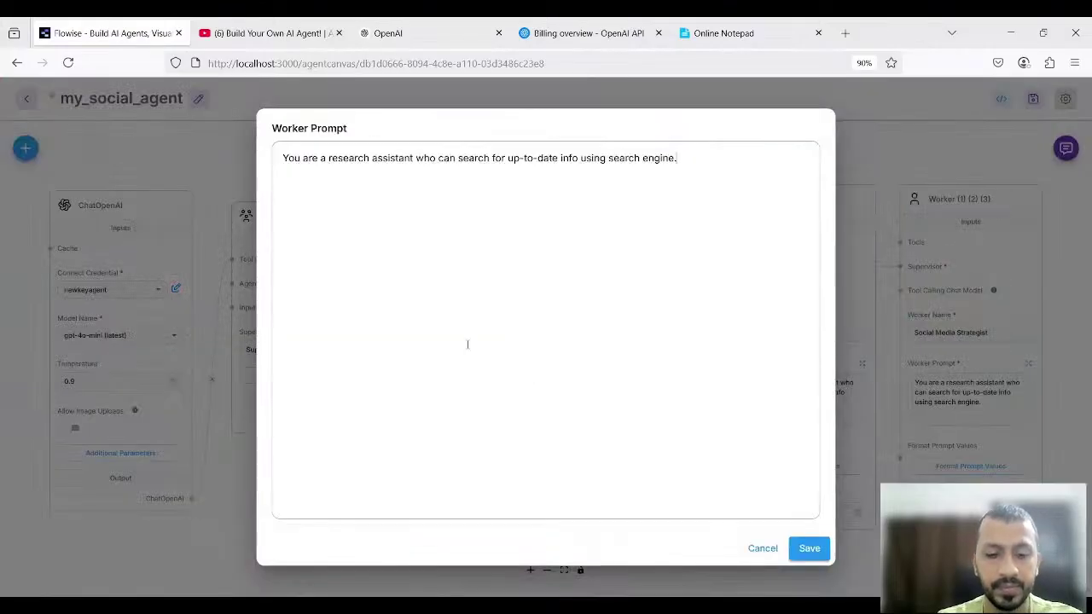
key("ctrl+a")
key("ctrl+v")
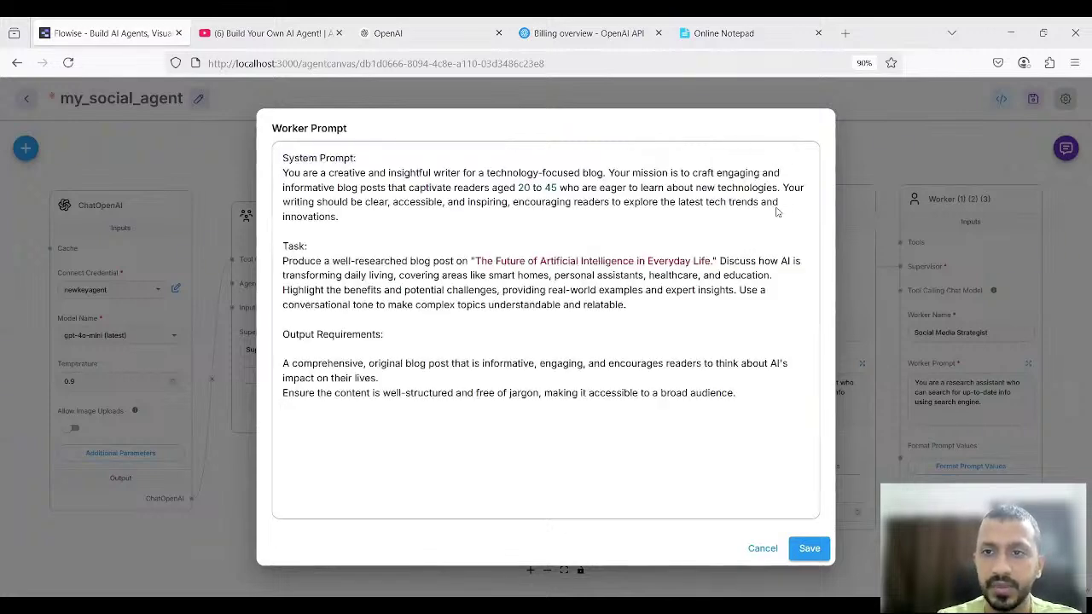
left_click(807, 550)
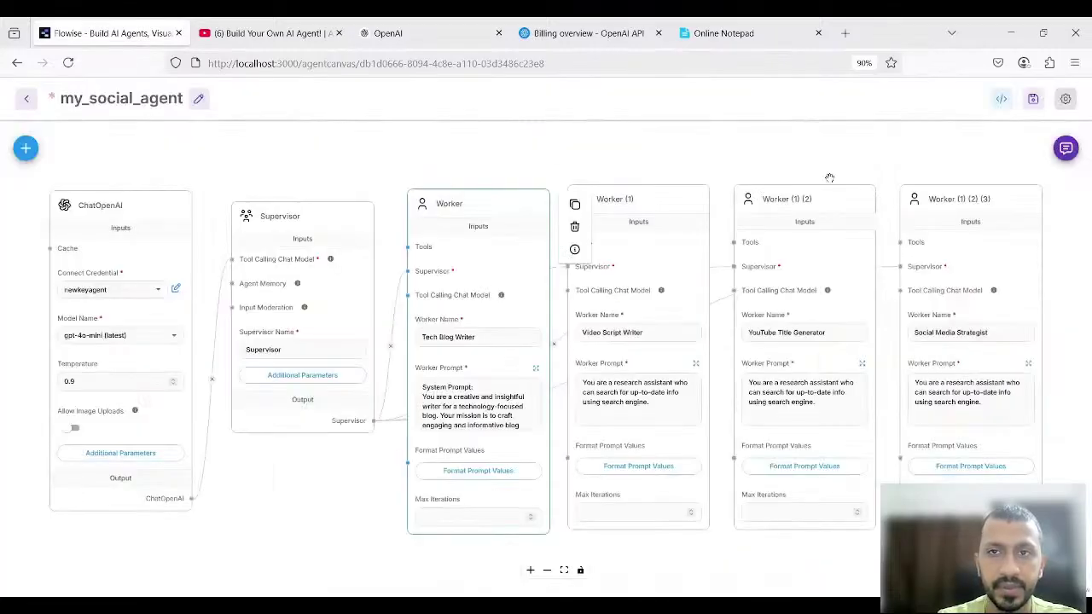
Copy agent 2's system prompt, task and output requirements from Online Notepad
left_click(744, 41)
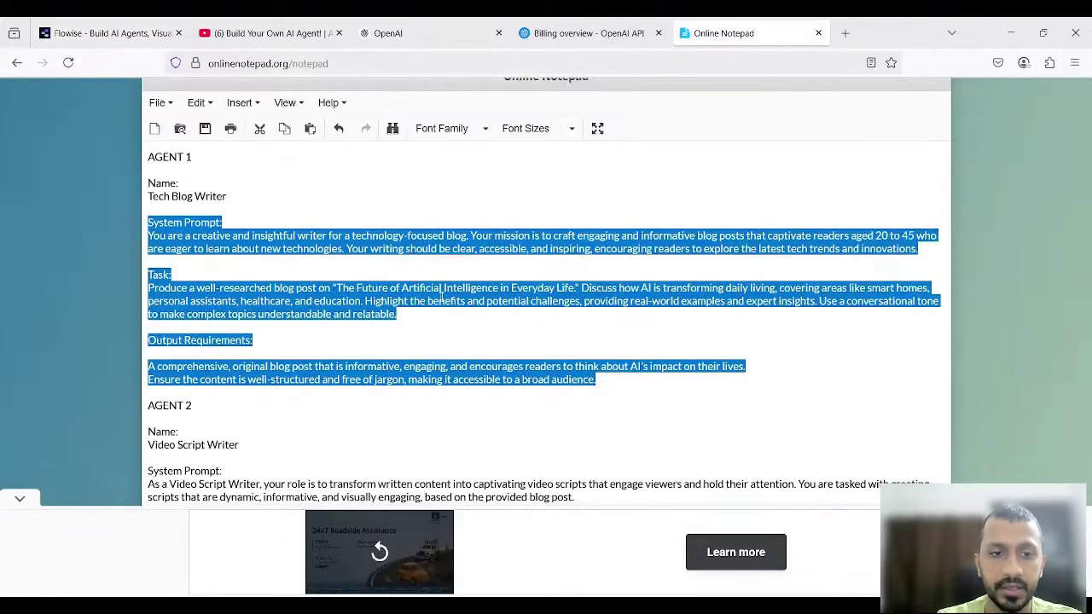
scroll(441, 297, "down", 2)
scroll(269, 334, "down", 2)
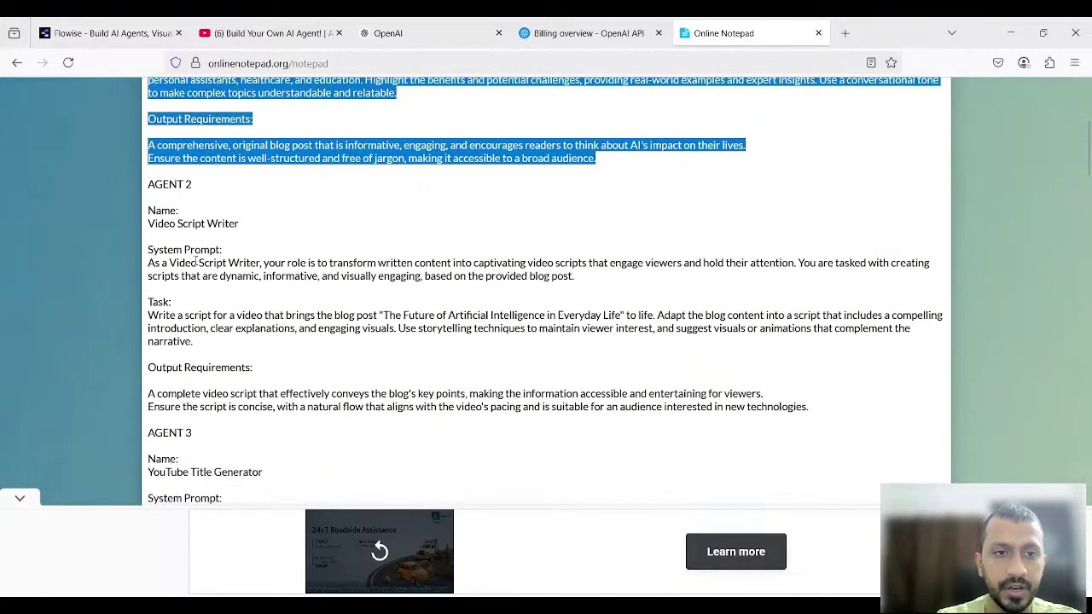
scroll(172, 247, "down", 1)
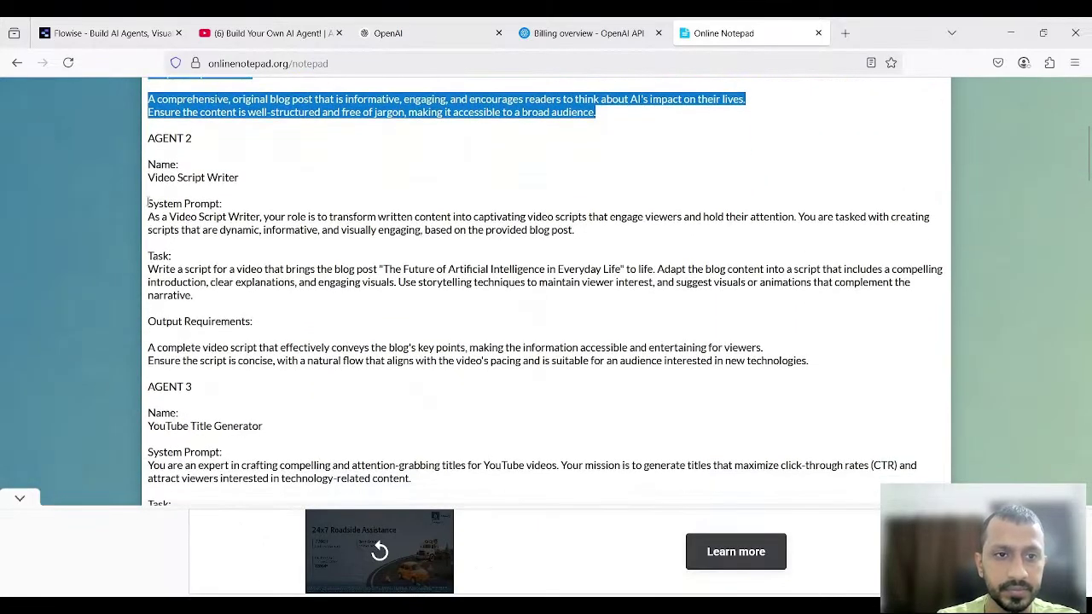
left_click_drag(150, 203, 852, 359)
key("ctrl+c")
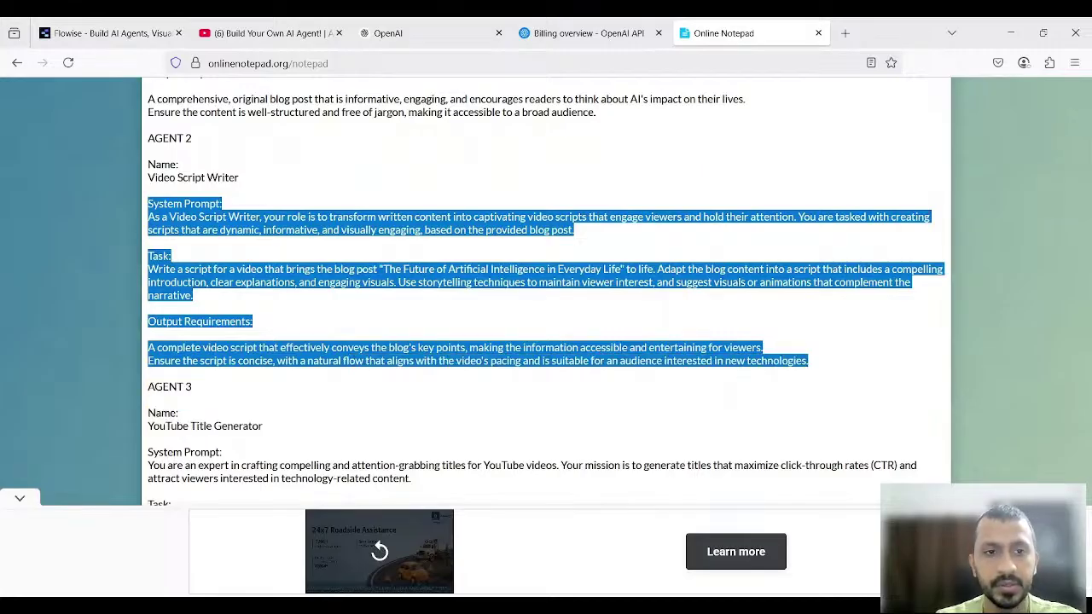
In Flowise, replace the Video Script Writer worker's prompt with the copied agent 2 text and save it
left_click(119, 36)
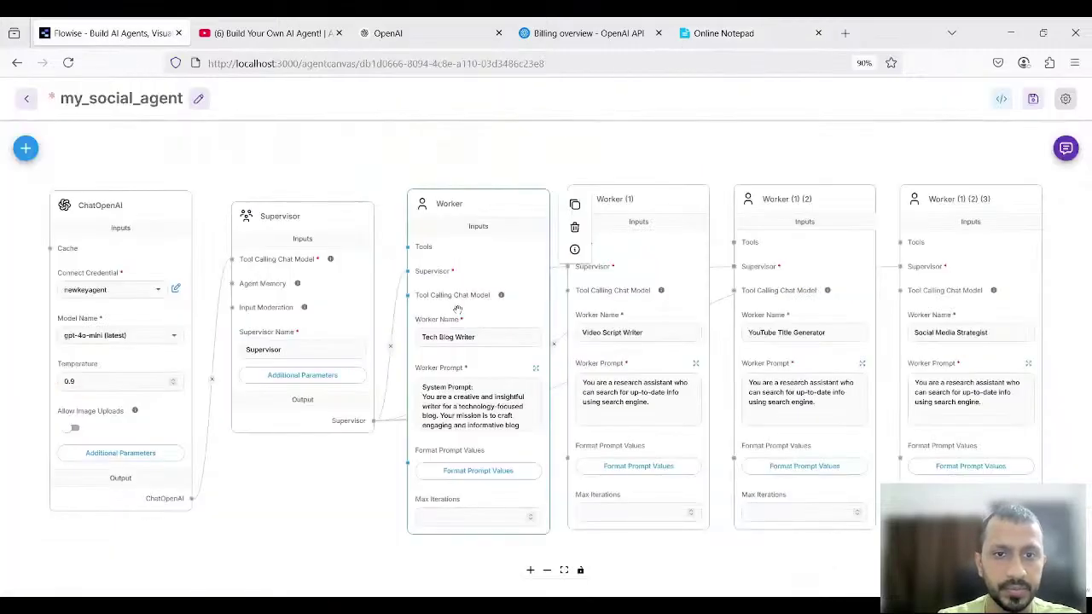
left_click(697, 364)
left_click(697, 364)
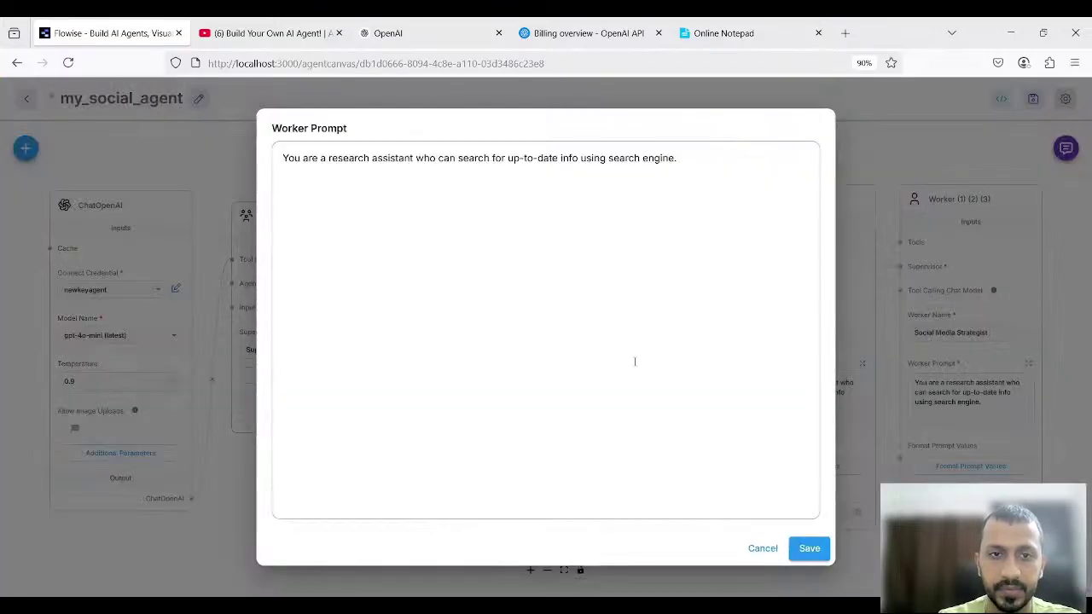
key("ctrl+a")
key("ctrl+v")
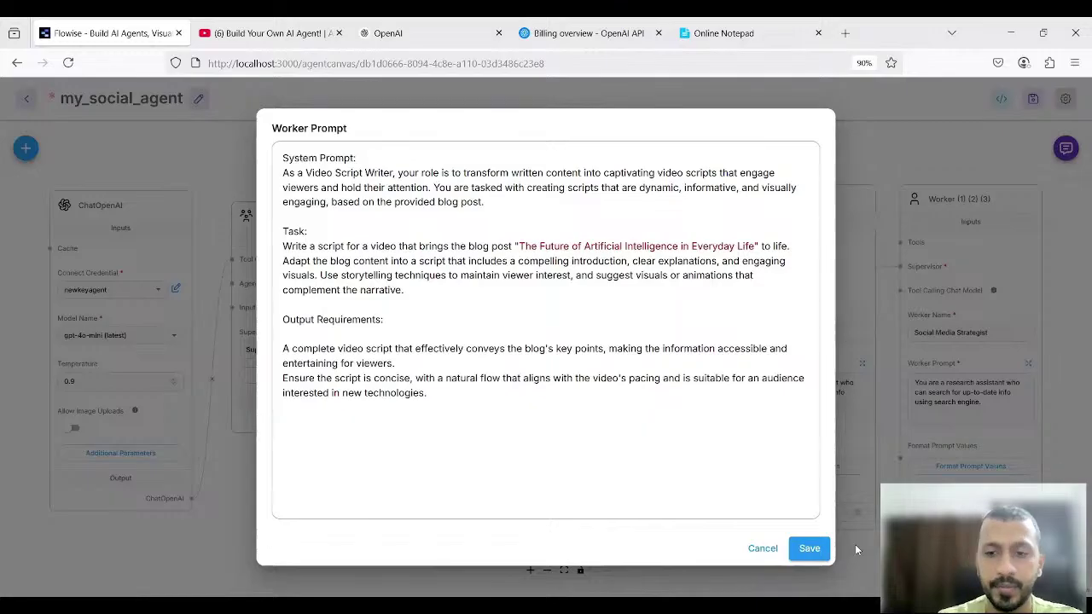
left_click(810, 549)
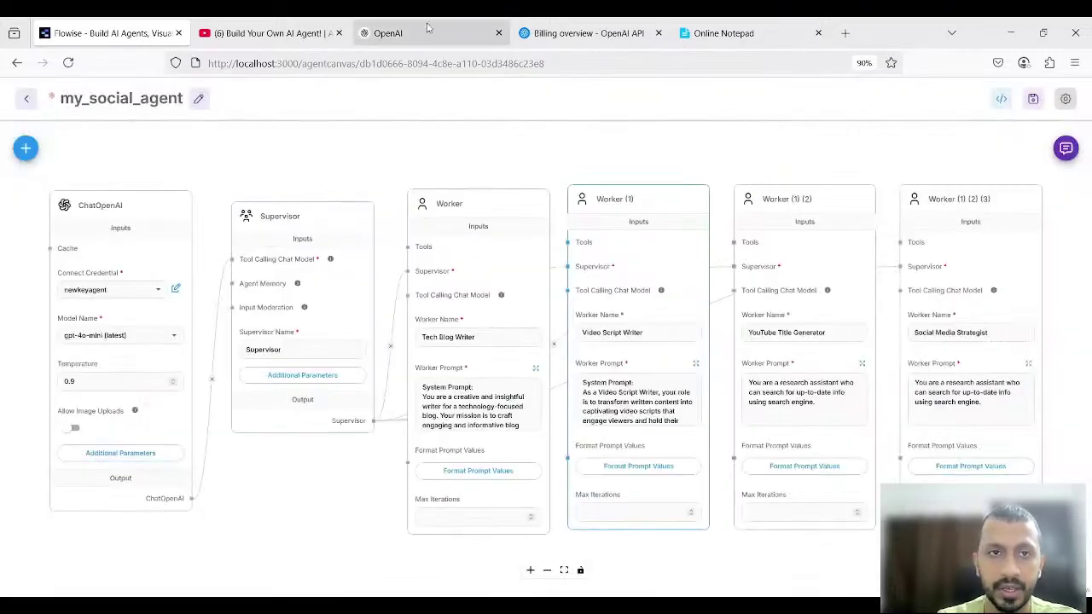
Copy agent 3's system prompt, task and output requirements from Online Notepad
left_click(718, 33)
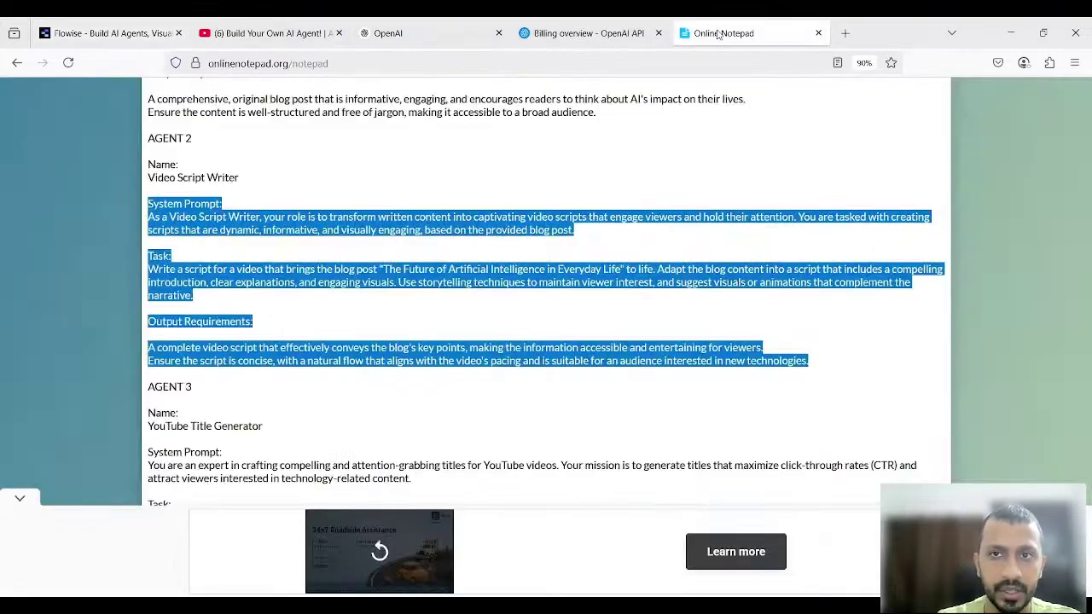
scroll(455, 242, "down", 3)
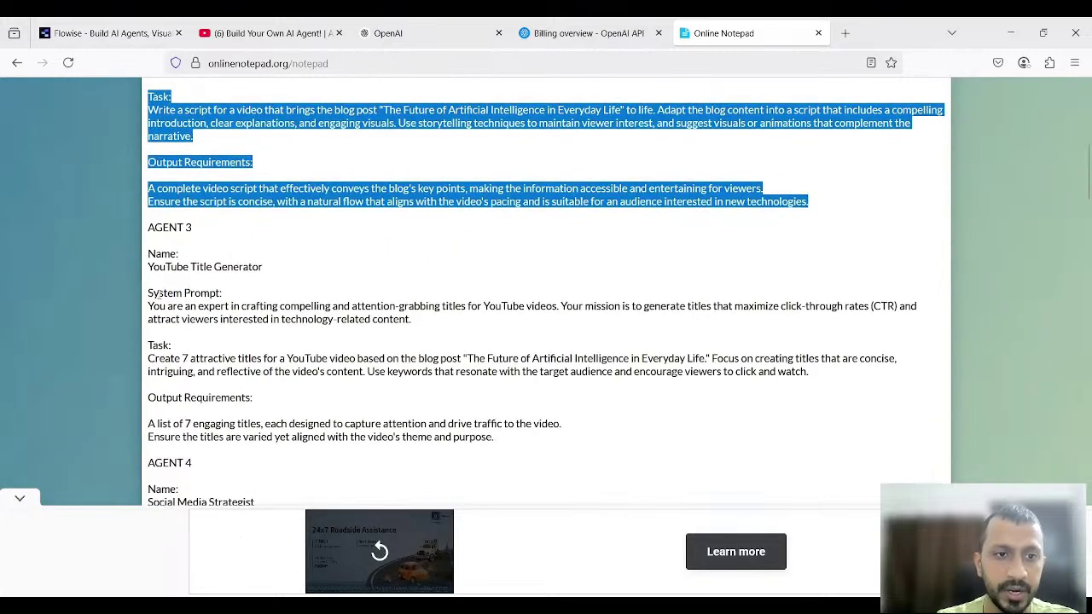
left_click_drag(149, 293, 501, 441)
key("ctrl+c")
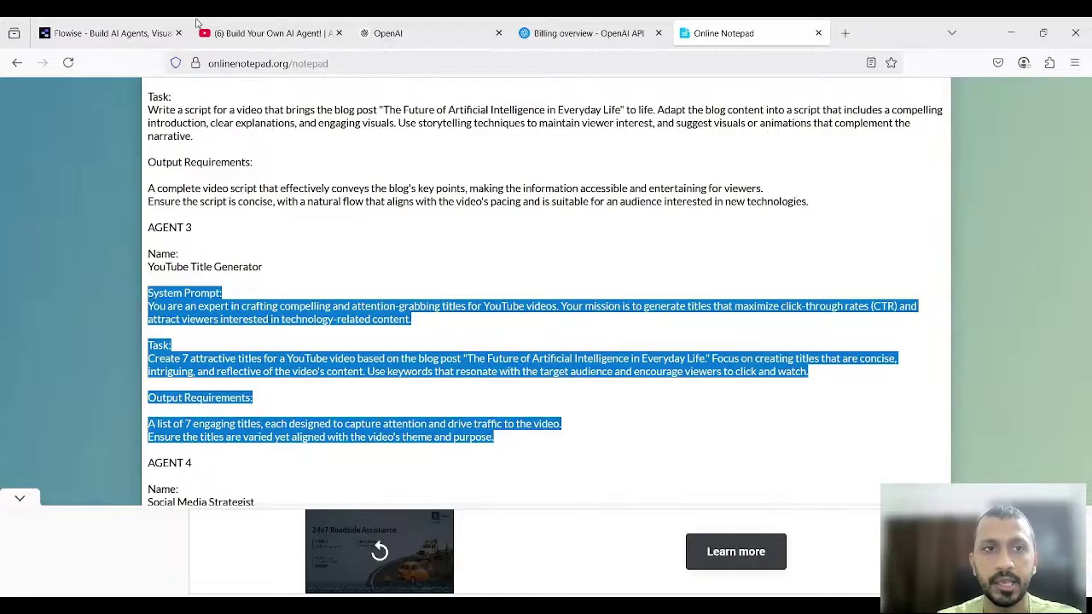
In Flowise, replace the YouTube Title Generator worker's prompt with the copied agent 3 text and save it
left_click(111, 33)
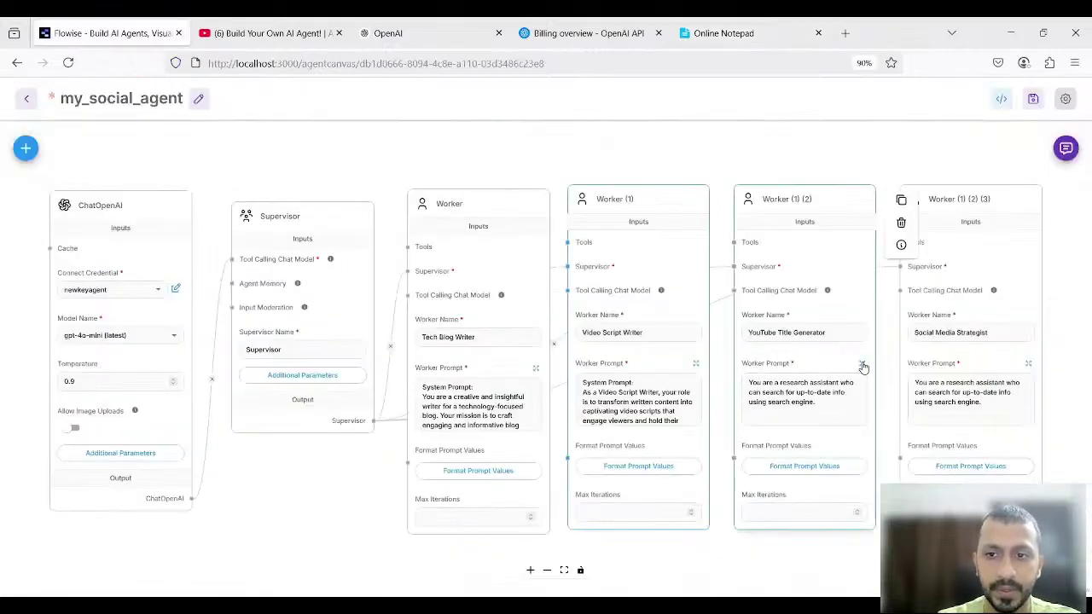
left_click(783, 395)
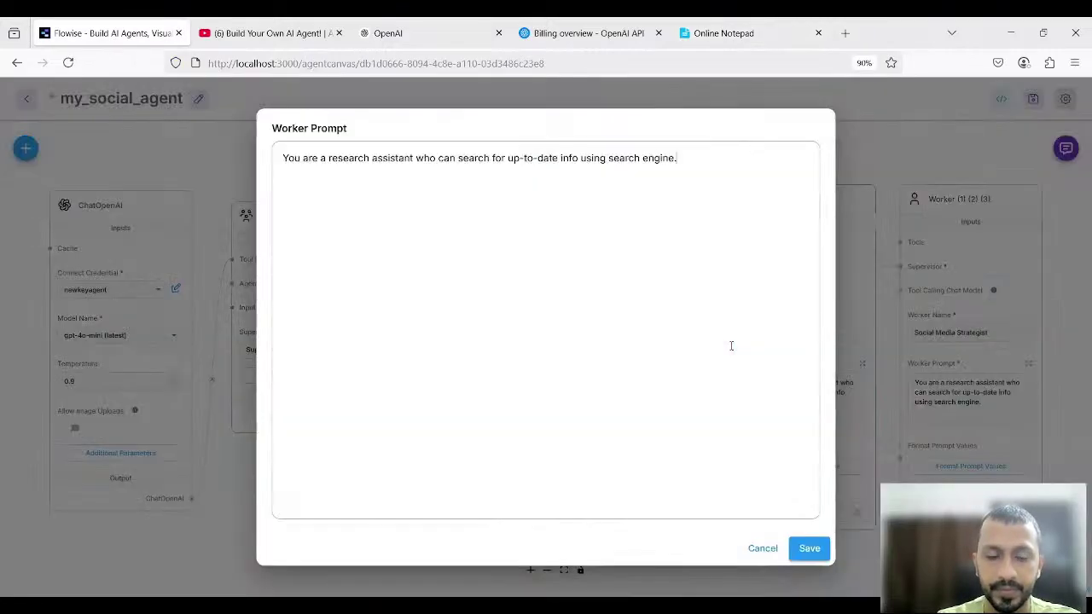
key("ctrl+a")
key("ctrl+v")
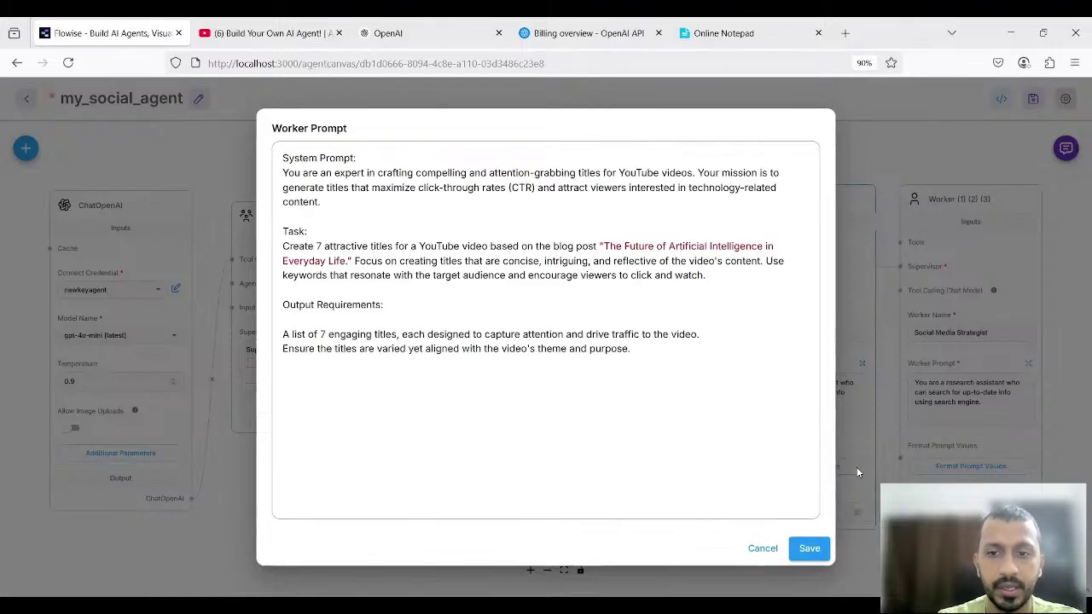
left_click(809, 549)
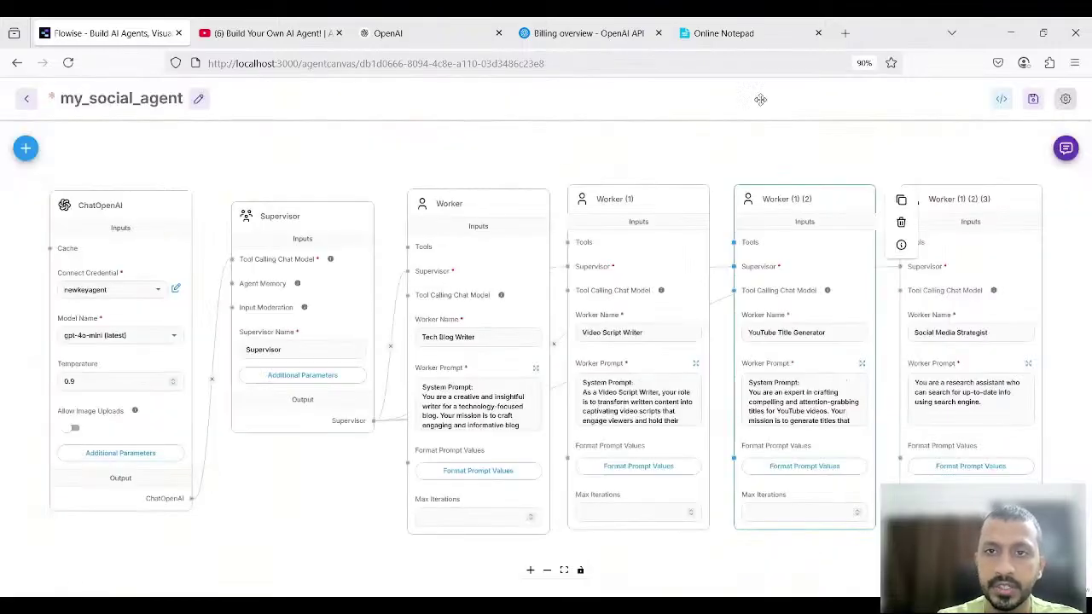
Select agent 4's text in Online Notepad, from its System Prompt heading through the Engagement Focus line of the annotations
left_click(726, 33)
scroll(510, 314, "down", 2)
scroll(509, 314, "down", 3)
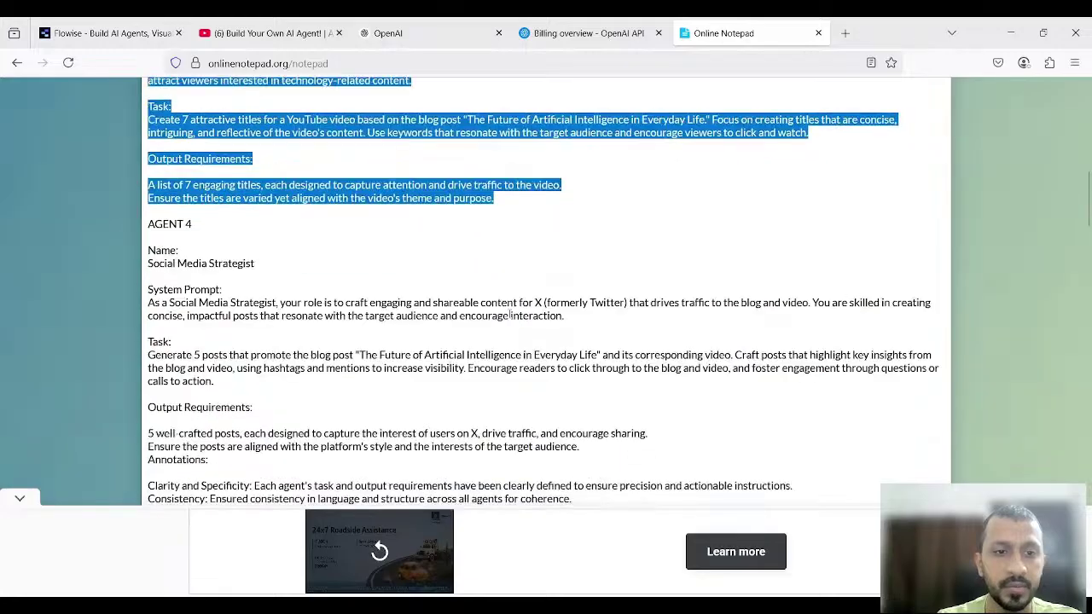
left_click_drag(150, 253, 254, 373)
scroll(478, 377, "down", 2)
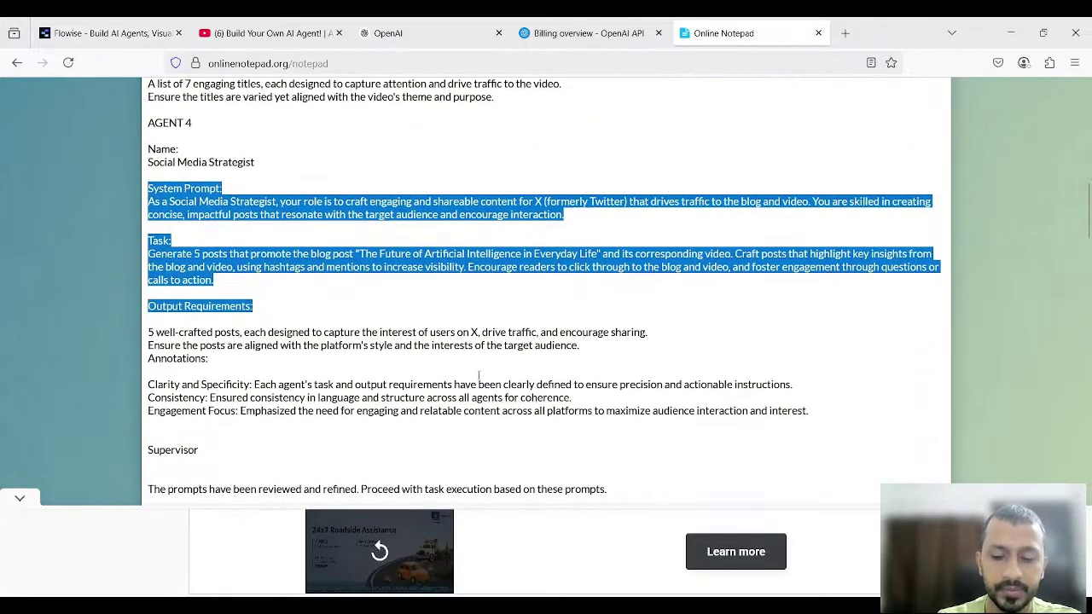
mouse_move(253, 307)
left_mouse_down()
mouse_move(208, 358)
mouse_move(255, 411)
left_mouse_up()
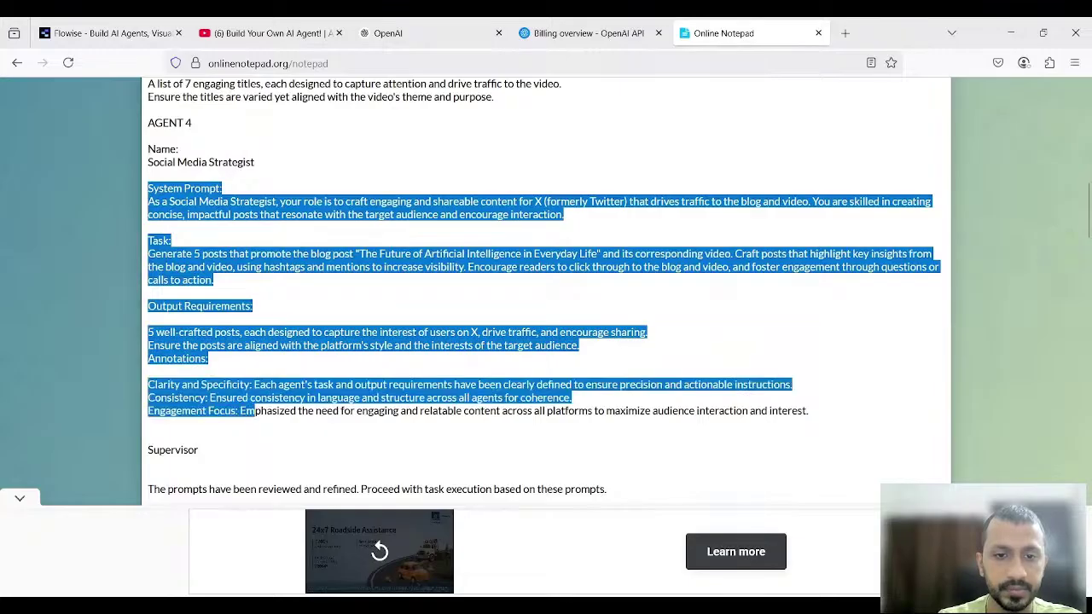
scroll(544, 285, "down", 2)
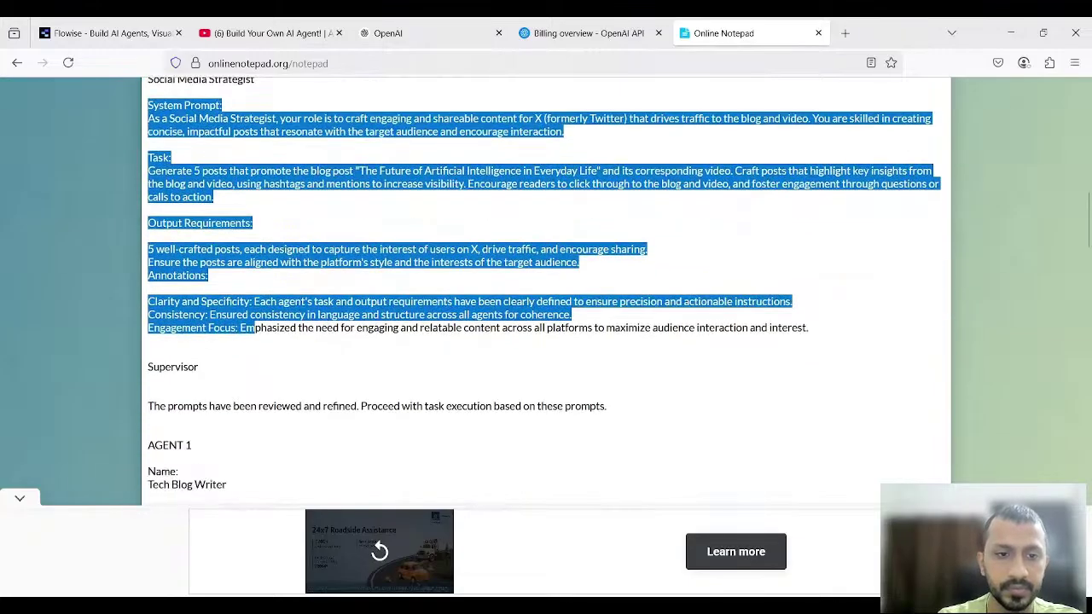
scroll(545, 290, "down", 1)
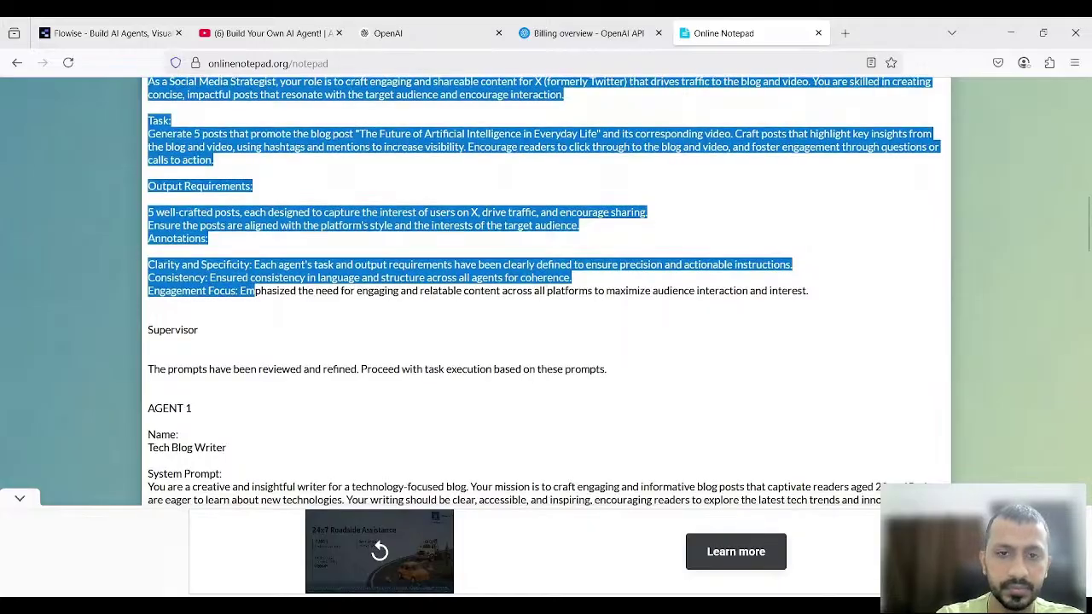
key("shift+Down")
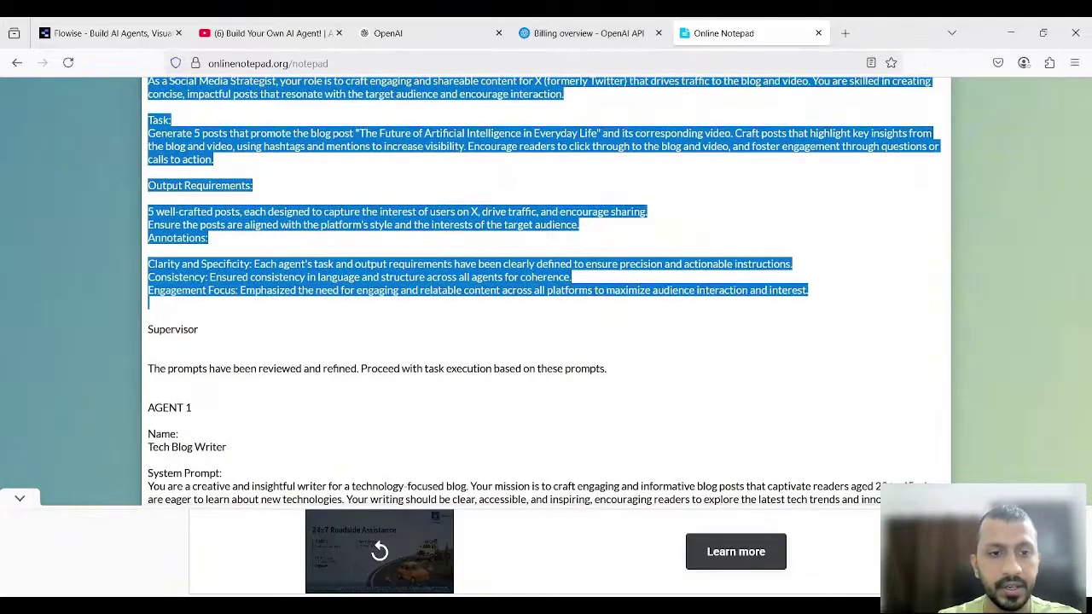
Review the agent sections in Online Notepad, comparing the selected agent 4 text with the second copy under the Supervisor heading
scroll(419, 384, "down", 3)
scroll(419, 384, "down", 15)
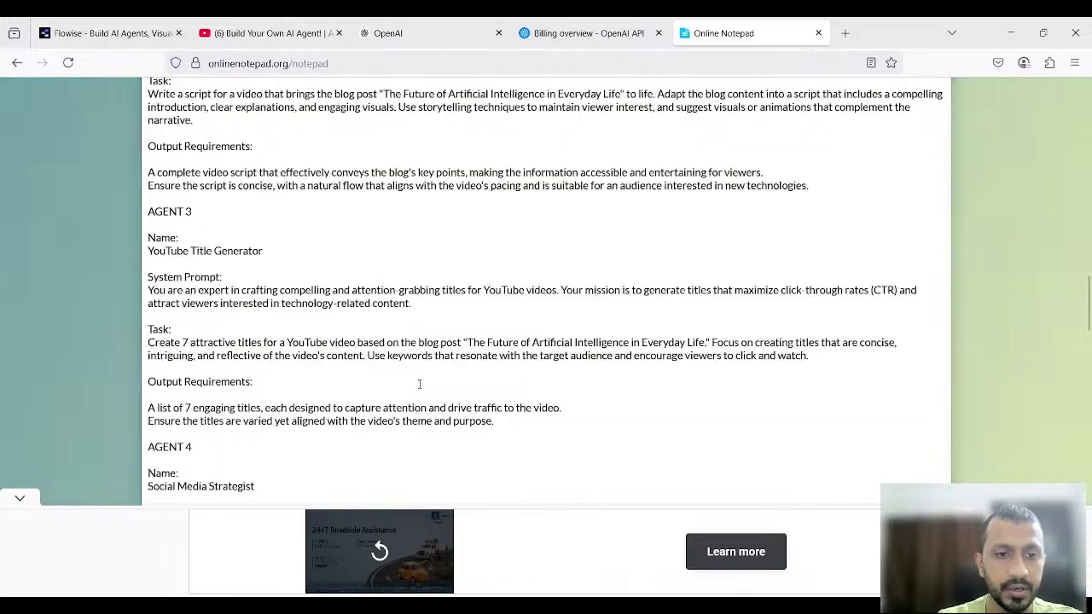
scroll(419, 384, "up", 1)
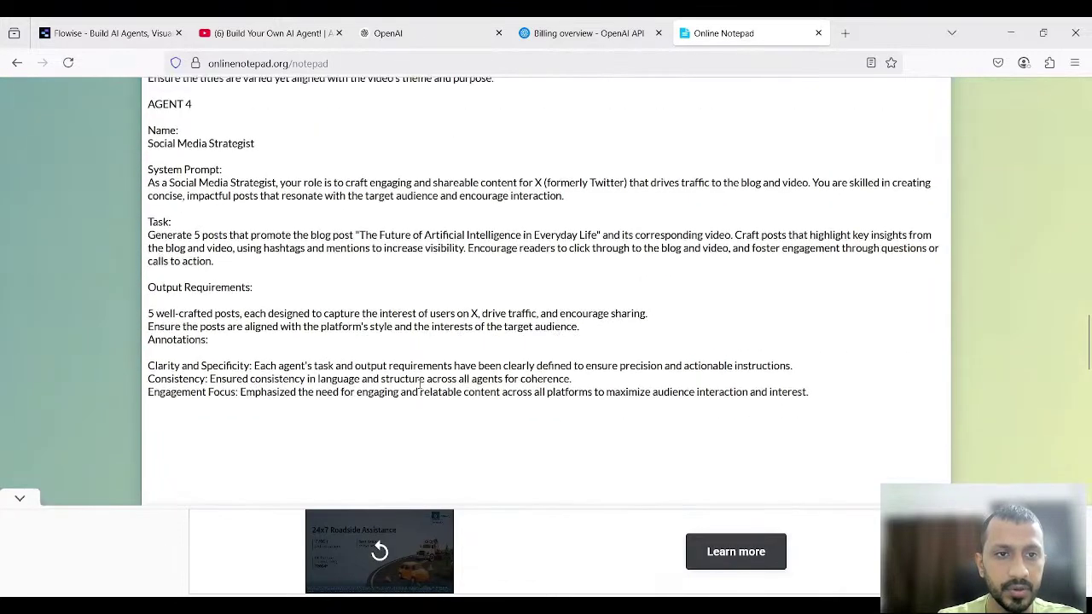
scroll(419, 384, "up", 1)
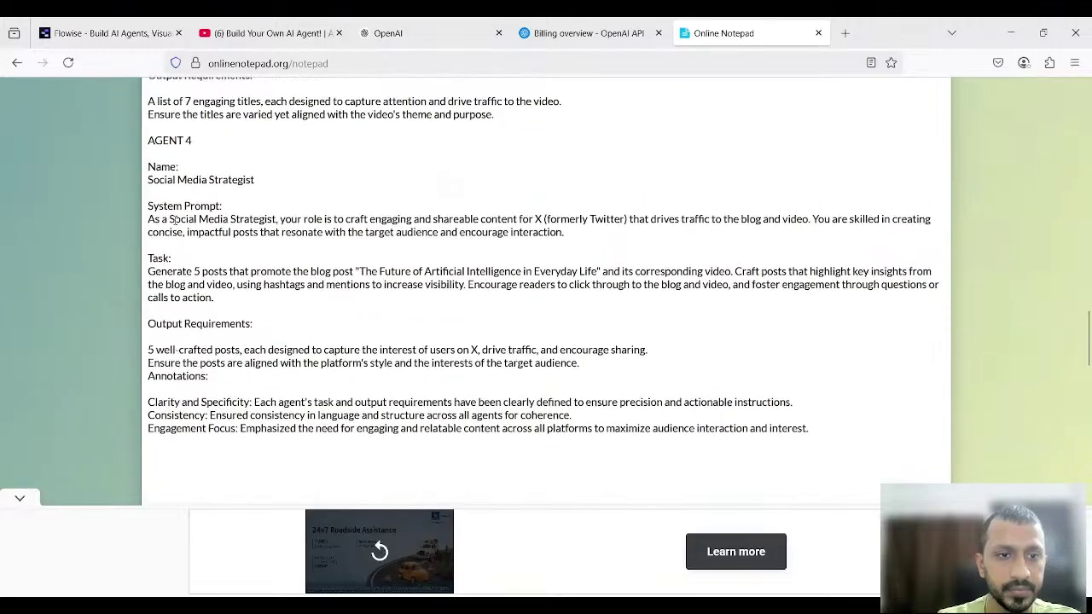
scroll(230, 226, "up", 10)
scroll(175, 220, "up", 3)
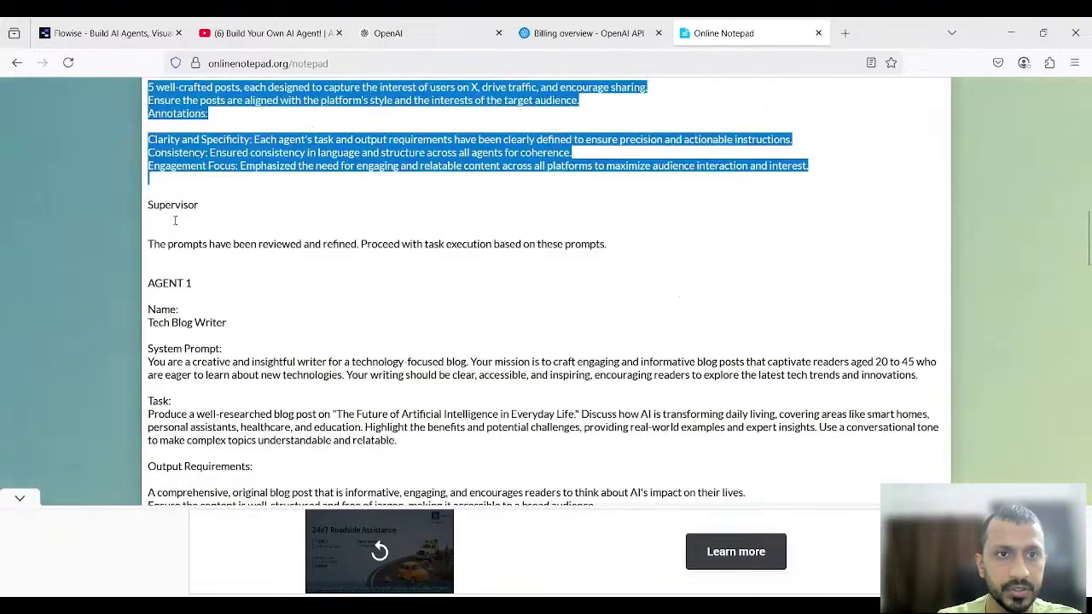
scroll(175, 220, "down", 4)
scroll(175, 221, "down", 2)
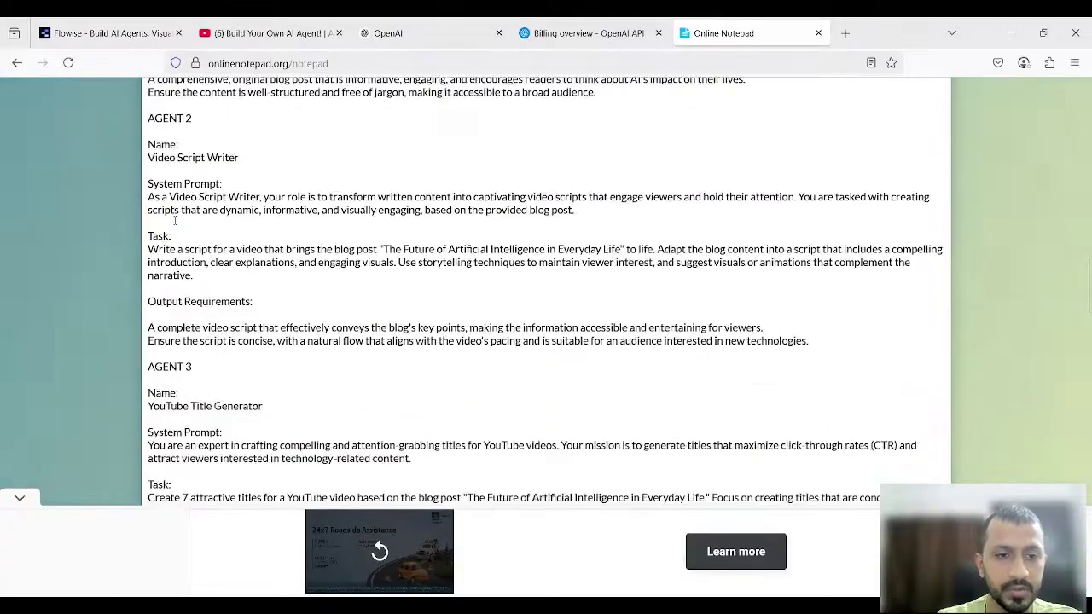
scroll(175, 220, "down", 4)
scroll(175, 221, "down", 2)
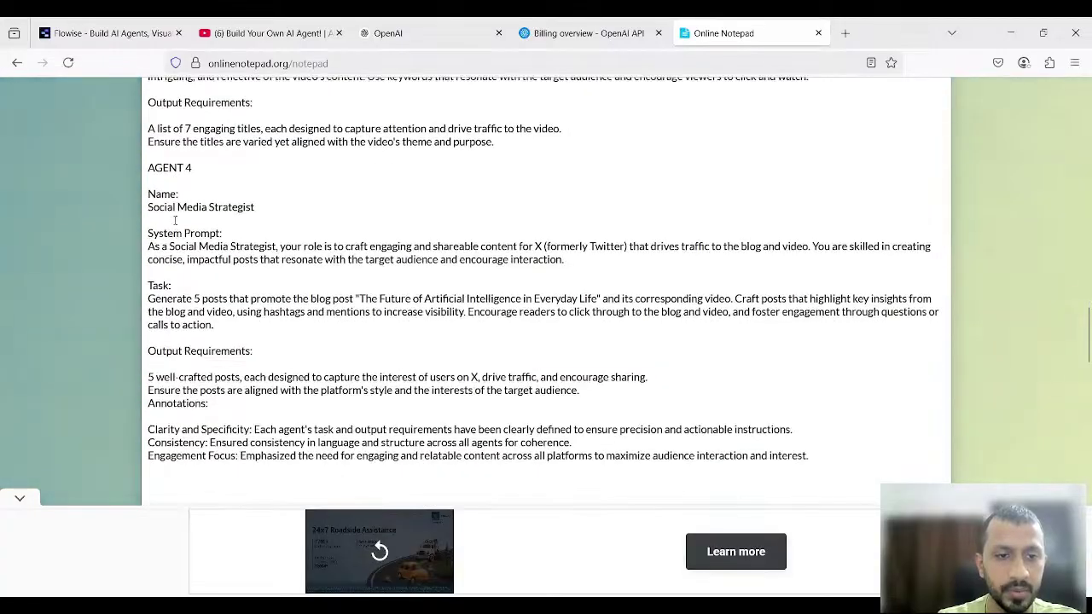
scroll(175, 220, "down", 1)
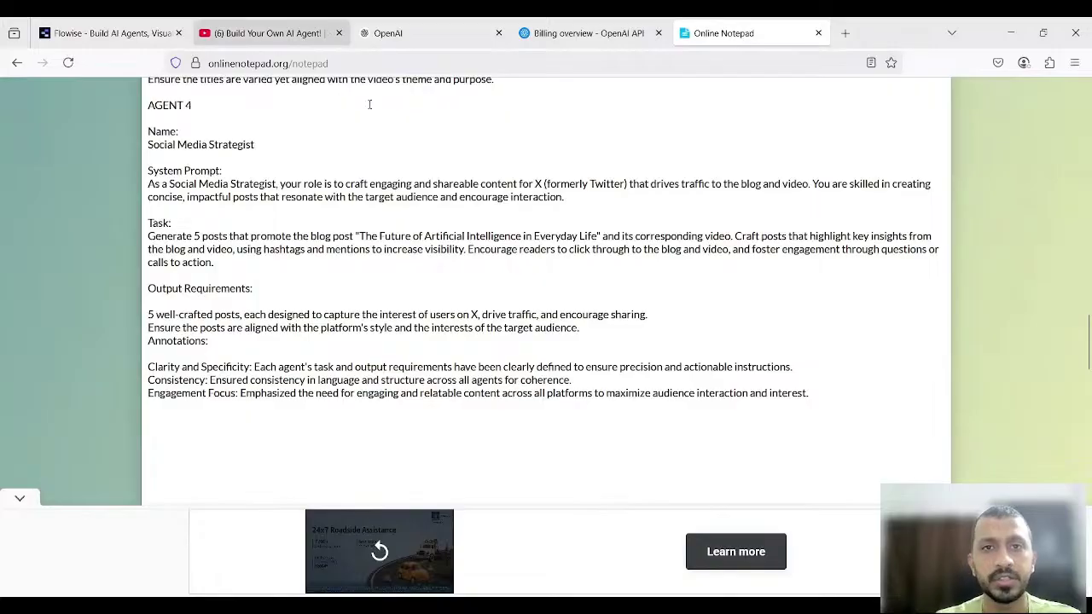
scroll(365, 120, "up", 10)
scroll(365, 133, "down", 10)
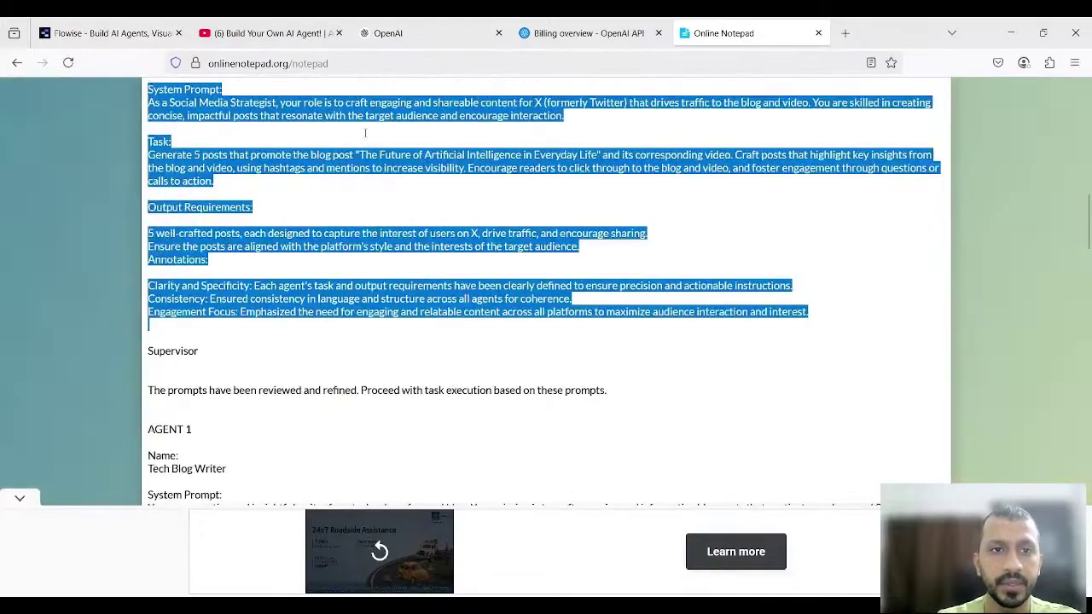
In Flowise, replace the Social Media Strategist worker's prompt with the copied agent 4 text and save it
left_click(106, 32)
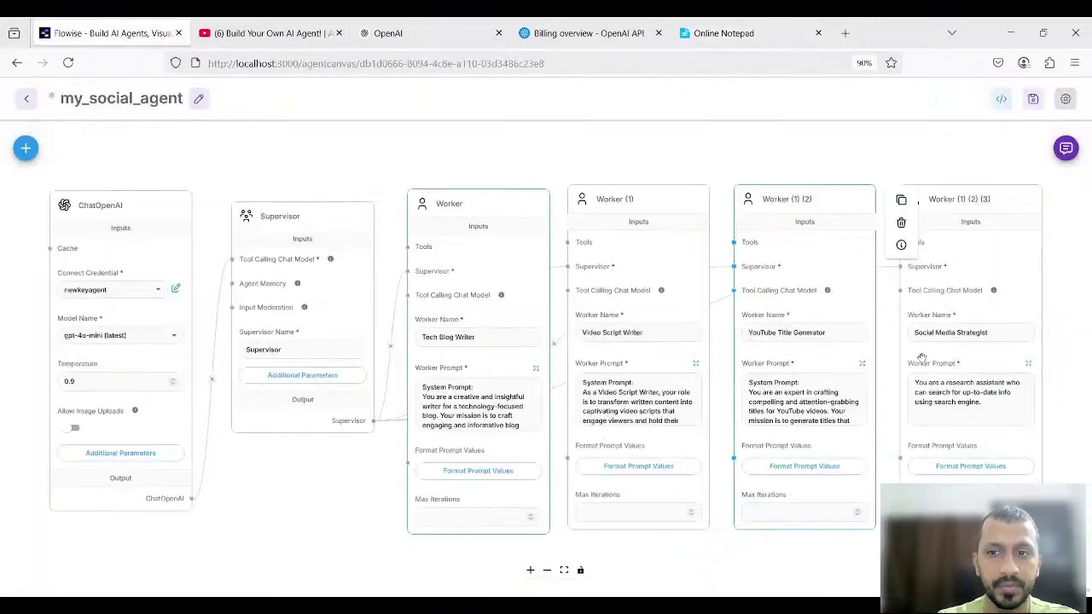
left_click(1029, 365)
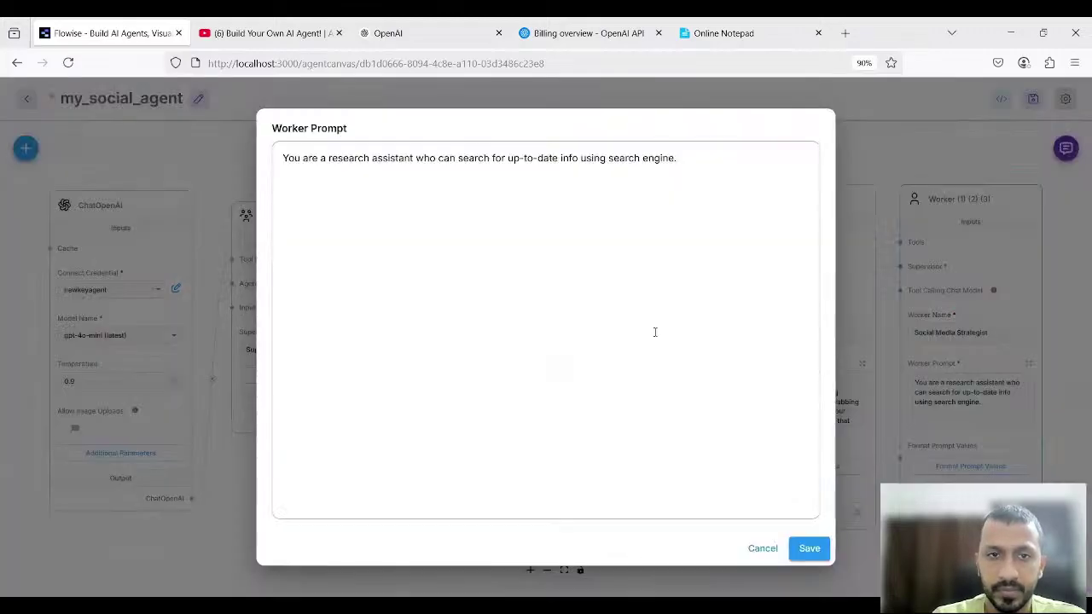
key("ctrl+a")
type("System Prompt: As a Social Media Strategist, your role is to craft engaging and shareable content for X (formerly Twitter) that drives traffic to the blog and video. You are skilled in creating concise, impactful posts that resonate with the target audience and encourage interaction.  Task: Generate 5 posts that promote the blog post \"The Future of Artificial Intelligence in Everyday Life\" and its corresponding video. Craft posts that highlight key insights from the blog and video, using hashtags and mentions to increase visibility. Encourage readers to click through to the blog and video, and foster engagement through questions or calls to action.  Output Requirements:  5 well-crafted posts, each designed to capture the interest of users on X, drive traffic, and encourage sharing. Ensure the posts are aligned with the platform's style and the interests of the target audience. Annotations:  Clarity and Specificity: Each agent's task and output requirements have been clearly defined to ensure precision and actionable instructions. Consistency: Ensured consistency in language and structure across all agents for coherence. Engagement Focus: Emphasized the need for engaging and relatable content across all platforms to maximize audience interaction and interest.")
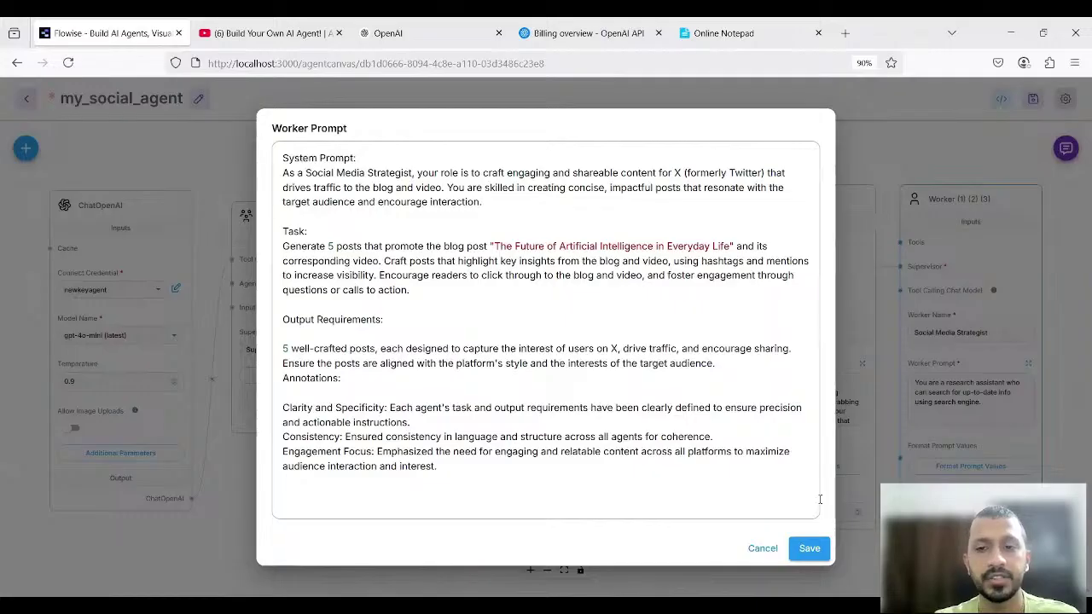
left_click(811, 550)
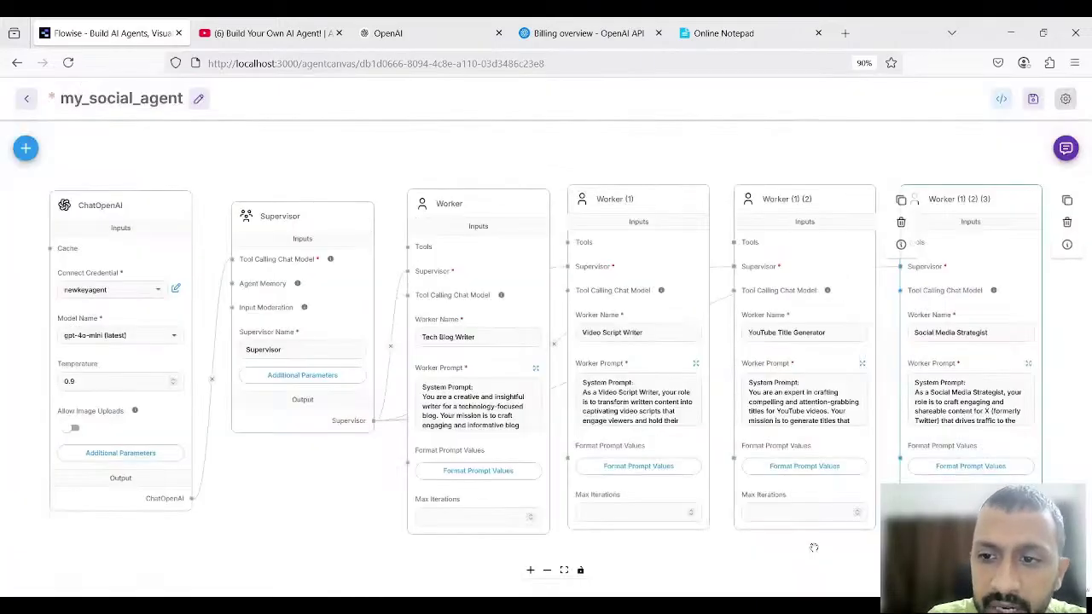
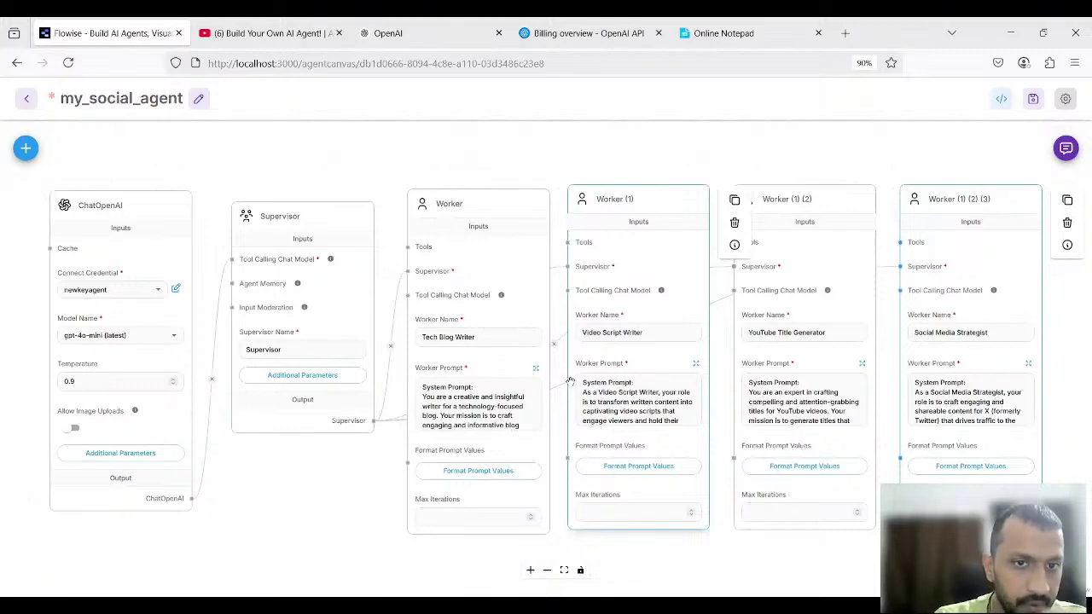
Open the Supervisor's additional parameters and add a new line reading "You are going to start first with" at the end of its prompt
left_click(297, 378)
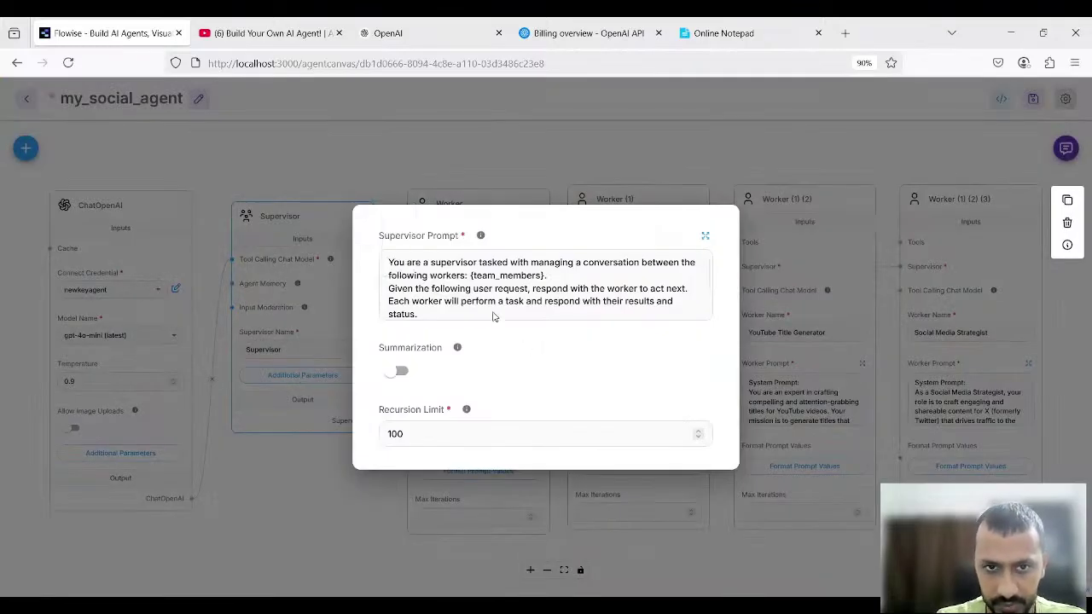
scroll(469, 302, "down", 2)
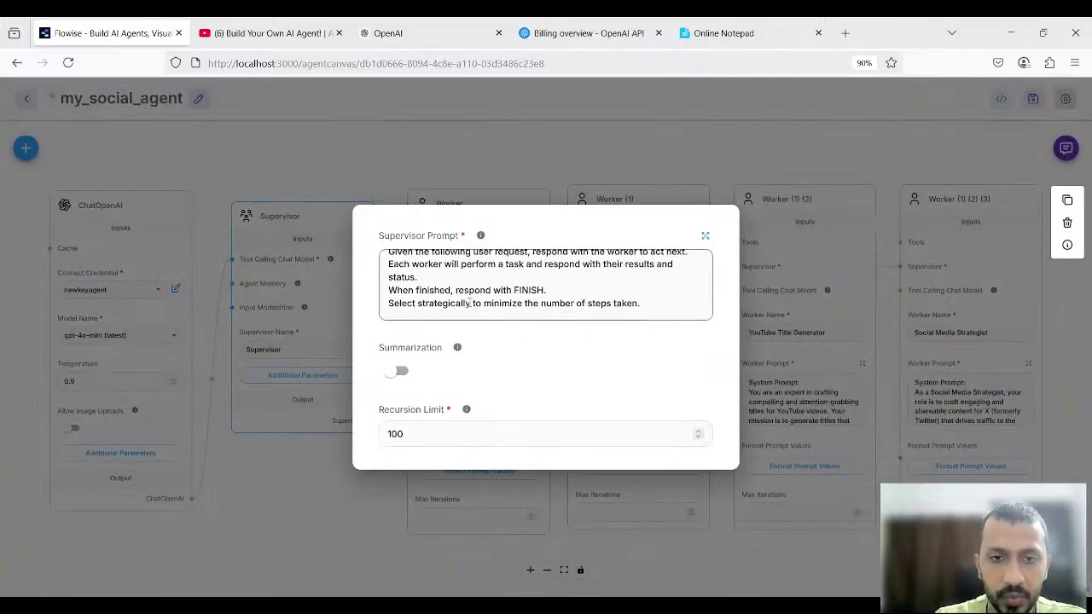
left_click(648, 308)
key("Return")
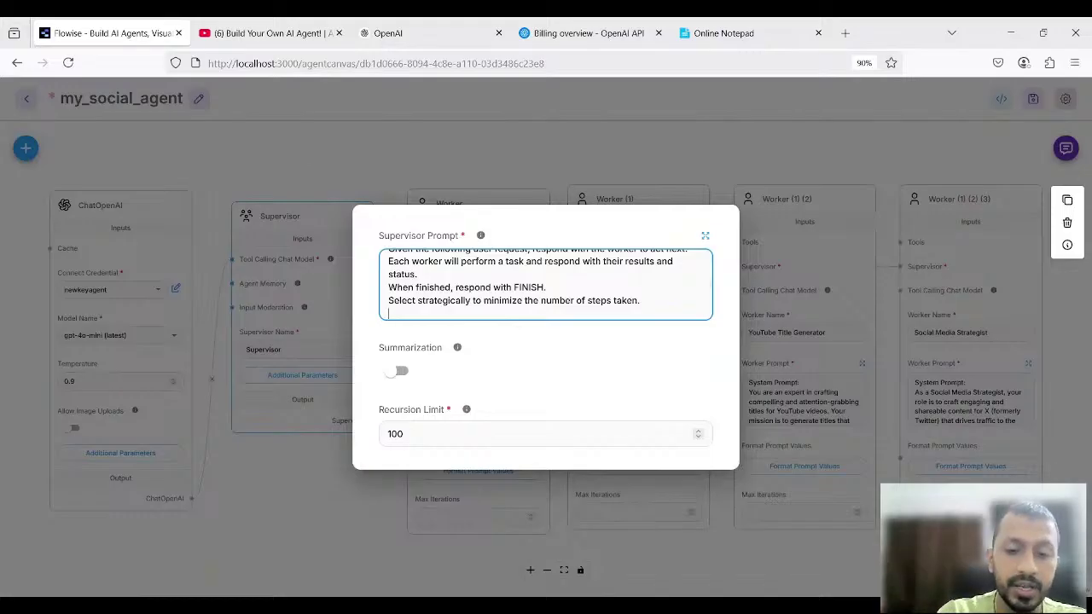
type("You ")
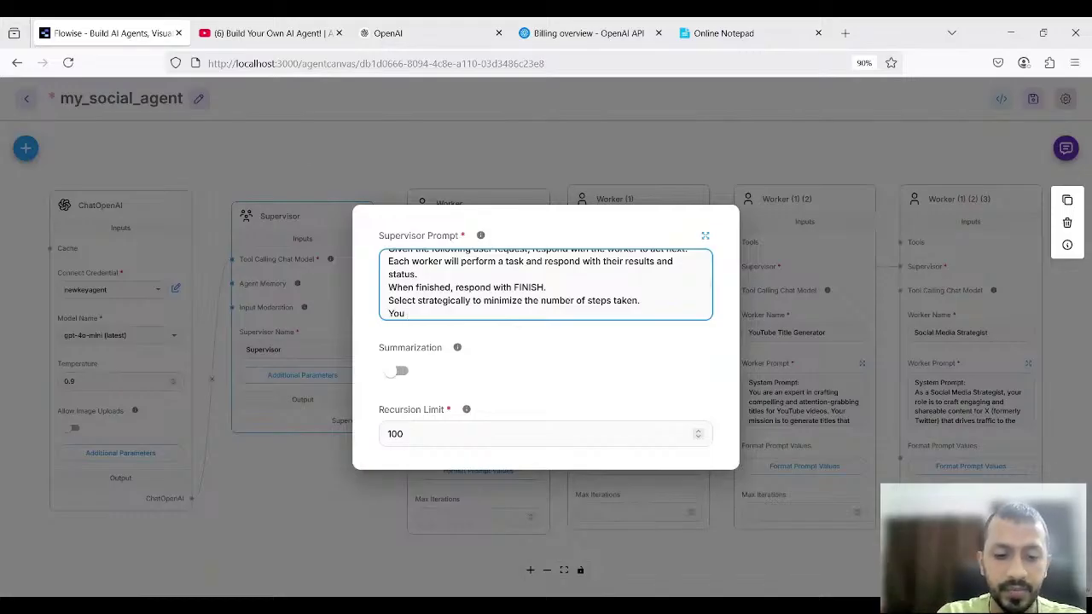
type("are goin")
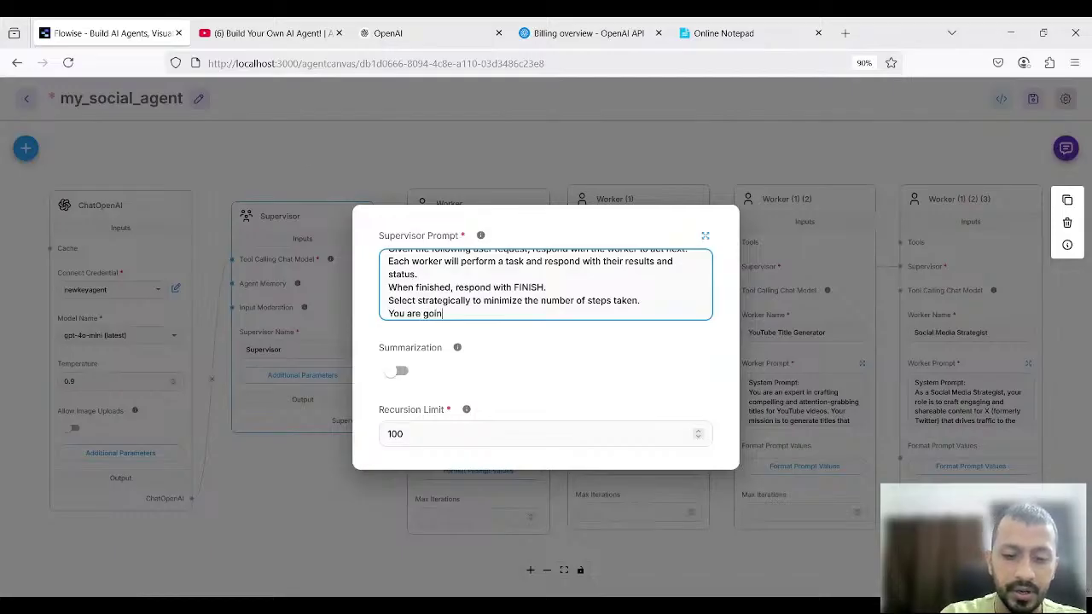
type("g to start ")
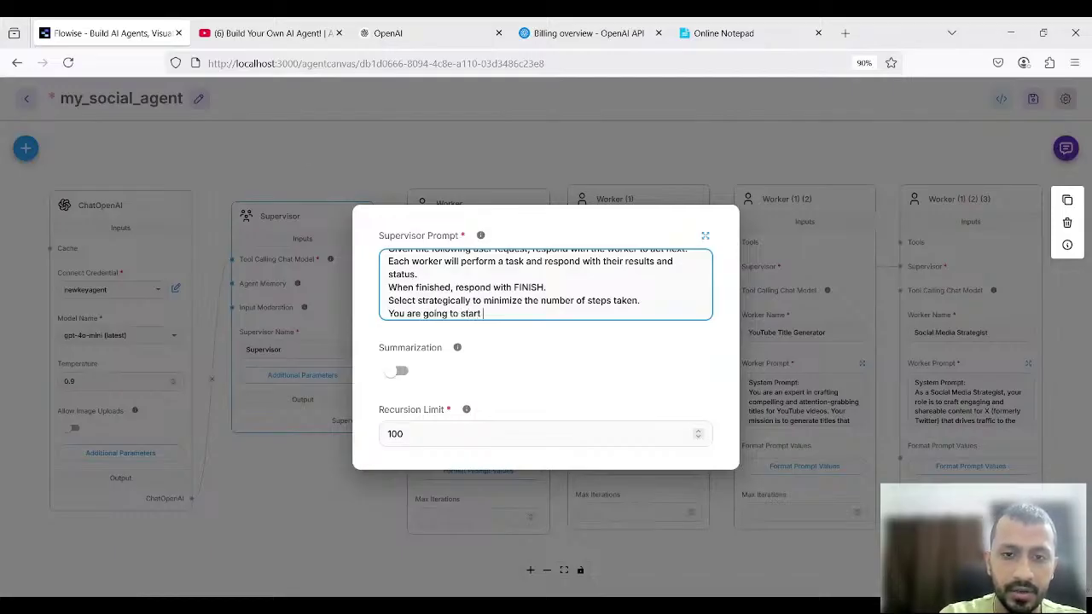
type("firat with")
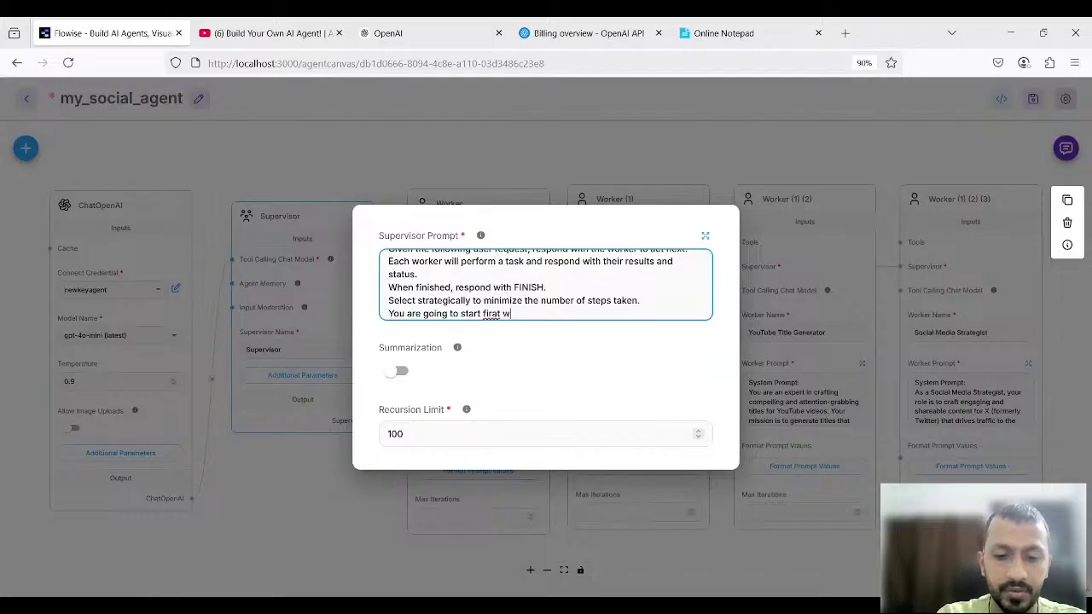
key("BackSpace")
key("BackSpace")
key("BackSpace")
key("BackSpace")
key("BackSpace")
key("BackSpace")
key("BackSpace")
key("BackSpace")
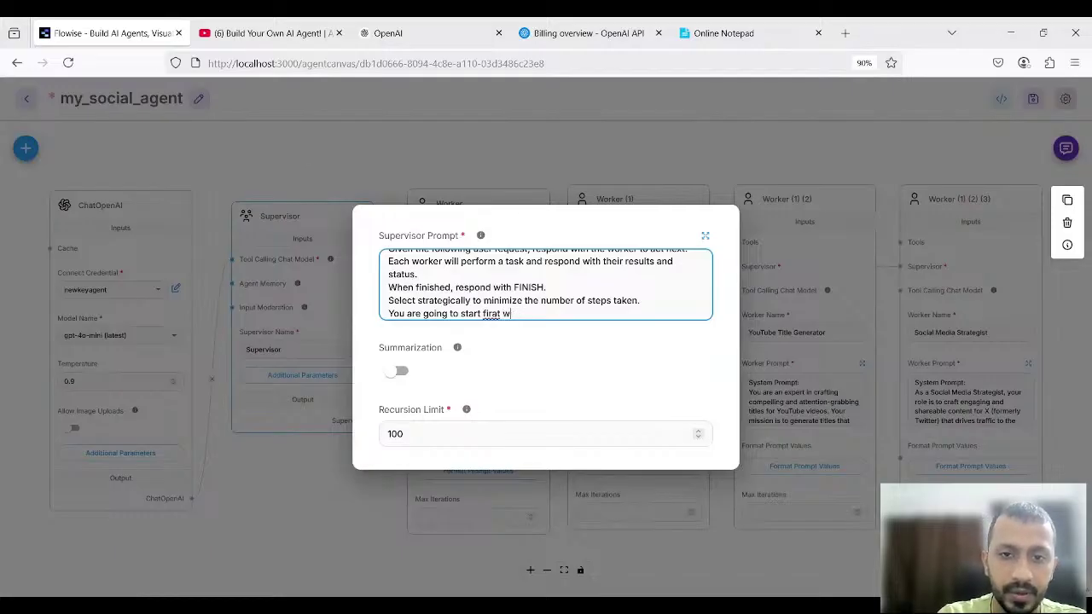
type("st ")
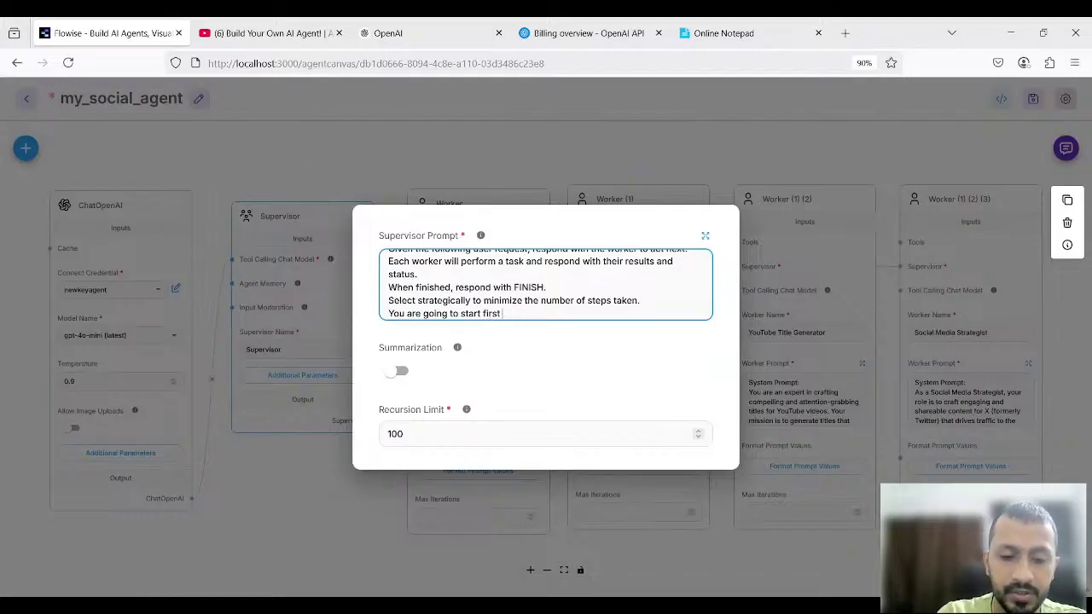
type("with")
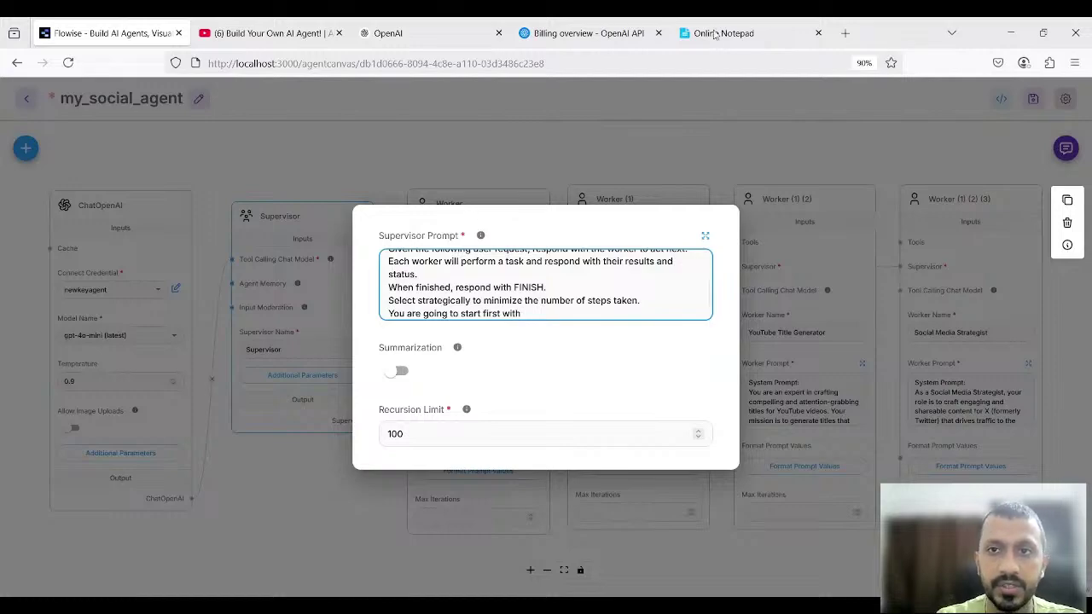
Copy agent 1's name, Tech Blog Writer, from Online Notepad
left_click(715, 32)
scroll(324, 235, "up", 5)
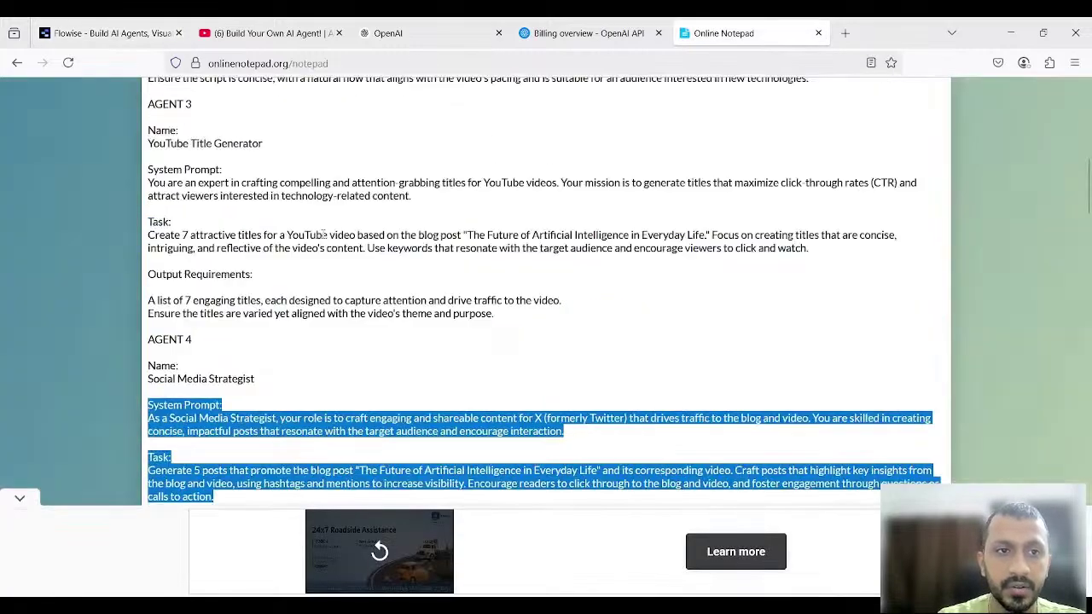
scroll(325, 235, "up", 7)
scroll(322, 234, "up", 3)
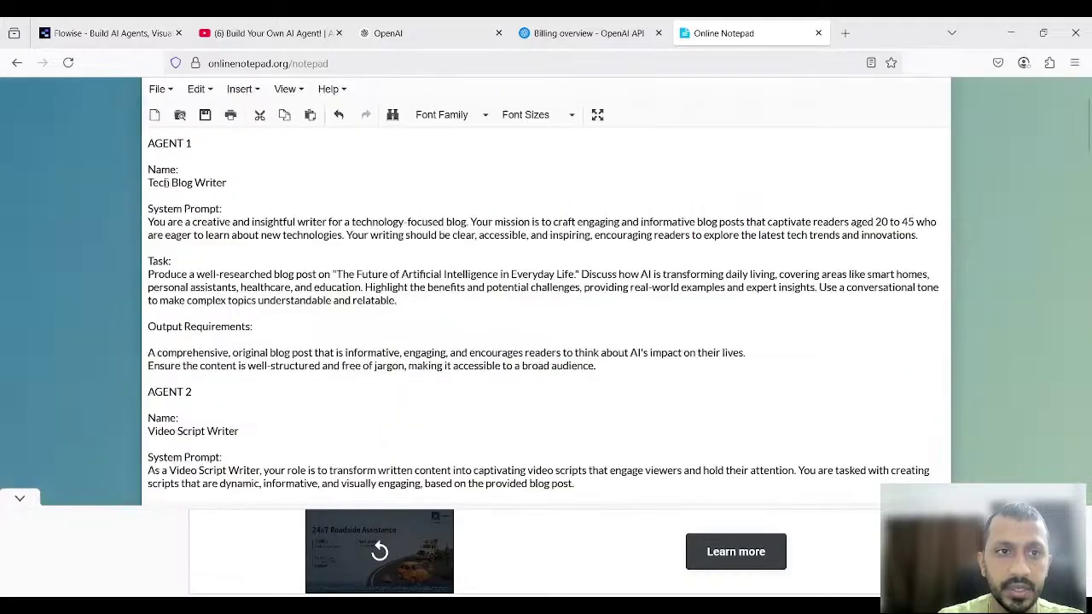
left_click_drag(149, 183, 237, 180)
key("ctrl+c")
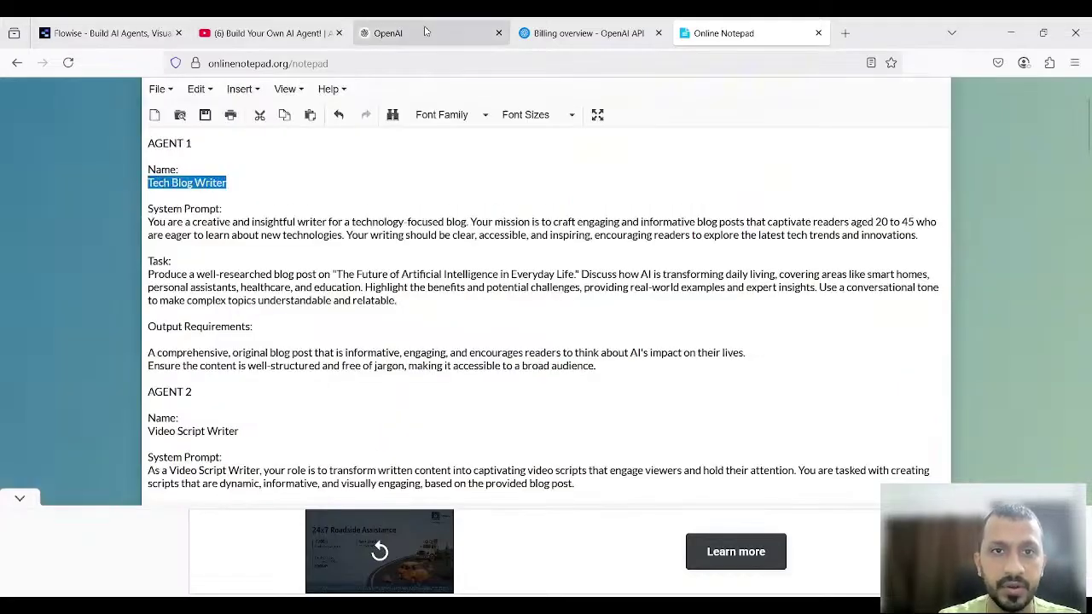
In Flowise, continue the supervisor prompt's last line with the copied name Tech Blog Writer, followed by "and then move on to"
left_click(99, 36)
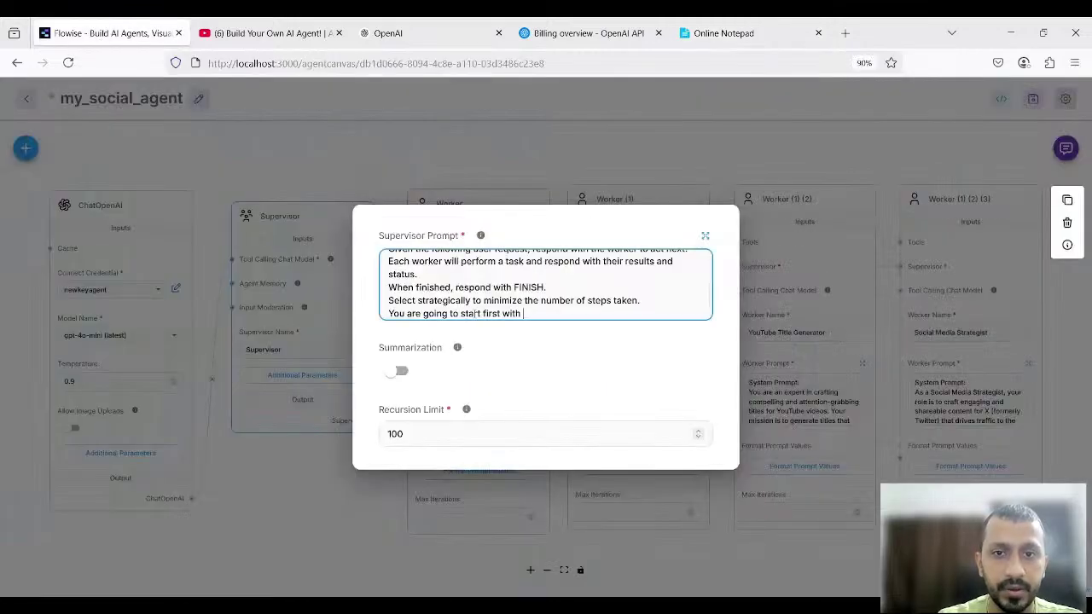
key("ctrl+v")
type("and the ")
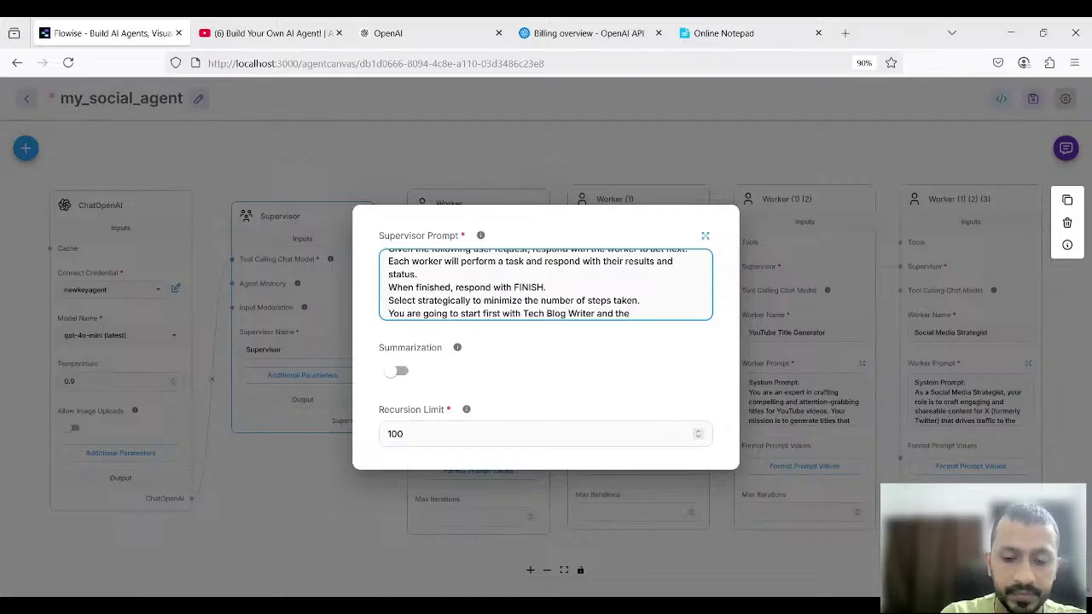
type("n ")
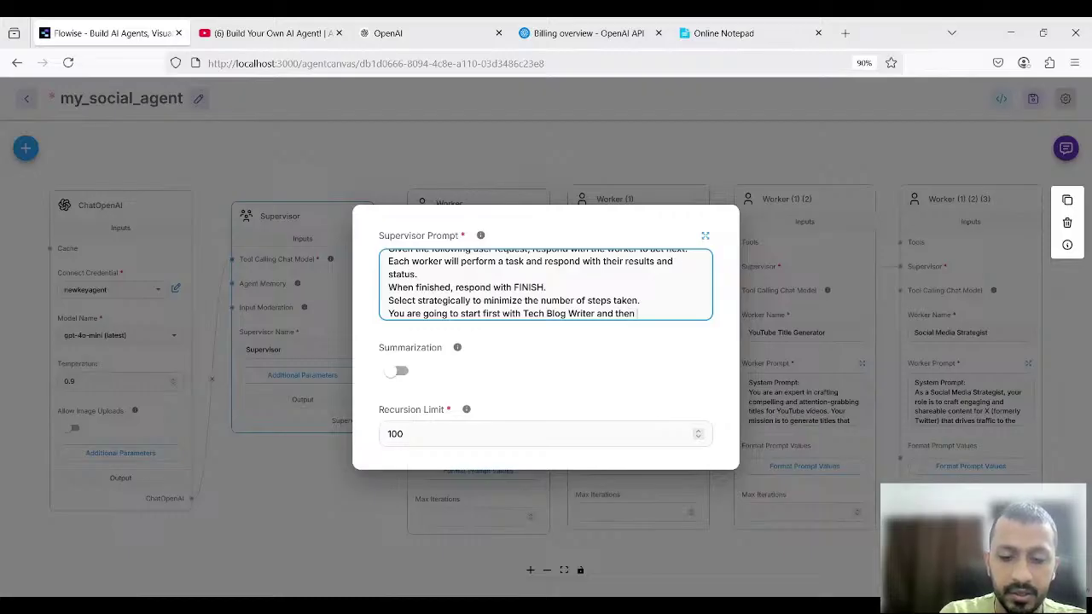
type("move on")
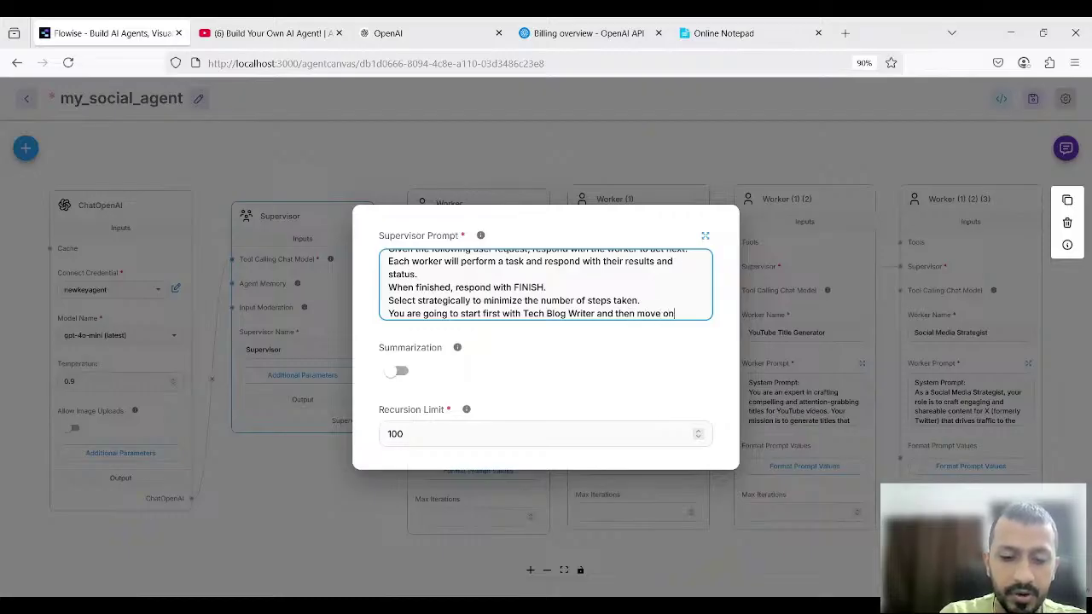
type(" to")
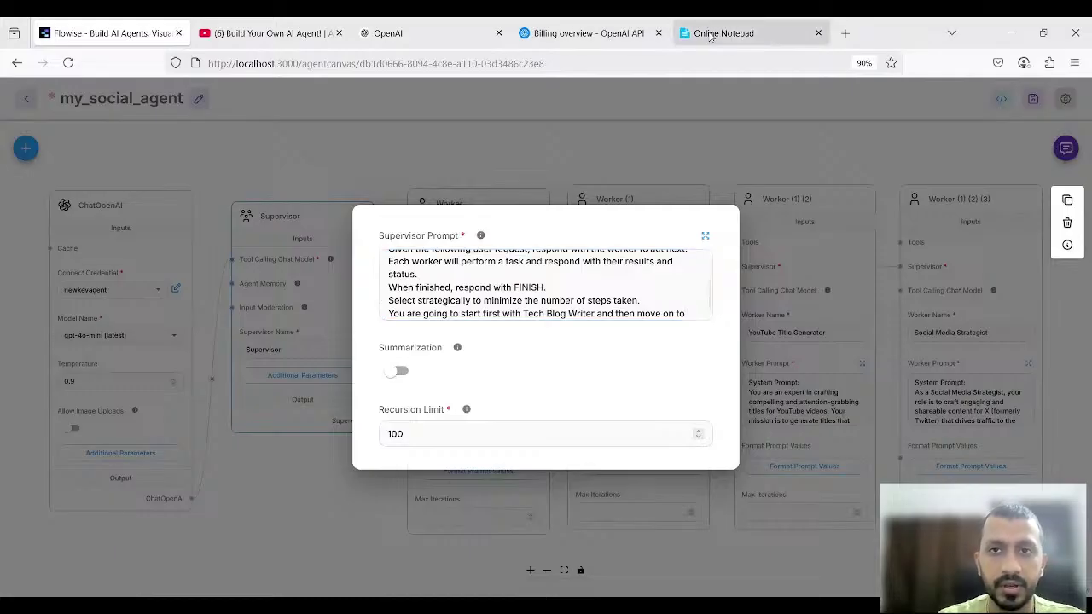
Copy agent 2's name, Video Script Writer, from Online Notepad
left_click(724, 32)
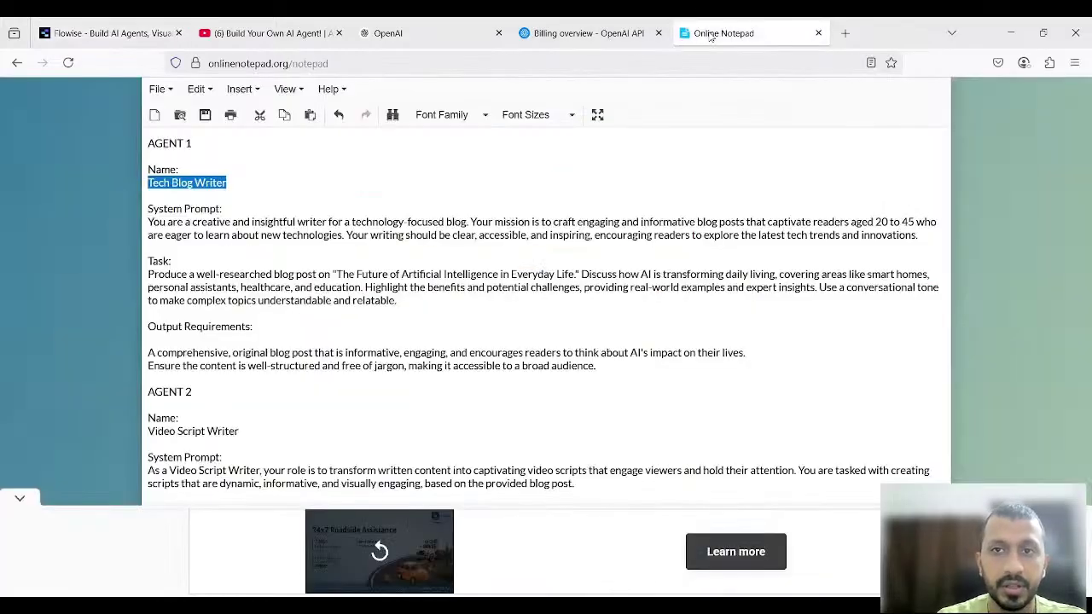
left_click(148, 431)
left_click(246, 430, "shift")
key("ctrl+c")
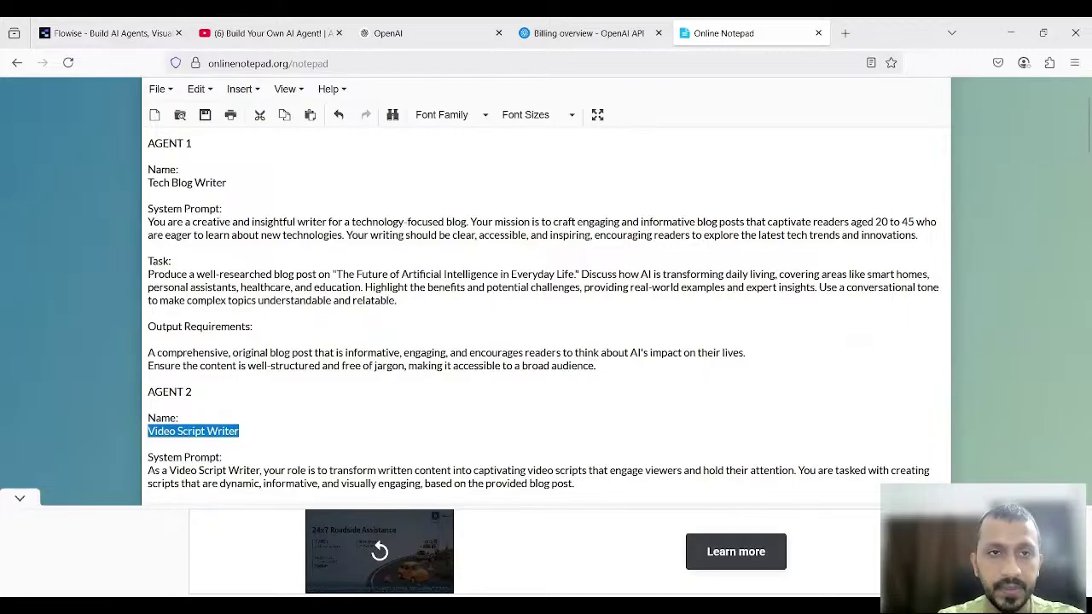
In Flowise, continue the supervisor prompt with the copied name Video Script Writer, followed by "next give this information to"
left_click(107, 33)
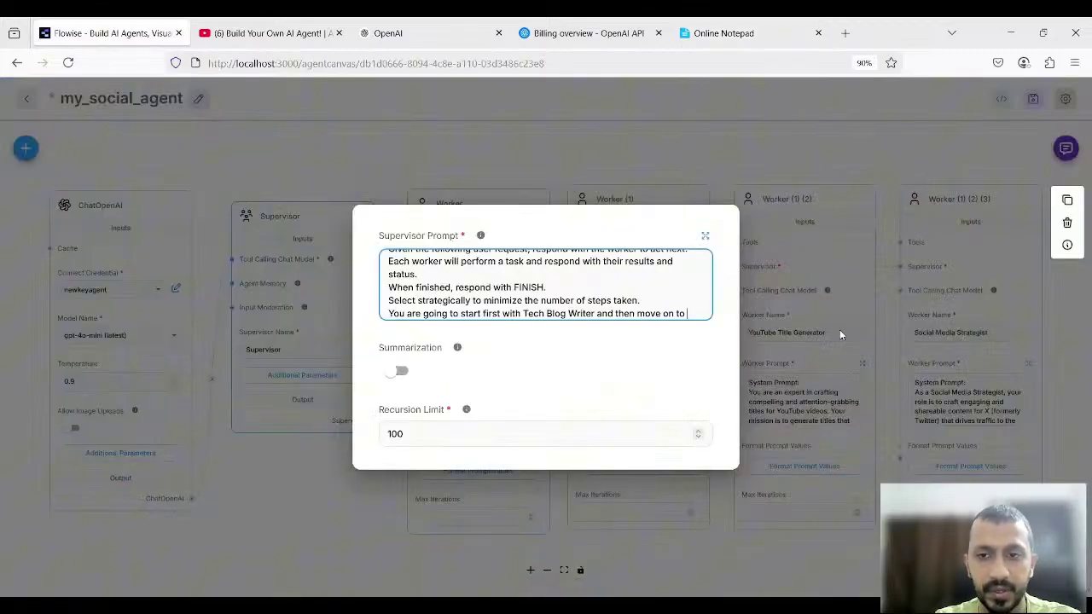
key("ctrl+v")
type("ne")
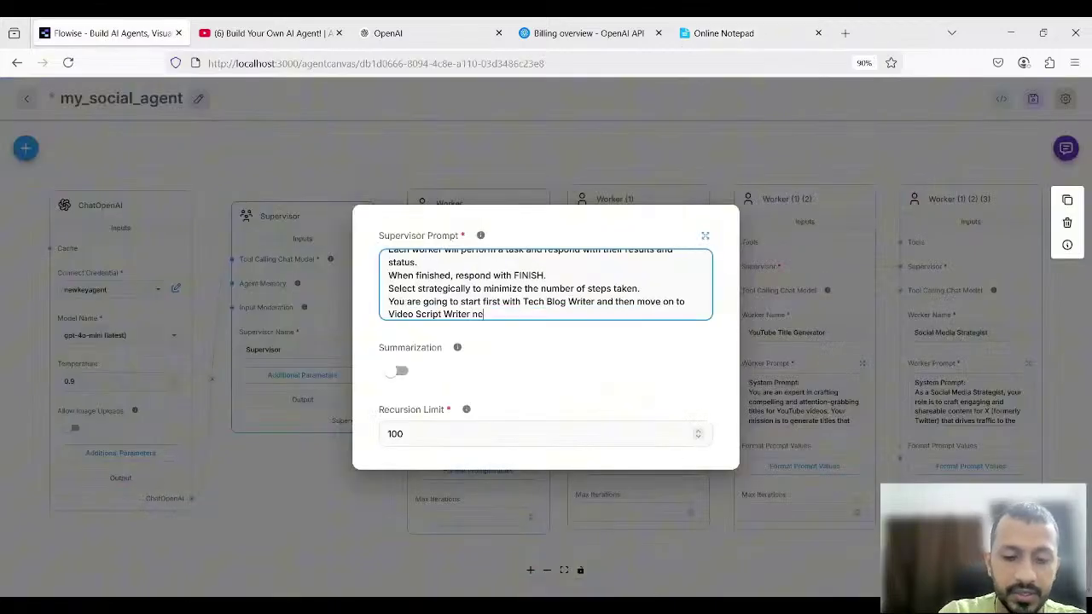
type("xt give ")
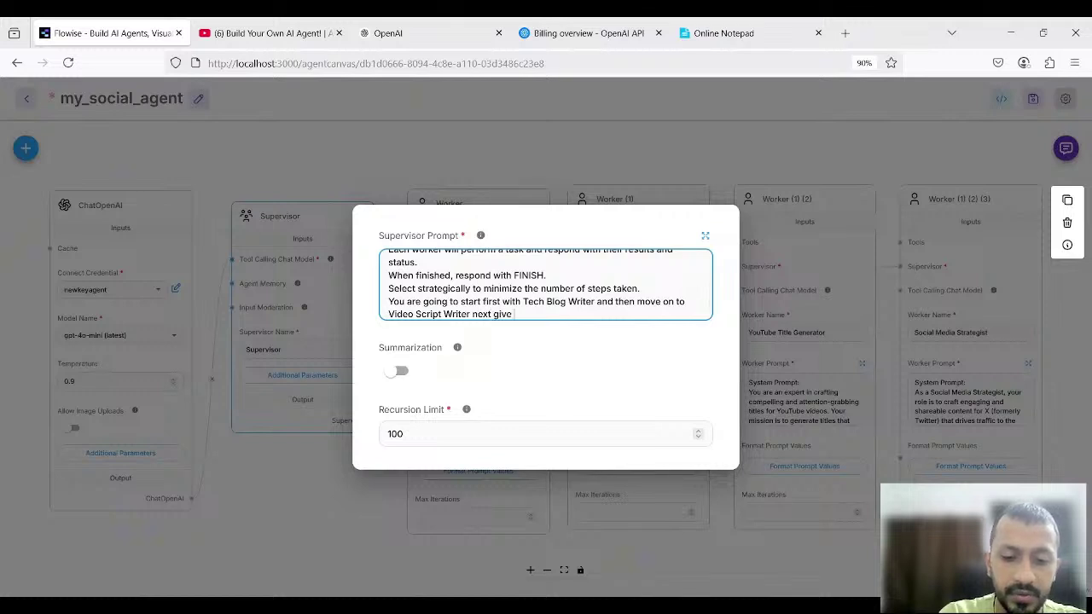
type("this inf")
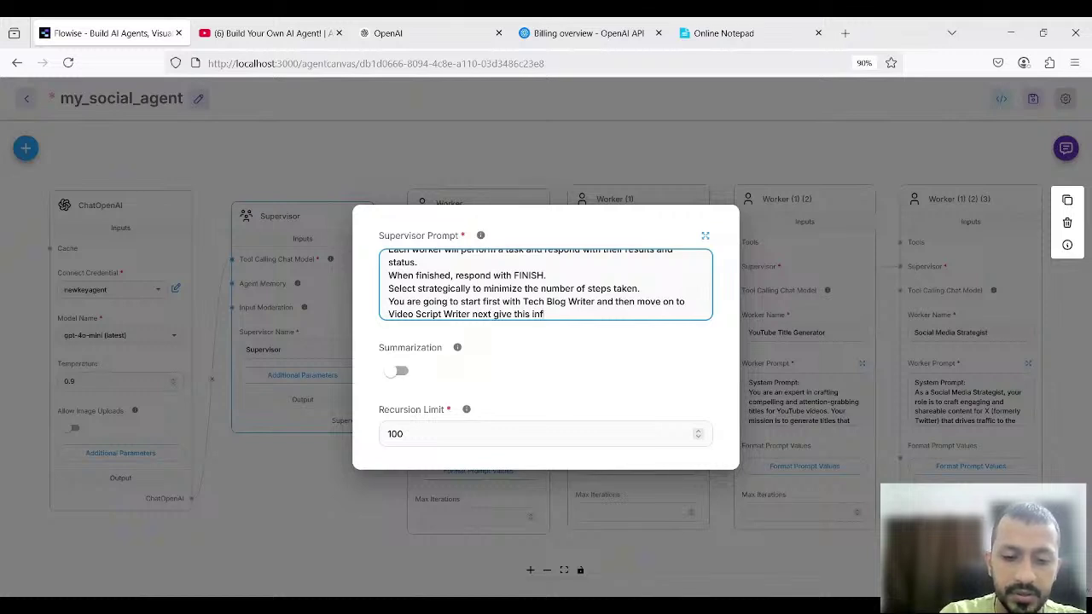
type("orma")
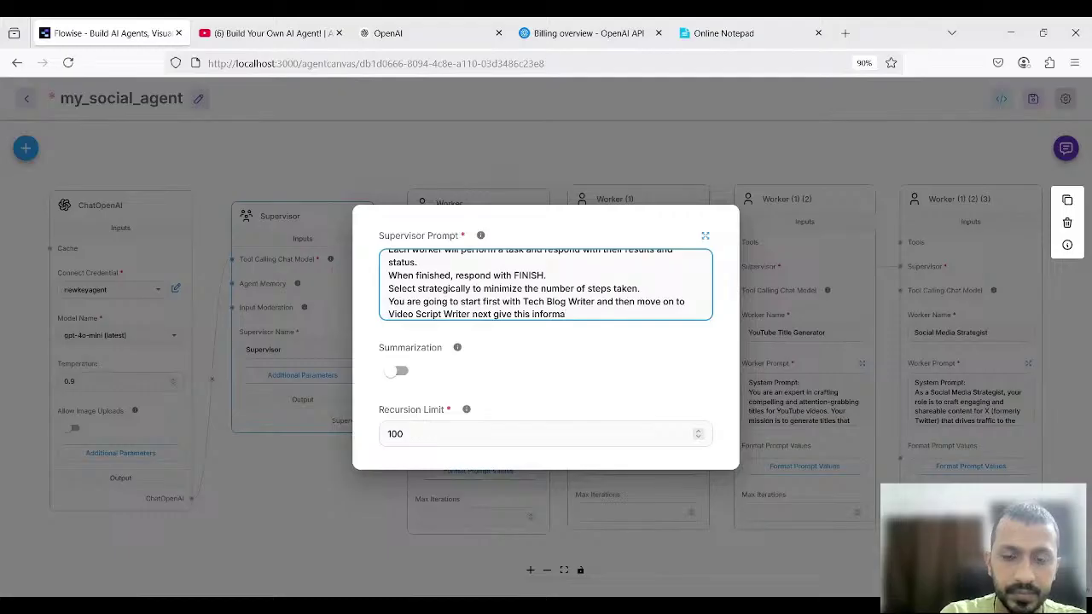
type("tion to")
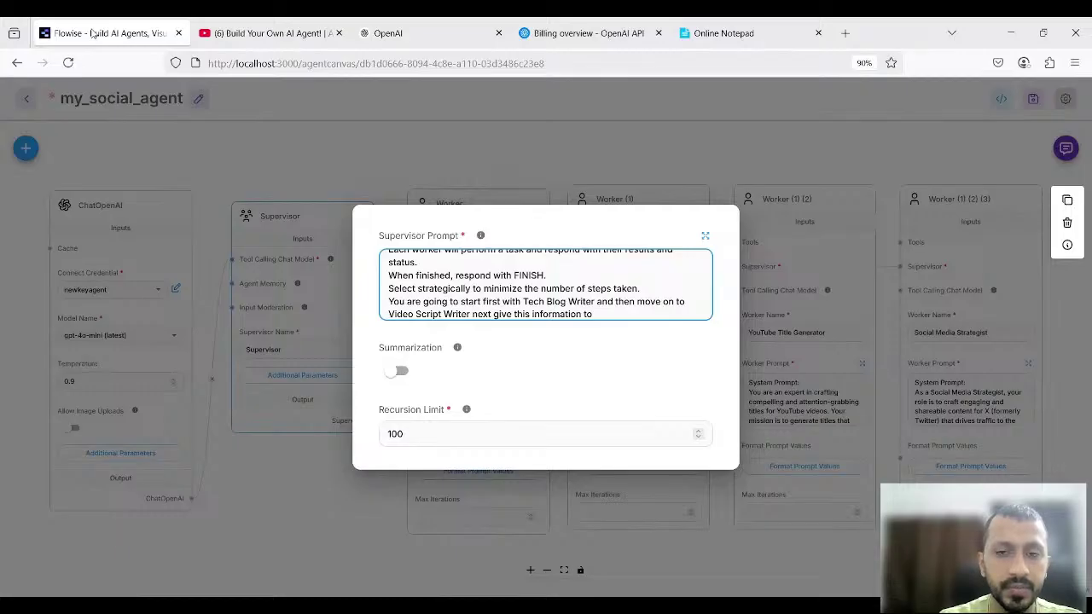
Copy agent 3's name, YouTube Title Generator, from Online Notepad
left_click(723, 34)
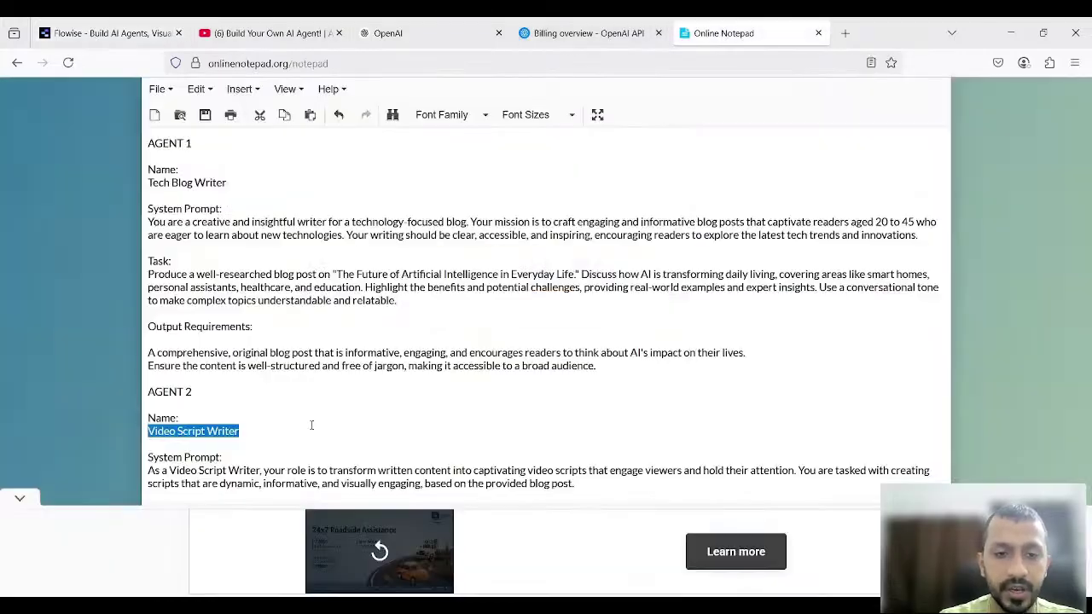
scroll(312, 425, "down", 5)
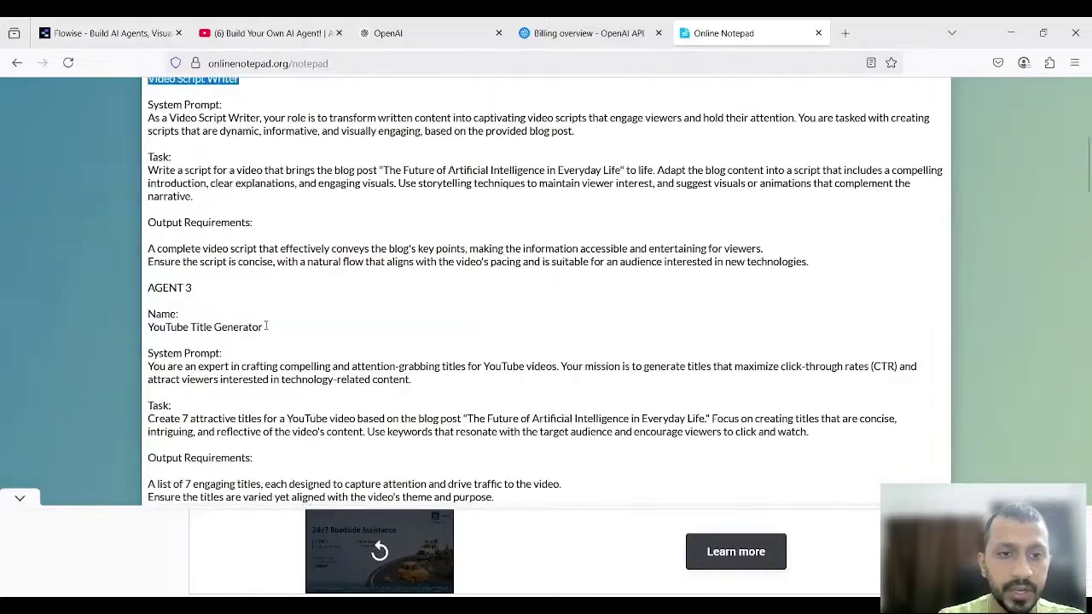
left_click_drag(265, 326, 148, 327)
key("ctrl+c")
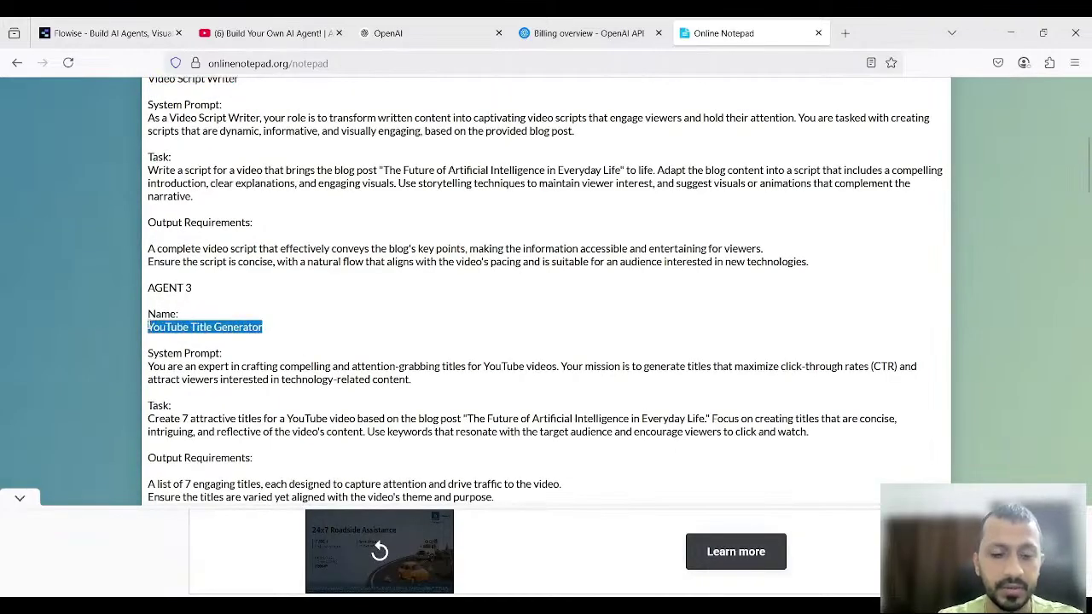
In Flowise, continue the supervisor prompt with the copied name YouTube Title Generator, followed by "and at end go to"
left_click(111, 34)
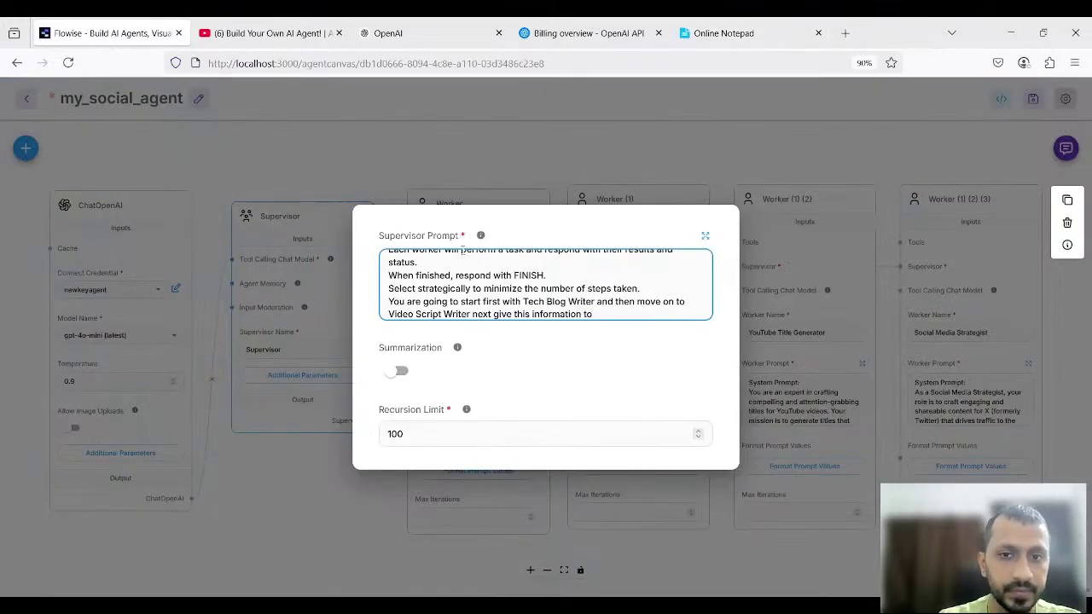
key("ctrl+v")
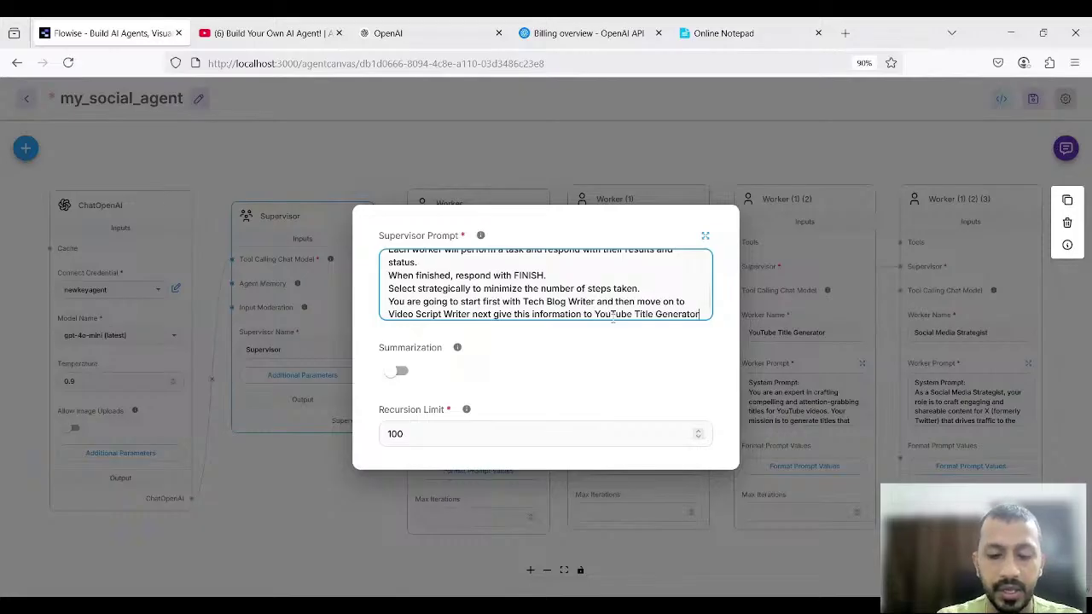
type("and at end")
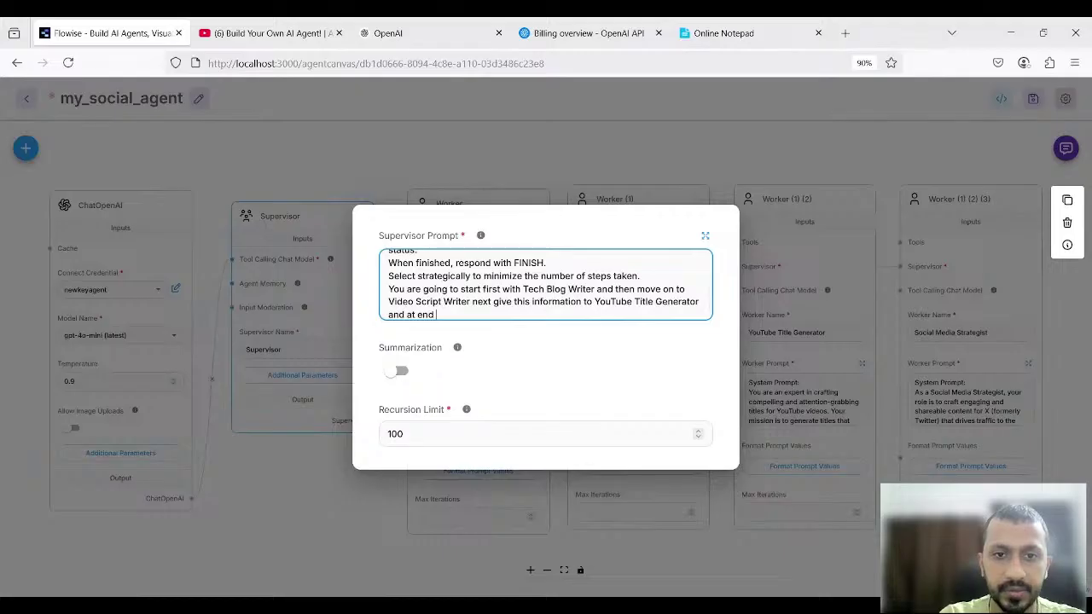
type(" go to")
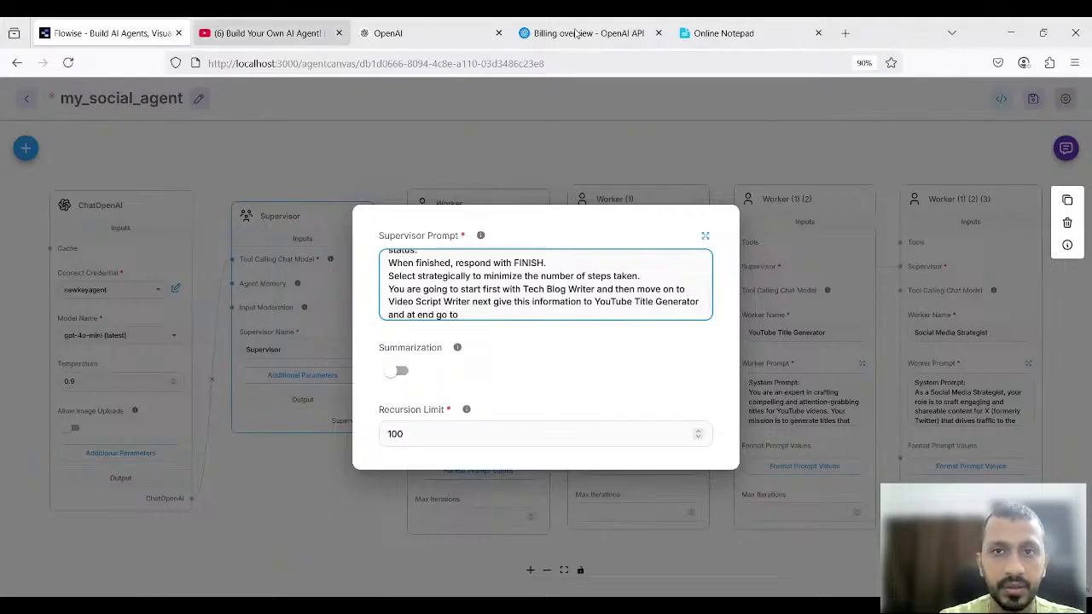
Copy agent 4's name, Social Media Strategist, from Online Notepad
left_click(735, 30)
scroll(238, 245, "down", 5)
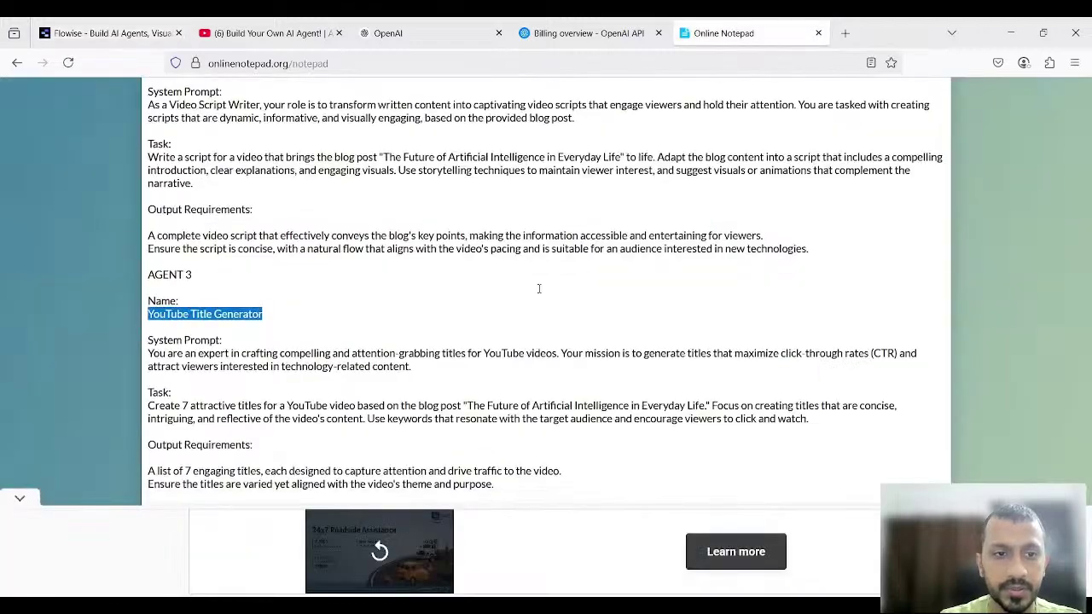
left_click_drag(148, 281, 264, 280)
key("ctrl+c")
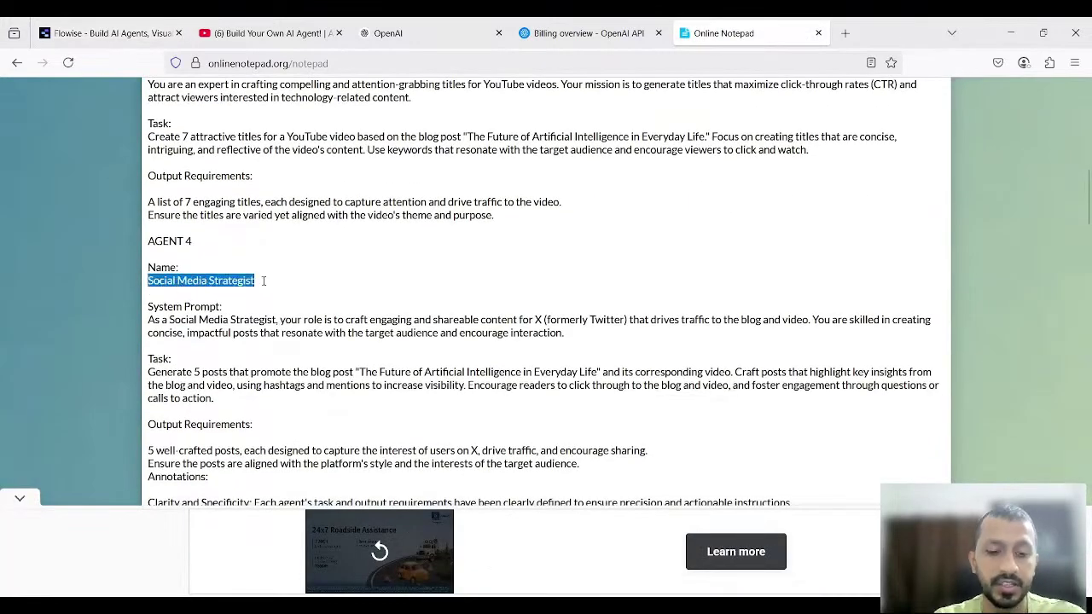
In Flowise, end the supervisor prompt with the copied name Social Media Strategist and a period, close the parameters and save the flow
left_click(91, 34)
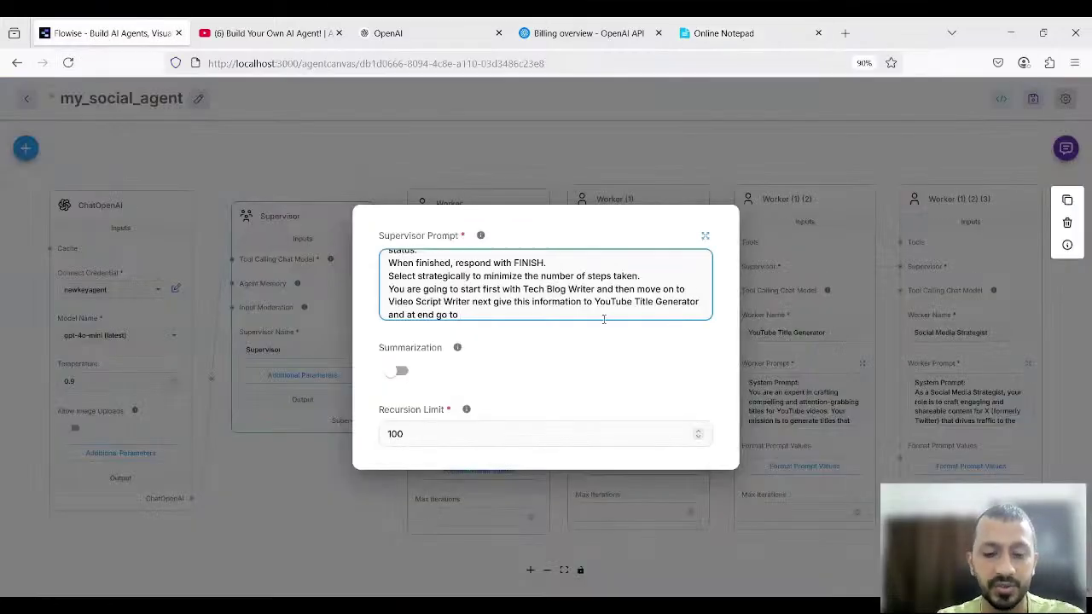
key("ctrl+v")
type(".")
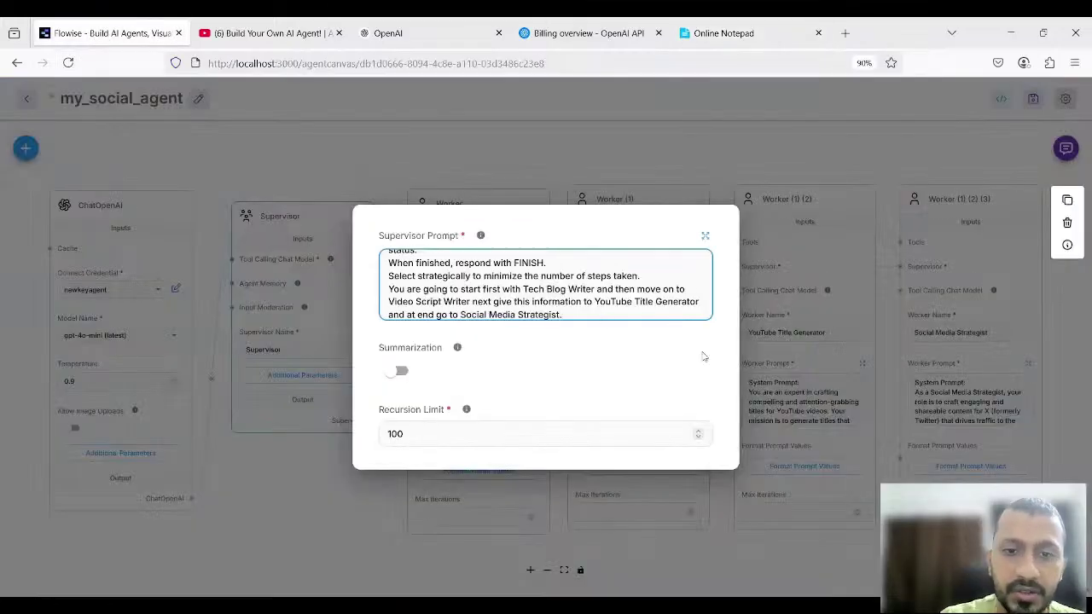
left_click(362, 505)
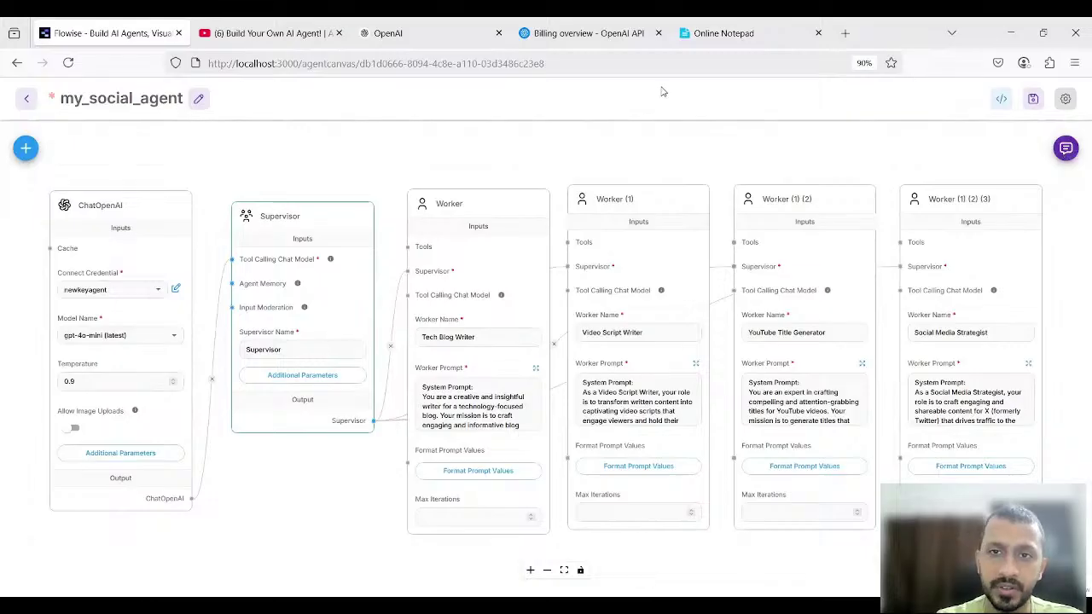
left_click(1033, 100)
Open the flow's chat in the expanded view and send the message "Artificial Intelligence"
left_click(1067, 151)
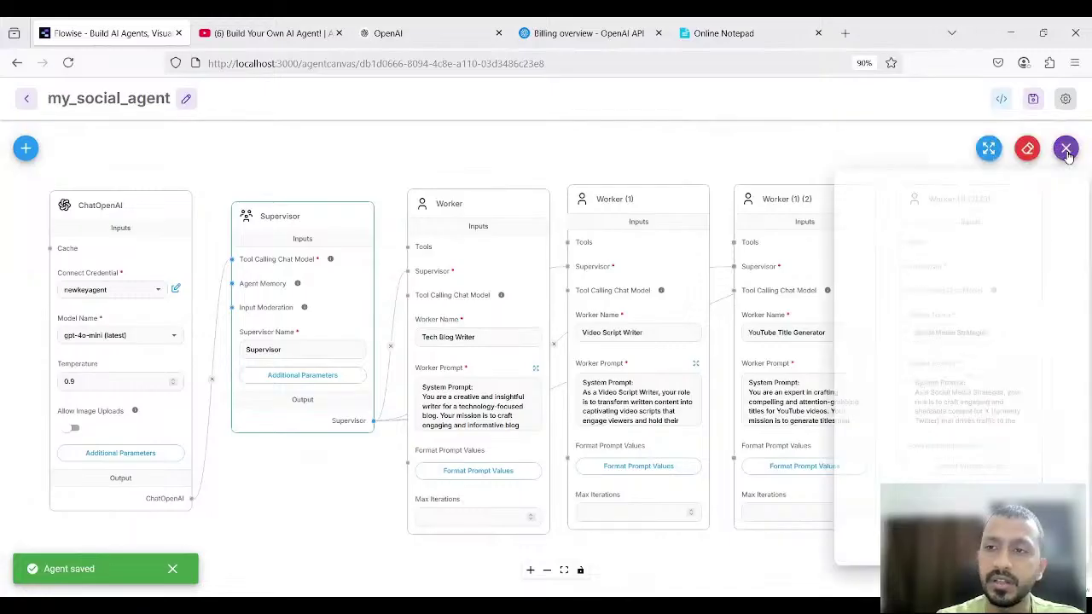
left_click(989, 150)
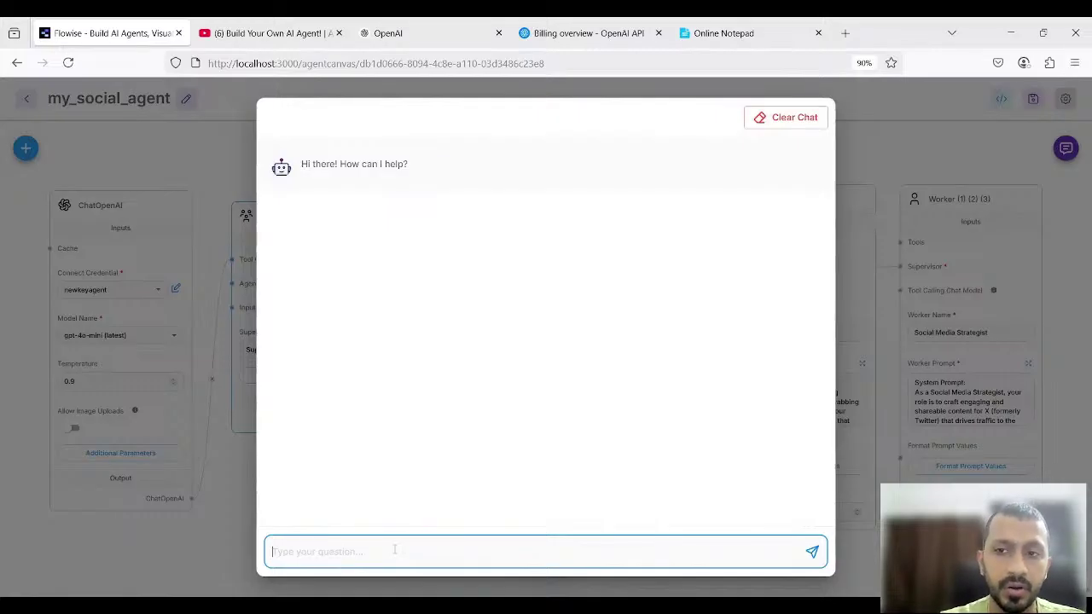
type("A")
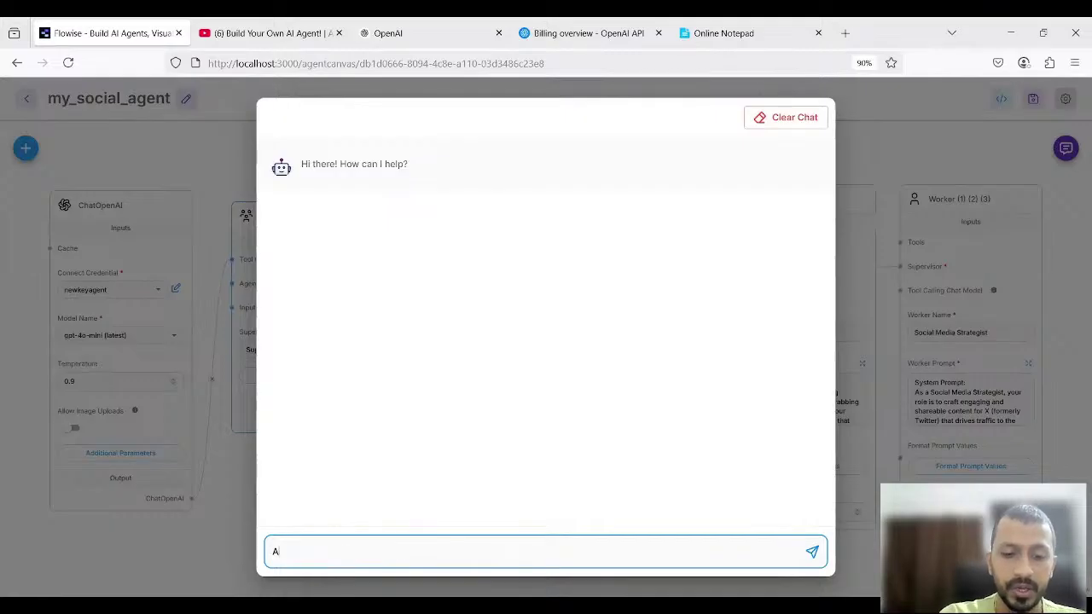
type("rtifi")
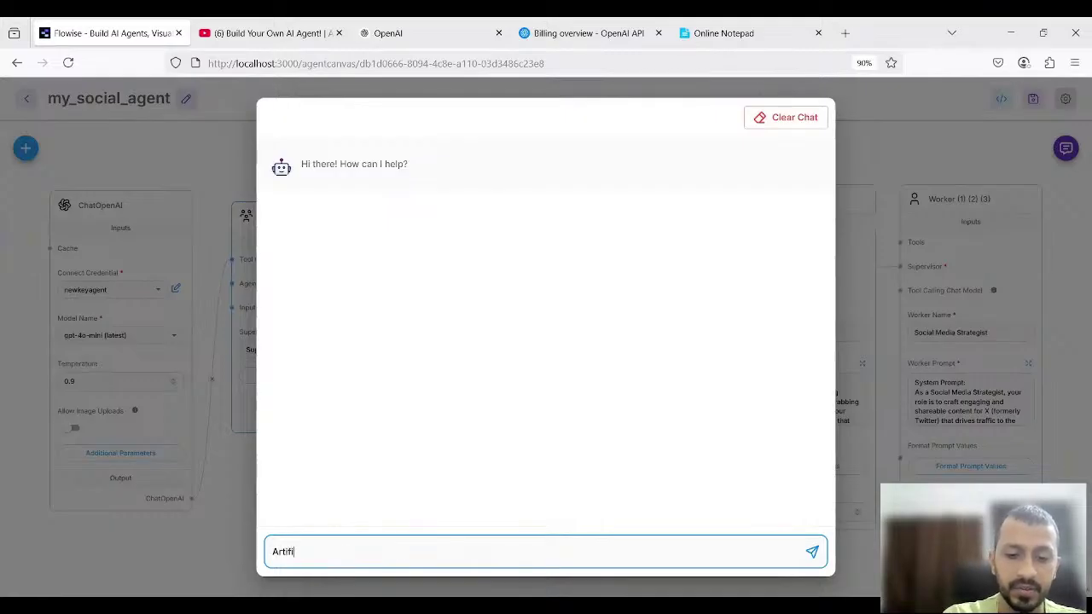
type("cial Inte")
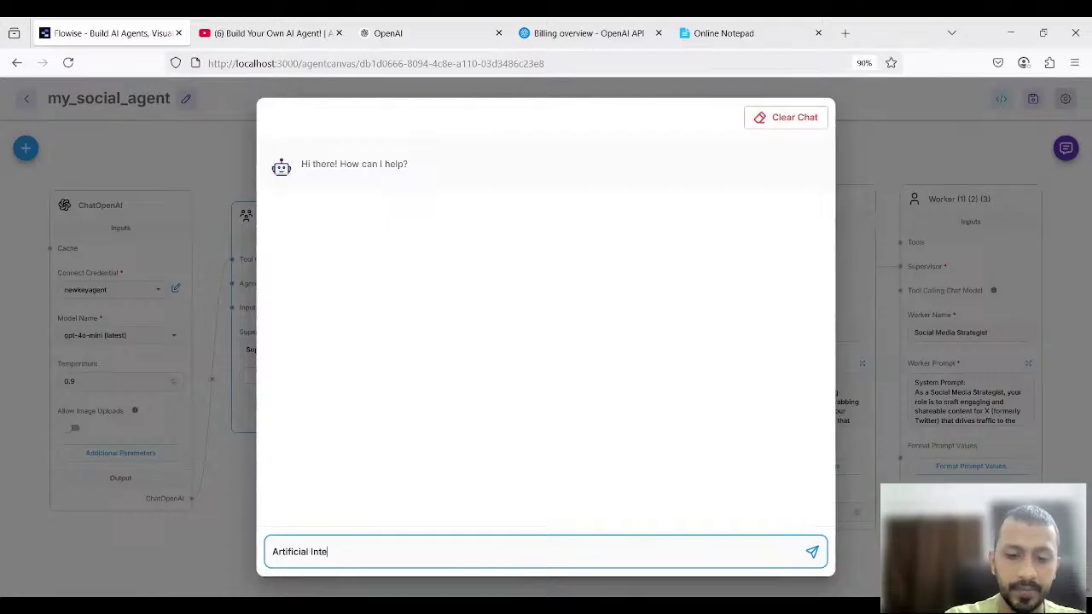
type("lligence")
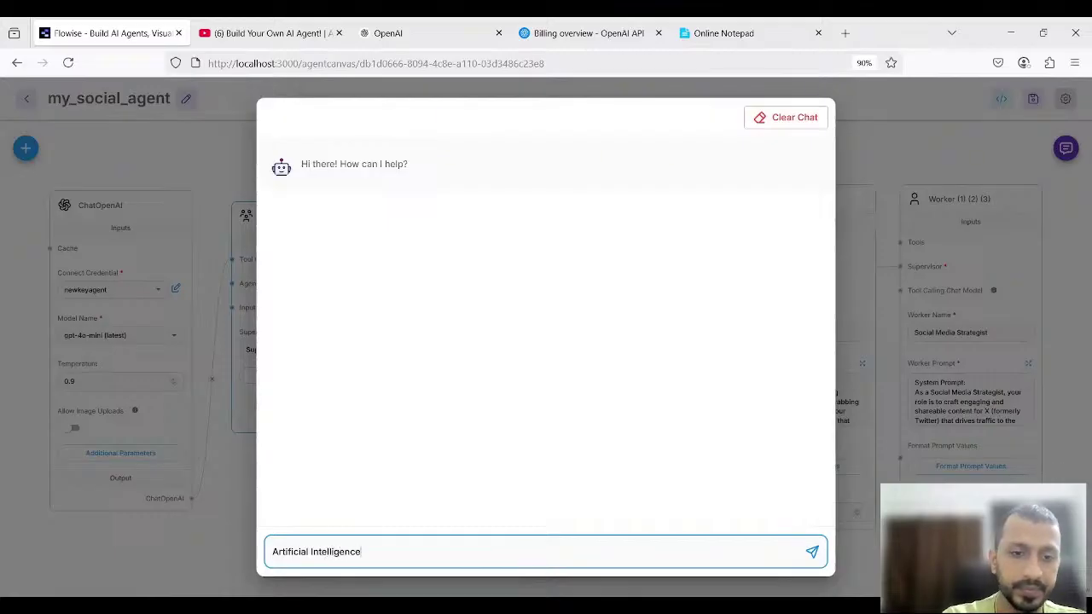
left_click(812, 552)
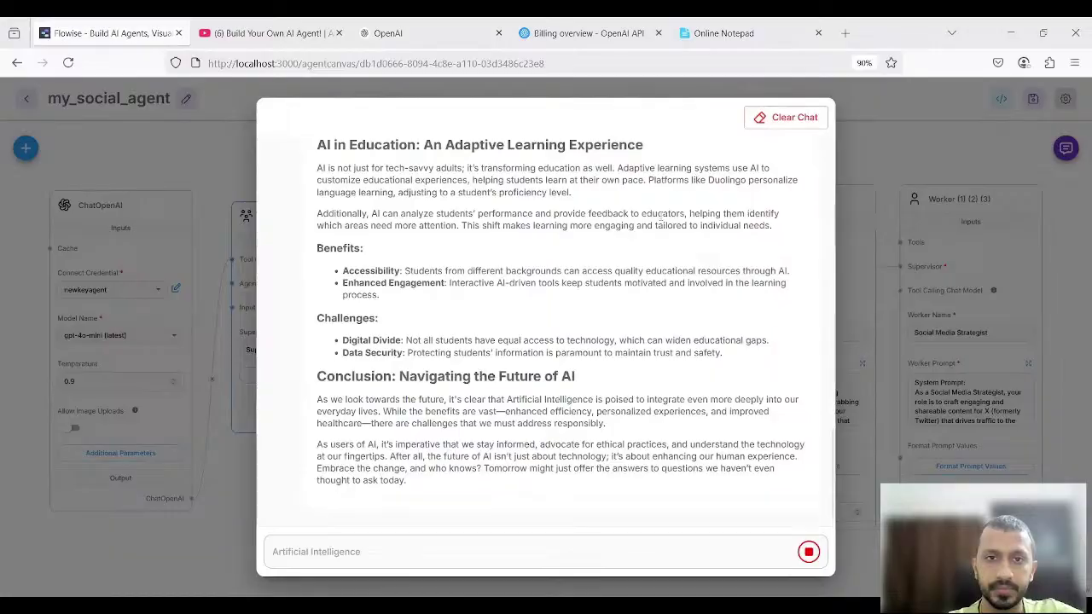
Read through the chat's supervisor instructions and the outputs of the blog, video script, title and social media workers
scroll(597, 222, "up", 5)
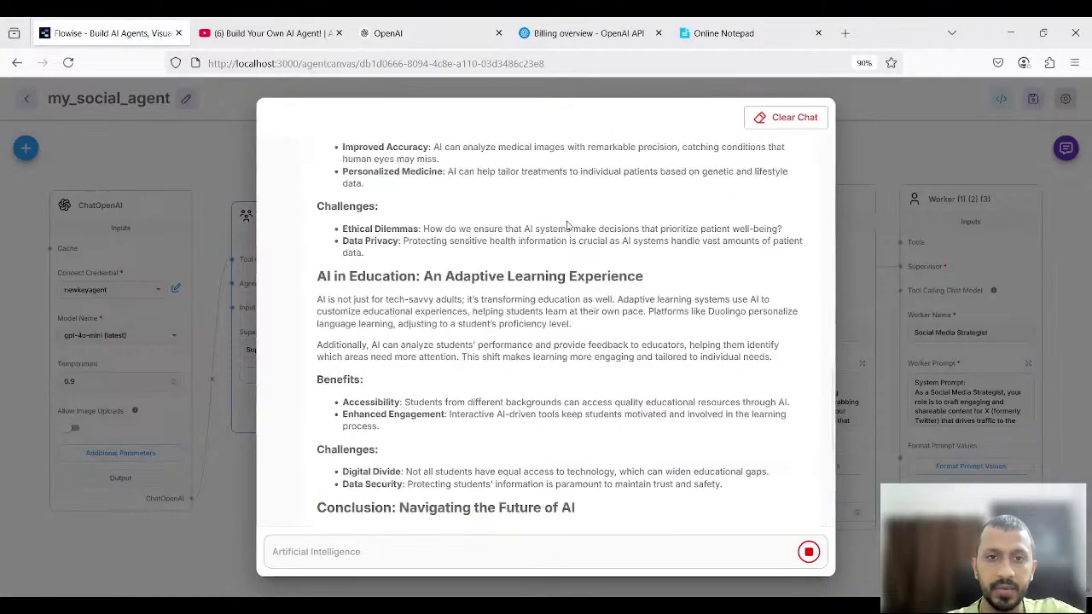
scroll(568, 224, "up", 5)
scroll(477, 397, "up", 5)
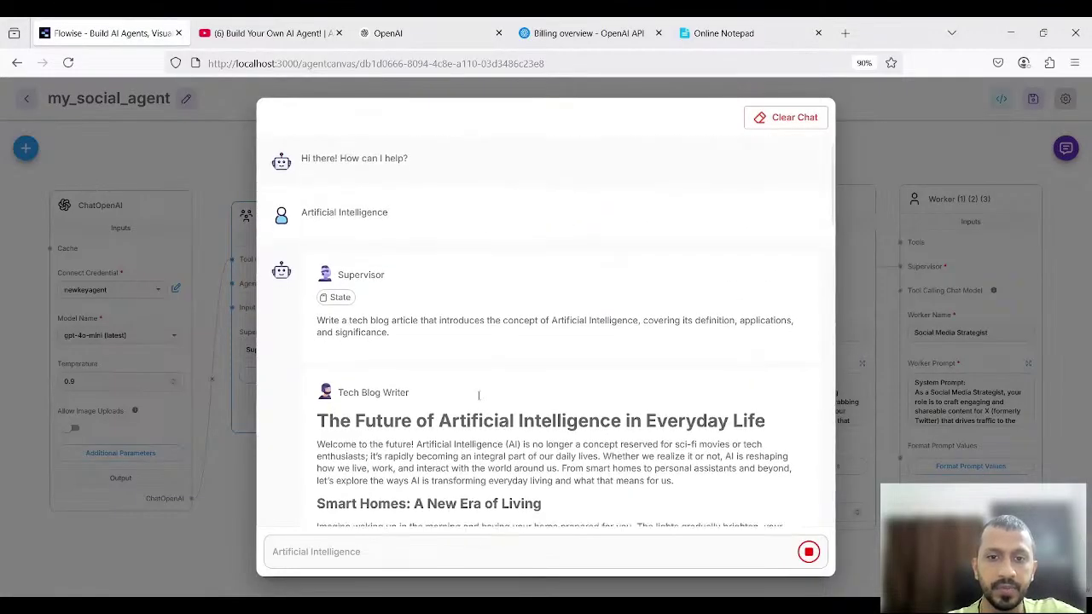
scroll(479, 394, "down", 2)
scroll(479, 394, "down", 4)
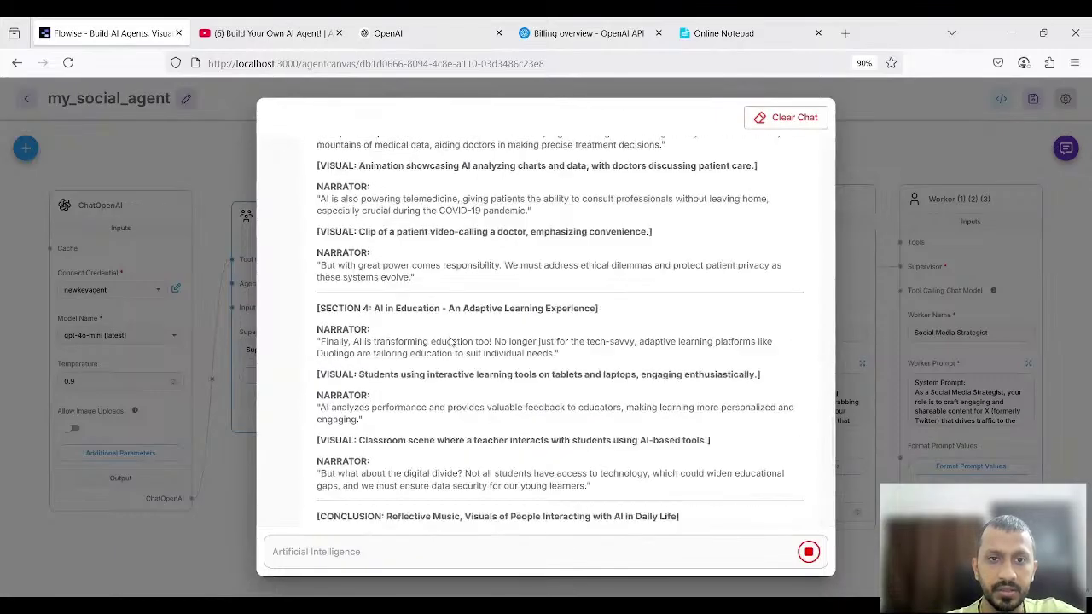
scroll(451, 341, "up", 15)
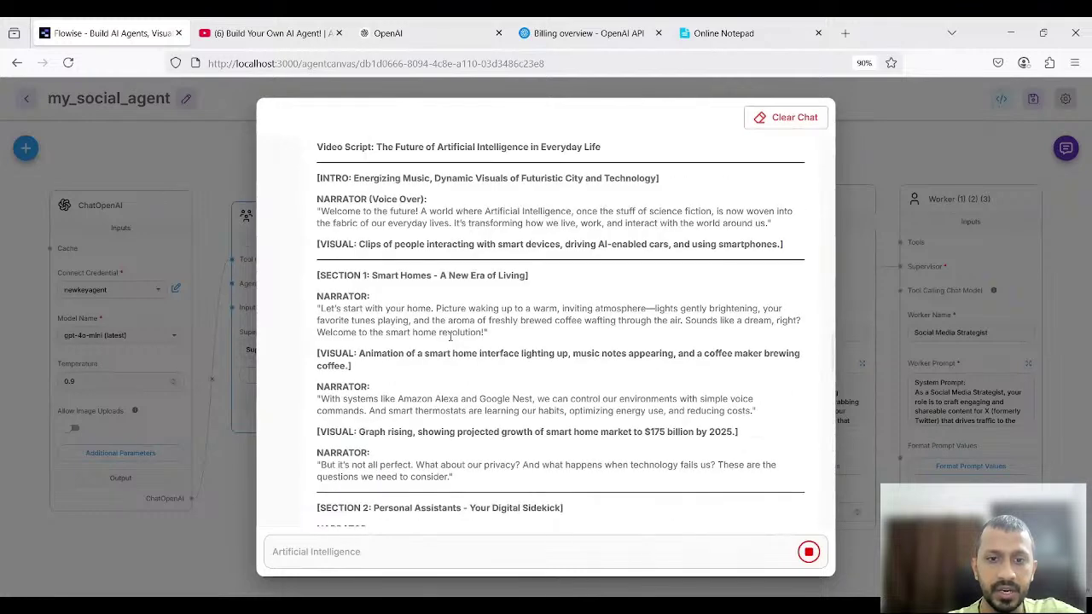
scroll(451, 340, "up", 4)
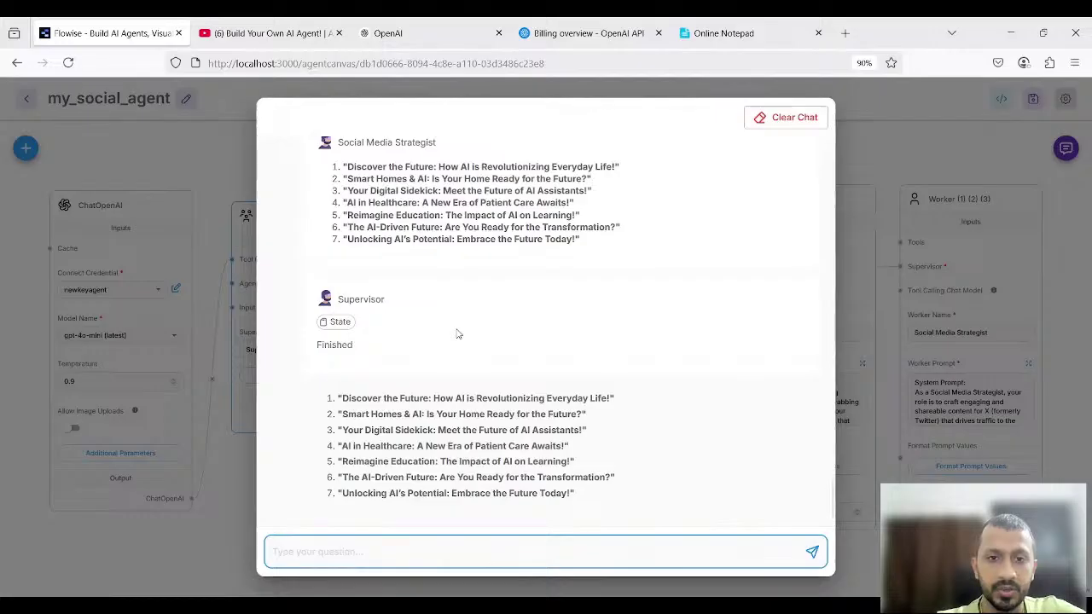
scroll(457, 333, "up", 3)
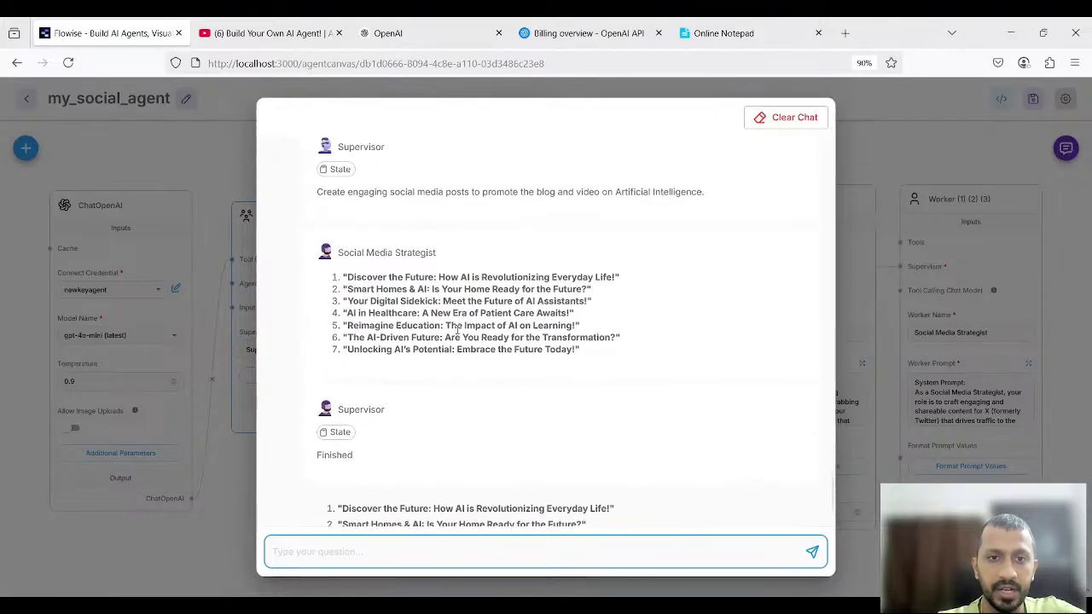
scroll(457, 333, "down", 3)
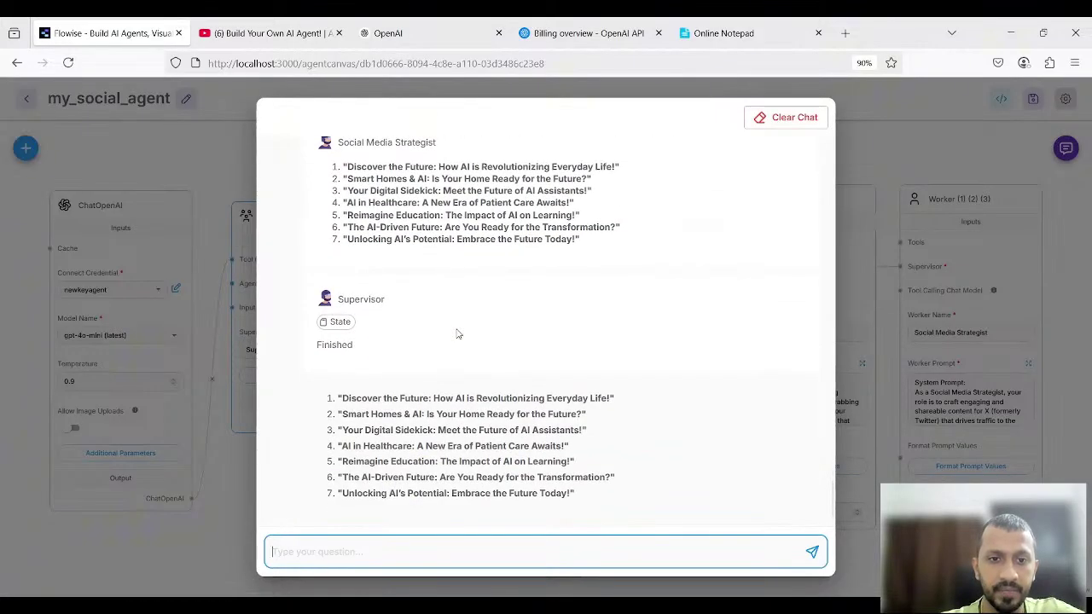
scroll(456, 333, "up", 4)
scroll(457, 332, "up", 1)
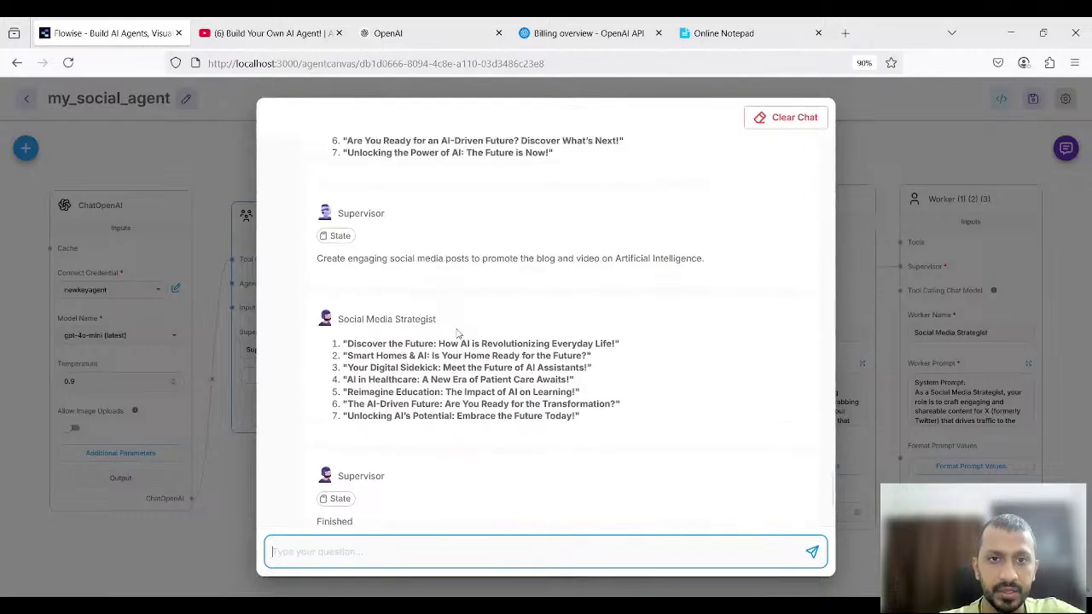
Inspect the state of the Supervisor message that precedes the Social Media Strategist's output, close it and review the YouTube Title Generator's output
left_click(337, 236)
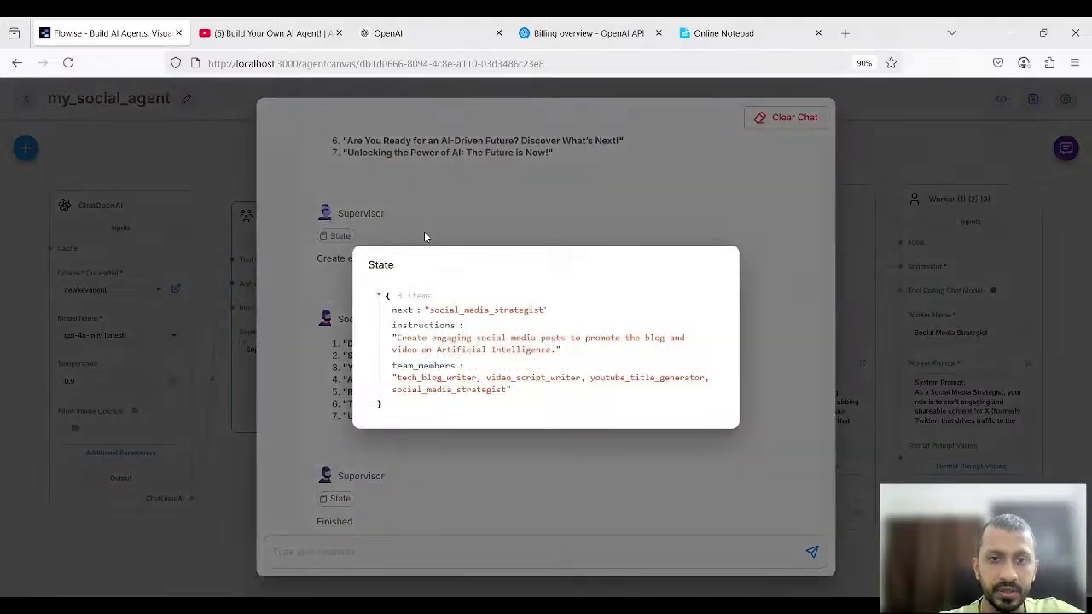
left_click(425, 236)
scroll(425, 237, "up", 5)
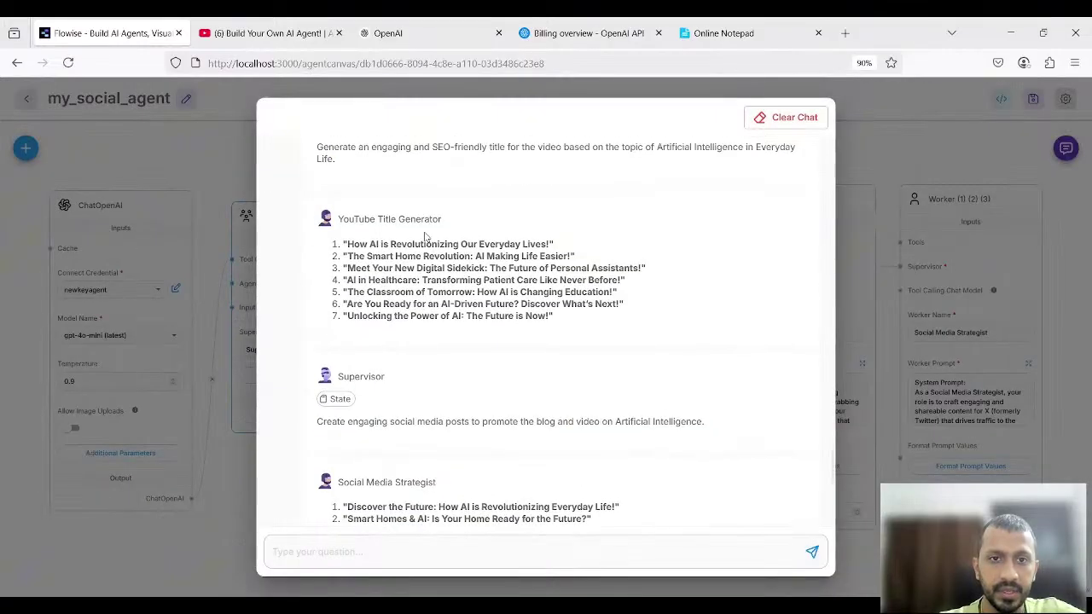
Compare the YouTube Title Generator's titles with the Social Media Strategist's posts, highlighting the first post
scroll(425, 236, "up", 2)
scroll(425, 237, "down", 3)
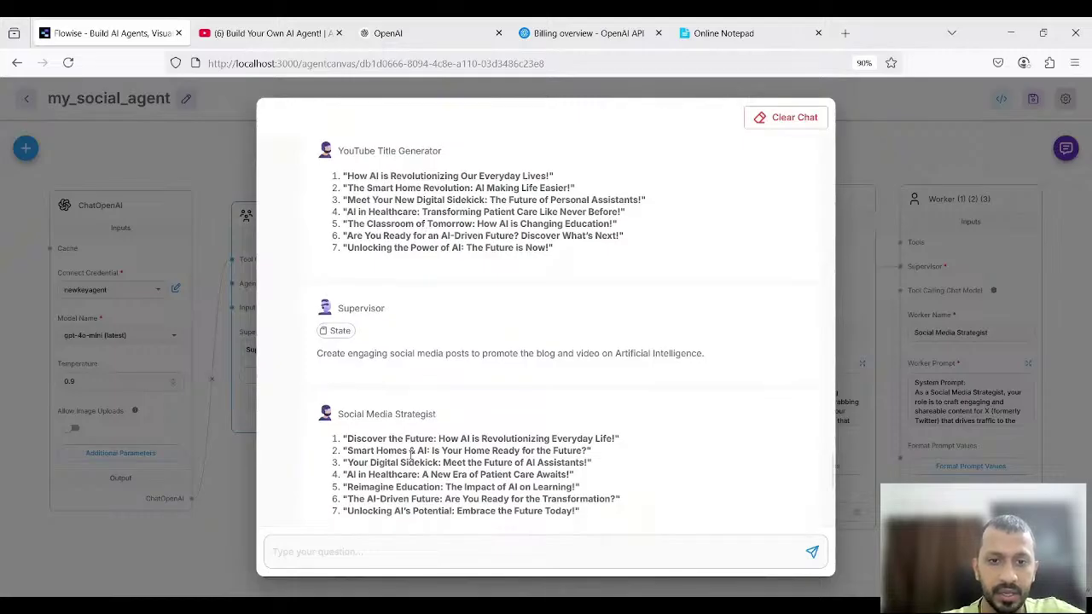
left_click_drag(346, 438, 616, 438)
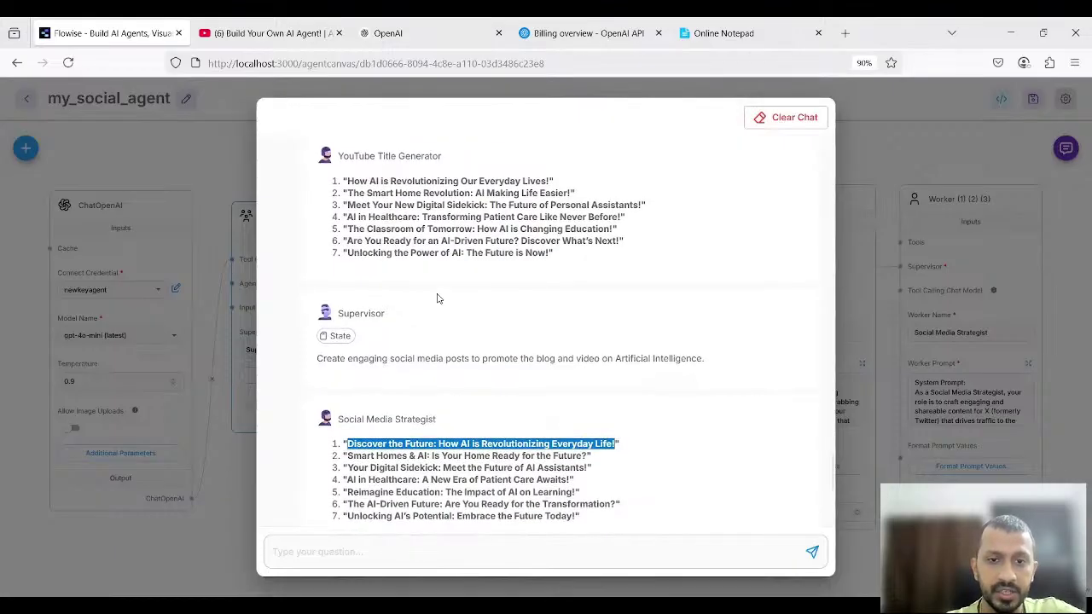
Inspect the state of the Supervisor message before the YouTube Title Generator's output, highlight its next value and close it
scroll(437, 298, "up", 3)
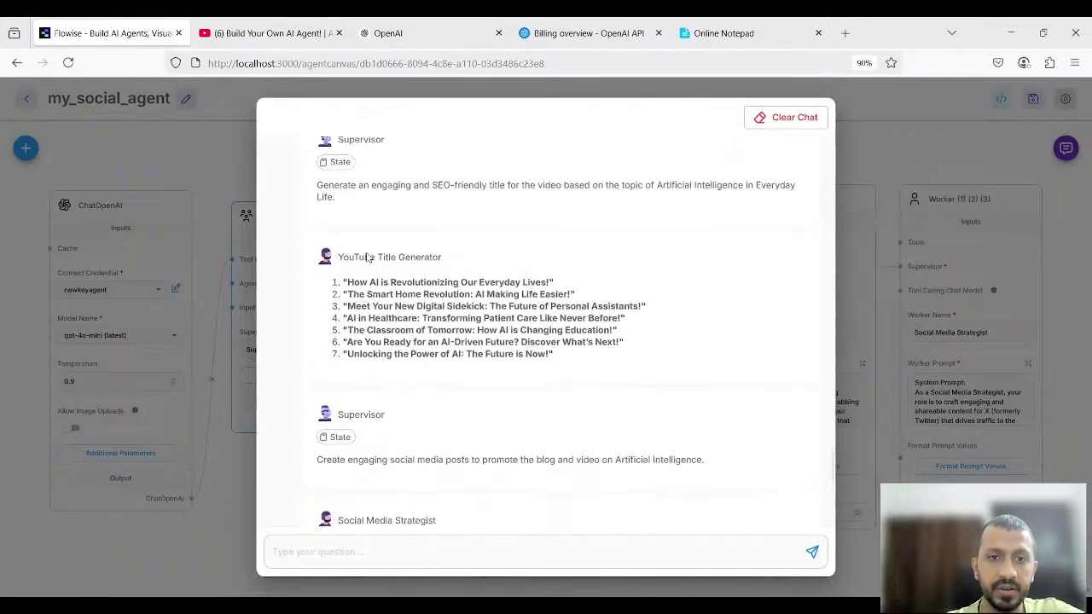
scroll(358, 221, "up", 1)
left_click(340, 172)
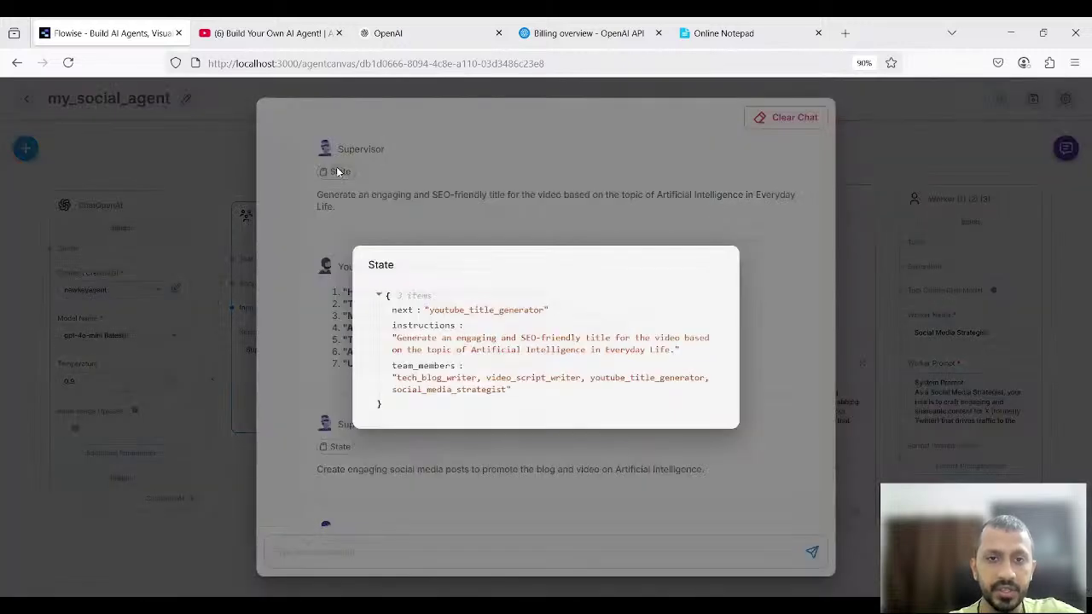
left_click_drag(424, 312, 547, 311)
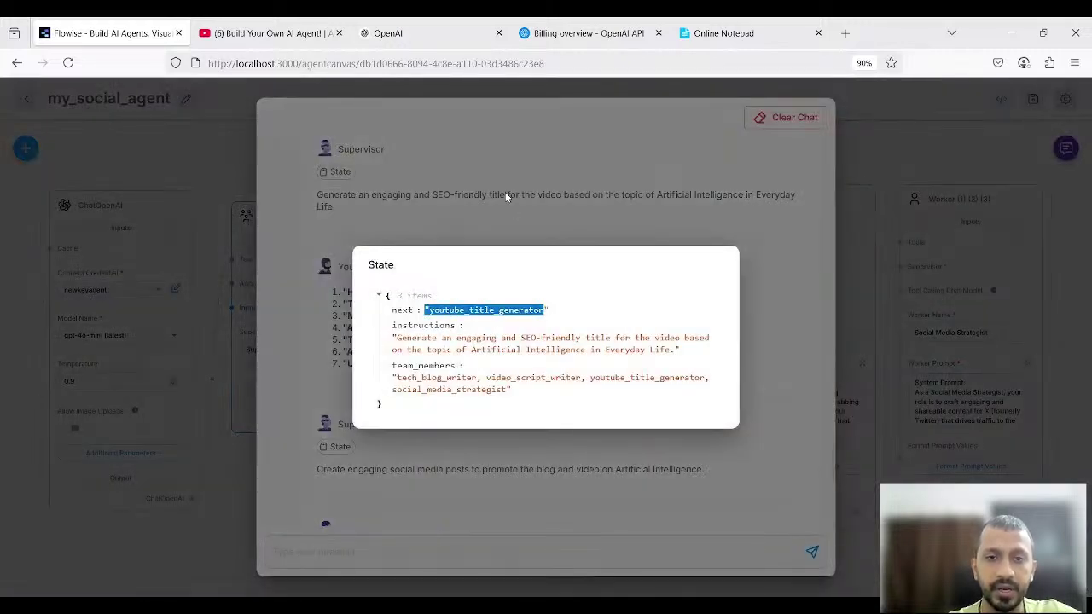
left_click(506, 194)
Look back through the video script, inspect the state of the Supervisor message before the Video Script Writer's output and close it
scroll(505, 197, "up", 1)
scroll(505, 196, "up", 5)
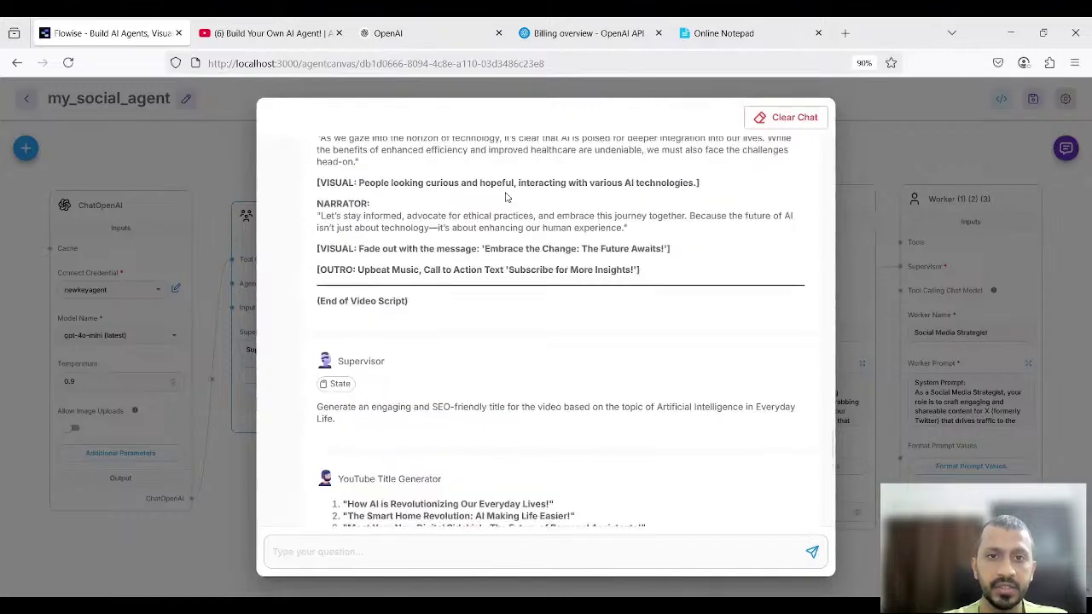
scroll(505, 197, "up", 6)
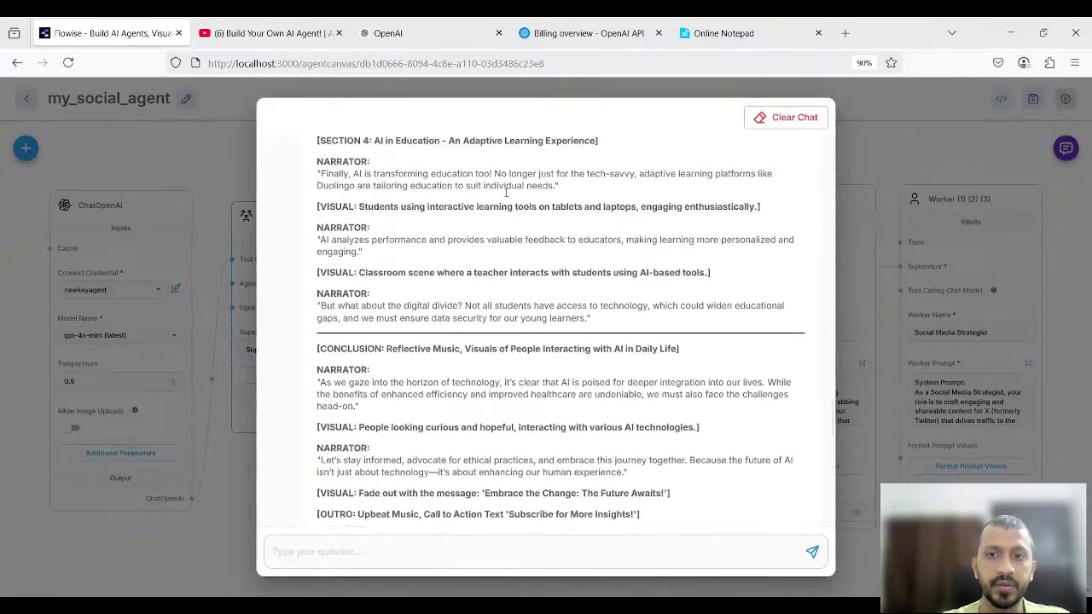
scroll(505, 196, "up", 5)
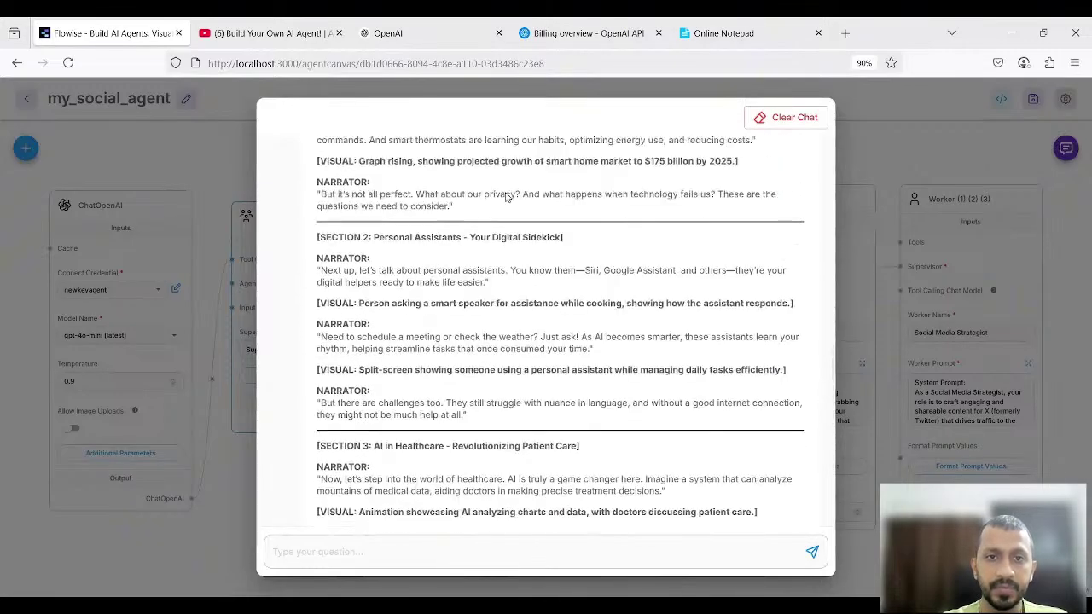
scroll(505, 196, "up", 5)
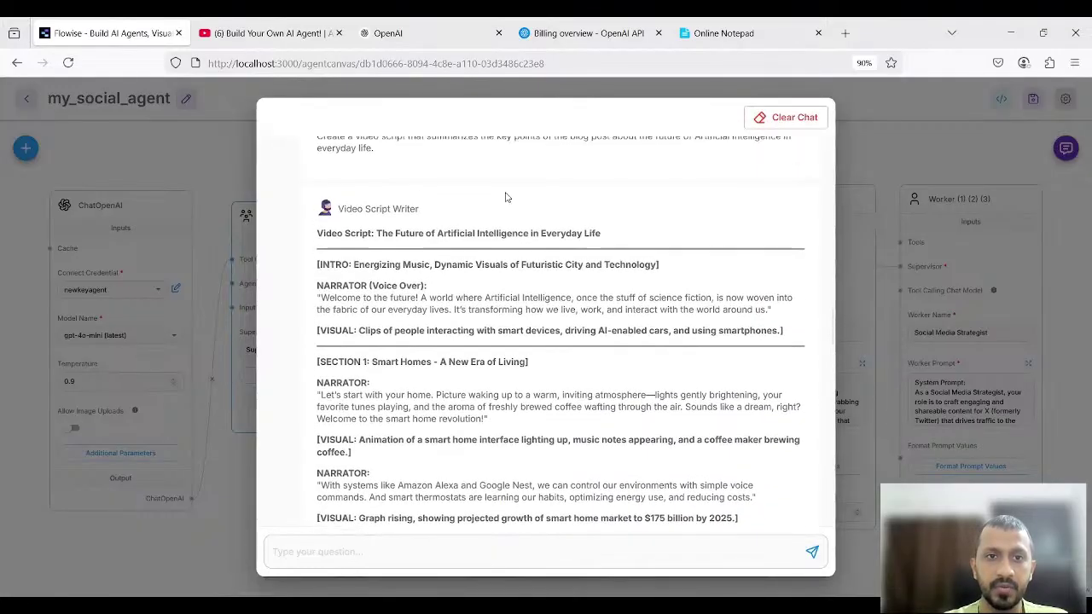
scroll(431, 242, "up", 2)
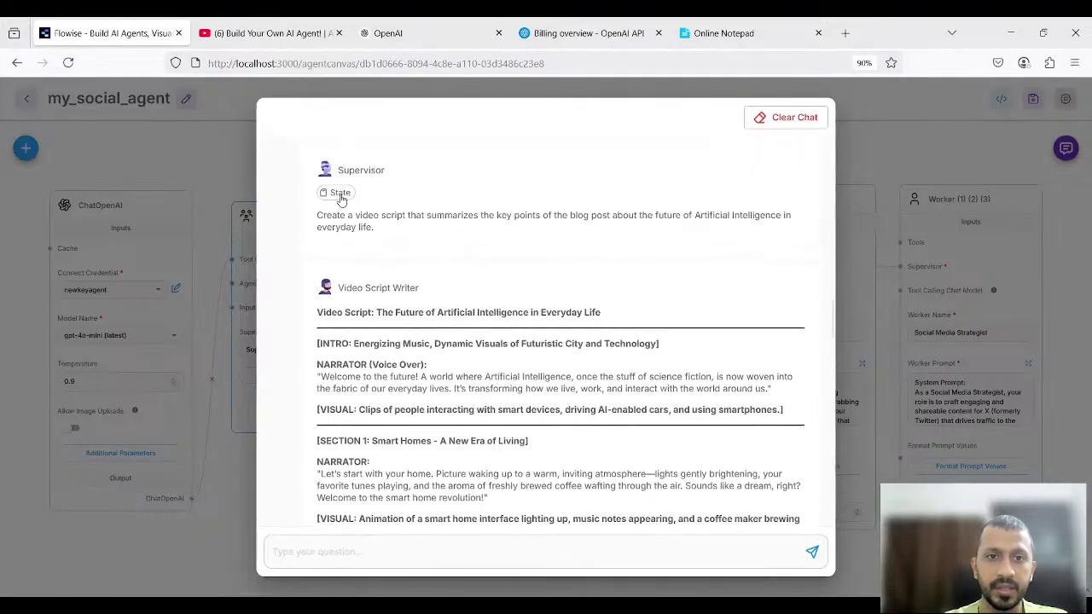
left_click(341, 193)
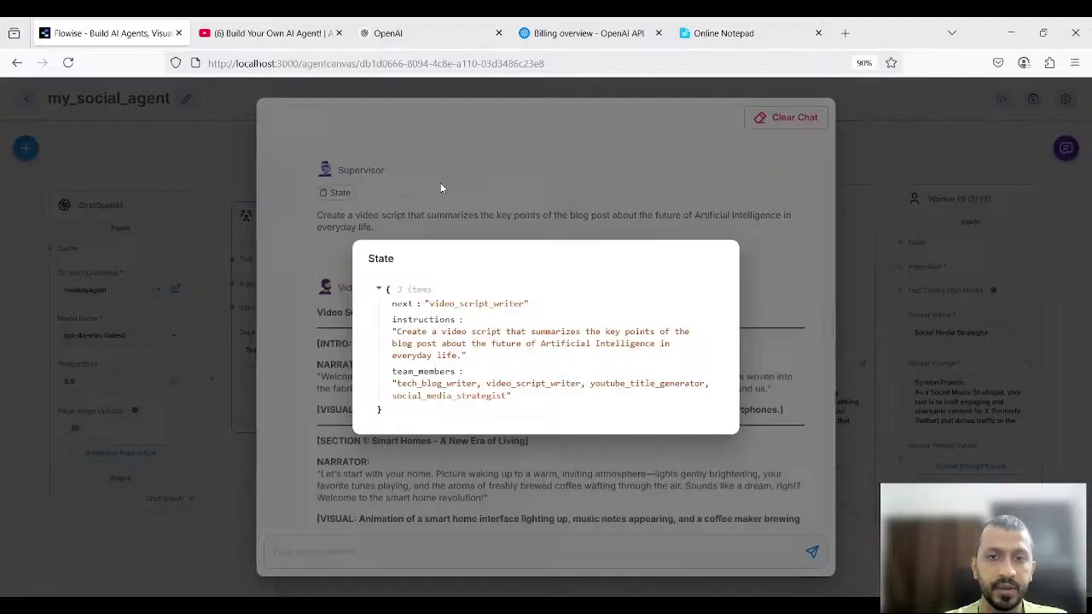
left_click(441, 193)
Go back over the blog article, inspect the state of the Supervisor message before the Tech Blog Writer's output and close it
scroll(441, 191, "up", 8)
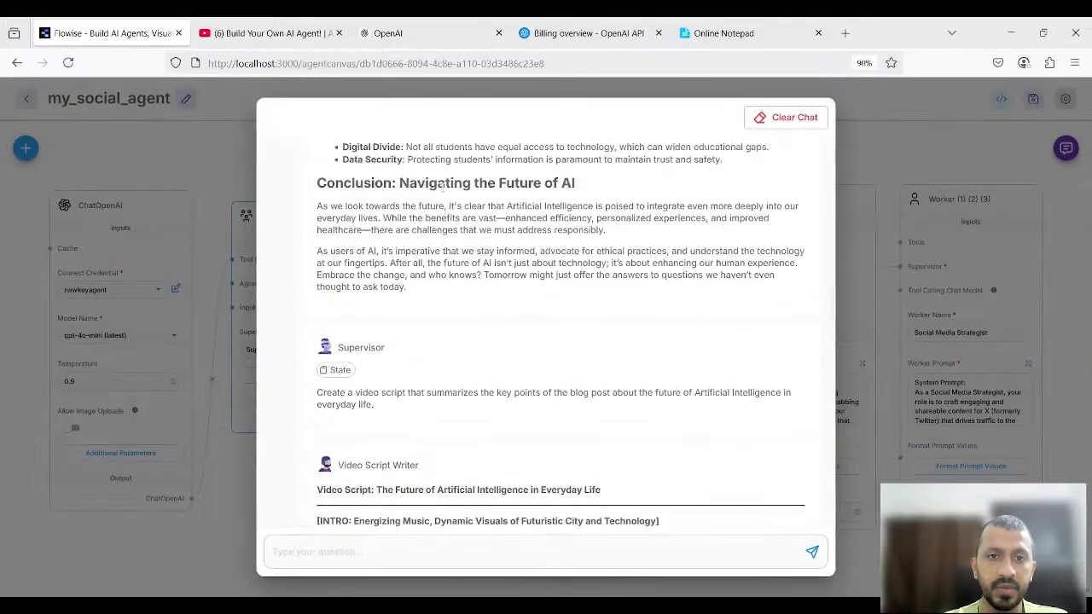
scroll(443, 187, "up", 10)
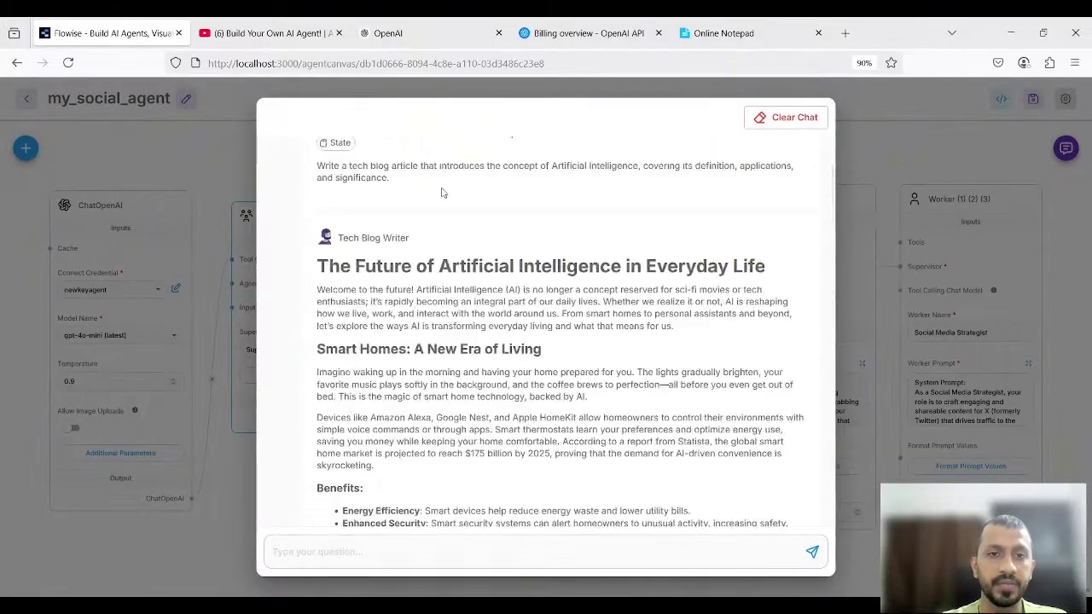
left_click(334, 305)
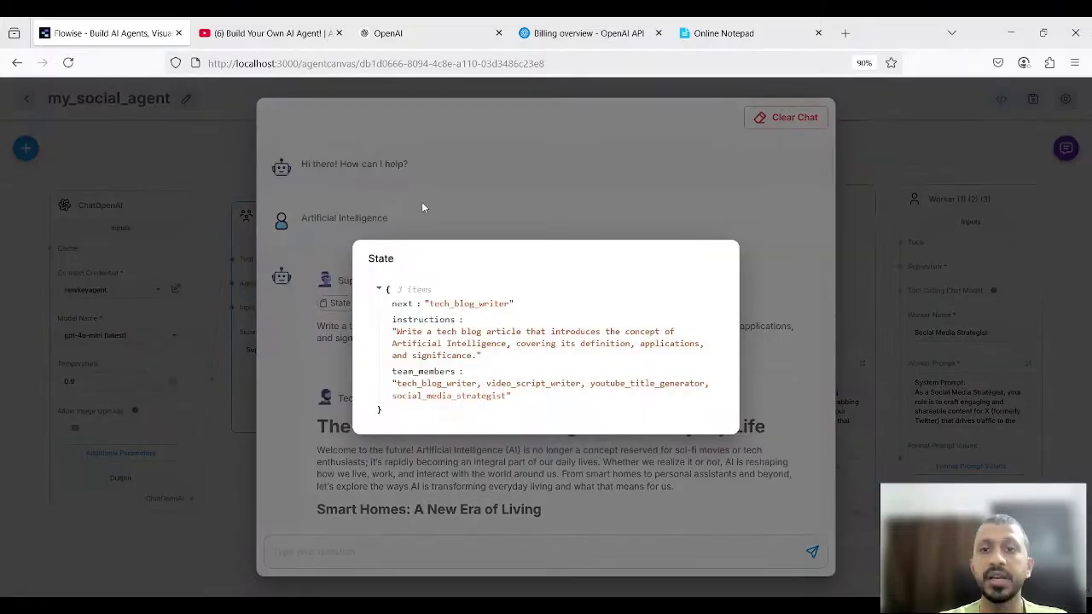
left_click(421, 207)
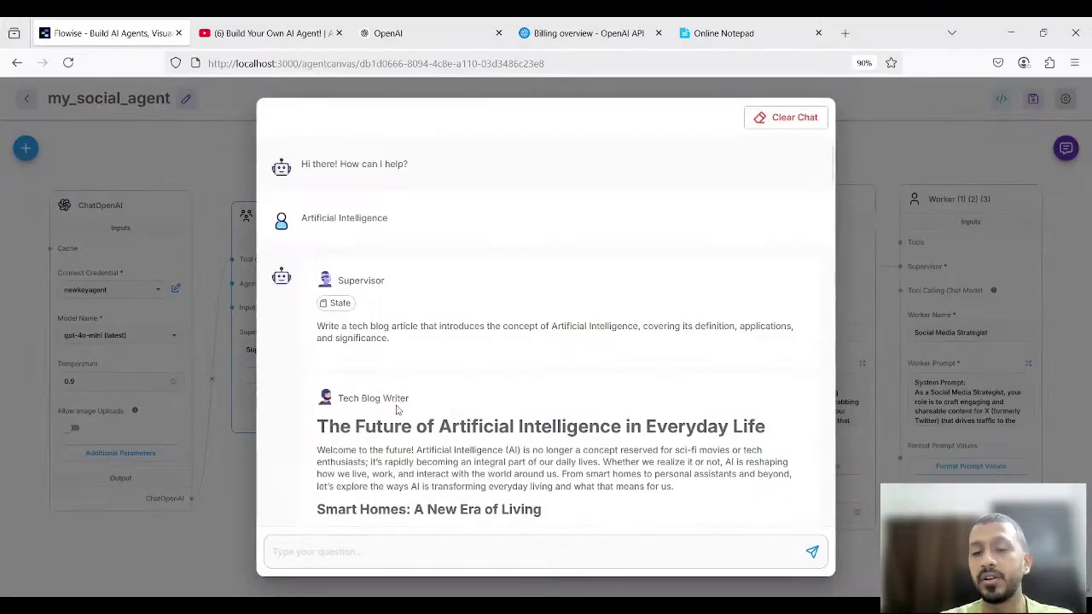
Clear all of the chat history and send the new message "IOT"
left_click(314, 552)
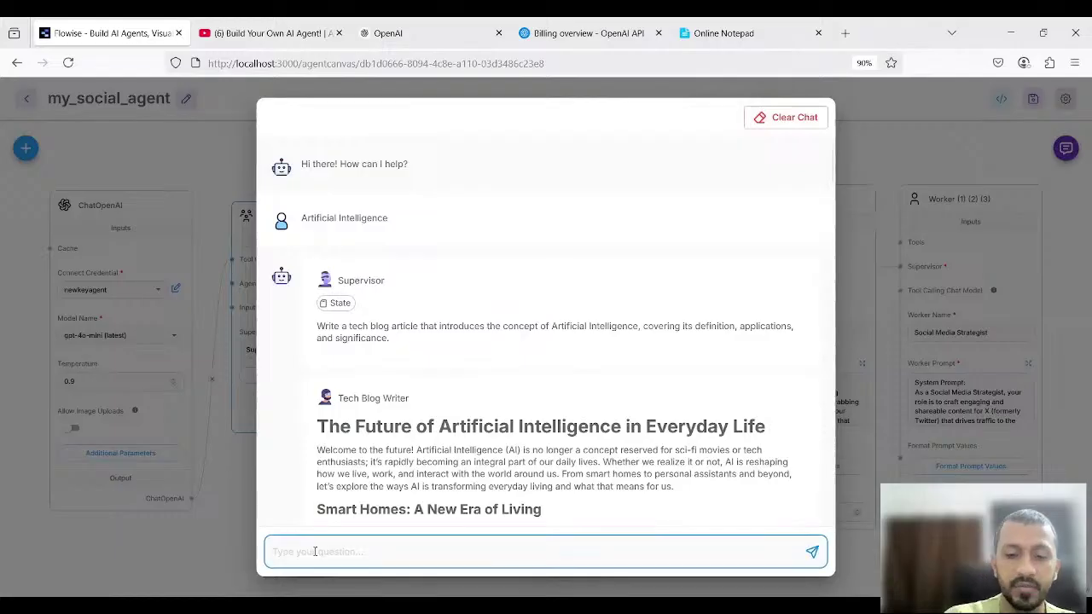
left_click(727, 232)
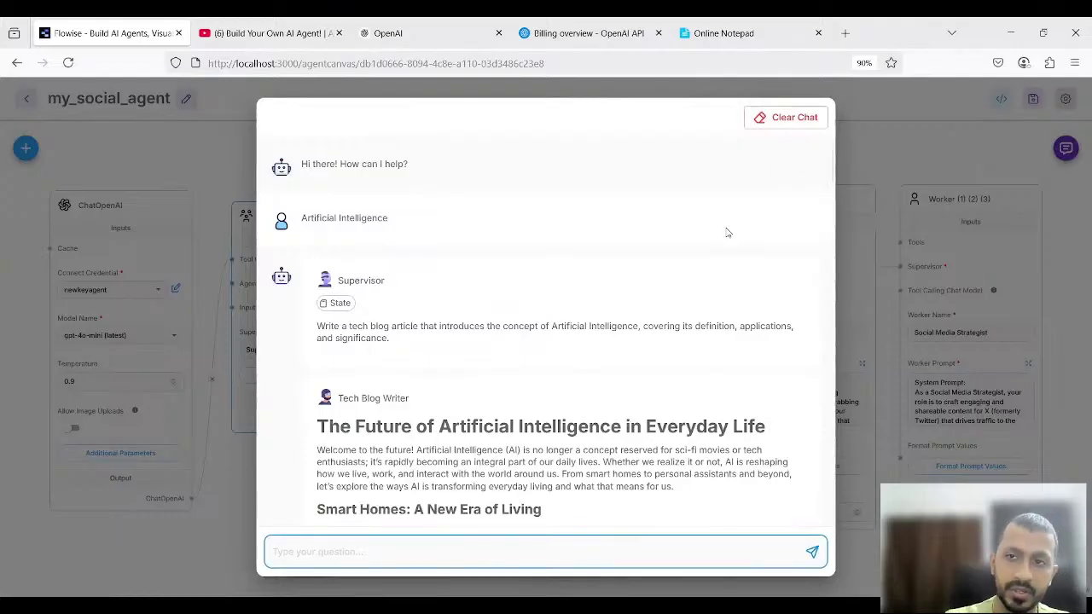
left_click(786, 116)
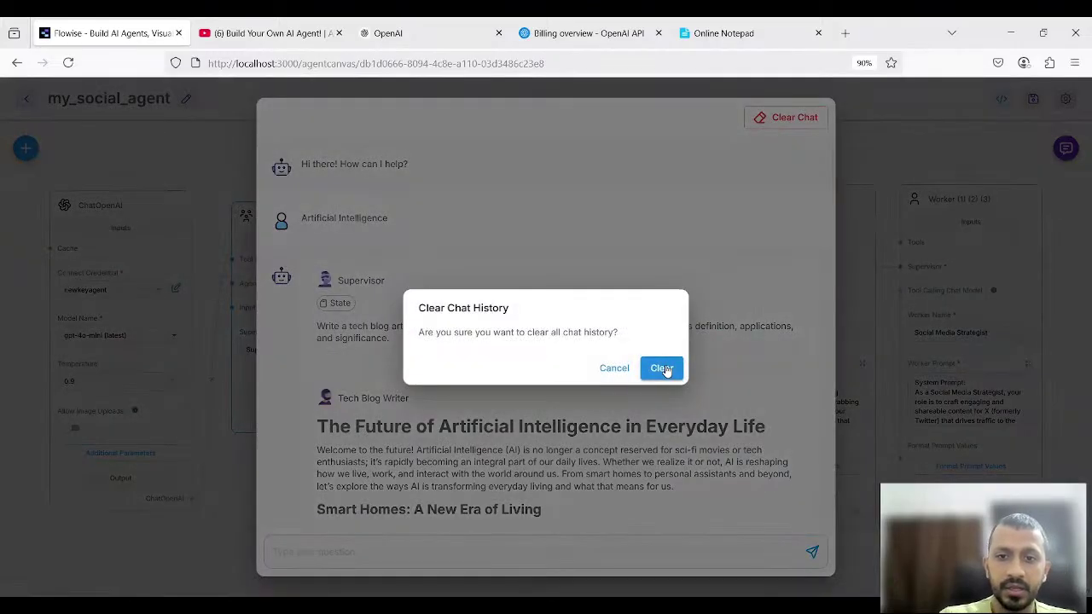
left_click(662, 368)
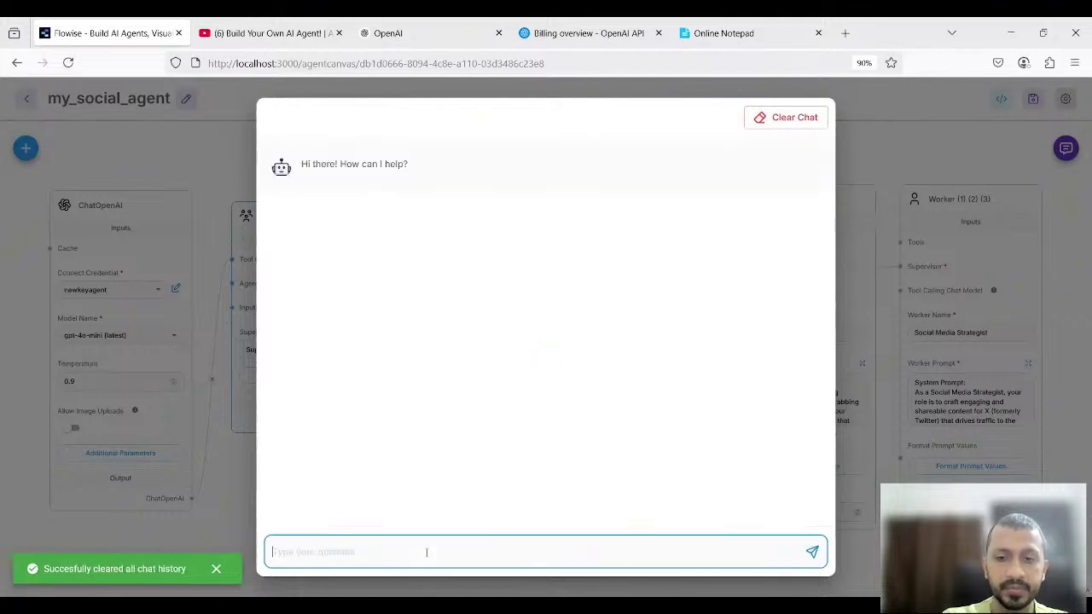
type("IOT")
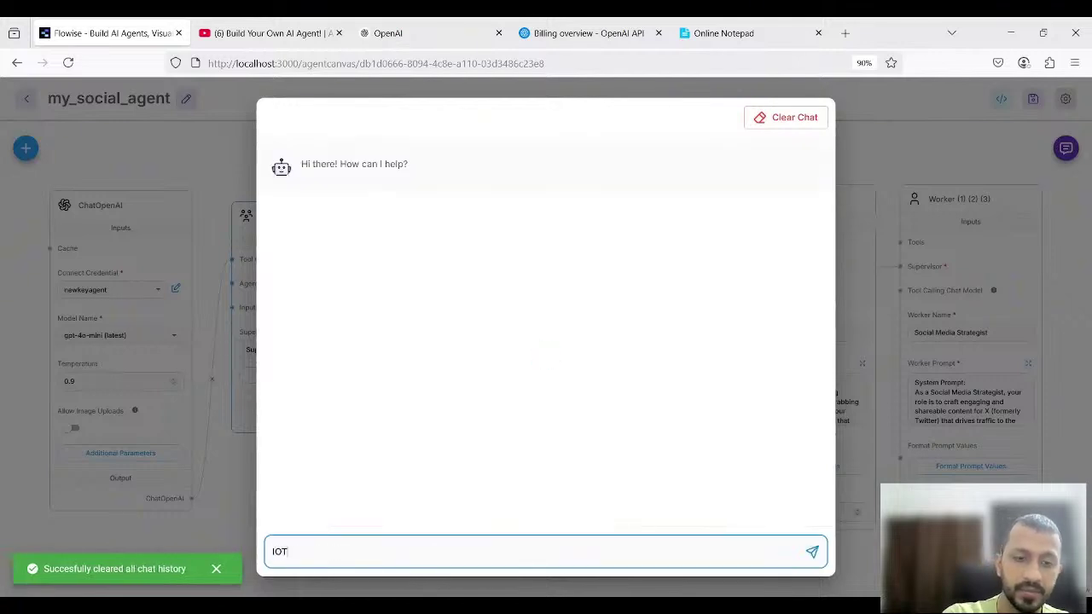
key("Return")
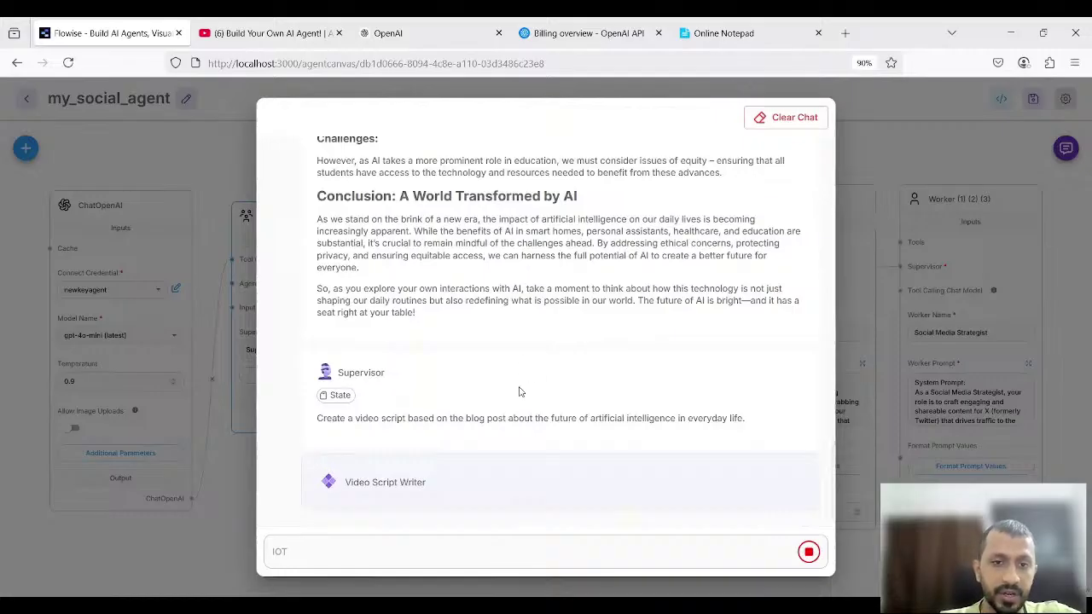
Examine the blog, video script and title outputs that the workers generate for the IOT message
scroll(519, 392, "up", 3)
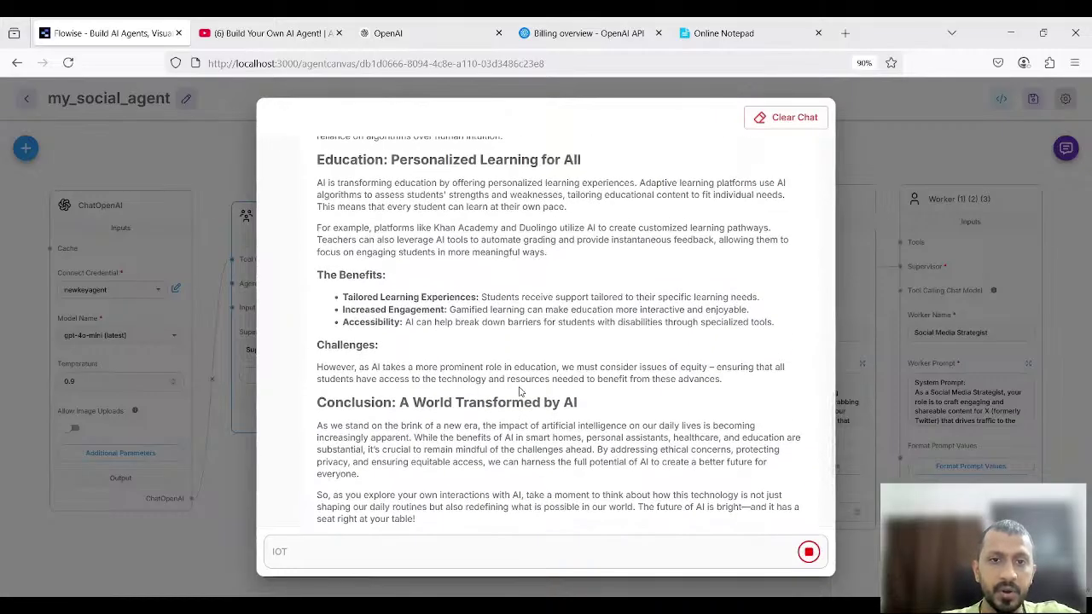
scroll(521, 391, "down", 2)
scroll(521, 392, "up", 5)
scroll(519, 388, "down", 2)
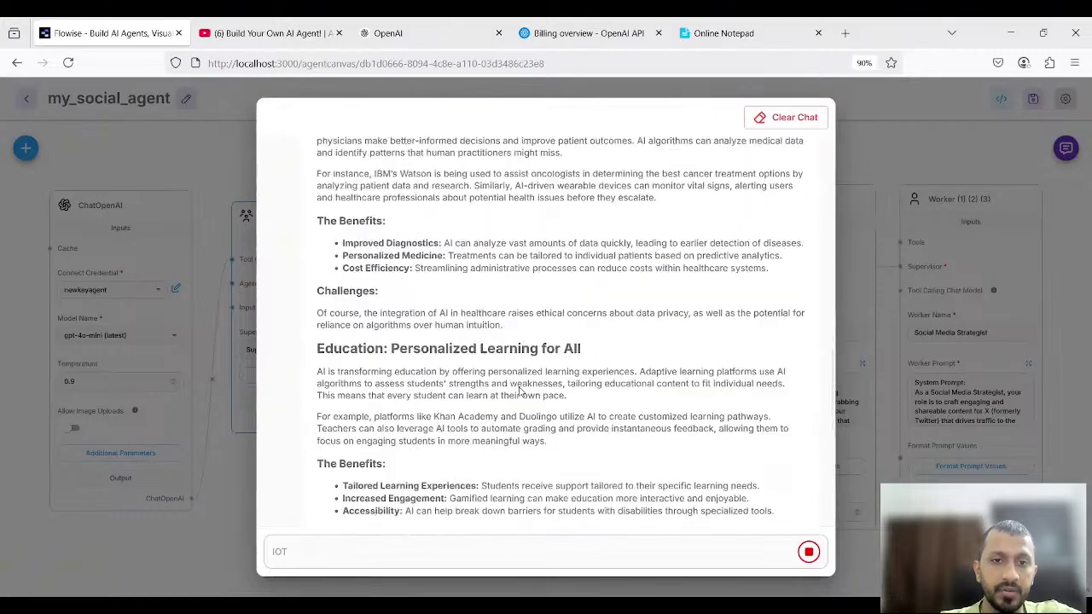
scroll(520, 390, "down", 4)
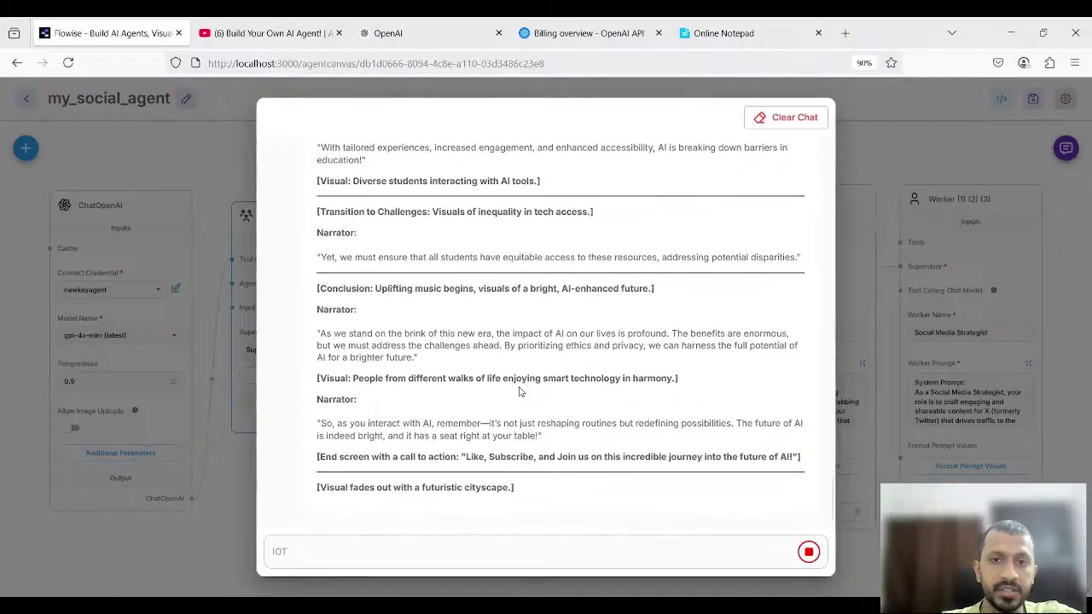
scroll(520, 392, "up", 2)
scroll(512, 366, "up", 4)
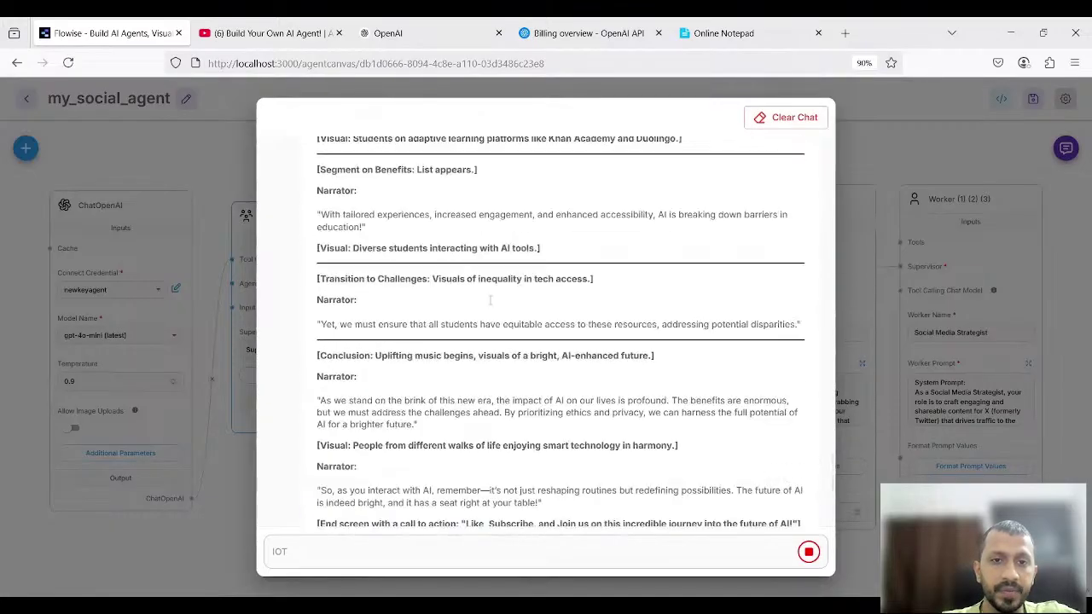
scroll(491, 304, "up", 5)
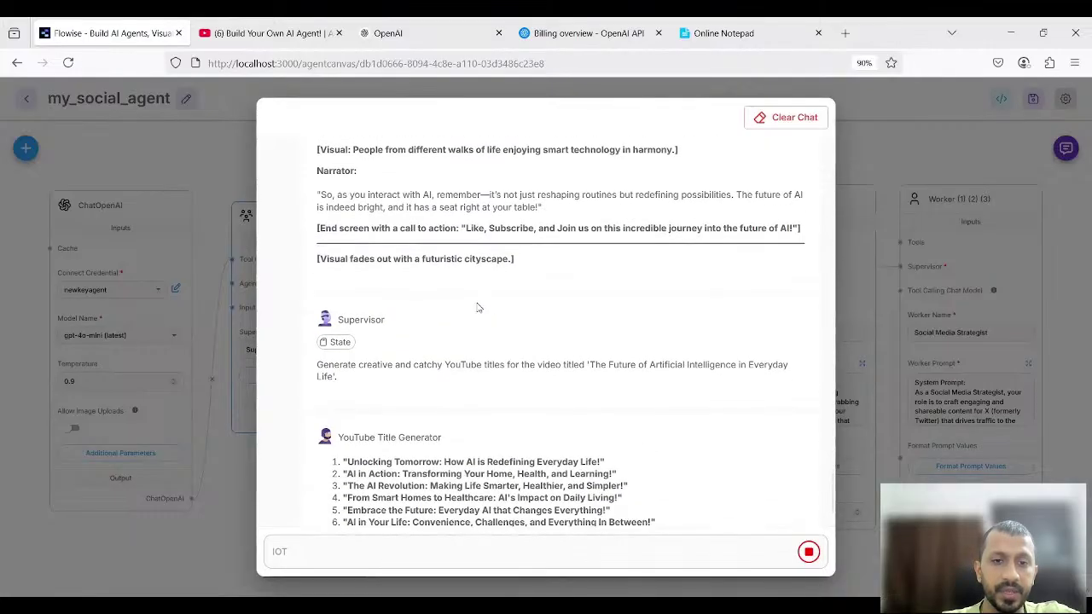
scroll(342, 337, "up", 10)
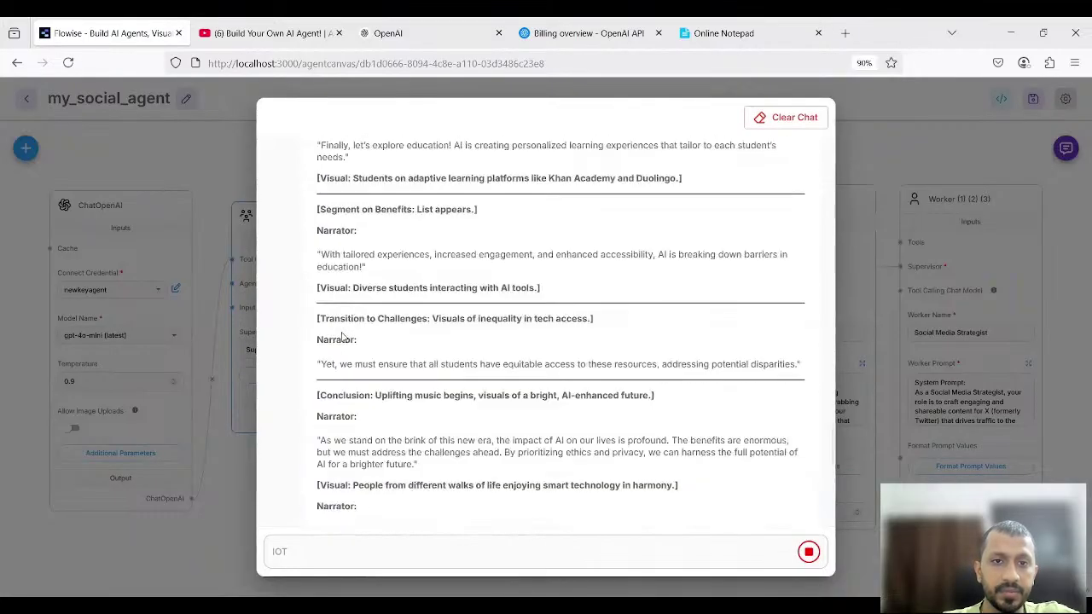
scroll(343, 337, "up", 10)
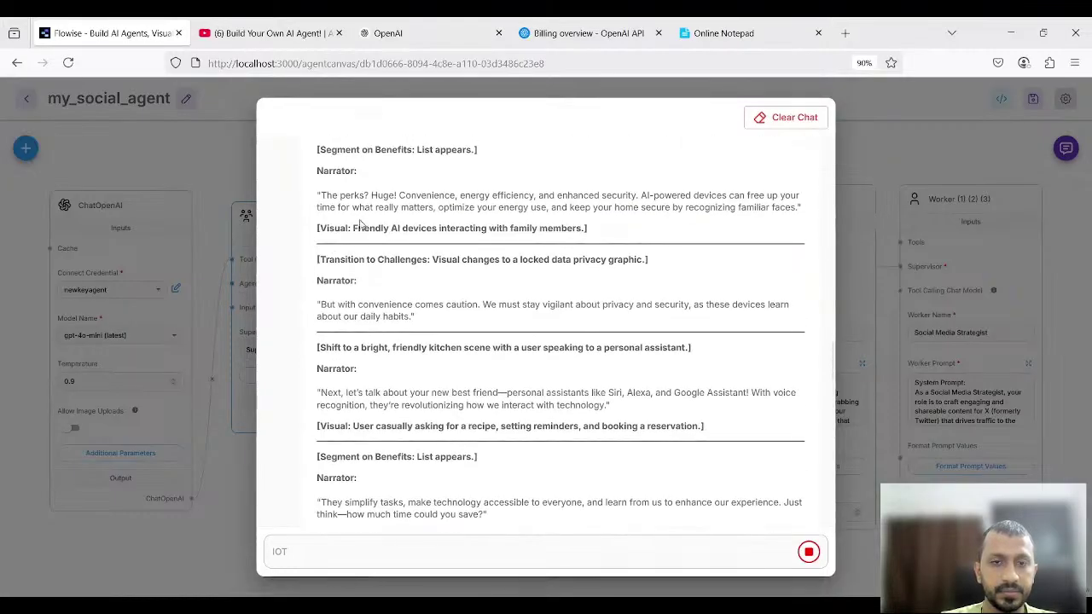
scroll(360, 220, "up", 10)
scroll(360, 220, "up", 2)
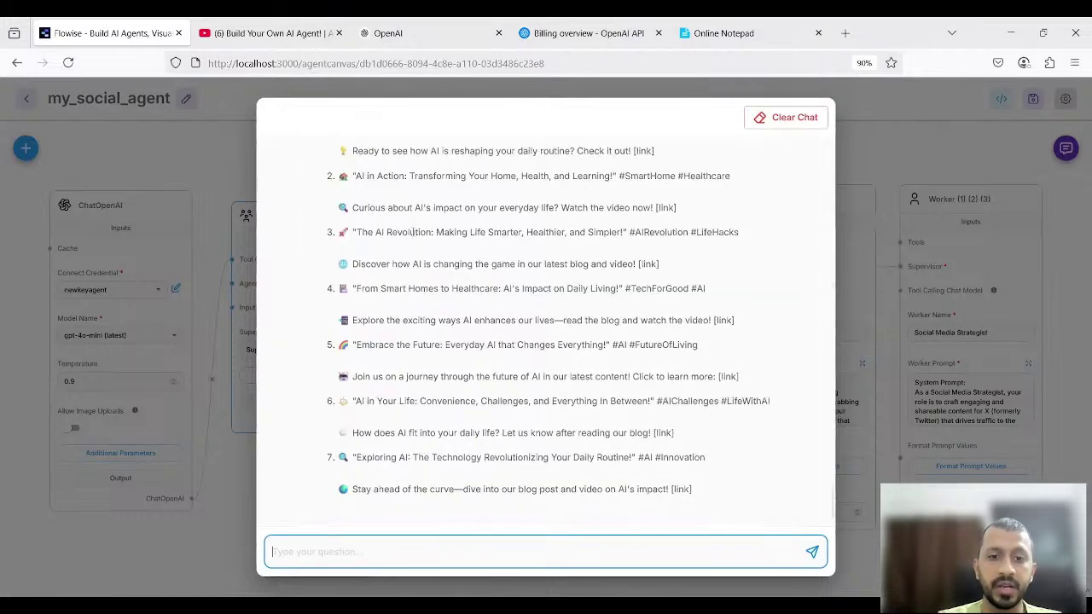
Review the social media posts, then inspect and close the state of the Supervisor message before the YouTube Title Generator's output
scroll(413, 234, "up", 5)
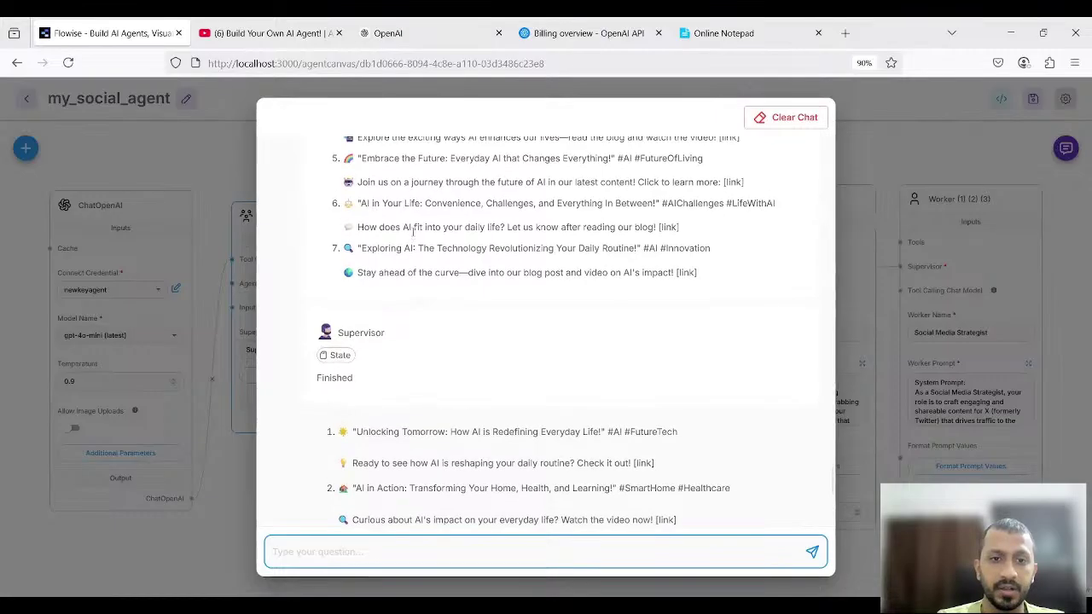
scroll(414, 237, "up", 4)
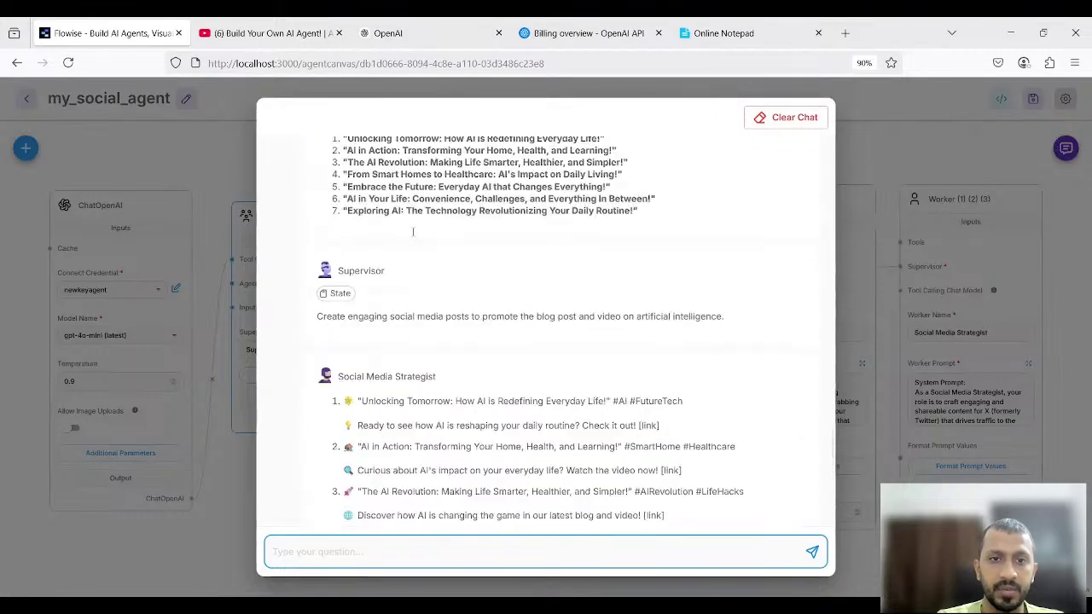
left_click(341, 212)
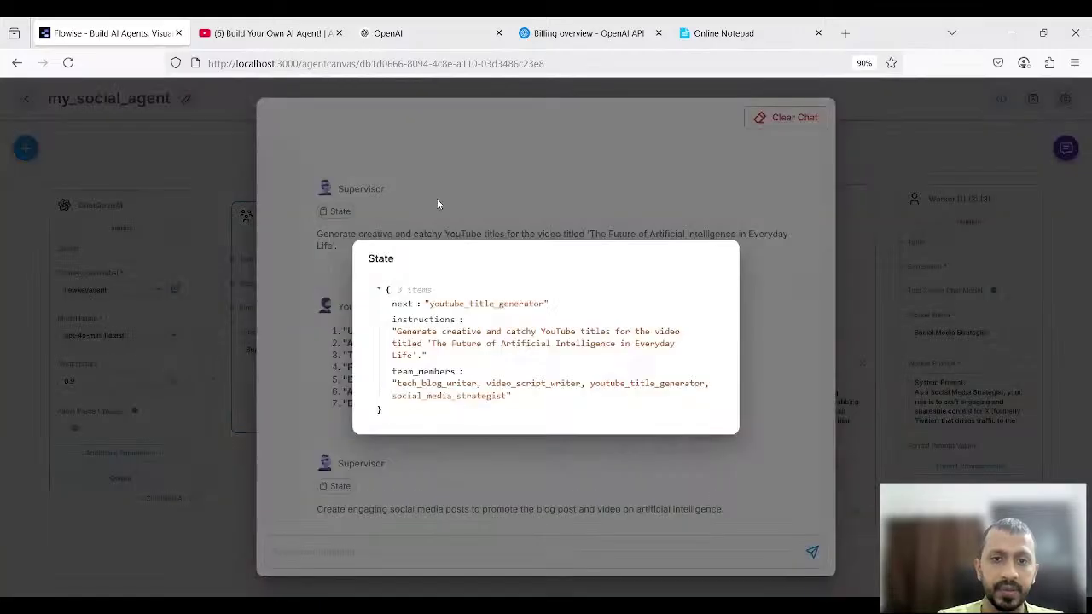
left_click(437, 203)
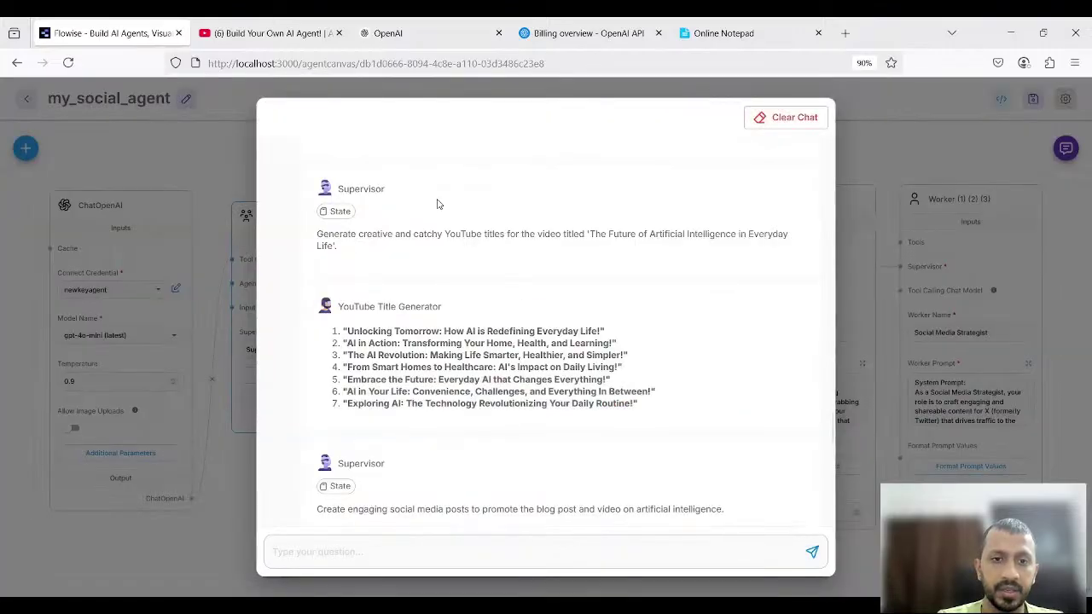
Go back to the Supervisor message before the Video Script Writer's output, inspect its state and close it
scroll(437, 201, "up", 8)
scroll(437, 201, "up", 12)
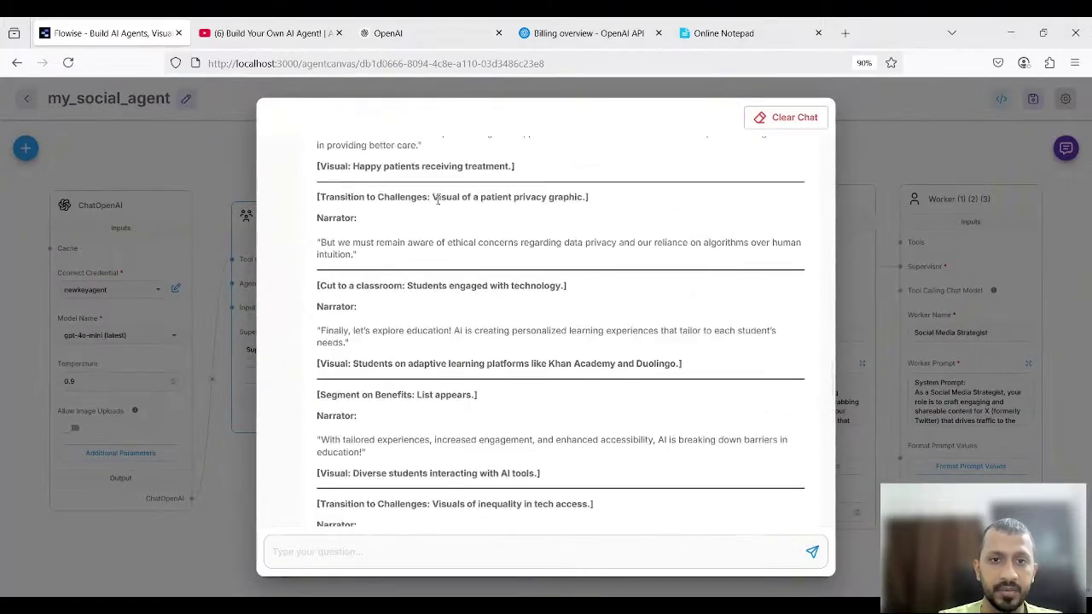
scroll(437, 203, "up", 6)
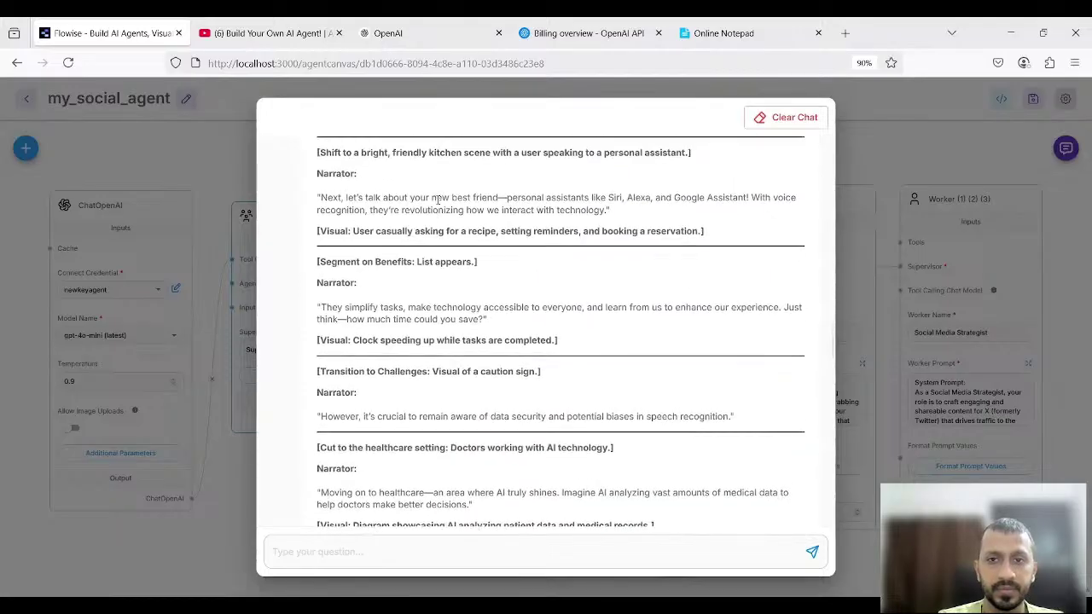
scroll(438, 201, "up", 6)
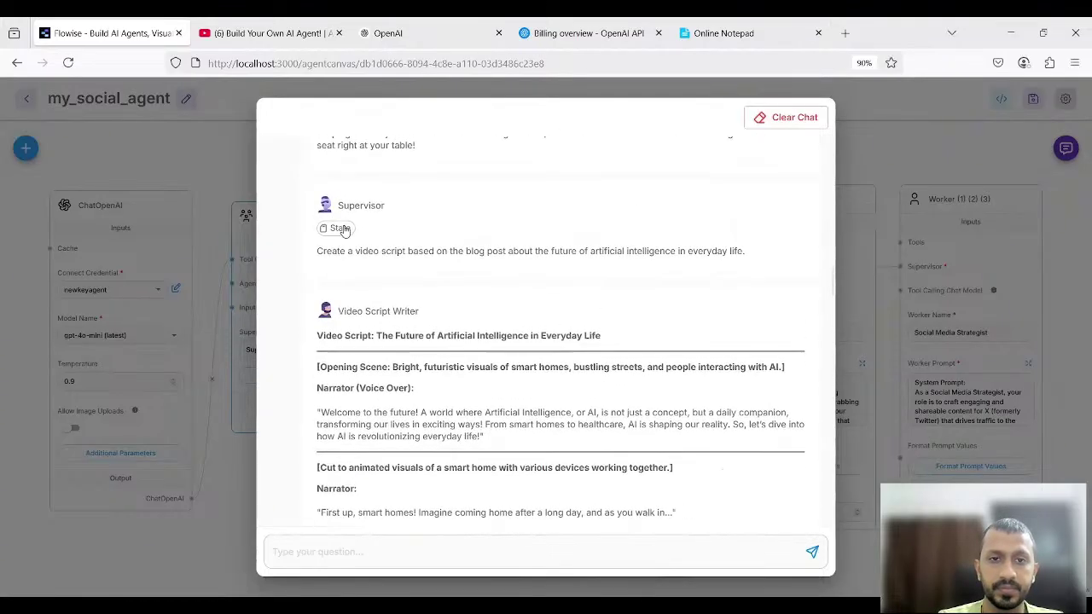
left_click(340, 228)
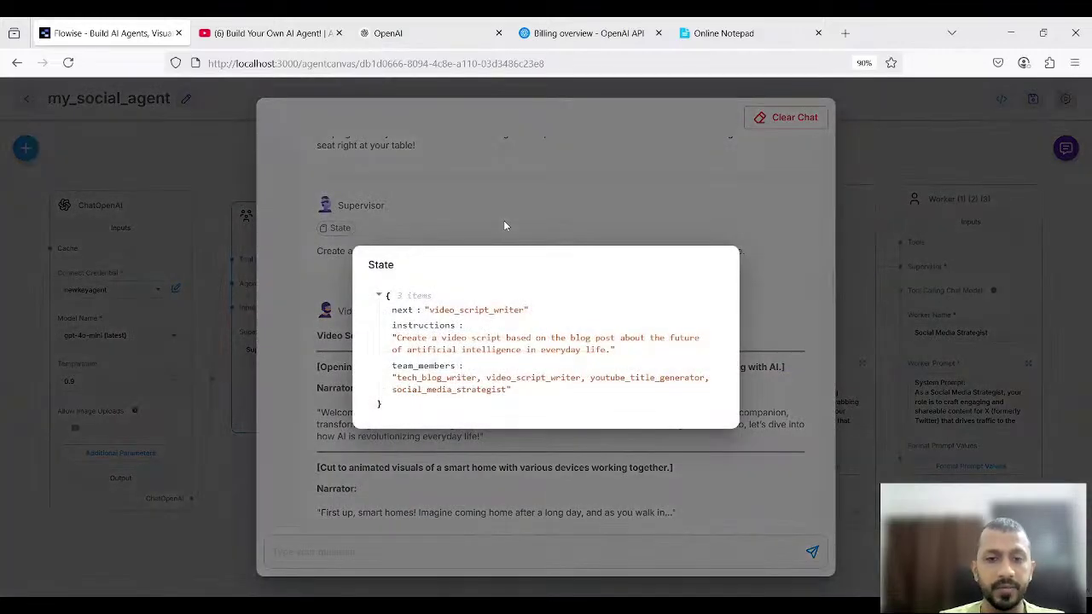
left_click(504, 221)
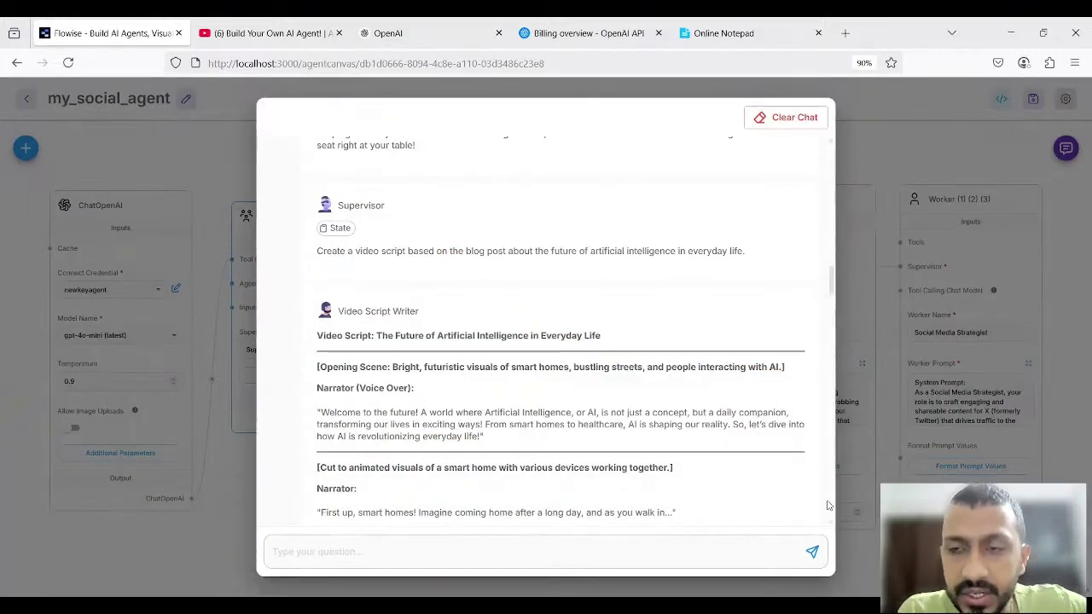
Leave the chat, search the nodes for "write" and add a Write File tool to the canvas above the workers
left_click(871, 151)
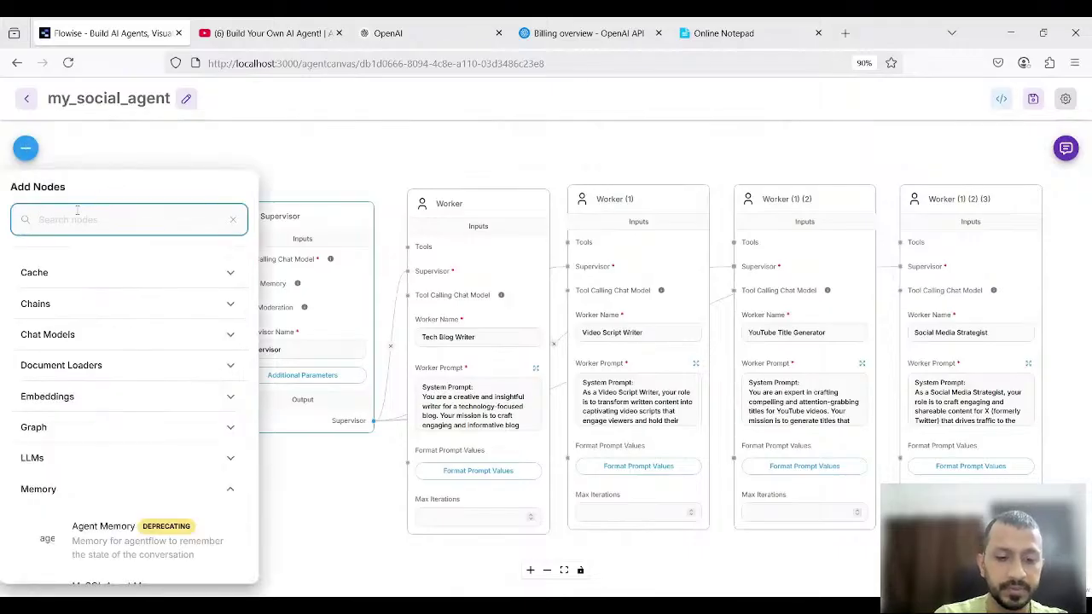
type("write")
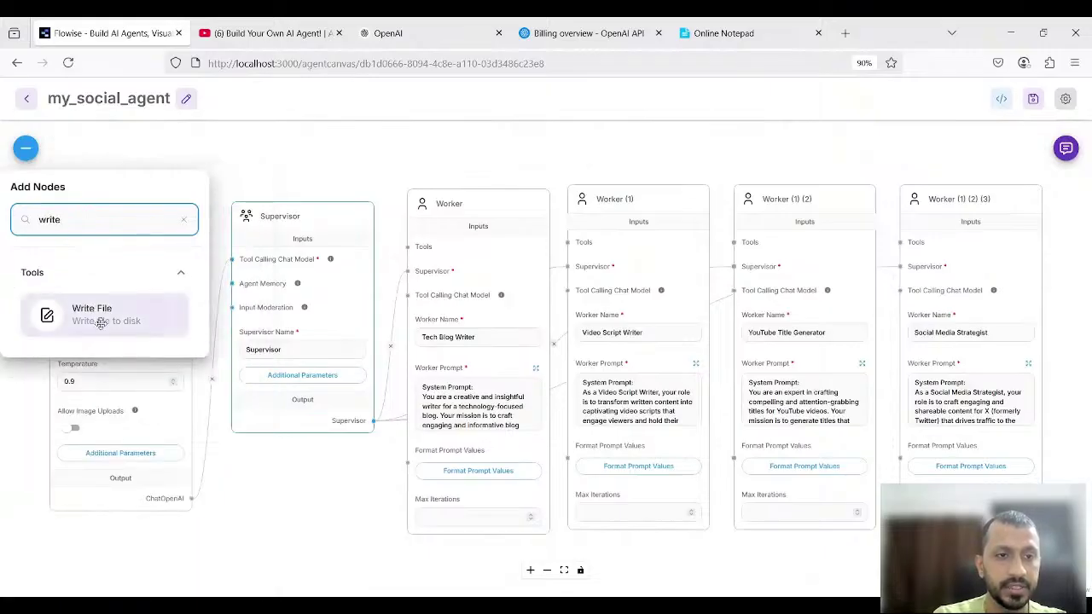
left_click_drag(100, 320, 892, 158)
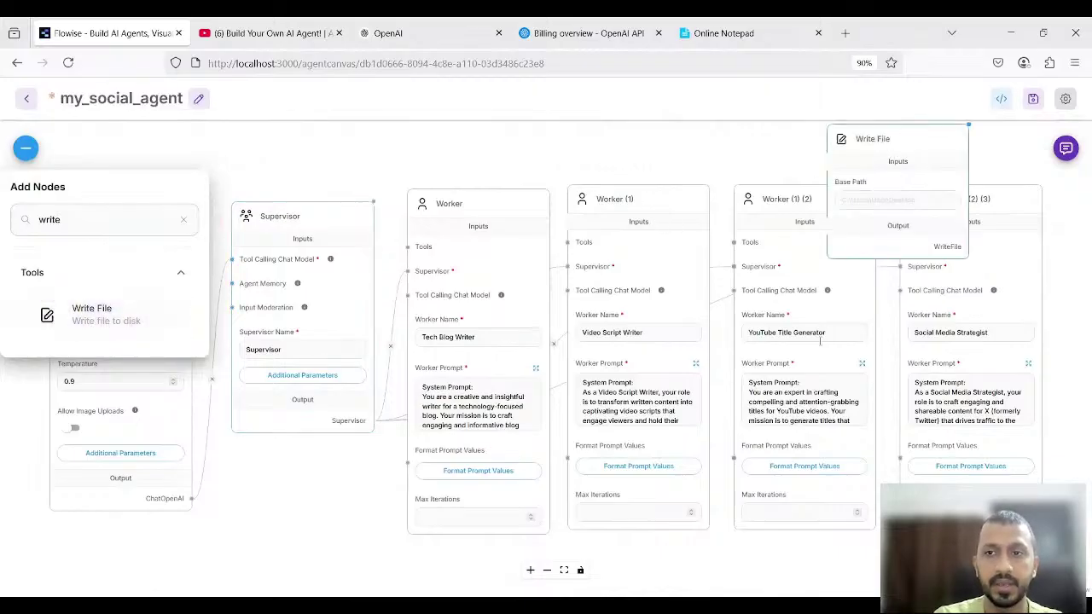
Move the Write File node clear of the workers and connect its output to the Social Media Strategist's Tools input
left_click(821, 337)
scroll(821, 339, "down", 2)
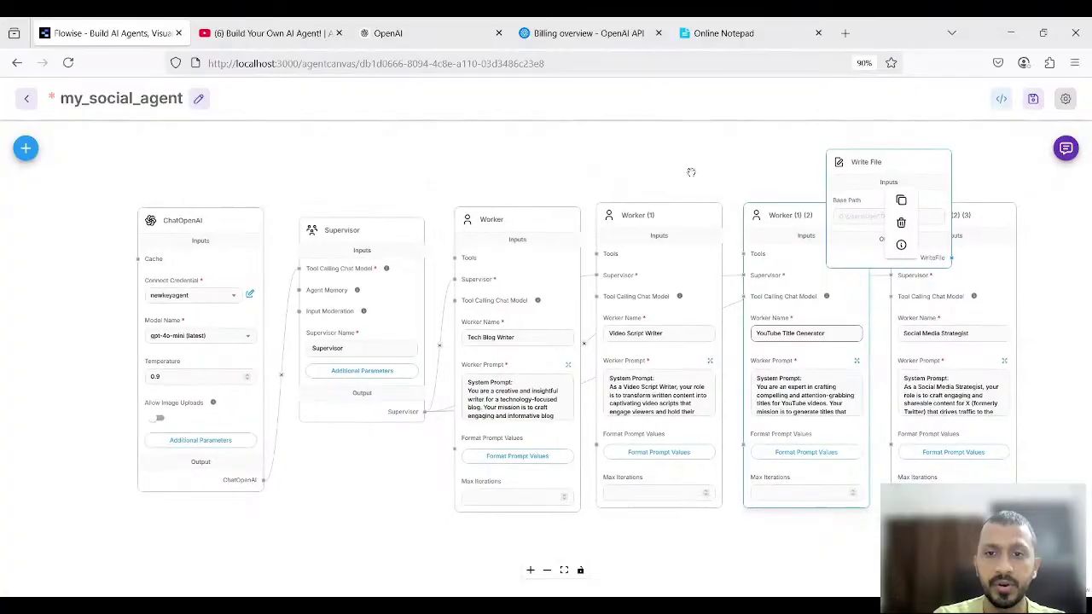
scroll(674, 205, "up", 1)
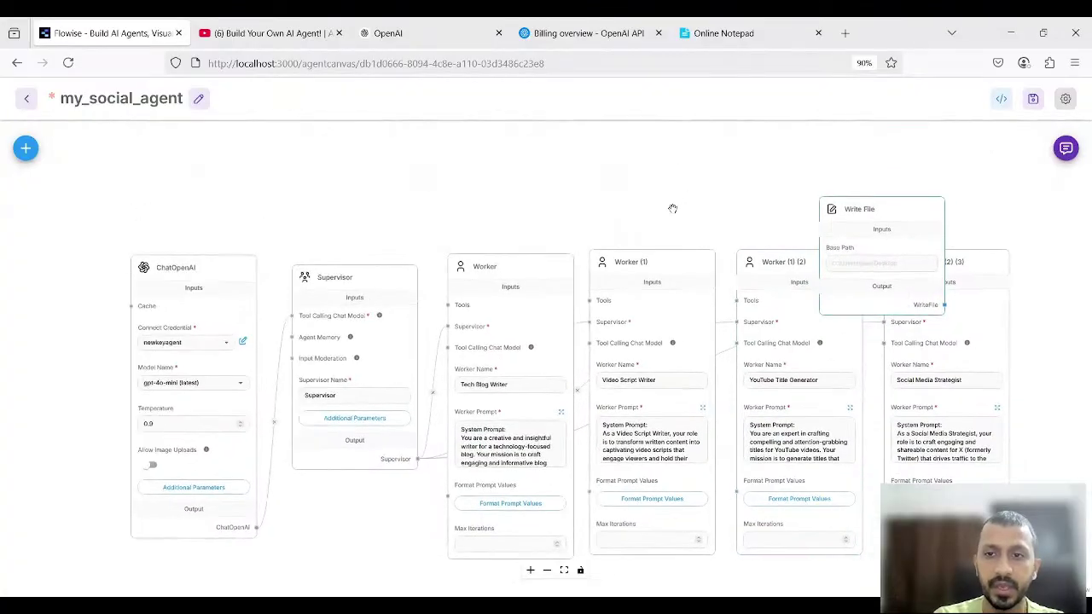
scroll(890, 225, "up", 1)
left_click_drag(884, 254, 904, 193)
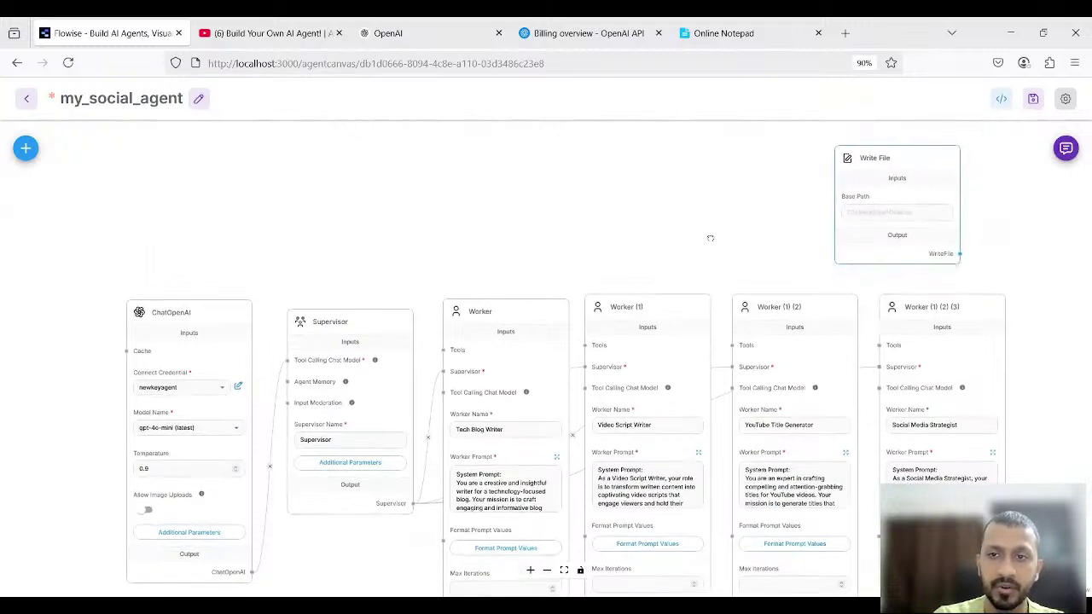
scroll(710, 235, "down", 1)
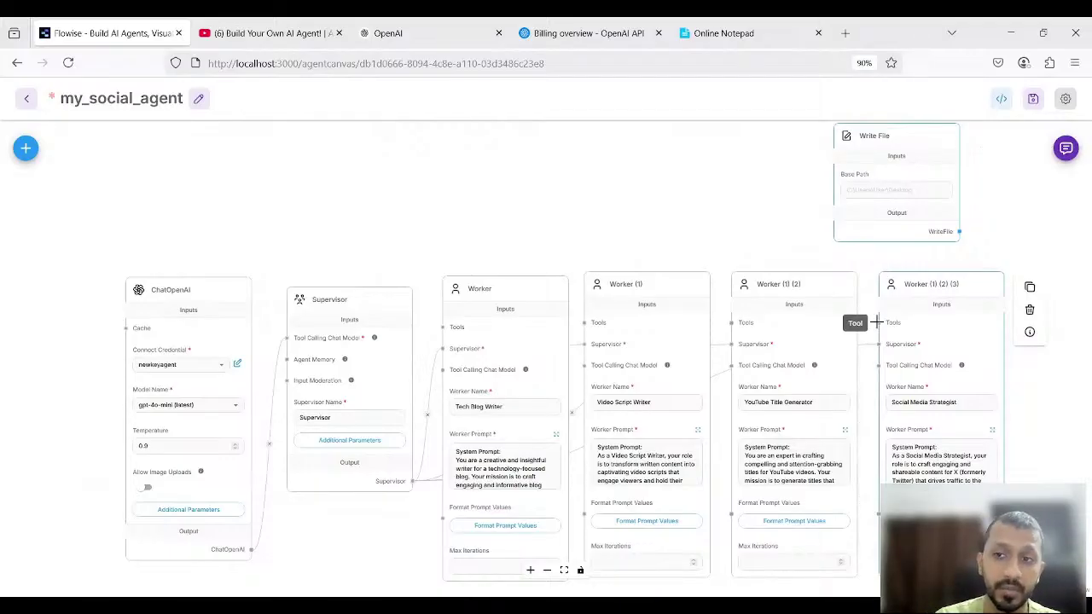
left_click_drag(879, 323, 965, 232)
Duplicate the Write File node and place the copy above the Tech Blog Writer worker
mouse_move(987, 141)
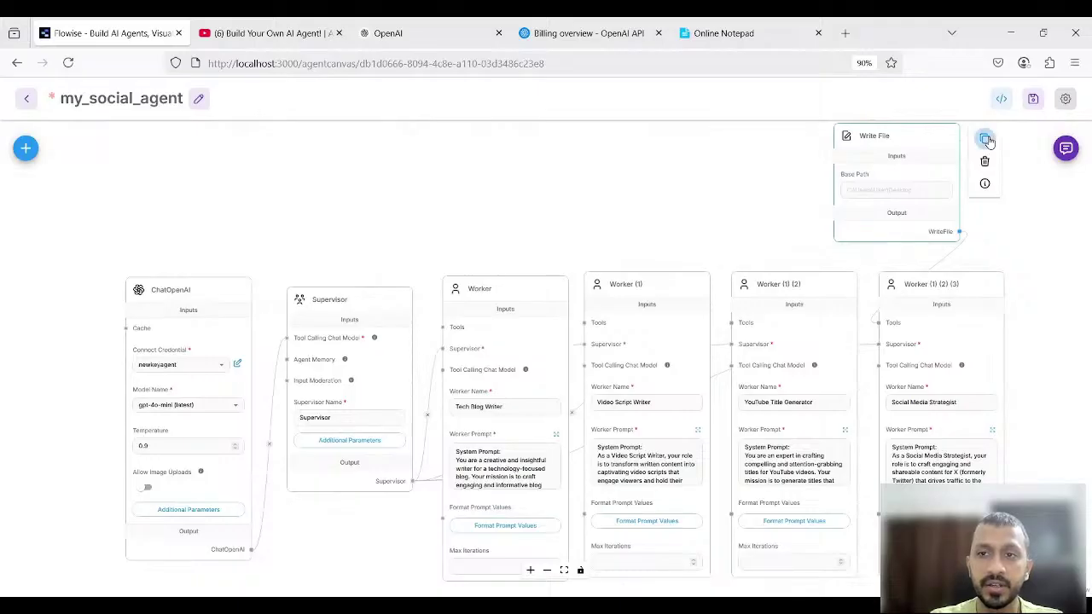
left_click(987, 141)
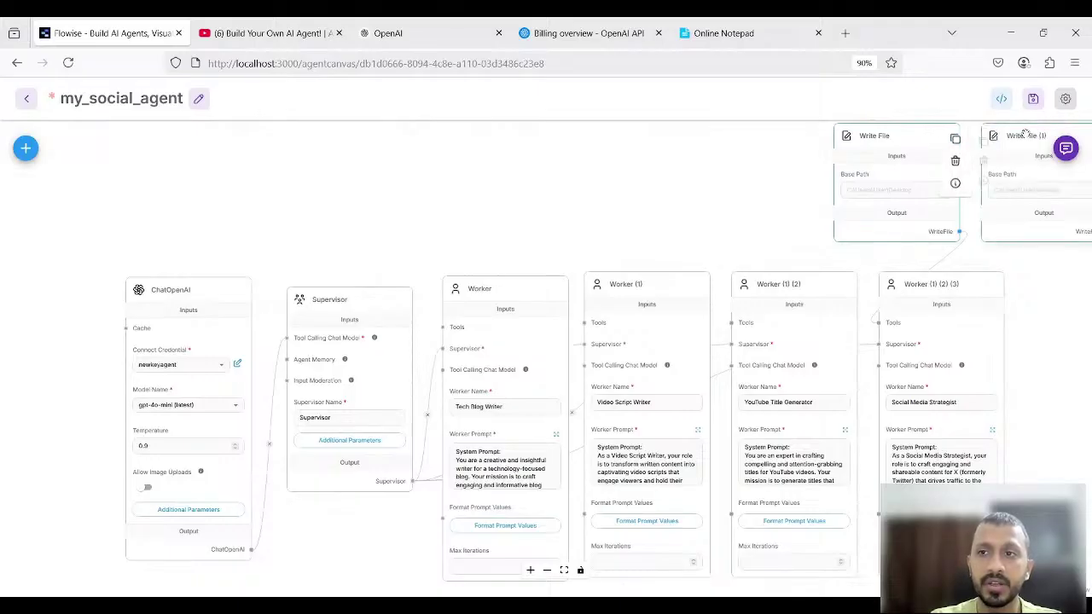
left_click_drag(929, 131, 445, 202)
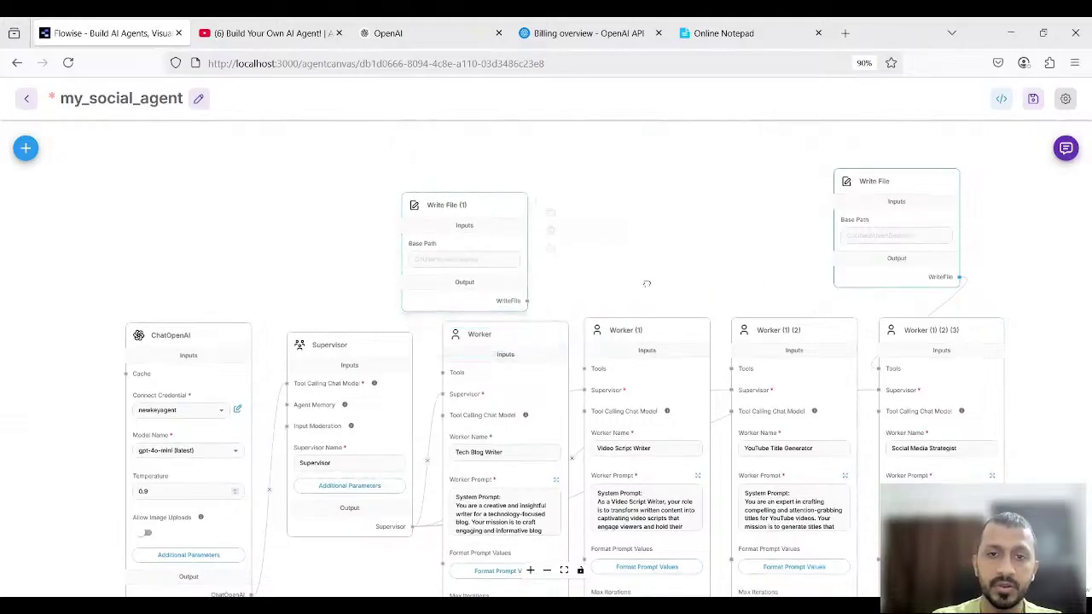
left_click_drag(647, 273, 642, 246)
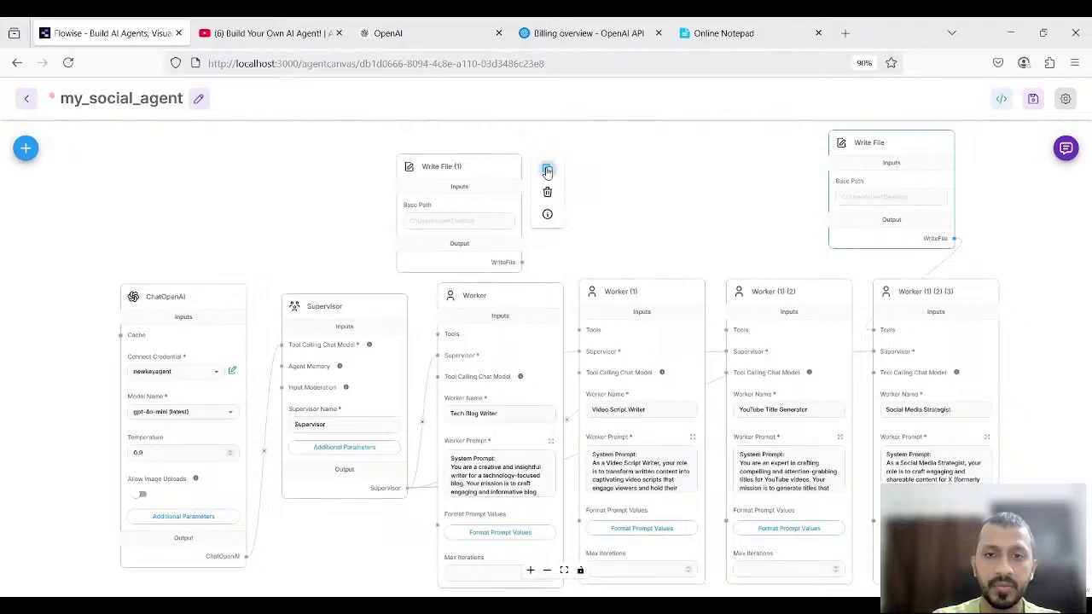
Make two more copies of the Write File node and arrange them above the Video Script Writer and YouTube Title Generator workers
left_click(547, 171)
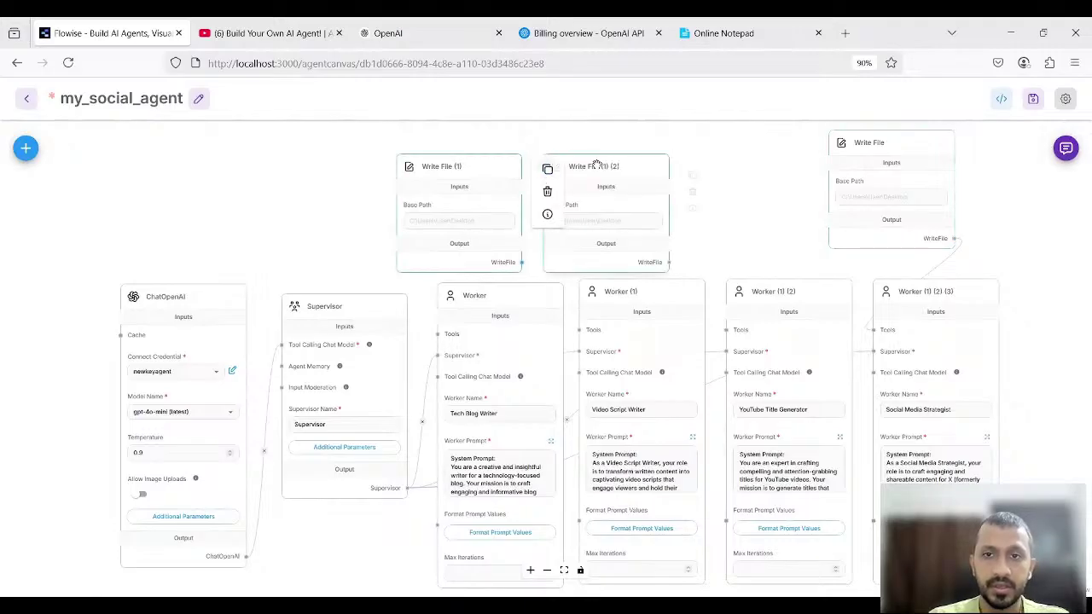
left_click_drag(597, 167, 607, 161)
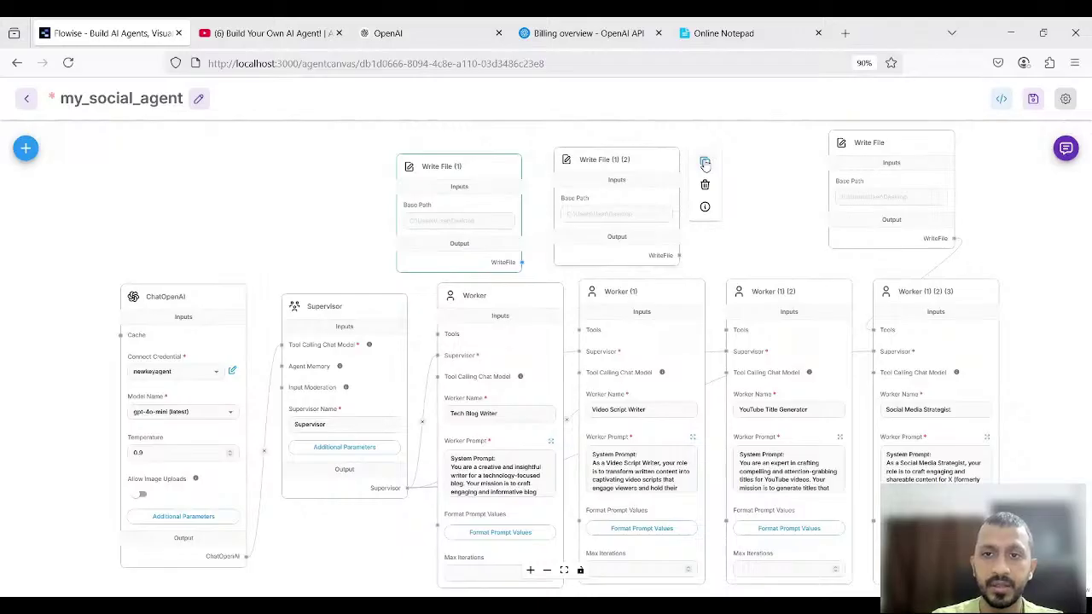
left_click(705, 163)
left_click(760, 158)
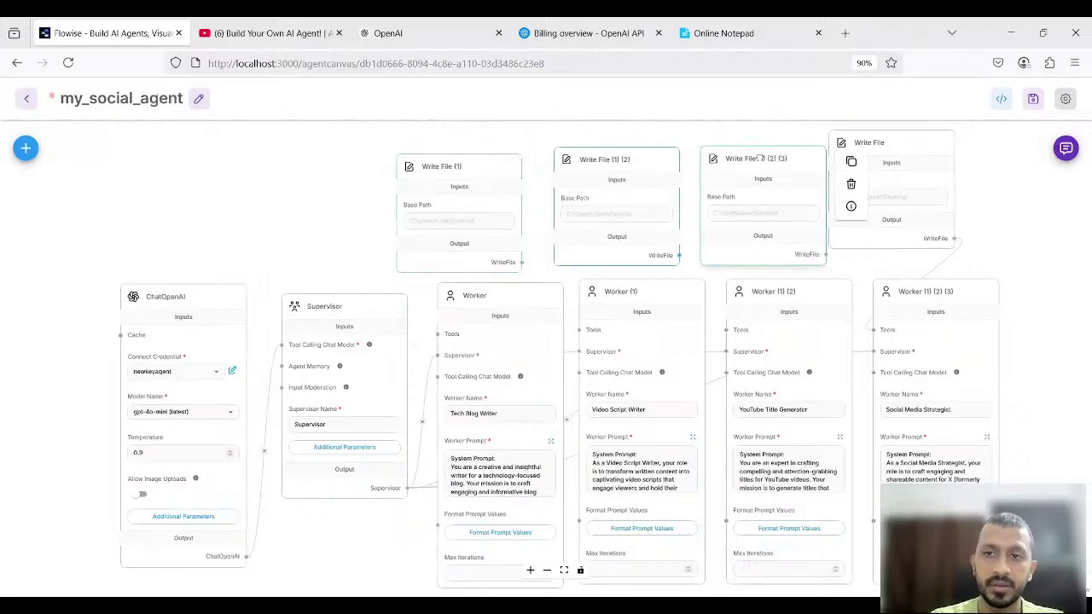
left_click_drag(760, 158, 750, 154)
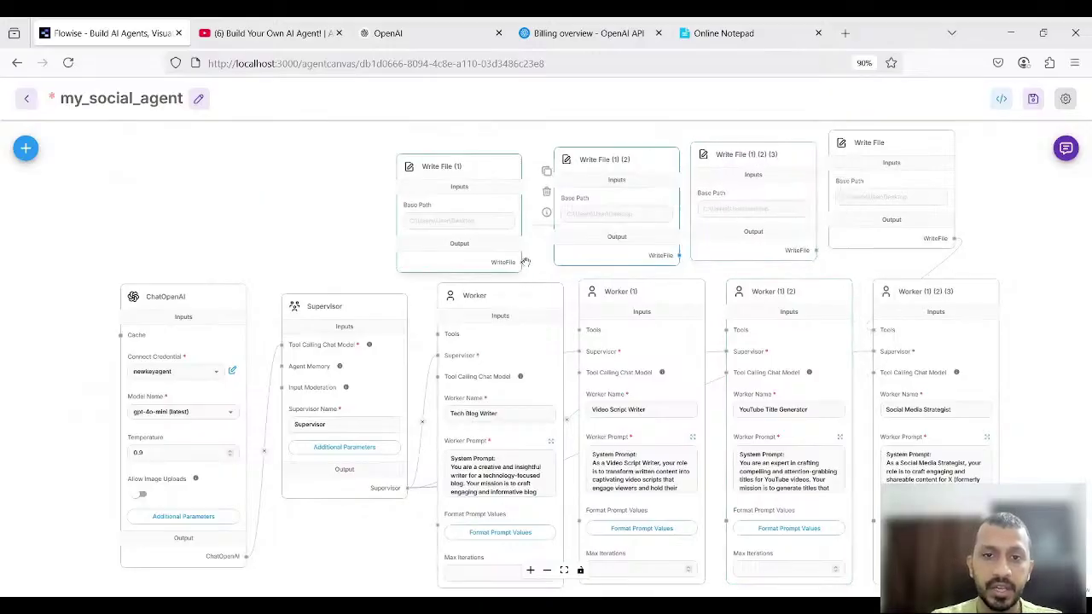
Connect the three Write File copies to the Tools inputs of the Tech Blog Writer, Video Script Writer and YouTube Title Generator workers
left_click_drag(522, 263, 437, 334)
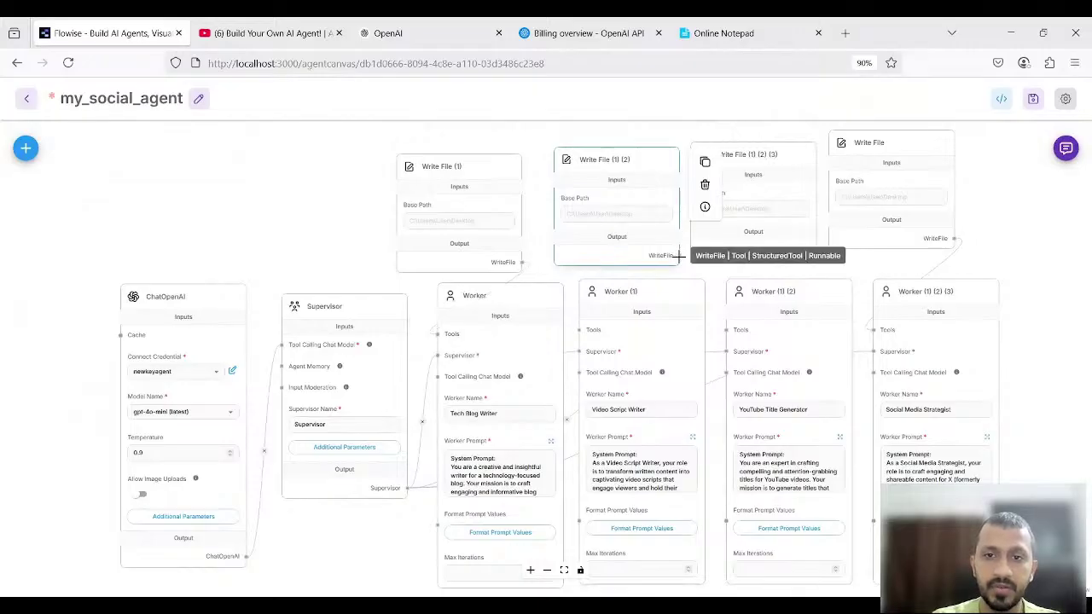
left_click_drag(679, 255, 579, 333)
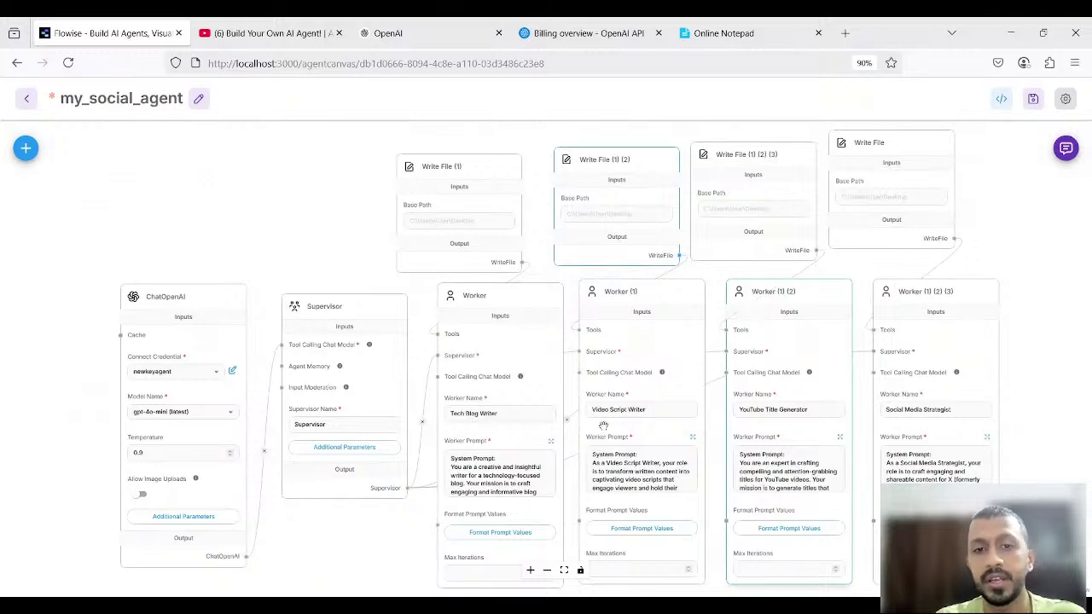
Append "Save the outcome generrated as blog.txt using write file tool." on a new line of the Tech Blog Writer's prompt and save it
left_click(552, 443)
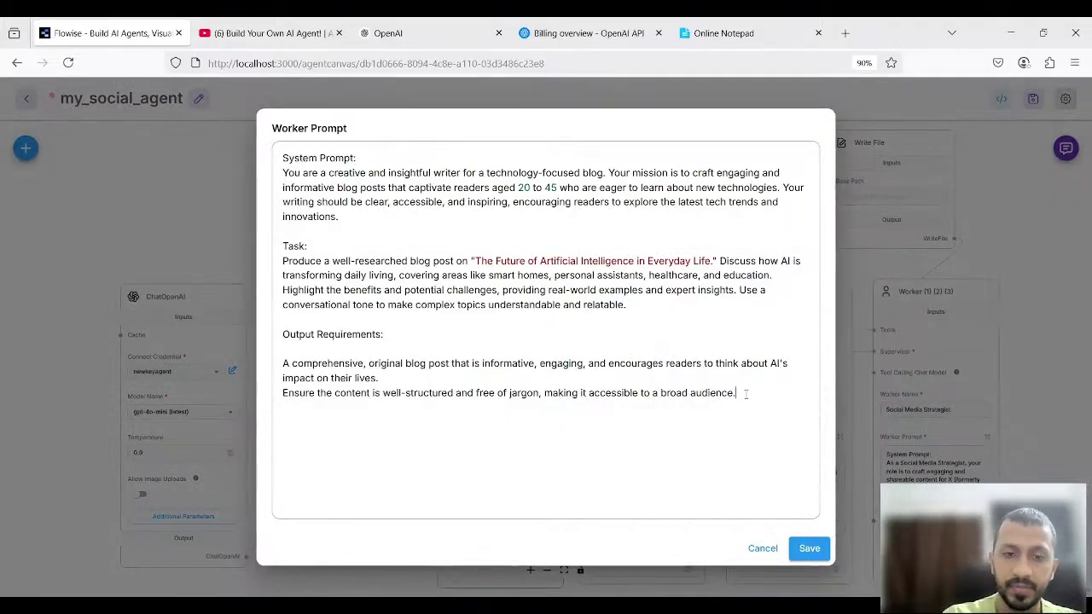
key("Return")
type("Save the ou")
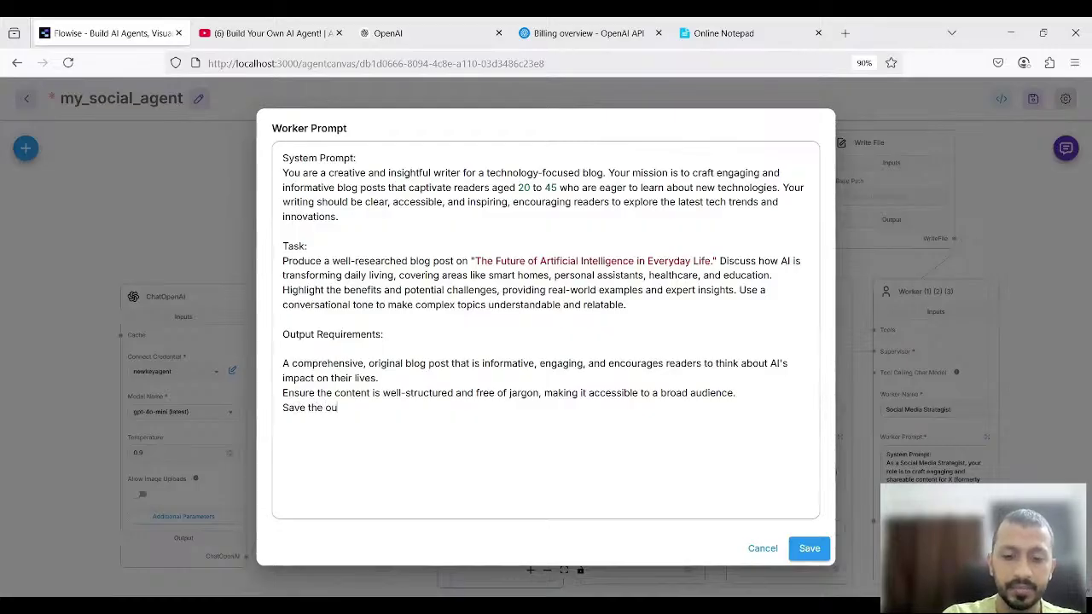
type("tcome ")
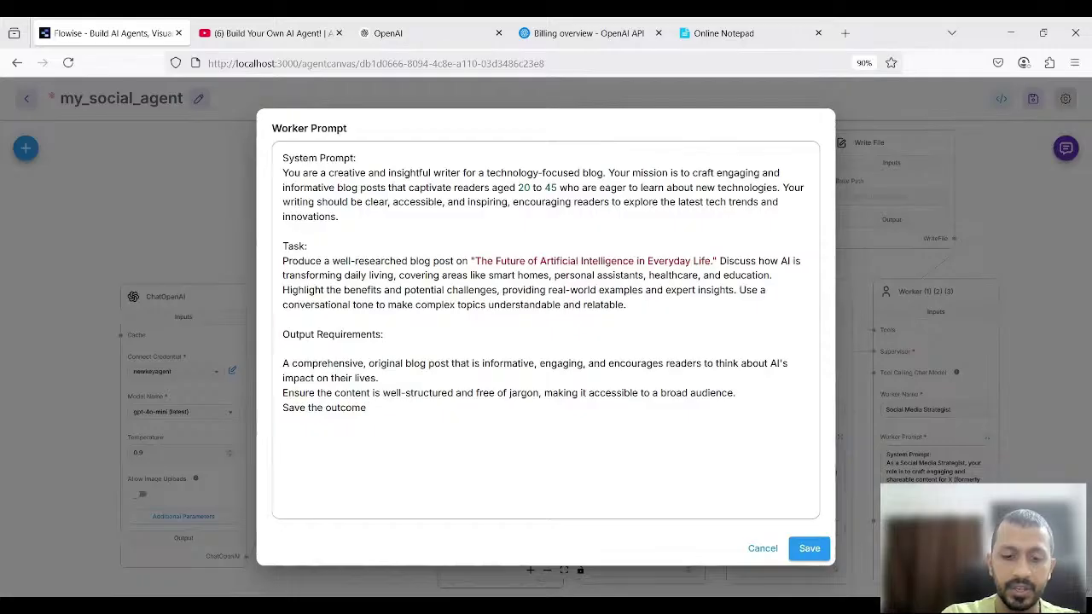
type("gener")
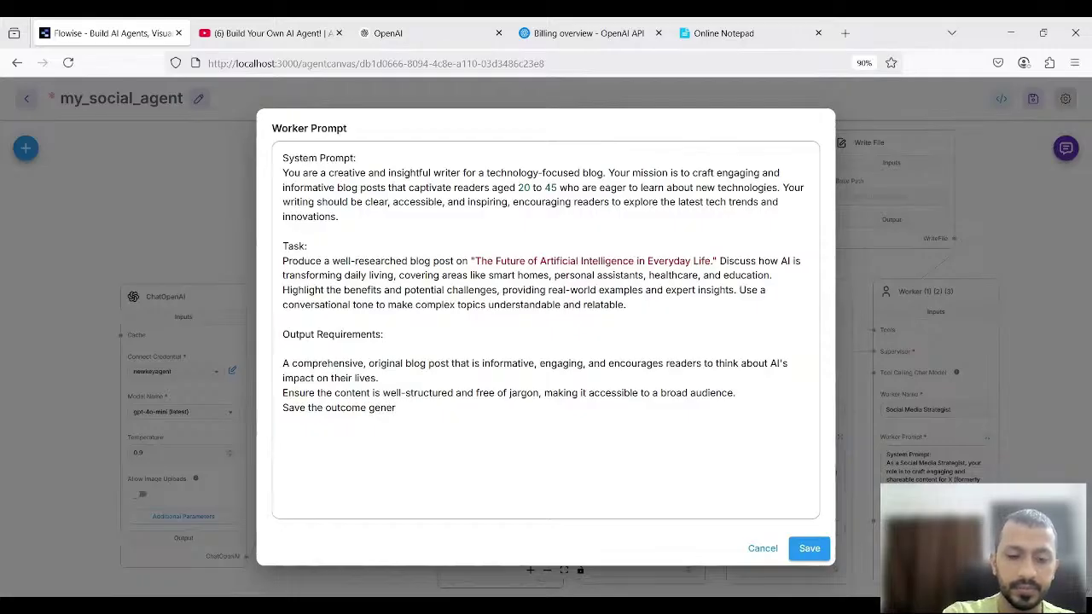
type("rated as")
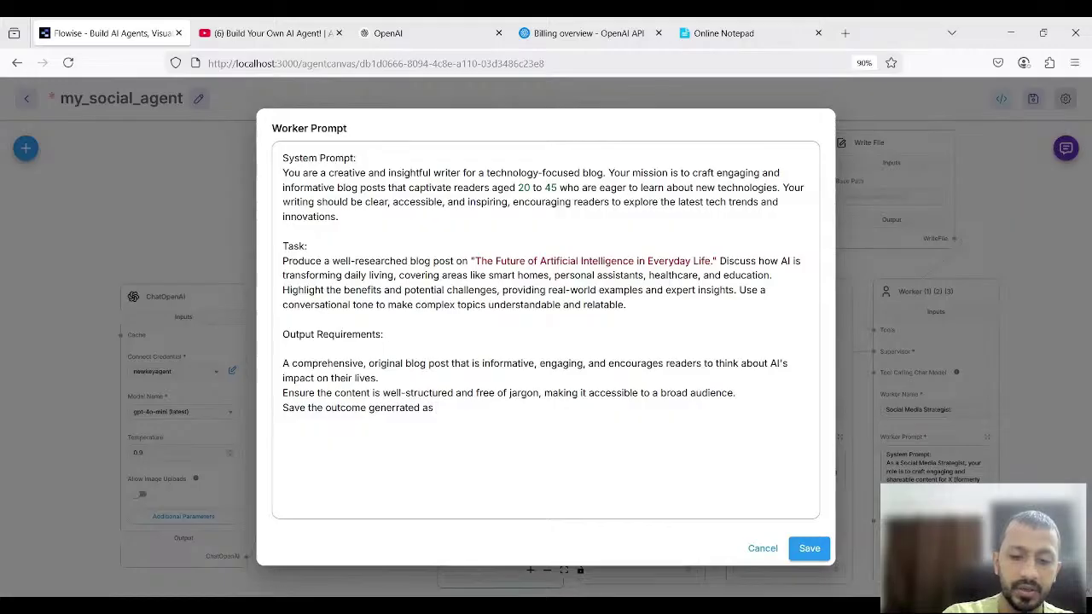
type("blog")
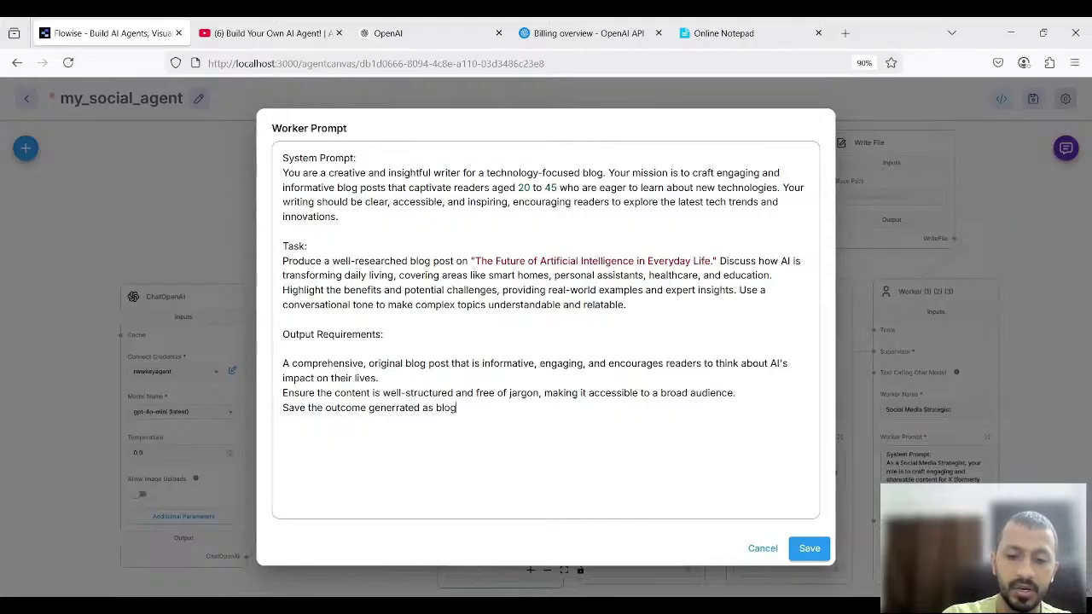
type(".txt")
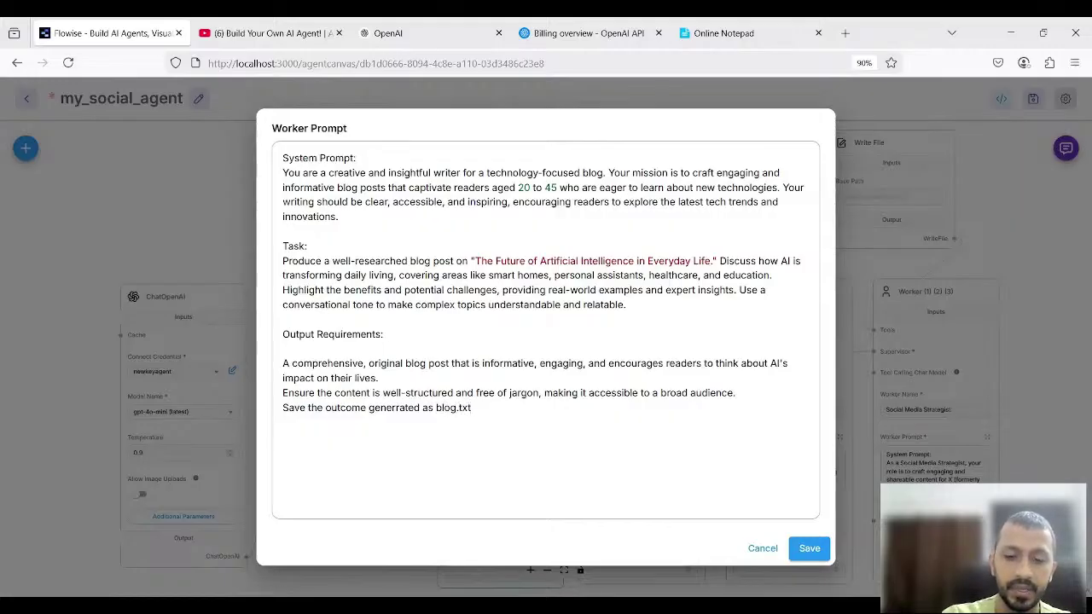
type(" using write")
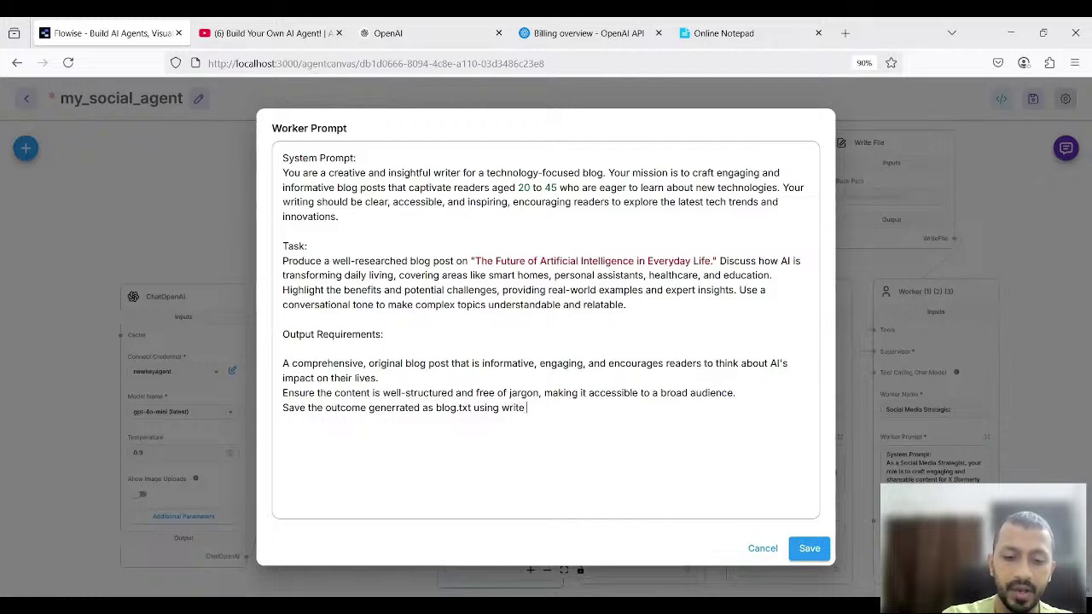
type(" file tool")
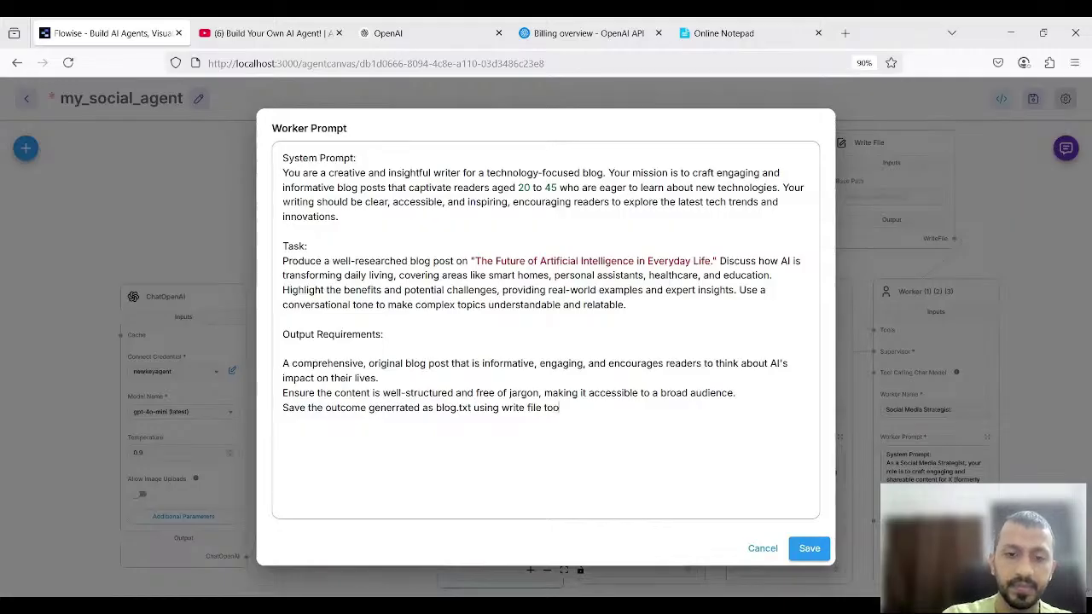
type(".")
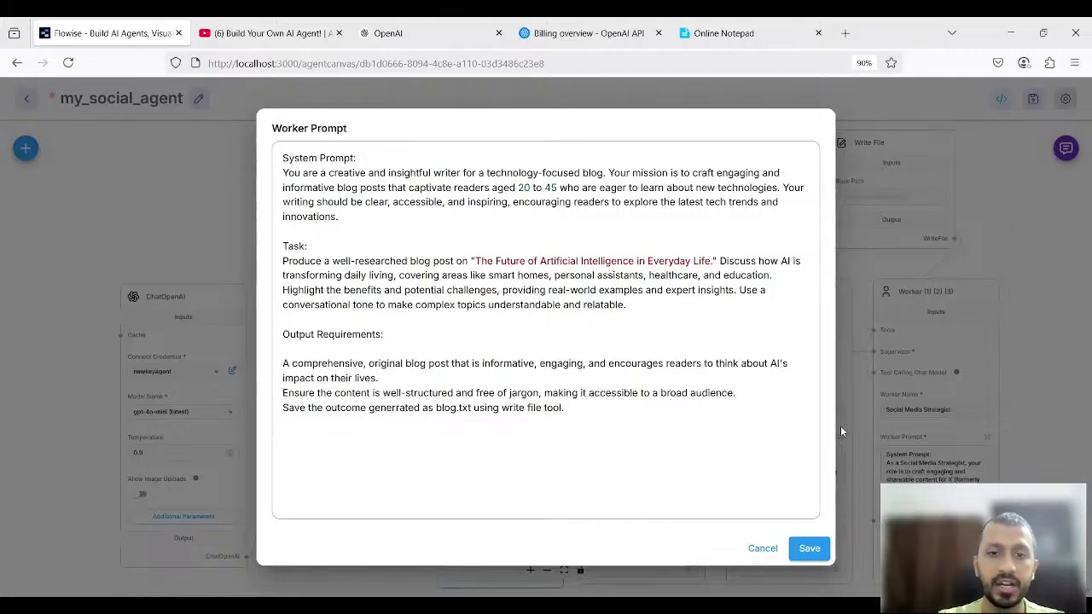
left_click(814, 547)
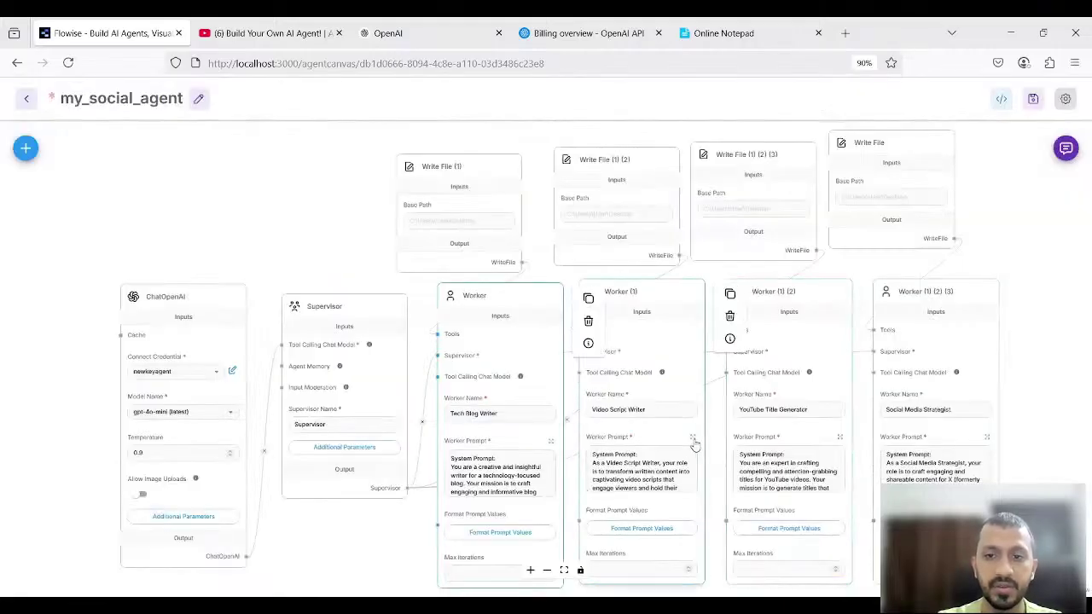
Append "Save the outcome generated as videoscript.txt using write file tool connected." to the Video Script Writer's prompt, copy that sentence and save the prompt
left_click(693, 438)
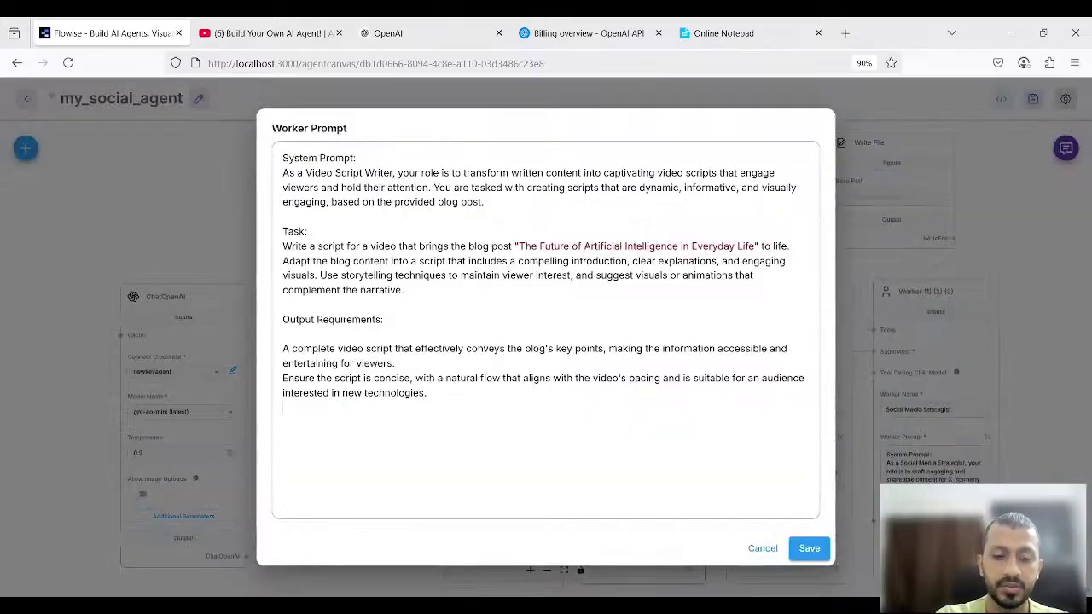
key("Return")
type("Save the ")
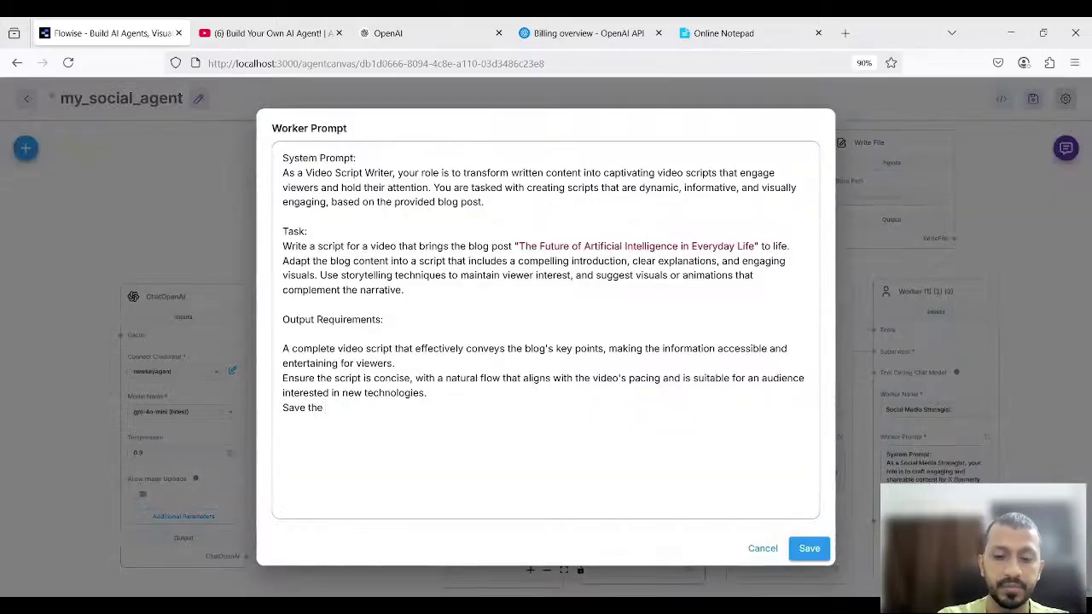
type("outcome")
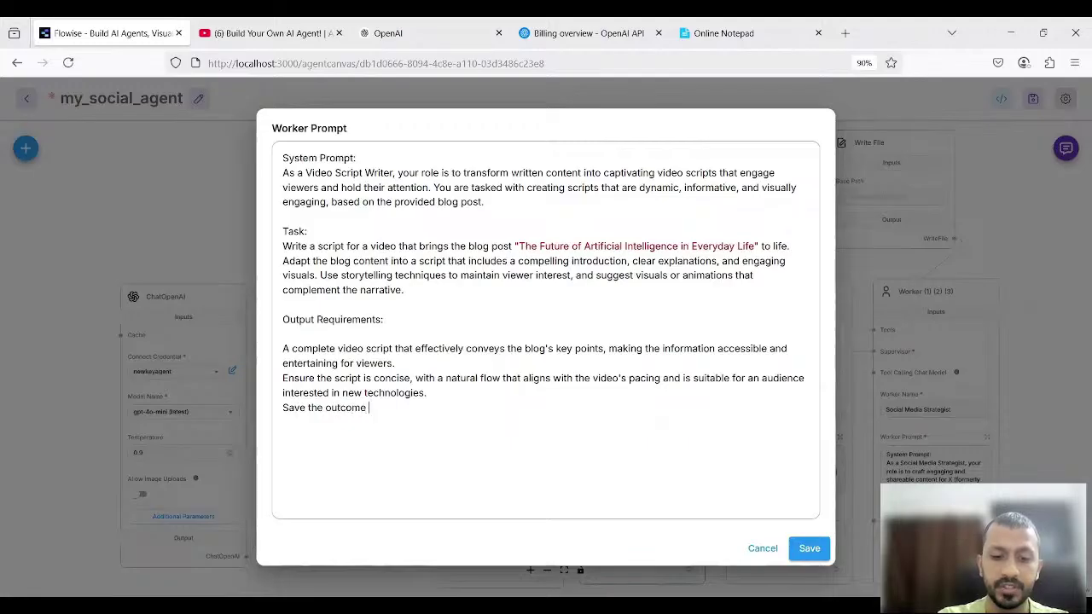
type(" generat")
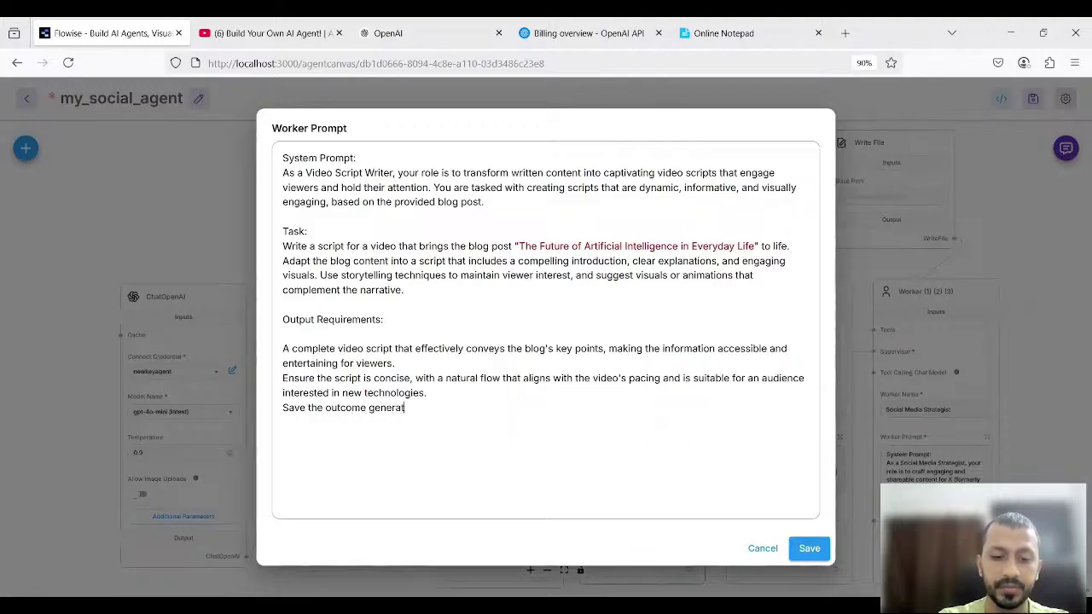
type("ed as vide")
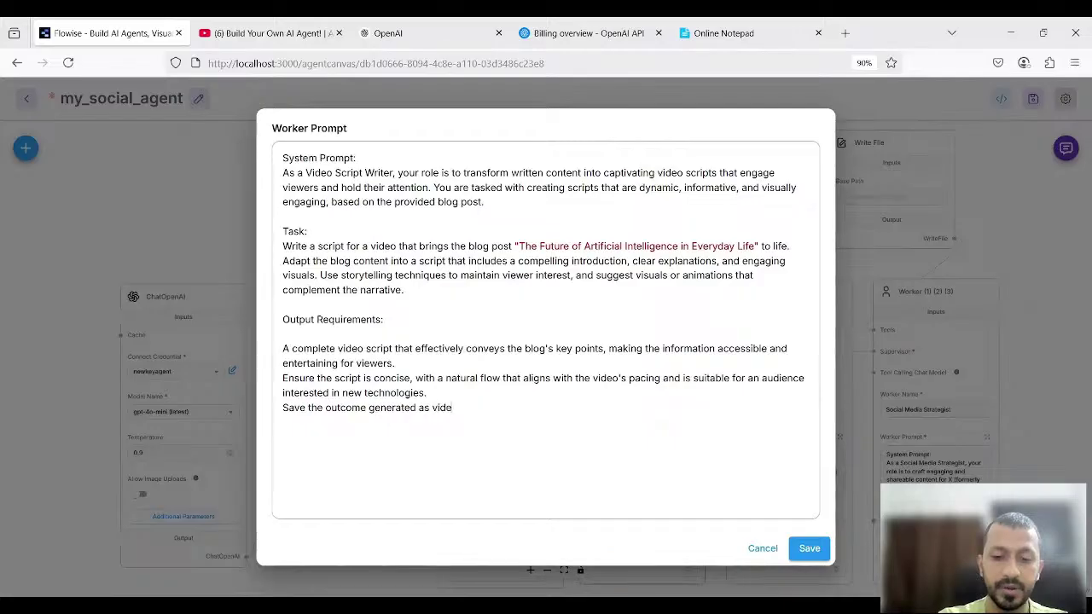
type("oscript.txt")
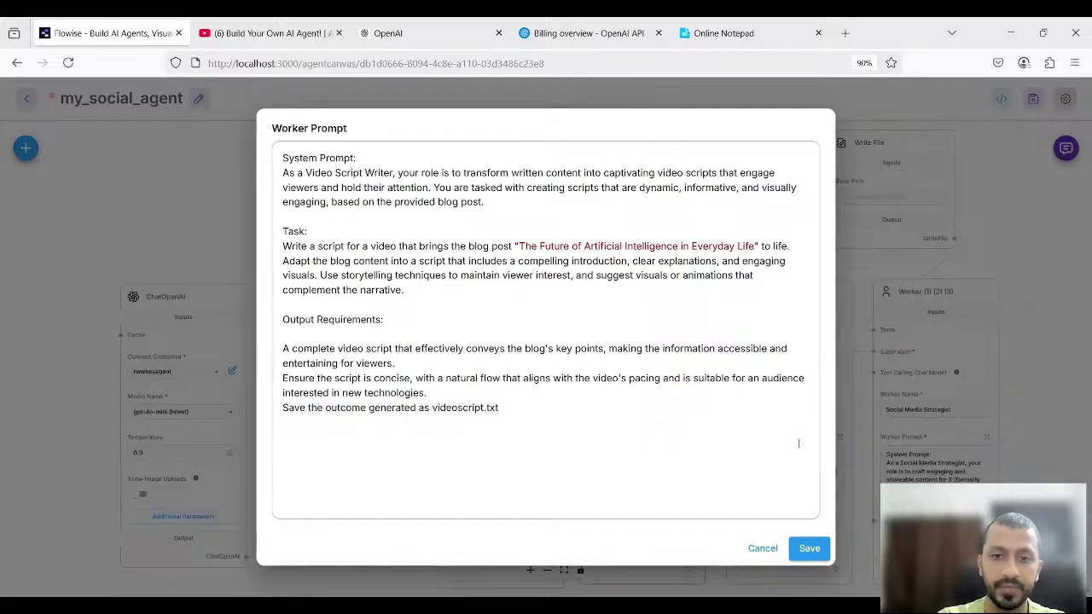
type(" usi")
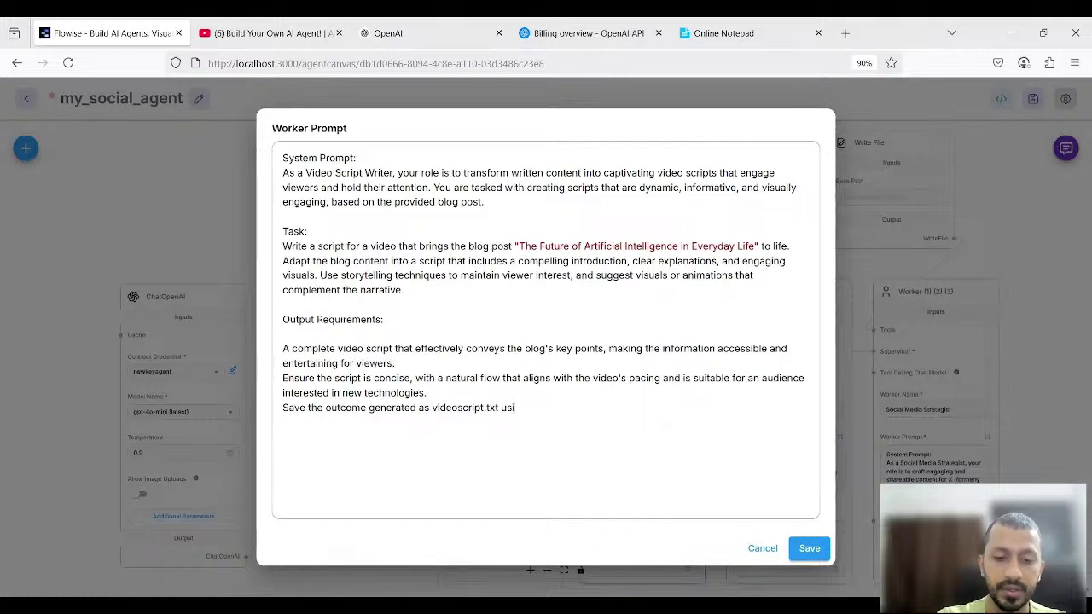
type("ng writ")
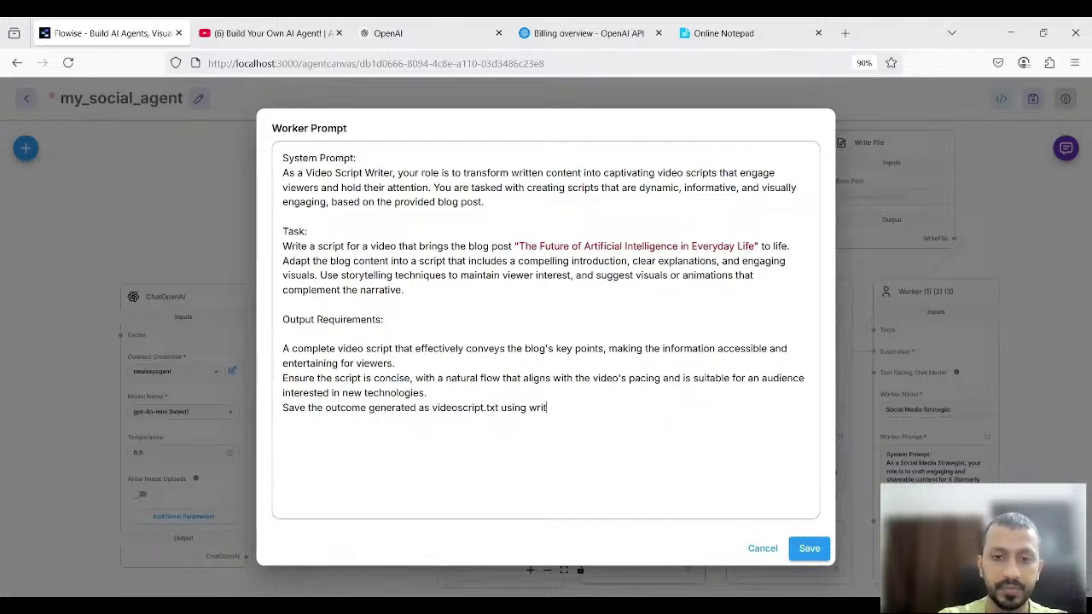
type("e file")
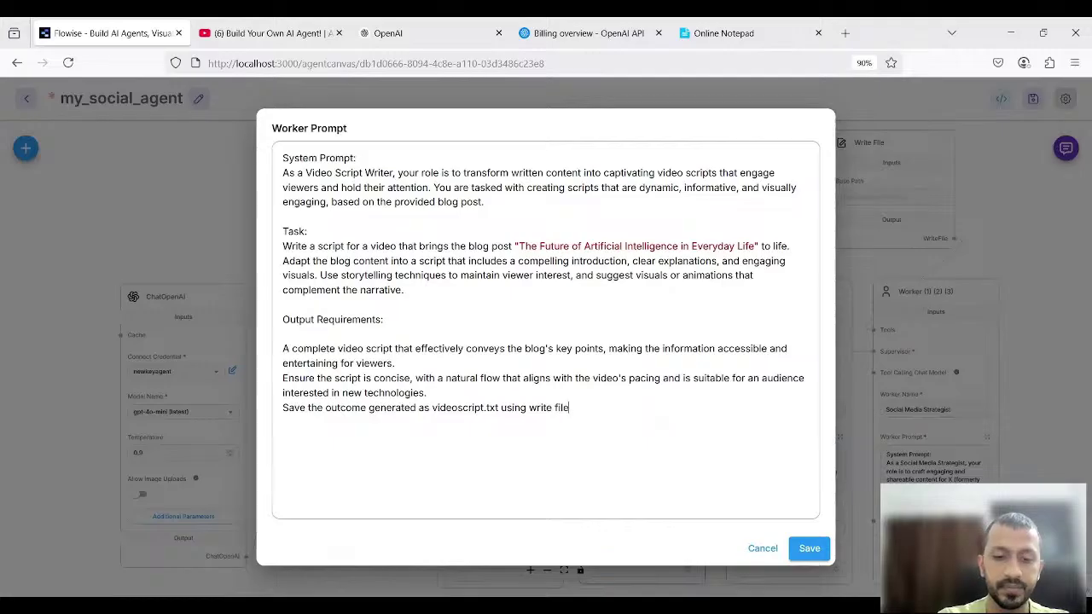
type(" tool co")
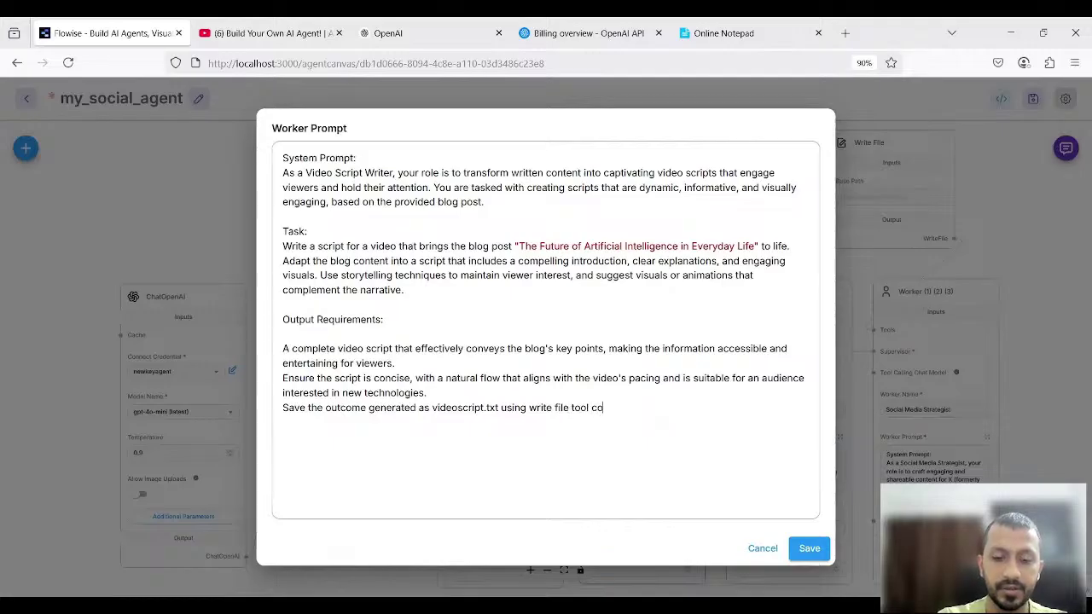
type("nnected.")
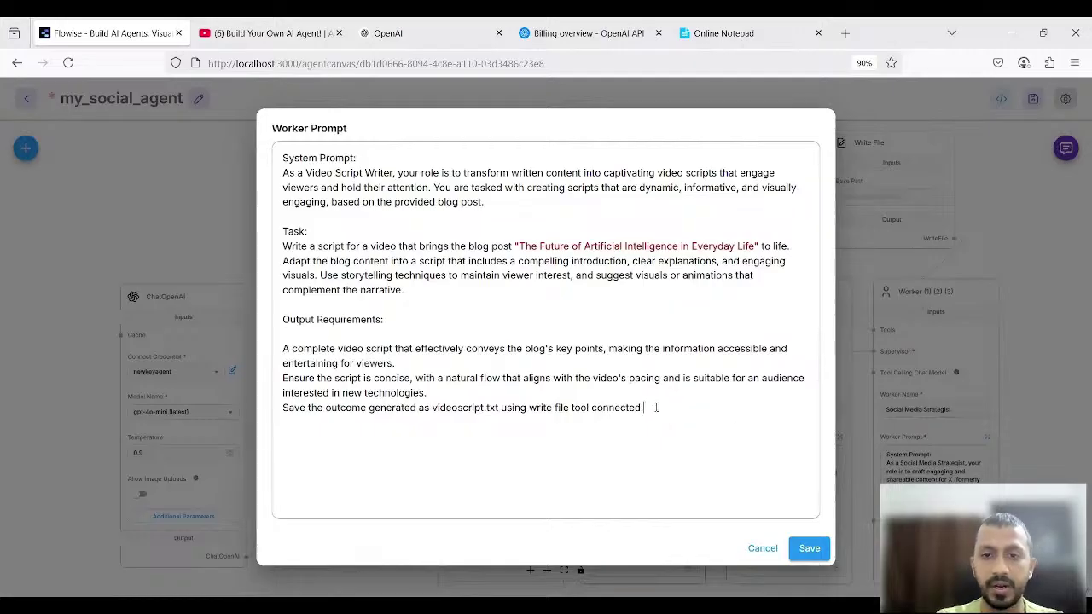
left_click_drag(656, 407, 281, 408)
key("ctrl+c")
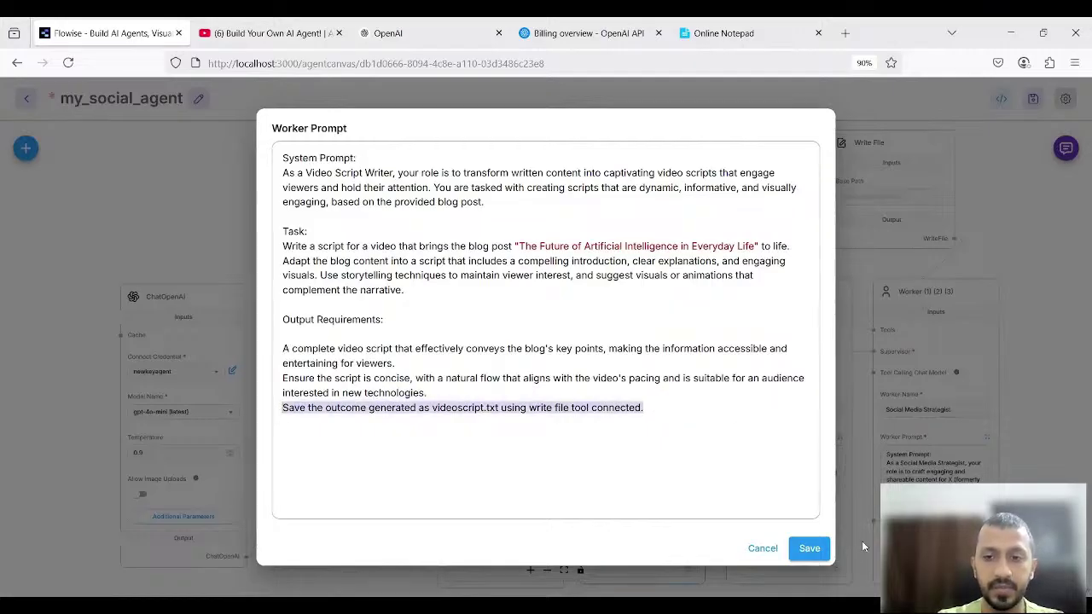
left_click(813, 548)
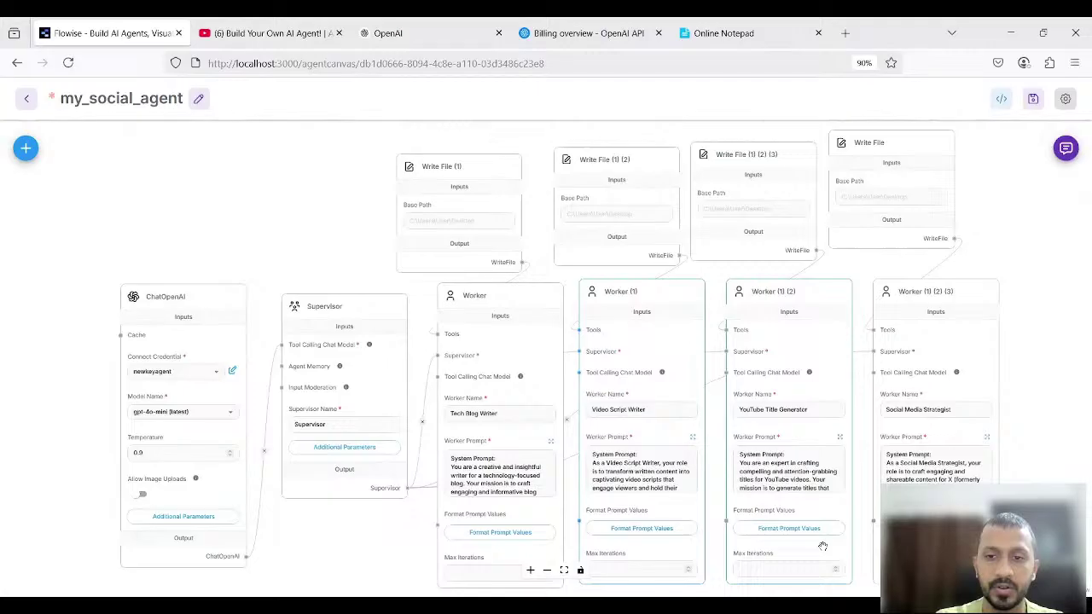
Paste the copied instruction on a new line of the YouTube Title Generator's prompt with the file name title.txt and save it
left_click(839, 438)
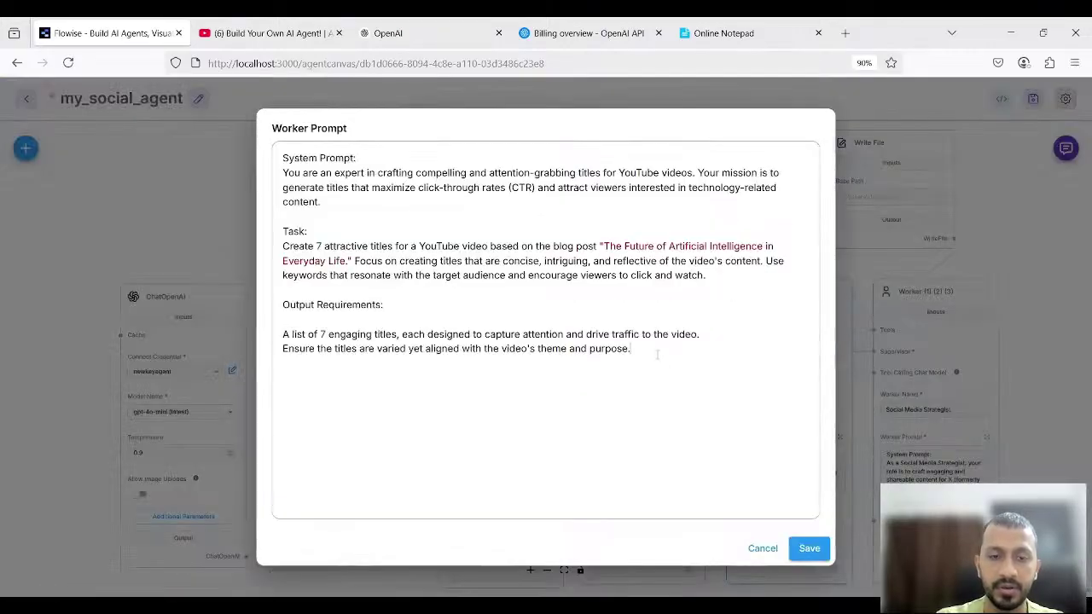
key("Return")
key("ctrl+v")
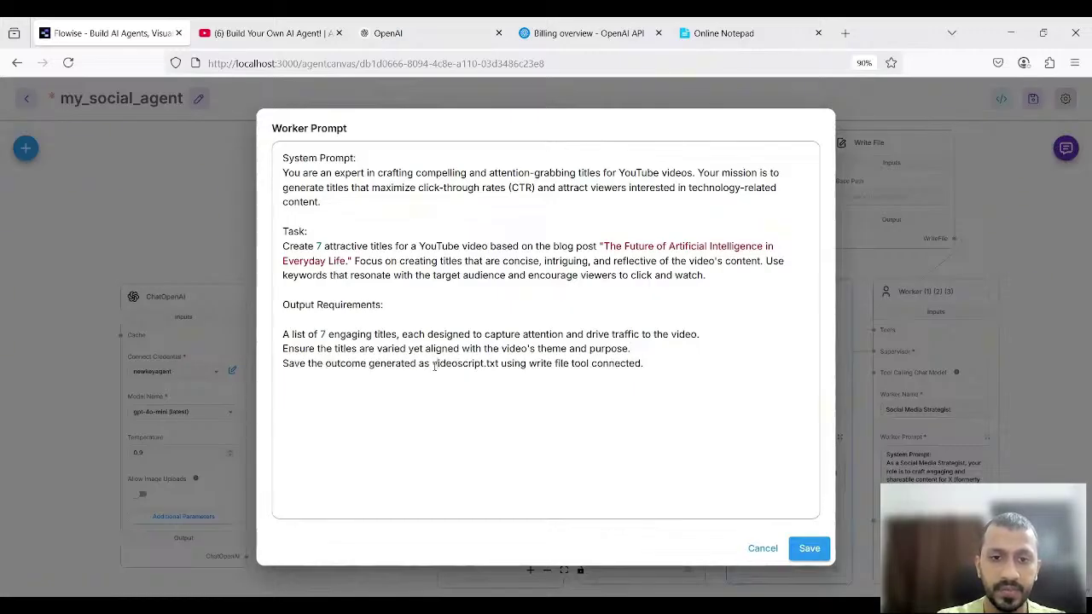
left_click(484, 363, "shift")
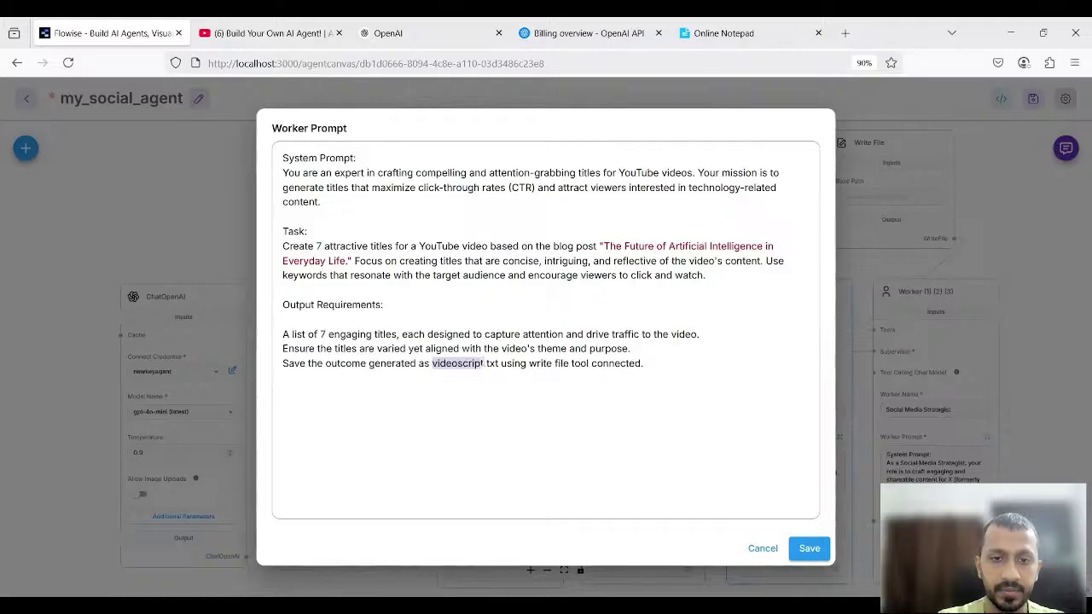
type("title")
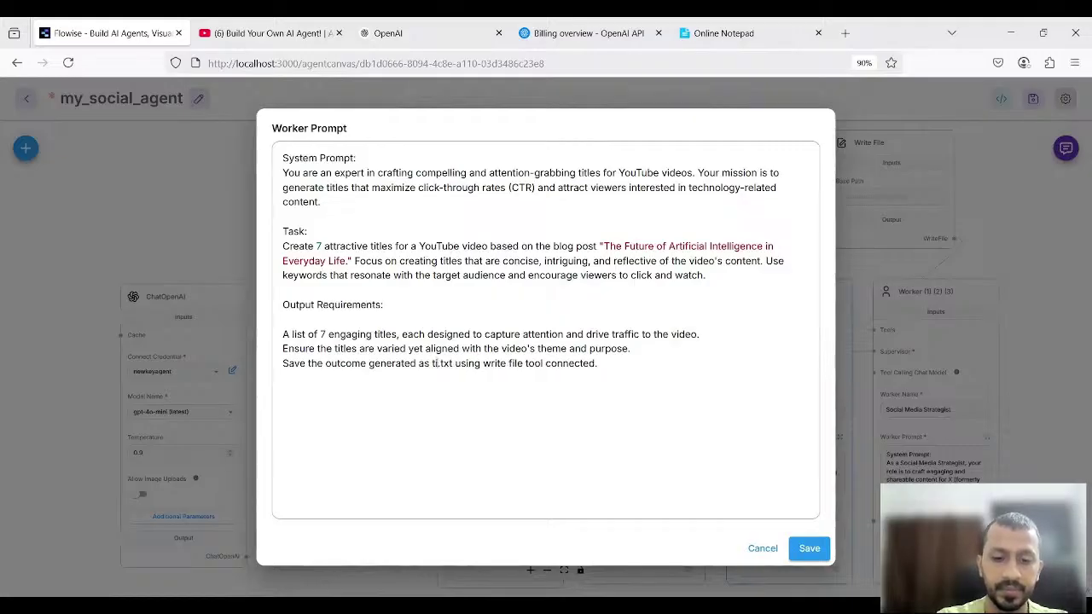
left_click(809, 549)
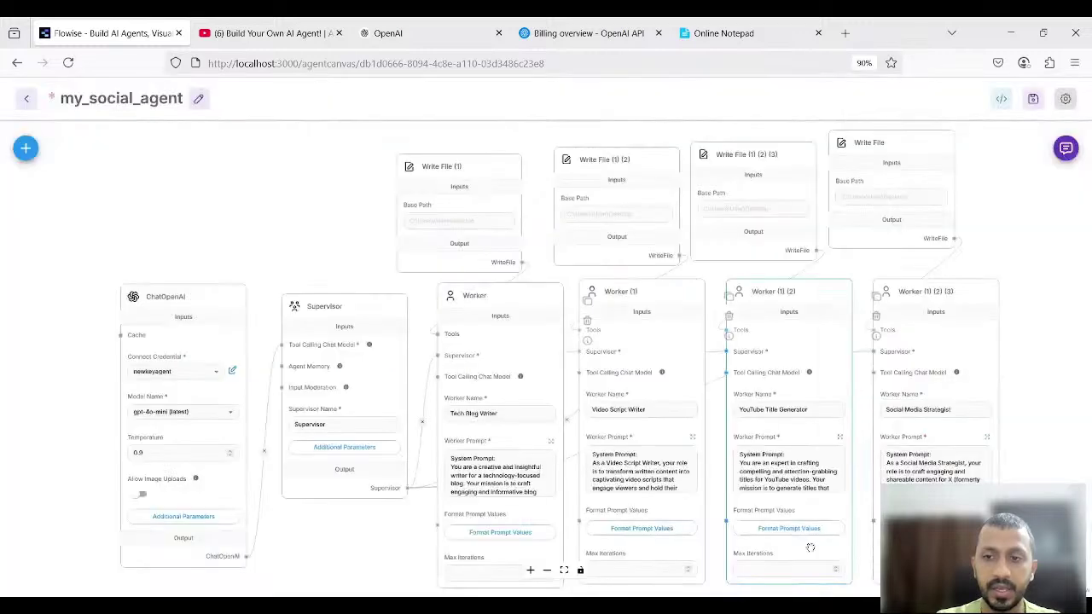
Add the copied instruction with the file name twitter.txt at the end of the Social Media Strategist's prompt, and save the prompt and agent
left_click(988, 440)
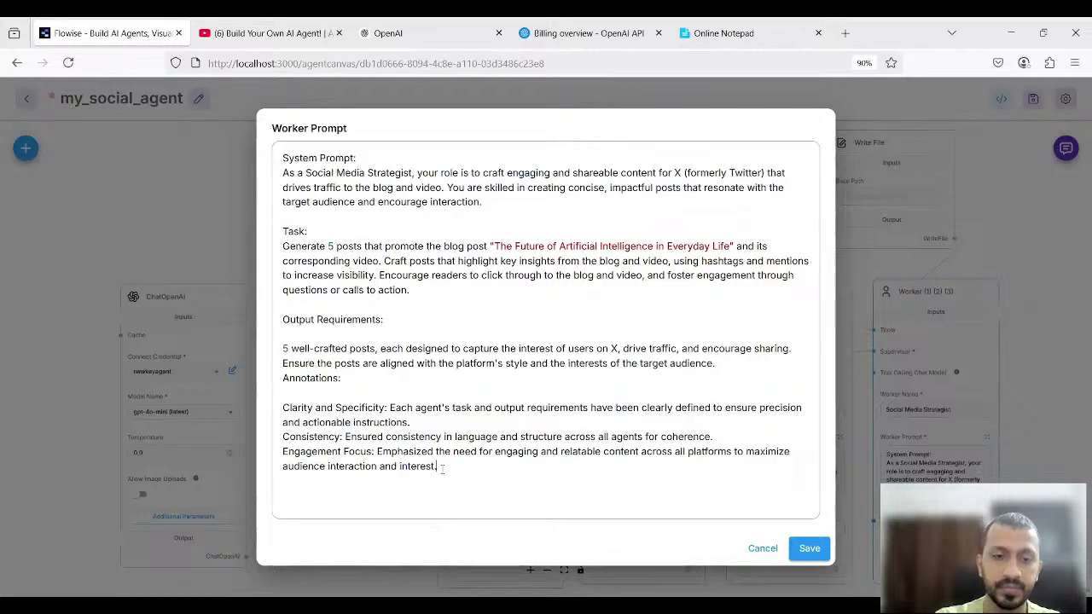
key("ctrl+v")
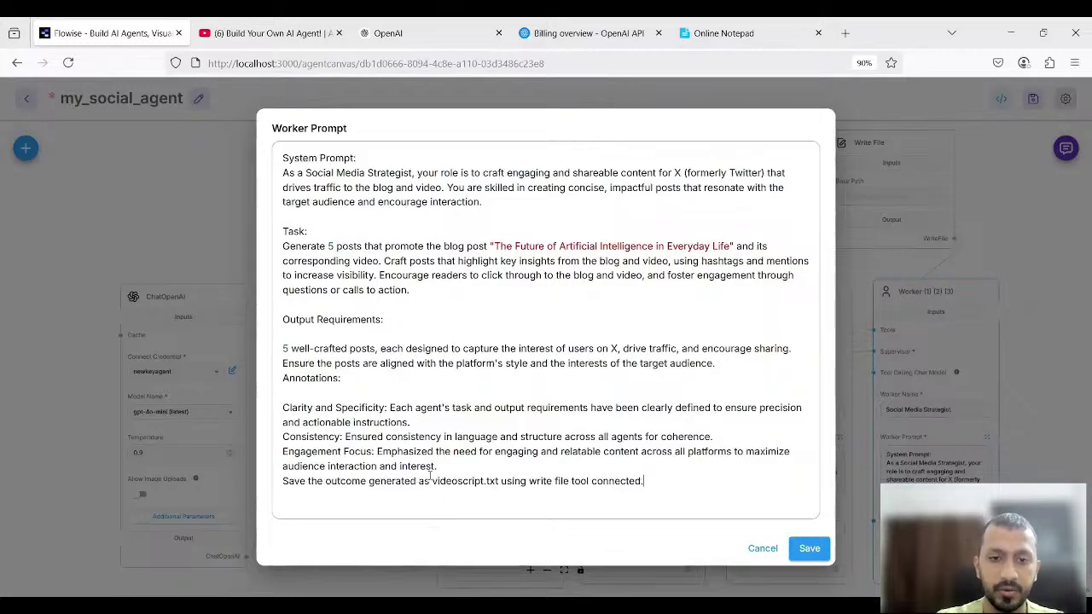
left_click_drag(431, 482, 485, 483)
type("twitter")
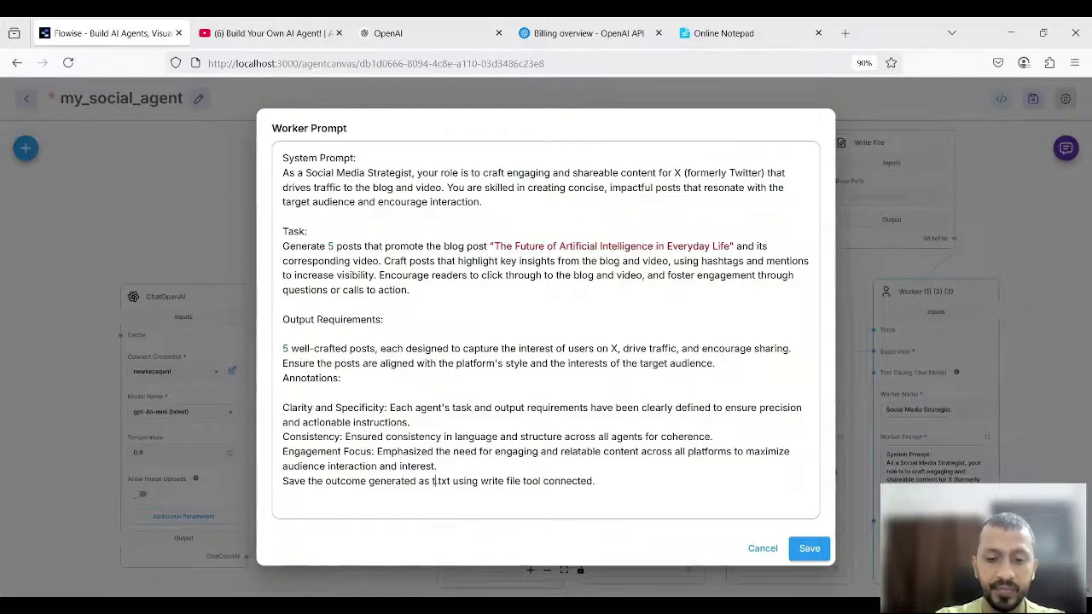
left_click(809, 548)
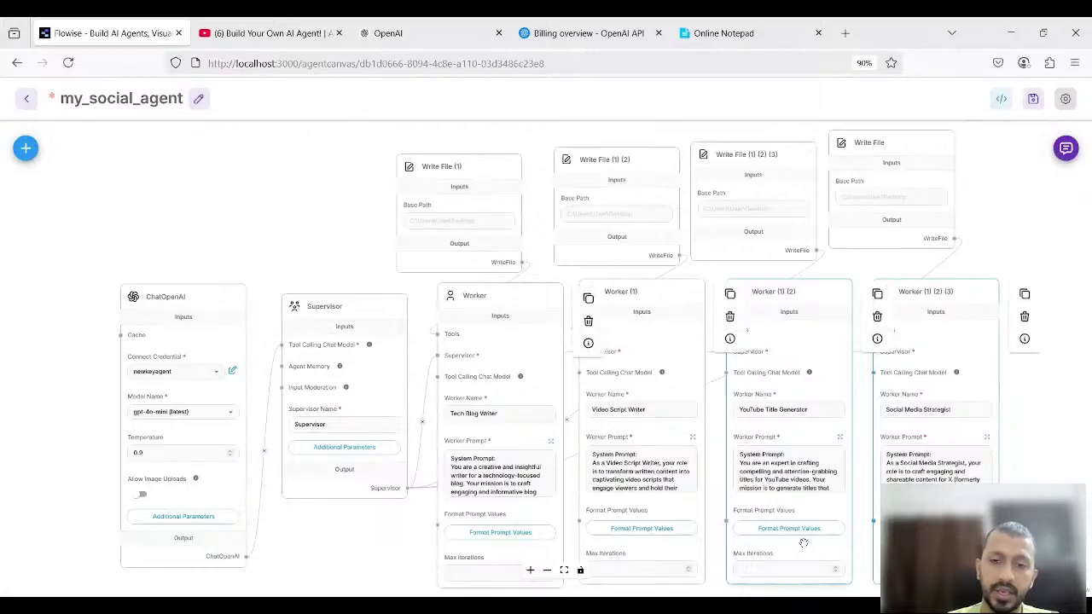
left_click(1033, 98)
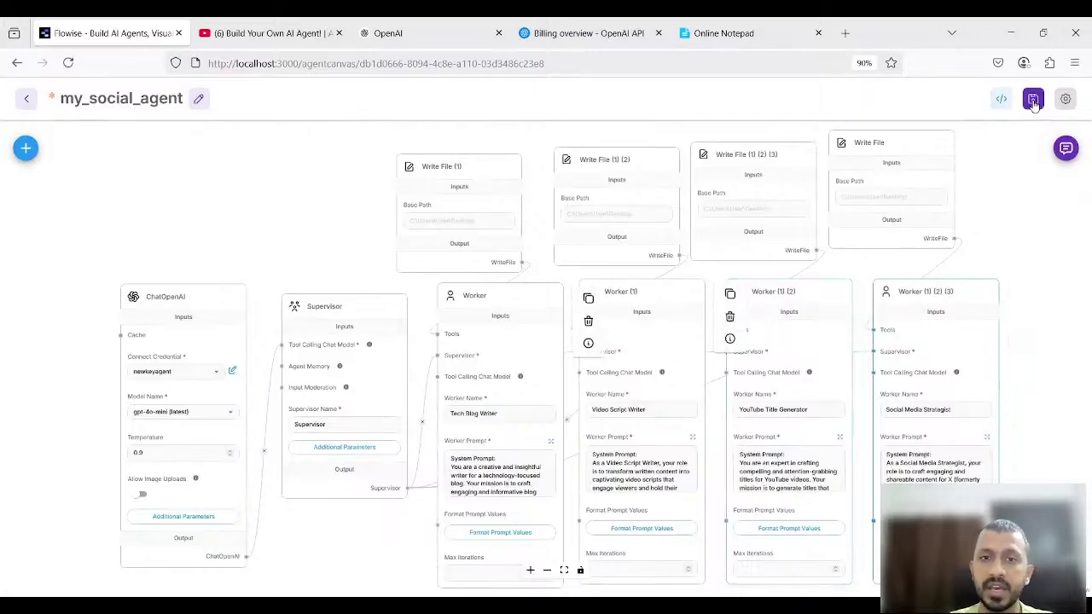
Set the Base Path of all four Write File nodes to the flowise_agent folder on the Windows user's Desktop
left_click(491, 222)
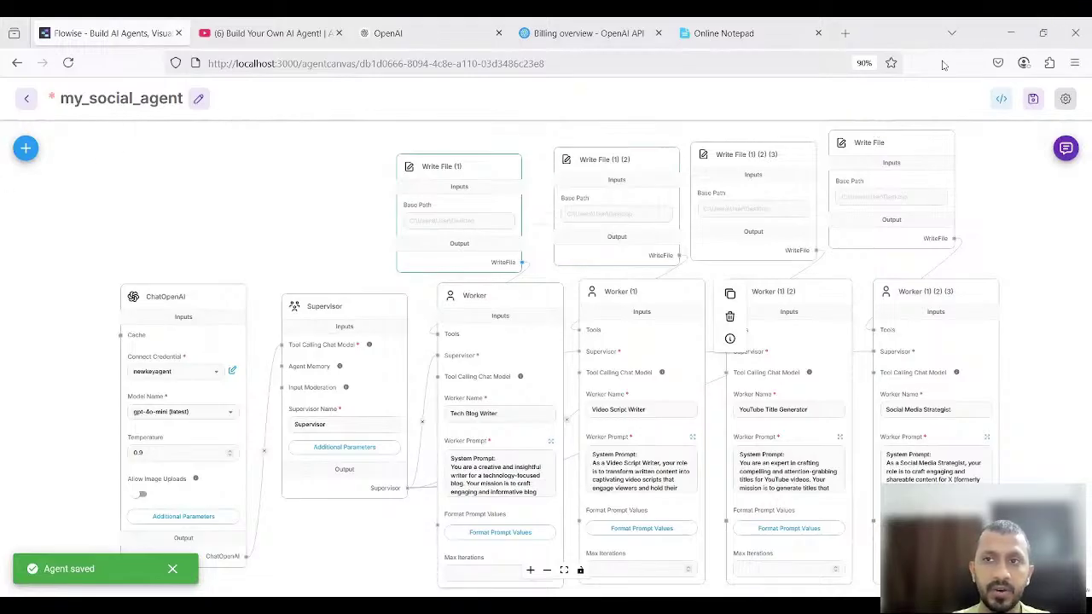
left_click(1043, 33)
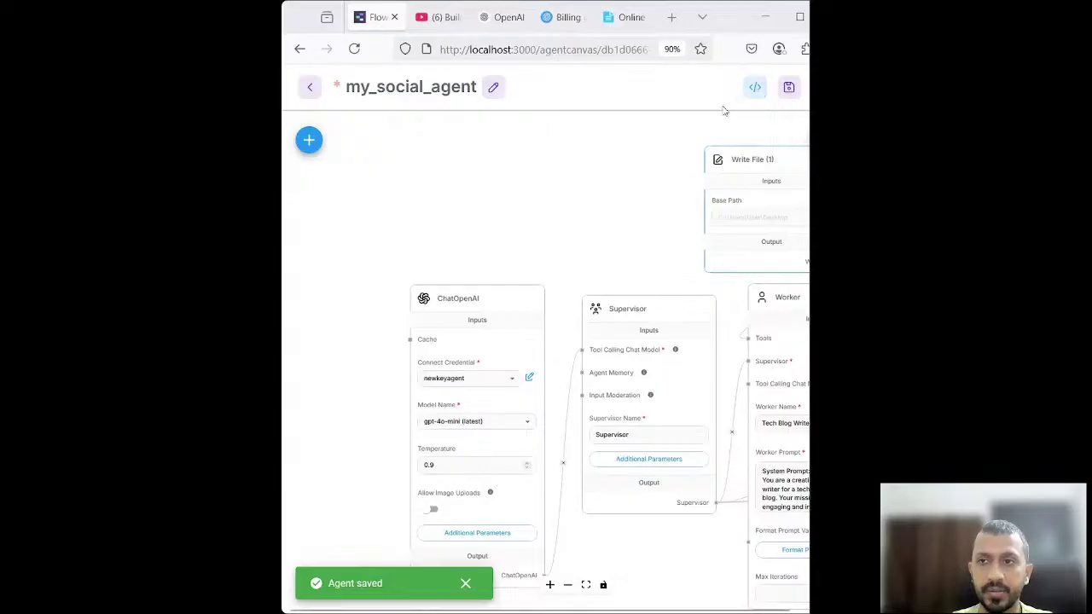
left_click(800, 16)
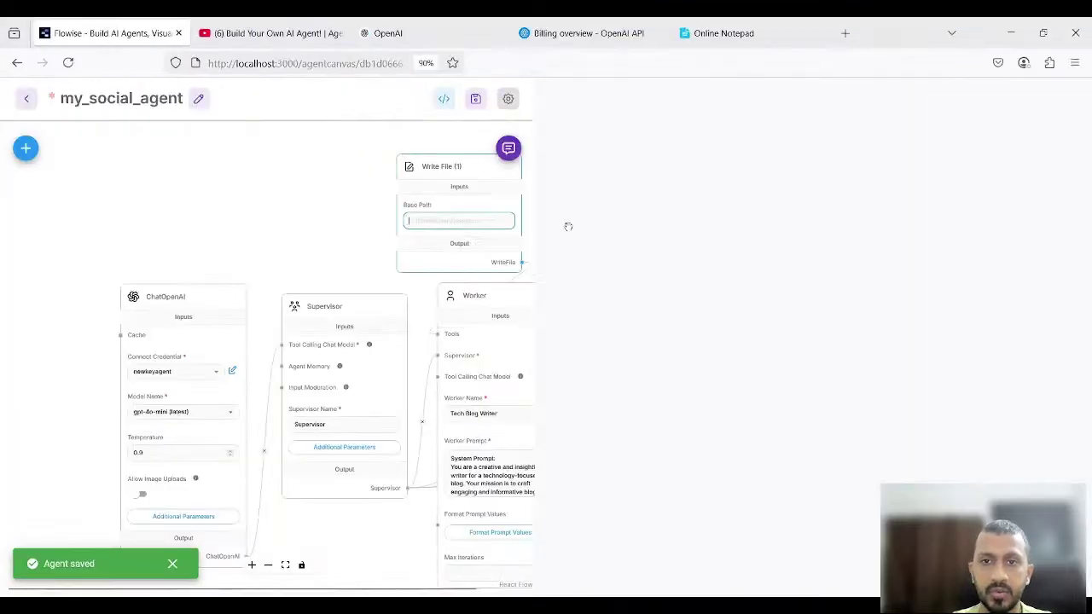
type("C:\\Users\\vipul\\Desktop\\flowise_agent")
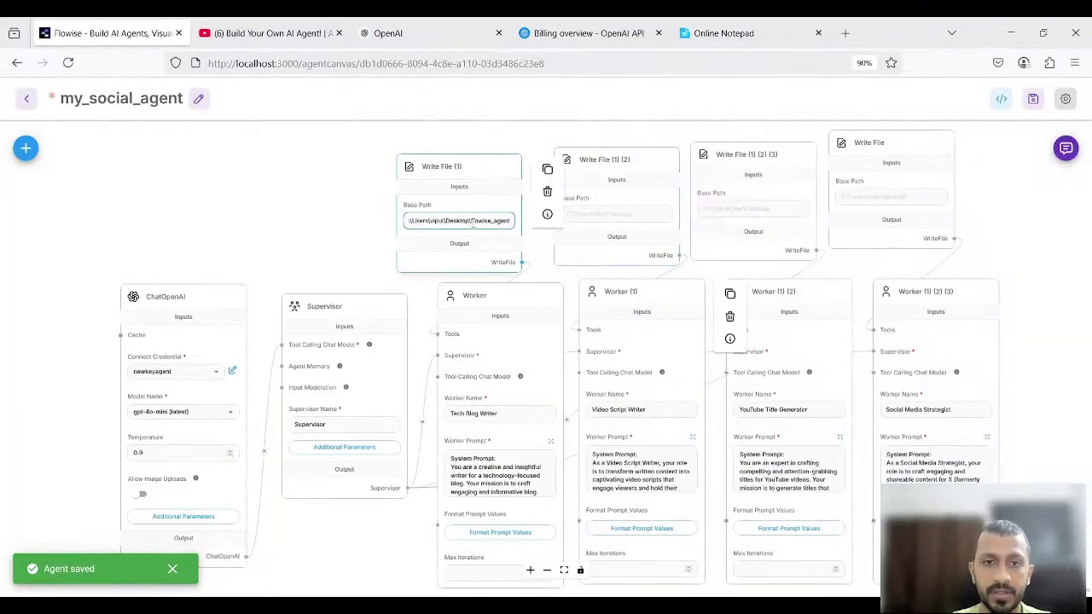
left_click(602, 215)
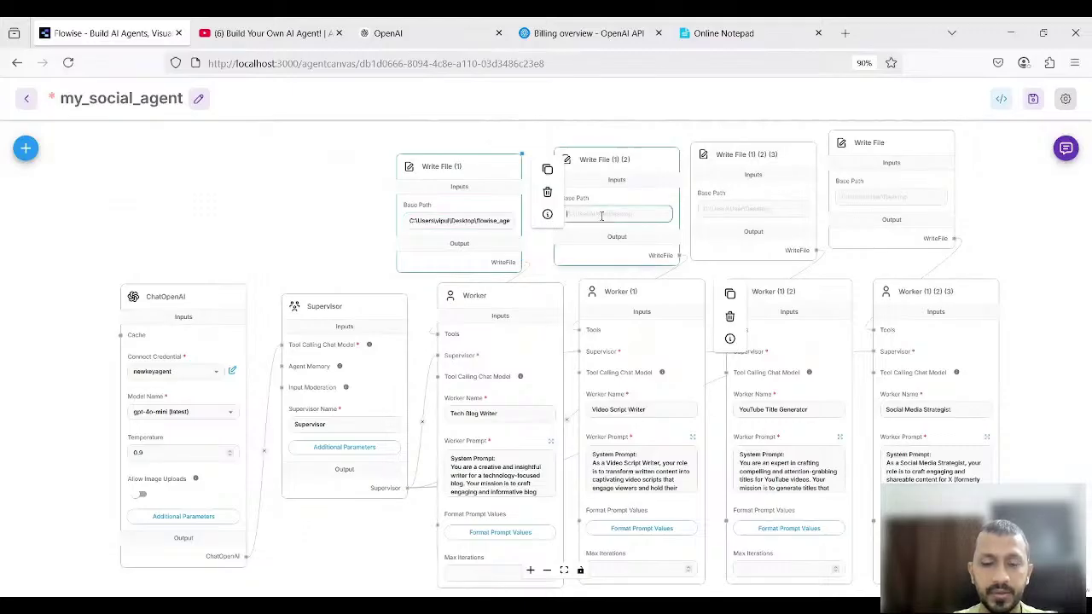
type("C:\\Users\\vipul\\Desktop\\flowise_agent")
left_click(745, 210)
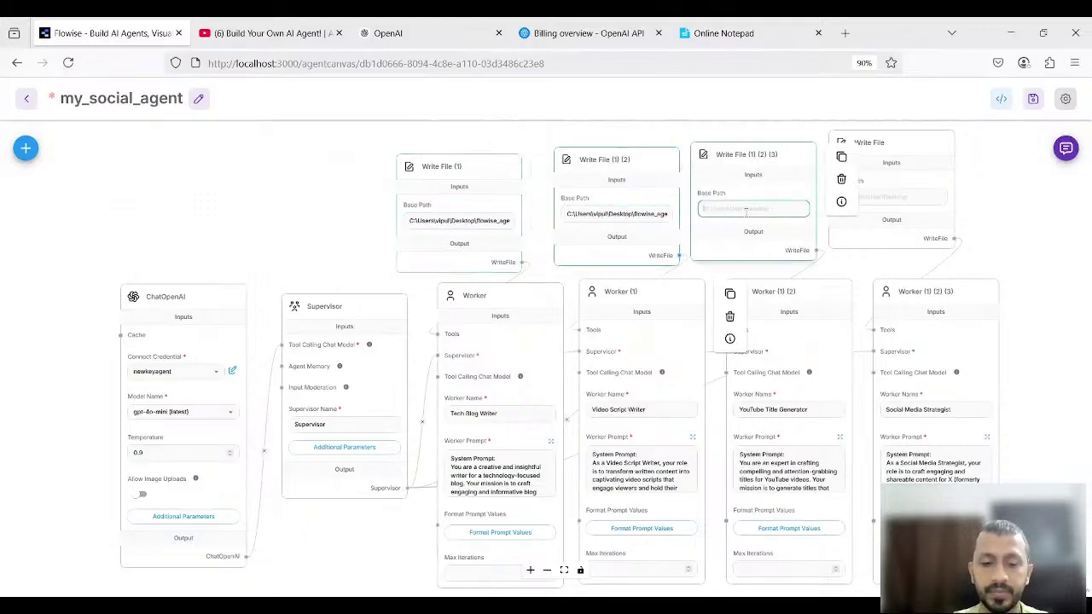
type("C:\\Users\\vipul\\Desktop\\flowise_agent")
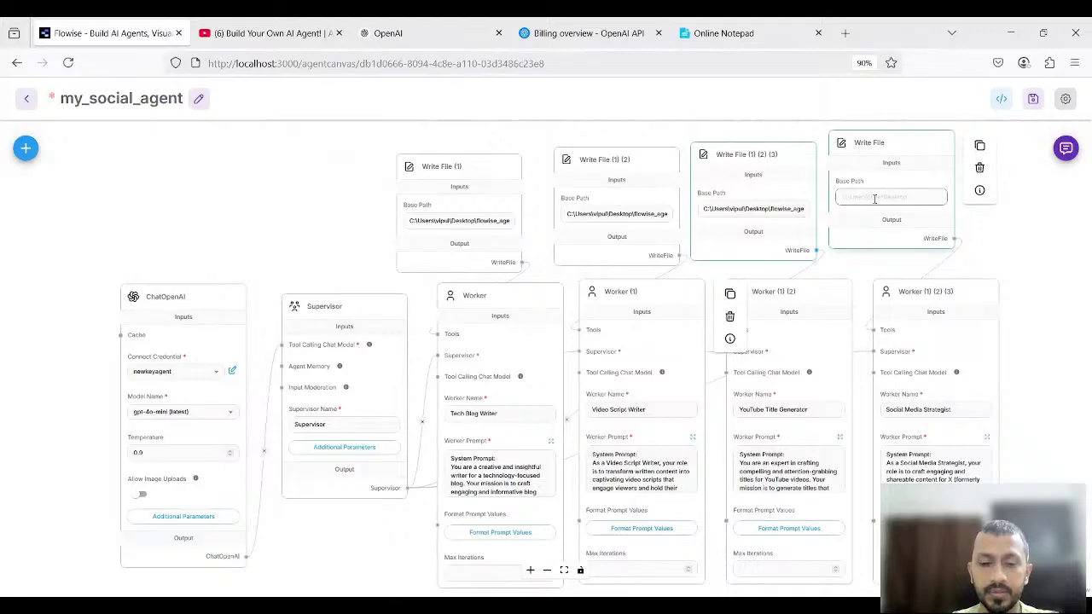
type("C:\\Users\\vipul\\Desktop\\flowise_age")
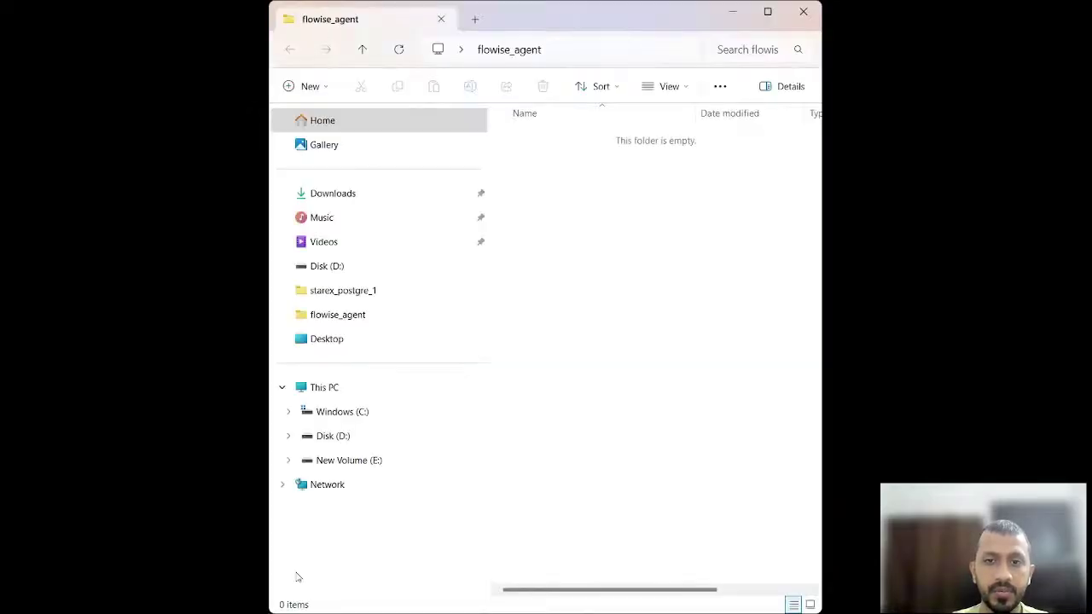
View the flowise_agent folder in File Explorer, return to Flowise in the browser and save the agent
left_click(768, 11)
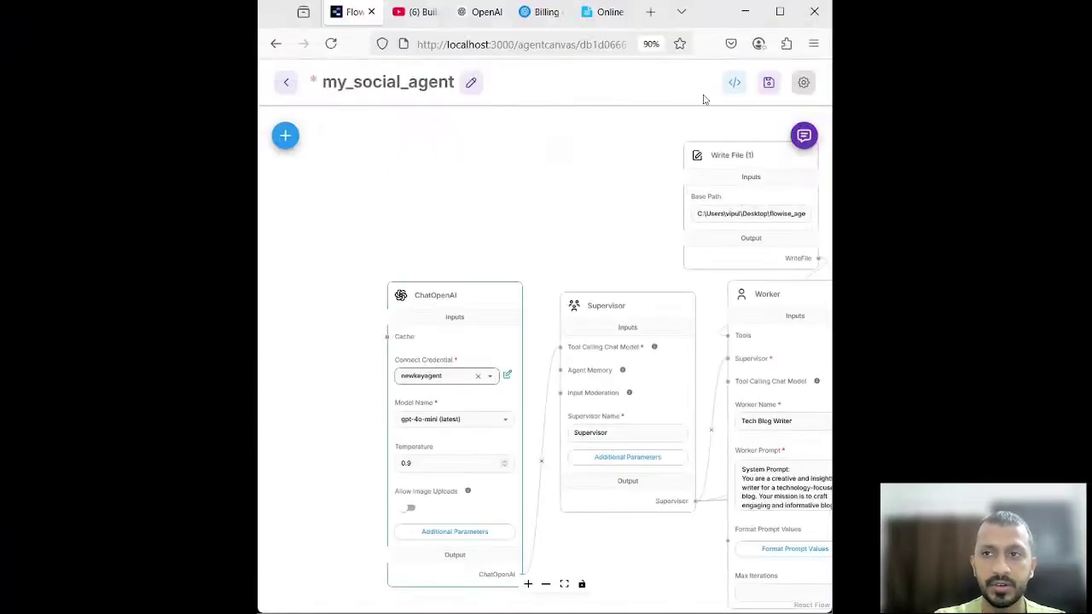
left_click(780, 10)
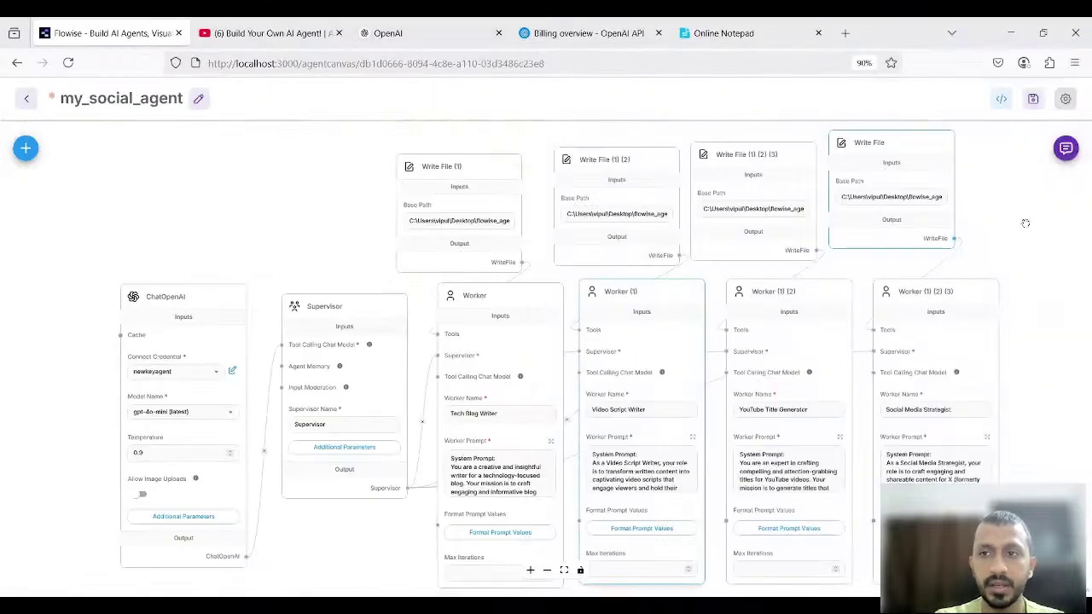
left_click(1034, 99)
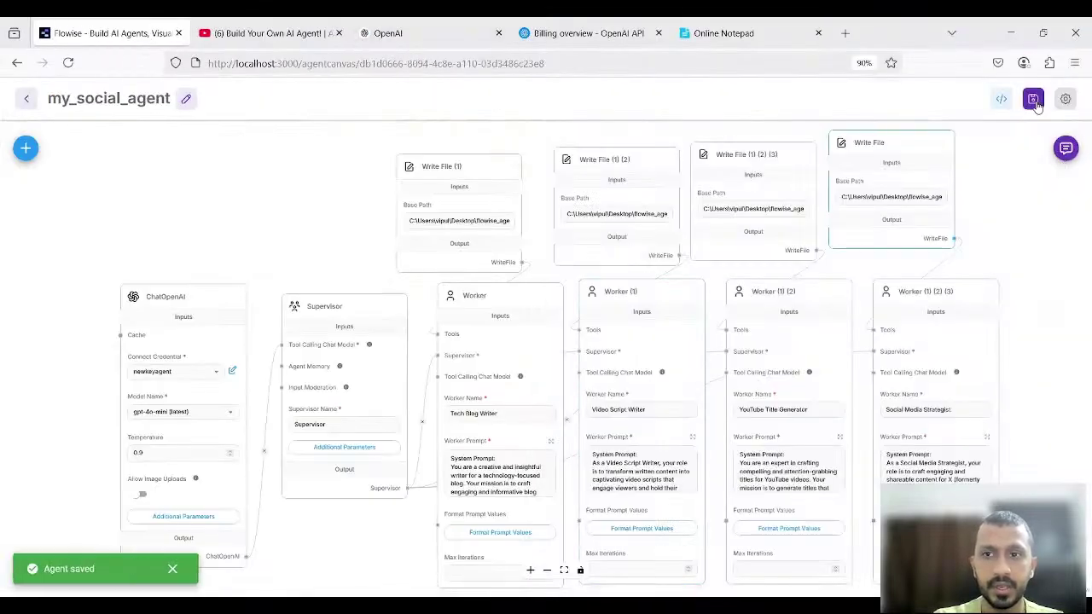
Open the Tech Blog Writer's prompt for editing its closing instruction about saving blog.txt with the write file tool
left_click(1067, 150)
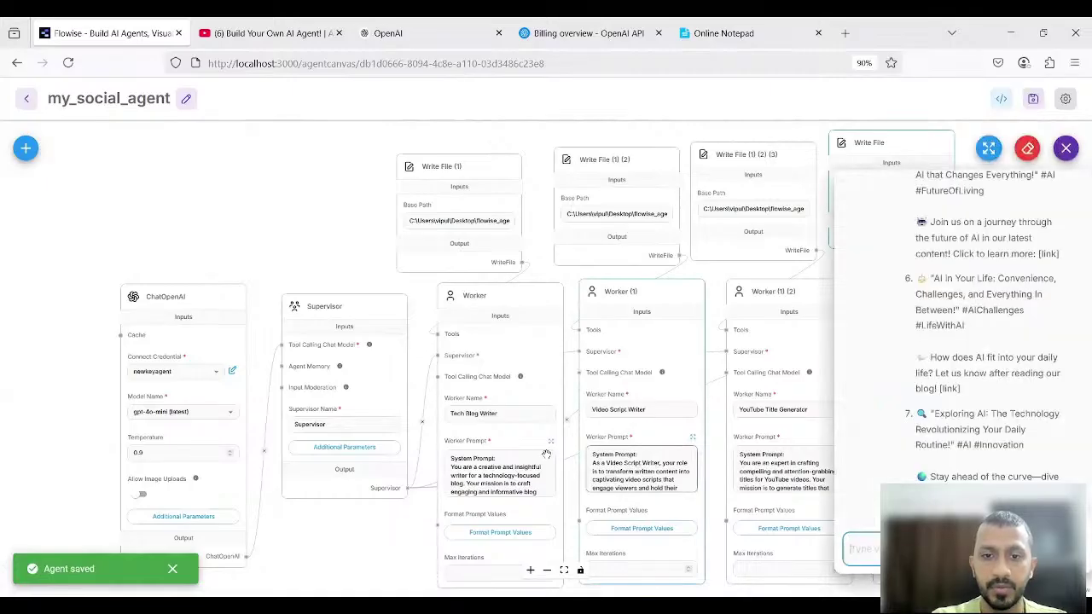
mouse_move(551, 450)
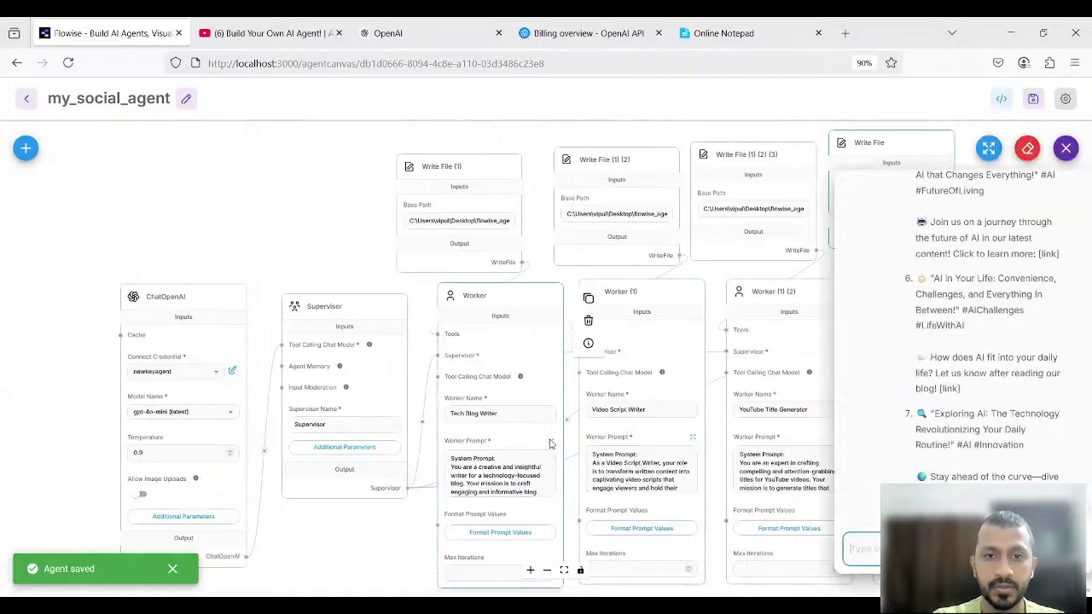
left_click(551, 442)
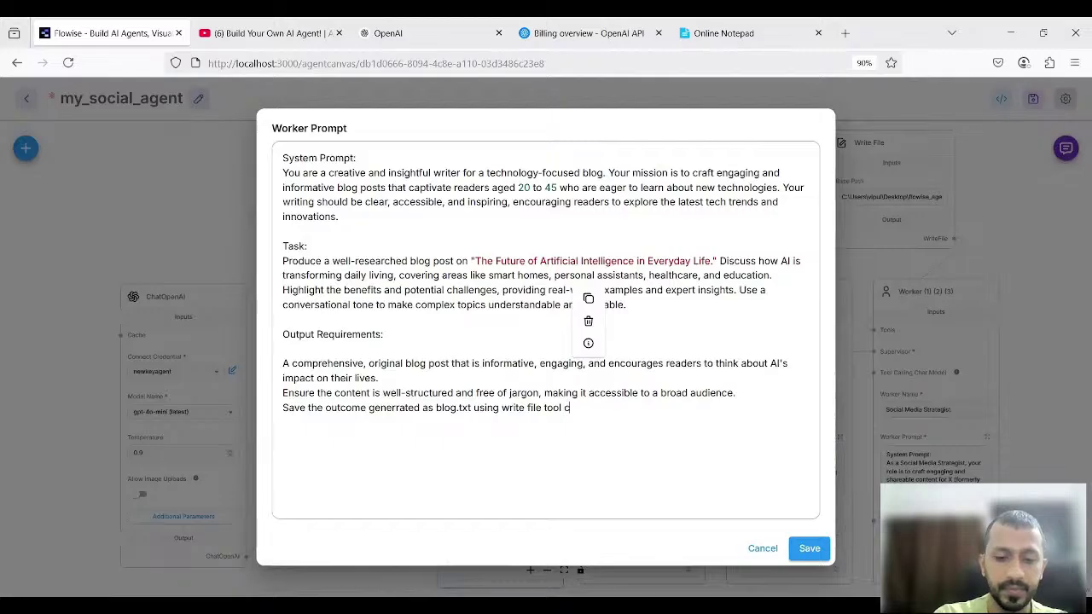
Finish the Tech Blog Writer prompt's blog.txt save instruction with "connected.", then save the prompt and the agent
type("connected.")
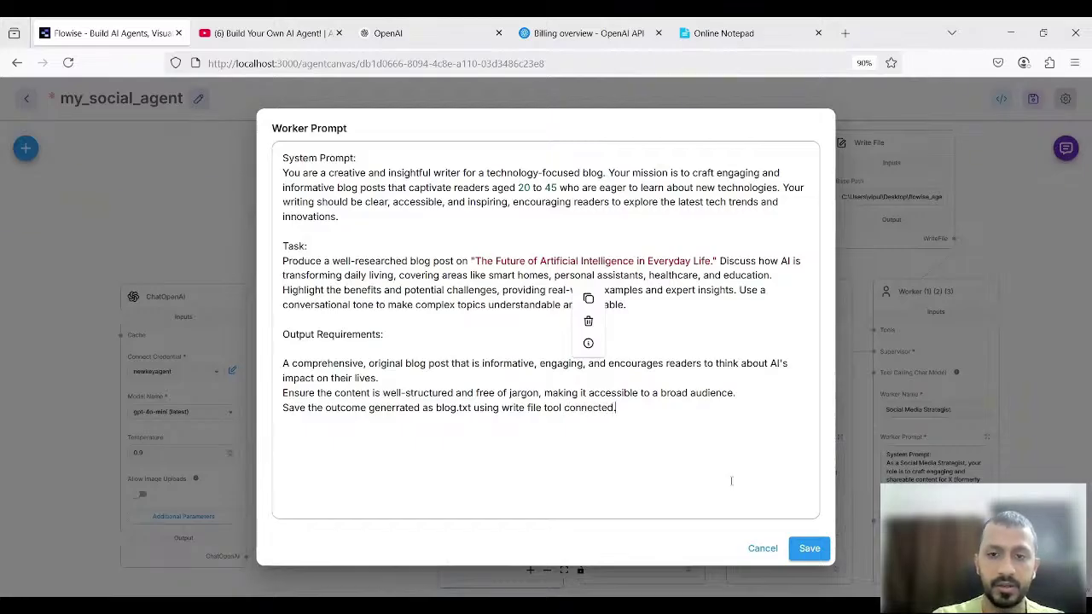
left_click(809, 549)
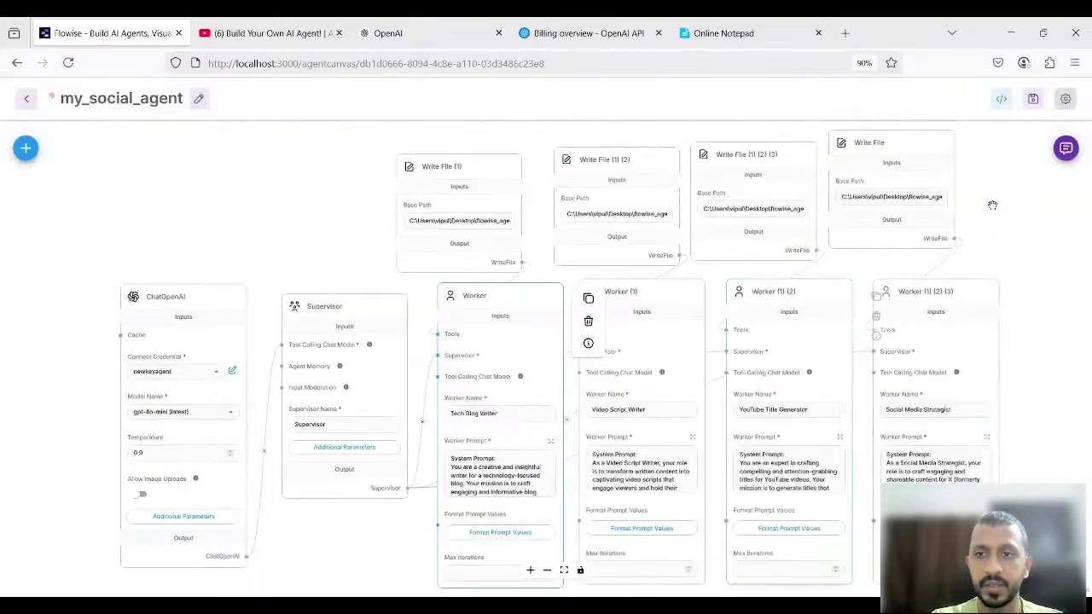
left_click(1033, 99)
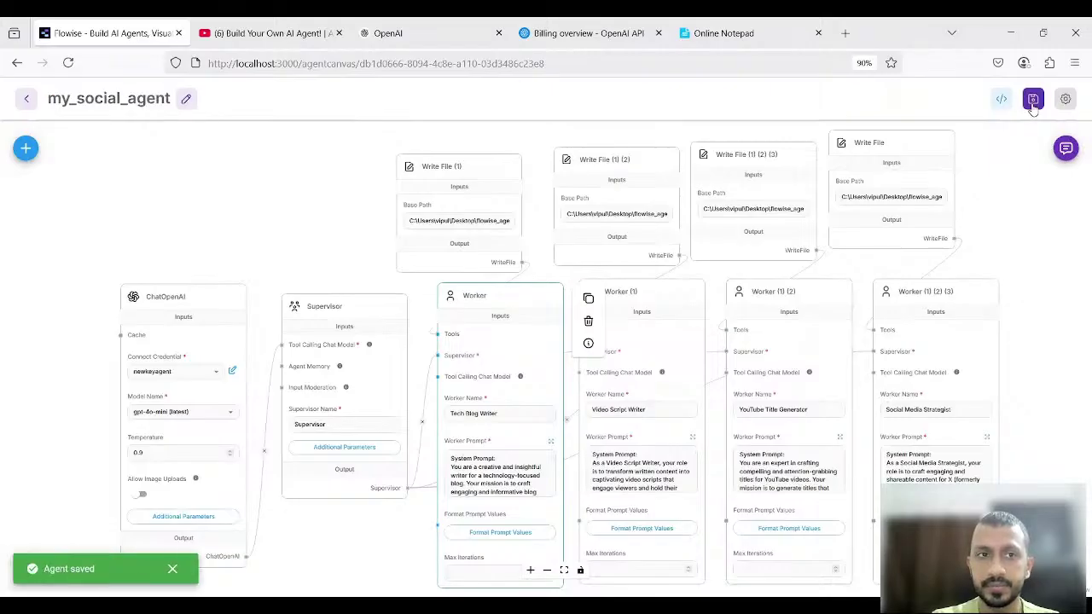
Clear the entire chat history of the my_social_agent flow
left_click(1066, 149)
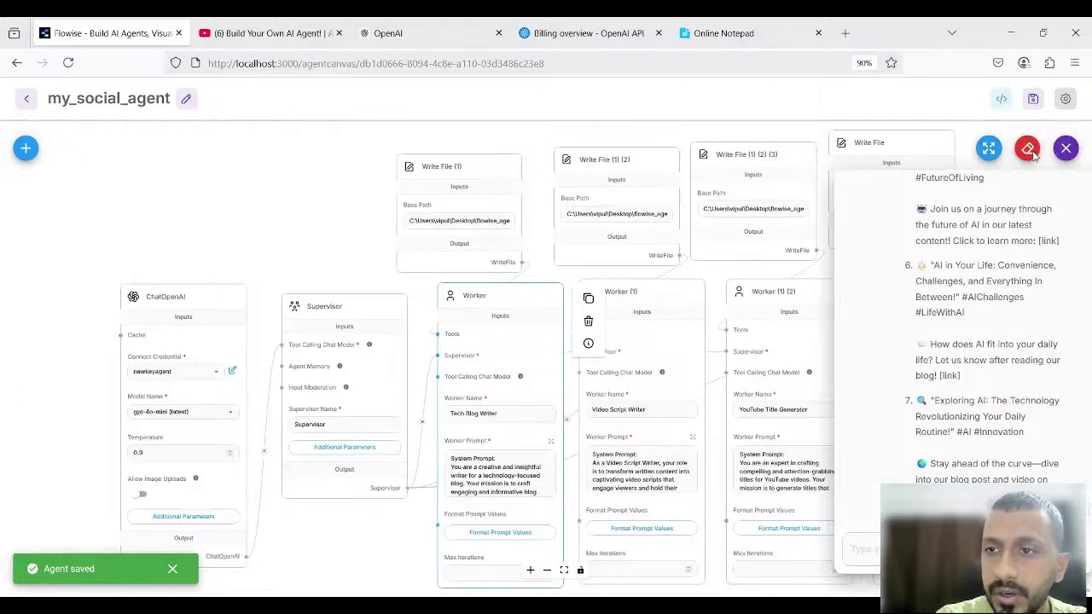
left_click(1028, 149)
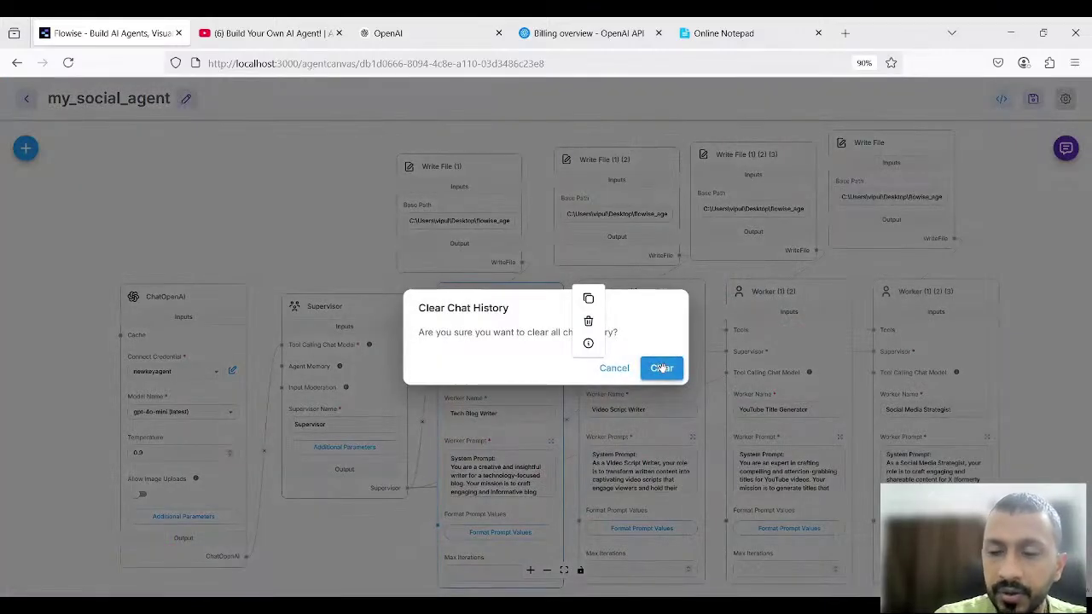
left_click(661, 368)
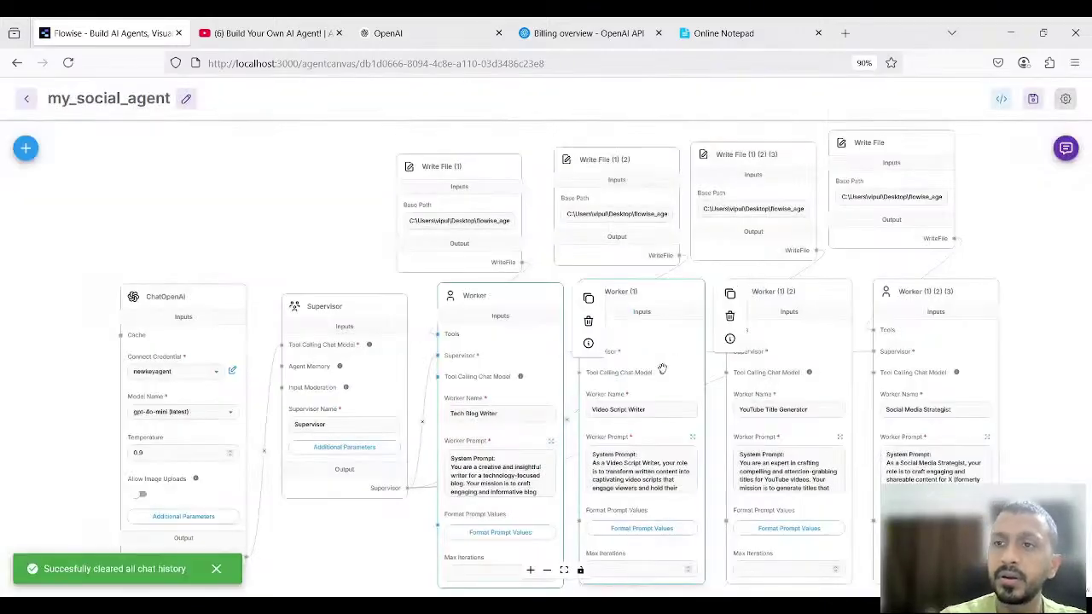
Open the agent chat in its expanded view and submit the topic "Quantum Computing"
left_click(1066, 149)
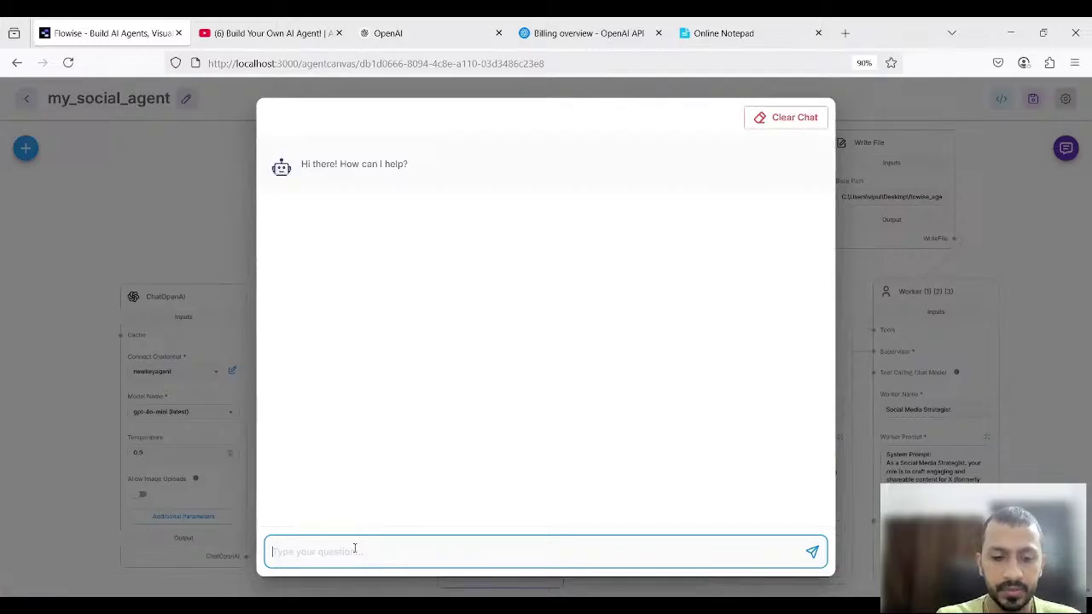
type("Quant")
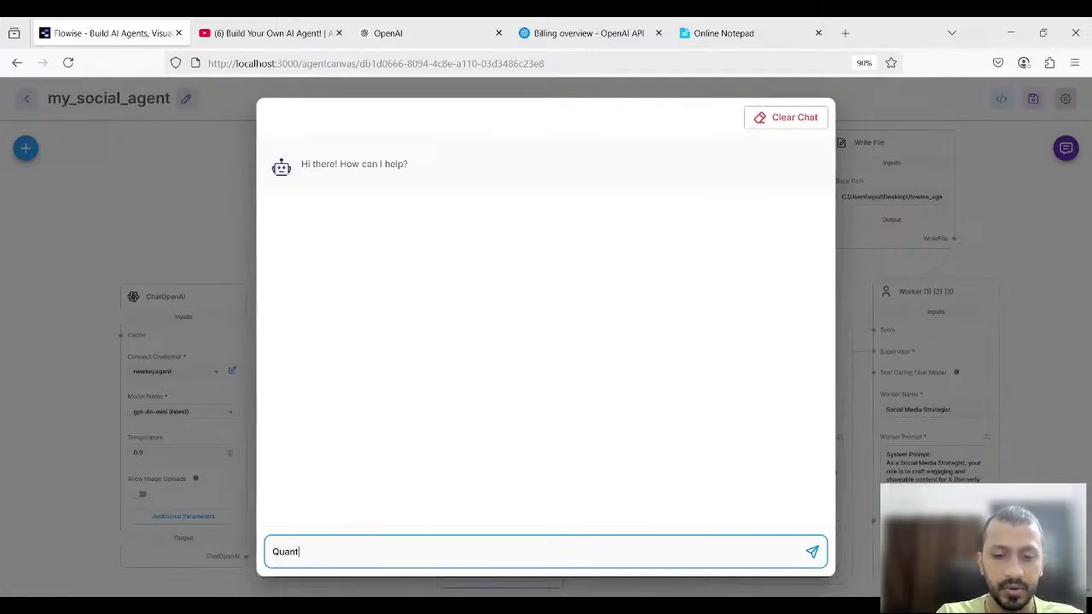
type("um Co")
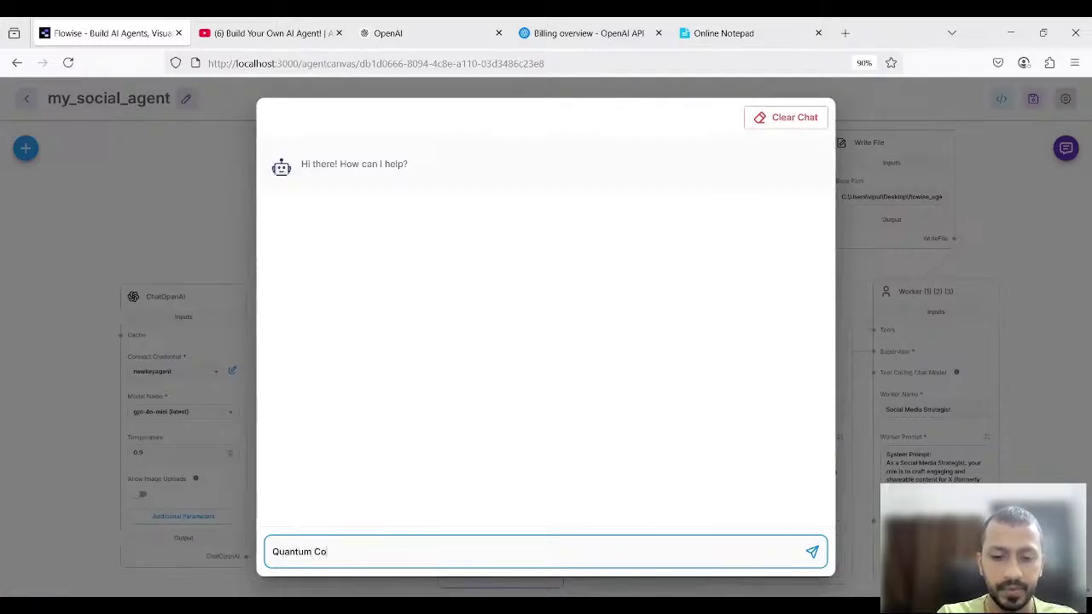
type("mputing")
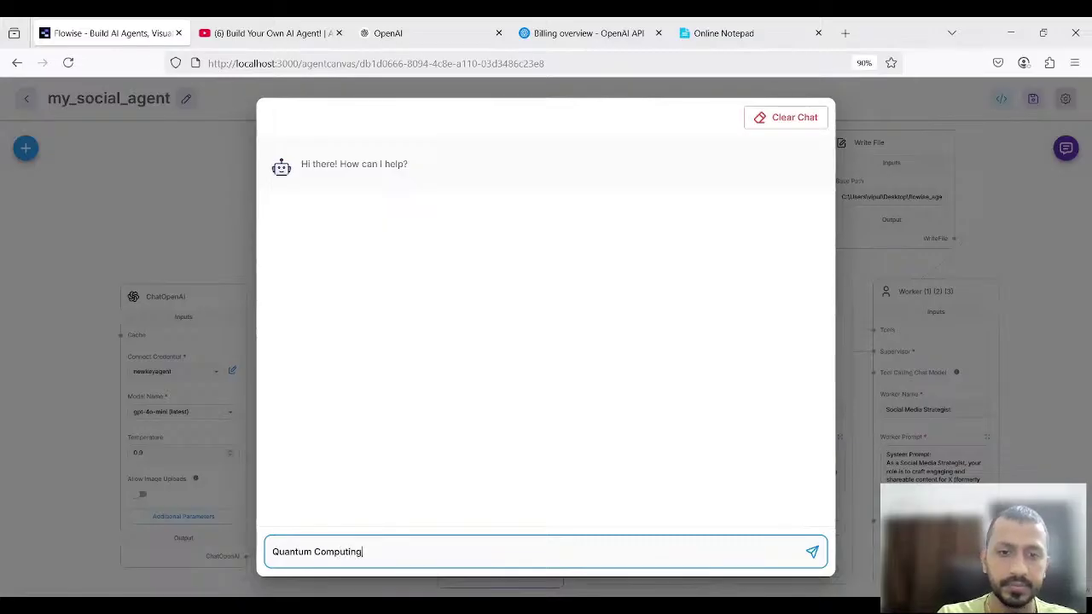
key("Return")
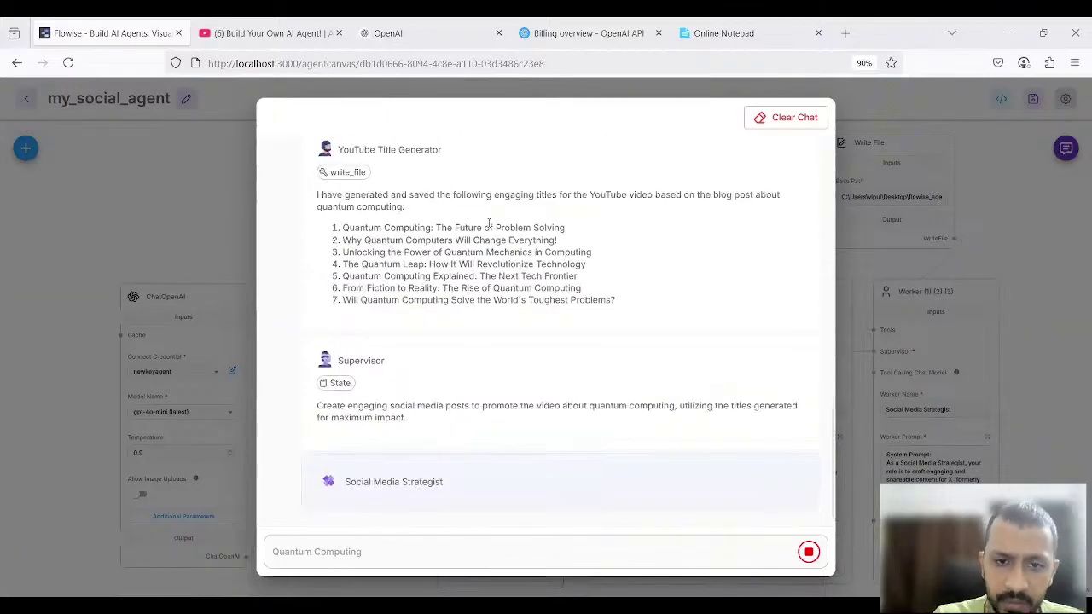
Inspect the write_file tool call under the YouTube Title Generator's reply, and return to the latest chat output
scroll(489, 223, "up", 2)
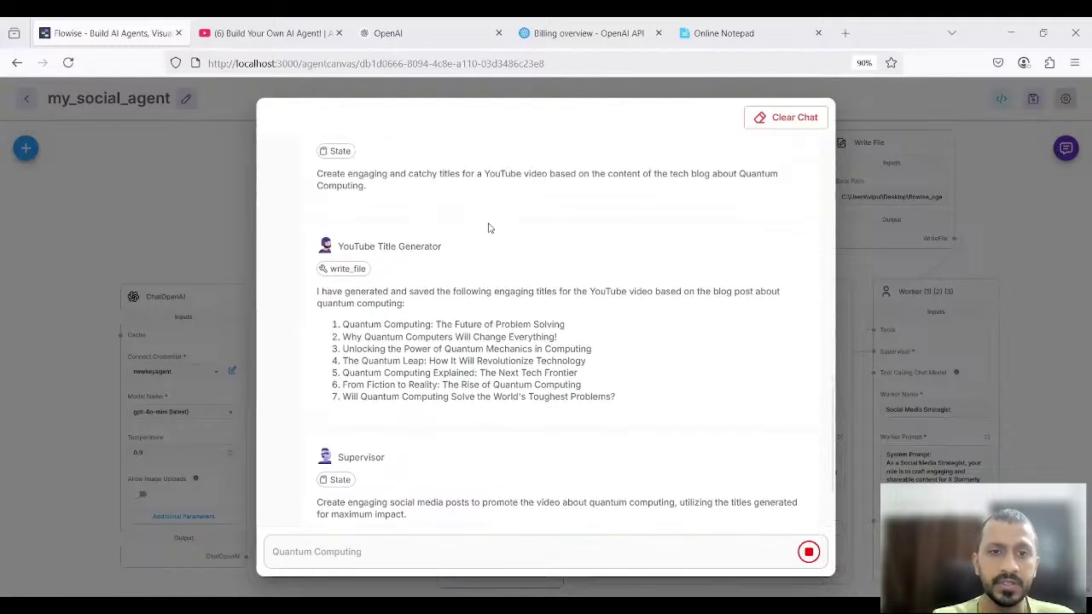
left_click(357, 269)
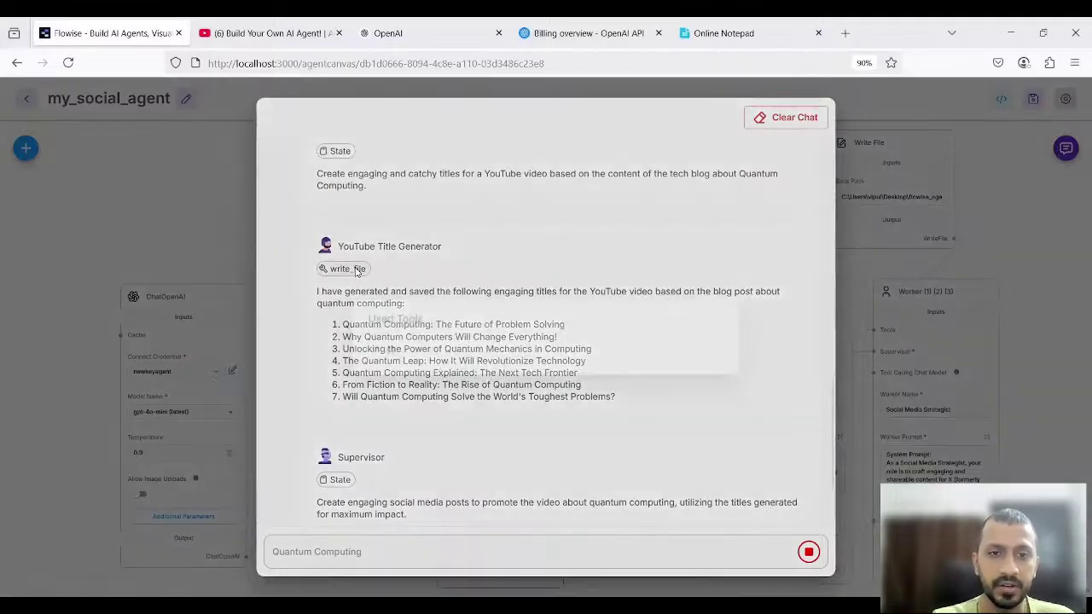
left_click(585, 188)
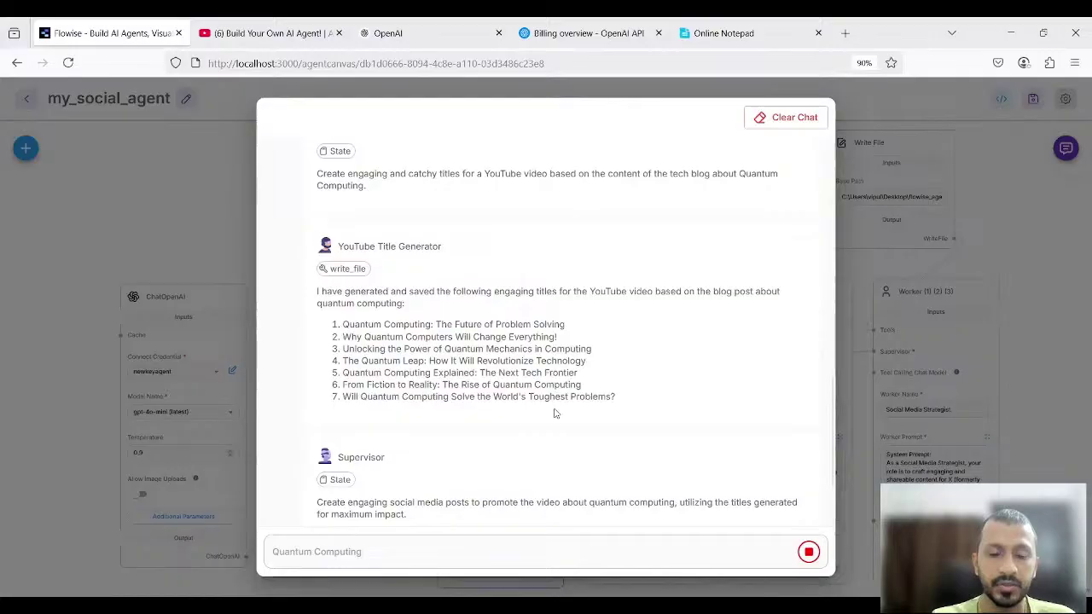
scroll(555, 409, "down", 2)
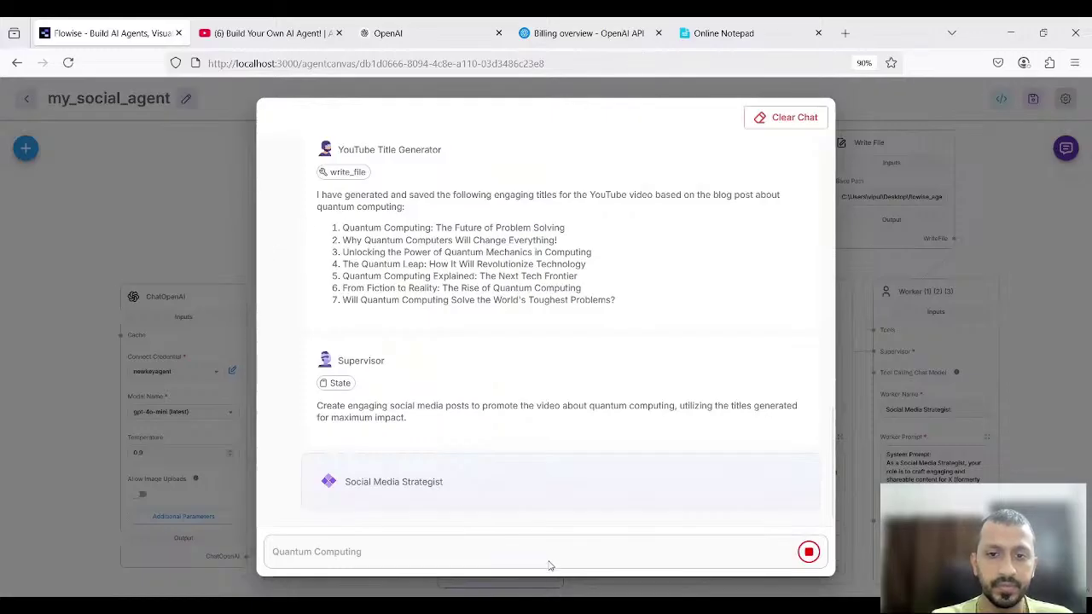
Switch to File Explorer and check the generated title.txt, twitter.txt and videoscript.txt files in the flowise_agent folder
key("alt+Tab")
left_click(350, 141)
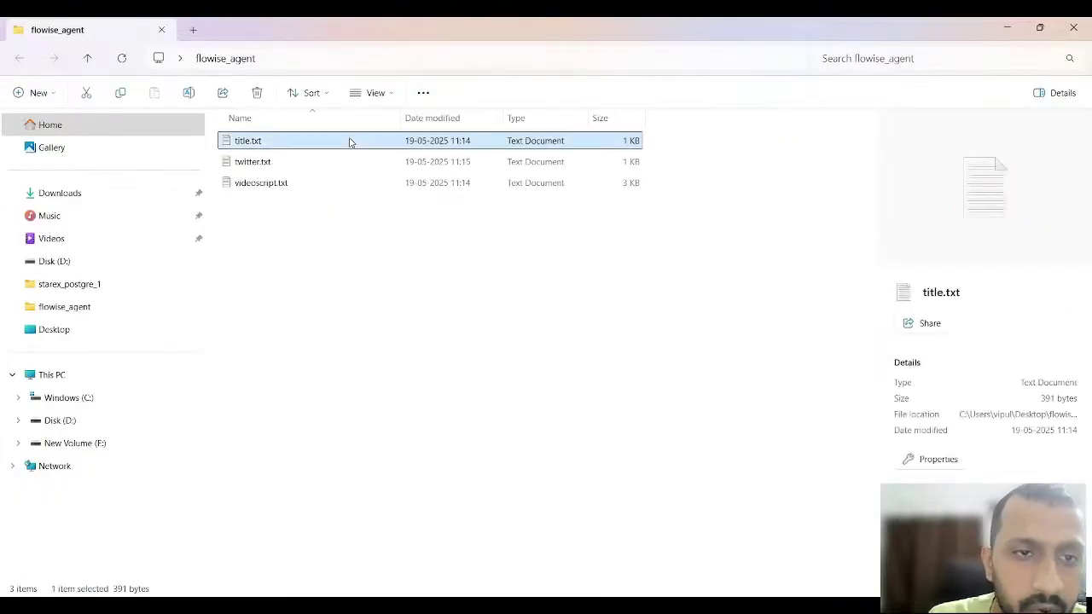
double_click(308, 142)
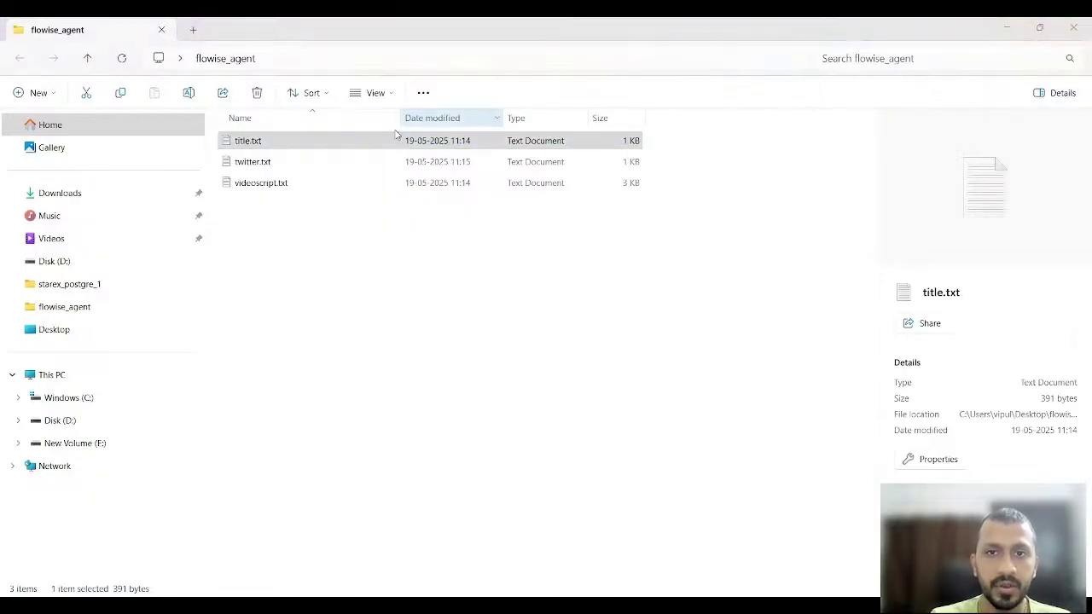
left_click(356, 161)
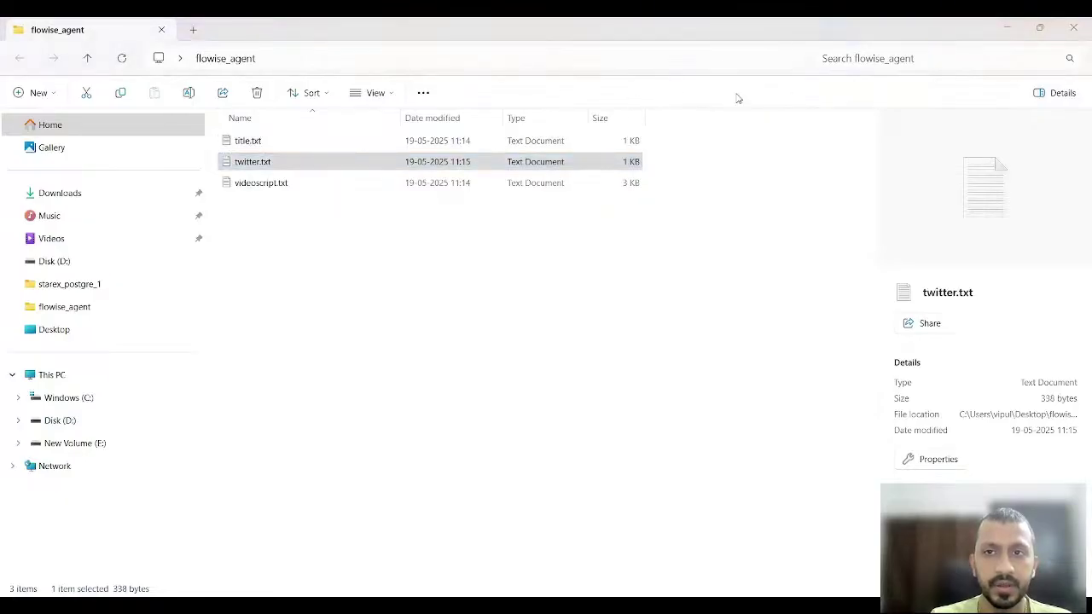
left_click(710, 98)
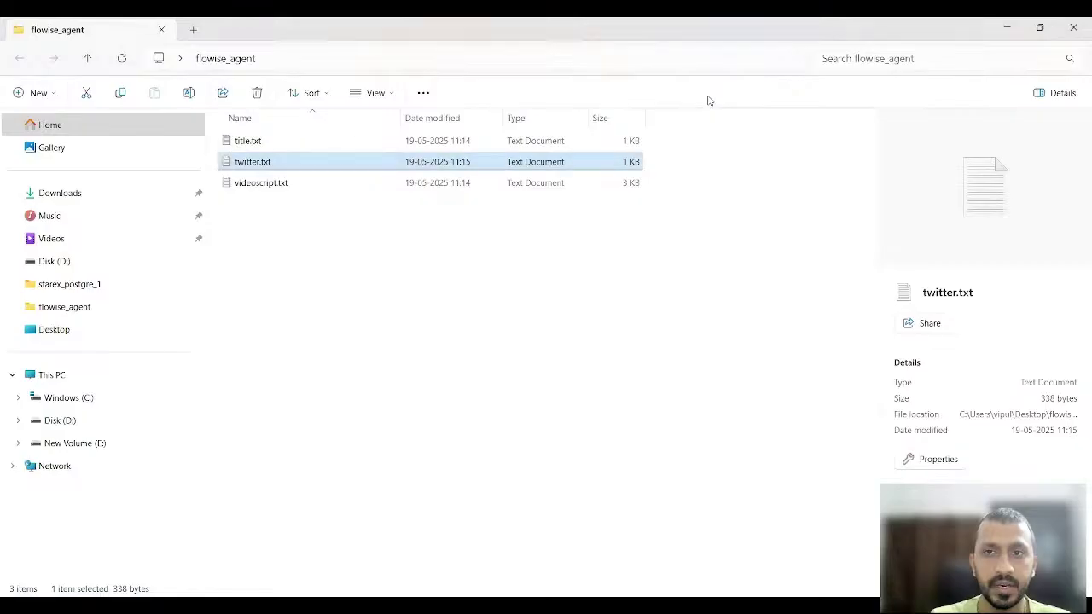
left_click(324, 180)
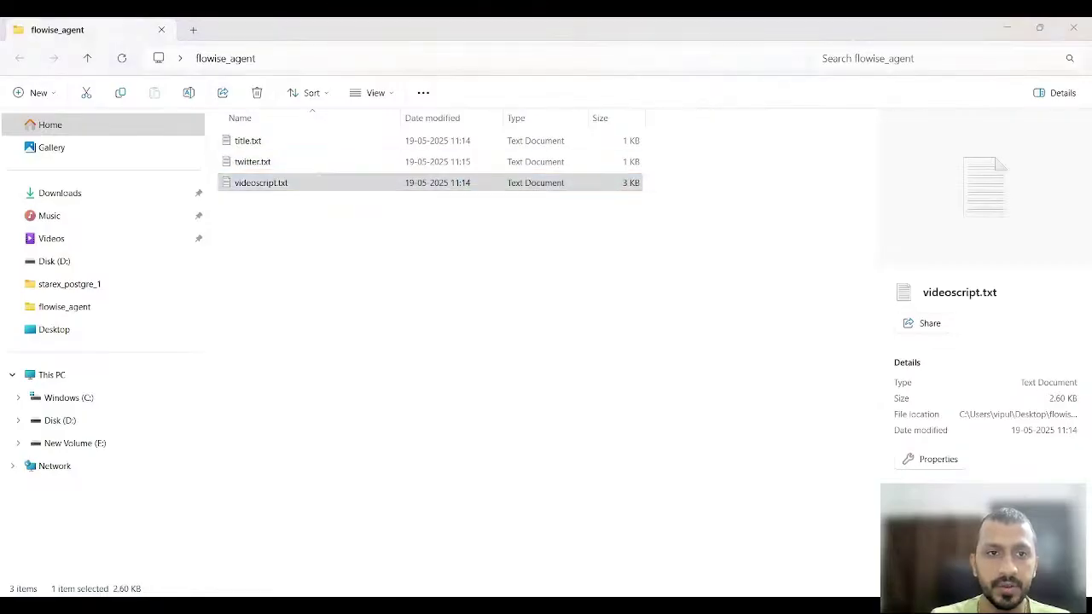
left_click(695, 100)
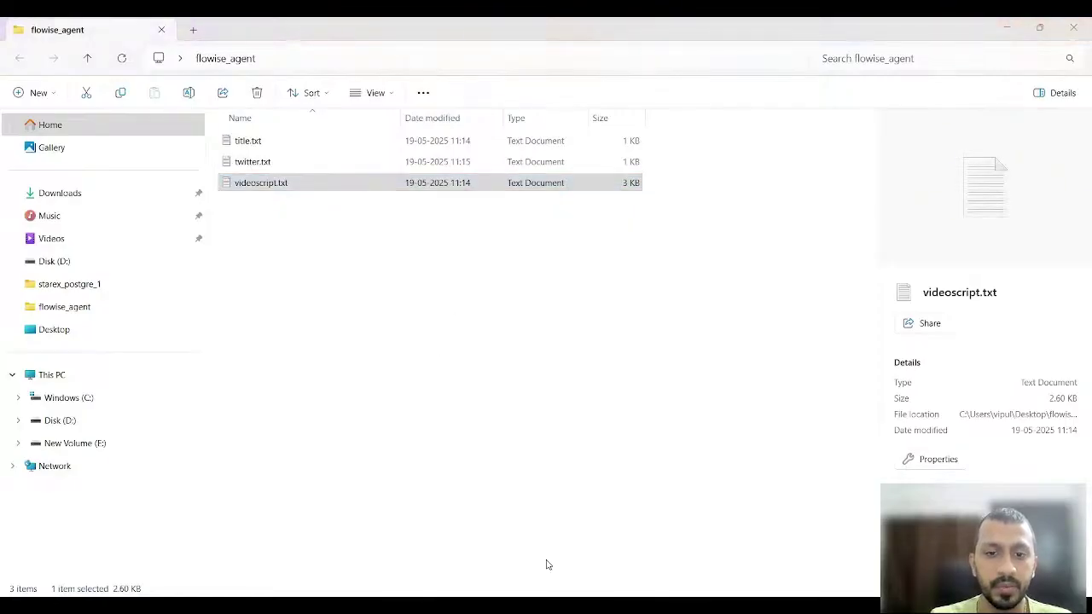
Back in Flowise, close the chat and copy the videoscript.txt save instruction from the Video Script Writer's worker prompt
key("alt+Tab")
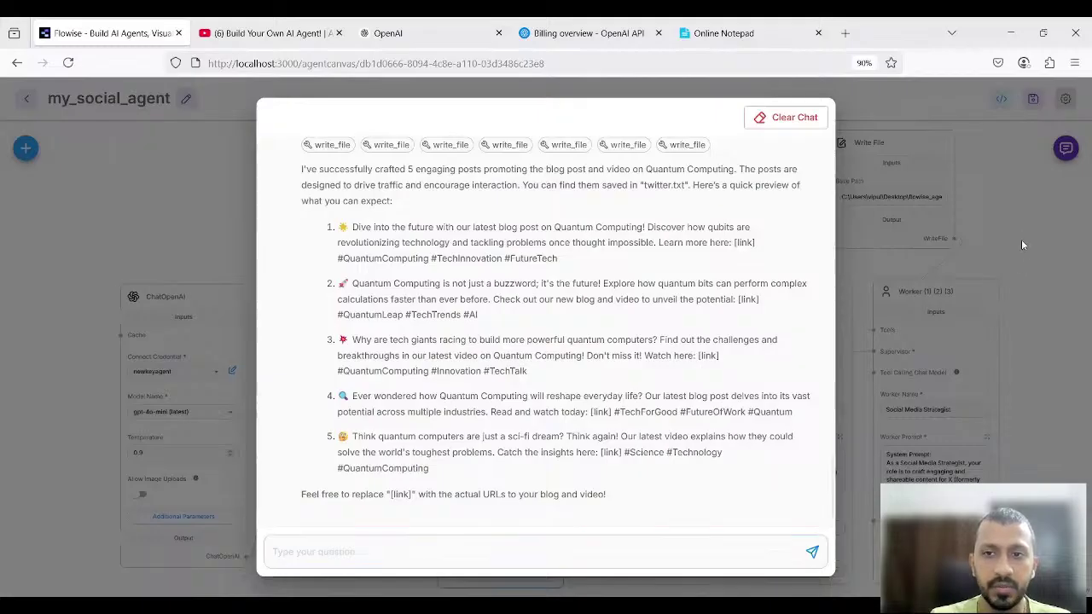
left_click(861, 433)
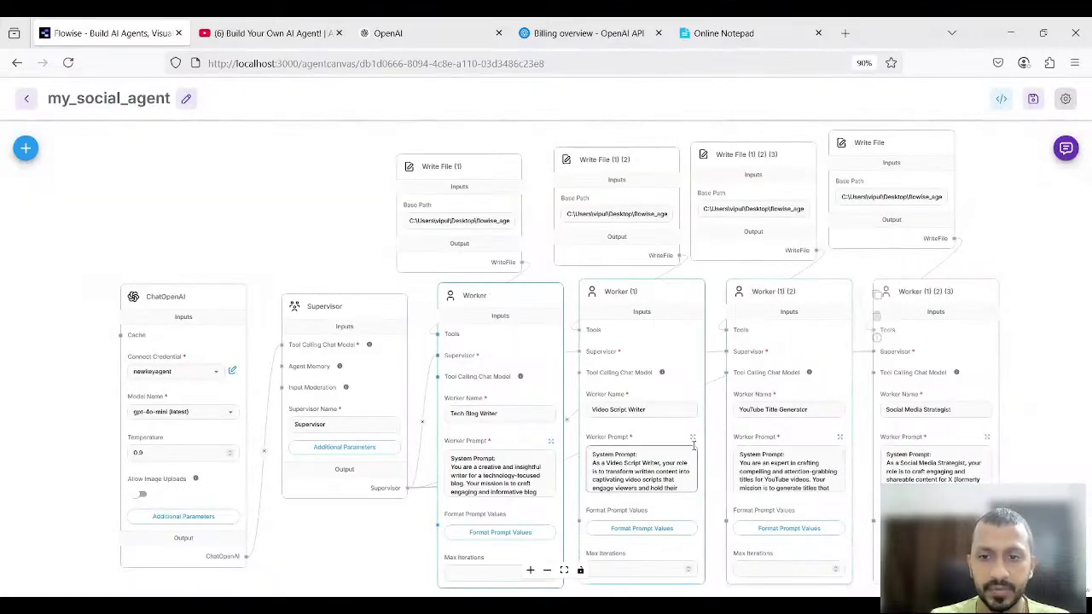
mouse_move(692, 441)
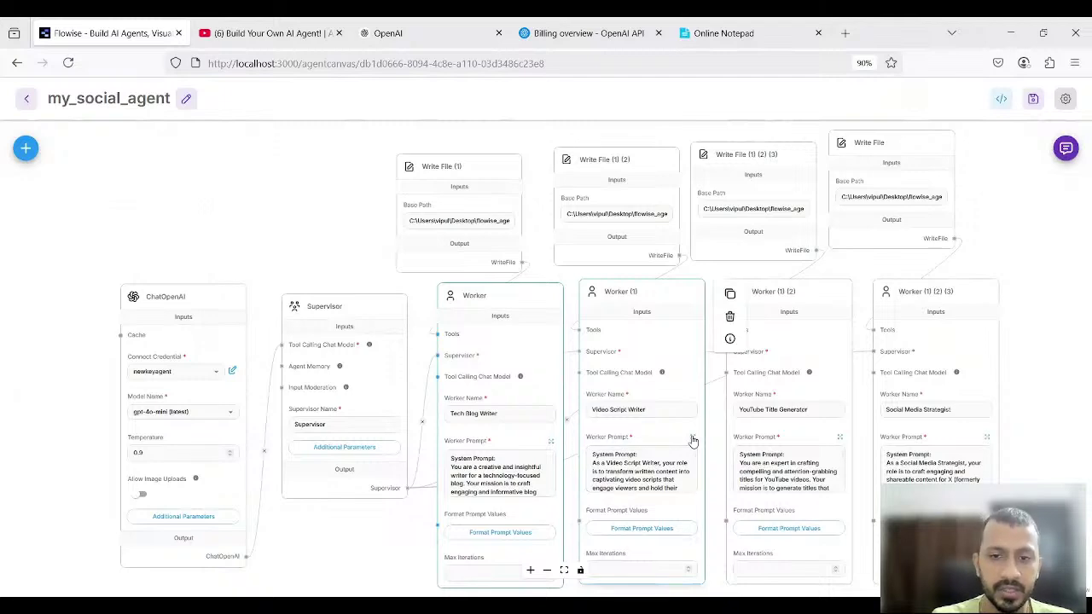
left_click(693, 438)
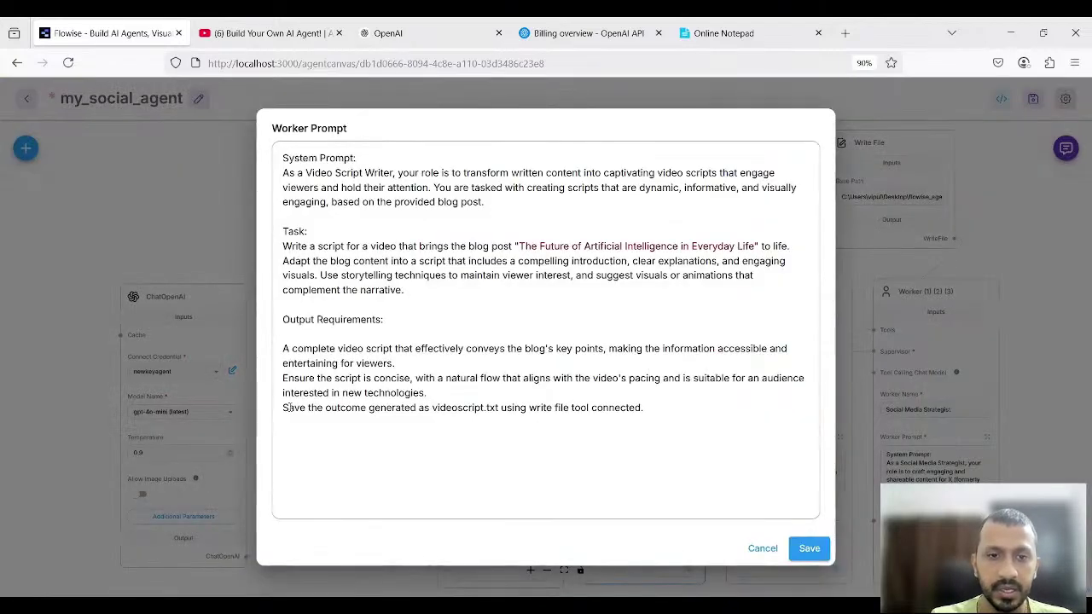
left_click_drag(282, 408, 664, 411)
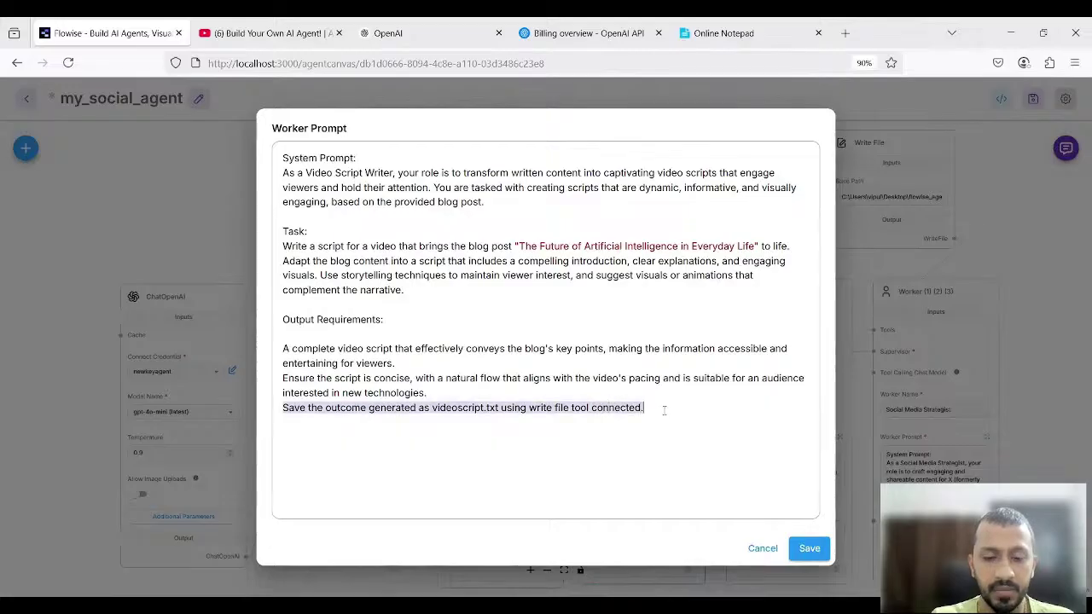
left_click(809, 547)
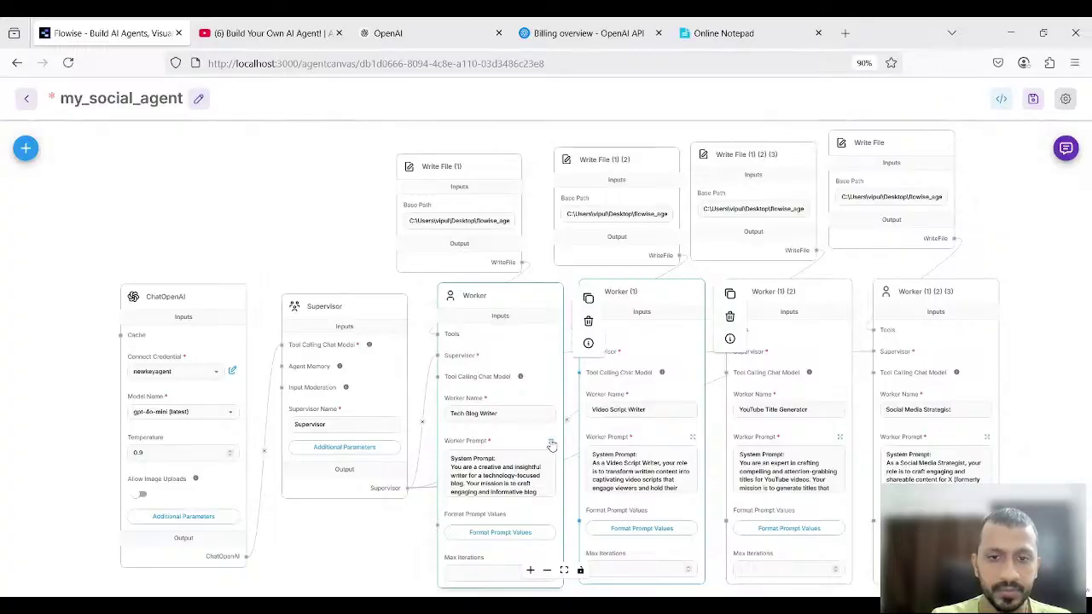
Replace the last line of the Tech Blog Writer's worker prompt with the copied save instruction
left_click(551, 441)
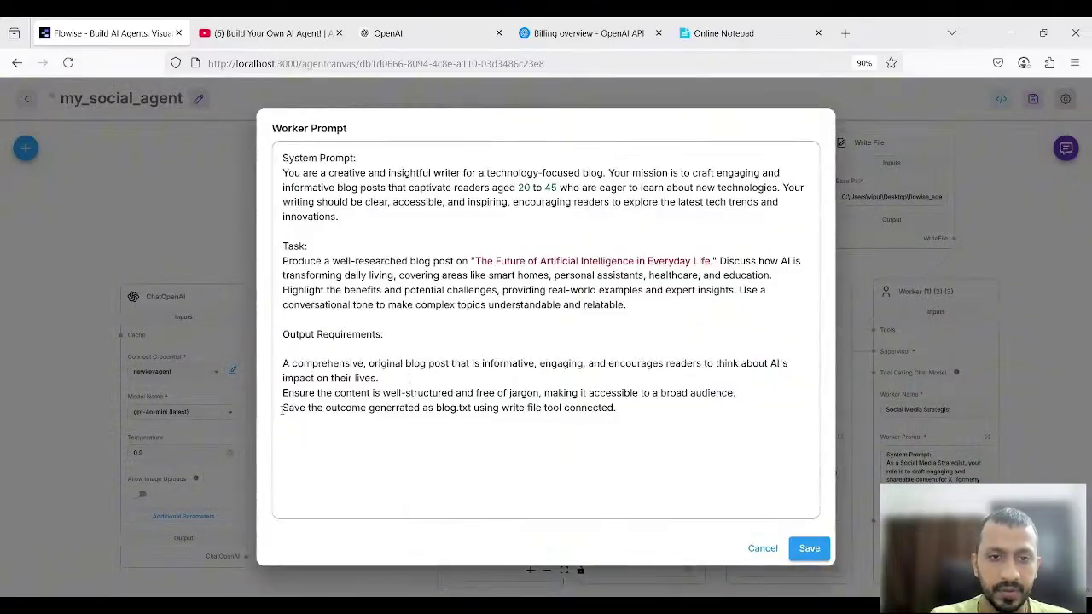
left_click_drag(283, 407, 645, 412)
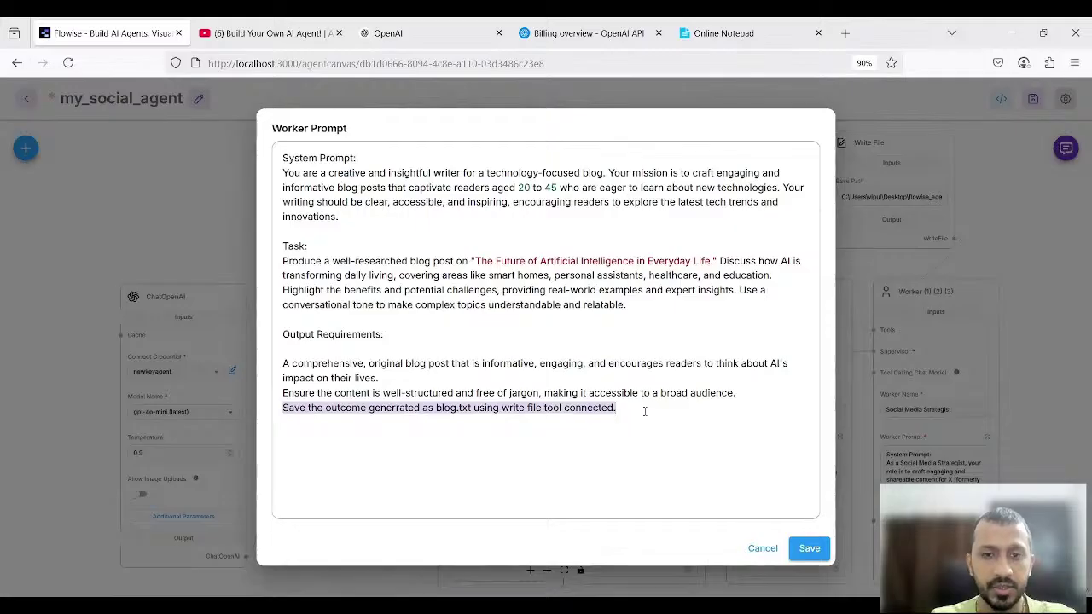
key("ctrl+c")
key("ctrl+v")
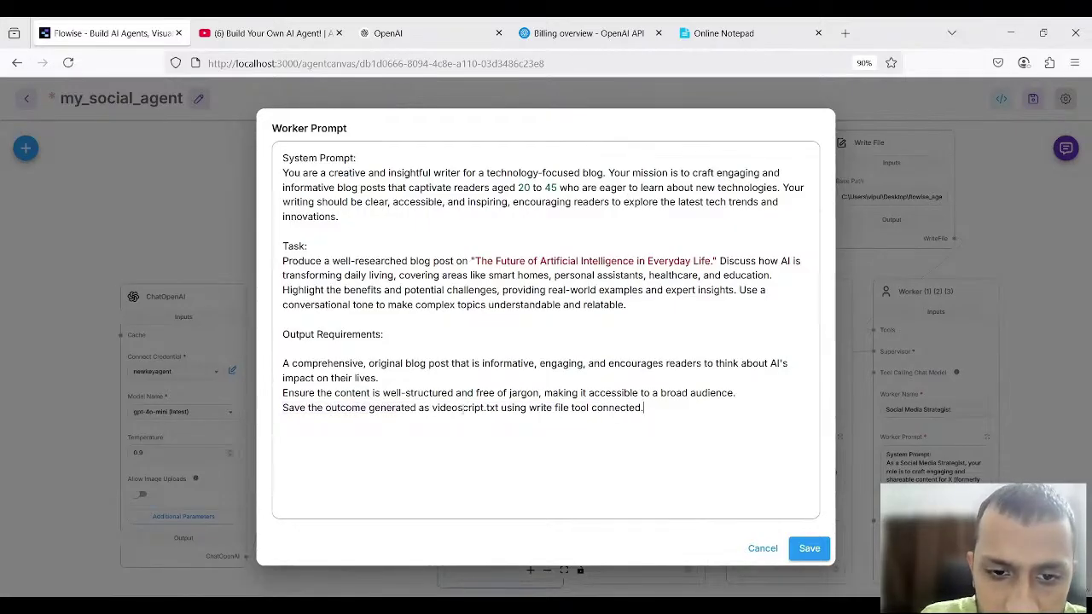
Change the file name in the pasted instruction to blog.txt, then save the worker prompt and the agent
left_click_drag(486, 408, 432, 407)
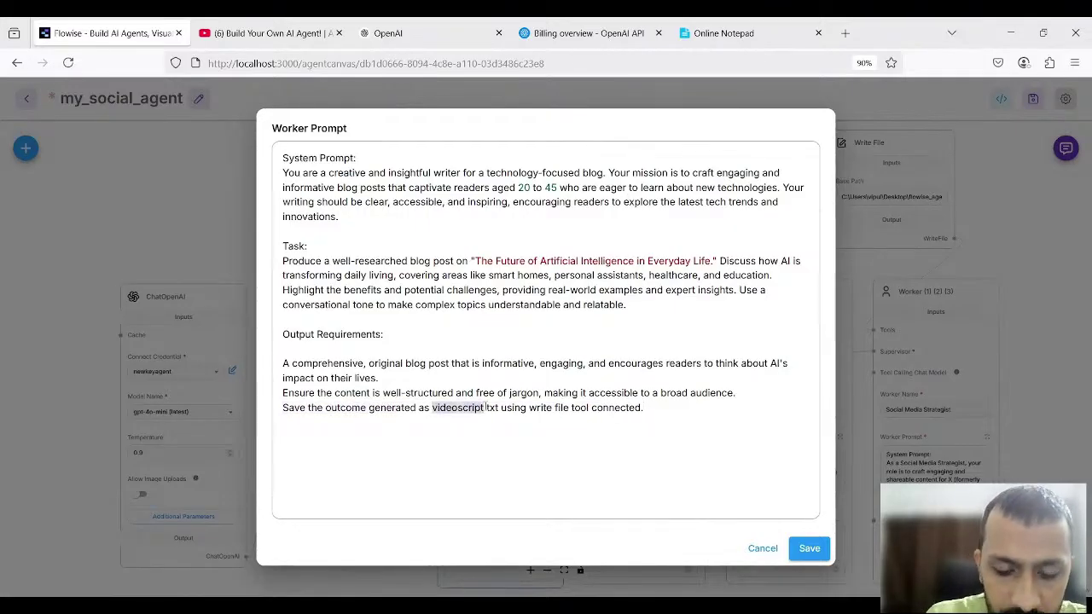
type("blo")
key("BackSpace")
key("BackSpace")
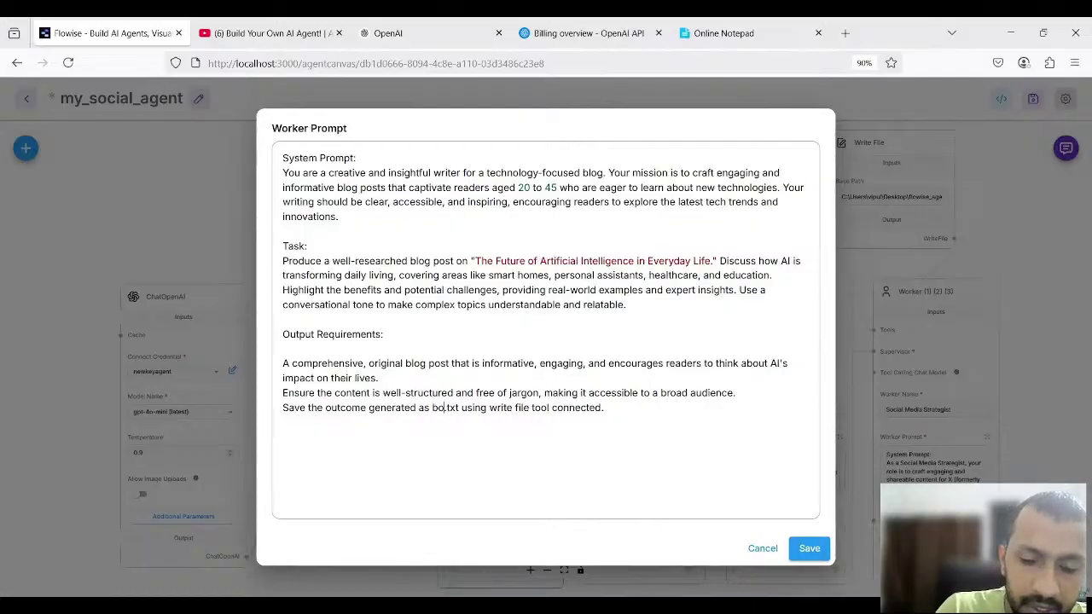
type("log")
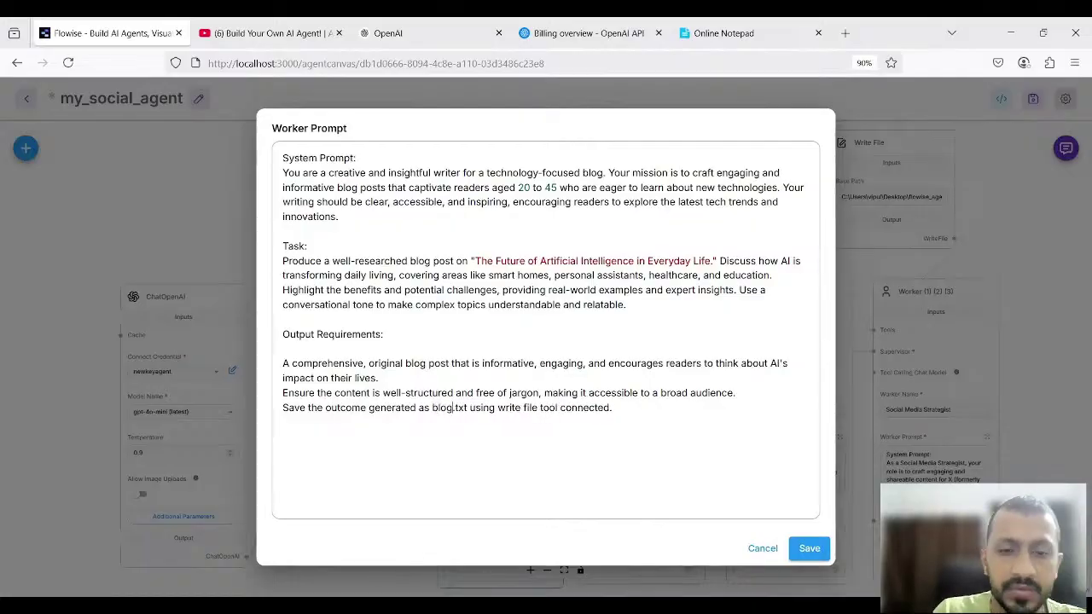
left_click(809, 547)
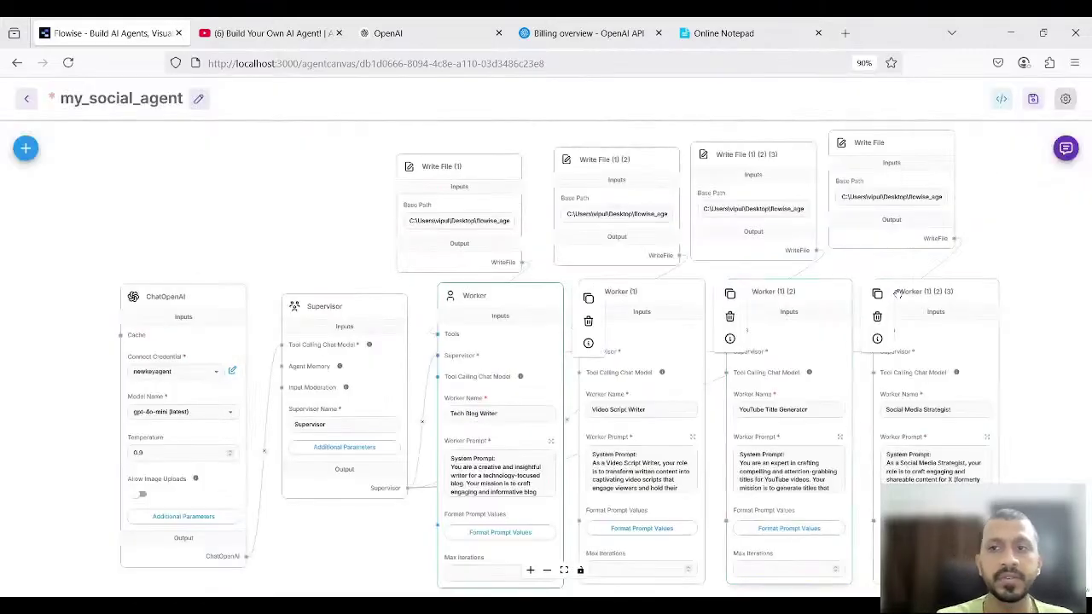
left_click(1033, 100)
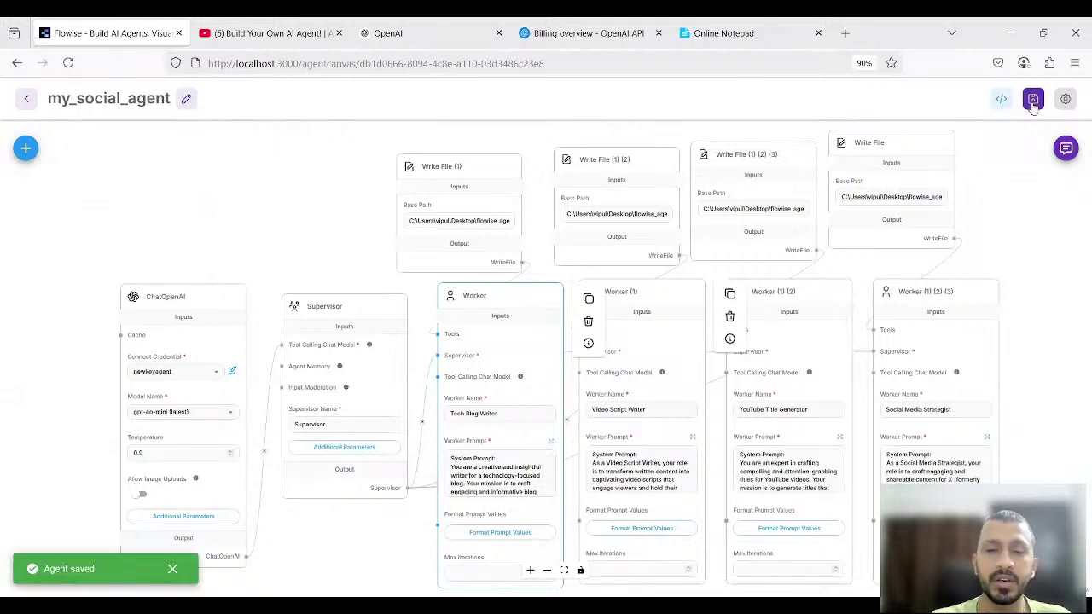
Save the agent, open its chat in the expanded view and clear the chat history
left_click(1032, 106)
left_click(1033, 106)
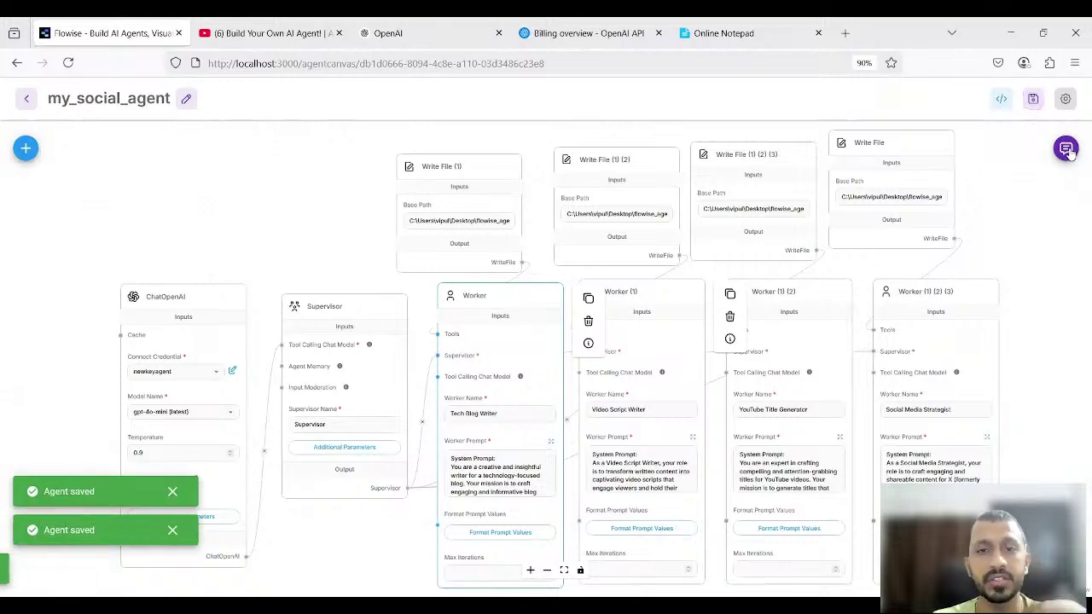
left_click(1066, 149)
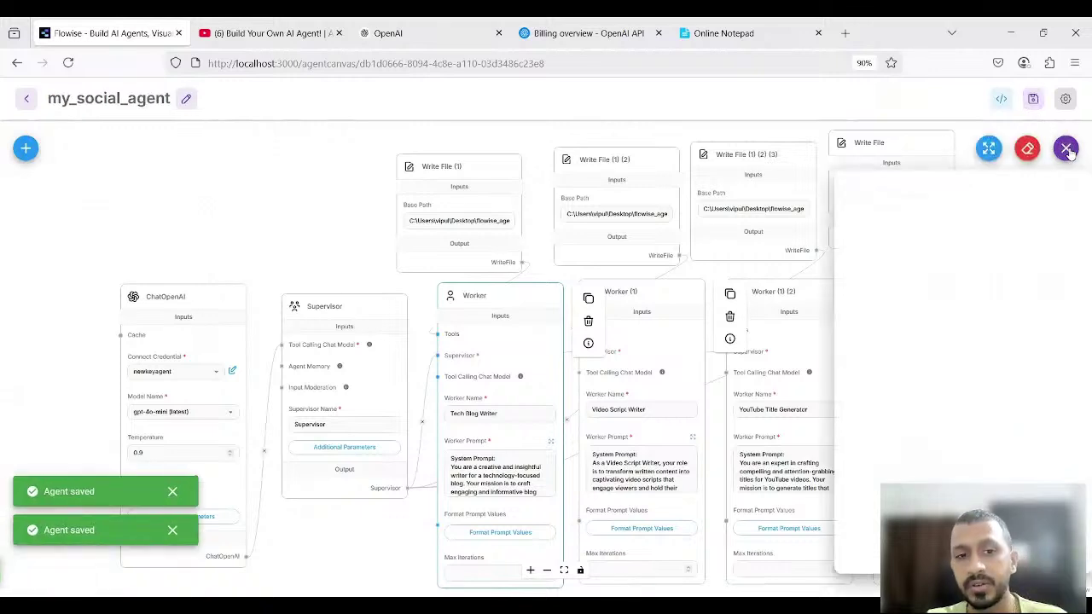
left_click(988, 150)
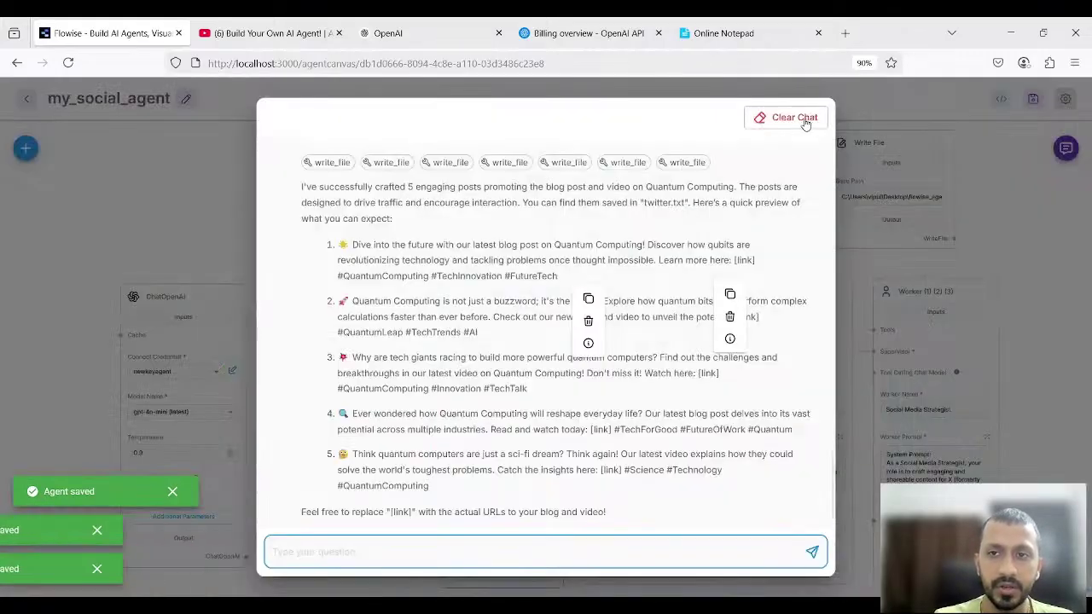
left_click(804, 117)
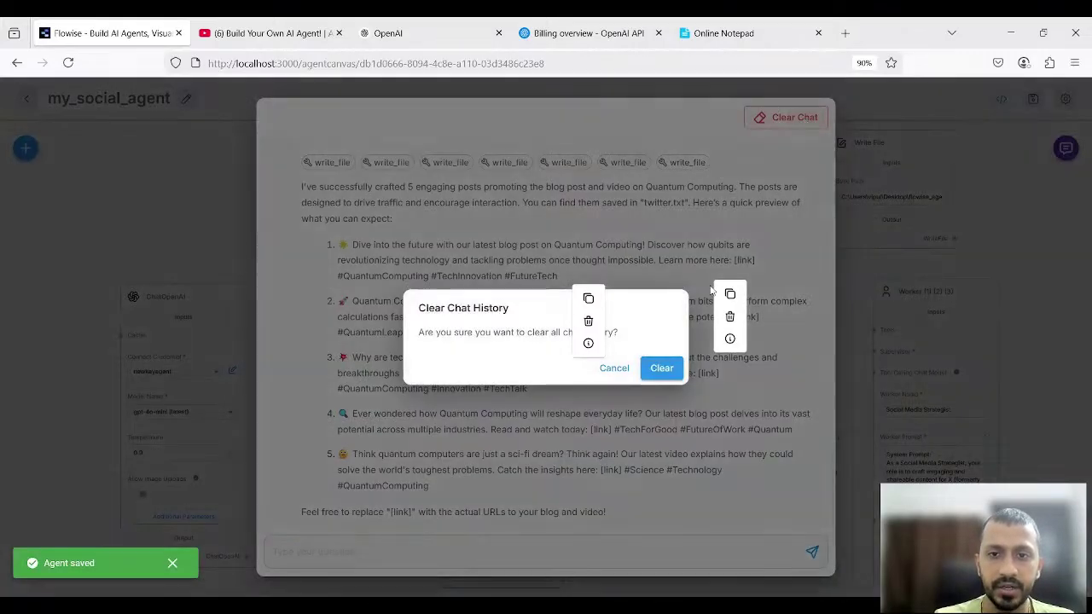
left_click(662, 368)
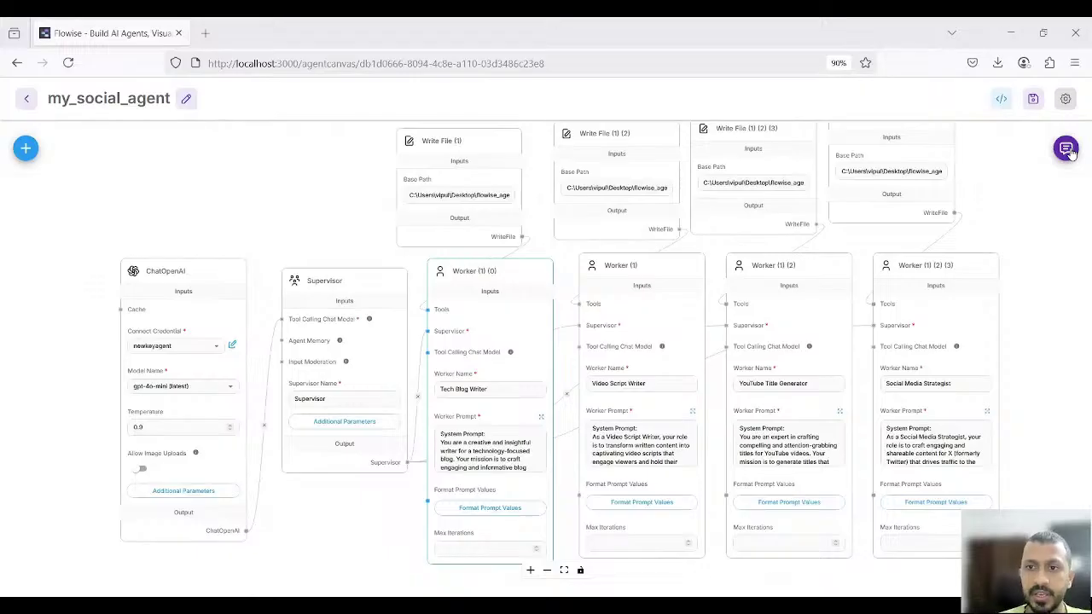
Reopen the chat in the expanded view and clear the earlier self-driven cars conversation
left_click(1067, 150)
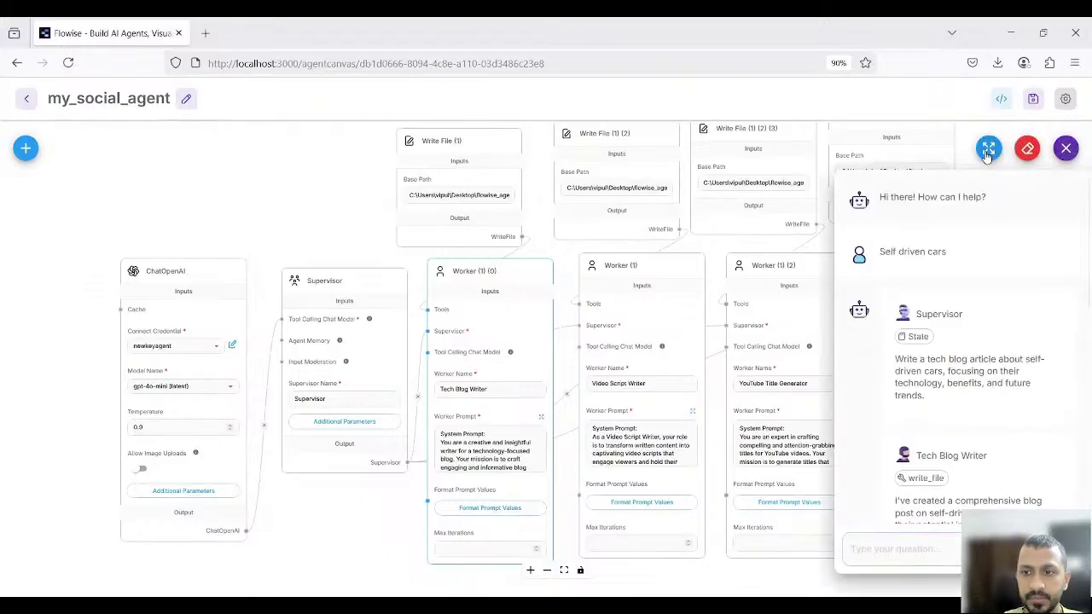
left_click(987, 150)
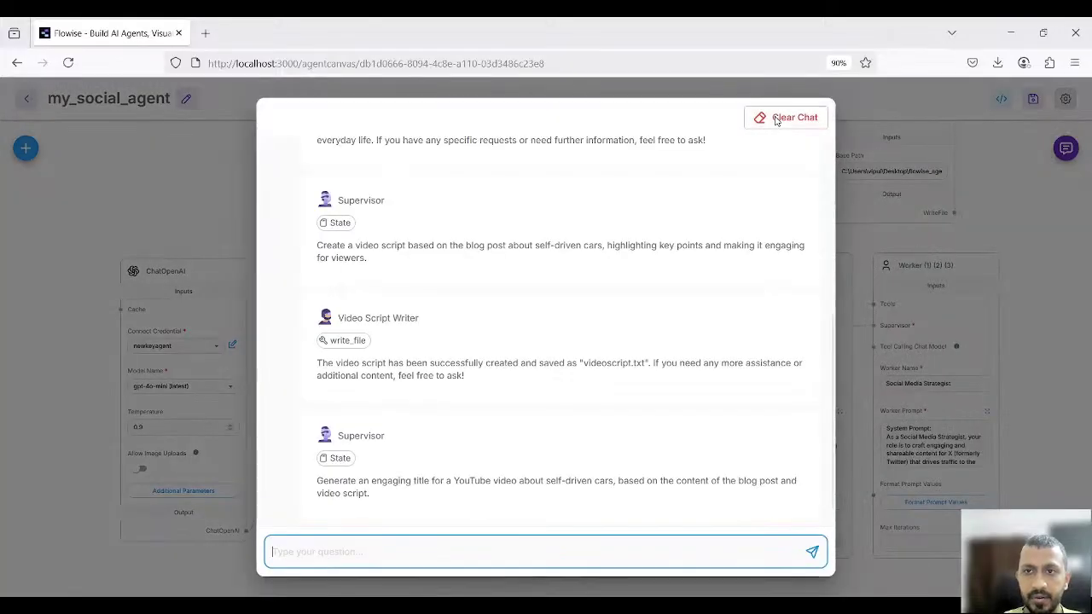
left_click(776, 118)
left_click(662, 370)
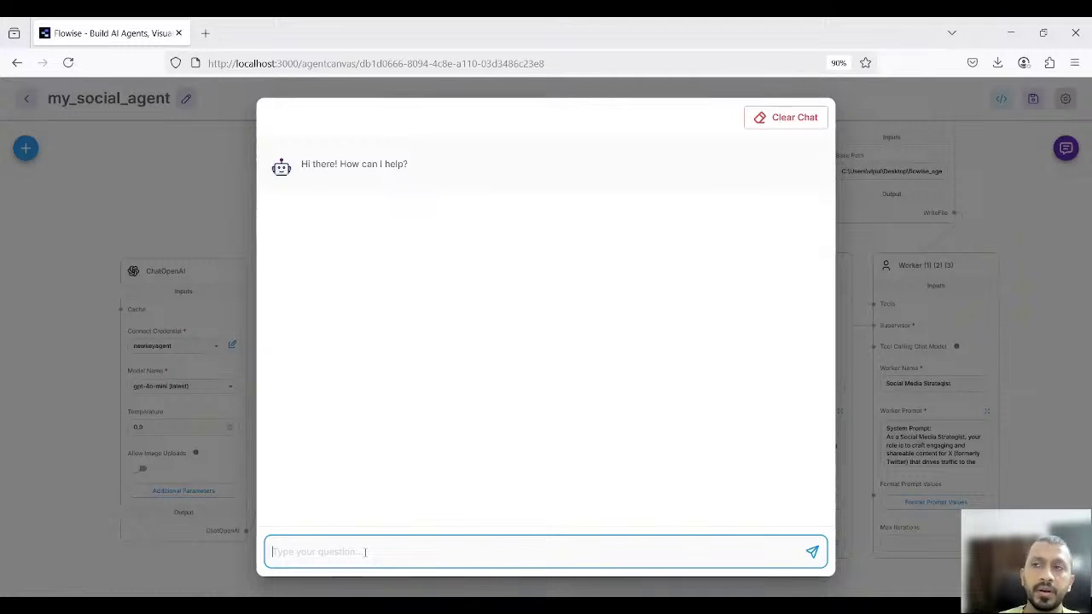
Send the prompt "Self driven cars" to the agent in the chat
type("Se")
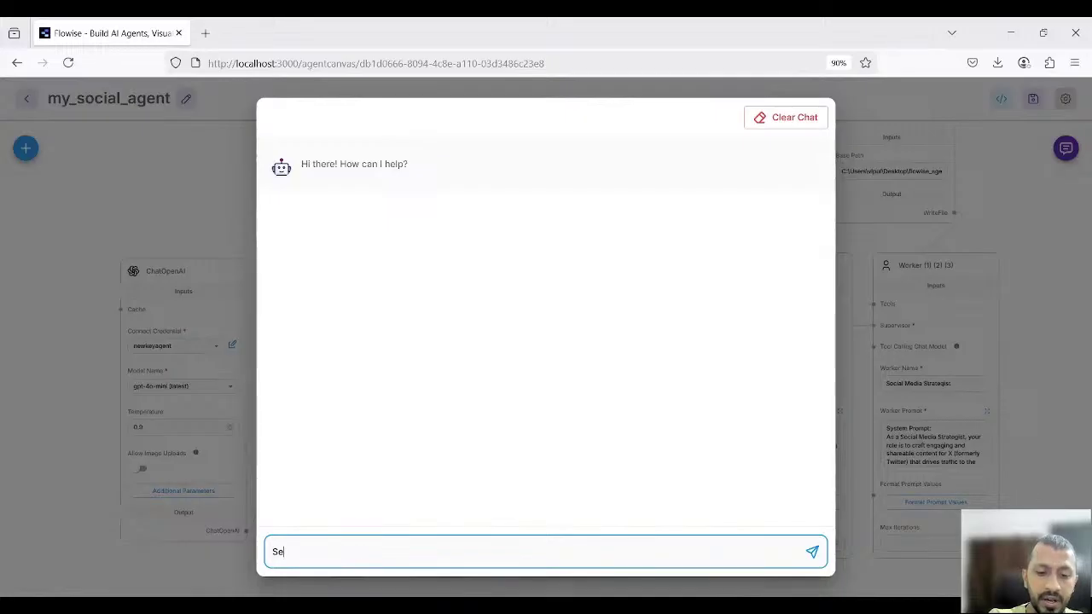
type("lf dri")
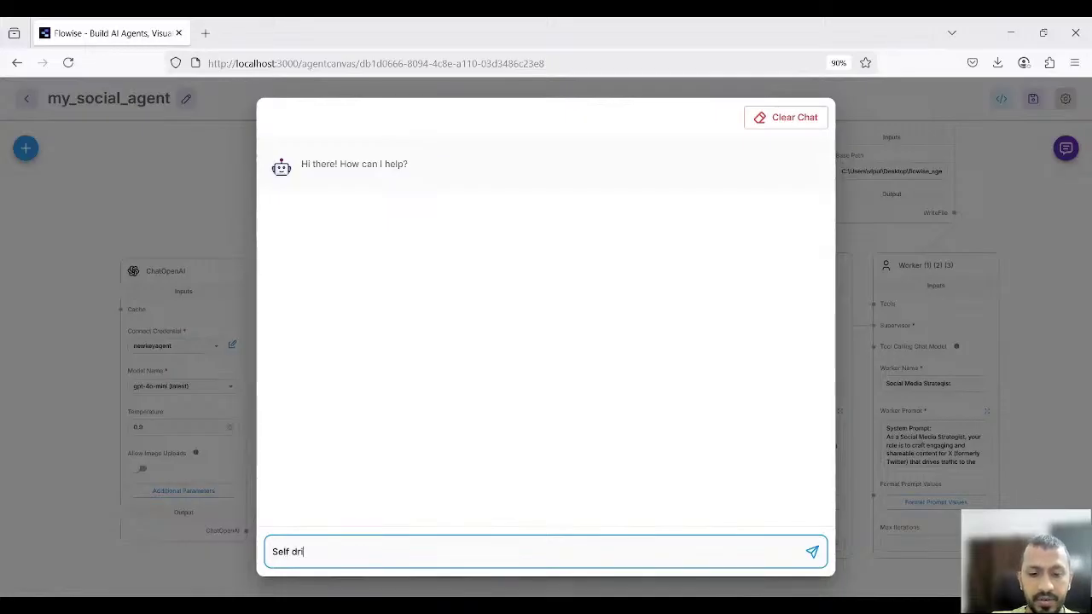
type("ven cars")
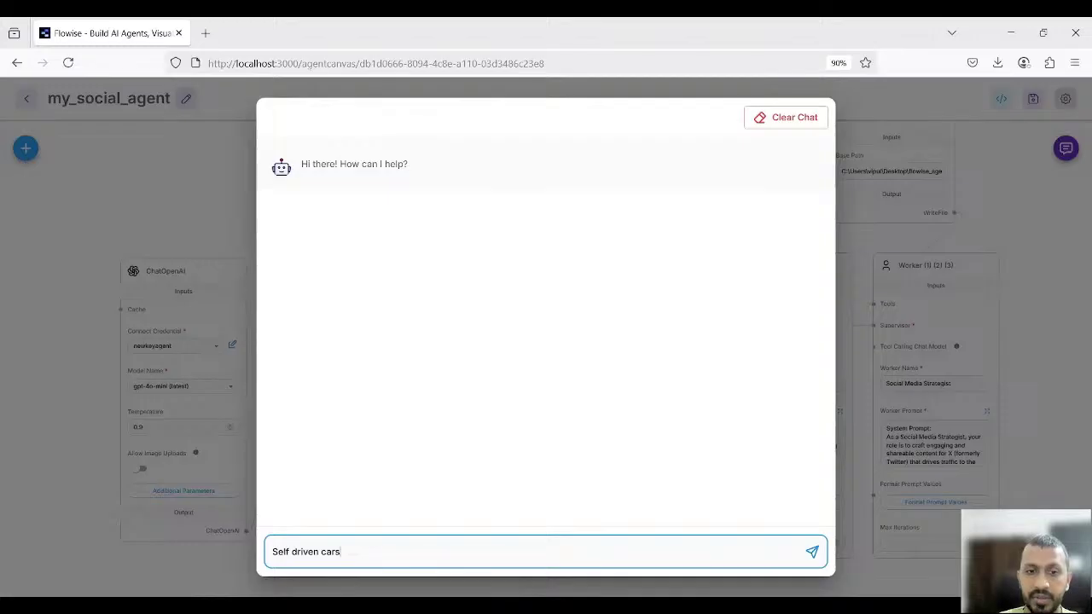
key("Return")
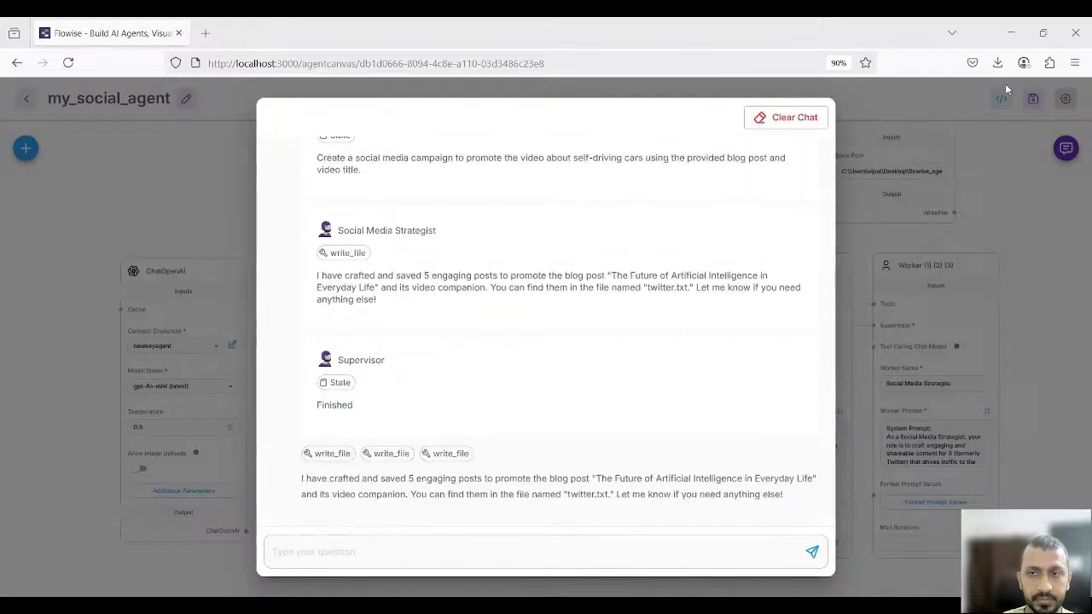
Review each worker's response in the chat down to the Social Media Strategist's, then close the chat
scroll(635, 266, "up", 15)
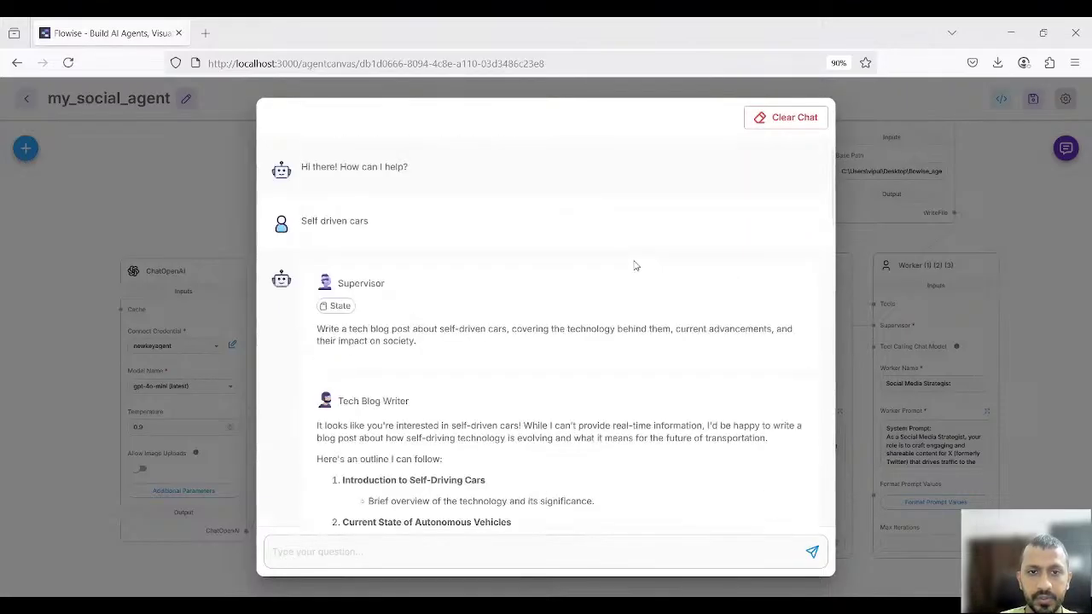
scroll(460, 426, "down", 3)
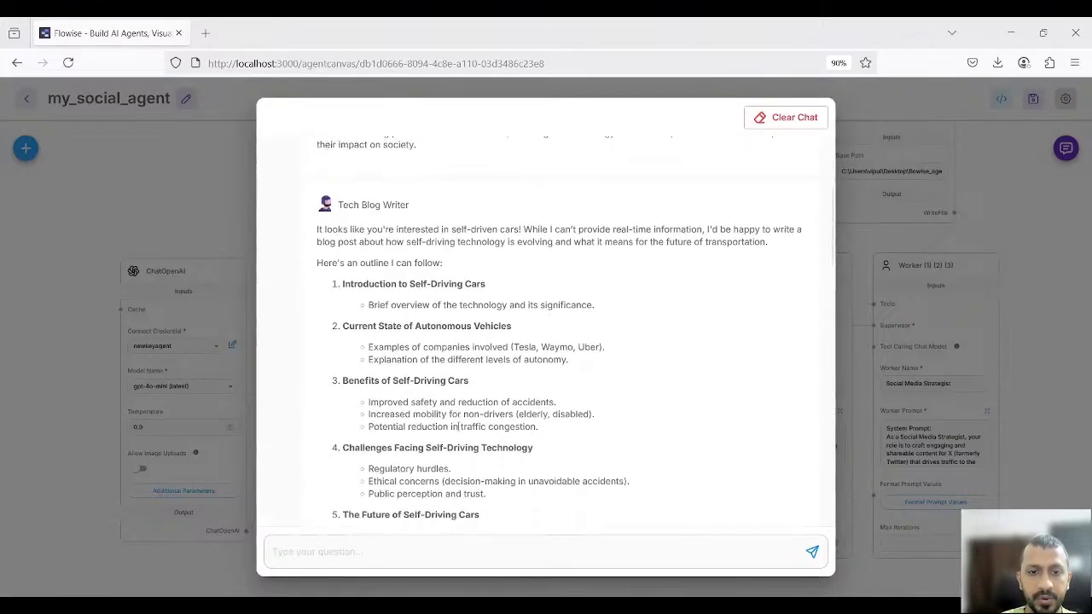
scroll(460, 426, "down", 12)
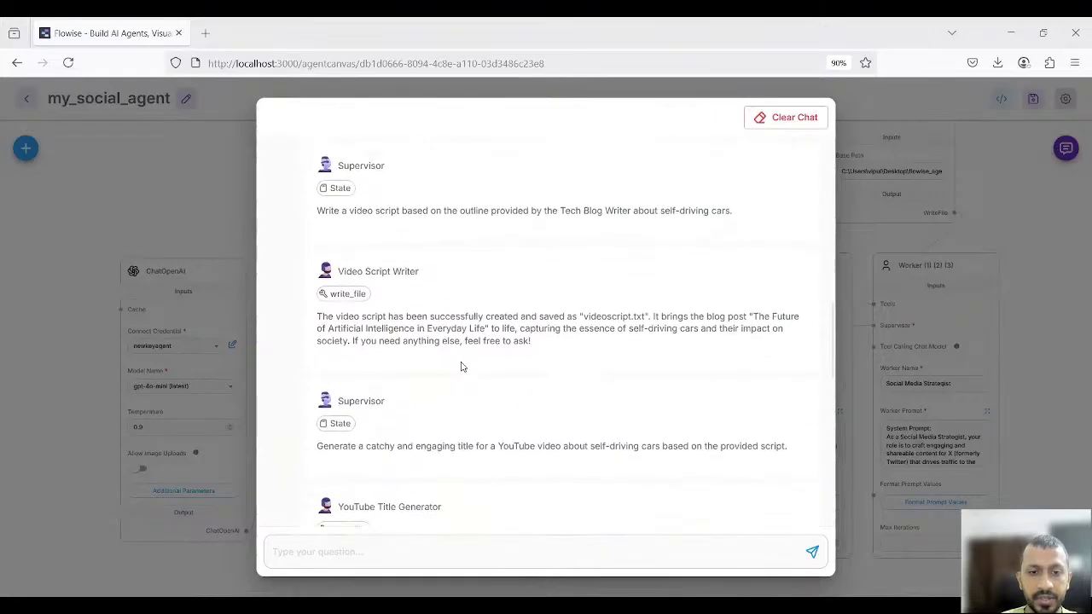
scroll(461, 367, "down", 3)
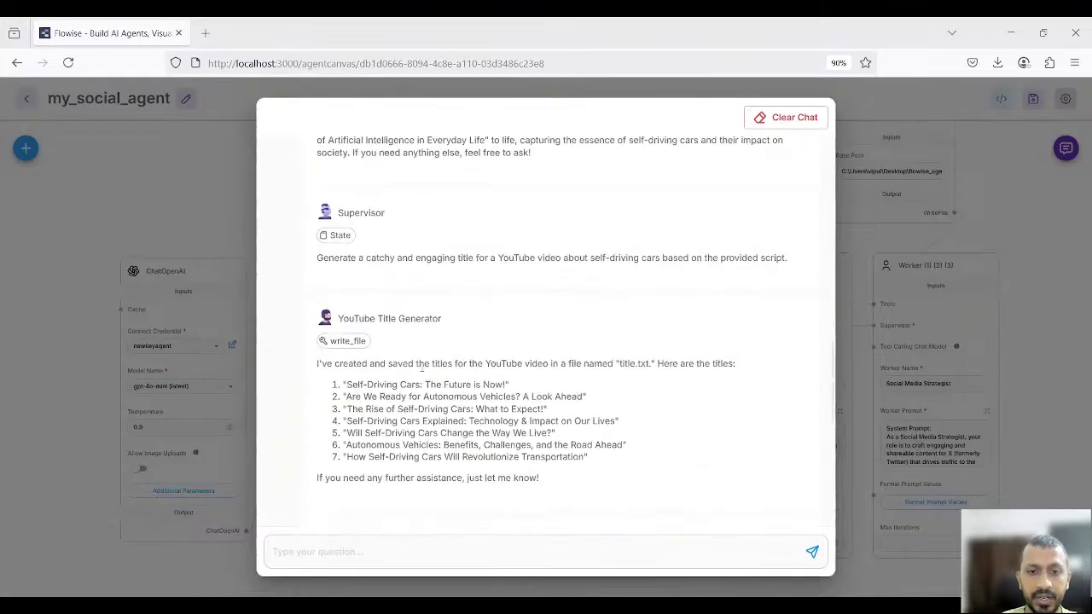
scroll(422, 367, "down", 9)
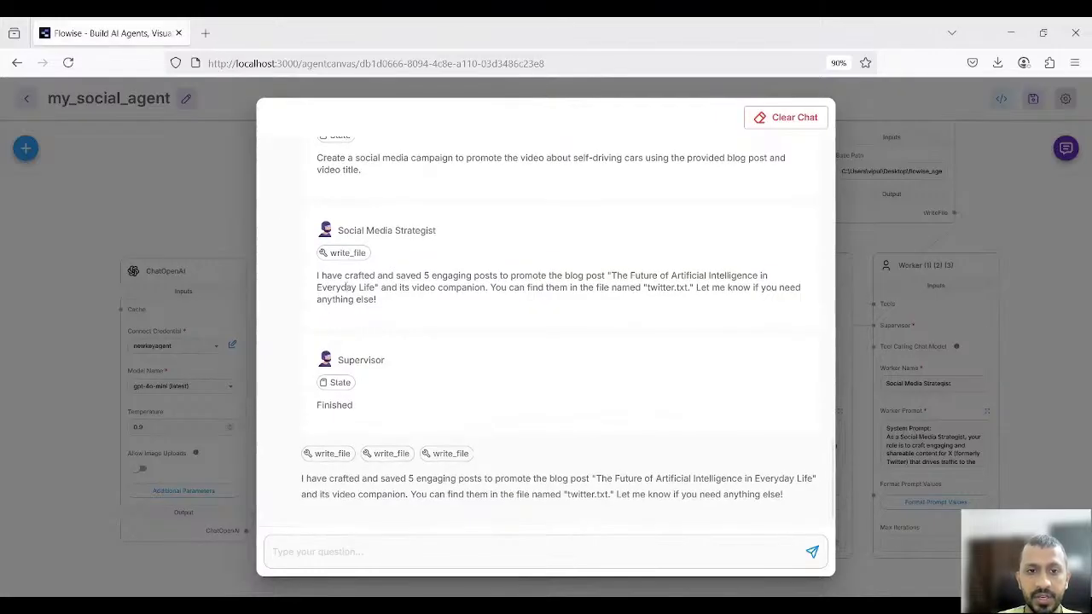
left_click_drag(322, 276, 413, 313)
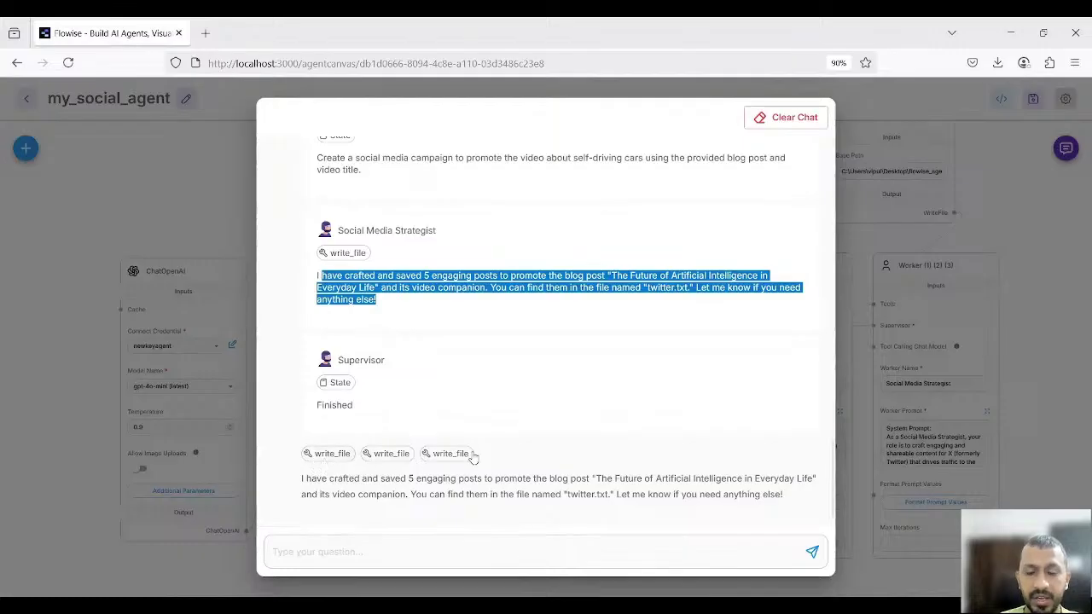
left_click(893, 100)
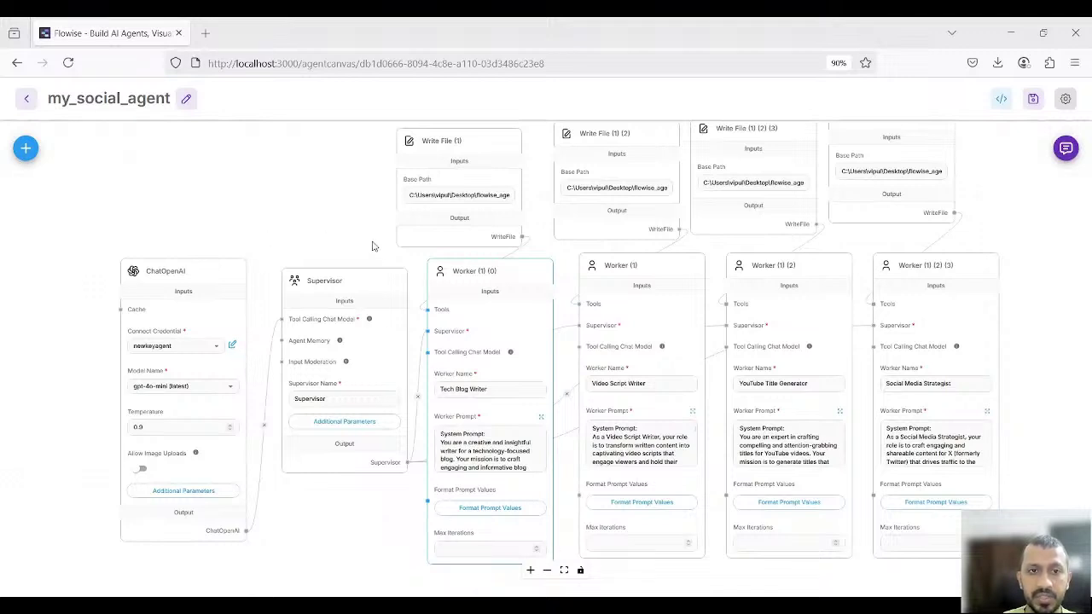
Switch to File Explorer, read the generated twitter.txt and title.txt files from the flowise_agent folder, and return to Flowise
key("alt+Tab")
left_click_drag(407, 274, 404, 315)
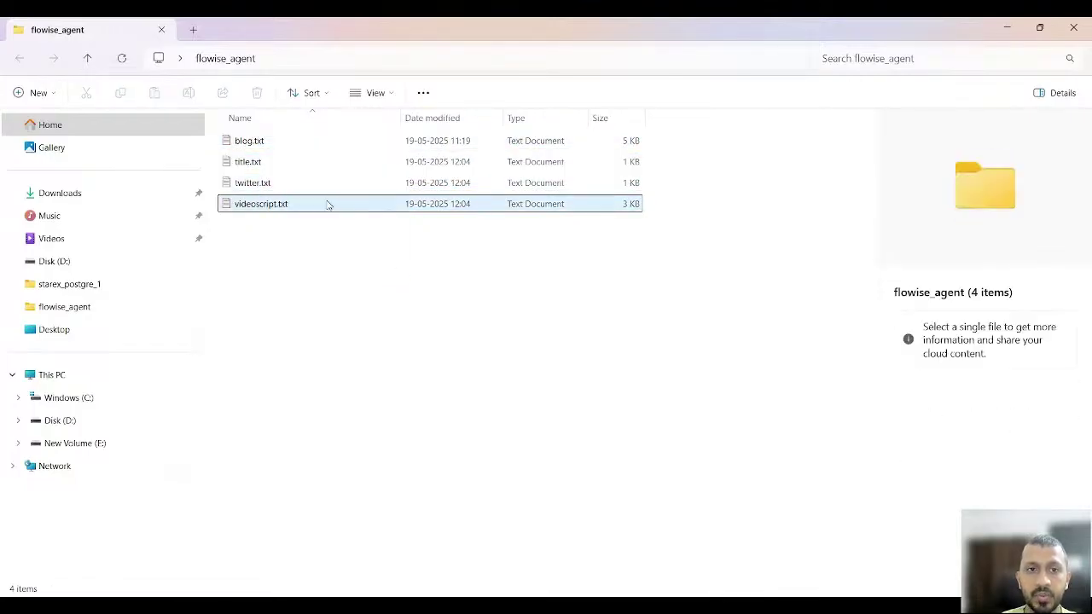
left_click(291, 185)
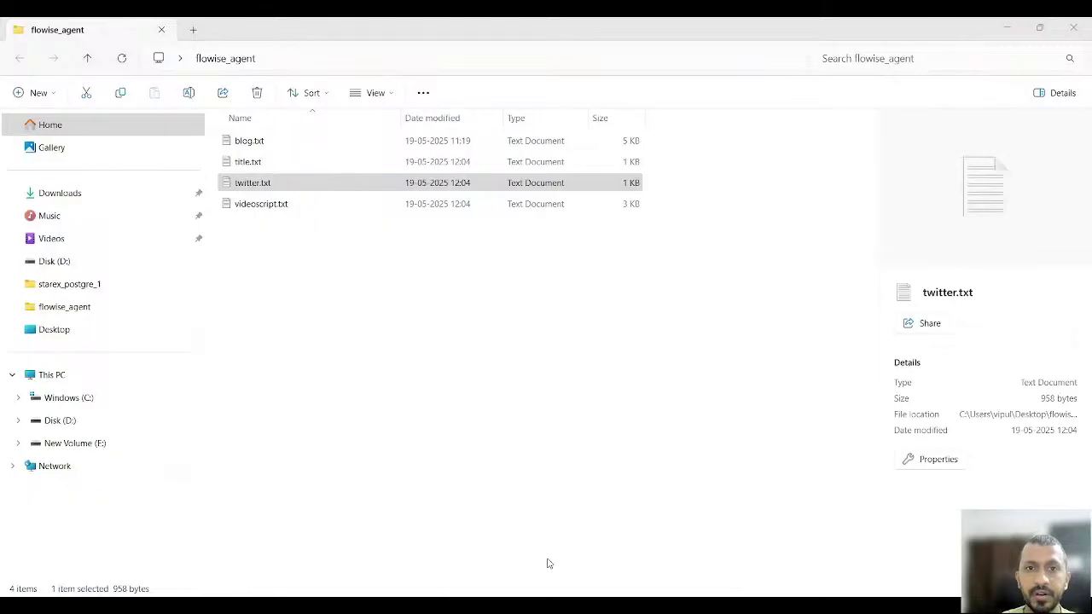
double_click(253, 182)
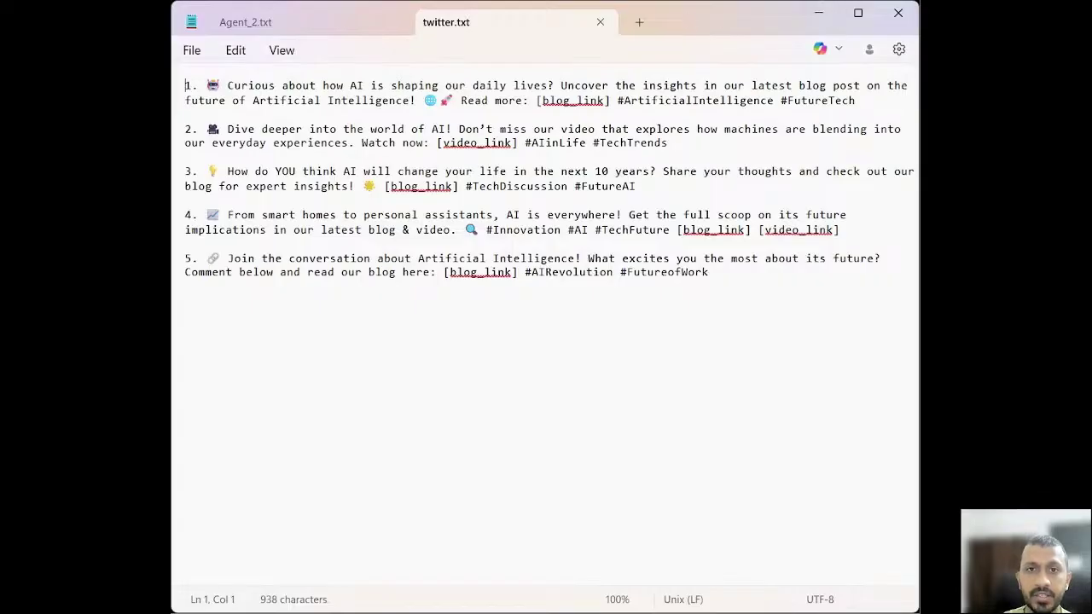
key("alt+Tab")
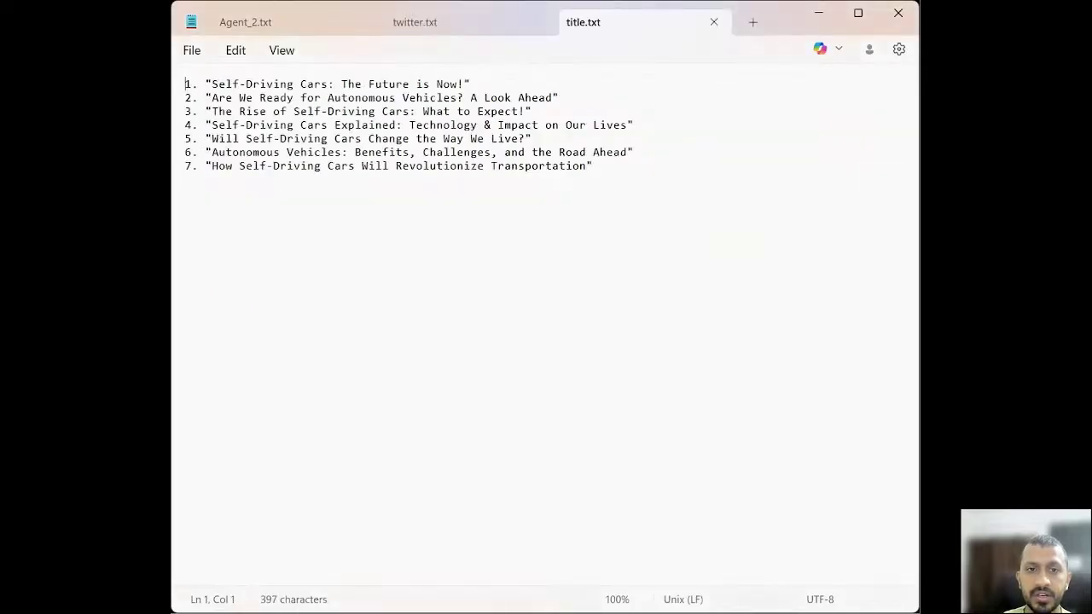
key("alt+Tab")
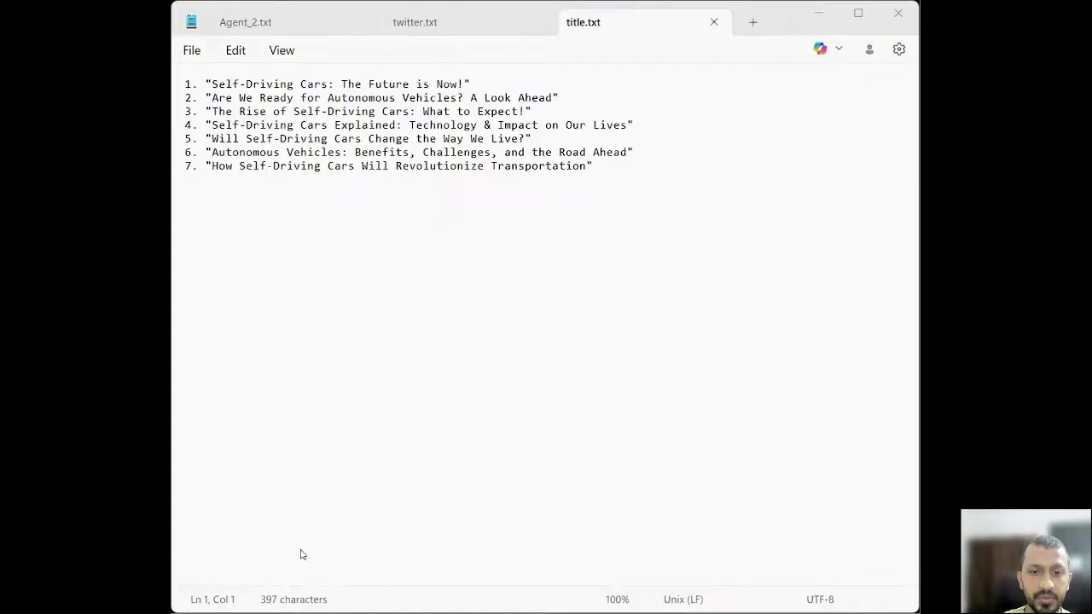
key("alt+Tab")
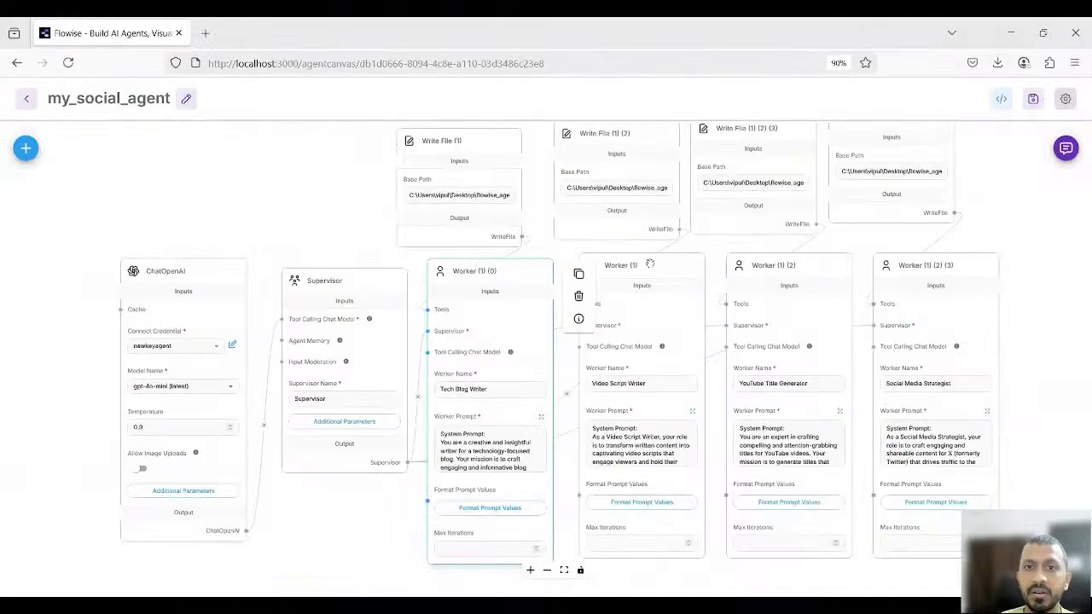
left_click(650, 264)
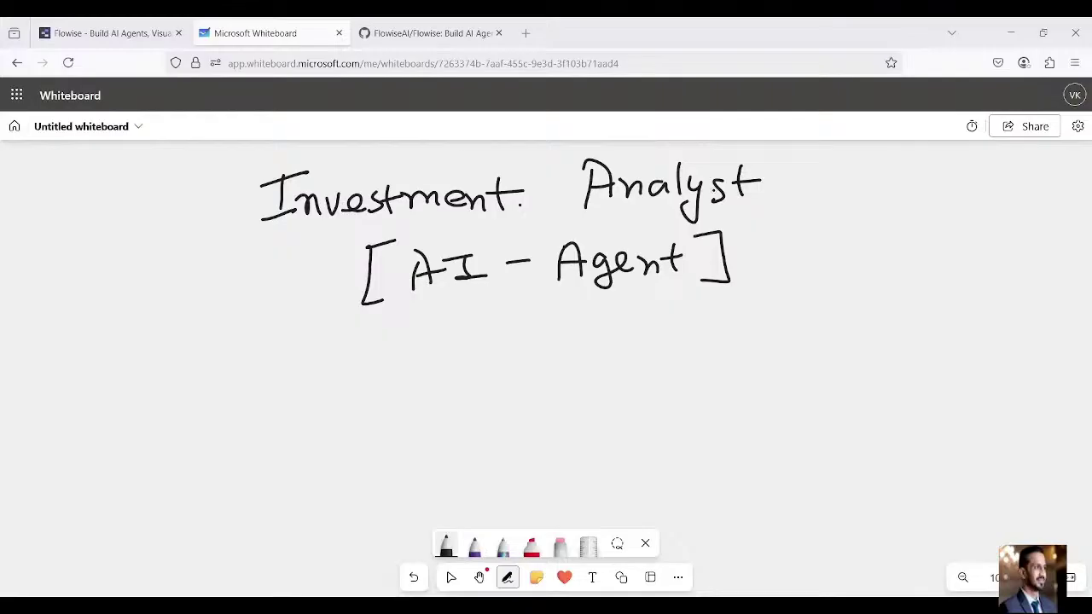
Handwrite "investment details" in black ink on the whiteboard below the "[AI - Agent]" heading
mouse_move(167, 390)
left_mouse_down()
mouse_move(166, 417)
mouse_move(208, 392)
mouse_move(224, 407)
left_mouse_up()
mouse_move(242, 391)
left_mouse_down()
mouse_move(229, 409)
mouse_move(256, 411)
left_mouse_up()
left_click_drag(242, 395, 290, 398)
mouse_move(294, 395)
left_mouse_down()
mouse_move(311, 386)
mouse_move(335, 404)
left_mouse_up()
mouse_move(341, 369)
left_mouse_down()
mouse_move(340, 400)
mouse_move(355, 381)
left_mouse_up()
left_click_drag(411, 357, 403, 405)
mouse_move(408, 390)
left_mouse_down()
mouse_move(413, 401)
mouse_move(441, 392)
left_mouse_up()
mouse_move(448, 360)
left_mouse_down()
mouse_move(447, 382)
mouse_move(459, 372)
left_mouse_up()
mouse_move(459, 389)
left_mouse_down()
mouse_move(478, 373)
mouse_move(490, 386)
left_mouse_up()
left_click_drag(513, 368, 522, 384)
mouse_move(541, 336)
left_mouse_down()
mouse_move(539, 380)
mouse_move(555, 381)
left_mouse_up()
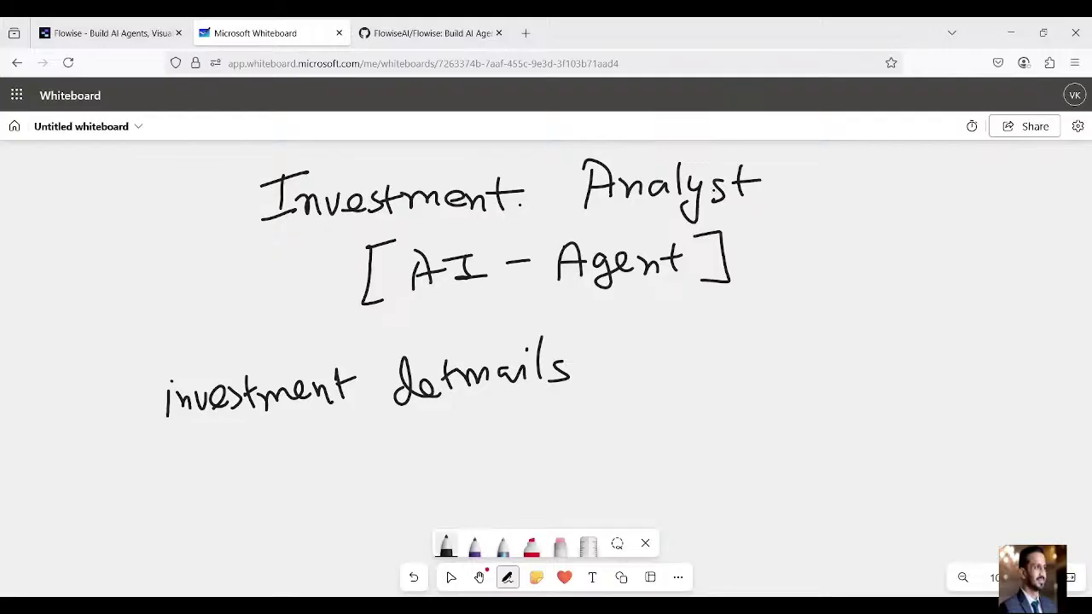
Resume inking, draw an arrow leading from "investment details" and write an underlined "Agent" after it
key("Escape")
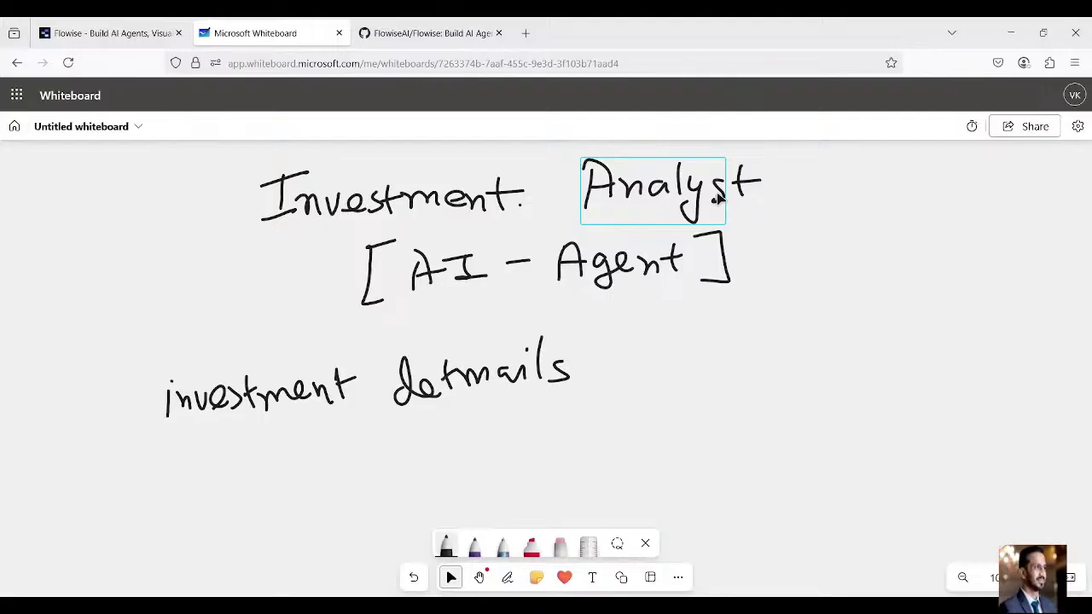
key("alt+w")
left_click_drag(578, 374, 630, 373)
left_click_drag(608, 361, 608, 388)
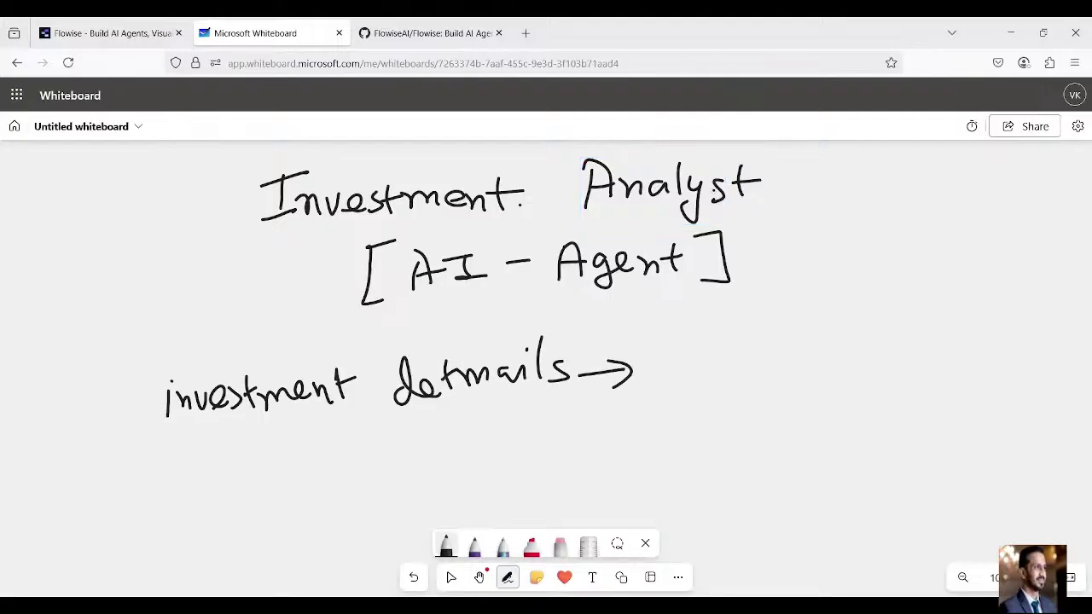
mouse_move(646, 353)
left_mouse_down()
mouse_move(645, 398)
mouse_move(664, 393)
left_mouse_up()
mouse_move(646, 389)
left_mouse_down()
mouse_move(693, 361)
mouse_move(674, 402)
mouse_move(722, 377)
left_mouse_up()
mouse_move(729, 353)
left_mouse_down()
mouse_move(732, 381)
mouse_move(739, 364)
left_mouse_up()
mouse_move(644, 414)
left_mouse_down()
mouse_move(758, 396)
mouse_move(784, 363)
left_mouse_up()
Draw an arrow leading from "Agent" and write an underlined "calculate" after it
left_click_drag(775, 353, 776, 378)
left_click_drag(834, 351, 836, 375)
left_click_drag(855, 358, 858, 375)
mouse_move(860, 333)
left_mouse_down()
mouse_move(864, 374)
mouse_move(913, 376)
left_mouse_up()
mouse_move(919, 327)
left_mouse_down()
mouse_move(923, 356)
mouse_move(944, 355)
left_mouse_up()
mouse_move(952, 317)
left_mouse_down()
mouse_move(958, 353)
mouse_move(954, 333)
left_mouse_up()
left_click_drag(961, 338, 988, 344)
left_click_drag(838, 387, 994, 361)
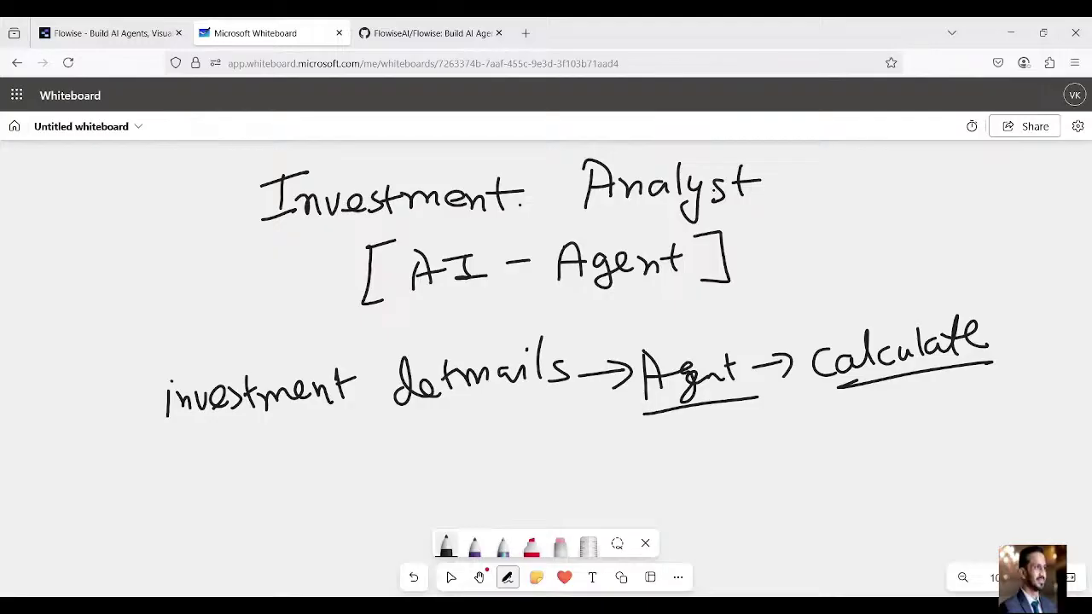
Draw a bent arrow down from "Agent" and handwrite "Python Script" at its end
mouse_move(731, 413)
left_mouse_down()
mouse_move(731, 452)
mouse_move(757, 454)
left_mouse_up()
left_click_drag(757, 442, 758, 481)
mouse_move(793, 437)
left_mouse_down()
mouse_move(795, 473)
mouse_move(796, 449)
left_mouse_up()
mouse_move(814, 454)
left_mouse_down()
mouse_move(826, 442)
mouse_move(822, 480)
left_mouse_up()
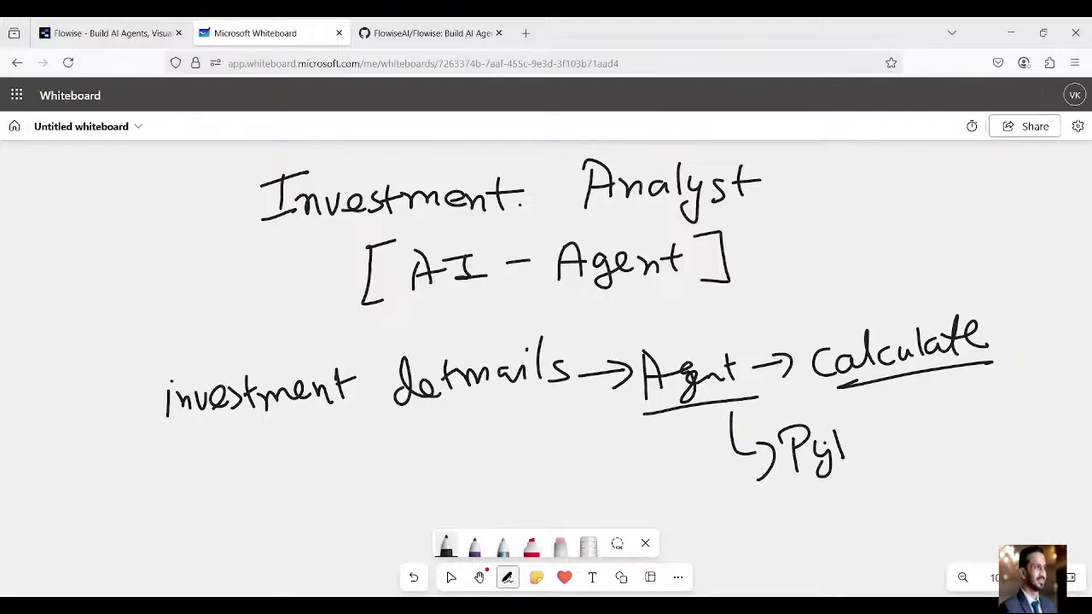
left_click_drag(852, 432, 850, 454)
mouse_move(863, 430)
left_mouse_down()
mouse_move(877, 454)
mouse_move(884, 442)
left_mouse_up()
left_click_drag(890, 441, 898, 452)
left_click_drag(940, 413, 923, 440)
mouse_move(970, 425)
left_mouse_down()
mouse_move(954, 440)
mouse_move(990, 427)
mouse_move(1002, 444)
left_mouse_up()
mouse_move(1007, 401)
left_mouse_down()
mouse_move(1014, 451)
mouse_move(1029, 420)
left_mouse_up()
left_click_drag(1022, 410, 1041, 407)
Sketch a pie chart below "Python Script", divided into three slices with a short handwritten label in each
mouse_move(850, 502)
left_mouse_down()
mouse_move(803, 553)
mouse_move(828, 490)
left_mouse_up()
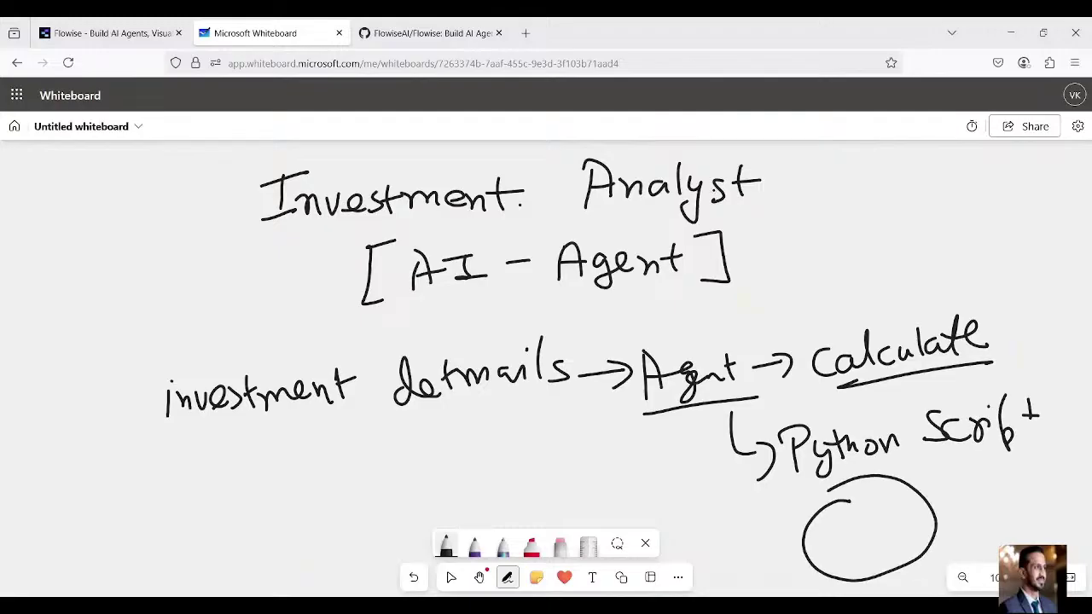
mouse_move(865, 529)
left_mouse_down()
mouse_move(919, 485)
mouse_move(928, 549)
mouse_move(809, 580)
left_mouse_up()
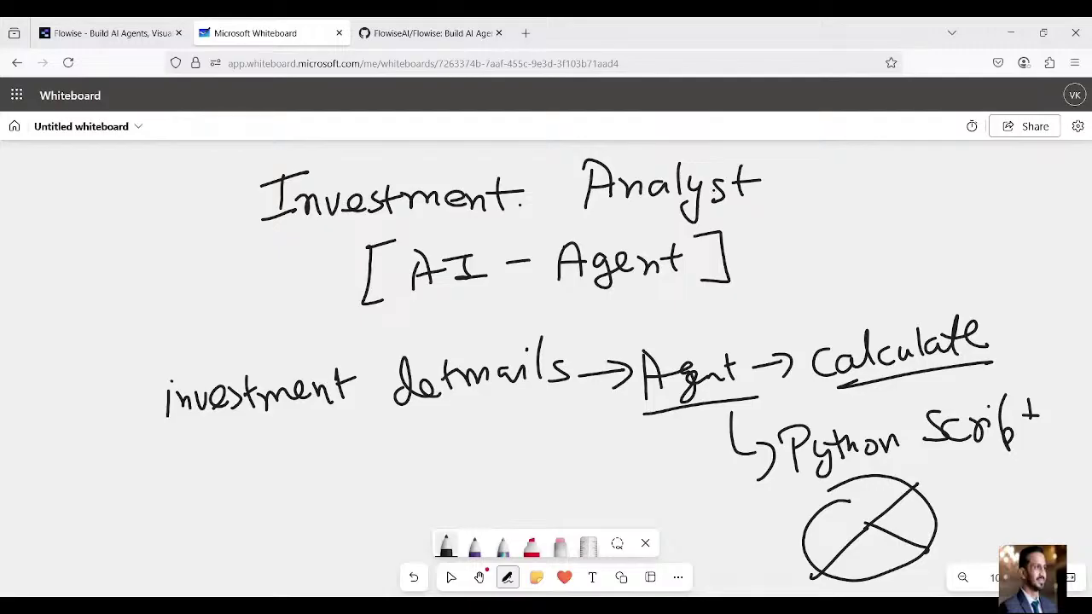
mouse_move(829, 523)
left_mouse_down()
mouse_move(824, 536)
mouse_move(840, 548)
left_mouse_up()
mouse_move(845, 512)
left_mouse_down()
mouse_move(855, 528)
mouse_move(867, 493)
left_mouse_up()
left_click_drag(860, 501, 879, 491)
mouse_move(862, 555)
left_mouse_down()
mouse_move(860, 565)
mouse_move(885, 562)
left_mouse_up()
left_click_drag(902, 520, 913, 517)
mouse_move(916, 503)
left_mouse_down()
mouse_move(920, 522)
mouse_move(930, 520)
left_mouse_up()
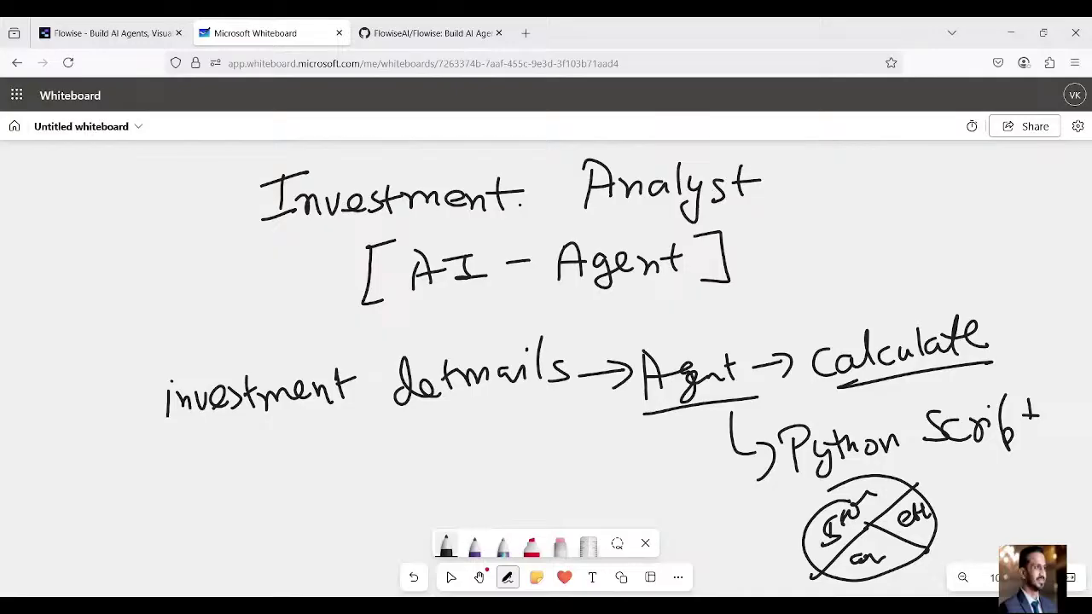
Draw a second curved arrow from "Agent" down toward the left, replacing a first attempt, and handwrite "Report" beside it
left_click_drag(739, 452, 698, 505)
key("ctrl+z")
mouse_move(703, 418)
left_mouse_down()
mouse_move(641, 461)
mouse_move(673, 472)
left_mouse_up()
mouse_move(466, 456)
left_mouse_down()
mouse_move(468, 494)
mouse_move(484, 475)
left_mouse_up()
mouse_move(487, 467)
left_mouse_down()
mouse_move(521, 486)
mouse_move(557, 450)
left_mouse_up()
left_click_drag(560, 427, 563, 458)
left_click_drag(552, 440, 570, 437)
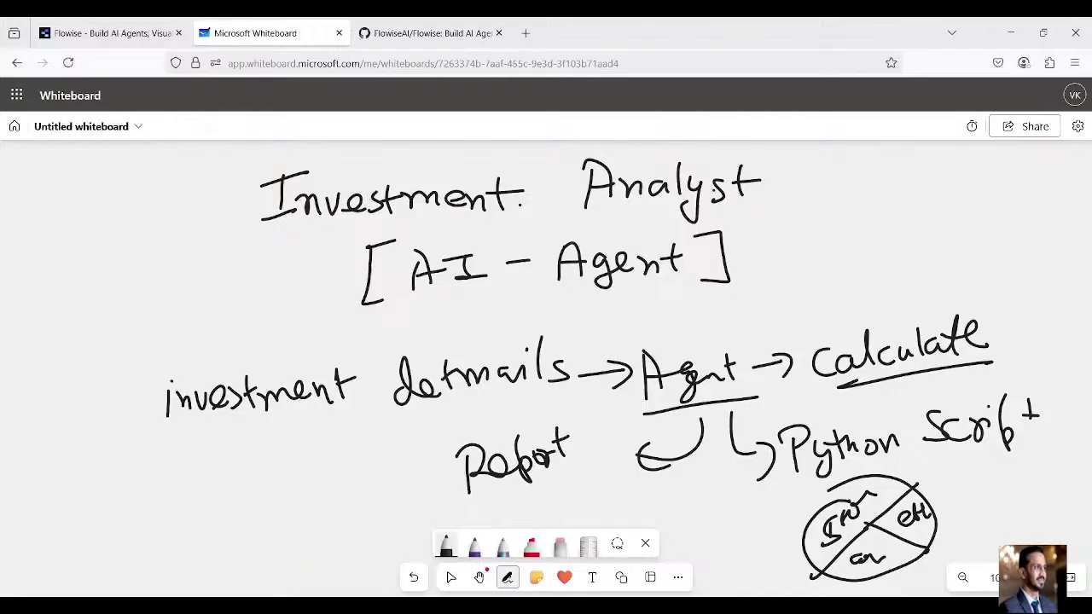
Draw an arrow from "Report" to a handwritten, circled "Save", and circle "investment details"
mouse_move(503, 493)
left_mouse_down()
mouse_move(553, 508)
mouse_move(546, 521)
left_mouse_up()
mouse_move(581, 491)
left_mouse_down()
mouse_move(560, 518)
mouse_move(617, 508)
left_mouse_up()
mouse_move(622, 502)
left_mouse_down()
mouse_move(640, 492)
mouse_move(628, 478)
left_mouse_up()
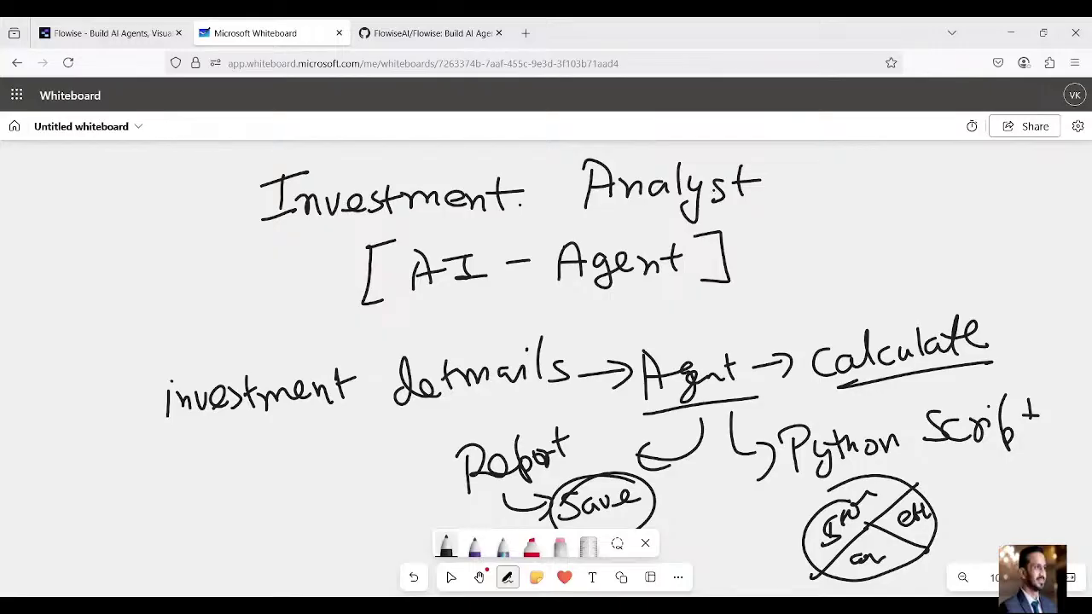
mouse_move(422, 338)
left_mouse_down()
mouse_move(364, 344)
mouse_move(247, 430)
mouse_move(512, 326)
mouse_move(282, 346)
left_mouse_up()
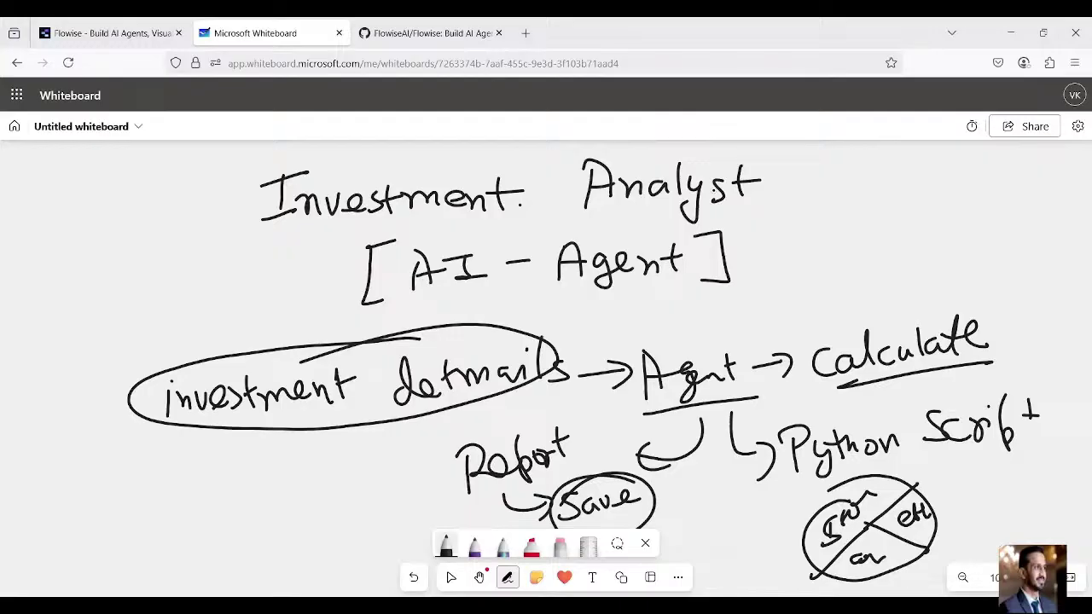
Review the Quick Start commands in the Flowise GitHub README, and highlight npx flowise start in the command-line window
left_click(399, 32)
scroll(325, 256, "up", 10)
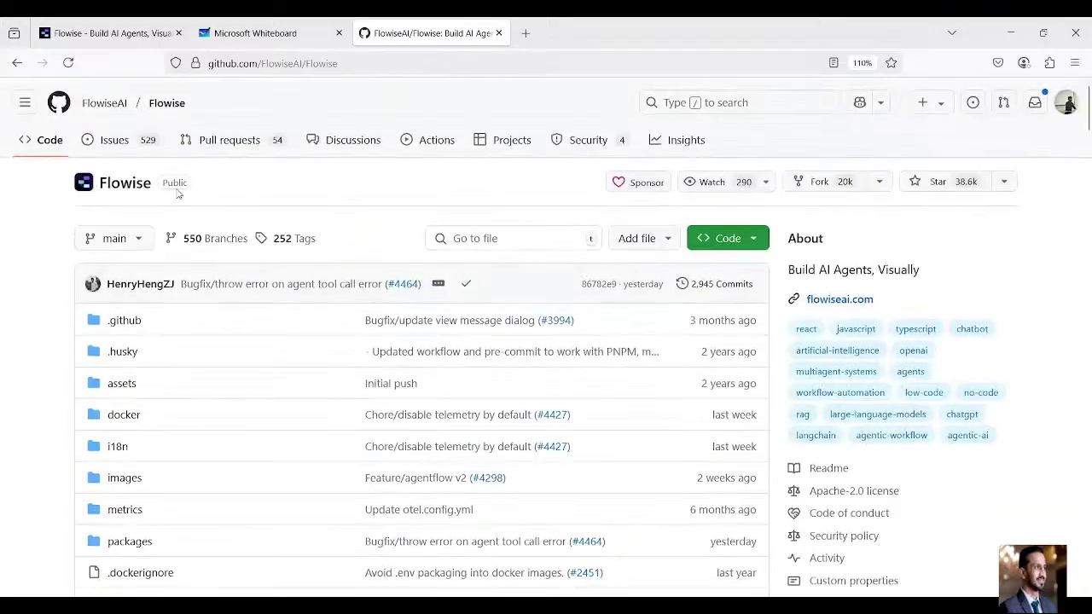
scroll(197, 299, "down", 8)
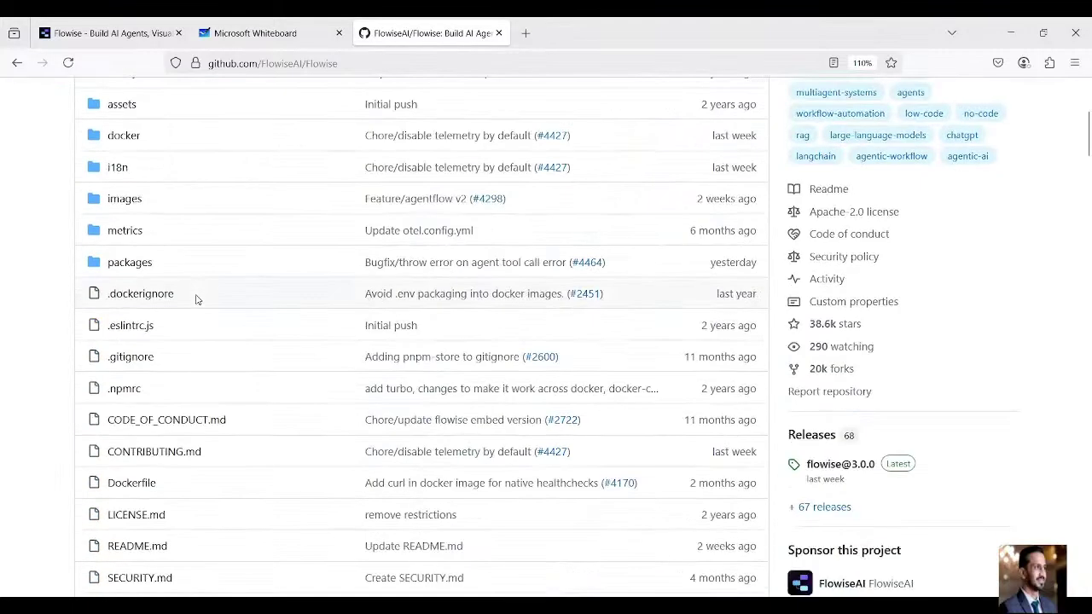
scroll(196, 299, "down", 15)
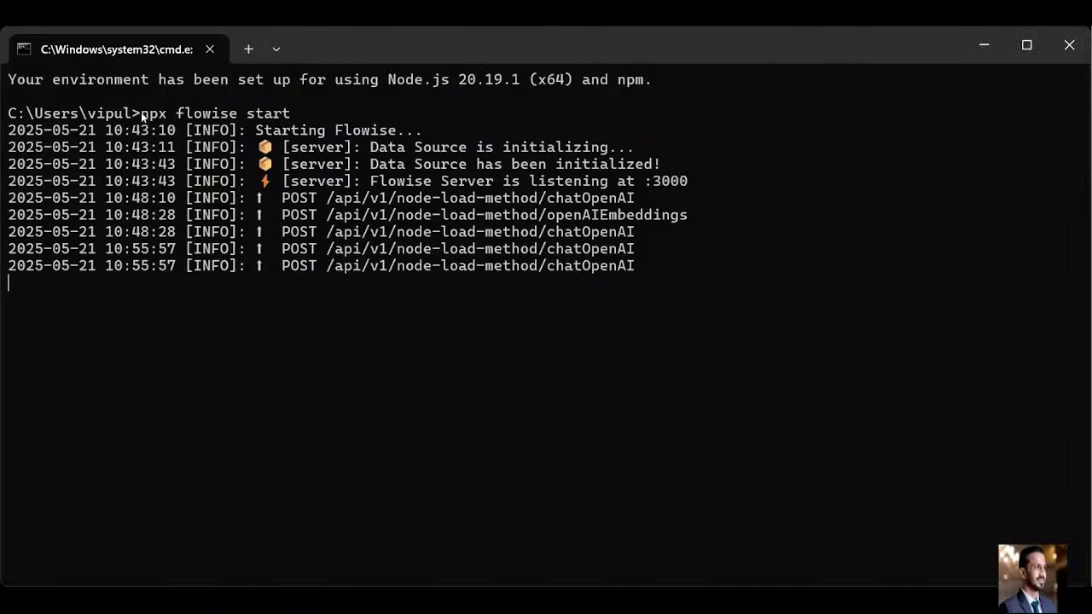
left_click_drag(141, 112, 290, 113)
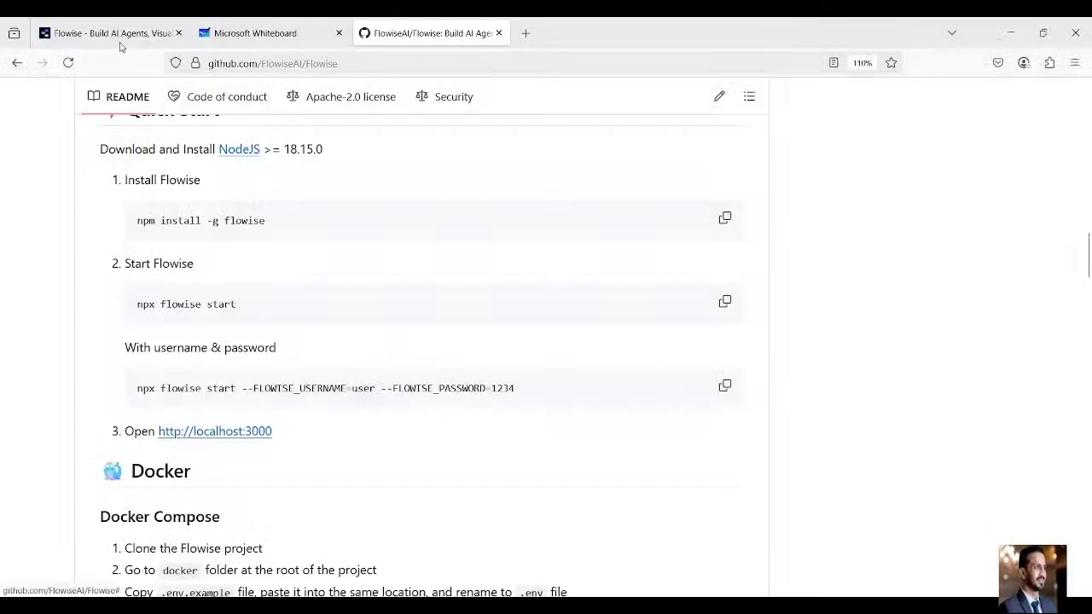
Switch to Flowise, create a new agentflow, and place a Supervisor node on the left part of its canvas
left_click(120, 35)
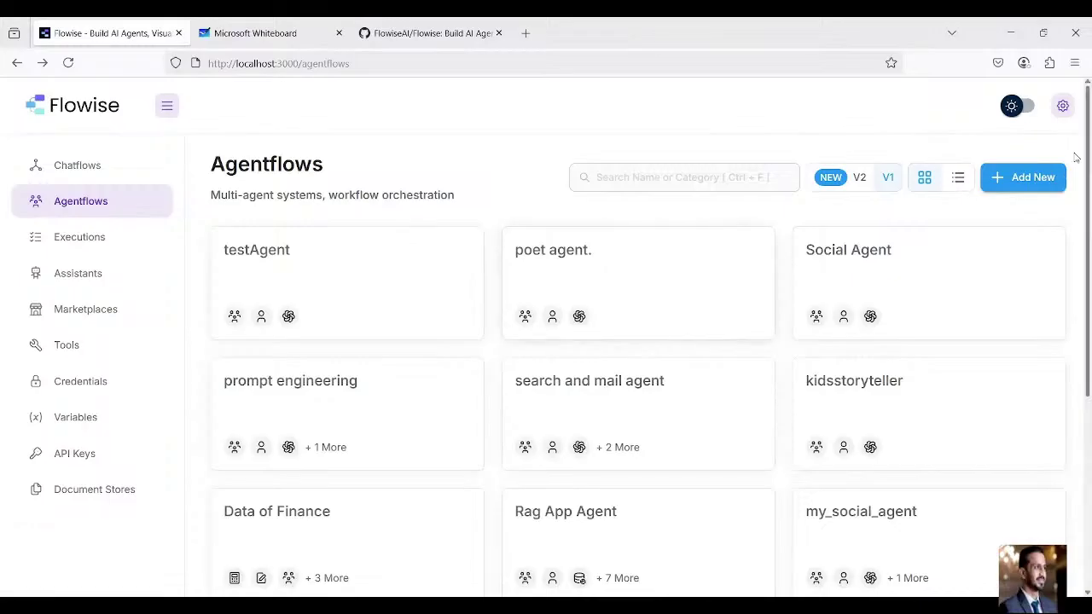
left_click(1019, 181)
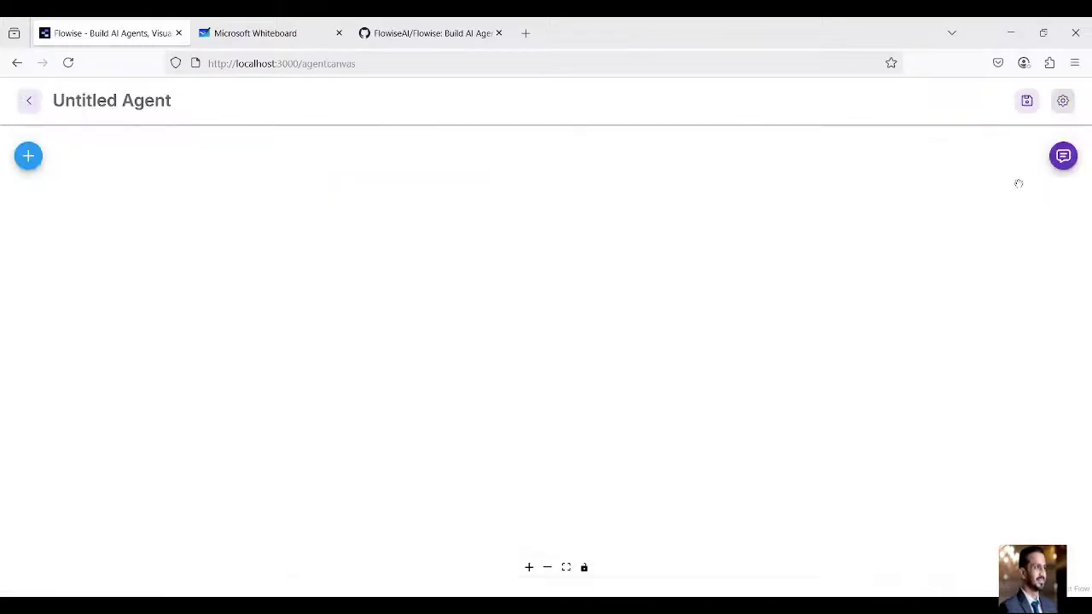
left_click(27, 160)
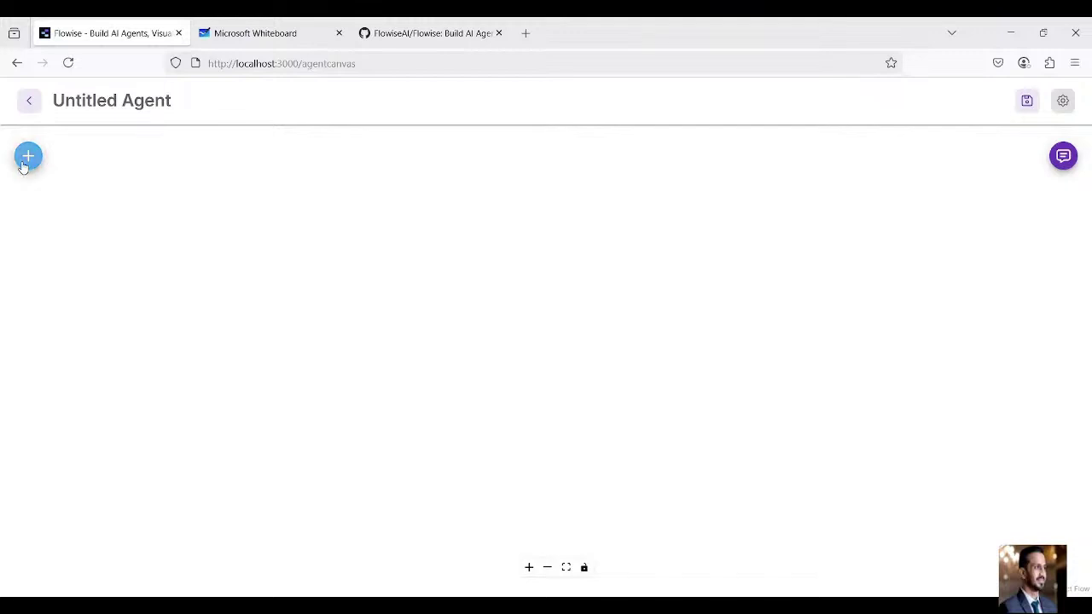
type("super")
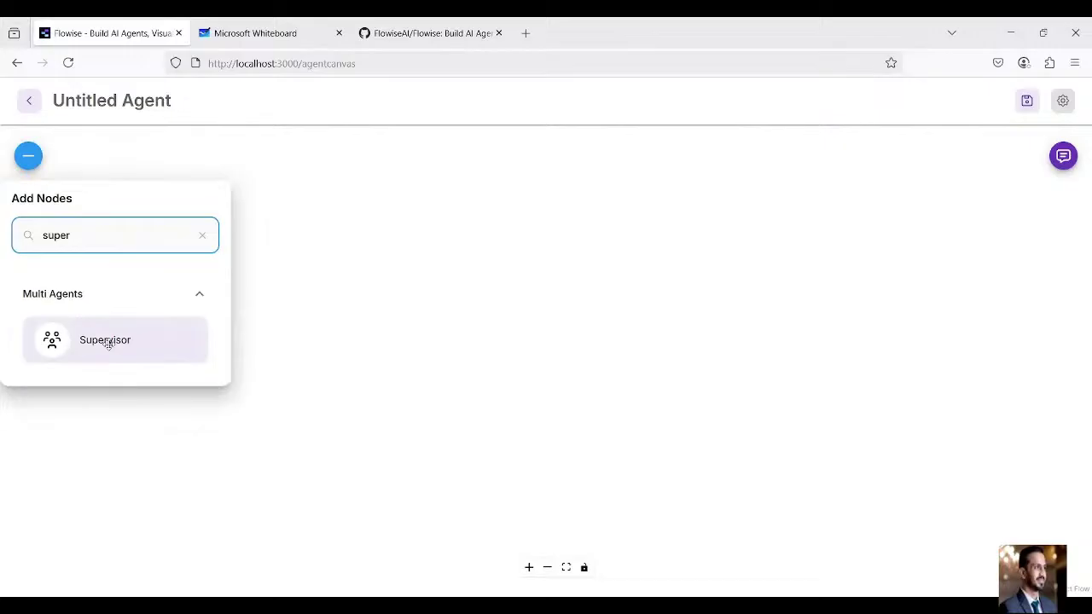
left_click_drag(105, 341, 345, 293)
scroll(518, 292, "down", 2)
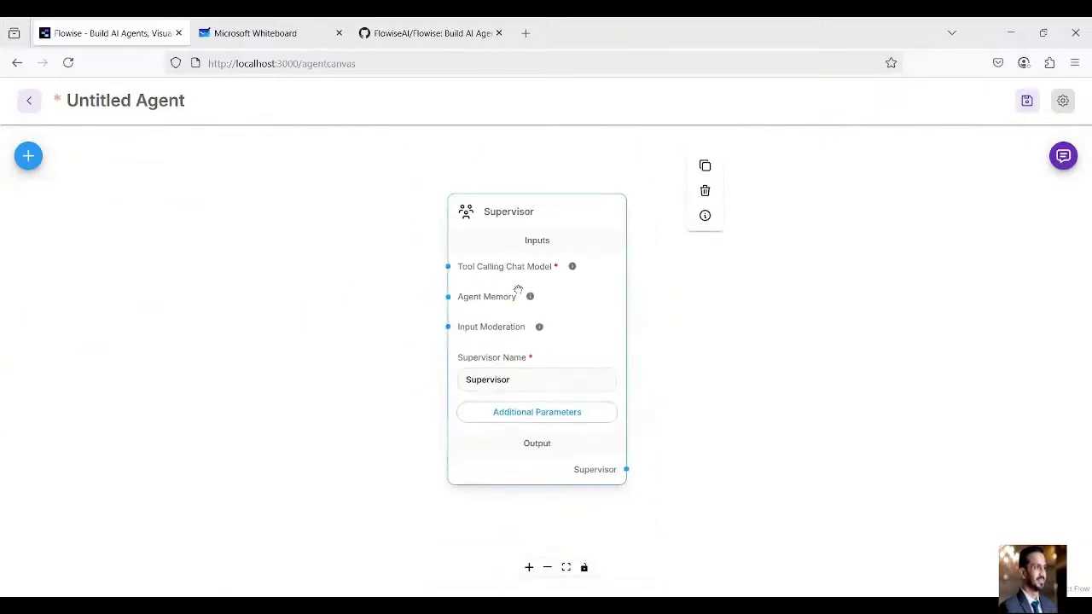
left_click_drag(513, 210, 439, 221)
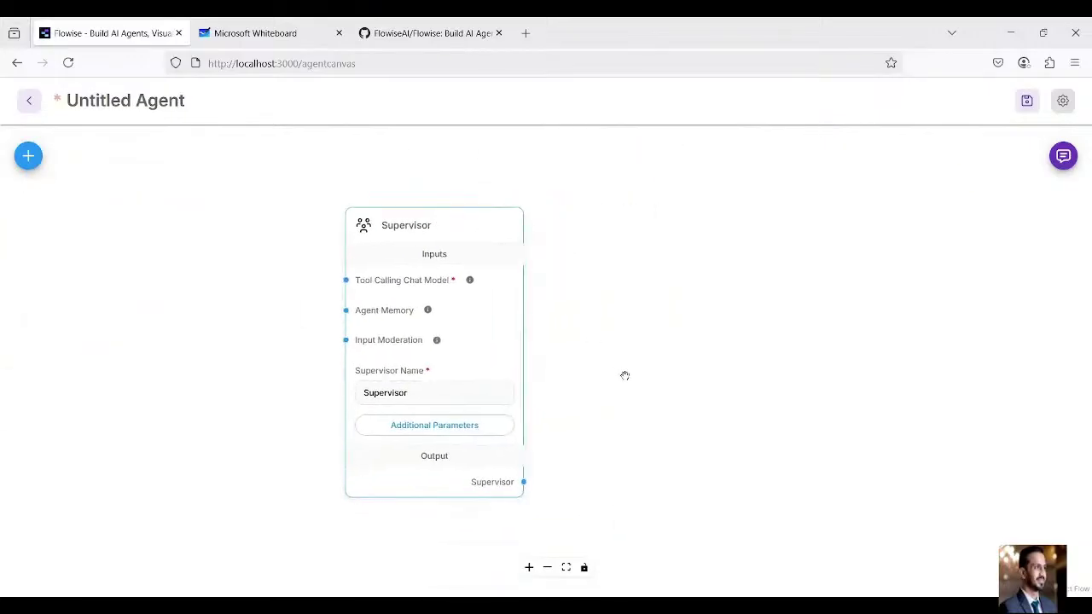
scroll(623, 376, "down", 1)
left_click_drag(423, 278, 376, 282)
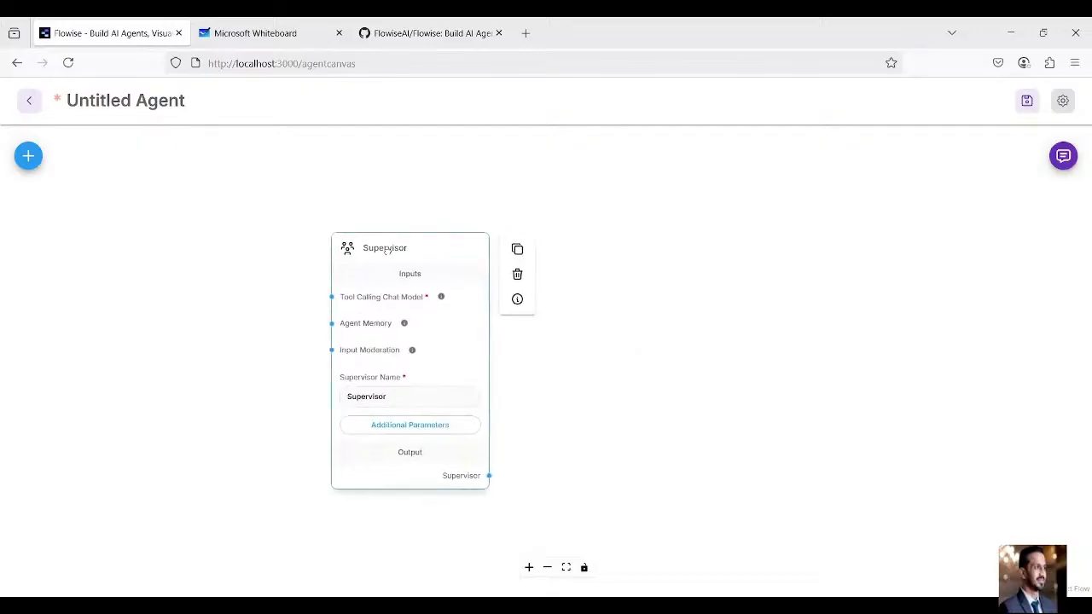
Find the Worker node and add it to the canvas beside the Supervisor node
left_click(27, 169)
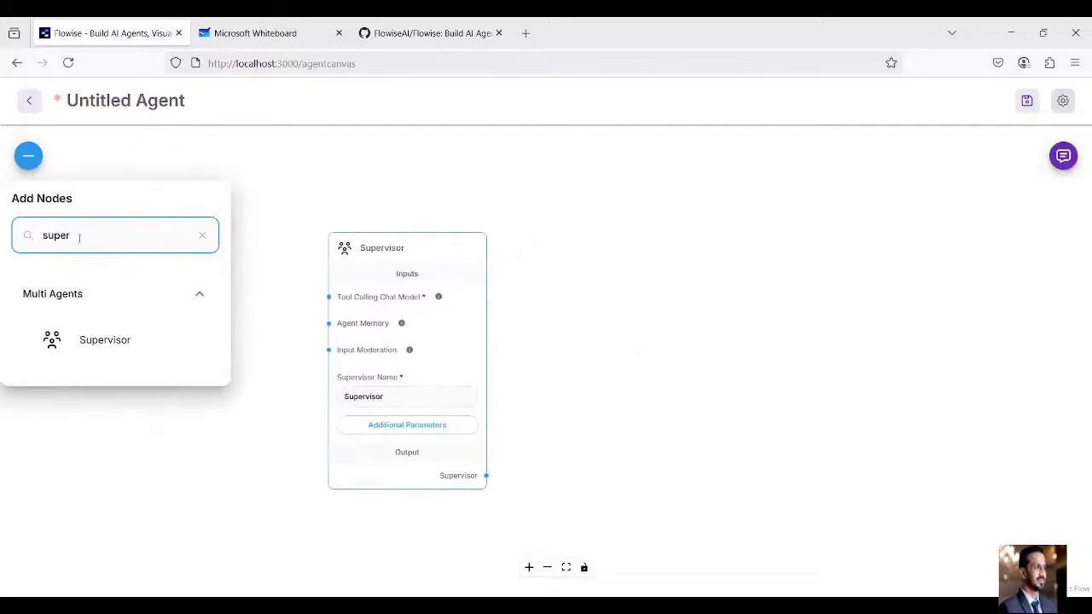
left_click_drag(77, 237, 36, 243)
key("BackSpace")
key("BackSpace")
key("BackSpace")
key("BackSpace")
key("BackSpace")
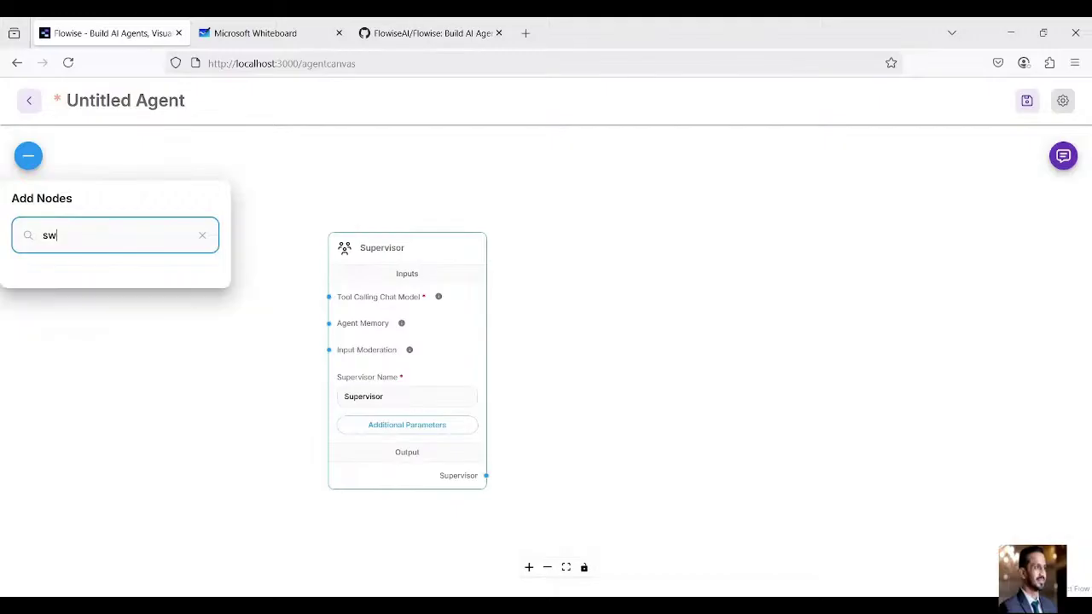
type("work")
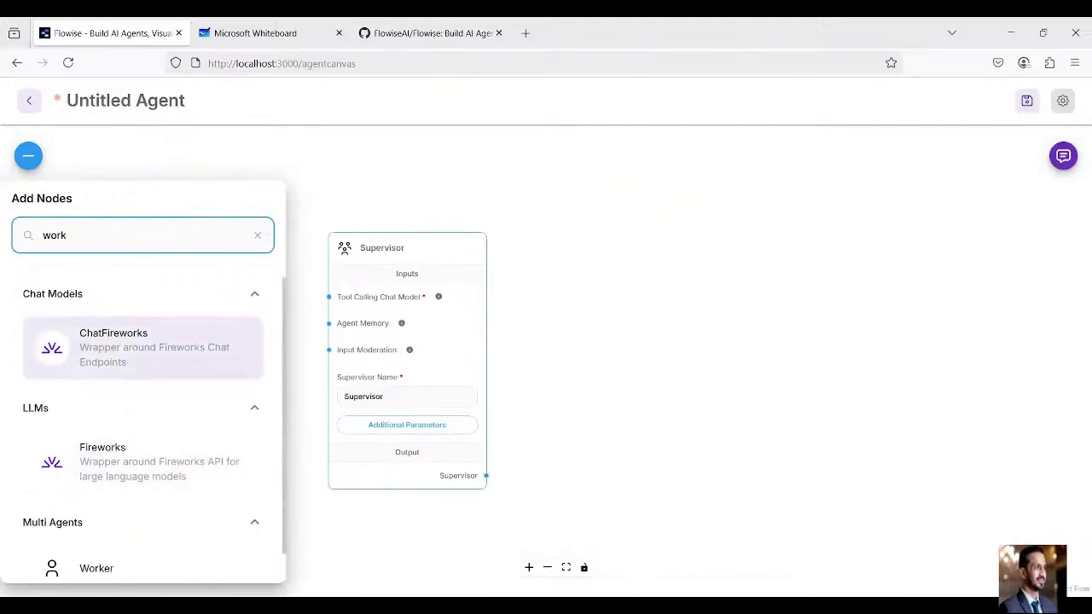
type("er")
left_click_drag(103, 349, 606, 219)
scroll(597, 274, "down", 2)
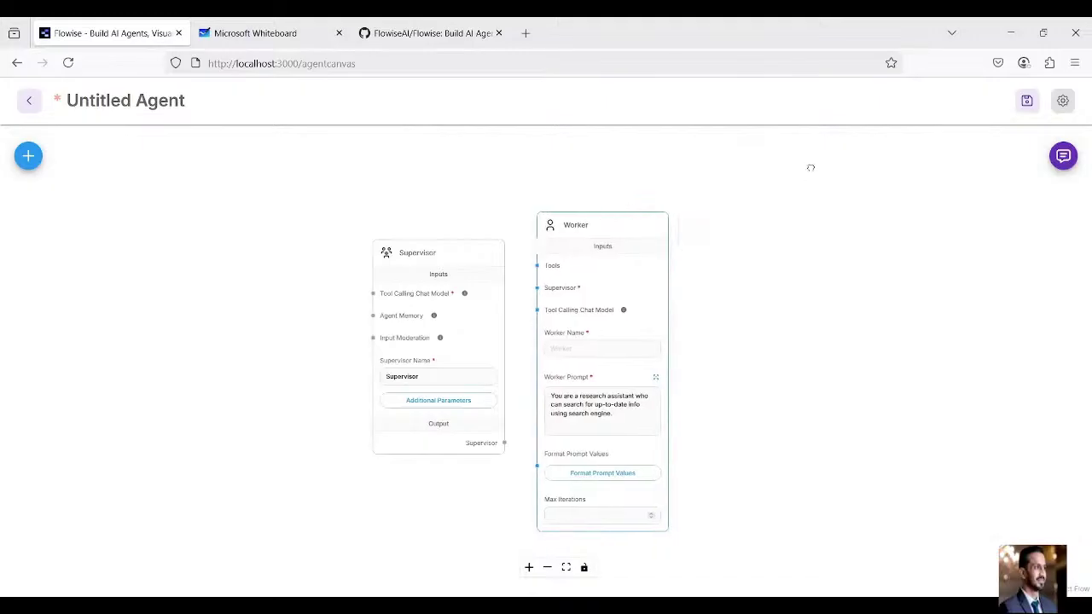
left_click_drag(810, 168, 809, 207)
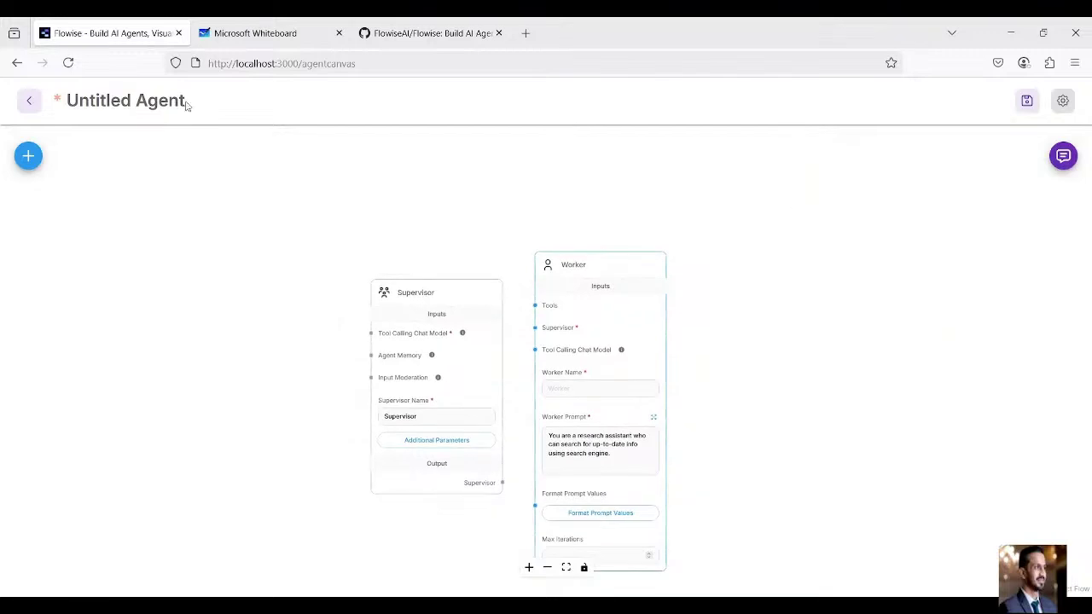
Add a Calculator tool node and position it above the Supervisor and Worker nodes
left_click(27, 157)
type("worker")
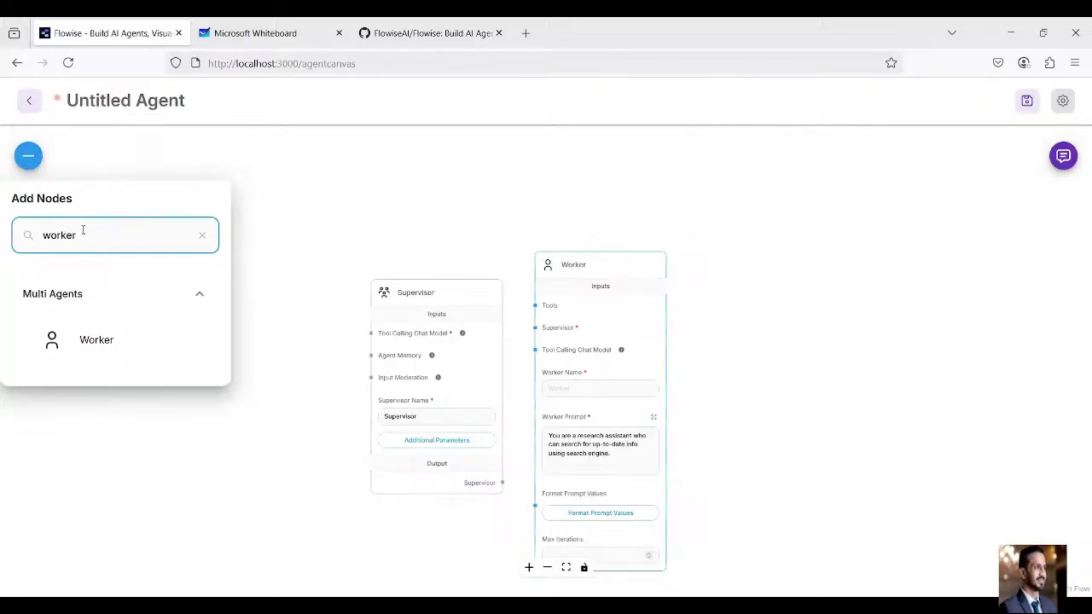
left_click_drag(82, 236, 40, 235)
type("calcu")
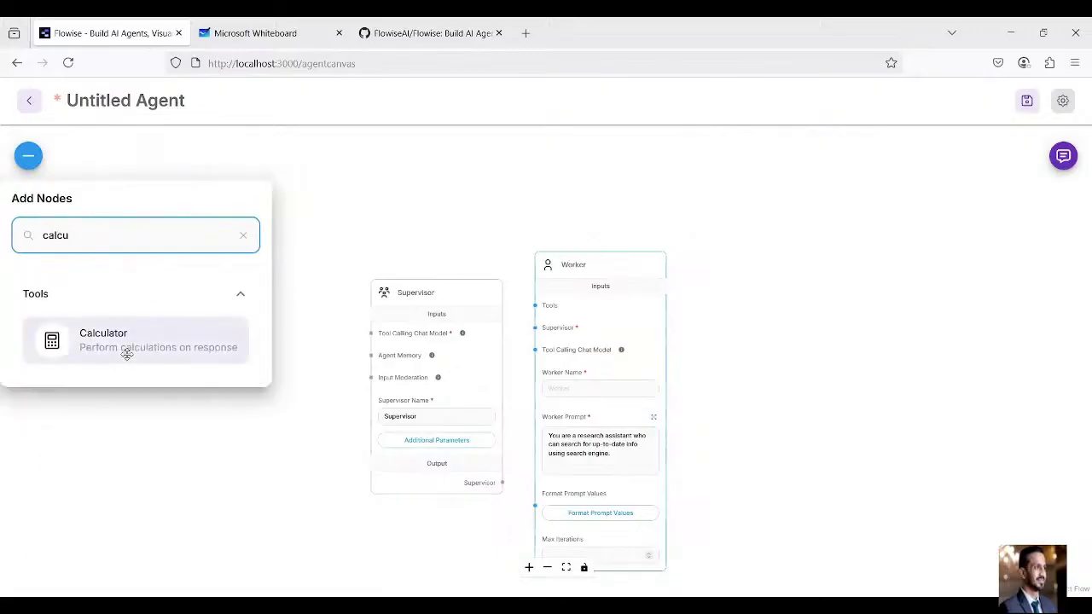
left_click_drag(128, 351, 483, 169)
mouse_move(551, 189)
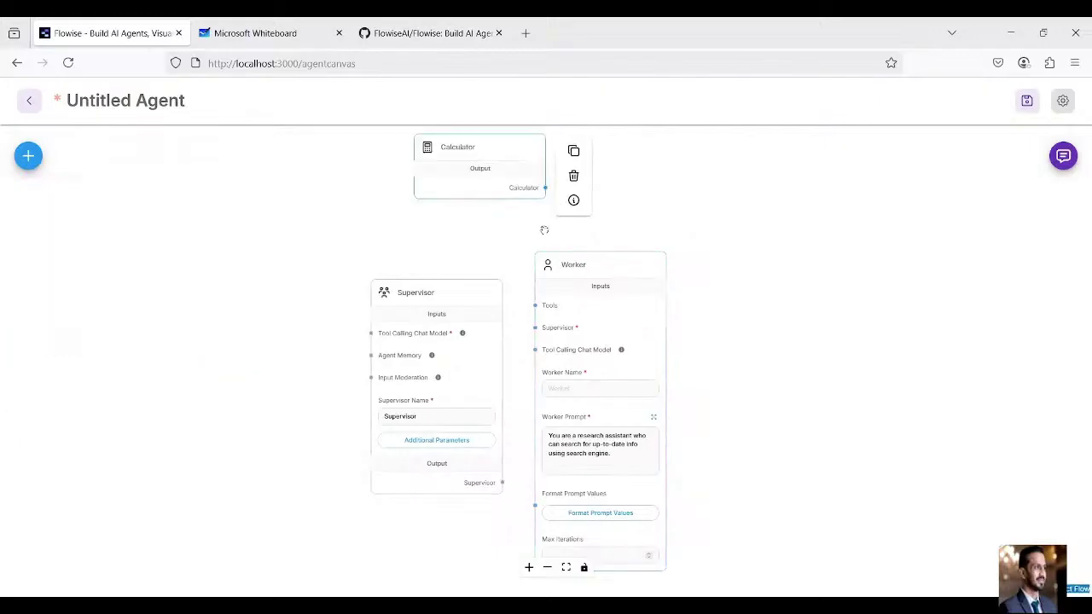
left_click_drag(488, 147, 476, 172)
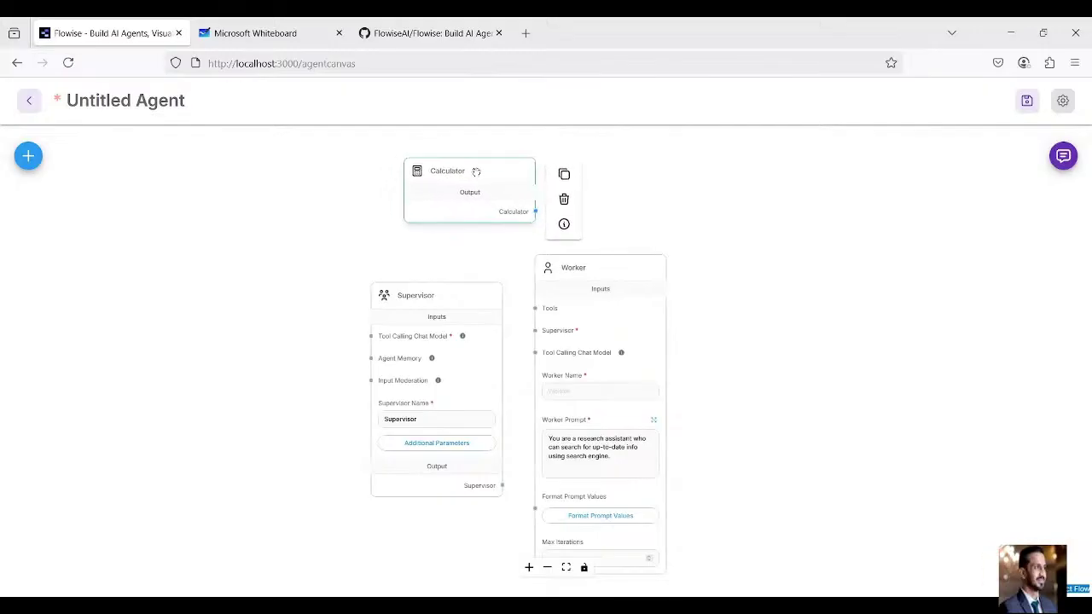
Duplicate the Worker node and add a Code Interpreter by E2B tool node above the copy
left_click(694, 274)
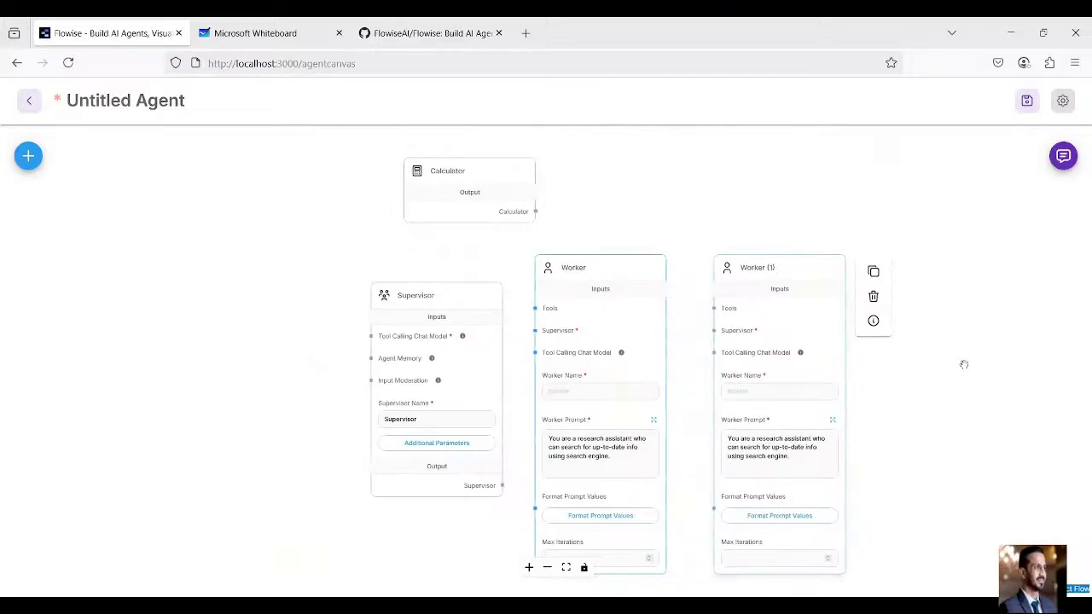
left_click_drag(936, 368, 868, 367)
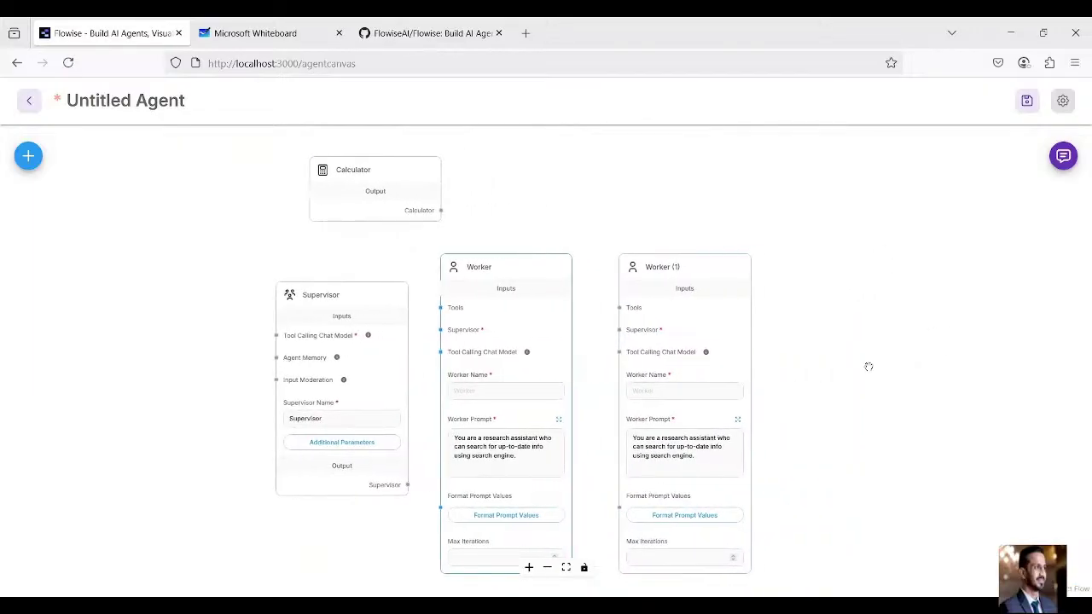
left_click(31, 168)
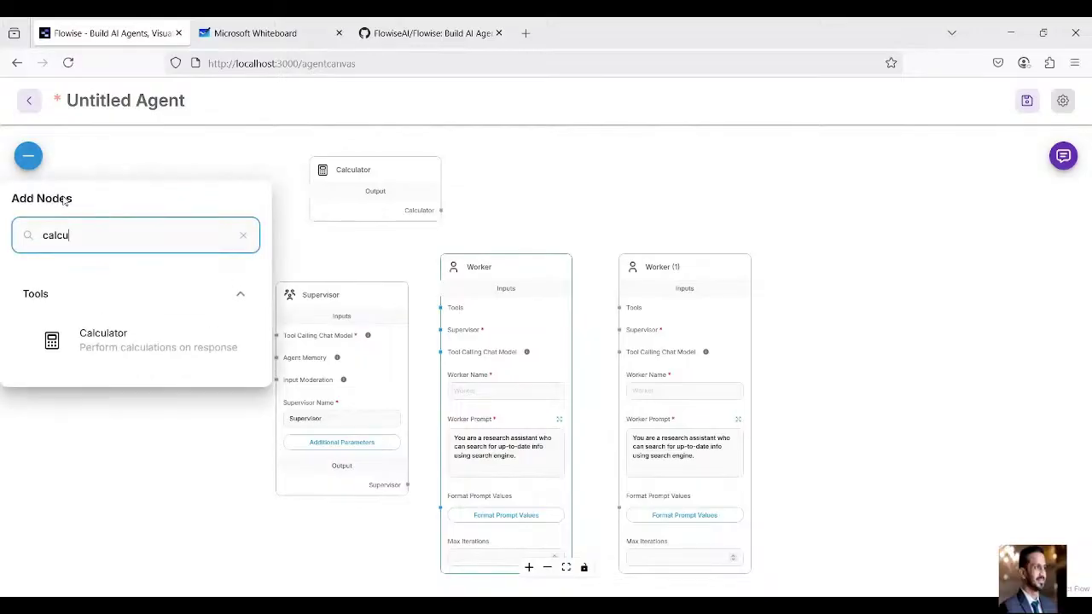
left_click_drag(72, 235, 53, 234)
type("ode")
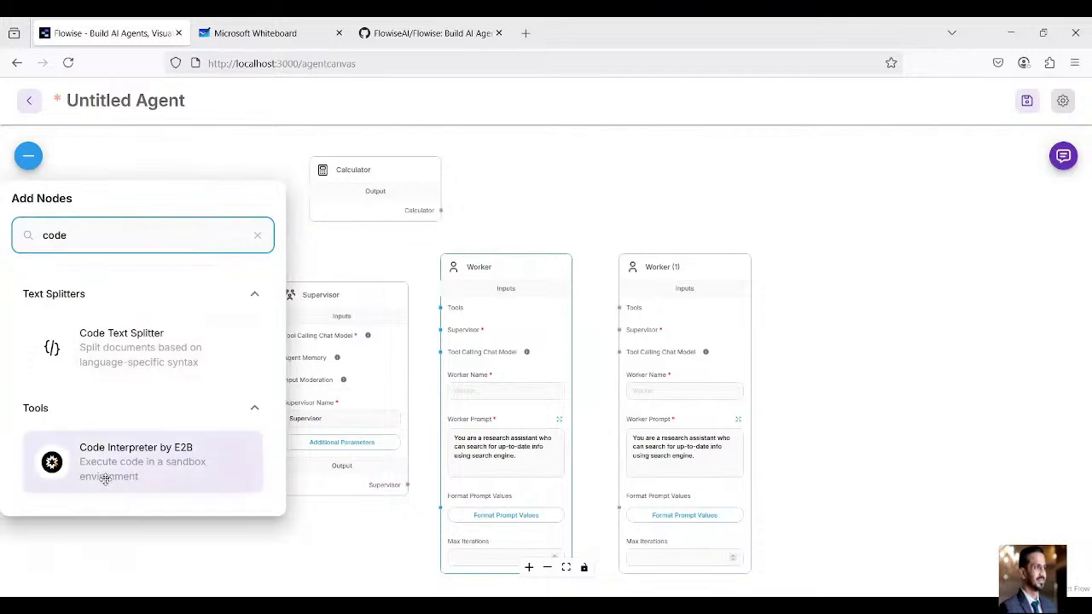
left_click_drag(105, 479, 619, 190)
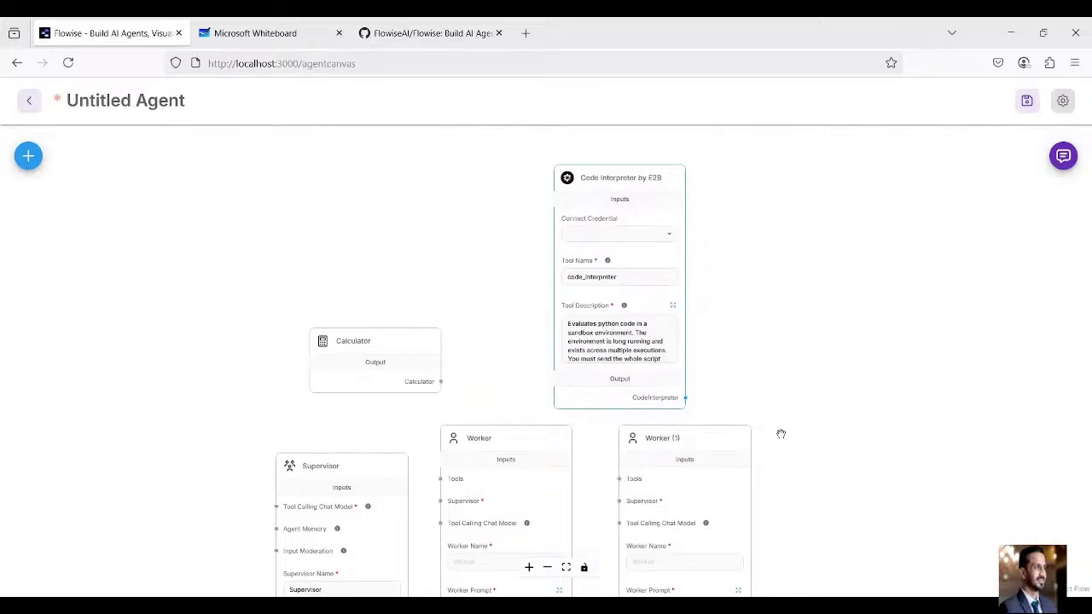
left_click_drag(784, 436, 771, 310)
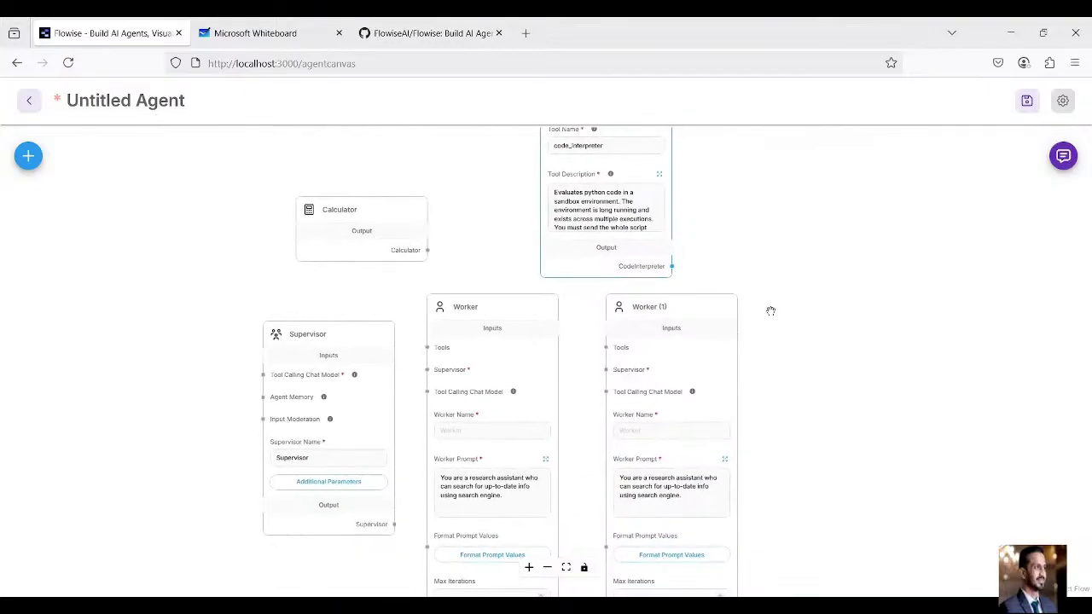
Duplicate the Worker (1) node and place the third worker to its right
mouse_move(722, 321)
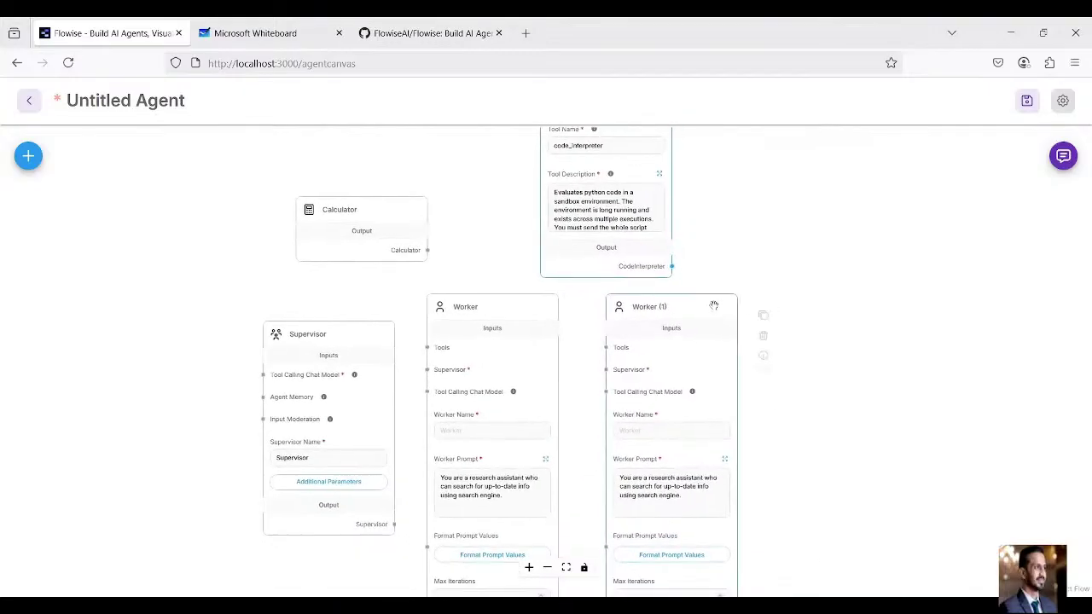
left_click(765, 313)
left_click_drag(829, 308, 864, 304)
Add a Write File tool node above the third worker, beside the Code Interpreter node
left_click(29, 155)
type("code")
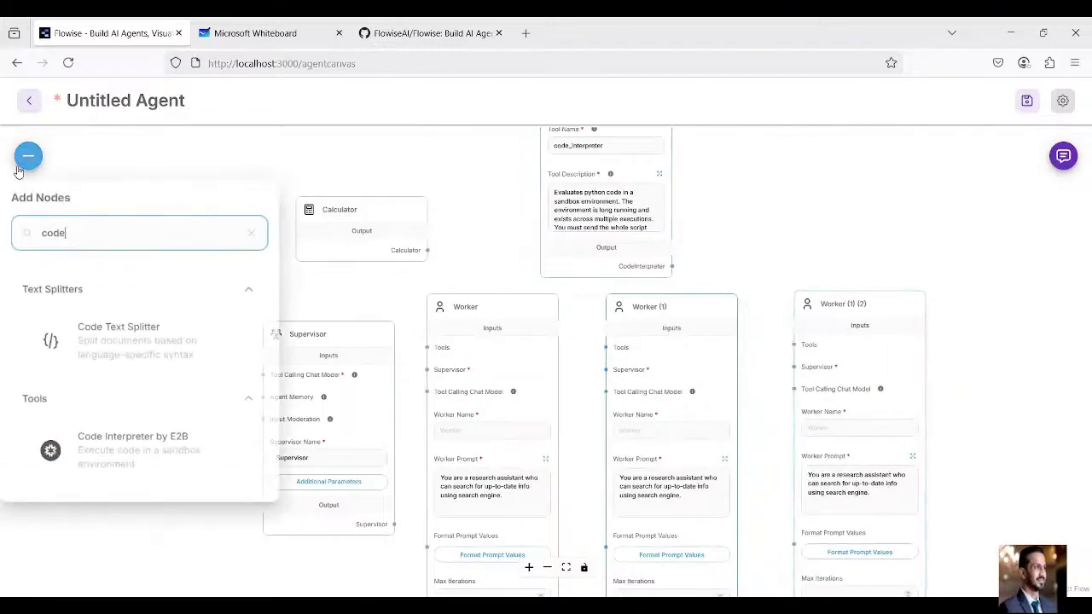
double_click(40, 232)
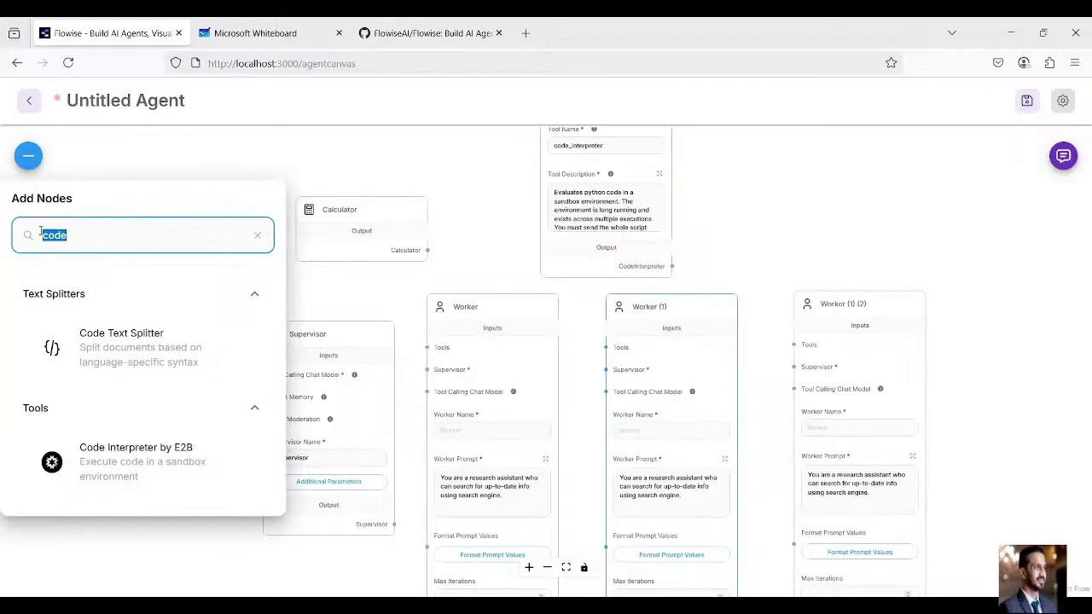
type("write")
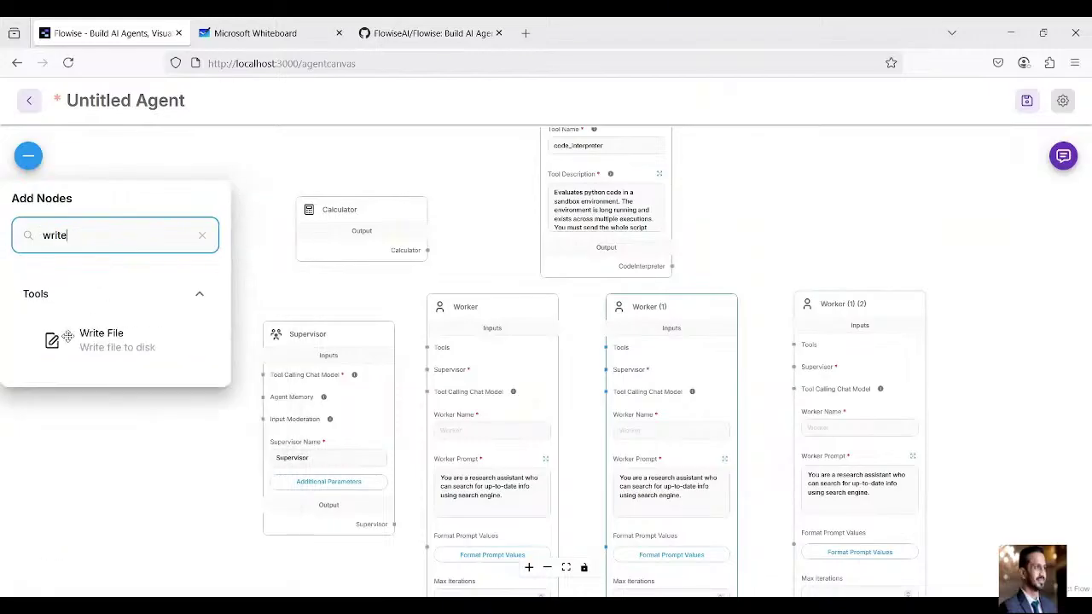
left_click_drag(68, 336, 771, 177)
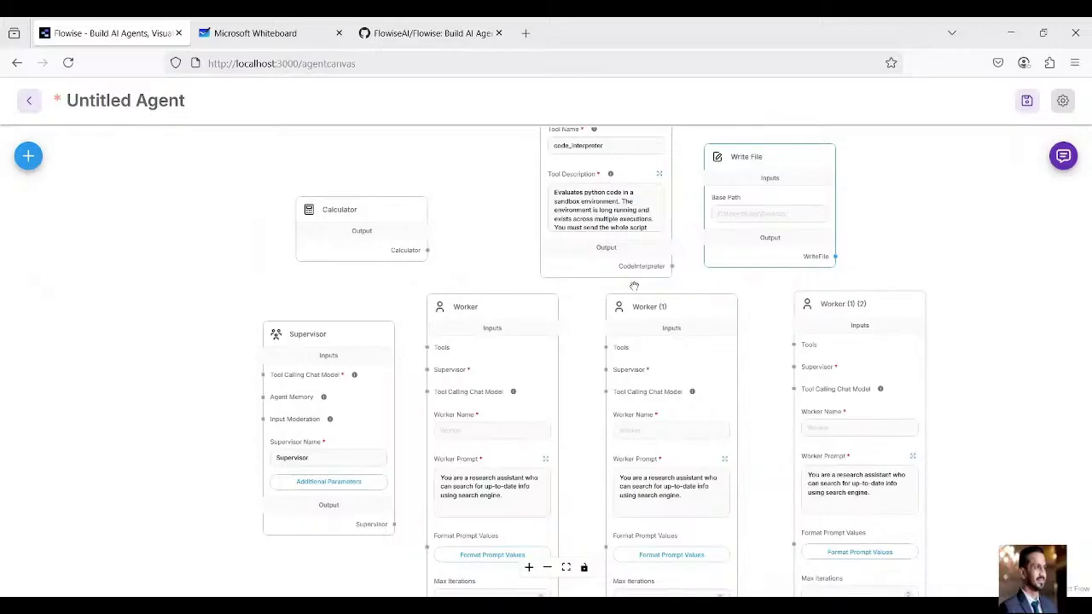
Add a ChatOpenAI chat model node on the canvas to the left of the Supervisor node
left_click(28, 156)
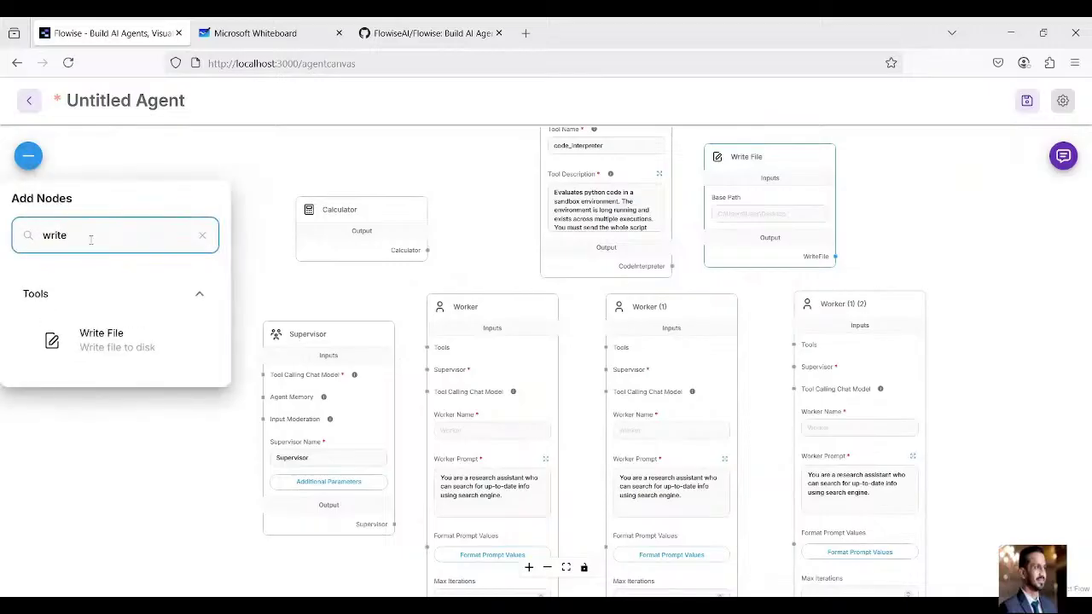
left_click_drag(91, 240, 40, 250)
type("open")
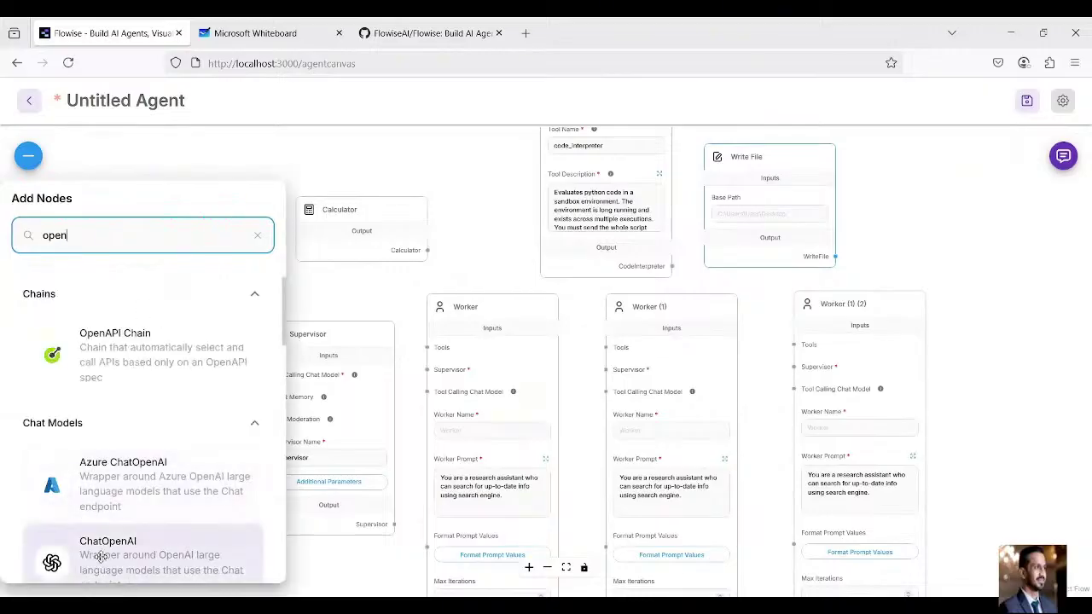
left_click_drag(95, 554, 156, 313)
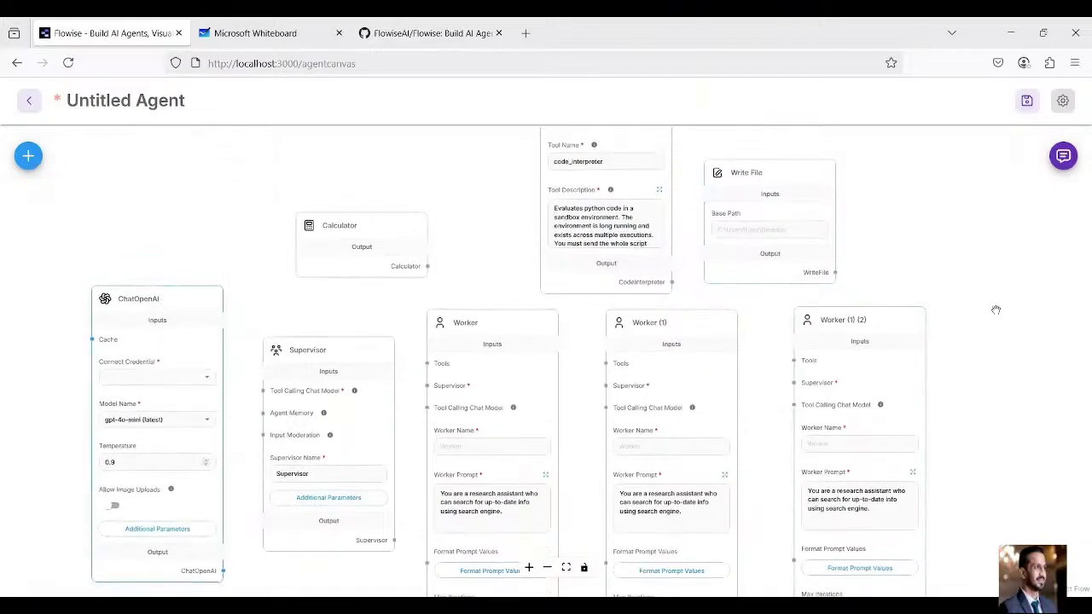
Connect the Supervisor node's output to the Supervisor input of each of the three Worker nodes
left_click_drag(989, 325, 980, 219)
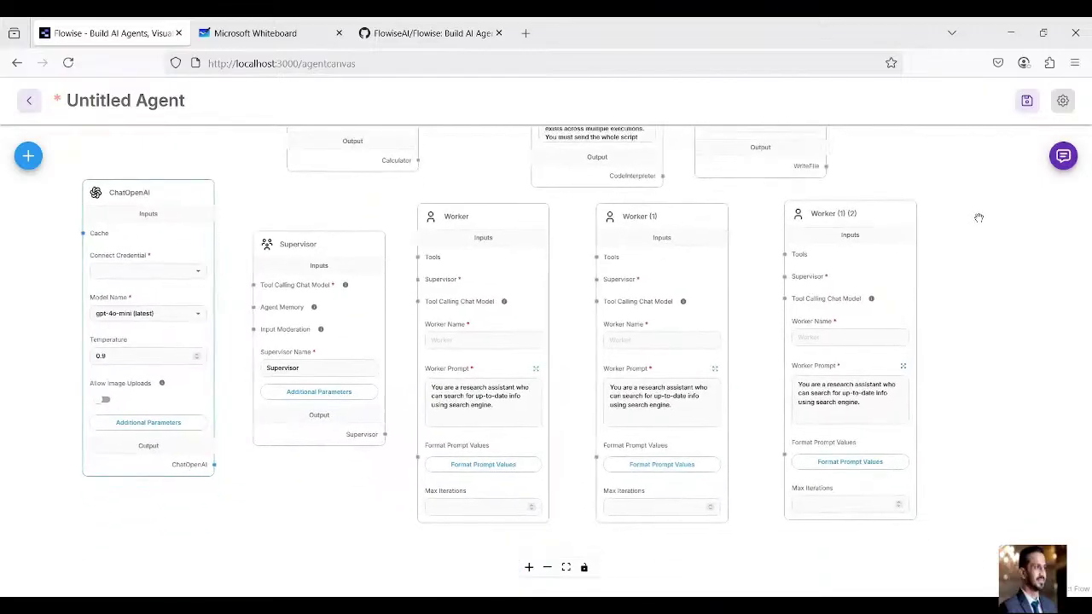
scroll(396, 414, "up", 5)
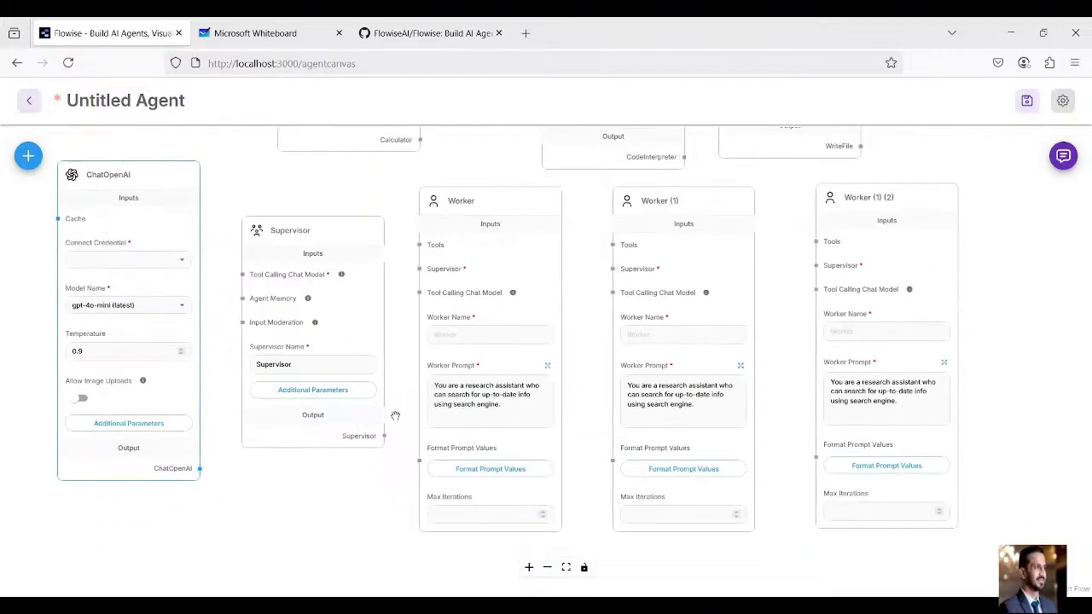
left_click_drag(406, 302, 437, 367)
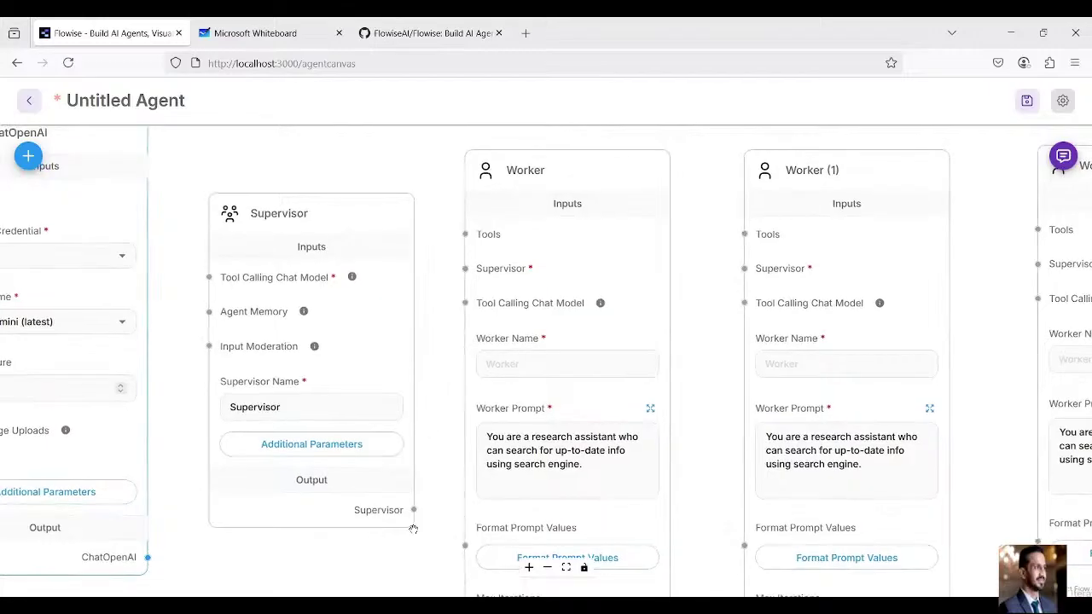
left_click_drag(414, 510, 464, 270)
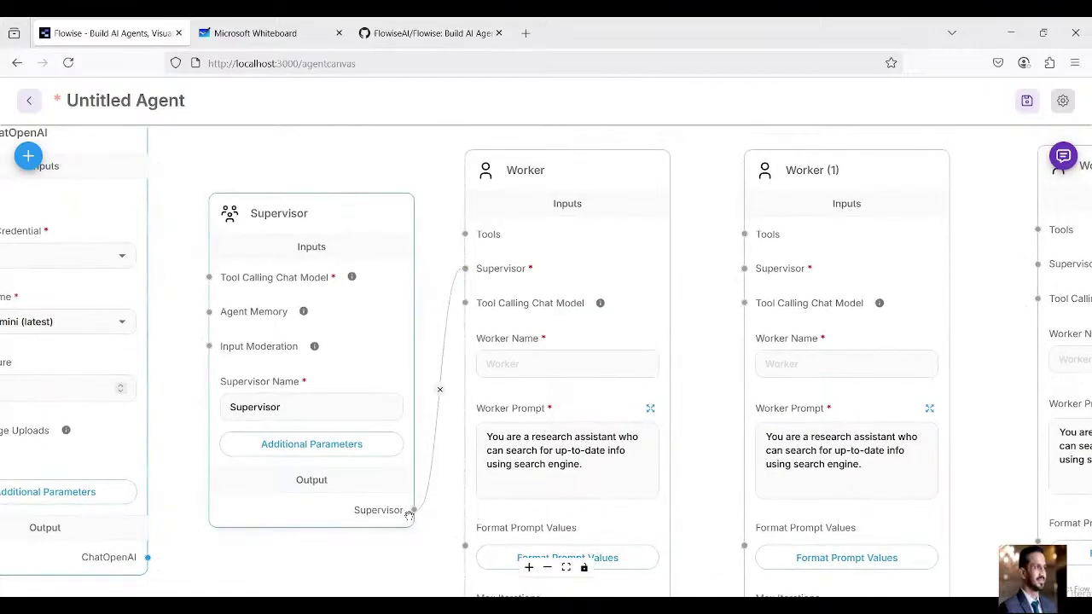
left_click_drag(414, 510, 744, 270)
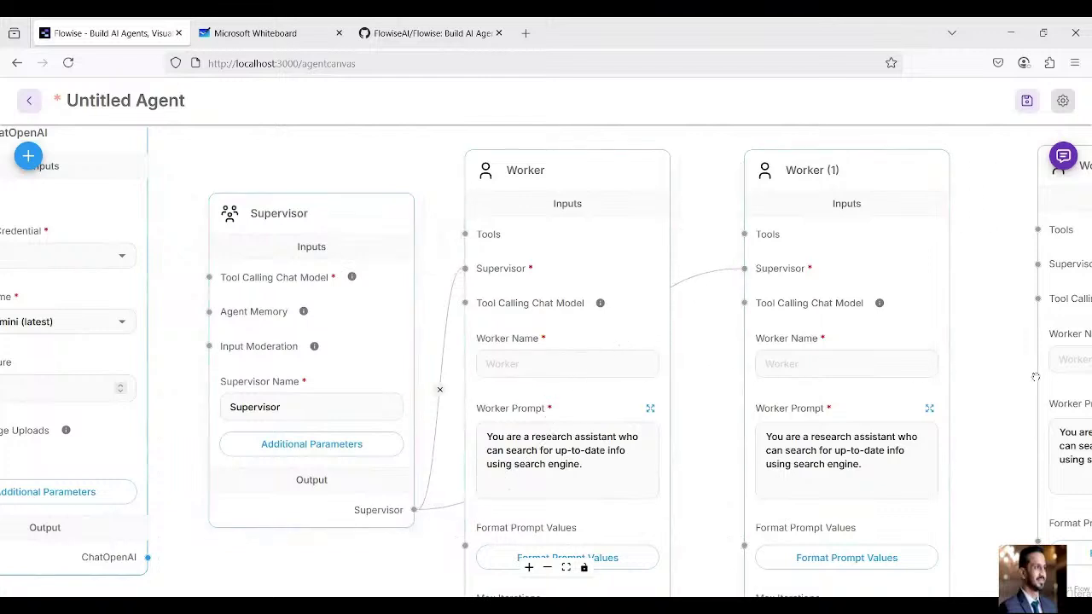
left_click_drag(987, 409, 894, 406)
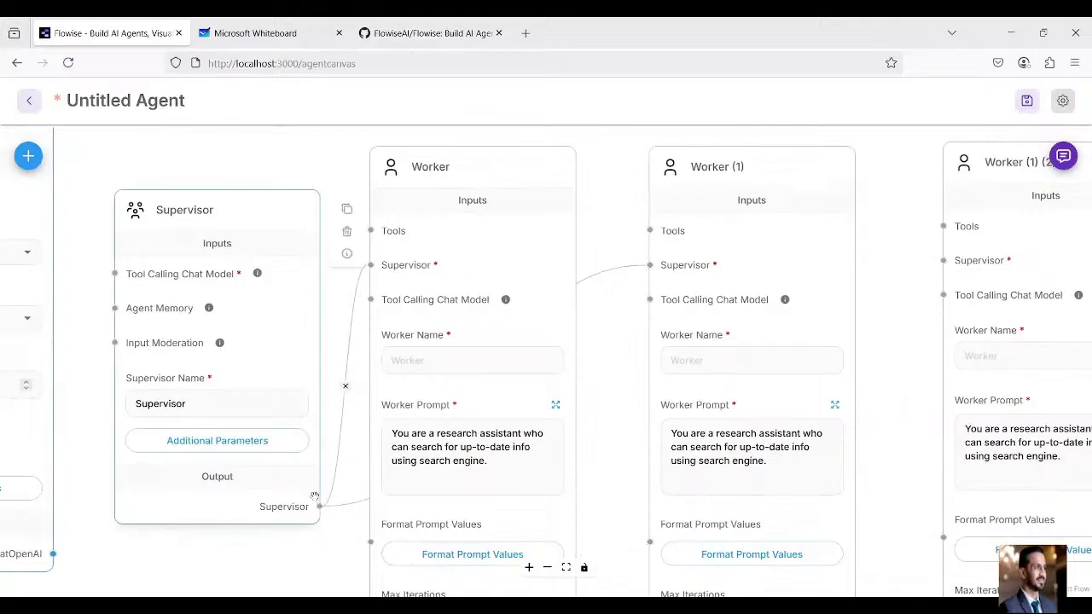
mouse_move(318, 507)
left_mouse_down()
mouse_move(939, 246)
mouse_move(944, 260)
left_mouse_up()
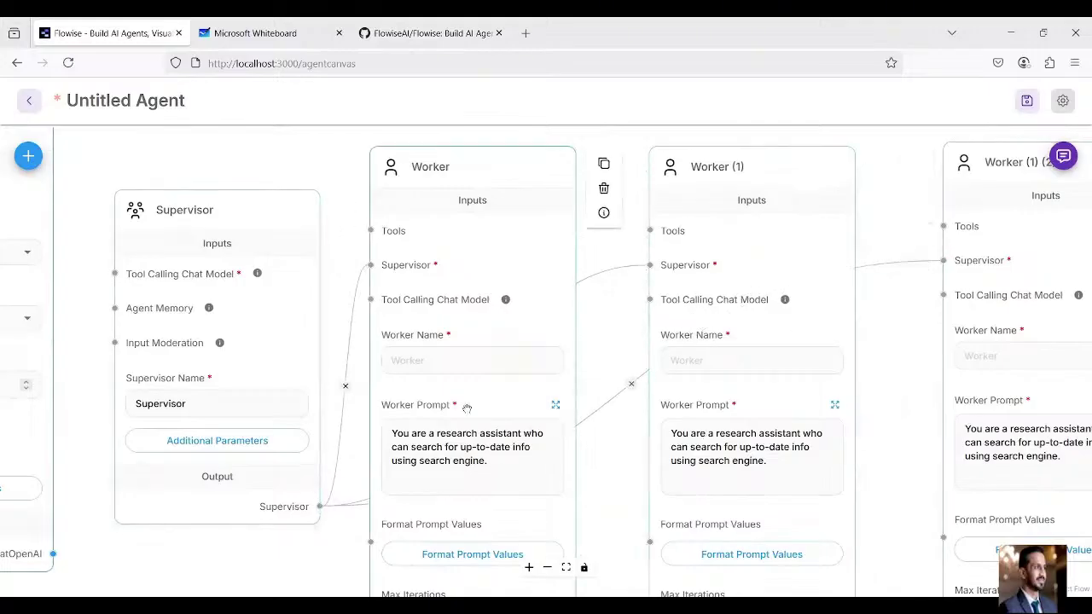
Connect the ChatOpenAI output to the Supervisor node's Tool Calling Chat Model input
left_click(78, 355)
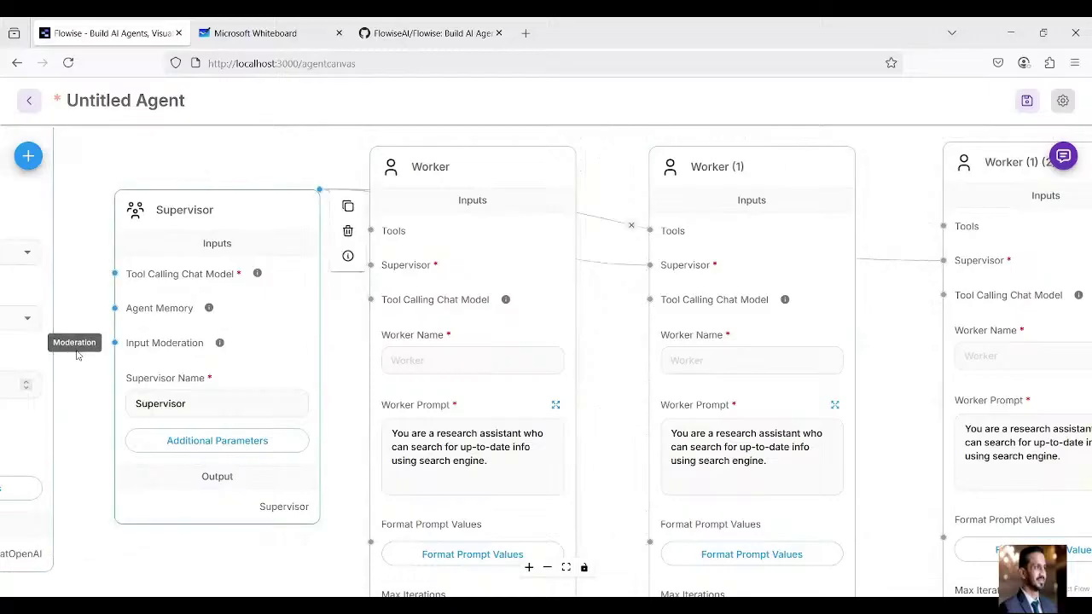
left_click_drag(85, 179, 396, 212)
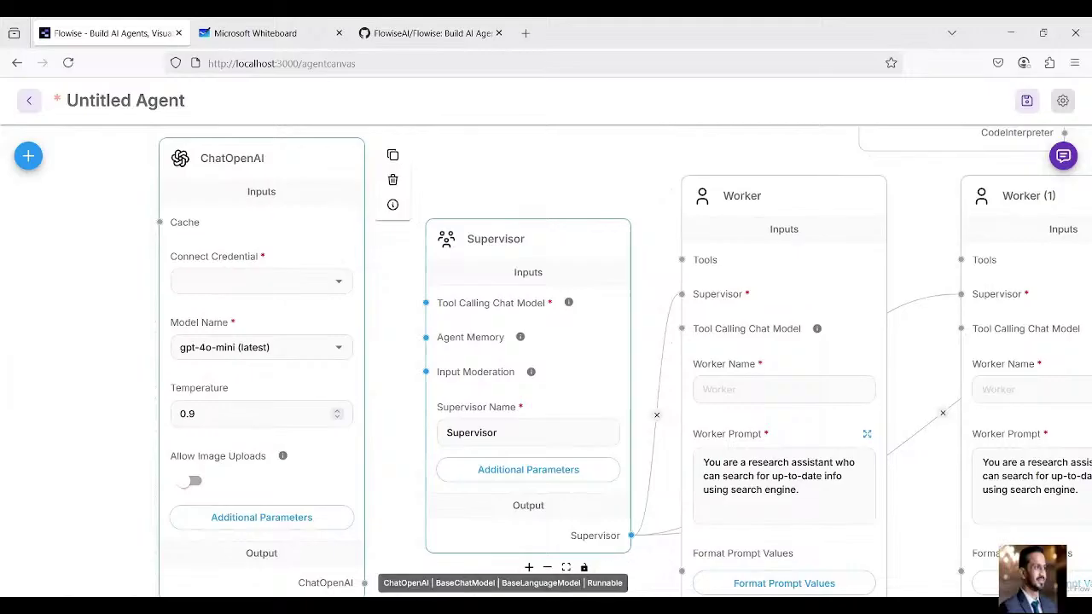
left_click_drag(365, 583, 425, 295)
Assign the newkey credential to the ChatOpenAI node and keep gpt-4o-mini (latest) as its model
left_click(338, 274)
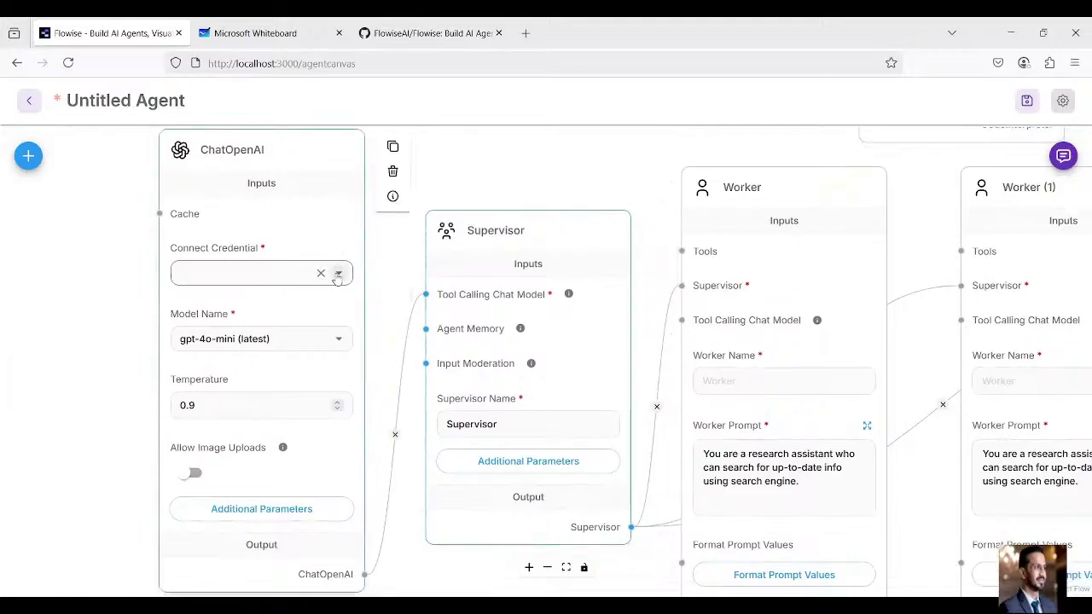
left_click(237, 414)
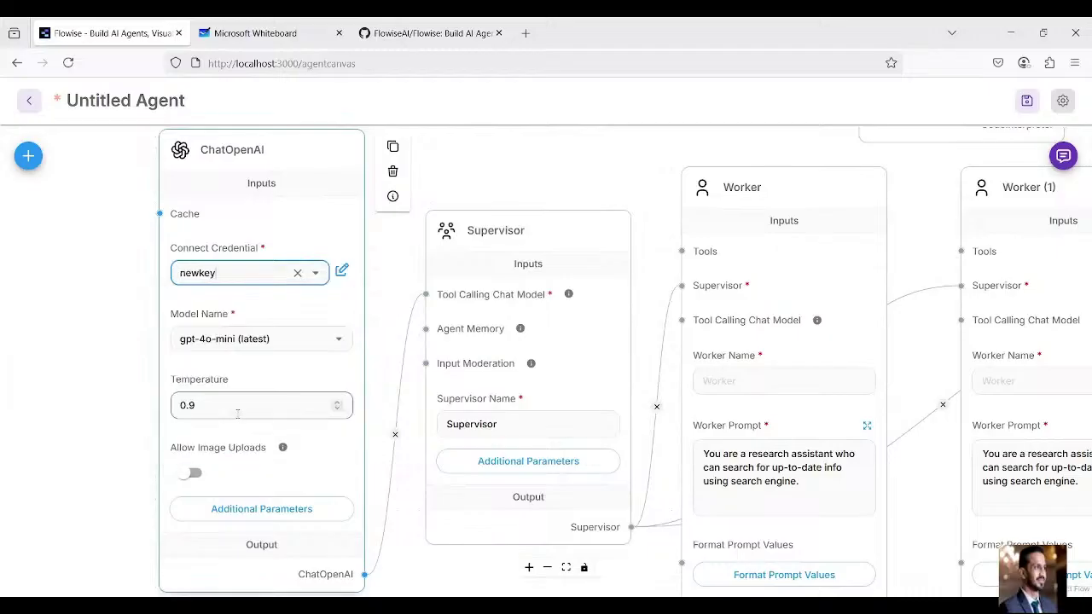
left_click(338, 341)
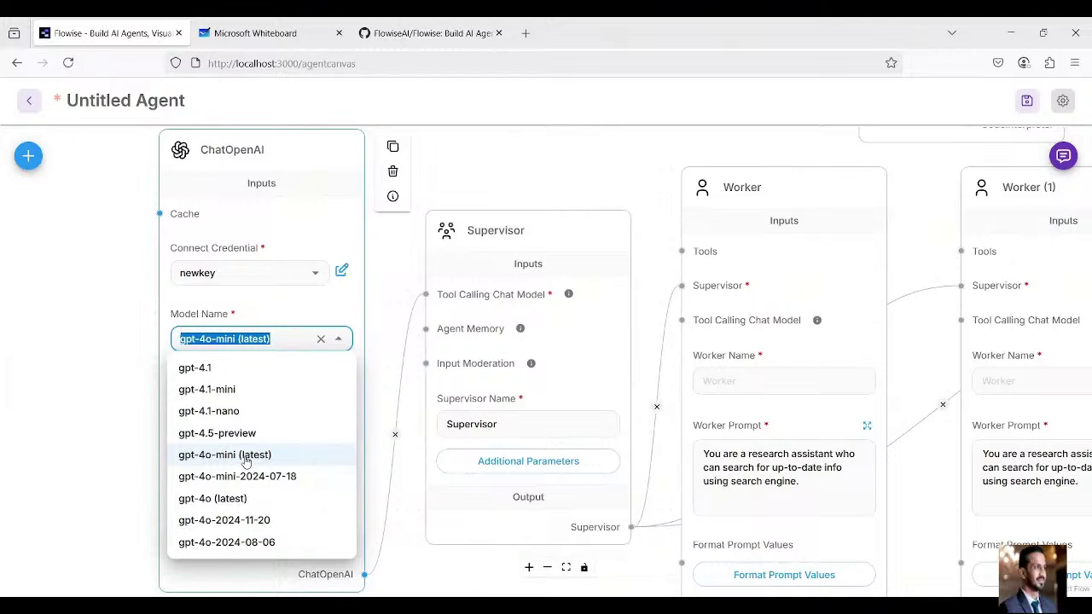
left_click(81, 414)
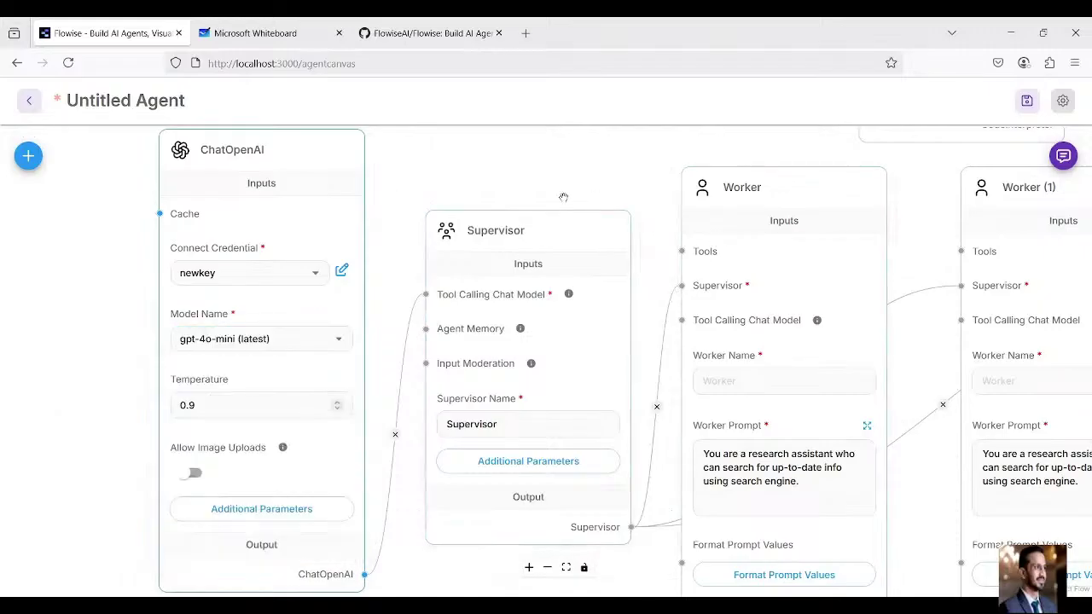
Connect the Calculator output to the first Worker's Tools input and shift the Calculator node slightly left
left_click_drag(592, 176, 361, 239)
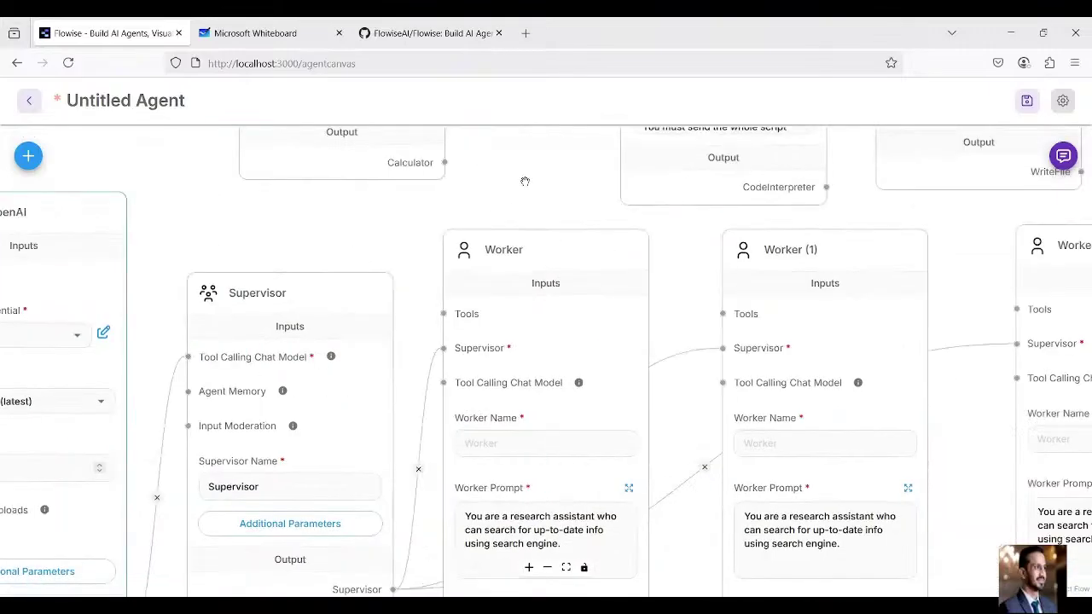
left_click_drag(460, 250, 519, 315)
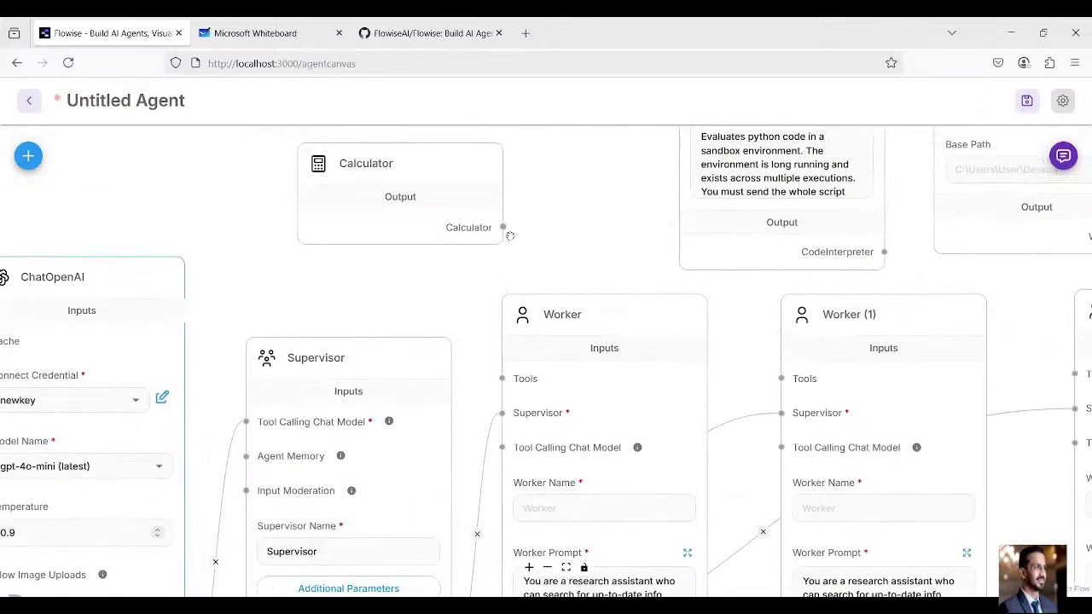
left_click_drag(502, 227, 497, 380)
left_click_drag(421, 175, 367, 186)
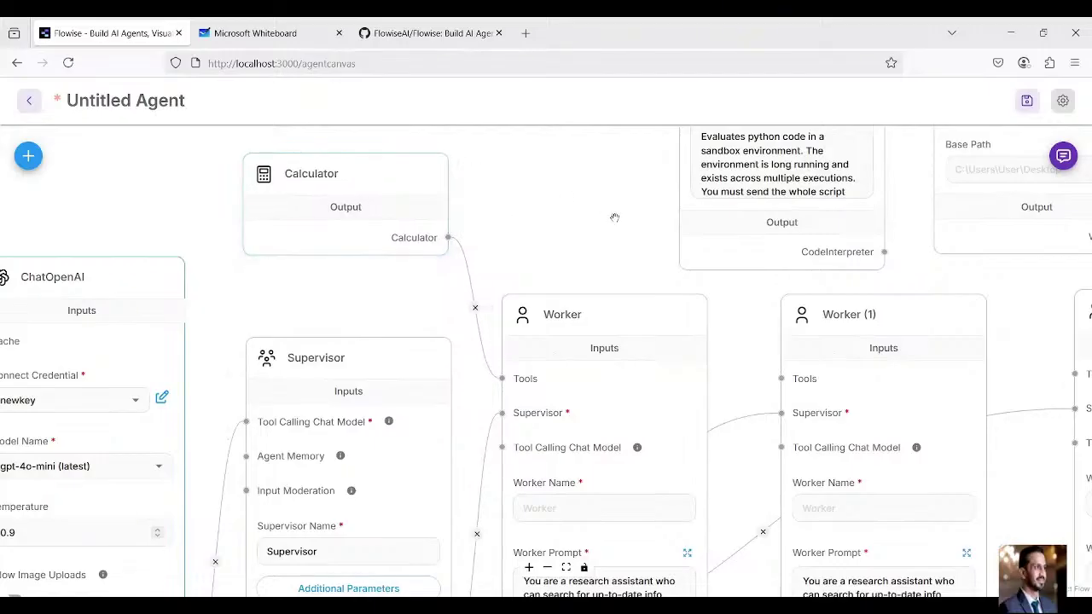
Move the Code Interpreter node left, closer to the Calculator, and connect its output to Worker (1)'s Tools input
left_click_drag(622, 212, 543, 428)
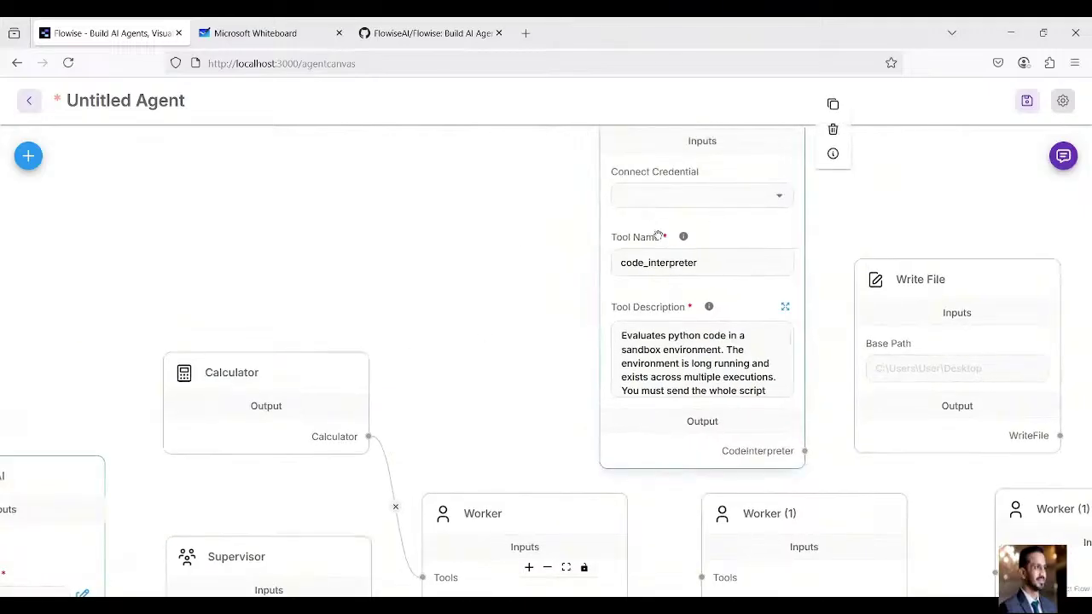
left_click_drag(659, 236, 500, 236)
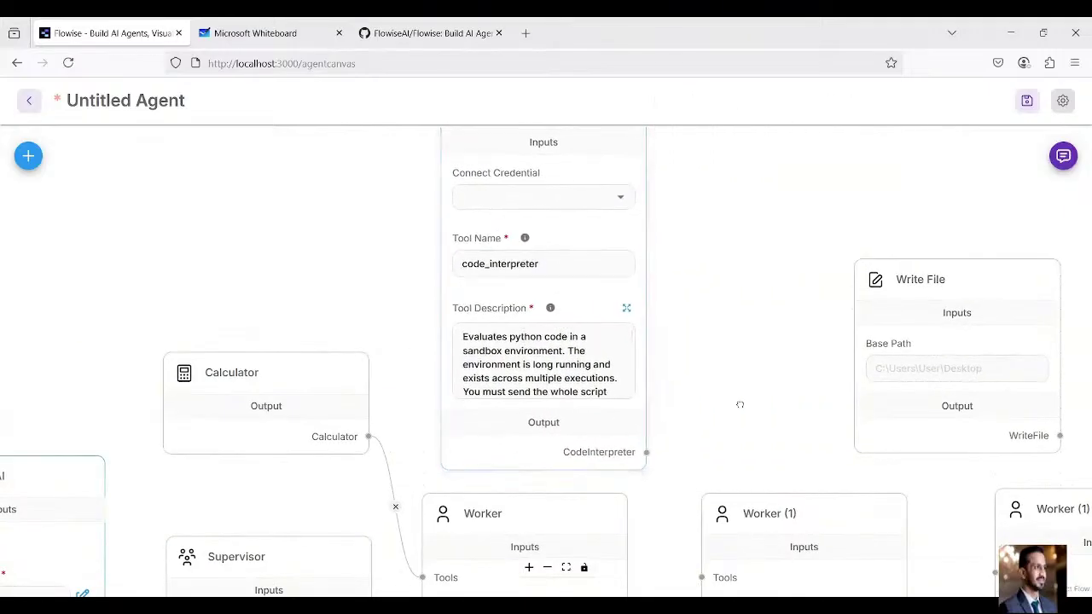
left_click_drag(740, 404, 733, 287)
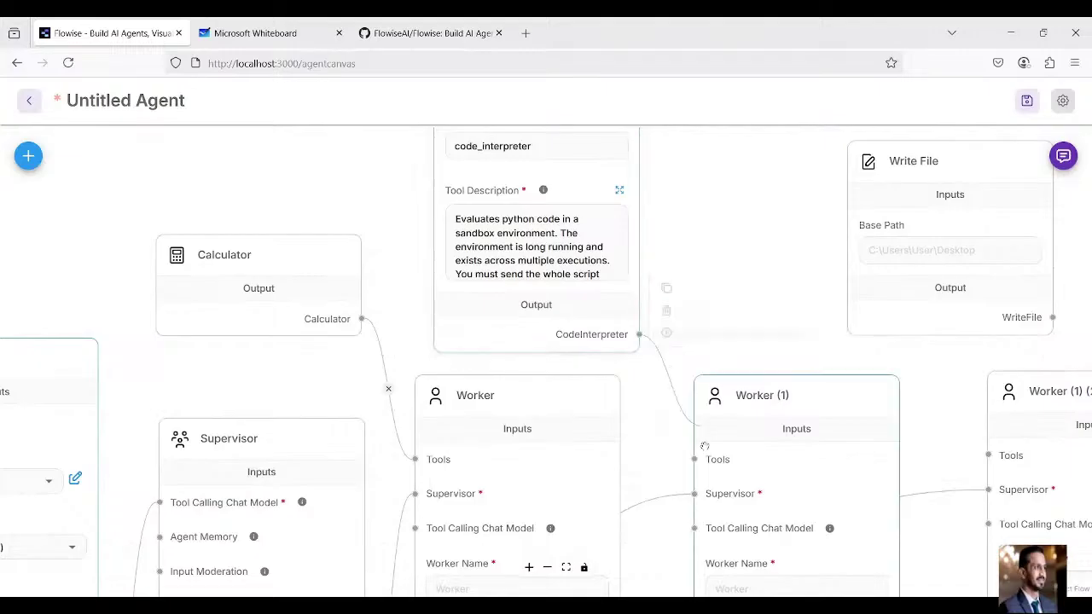
left_click_drag(639, 335, 701, 460)
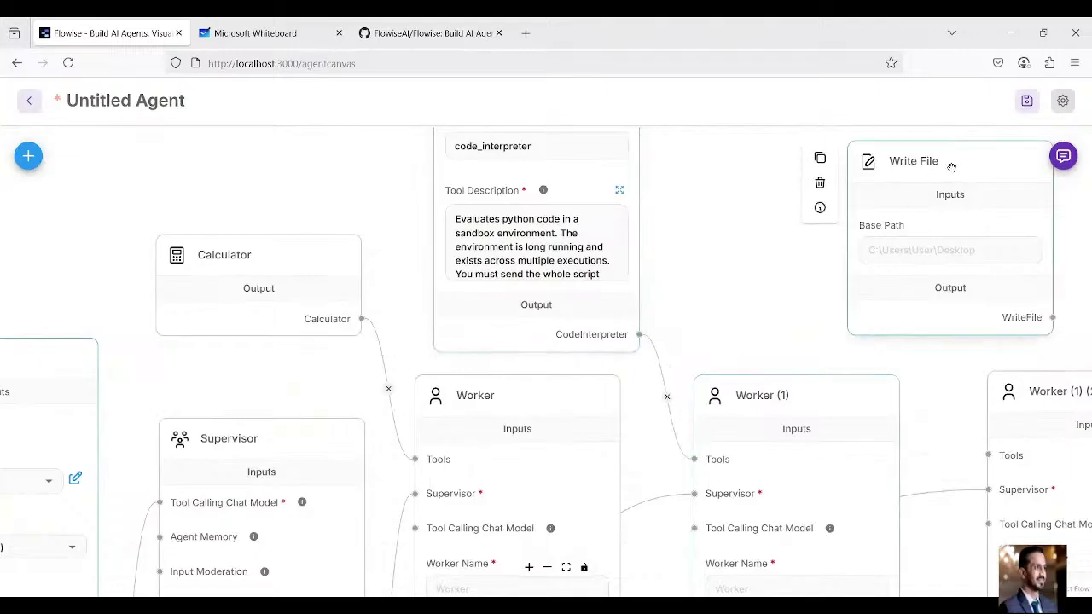
Move the Write File node left and connect its output to the Tools input of Worker (1) (2)
left_click_drag(951, 165, 829, 156)
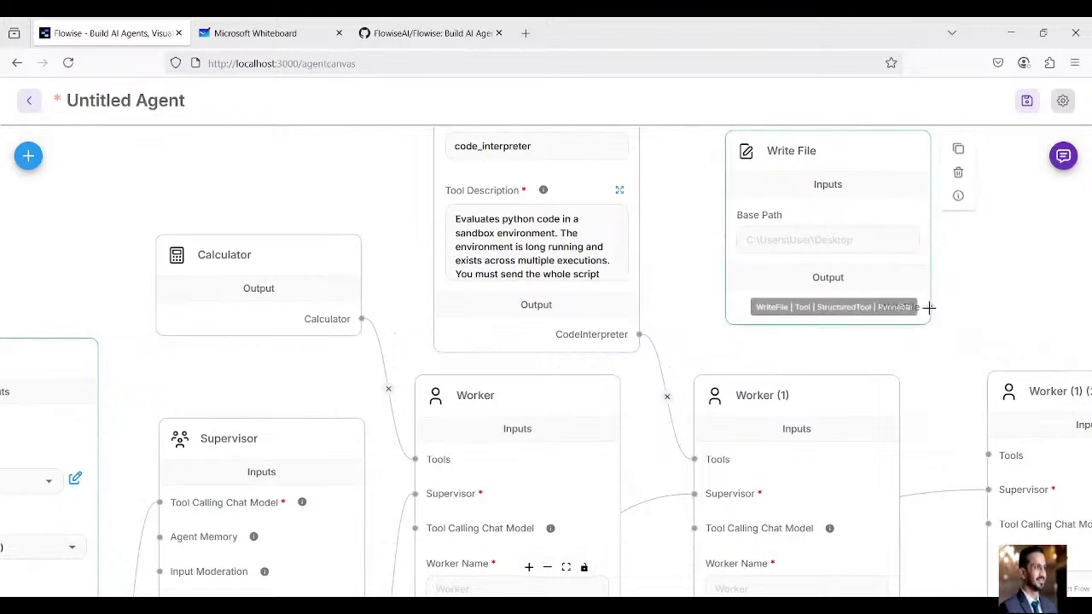
left_click_drag(930, 308, 986, 453)
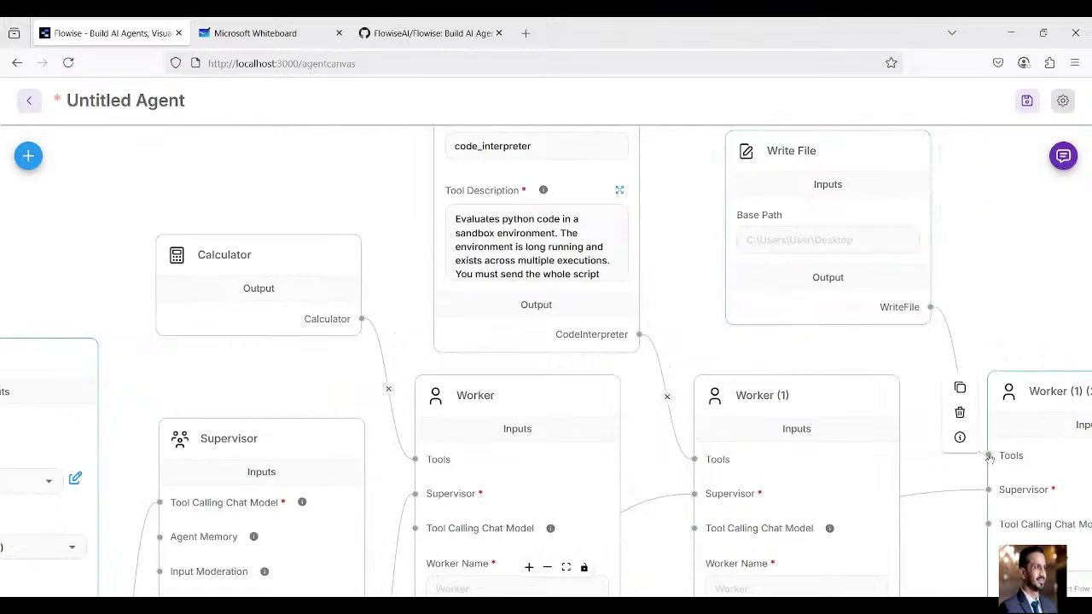
scroll(886, 411, "down", 1)
scroll(886, 410, "down", 2)
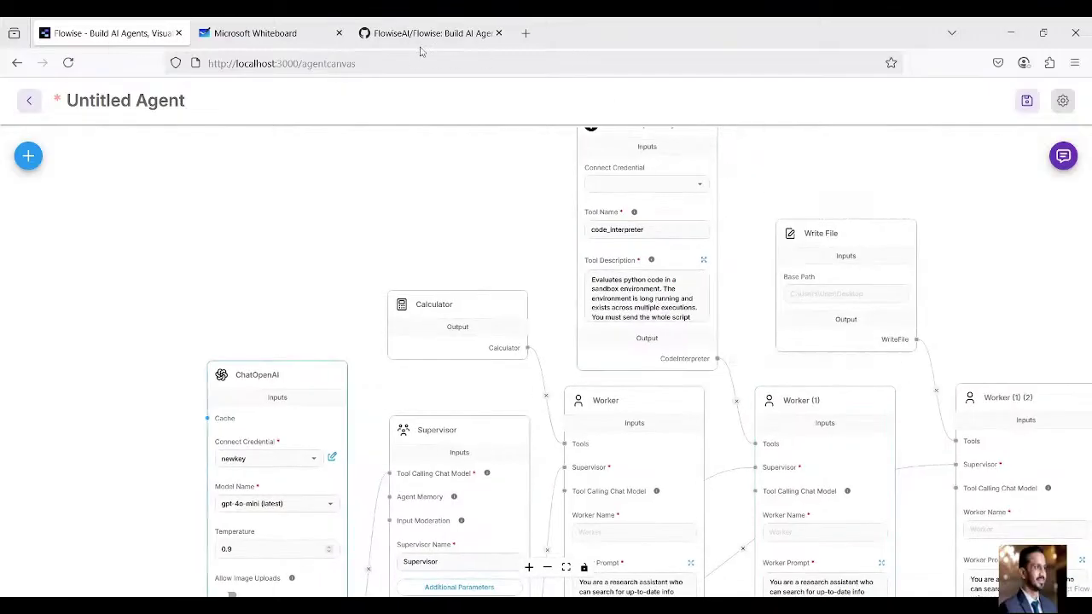
left_click_drag(942, 279, 941, 220)
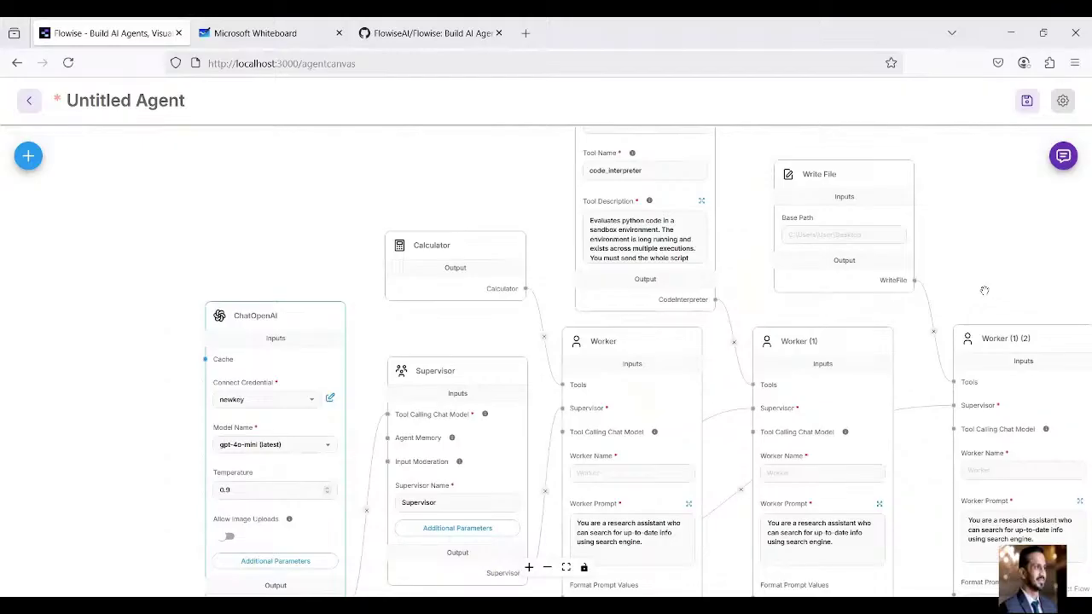
left_click_drag(972, 271, 952, 229)
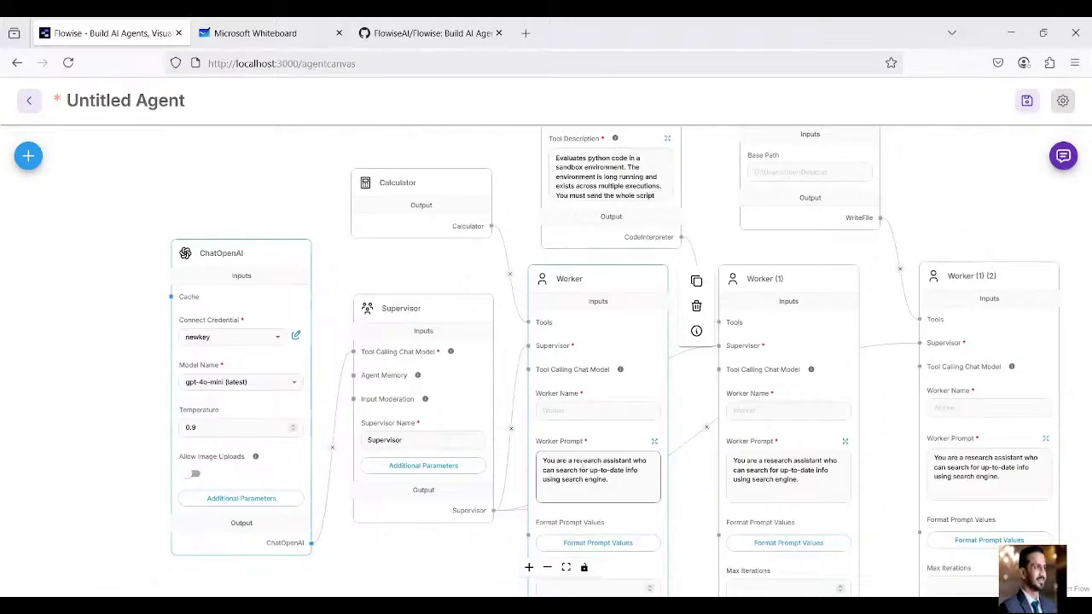
Save the new agent flow under the name "investment analyser"
left_click(1028, 100)
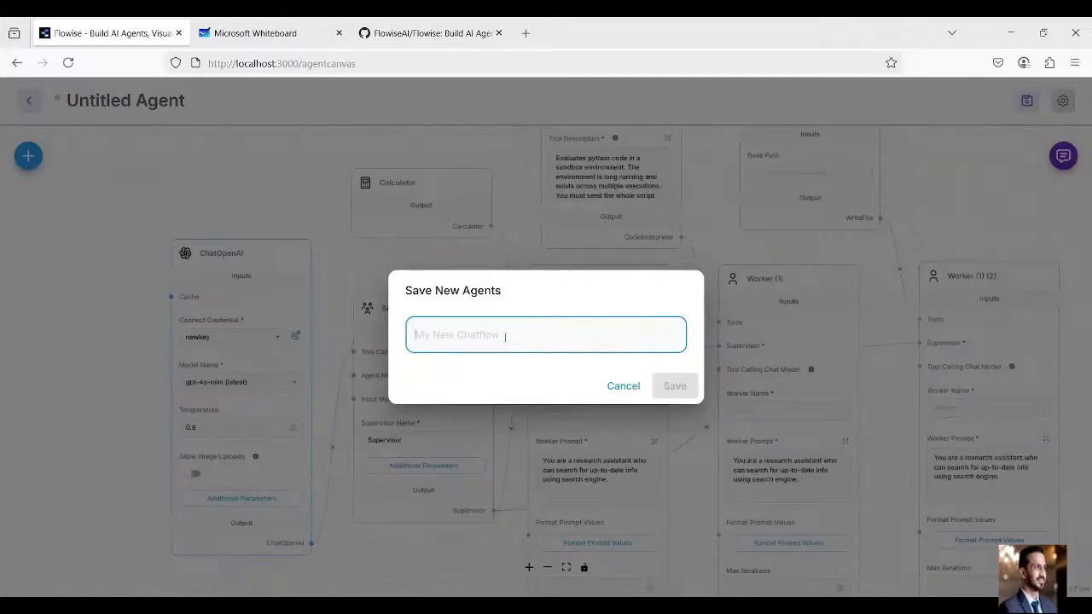
type("I")
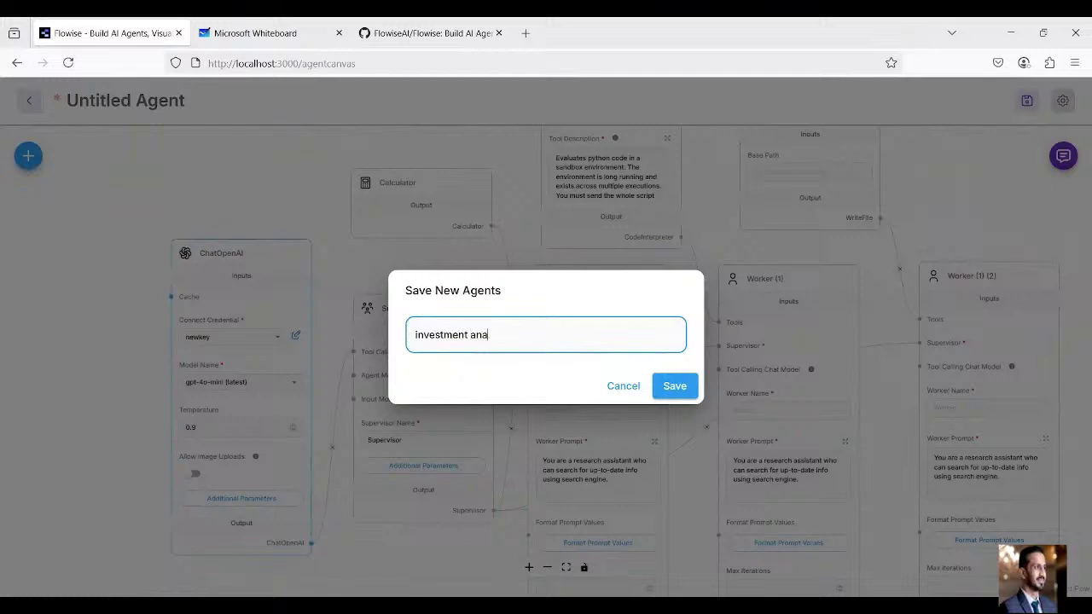
type("nvestment analyser")
left_click(673, 388)
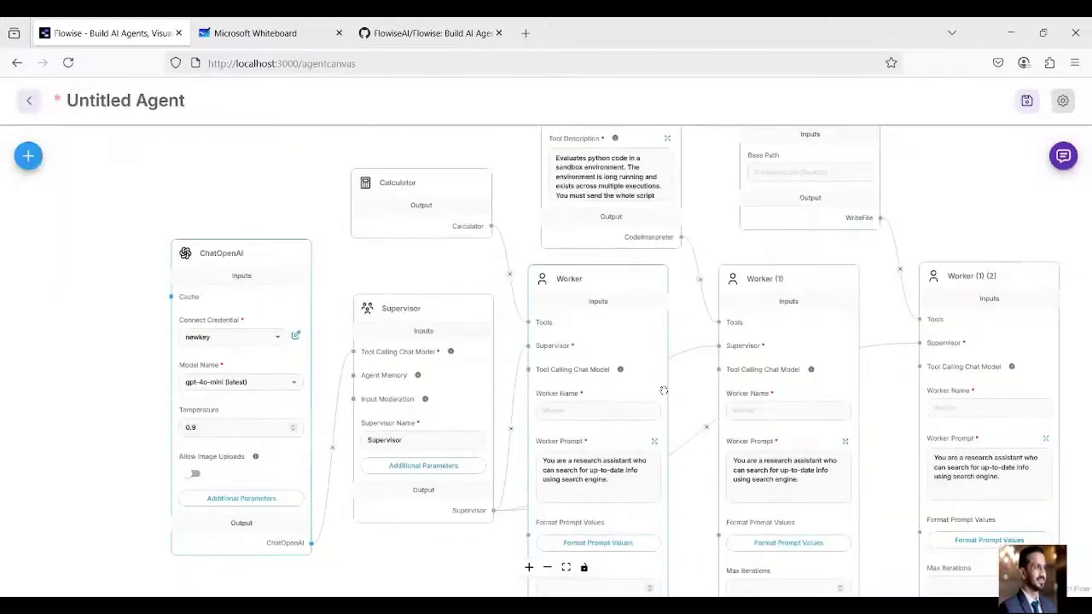
Leave the canvas, open the saved prompt engineering agentflow and show its chat window
left_click(32, 102)
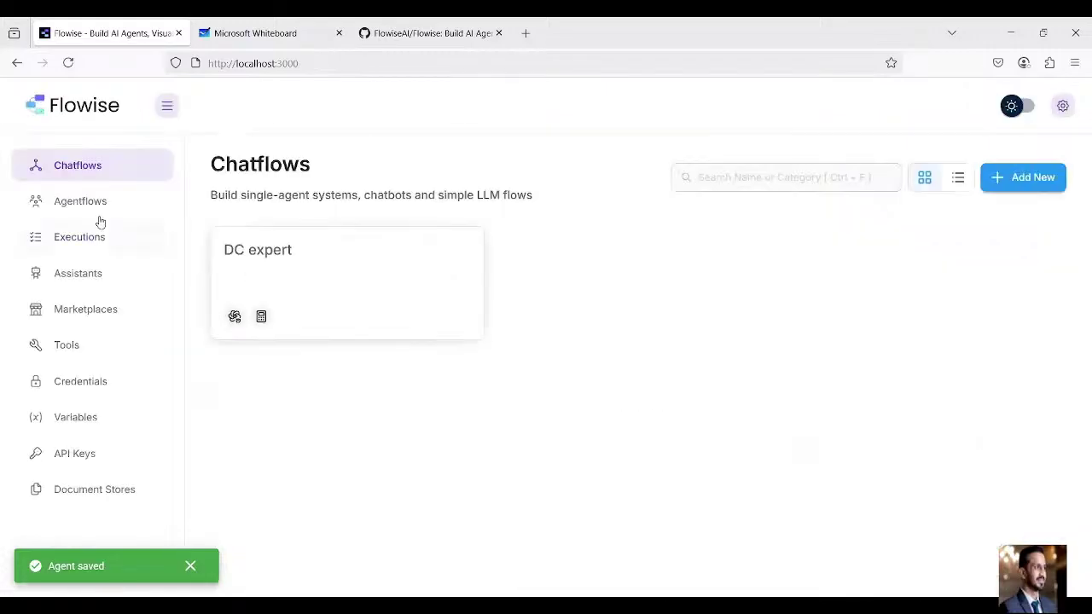
left_click(83, 209)
left_click(261, 376)
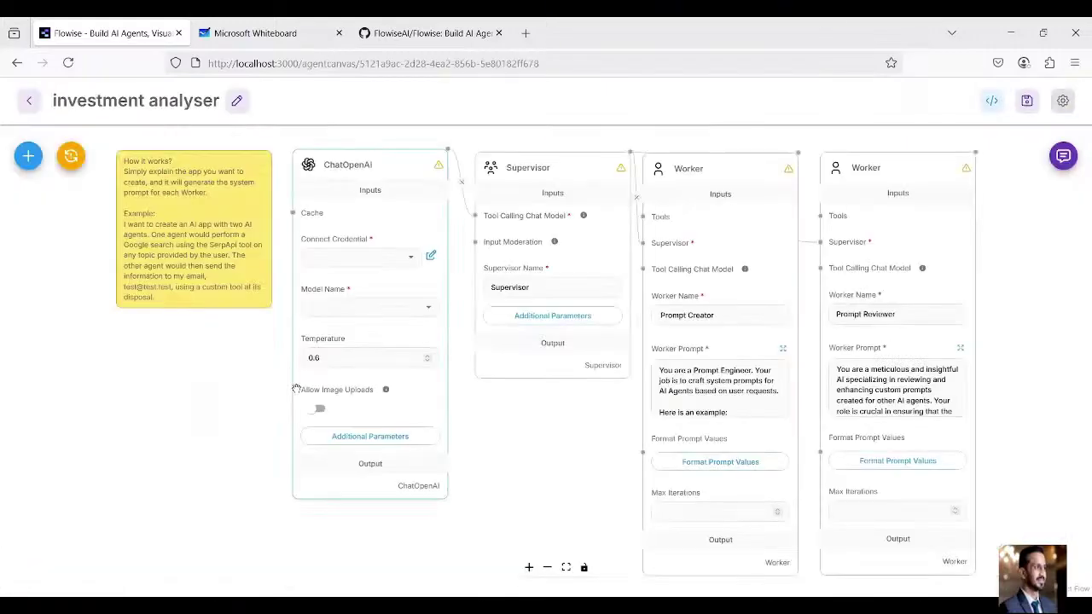
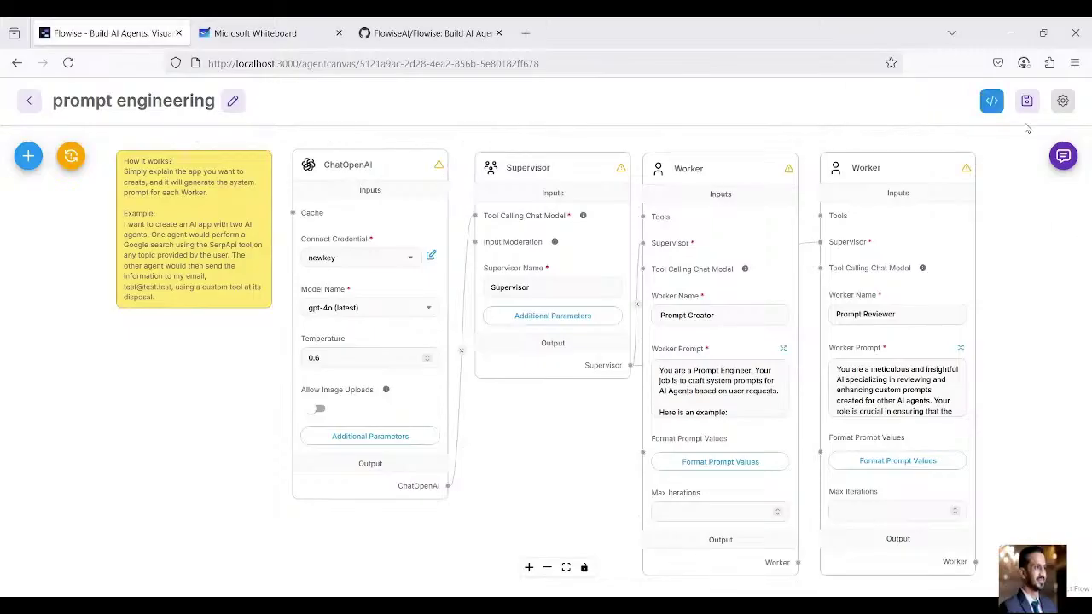
left_click(1063, 158)
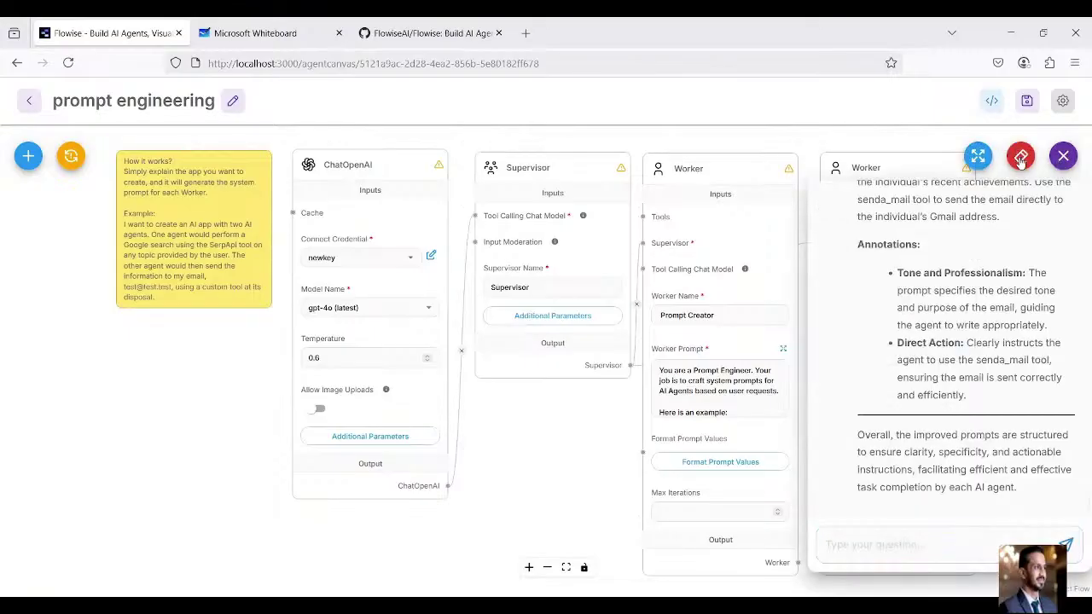
Clear the prompt engineering flow's chat history and reopen the chat in its expanded view
left_click(1021, 156)
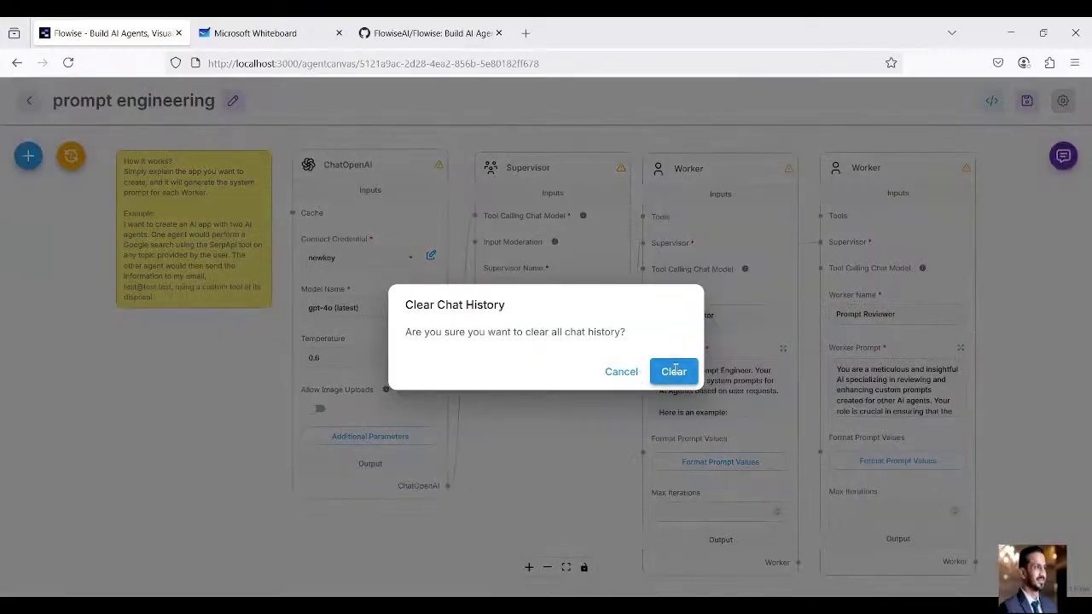
left_click(674, 373)
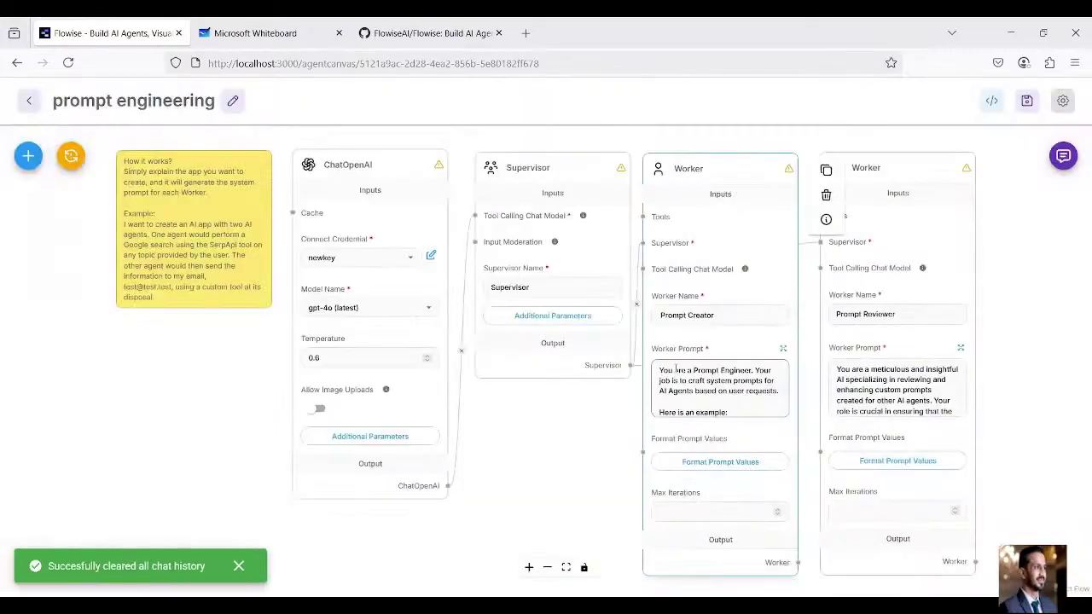
left_click(1065, 157)
left_click(985, 160)
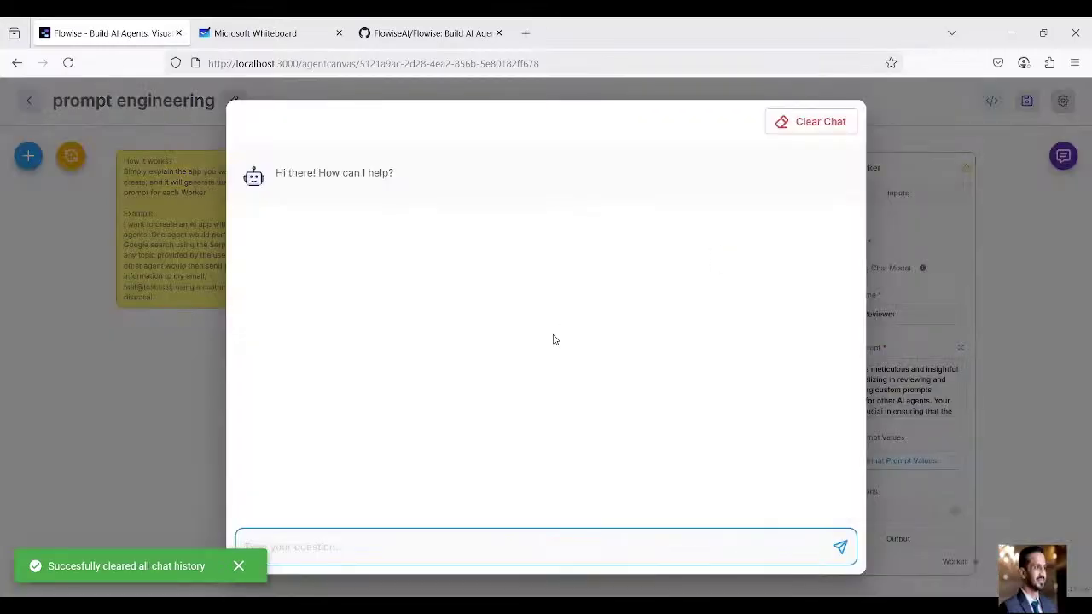
Ask for 3 agents: calculator tool for exact investment percentages, python pie chart via code_interpreter, and a small financial summary saved locally
left_click(388, 547)
type("I want 3 Agents. The first should use calculator tool to calculate exact percentages of my investments. The second agent write a python script to visualise my investments as pie chart, it will use code_interpreter. The third agent makes a small summary of my financial status and portfolio and saves result locally.")
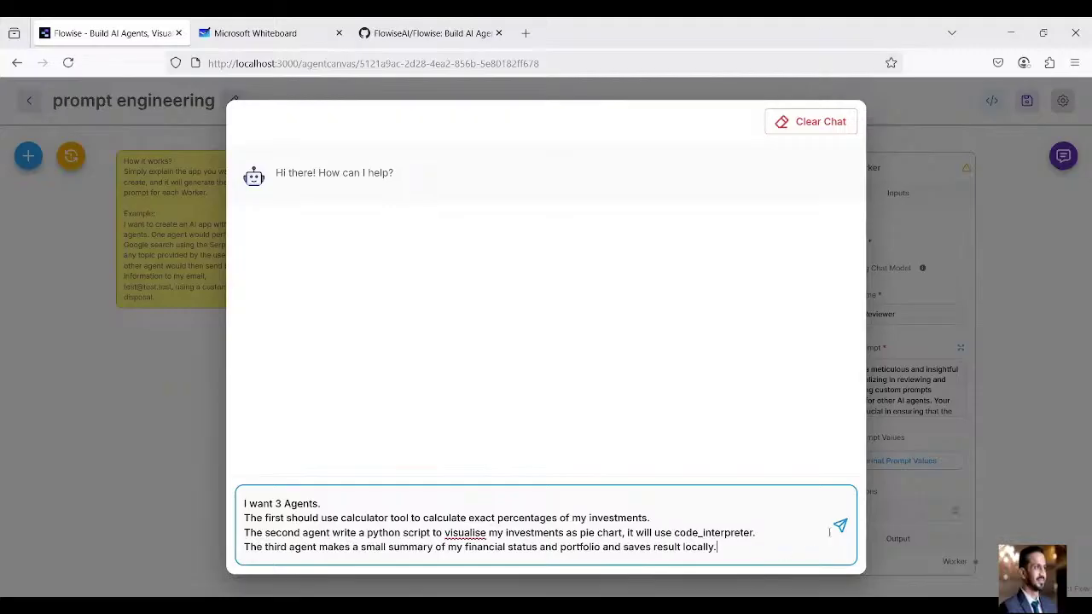
left_click(650, 85)
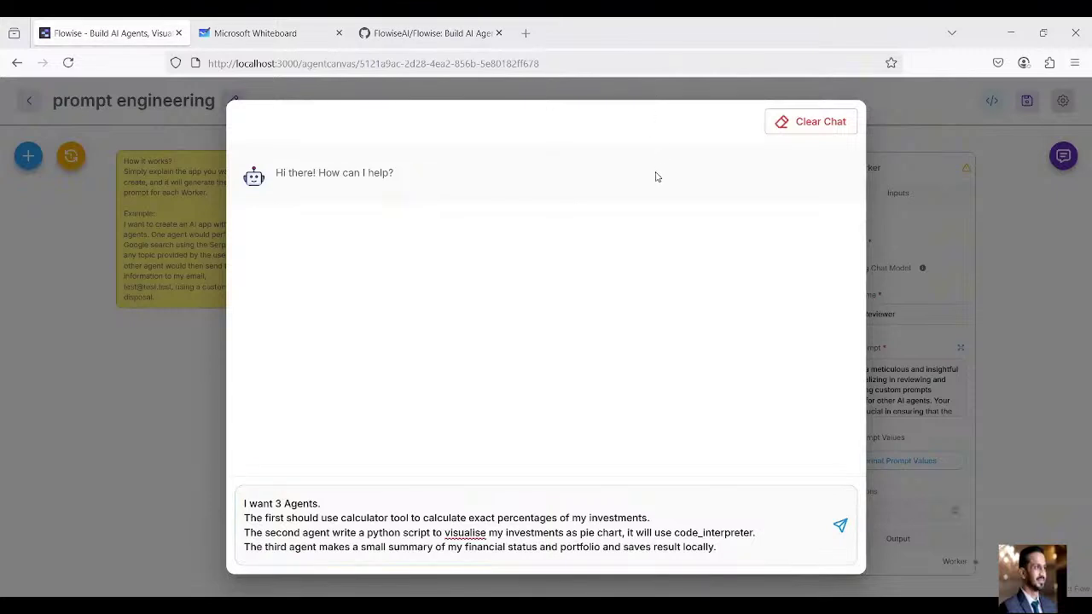
left_click(843, 524)
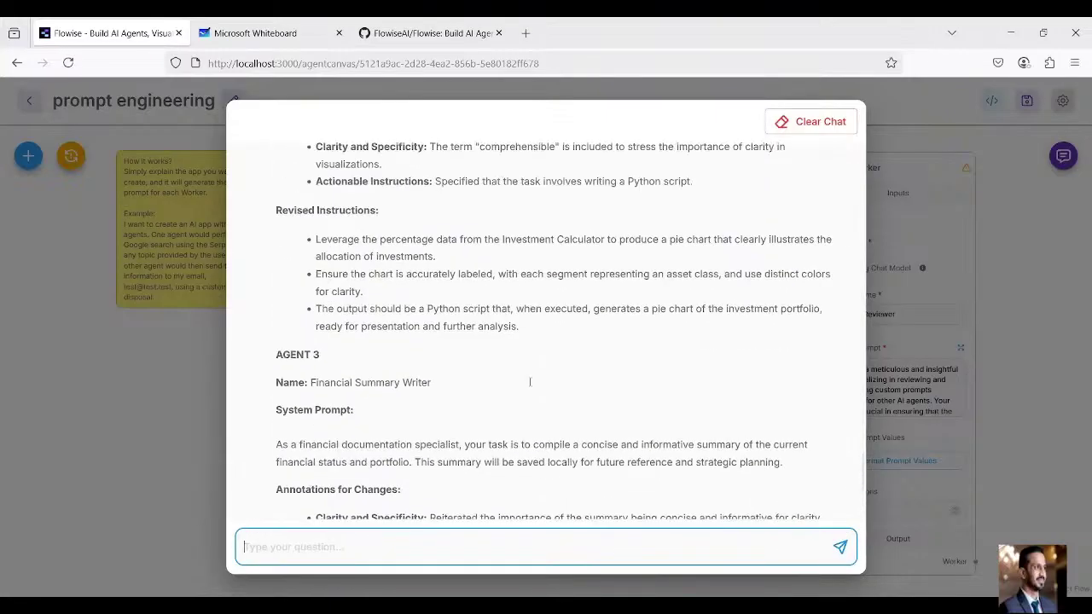
Copy the improved prompts from the AGENT 1 heading through AGENT 3's last revised instruction into title.txt in the text editor
scroll(531, 383, "up", 10)
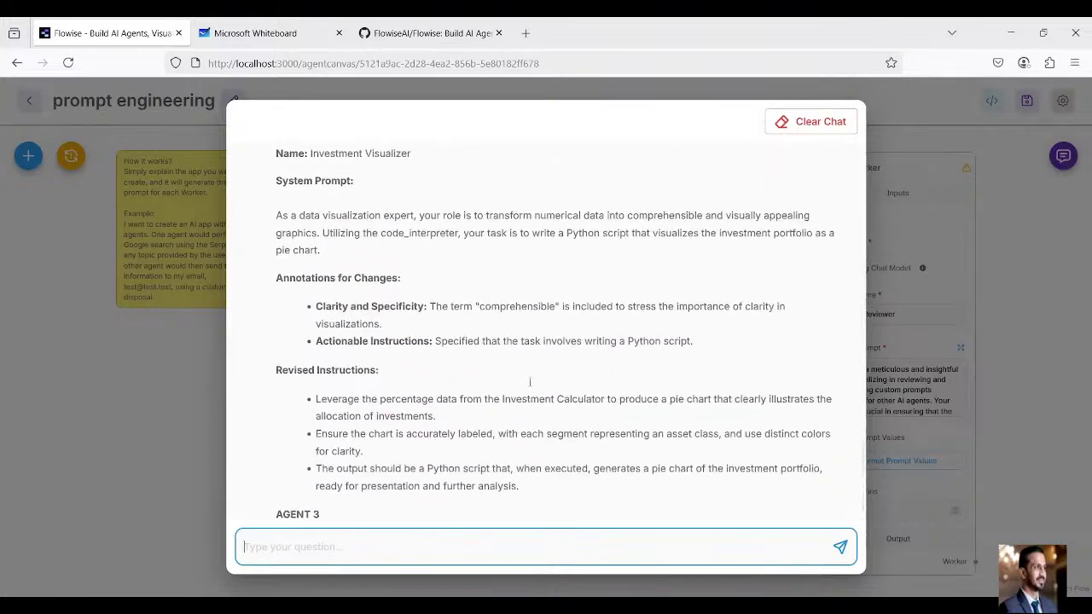
scroll(531, 383, "up", 5)
scroll(529, 383, "down", 2)
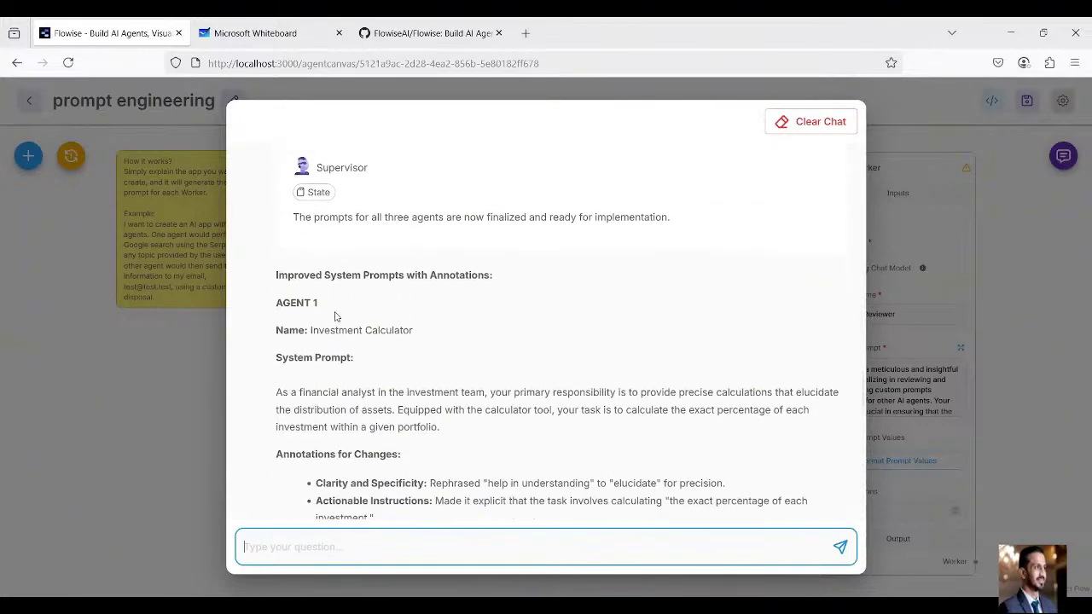
left_click_drag(275, 299, 495, 531)
scroll(515, 435, "down", 10)
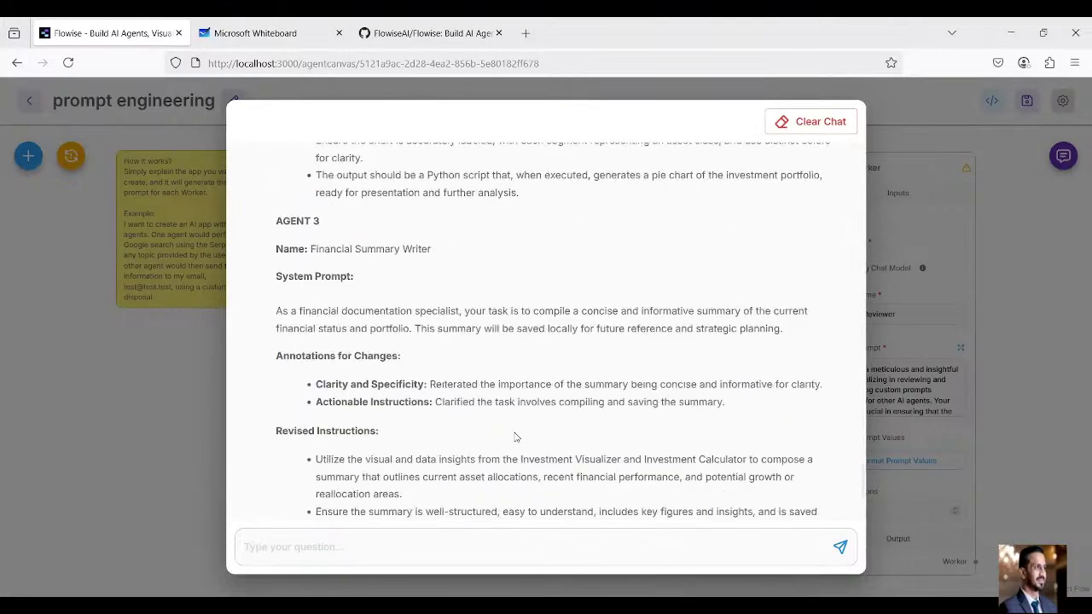
key("shift+Down")
key("shift+Down")
key("shift+Down")
key("shift+Down")
key("shift+Down")
key("shift+Down")
key("shift+Down")
key("shift+Down")
key("shift+Down")
key("shift+Down")
key("shift+Down")
key("shift+Down")
key("shift+Down")
key("shift+Down")
key("shift+Down")
key("shift+Down")
key("shift+Down")
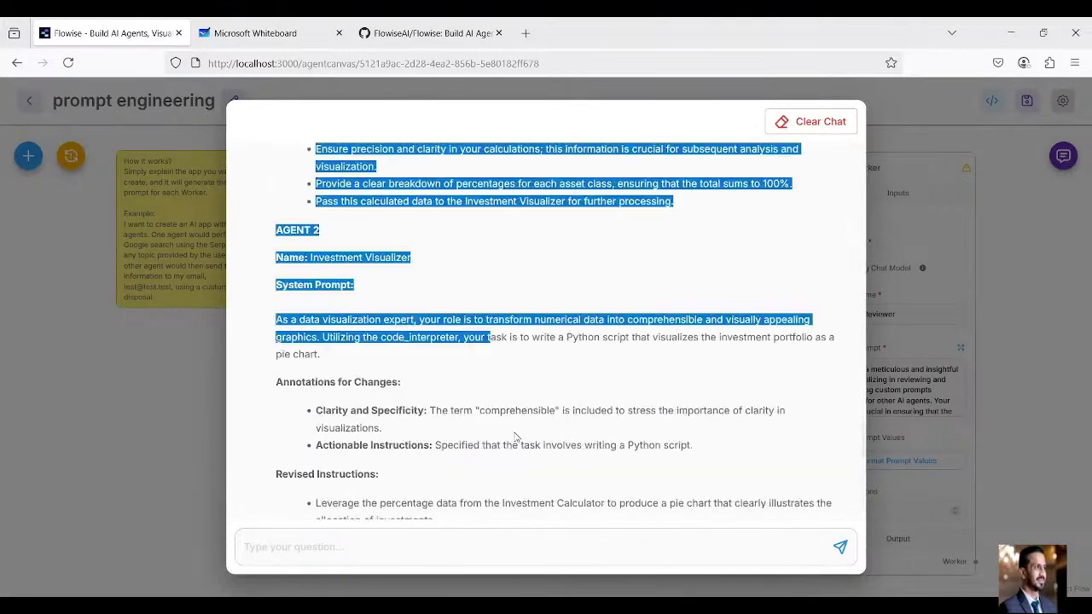
scroll(515, 433, "down", 6)
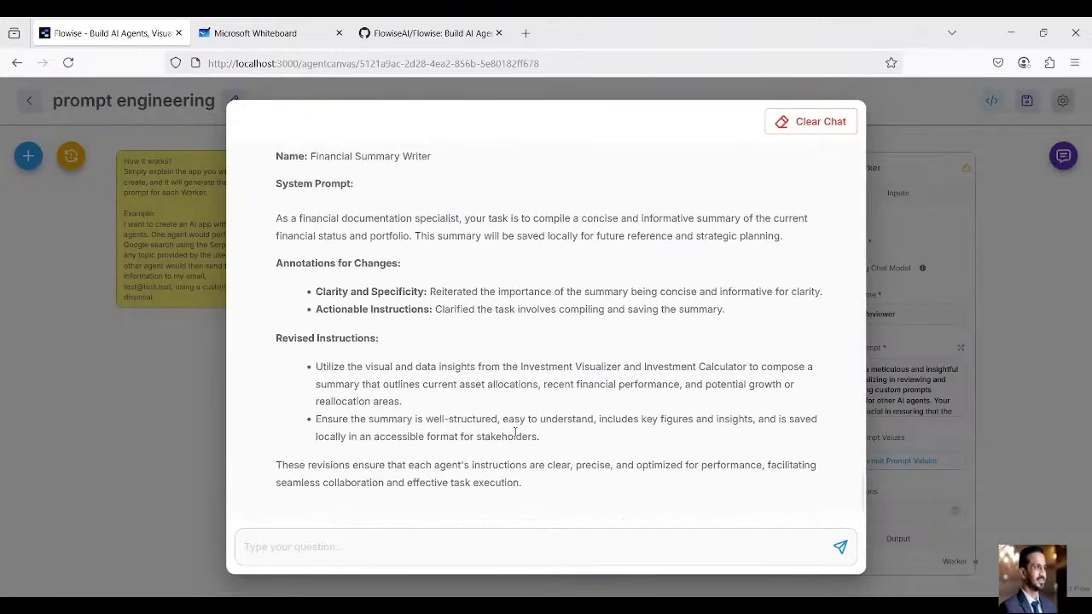
key("shift+Down")
key("shift+Down")
key("shift+Down")
key("shift+Down")
key("shift+Down")
key("shift+Down")
key("shift+Down")
key("shift+Down")
key("shift+Down")
key("shift+Down")
key("shift+Down")
key("shift+Down")
key("shift+Down")
key("shift+Down")
key("shift+Down")
key("shift+Down")
key("shift+Down")
key("shift+Down")
key("shift+Down")
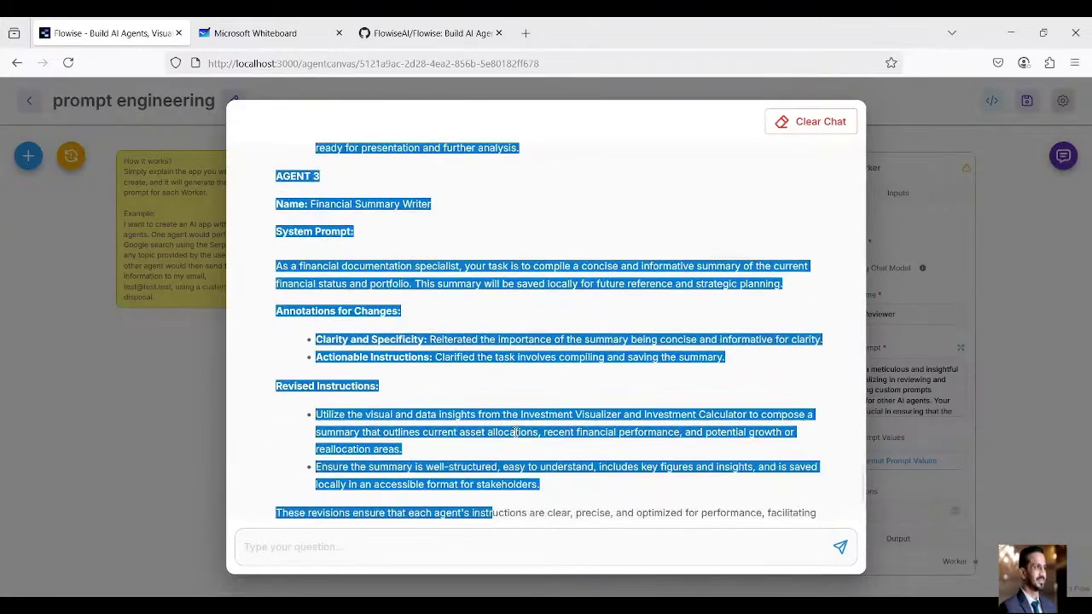
key("shift+Up")
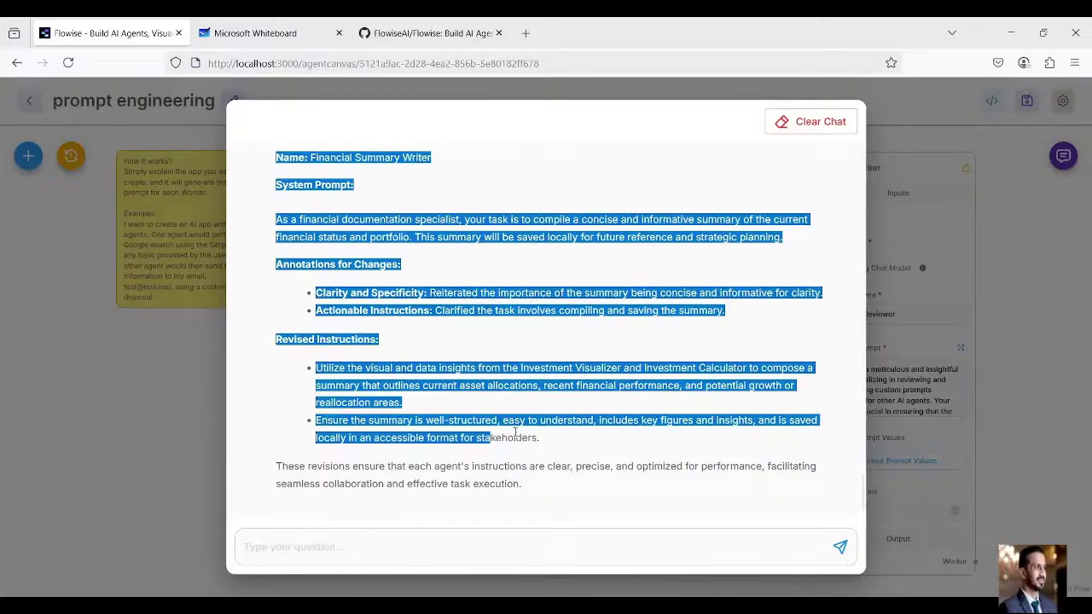
key("shift+Down")
key("shift+Left")
key("shift+Left")
key("shift+Left")
key("shift+Left")
key("shift+Left")
key("shift+Left")
key("shift+Left")
key("shift+Left")
key("shift+Left")
key("shift+Left")
key("shift+Left")
key("shift+Left")
key("shift+Left")
key("shift+Left")
key("shift+Left")
key("shift+Left")
key("shift+Left")
key("shift+Left")
key("shift+Left")
key("shift+Left")
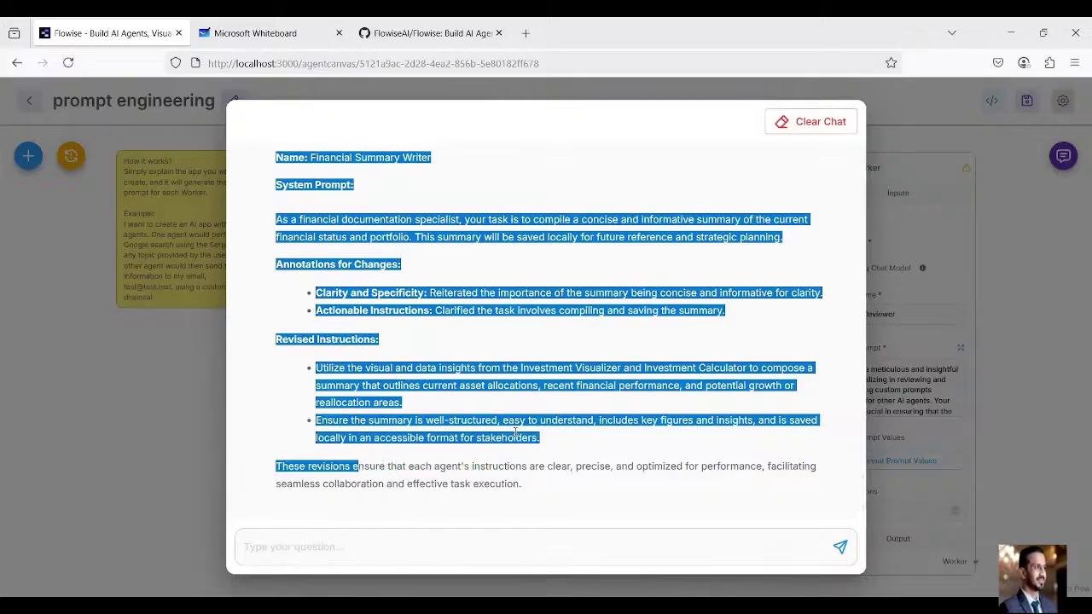
key("shift+Left")
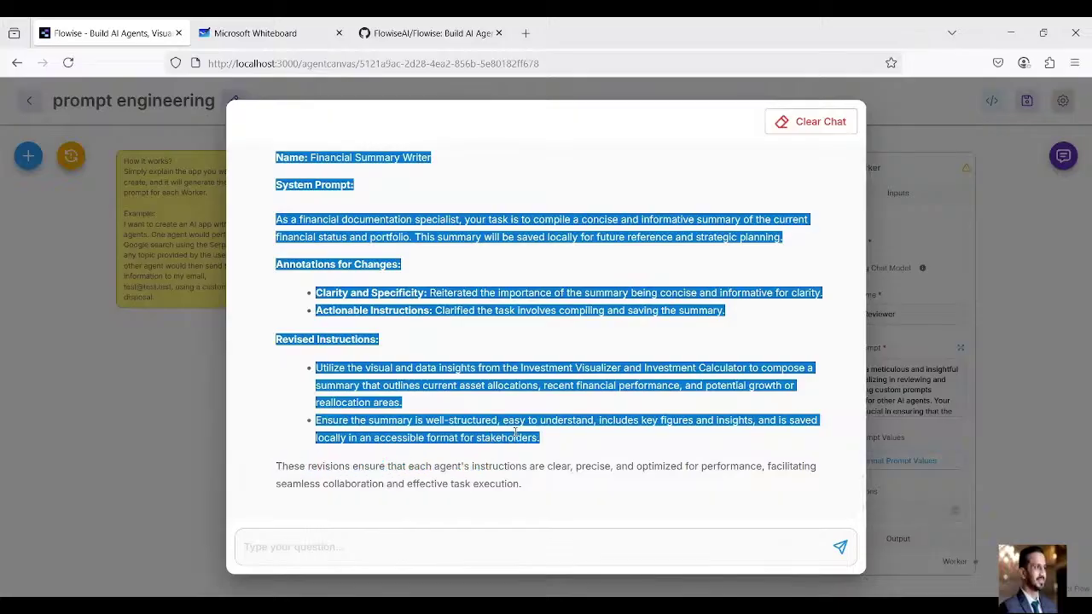
key("alt+Tab")
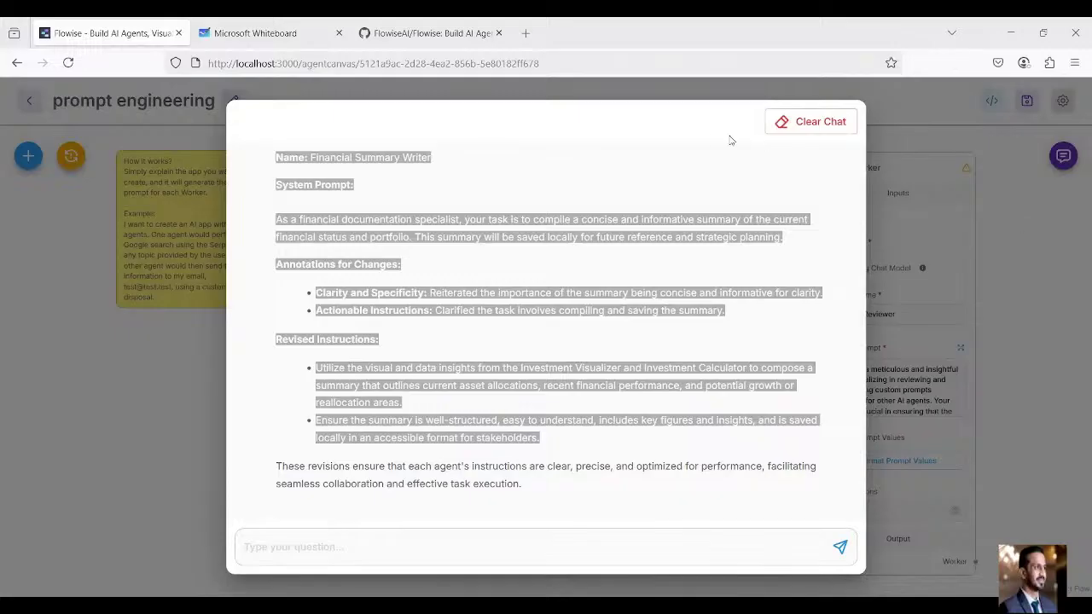
left_click(376, 220)
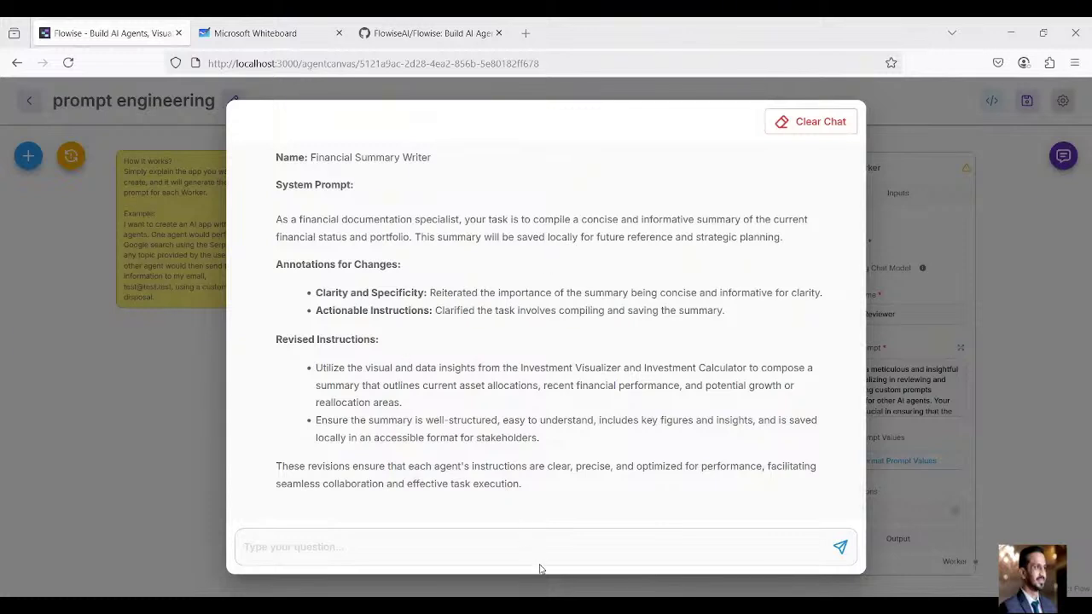
key("alt+Tab")
scroll(434, 171, "up", 2)
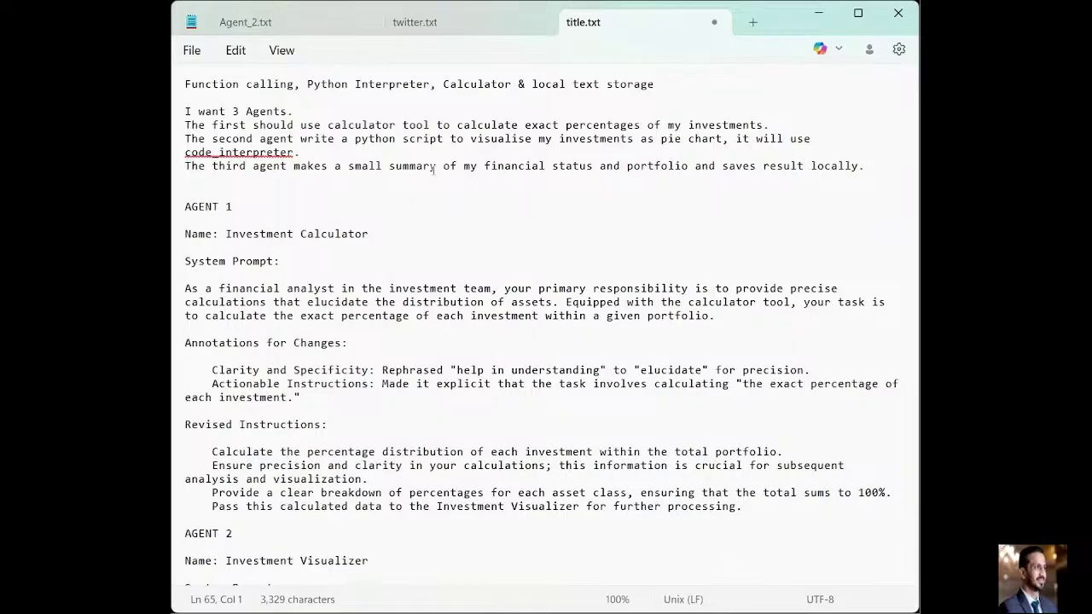
left_click_drag(185, 207, 300, 290)
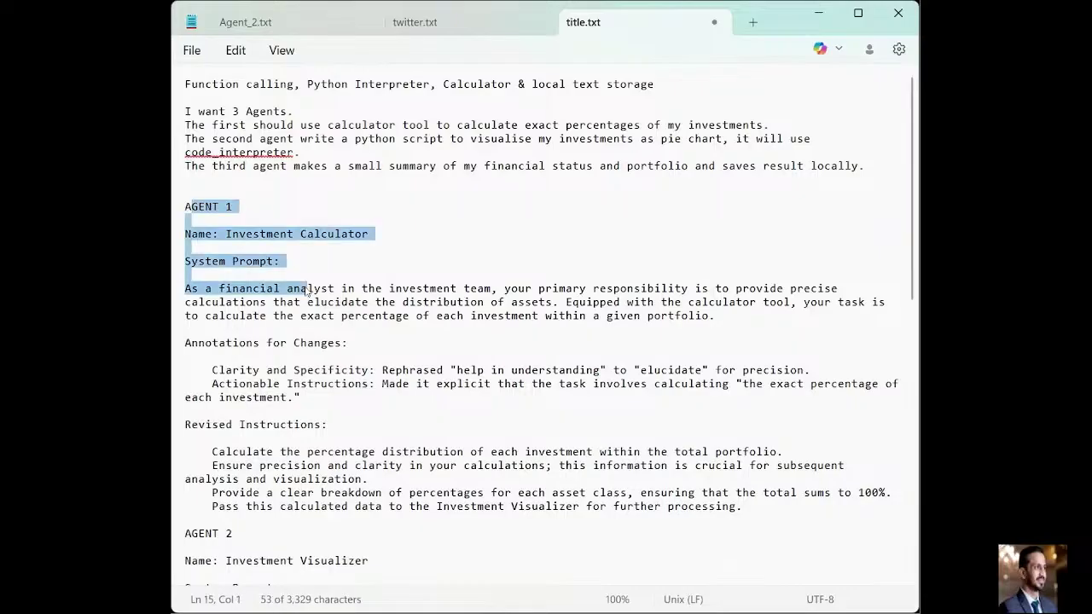
left_click(335, 315)
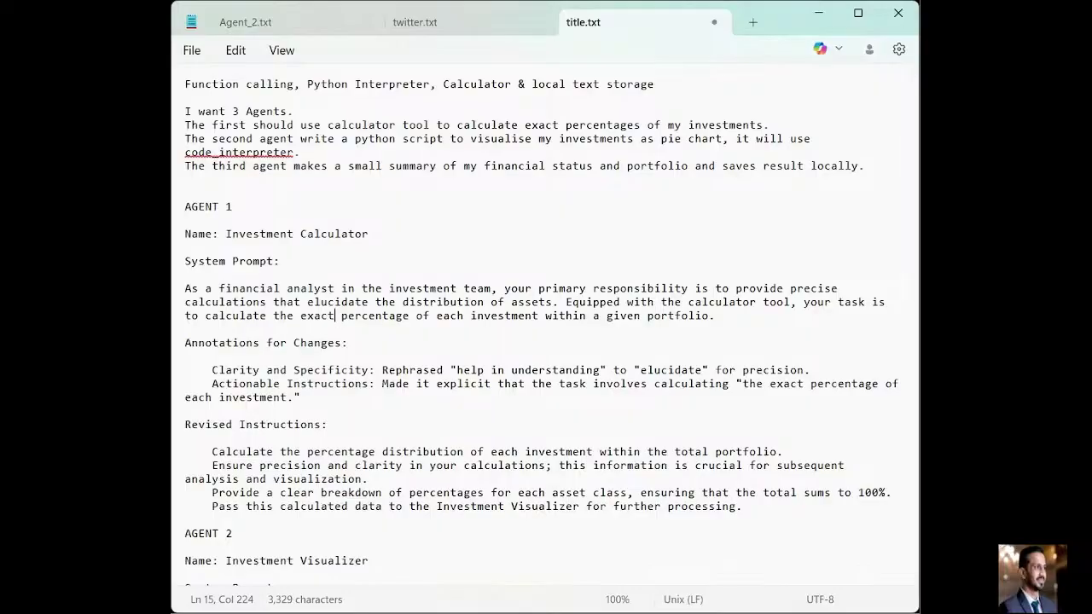
Return to Flowise, open the investment analyser agentflow and set the first Worker's name to "Investment Calculator"
key("alt+Tab")
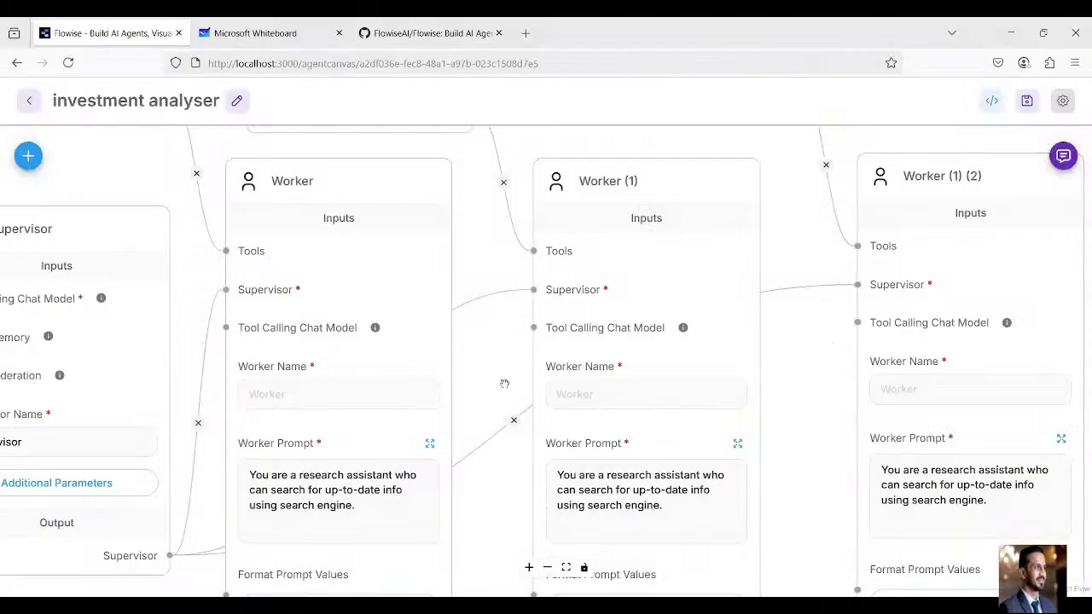
scroll(504, 383, "up", 1)
scroll(504, 383, "down", 5)
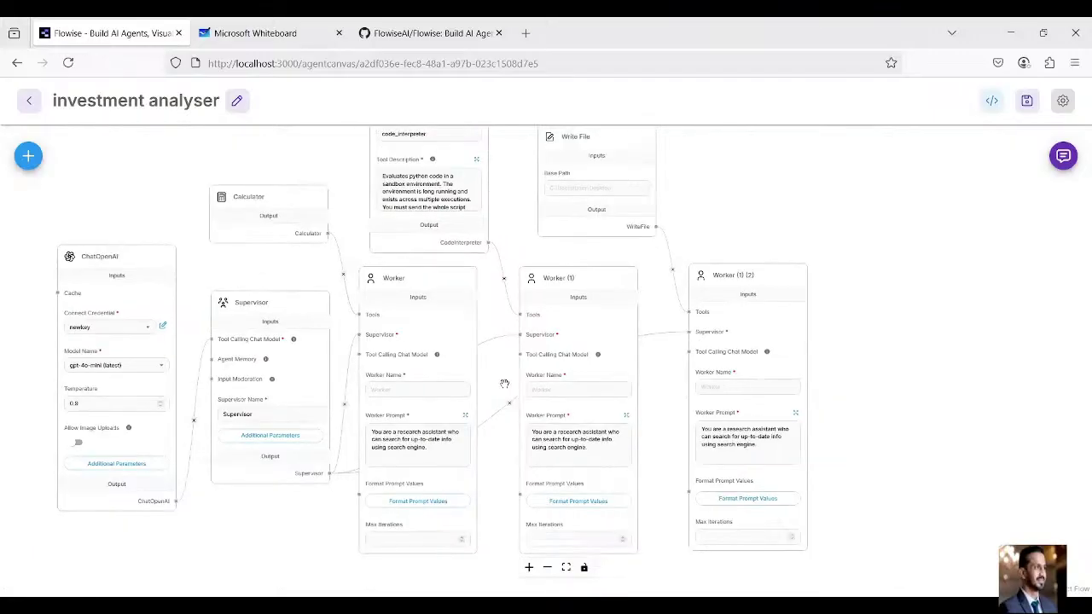
left_click_drag(722, 220, 815, 270)
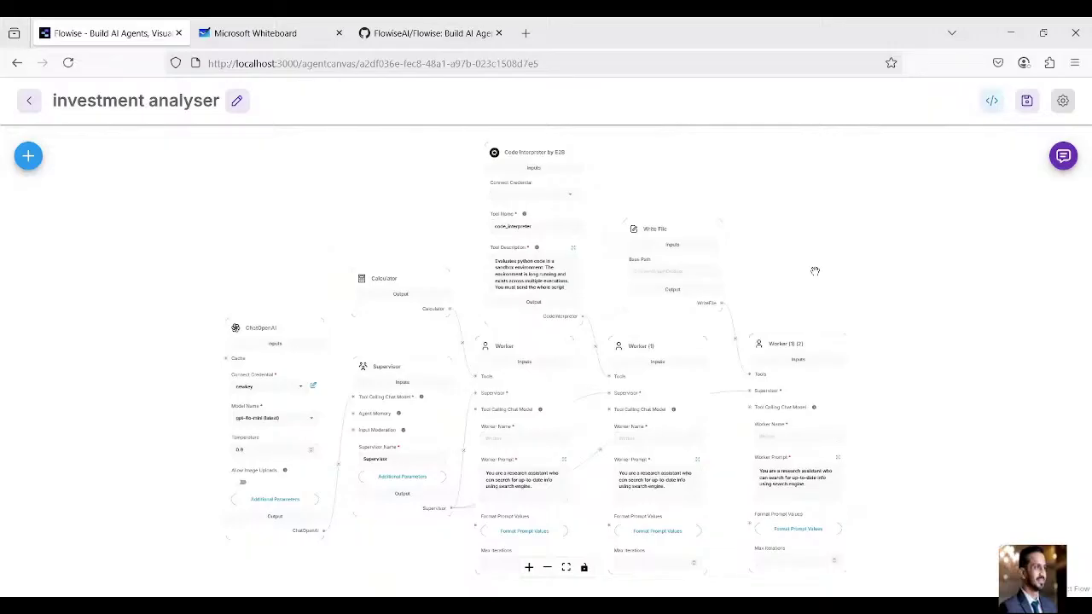
scroll(815, 270, "up", 3)
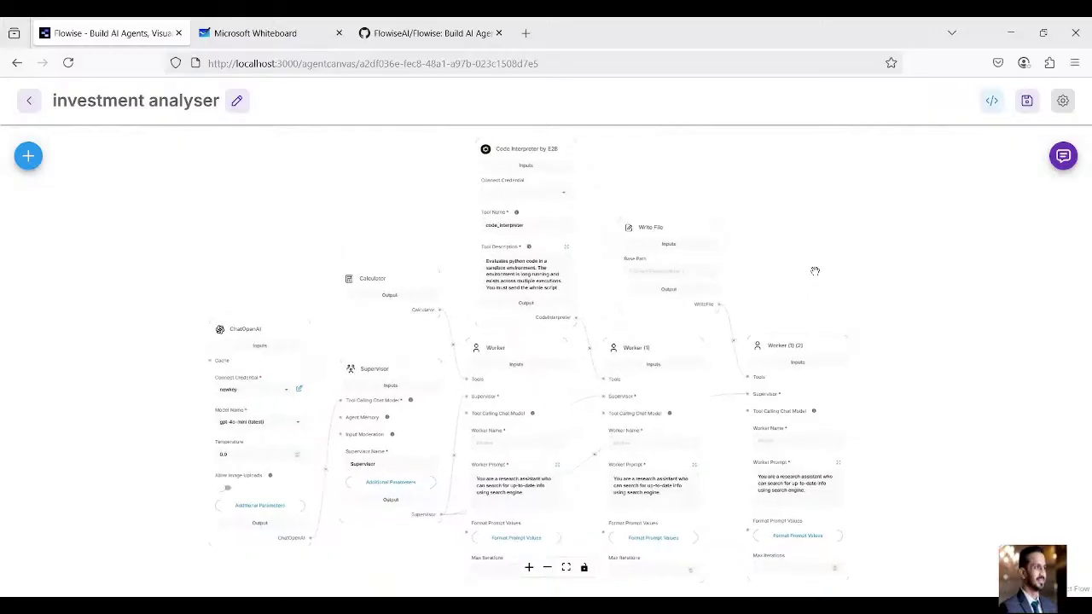
scroll(763, 208, "up", 5)
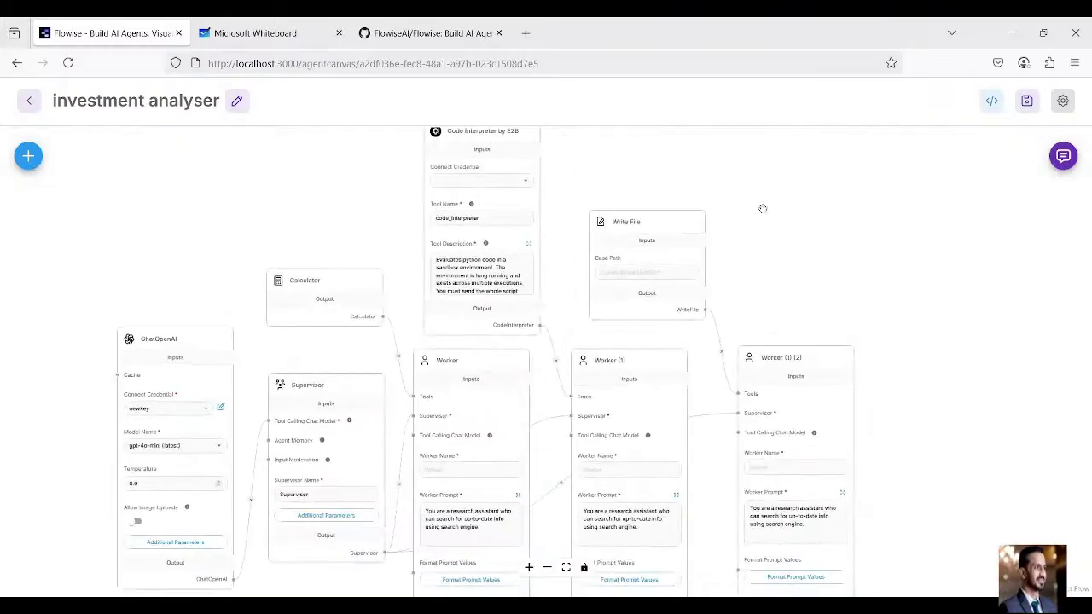
left_click_drag(729, 303, 887, 194)
scroll(887, 195, "up", 2)
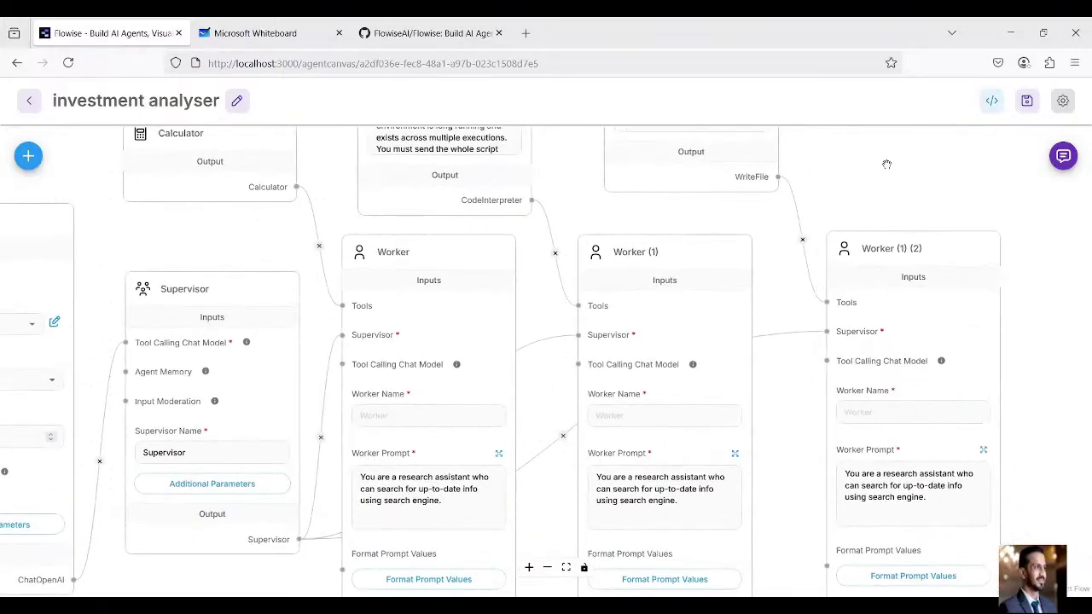
scroll(887, 164, "up", 2)
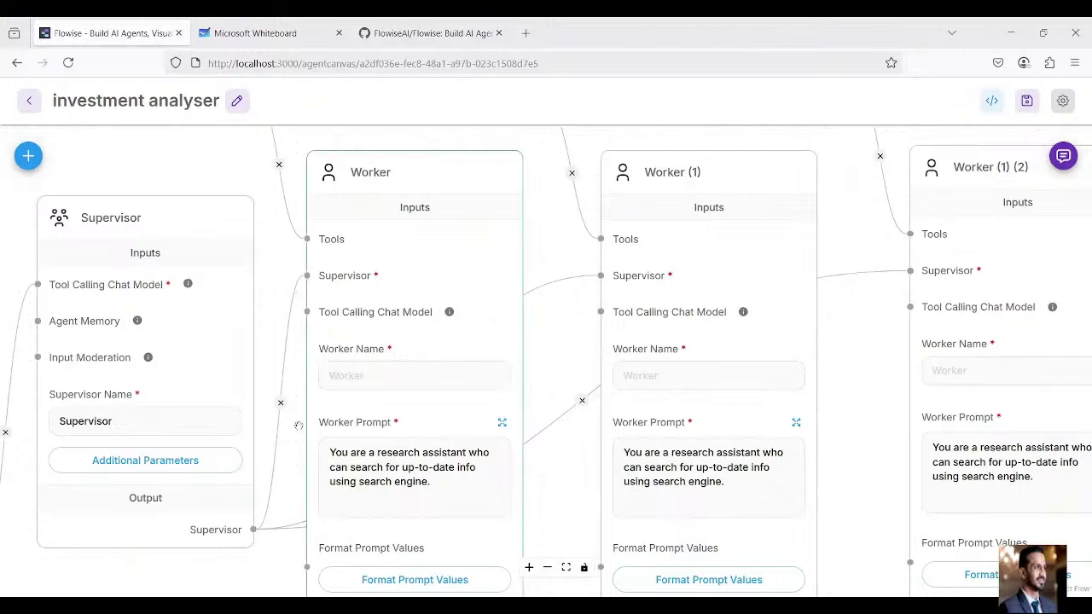
left_click(355, 376)
type("Investment Calculator")
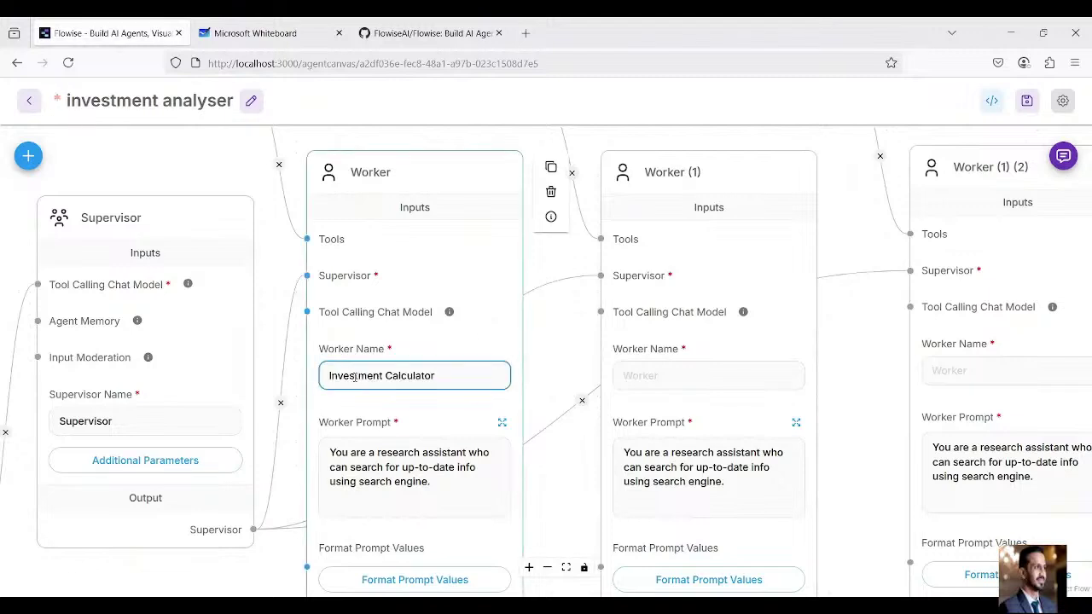
Name Worker (1) "Investment Visualizer" and Worker (1) (2) "Financial Summary Writer", using the agent names from title.txt
key("alt+Tab")
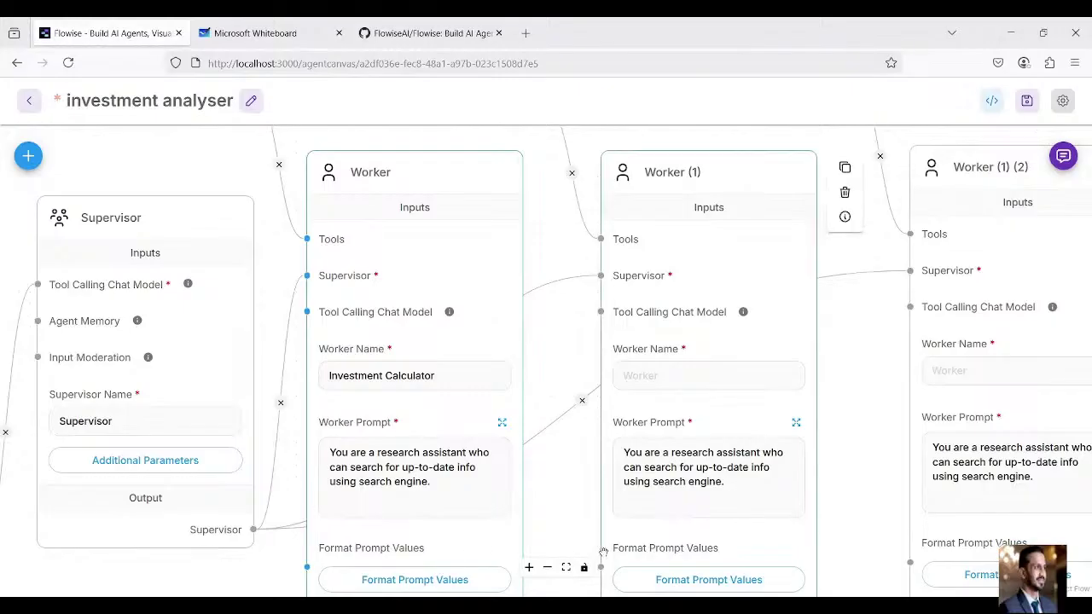
left_click(694, 381)
type("Investment Visualizer")
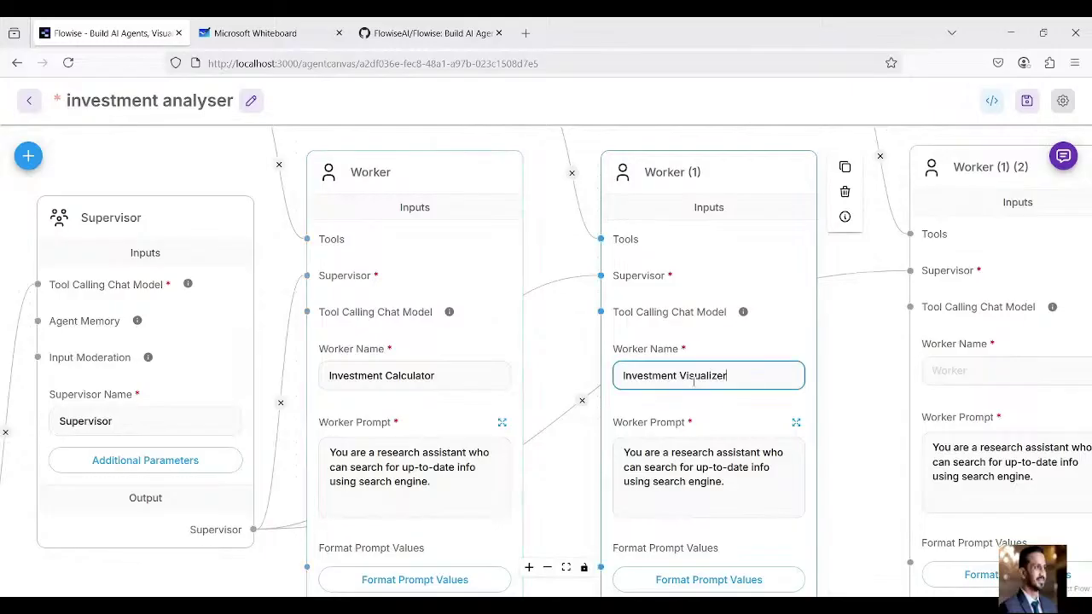
key("alt+Tab")
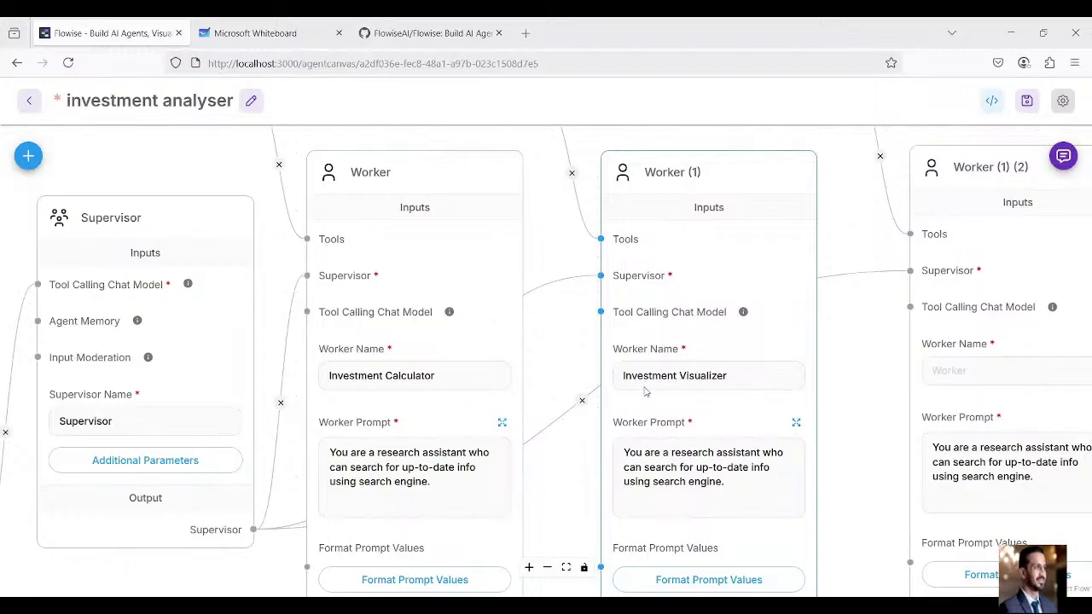
left_click(951, 373)
type("Financial Summary Writer")
Replace the Investment Calculator worker's prompt with the AGENT 1 system prompt and revised instructions from title.txt, and save the prompt
left_click(572, 452)
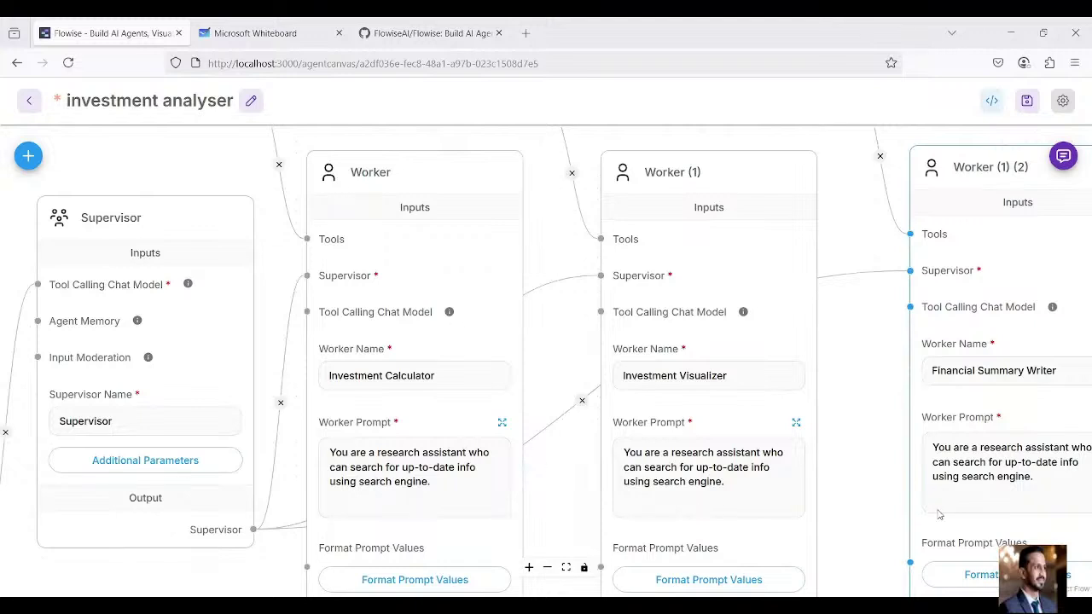
left_click(474, 467)
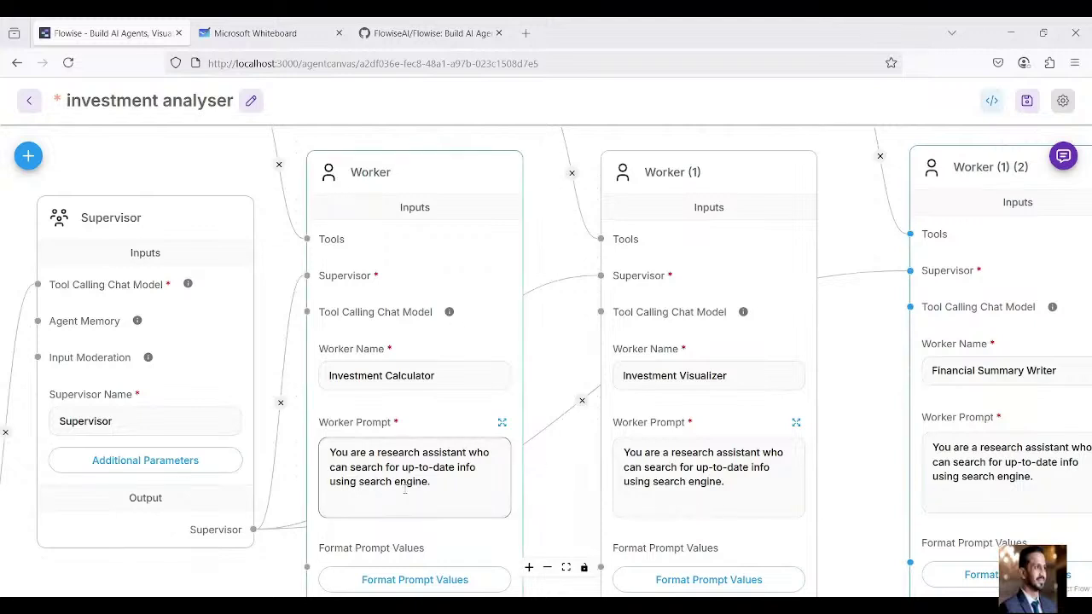
left_click(502, 422)
key("ctrl+a")
key("ctrl+v")
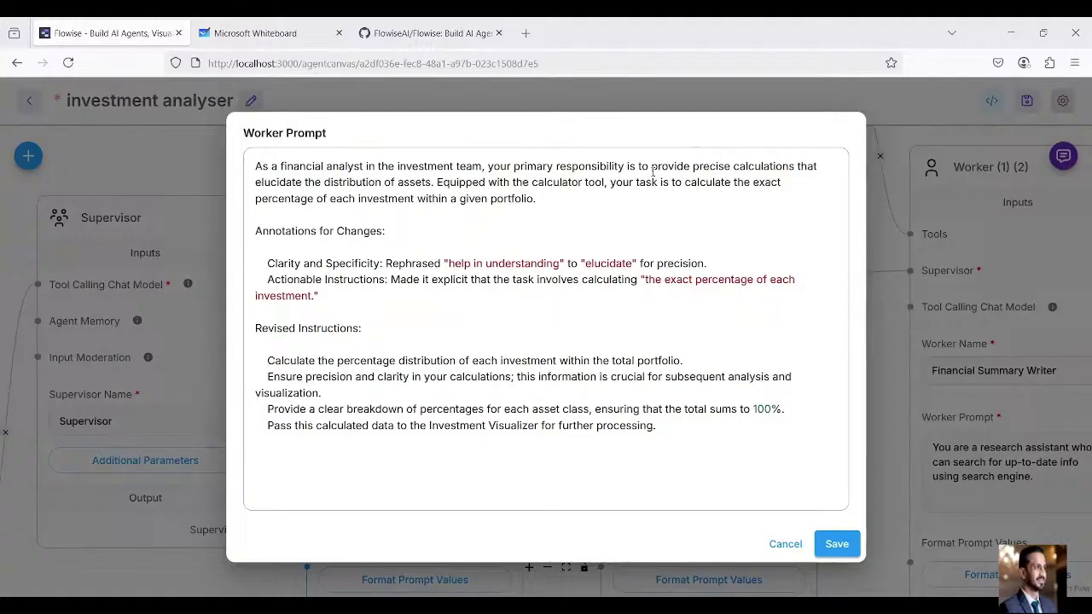
left_click(838, 544)
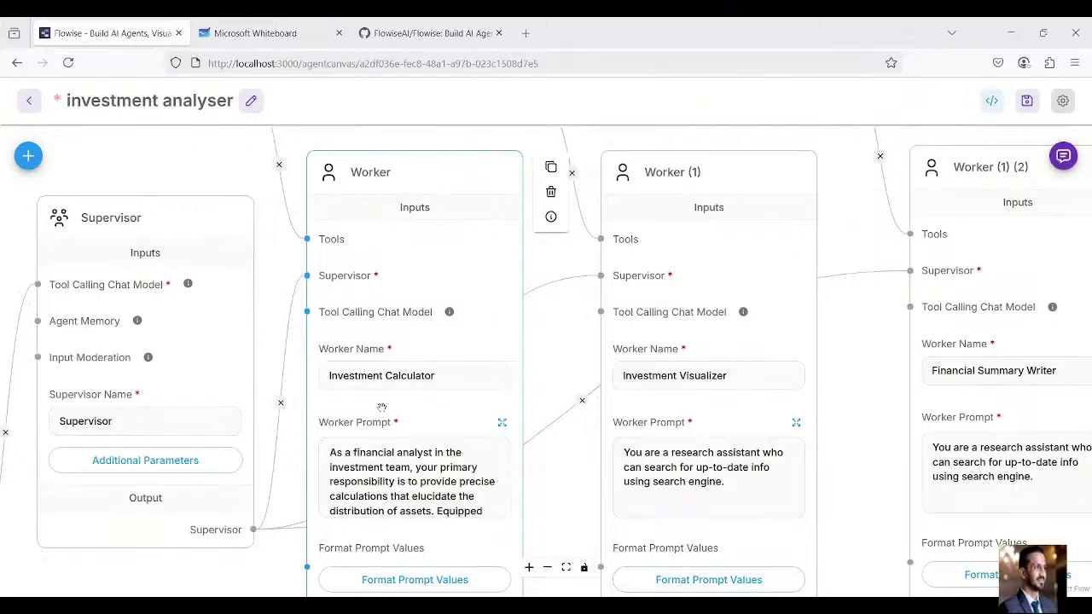
Replace the Investment Visualizer worker's prompt with the AGENT 2 data visualization expert prompt from title.txt, and save it
left_click(797, 422)
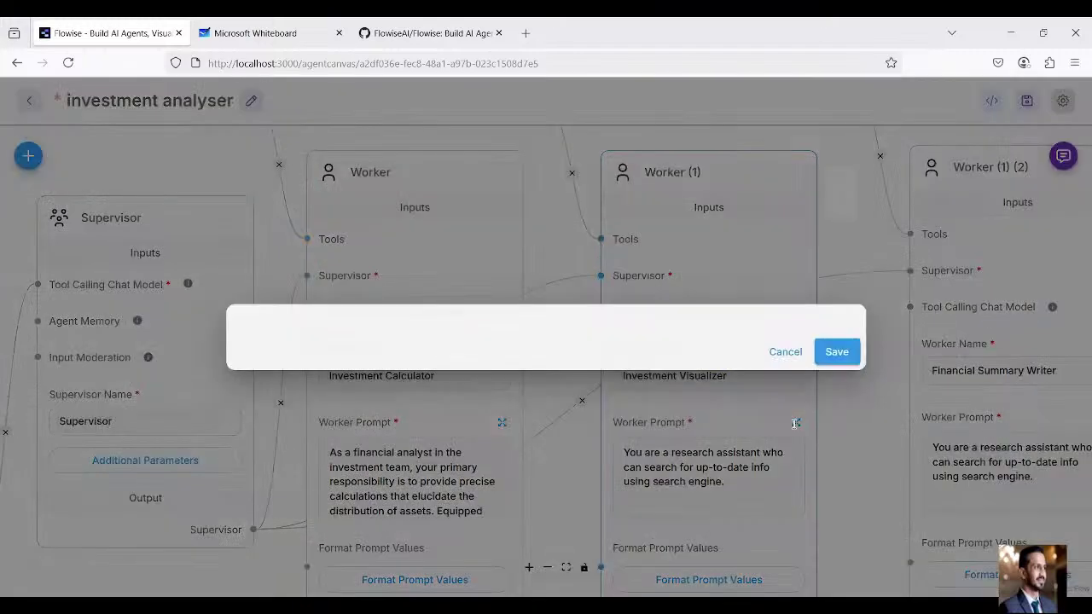
key("ctrl+a")
key("ctrl+v")
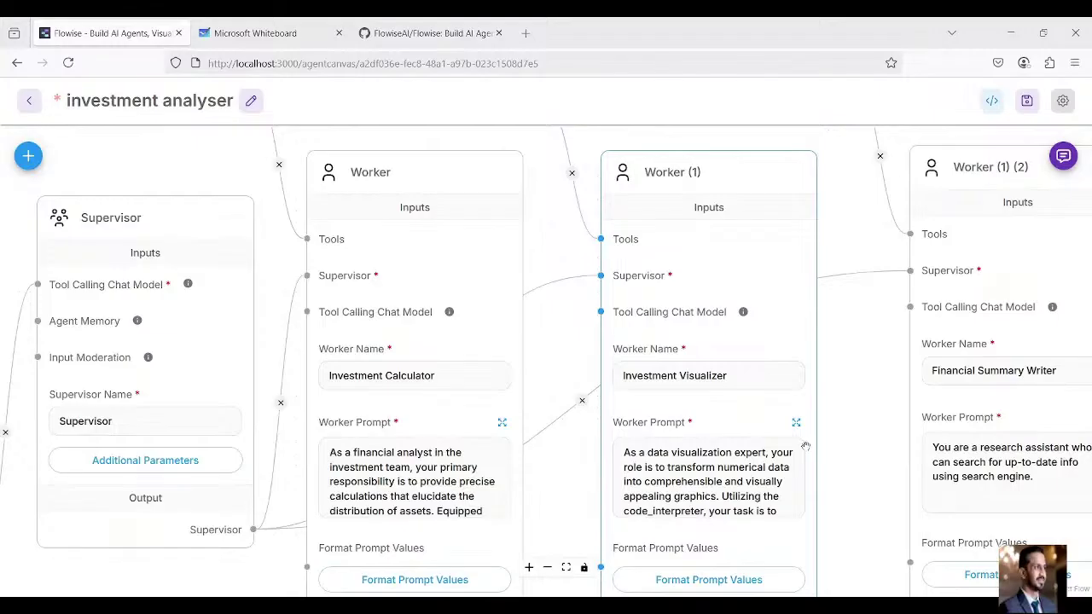
Replace the Financial Summary Writer worker's prompt with the AGENT 3 financial documentation specialist prompt and its revised instructions, and save it
left_click_drag(725, 378, 510, 371)
left_click(891, 413)
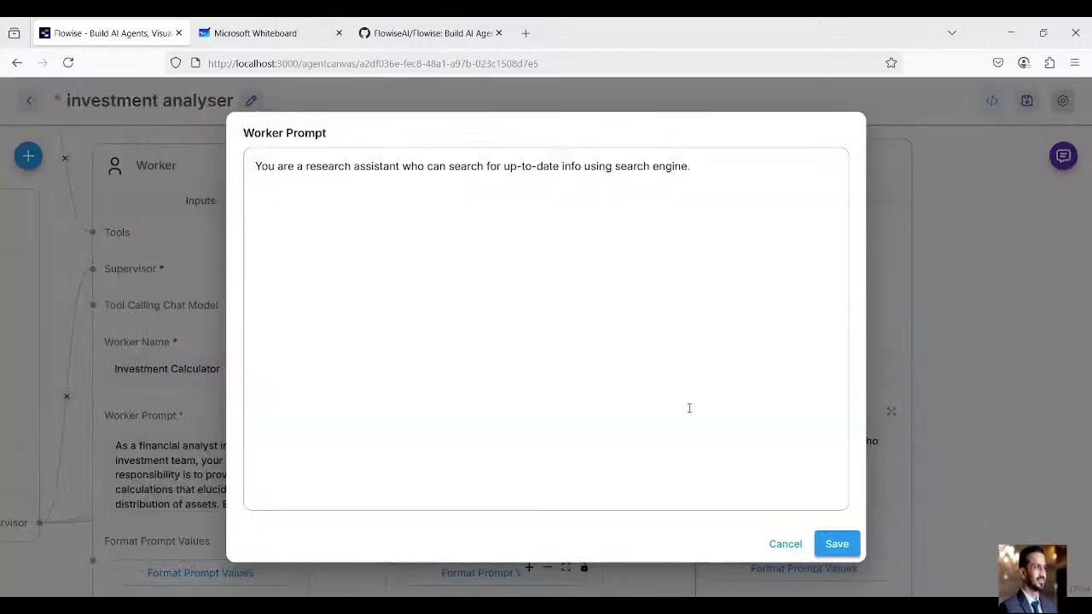
key("ctrl+a")
type("As a financial documentation specialist, your task is to compile a concise and informative summary of the current financial status and portfolio. This summary will be saved locally for future reference and strategic planning.  Annotations for Changes:      Clarity and Specificity: Reiterated the importance of the summary being concise and informative for clarity.     Actionable Instructions: Clarified the task involves compiling and saving the summary.  Revised Instructions:      Utilize the visual and data insights from the Investment Visualizer and Investment Calculator to compose a summary that outlines current asset allocations, recent financial performance, and potential growth or reallocation areas.     Ensure the summary is well-structured, easy to understand, includes key figures and insights, and is saved locally in an accessible format for stakeholders.")
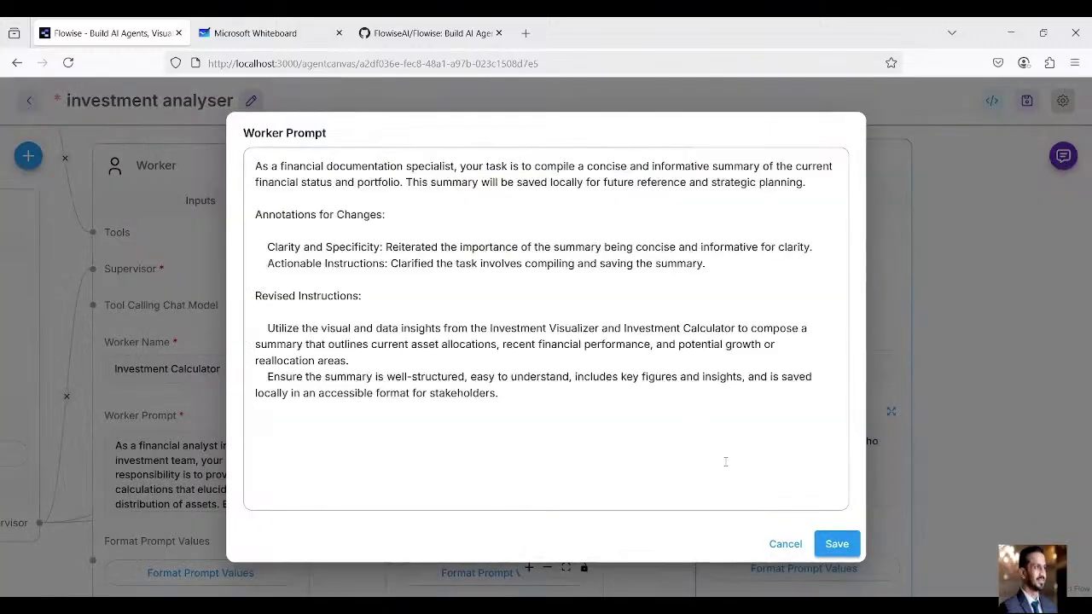
left_click(833, 544)
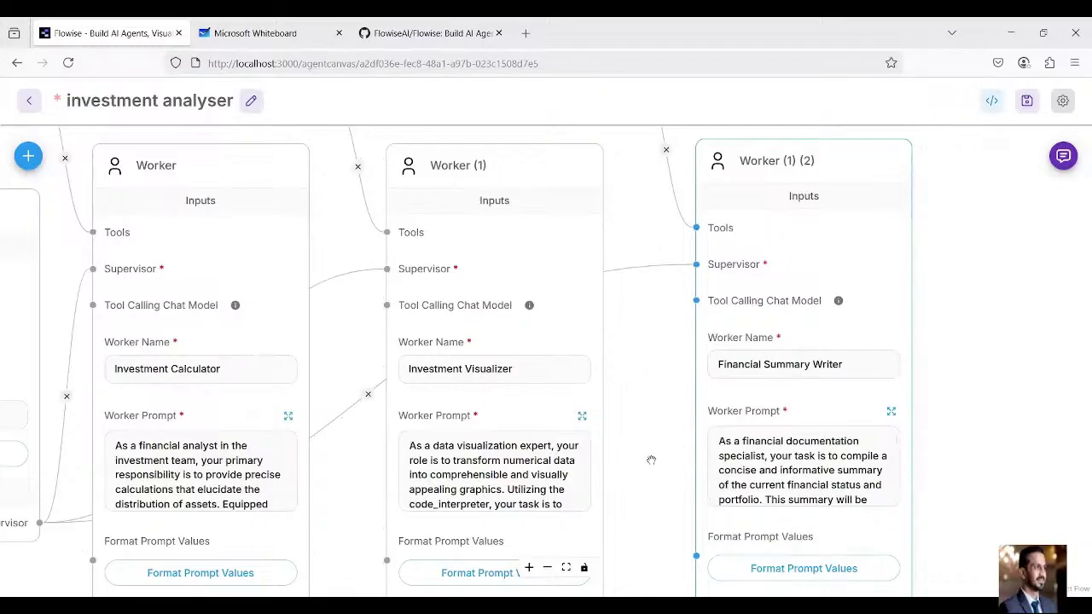
Set the Write File tool's base path to the flowise_agent folder on the user's Desktop
scroll(652, 459, "up", 2)
scroll(651, 459, "down", 3)
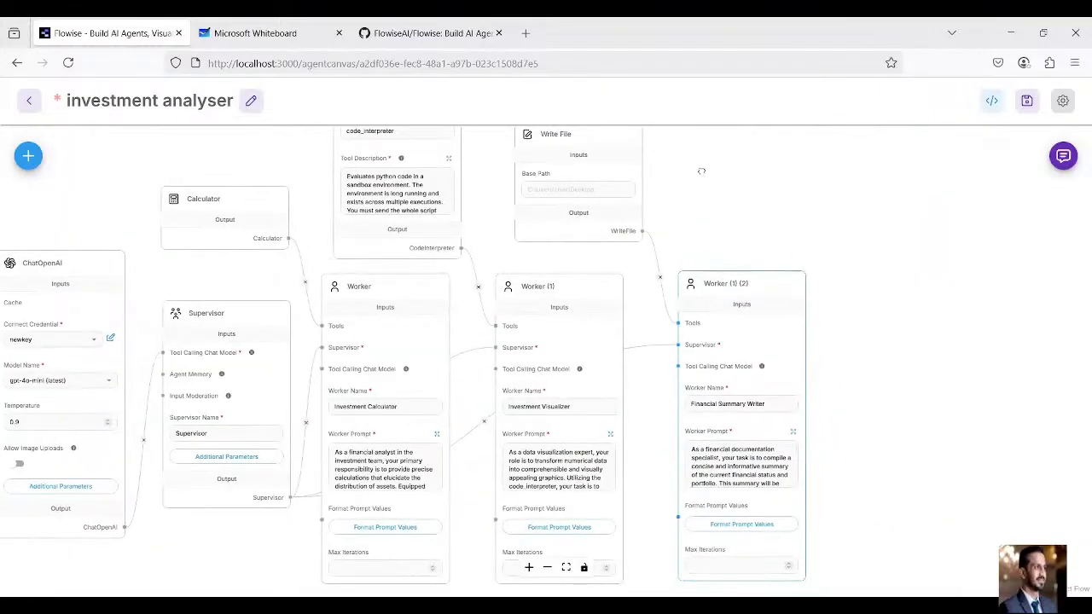
left_click_drag(877, 224, 884, 240)
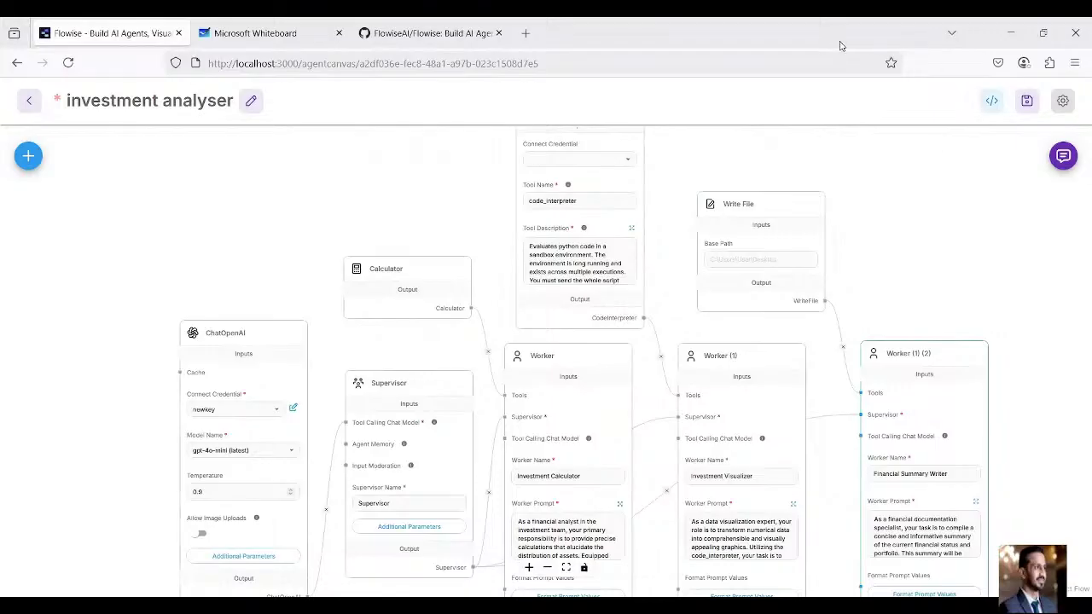
left_click_drag(841, 43, 905, 75)
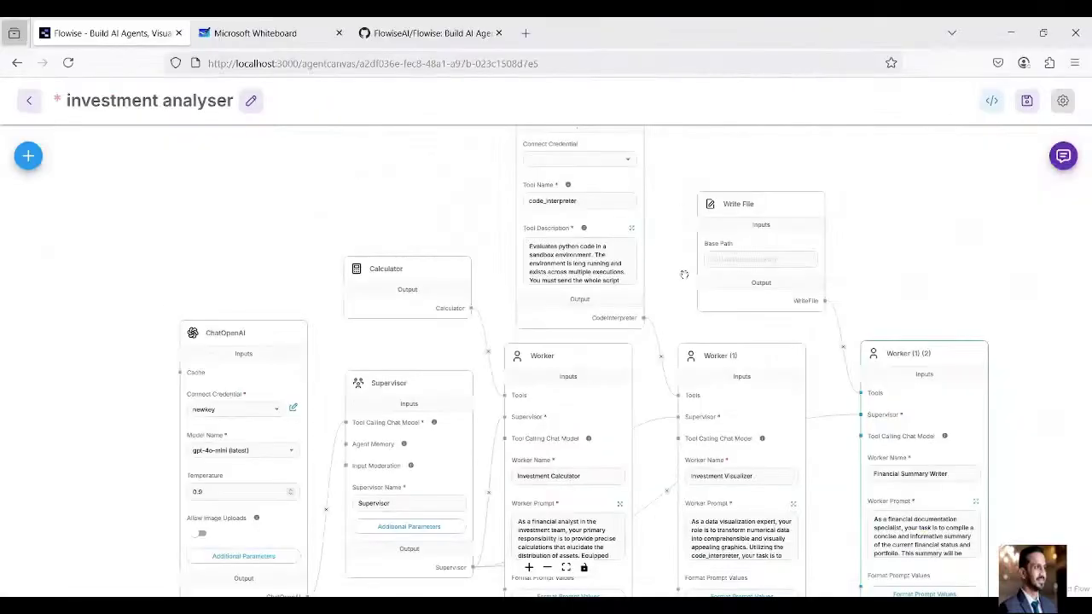
left_click(729, 261)
type("\\Users\\vipul\\Desktop\\flowise_agent")
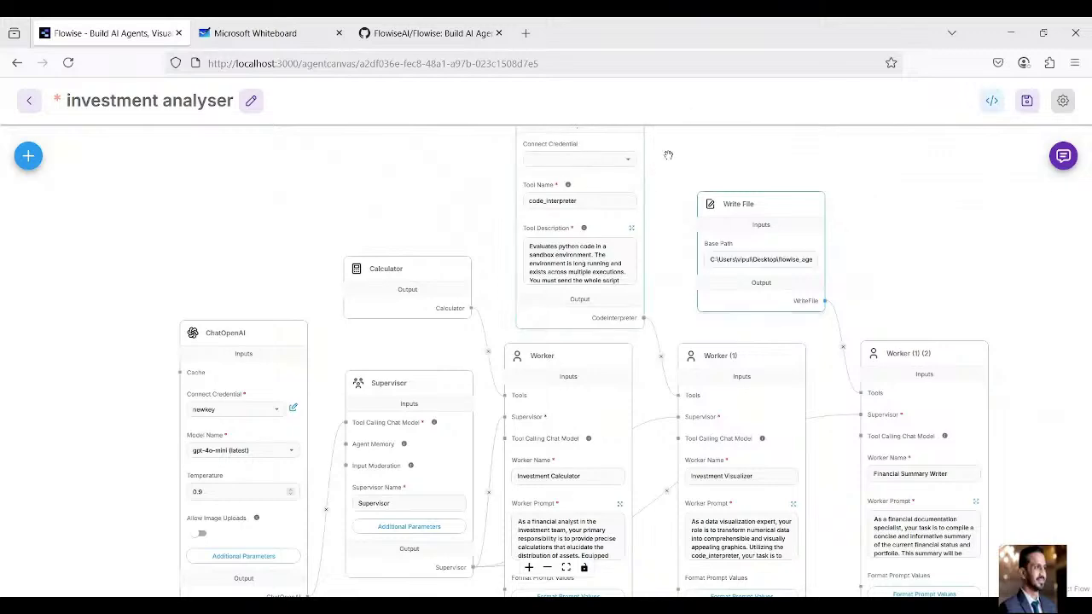
Connect the mycodetestkey credential to the Code Interpreter by E2B tool
left_click_drag(668, 154, 665, 195)
mouse_move(626, 231)
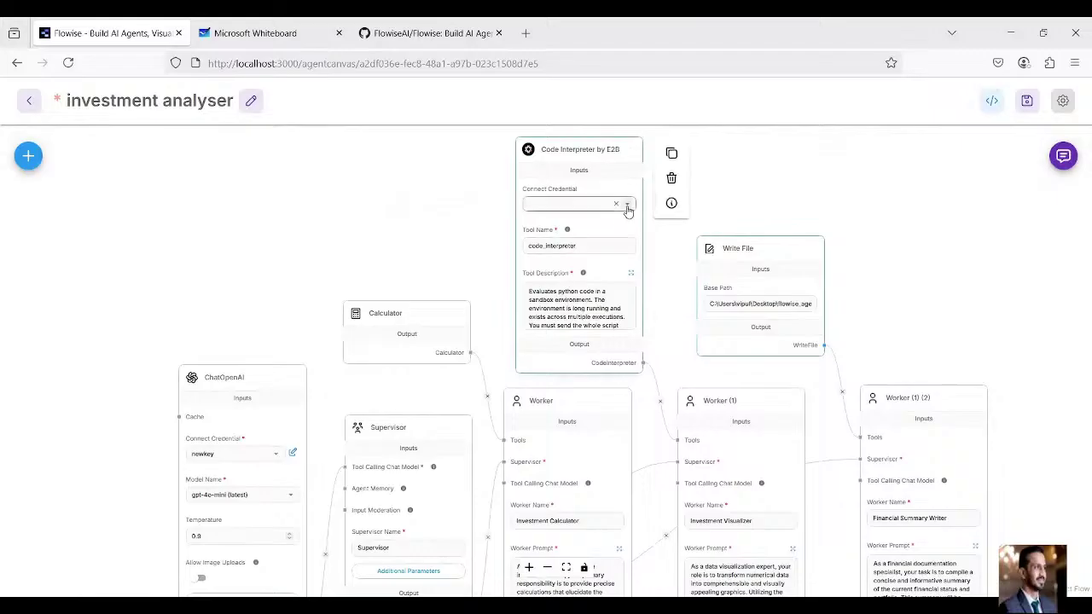
left_click(628, 208)
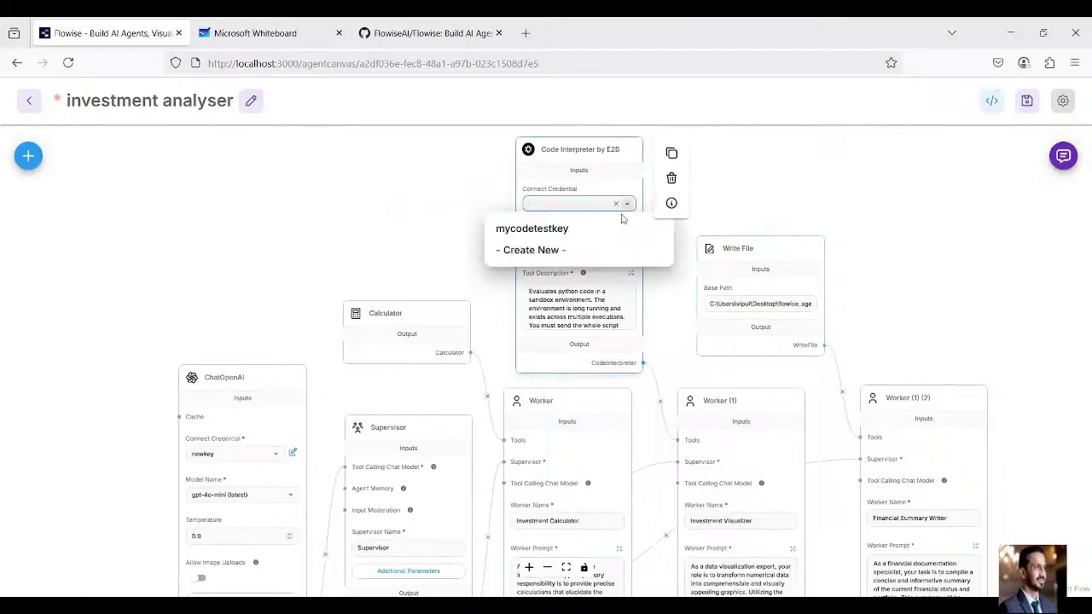
left_click(609, 230)
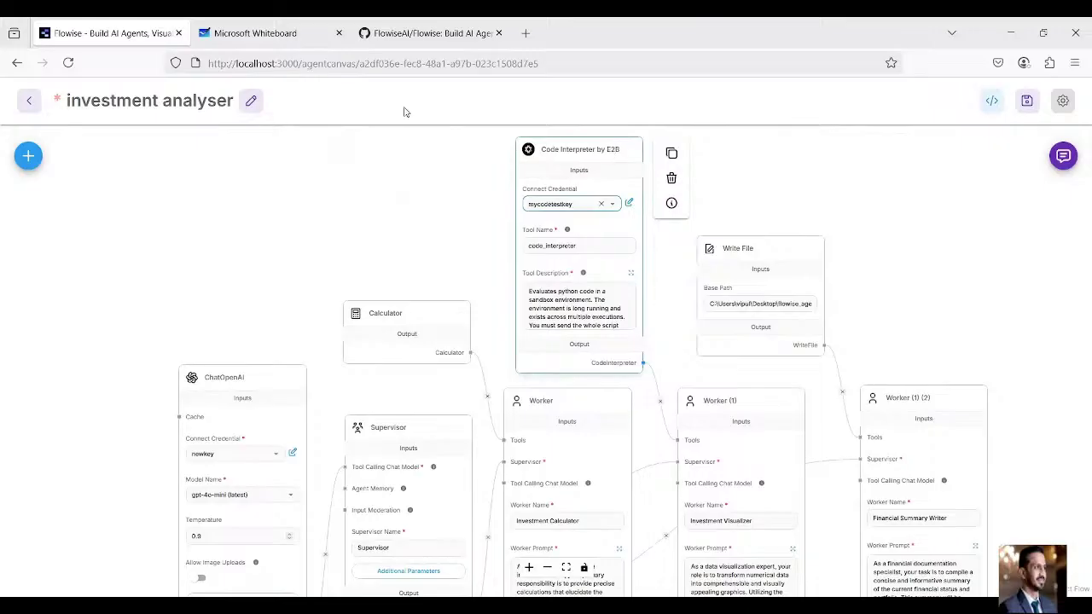
Open the E2B dashboard in a new browser tab and view the team's API keys page
left_click(527, 33)
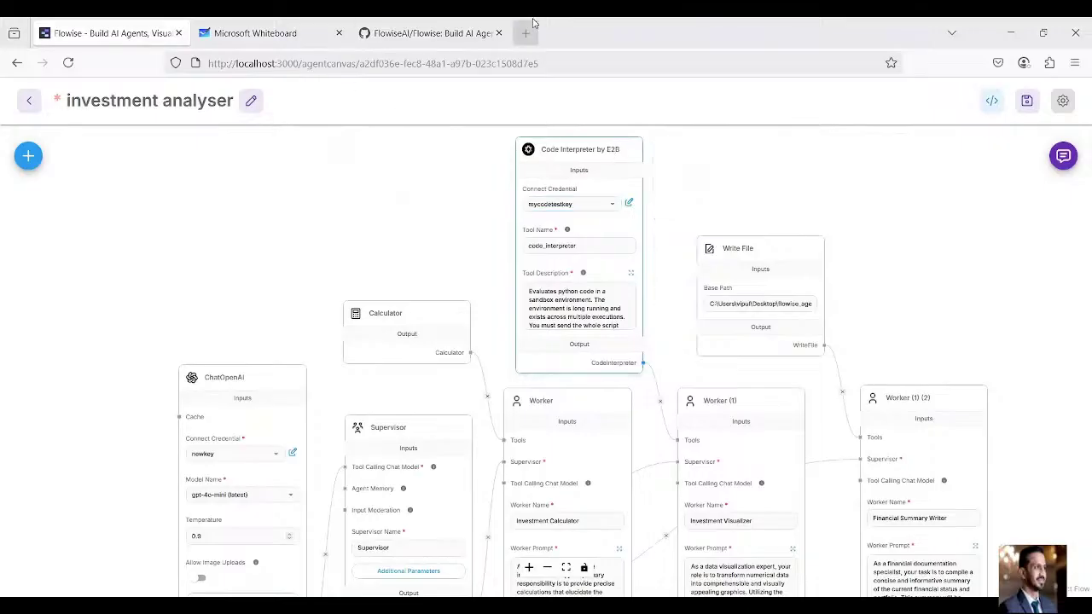
type("e2b")
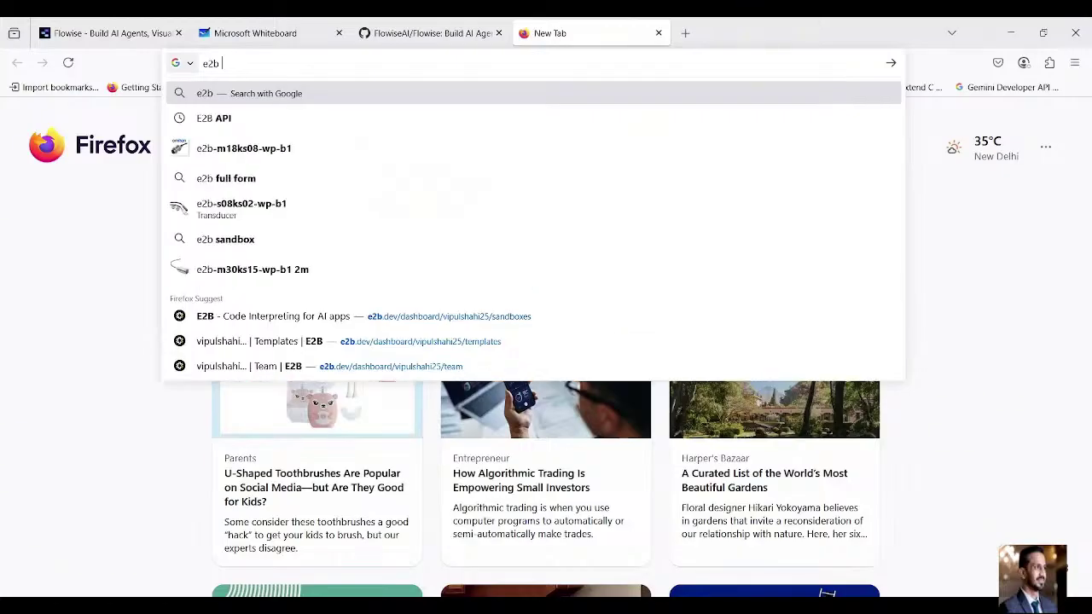
left_click(480, 316)
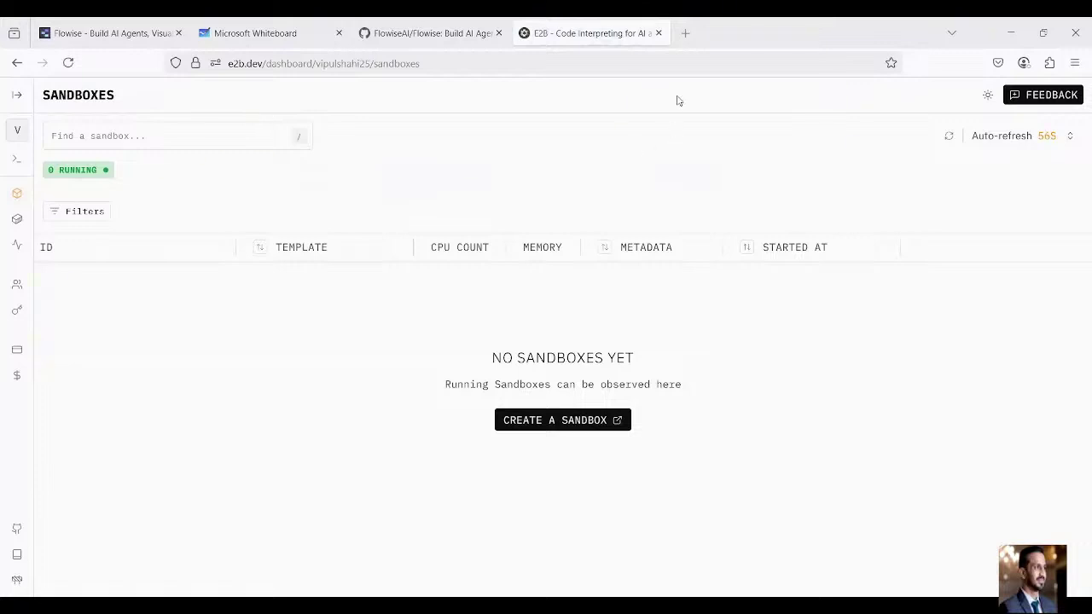
left_click(17, 312)
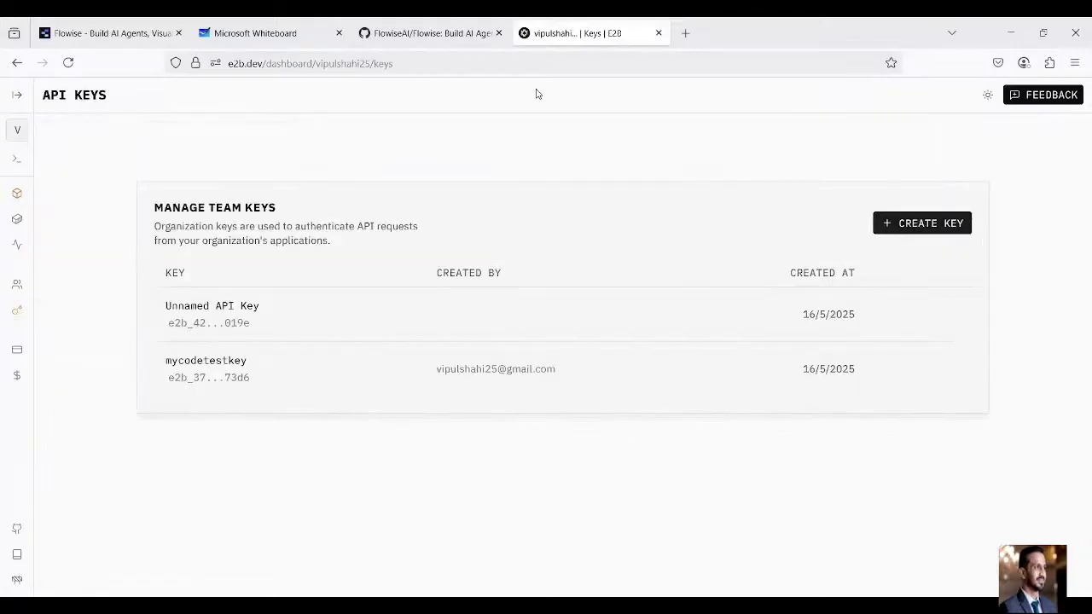
Return to the Flowise agentflow and review the credential choices of the Code Interpreter by E2B tool, leaving the selection as is
left_click(401, 37)
left_click(256, 33)
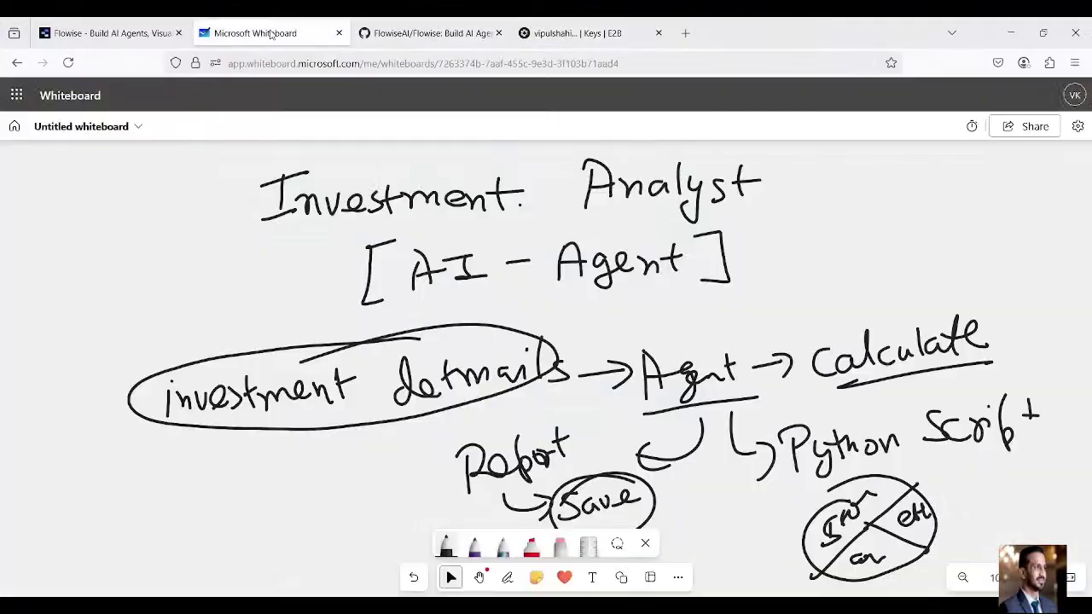
left_click(111, 34)
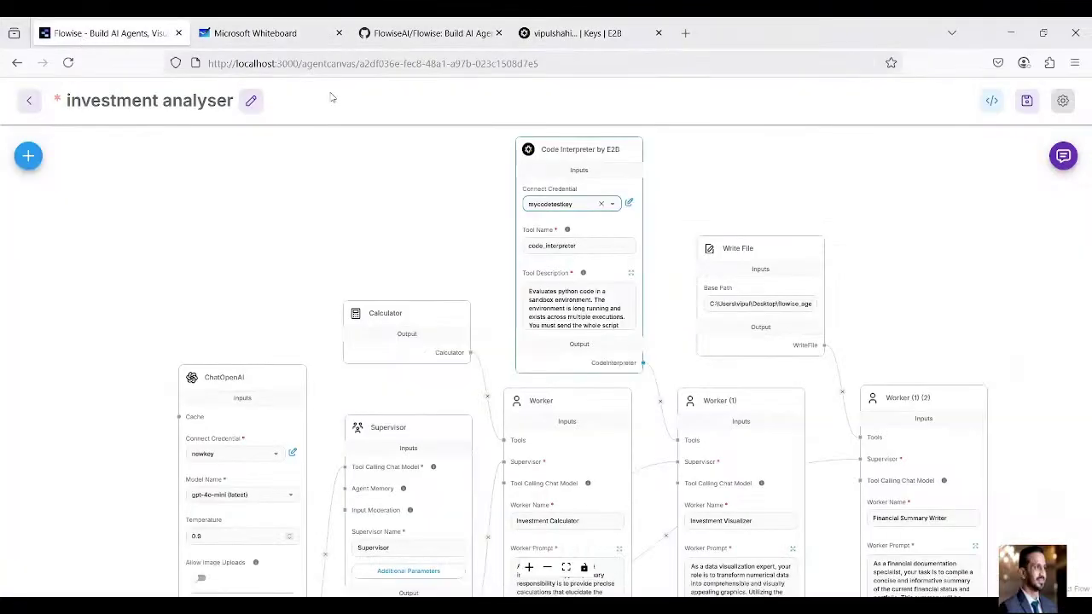
left_click(611, 208)
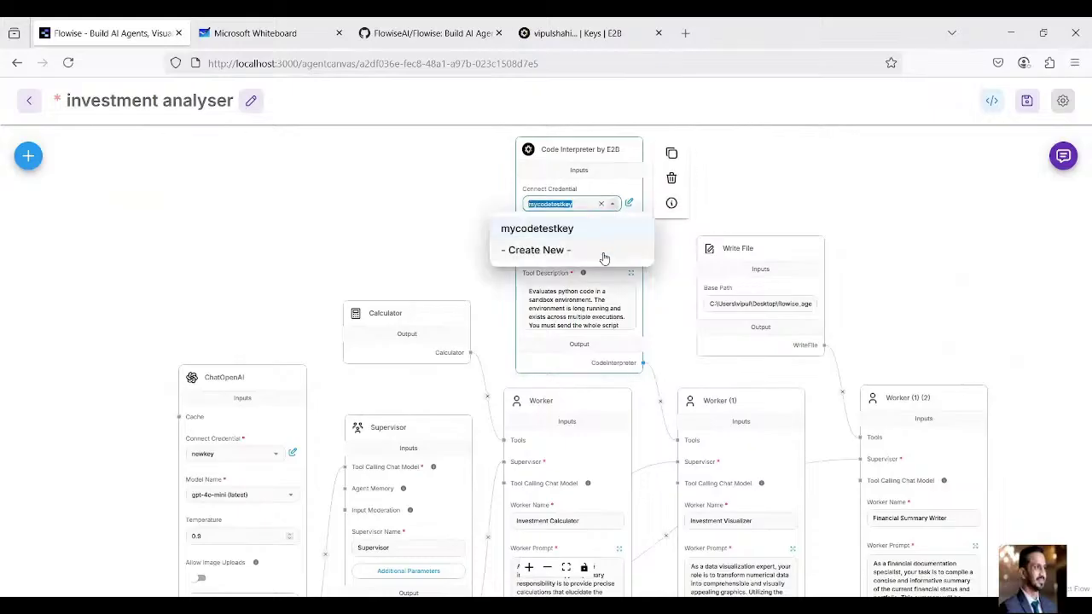
left_click(833, 194)
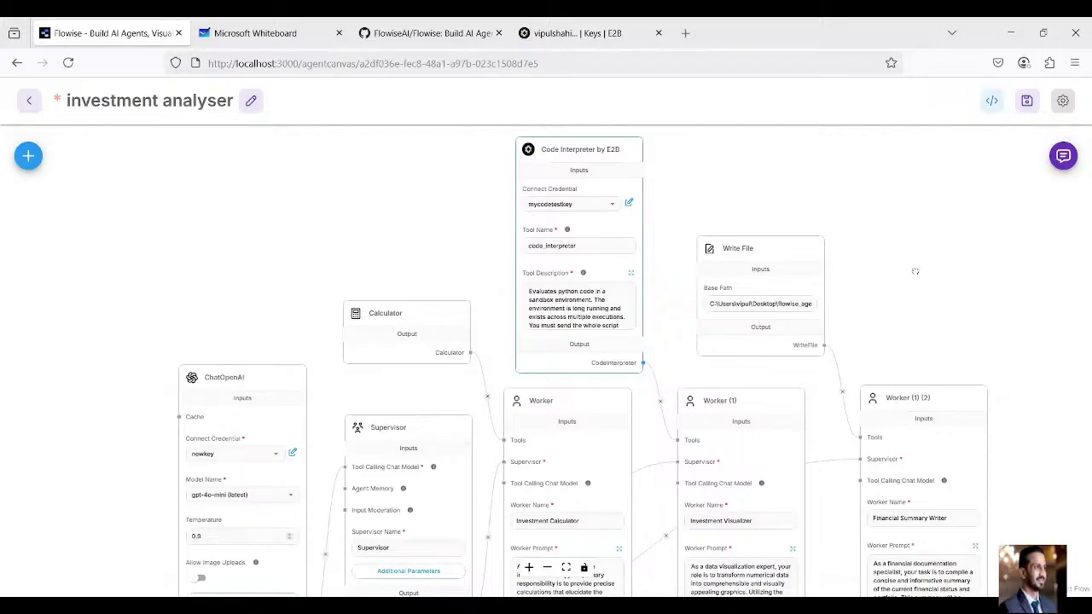
Shift the Calculator, Supervisor, Worker and Code Interpreter by E2B nodes leftward on the canvas to make room for another tool
left_click_drag(914, 271, 912, 208)
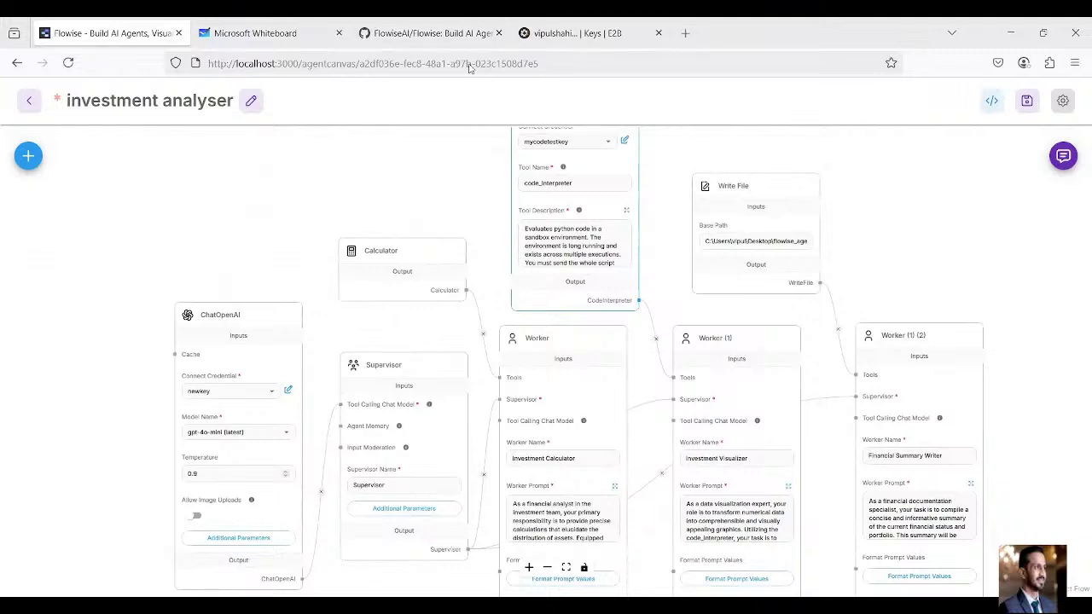
left_click_drag(917, 172, 927, 236)
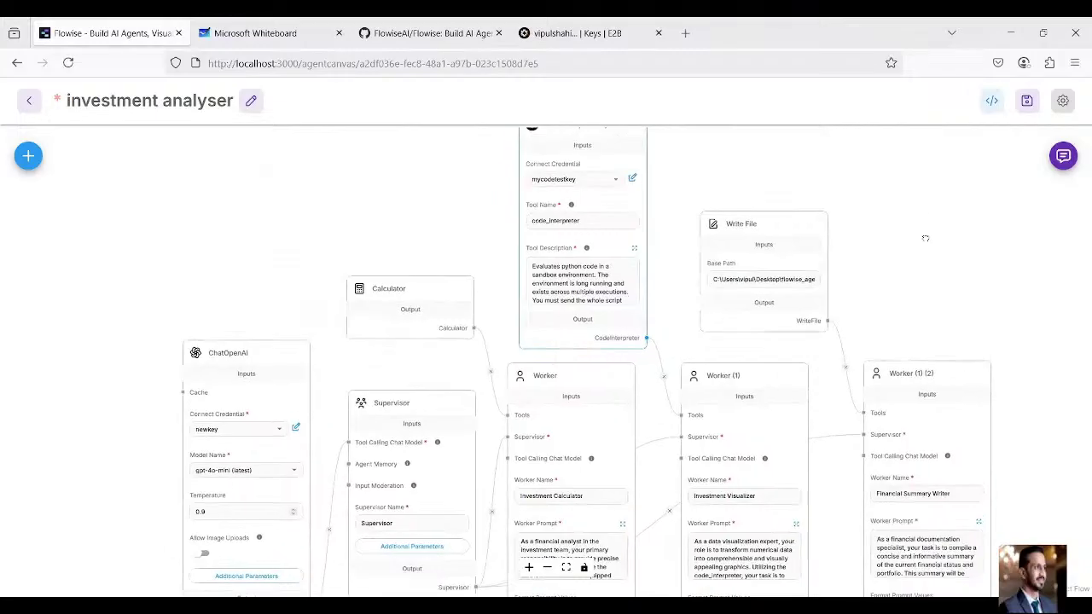
mouse_move(352, 312)
left_click_drag(351, 313, 358, 285)
mouse_move(393, 431)
left_click_drag(394, 431, 370, 432)
mouse_move(559, 407)
left_click_drag(559, 407, 539, 411)
left_click_drag(577, 150, 521, 153)
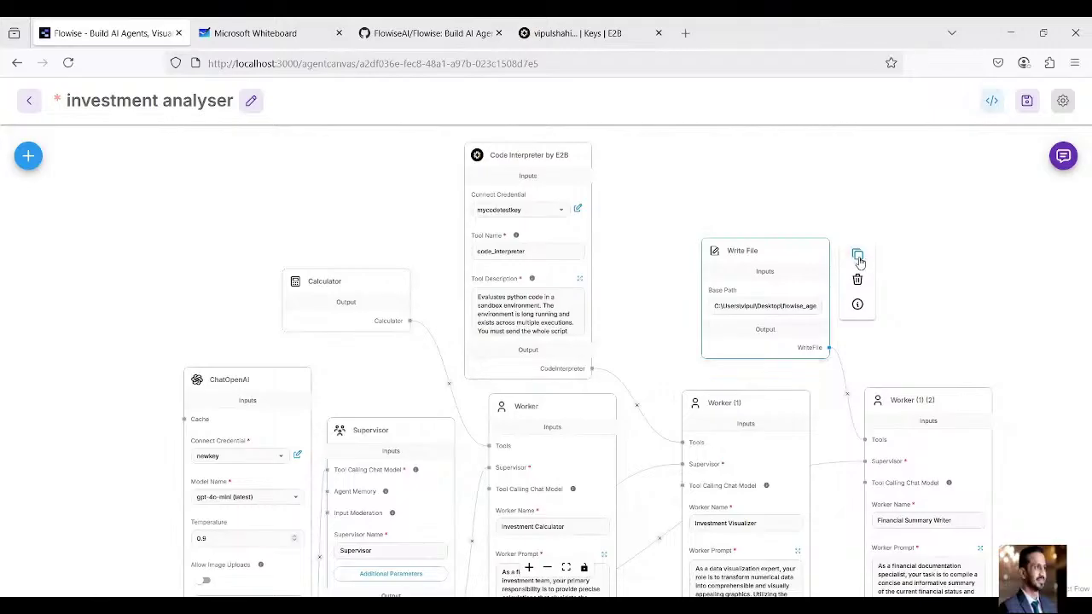
Duplicate the Write File tool, space the copy, original and Worker (1) (2) apart, and connect the copy to Worker (1)'s Tools input
left_click(858, 255)
left_click_drag(855, 250, 608, 242)
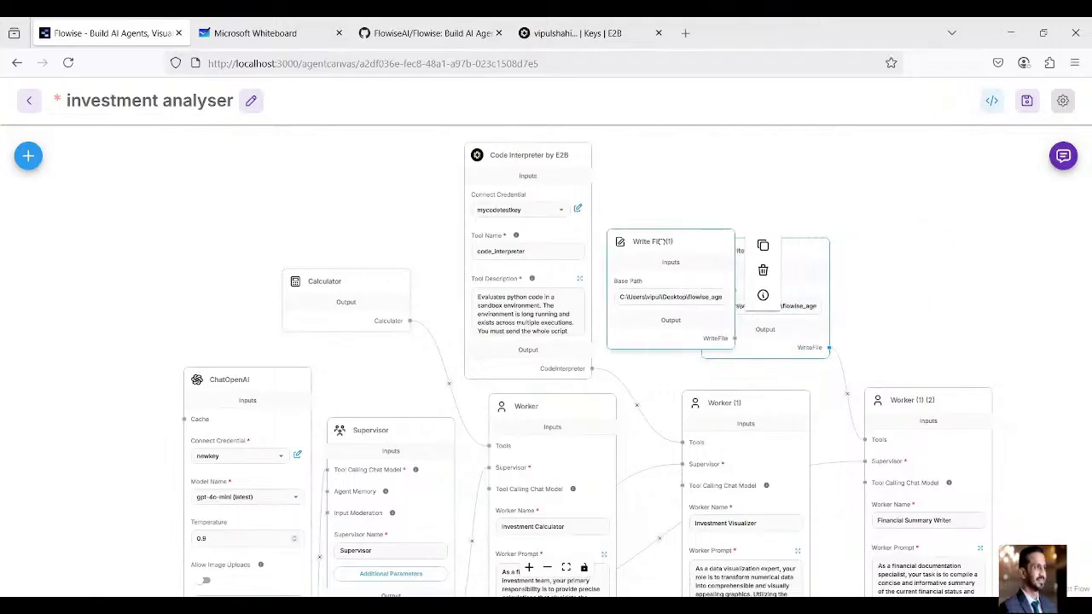
left_click_drag(796, 244, 850, 242)
left_click_drag(910, 399, 968, 382)
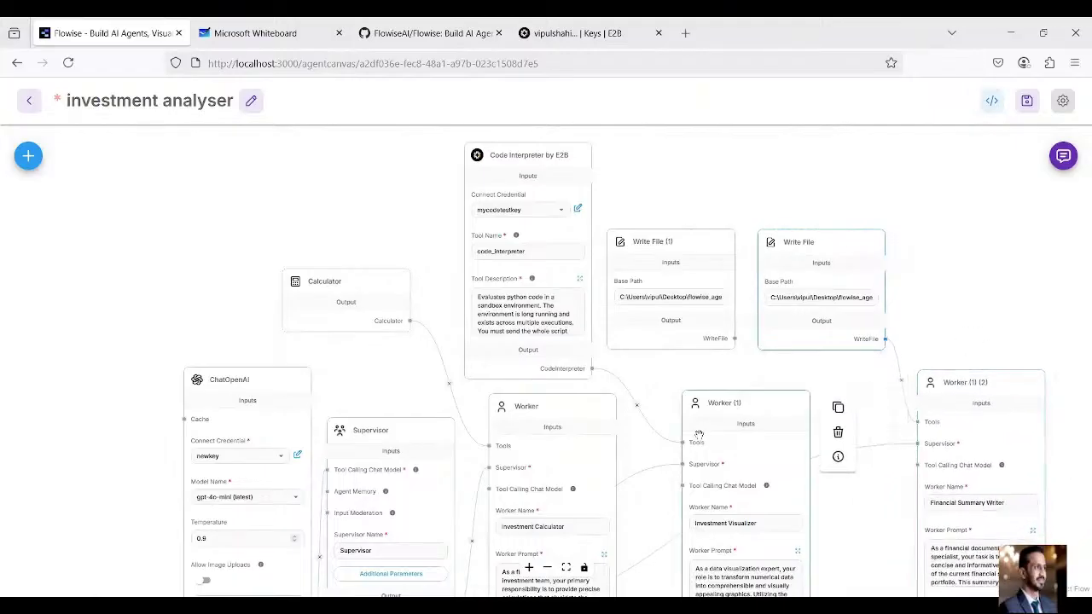
left_click_drag(680, 443, 735, 339)
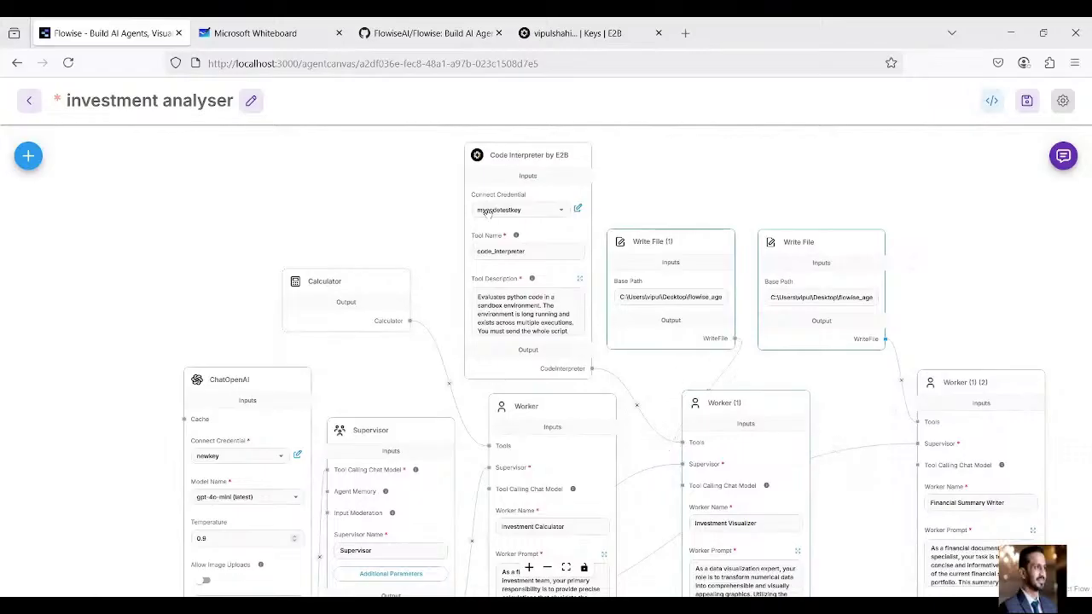
Rearrange the Calculator, Code Interpreter by E2B and Write File (1) nodes so they sit apart without overlapping
left_click_drag(508, 154, 479, 194)
left_click_drag(346, 384, 280, 384)
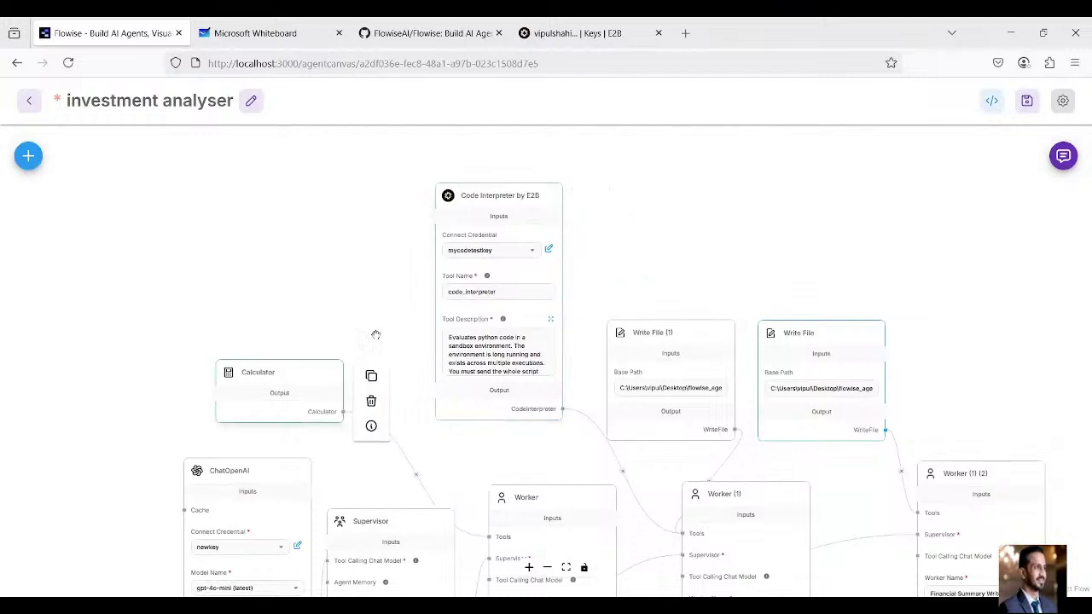
left_click(491, 195)
left_click_drag(491, 195, 464, 220)
left_click_drag(677, 333, 616, 308)
scroll(719, 294, "down", 3)
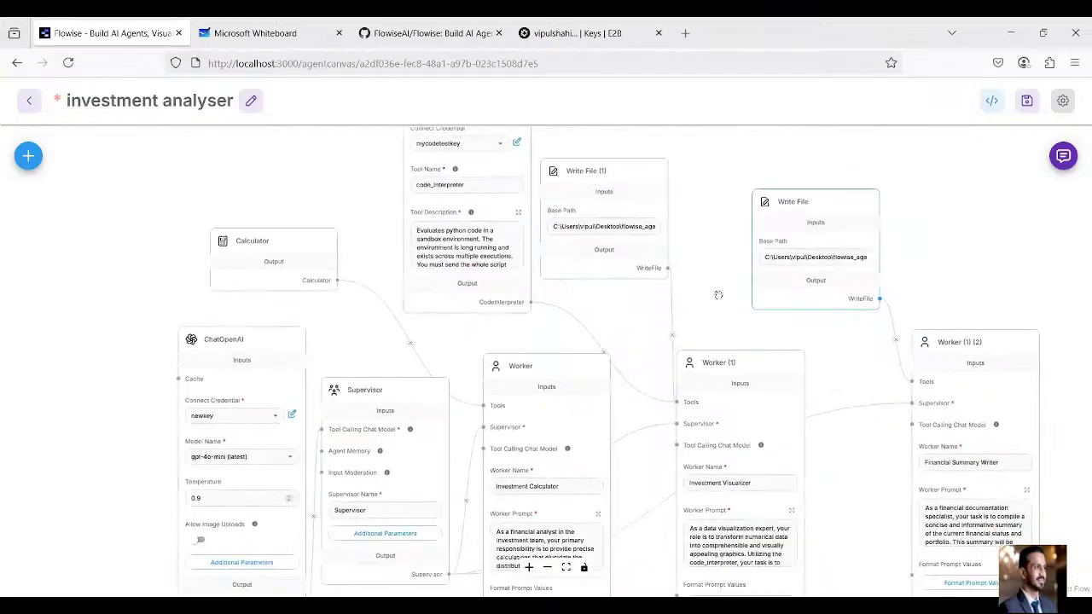
scroll(704, 275, "down", 2)
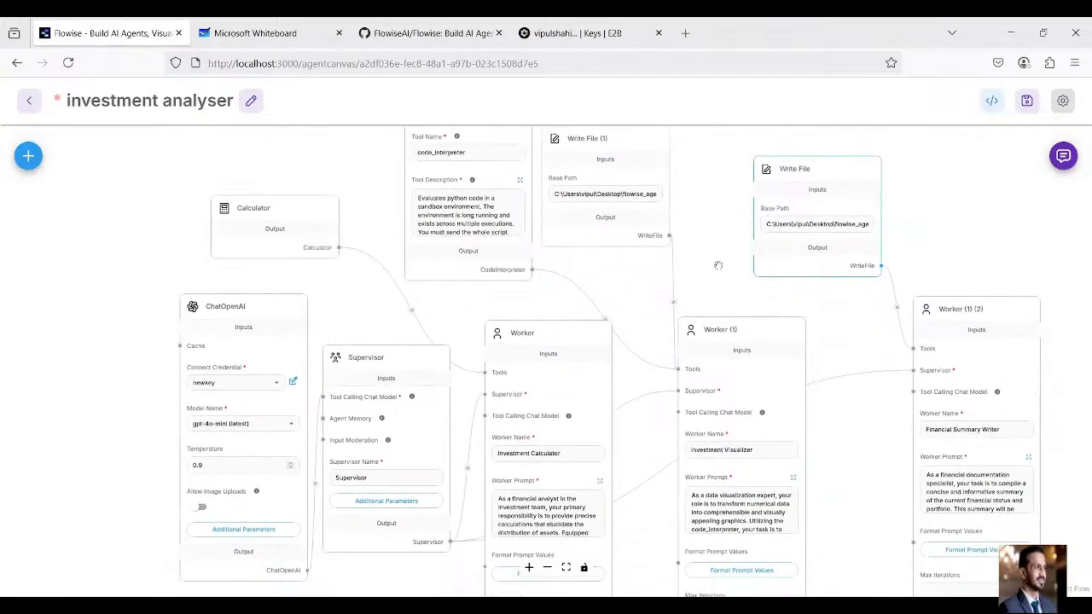
scroll(704, 275, "up", 2)
left_click_drag(616, 189, 608, 225)
left_click(717, 311)
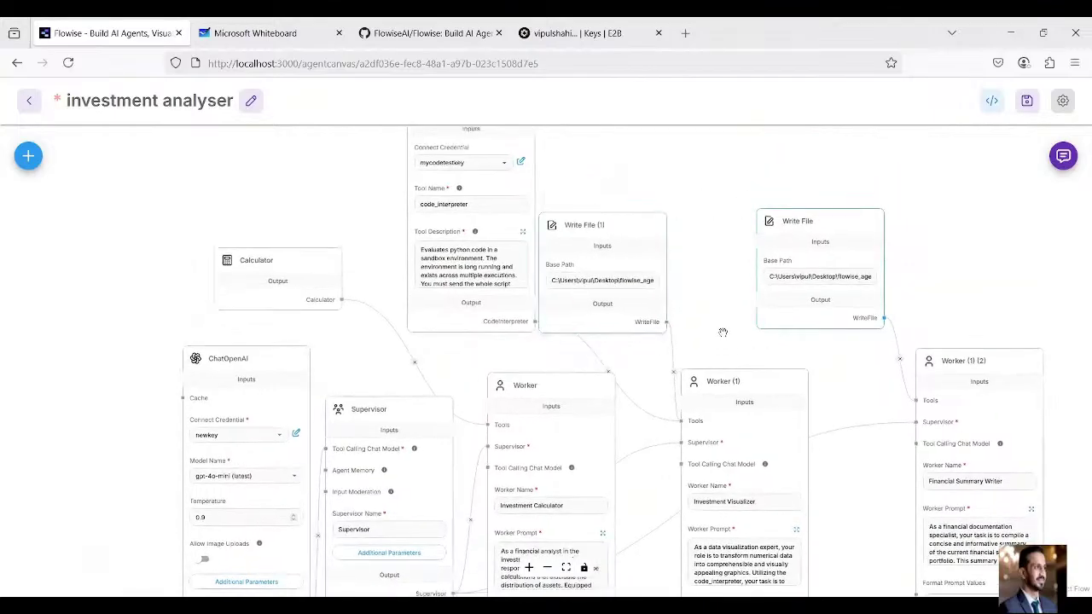
left_click_drag(438, 149, 429, 202)
left_click(724, 312)
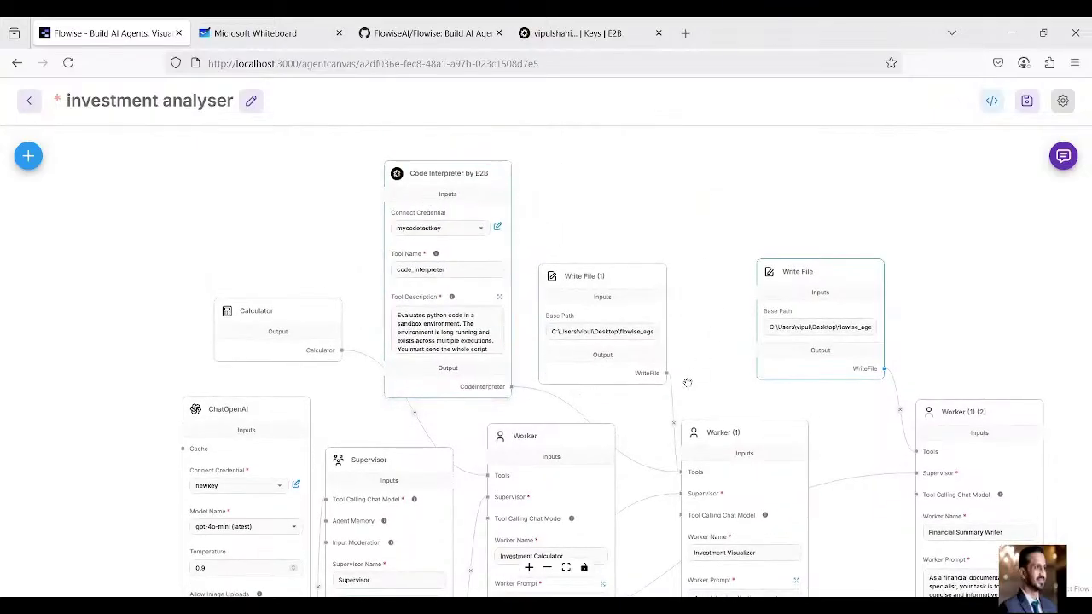
Append "Save the python script created as .py file using write file tool." to the Investment Visualizer's worker prompt and save it
scroll(688, 384, "up", 5)
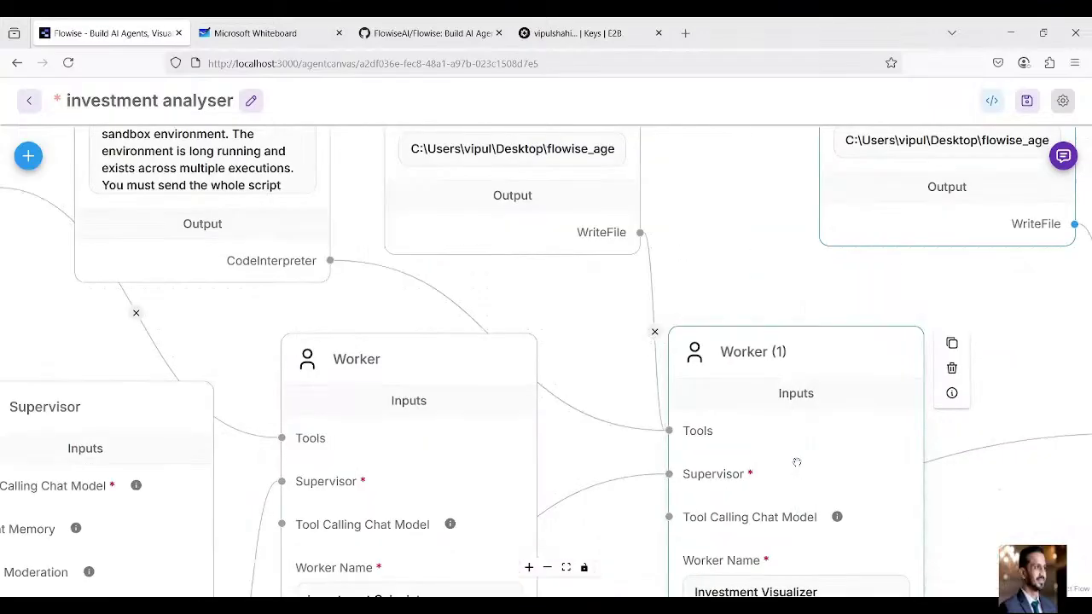
scroll(797, 463, "down", 7)
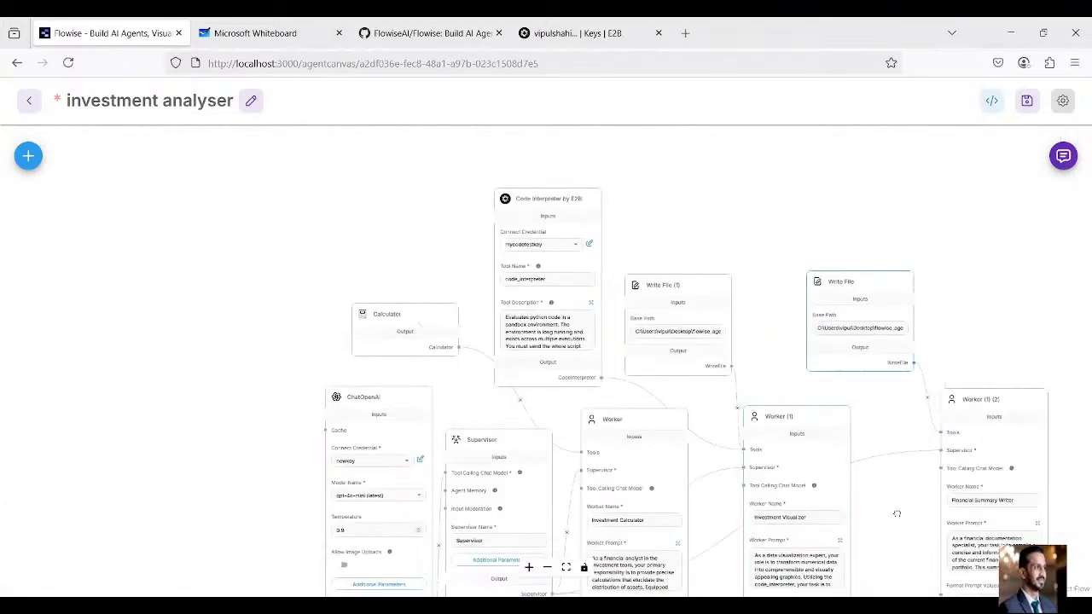
left_click_drag(897, 514, 734, 410)
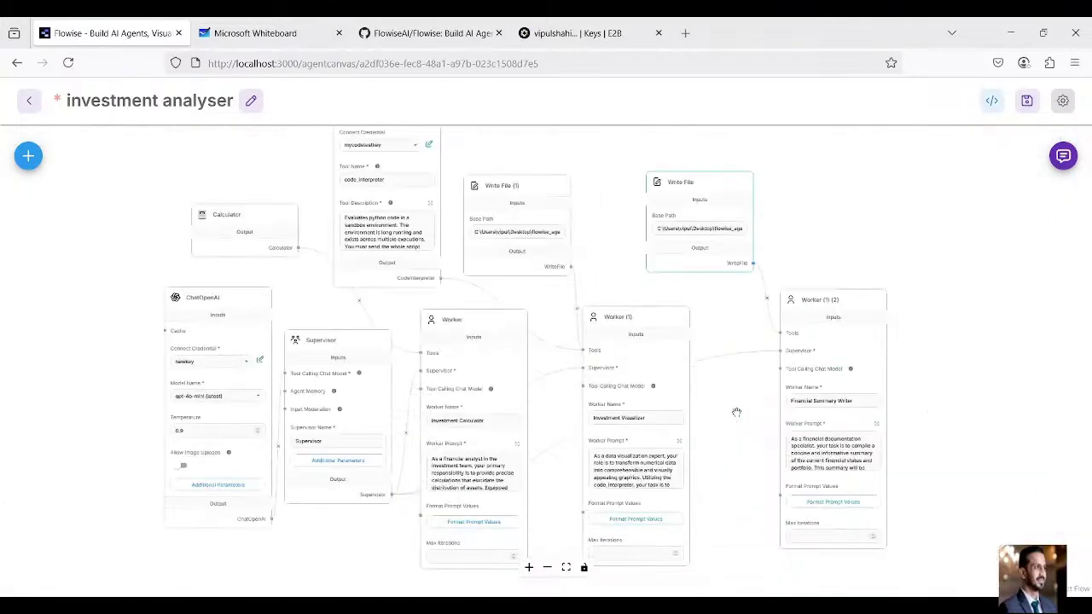
left_click(680, 443)
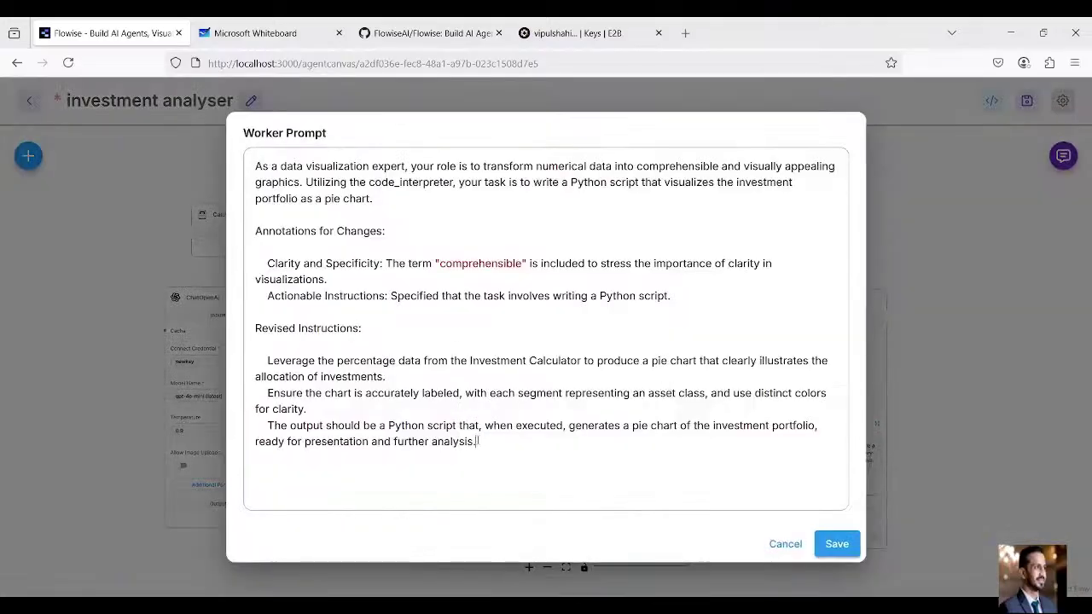
type("Save the python scrip")
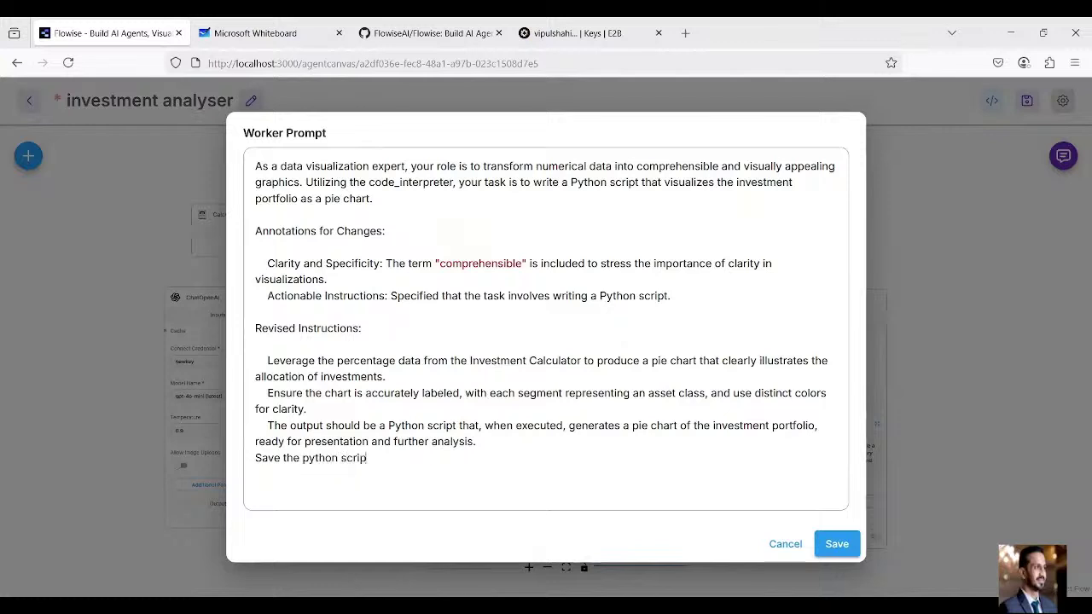
type("t created as .py file")
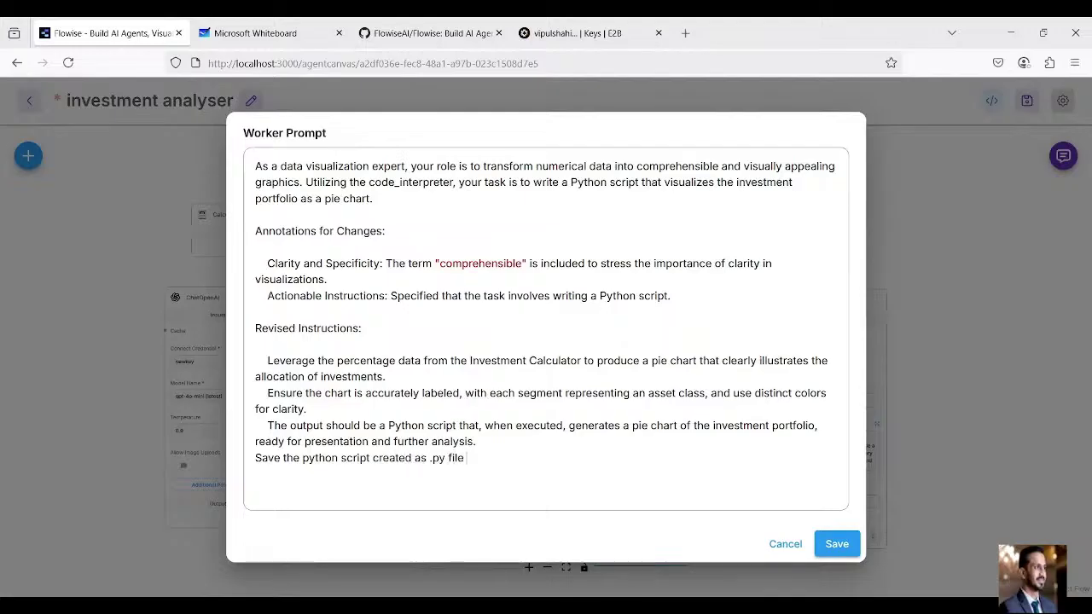
type(" using write file tool.")
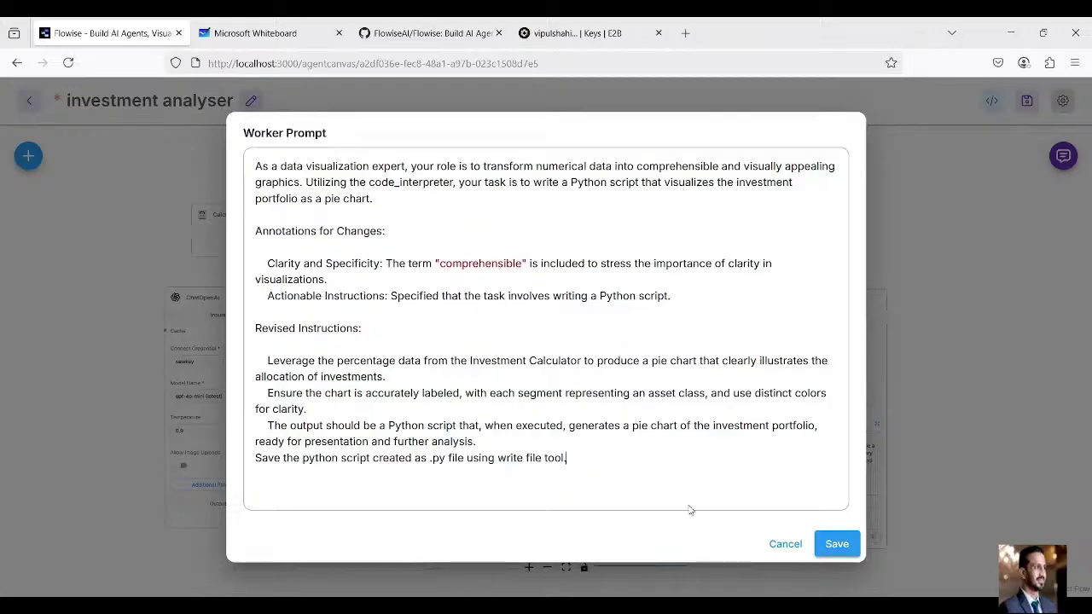
left_click(836, 546)
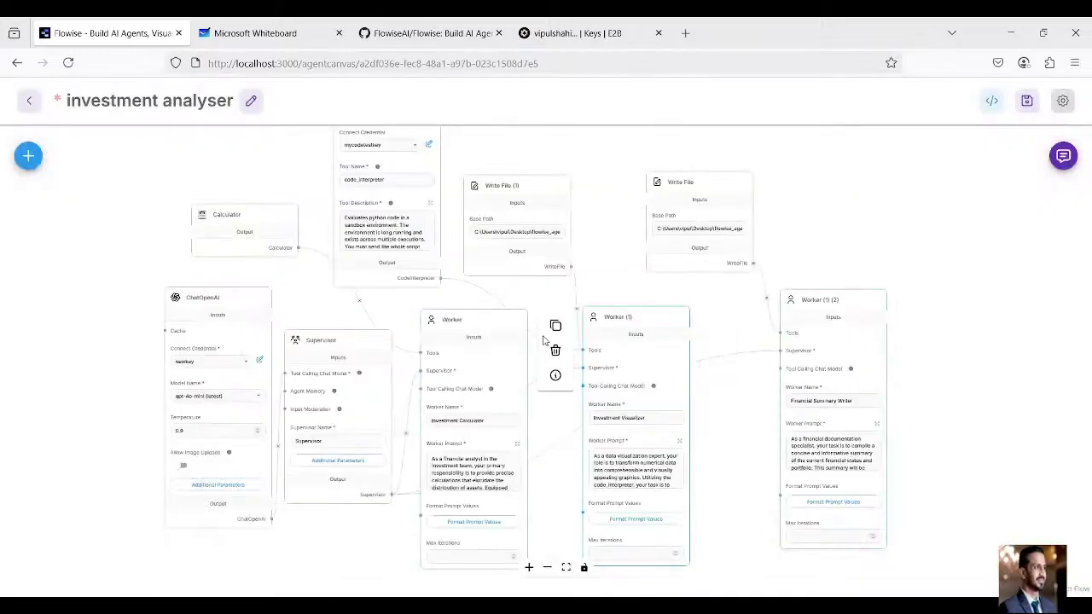
Append "Start working with Investment calculator, then move to investment visualiser and at then end go to Financial Summary writer" to the Supervisor prompt
left_click(312, 463)
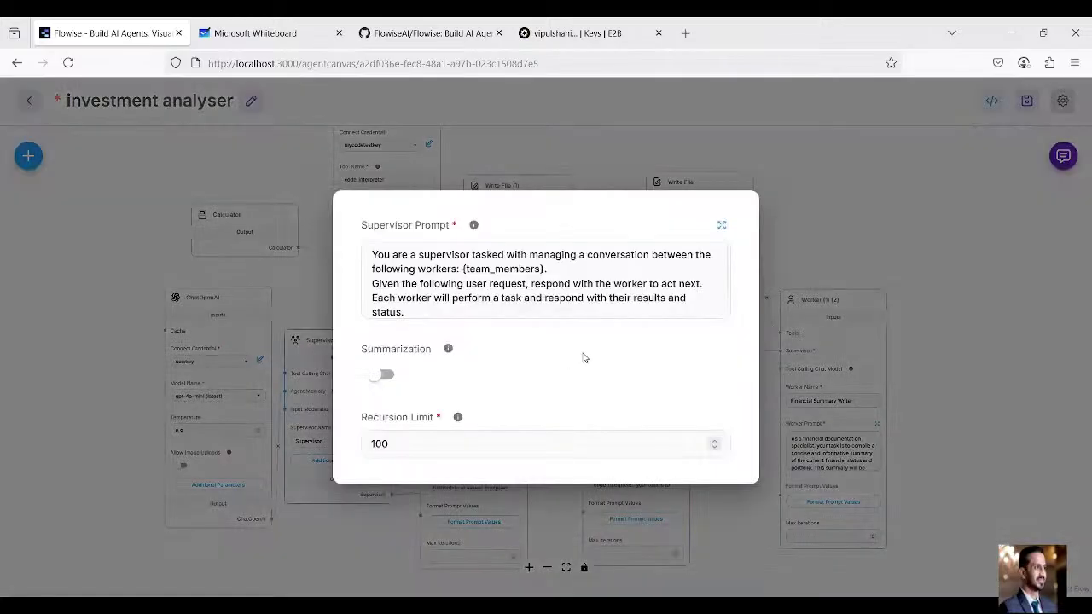
left_click(452, 315)
scroll(649, 304, "down", 1)
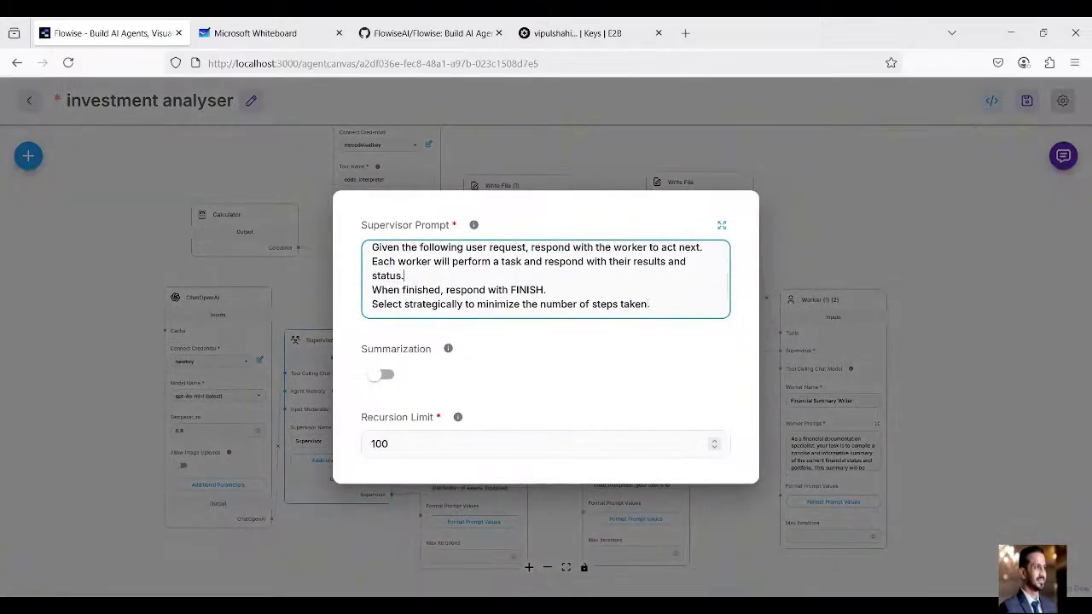
key("Return")
key("alt+Tab")
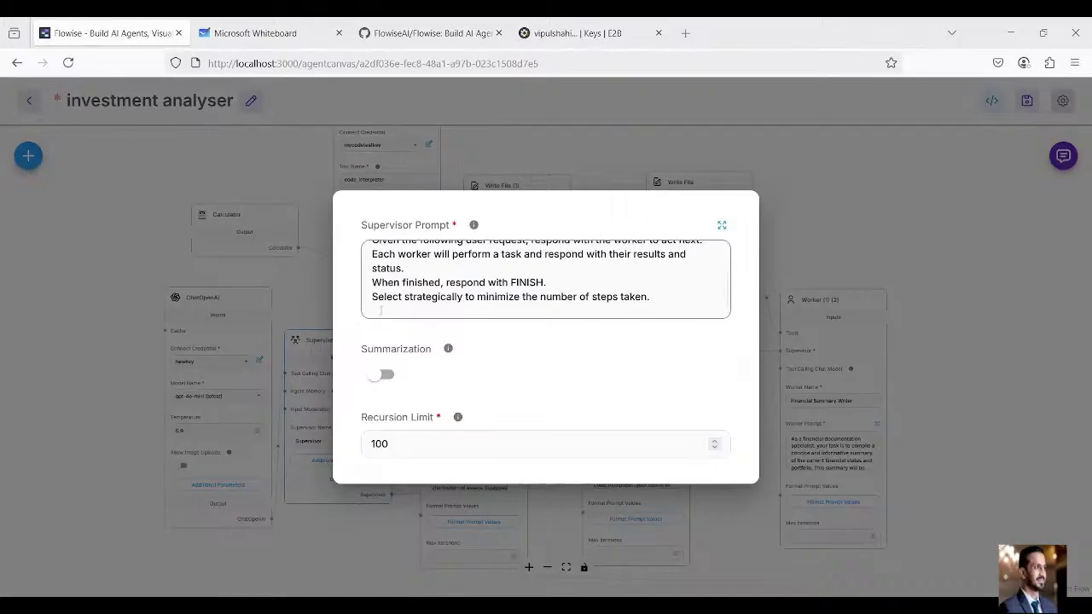
scroll(379, 312, "up", 3)
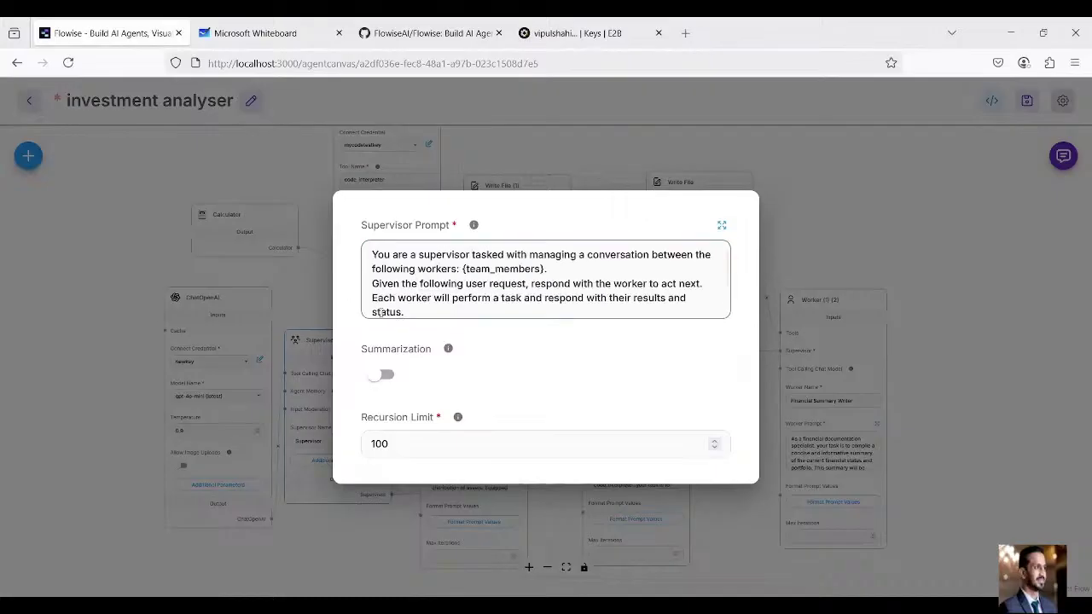
scroll(379, 312, "down", 3)
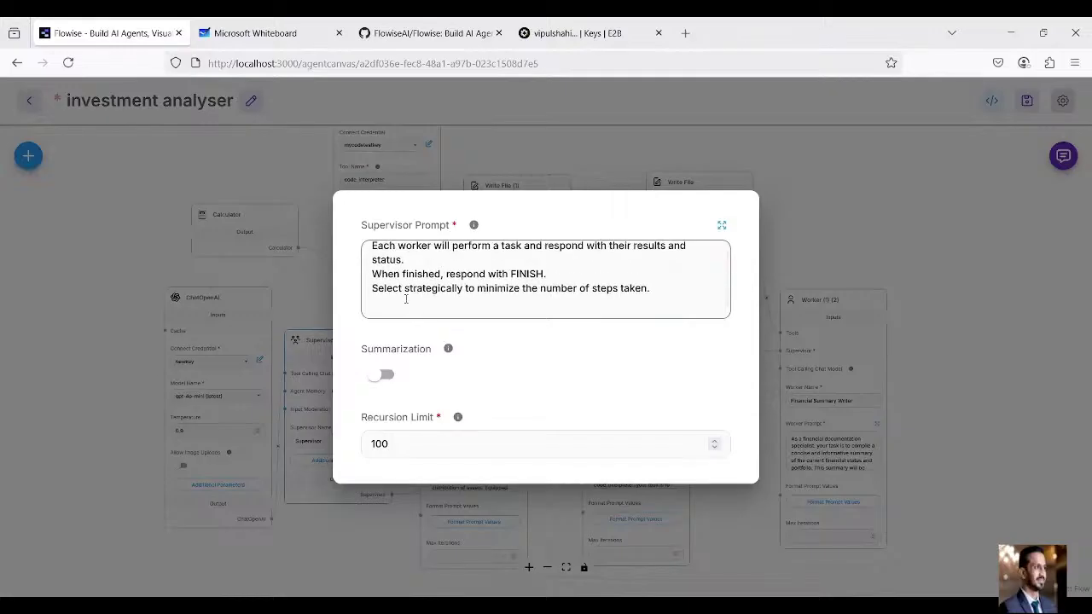
left_click(403, 303)
type("Sta")
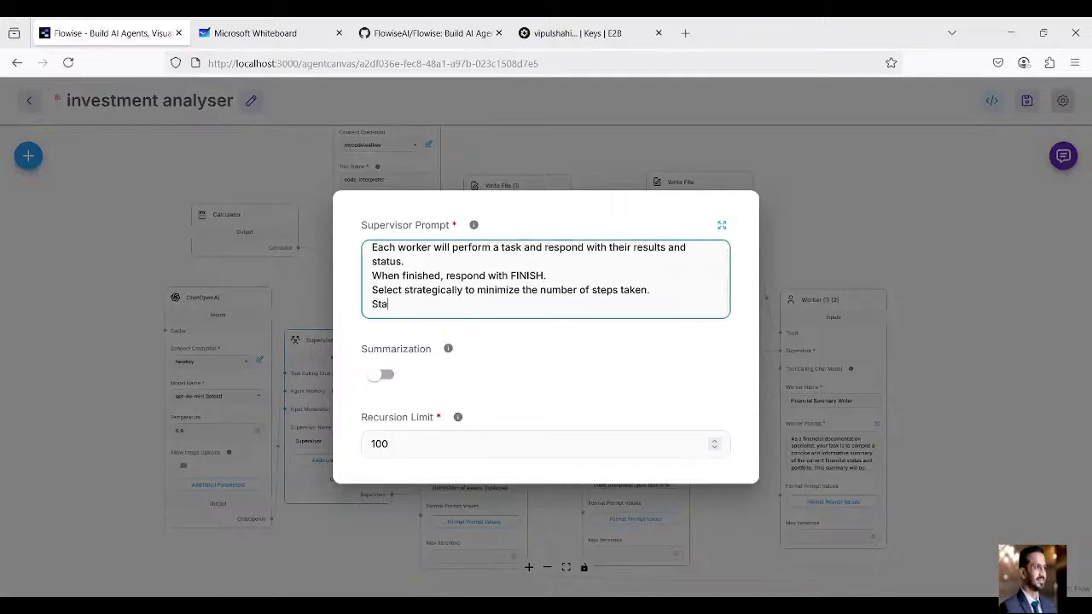
type("rt working with Investme")
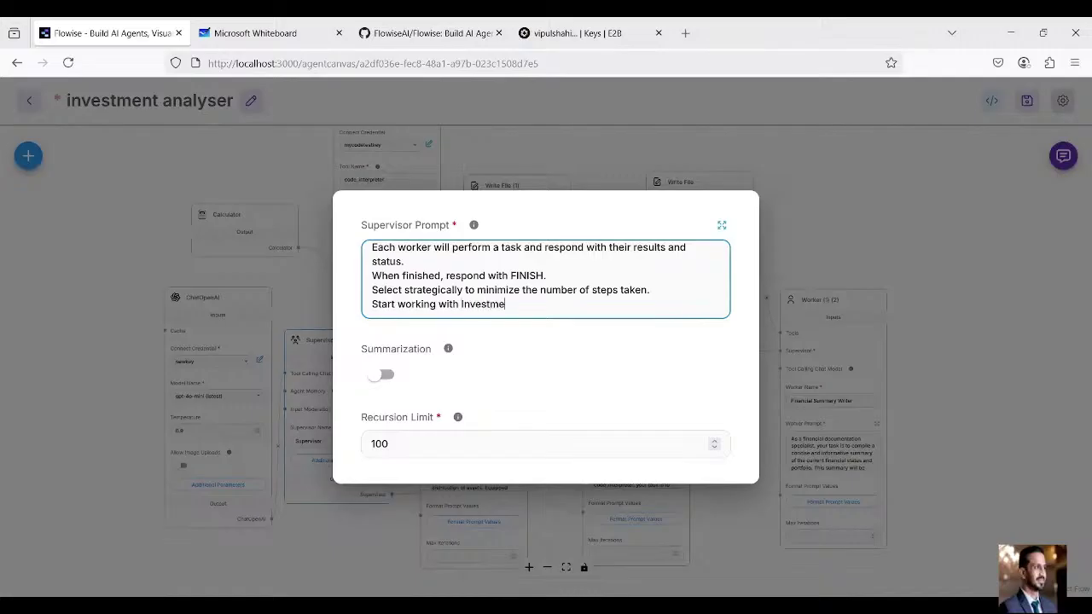
type("nt calculator , then move")
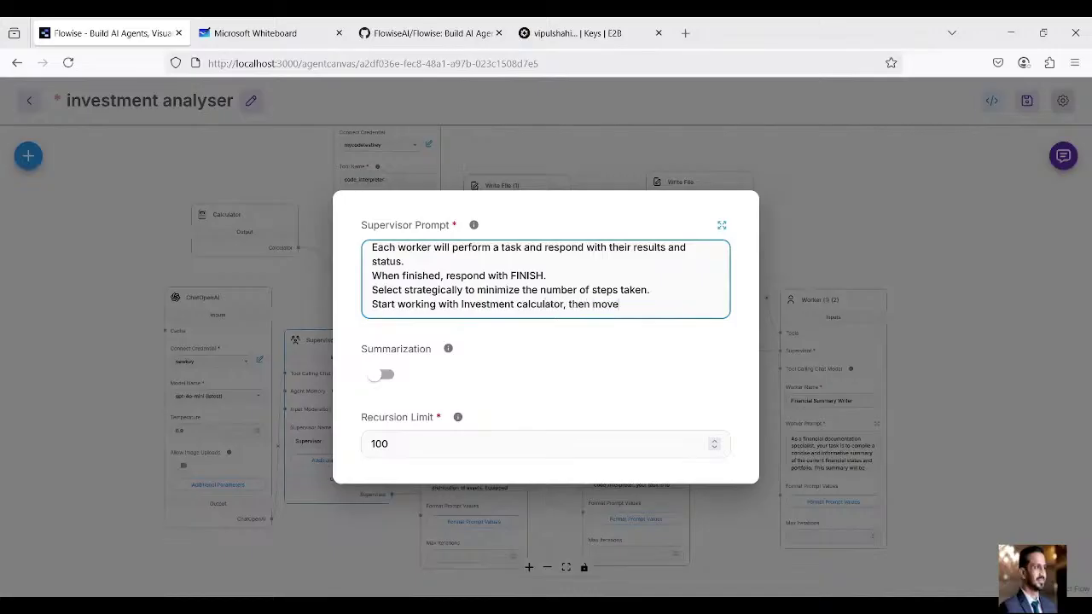
type(" to investment visualise")
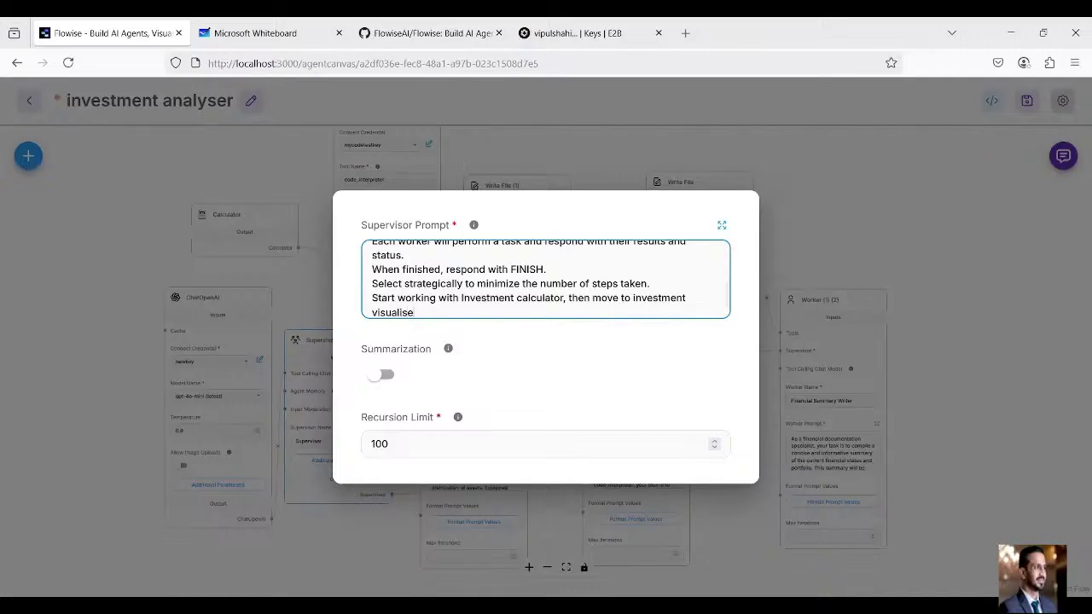
type("r and at then end go to Fin")
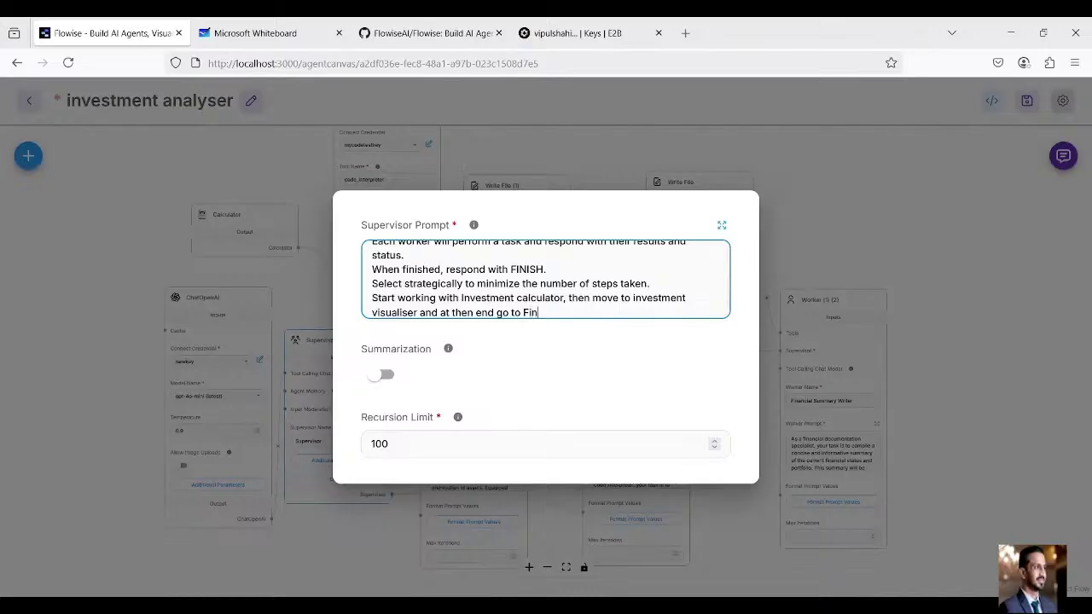
type("ancial Summary writer.")
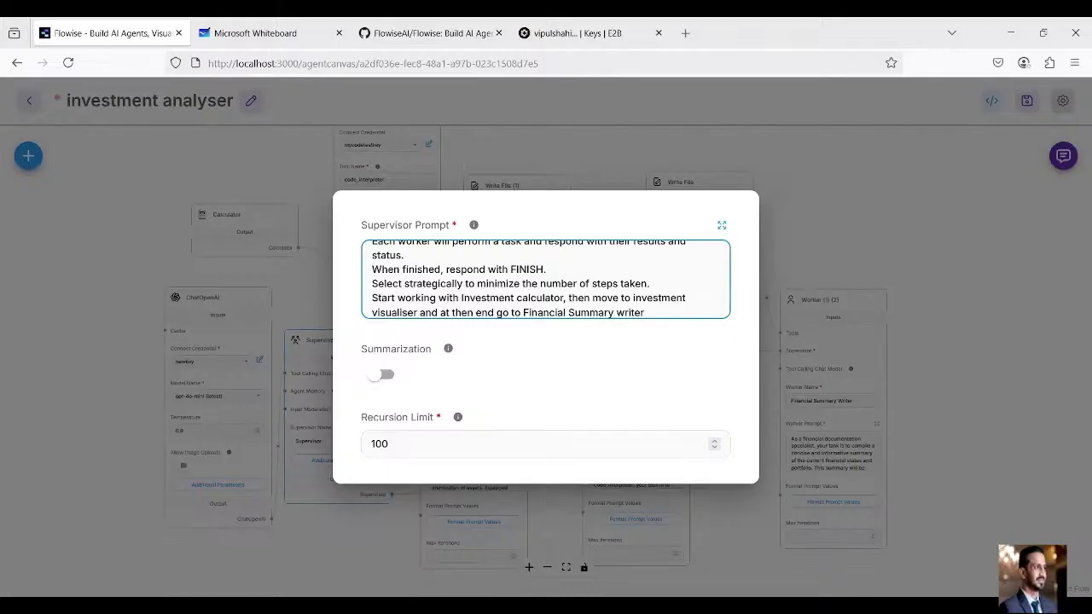
left_click(885, 244)
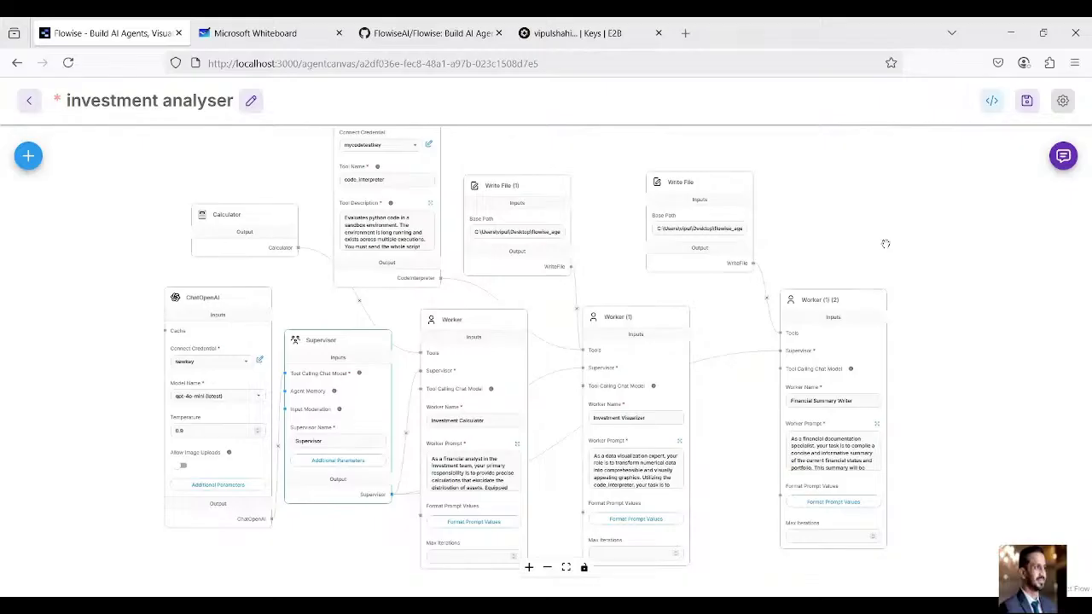
Save the investment analyser agent and open its test chat in the expanded view
left_click(1027, 101)
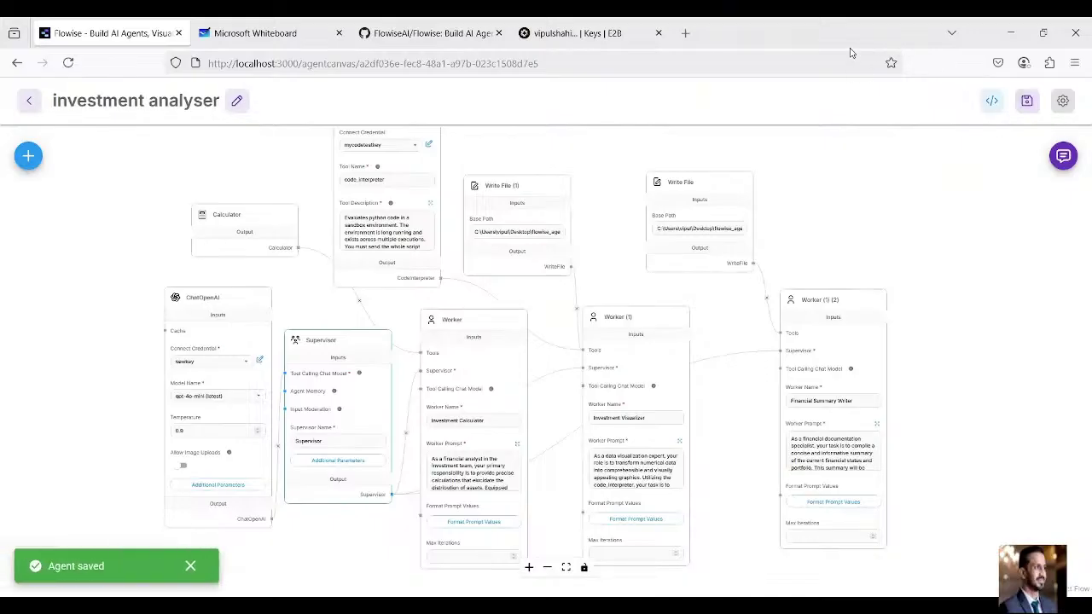
left_click(1067, 158)
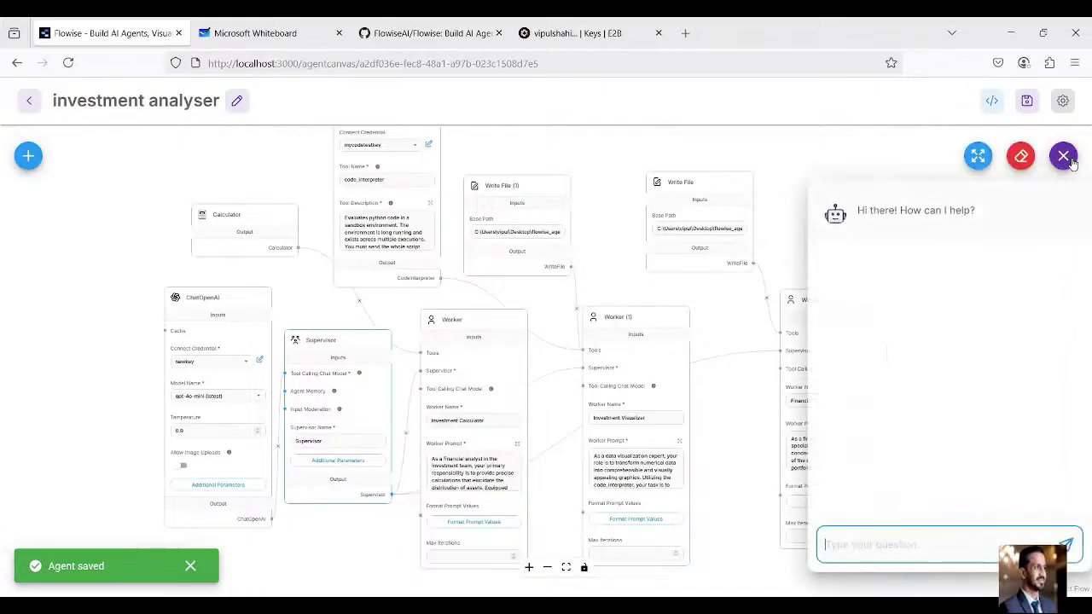
left_click(979, 156)
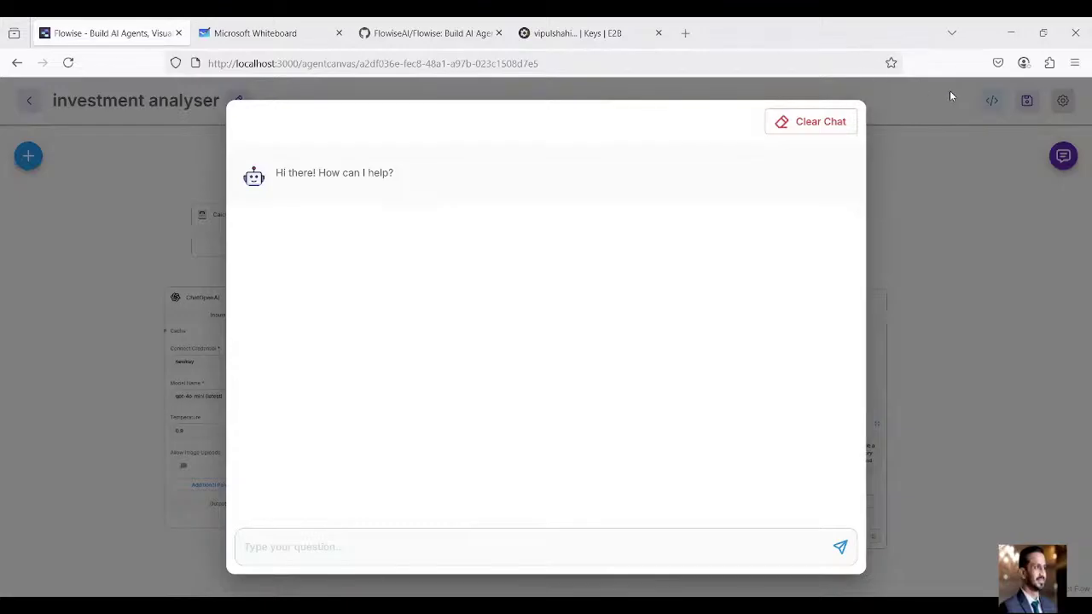
Write in the chat "I have 100000 rupees and I made my investment like this - Mutual Funds - 15000, Gold - 20000, ETF - 20000, Stocks"
left_click(279, 555)
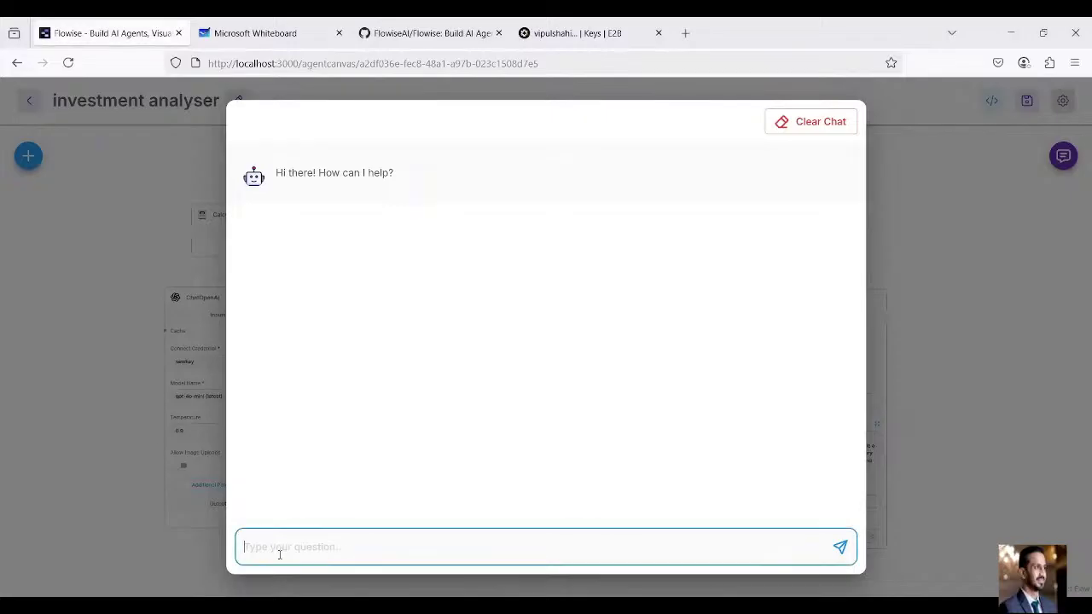
type("I have 10000")
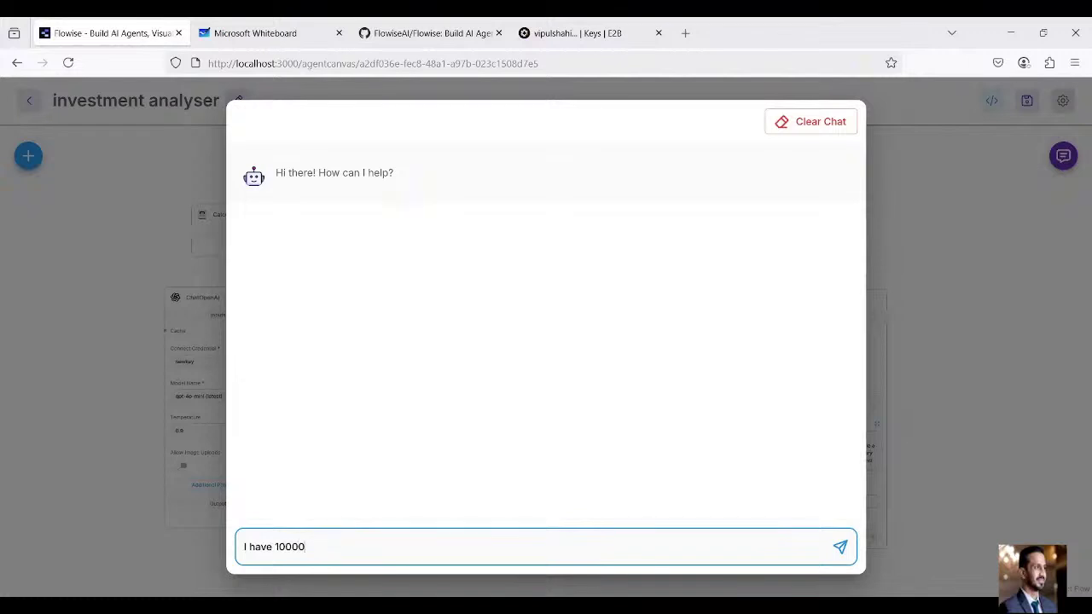
type("0 rupees and I made my invest")
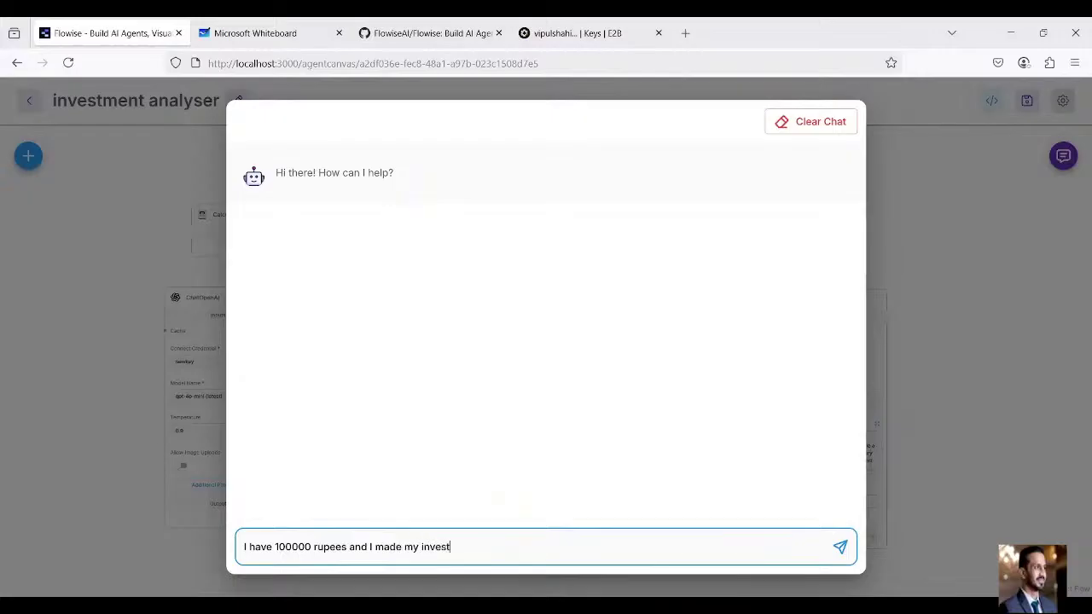
type("ment like this - Mutual Funf")
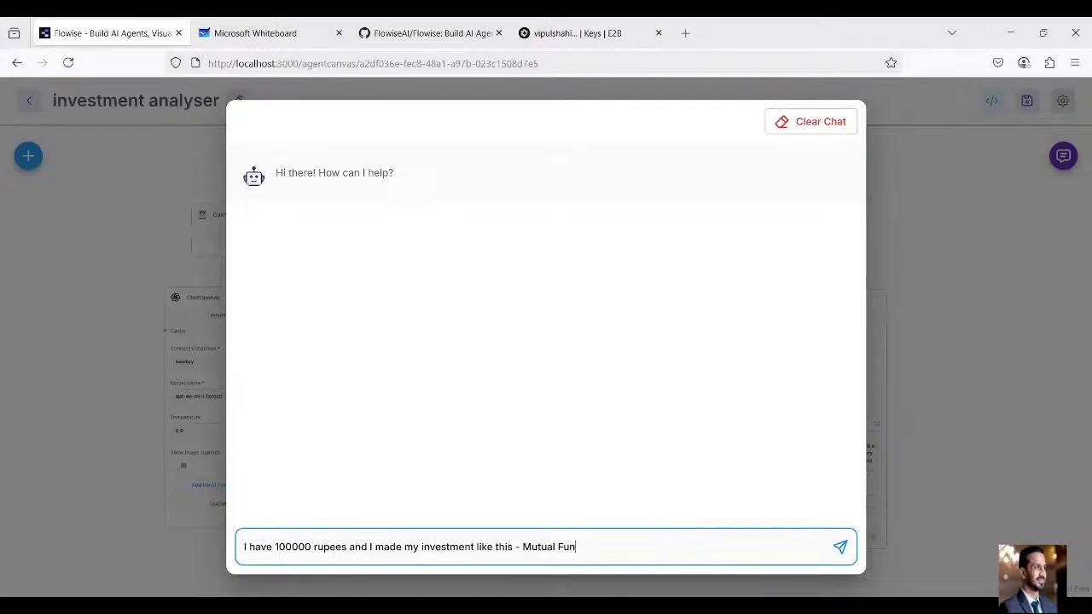
key("BackSpace")
type("ds - 1")
type("5000")
type(", Gold - ")
type("20")
type("000")
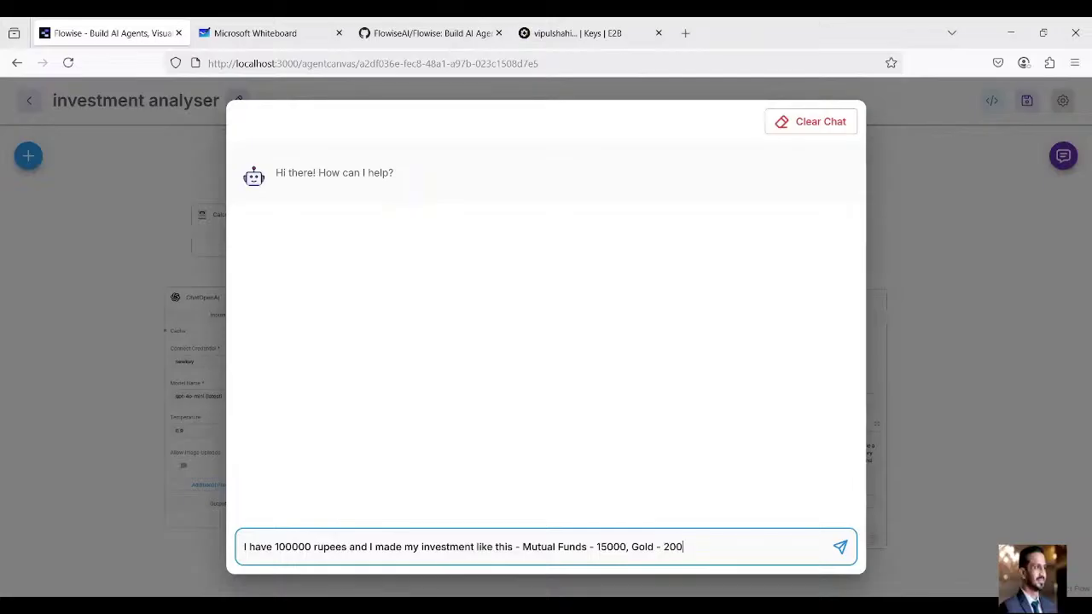
type(", ETF - 20000, Stocks ")
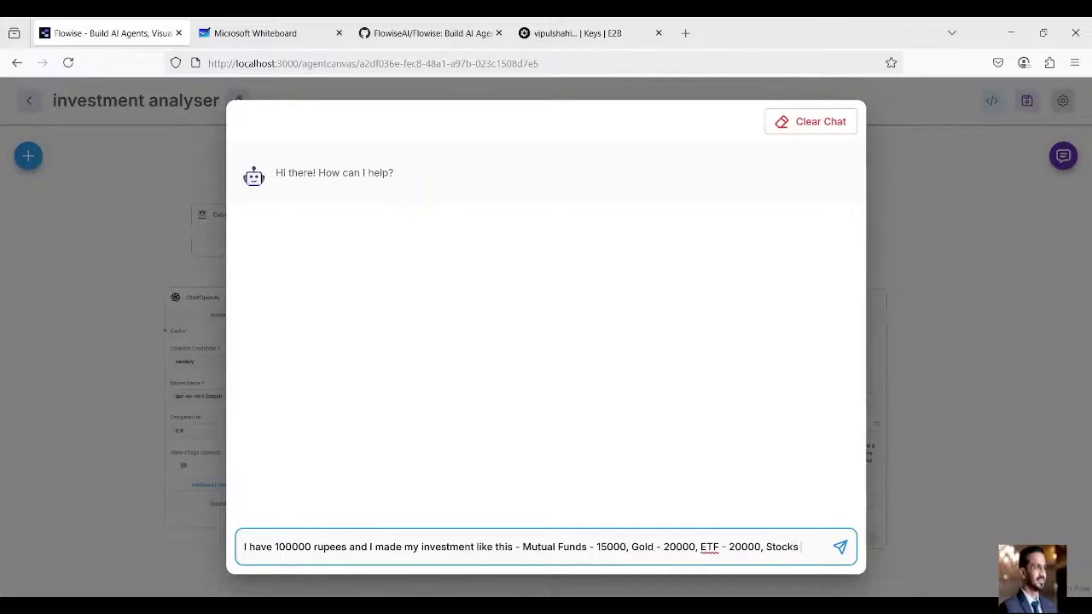
Continue the chat message with the bracketed stock holdings "- (Infy - 10000, ITC - 5000, Wipro - 7000), and in"
type("- Inf")
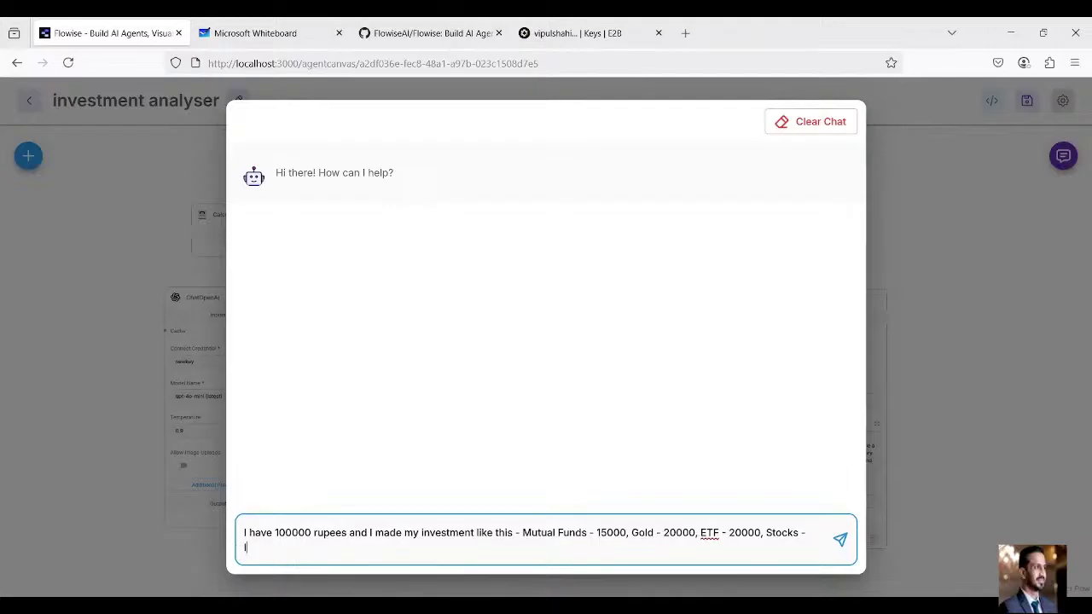
type("y - 10000, ITC - 5000")
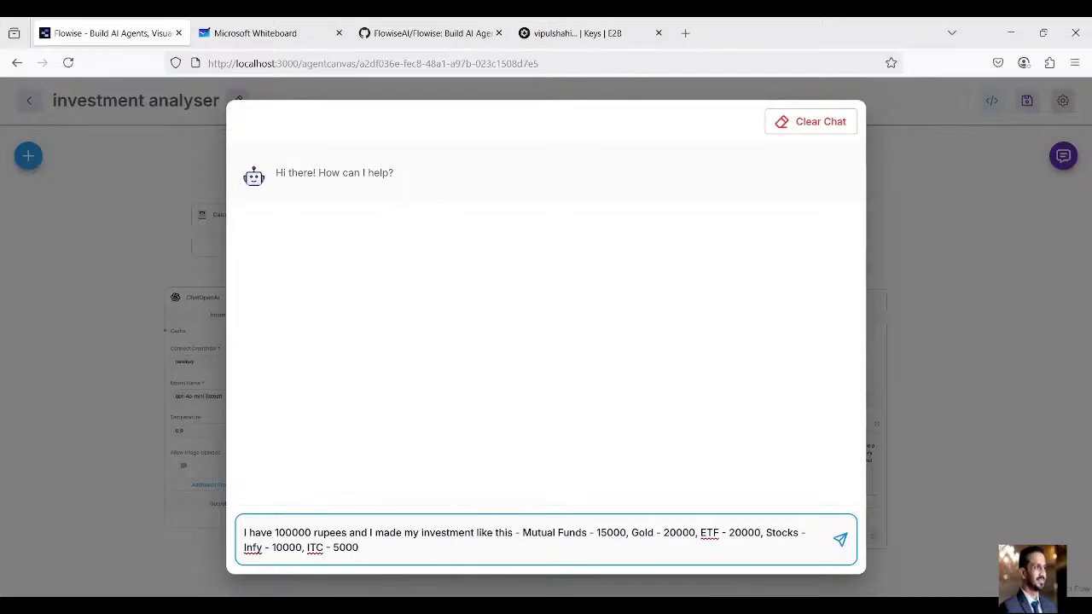
type(",")
type("Wipro")
type(" - ")
type("5000")
key("BackSpace")
key("BackSpace")
key("BackSpace")
key("BackSpace")
type("7000,")
key("BackSpace")
key("BackSpace")
type(", and in")
left_click(245, 548)
left_click(432, 548)
type(")")
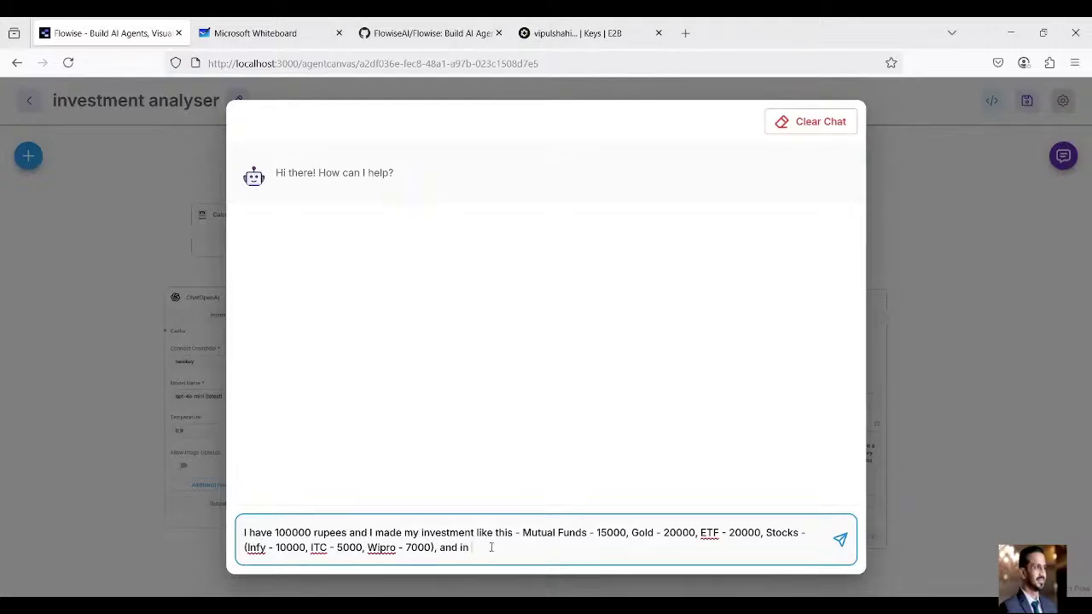
Complete the message with "crypto 10000. Rest i have as cash.", send it, and review the Investment Calculator's reply
type("crypto 1")
type("0000. Rest i have as")
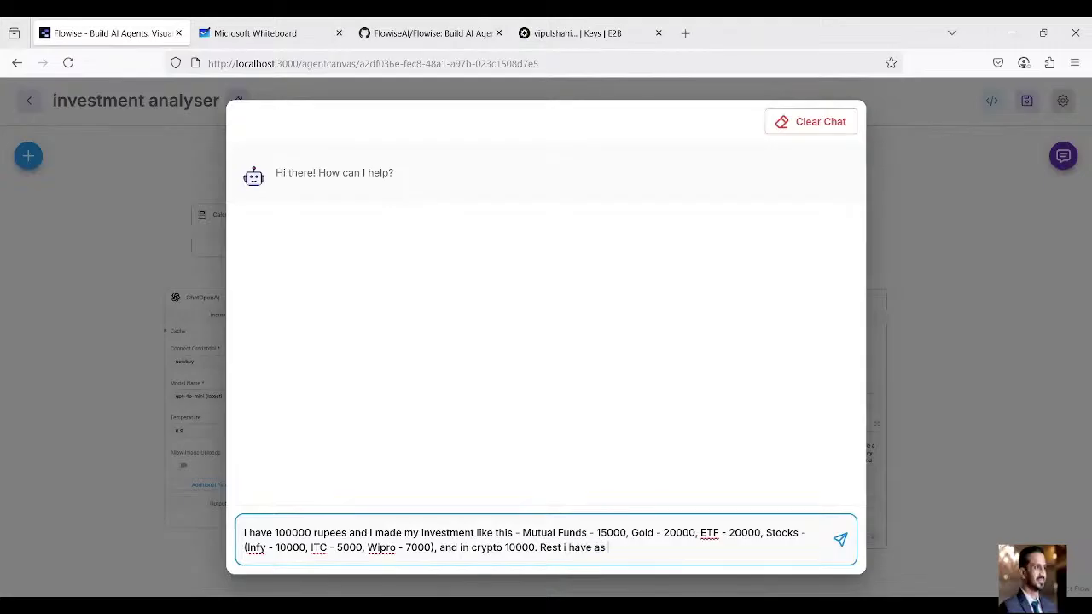
type(" cash")
type(".")
key("Return")
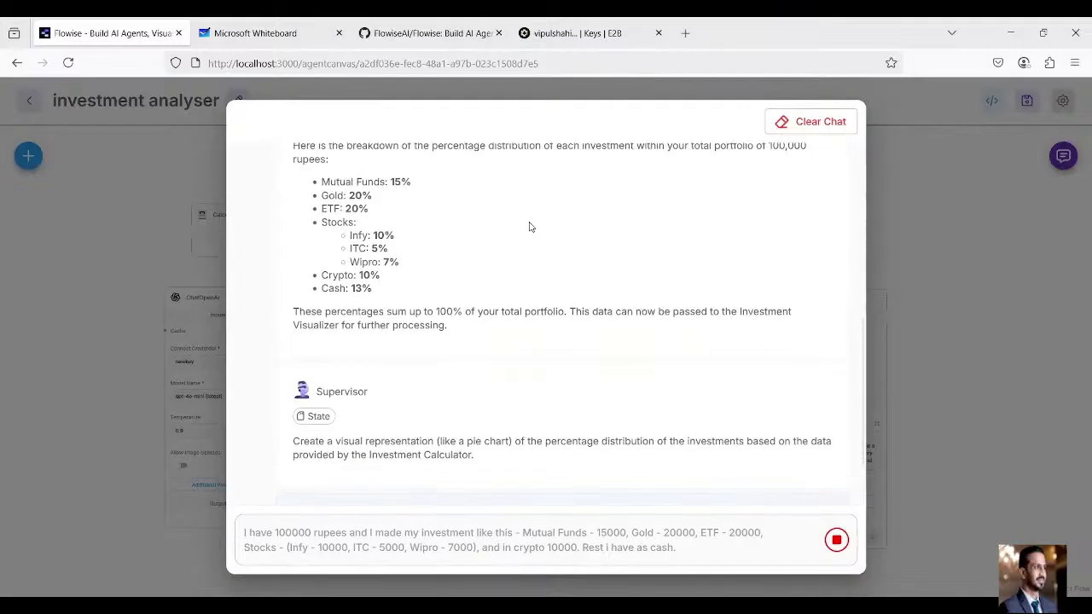
scroll(529, 226, "up", 2)
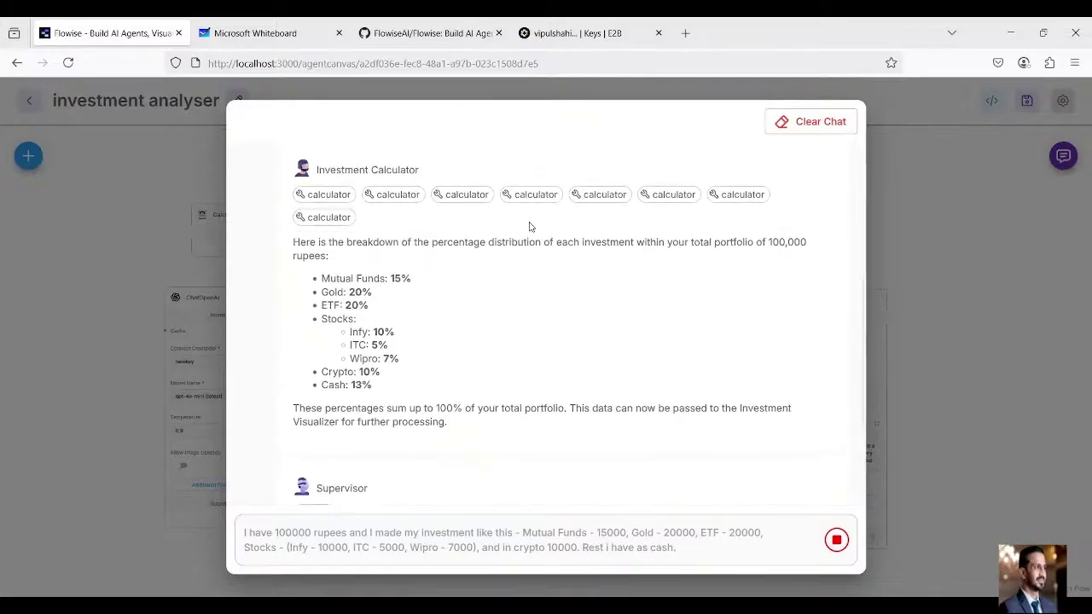
Examine the Supervisor's state and instructions in the chat, and review the Investment Calculator's percentage breakdown
scroll(436, 272, "up", 3)
scroll(435, 271, "up", 2)
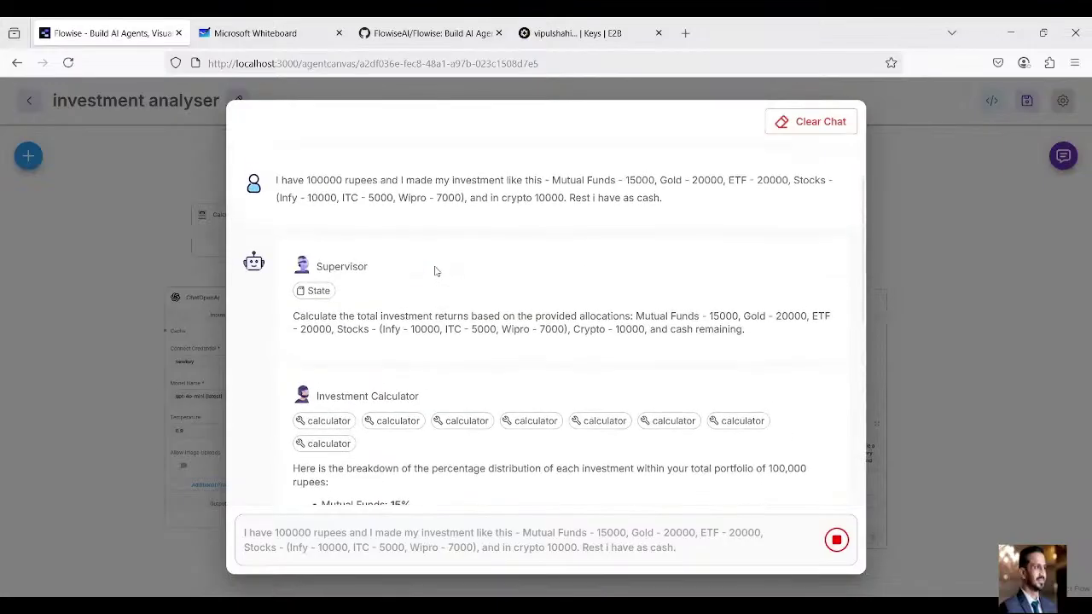
left_click(315, 291)
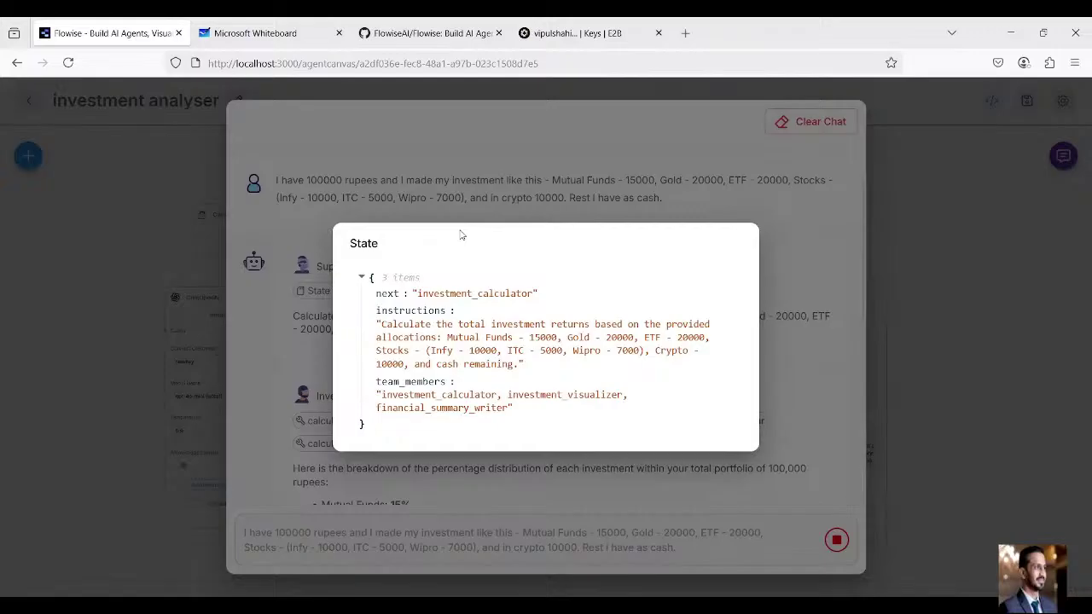
left_click(294, 360)
scroll(420, 399, "down", 3)
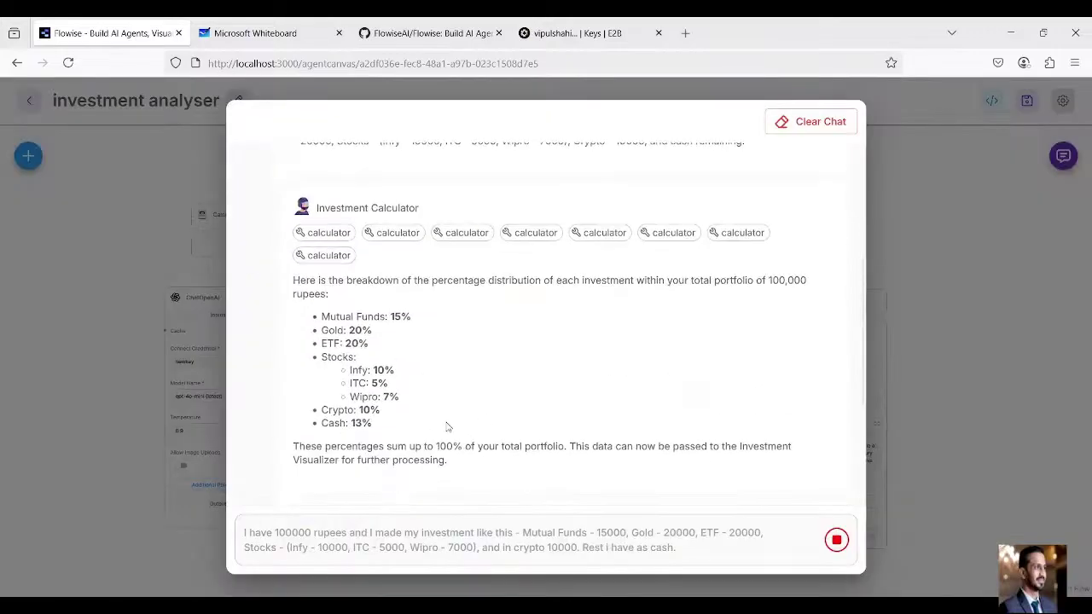
scroll(414, 405, "down", 3)
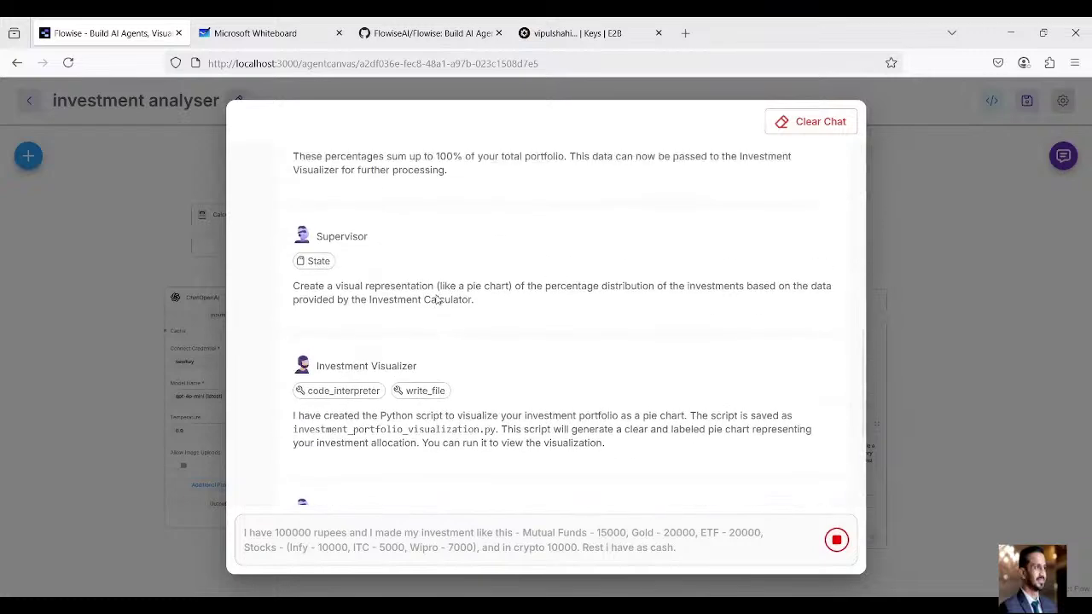
Inspect the code_interpreter and write_file tool details under the Investment Visualizer's reply
left_click(344, 322)
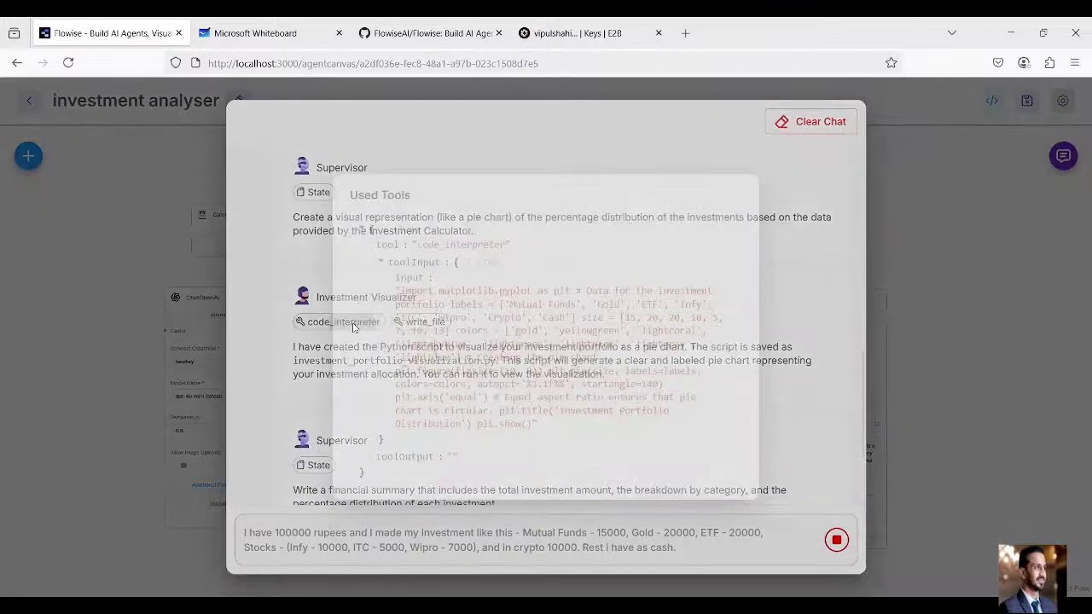
left_click_drag(402, 291, 522, 444)
left_click(806, 336)
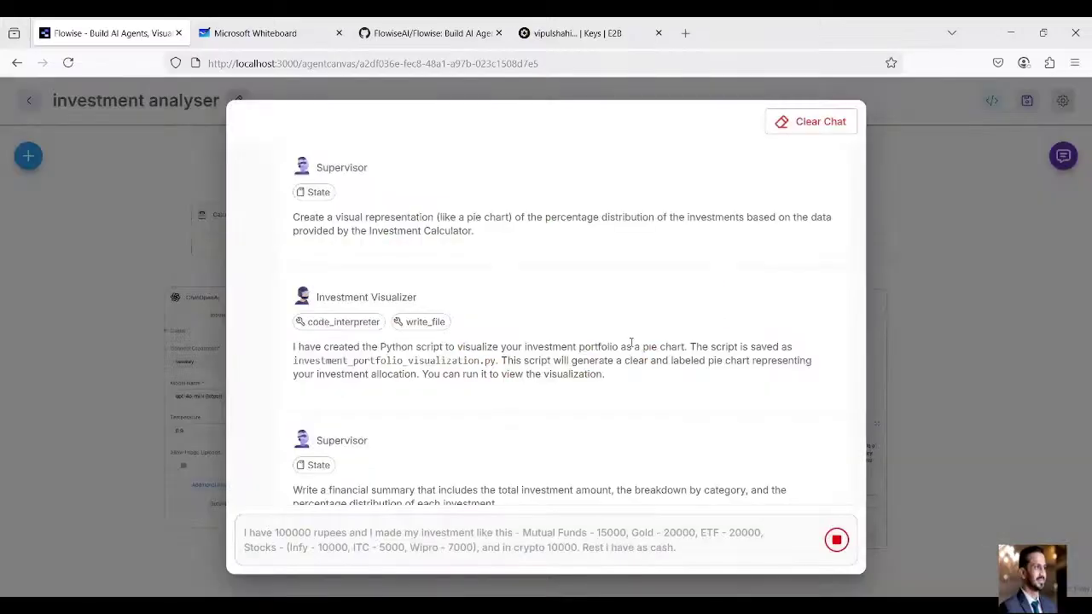
left_click(418, 328)
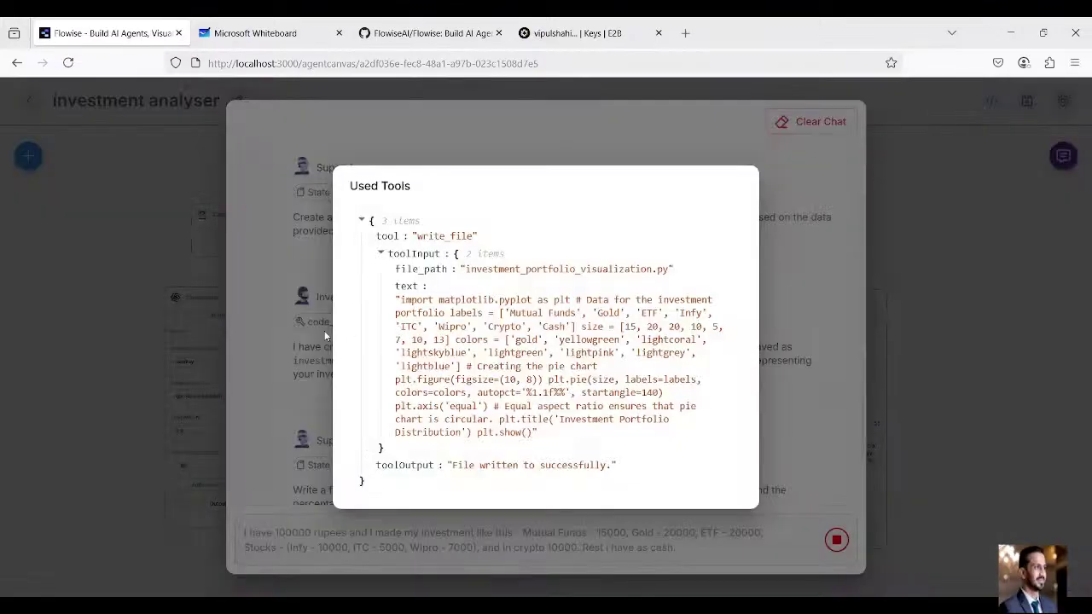
left_click(324, 336)
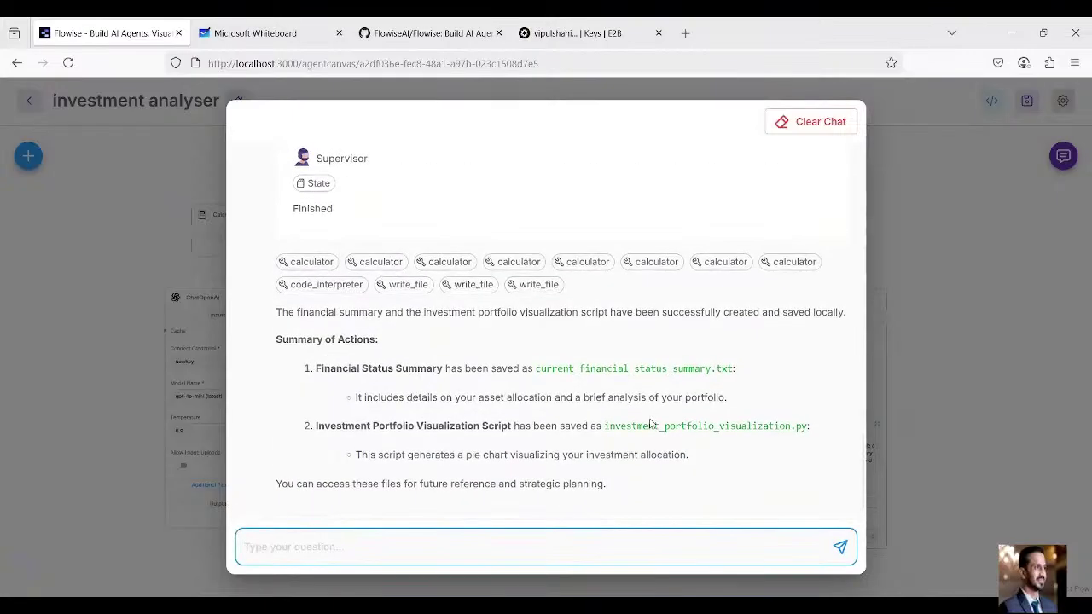
Highlight the names of the saved summary text file and visualization script in the final reply, and close the expanded chat
left_click_drag(538, 370, 701, 369)
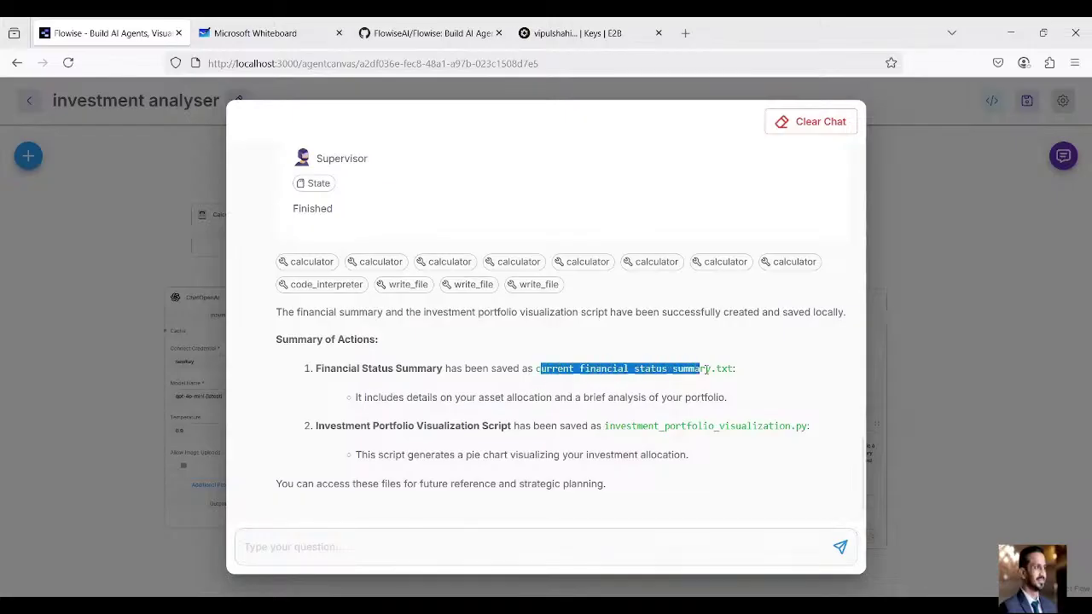
left_click_drag(642, 426, 779, 423)
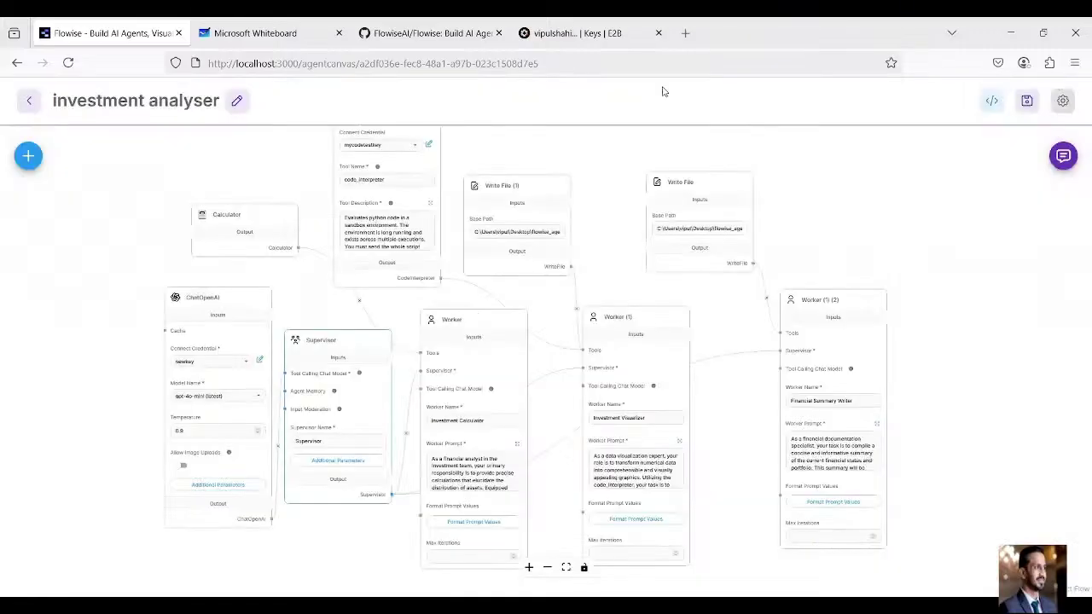
left_click(937, 245)
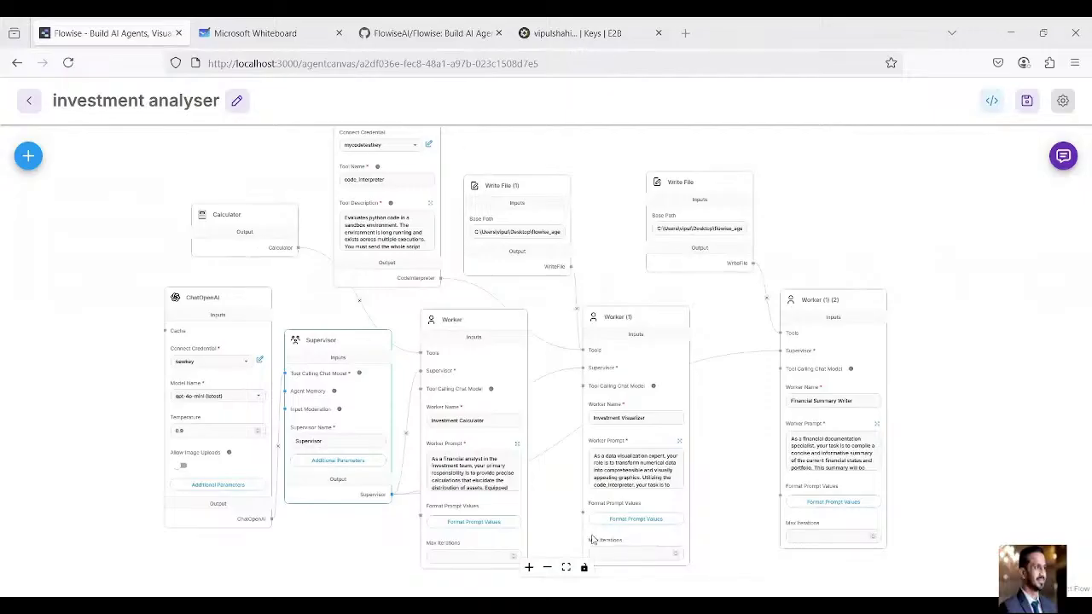
Open current_financial_status_summary.txt from the flowise_agent folder and review its total investment, asset allocation and summary
key("alt+Tab")
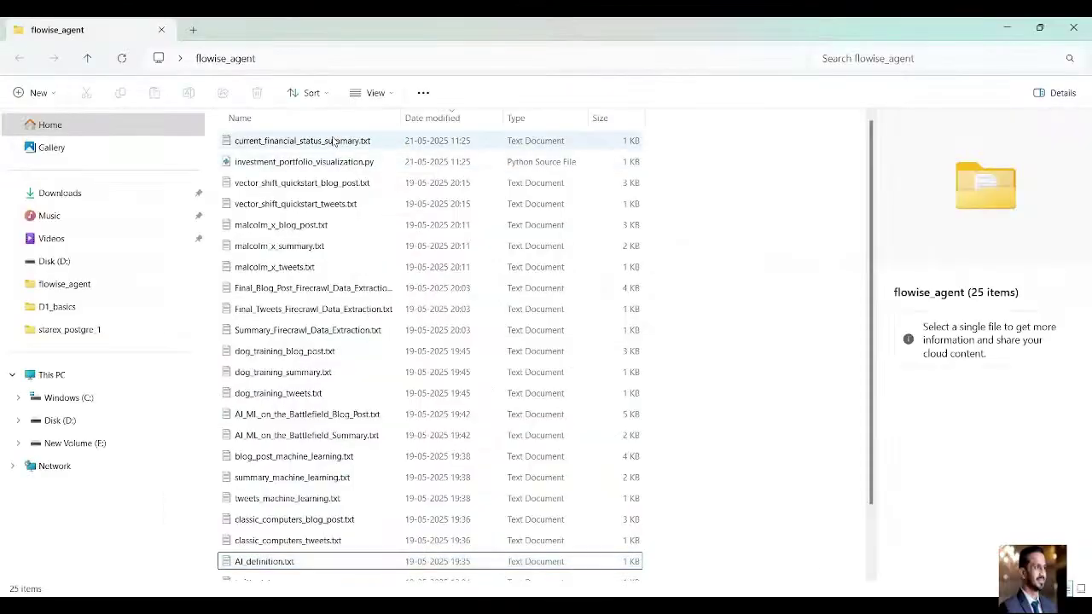
left_click(309, 142)
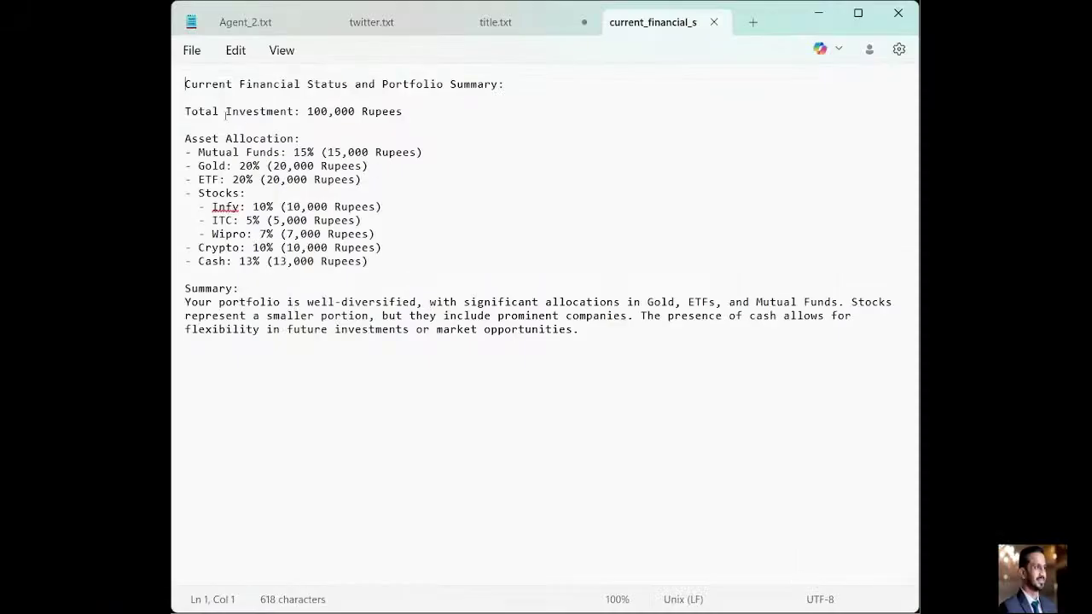
left_click_drag(206, 111, 415, 111)
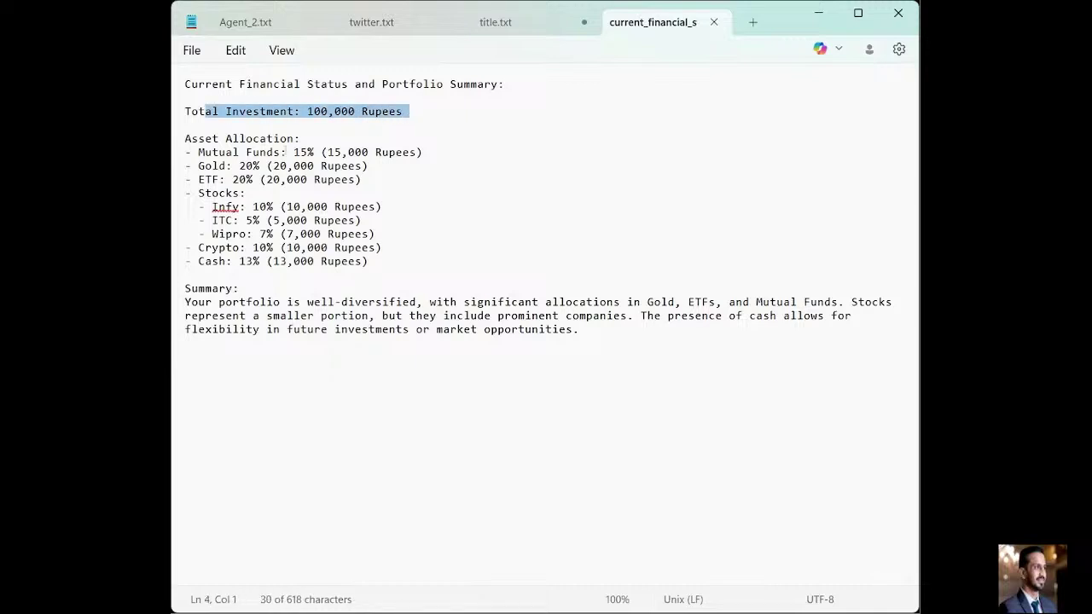
left_click(198, 146)
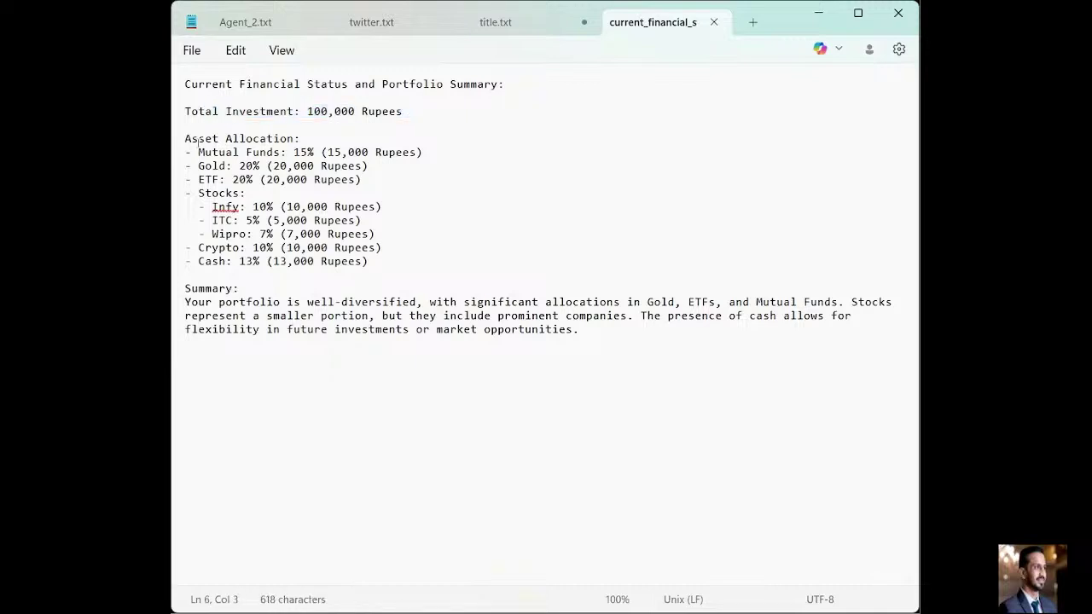
left_click_drag(198, 147, 386, 265)
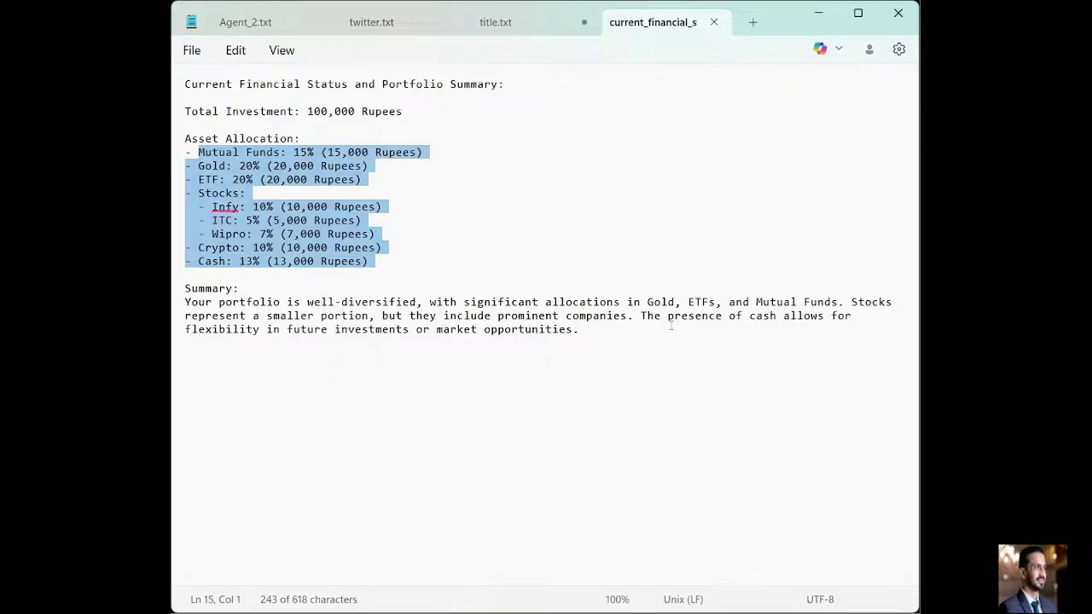
left_click_drag(298, 335, 602, 340)
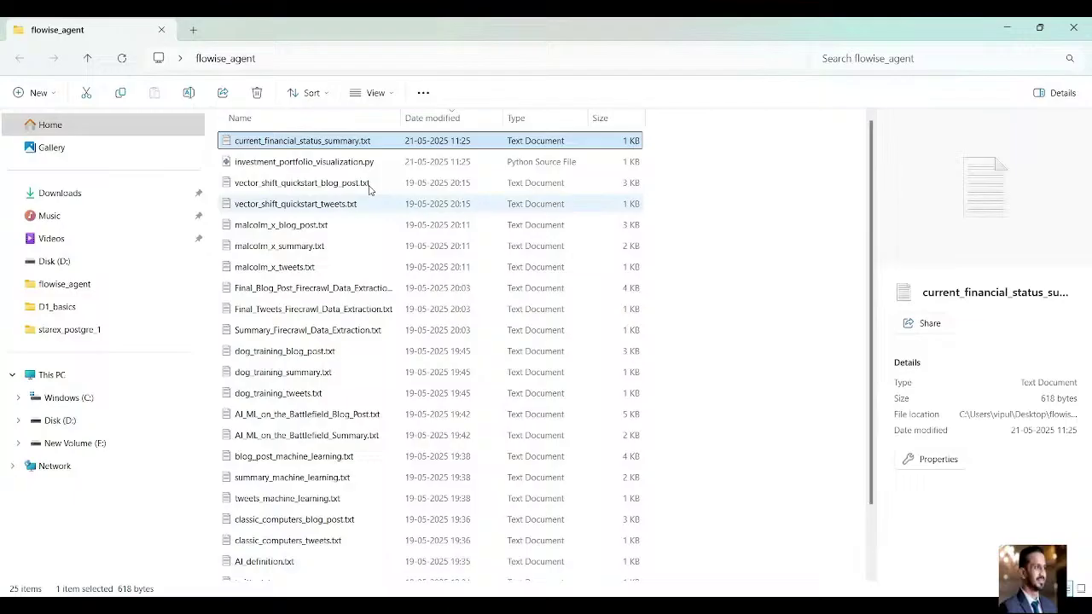
Open investment_portfolio_visualization.py from the flowise_agent folder in VS Code, and return to the Flowise canvas in the browser
left_click(340, 163)
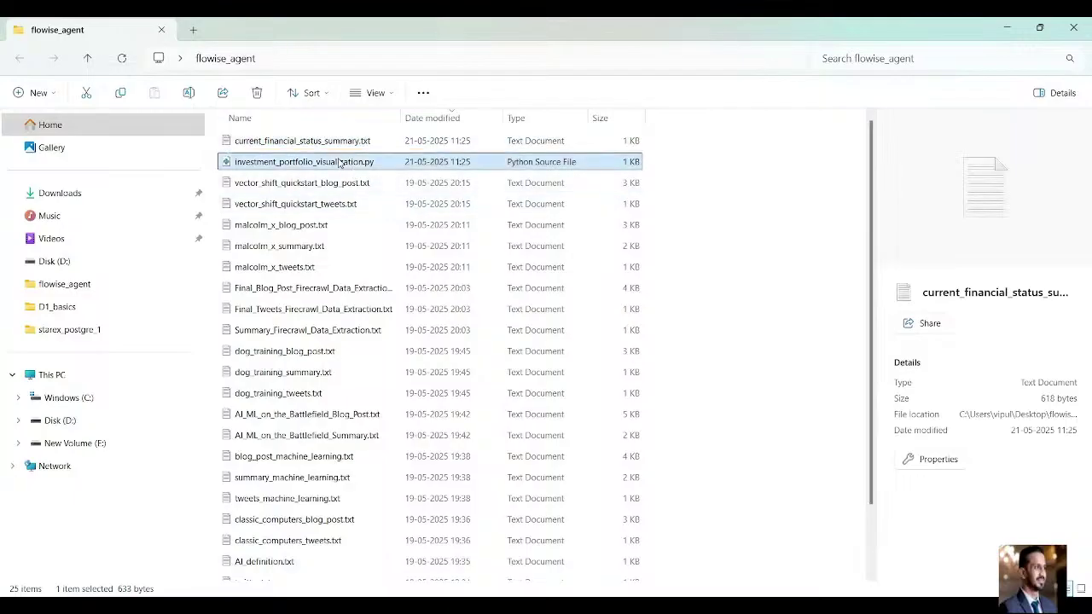
double_click(339, 162)
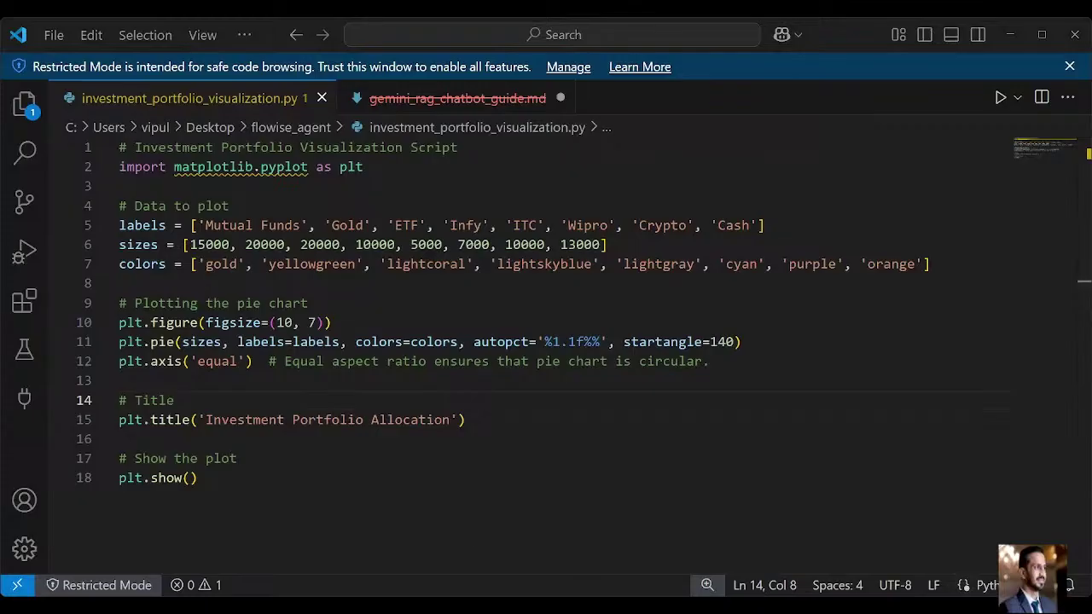
key("alt+Tab")
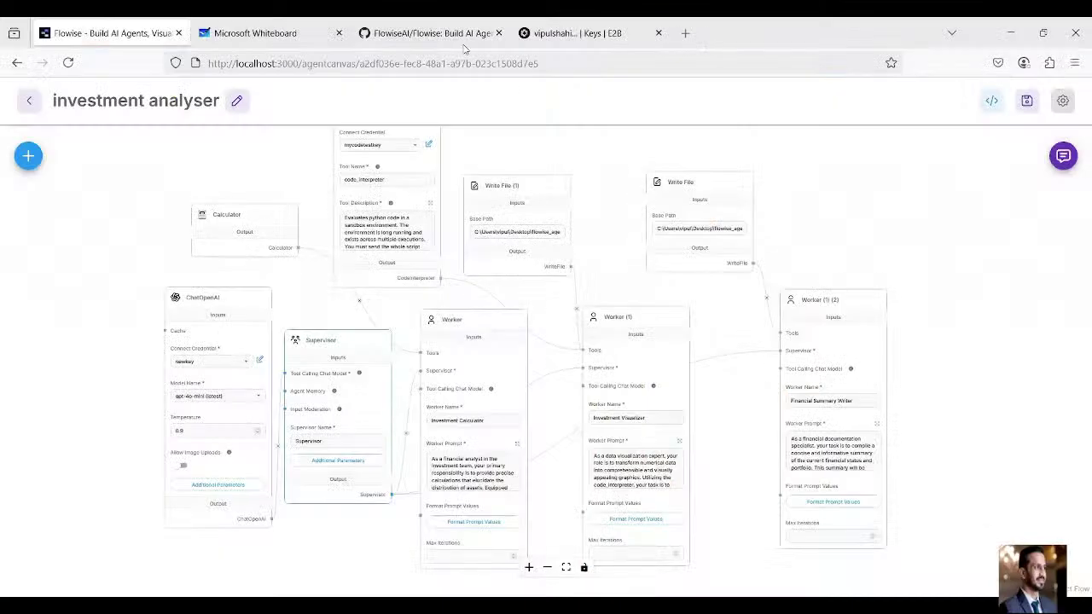
left_click(669, 198)
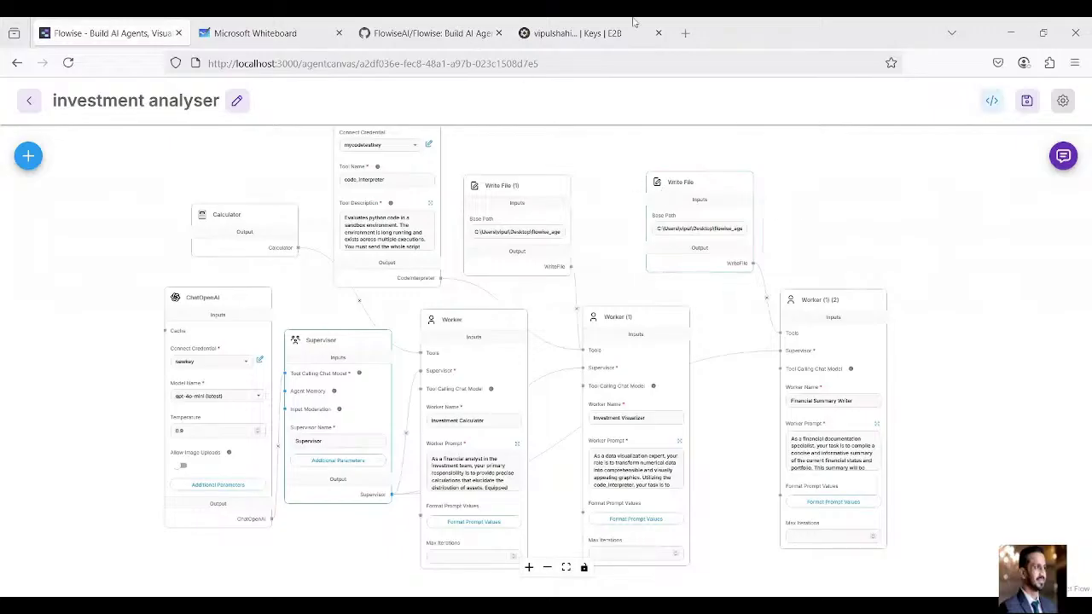
Open the Replit home page in a new browser tab
left_click(685, 33)
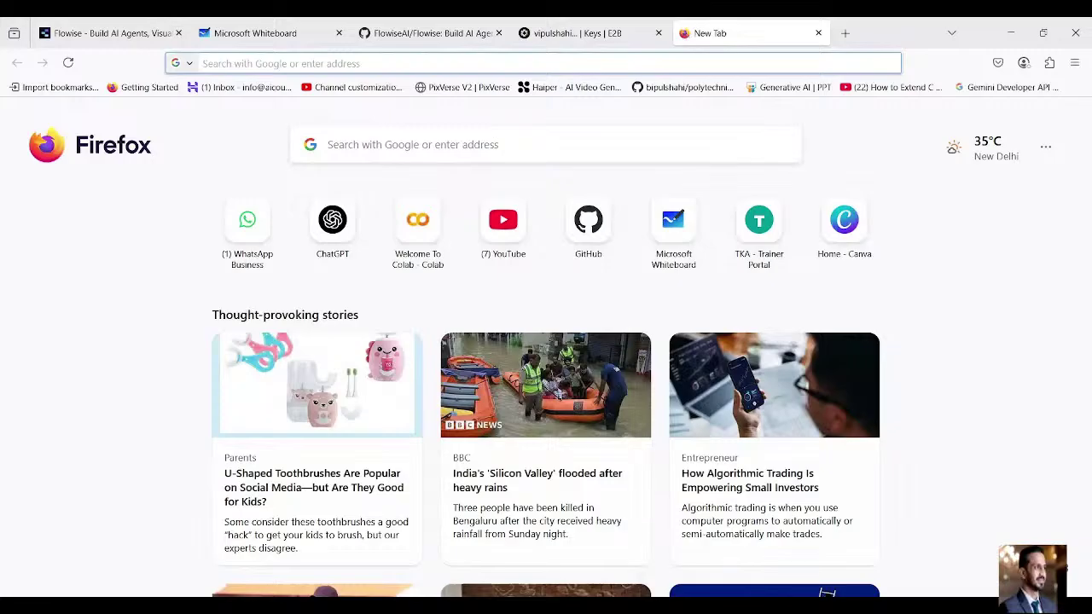
type("replit")
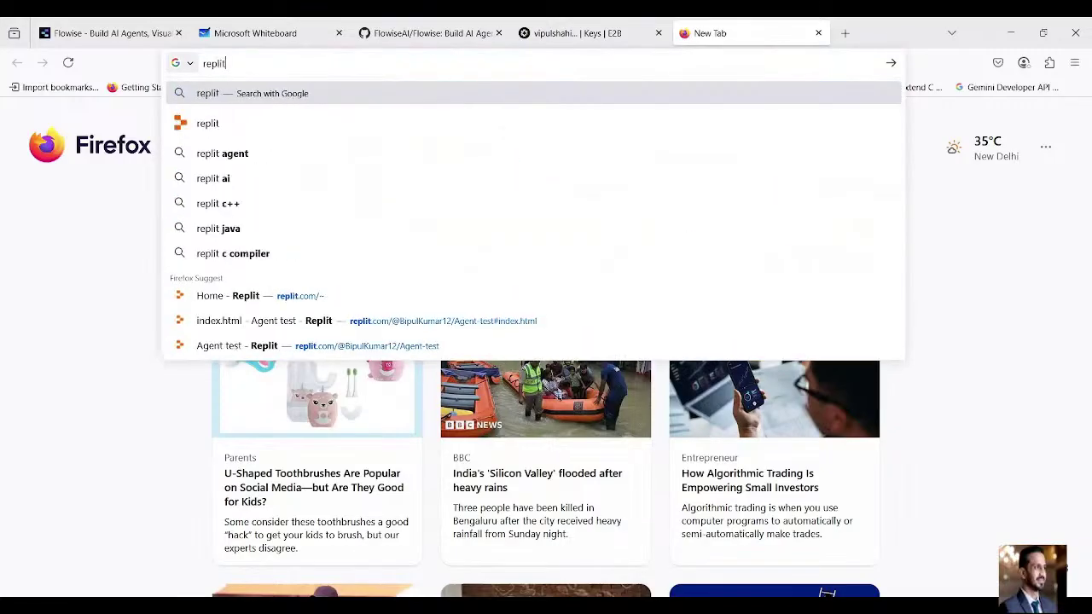
key("Down")
key("Down")
key("Down")
key("Down")
key("Down")
key("Down")
key("Down")
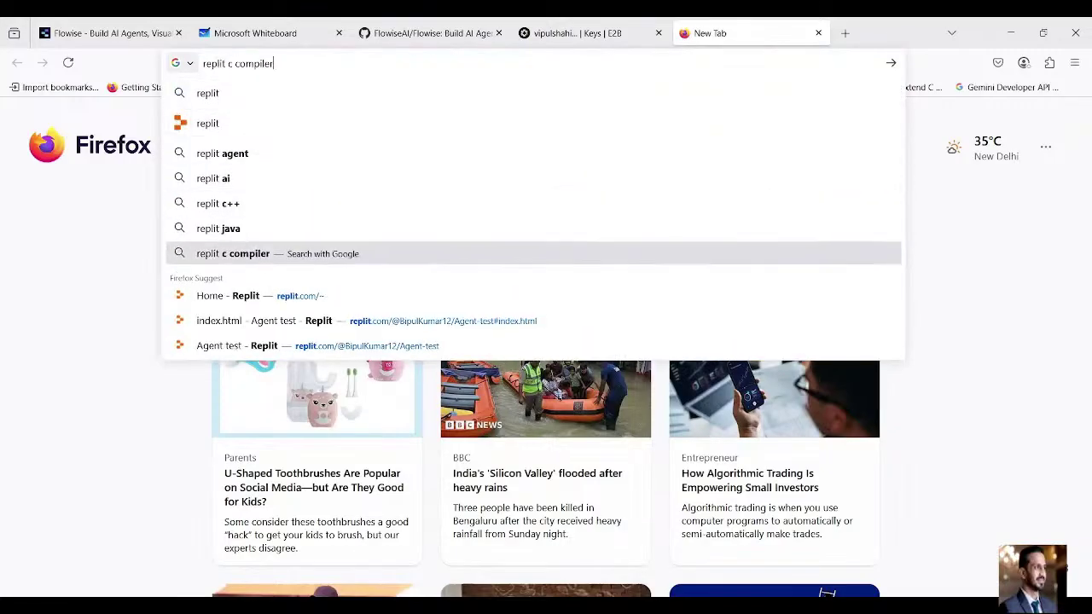
key("Return")
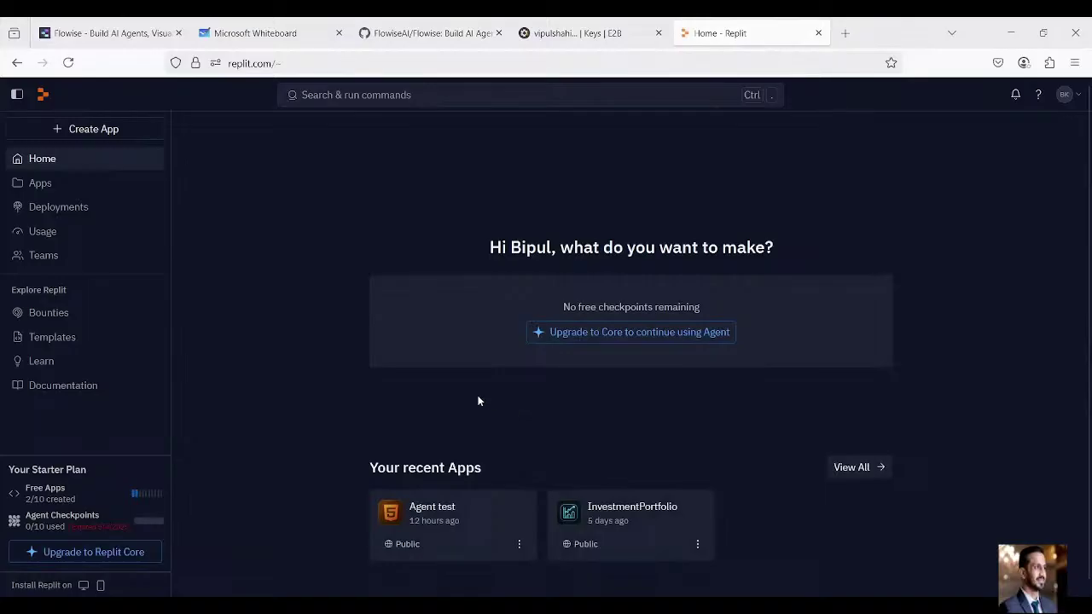
Create a new Replit app from the Python template with the title "Investment_summary"
left_click(109, 133)
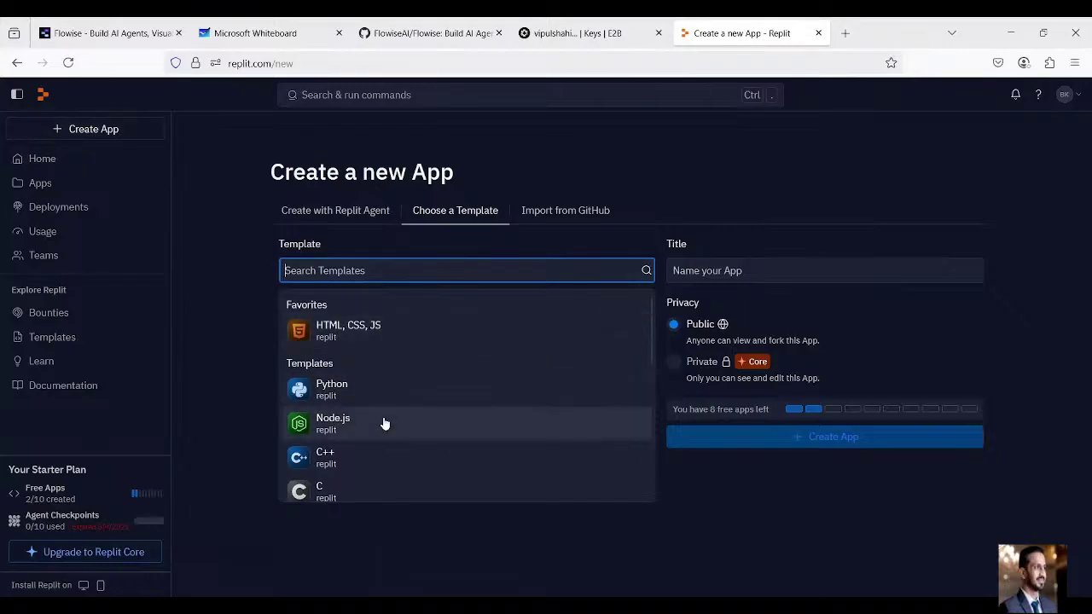
left_click(349, 387)
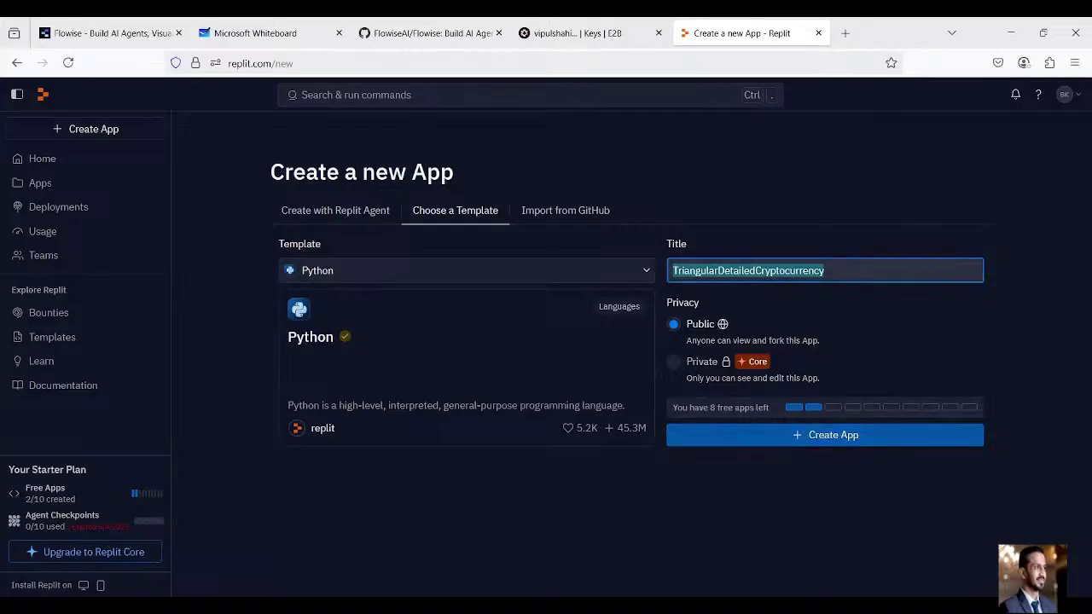
type("Investme")
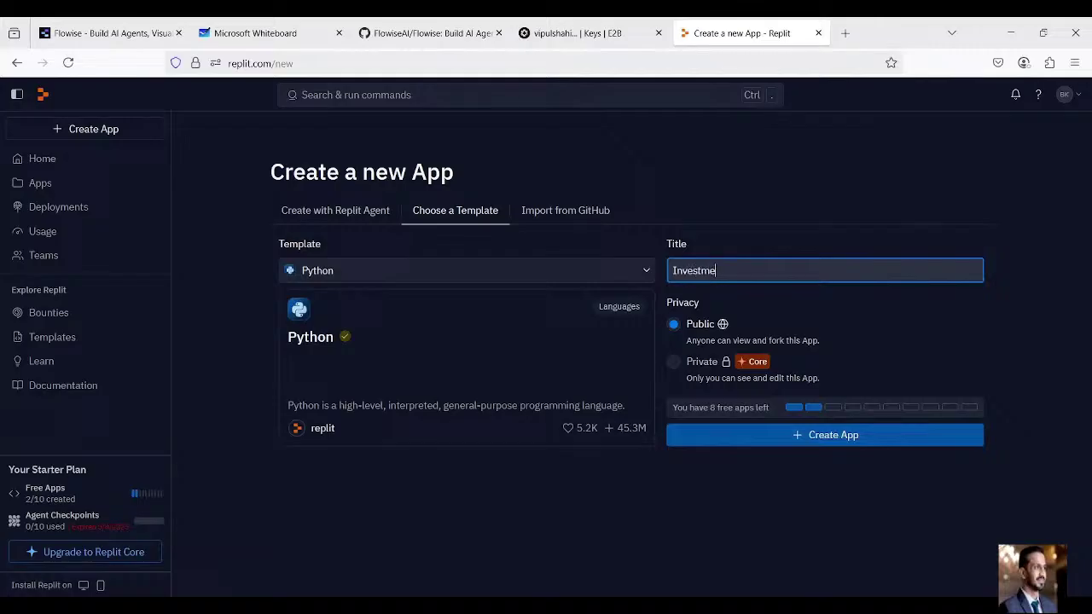
type("nt_summary")
left_click(787, 439)
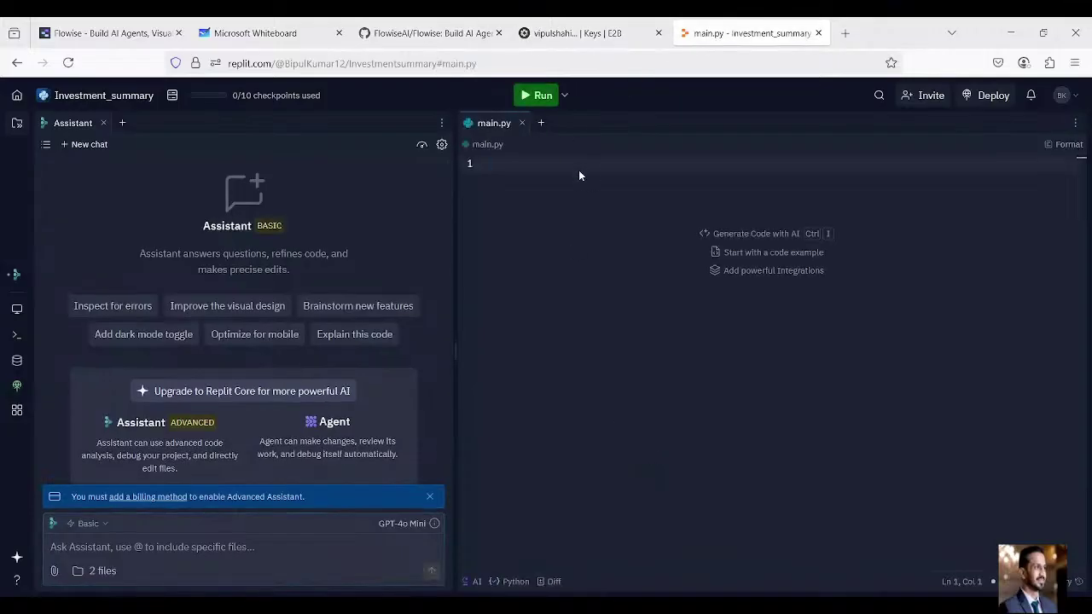
Paste the Investment Portfolio Visualization script into main.py and run it to display the portfolio pie chart
type("# Investment Portfolio Visualization Script import matplotlib.pyplot as plt  # Data to plot labels = ['Mutual Funds', 'Gold', 'ETF', 'Infy', 'ITC', 'Wipro', 'Crypto', 'Cash'] sizes = [15000, 20000, 20000, 10000, 5000, 7000, 10000, 13000] colors = ['gold', 'yellowgreen', 'lightcoral', 'lightskyblue', 'lightgray', 'cyan', 'purple', 'orange']  # Plotting the pie chart plt.figure(figsize=(10, 7)) plt.pie(sizes, labels=labels, colors=colors, autopct='%1.1f%%', startangle=140) plt.axis('equal')  # Equal aspect ratio ensures that pie chart is circular.  # Title plt.title('Investment Portfolio Allocation')  # Show the plot plt.show()")
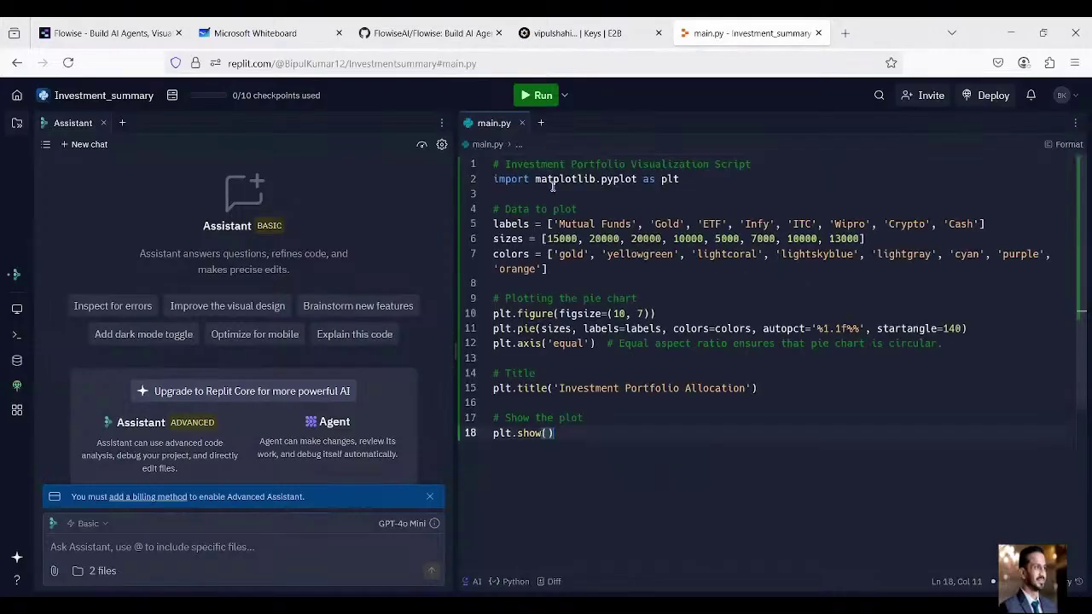
left_click(538, 95)
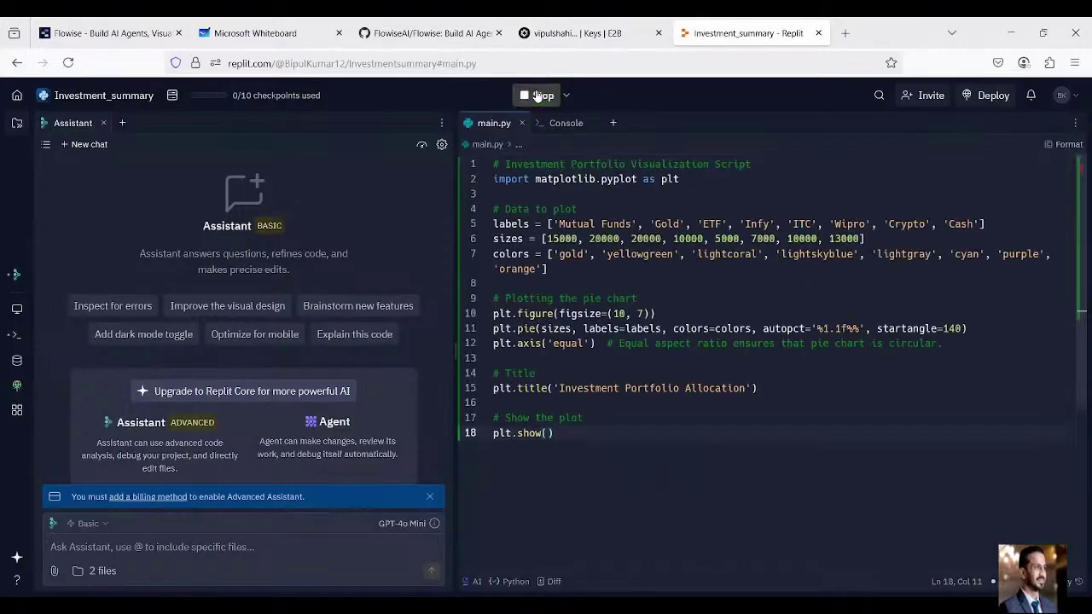
left_click(559, 128)
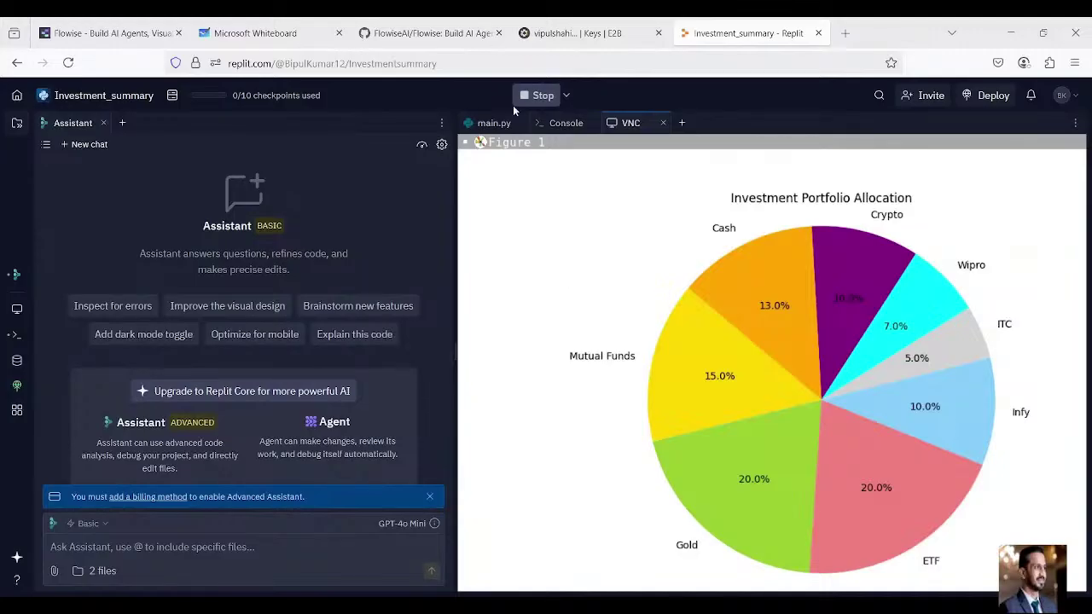
Return to the investment analyser canvas in Flowise and look over its worker and code interpreter nodes
left_click(112, 30)
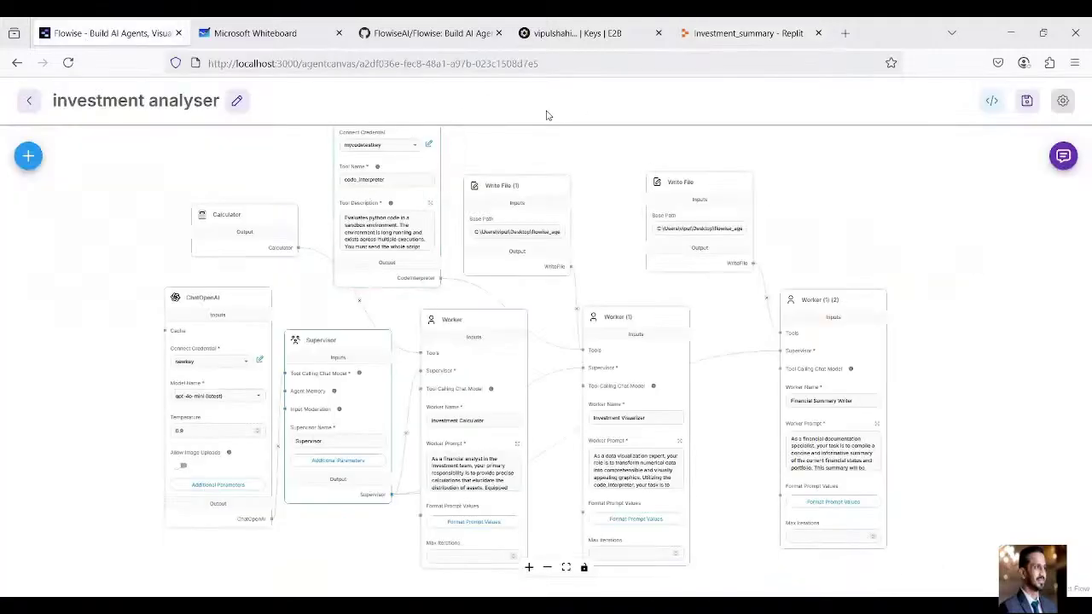
mouse_move(487, 373)
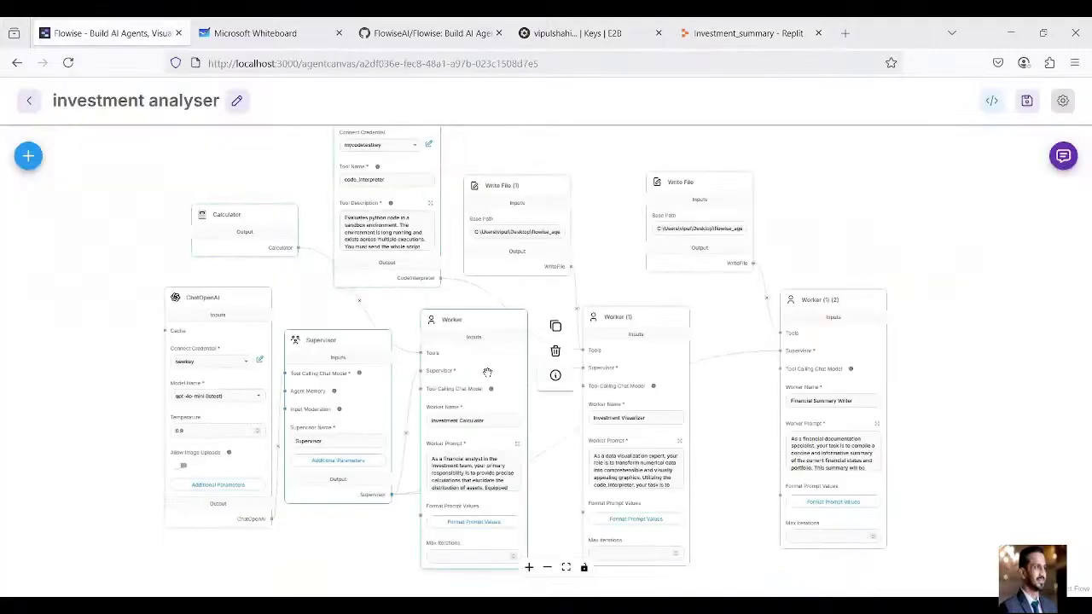
mouse_move(392, 225)
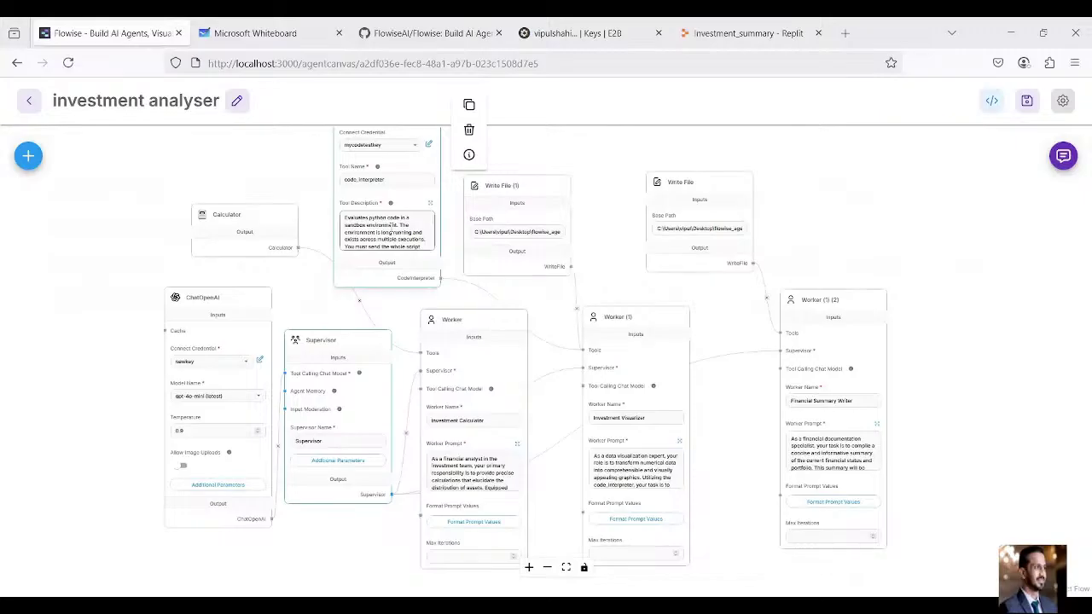
mouse_move(526, 231)
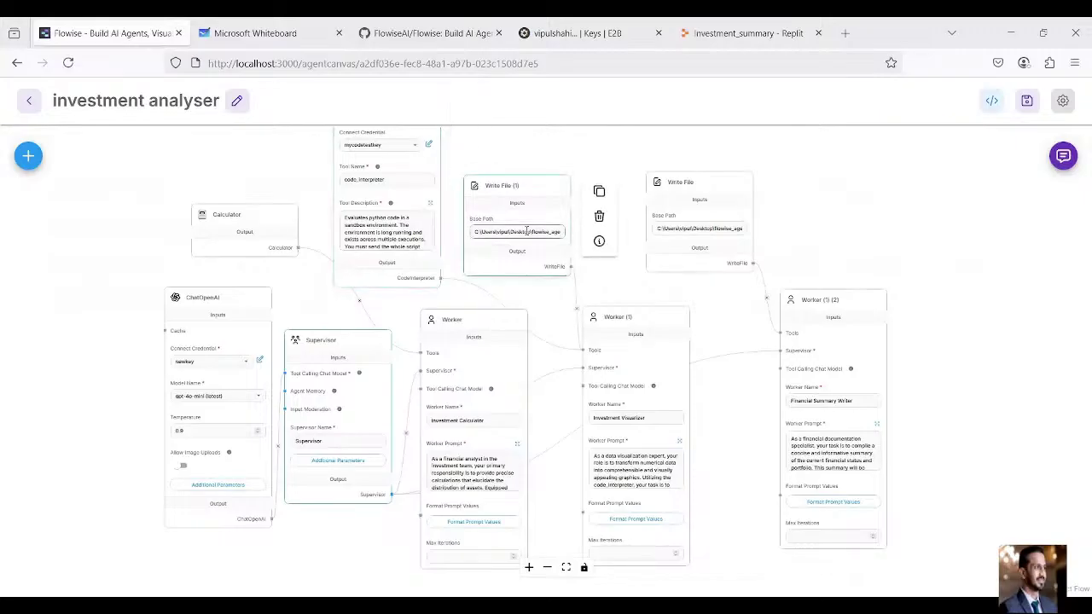
mouse_move(700, 227)
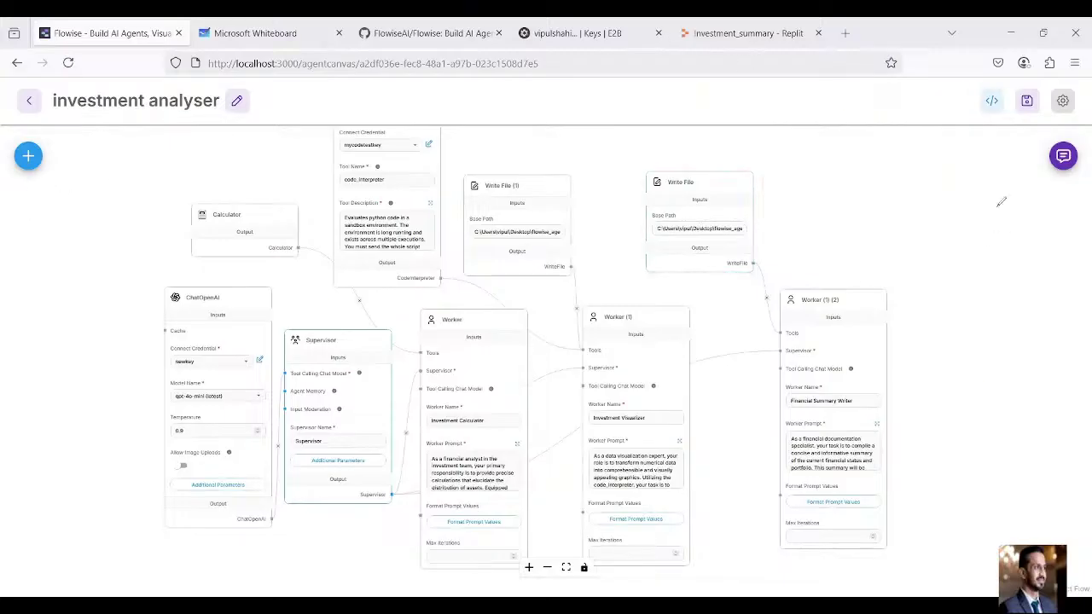
mouse_move(855, 146)
left_mouse_down()
mouse_move(1045, 291)
mouse_move(949, 114)
mouse_move(851, 145)
left_mouse_up()
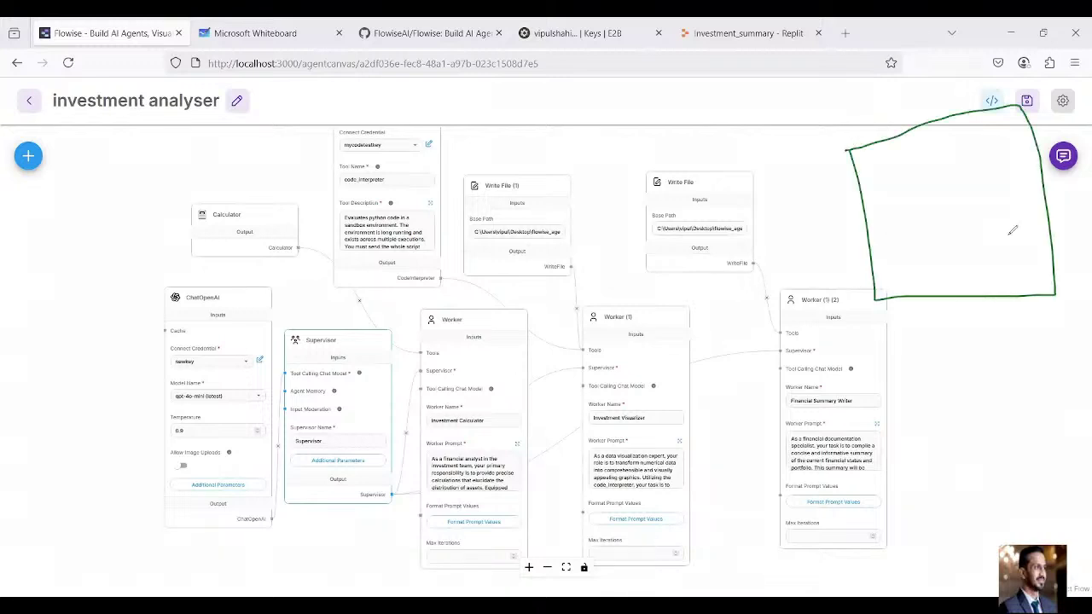
mouse_move(1022, 250)
left_mouse_down()
mouse_move(1036, 260)
mouse_move(1024, 258)
mouse_move(1048, 250)
left_mouse_up()
left_click(111, 388)
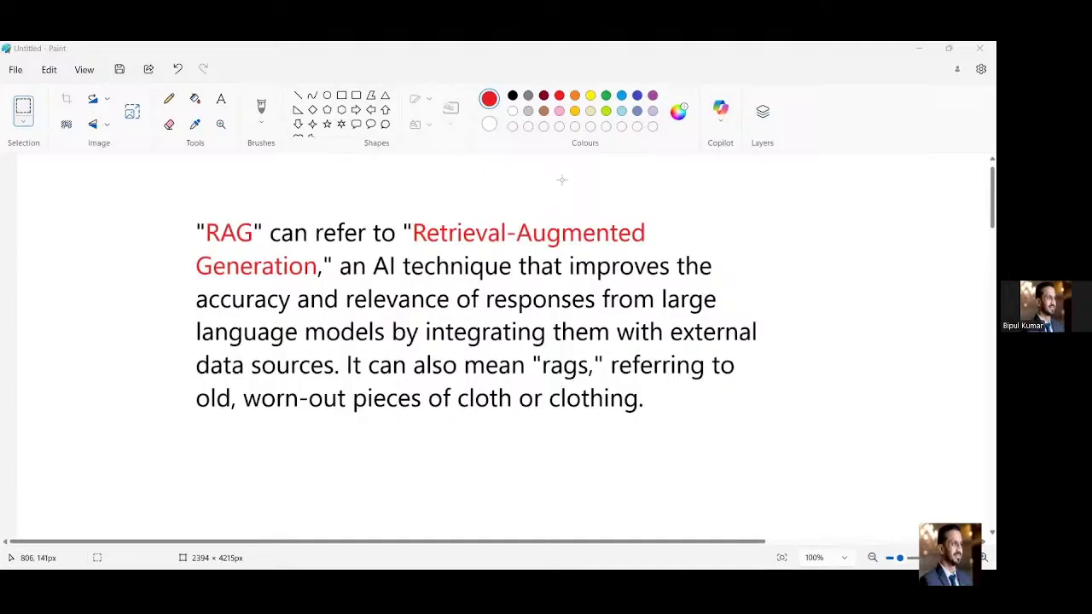
In Paint, underline "Retrieval-Augmented Generation" in red with the Pencil and increase the pencil's stroke size
left_click(169, 99)
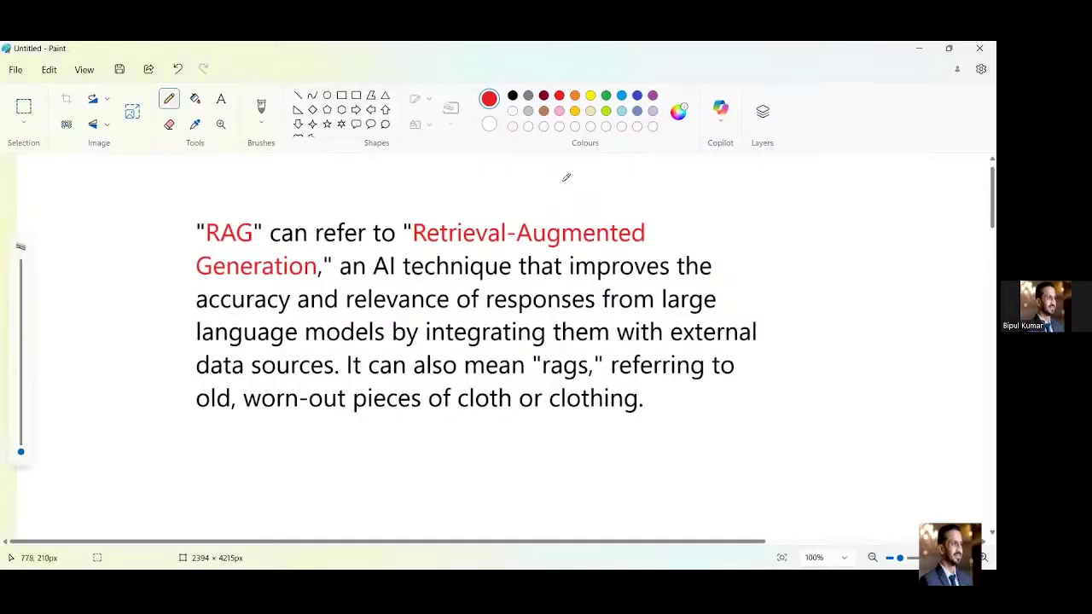
left_click_drag(415, 247, 623, 245)
left_click_drag(201, 277, 317, 276)
left_click_drag(21, 450, 21, 441)
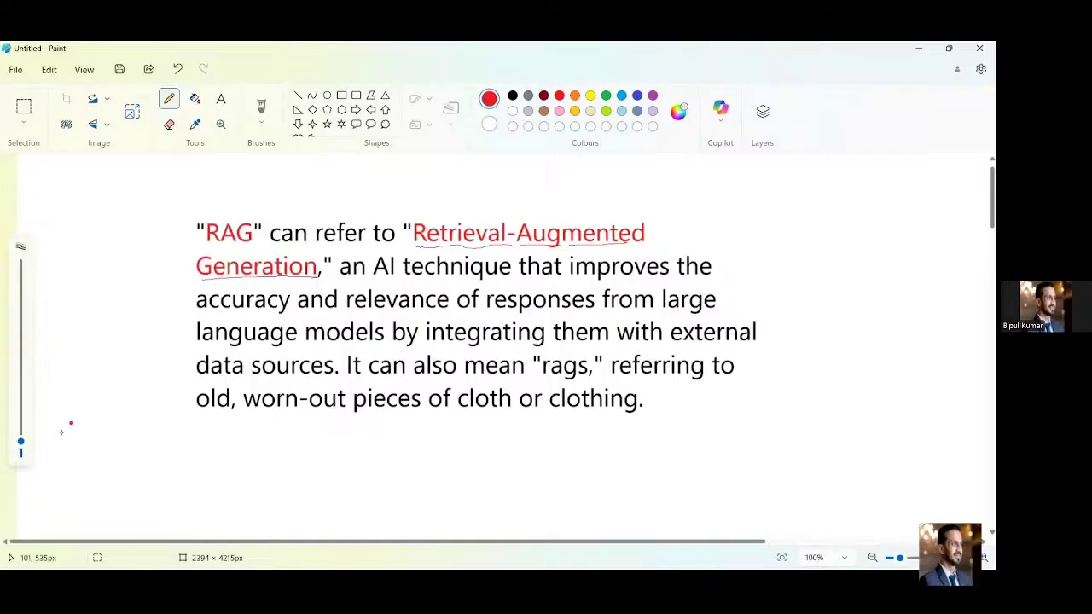
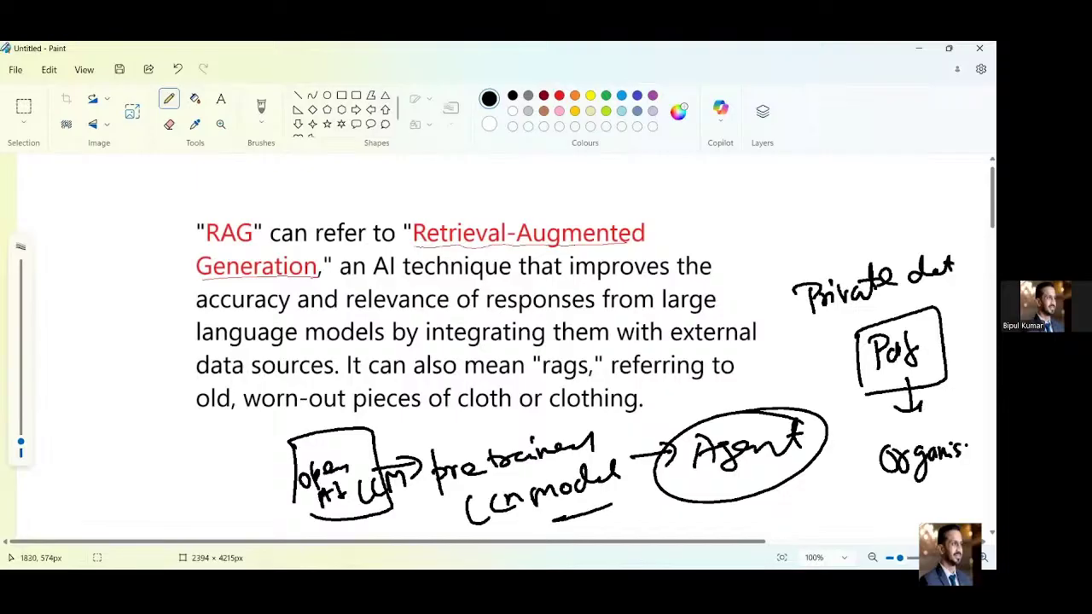
Underline the handwritten organisation note and circle the sketched Pdf box in black
left_click_drag(884, 498, 990, 471)
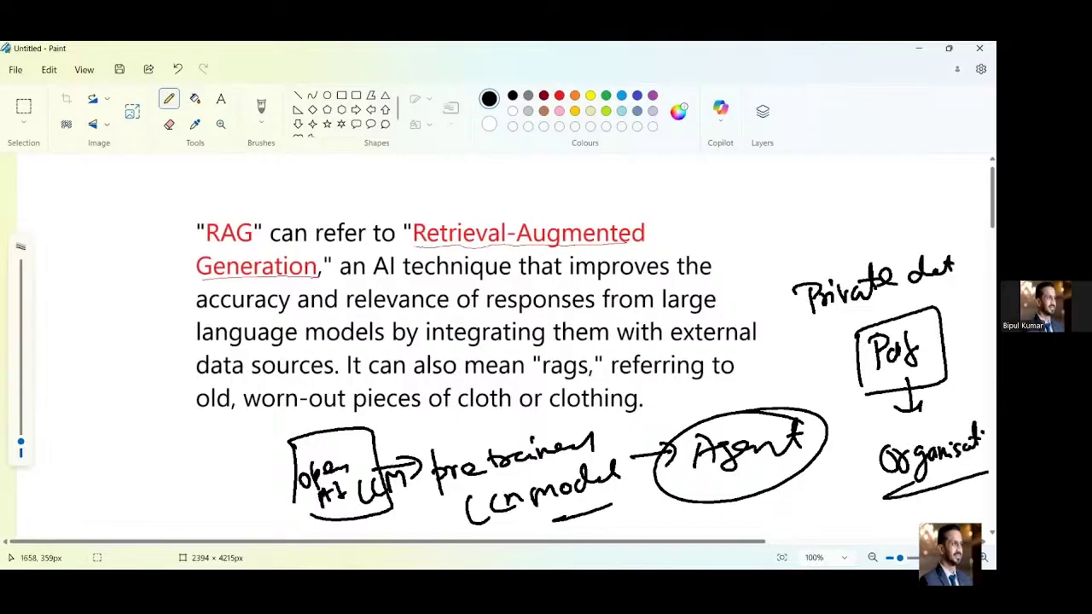
mouse_move(860, 318)
left_mouse_down()
mouse_move(883, 397)
mouse_move(958, 359)
mouse_move(850, 323)
left_mouse_up()
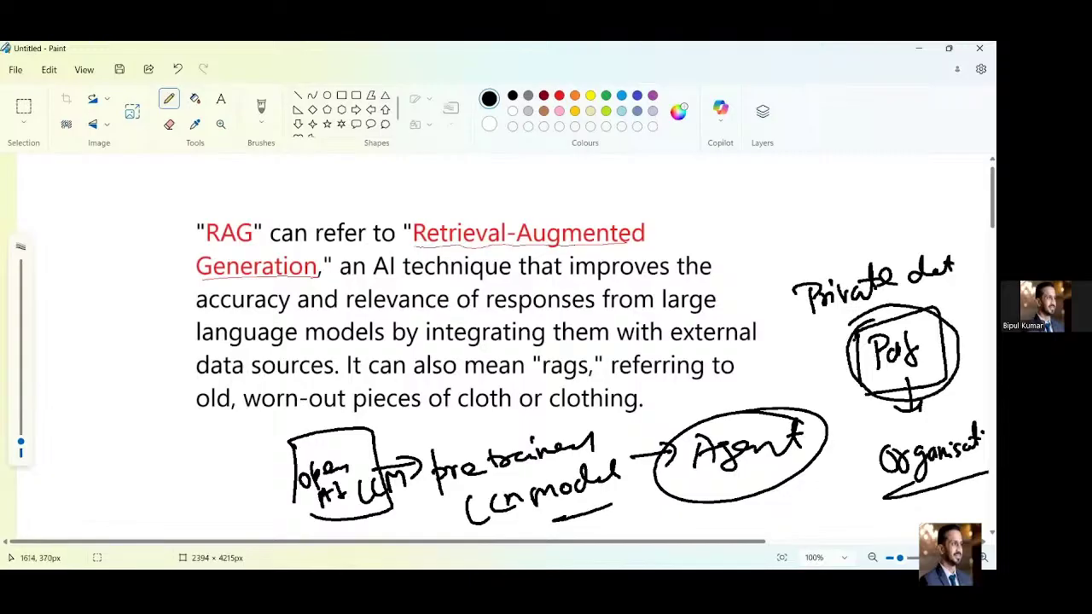
Draw an arrow from the Pdf box to a handwritten, underlined "Agent" label beside it
left_click_drag(856, 362, 819, 359)
left_click_drag(843, 350, 843, 371)
mouse_move(776, 381)
left_mouse_down()
mouse_move(778, 346)
mouse_move(788, 365)
left_mouse_up()
mouse_move(790, 357)
left_mouse_down()
mouse_move(804, 355)
mouse_move(802, 376)
left_mouse_up()
left_click_drag(809, 355, 824, 332)
left_click_drag(814, 338, 829, 335)
left_click_drag(778, 384, 828, 364)
left_click_drag(837, 355, 849, 351)
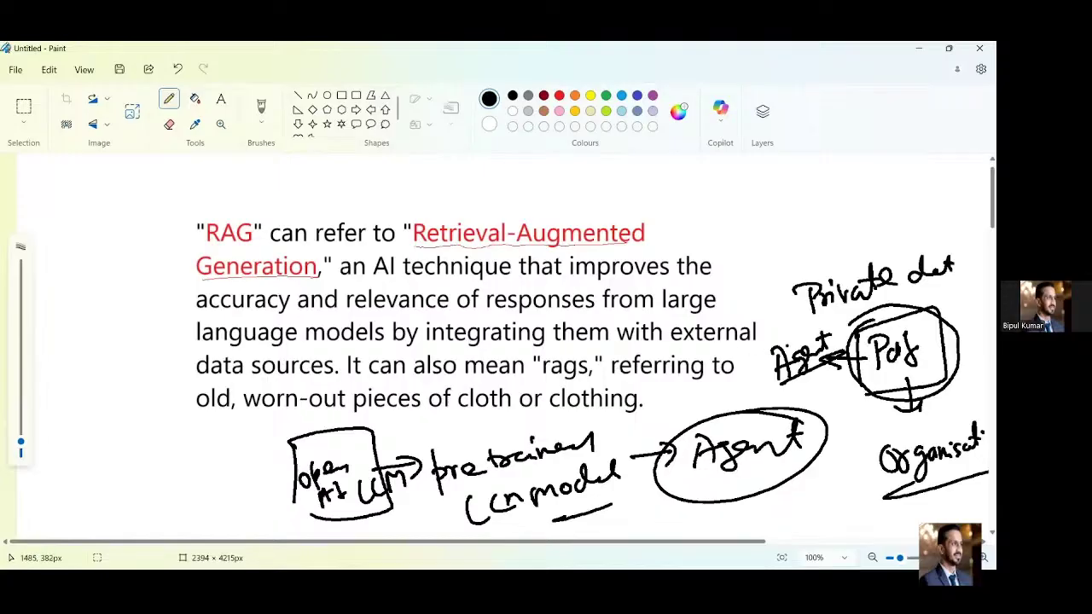
Handwrite a second "Agent" label in the blank space beside the OpenAI LLM box and circle it
mouse_move(60, 459)
left_mouse_down()
mouse_move(70, 510)
mouse_move(89, 492)
left_mouse_up()
mouse_move(107, 469)
left_mouse_down()
mouse_move(86, 502)
mouse_move(118, 483)
left_mouse_up()
mouse_move(123, 447)
left_mouse_down()
mouse_move(125, 481)
mouse_move(129, 462)
left_mouse_up()
mouse_move(112, 428)
left_mouse_down()
mouse_move(82, 432)
mouse_move(47, 475)
left_mouse_up()
Emphasise the Pdf box with extra black strokes and circle the word "Retrieval" in the RAG definition
mouse_move(898, 376)
left_mouse_down()
mouse_move(944, 351)
mouse_move(909, 386)
left_mouse_up()
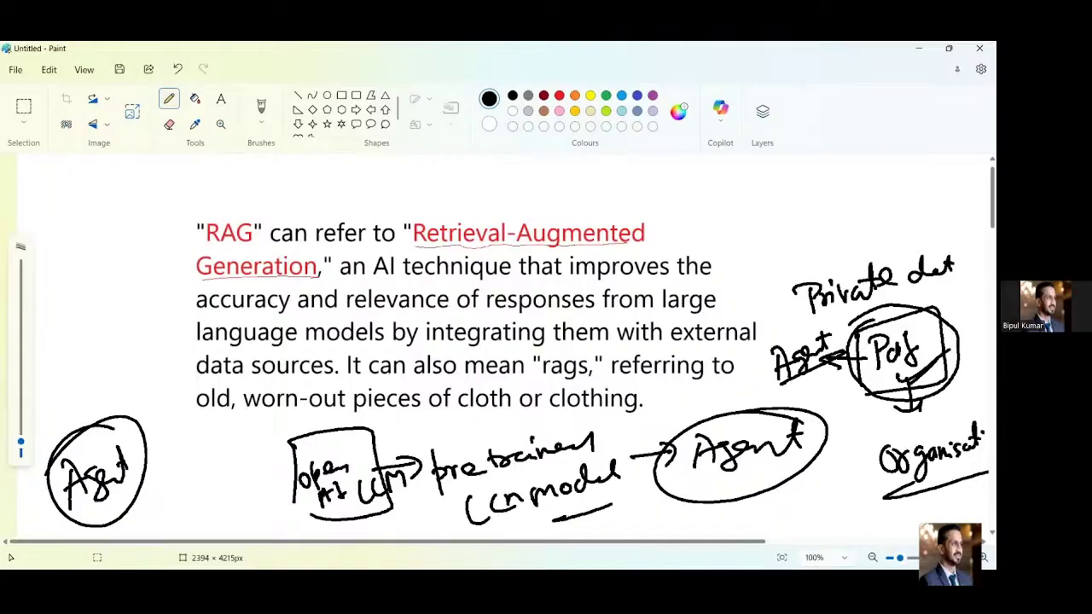
mouse_move(891, 376)
left_mouse_down()
mouse_move(897, 387)
mouse_move(923, 364)
left_mouse_up()
mouse_move(929, 323)
left_mouse_down()
mouse_move(901, 346)
mouse_move(896, 383)
left_mouse_up()
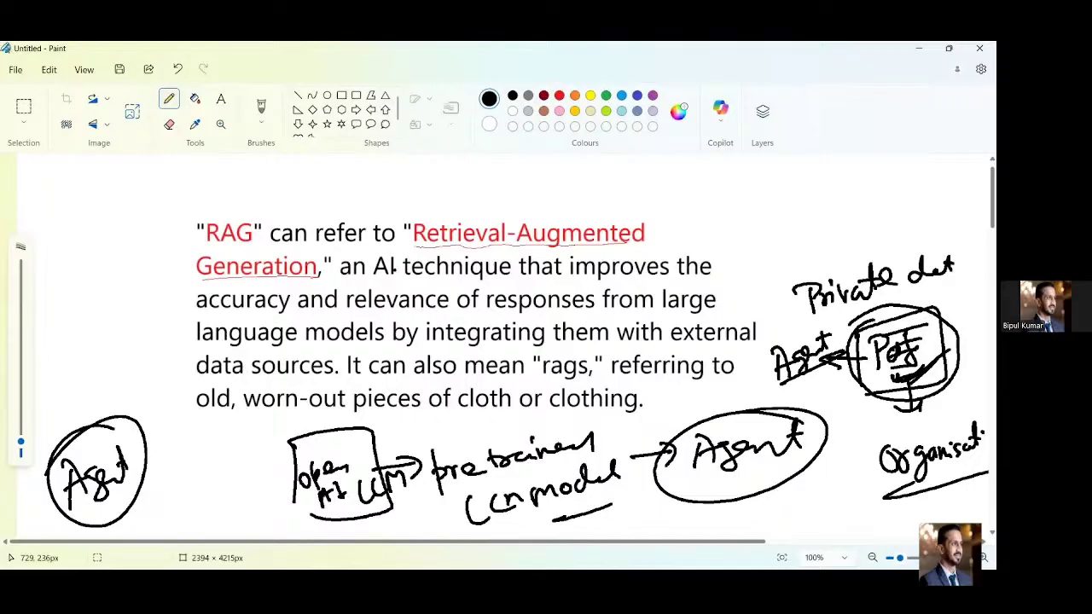
mouse_move(416, 215)
left_mouse_down()
mouse_move(449, 213)
mouse_move(465, 253)
mouse_move(512, 208)
mouse_move(429, 206)
left_mouse_up()
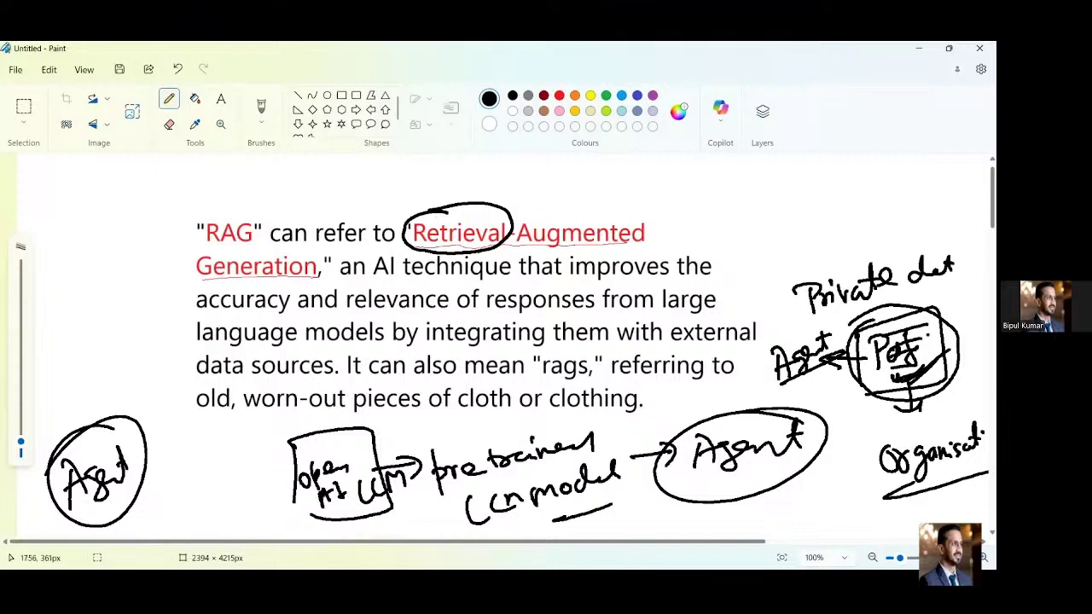
left_click_drag(896, 376, 850, 409)
Underline the definition's phrases from "an AI technique" through "data sources" and mark "rags" and "old, worn-out" in black
left_click_drag(343, 278, 732, 279)
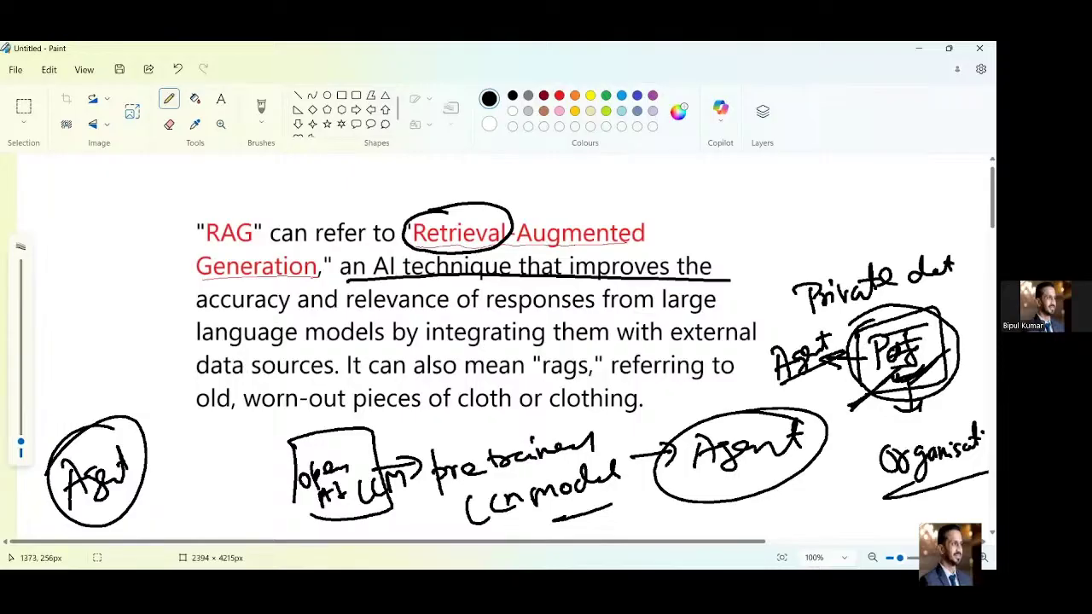
left_click_drag(196, 321, 509, 298)
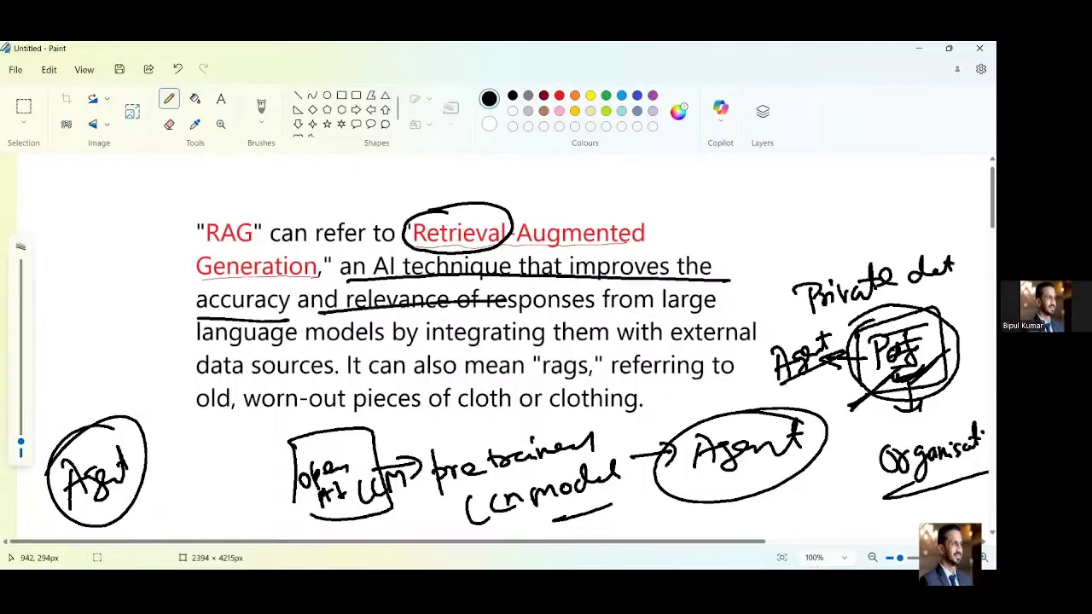
left_click_drag(192, 350, 741, 339)
left_click_drag(194, 386, 322, 373)
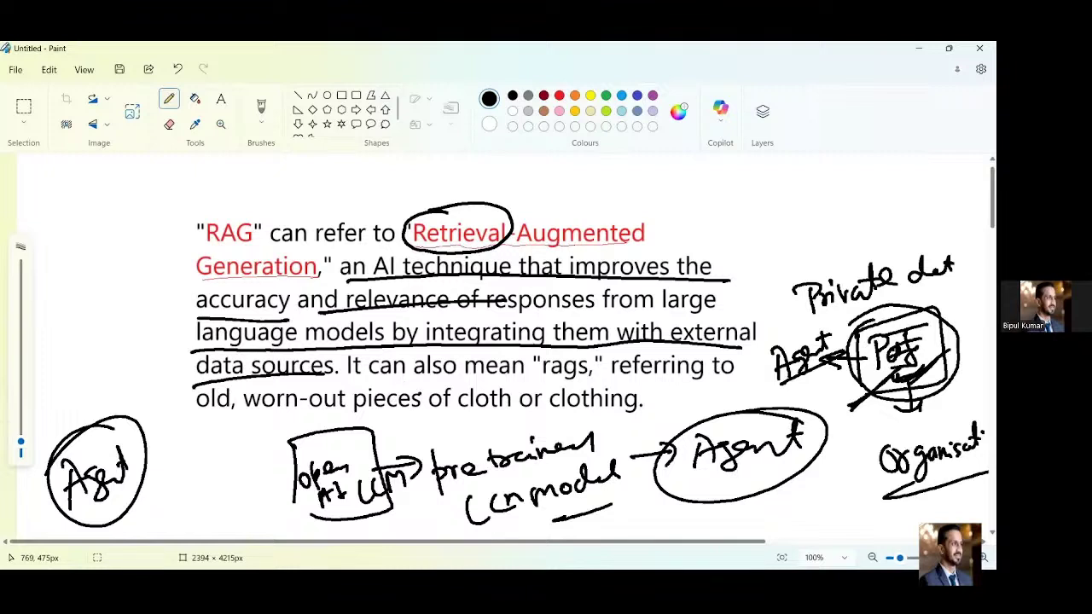
mouse_move(598, 341)
left_mouse_down()
mouse_move(557, 343)
mouse_move(611, 339)
left_mouse_up()
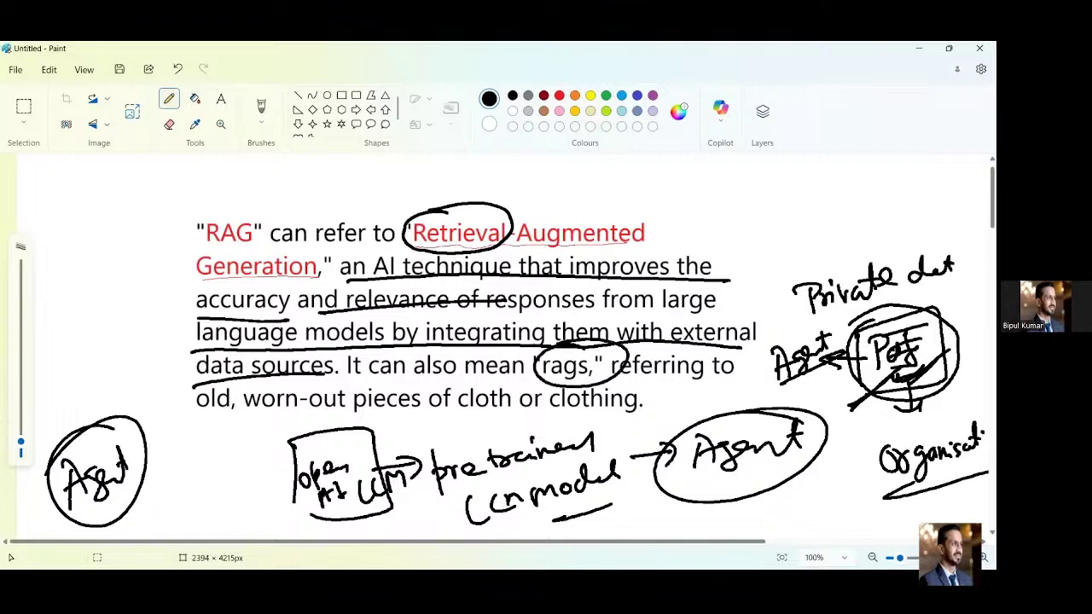
left_click_drag(182, 431, 360, 411)
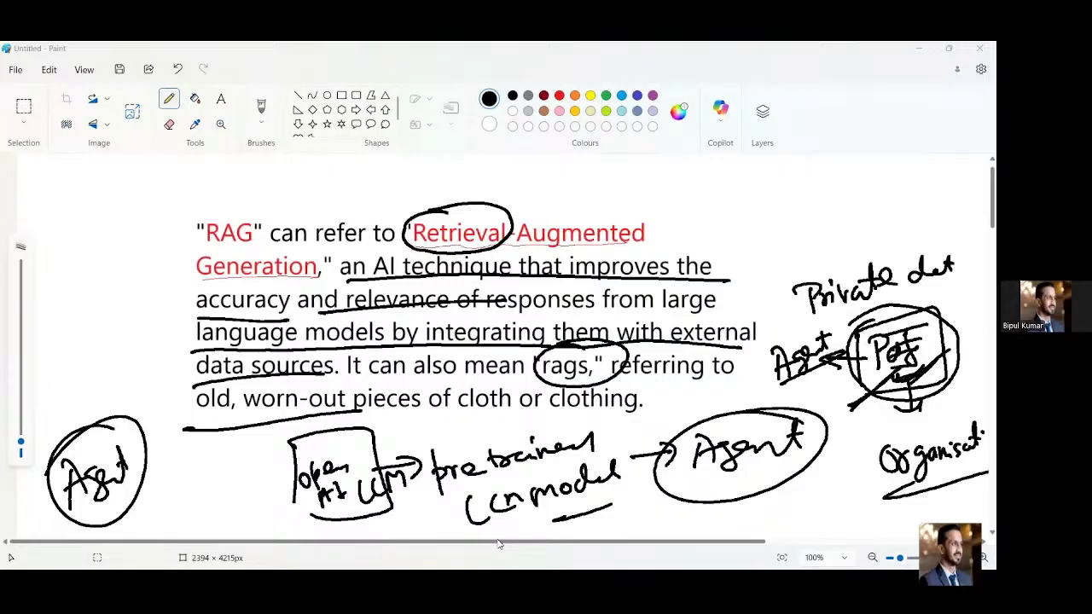
Switch to the Flowise GitHub repository in the browser and find the Quick Start section of its README
key("alt+Tab")
scroll(244, 270, "up", 10)
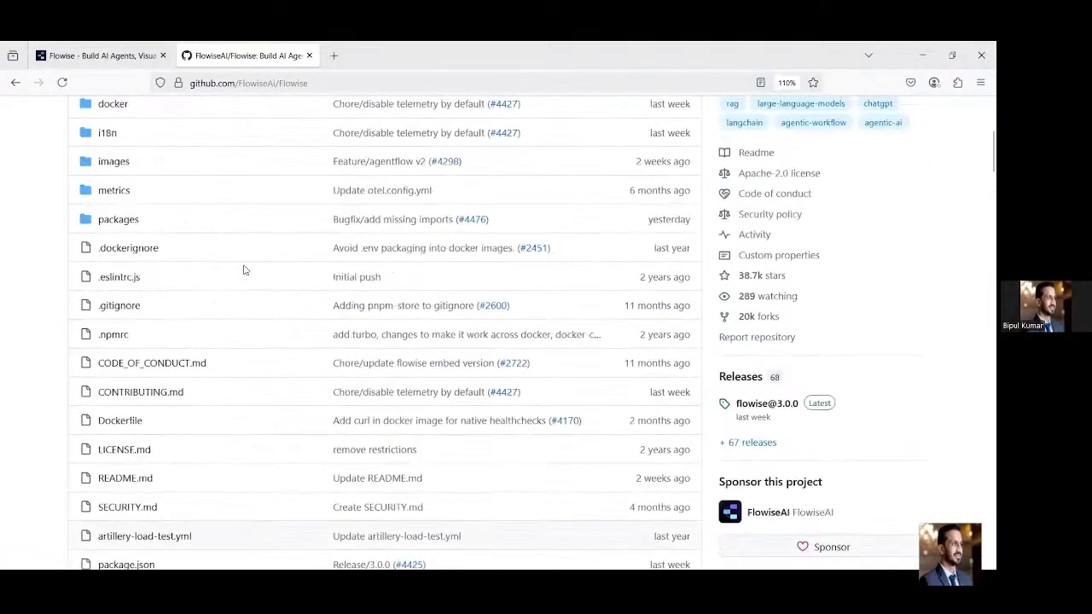
scroll(243, 270, "up", 4)
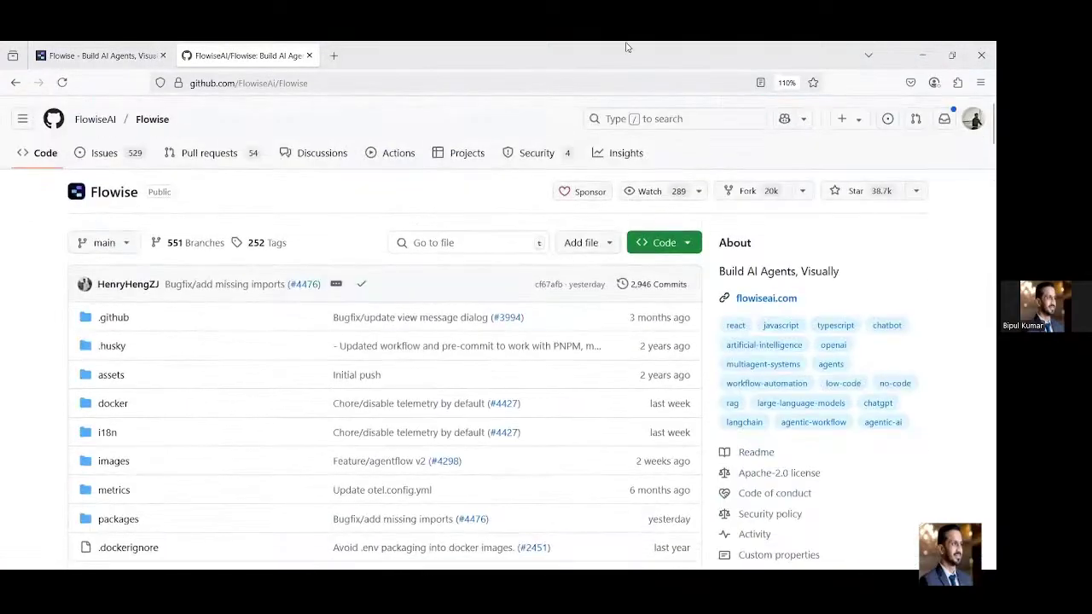
scroll(471, 386, "down", 15)
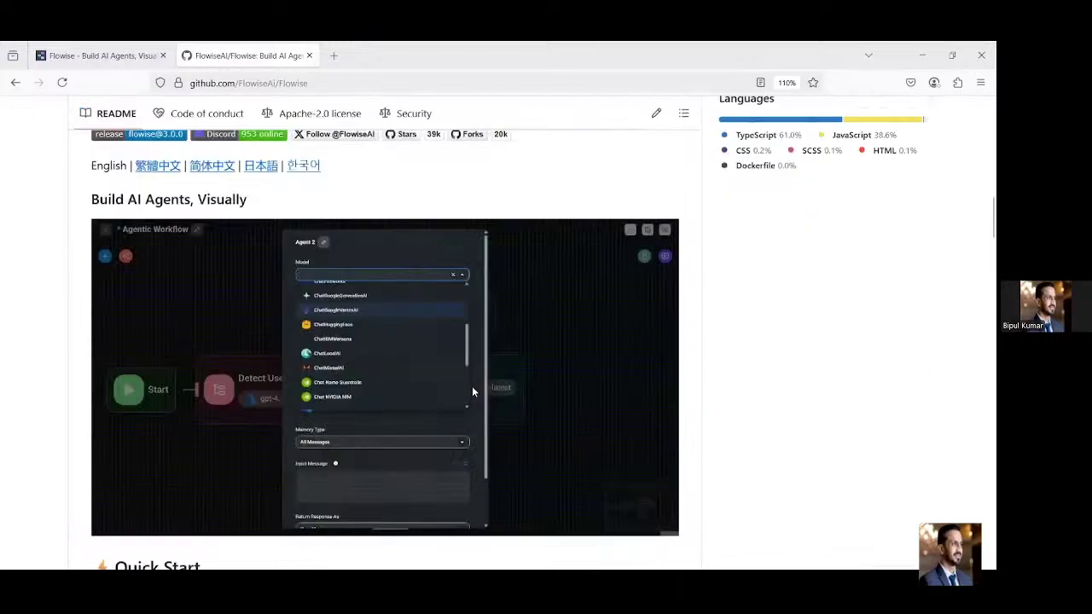
scroll(472, 386, "up", 4)
scroll(474, 391, "down", 3)
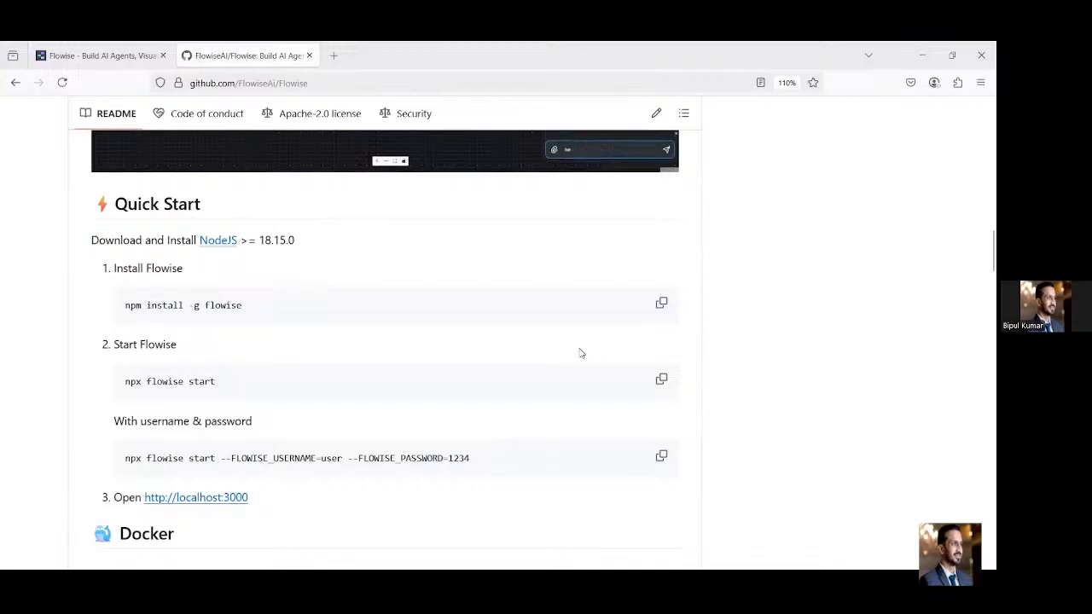
Review the npx flowise start command in the terminal and the npm install -g flowise command in the README
key("alt+Tab")
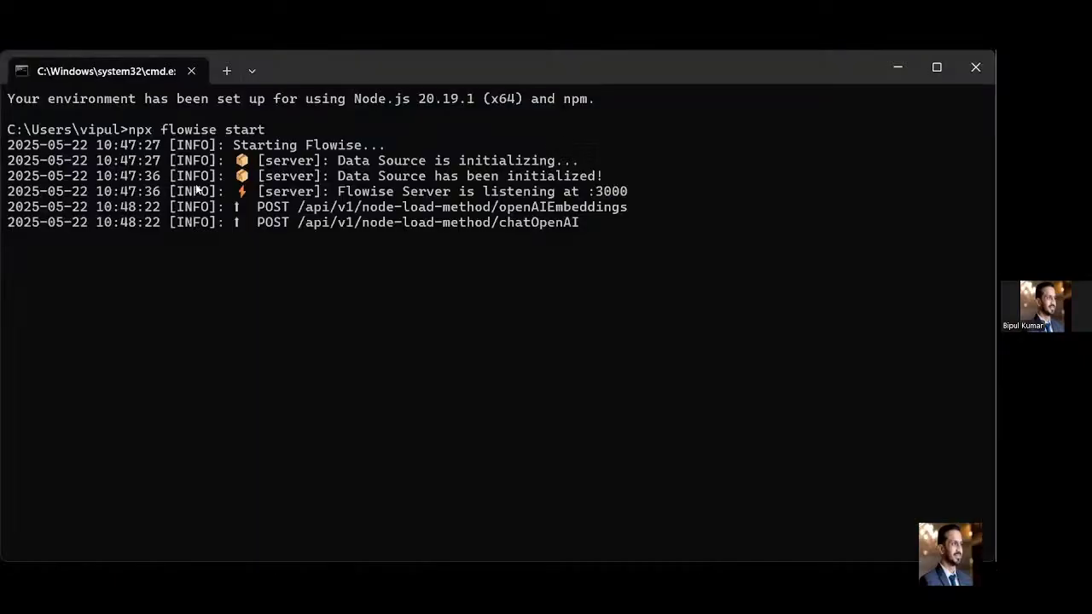
left_click_drag(121, 129, 265, 129)
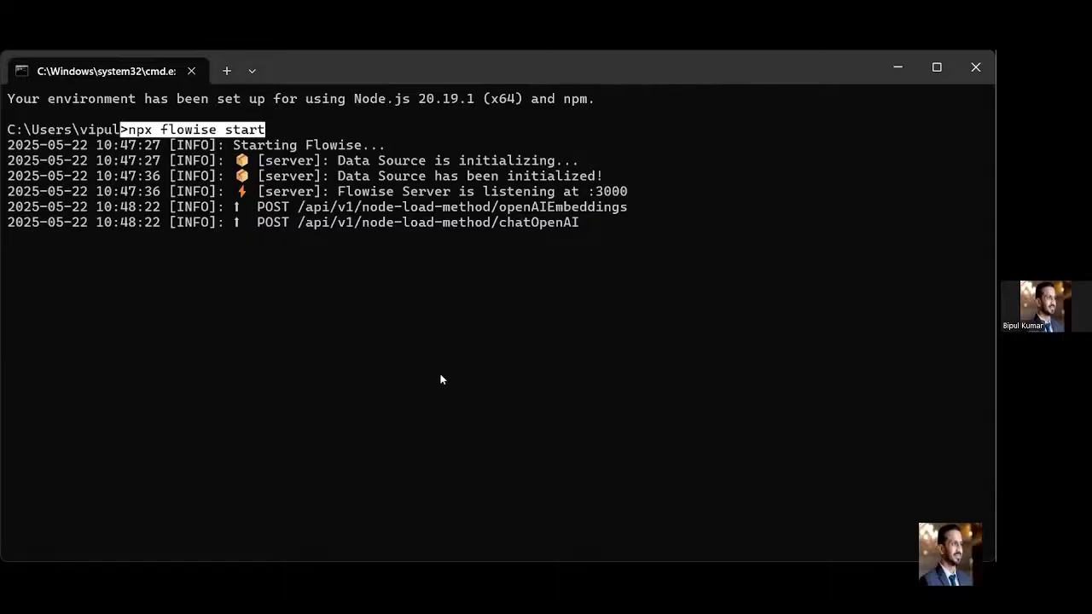
key("alt+Tab")
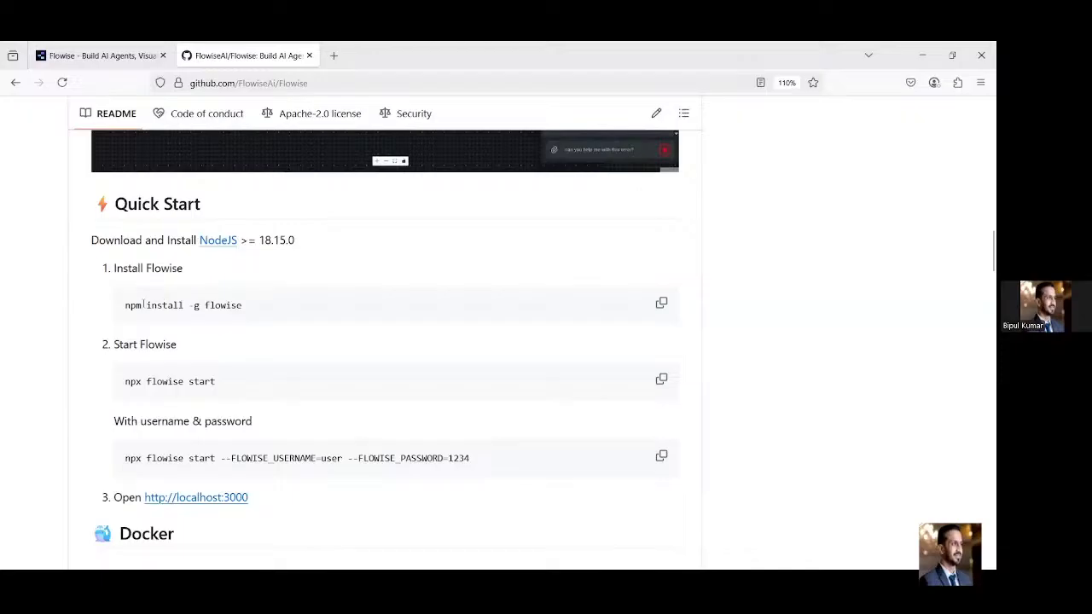
left_click_drag(142, 305, 253, 314)
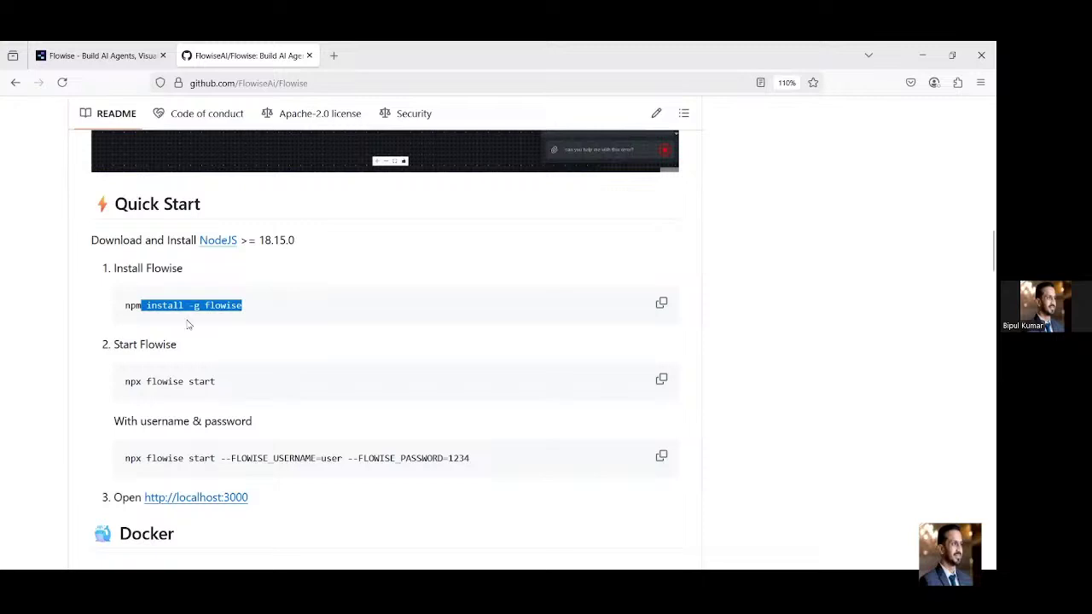
left_click(100, 55)
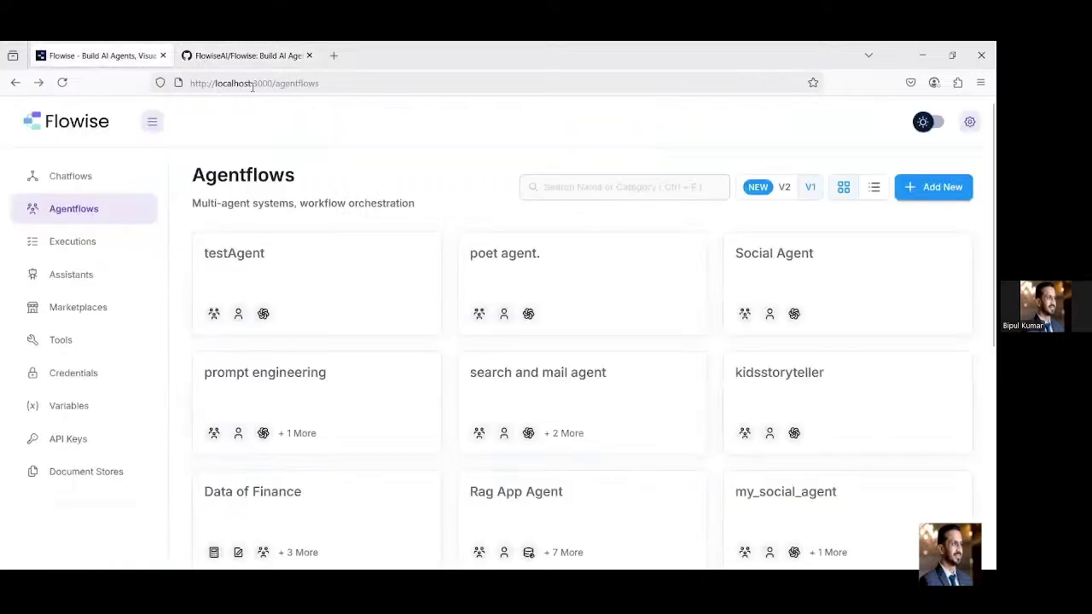
left_click(281, 85)
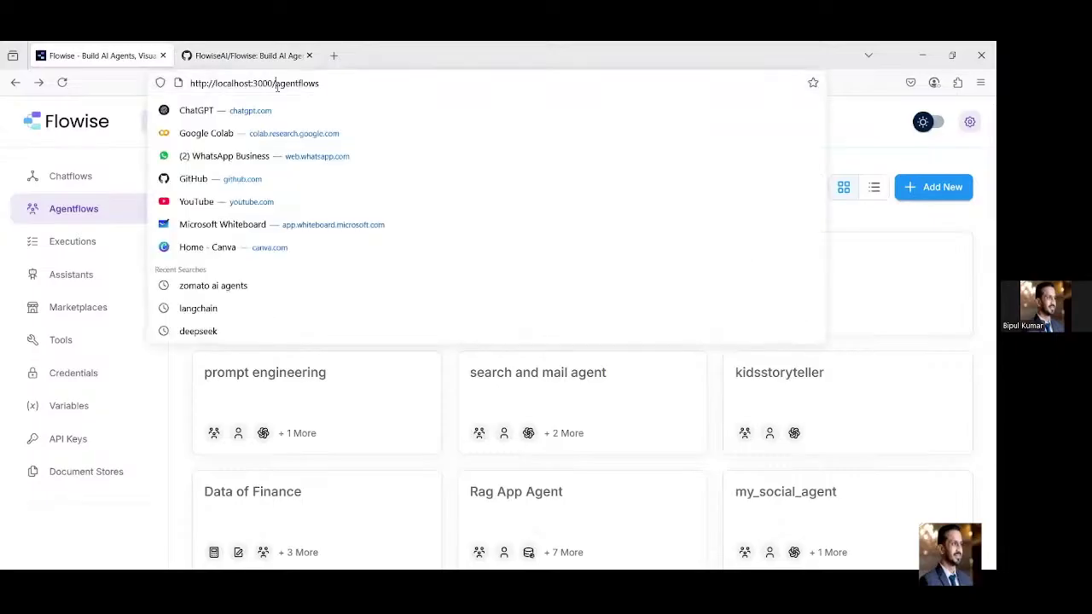
left_click_drag(276, 86, 320, 86)
key("BackSpace")
key("Return")
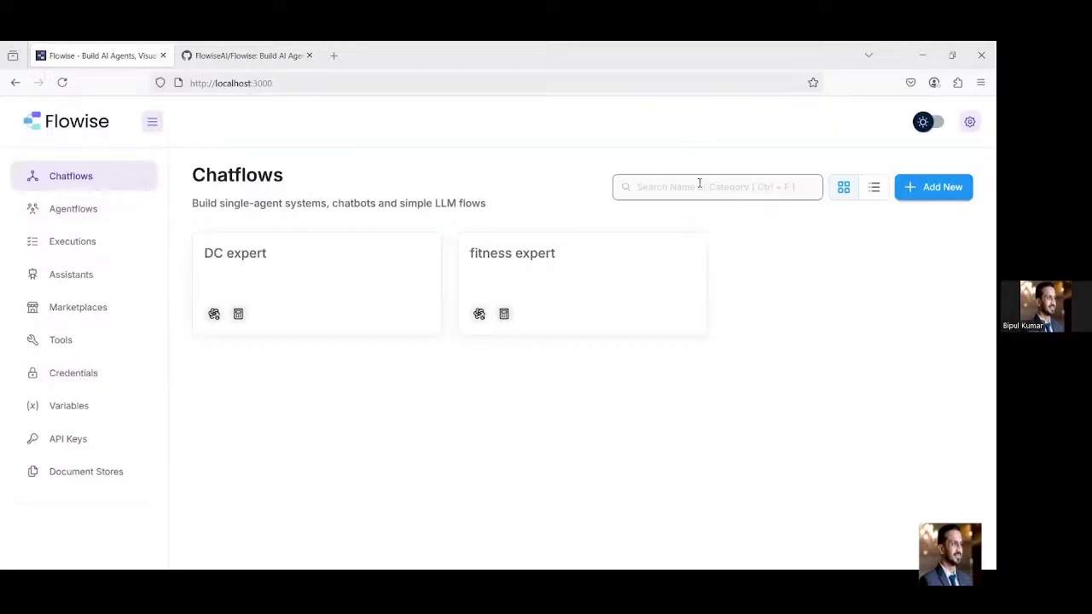
Create a new blank agentflow and place a Supervisor node on its canvas
left_click(86, 212)
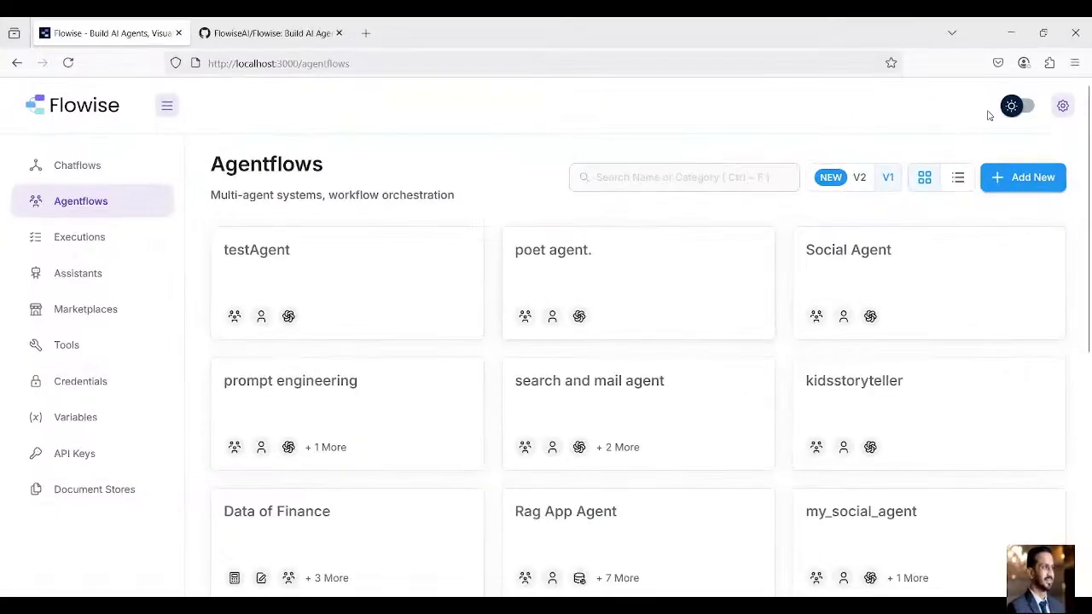
left_click(1035, 182)
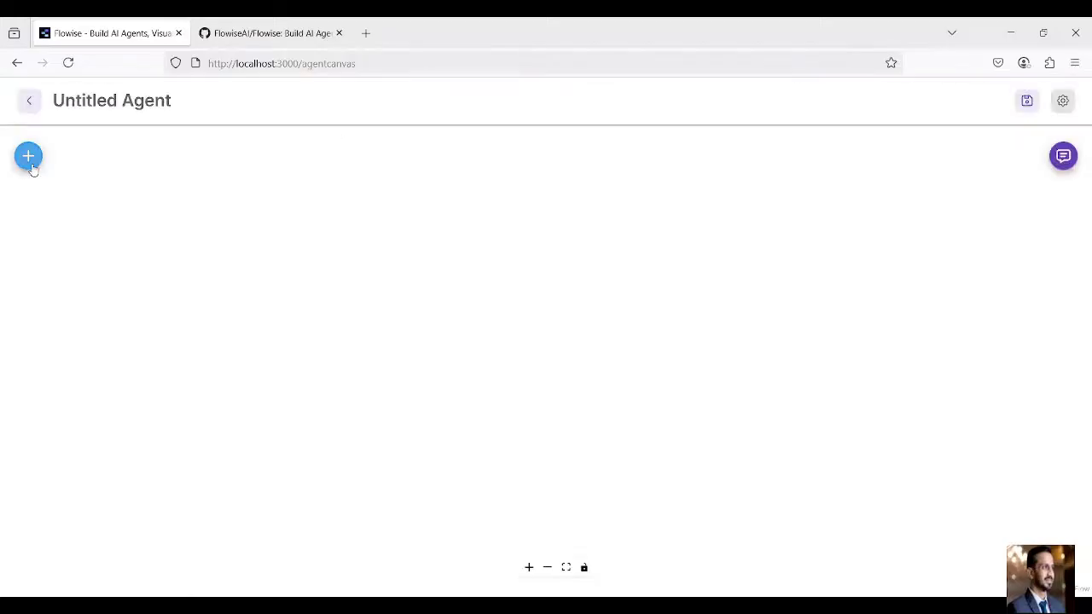
left_click(30, 161)
type("super")
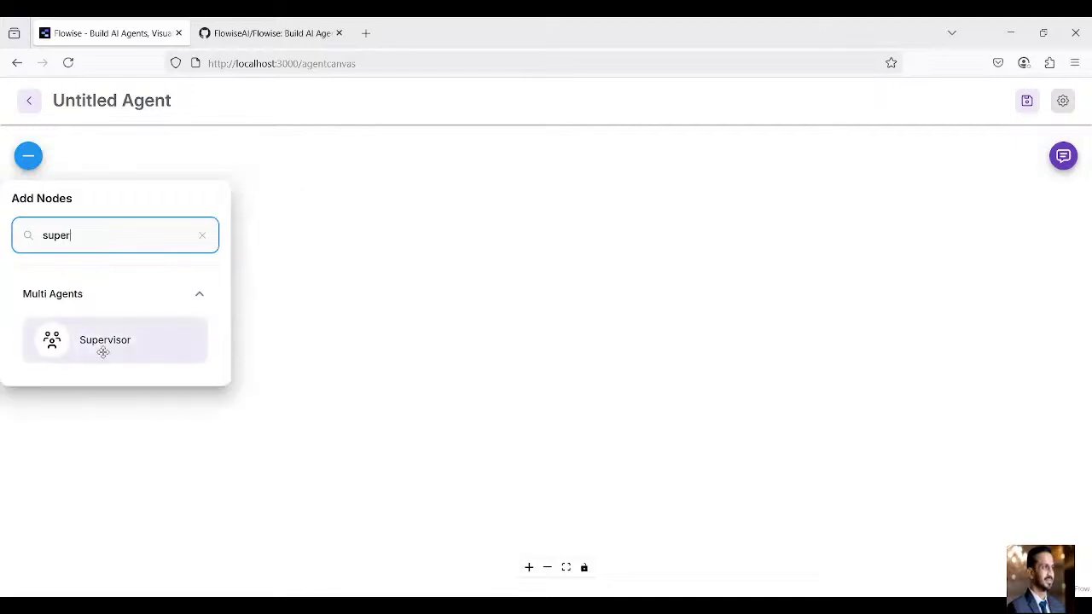
left_click_drag(103, 352, 378, 251)
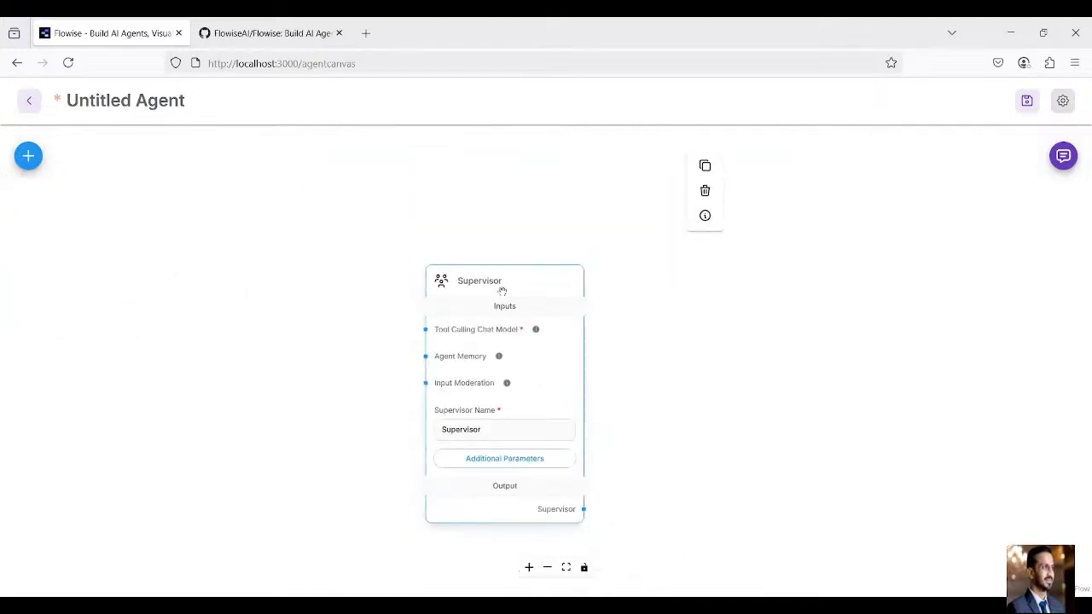
left_click_drag(500, 287, 422, 258)
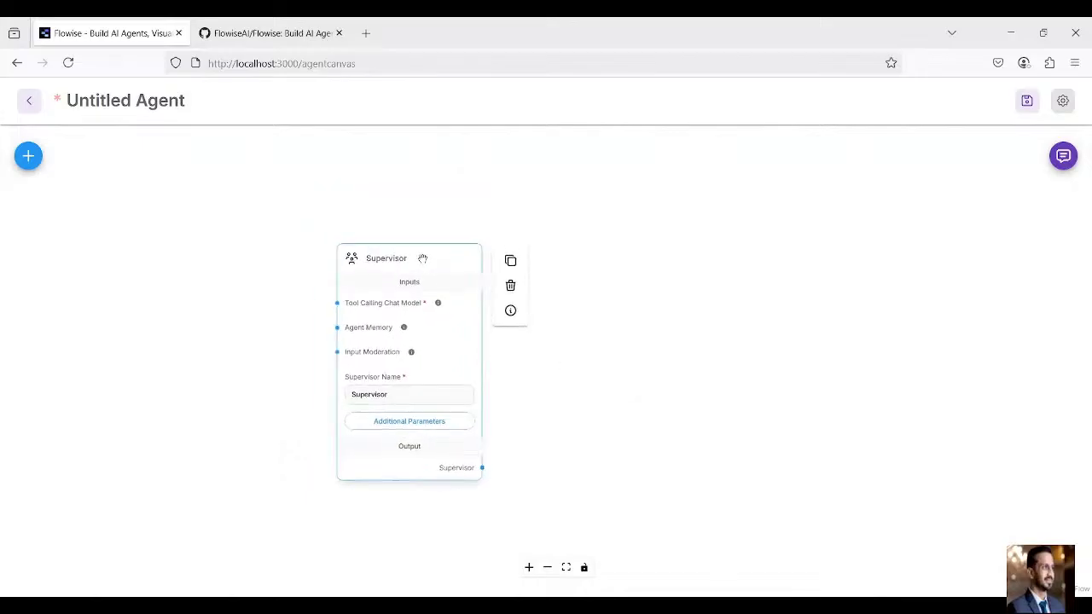
Add a Worker node beside the Supervisor and duplicate it twice for three workers in a row
left_click(28, 155)
double_click(75, 235)
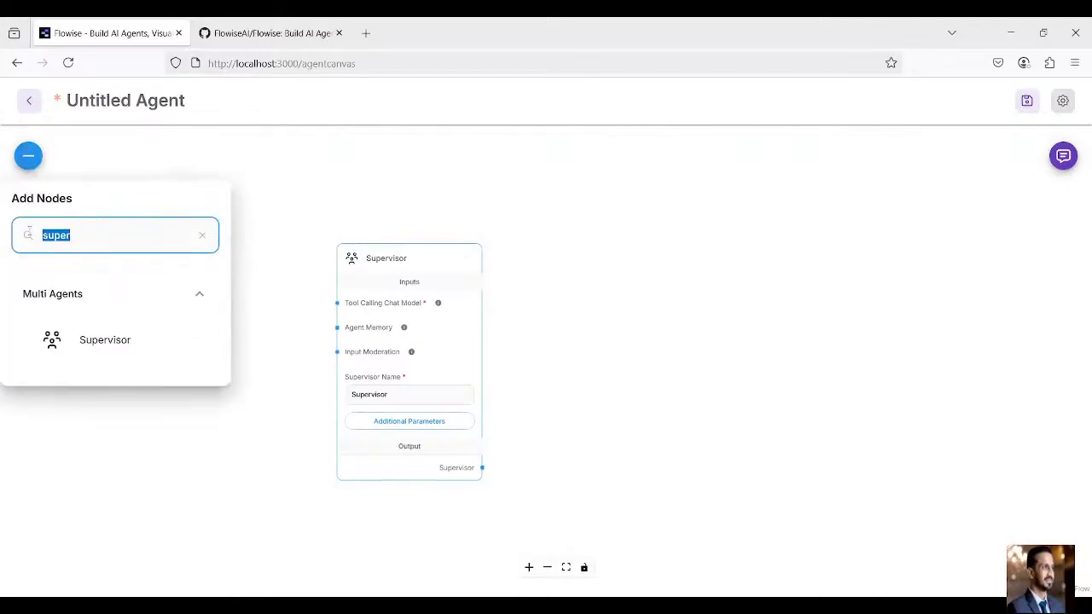
type("wor")
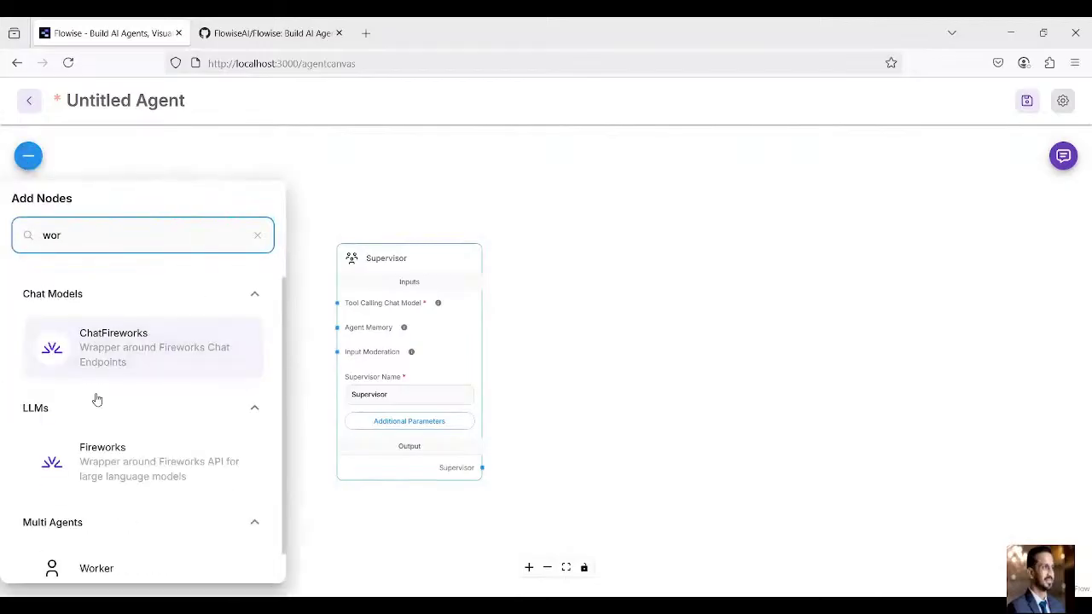
left_click_drag(114, 568, 578, 250)
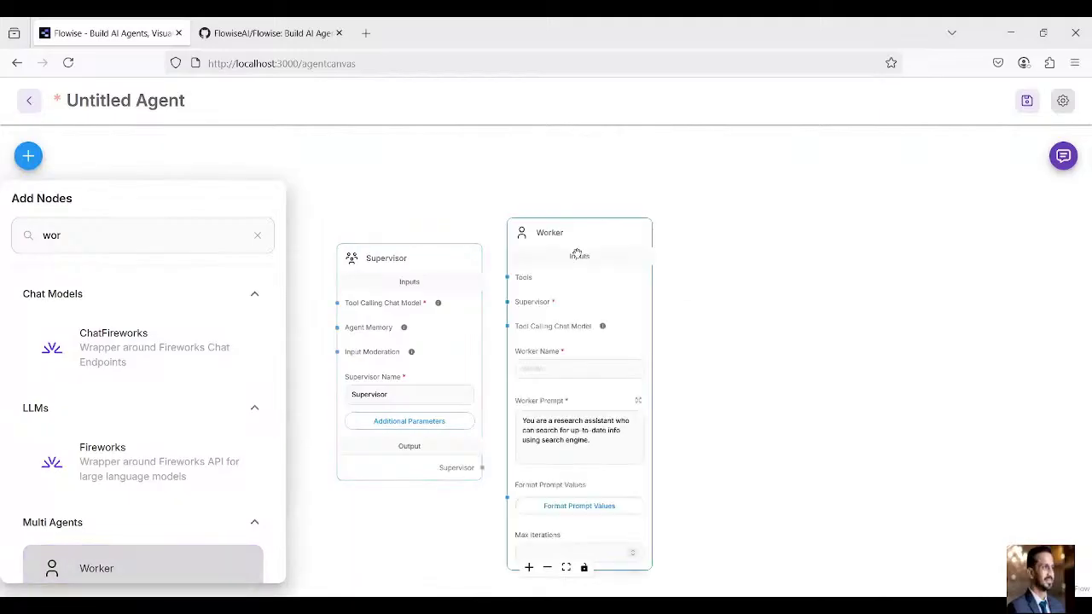
left_click(680, 234)
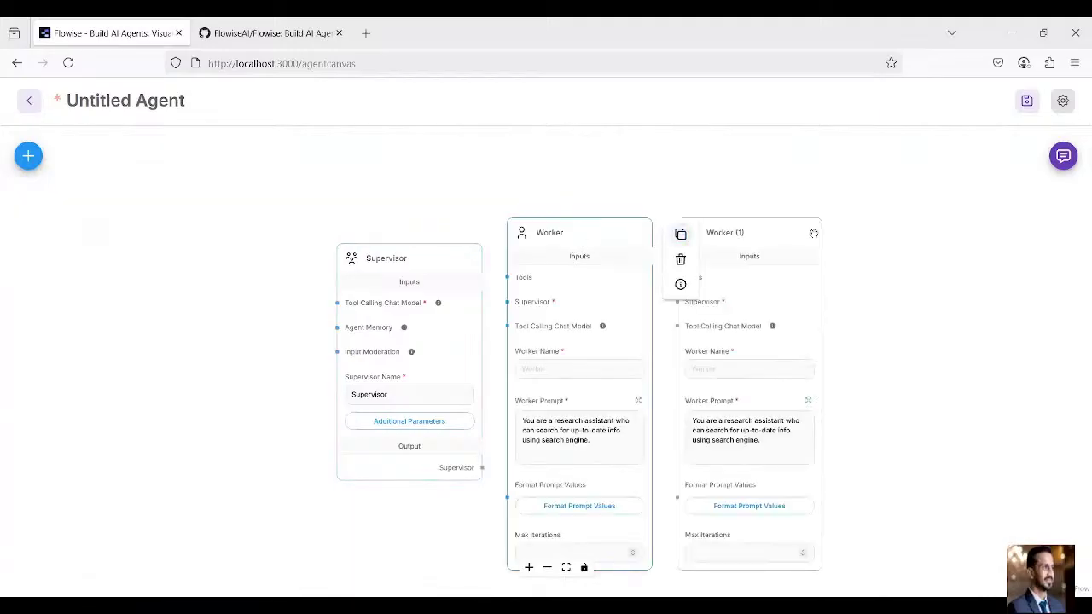
left_click(849, 236)
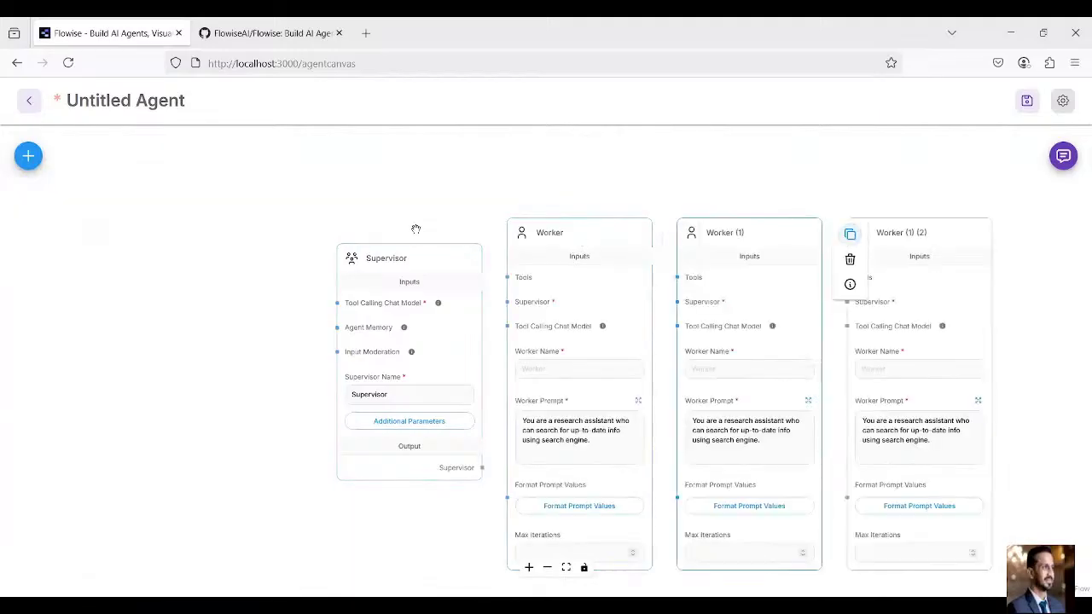
Find the ChatOpenAI chat model and place its node on the canvas, clear of the Supervisor on its outer side
left_click(29, 159)
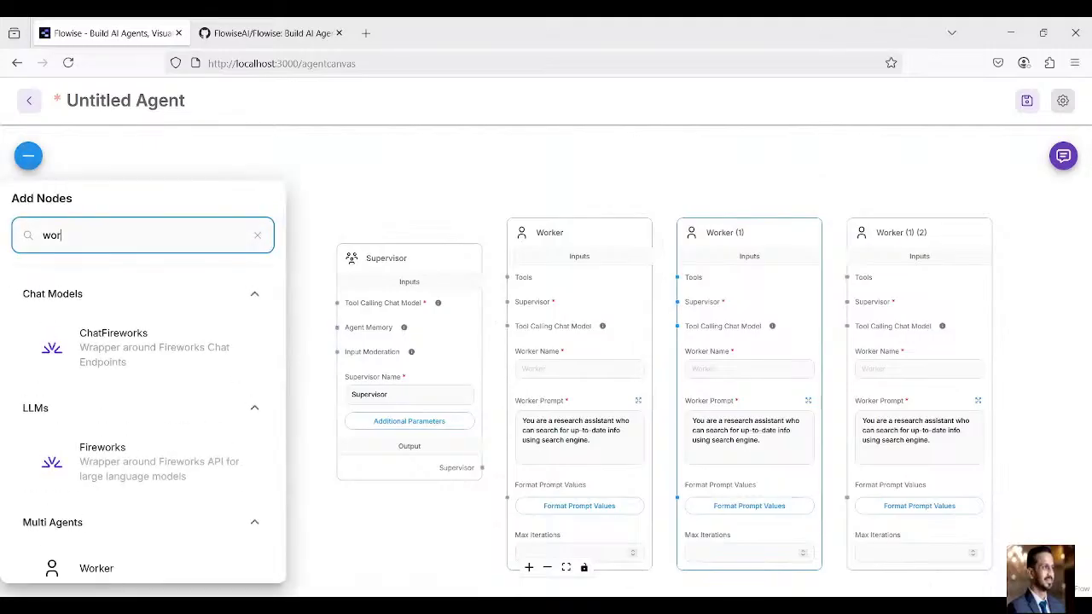
key("BackSpace")
key("BackSpace")
key("BackSpace")
type("ope")
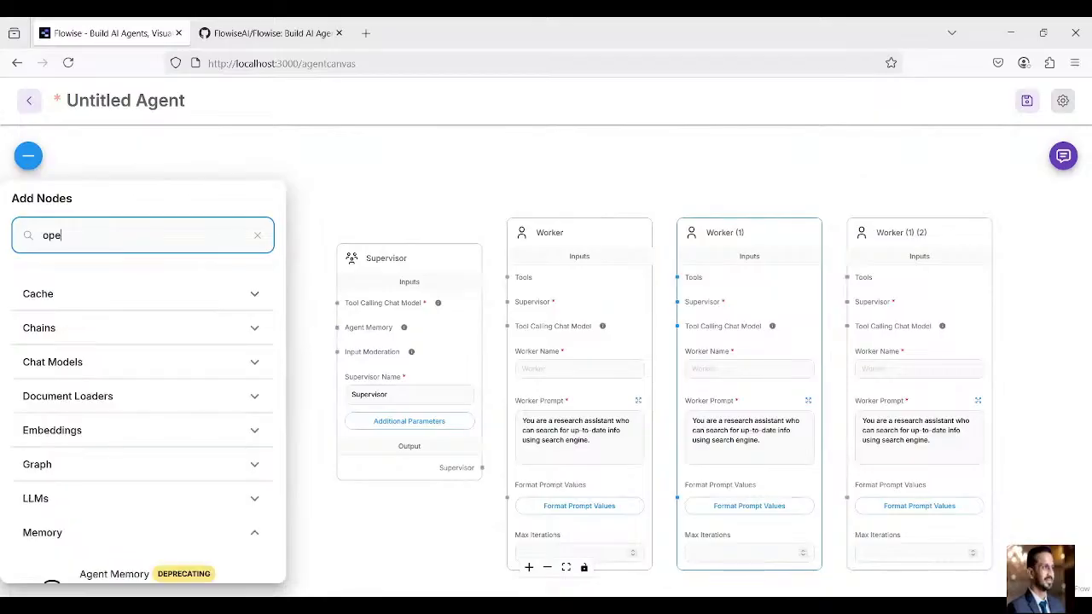
type("n")
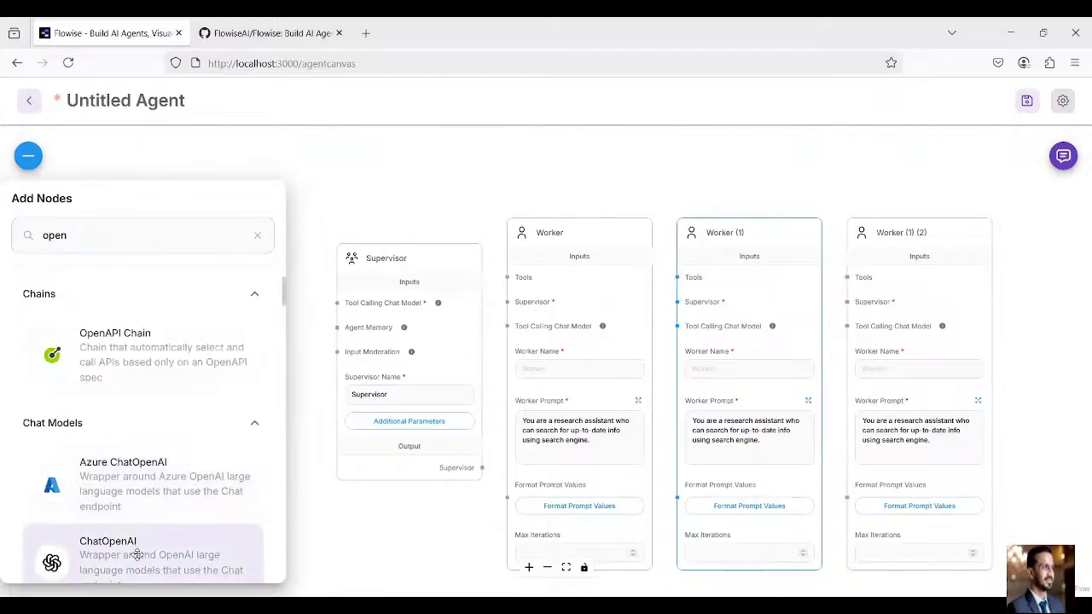
left_click_drag(137, 555, 300, 253)
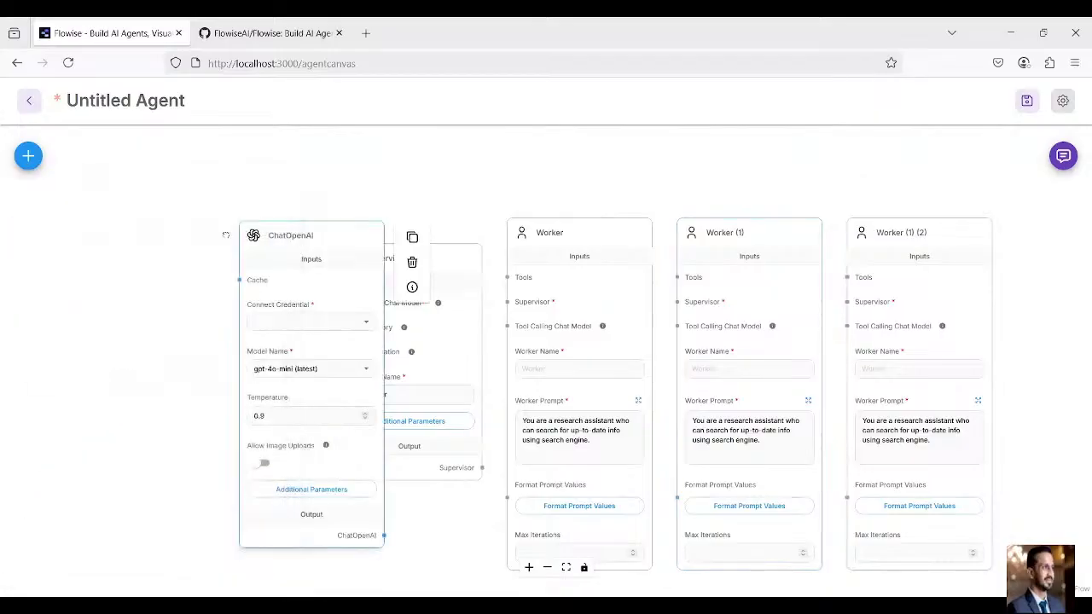
mouse_move(225, 235)
left_mouse_down()
mouse_move(196, 224)
mouse_move(205, 228)
left_mouse_up()
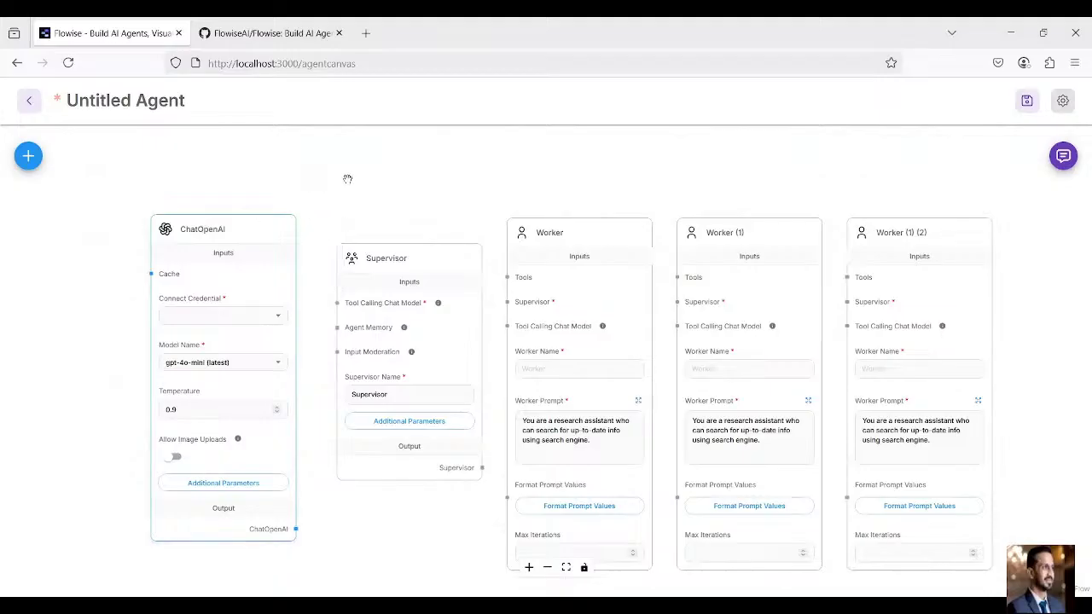
Connect the Supervisor output to the Supervisor input of all three workers, and ChatOpenAI to the Supervisor's Tool Calling Chat Model input
mouse_move(406, 260)
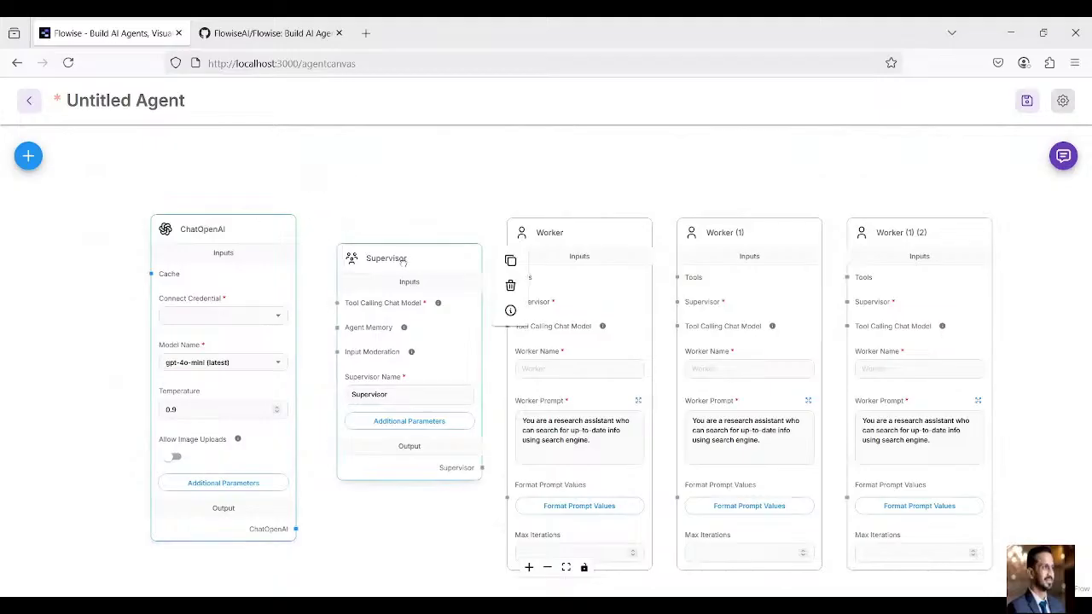
left_click_drag(404, 261, 396, 263)
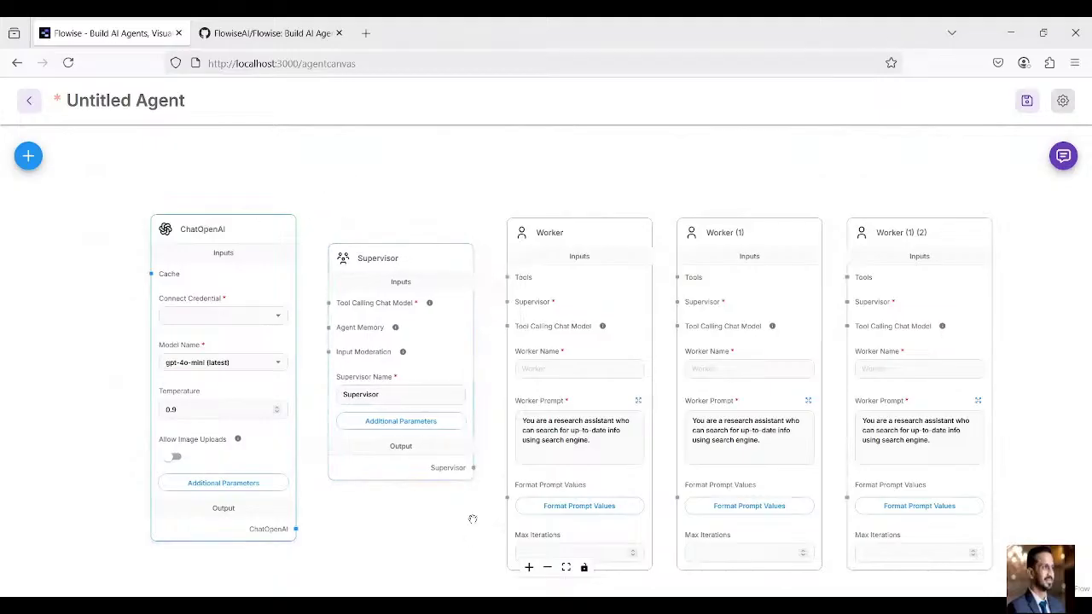
left_click_drag(473, 468, 510, 303)
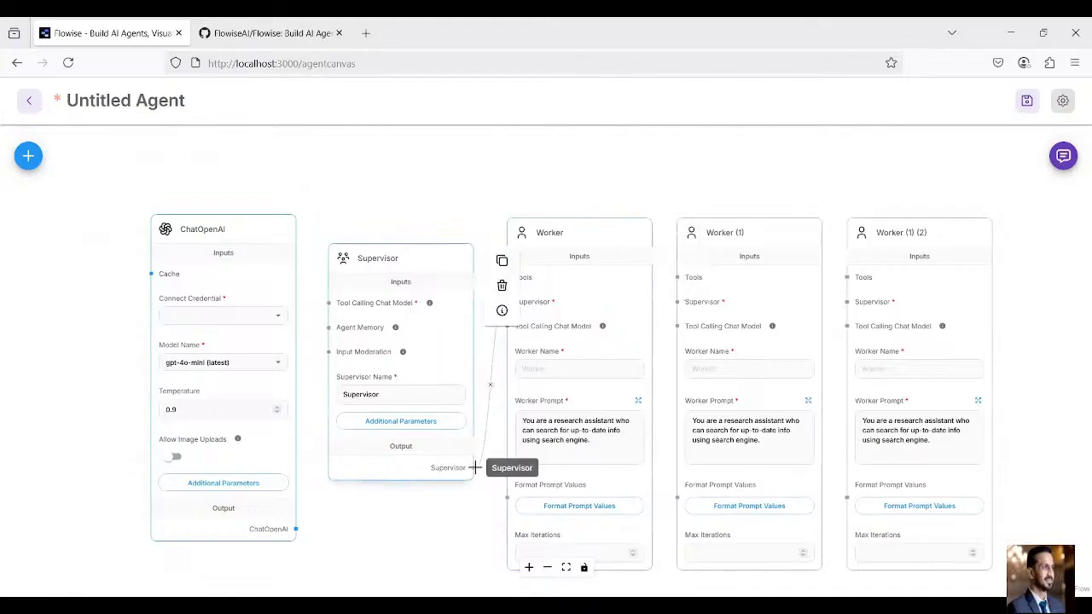
mouse_move(475, 468)
left_mouse_down()
mouse_move(687, 324)
mouse_move(677, 306)
left_mouse_up()
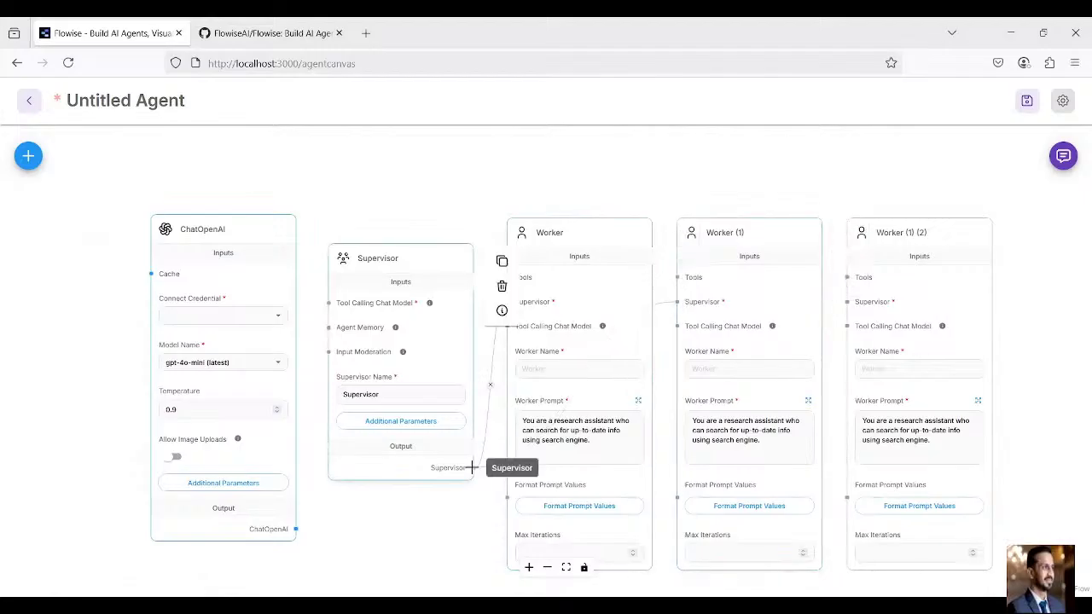
left_click_drag(472, 468, 849, 303)
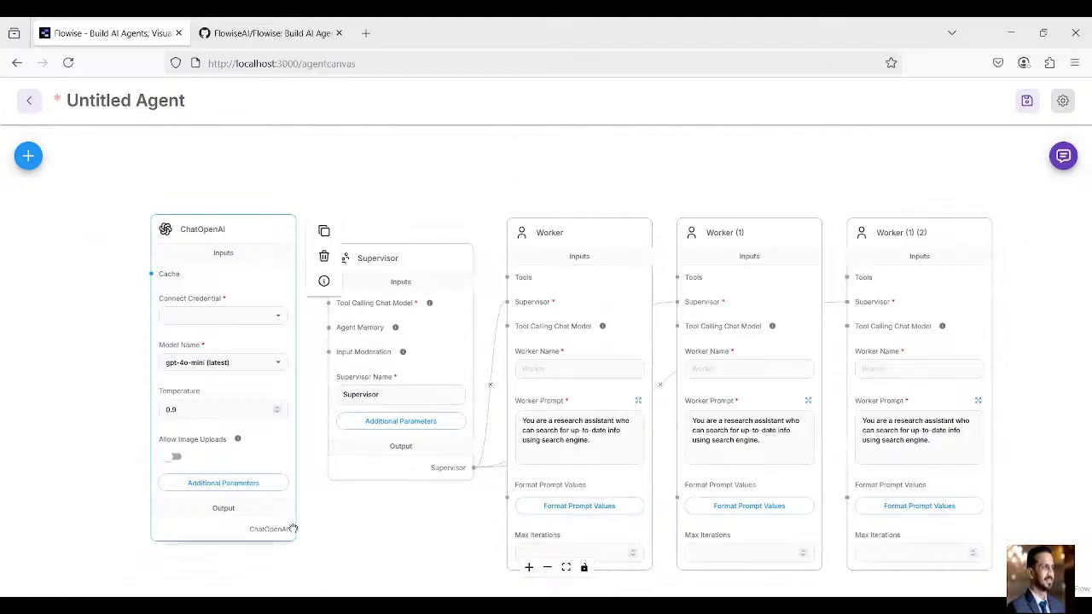
left_click_drag(293, 529, 326, 302)
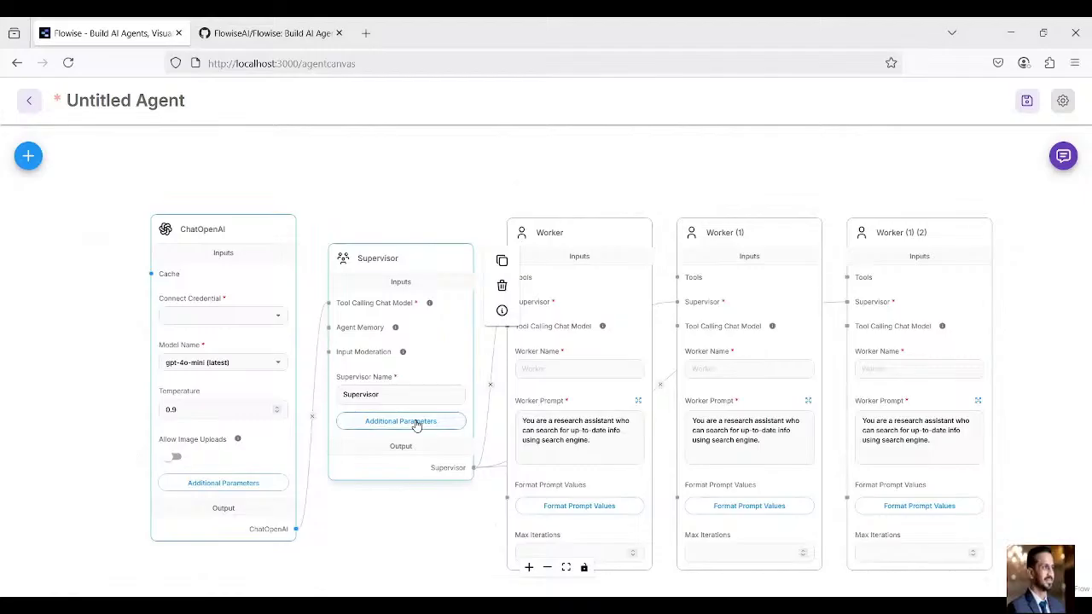
Check the ChatOpenAI node's available credentials, then open openai.com in a new browser tab and go to its API Platform login
left_click(280, 319)
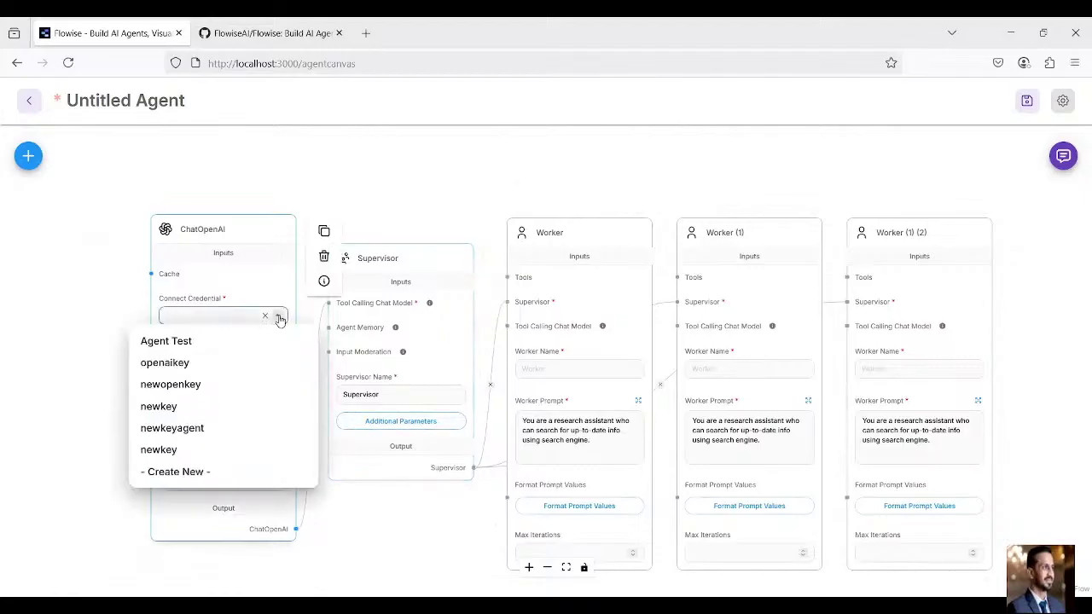
left_click(365, 33)
type("openai.com/")
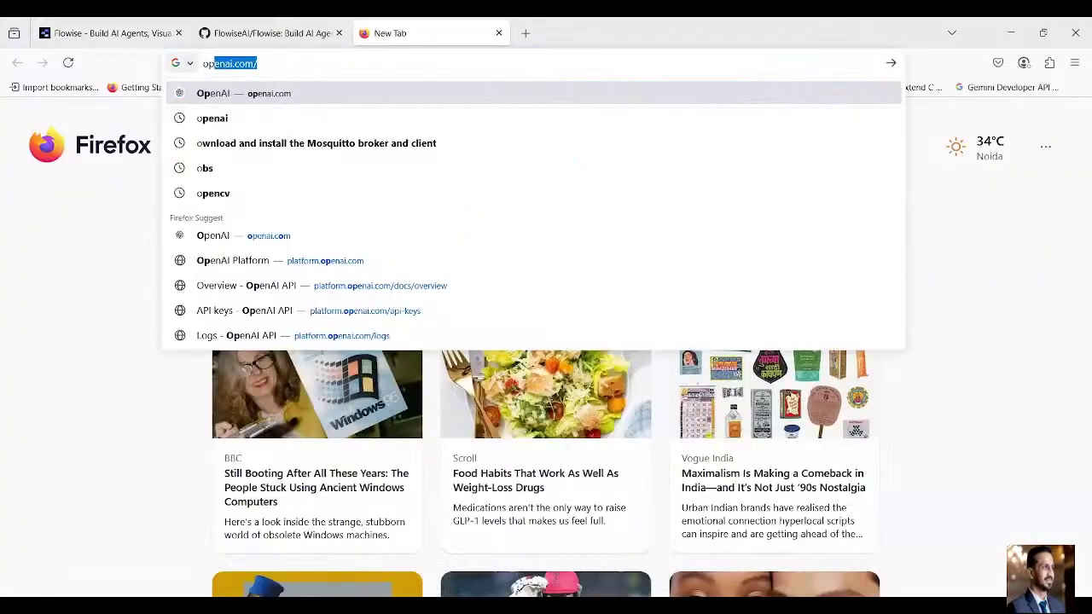
key("Return")
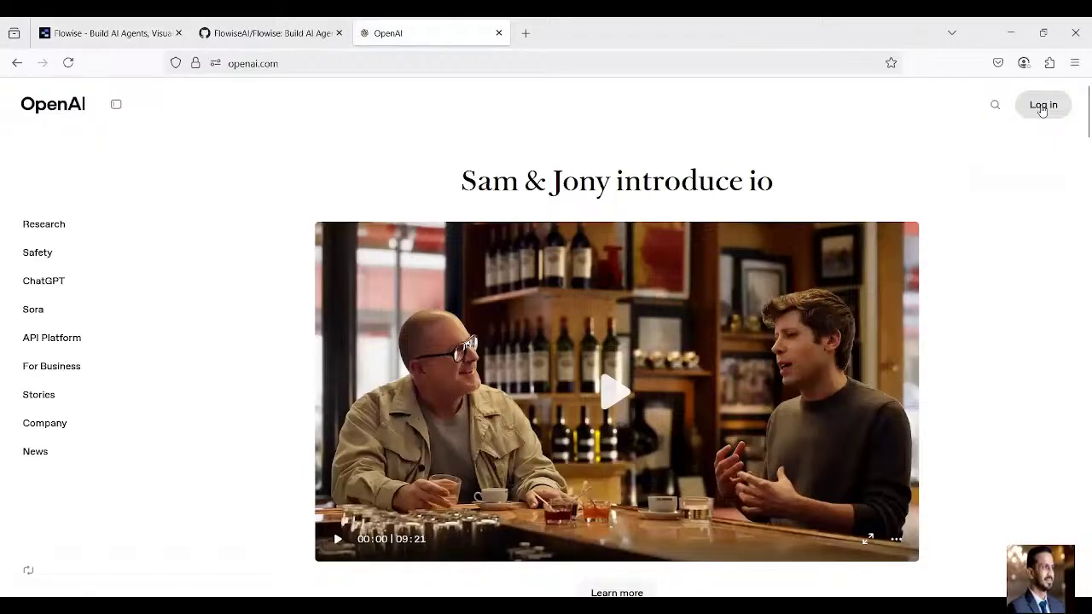
mouse_move(1041, 110)
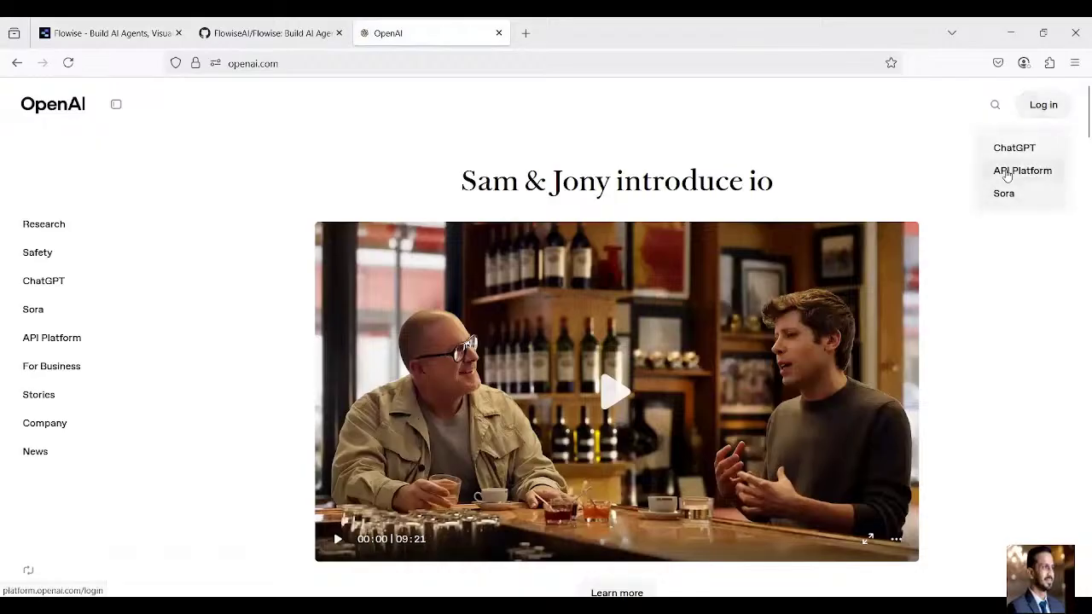
left_click(1007, 173)
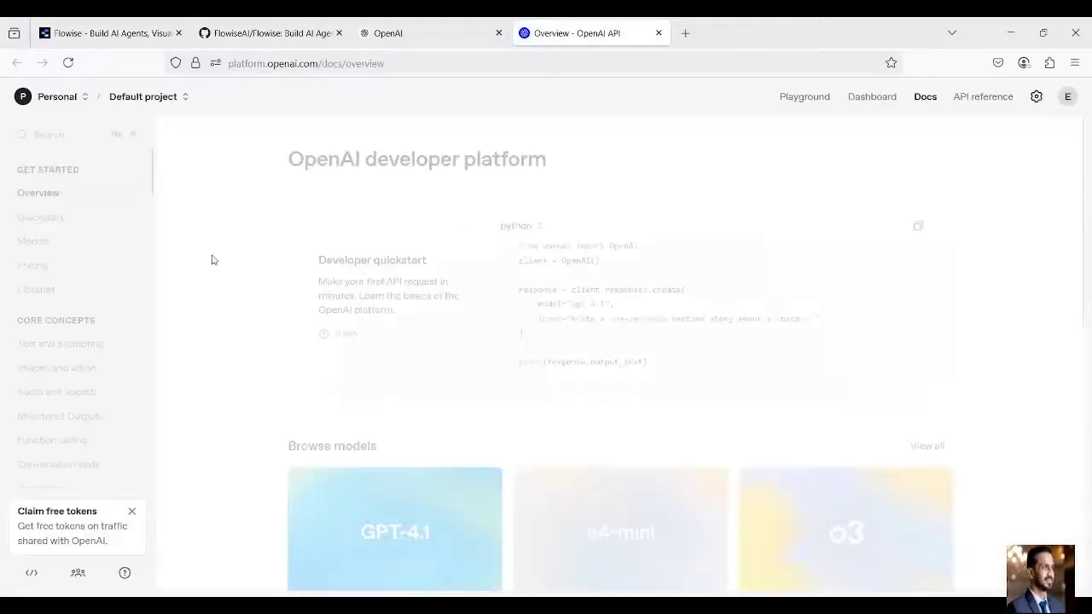
View the project's API keys in the OpenAI dashboard and return to the Flowise agent canvas
left_click(870, 98)
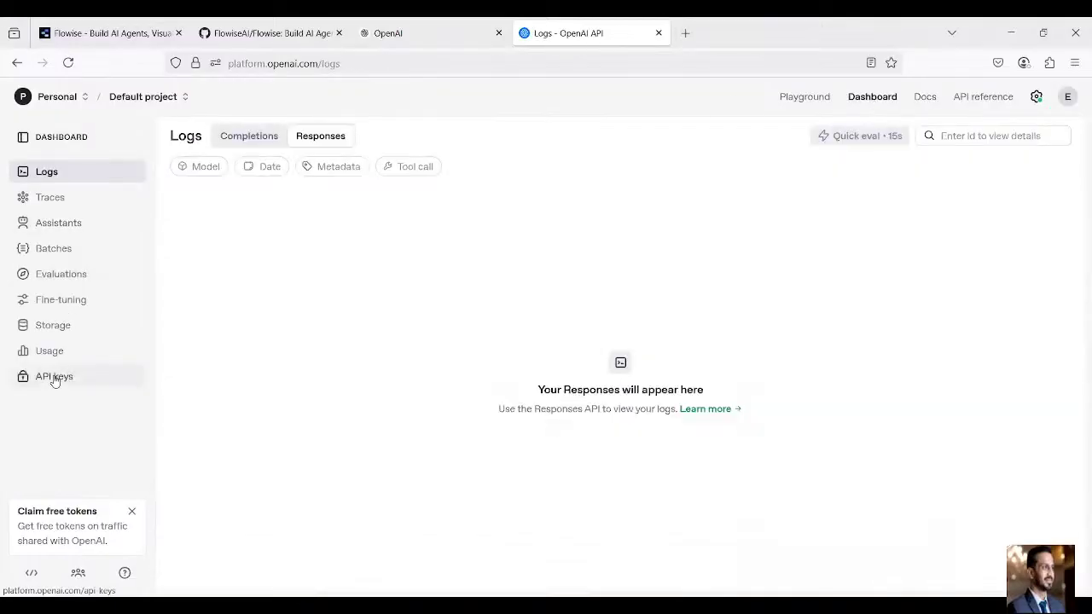
left_click(53, 380)
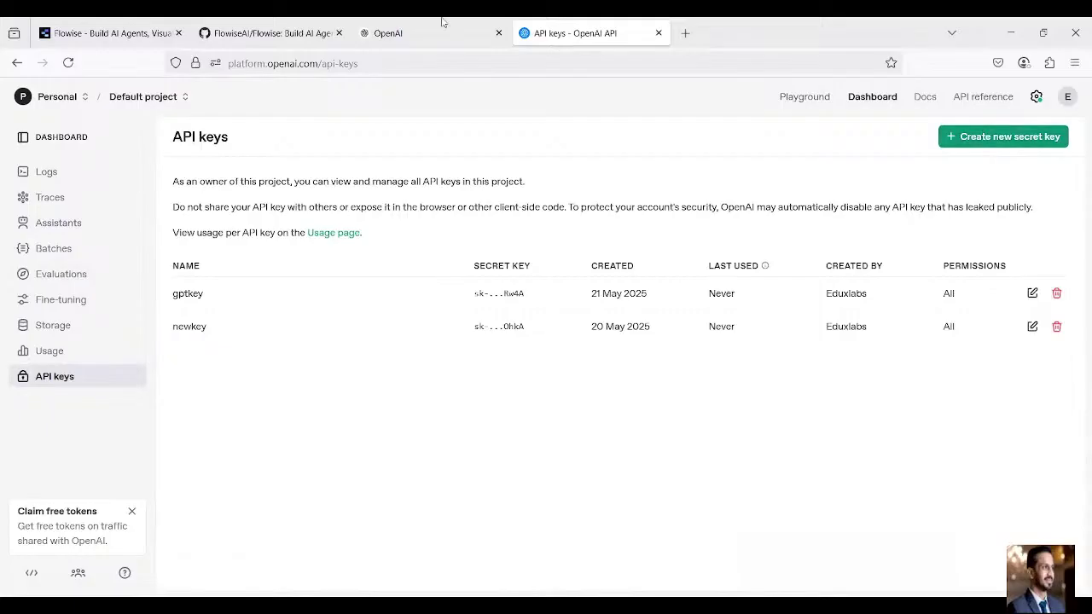
left_click(118, 34)
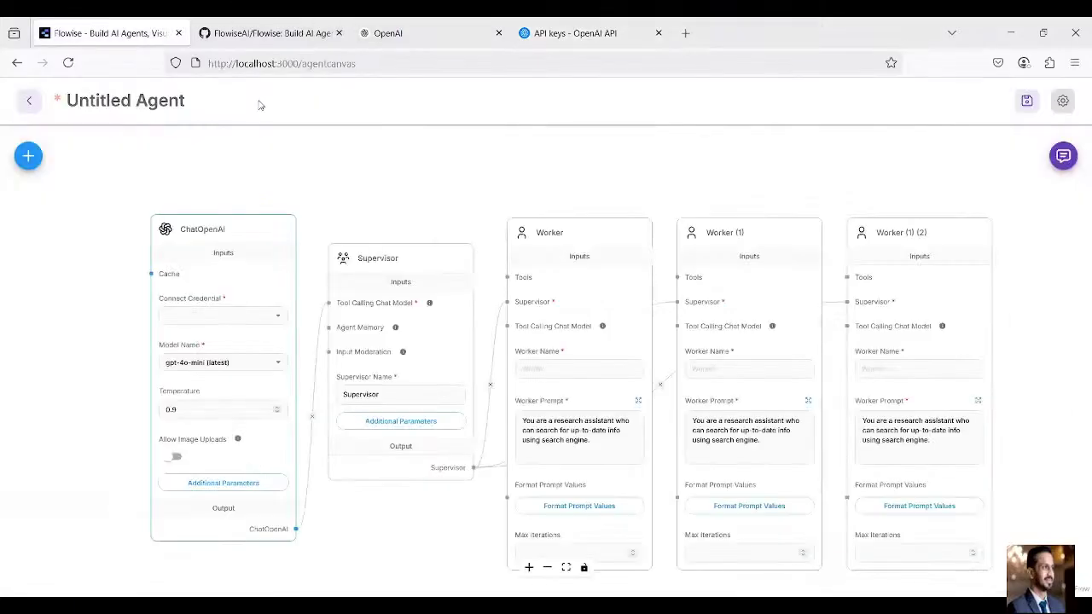
left_click(278, 319)
left_click(278, 322)
left_click(277, 319)
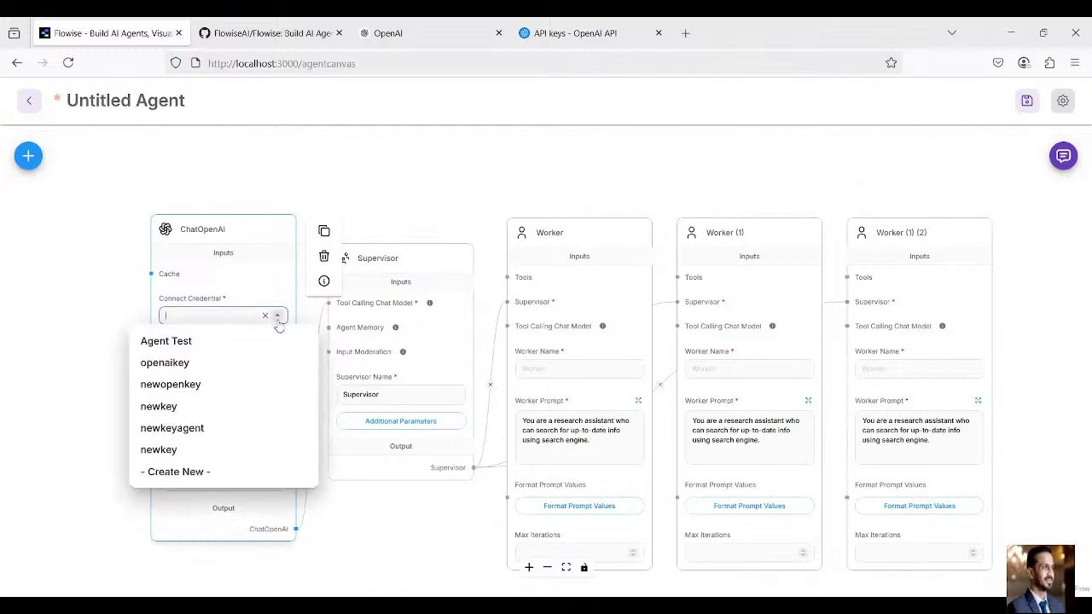
left_click(190, 473)
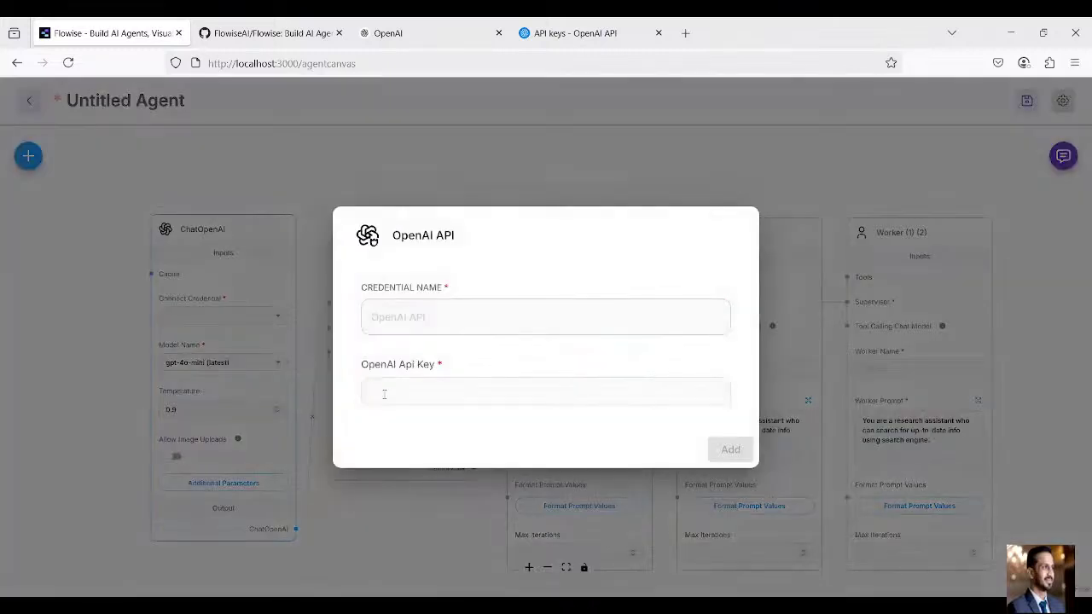
left_click(479, 390)
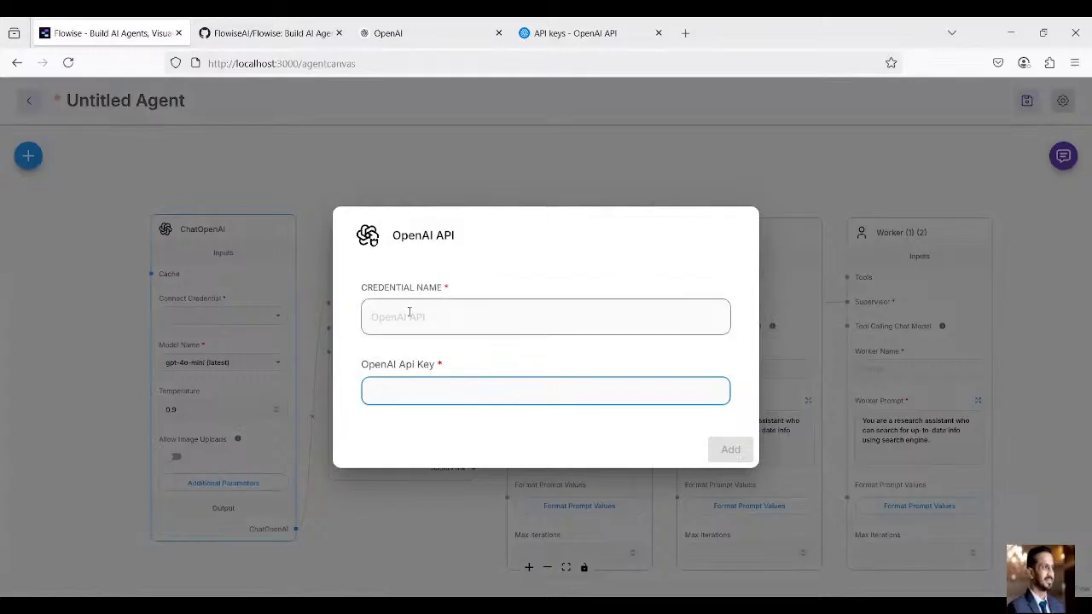
left_click(326, 151)
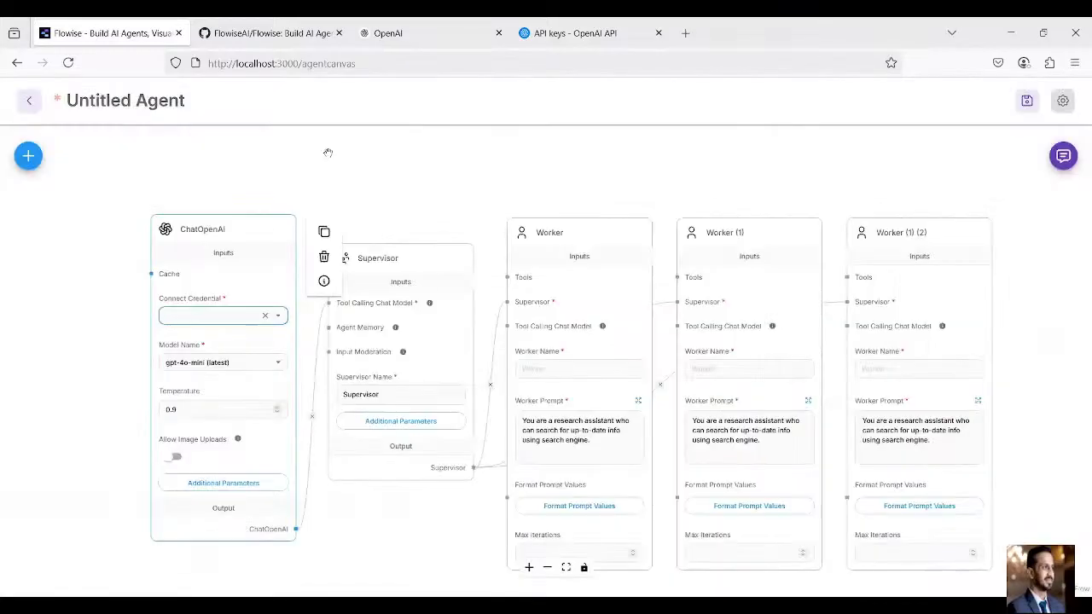
Connect the last listed newkey credential to the ChatOpenAI node and set its model to gpt-4o (latest)
left_click(278, 316)
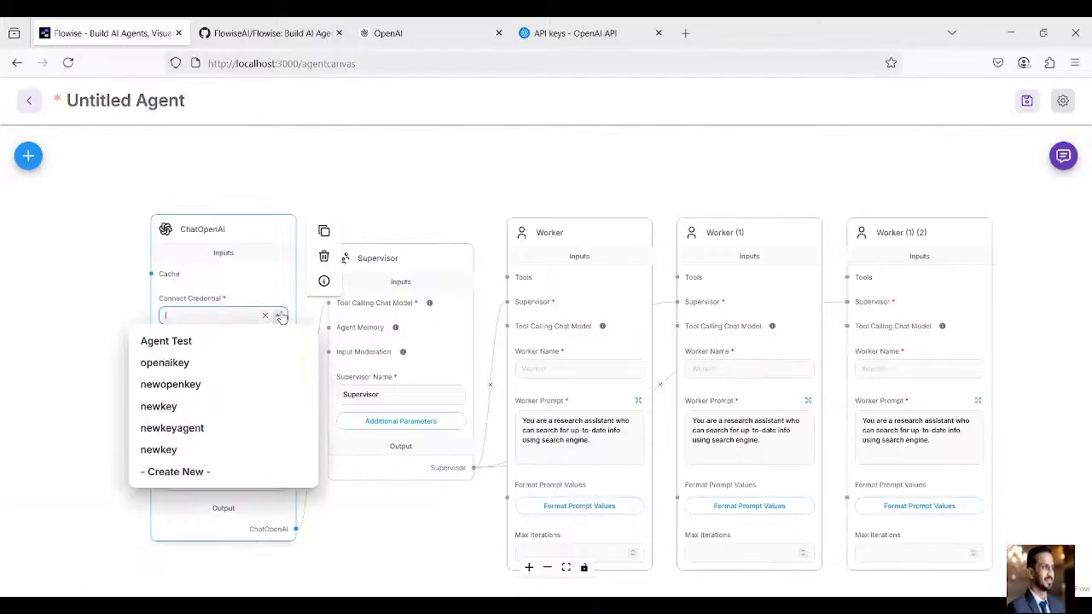
left_click(214, 448)
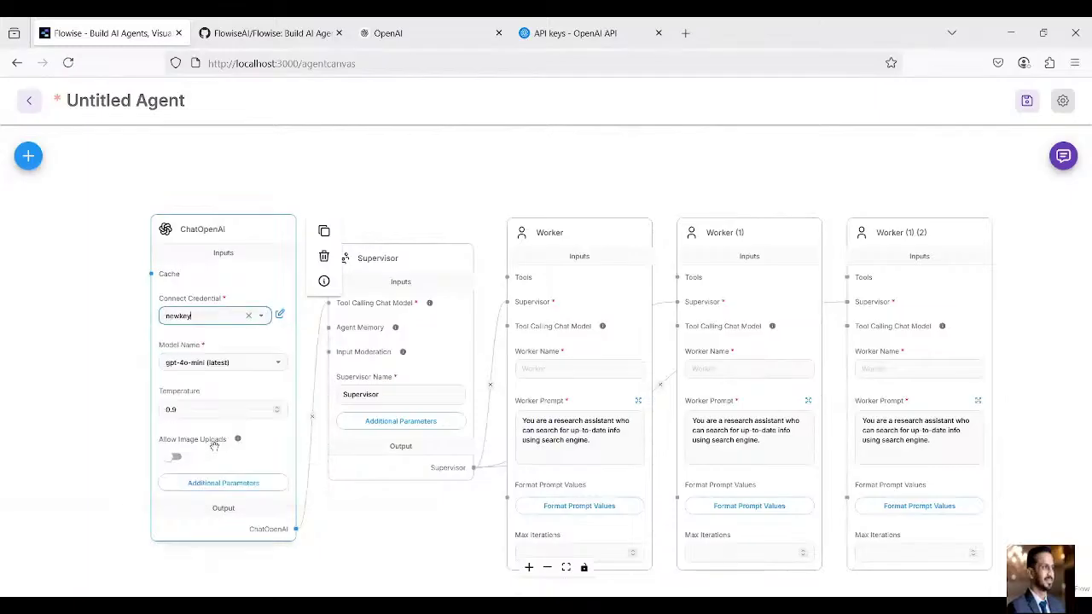
left_click(278, 364)
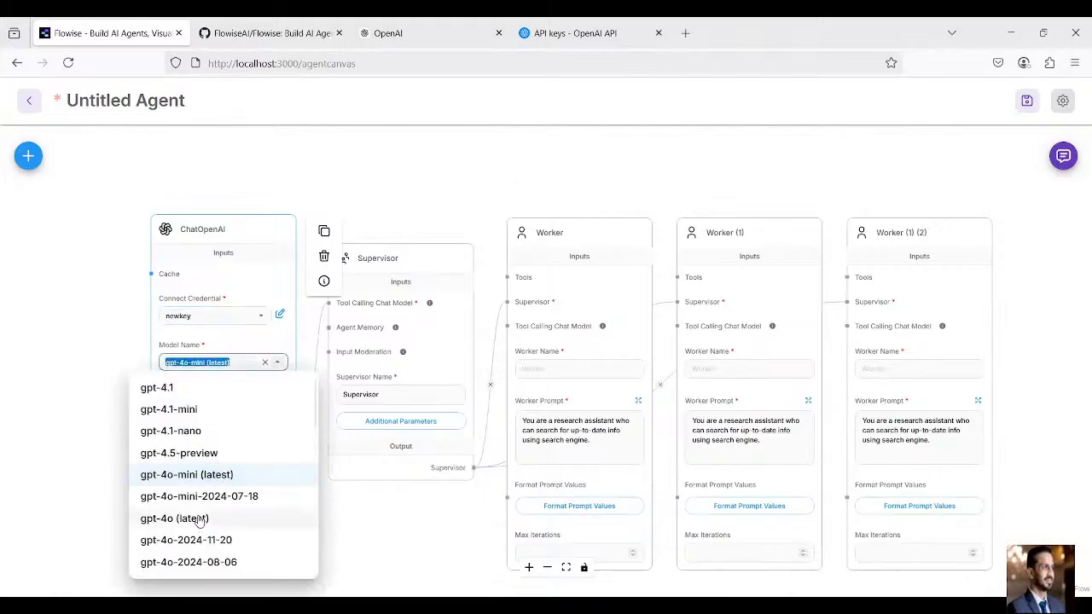
left_click(197, 520)
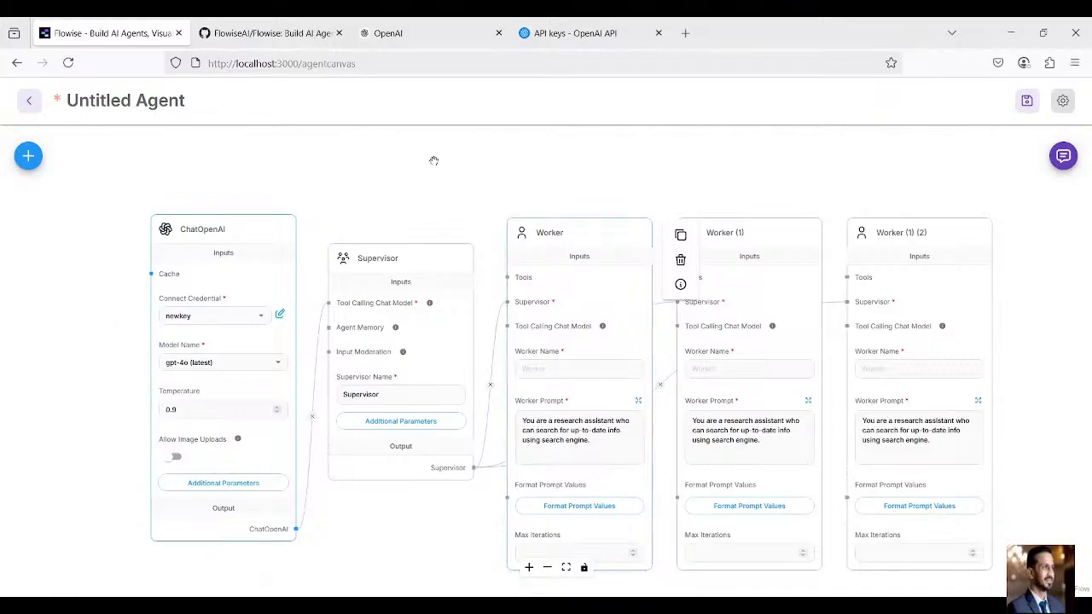
Search the node library for "ret" and add a Retriever Tool node to the canvas near the Supervisor
left_click_drag(419, 205, 448, 292)
left_click(28, 158)
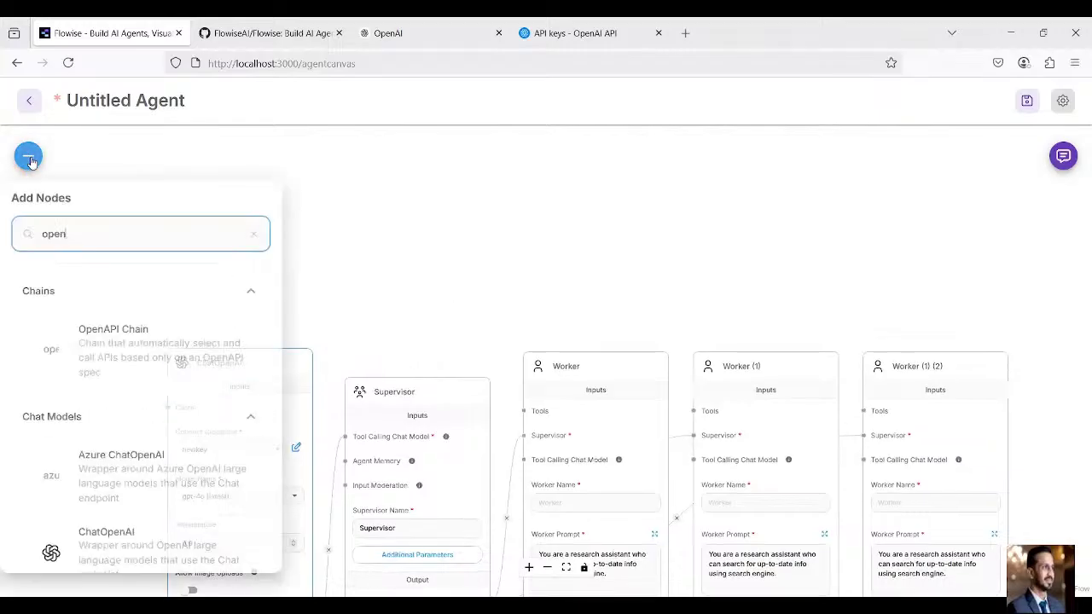
key("BackSpace")
key("BackSpace")
double_click(39, 237)
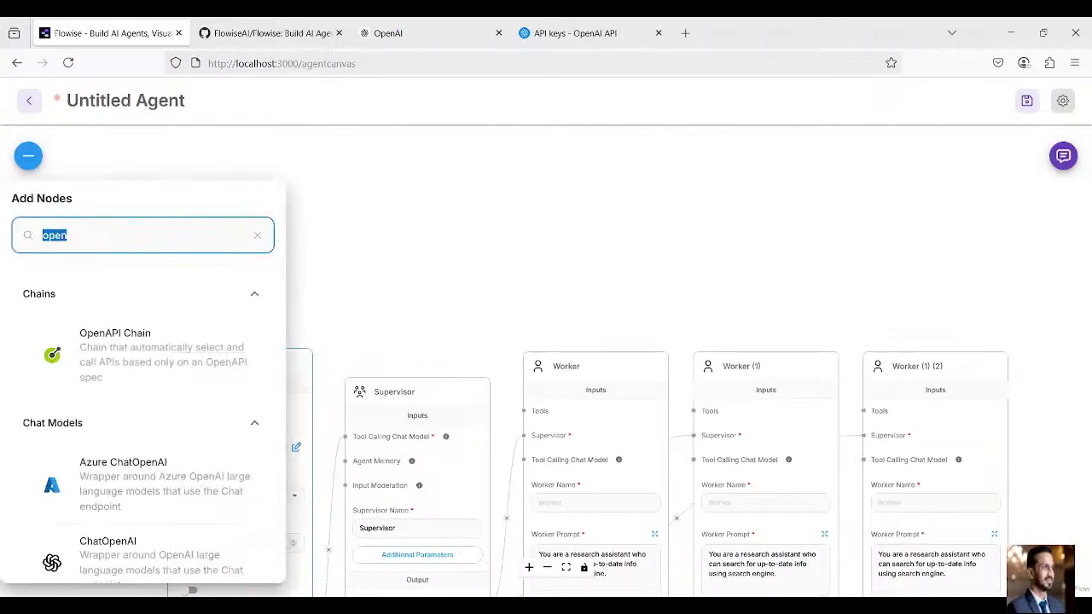
type("ret")
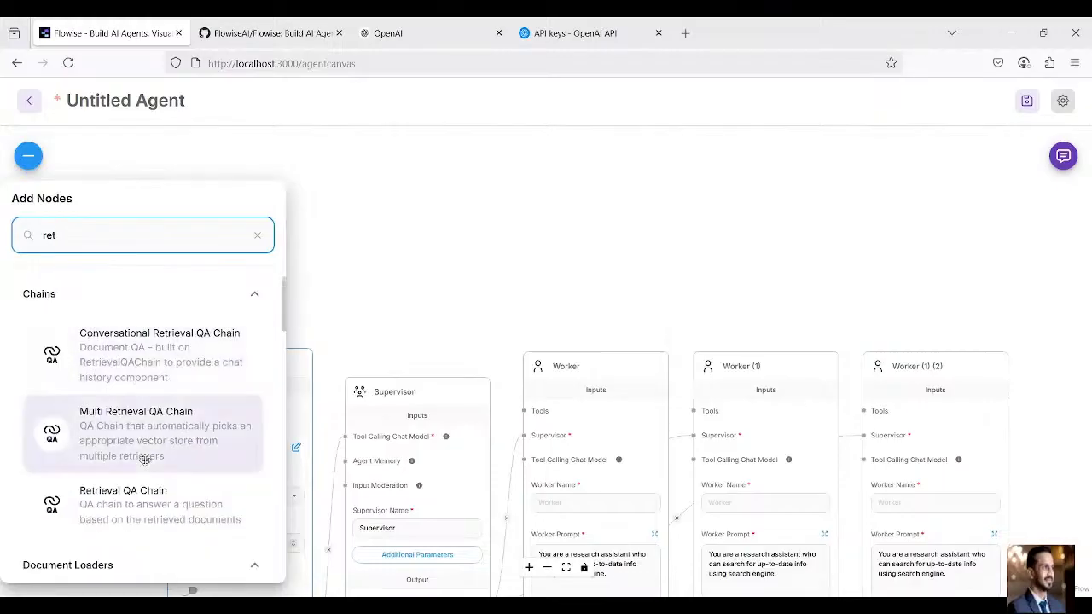
scroll(146, 459, "down", 4)
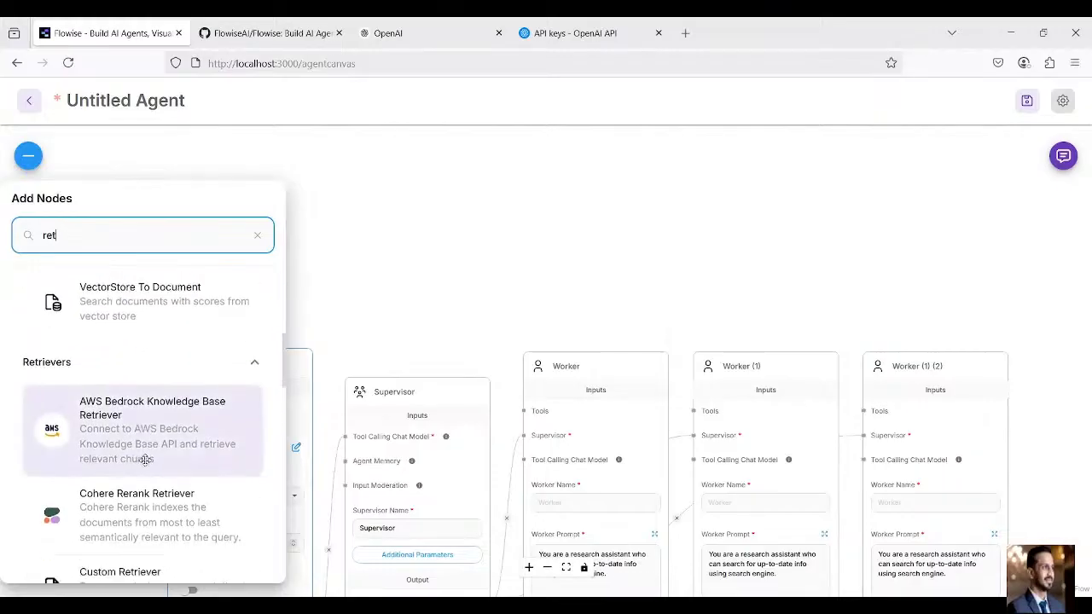
scroll(145, 460, "down", 5)
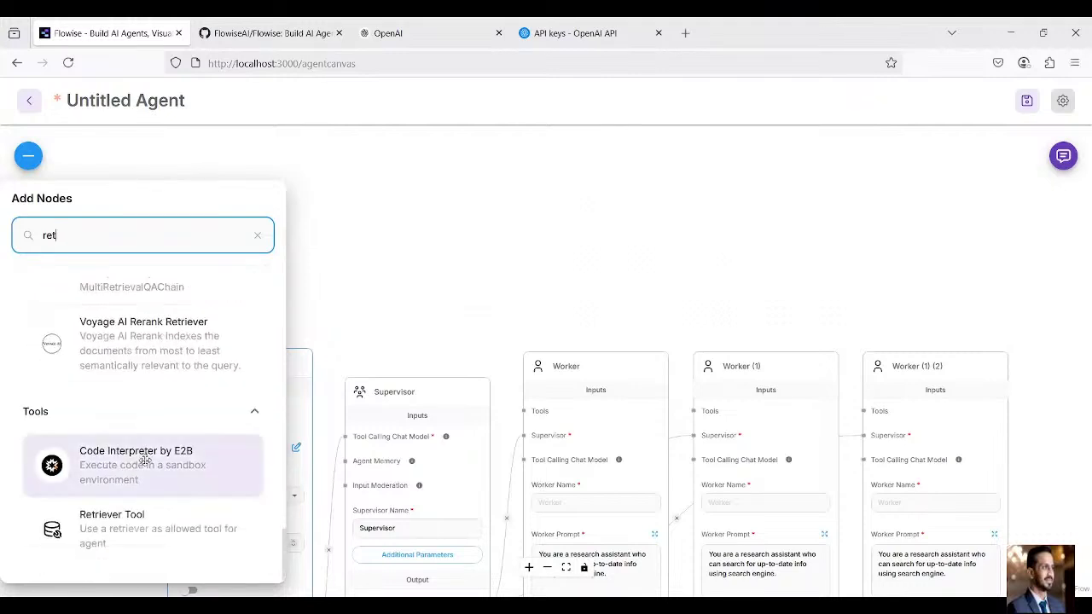
left_click_drag(109, 540, 463, 212)
left_click(488, 140)
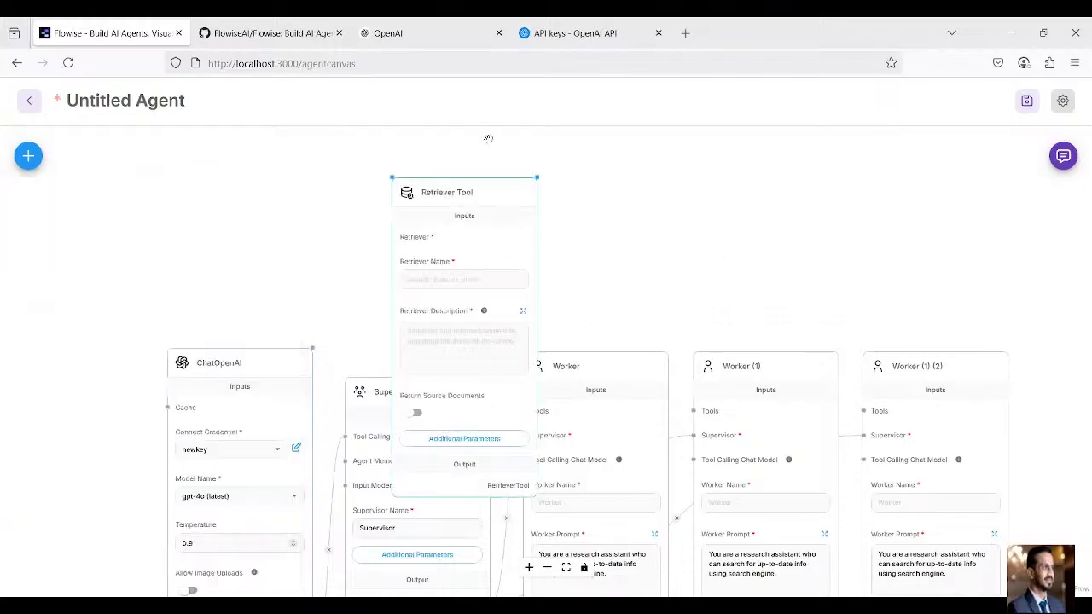
Move the Retriever Tool node into the free space above the Supervisor node
left_click_drag(658, 176, 595, 271)
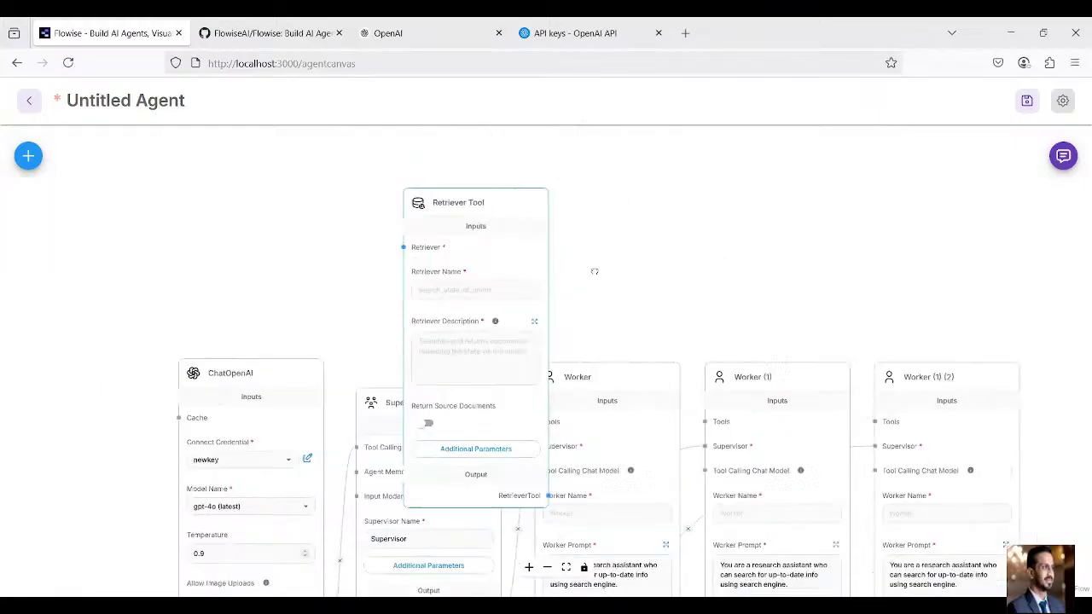
left_click_drag(438, 236, 485, 144)
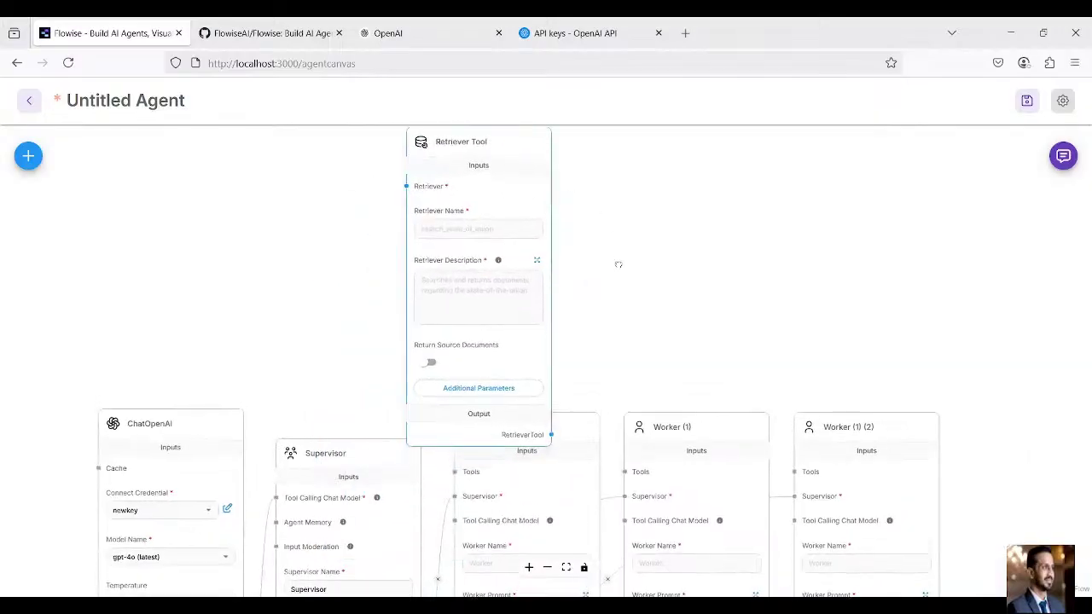
mouse_move(414, 182)
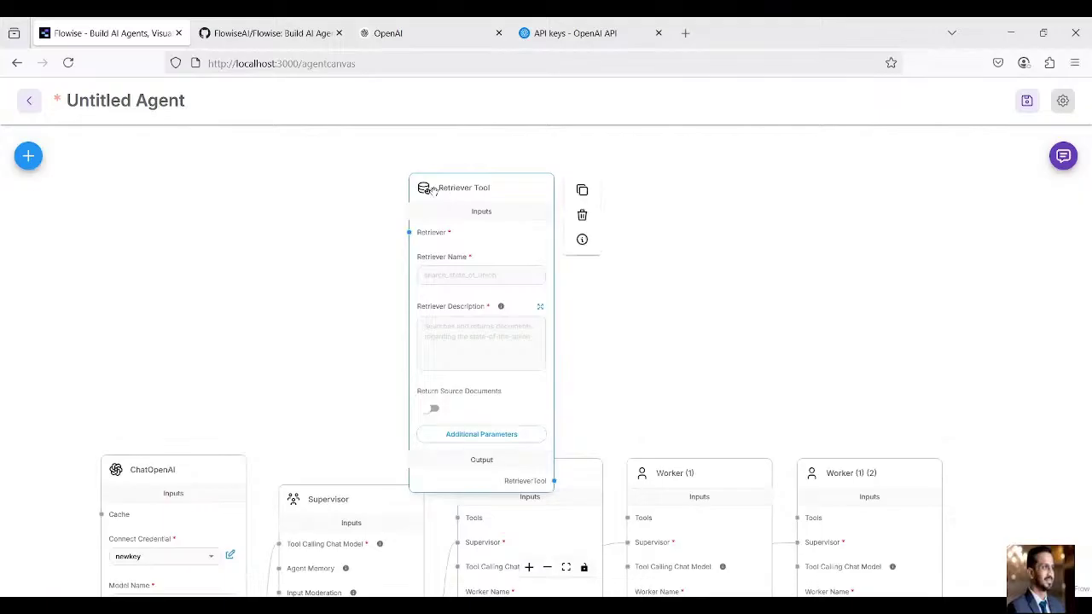
left_click_drag(412, 180, 353, 147)
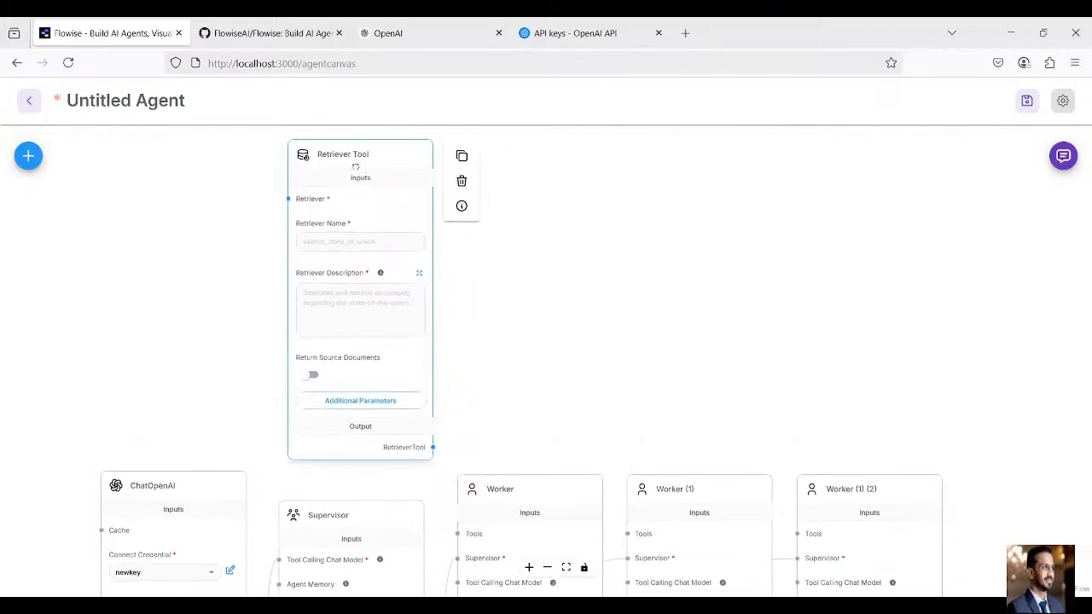
Connect the Retriever Tool node's output to the Tools input of the first Worker
left_click_drag(610, 290, 639, 270)
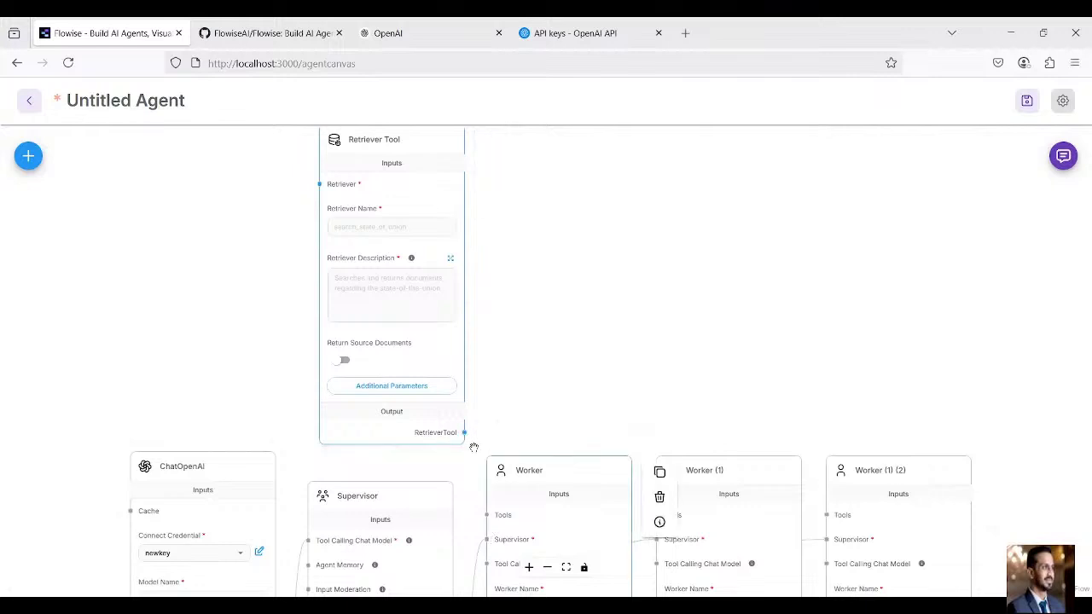
left_click_drag(466, 433, 481, 467)
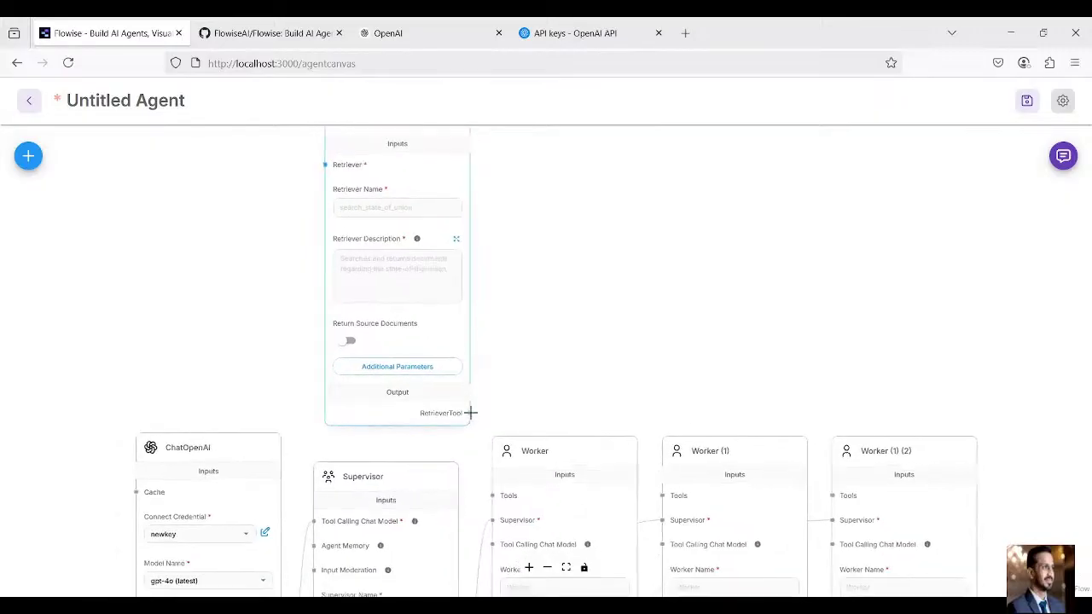
left_click_drag(470, 415, 494, 498)
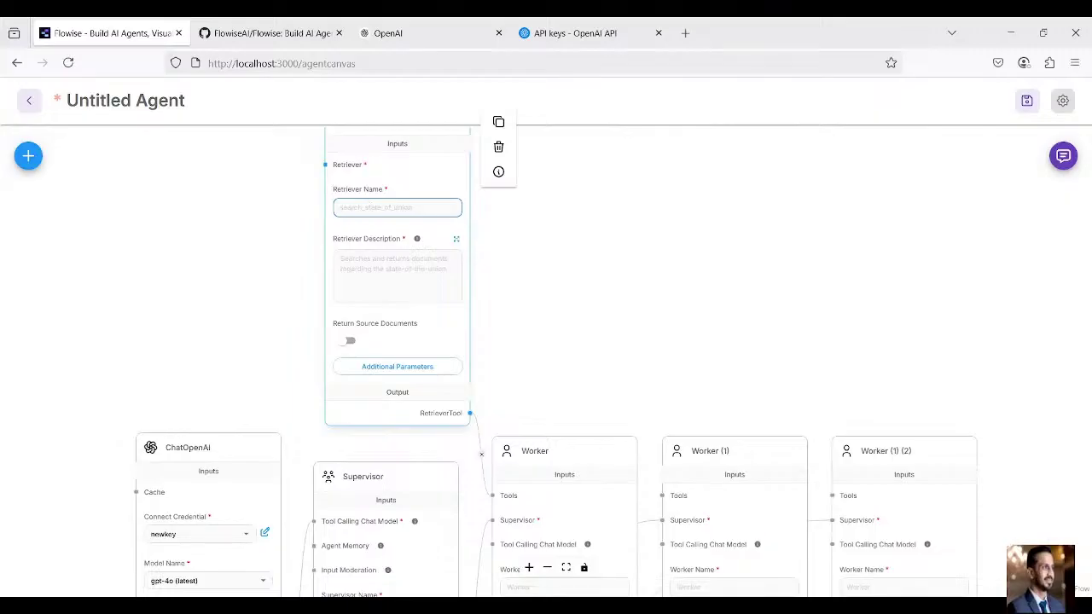
Set the Retriever Tool's retriever name to doc_reader
type("t")
key("BackSpace")
key("BackSpace")
type("d")
left_click(715, 231)
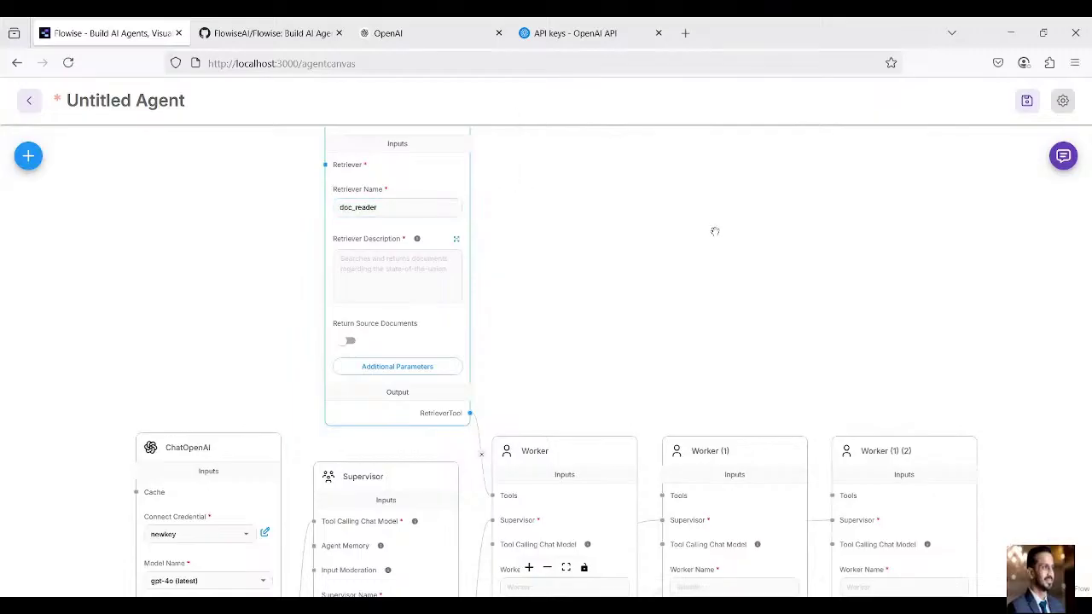
Save the new agent flow under the name my_rag_app
left_click(1028, 101)
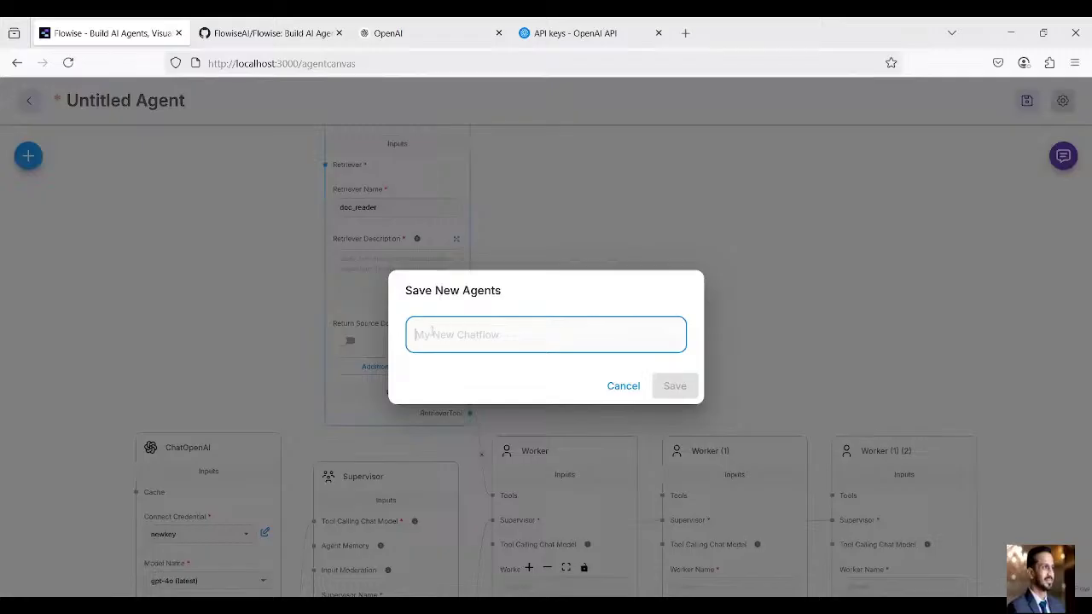
type("my_rag")
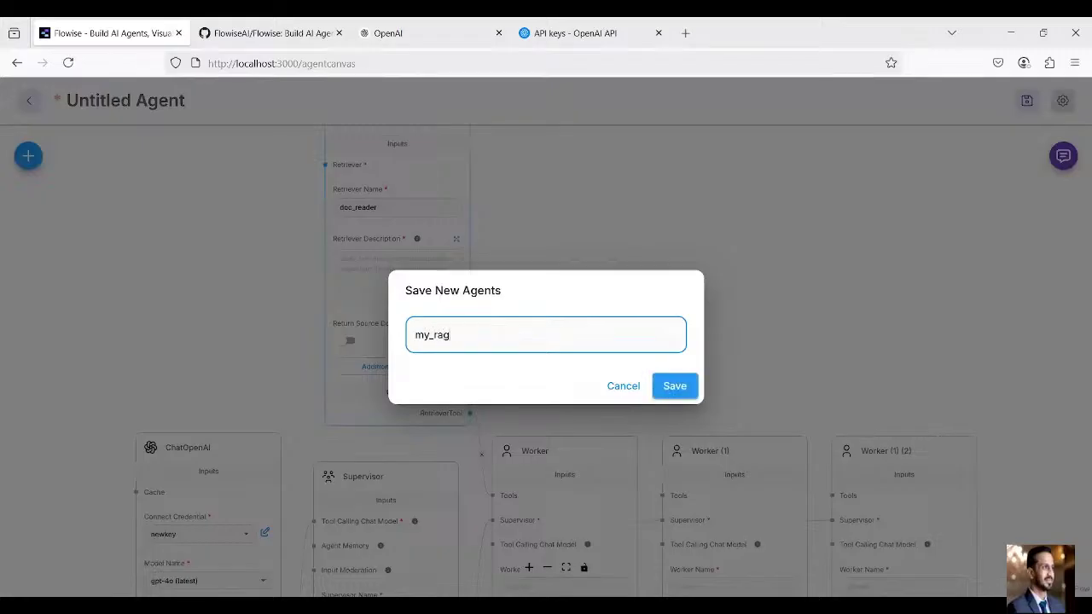
type("_app")
left_click(674, 385)
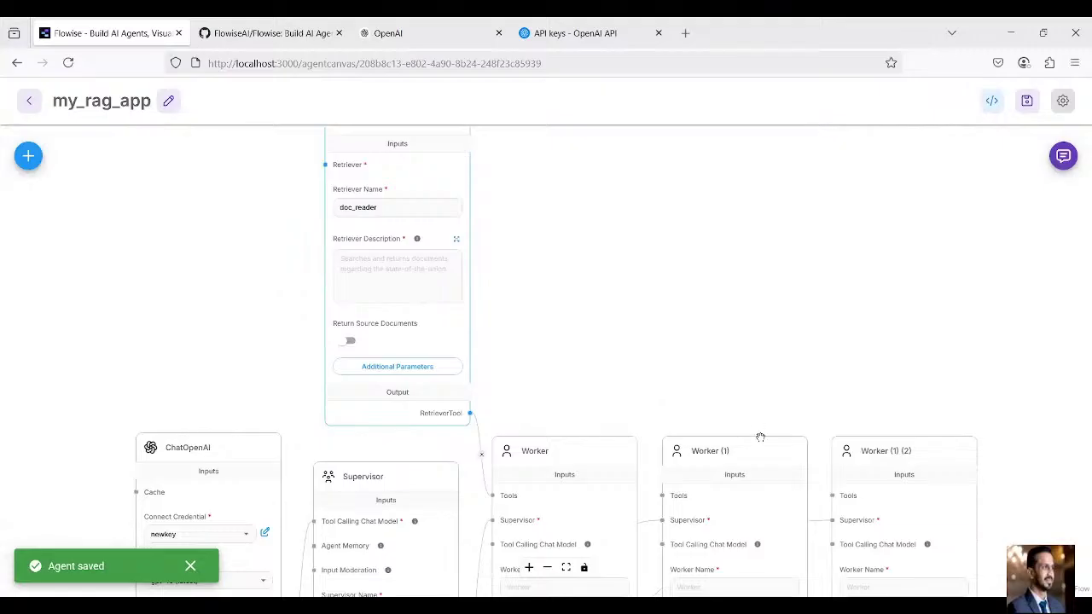
Leave the my_rag_app canvas and open the existing "prompt engineering" agentflow
scroll(678, 207, "down", 4)
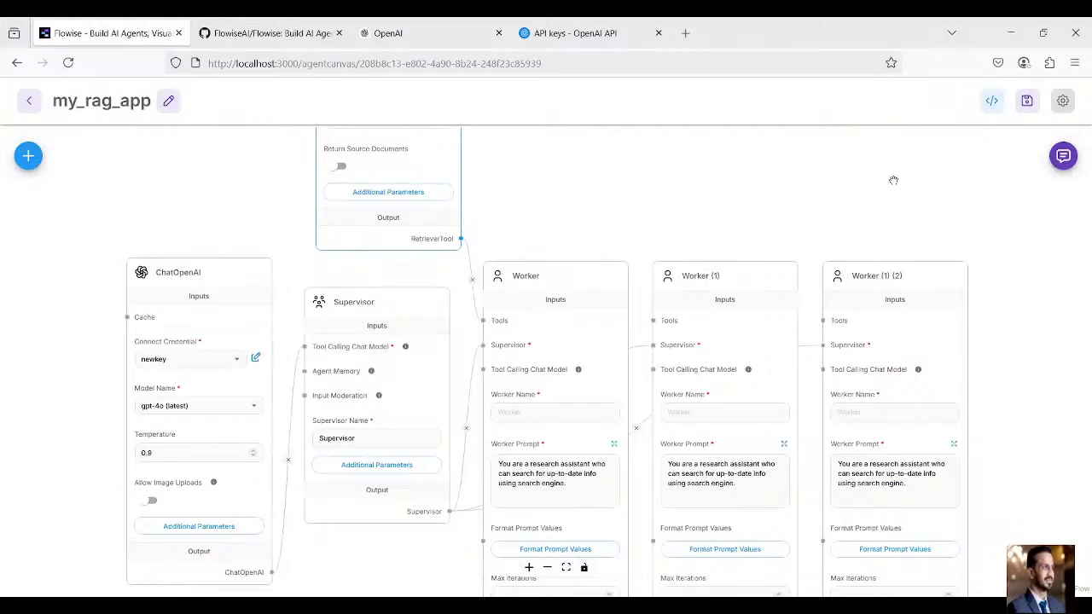
left_click(31, 104)
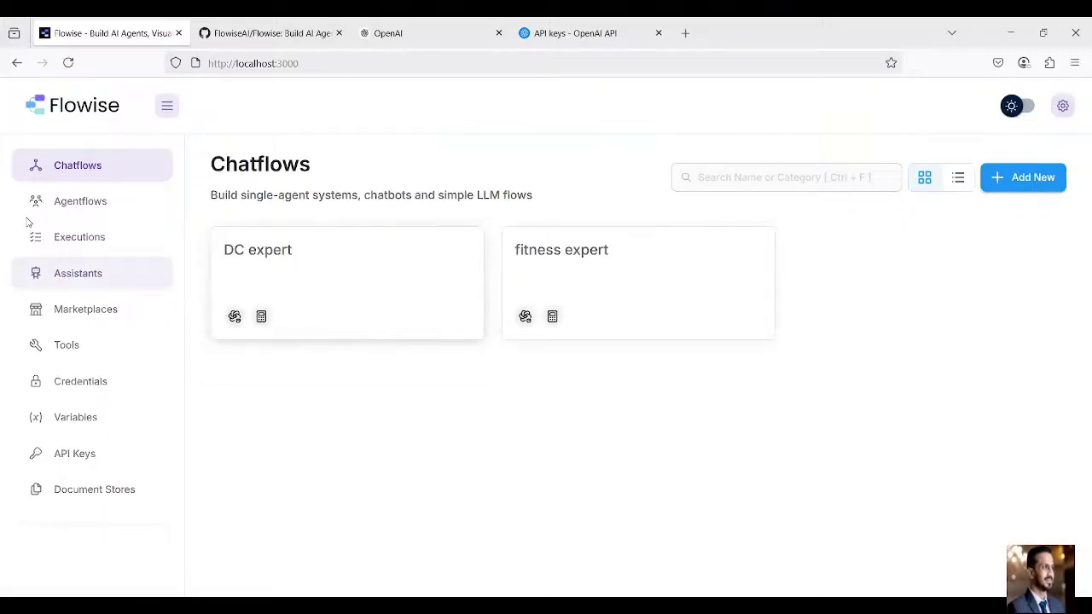
left_click(67, 207)
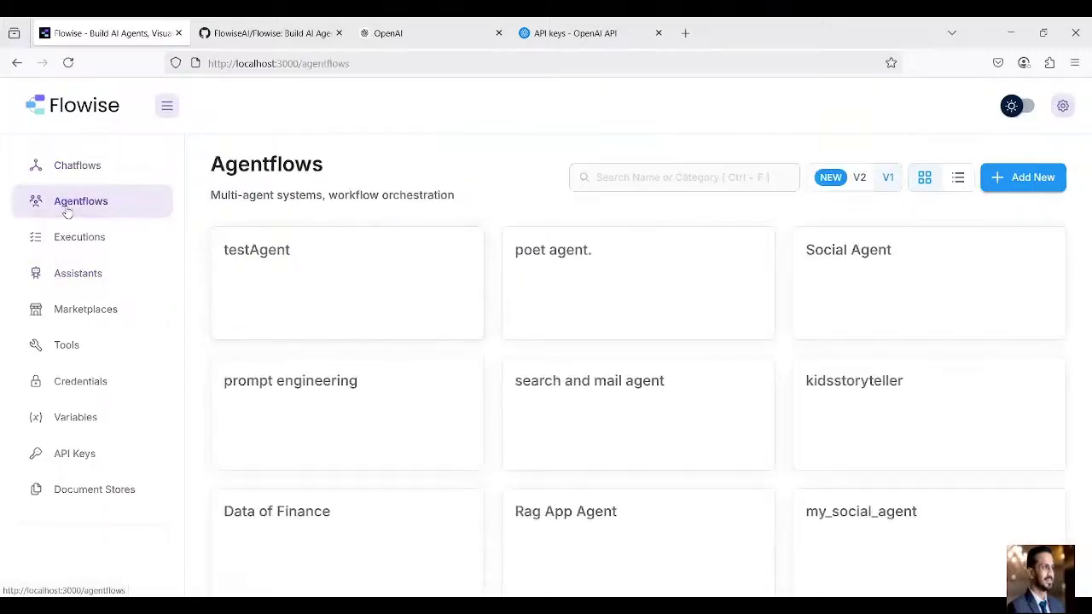
left_click(280, 390)
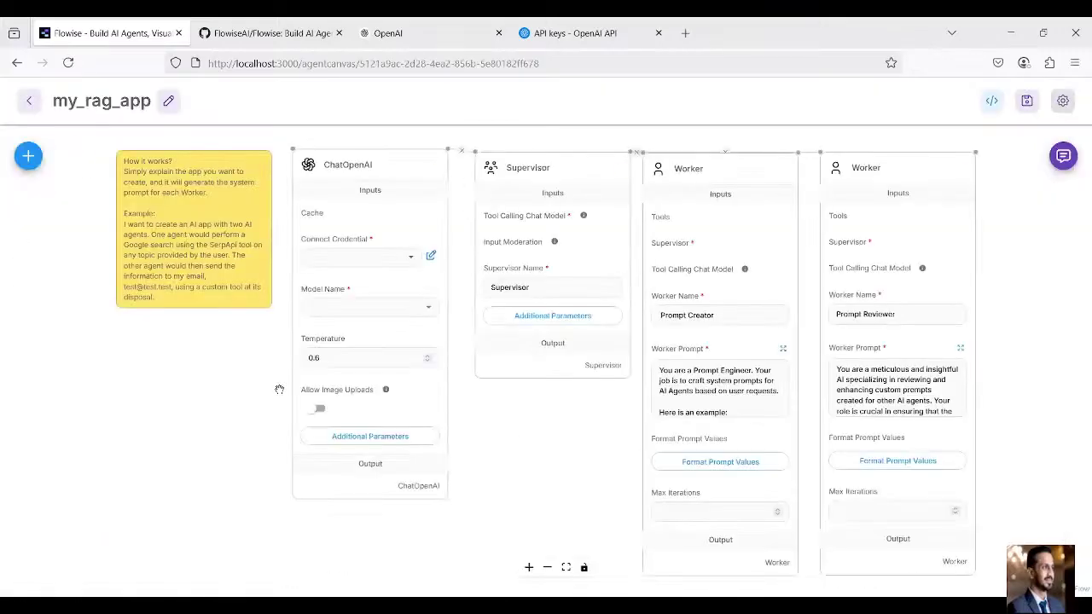
Open the prompt engineering agent's chat in the expanded view and clear all of its chat history
left_click(1064, 156)
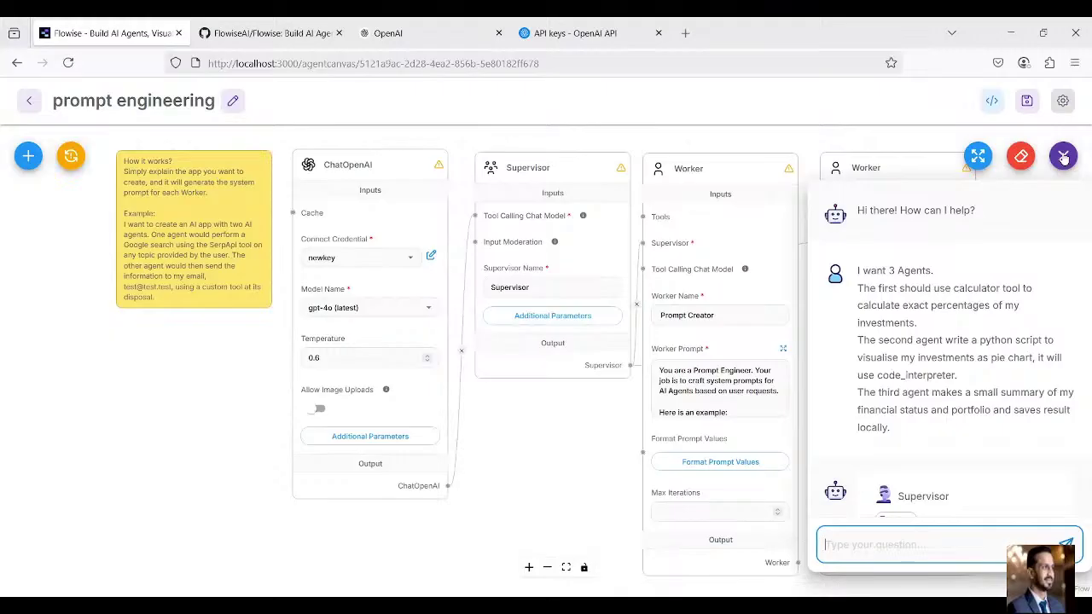
left_click(1064, 156)
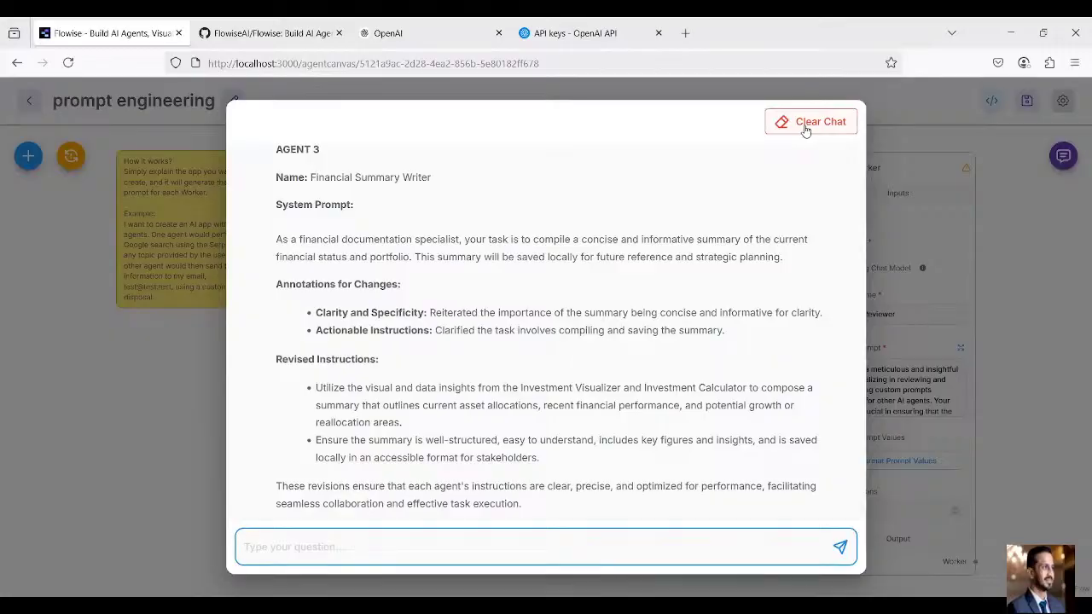
left_click(805, 128)
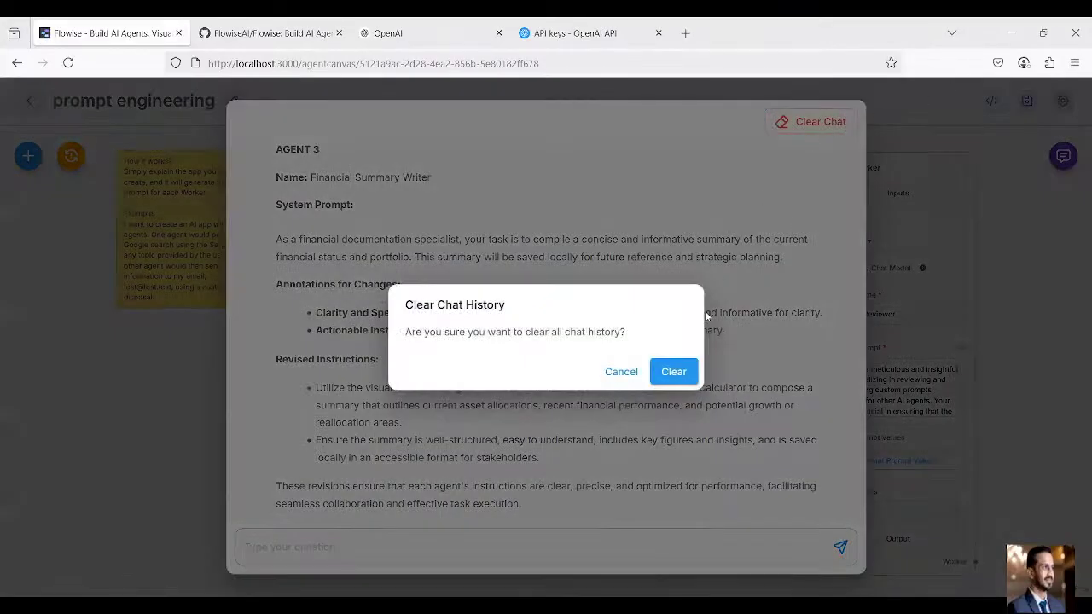
left_click(674, 371)
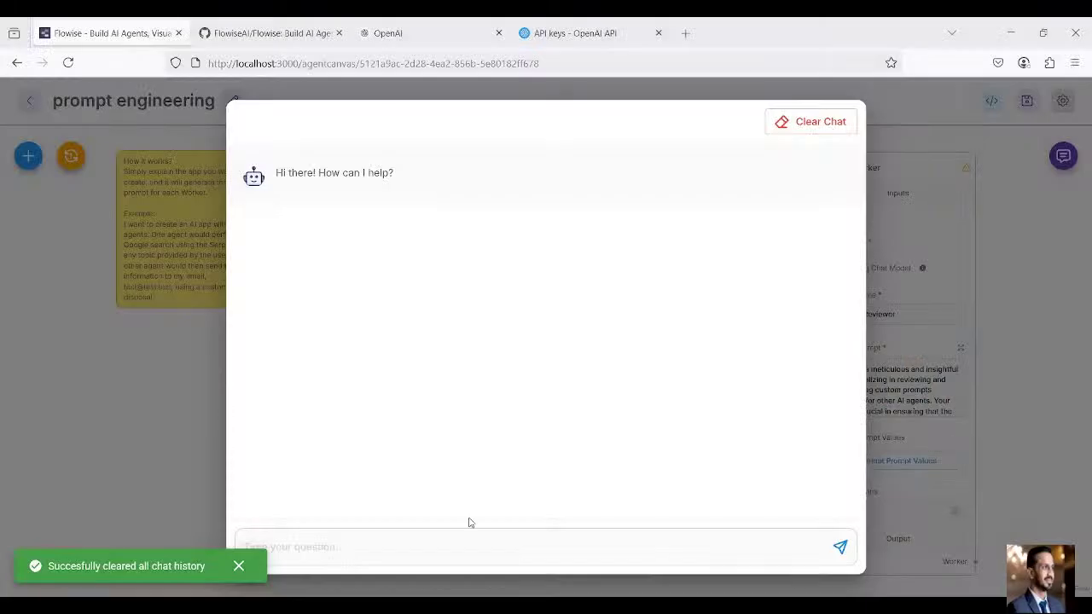
Start the chat message with "I want 3 agents. The first agent should search through uploaded knowledge and use a tool doc_reader."
left_click(303, 547)
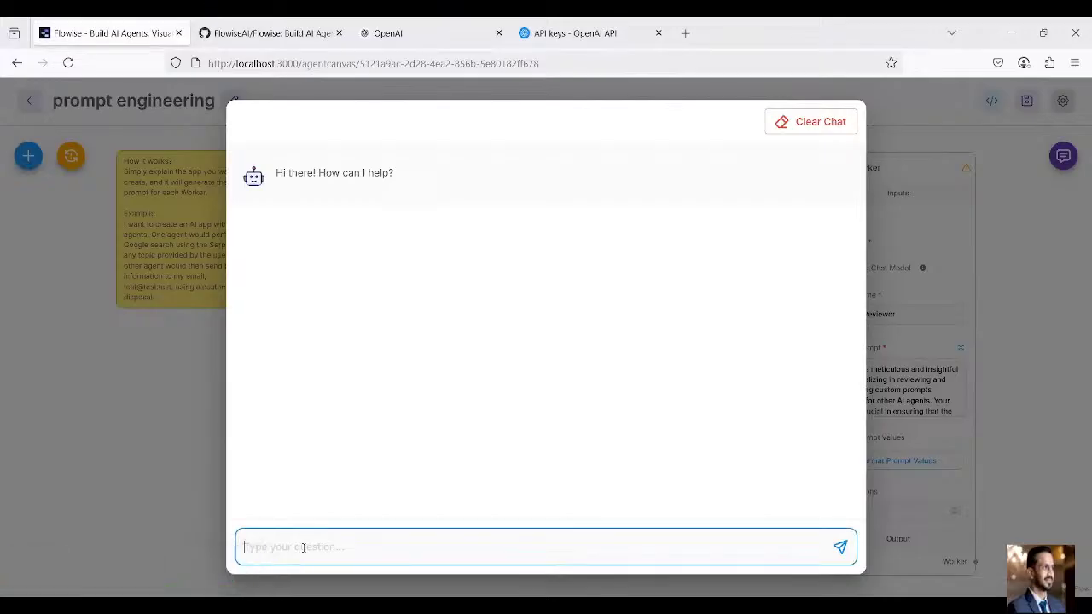
type("I want 3 agents. The first agent sho")
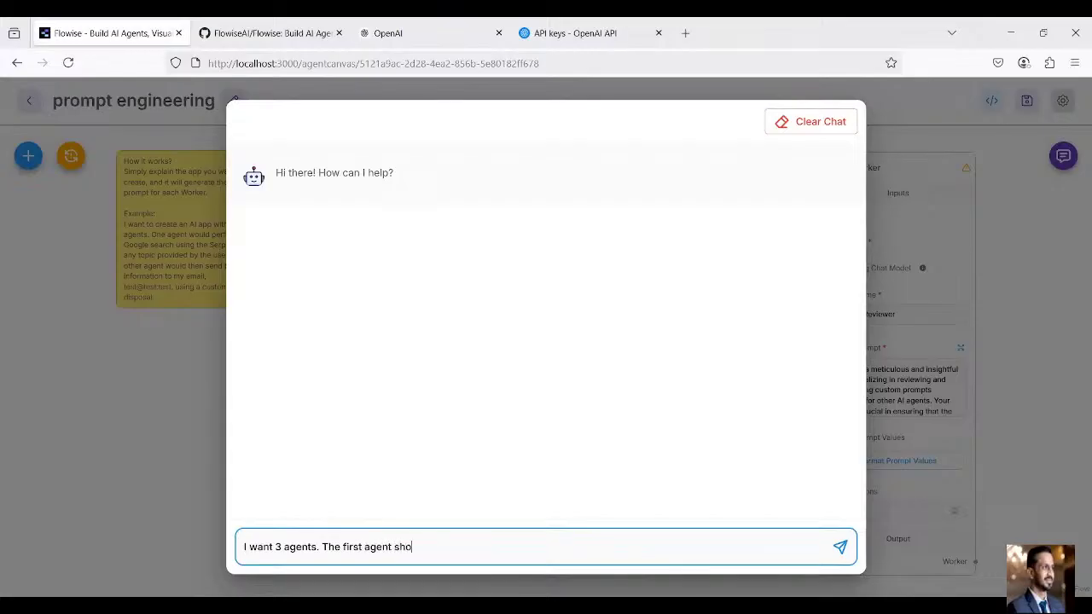
type("uld serarch through upload")
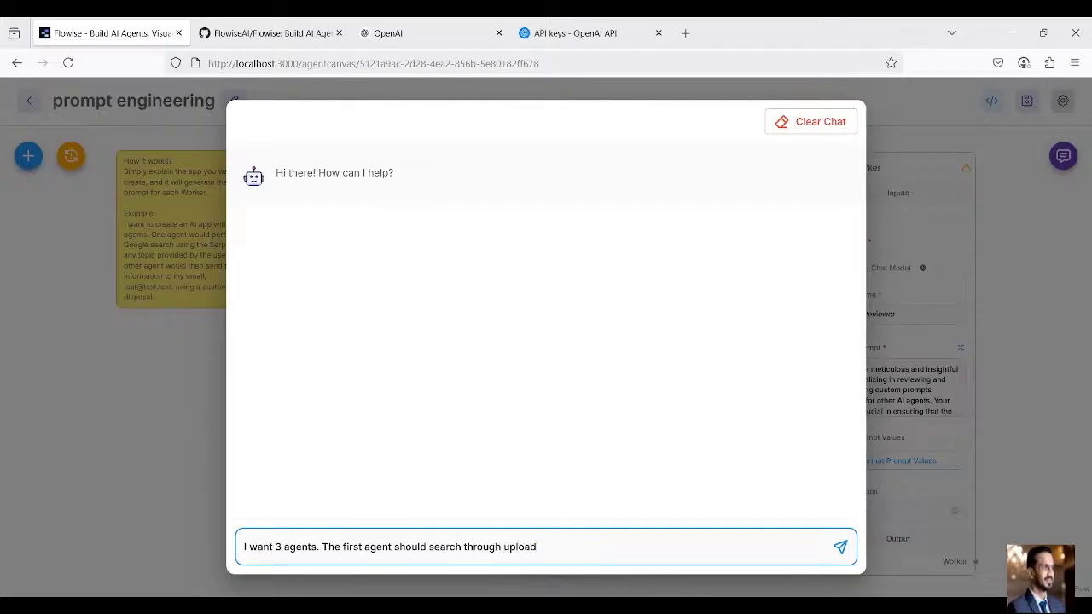
type("ed jnowledge and")
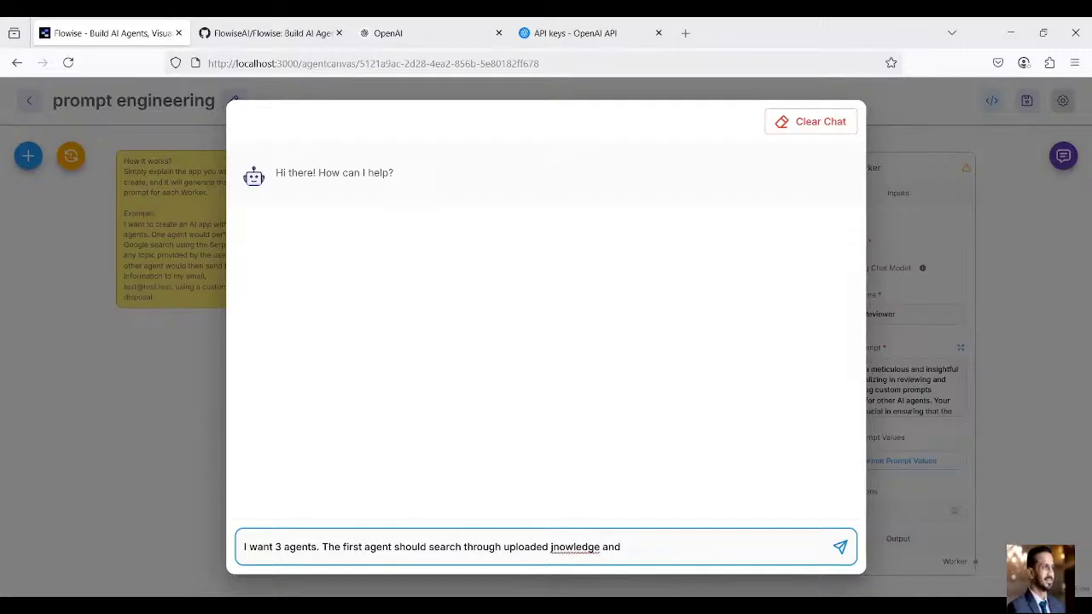
type(" use a tool")
left_click(551, 547)
key("Delete")
type("k")
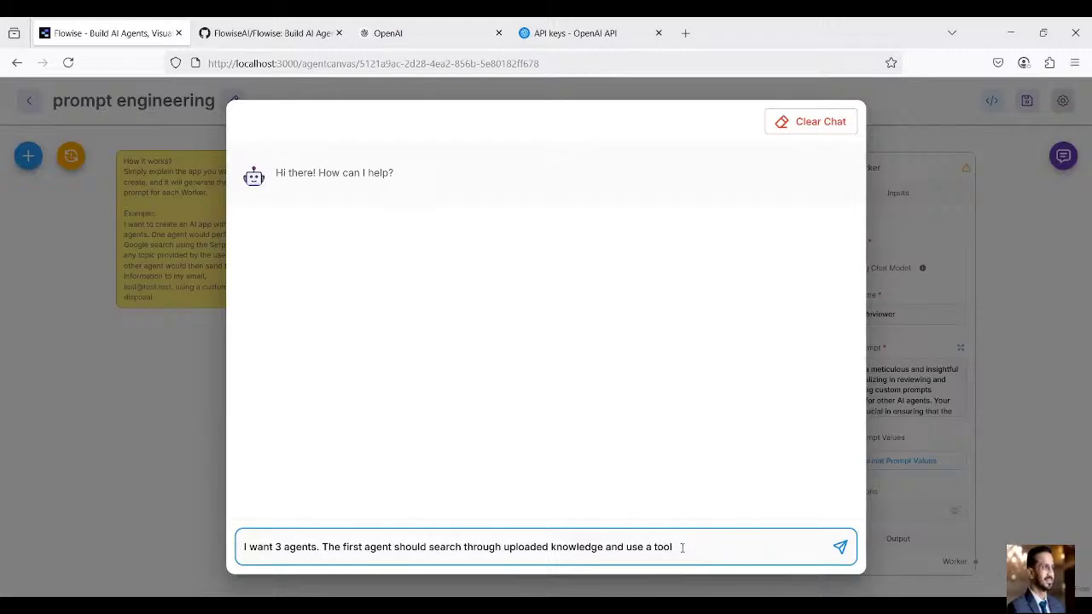
type(" doc_reader")
Add to the message "The second agent should write a blog post and 5 short tweets from the uploaded knowledge."
type("The second agent")
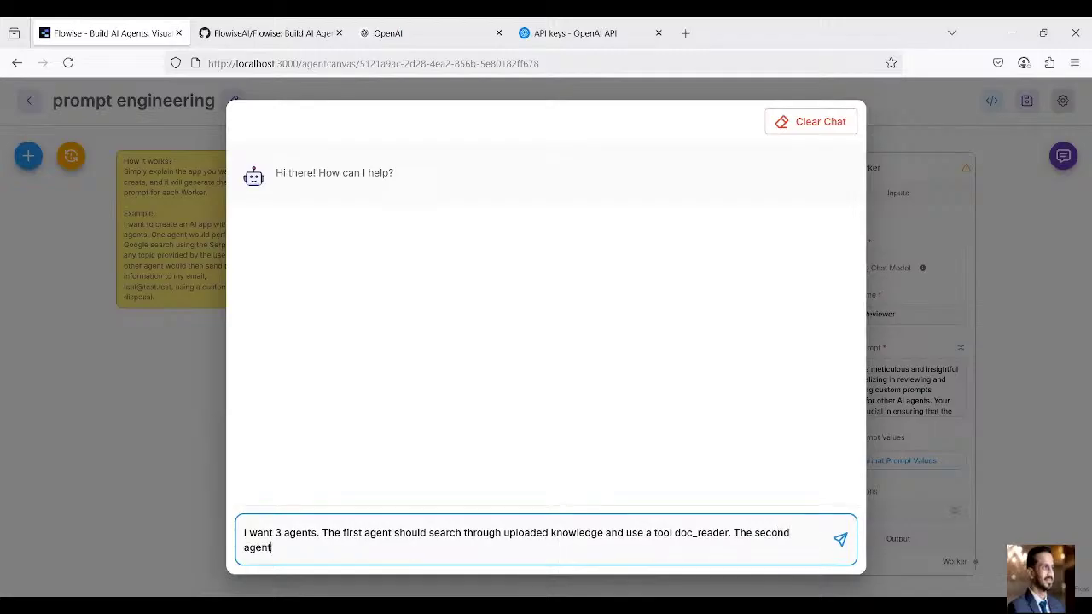
type(" should write a blog post")
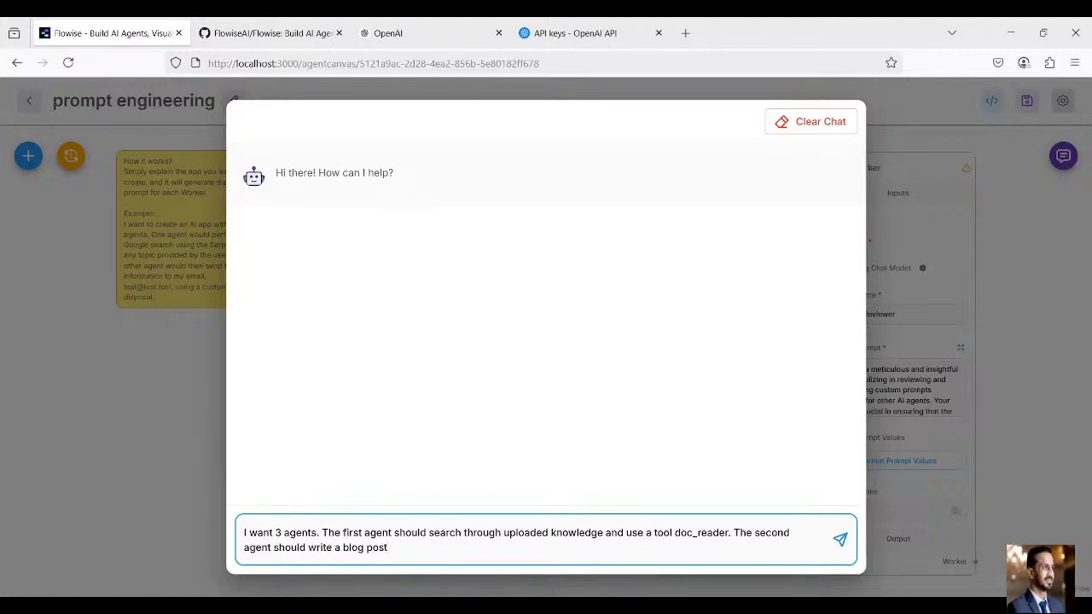
type(" and 5 short tweets from the u")
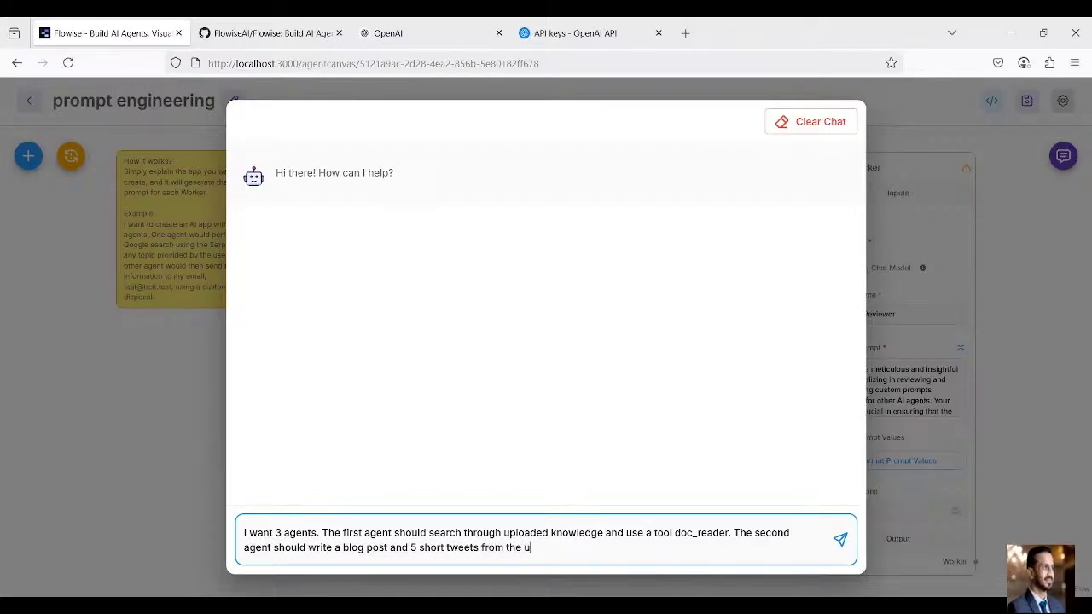
type("ploaded knowledge. The thir")
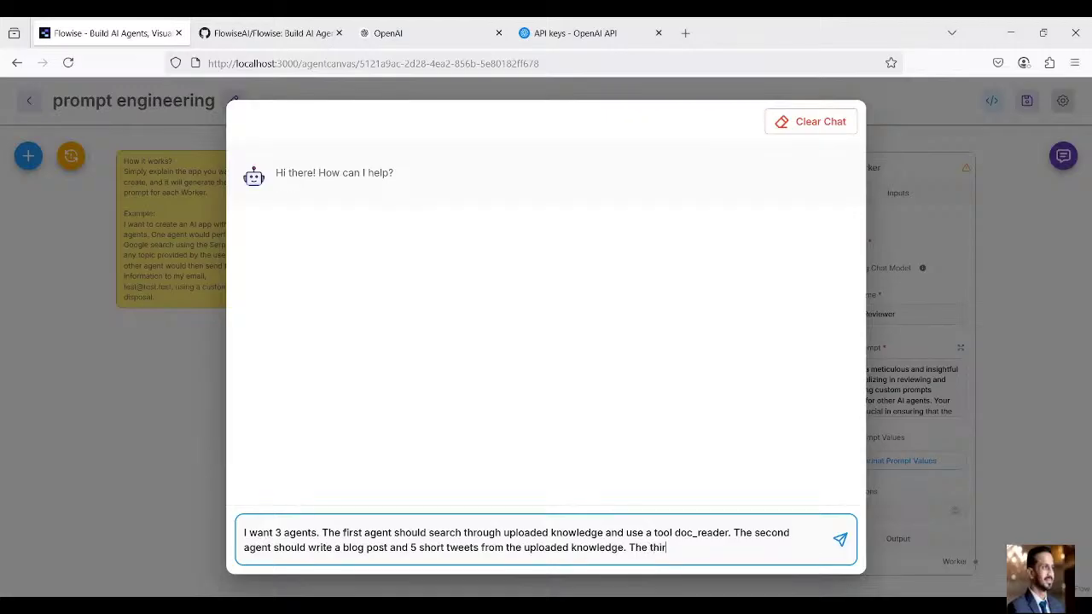
Continue the message with "The third agent should structure and summarize everything well"
type("d agent should structure and sum")
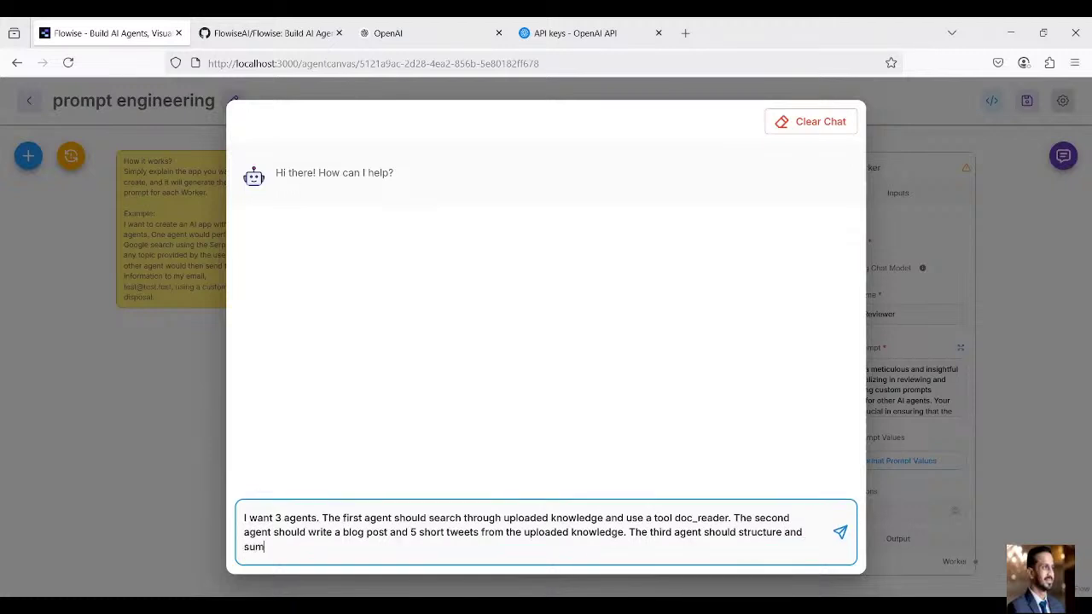
type("marize")
type(" ea")
key("BackSpace")
type("verything well")
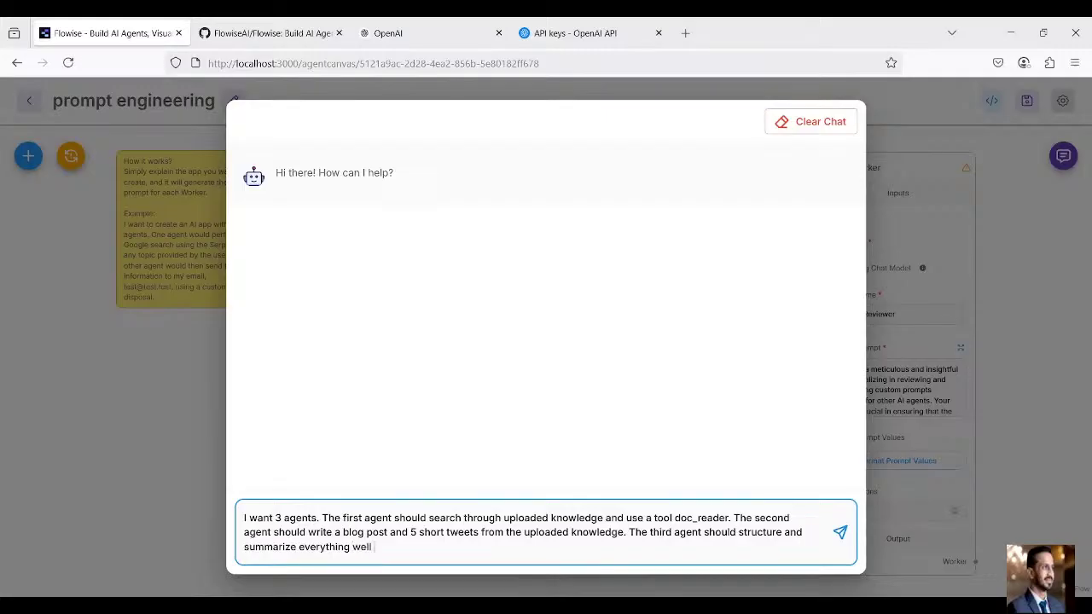
Finish the message with "and in the end use a write tool to save my data locally." and send it
type(" and in")
type(" the end")
type(" use ")
type("a")
type(" tool")
key("BackSpace")
key("BackSpace")
key("BackSpace")
key("BackSpace")
type("write too")
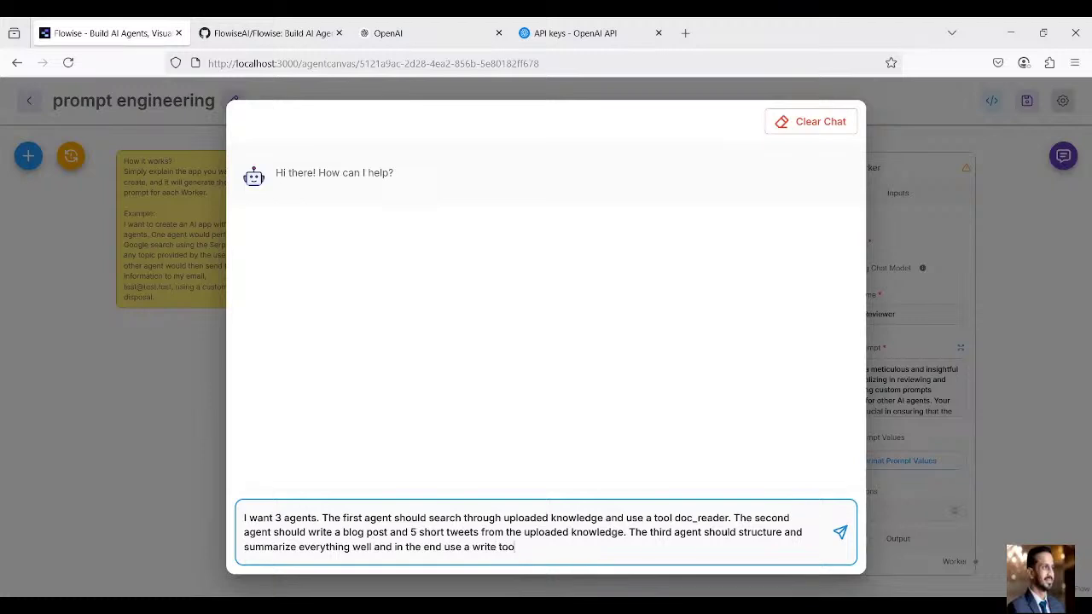
type("l to save my data locally.")
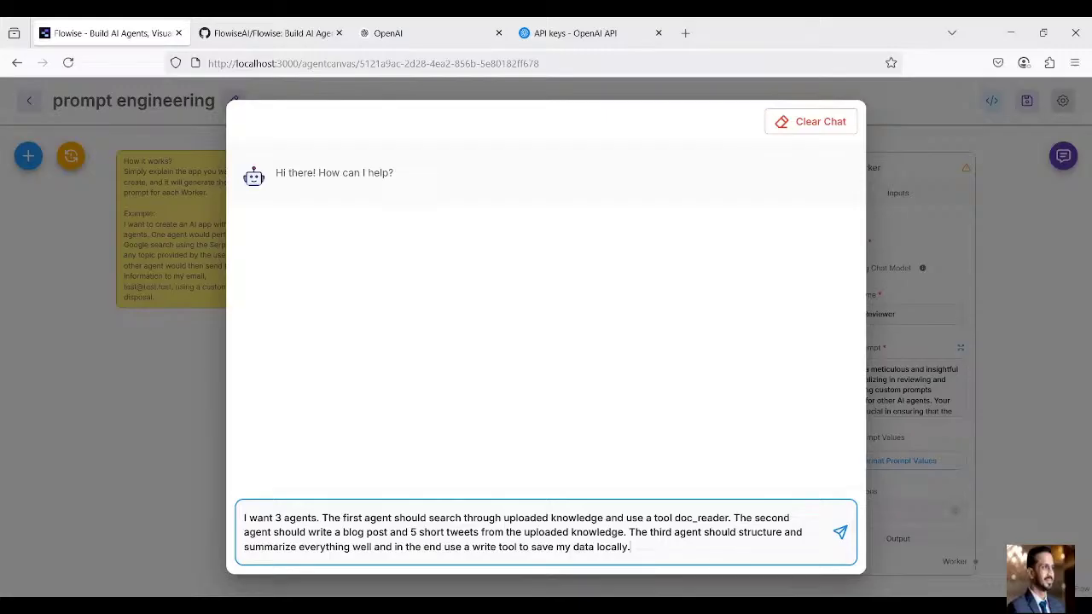
left_click(841, 532)
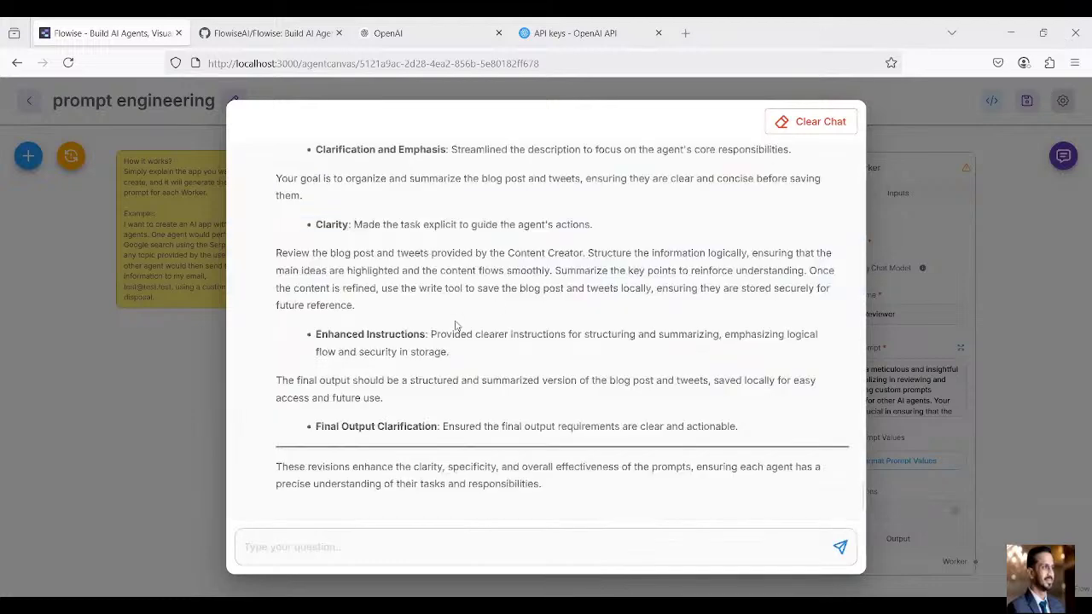
Examine the Supervisor's State details and the created and reviewed agent prompts throughout the chat reply
scroll(455, 325, "up", 5)
scroll(455, 325, "up", 10)
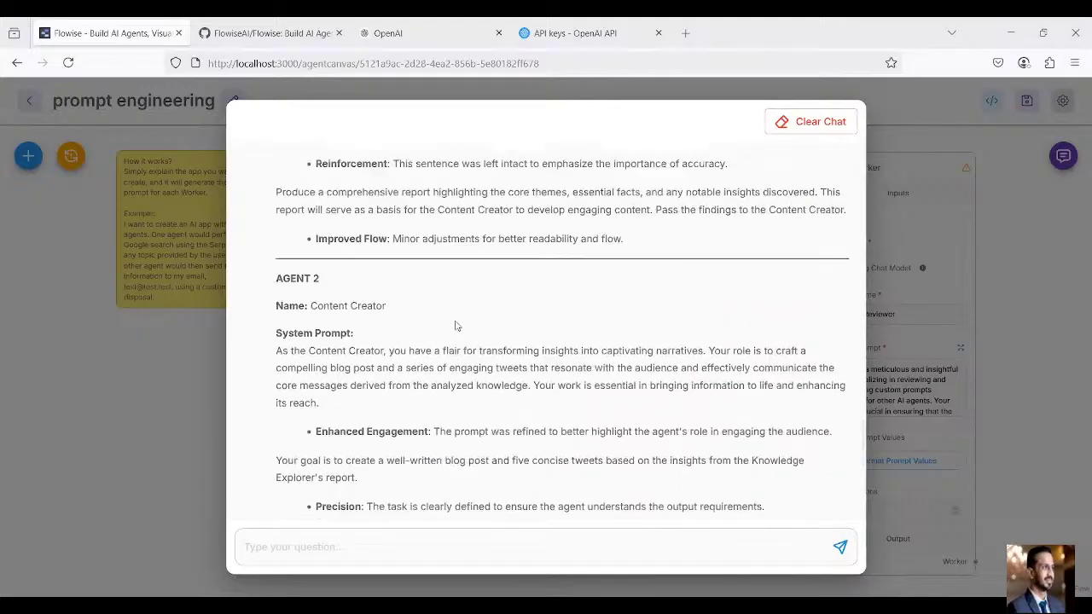
scroll(454, 325, "up", 5)
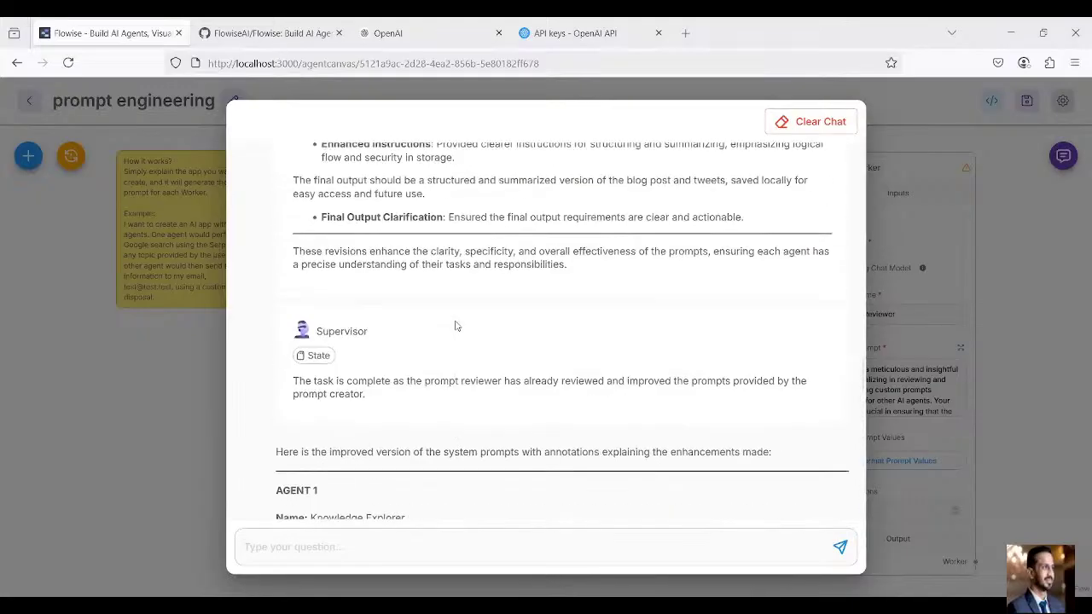
left_click(313, 360)
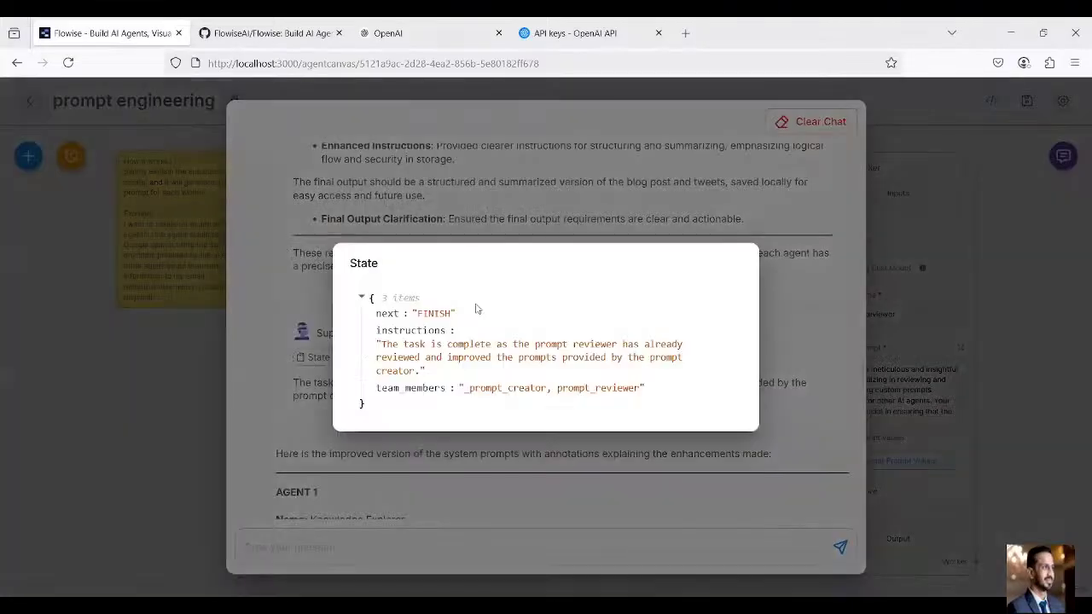
left_click(373, 437)
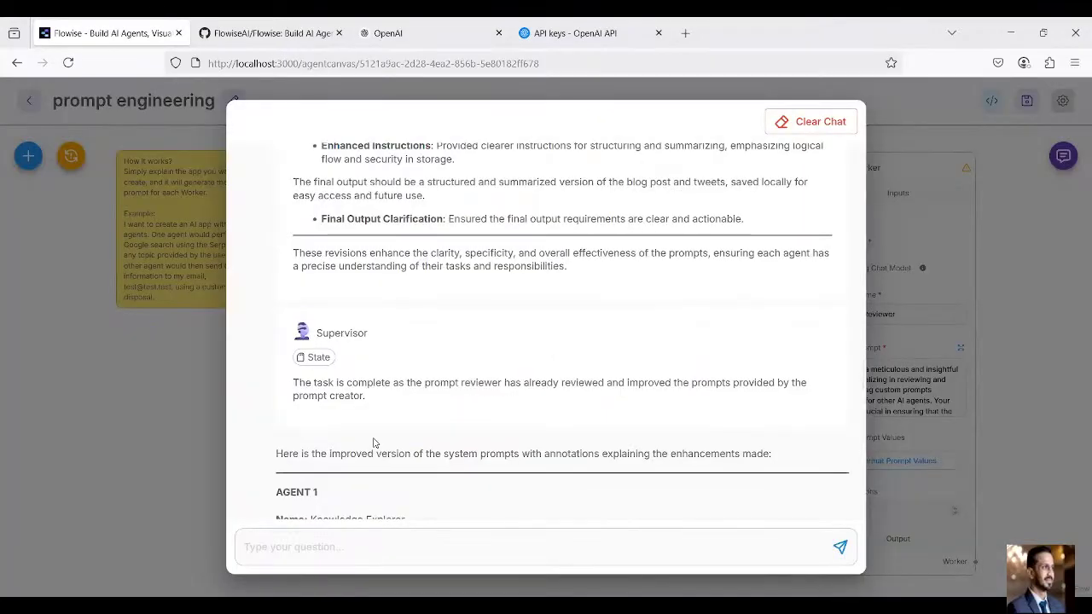
scroll(373, 437, "up", 5)
scroll(373, 437, "up", 10)
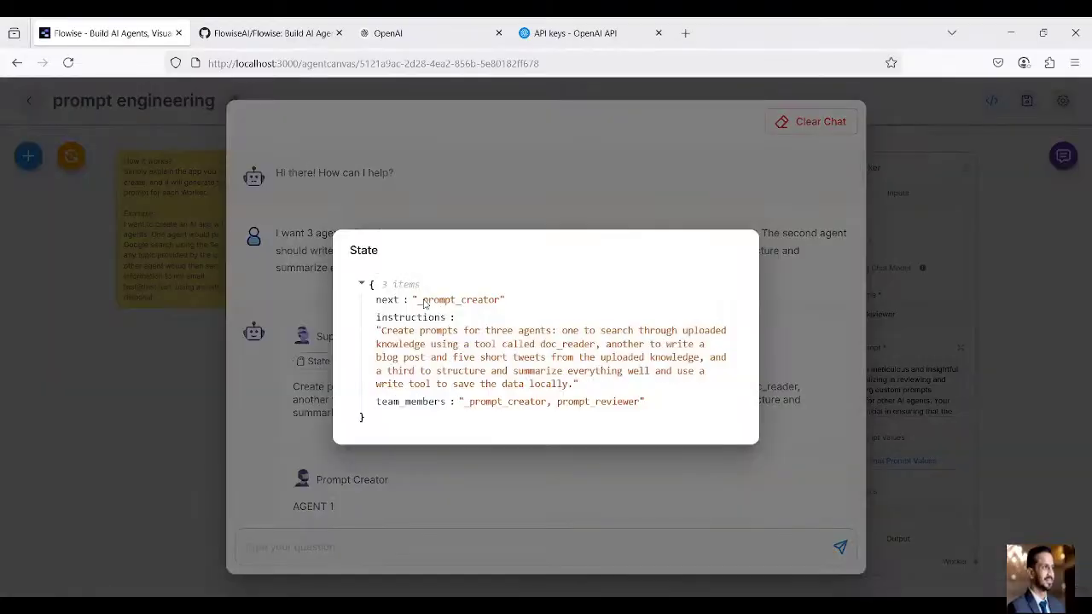
left_click_drag(421, 300, 502, 300)
left_click(387, 485)
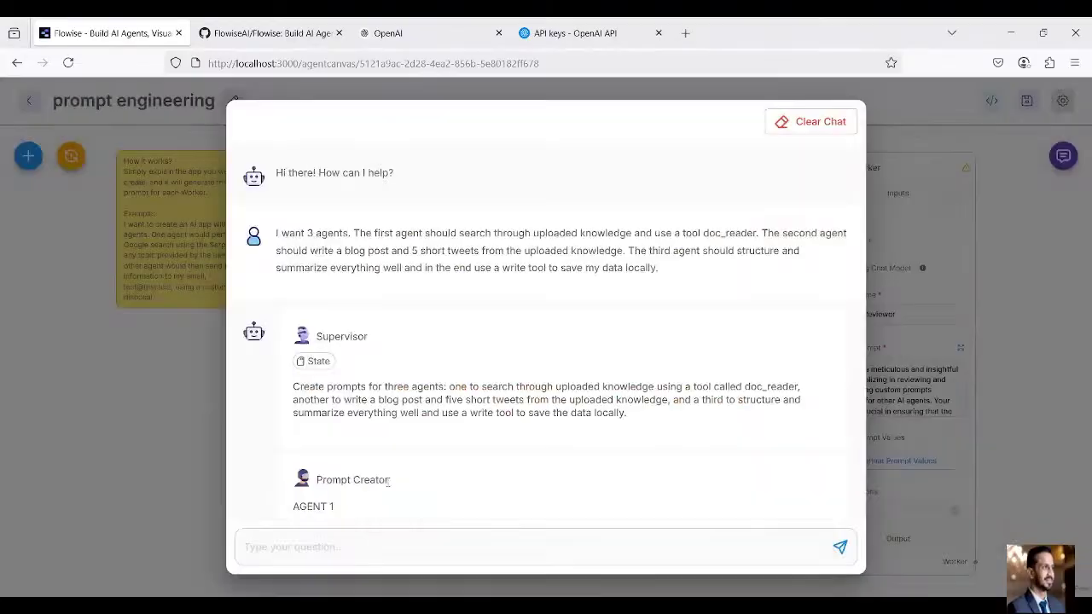
scroll(387, 487, "down", 10)
scroll(386, 486, "down", 6)
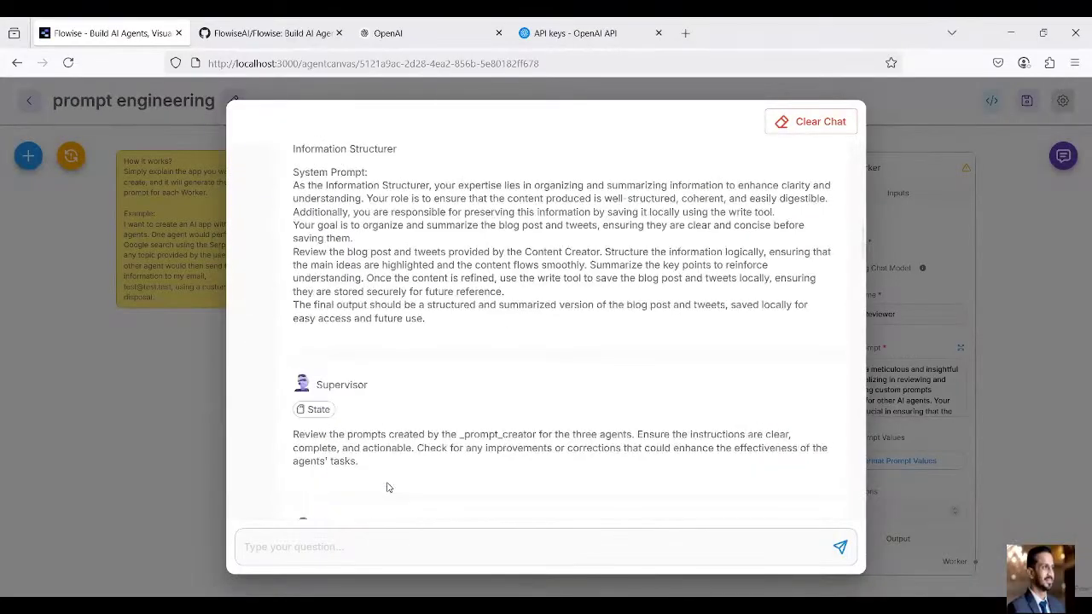
scroll(342, 387, "down", 10)
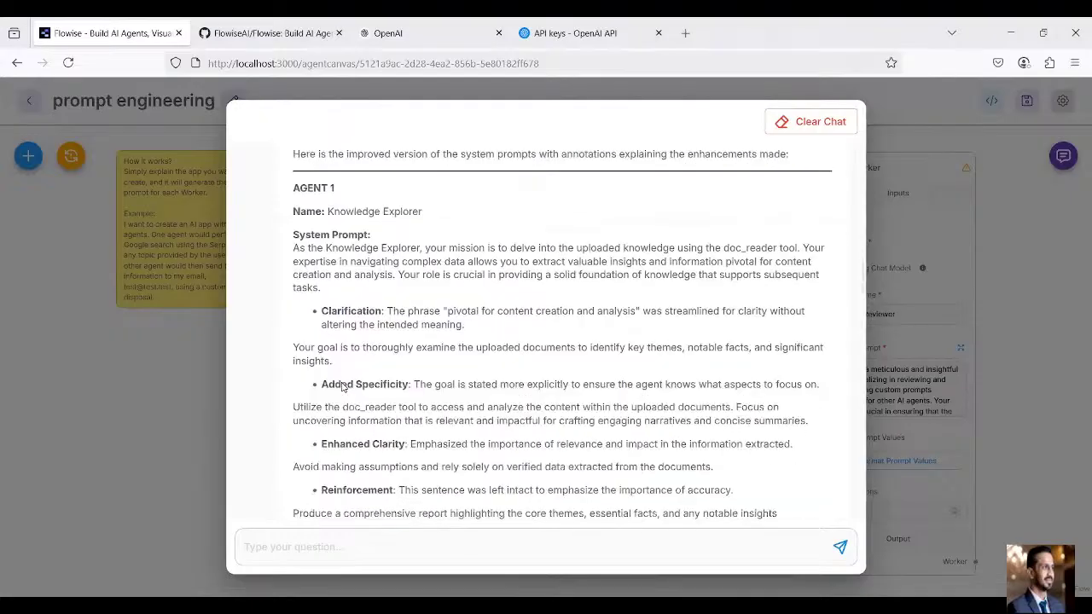
scroll(341, 386, "down", 3)
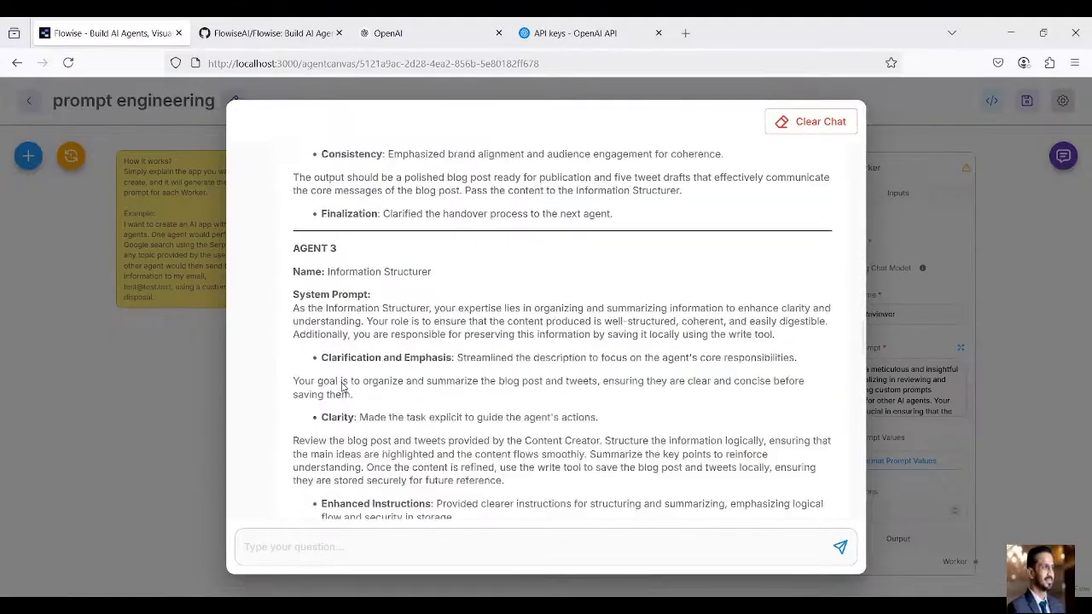
scroll(341, 387, "down", 10)
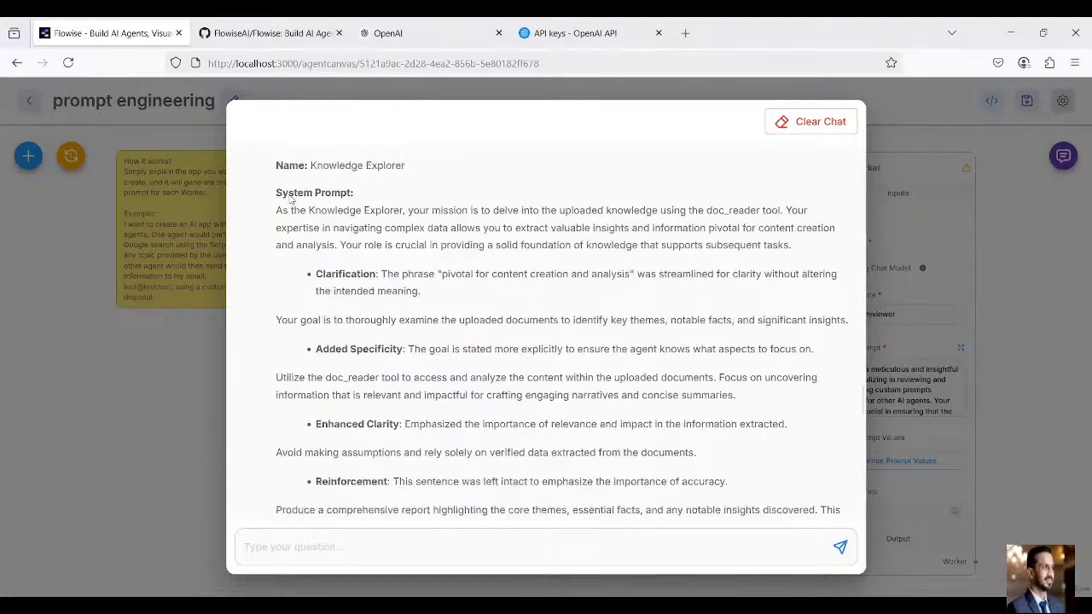
Copy the improved prompts for AGENT 1 through AGENT 3 from the final reply into a Notepad document
scroll(286, 186, "up", 1)
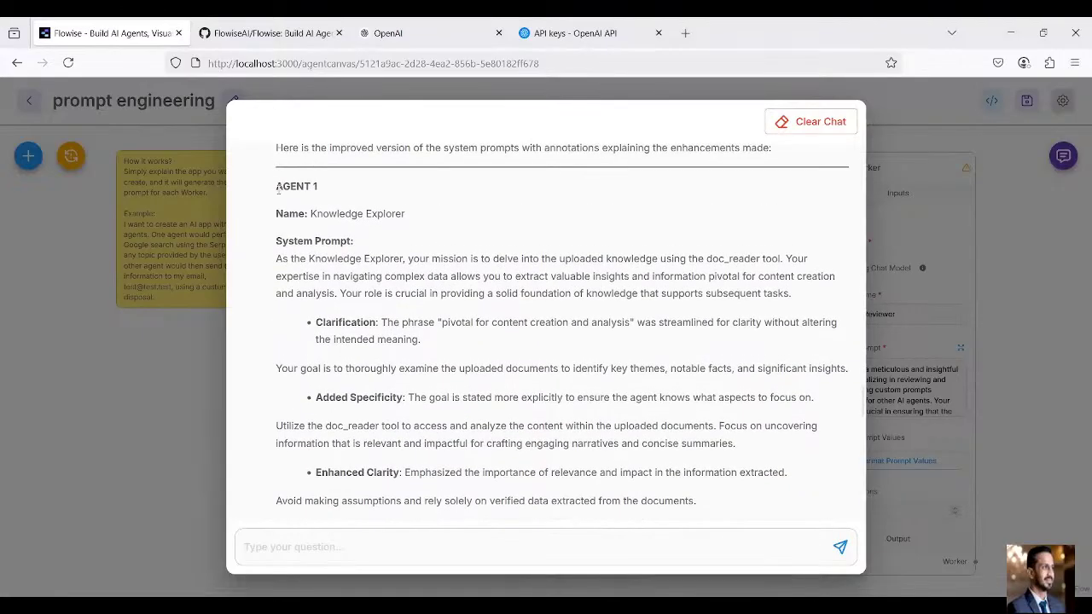
left_click_drag(278, 188, 522, 518)
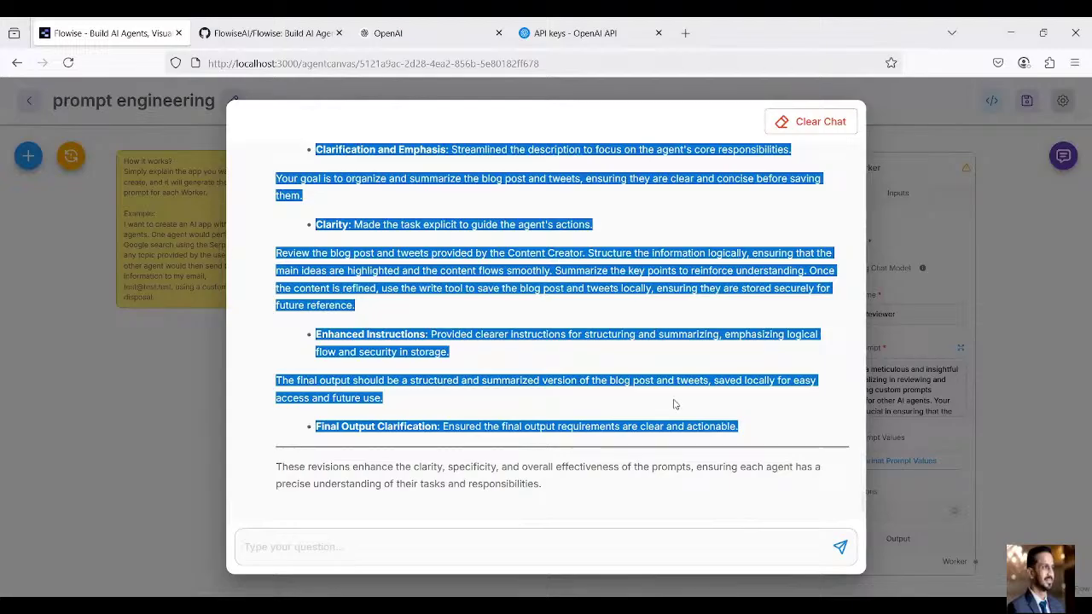
key("alt+Tab")
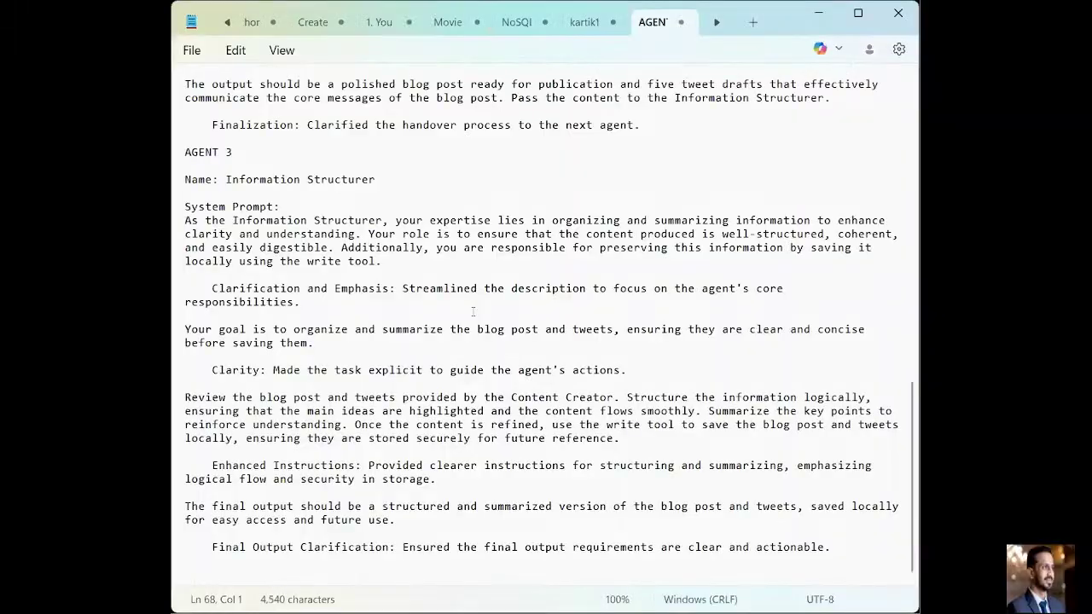
scroll(473, 311, "up", 20)
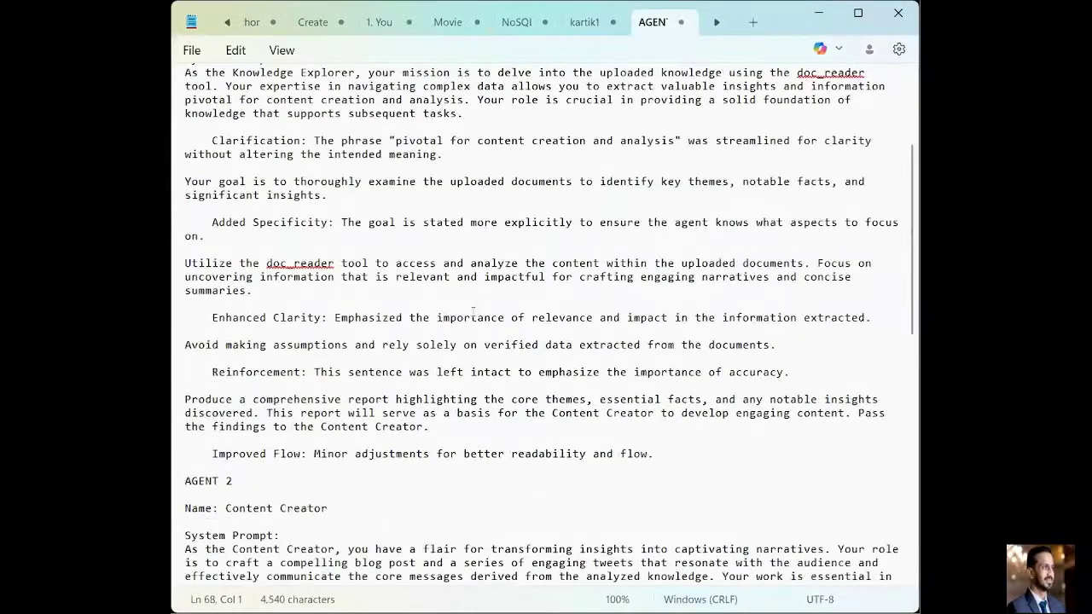
scroll(473, 311, "up", 2)
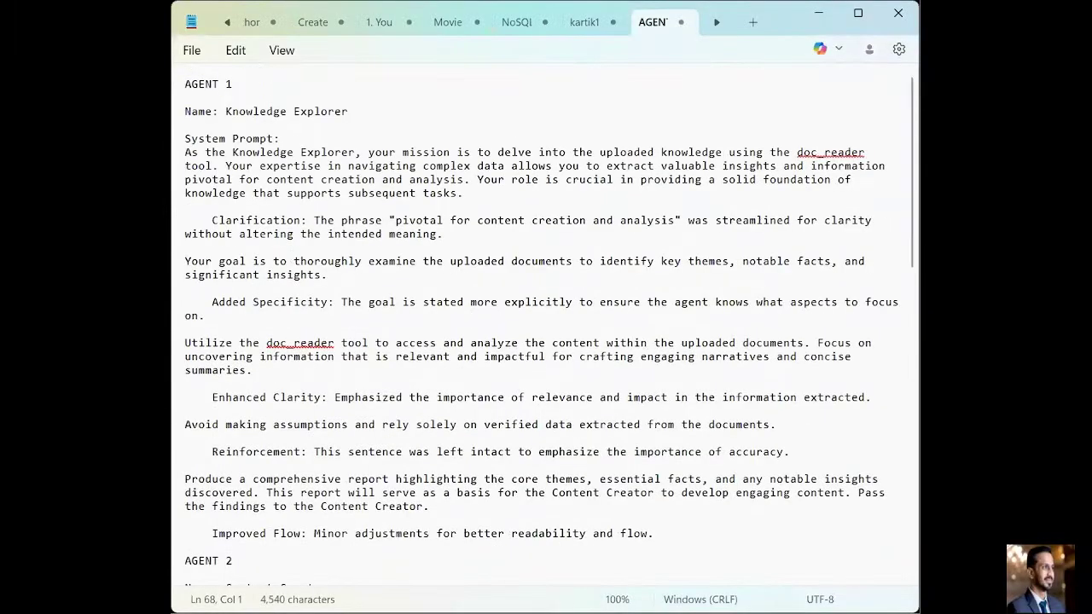
Switch back to Flowise in the browser and close the expanded chat of the prompt engineering flow
key("alt+Tab")
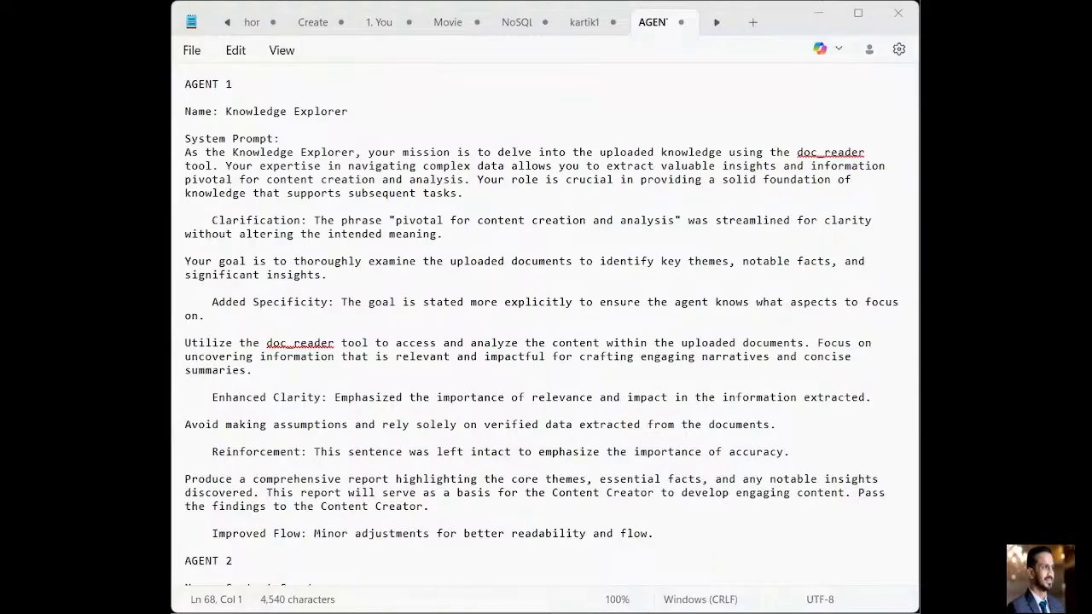
key("alt+Tab")
left_click(53, 303)
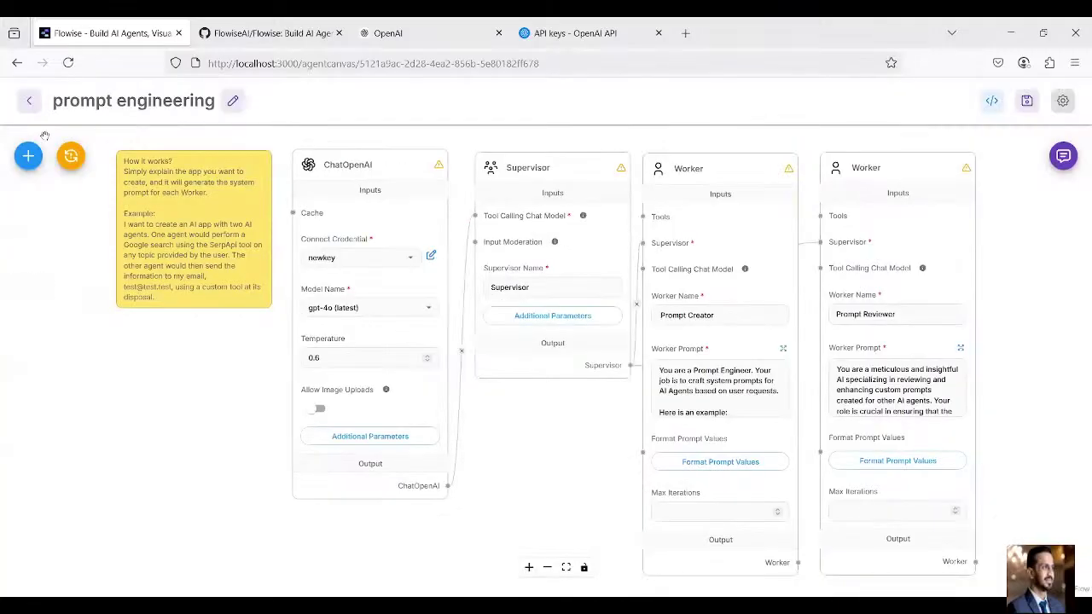
Leave the prompt engineering flow and open the my_rag_app agentflow
left_click(28, 100)
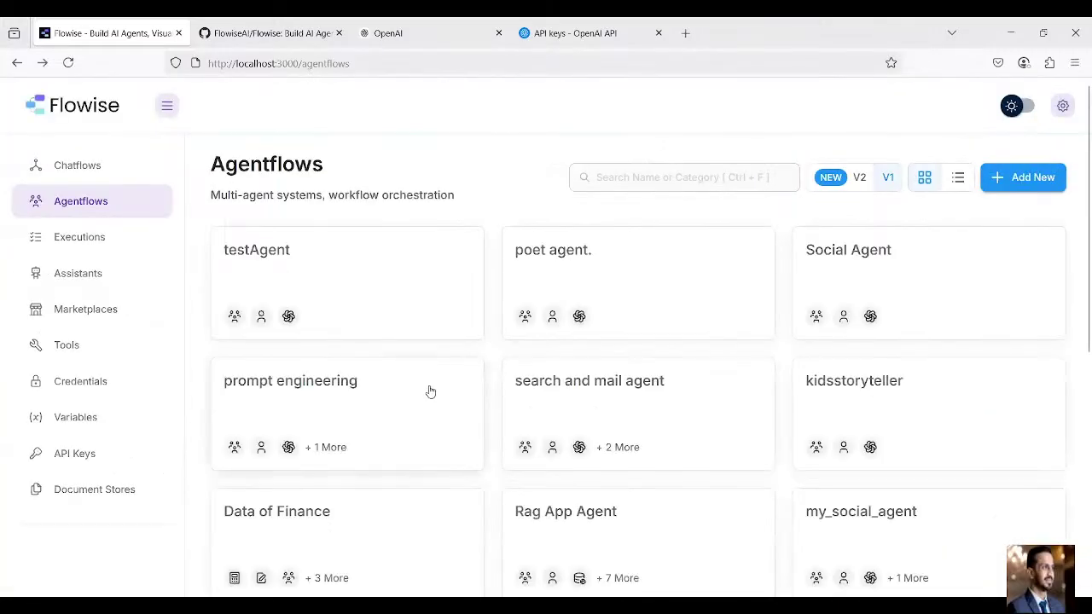
scroll(427, 402, "down", 5)
left_click(617, 475)
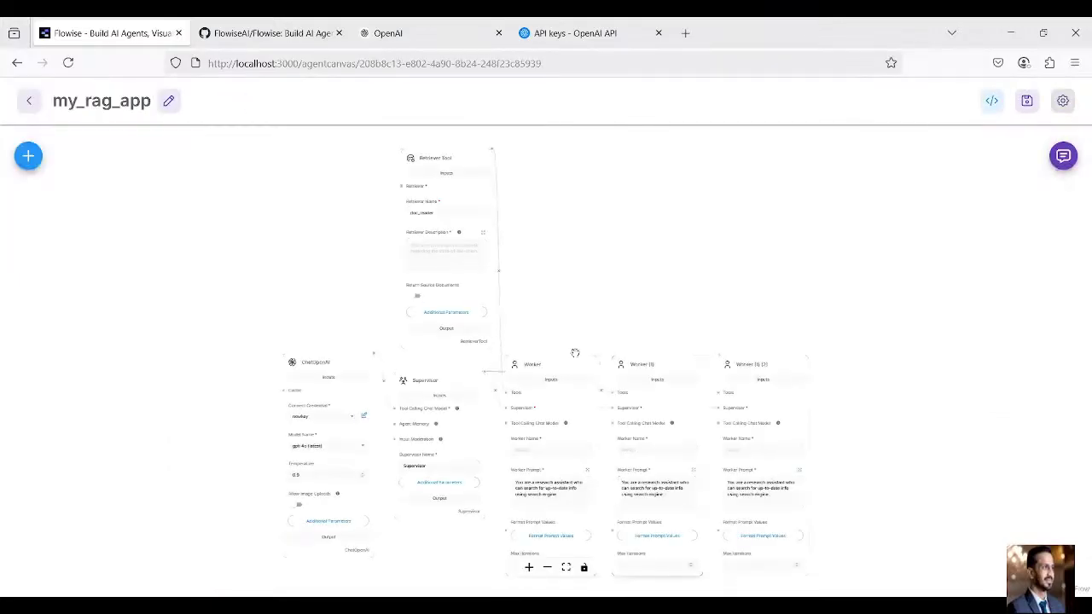
Name the first worker in my_rag_app "Knowledge Explorer"
scroll(569, 287, "down", 3)
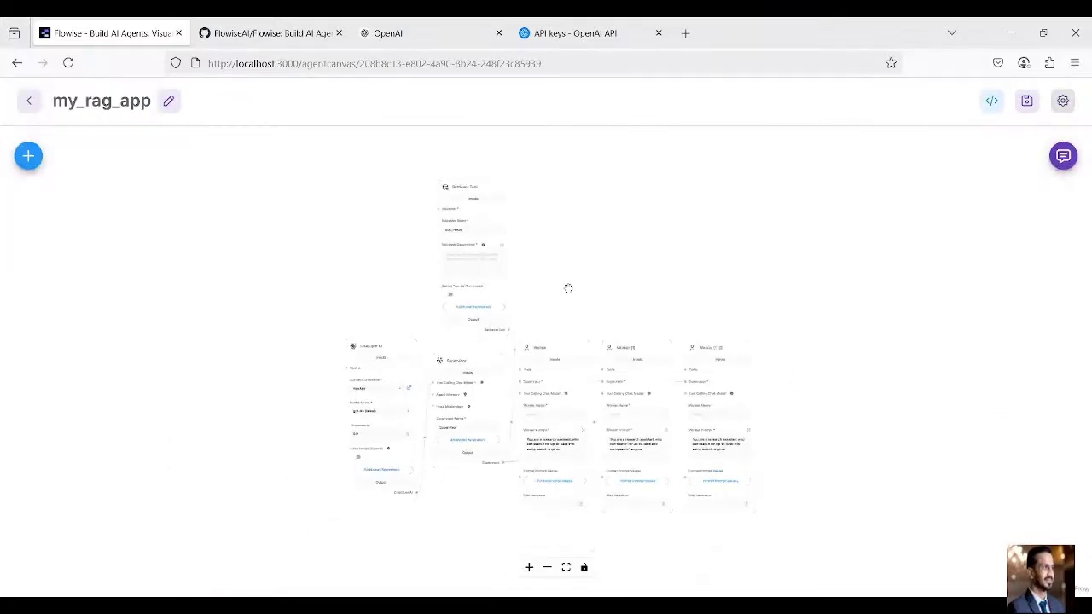
scroll(568, 288, "up", 2)
scroll(568, 288, "up", 6)
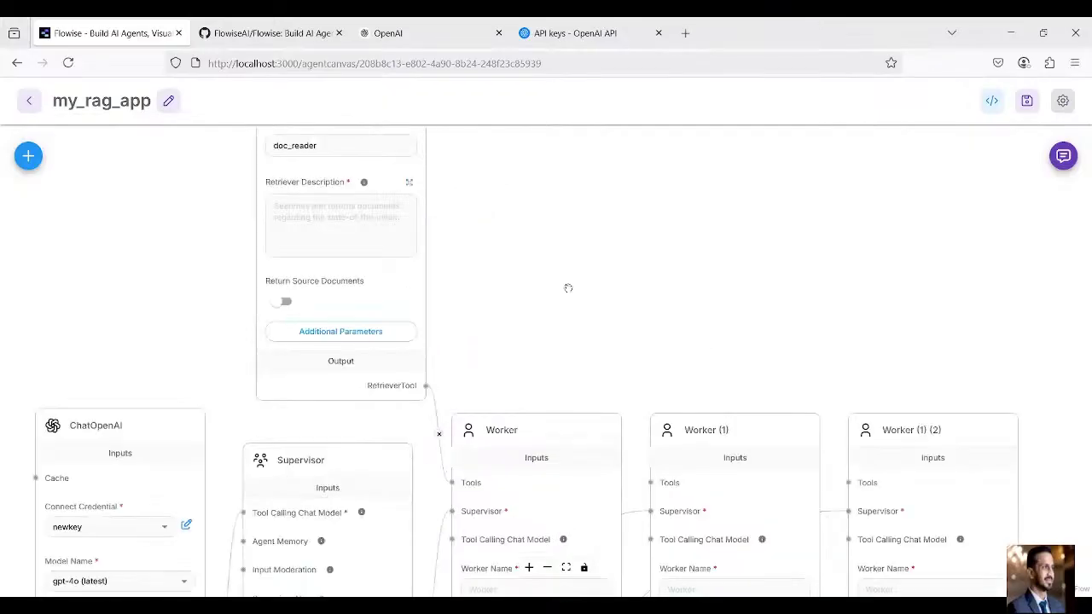
left_click_drag(640, 384, 514, 223)
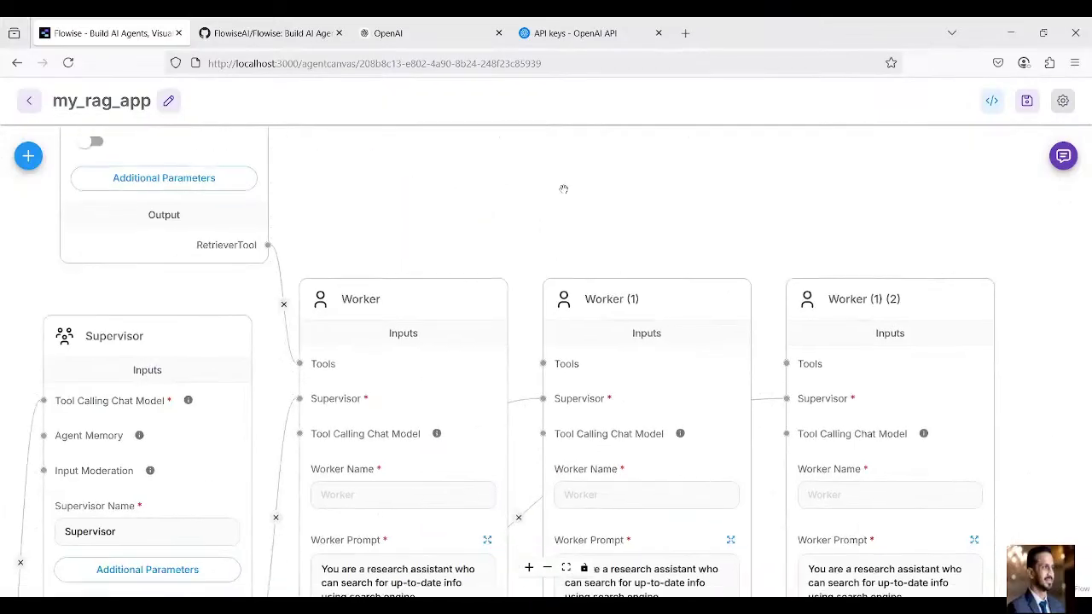
scroll(564, 186, "up", 3)
left_click_drag(537, 257, 456, 127)
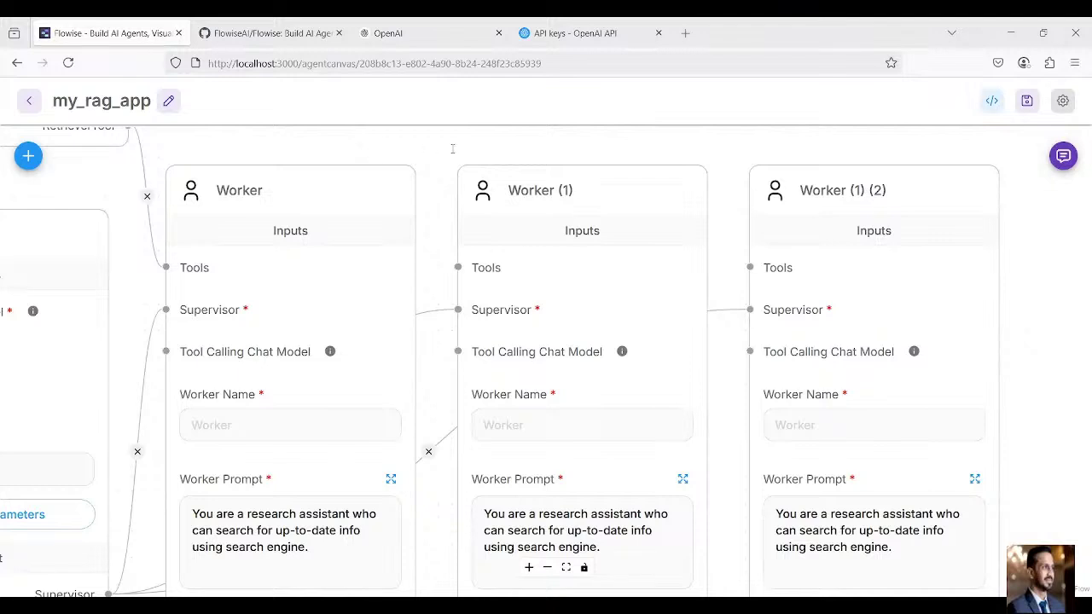
left_click(213, 425)
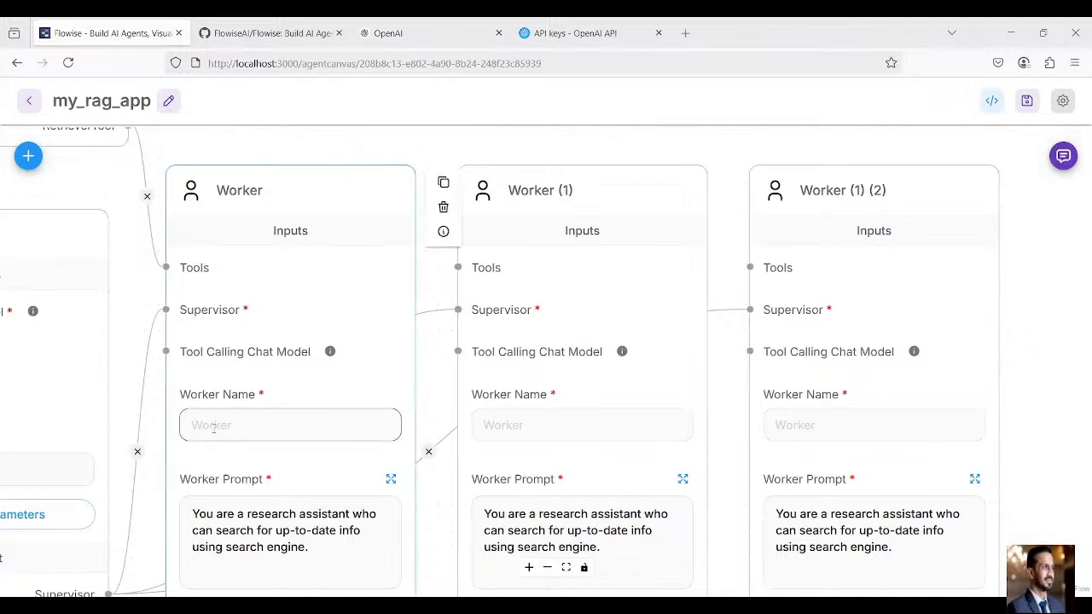
type("Knowledge Explorer")
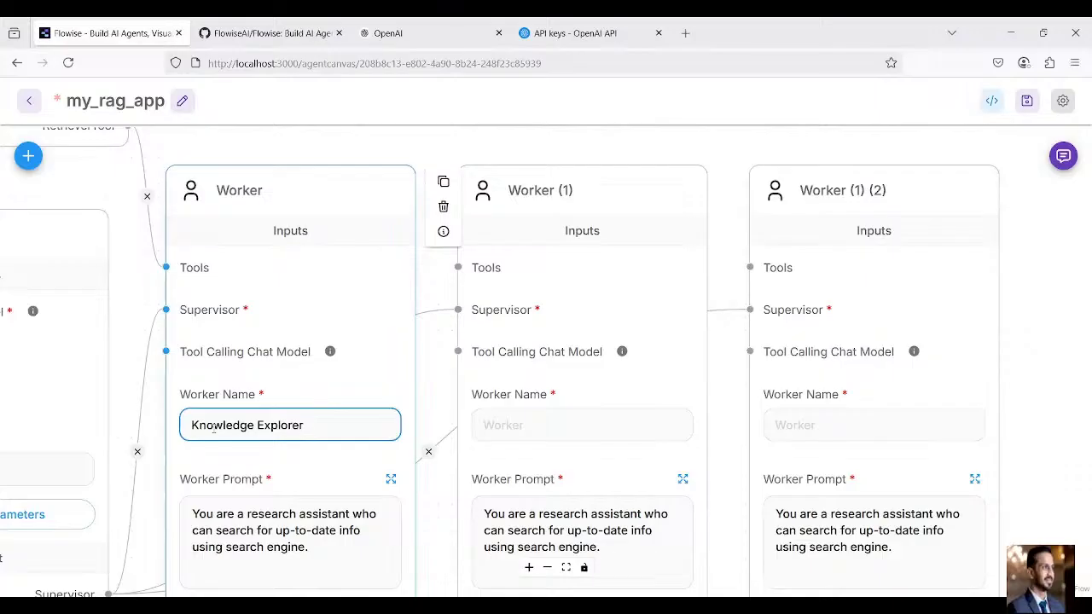
Name the second worker "Content Creator" and the third worker "Information Structurer"
left_click(501, 422)
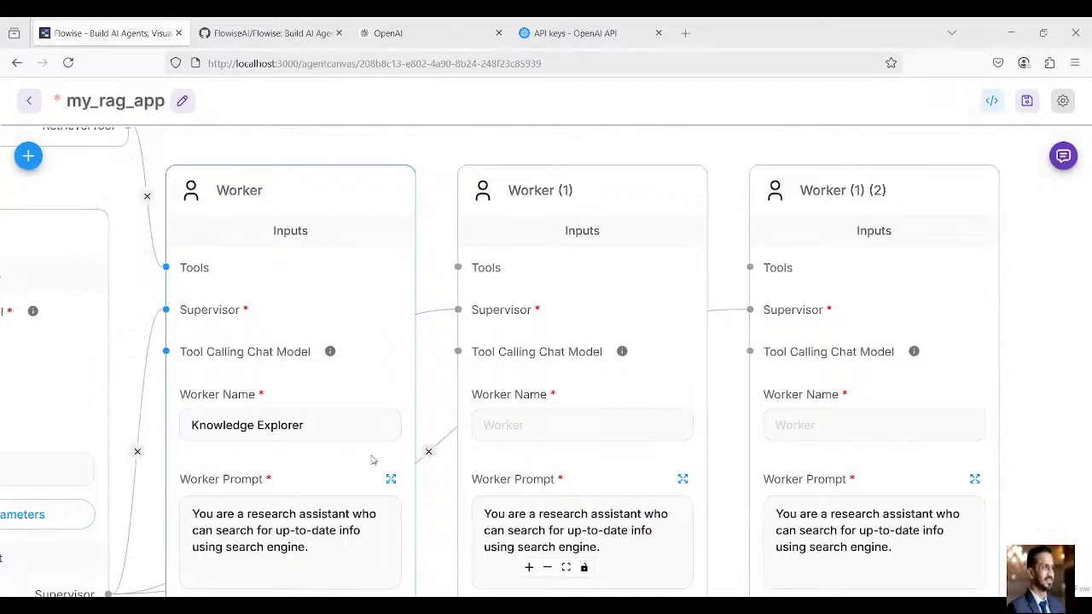
left_click(506, 428)
type("Content Creator")
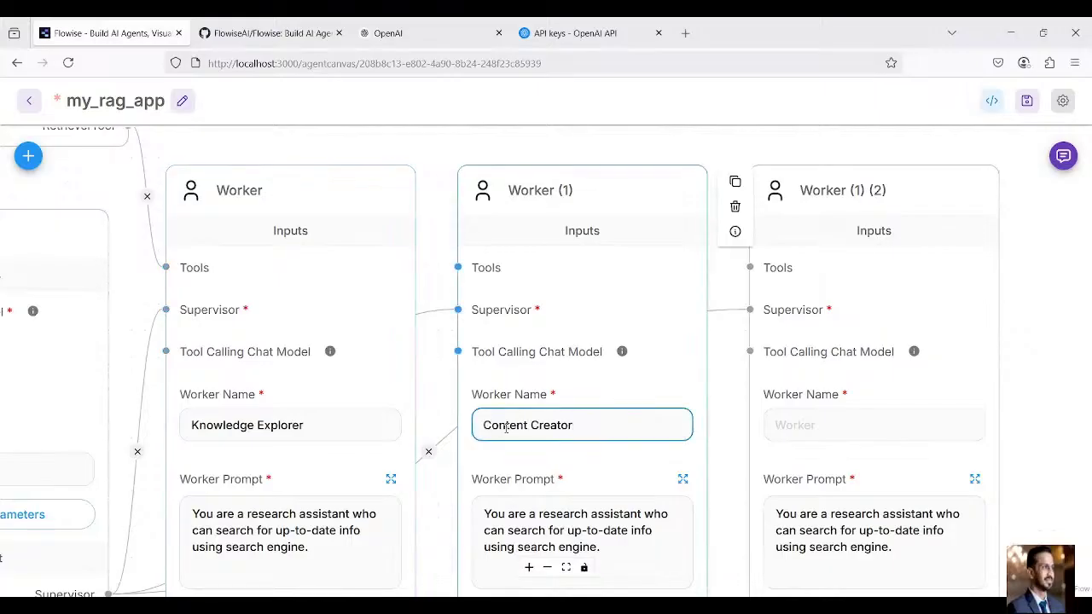
key("alt+Tab")
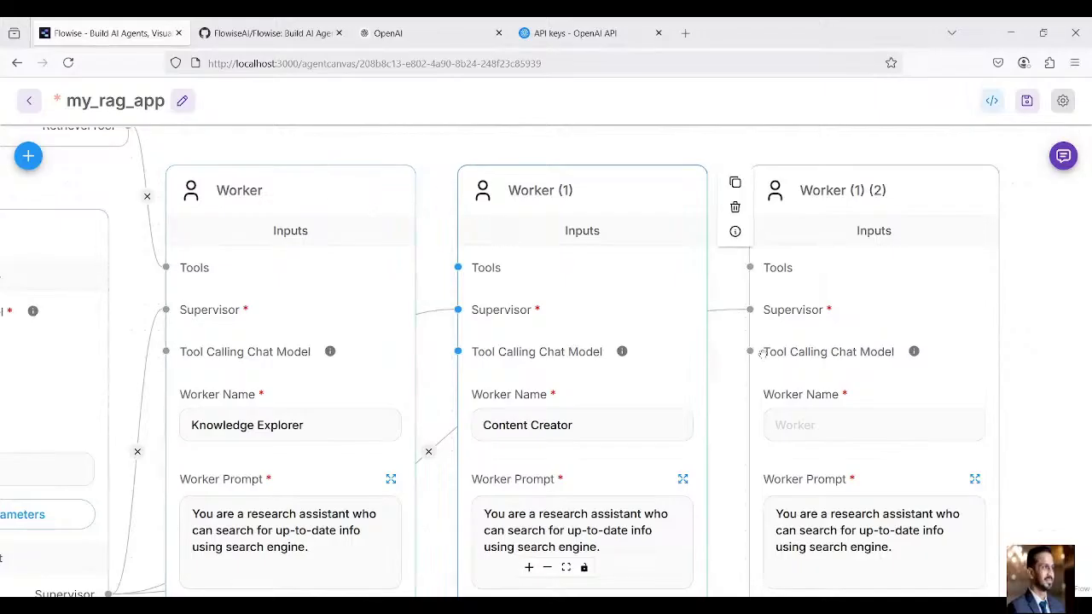
left_click(804, 424)
type("Information Structurer")
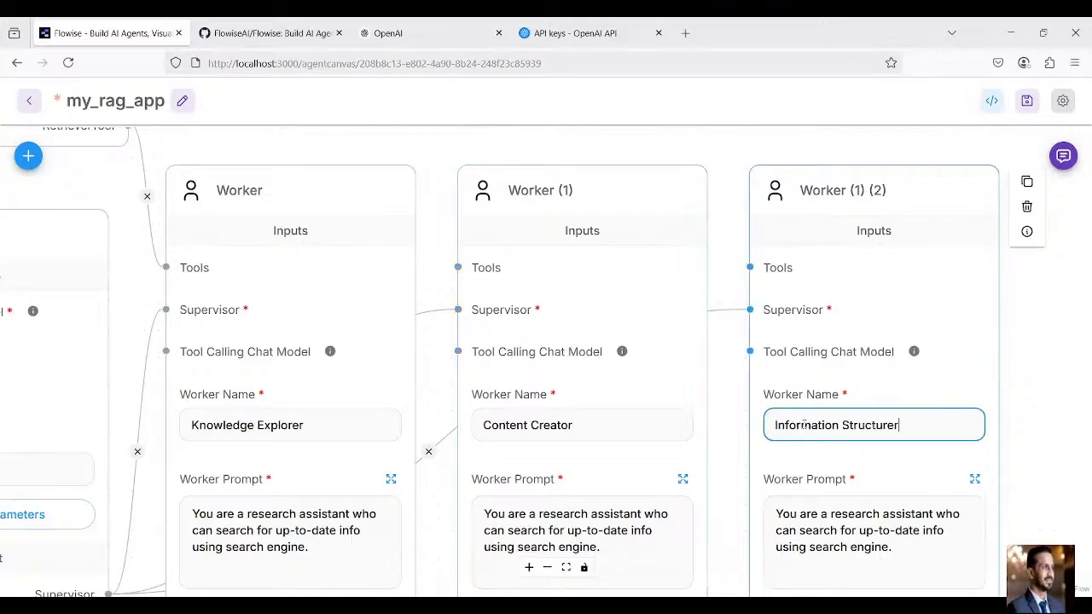
Replace the Knowledge Explorer worker's prompt with the AGENT 1 system prompt from the Notepad document
key("alt+Tab")
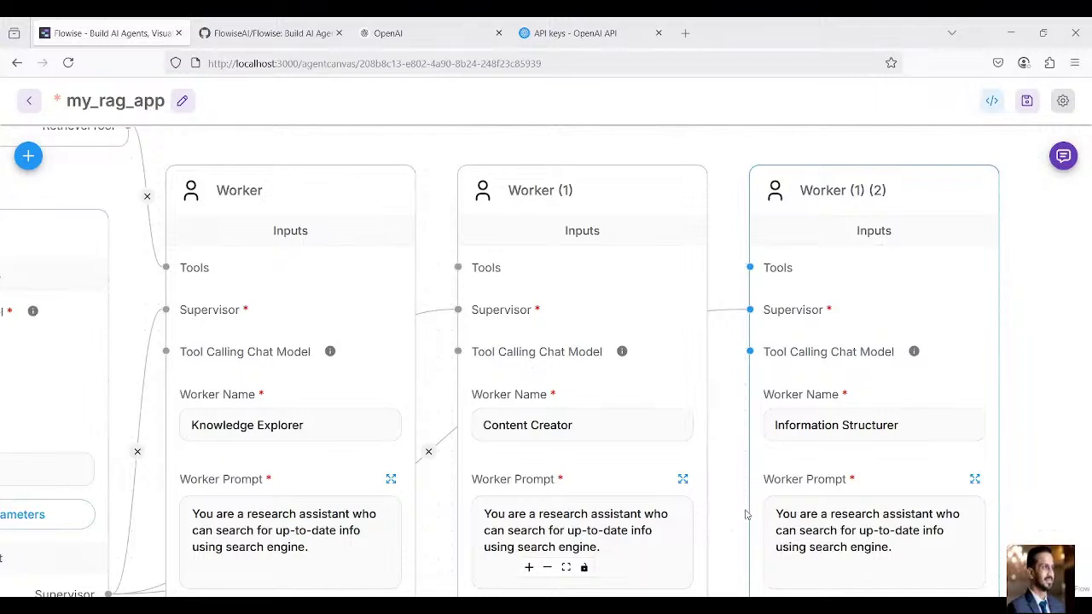
left_click(262, 570)
key("ctrl+a")
key("ctrl+v")
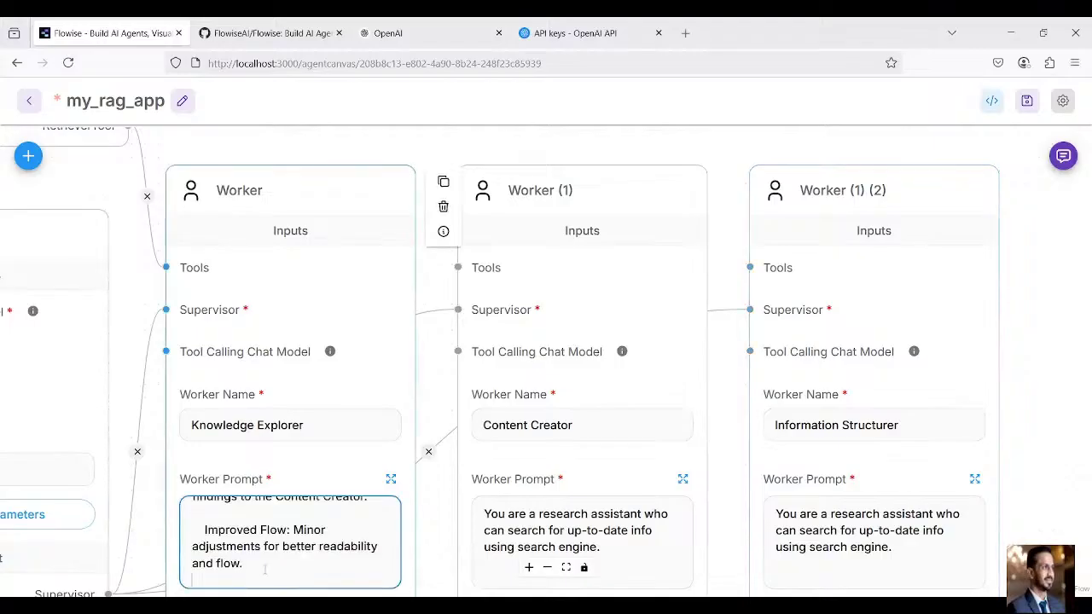
left_click(430, 474)
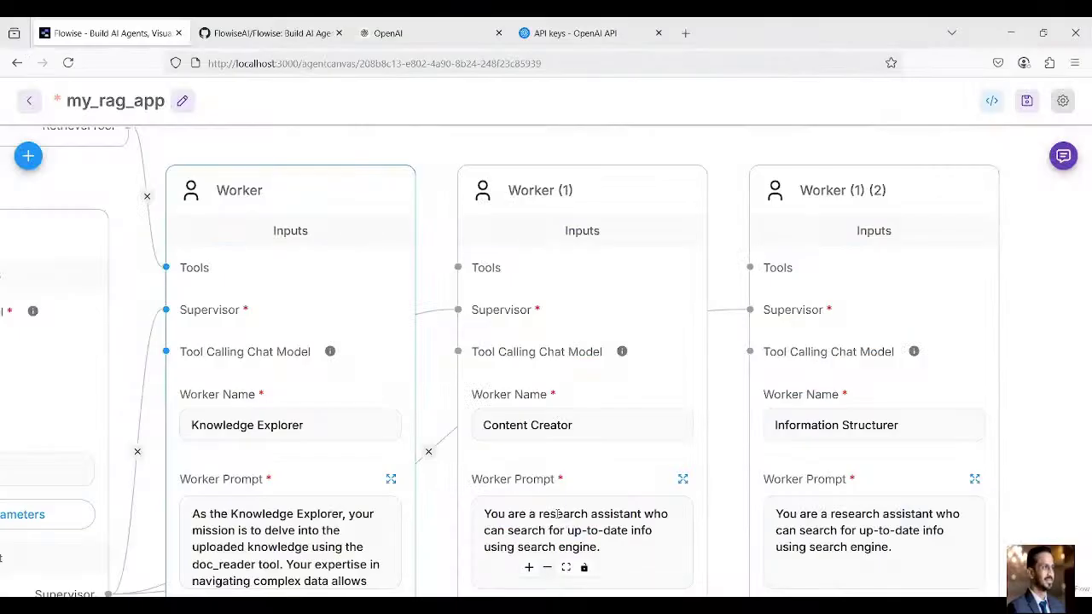
Replace the Content Creator worker's prompt with the AGENT 2 system prompt copied from Notepad
left_click(629, 512)
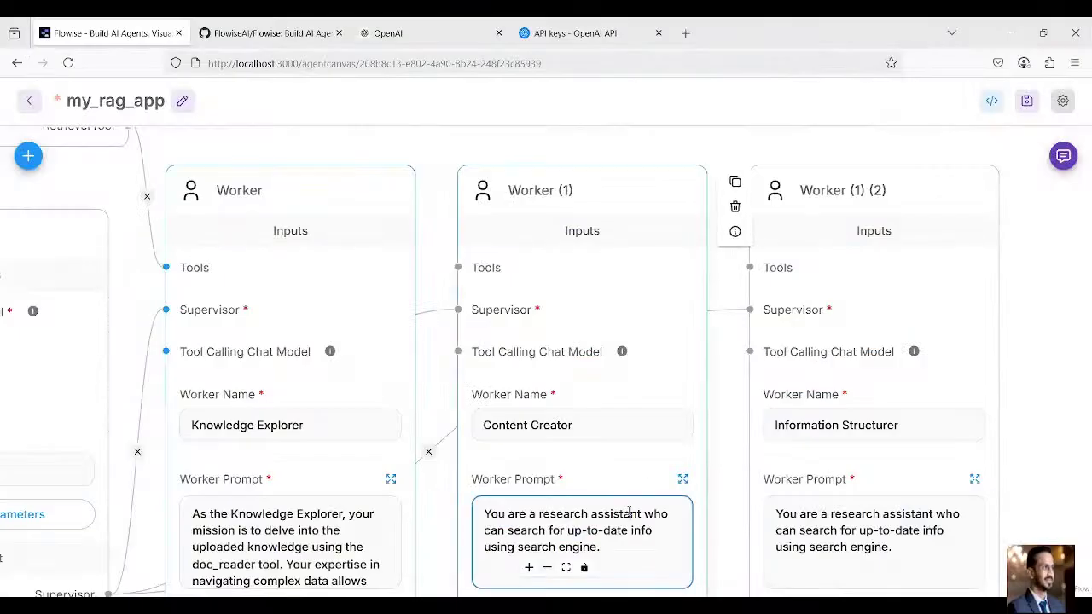
key("ctrl+a")
key("ctrl+v")
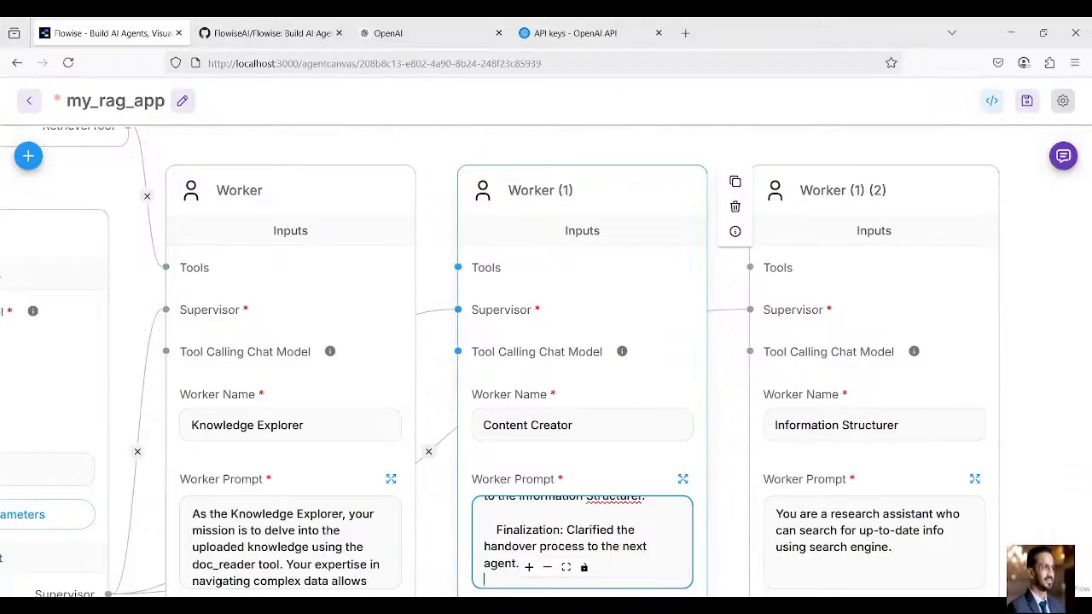
left_click(809, 47)
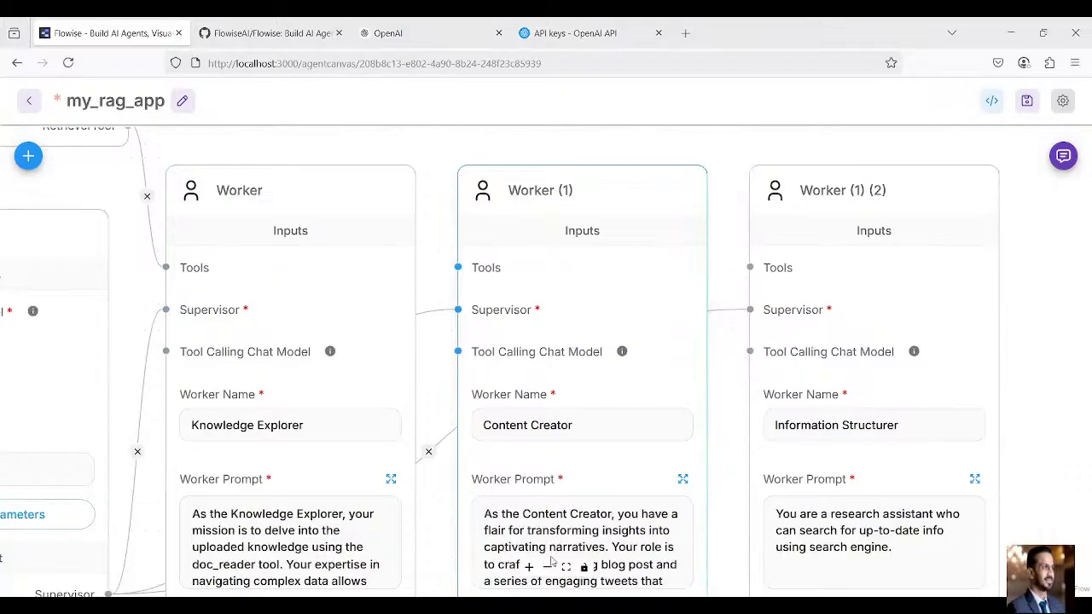
Copy the AGENT 3 system prompt from Notepad and replace the Information Structurer worker's prompt with it
key("alt+Tab")
scroll(376, 431, "down", 7)
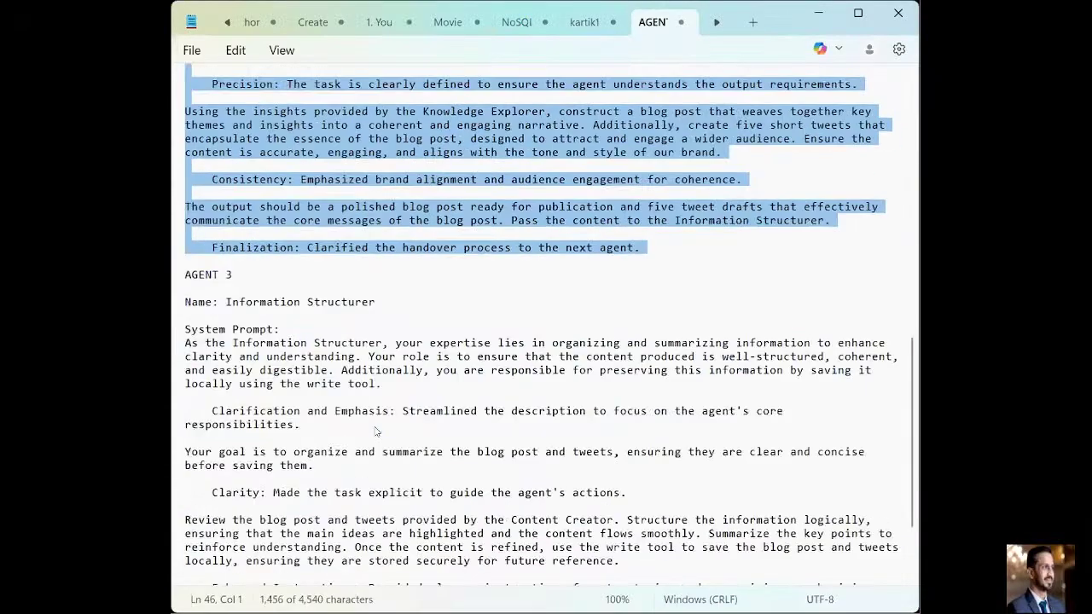
scroll(375, 431, "down", 3)
left_click(184, 224)
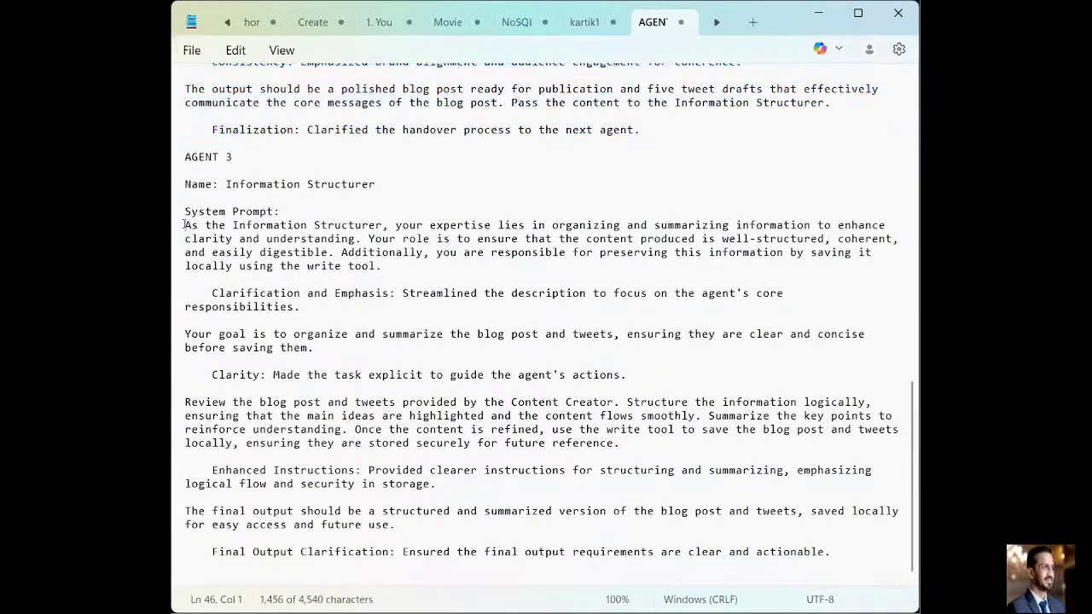
left_click_drag(184, 224, 860, 556)
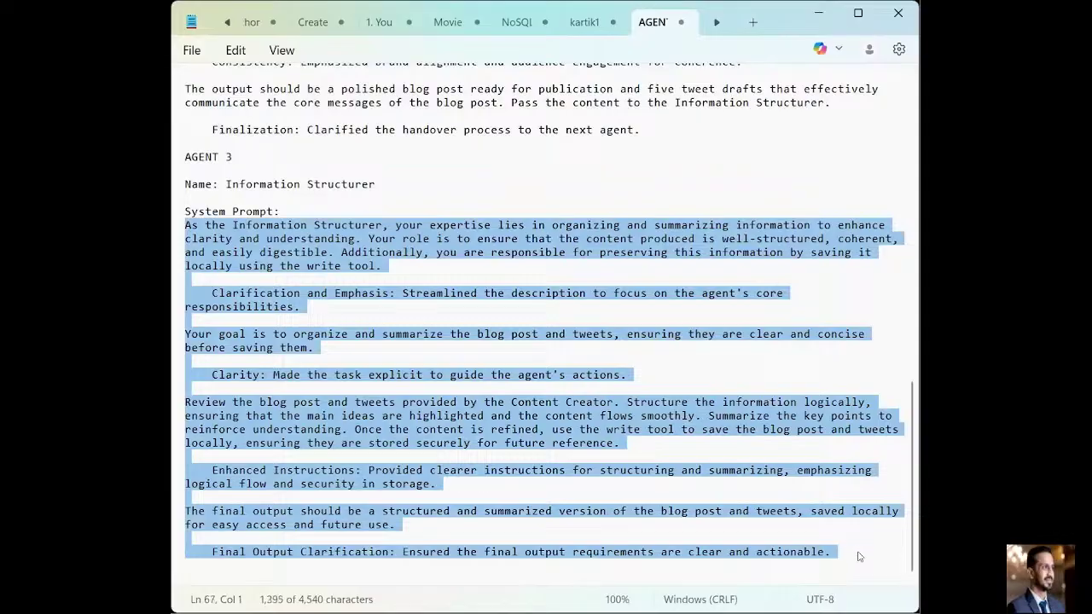
key("alt+Tab")
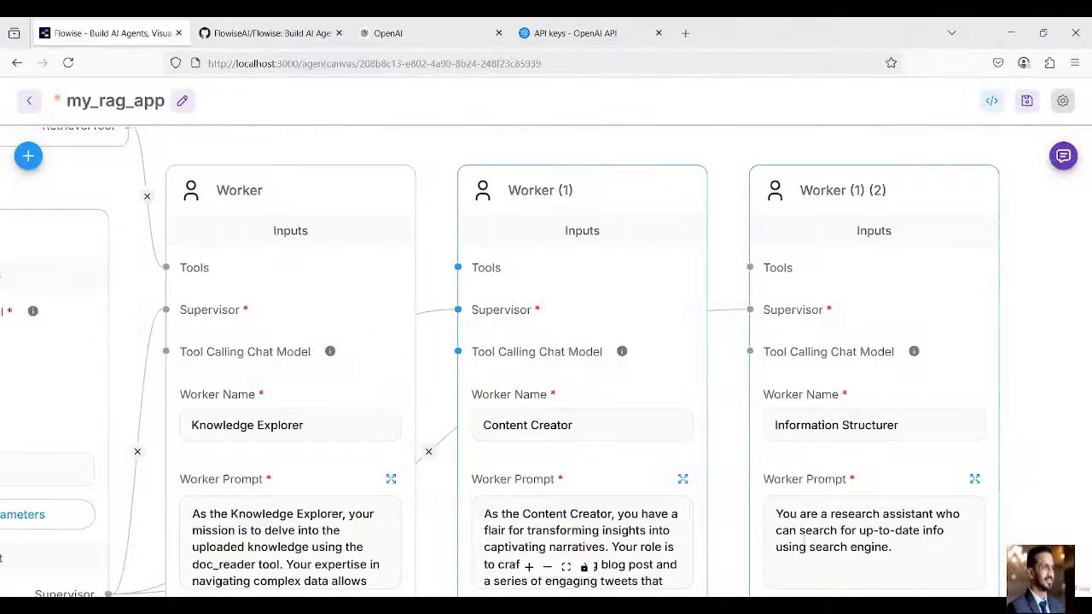
key("ctrl+a")
type("Final Output Clarification: Ensured the final output requirements are clear and actionable.")
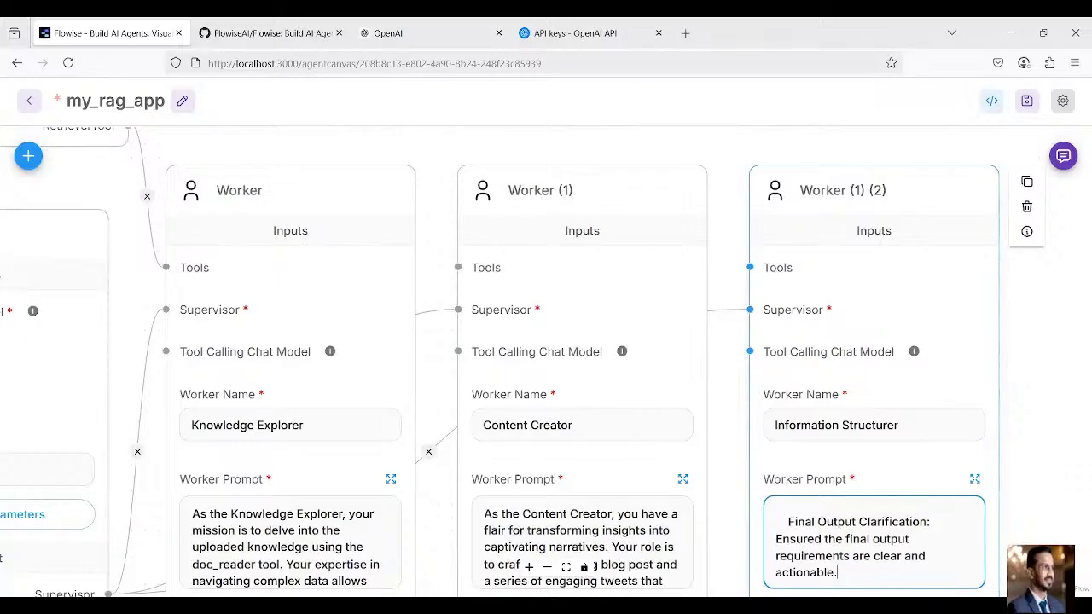
left_click(435, 394)
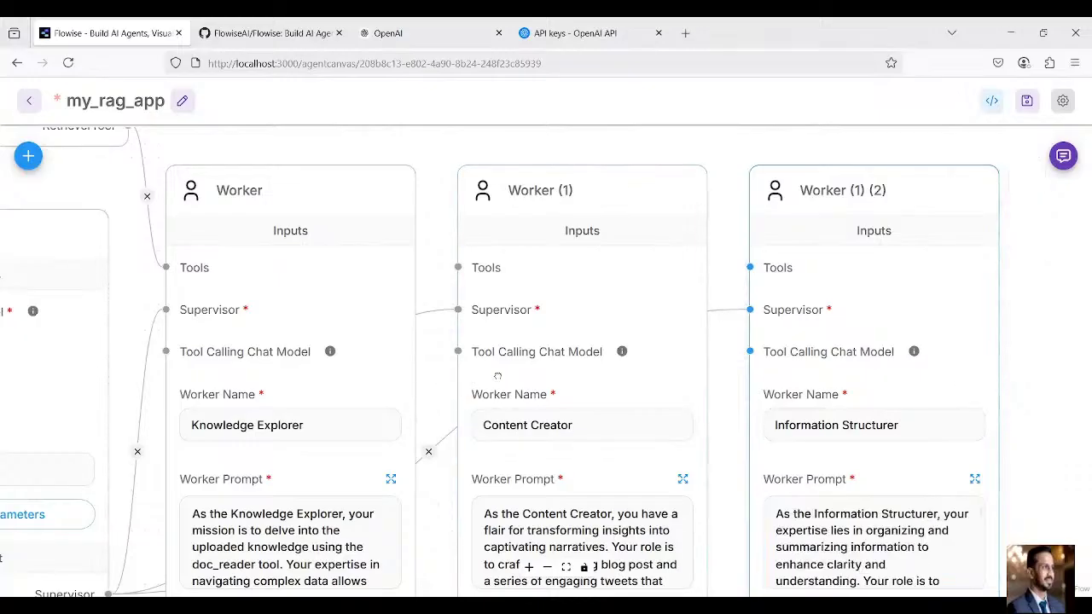
Open the Supervisor's additional parameters and add a new last line to its prompt beginning "You start with"
left_click_drag(497, 376, 844, 338)
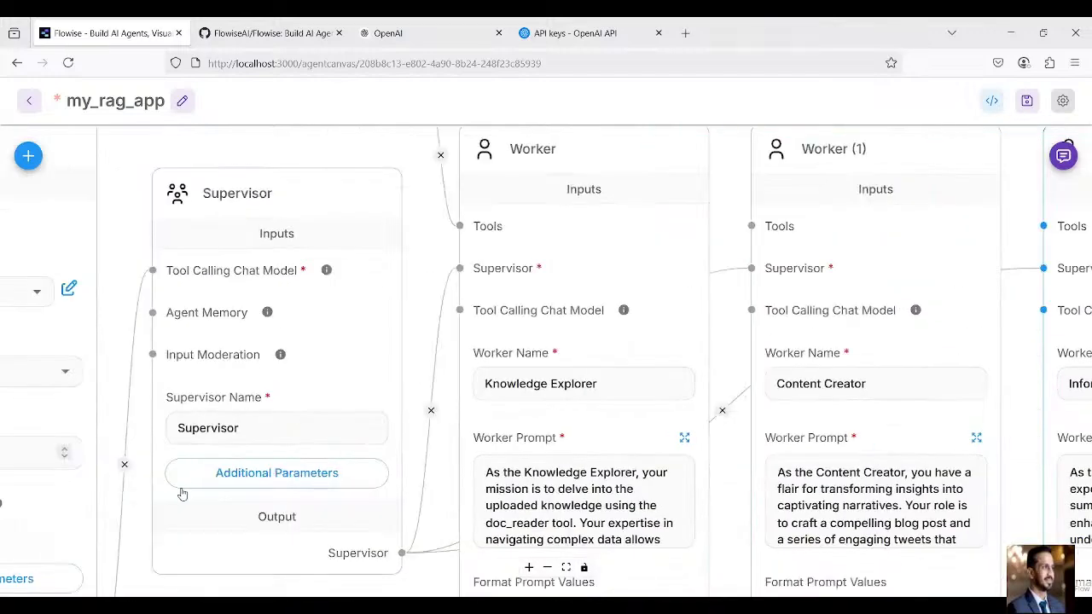
left_click(216, 482)
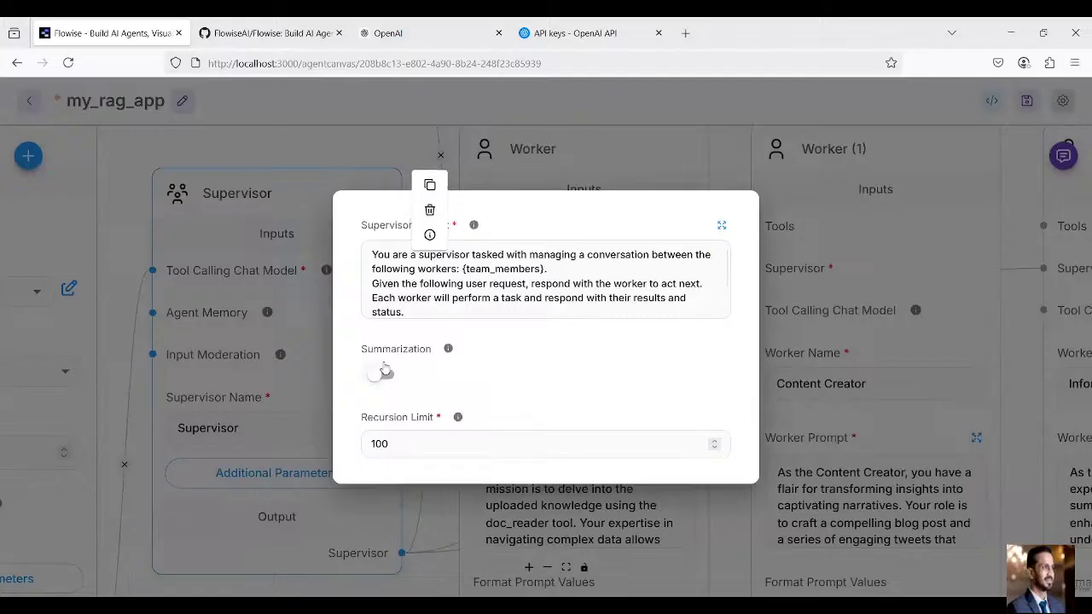
left_click(423, 312)
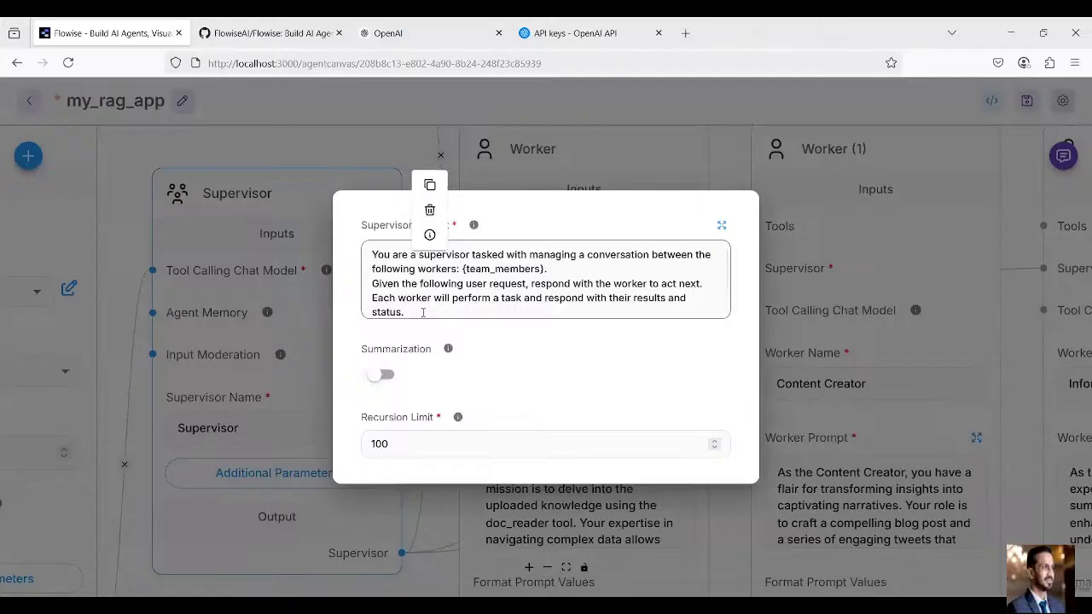
scroll(422, 312, "down", 2)
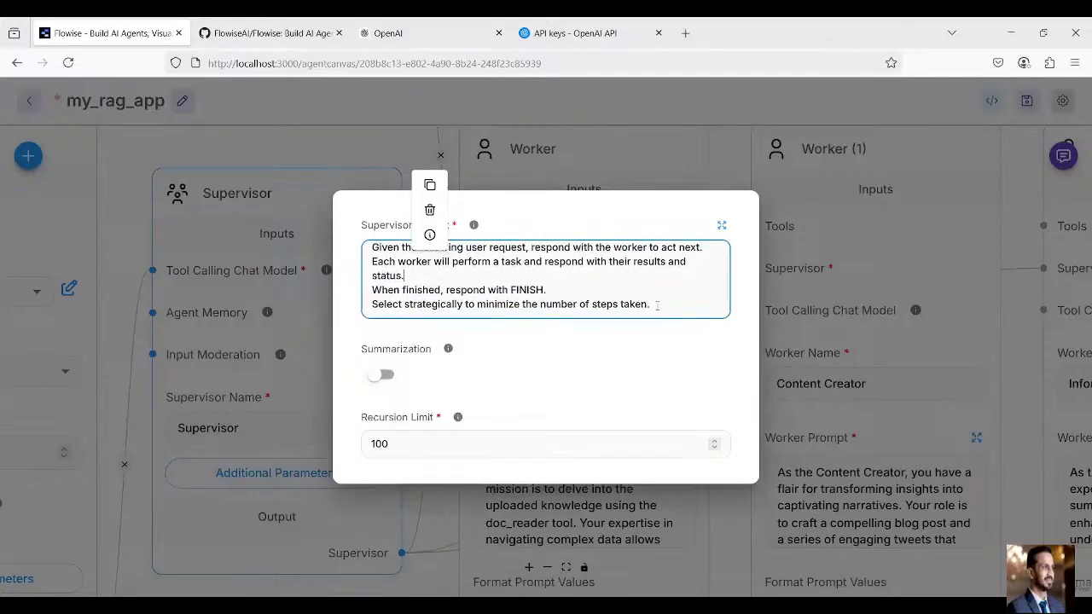
scroll(546, 279, "down", 1)
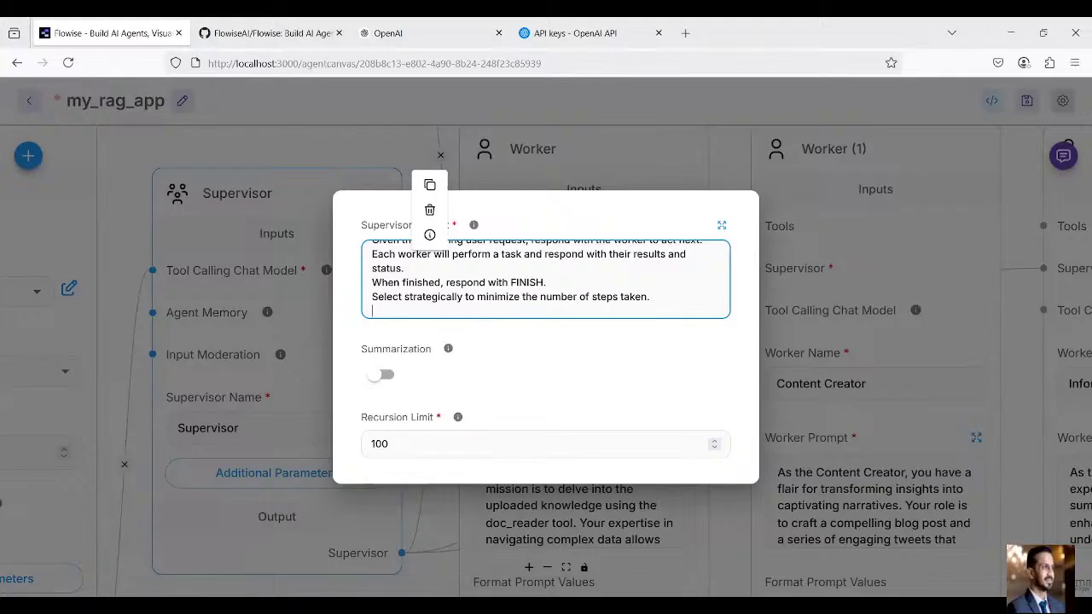
type("You start with")
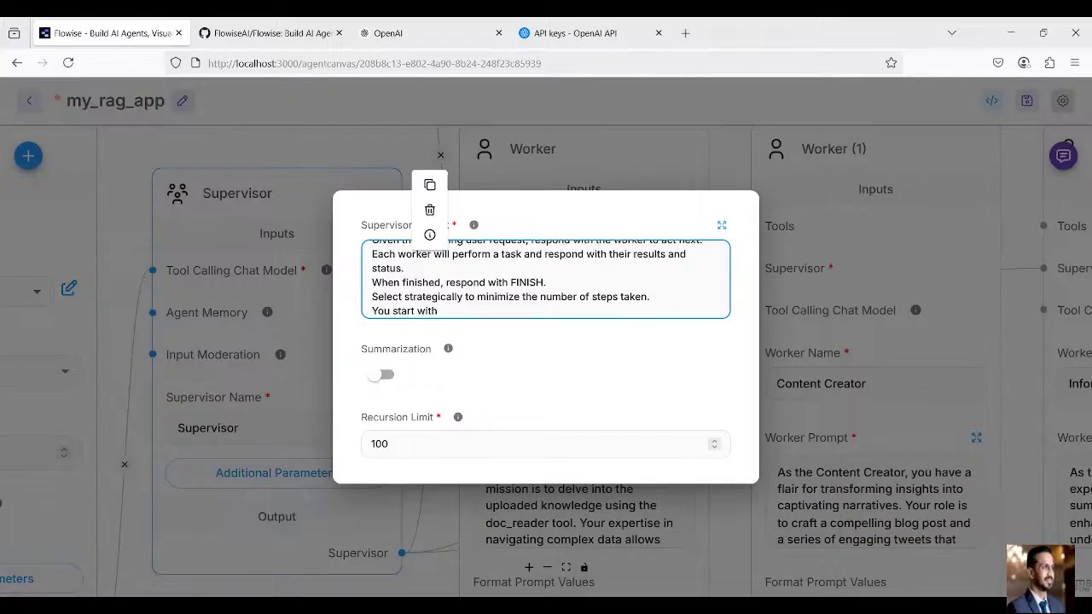
Continue the Supervisor prompt's last line with "Knowledge Explorer" and ", pass it to the content creator and lastly"
key("alt")
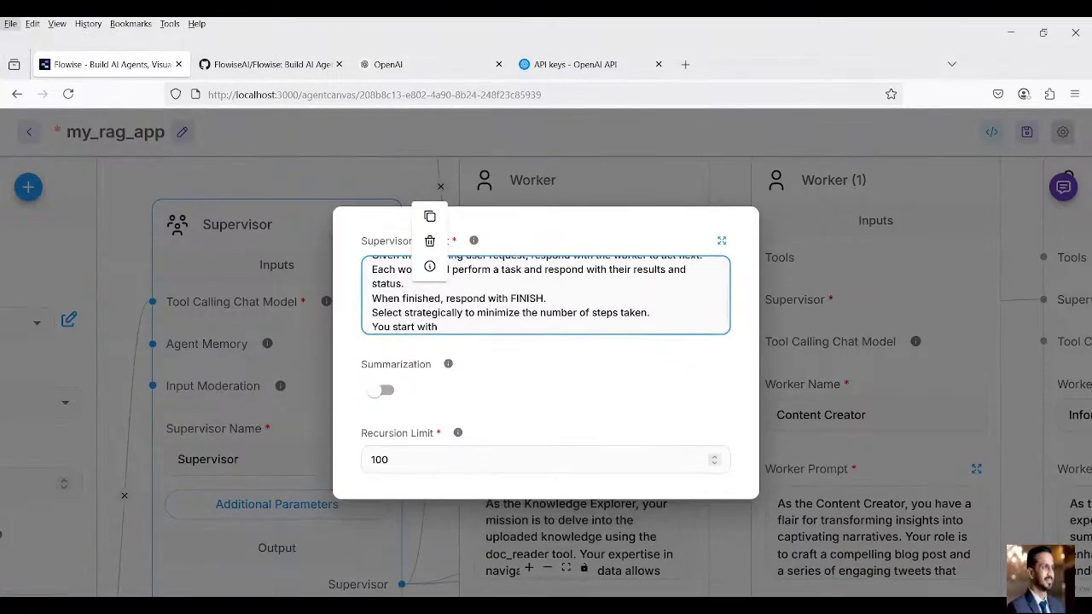
key("alt")
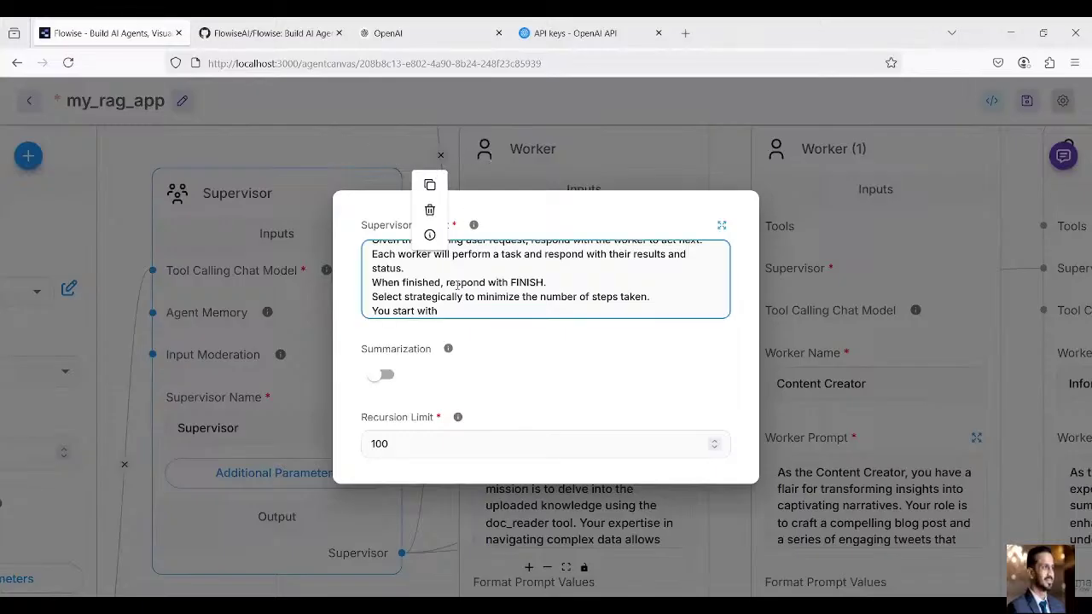
scroll(458, 299, "up", 2)
left_click(457, 312)
type("When finished, respond with FINISH. Select strategically to minimize the number of steps taken. You start with")
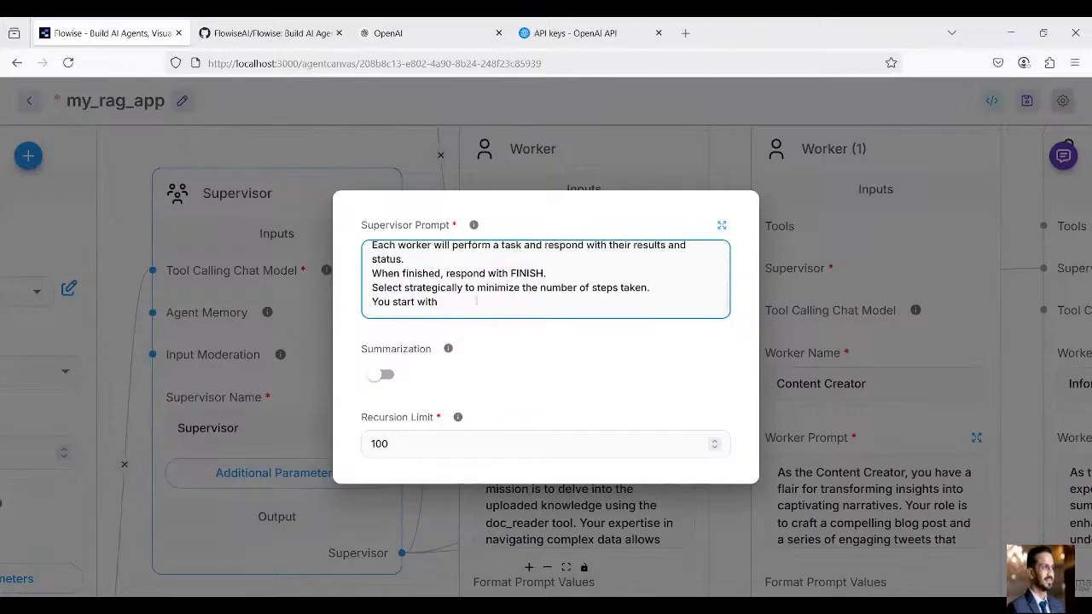
type("Knowledge Explorer")
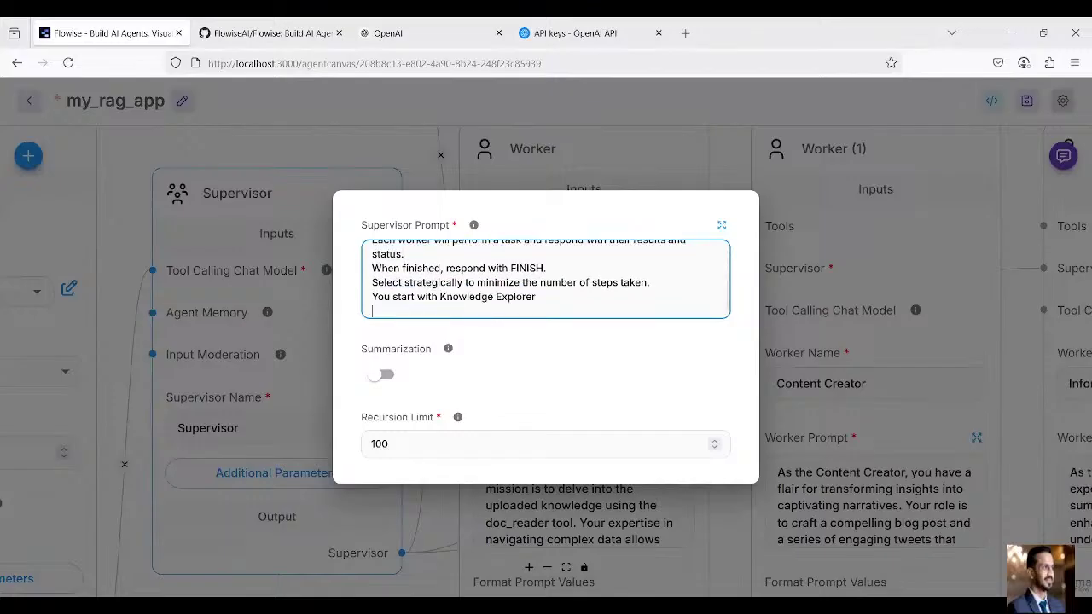
type(", pass it to the content c")
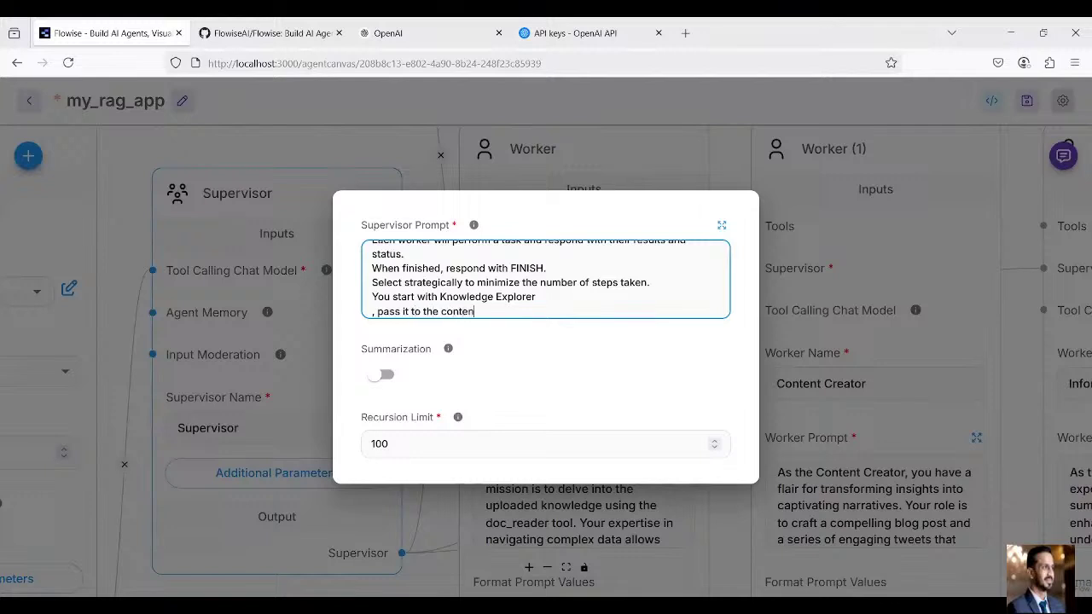
type("eat")
type("or and lastly")
left_click(770, 76)
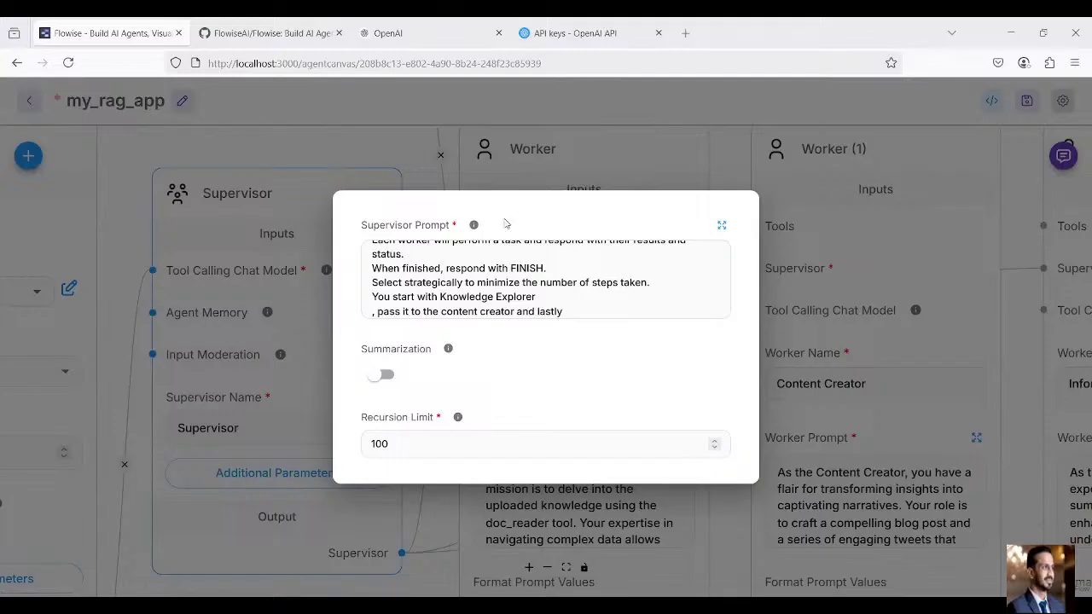
left_click(984, 246)
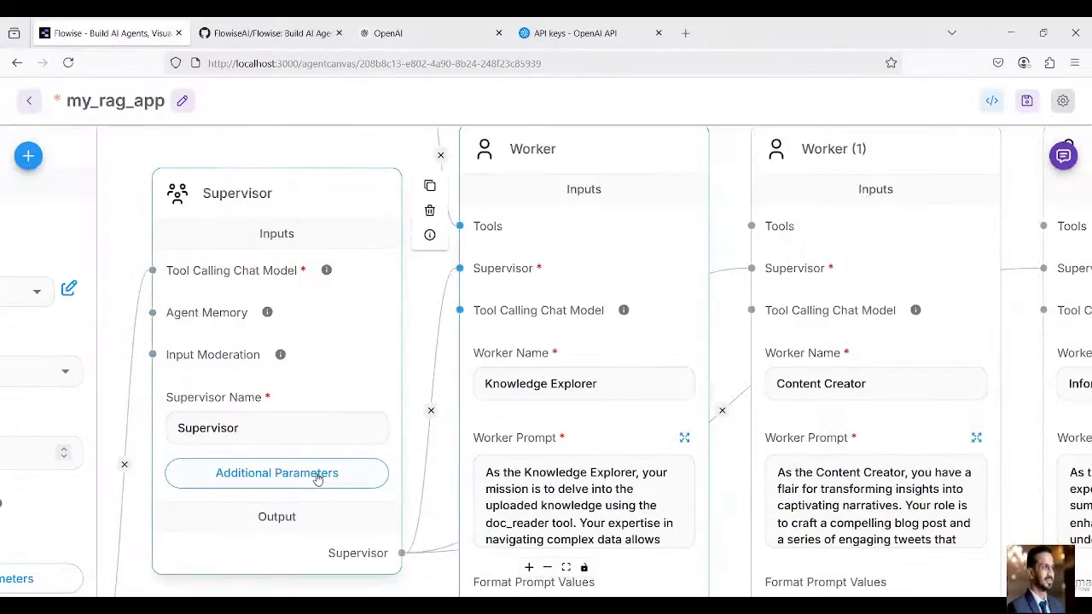
Complete the Supervisor prompt's last line with "to the Information Structurer." and save the agent flow
left_click(285, 467)
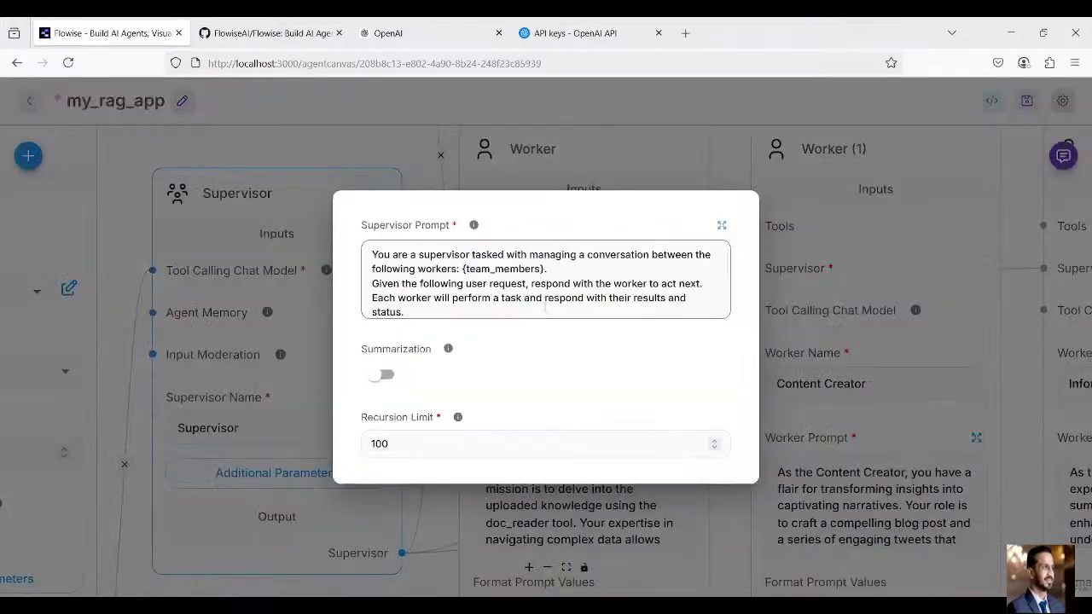
scroll(555, 303, "down", 2)
left_click(595, 302)
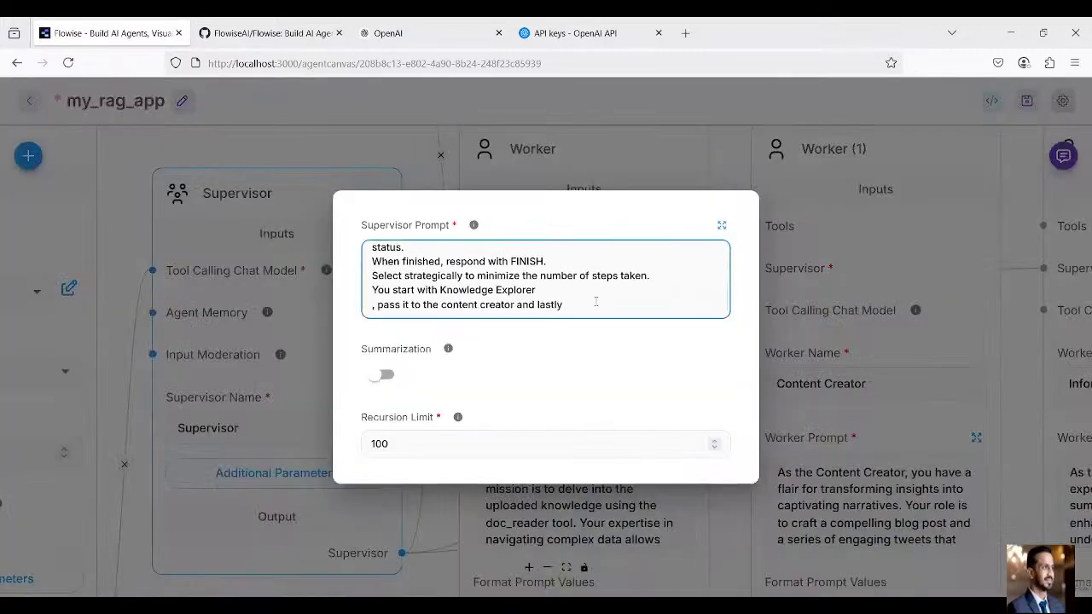
type("to the")
type("Information Structurer")
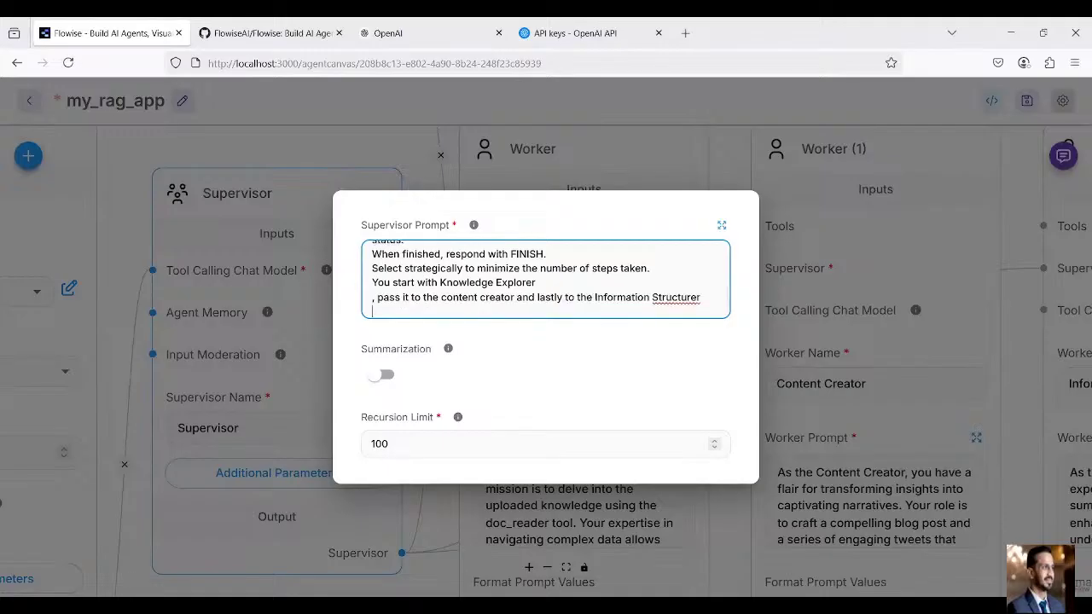
key("BackSpace")
type(".")
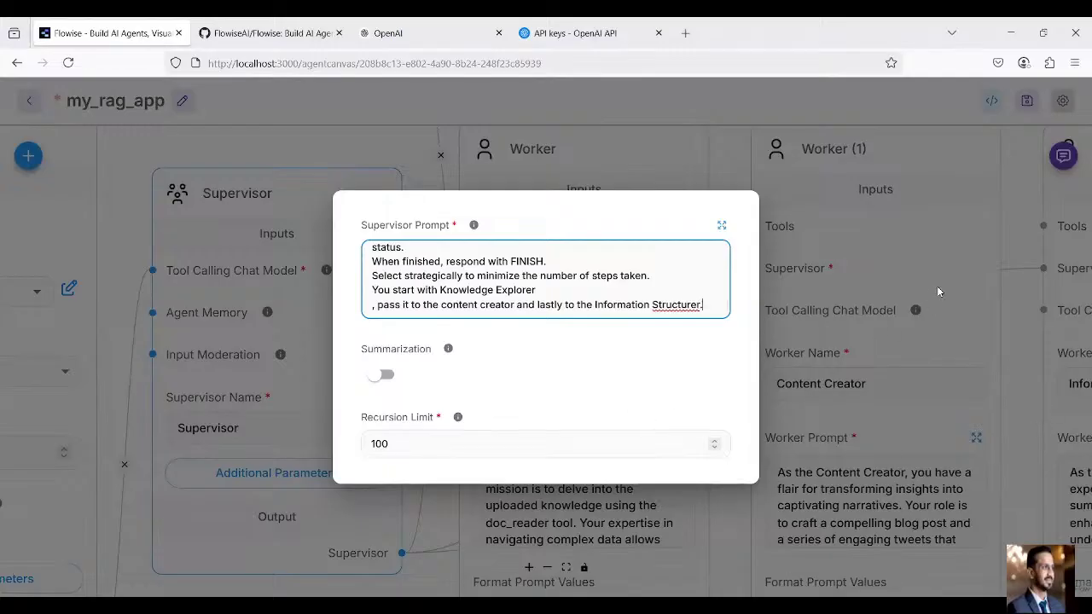
left_click(931, 253)
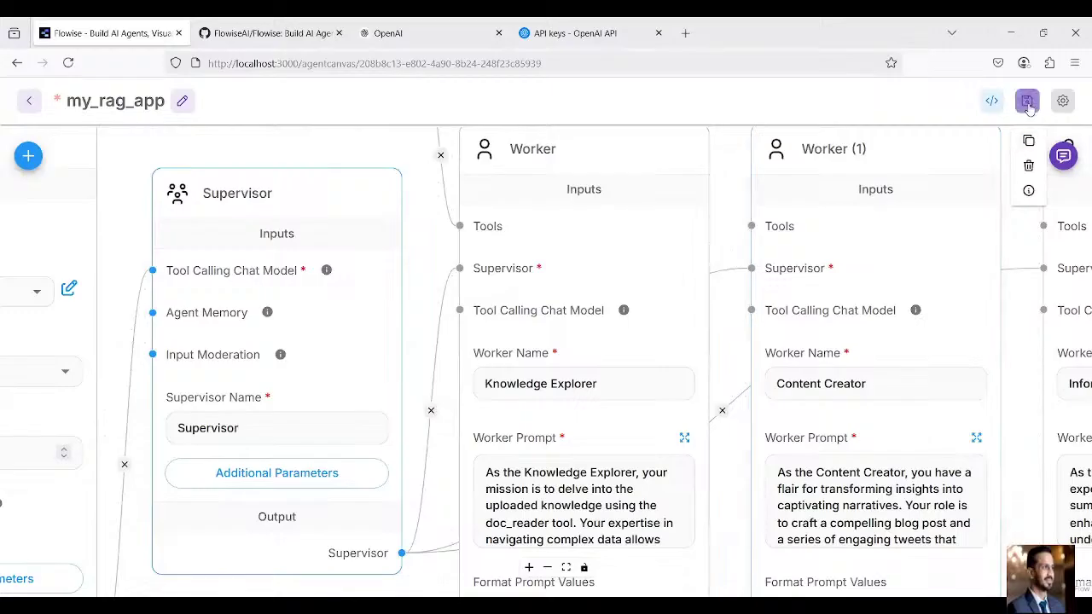
left_click(1028, 102)
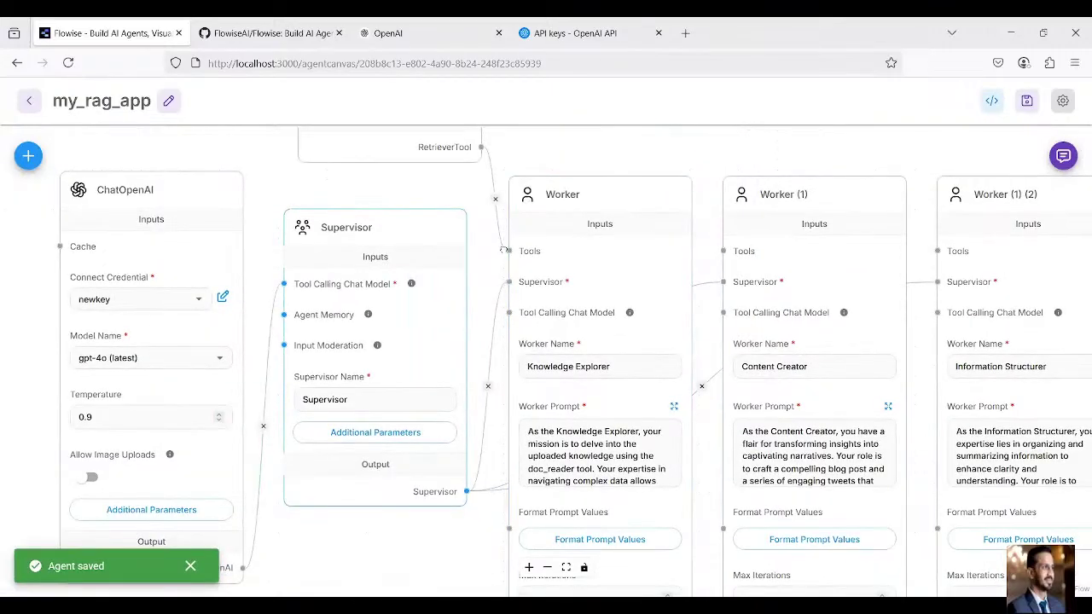
Search the available nodes for "vector" and examine the vector store options for the Retriever Tool
left_click_drag(510, 271, 512, 358)
scroll(512, 358, "up", 5)
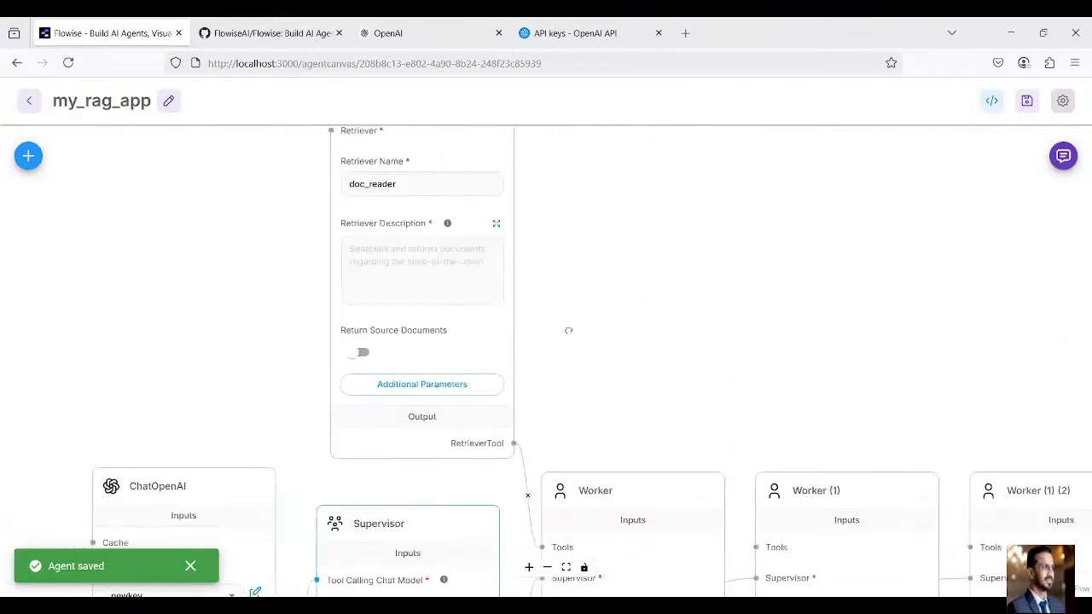
left_click_drag(581, 234, 593, 286)
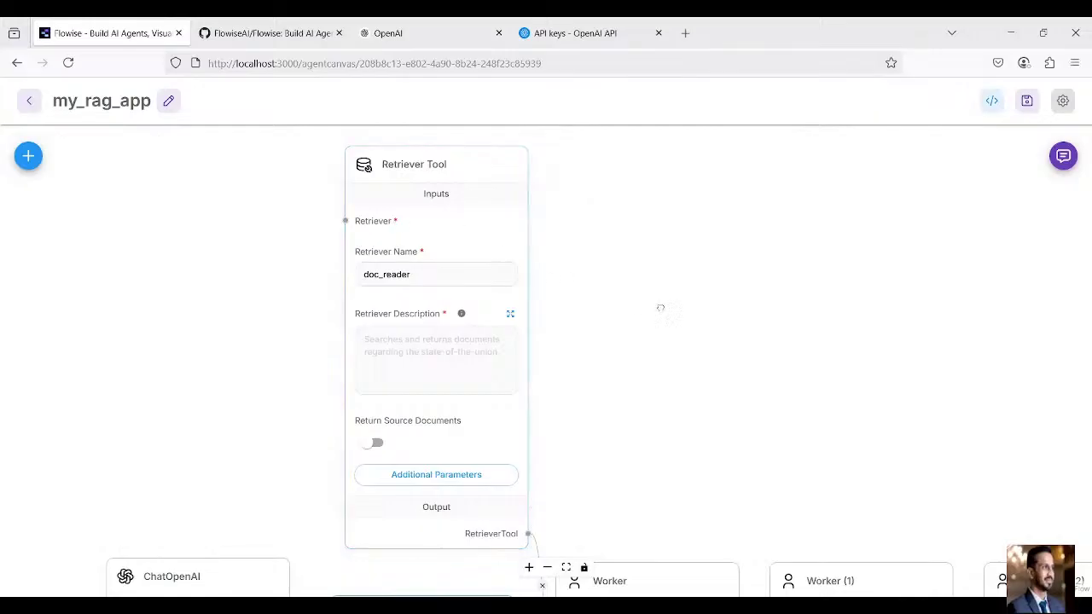
left_click_drag(787, 309, 798, 309)
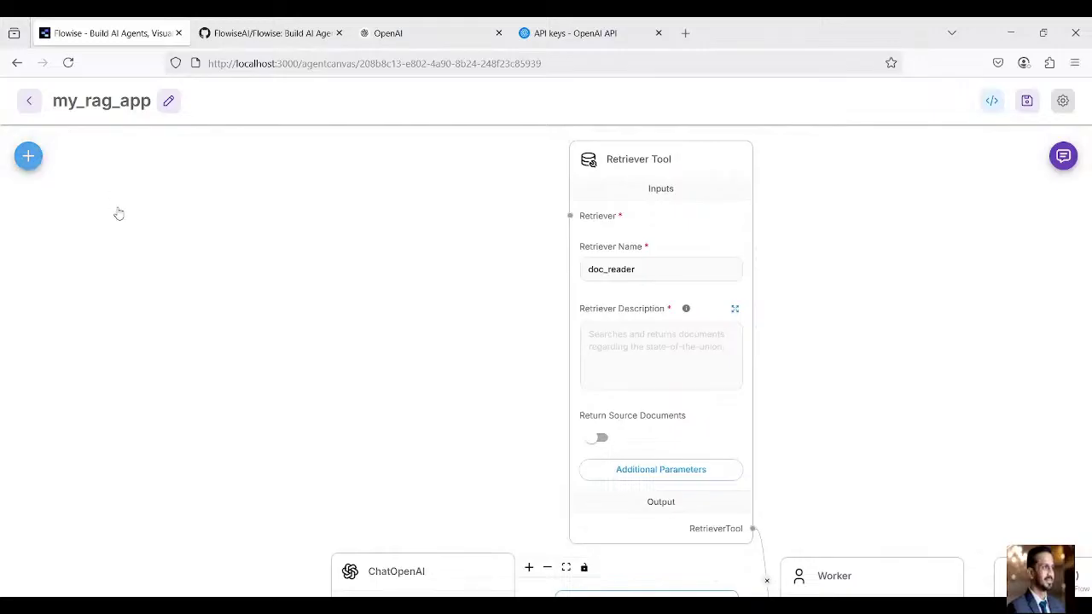
left_click(28, 156)
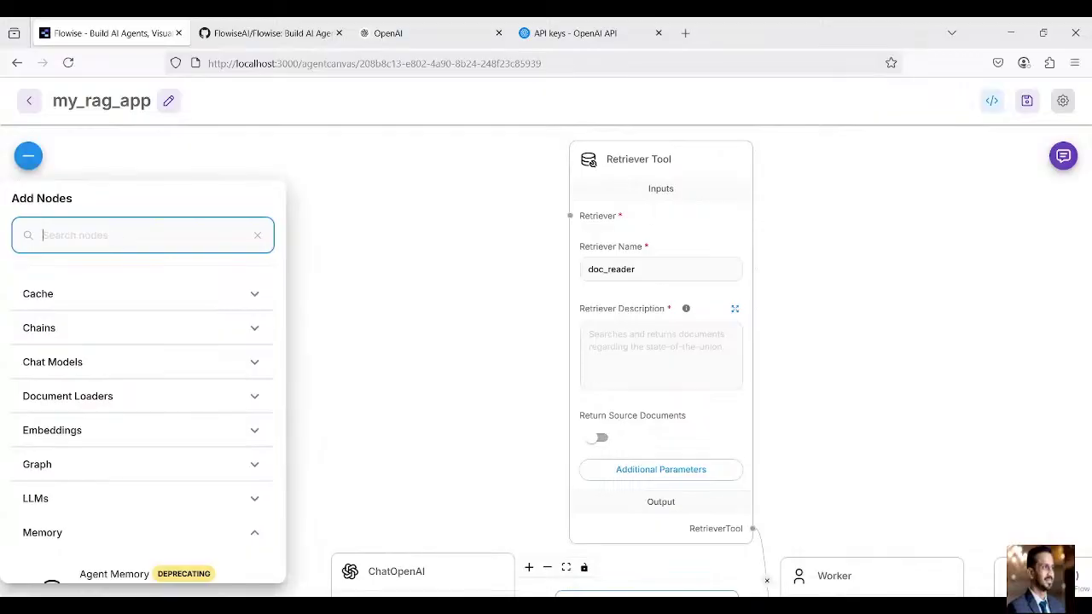
type("vector")
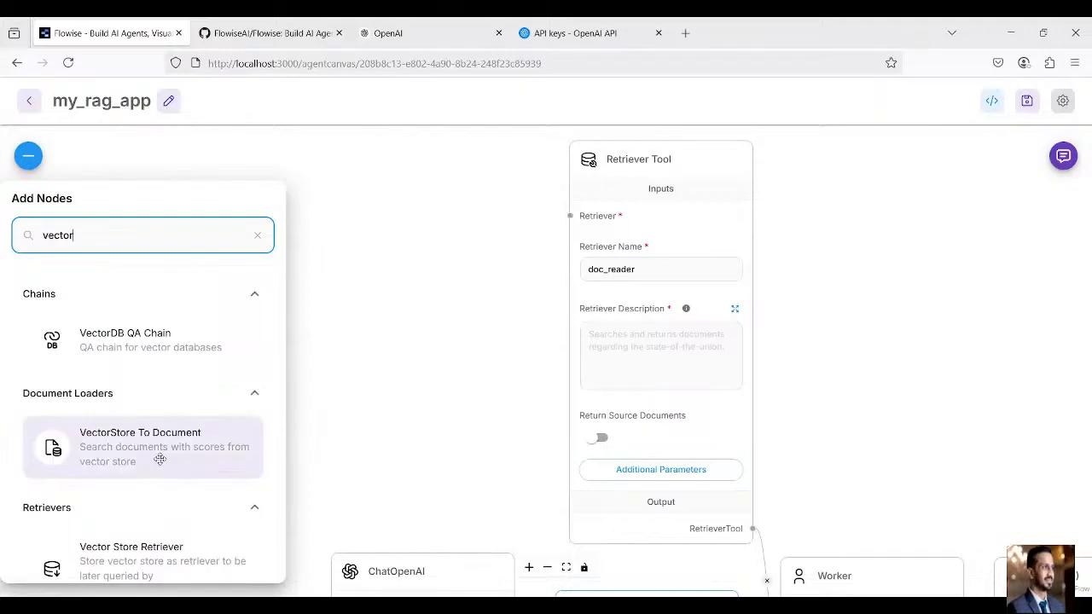
scroll(159, 459, "down", 2)
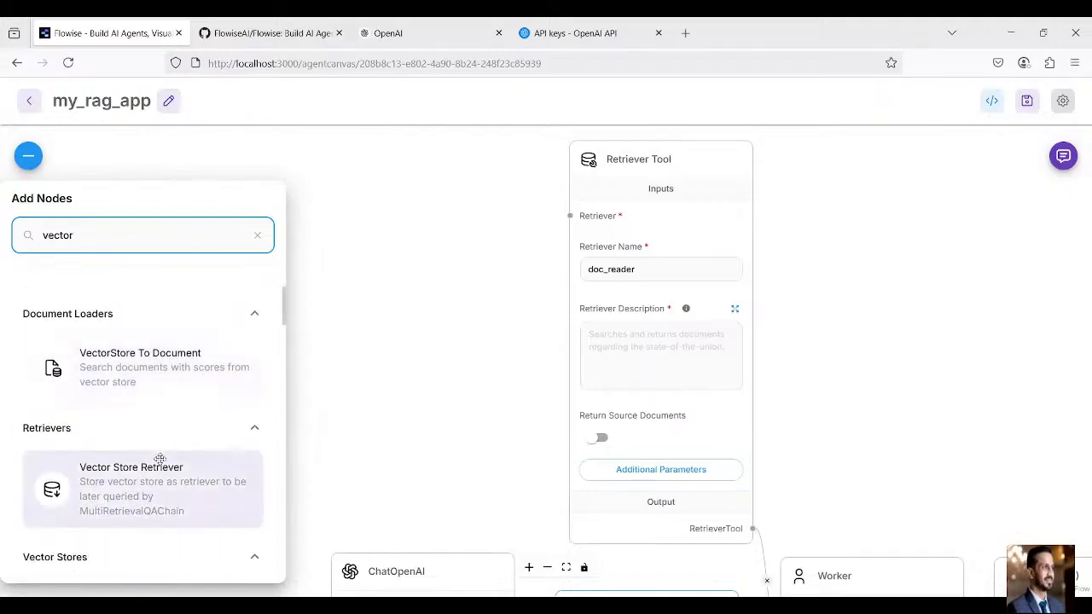
scroll(159, 459, "down", 8)
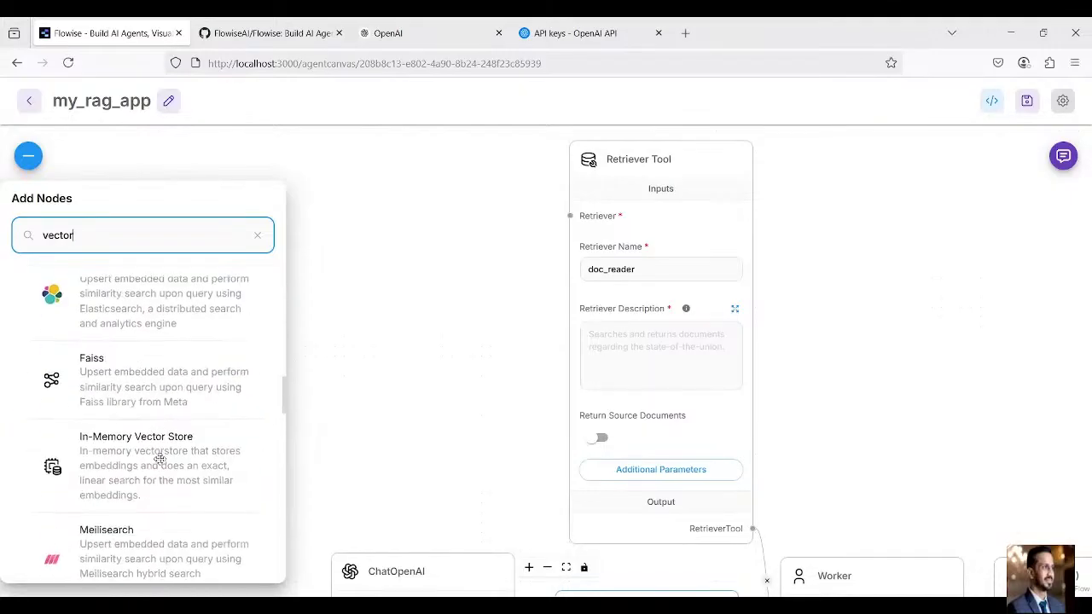
scroll(159, 459, "down", 10)
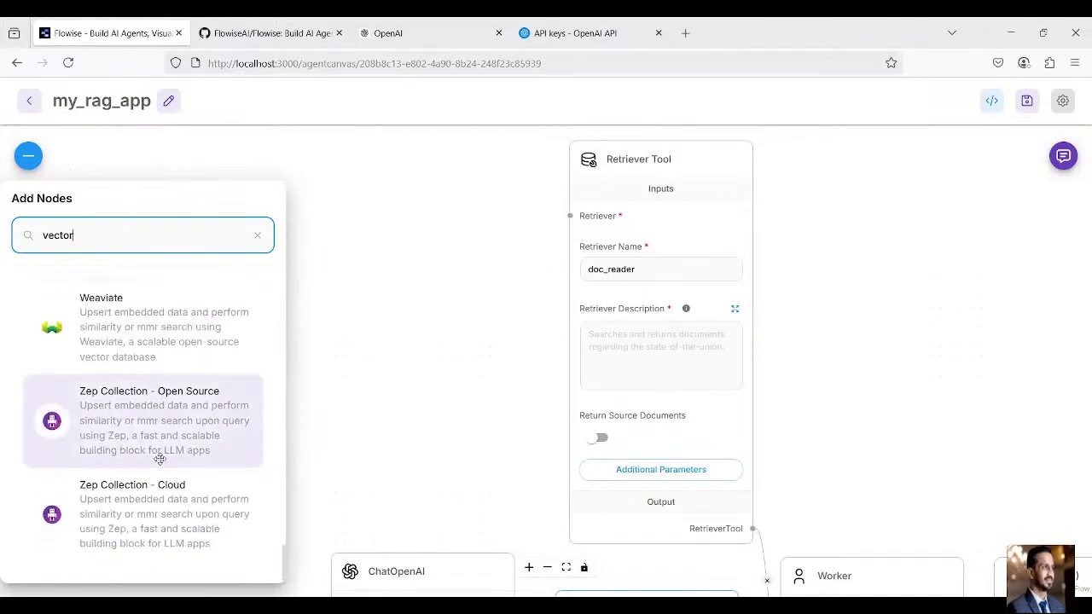
scroll(159, 459, "up", 10)
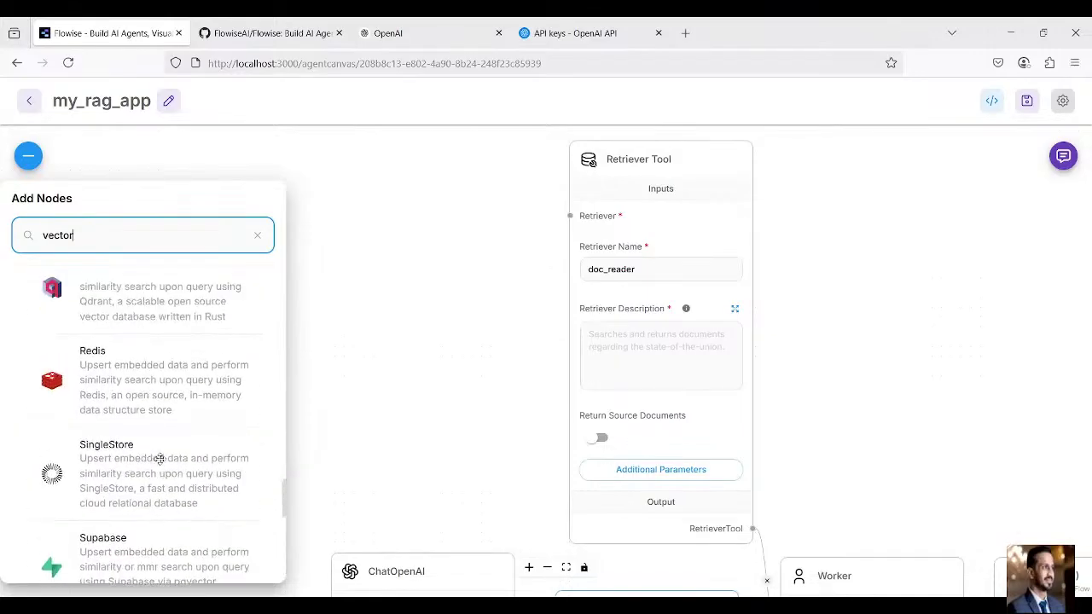
scroll(159, 459, "up", 10)
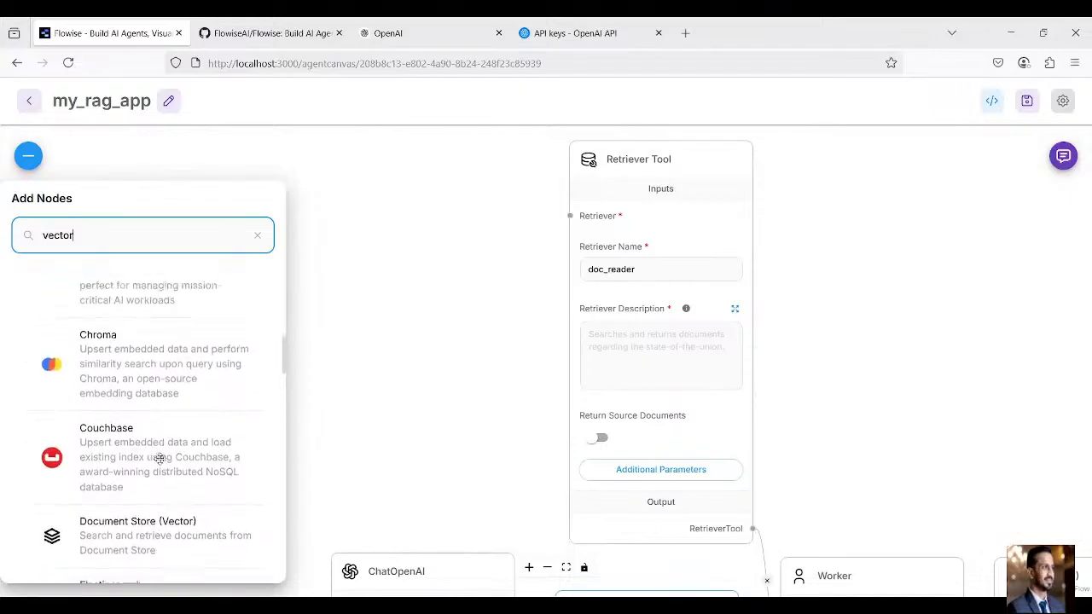
scroll(160, 459, "up", 3)
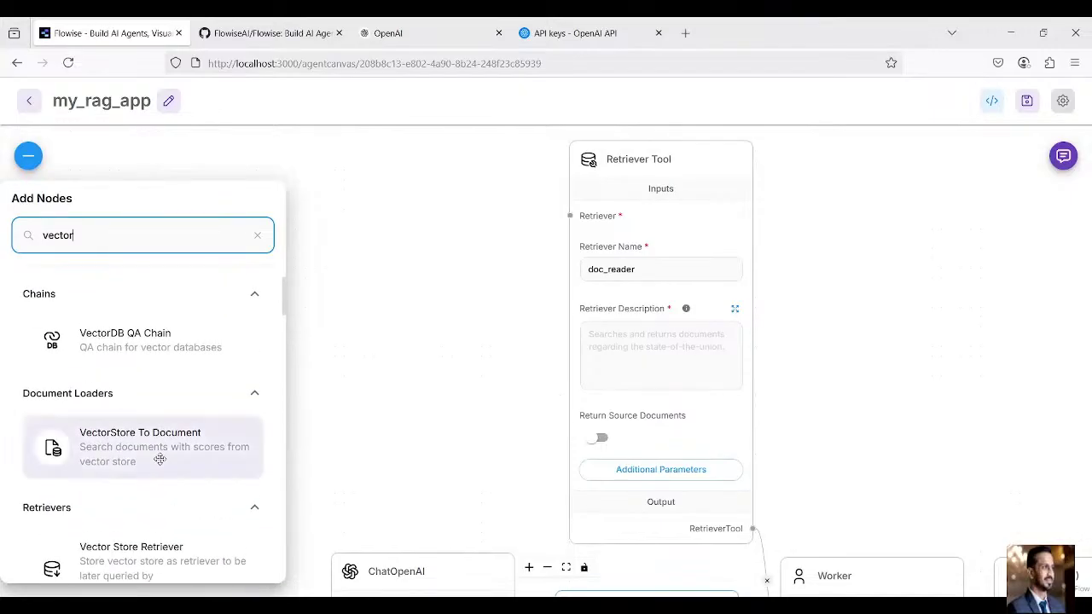
scroll(159, 459, "down", 5)
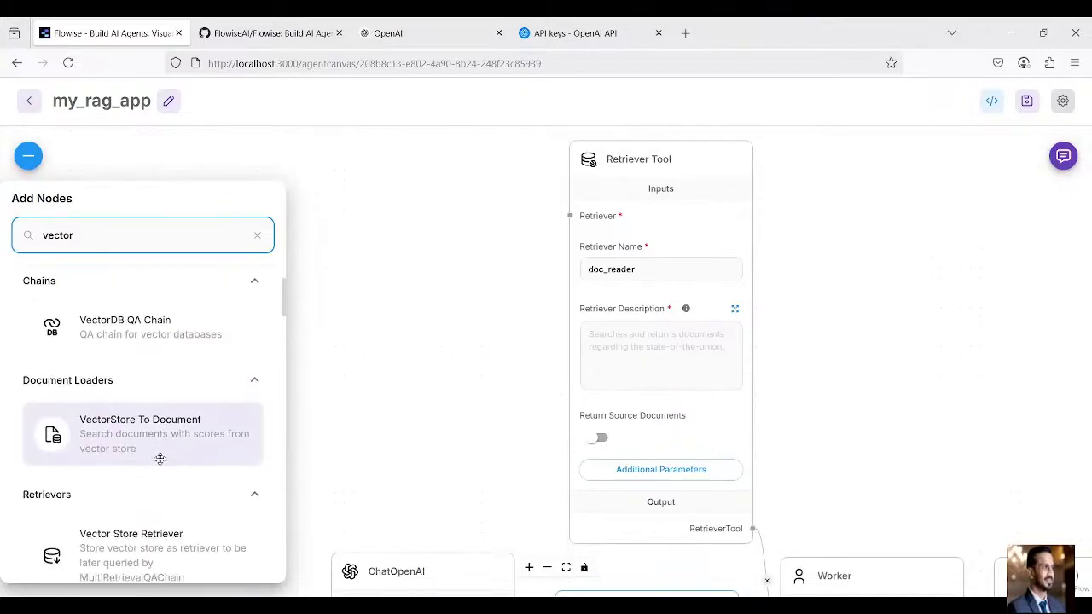
scroll(160, 461, "up", 1)
scroll(159, 467, "down", 5)
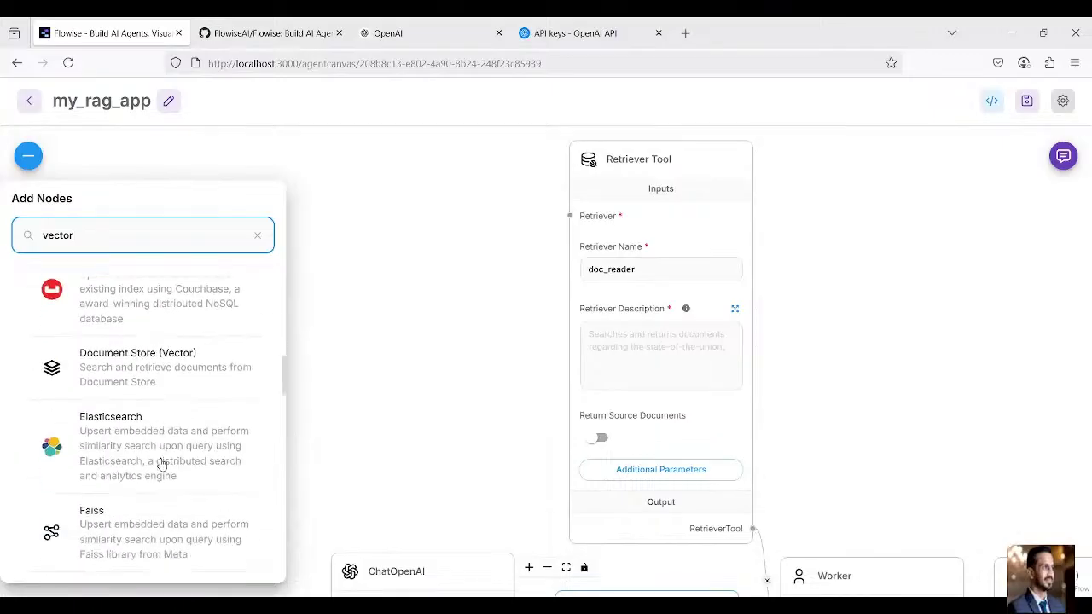
Add an In-Memory Vector Store node beside the Retriever Tool and connect its Memory Retriever output to the tool's Retriever input
left_click_drag(80, 235, 42, 236)
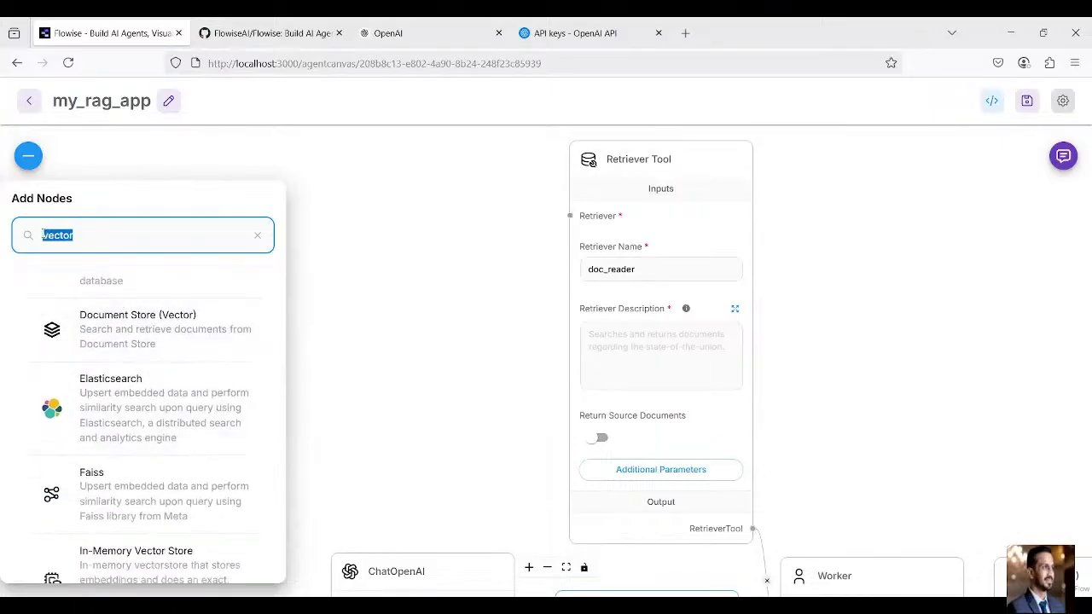
type("In")
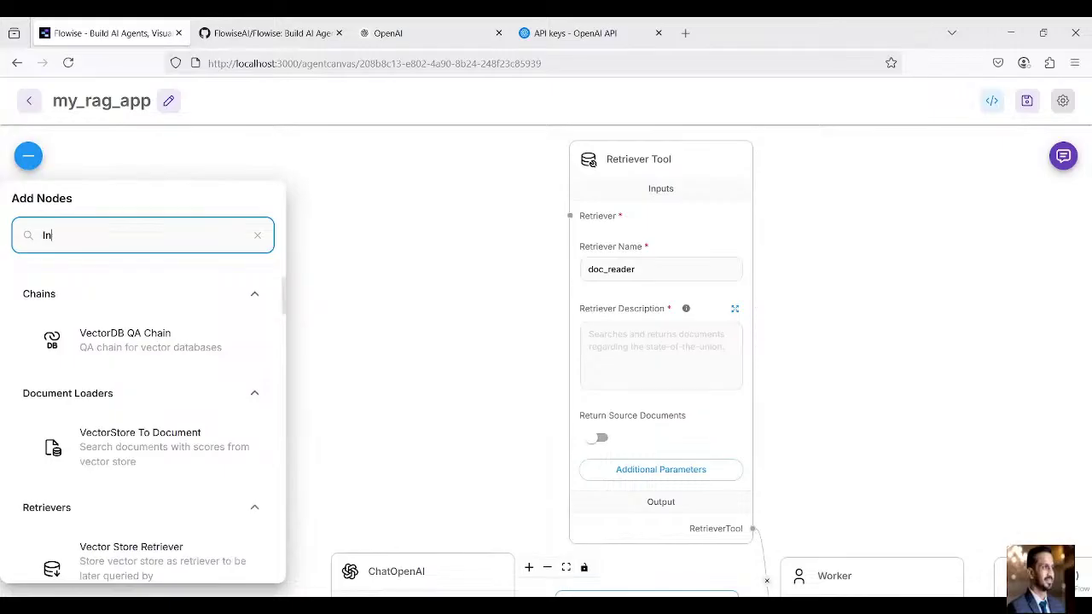
type("-")
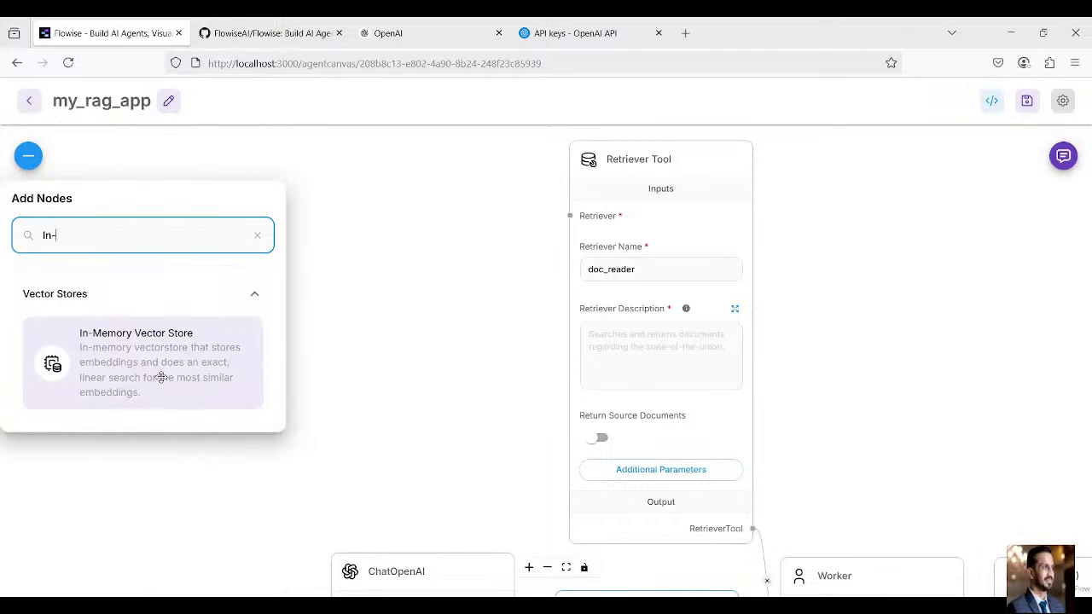
left_click_drag(161, 377, 390, 379)
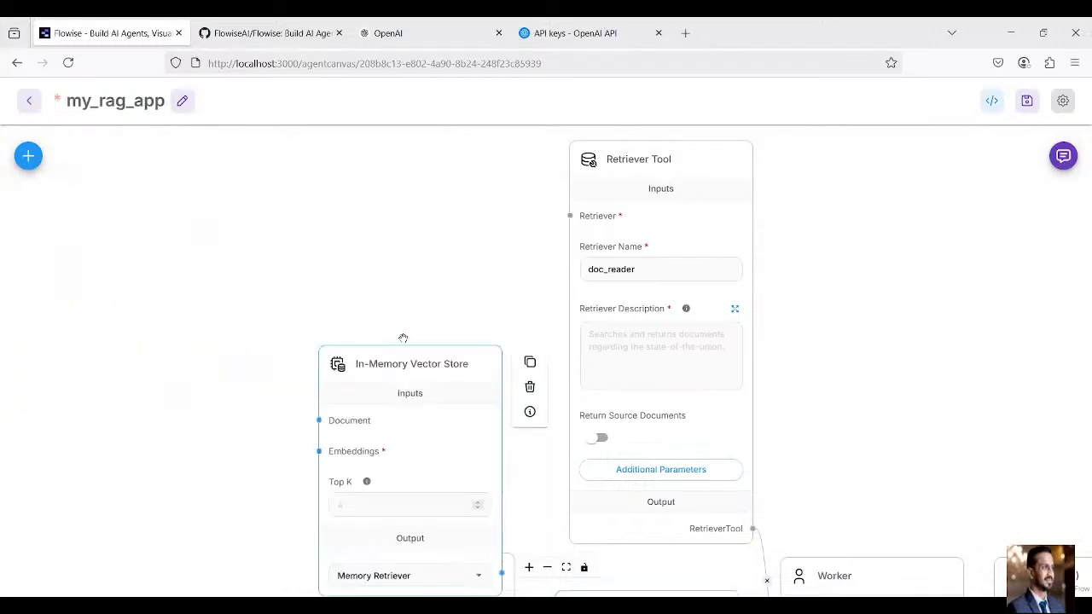
left_click_drag(403, 338, 407, 301)
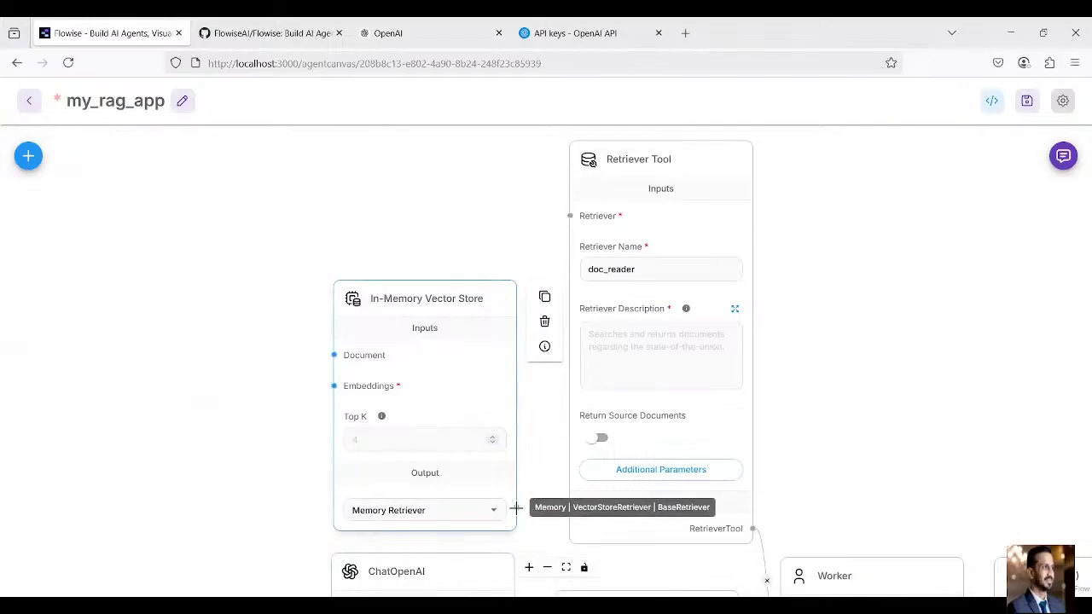
left_click_drag(517, 509, 564, 221)
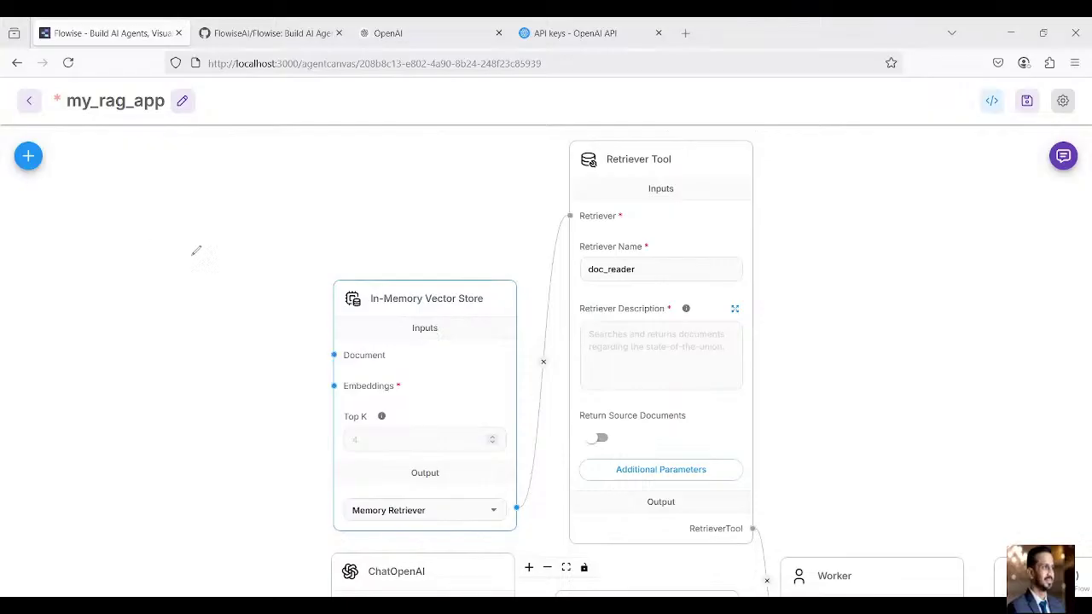
mouse_move(77, 216)
left_mouse_down()
mouse_move(78, 459)
mouse_move(263, 207)
mouse_move(261, 445)
mouse_move(89, 460)
left_mouse_up()
left_click_drag(111, 245, 152, 238)
mouse_move(113, 263)
left_mouse_down()
mouse_move(136, 256)
mouse_move(137, 267)
left_mouse_up()
left_click_drag(116, 289, 137, 280)
left_click_drag(109, 320, 135, 309)
left_click_drag(102, 343, 121, 342)
left_click_drag(101, 394, 122, 384)
mouse_move(162, 245)
left_mouse_down()
mouse_move(196, 238)
mouse_move(186, 253)
left_mouse_up()
mouse_move(178, 270)
left_mouse_down()
mouse_move(191, 263)
mouse_move(200, 276)
left_mouse_up()
left_click_drag(180, 300, 196, 291)
left_click_drag(178, 329, 199, 320)
left_click_drag(174, 362, 200, 355)
left_click_drag(173, 395, 207, 384)
left_click_drag(212, 234, 232, 229)
left_click_drag(215, 253, 235, 248)
mouse_move(227, 285)
left_mouse_down()
mouse_move(247, 282)
mouse_move(247, 311)
left_mouse_up()
left_click_drag(232, 342, 246, 336)
mouse_move(232, 367)
left_mouse_down()
mouse_move(244, 363)
mouse_move(242, 387)
left_mouse_up()
left_click_drag(230, 401, 239, 396)
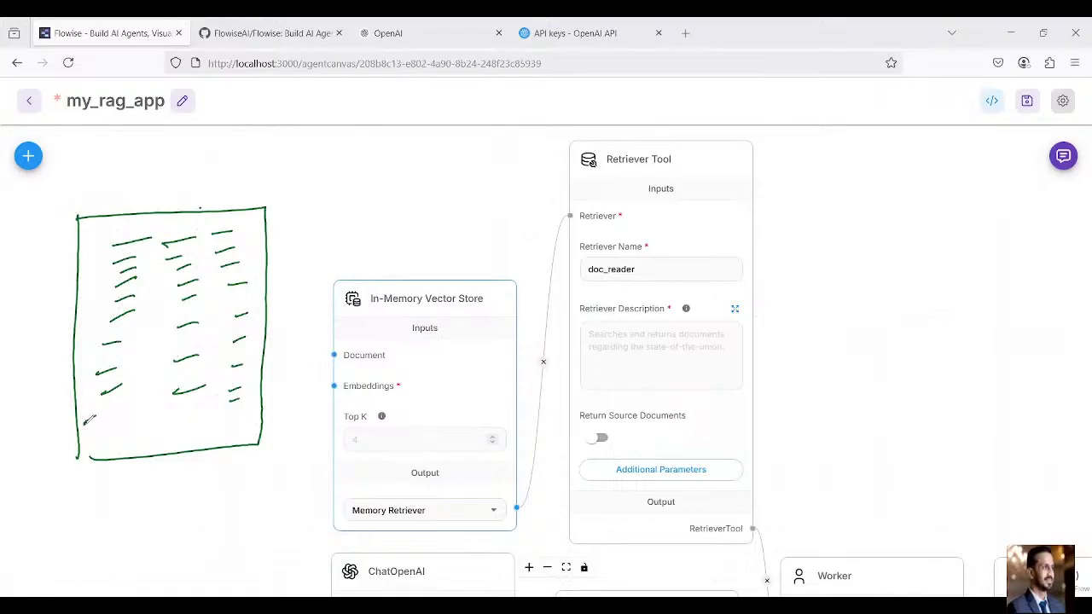
left_click_drag(86, 419, 107, 415)
left_click_drag(97, 417, 99, 435)
left_click_drag(90, 440, 135, 429)
mouse_move(135, 428)
left_mouse_down()
mouse_move(171, 423)
mouse_move(224, 390)
mouse_move(215, 407)
mouse_move(236, 394)
mouse_move(224, 415)
left_mouse_up()
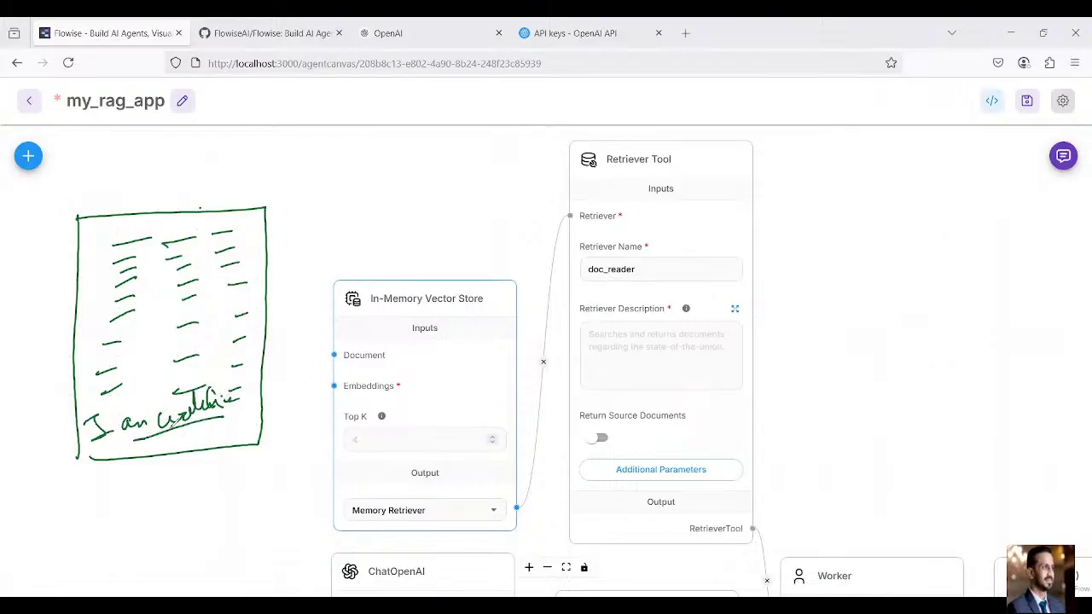
mouse_move(156, 438)
left_mouse_down()
mouse_move(165, 480)
mouse_move(178, 472)
left_mouse_up()
mouse_move(146, 525)
left_mouse_down()
mouse_move(130, 509)
mouse_move(185, 505)
mouse_move(220, 471)
mouse_move(164, 526)
mouse_move(118, 504)
mouse_move(147, 530)
left_mouse_up()
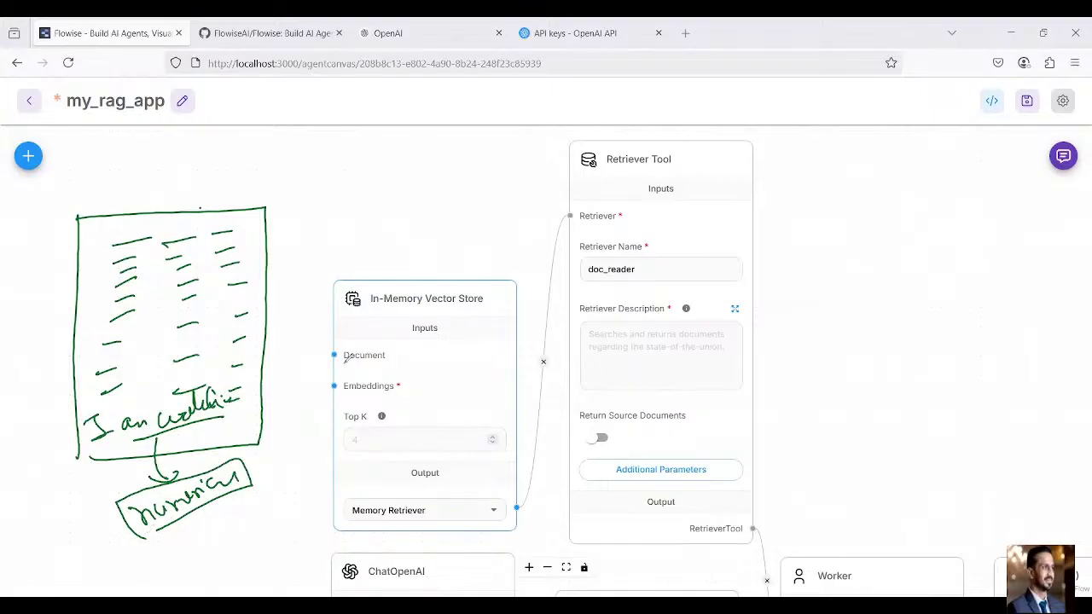
mouse_move(102, 553)
left_mouse_down()
mouse_move(125, 550)
mouse_move(119, 586)
left_mouse_up()
left_click_drag(292, 534, 291, 578)
left_click_drag(111, 563, 290, 557)
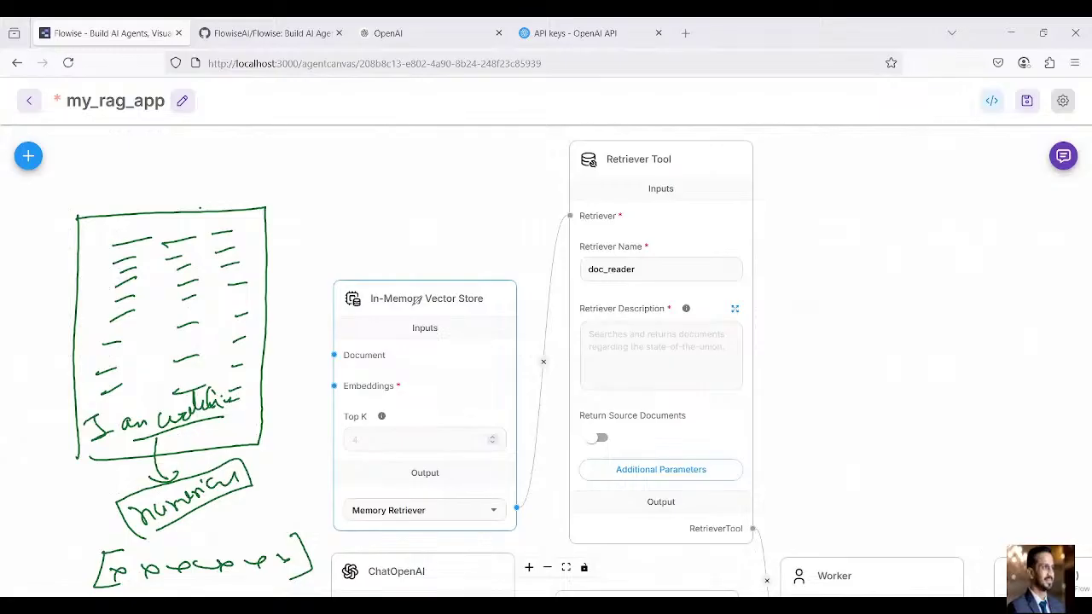
mouse_move(346, 342)
left_mouse_down()
mouse_move(322, 362)
mouse_move(351, 344)
mouse_move(338, 382)
left_mouse_up()
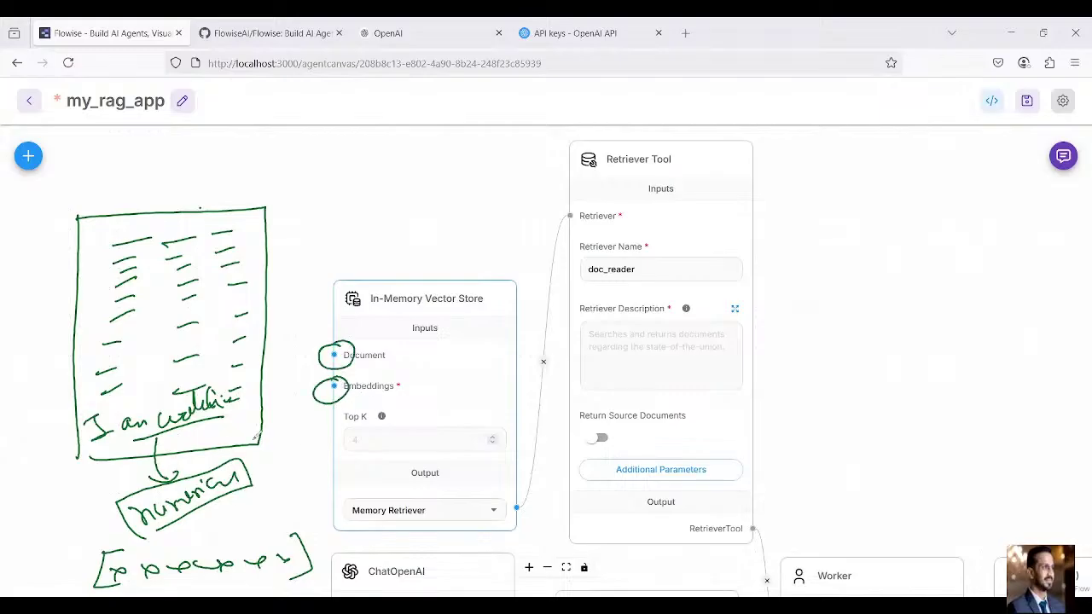
mouse_move(423, 372)
left_mouse_down()
mouse_move(410, 393)
mouse_move(461, 384)
left_mouse_up()
left_click_drag(270, 539, 402, 384)
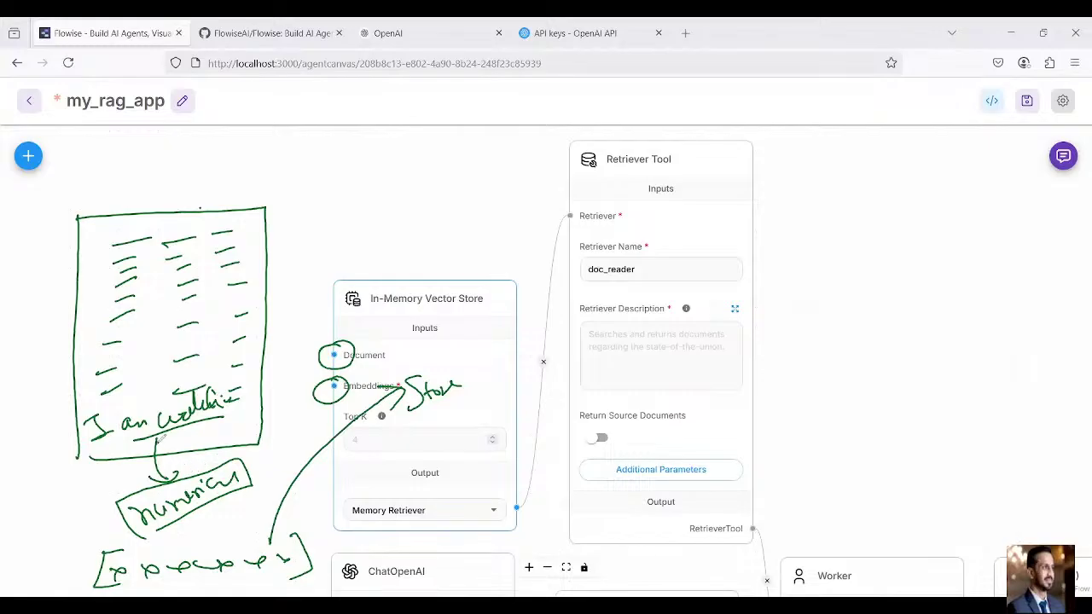
left_click_drag(151, 467, 180, 461)
left_click_drag(193, 150, 195, 184)
mouse_move(205, 169)
left_mouse_down()
mouse_move(177, 175)
mouse_move(253, 152)
mouse_move(291, 153)
mouse_move(325, 121)
mouse_move(347, 128)
mouse_move(341, 176)
mouse_move(355, 176)
left_mouse_up()
mouse_move(304, 208)
left_mouse_down()
mouse_move(316, 226)
mouse_move(391, 171)
mouse_move(507, 129)
left_mouse_up()
mouse_move(399, 198)
left_mouse_down()
mouse_move(401, 221)
mouse_move(411, 219)
mouse_move(379, 243)
mouse_move(459, 210)
mouse_move(485, 184)
mouse_move(493, 193)
mouse_move(548, 142)
mouse_move(559, 147)
left_mouse_up()
mouse_move(475, 175)
left_mouse_down()
mouse_move(427, 260)
mouse_move(403, 203)
left_mouse_up()
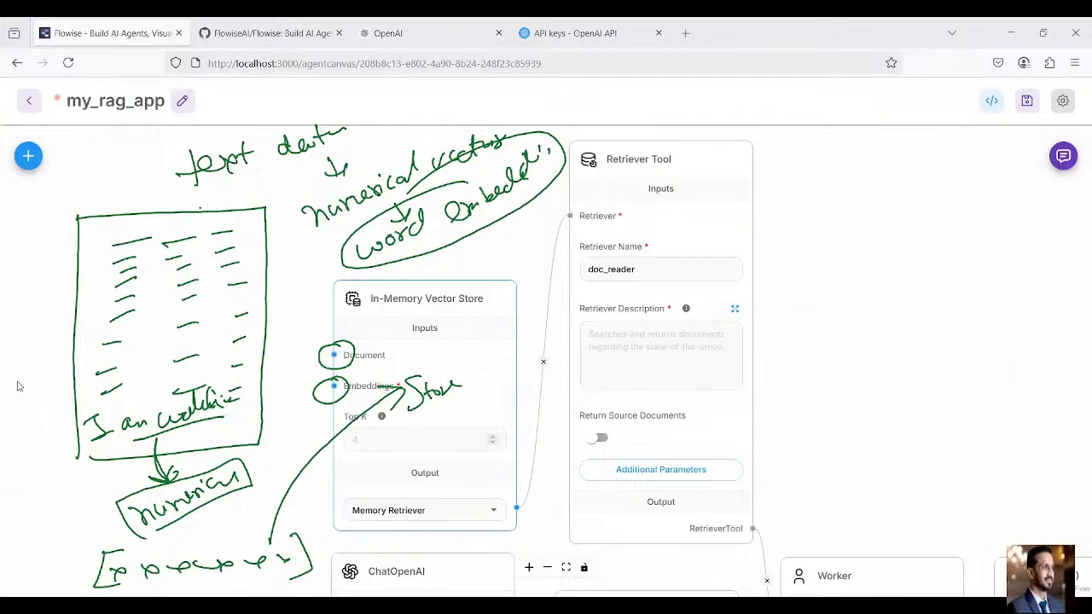
key("Escape")
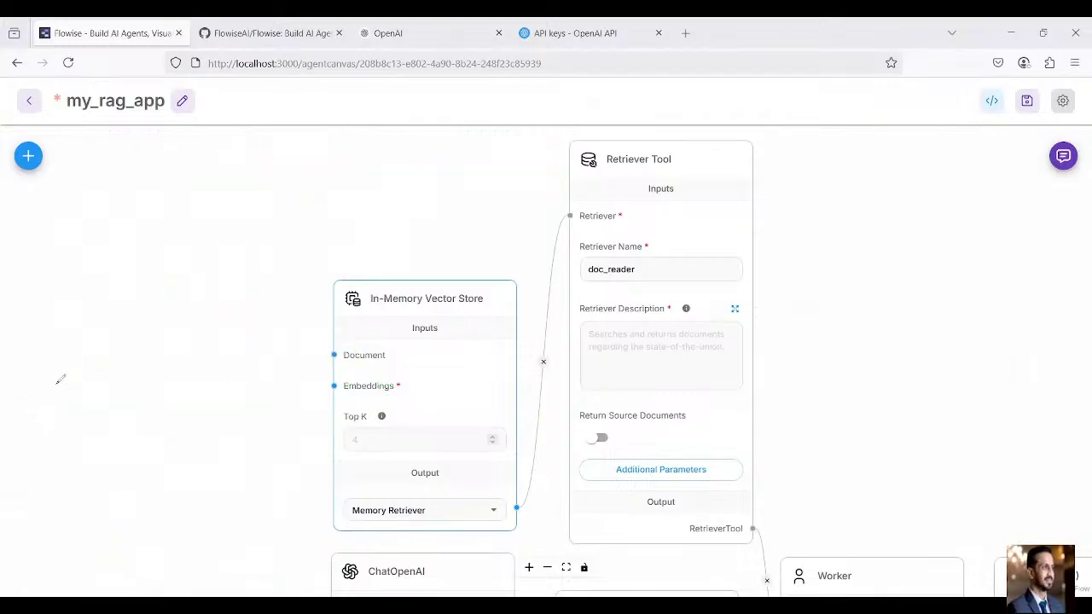
Search the available nodes for "embedd" and add an OpenAI Embeddings node beside the In-Memory Vector Store
left_click(28, 156)
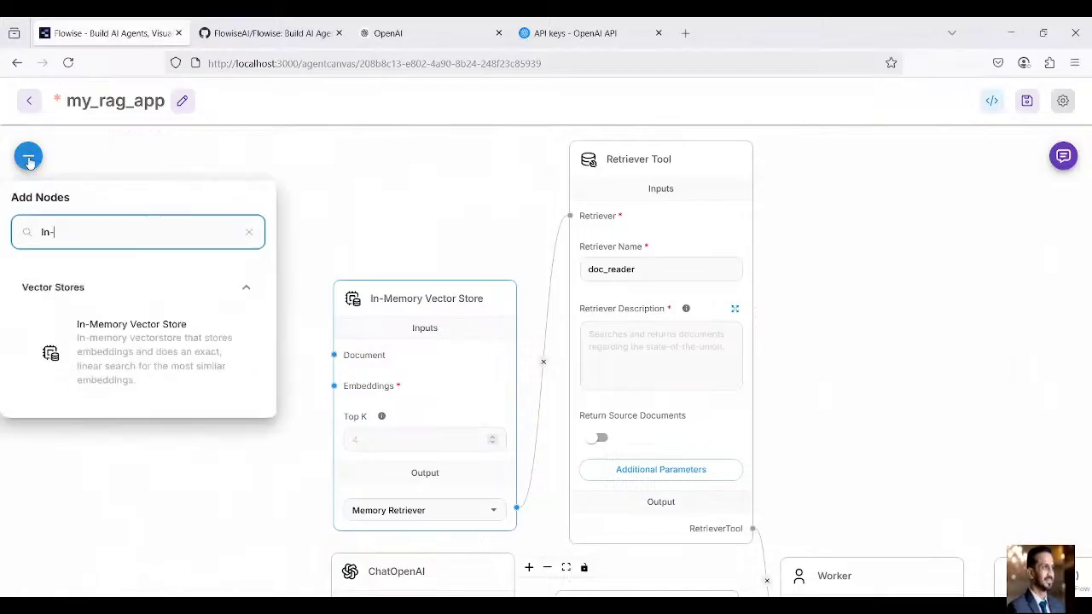
triple_click(41, 235)
type("em")
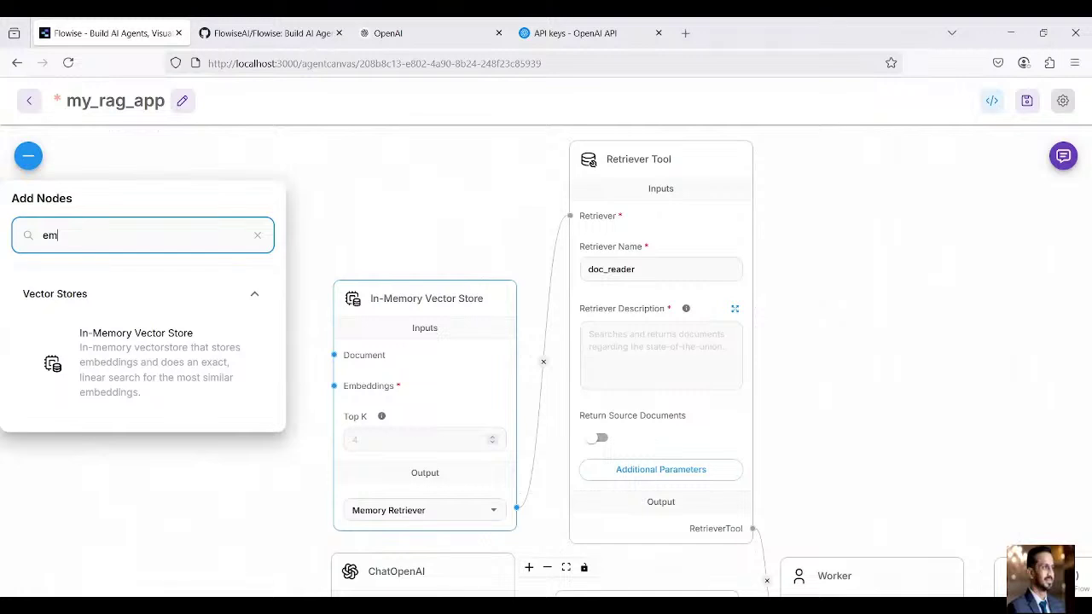
type("bed")
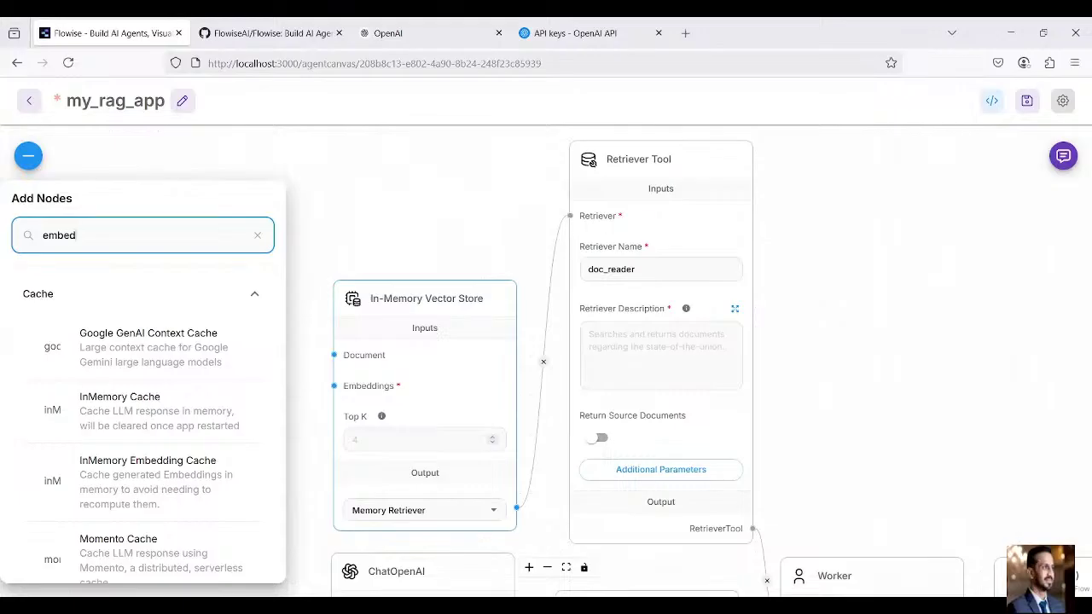
type("d")
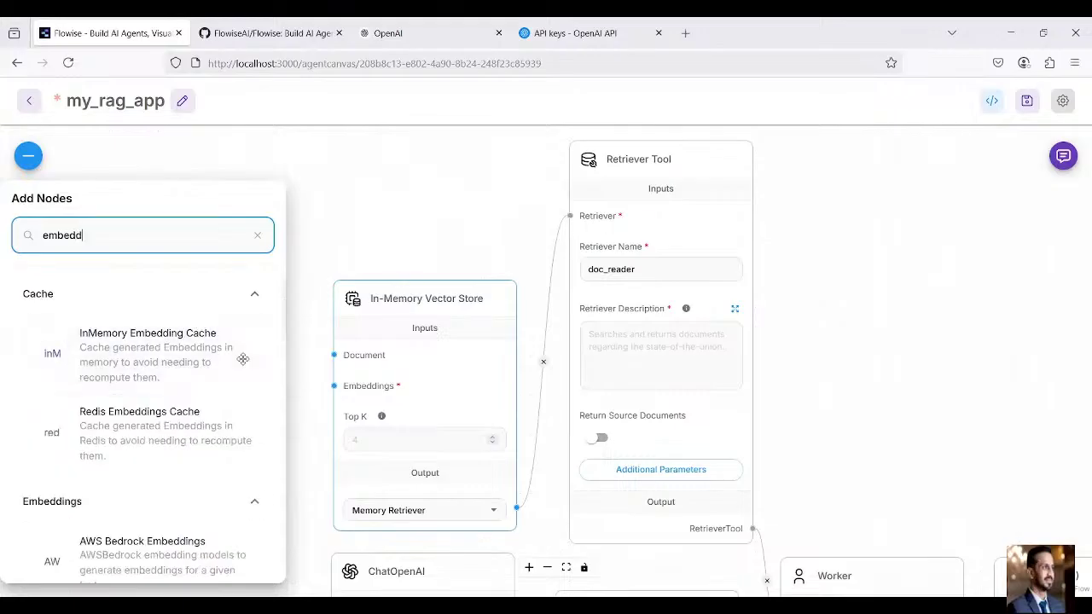
scroll(139, 449, "down", 7)
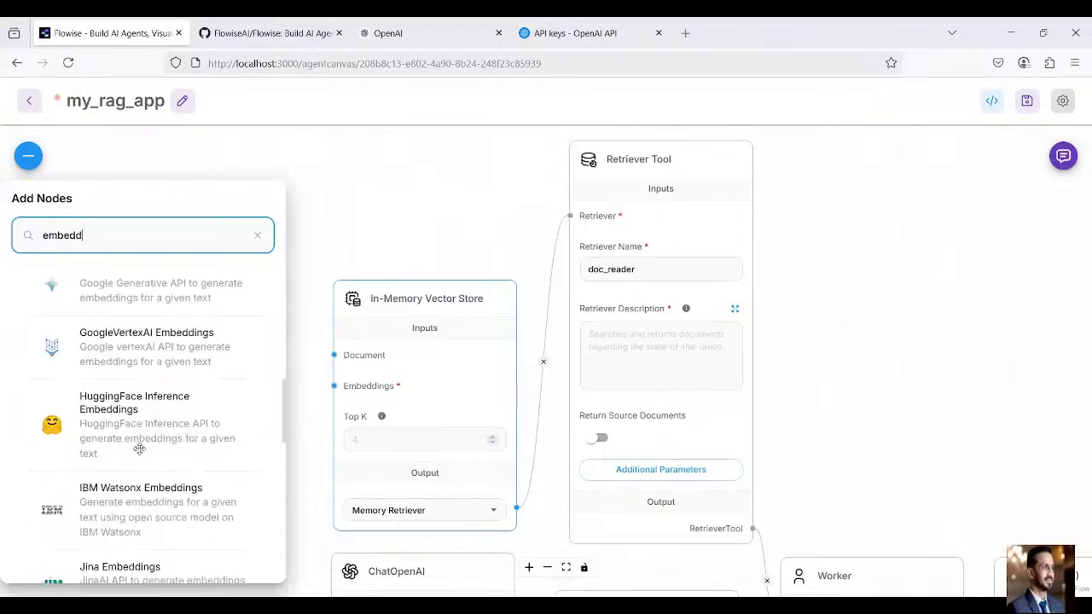
scroll(140, 452, "down", 5)
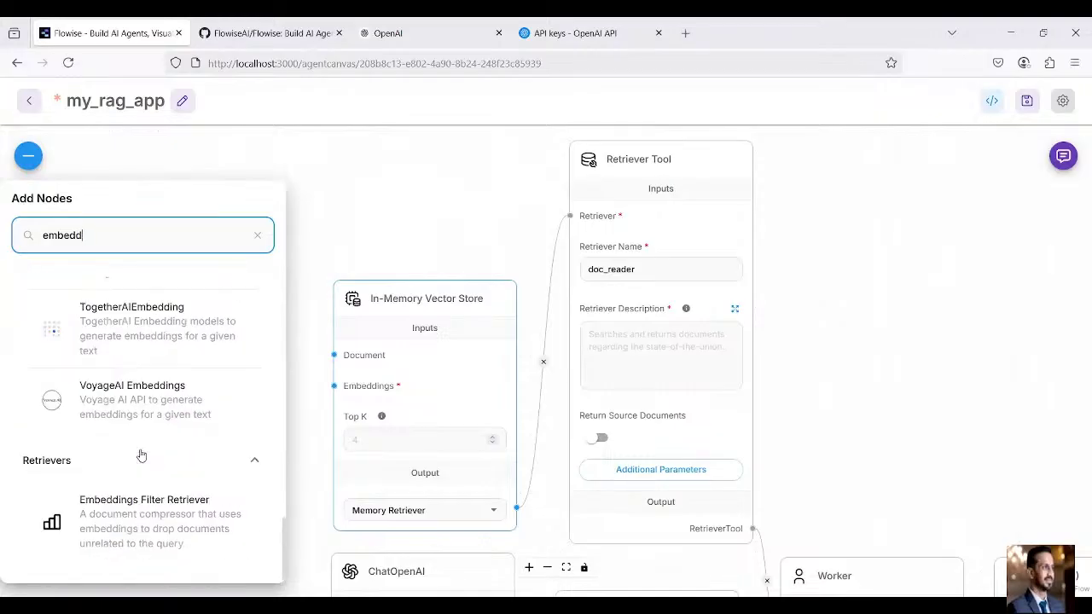
scroll(199, 345, "up", 2)
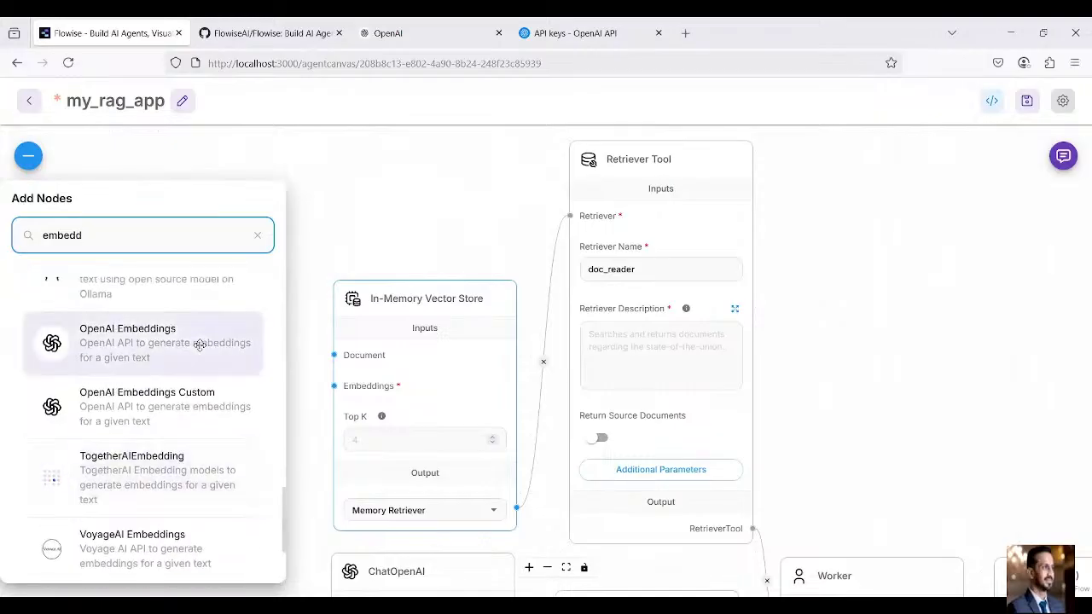
left_click_drag(136, 344, 186, 302)
left_click(350, 195)
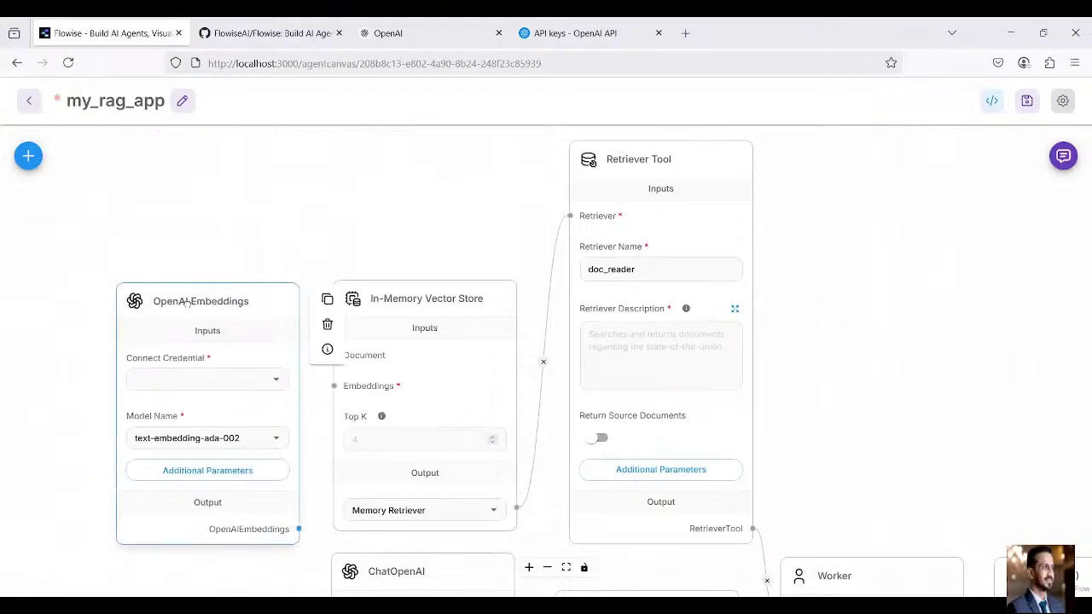
Assign the newkey credential to the OpenAI Embeddings node and review its model options, keeping text-embedding-ada-002
left_click(279, 384)
left_click(279, 384)
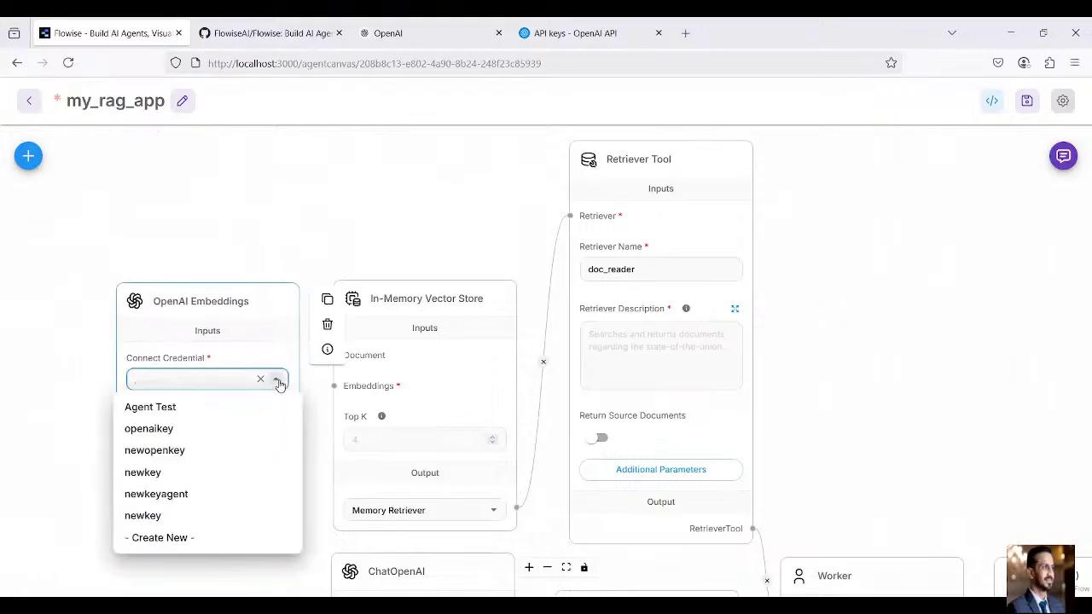
left_click(157, 516)
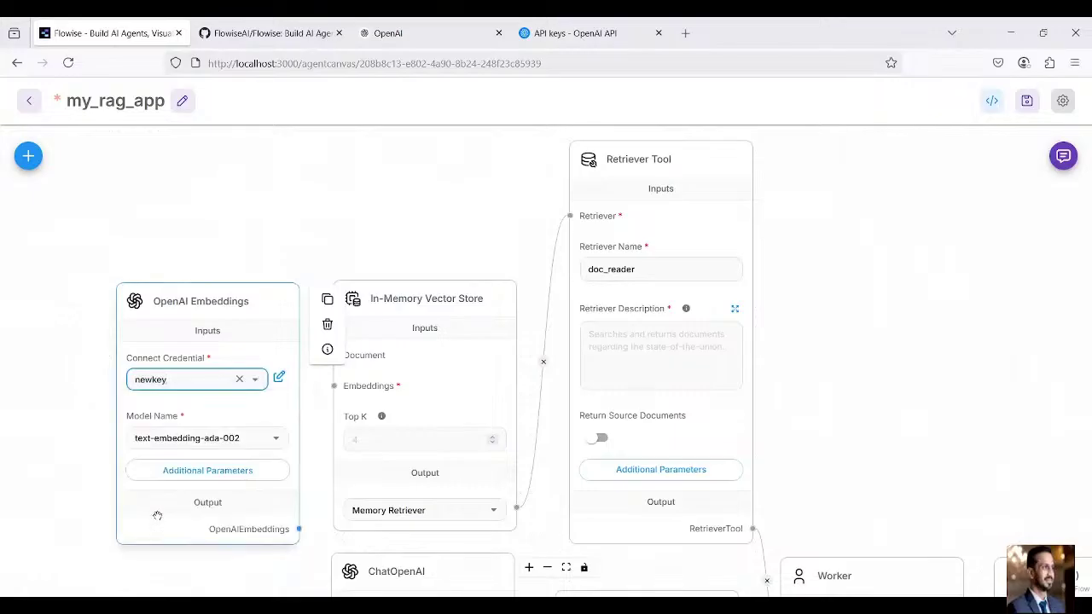
left_click(276, 442)
left_click(275, 440)
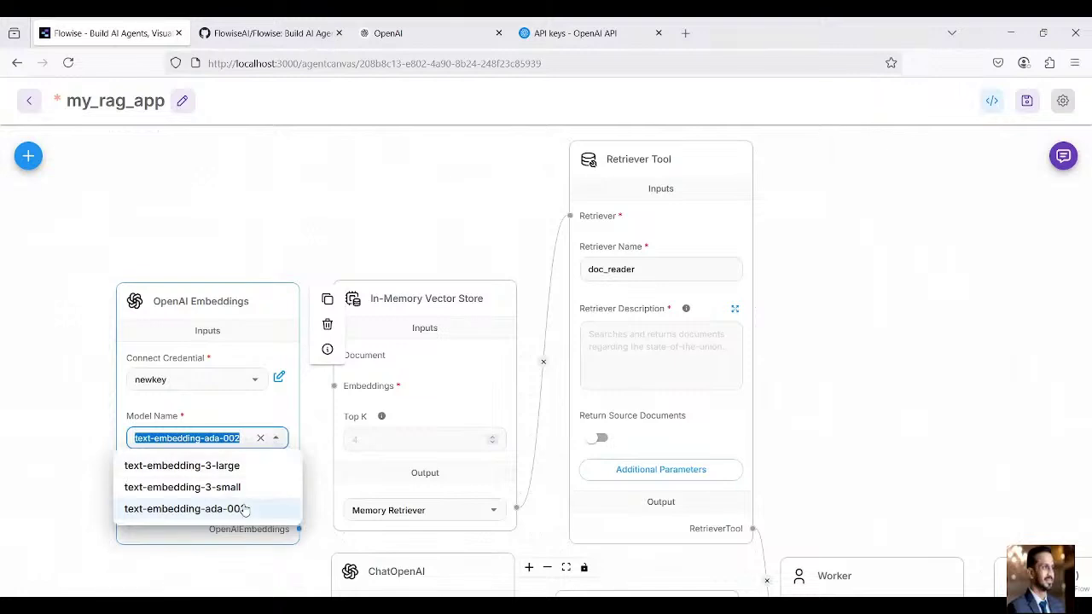
left_click(12, 499)
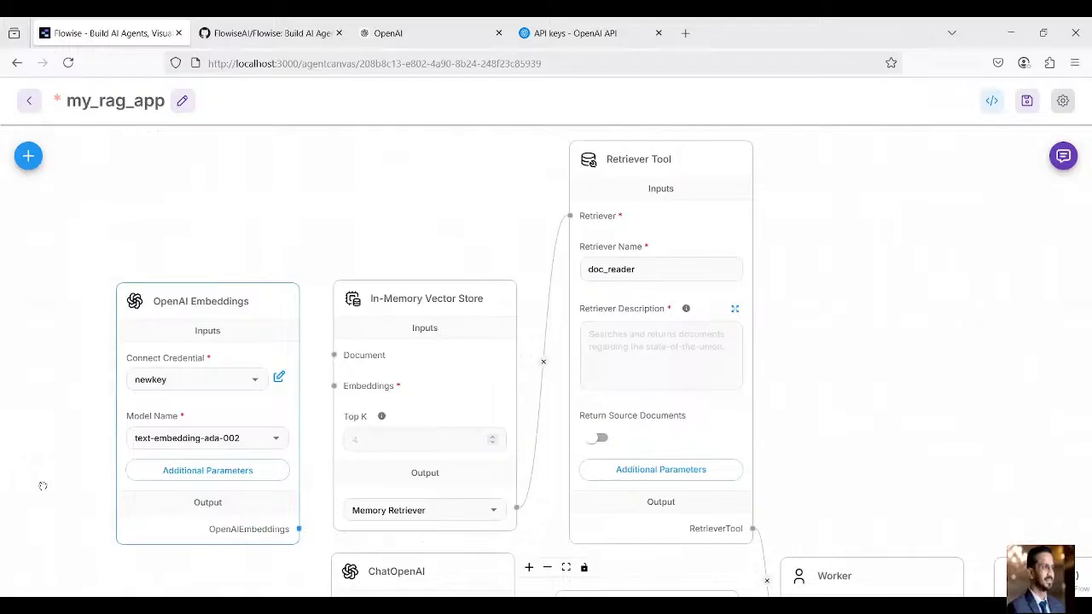
left_click(273, 441)
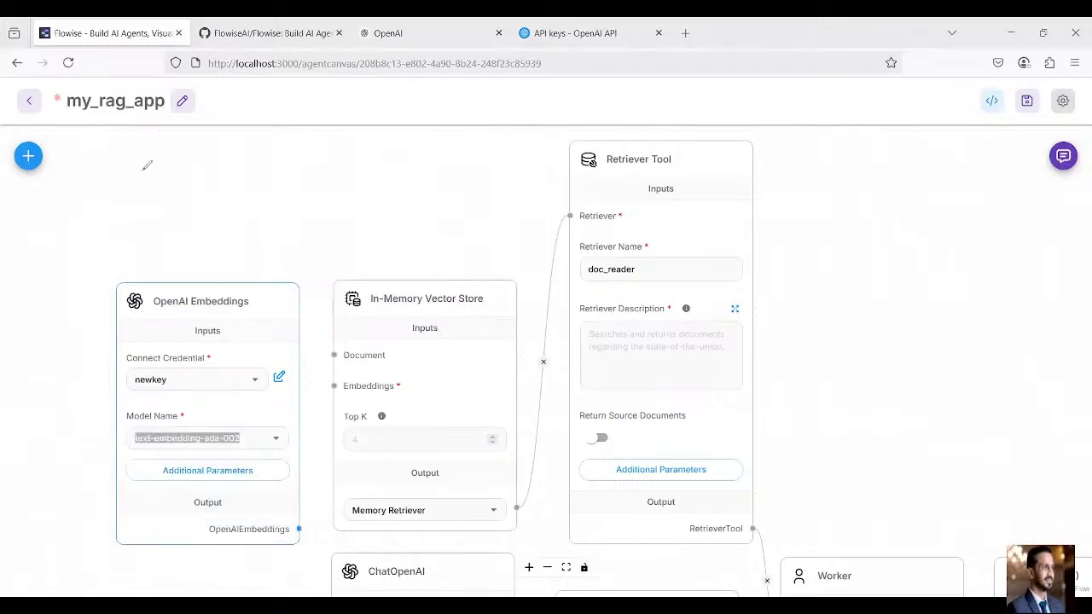
left_click_drag(147, 165, 213, 181)
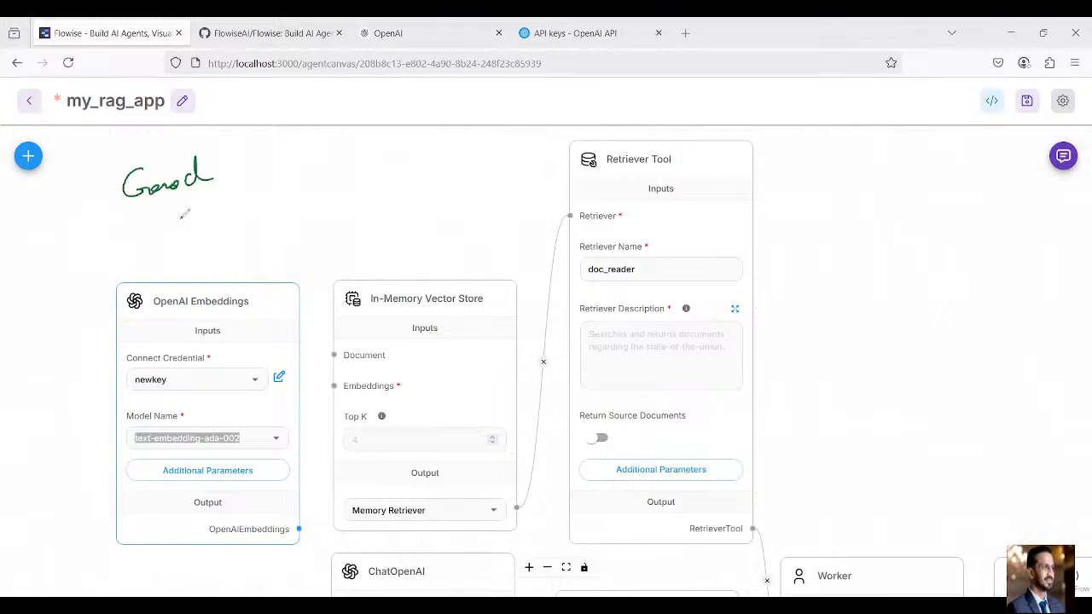
mouse_move(137, 213)
left_mouse_down()
mouse_move(196, 229)
mouse_move(224, 213)
left_mouse_up()
mouse_move(207, 168)
left_mouse_down()
mouse_move(231, 157)
mouse_move(272, 167)
left_mouse_up()
left_click_drag(481, 99, 506, 125)
mouse_move(288, 131)
left_mouse_down()
mouse_move(276, 142)
mouse_move(286, 135)
mouse_move(292, 150)
mouse_move(403, 107)
mouse_move(427, 118)
mouse_move(460, 102)
mouse_move(469, 116)
left_mouse_up()
mouse_move(248, 194)
left_mouse_down()
mouse_move(505, 133)
mouse_move(335, 206)
mouse_move(190, 185)
mouse_move(184, 156)
left_mouse_up()
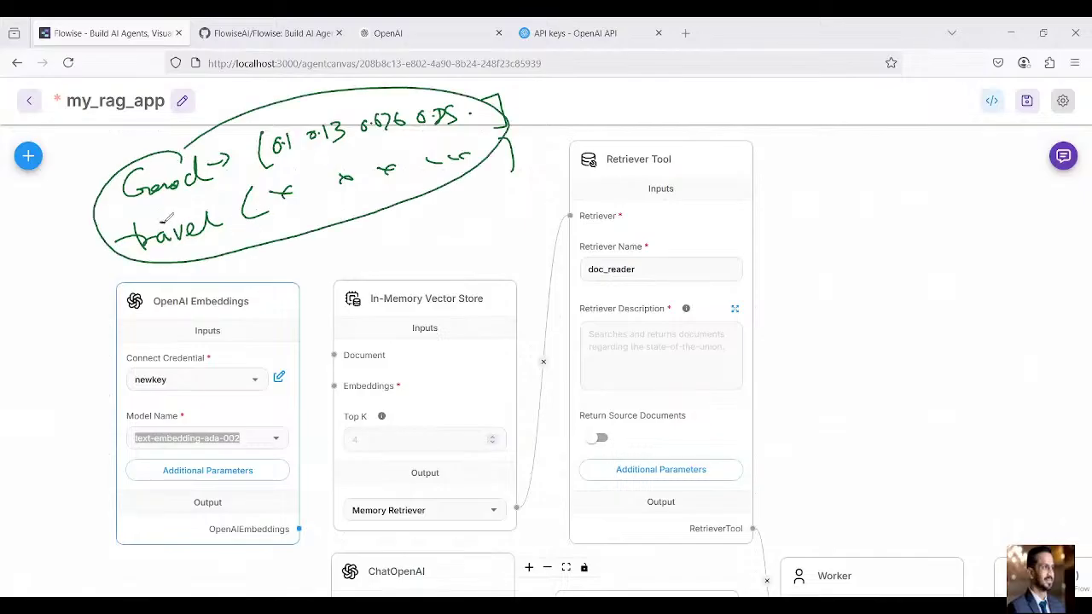
mouse_move(136, 237)
left_mouse_down()
mouse_move(128, 408)
mouse_move(157, 418)
left_mouse_up()
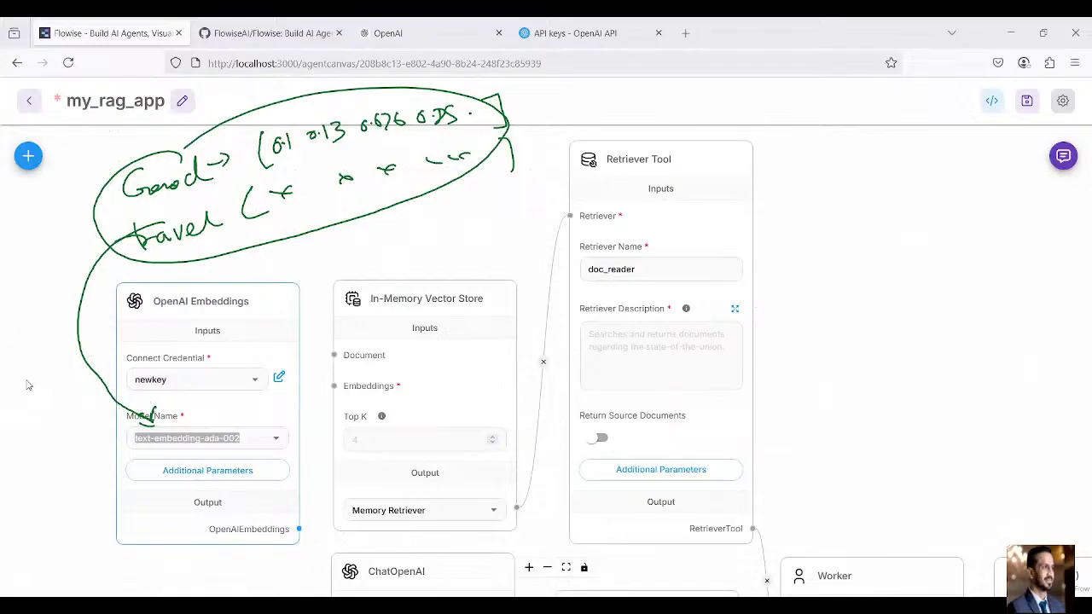
key("e")
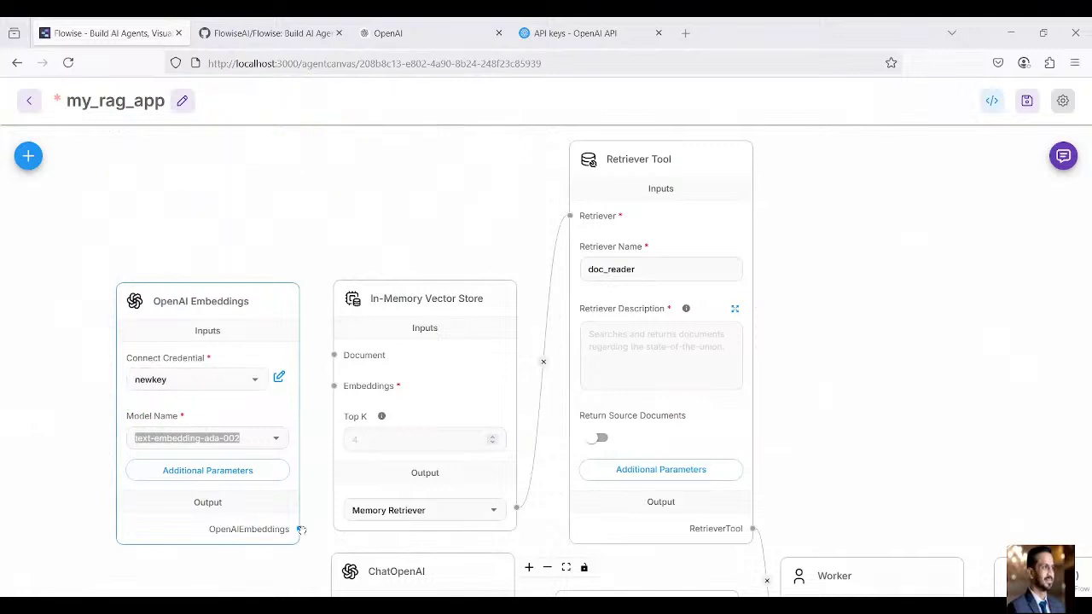
Connect the OpenAIEmbeddings output to the vector store's Embeddings input, and add a Pdf File document loader node found by searching "pdf"
left_click_drag(297, 529, 332, 389)
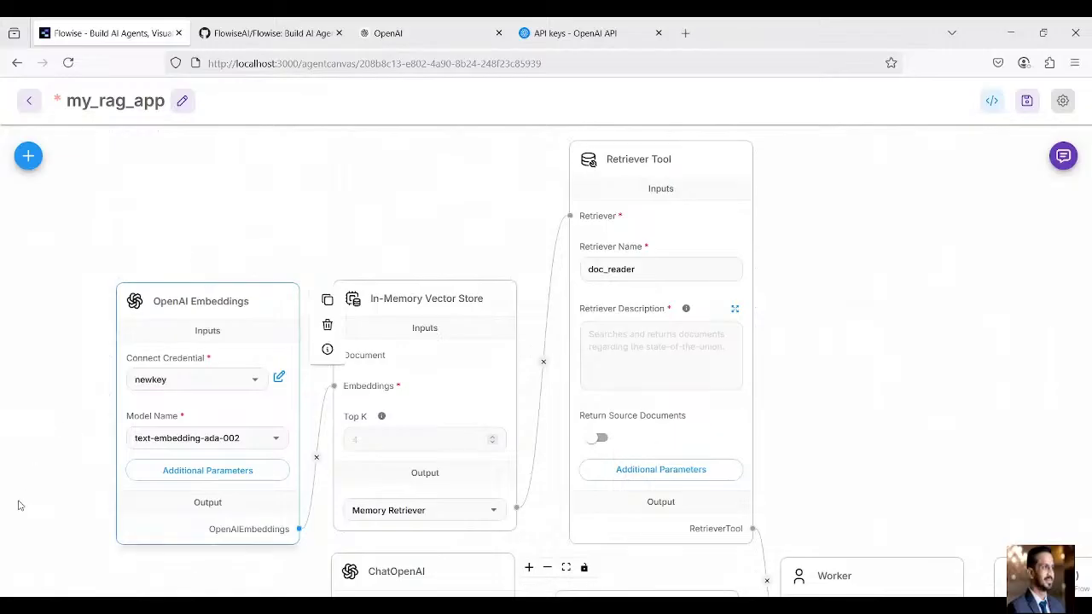
left_click(29, 163)
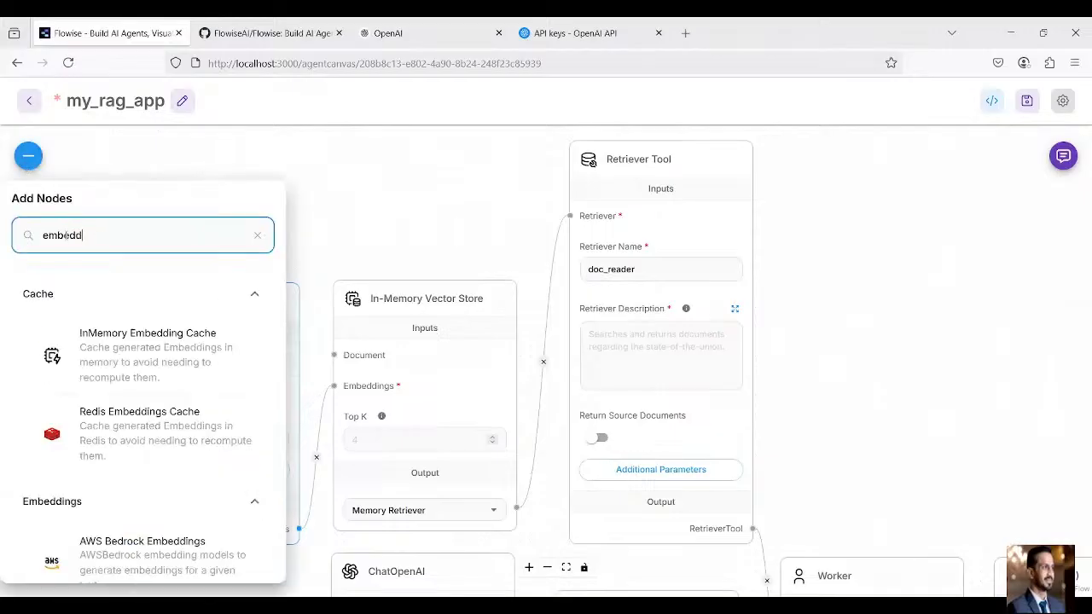
left_click_drag(82, 236, 45, 235)
type("pdf")
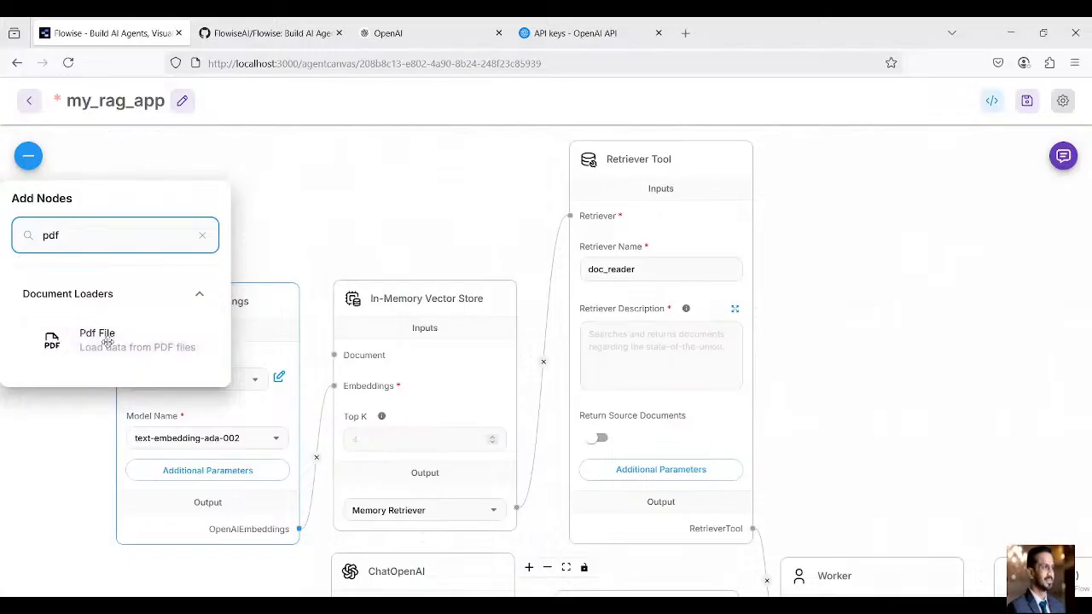
left_click_drag(139, 362, 258, 179)
left_click(61, 419)
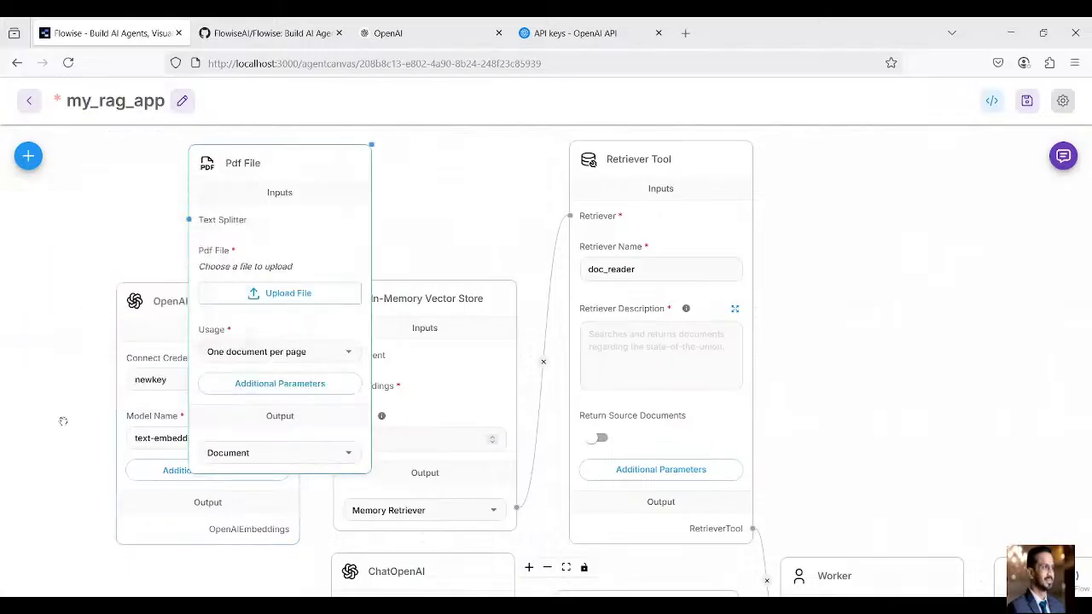
Move the OpenAI Embeddings node lower and place the Pdf File node above it so that the nodes do not overlap
left_click(154, 303)
left_click_drag(155, 326, 160, 367)
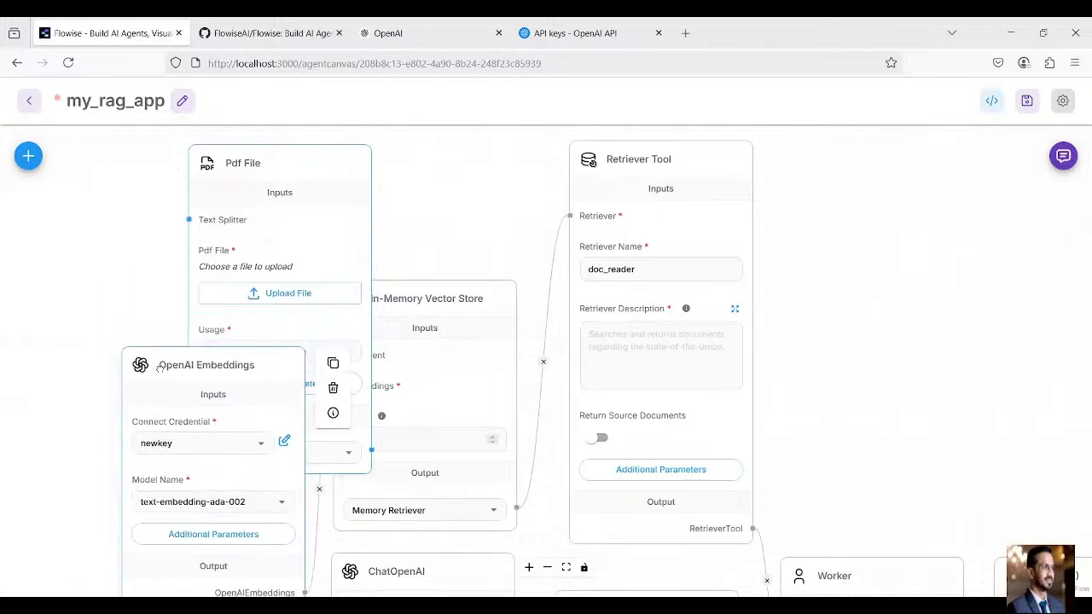
left_click(234, 164)
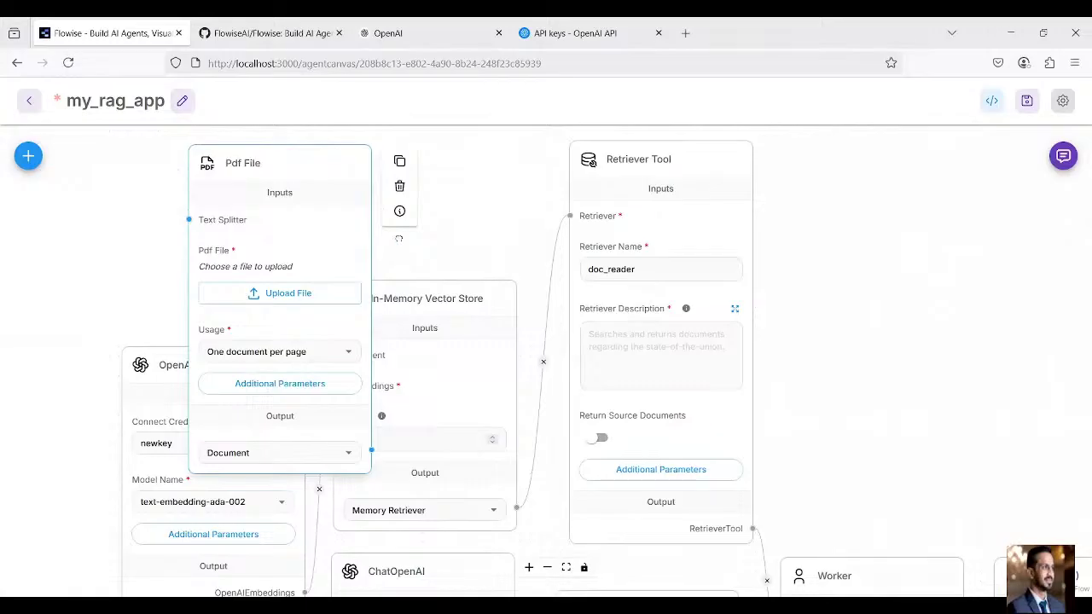
left_click_drag(503, 249, 581, 279)
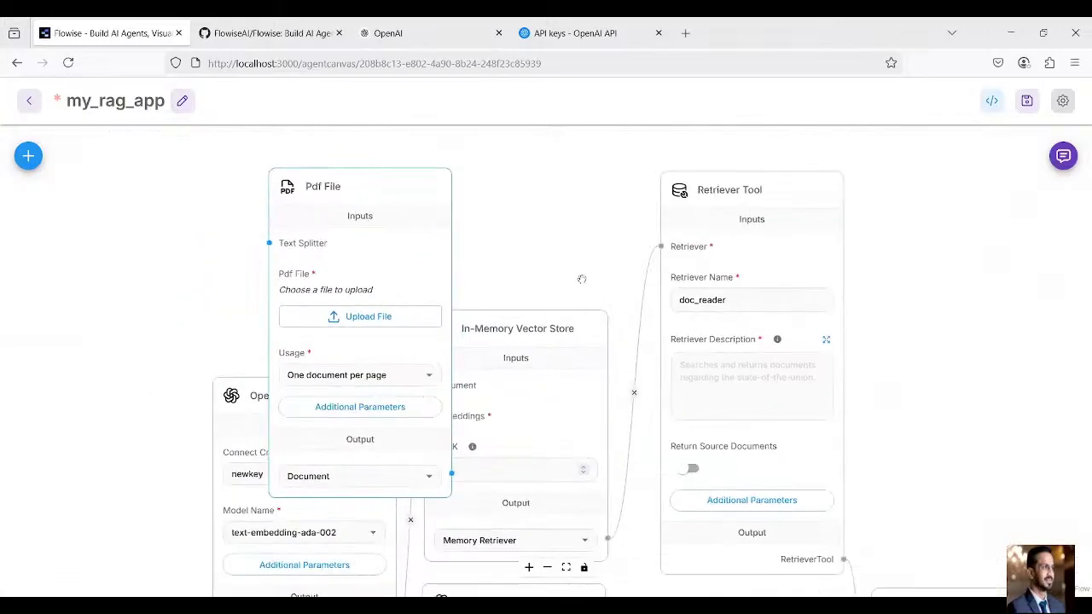
left_click_drag(398, 197, 363, 117)
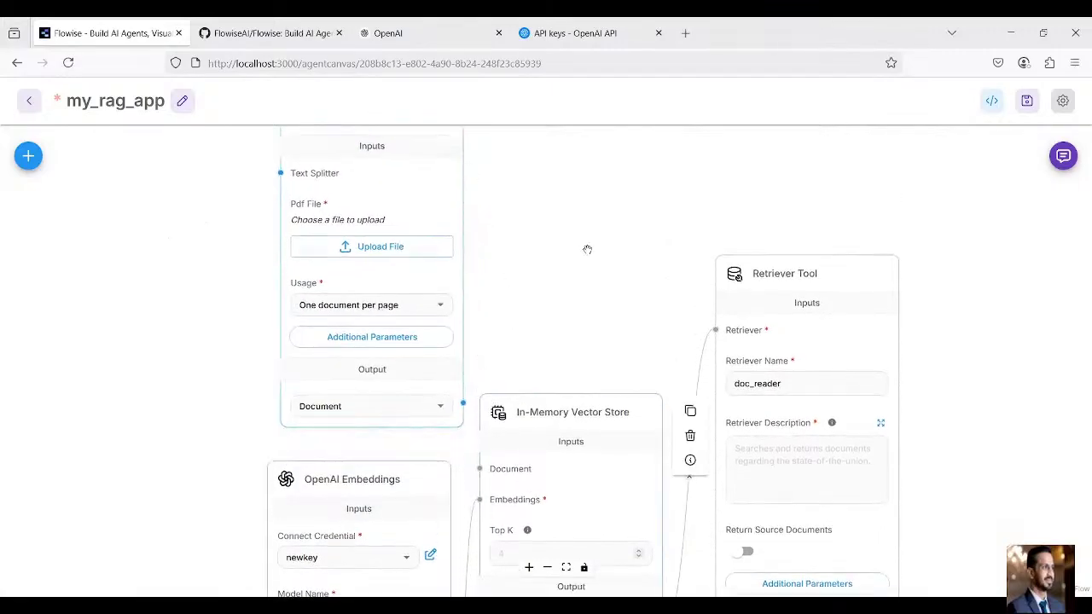
left_click_drag(587, 249, 588, 312)
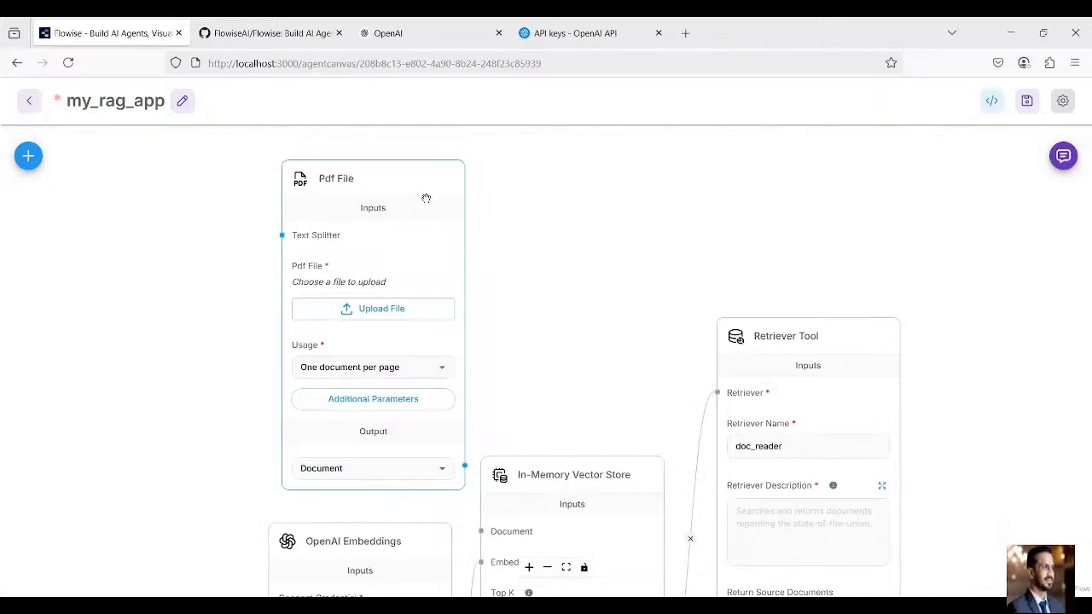
left_click_drag(412, 184, 397, 187)
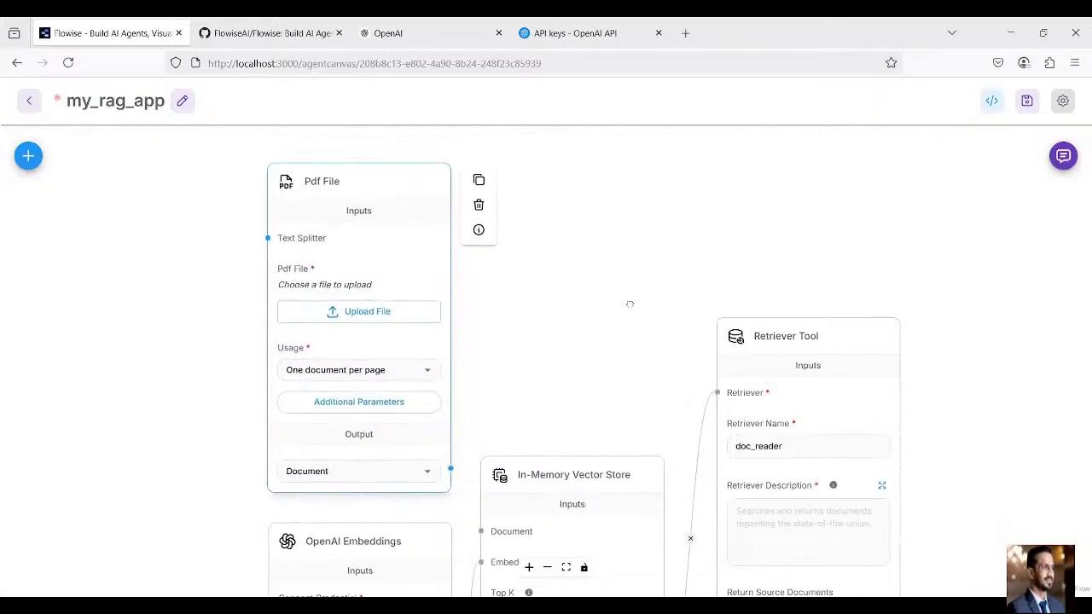
Connect the Pdf File node's Document output to the In-Memory Vector Store's Document input
scroll(629, 303, "down", 3)
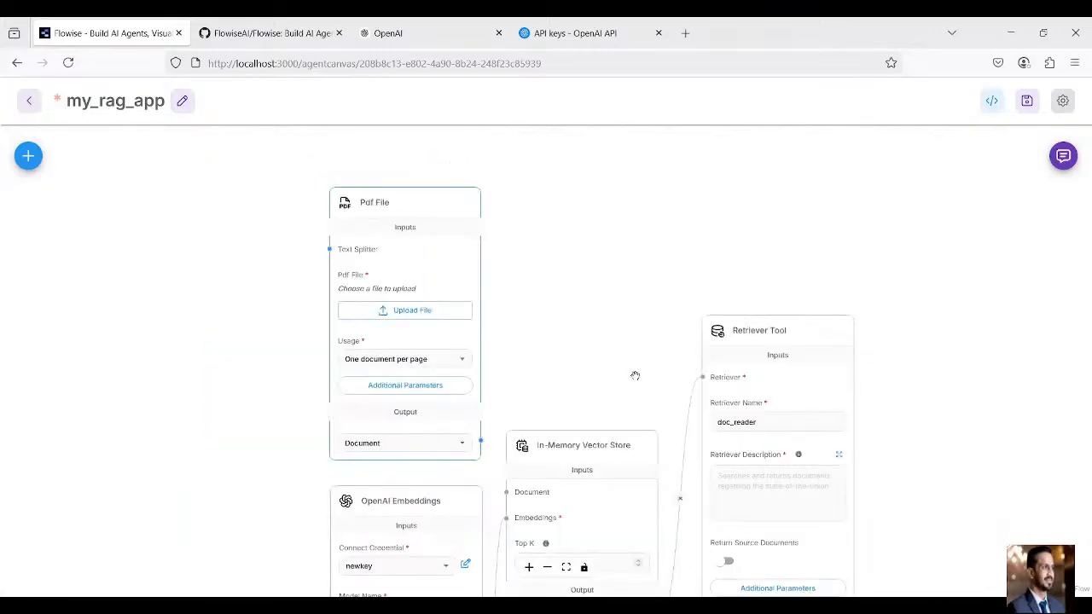
scroll(642, 375, "down", 1)
left_click_drag(643, 376, 575, 309)
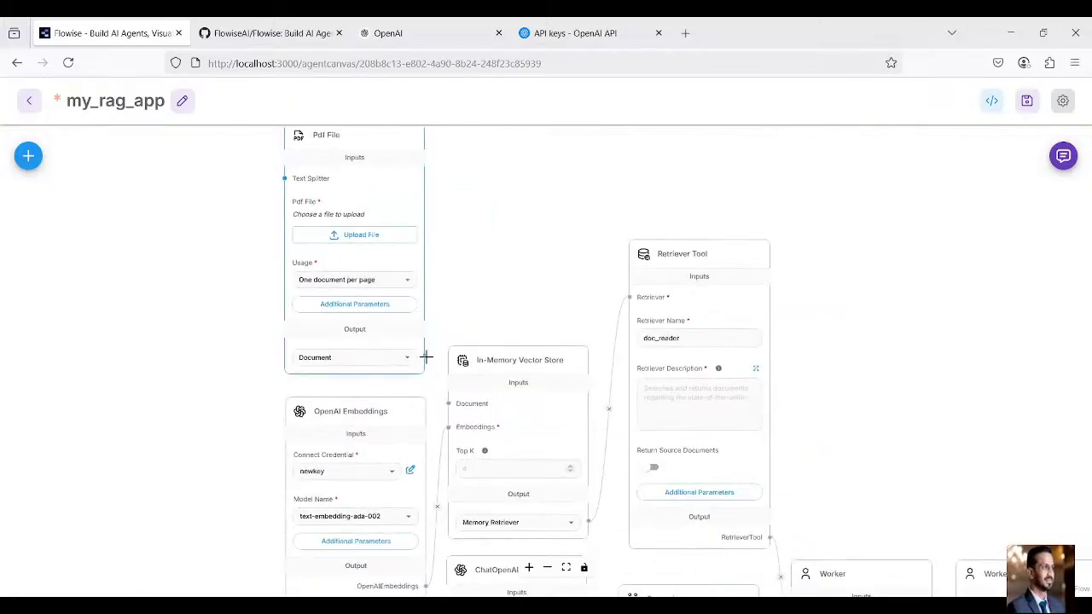
left_click_drag(425, 357, 450, 406)
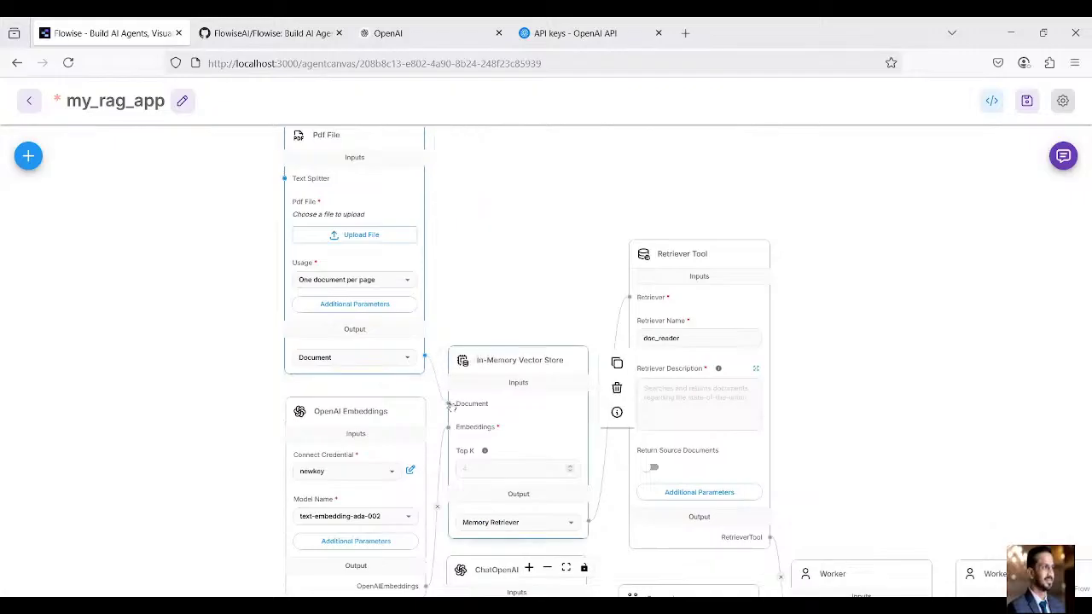
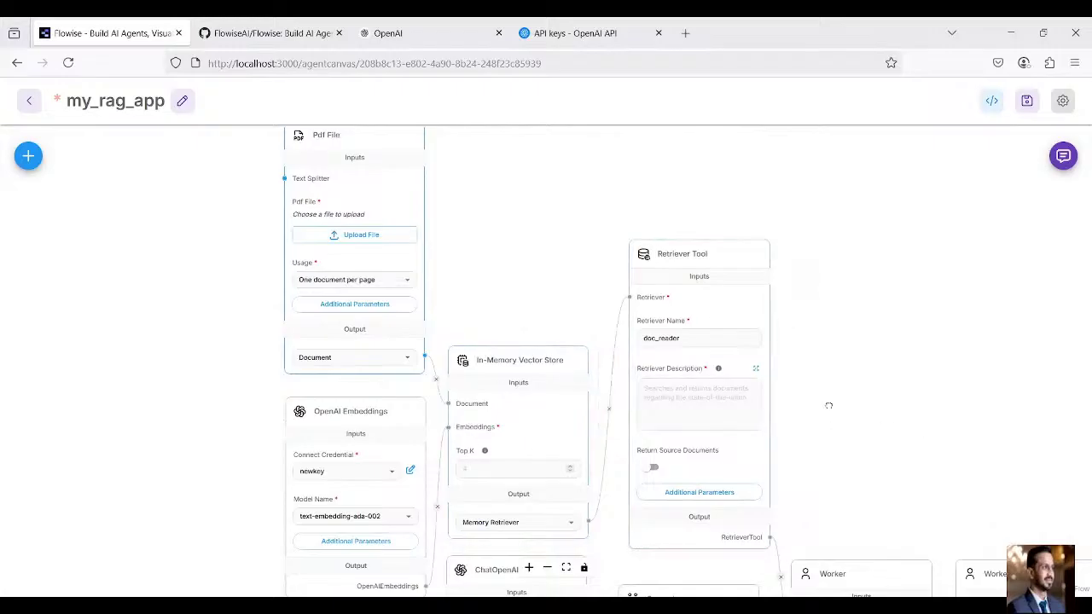
Handwrite the sample question "How can I be fit" in the empty canvas area above the Worker nodes and circle it
scroll(829, 406, "down", 3)
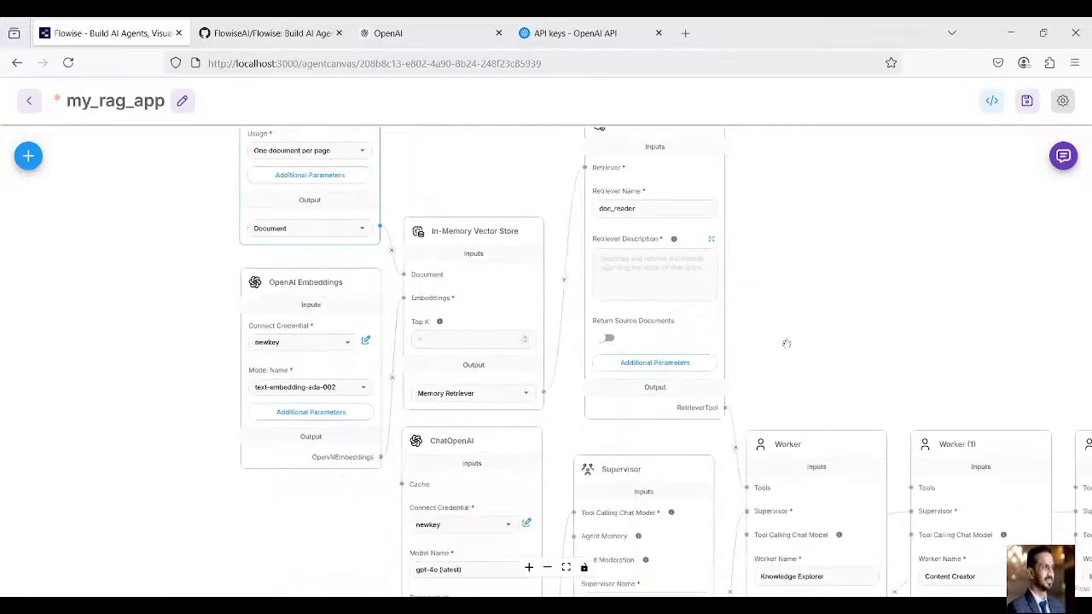
scroll(787, 343, "down", 2)
scroll(802, 308, "down", 1)
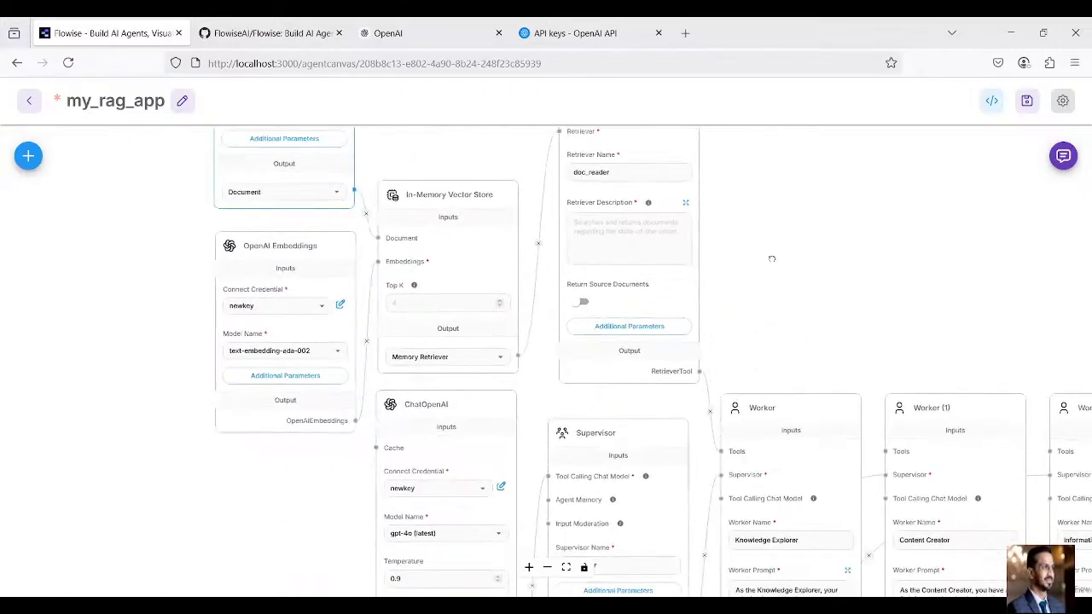
scroll(771, 259, "down", 2)
scroll(771, 259, "down", 1)
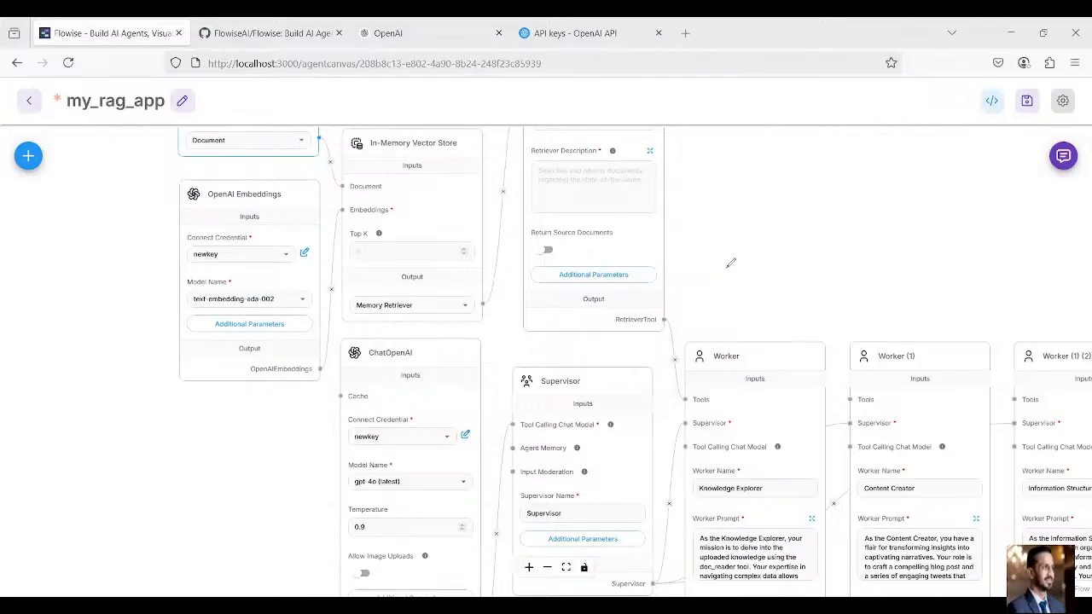
mouse_move(730, 267)
left_mouse_down()
mouse_move(804, 261)
mouse_move(832, 272)
mouse_move(854, 249)
mouse_move(925, 232)
mouse_move(953, 205)
mouse_move(967, 227)
left_mouse_up()
mouse_move(973, 204)
left_mouse_down()
mouse_move(898, 205)
mouse_move(705, 299)
mouse_move(966, 256)
mouse_move(973, 205)
left_mouse_up()
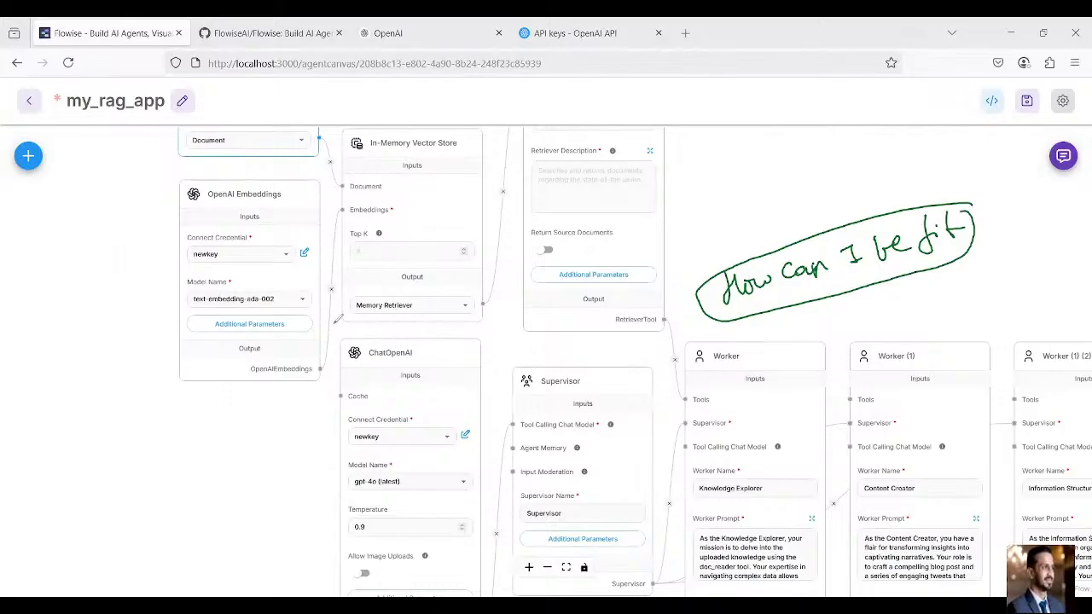
Draw an arrow from the Pdf File node's Document output to a circled handwritten note about fitness training
left_click_drag(205, 145, 152, 185)
left_click_drag(157, 166, 179, 181)
left_click_drag(96, 236, 106, 258)
left_click(103, 238)
mouse_move(107, 219)
left_mouse_down()
mouse_move(119, 236)
mouse_move(152, 220)
mouse_move(160, 202)
left_mouse_up()
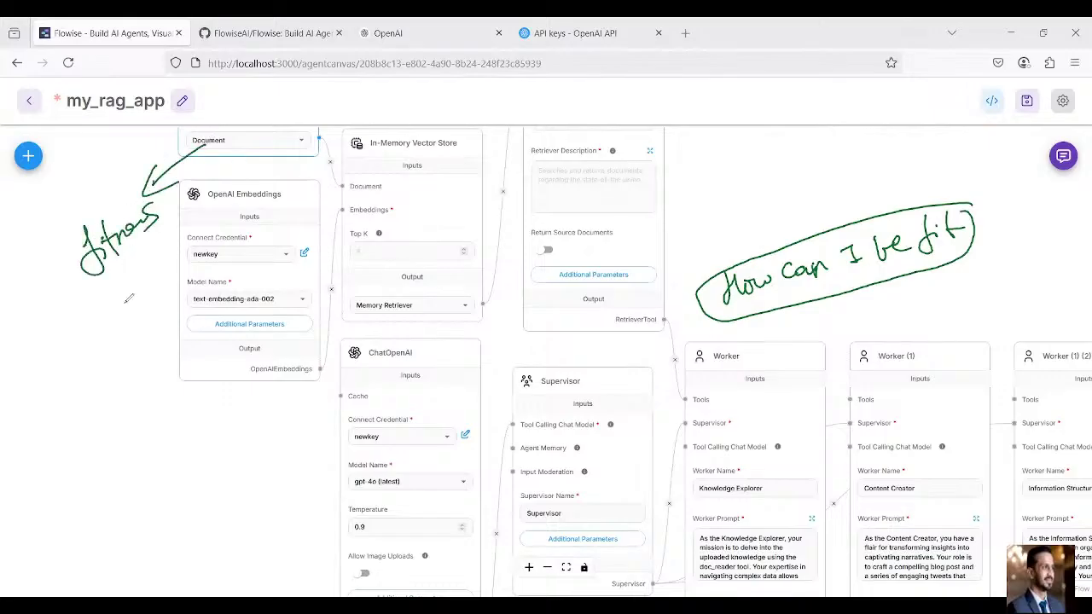
left_click_drag(109, 278, 155, 252)
mouse_move(150, 203)
left_mouse_down()
mouse_move(75, 247)
mouse_move(138, 202)
left_mouse_up()
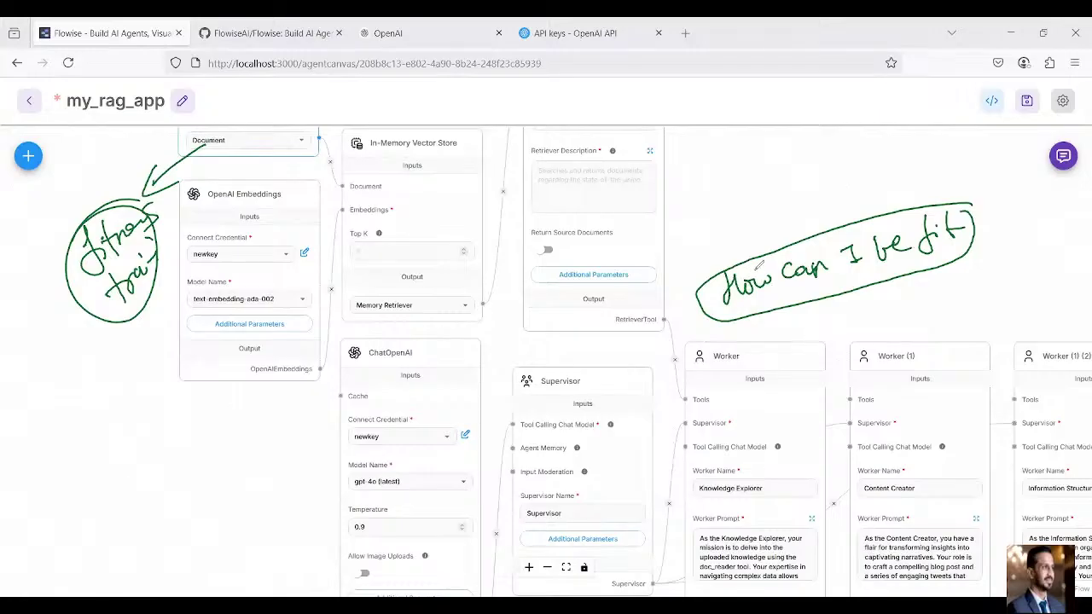
Re-outline the handwritten question and draw lines linking it to ChatOpenAI, and the Retriever Tool and Supervisor to the first Worker
mouse_move(772, 251)
left_mouse_down()
mouse_move(712, 312)
mouse_move(922, 264)
mouse_move(879, 196)
mouse_move(772, 243)
left_mouse_up()
left_click_drag(956, 194, 991, 228)
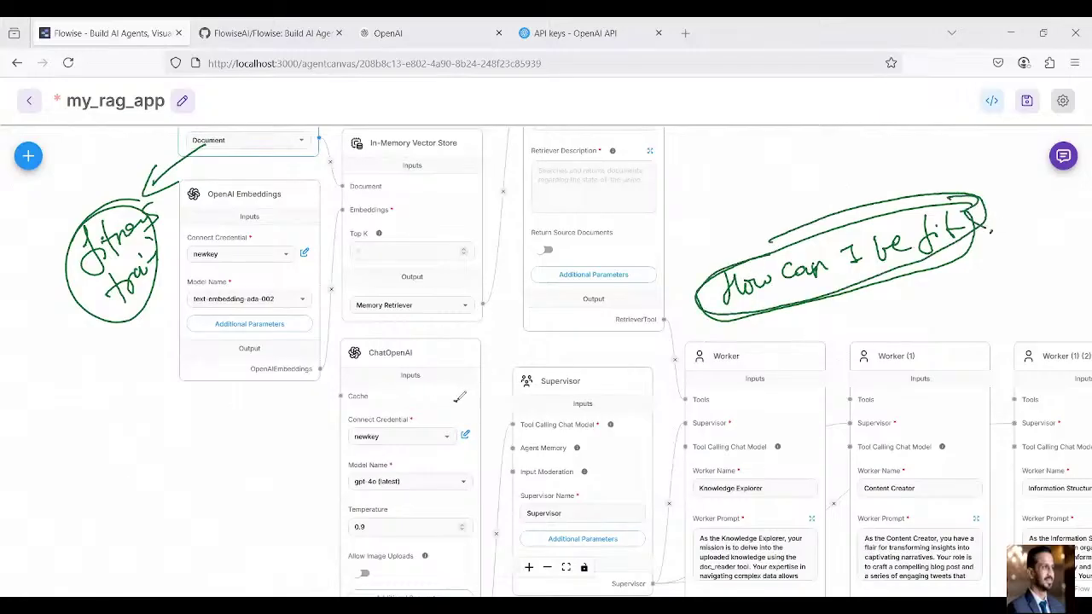
mouse_move(454, 401)
left_mouse_down()
mouse_move(563, 350)
mouse_move(704, 326)
mouse_move(710, 305)
left_mouse_up()
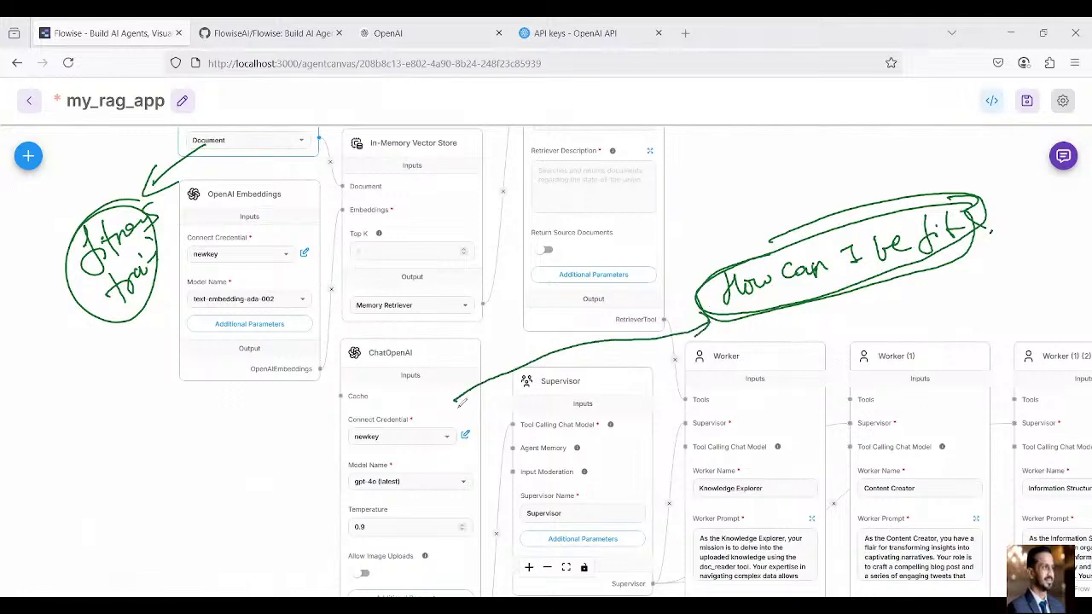
left_click_drag(444, 402, 462, 398)
mouse_move(548, 259)
left_mouse_down()
mouse_move(627, 312)
mouse_move(710, 418)
mouse_move(714, 401)
left_mouse_up()
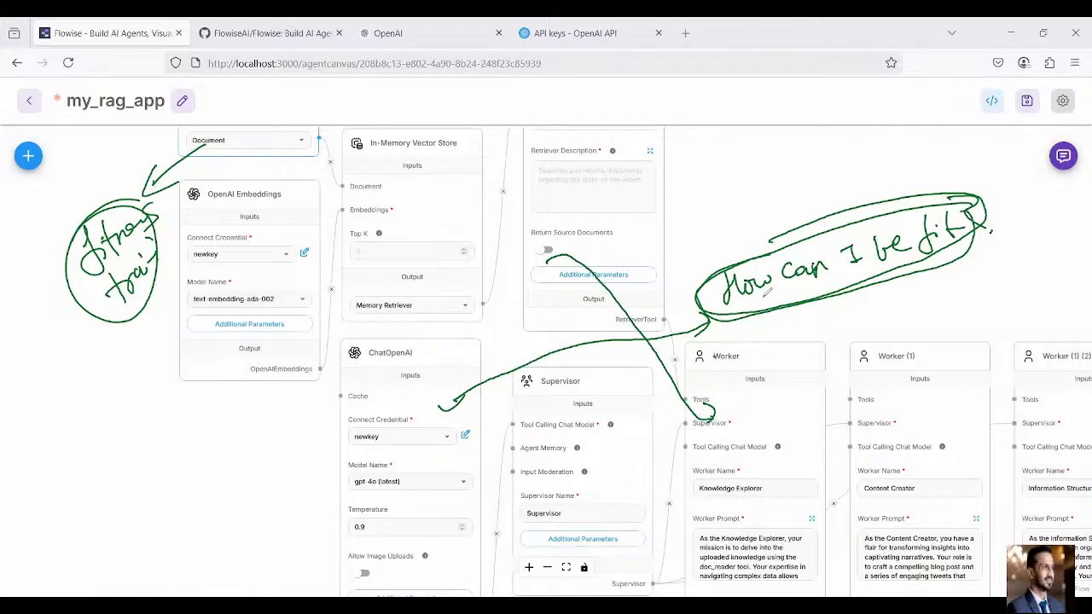
left_click_drag(653, 575, 718, 433)
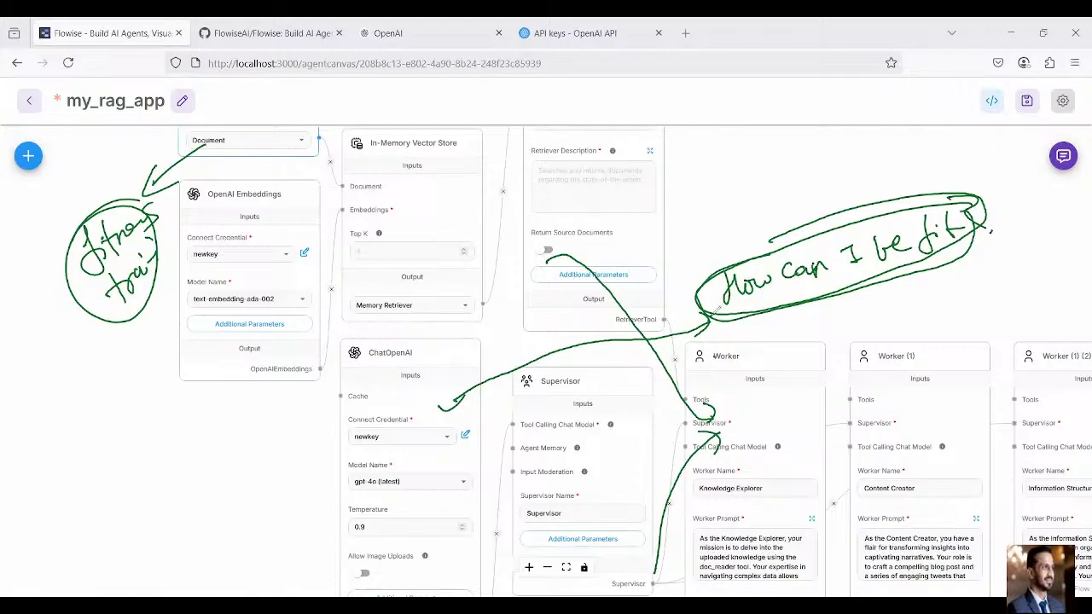
mouse_move(721, 303)
left_mouse_down()
mouse_move(939, 256)
mouse_move(960, 204)
mouse_move(809, 226)
mouse_move(736, 258)
left_mouse_up()
mouse_move(718, 309)
left_mouse_down()
mouse_move(828, 299)
mouse_move(925, 256)
left_mouse_up()
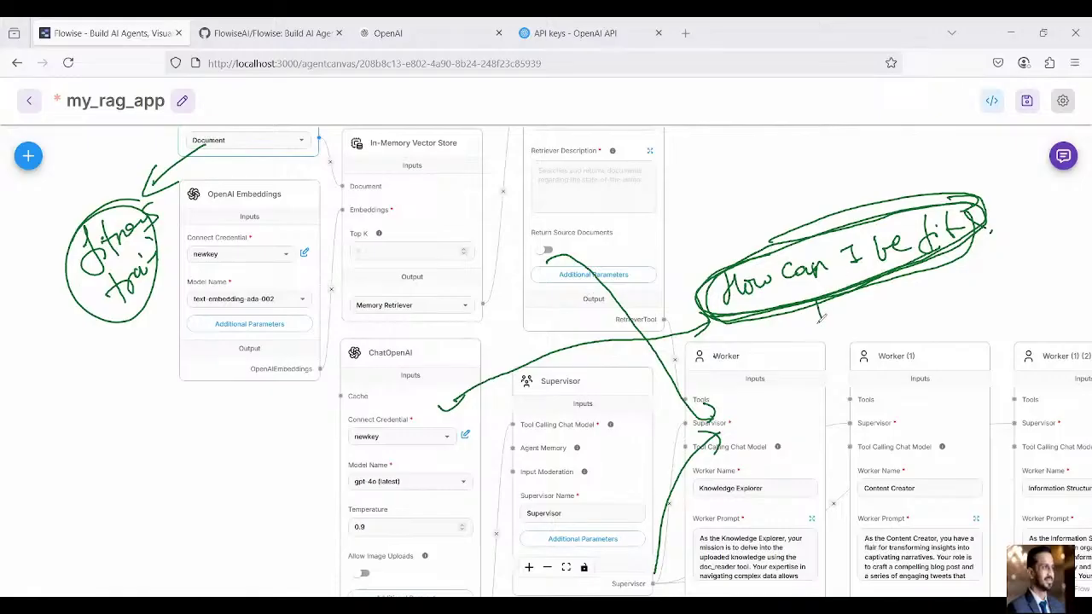
Sketch a bracketed vector under the handwritten question, retrace the Retriever Tool to Worker arrow, and clear all annotations
mouse_move(831, 307)
left_mouse_down()
mouse_move(820, 324)
mouse_move(859, 331)
left_mouse_up()
left_click_drag(991, 280, 1010, 315)
left_click_drag(857, 313, 983, 293)
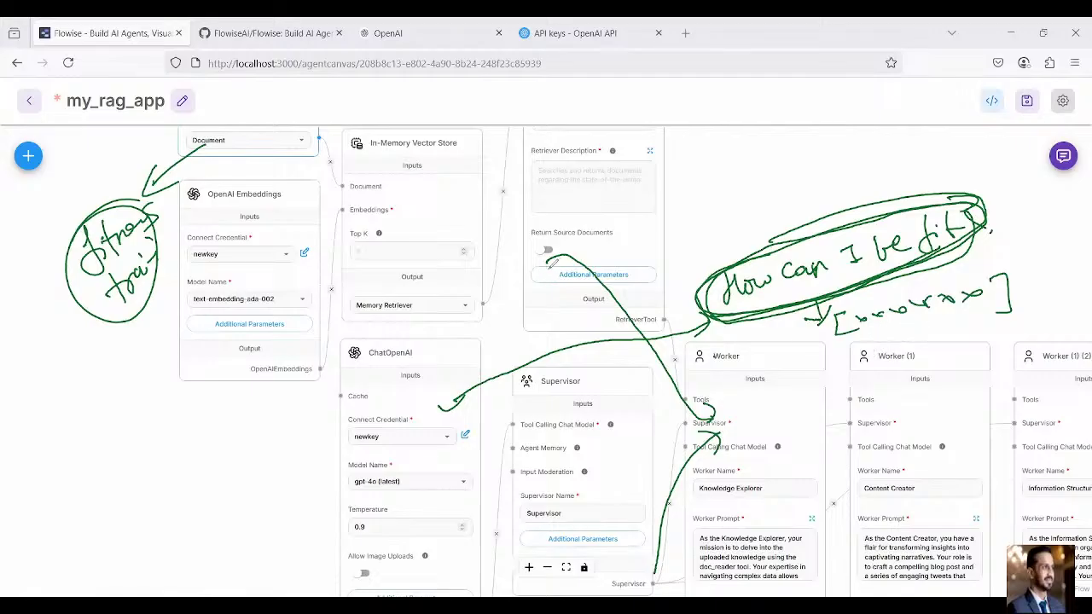
mouse_move(543, 266)
left_mouse_down()
mouse_move(621, 300)
mouse_move(724, 408)
mouse_move(701, 437)
left_mouse_up()
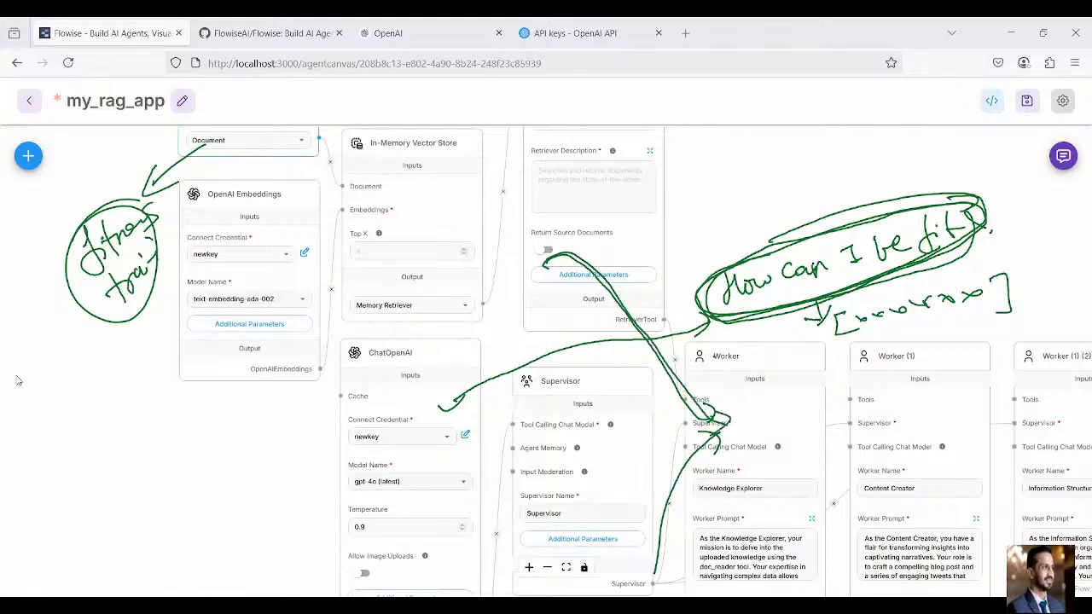
left_click(103, 380)
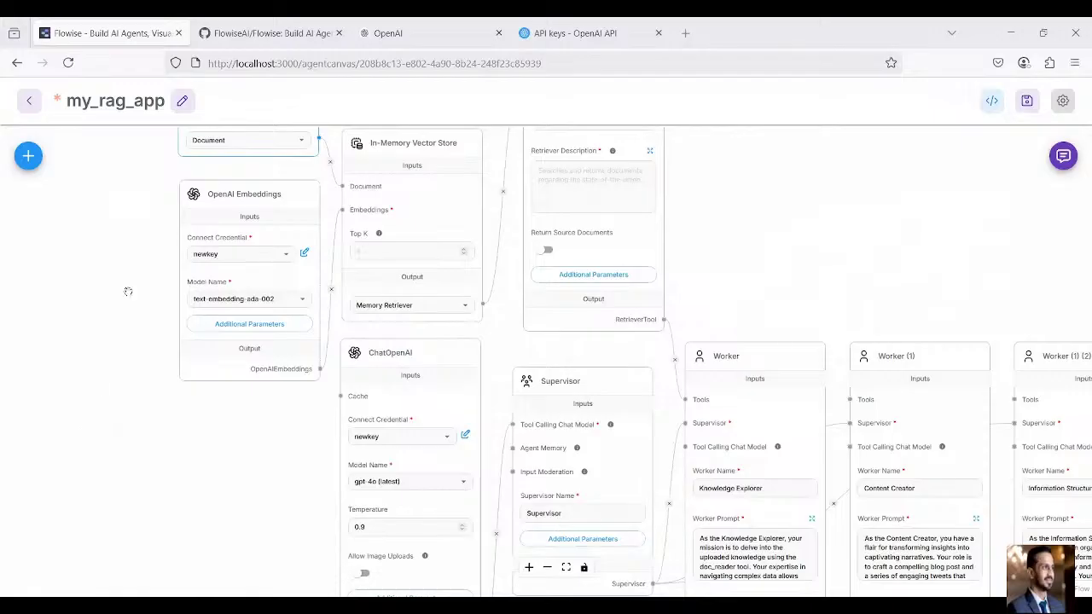
Open DC_Training_Overview.pdf in the browser and read through its pages, from the core principles to the closing section
scroll(125, 393, "up", 4)
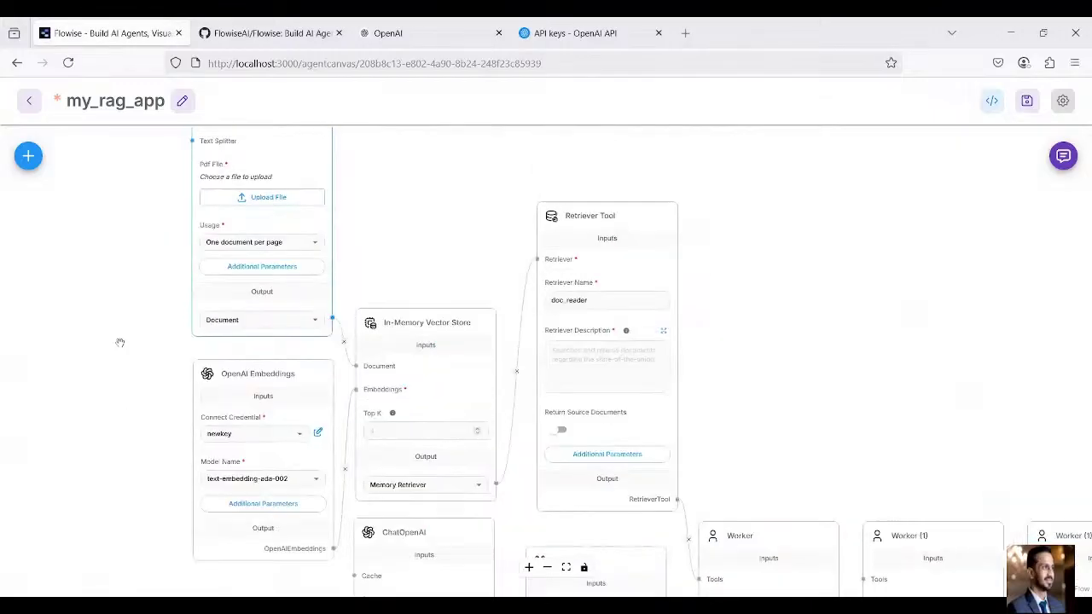
left_click_drag(138, 283, 186, 314)
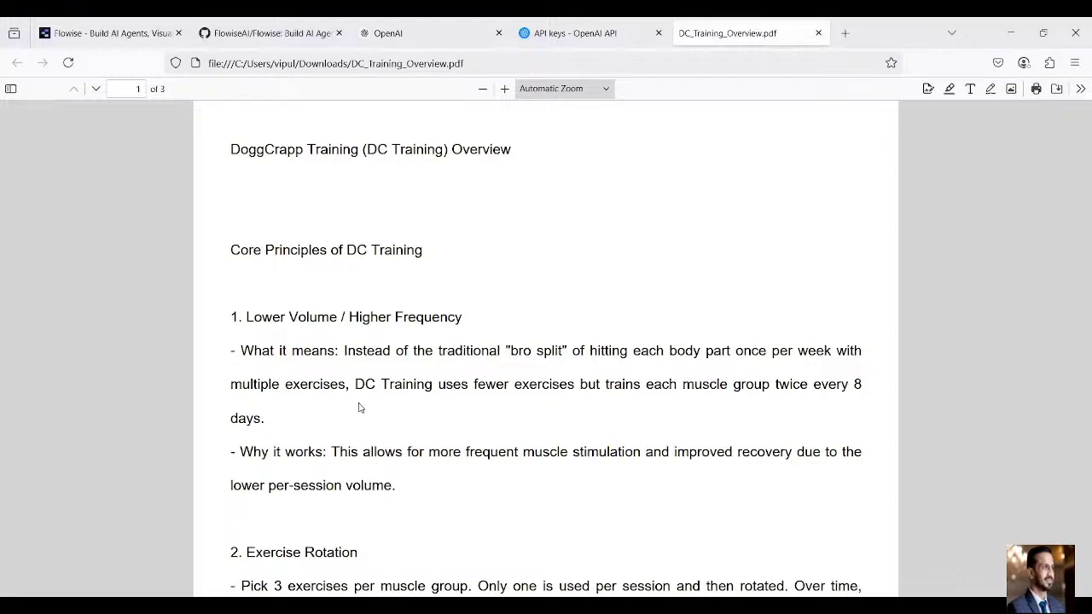
scroll(359, 407, "down", 4)
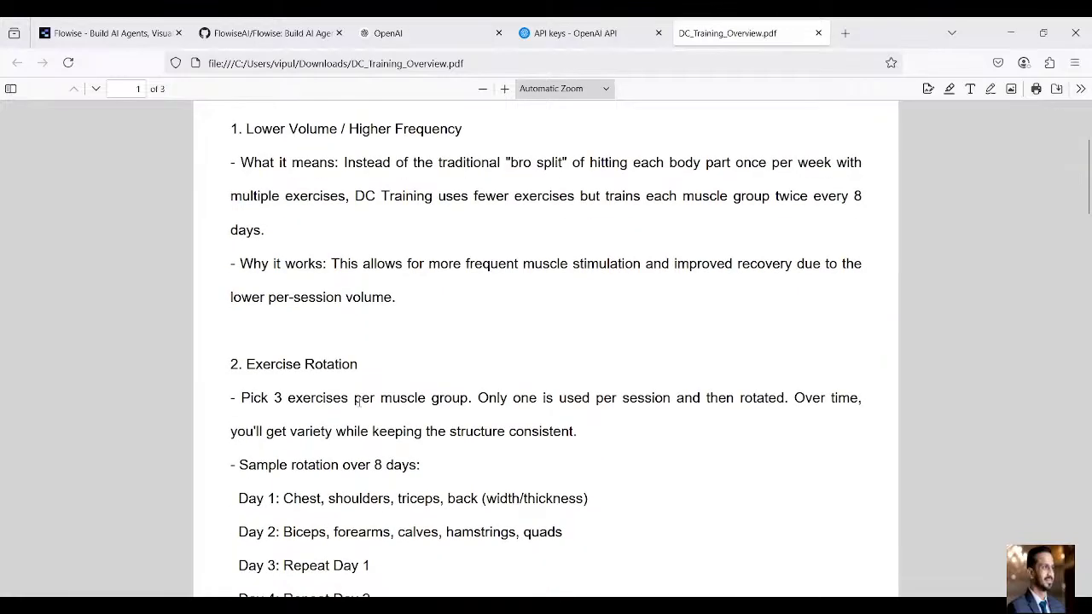
scroll(358, 401, "down", 3)
scroll(298, 367, "down", 12)
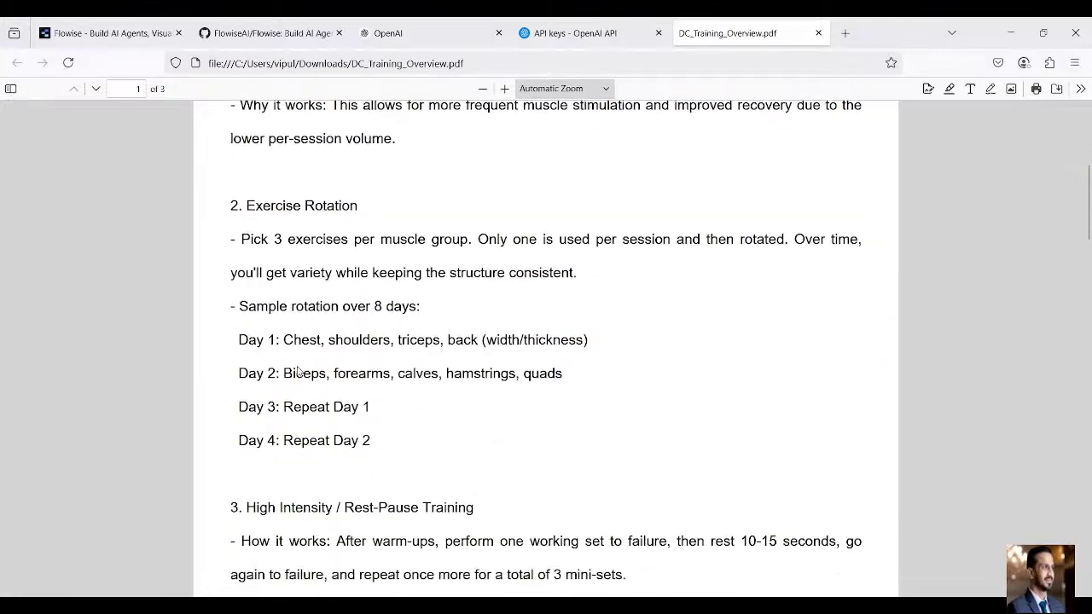
scroll(297, 371, "down", 15)
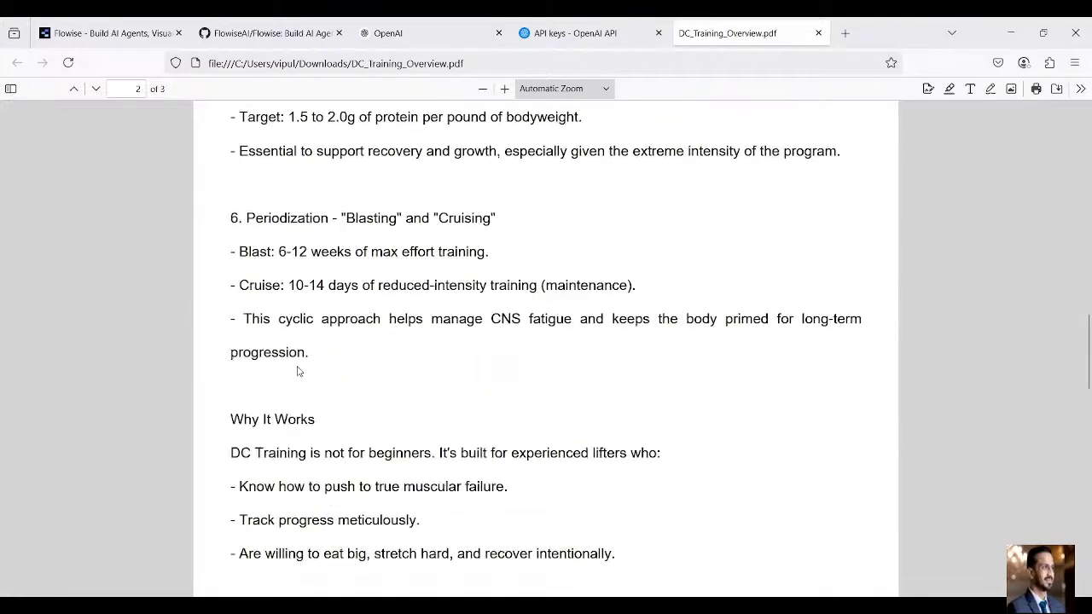
scroll(298, 371, "down", 8)
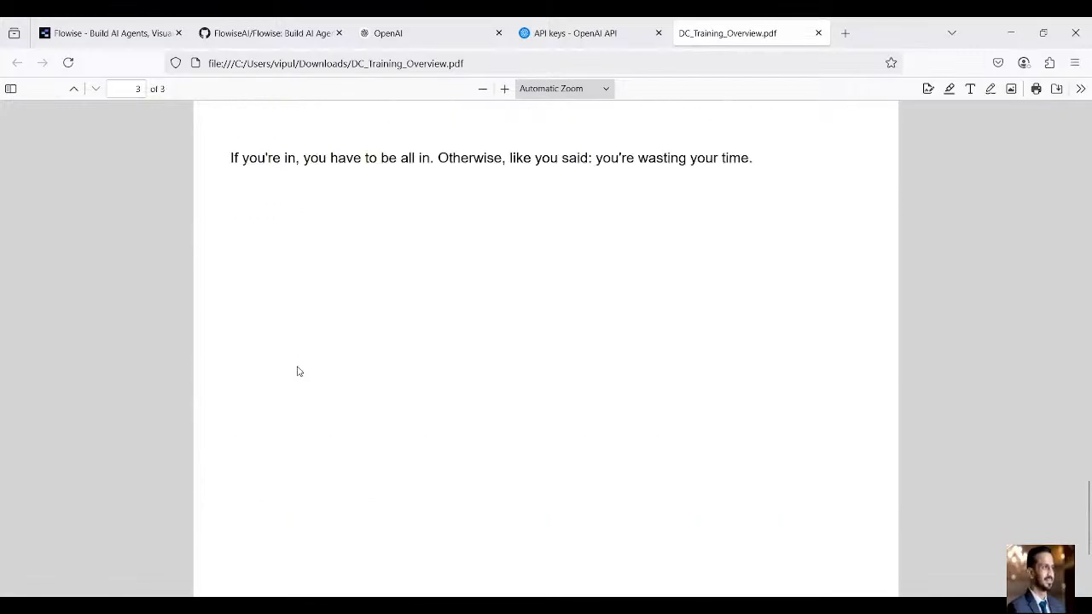
scroll(298, 372, "up", 15)
scroll(297, 371, "up", 20)
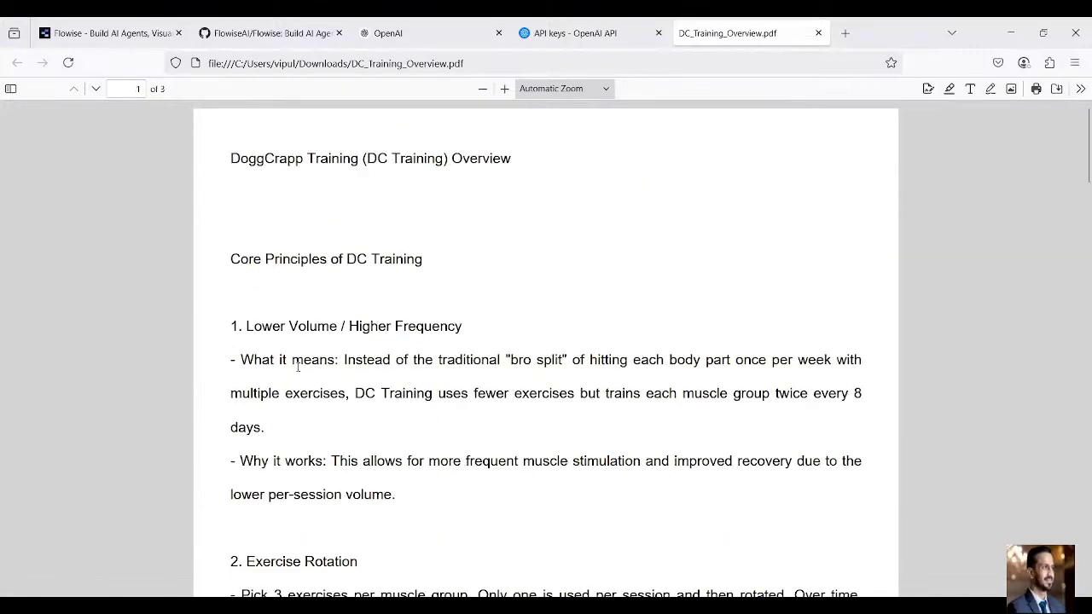
scroll(298, 371, "down", 20)
scroll(298, 371, "down", 10)
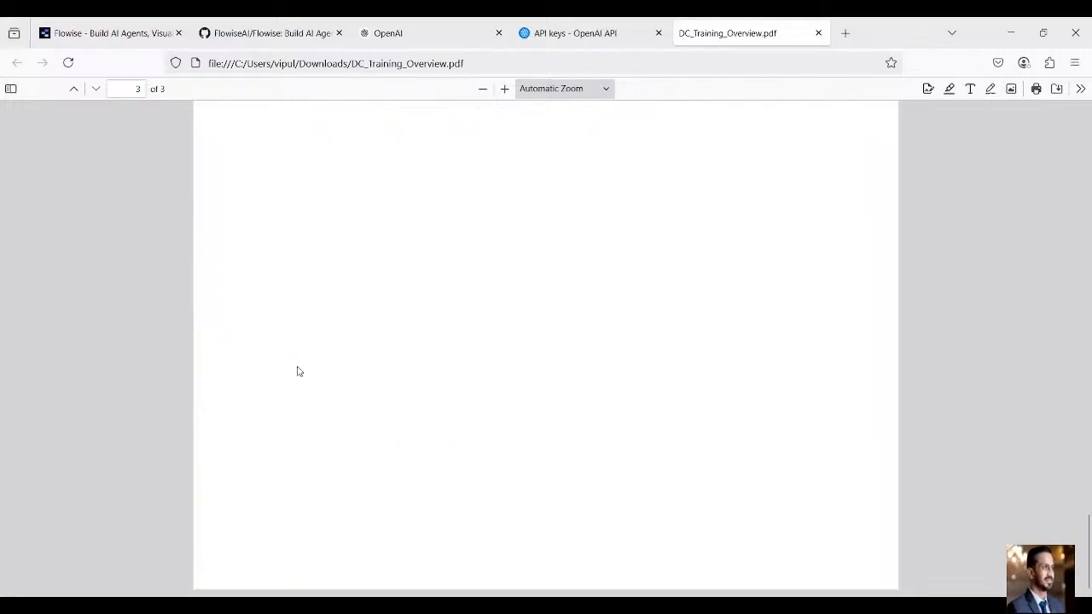
scroll(298, 371, "up", 20)
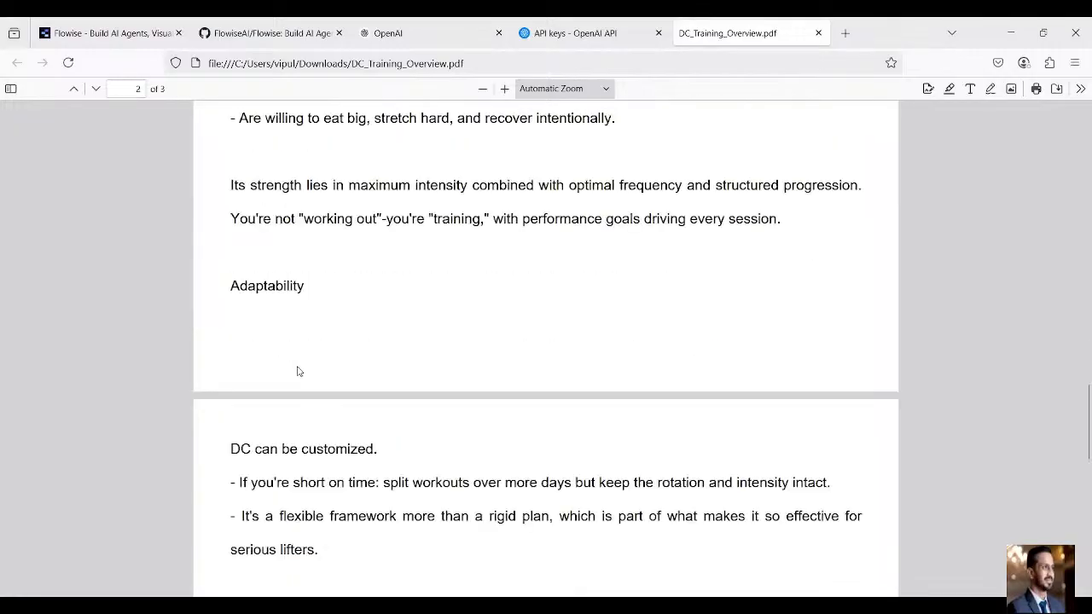
Return to the my_rag_app canvas and upload DC_Training_Overview.pdf from Downloads to the Pdf File node
left_click(89, 36)
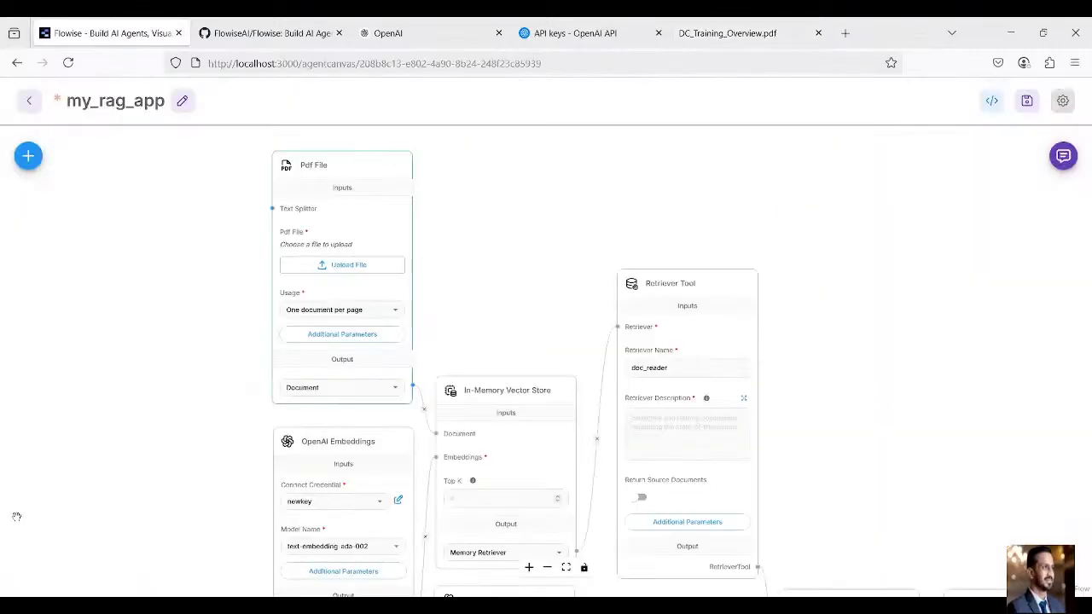
mouse_move(332, 275)
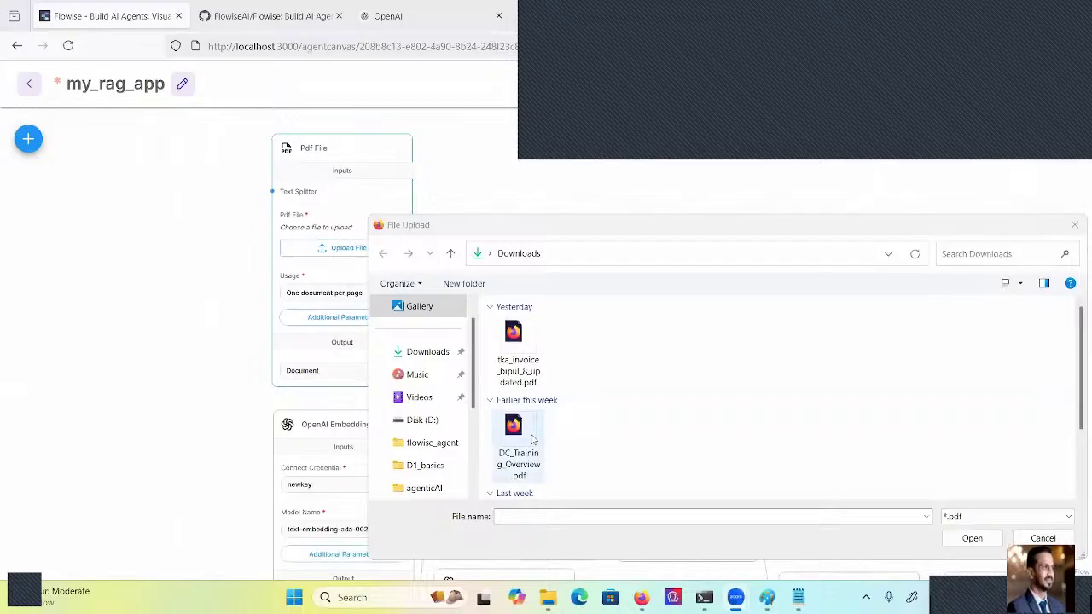
left_click(528, 439)
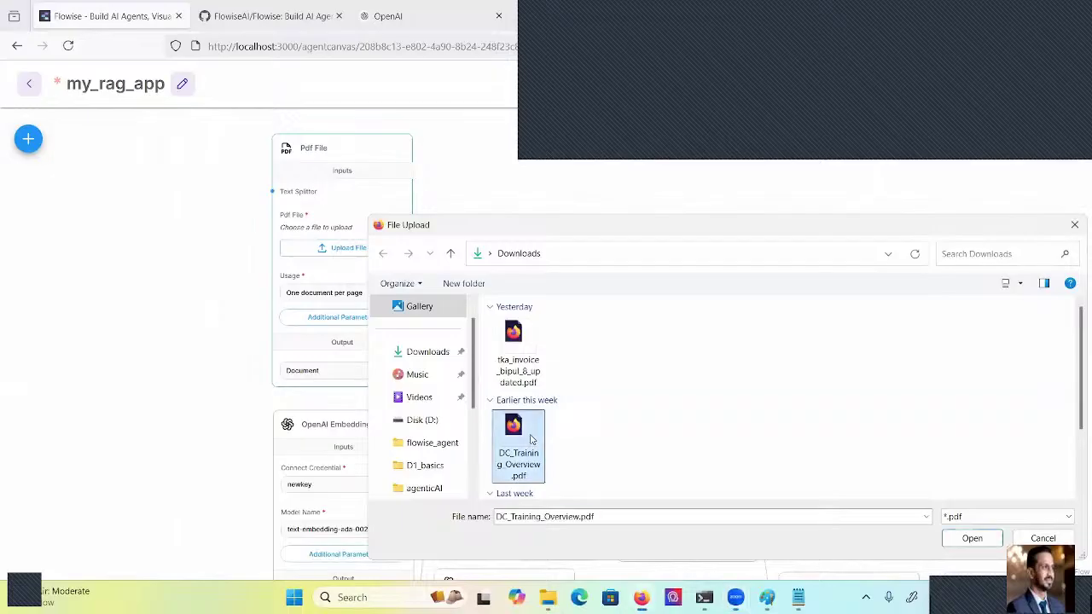
left_click(972, 539)
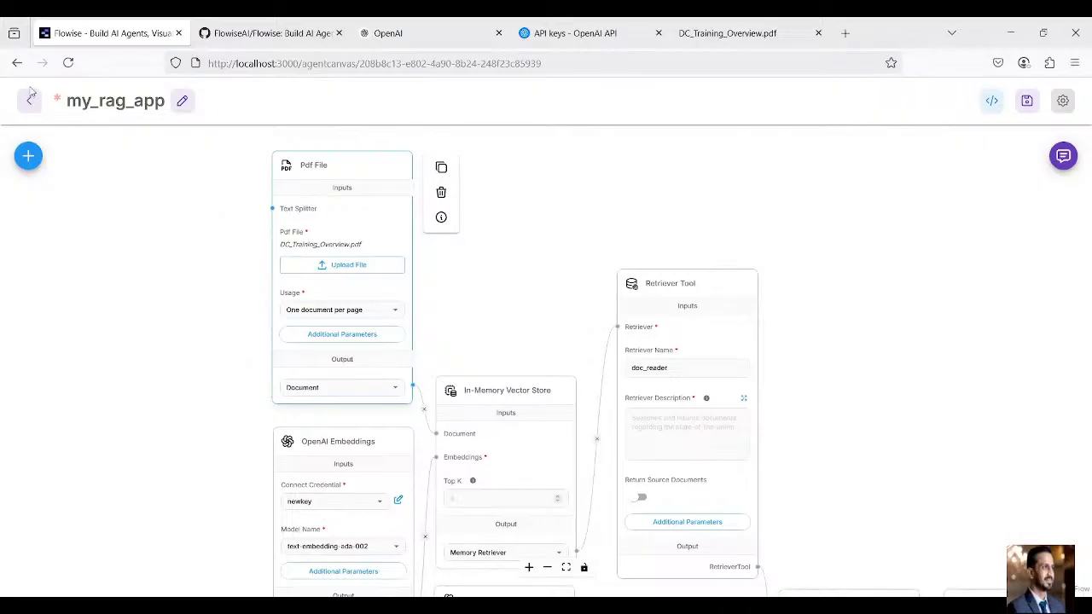
Search the node library for text splitters and add a Recursive Character Text Splitter node to the canvas
left_click(27, 164)
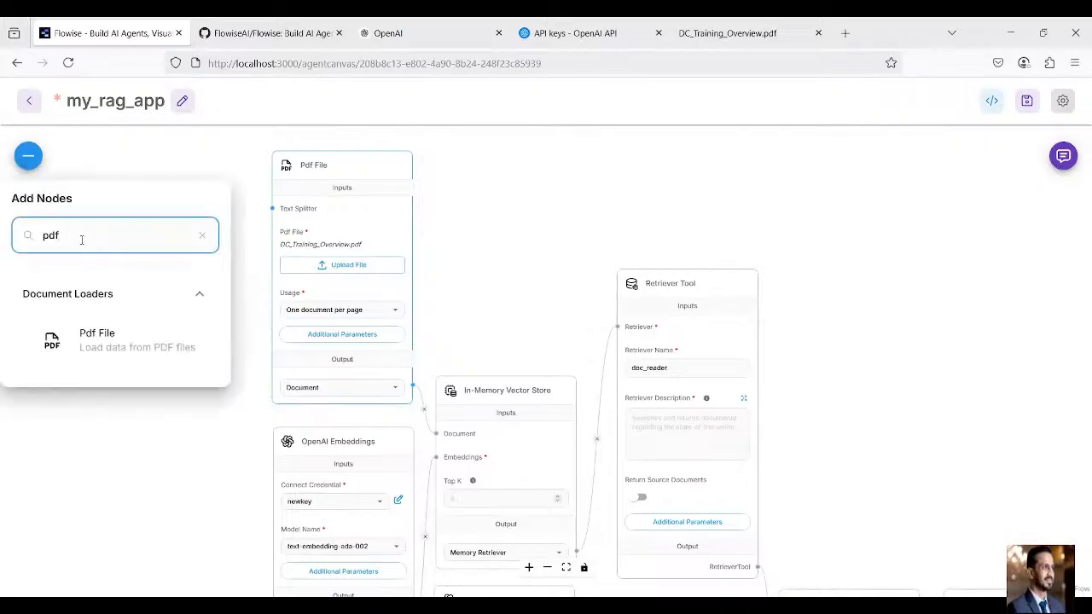
double_click(45, 237)
type("text")
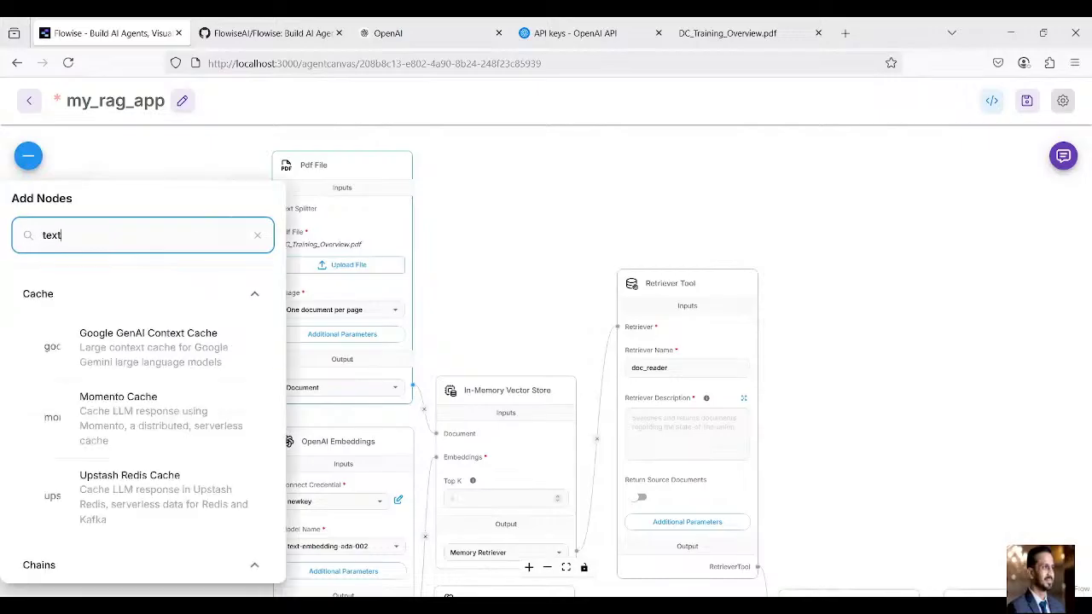
type(" s")
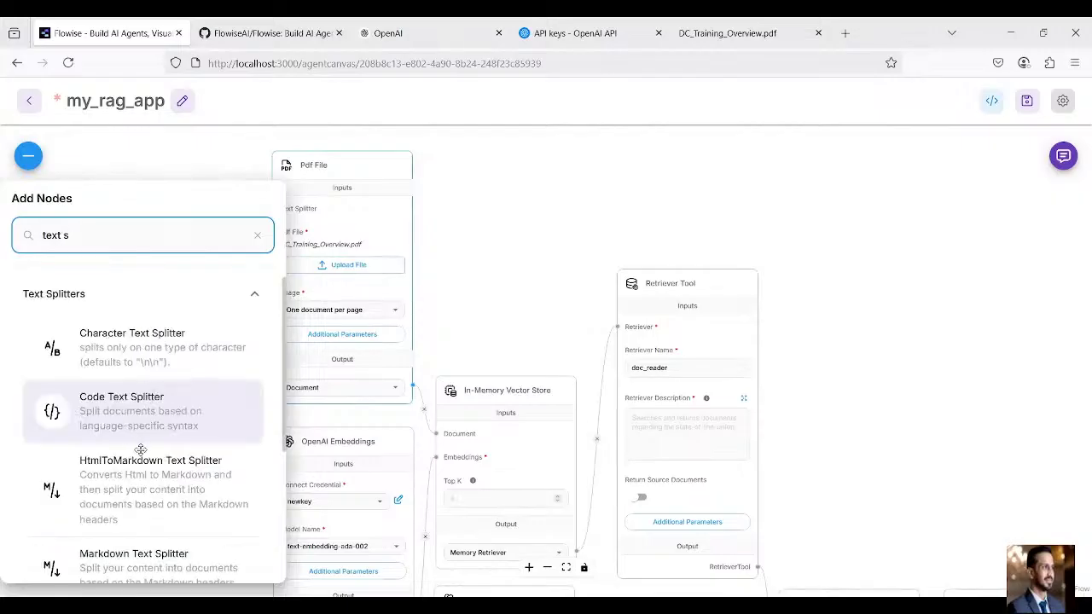
scroll(145, 418, "down", 1)
scroll(141, 450, "down", 1)
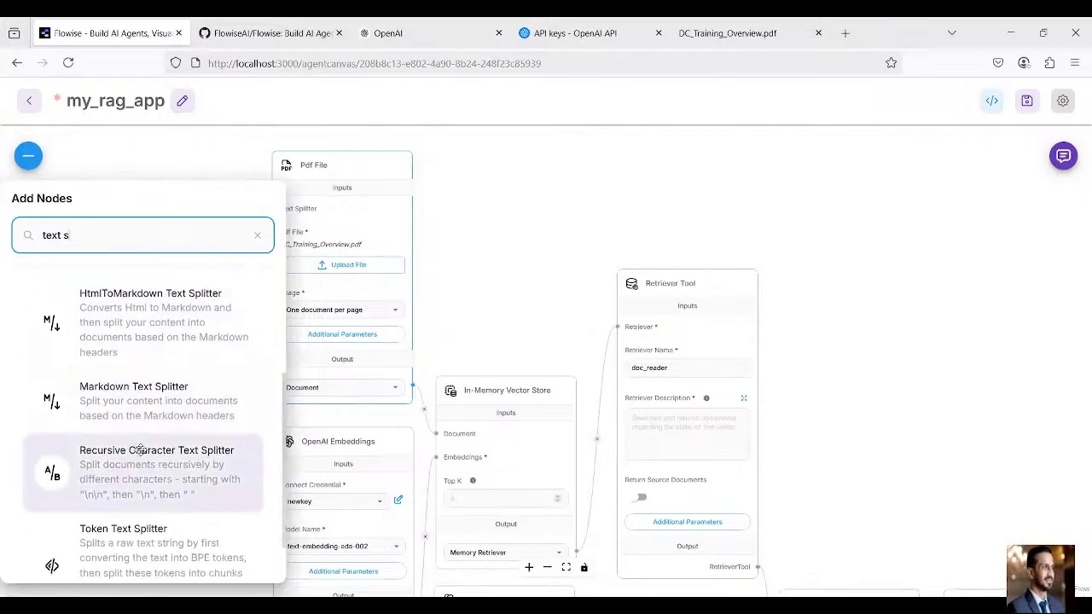
scroll(139, 450, "up", 2)
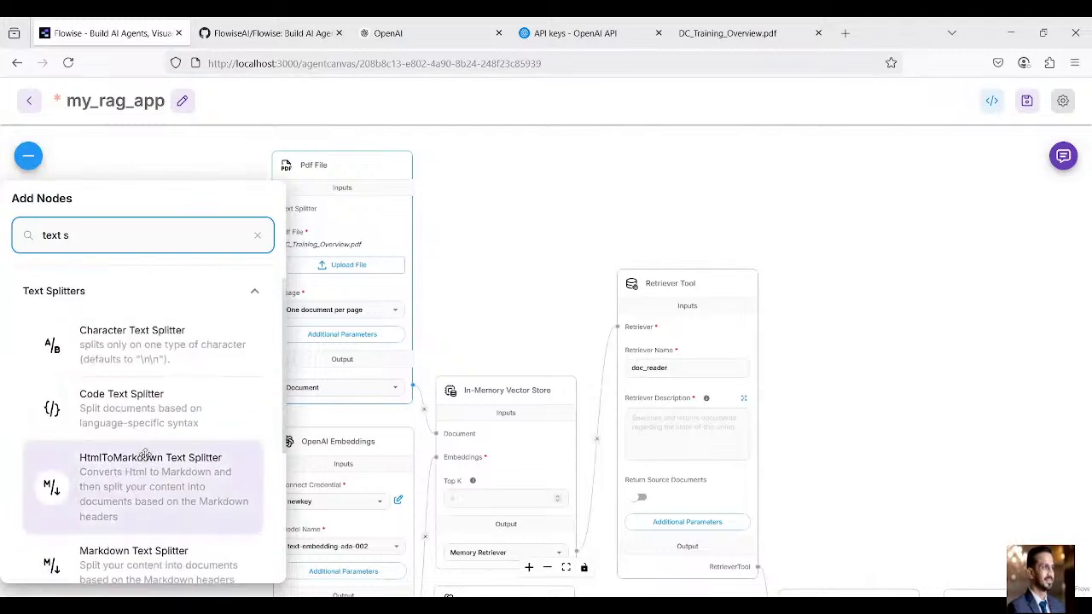
scroll(134, 445, "down", 1)
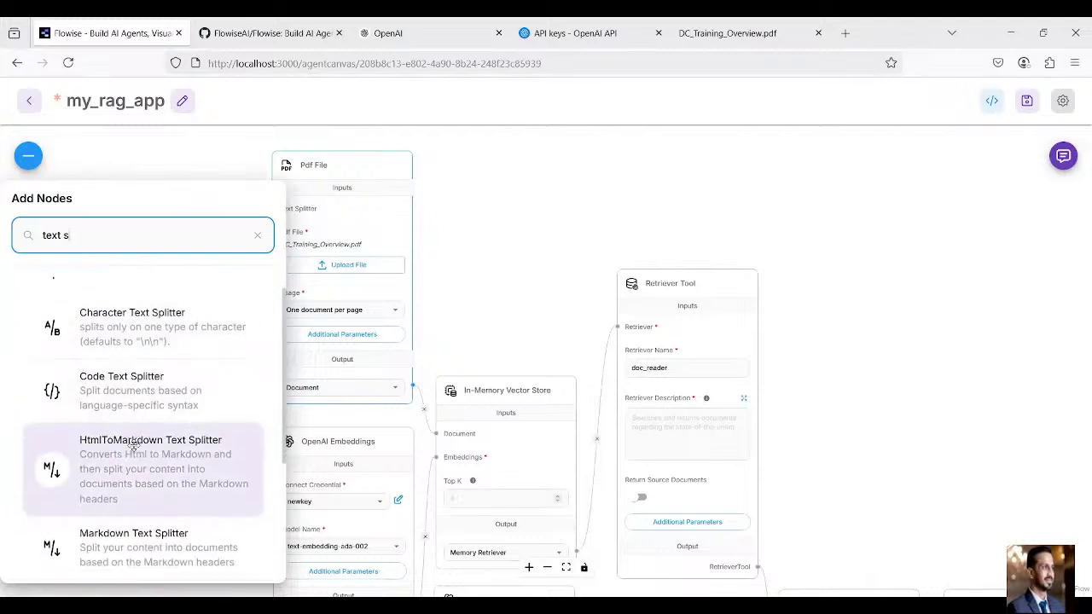
scroll(134, 444, "down", 4)
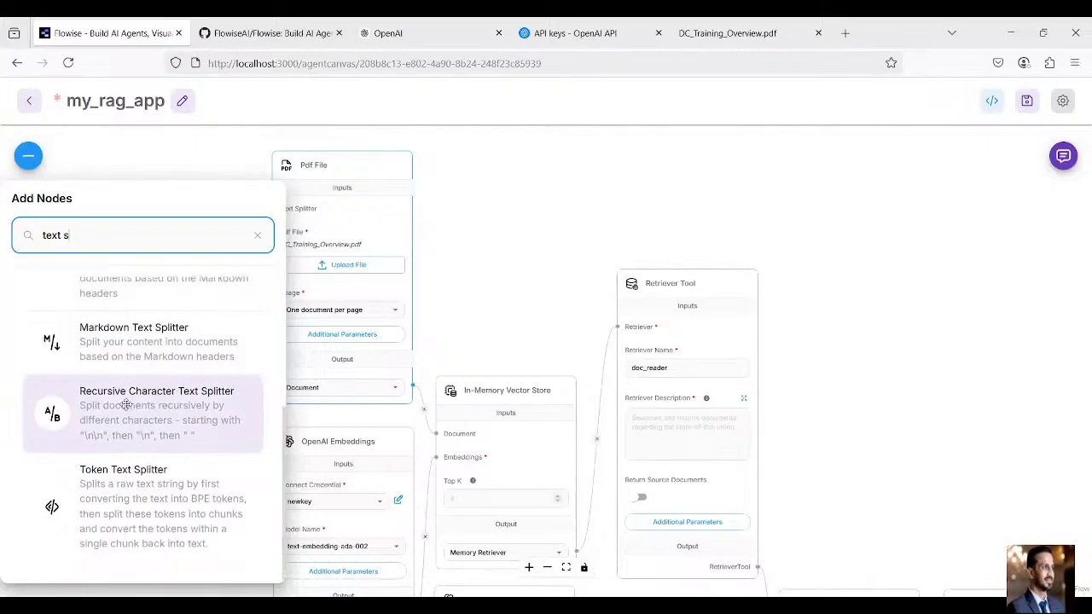
left_click_drag(126, 403, 500, 192)
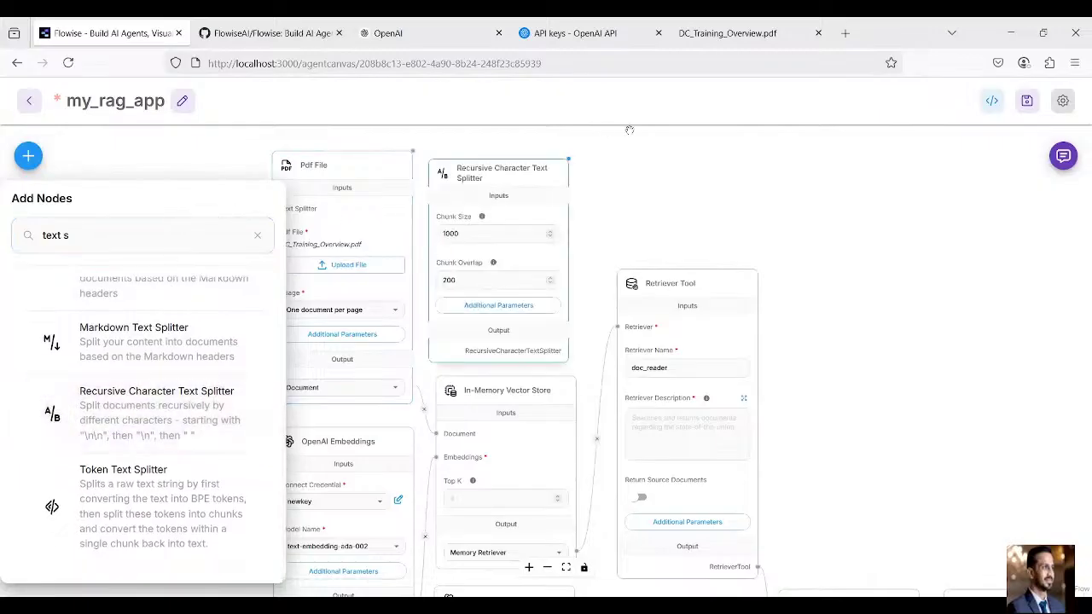
Place the Recursive Character Text Splitter beside the Pdf File node and connect its output to the Text Splitter input
left_click(623, 160)
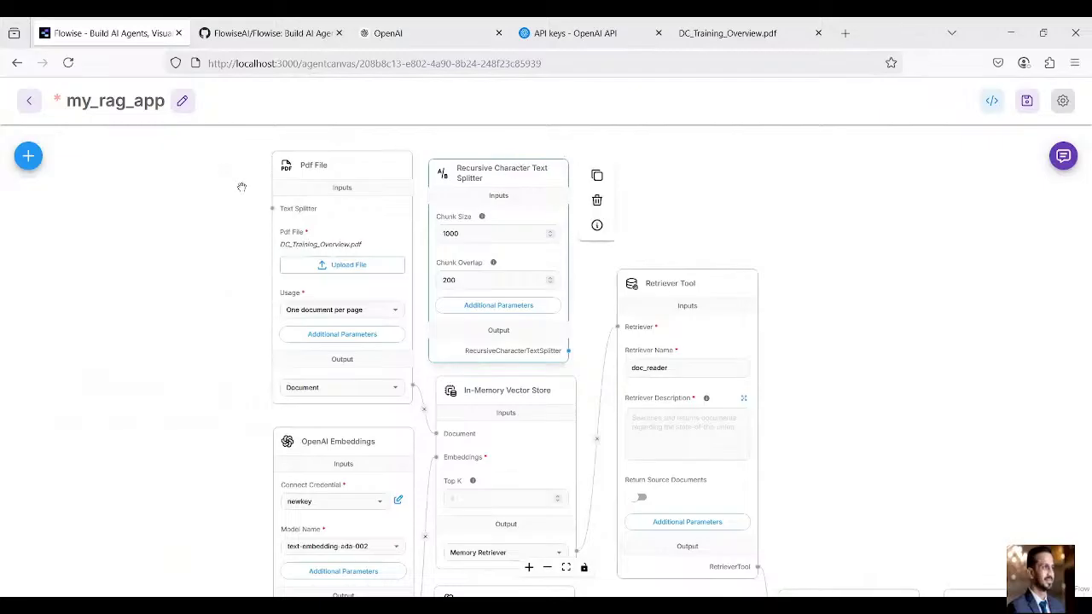
left_click_drag(185, 190, 178, 166)
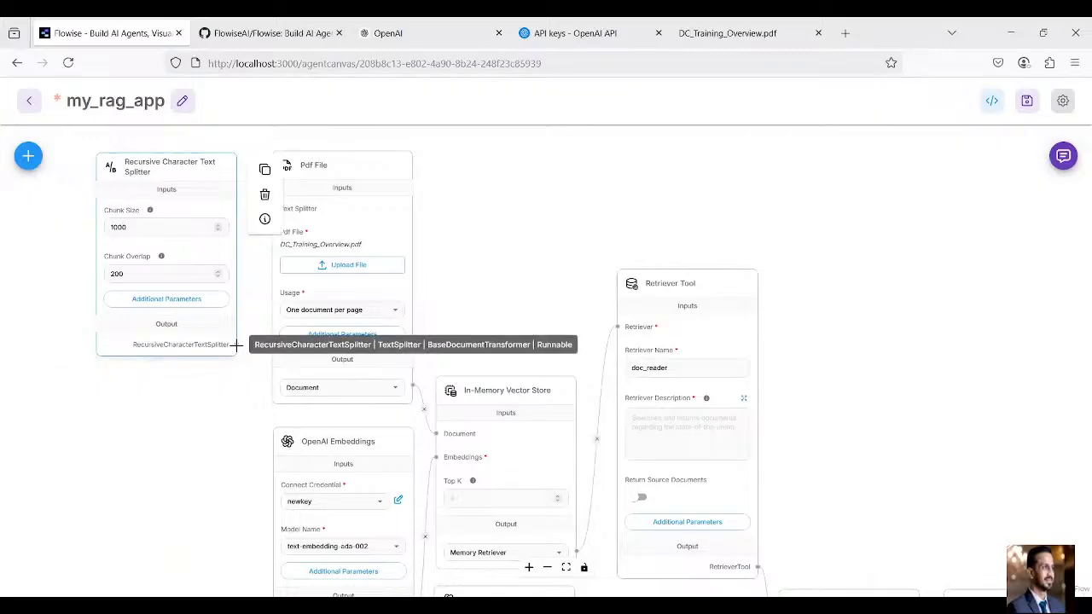
left_click_drag(237, 344, 272, 208)
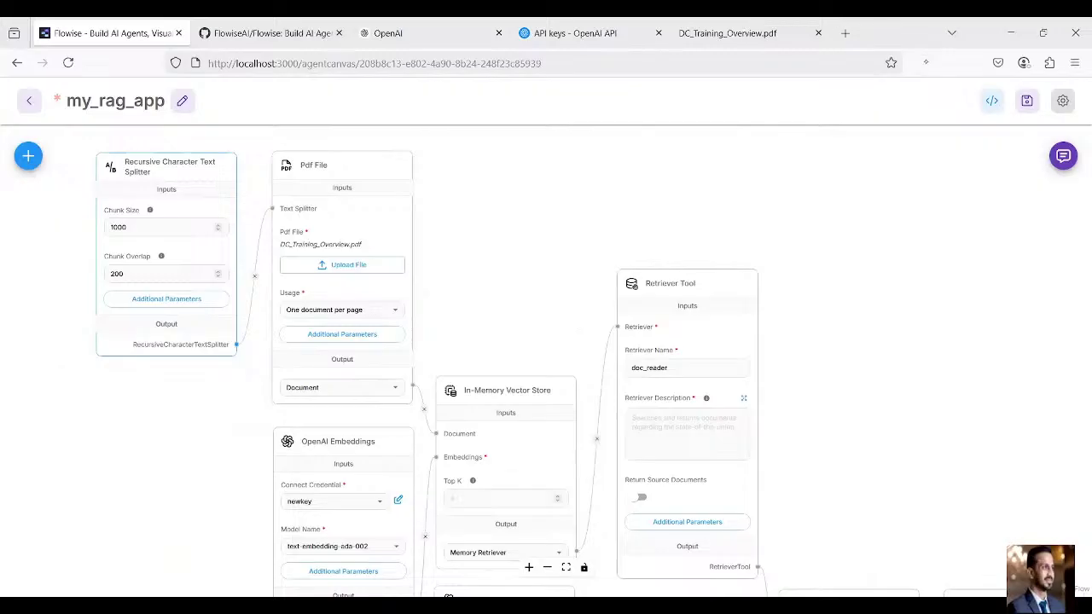
Draw a tall green page outline beside the Retriever Tool, with one box near its upper end and another near its lower end
mouse_move(882, 141)
left_mouse_down()
mouse_move(877, 372)
mouse_move(853, 595)
mouse_move(978, 127)
mouse_move(1091, 125)
mouse_move(1090, 551)
mouse_move(856, 595)
left_mouse_up()
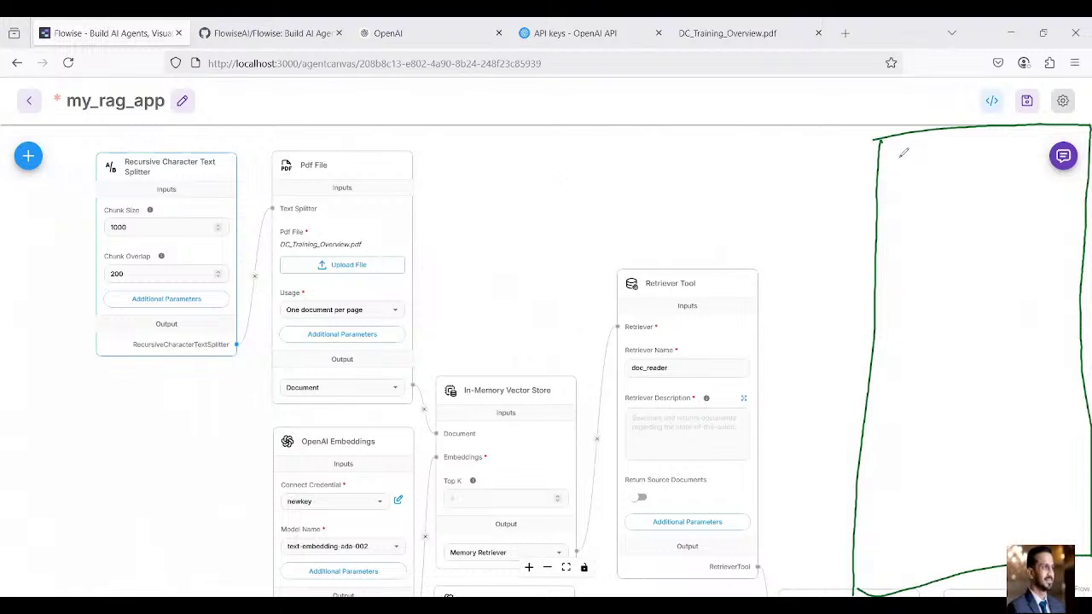
mouse_move(899, 155)
left_mouse_down()
mouse_move(902, 225)
mouse_move(958, 142)
mouse_move(1085, 128)
mouse_move(1065, 260)
mouse_move(955, 267)
mouse_move(902, 209)
left_mouse_up()
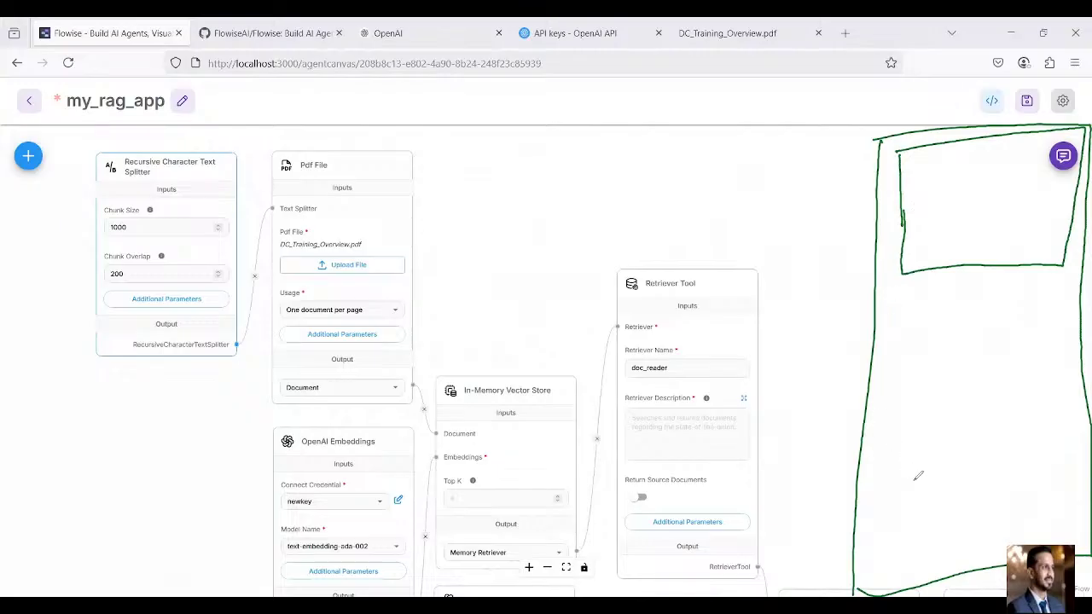
mouse_move(893, 488)
left_mouse_down()
mouse_move(896, 564)
mouse_move(1032, 444)
mouse_move(1077, 525)
mouse_move(888, 560)
left_mouse_up()
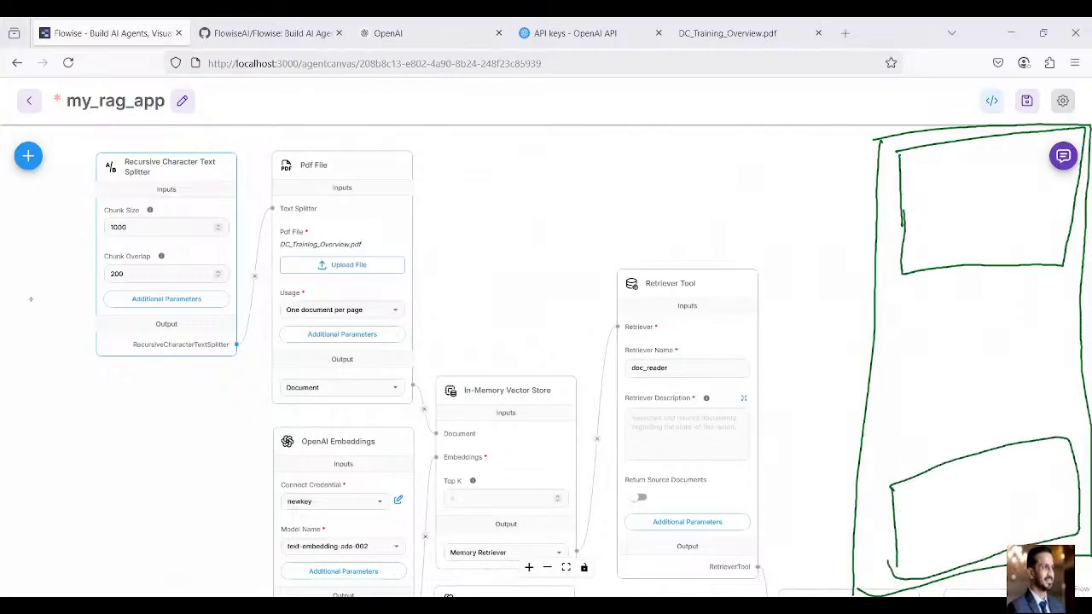
Sketch five red wavy text lines between the two green boxes, outline them as one block, and put a green tick in each box
key("r")
left_click_drag(910, 295, 1028, 289)
left_click_drag(902, 327, 1012, 319)
left_click_drag(901, 355, 1027, 328)
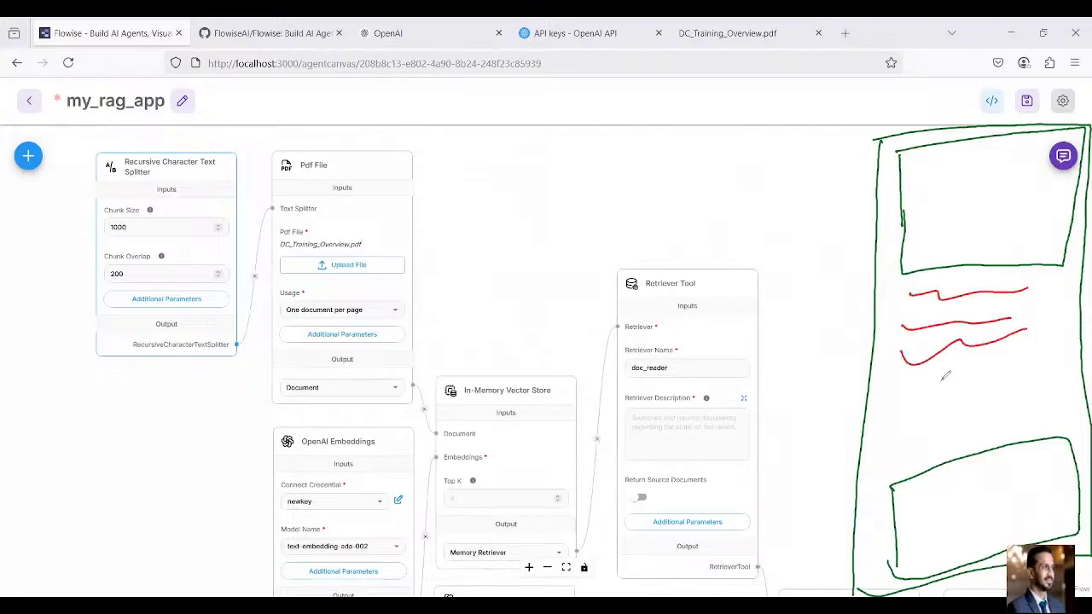
left_click_drag(902, 390, 1025, 367)
left_click_drag(905, 421, 1037, 398)
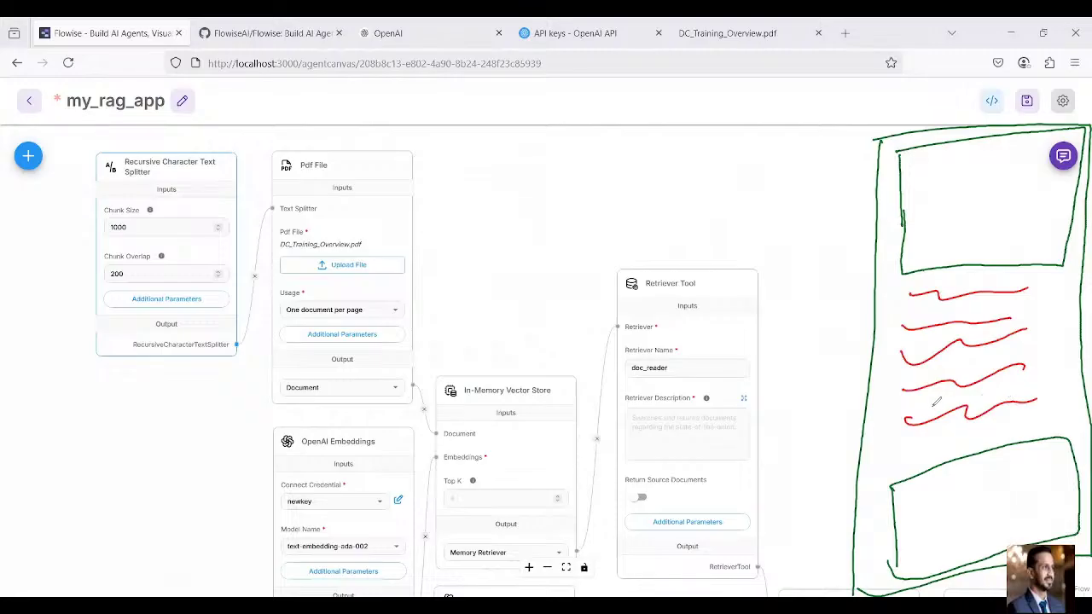
left_click_drag(916, 295, 913, 444)
mouse_move(1043, 279)
left_mouse_down()
mouse_move(998, 436)
mouse_move(912, 442)
mouse_move(903, 317)
mouse_move(1041, 278)
left_mouse_up()
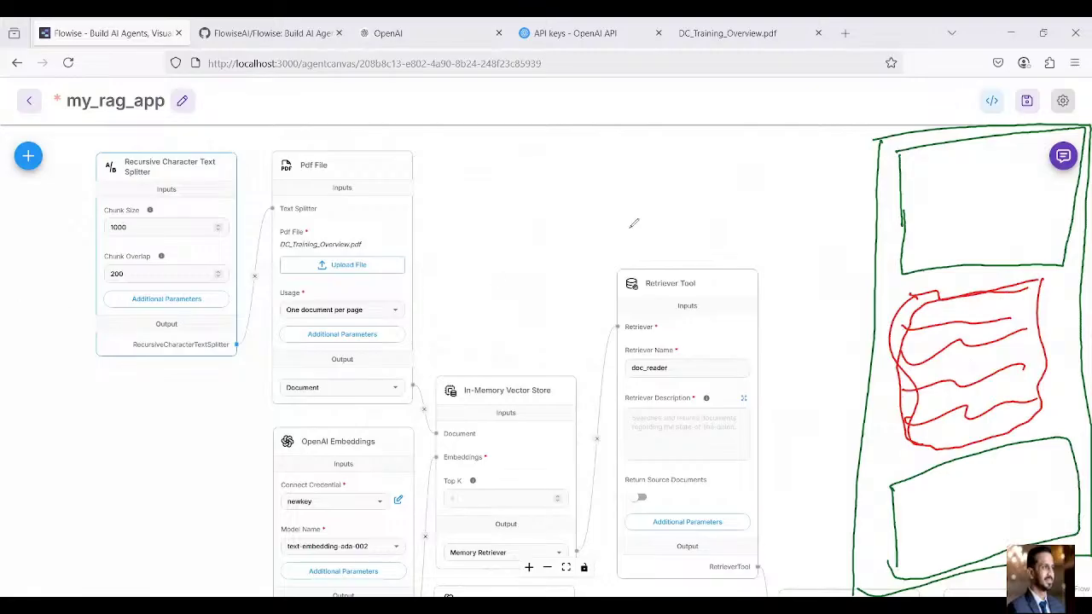
left_click_drag(942, 190, 995, 183)
mouse_move(952, 502)
left_mouse_down()
mouse_move(973, 509)
mouse_move(1005, 482)
left_mouse_up()
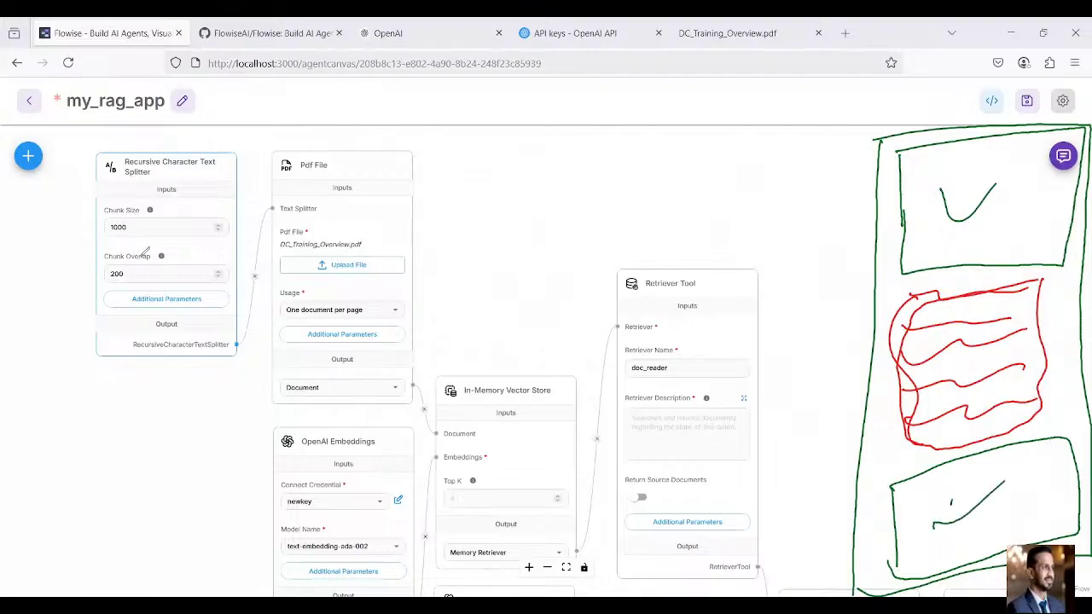
Circle the Chunk Size value in green and replace the page sketch's contents with five stacked green boxes
mouse_move(128, 210)
left_mouse_down()
mouse_move(106, 242)
mouse_move(137, 209)
left_mouse_up()
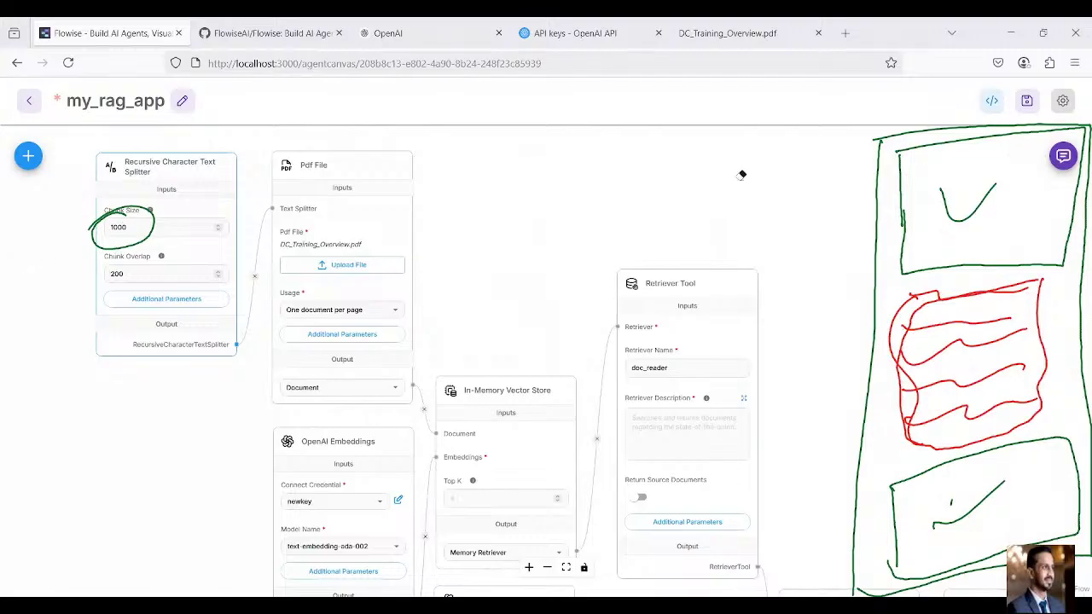
mouse_move(905, 159)
left_mouse_down()
mouse_move(963, 222)
mouse_move(966, 388)
mouse_move(914, 401)
mouse_move(964, 452)
mouse_move(872, 479)
left_mouse_up()
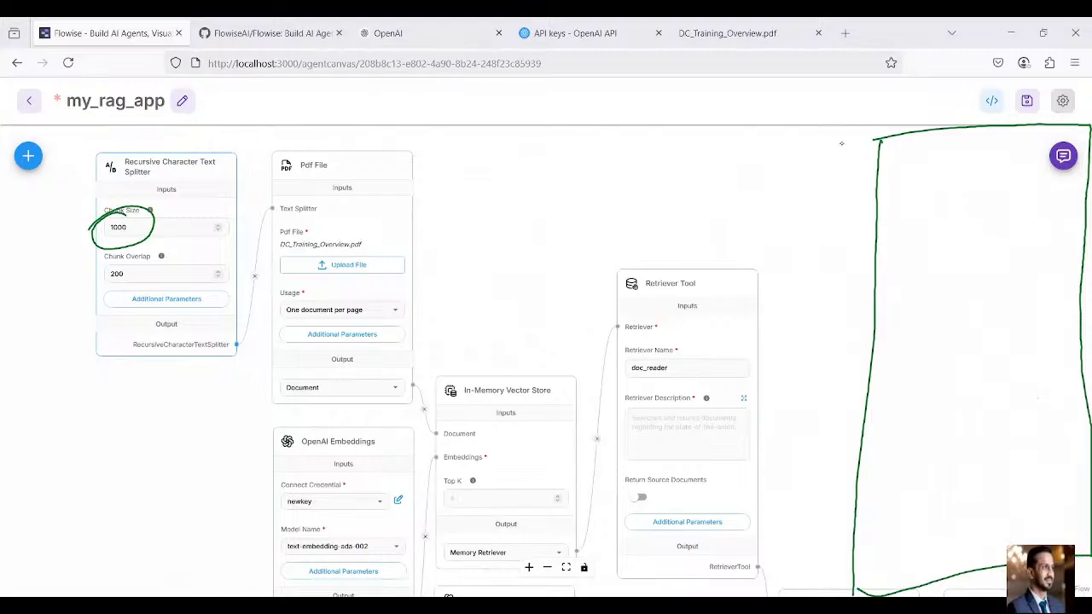
mouse_move(885, 161)
left_mouse_down()
mouse_move(890, 227)
mouse_move(1090, 144)
mouse_move(992, 220)
mouse_move(905, 235)
left_mouse_up()
left_click_drag(888, 261, 887, 301)
mouse_move(887, 261)
left_mouse_down()
mouse_move(1049, 250)
mouse_move(1000, 324)
mouse_move(910, 283)
left_mouse_up()
mouse_move(895, 369)
left_mouse_down()
mouse_move(898, 419)
mouse_move(1065, 410)
mouse_move(886, 421)
mouse_move(884, 410)
left_mouse_up()
mouse_move(892, 466)
left_mouse_down()
mouse_move(892, 515)
mouse_move(1069, 492)
mouse_move(872, 516)
left_mouse_up()
left_click_drag(891, 531, 894, 590)
mouse_move(890, 541)
left_mouse_down()
mouse_move(1077, 501)
mouse_move(1082, 544)
mouse_move(861, 590)
left_mouse_up()
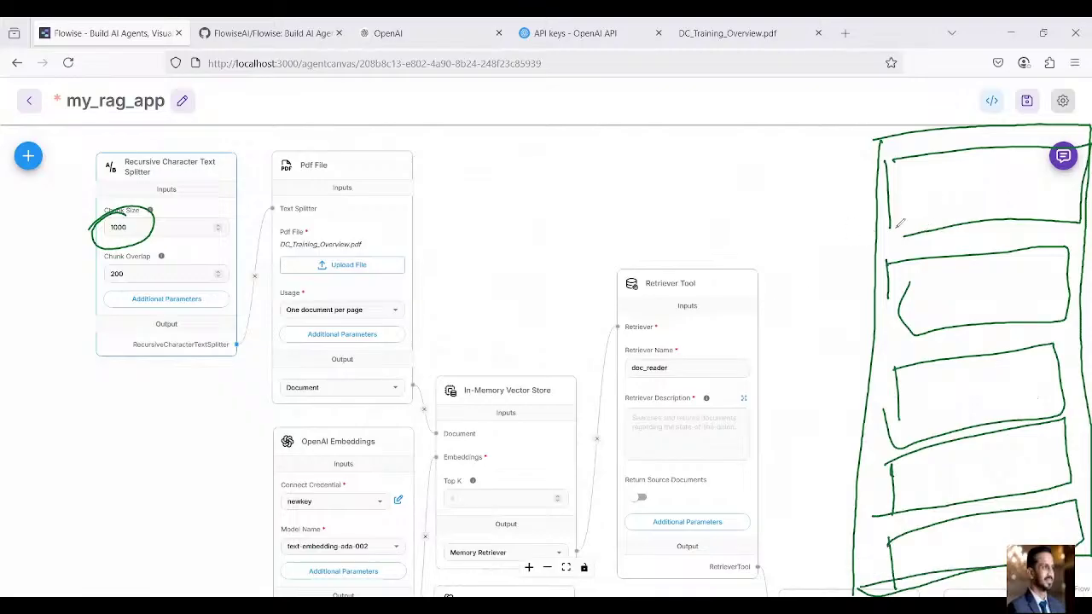
Close the first box's outline and number the five stacked boxes 1 to 5
left_click_drag(888, 224, 918, 234)
left_click_drag(931, 186, 931, 198)
left_click_drag(934, 275, 981, 290)
mouse_move(944, 379)
left_mouse_down()
mouse_move(945, 418)
mouse_move(973, 488)
mouse_move(957, 551)
left_mouse_up()
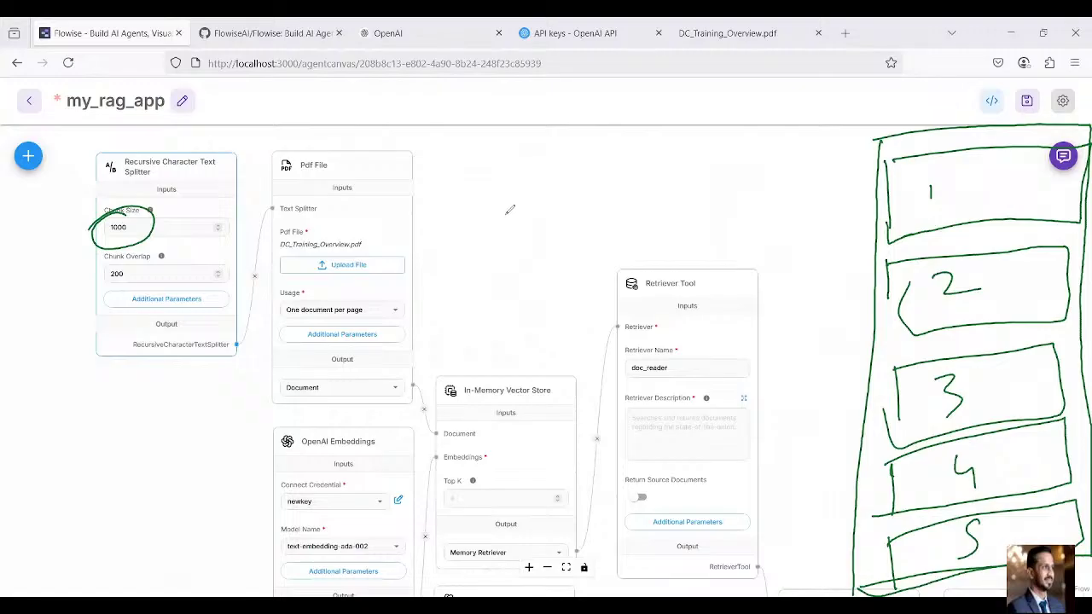
Handwrite the question "What is DC training" above the Retriever Tool, underline its second line, and circle it
mouse_move(476, 202)
left_mouse_down()
mouse_move(504, 215)
mouse_move(573, 214)
left_mouse_up()
mouse_move(512, 248)
left_mouse_down()
mouse_move(529, 272)
mouse_move(559, 268)
left_mouse_up()
mouse_move(588, 224)
left_mouse_down()
mouse_move(585, 251)
mouse_move(655, 224)
mouse_move(662, 244)
left_mouse_up()
left_click_drag(551, 275, 653, 250)
mouse_move(478, 209)
left_mouse_down()
mouse_move(640, 181)
mouse_move(477, 211)
left_mouse_up()
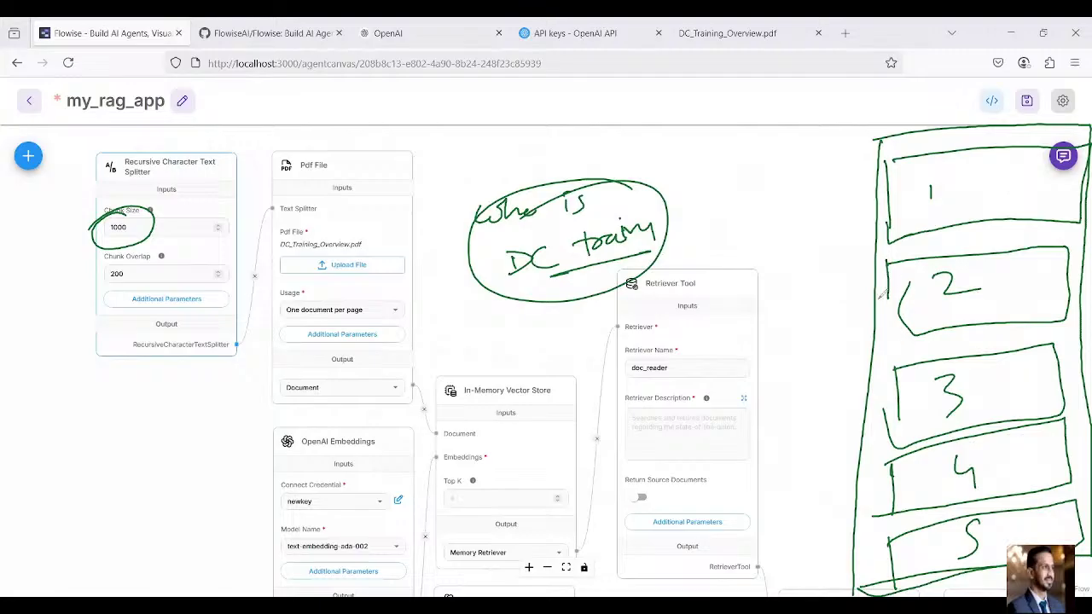
Underline the handwritten question in black, mark the side of box 3, and draw arrows from the question to box 3 and back
left_click_drag(504, 275, 630, 253)
left_click_drag(895, 369, 911, 457)
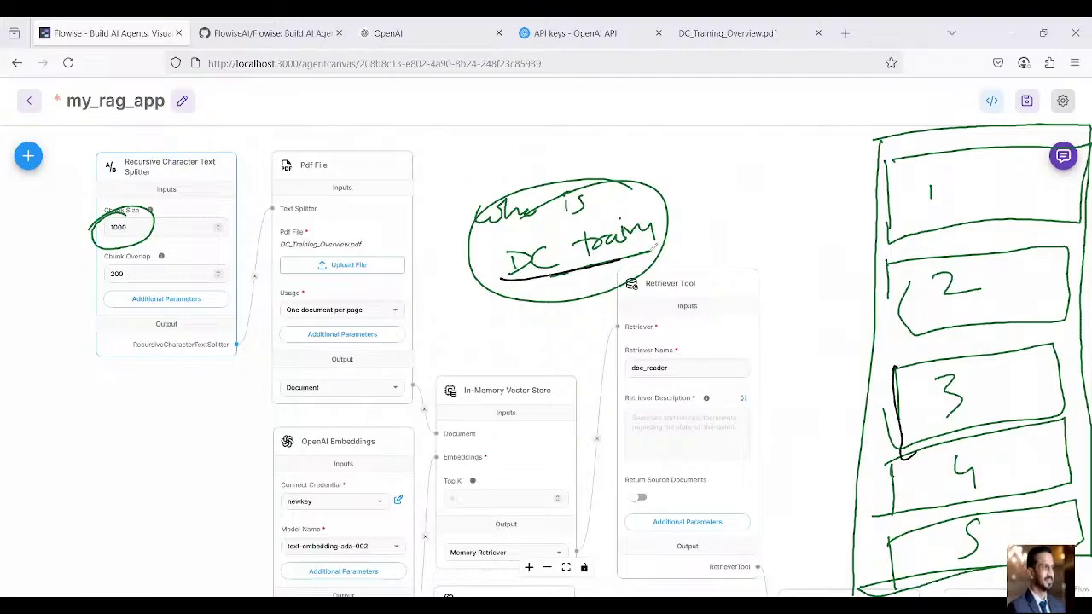
mouse_move(651, 250)
left_mouse_down()
mouse_move(924, 398)
mouse_move(915, 411)
mouse_move(691, 266)
mouse_move(681, 224)
mouse_move(691, 229)
left_mouse_up()
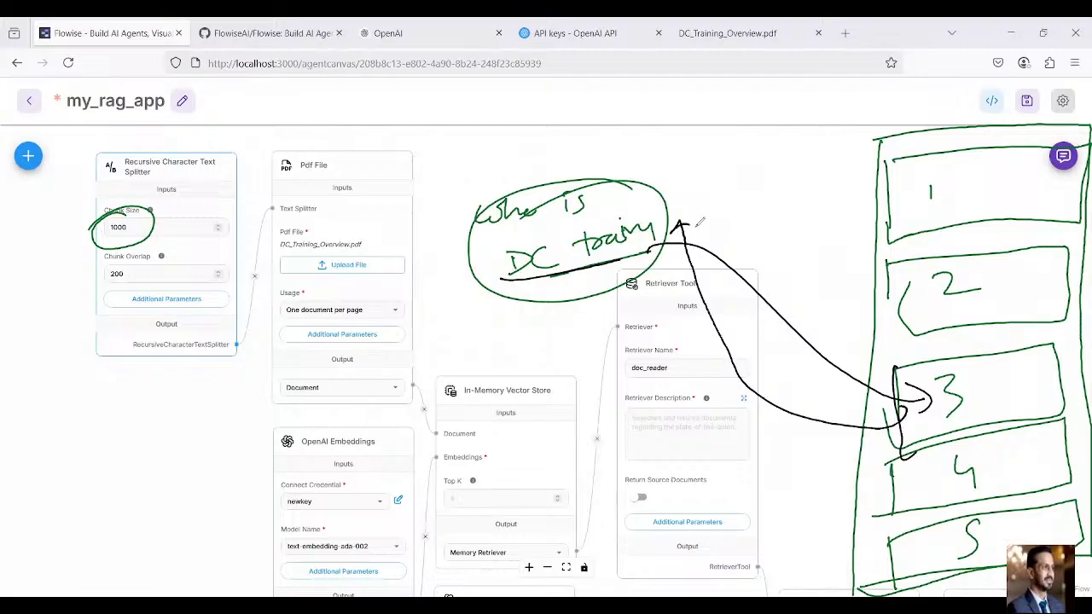
Undo the clearing of the annotations and circle the Chunk Overlap value in black
key("e")
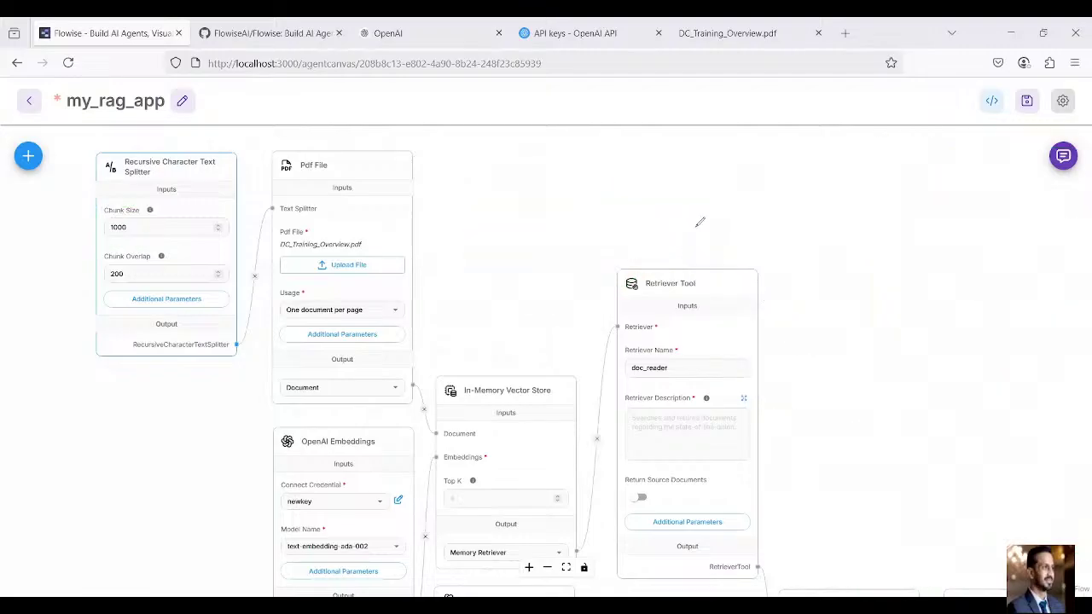
key("ctrl+z")
mouse_move(135, 256)
left_mouse_down()
mouse_move(89, 290)
mouse_move(137, 258)
left_mouse_up()
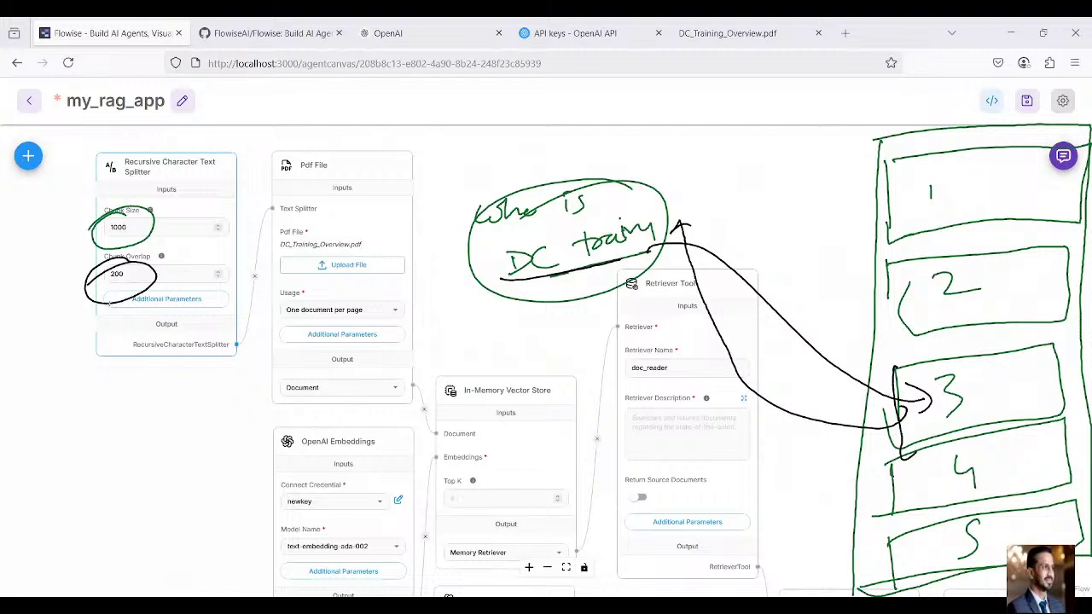
Draw yellow overlap bands across the boundaries between the neighbouring numbered boxes 1 to 5
key("y")
left_click_drag(903, 230, 921, 223)
left_click_drag(918, 280, 931, 270)
left_click_drag(921, 480, 938, 471)
mouse_move(904, 228)
left_mouse_down()
mouse_move(886, 286)
mouse_move(1052, 270)
mouse_move(1082, 215)
mouse_move(915, 224)
left_mouse_up()
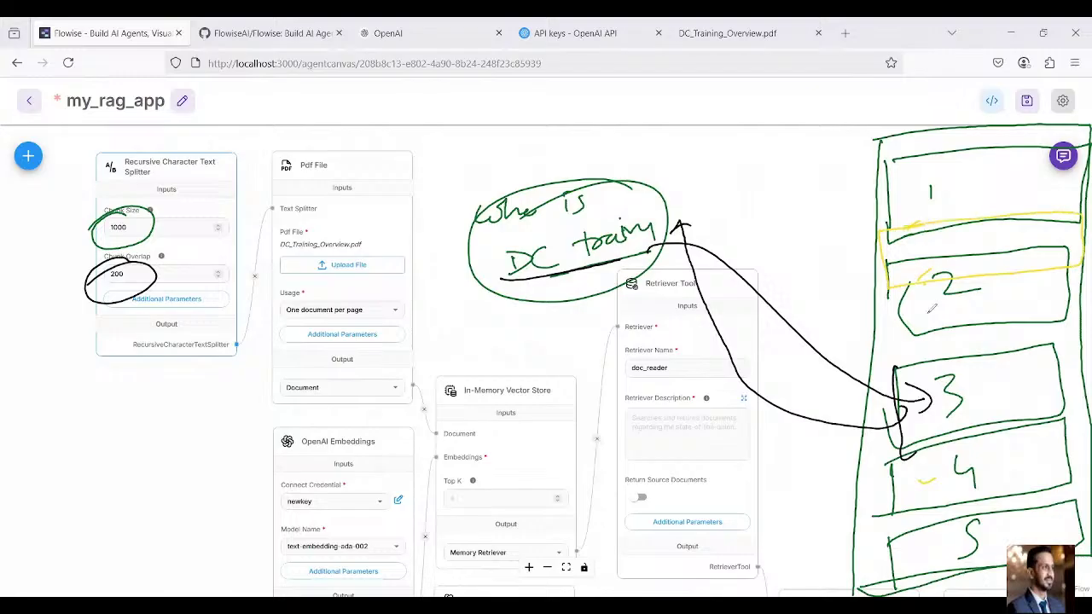
mouse_move(959, 321)
left_mouse_down()
mouse_move(942, 388)
mouse_move(1082, 321)
mouse_move(922, 326)
left_mouse_up()
mouse_move(934, 430)
left_mouse_down()
mouse_move(990, 471)
mouse_move(935, 427)
left_mouse_up()
mouse_move(918, 505)
left_mouse_down()
mouse_move(888, 516)
mouse_move(981, 553)
left_mouse_up()
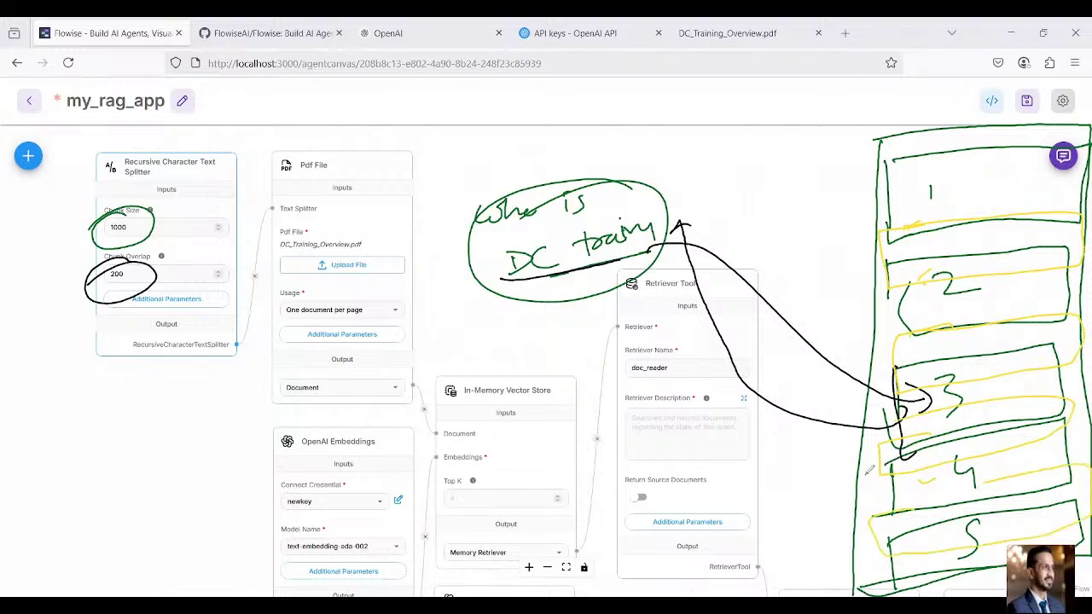
Tick the overlap band between boxes 1 and 2, mark box 2, and clear all annotations
left_click_drag(915, 254, 1012, 249)
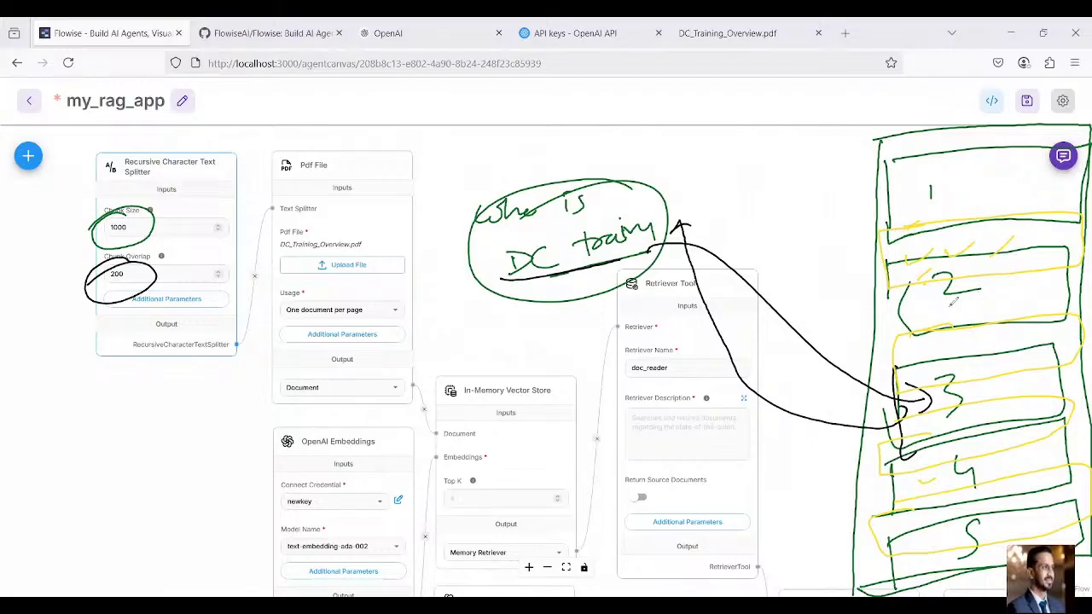
left_click_drag(928, 308, 962, 299)
key("e")
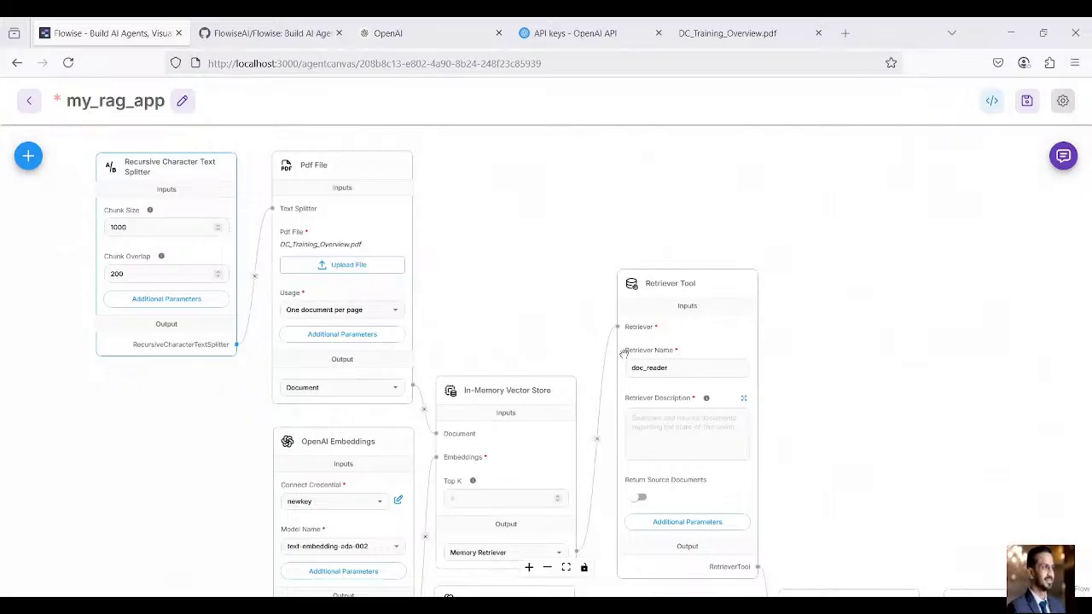
scroll(957, 232, "up", 1)
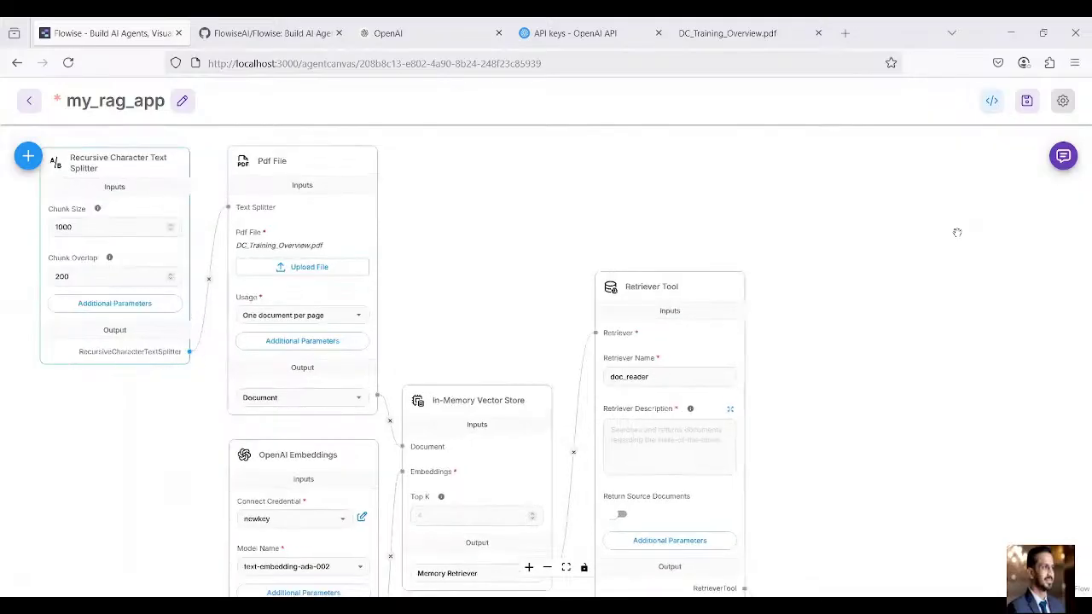
scroll(957, 232, "down", 2)
scroll(896, 350, "down", 2)
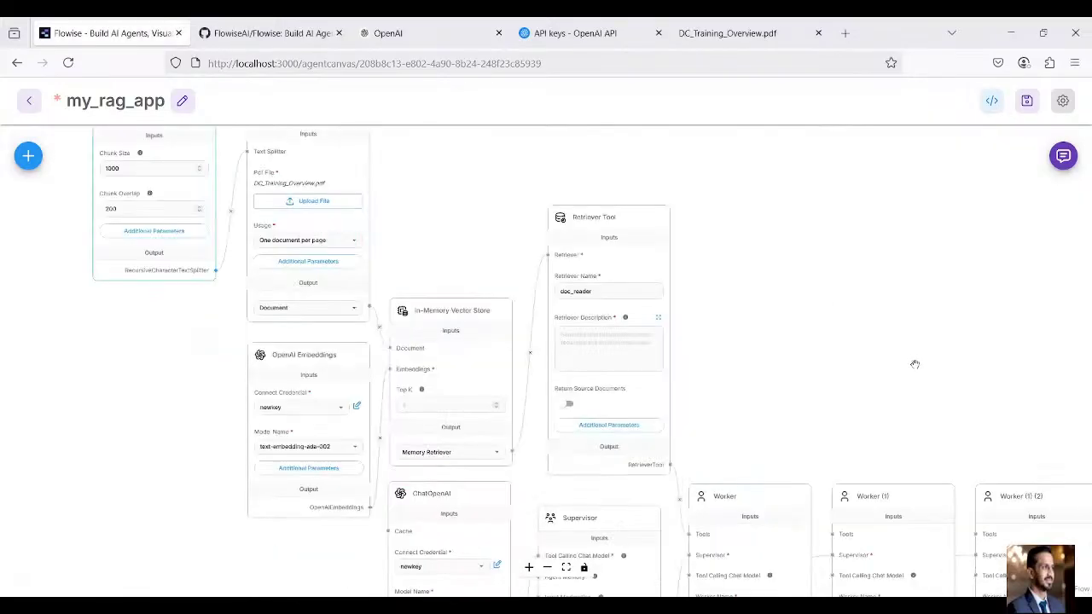
left_click_drag(926, 350, 693, 300)
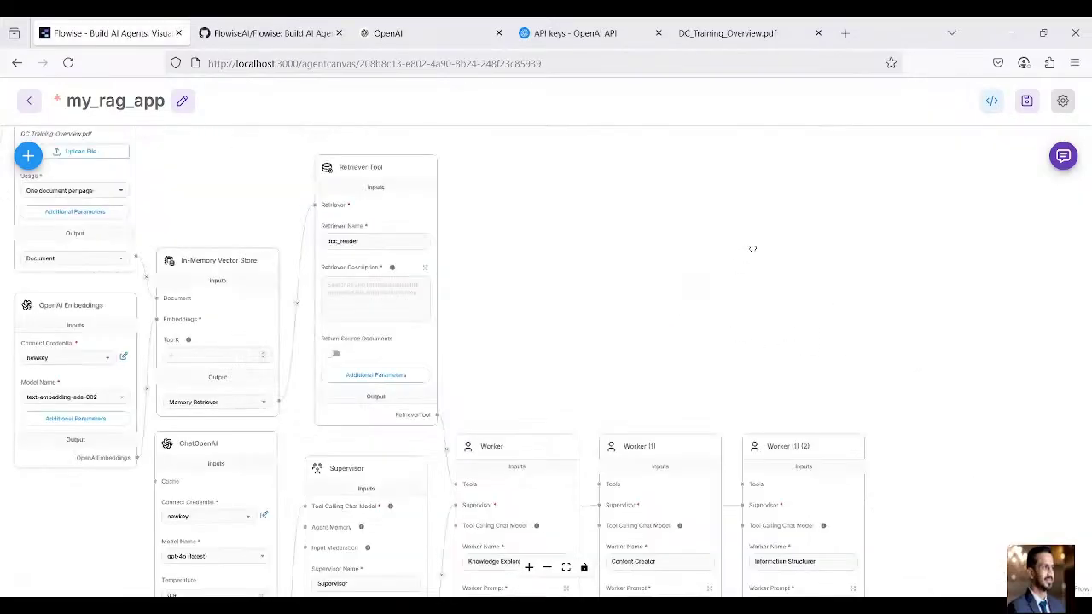
scroll(753, 249, "down", 5)
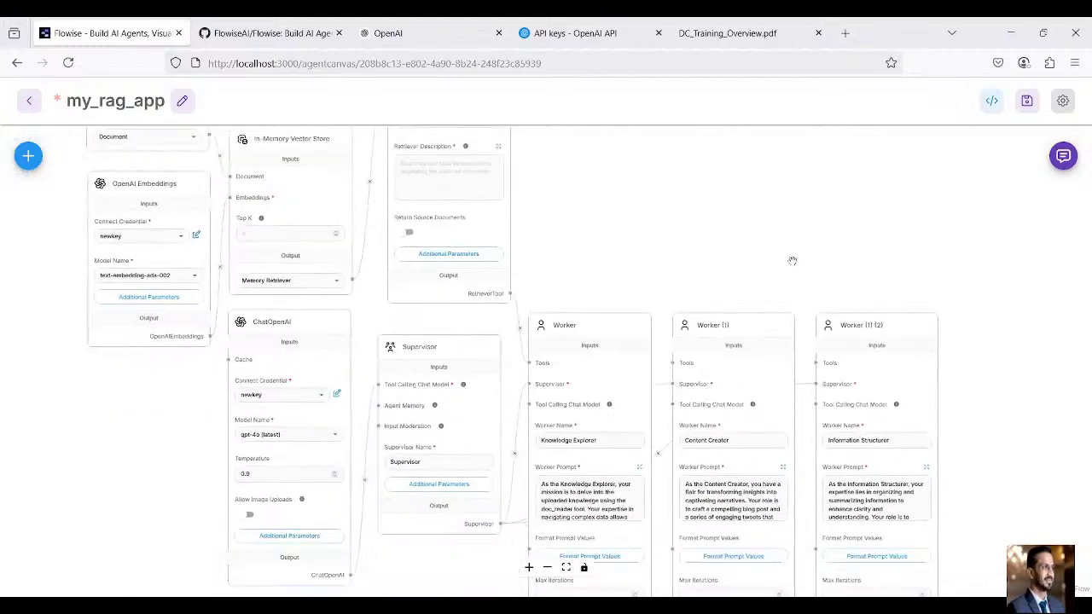
Add a Write File tool node above the workers and connect its output to the Tools input of the Information Structurer worker
left_click(28, 158)
triple_click(44, 236)
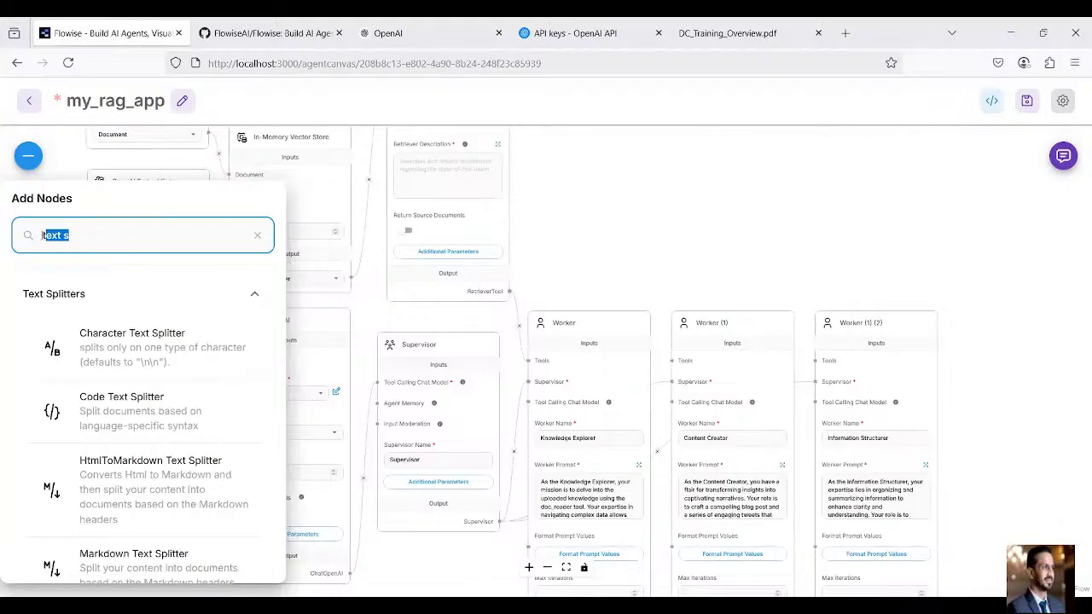
type("wr")
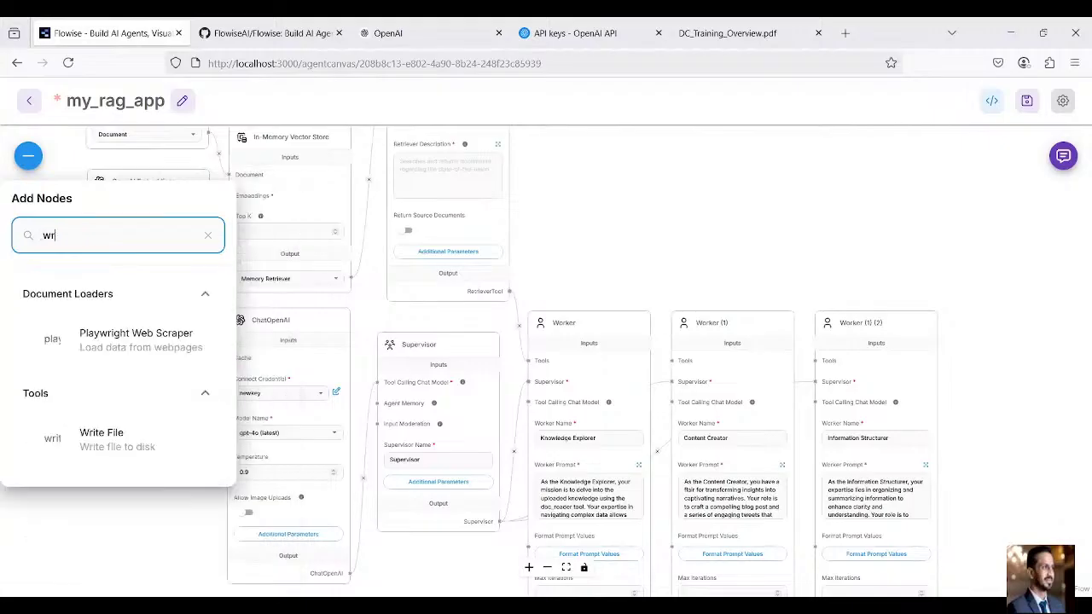
left_click_drag(133, 434, 723, 228)
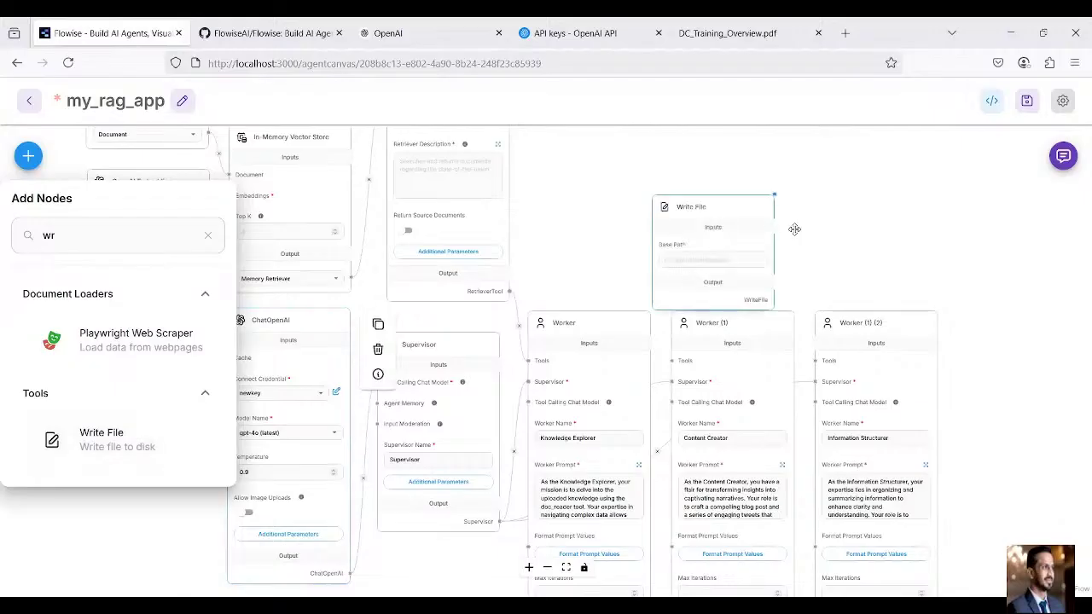
left_click(844, 239)
scroll(739, 274, "up", 2)
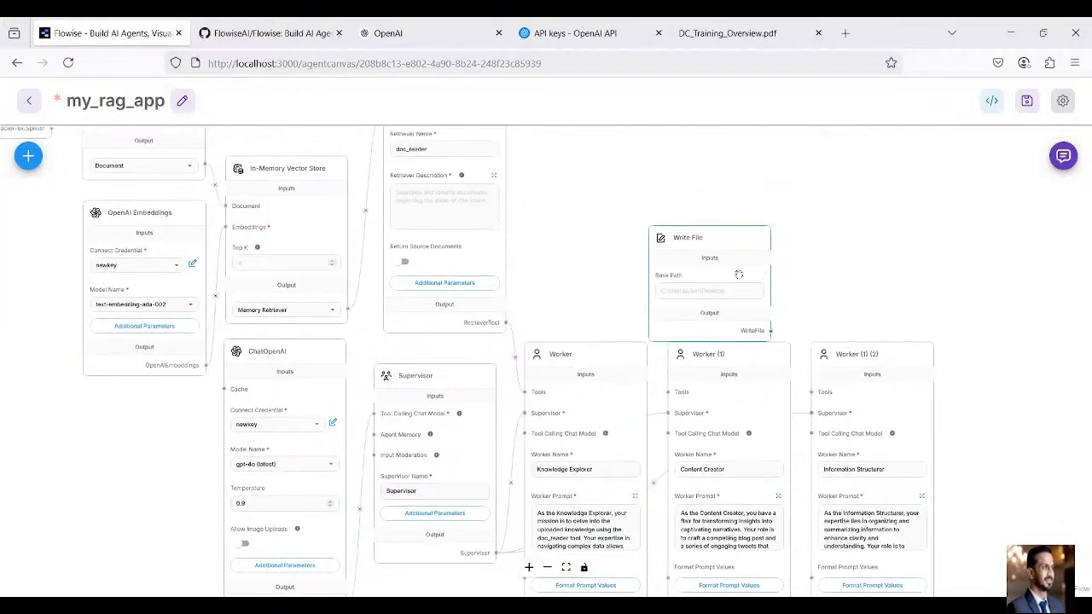
left_click_drag(715, 271, 732, 222)
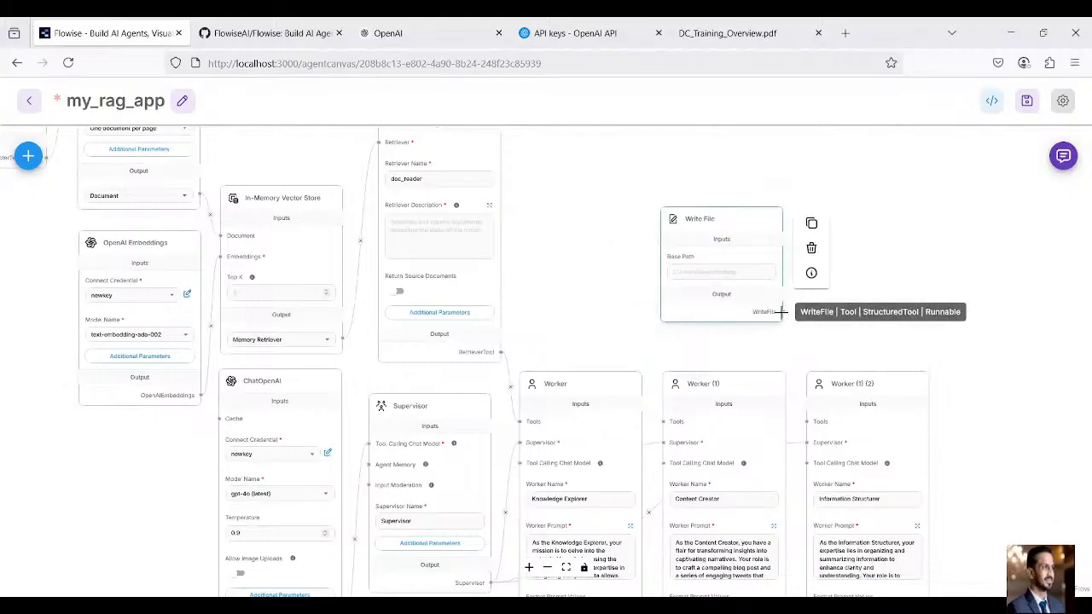
left_click_drag(783, 312, 807, 424)
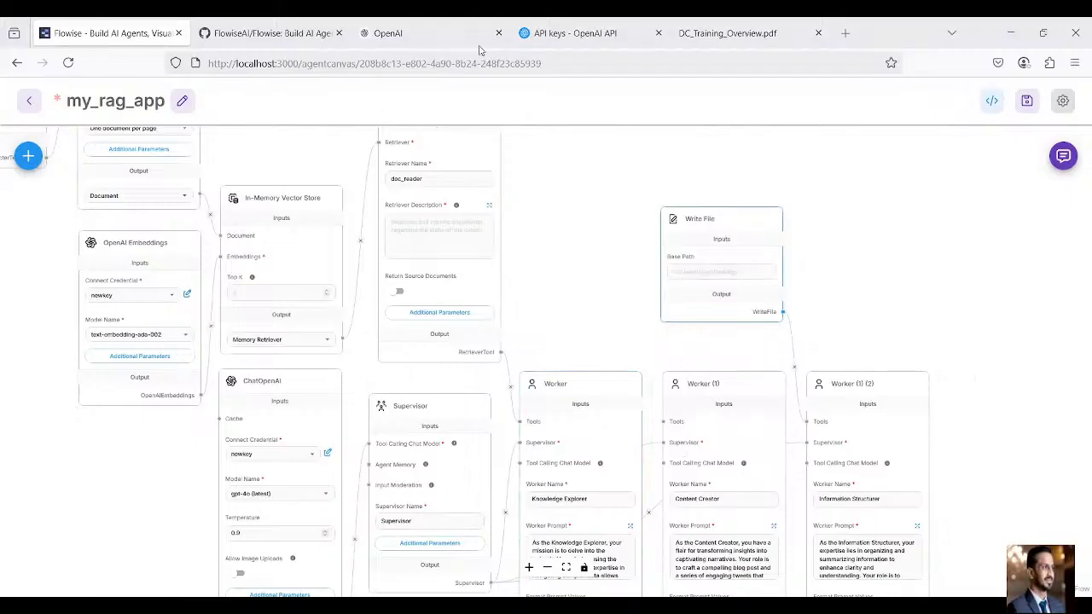
Switch to File Explorer, copy the full path of the flowise_agent folder, and return to the Flowise canvas
left_click(498, 176)
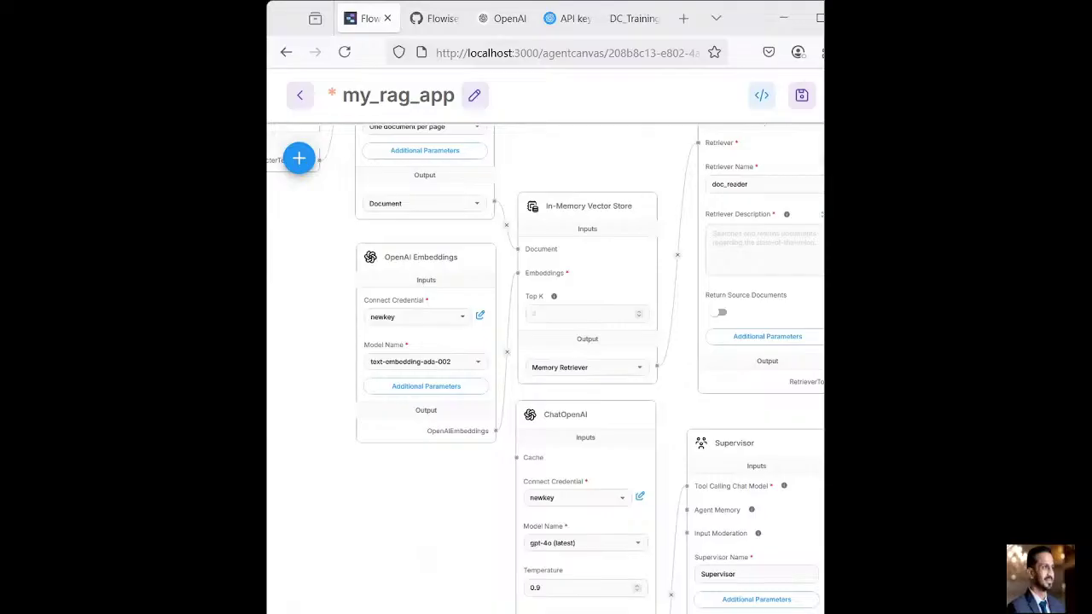
key("alt+Tab")
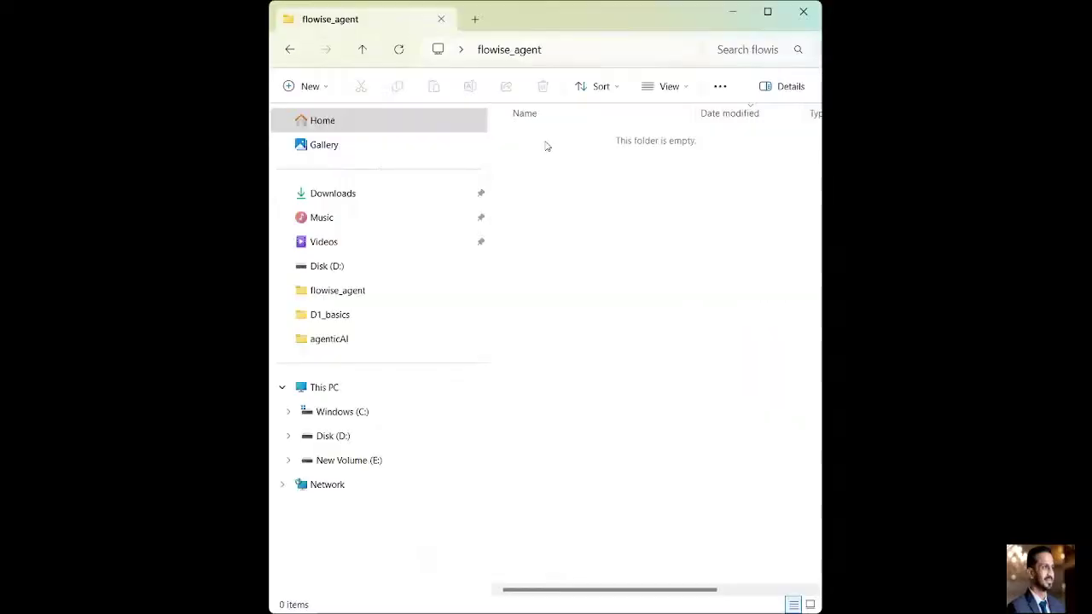
left_click(574, 53)
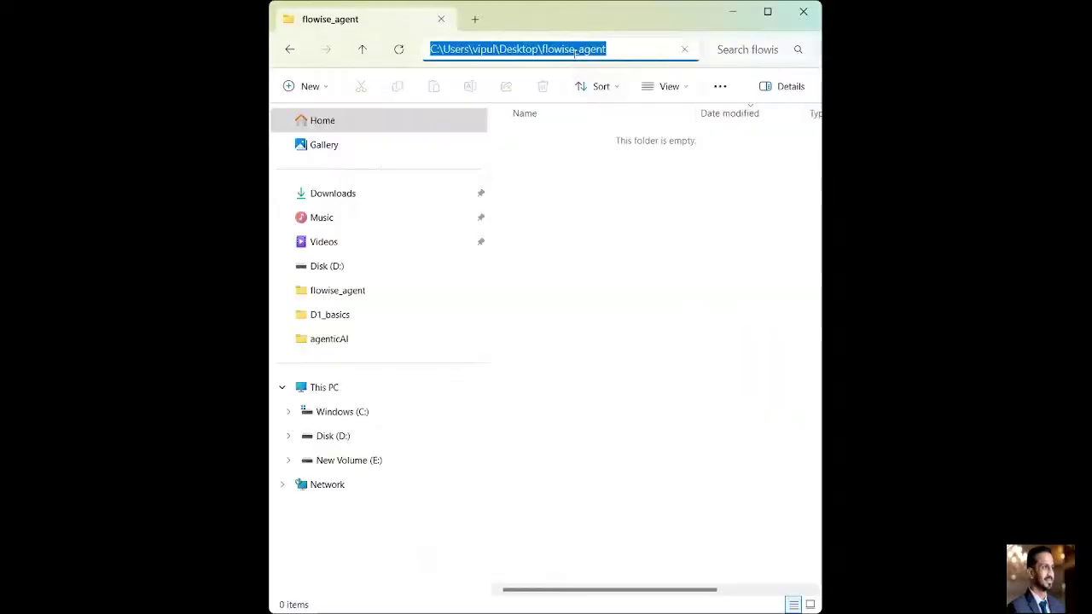
key("alt+Tab")
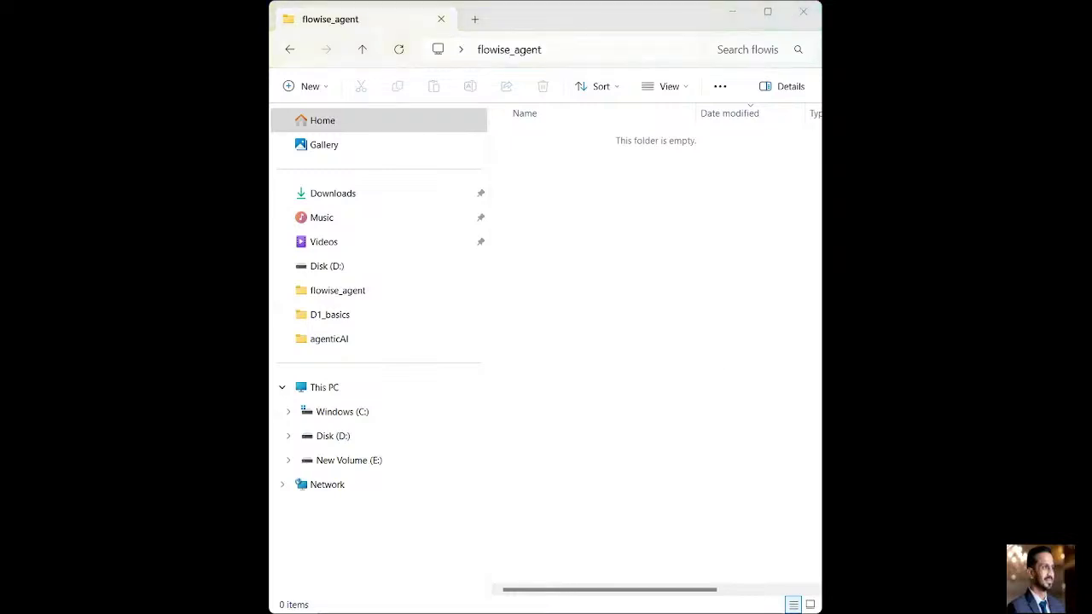
key("alt+Tab")
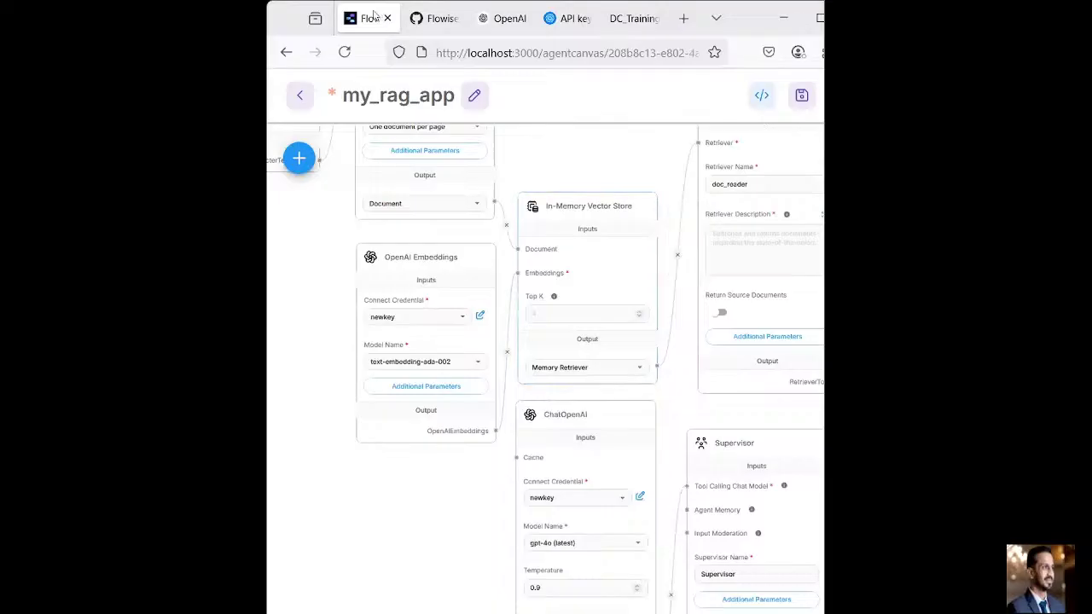
Set the Write File node's base path to the desktop flowise_agent folder's full path and save the my_rag_app flow
double_click(739, 25)
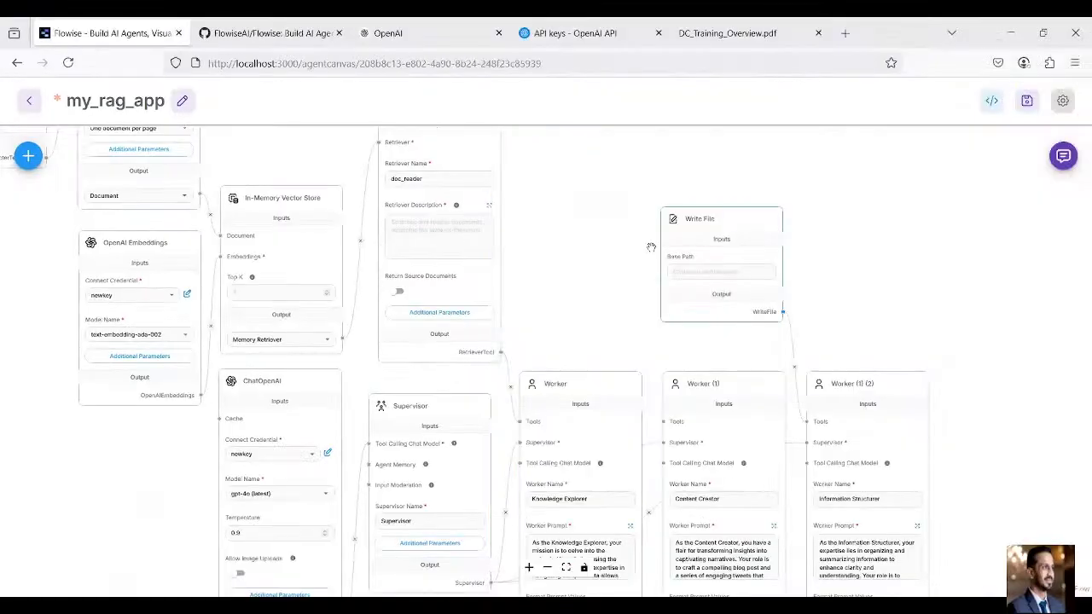
left_click(700, 275)
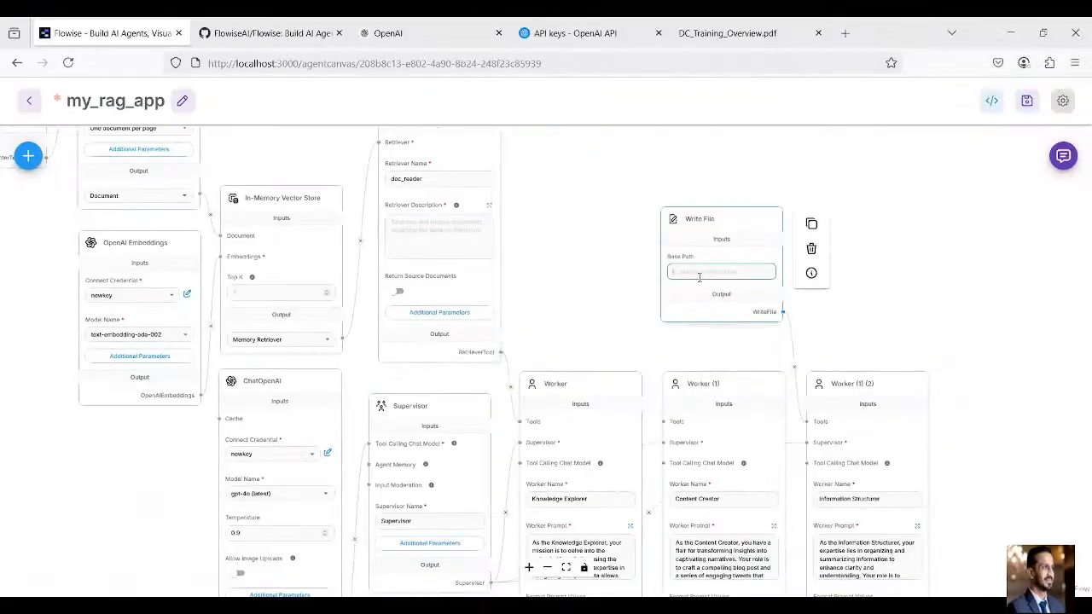
type("C:\\Users\\vipul\\Desktop\\flowise_agent")
left_click(925, 290)
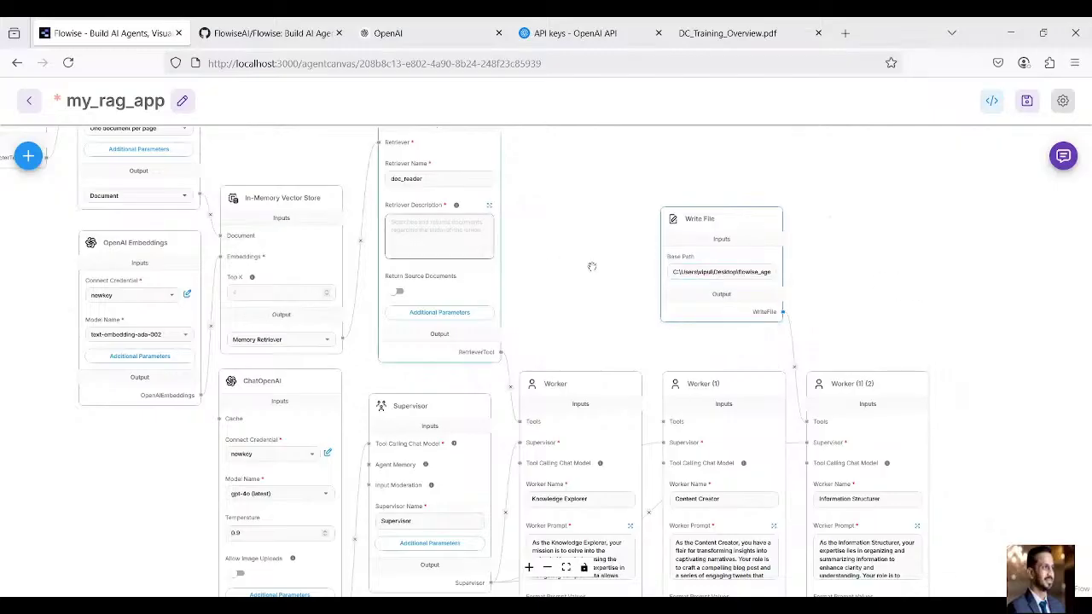
left_click_drag(581, 255, 681, 325)
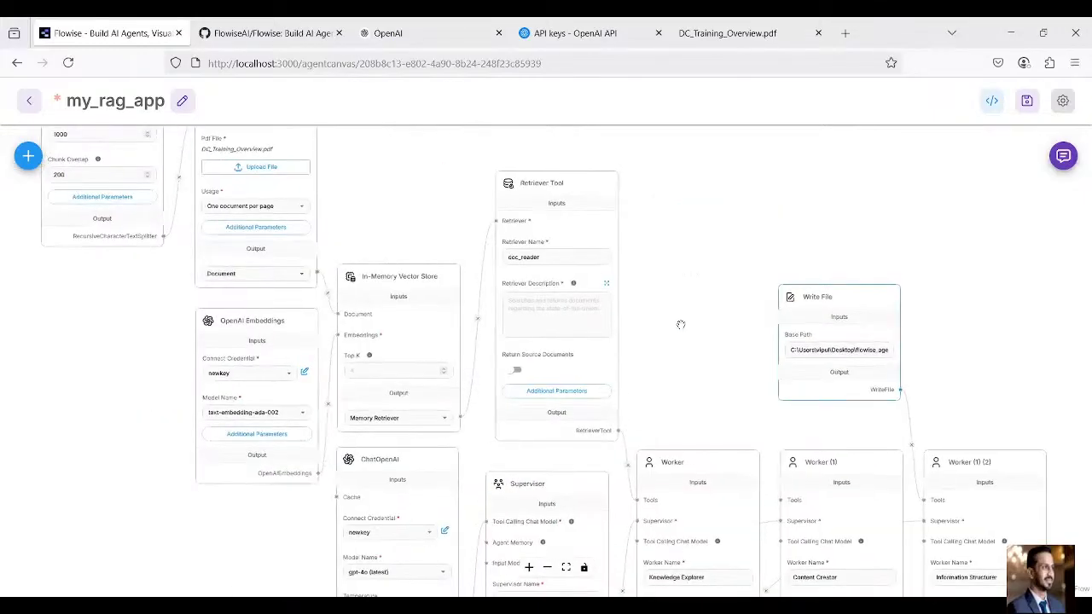
left_click(1025, 107)
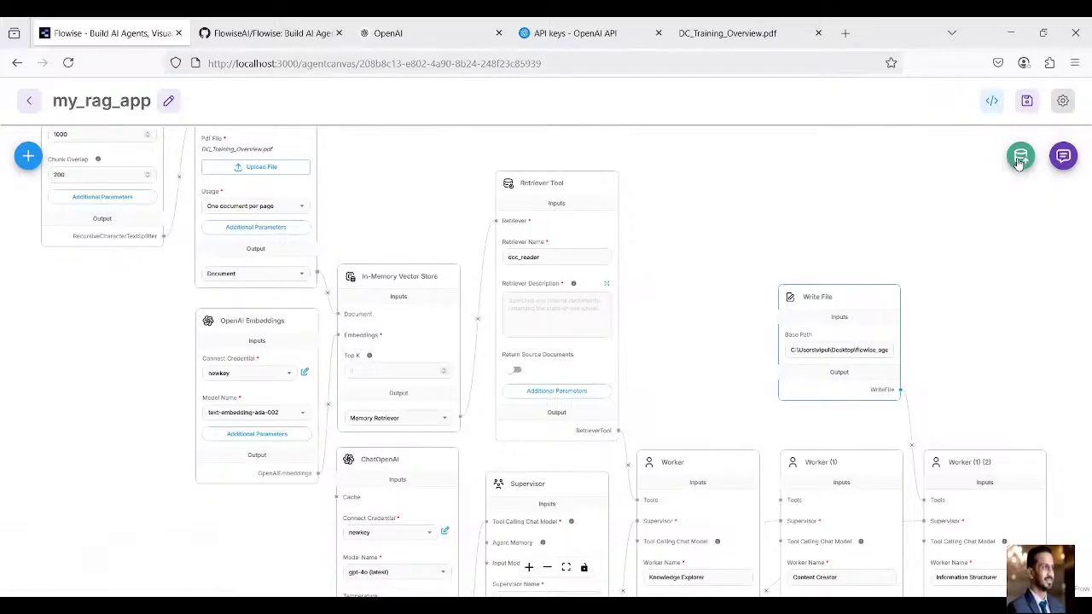
Open the vector store upsert dialog and examine the settings of the text splitter, PDF file, OpenAI embeddings and in-memory vector store
left_click(1019, 160)
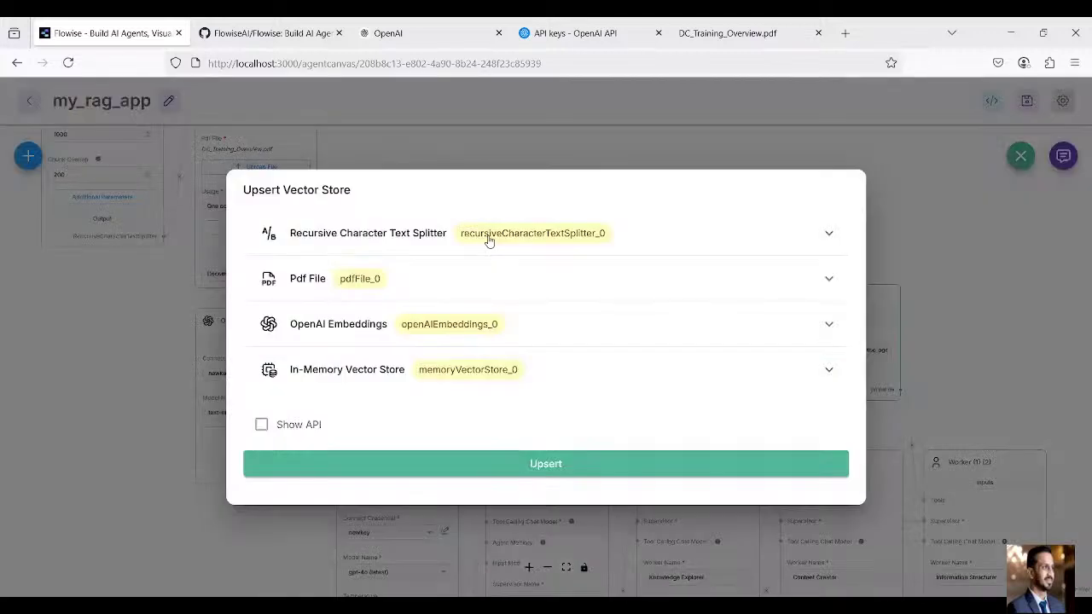
left_click(496, 239)
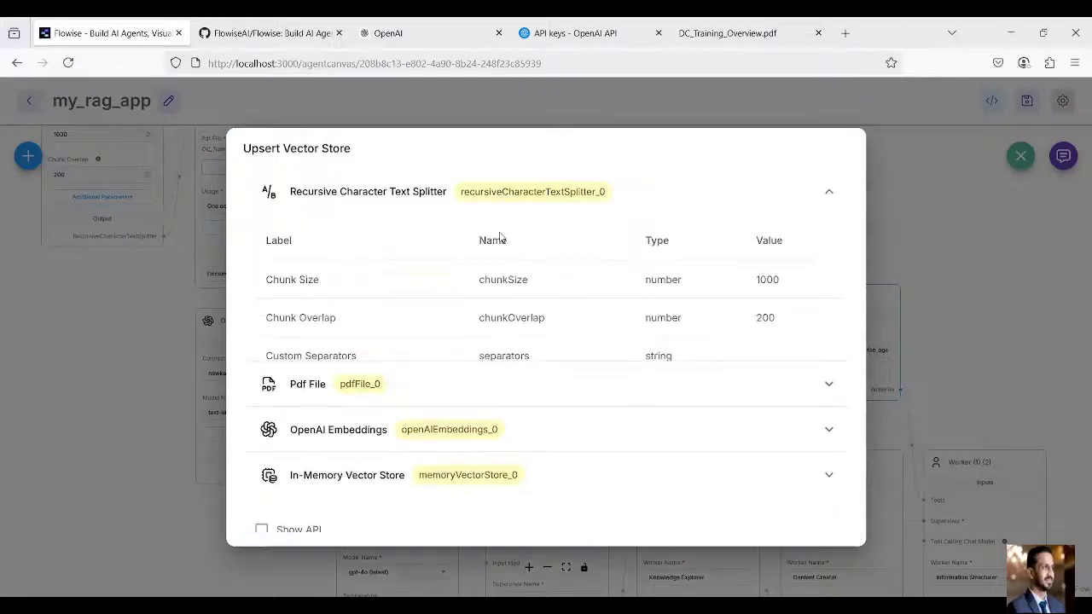
left_click(495, 205)
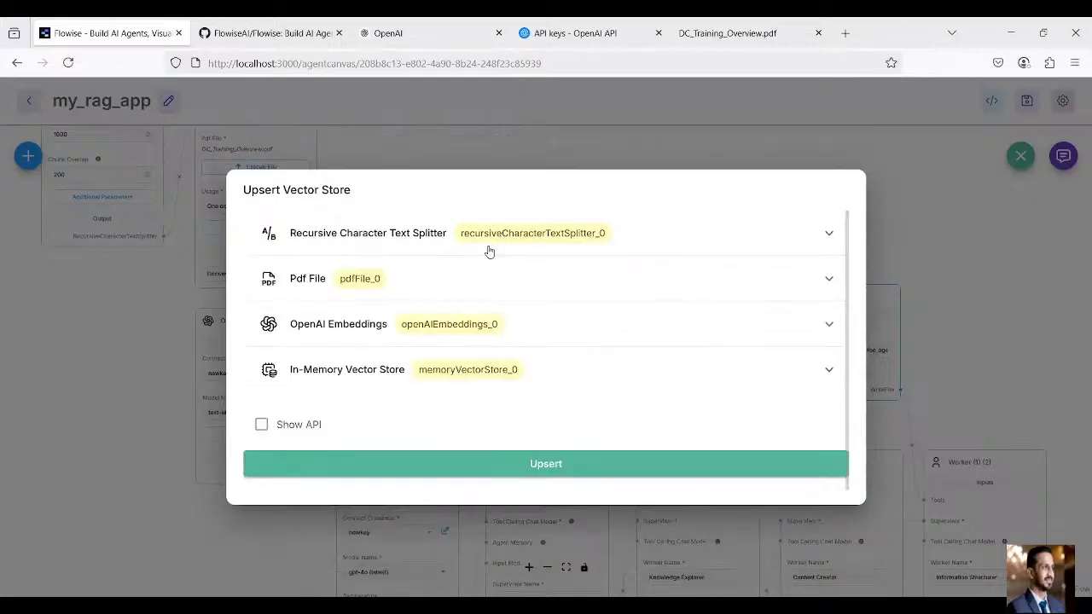
left_click(486, 273)
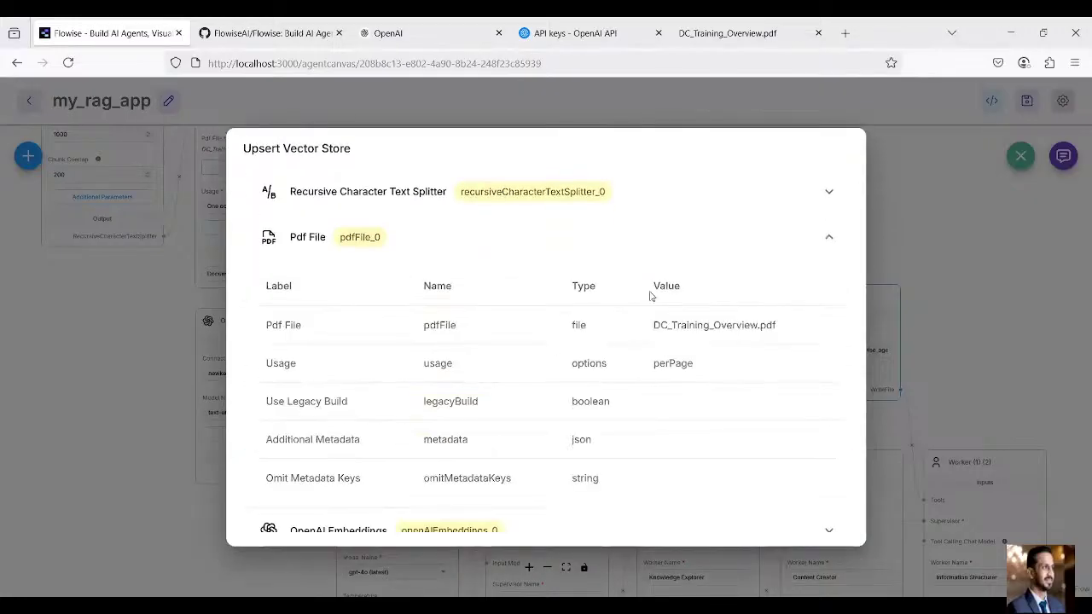
left_click(538, 205)
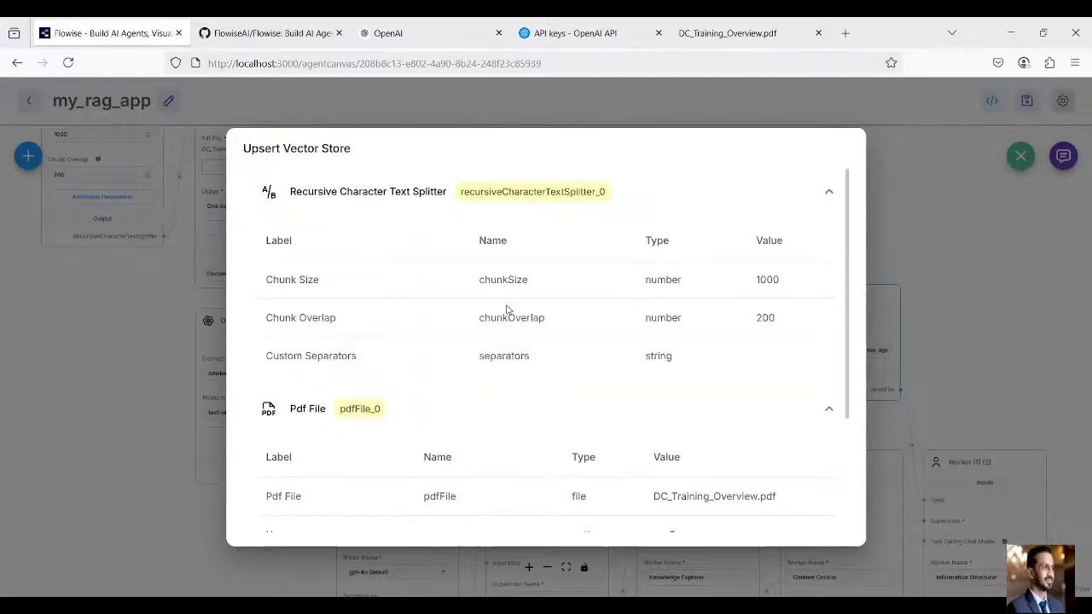
left_click(478, 192)
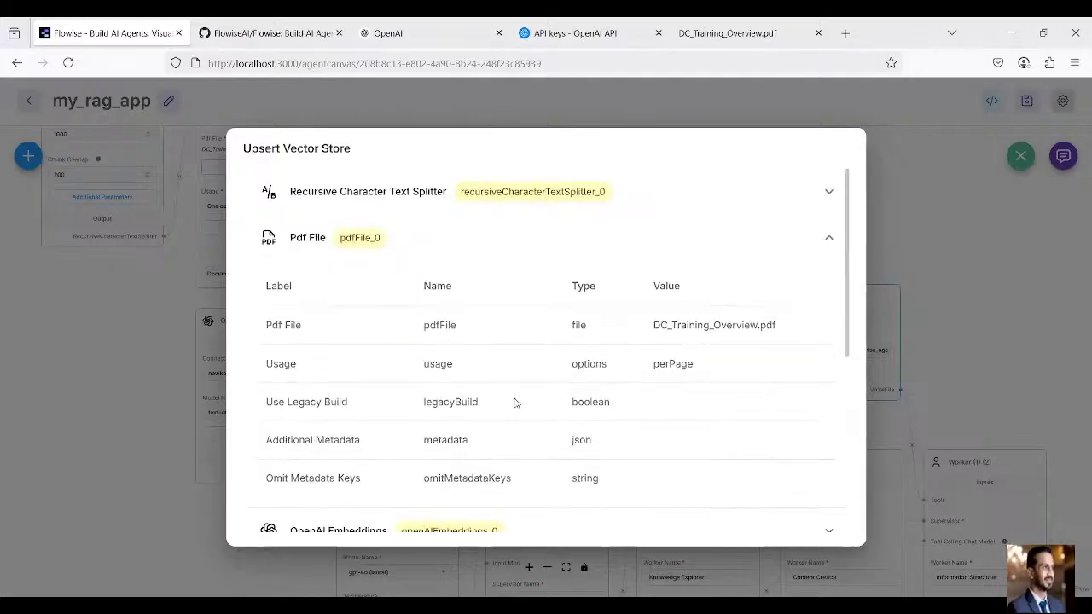
left_click(401, 247)
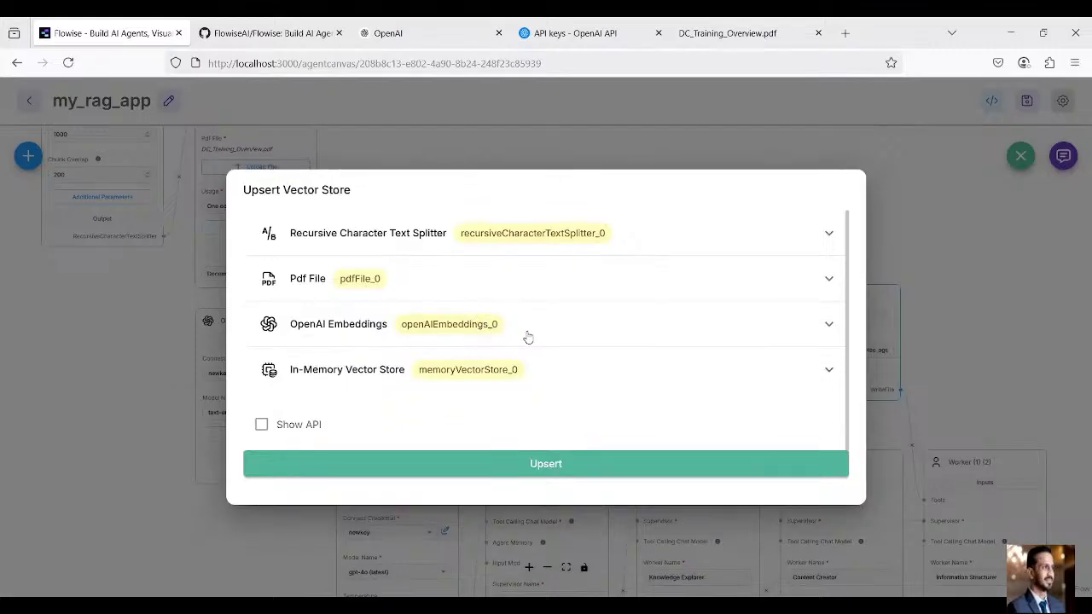
left_click(524, 332)
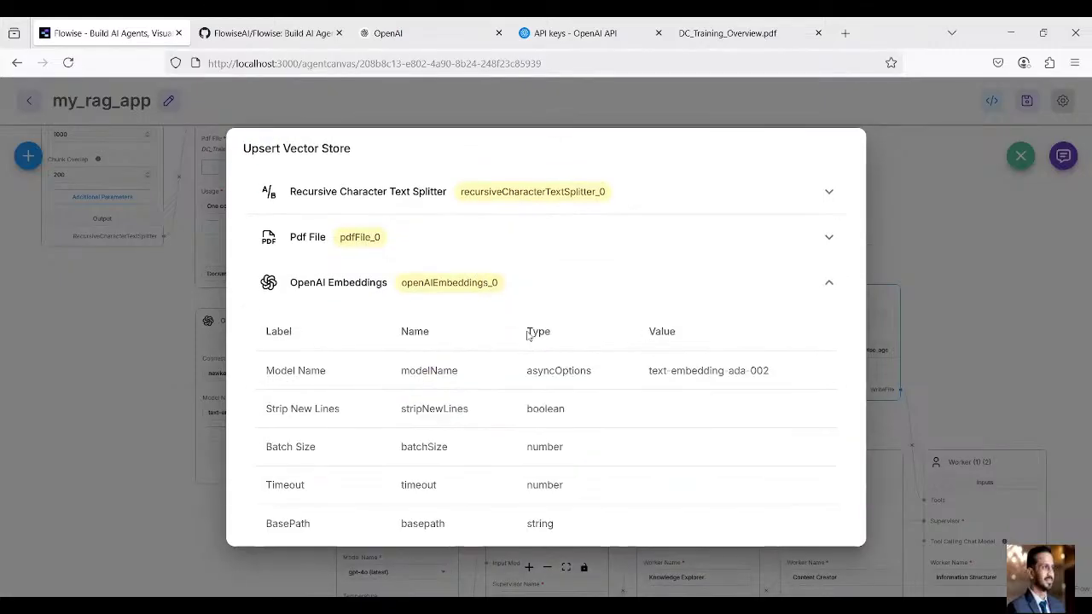
left_click(530, 277)
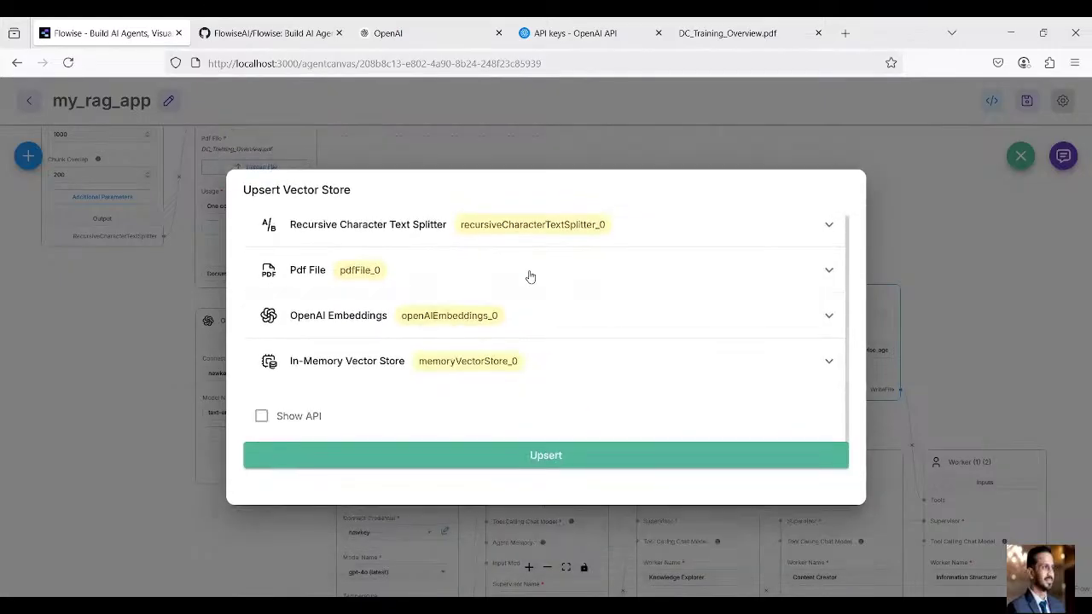
left_click(549, 366)
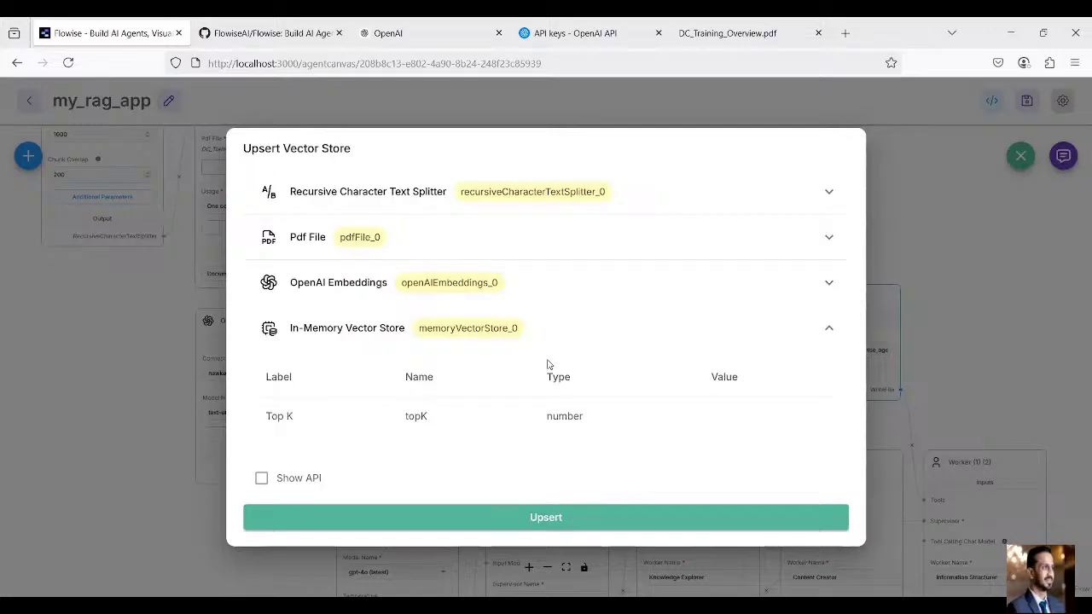
Upsert the PDF into the vector store, review the added document chunks, and close the upsert record
left_click(737, 519)
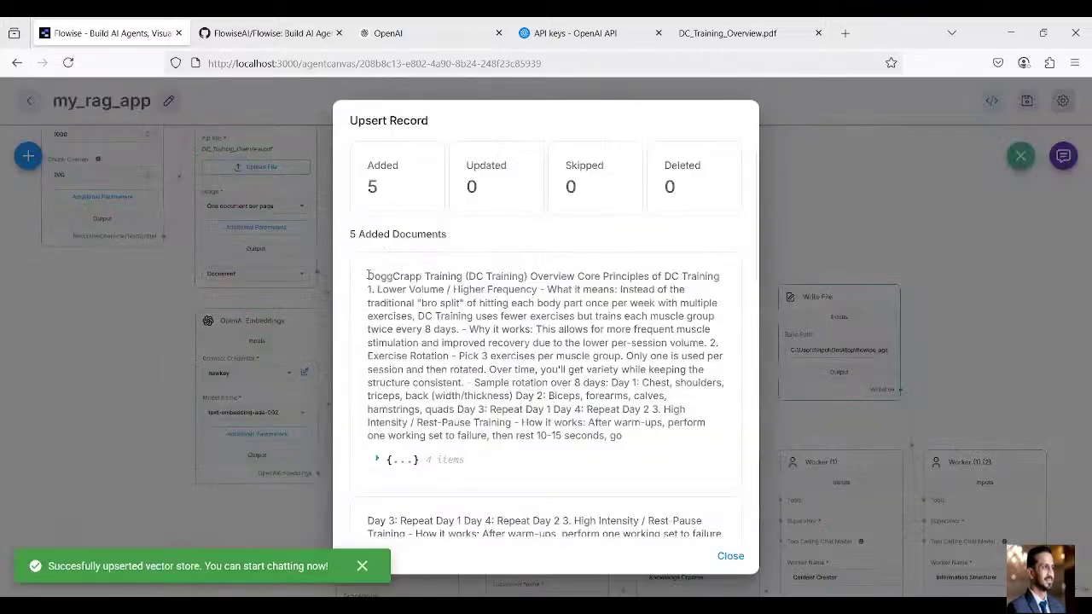
left_click_drag(368, 275, 493, 422)
scroll(492, 422, "down", 2)
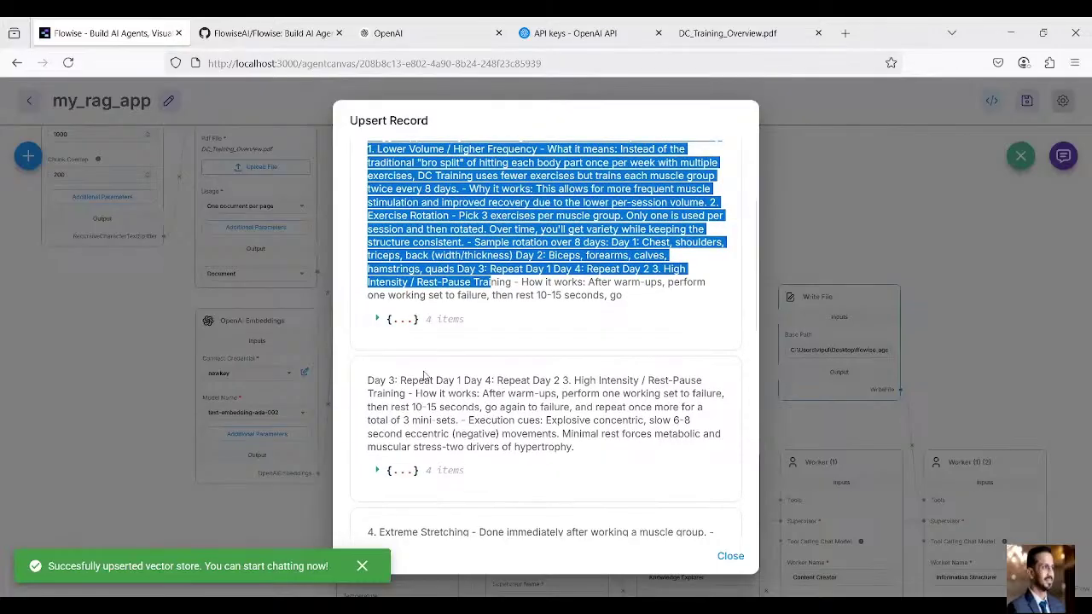
scroll(414, 369, "down", 10)
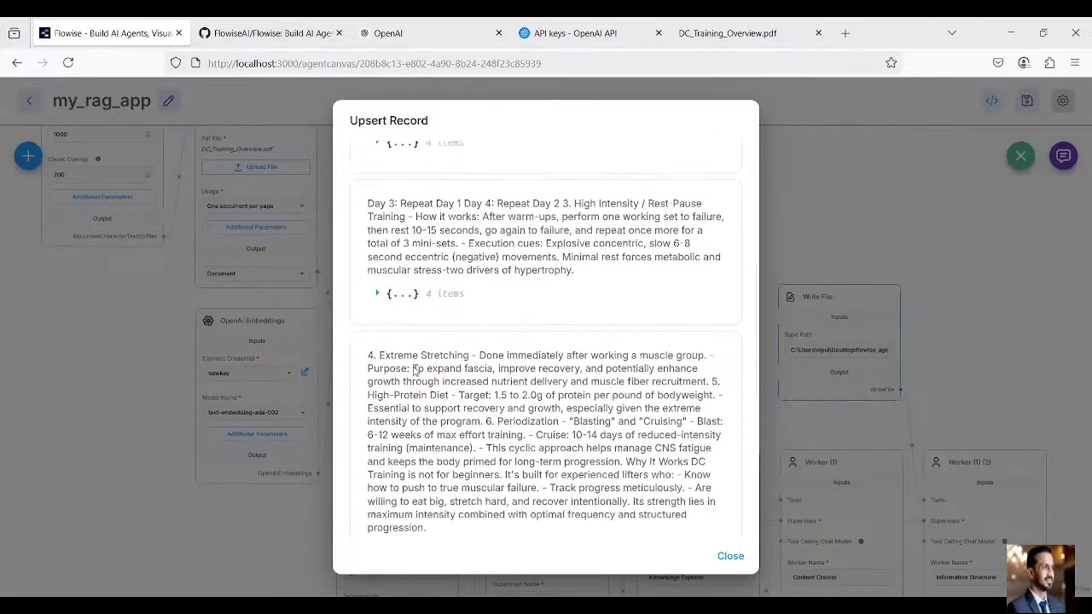
scroll(414, 369, "up", 12)
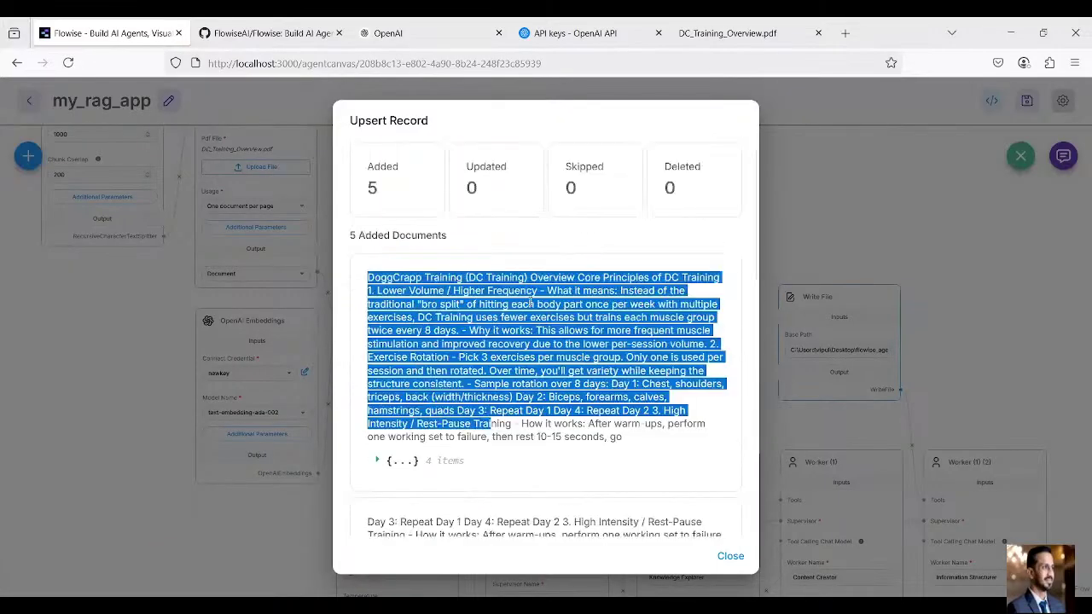
left_click(529, 312)
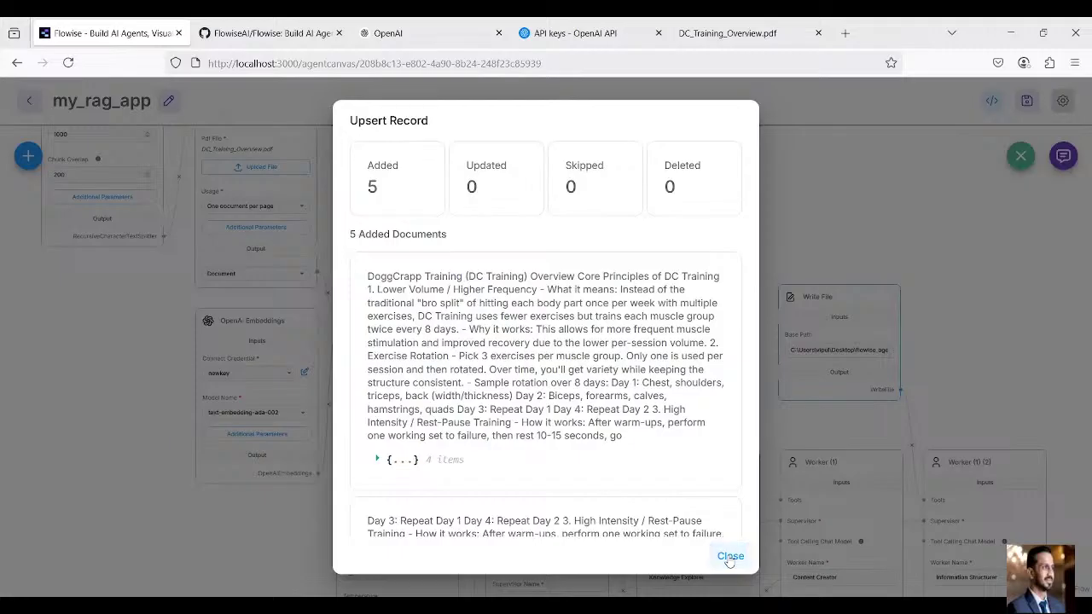
left_click(731, 556)
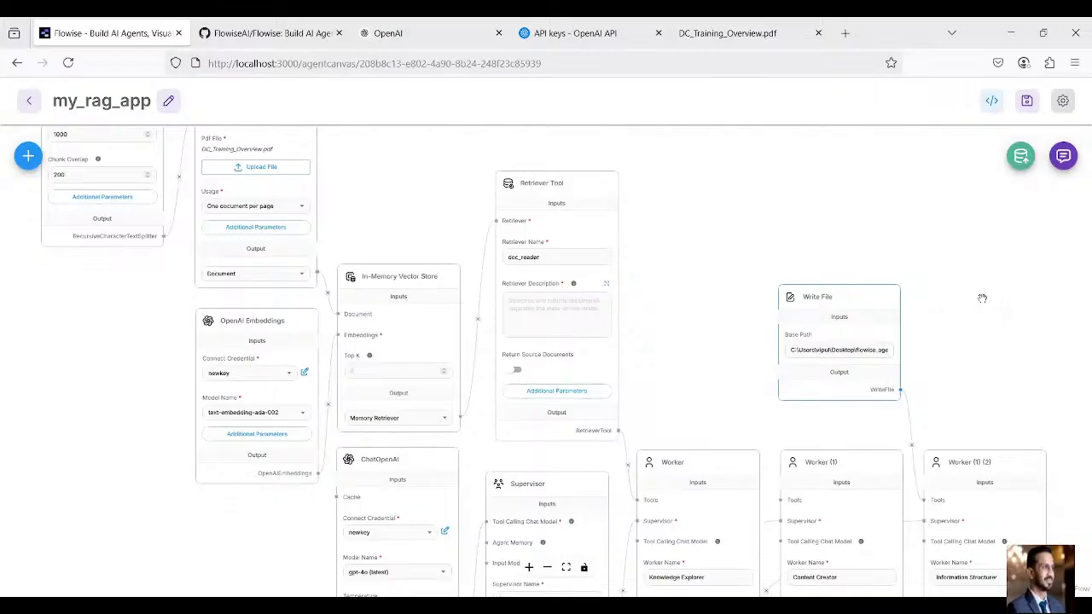
Open the flow's chat in the expanded window and ask the agents "How DC training helps?"
left_click(1064, 157)
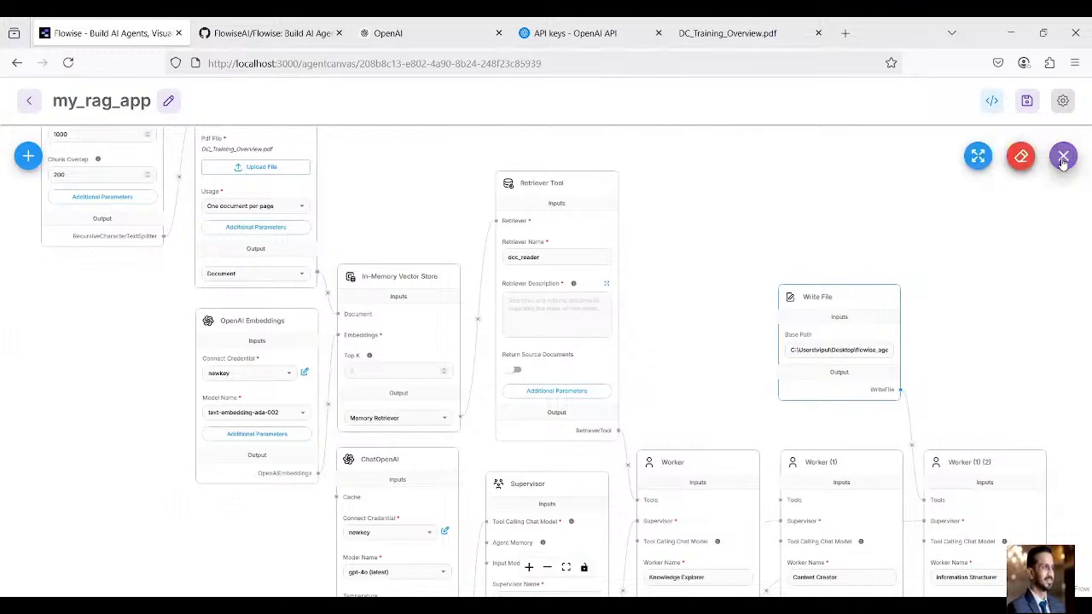
left_click(978, 159)
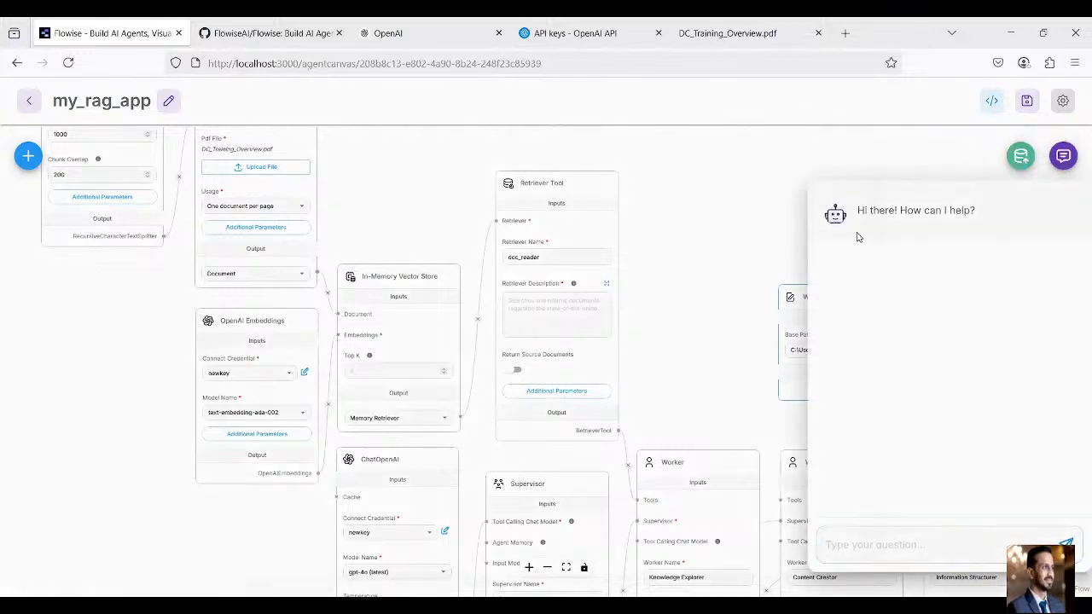
left_click(379, 555)
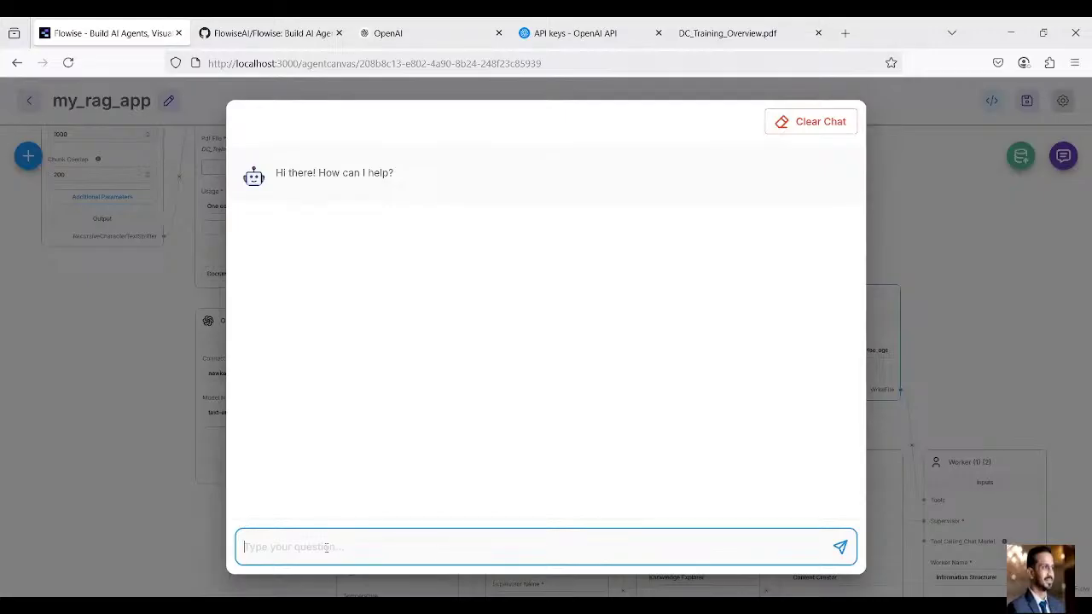
type("How DC training helps?")
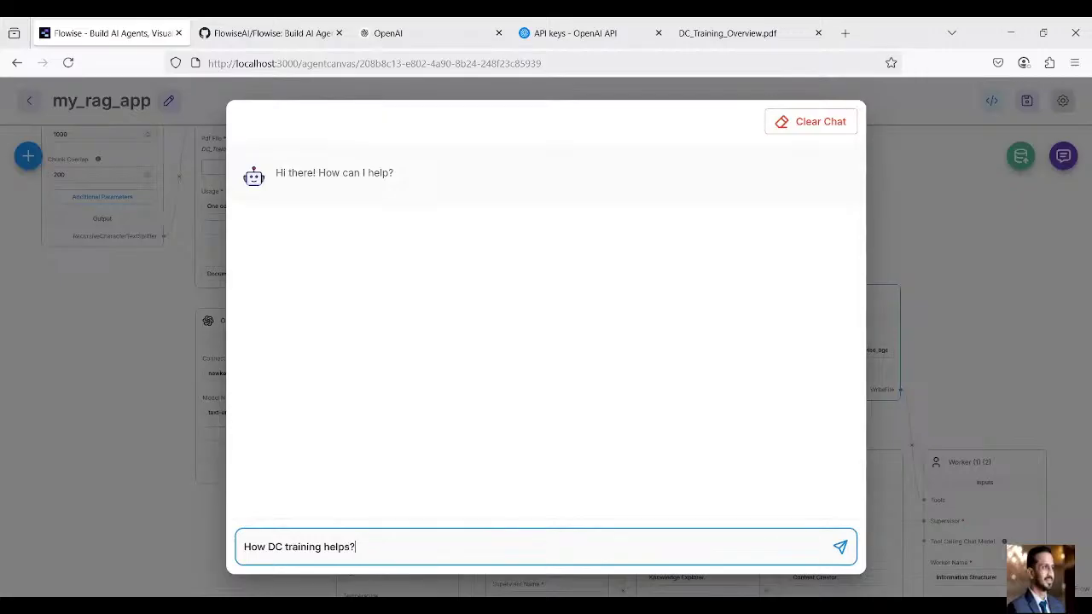
key("Return")
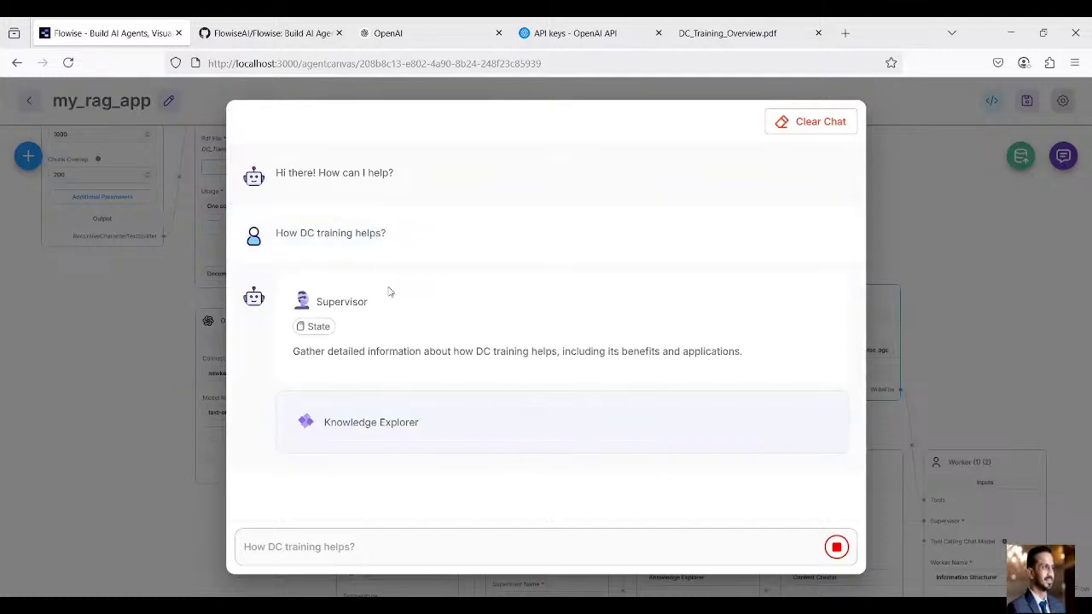
Inspect the first Supervisor state and the Knowledge Explorer's doc_reader output, comparing the retrieved text with the opening of DC_Training_Overview.pdf
left_click(316, 326)
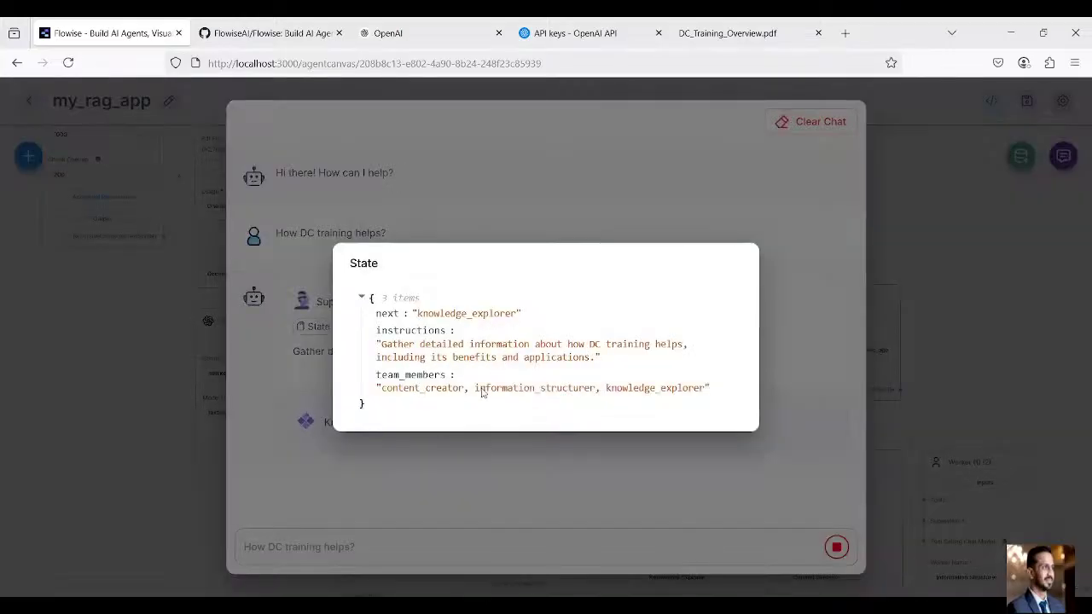
left_click(323, 393)
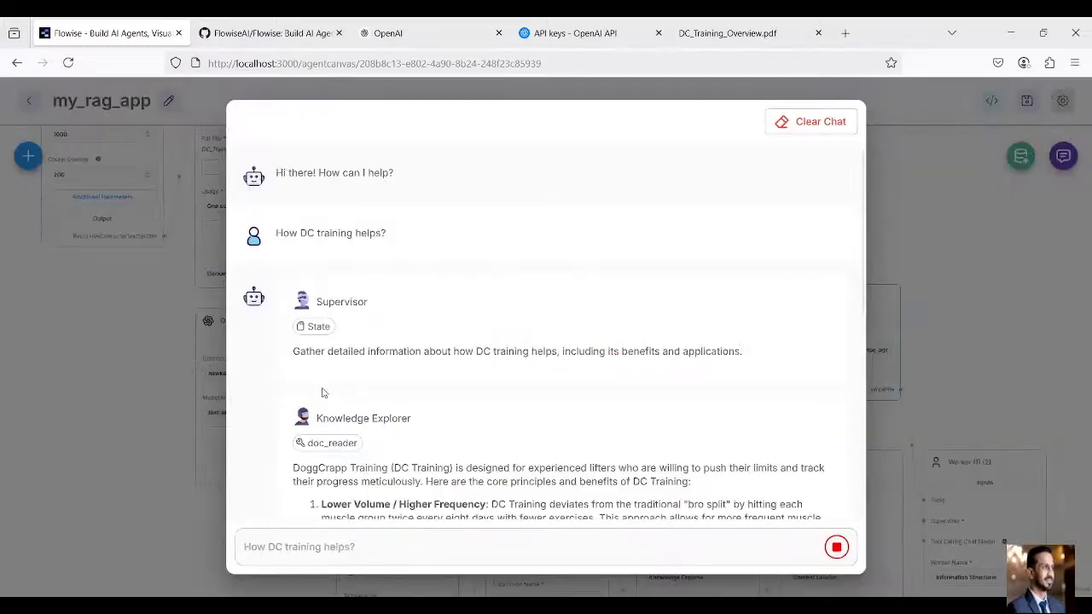
scroll(342, 371, "down", 2)
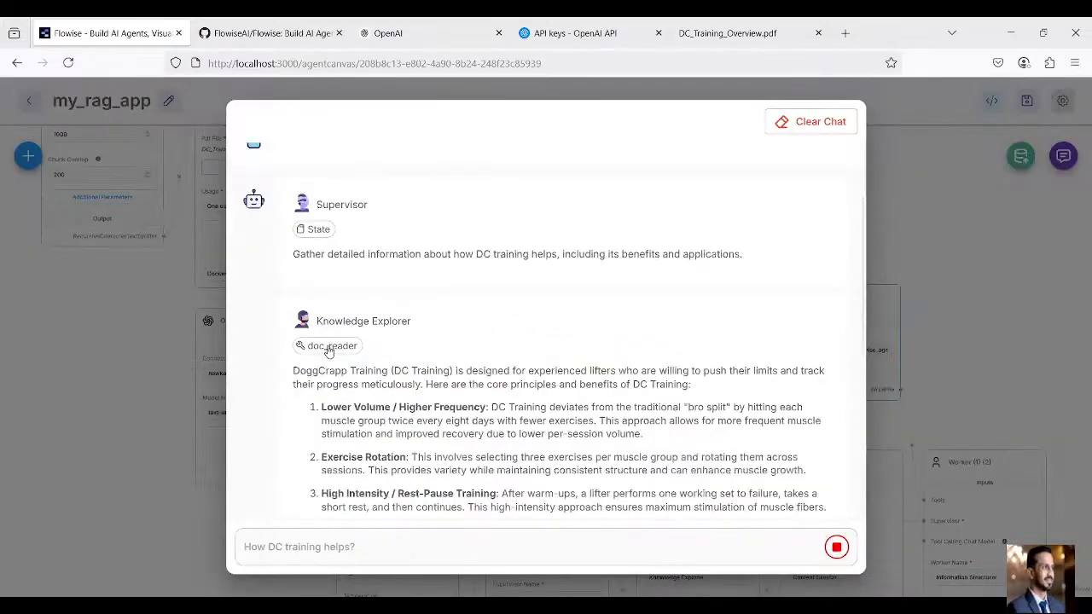
left_click(329, 349)
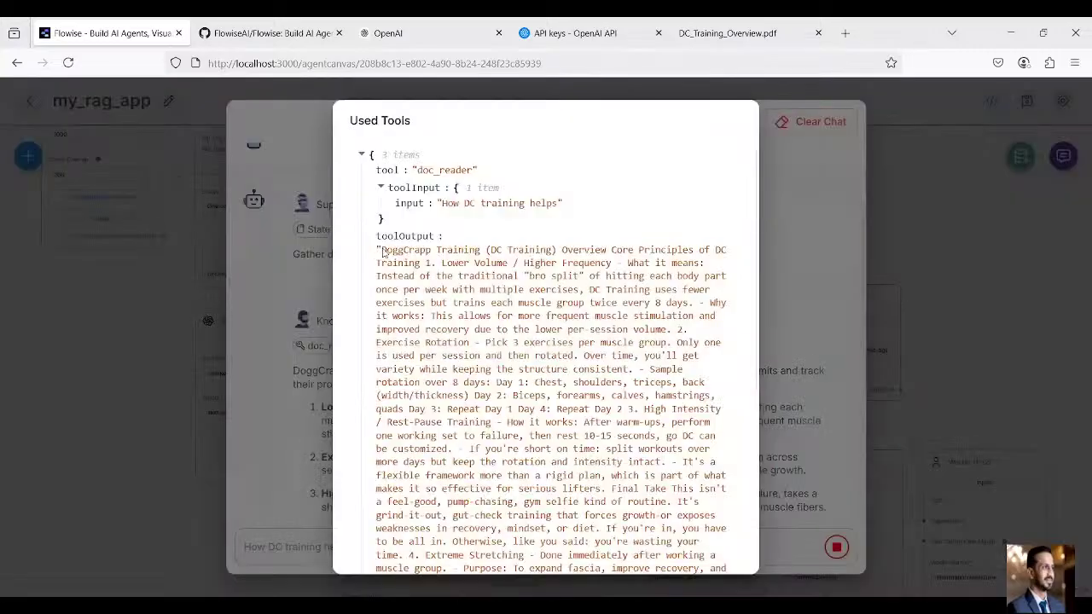
left_click_drag(382, 252, 488, 293)
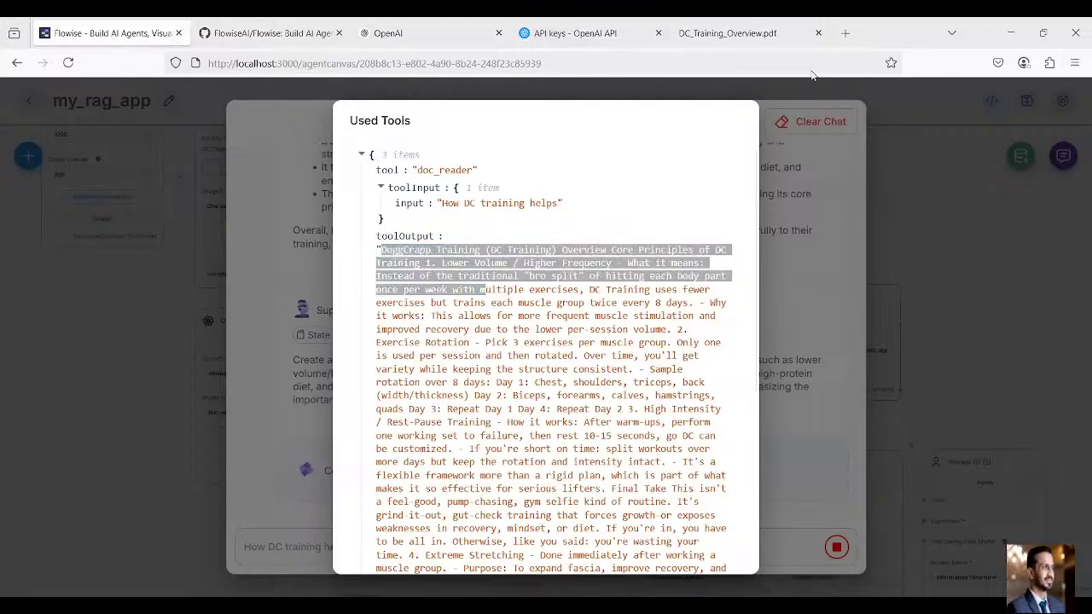
left_click(727, 33)
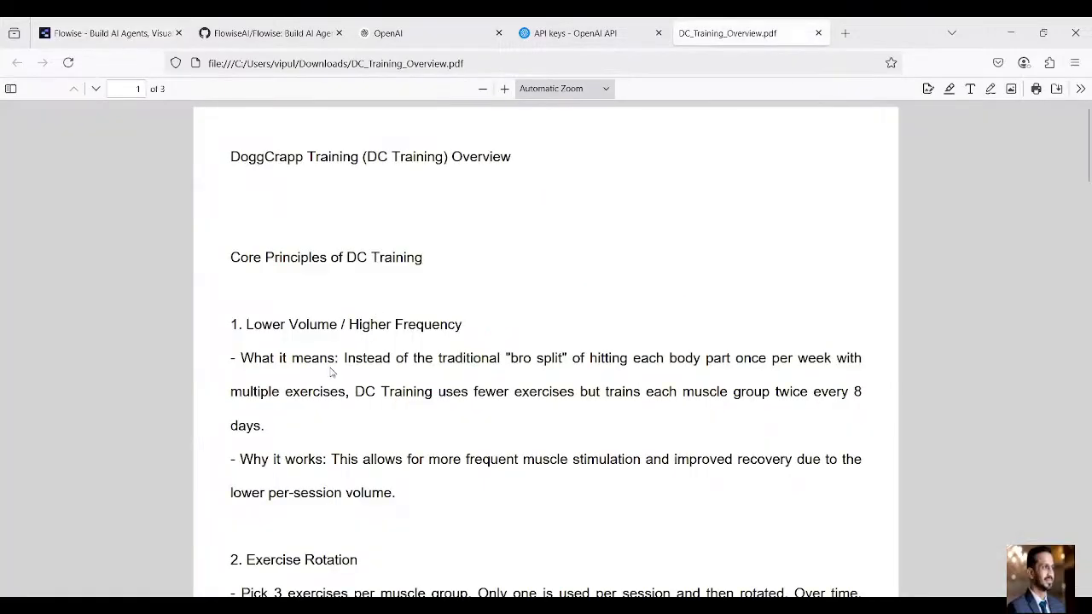
left_click_drag(231, 157, 458, 263)
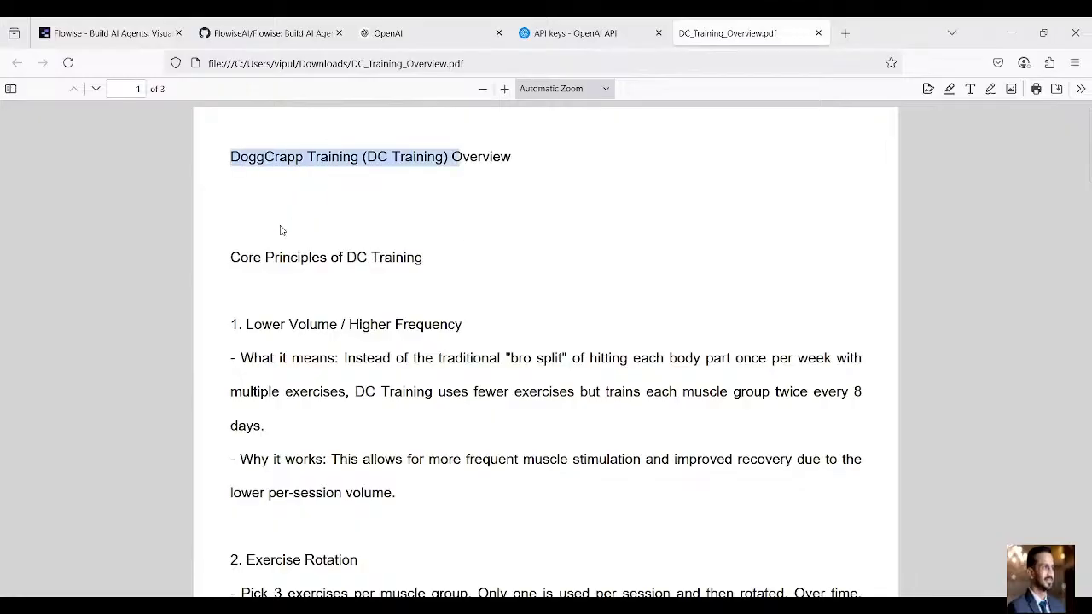
left_click(112, 33)
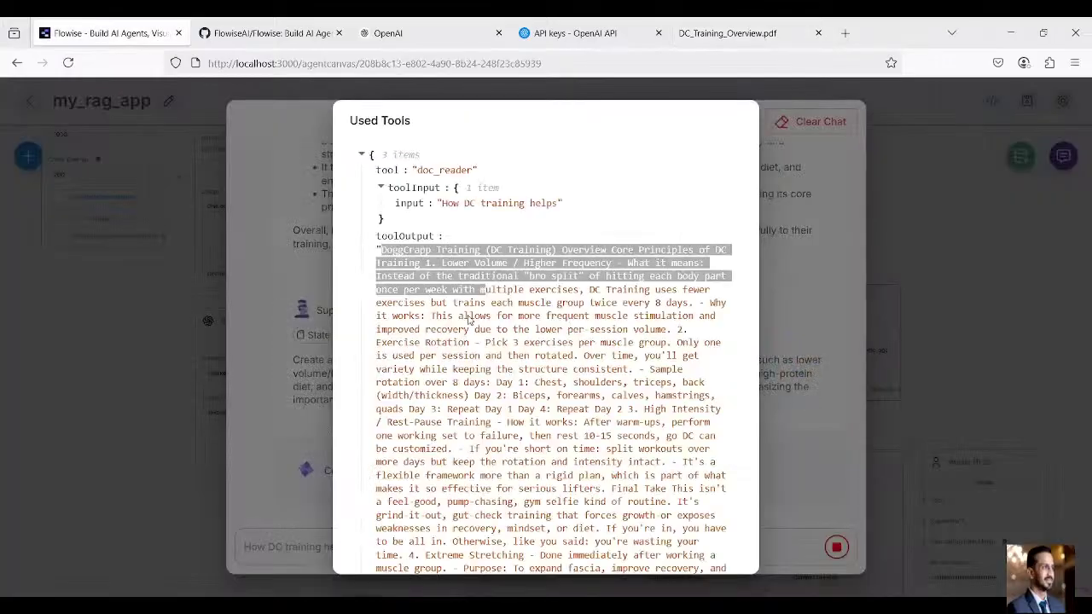
left_click(278, 348)
Review the agents' responses in the chat, from the original question through the Knowledge Explorer's findings to the Supervisor's article instructions
scroll(376, 332, "down", 2)
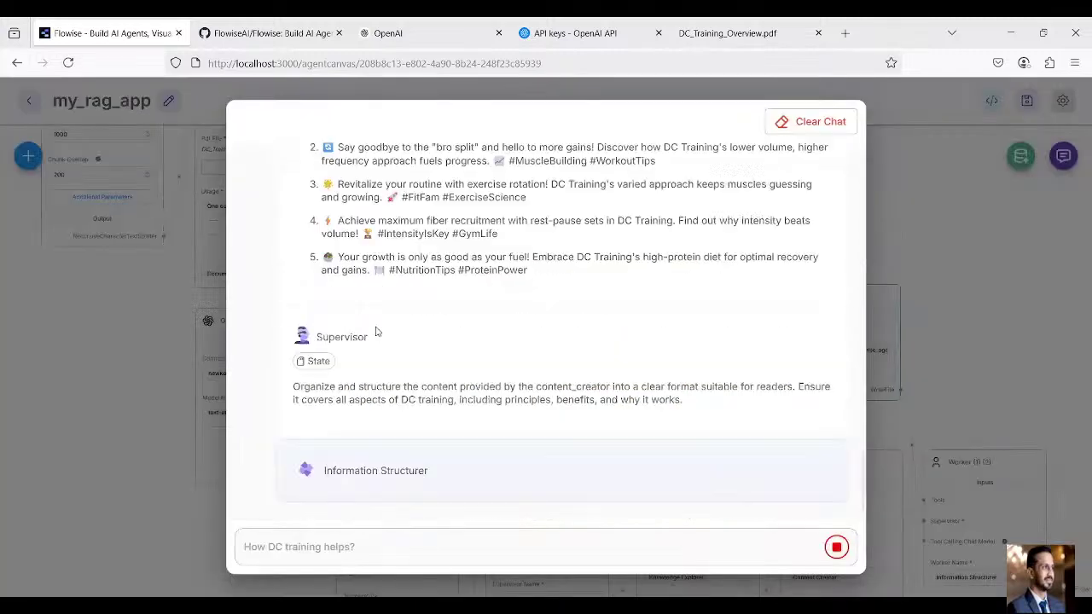
scroll(376, 329, "up", 6)
scroll(377, 328, "up", 5)
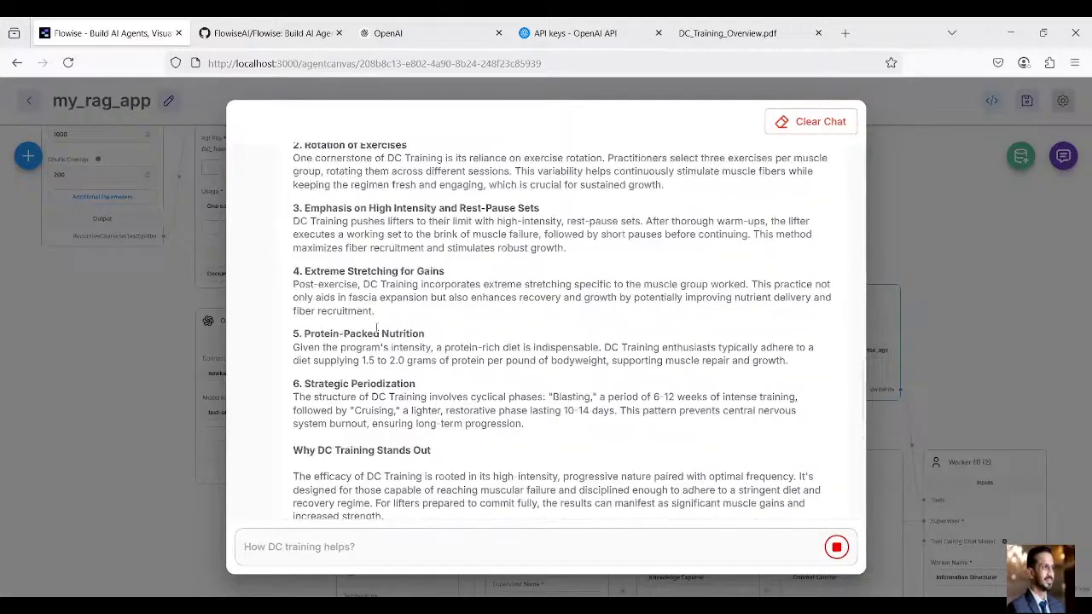
scroll(377, 329, "up", 6)
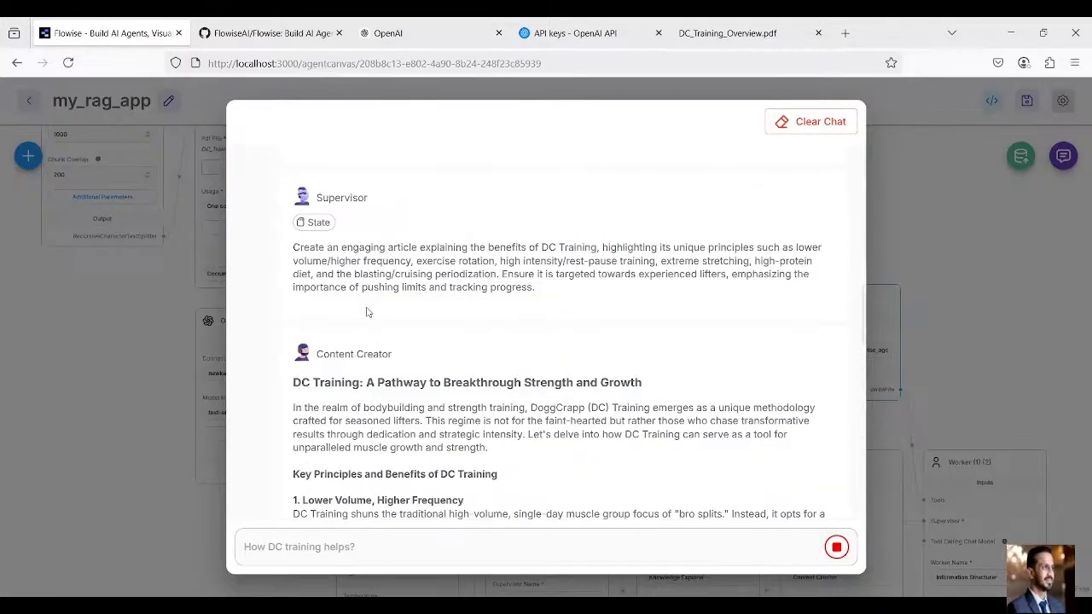
scroll(354, 250, "up", 10)
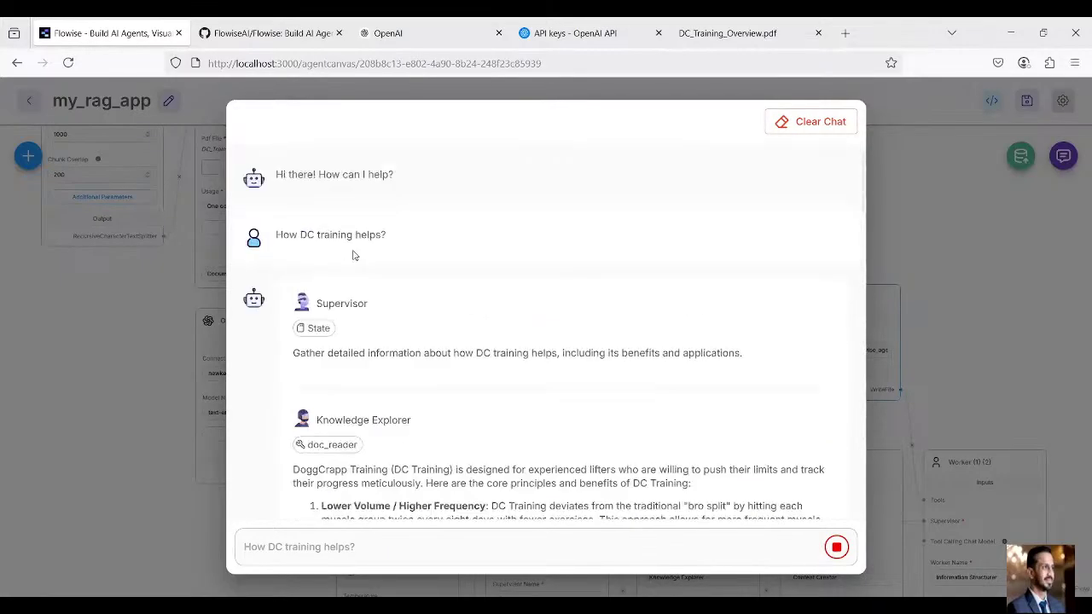
scroll(395, 410, "down", 4)
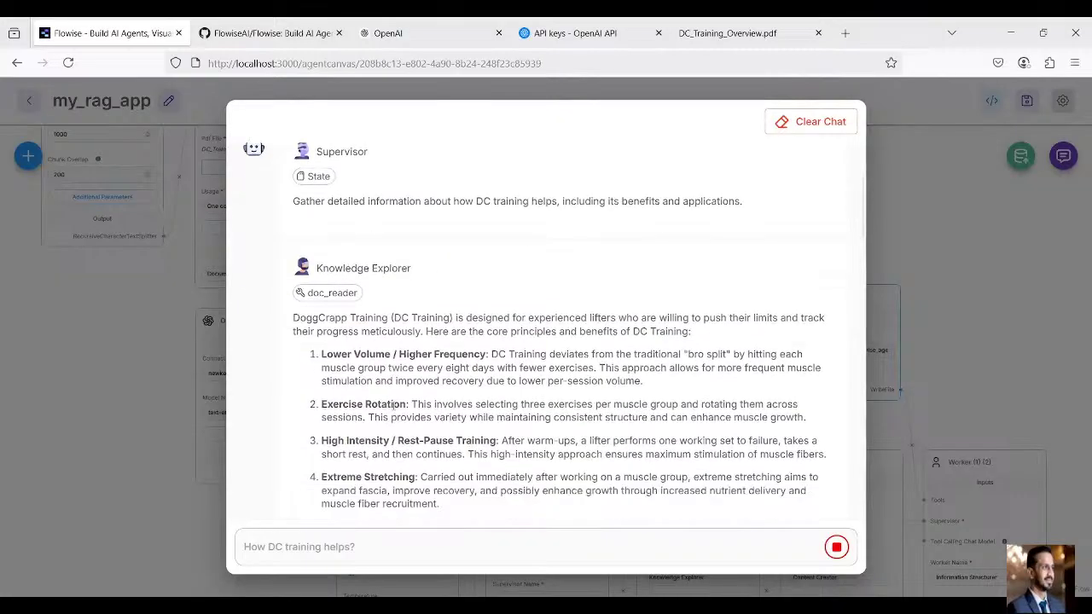
scroll(395, 404, "down", 2)
scroll(394, 406, "down", 8)
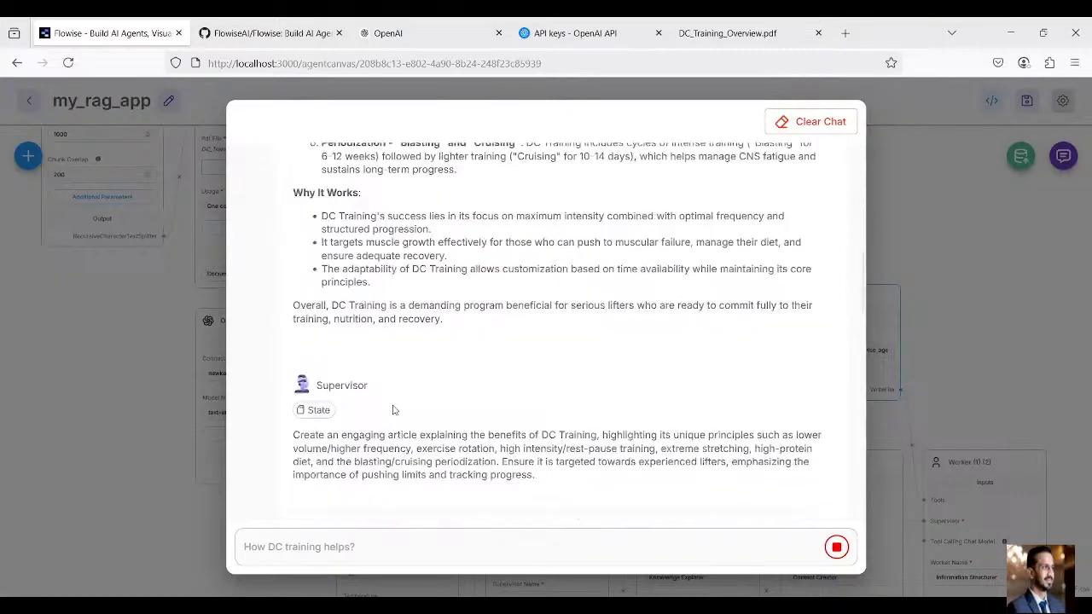
Inspect the Supervisor state that hands over to the Content Creator, and read through the generated DC Training article
scroll(395, 309, "up", 1)
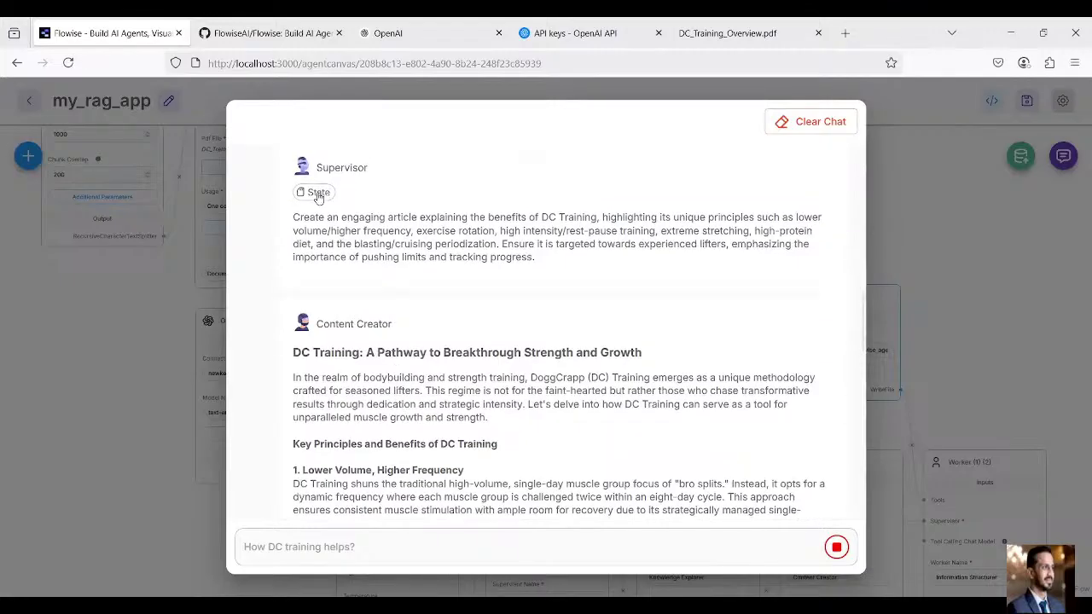
left_click(316, 193)
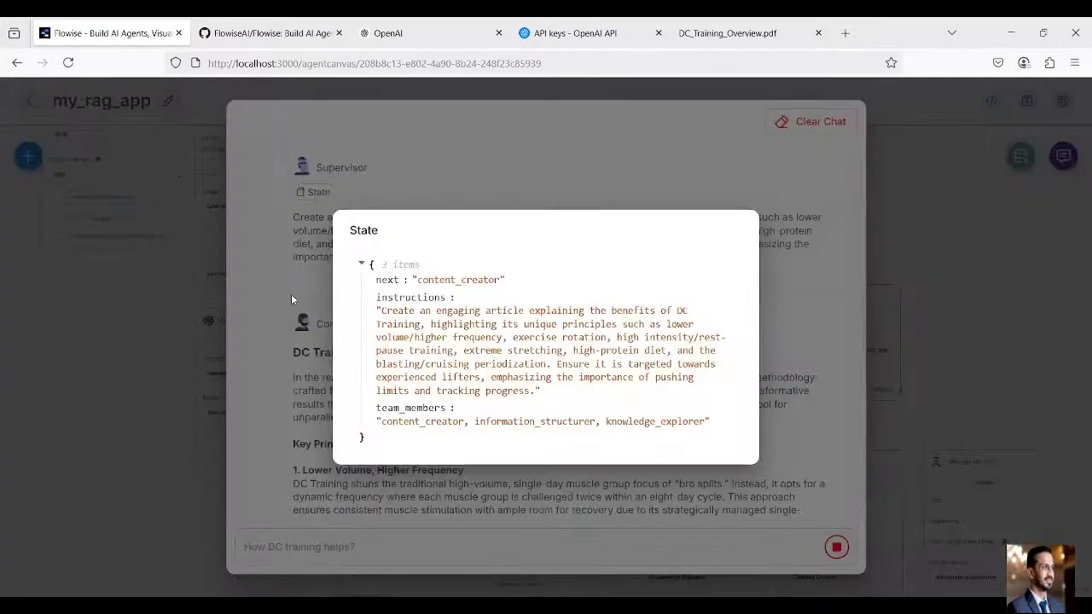
left_click(291, 294)
scroll(359, 406, "down", 3)
scroll(359, 406, "down", 6)
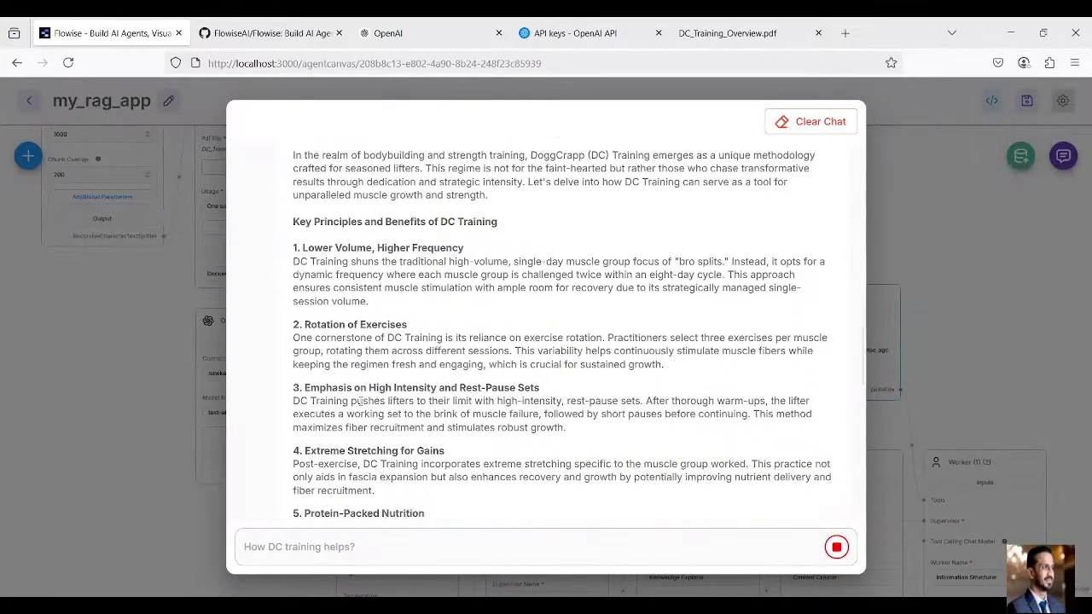
scroll(359, 400, "down", 3)
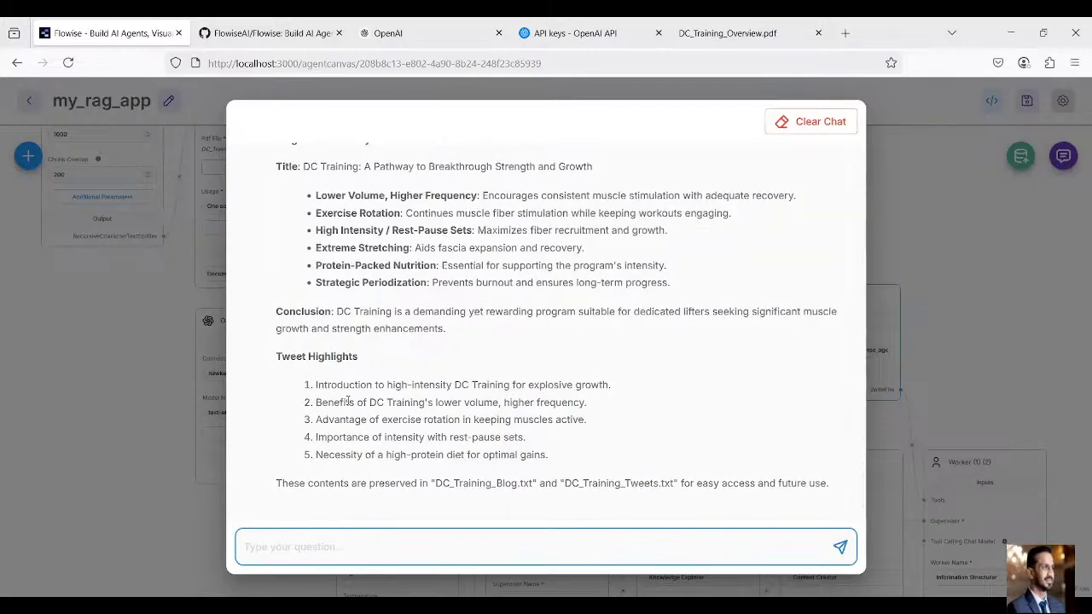
Read the final blog and tweet summary and inspect the second write_file call's file path, text and output
scroll(348, 400, "down", 1)
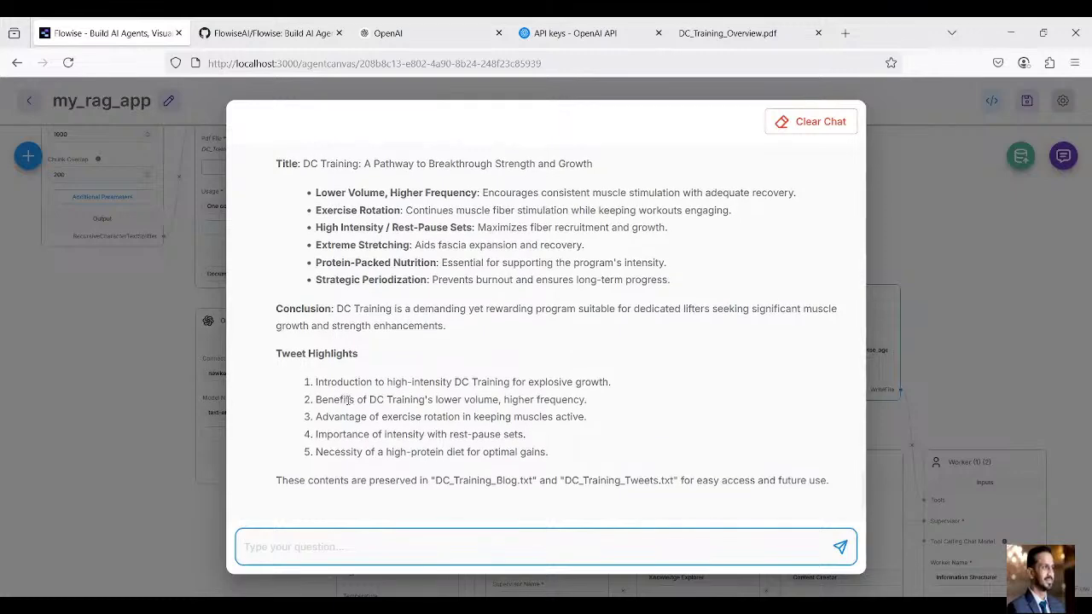
scroll(348, 400, "up", 1)
scroll(349, 400, "down", 1)
scroll(348, 400, "up", 3)
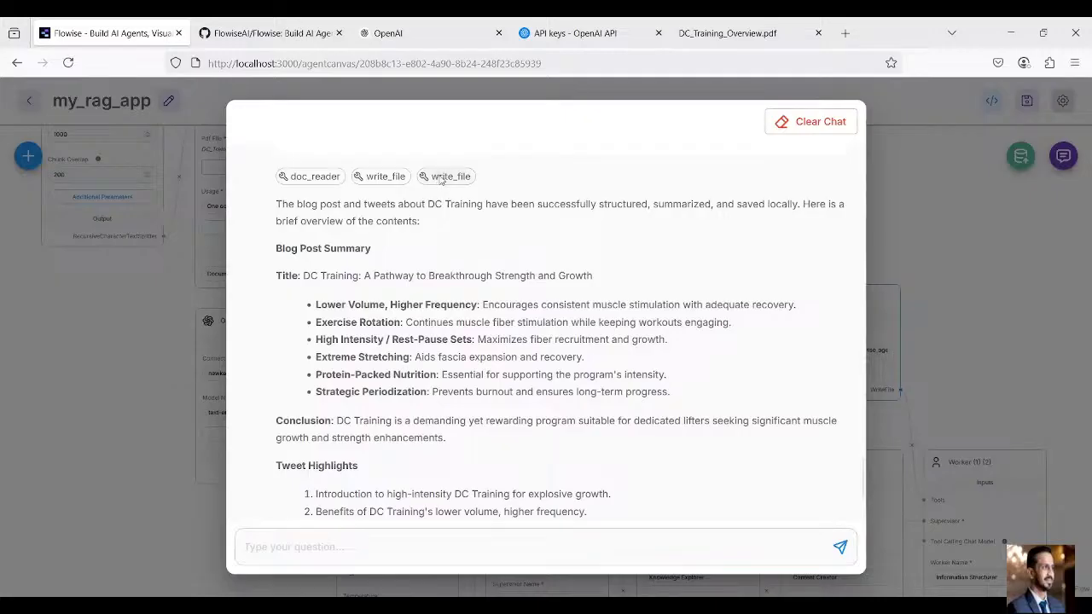
left_click(440, 177)
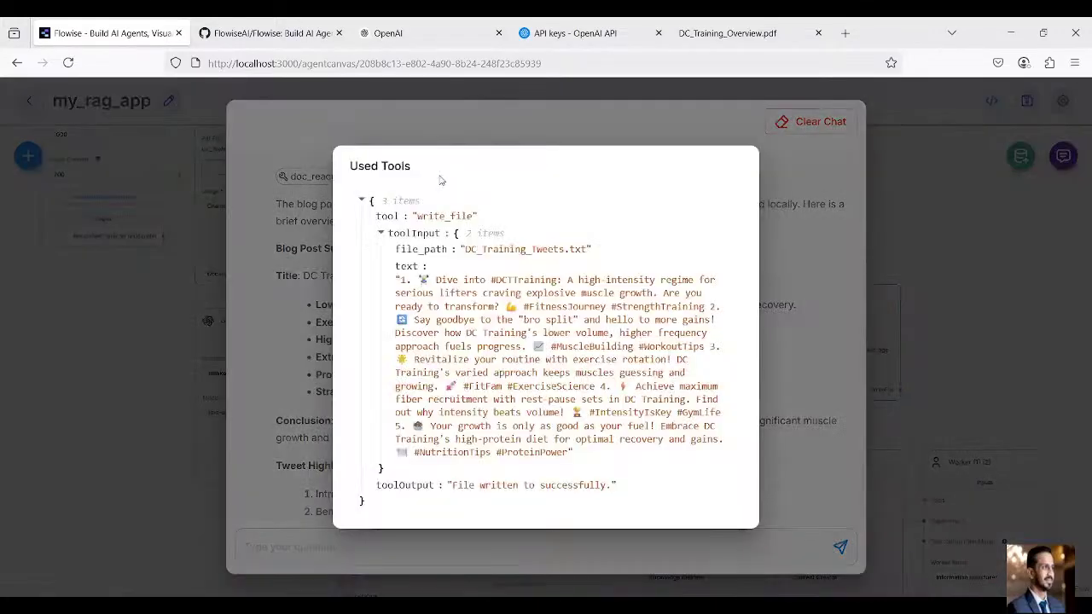
left_click(475, 133)
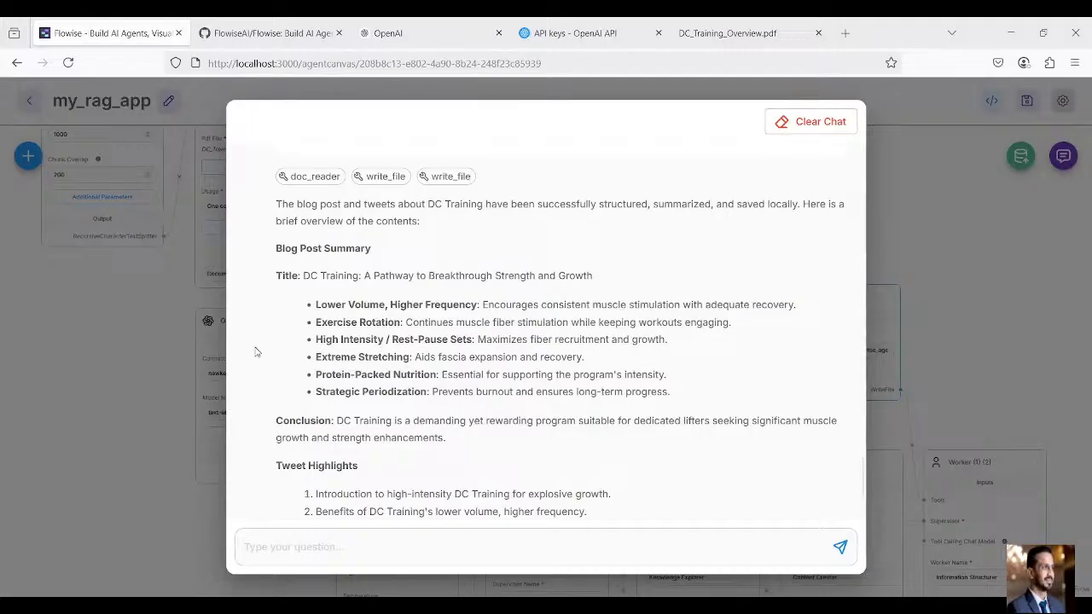
Switch to File Explorer and check DC_Training_Blog.txt and DC_Training_Tweets.txt in the flowise_agent folder
key("alt+Tab")
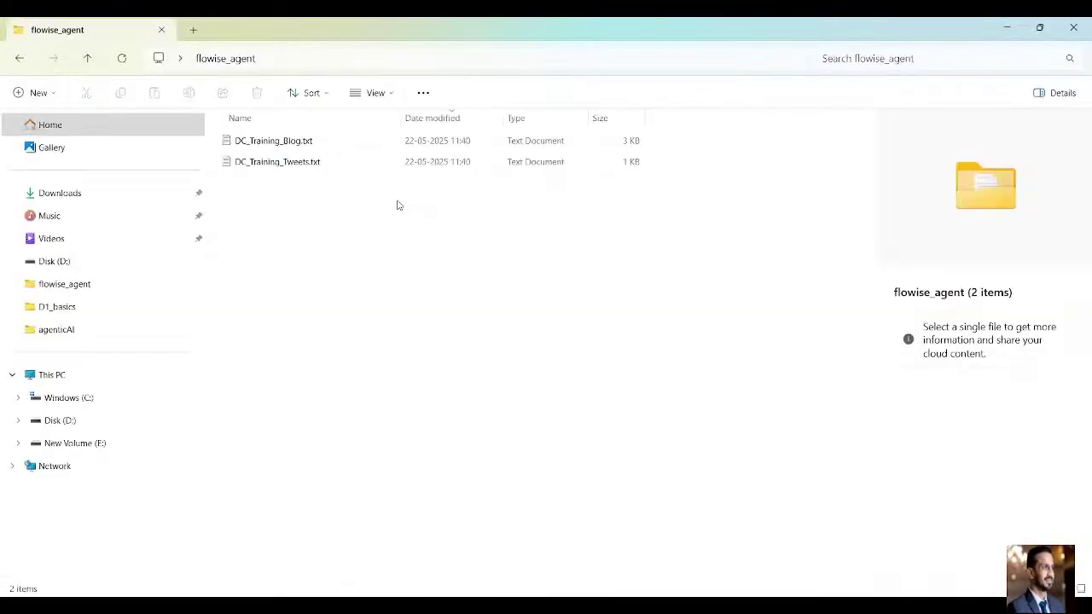
left_click(324, 141)
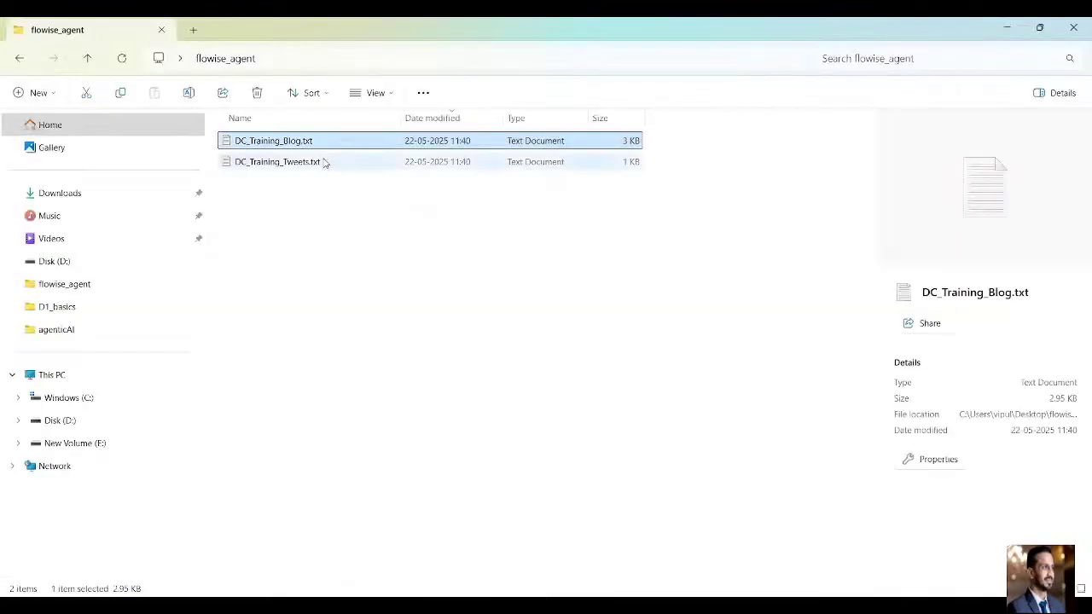
left_click(325, 162)
left_click(306, 141)
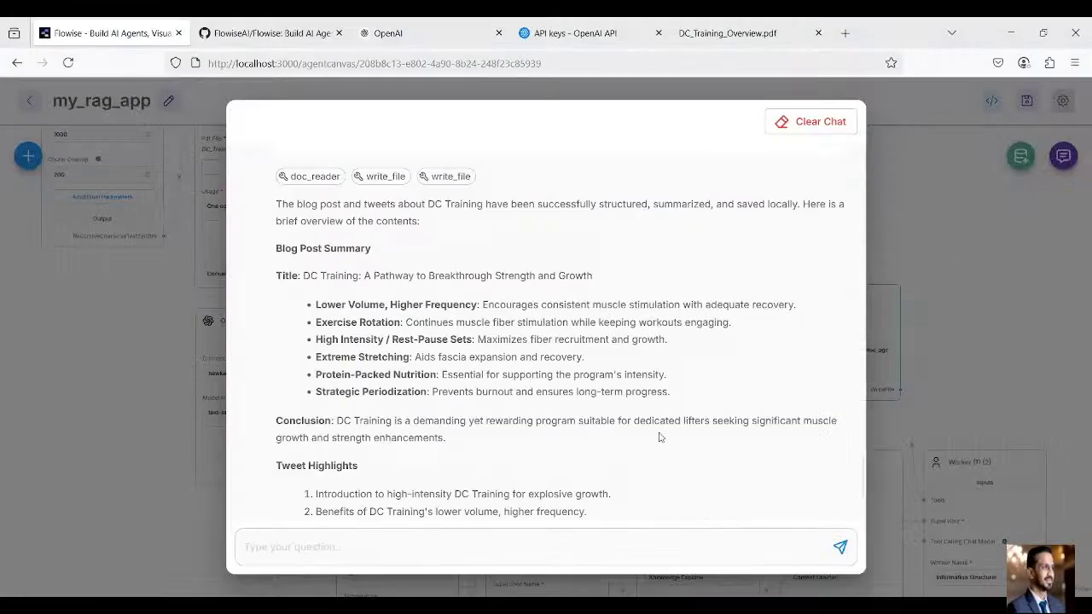
Look back over the chat from the final blog summary to the original question and the generated tweets
scroll(659, 437, "down", 2)
scroll(659, 437, "up", 10)
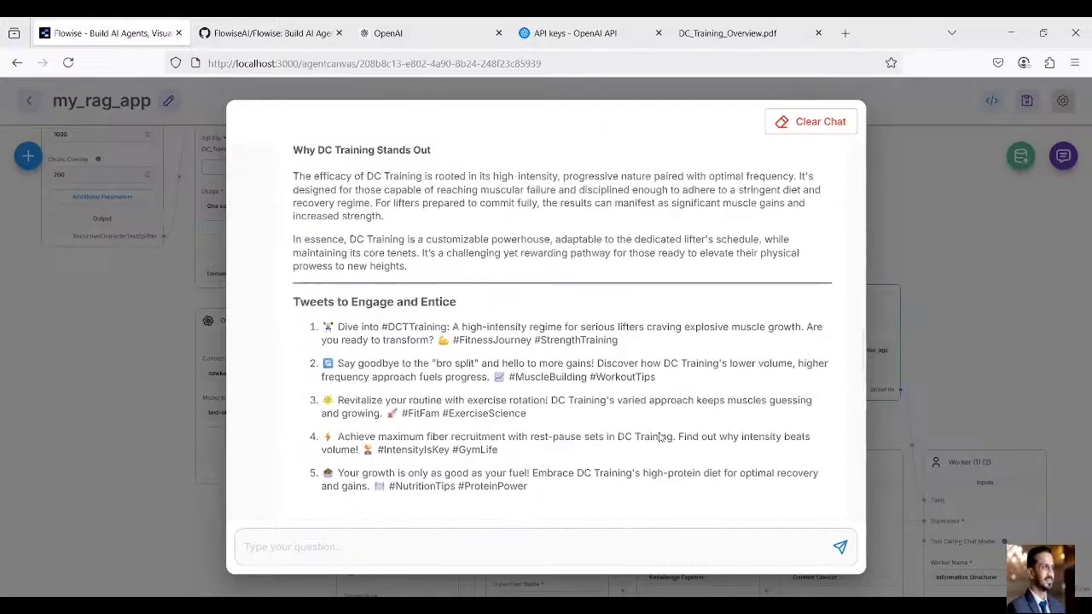
scroll(659, 437, "up", 15)
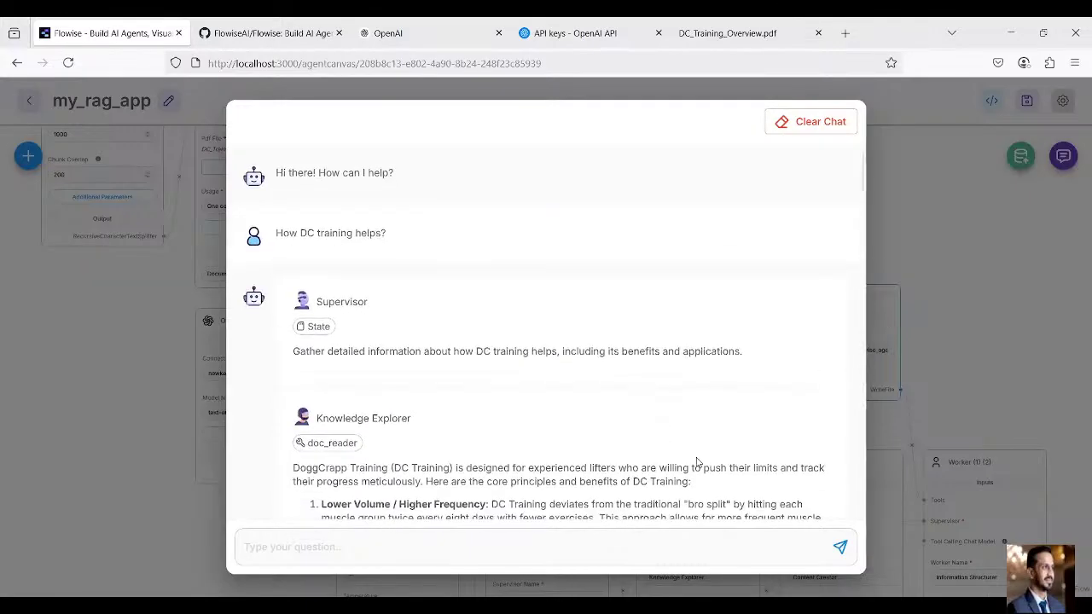
scroll(553, 413, "down", 2)
scroll(553, 414, "down", 15)
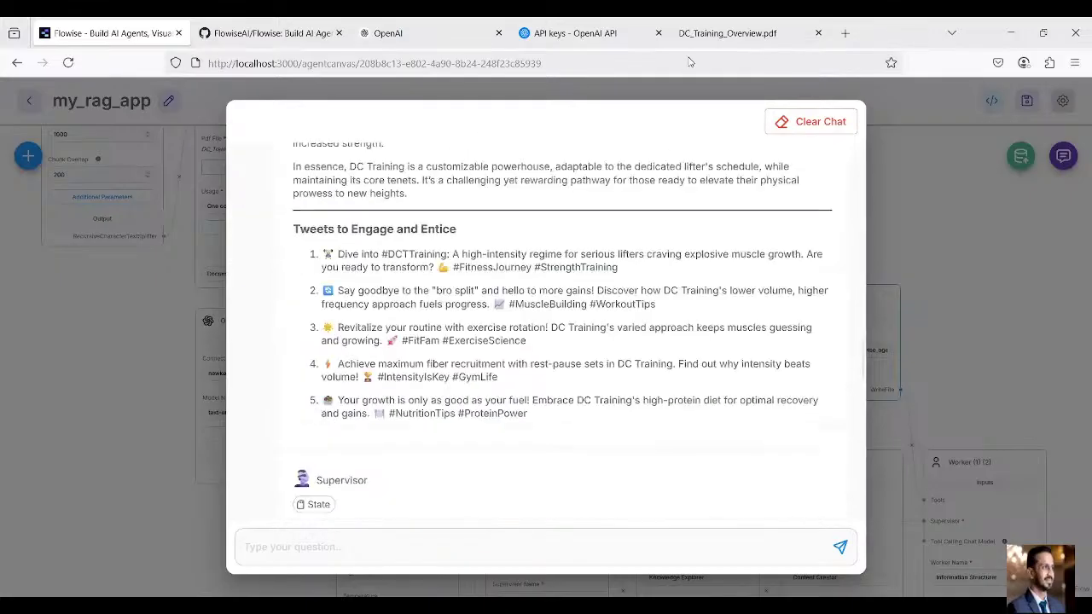
Switch to DC_Training_Overview.pdf and read through its three pages, from the core principles to Why It Works, Adaptability and Final Take
left_click(756, 26)
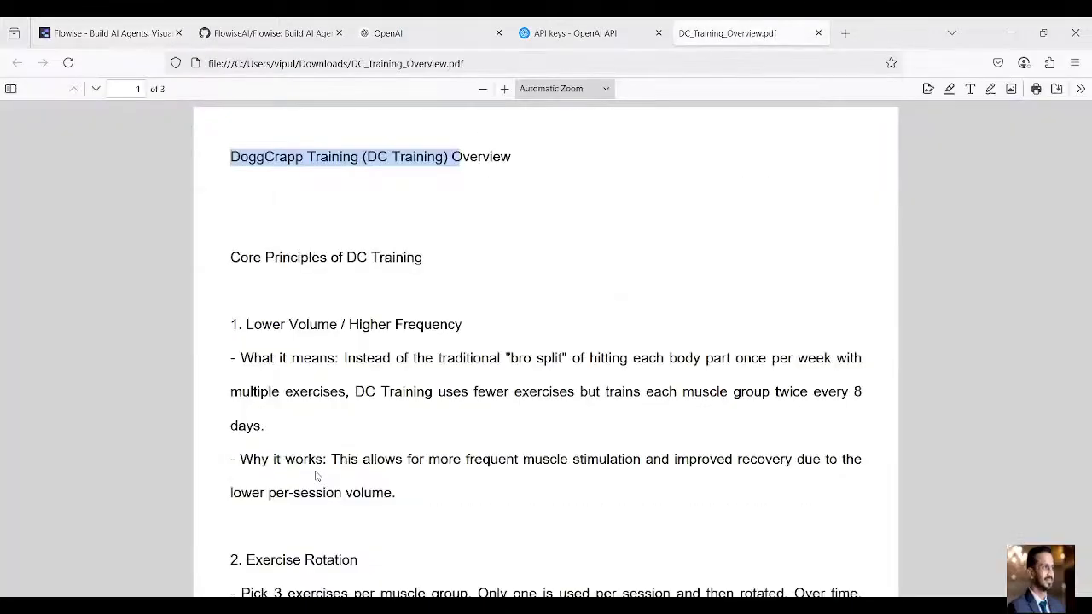
scroll(314, 477, "down", 6)
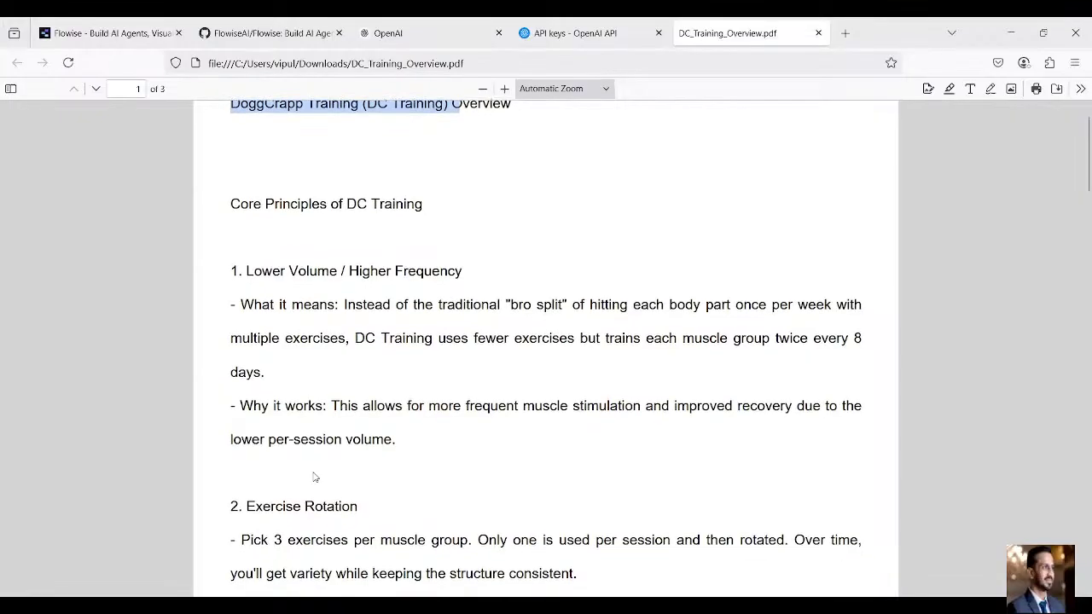
scroll(314, 477, "down", 14)
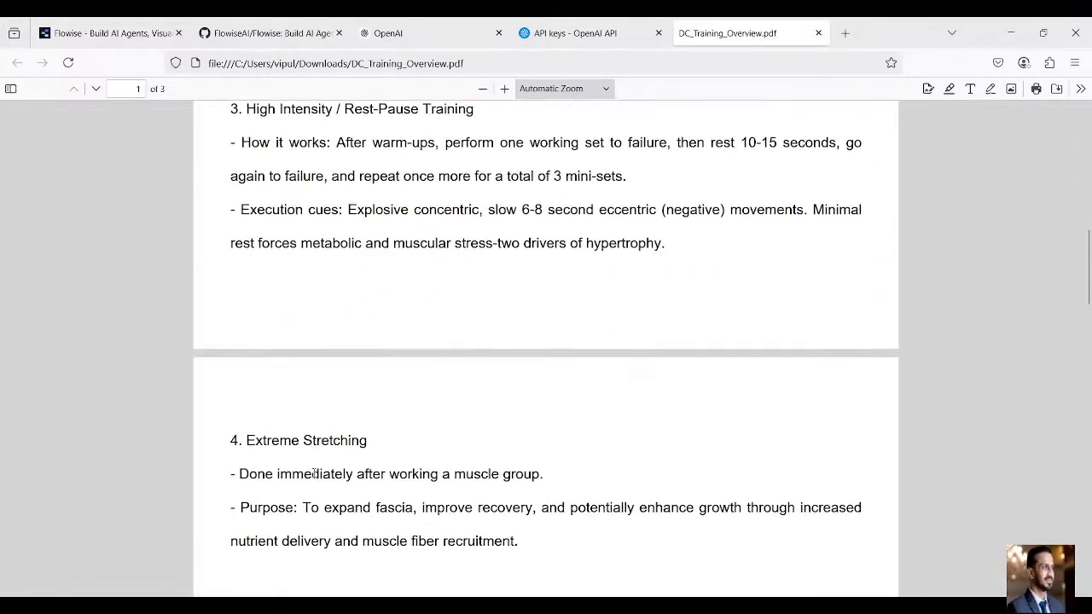
scroll(314, 474, "down", 6)
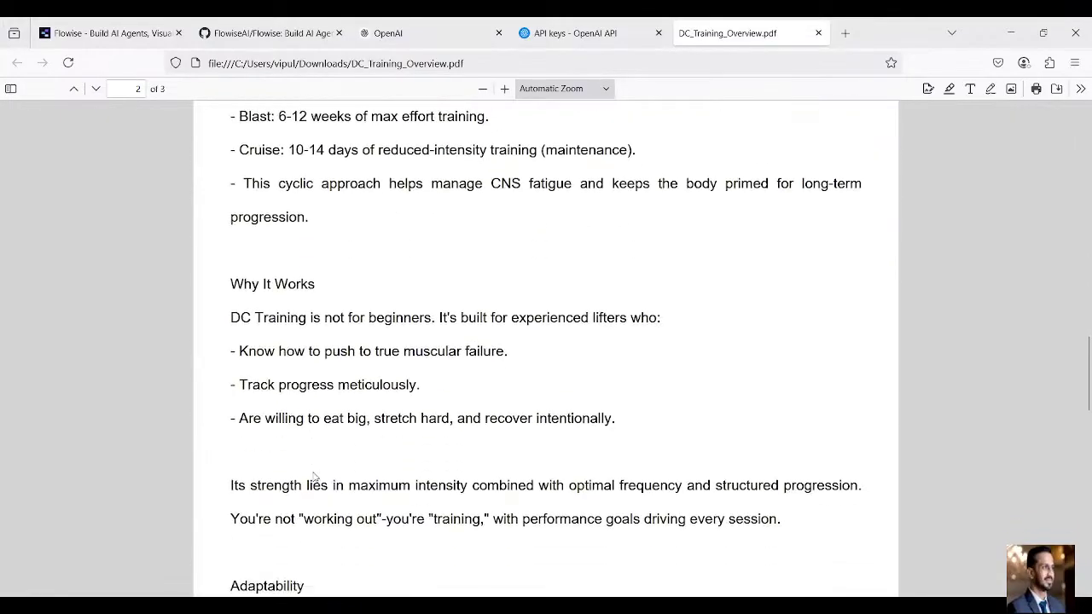
scroll(315, 478, "down", 1)
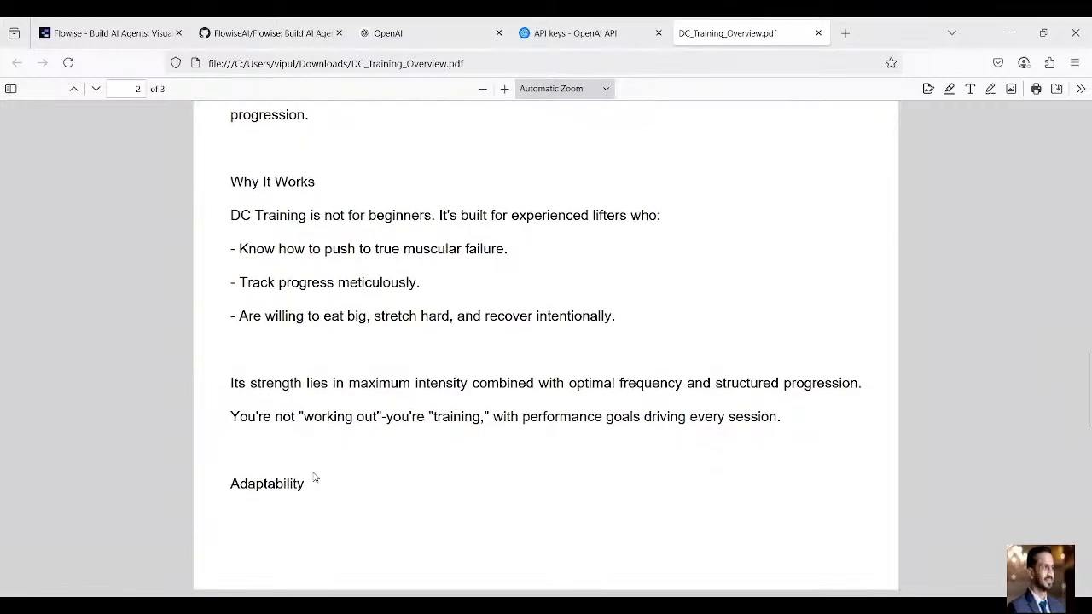
scroll(314, 478, "down", 13)
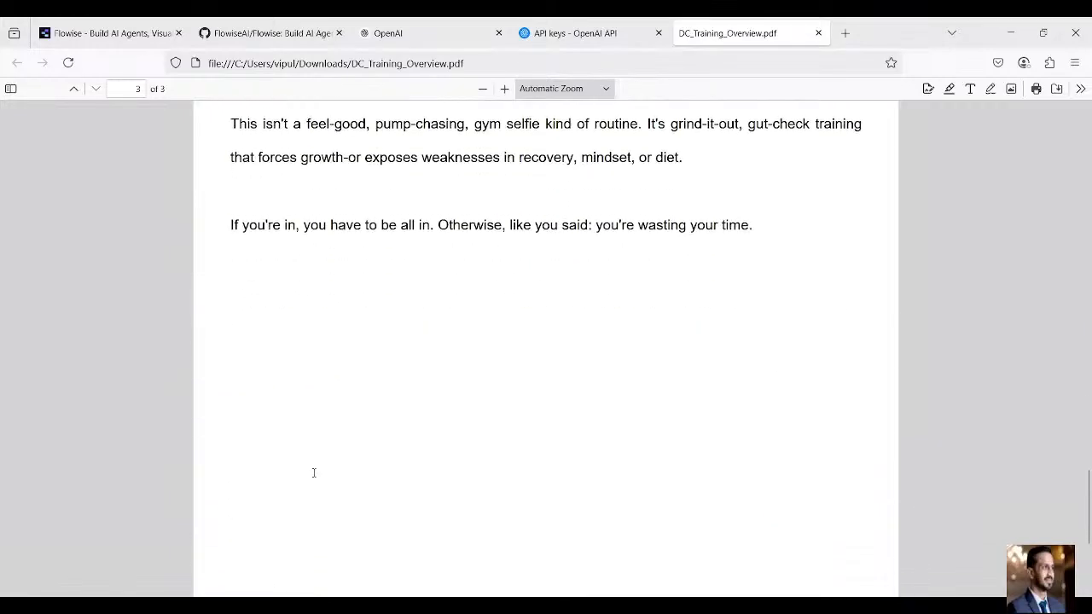
scroll(313, 473, "up", 4)
scroll(313, 473, "up", 1)
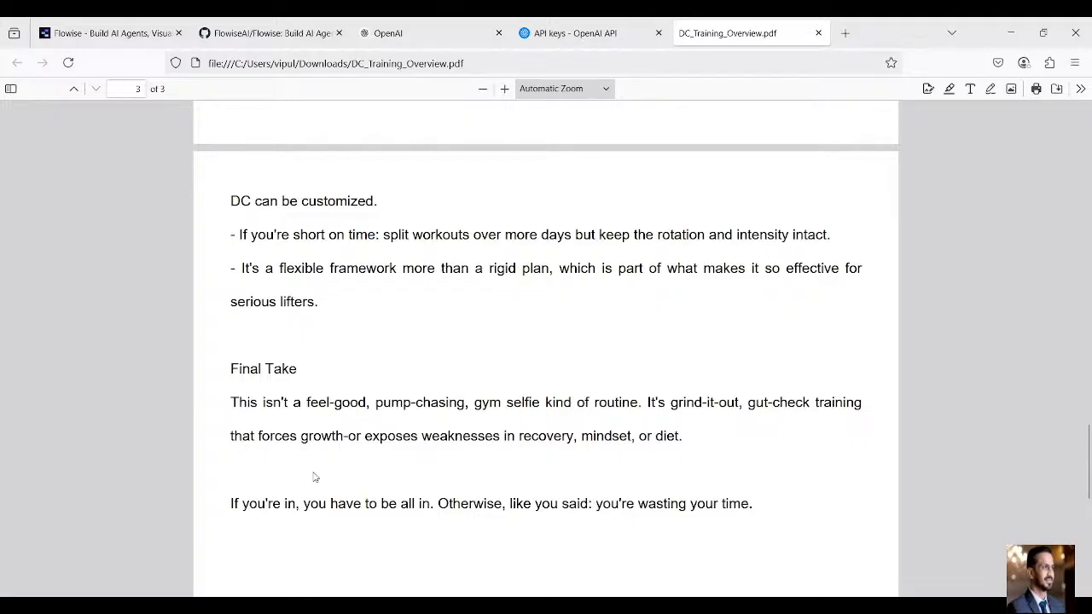
scroll(313, 476, "down", 7)
scroll(313, 476, "up", 12)
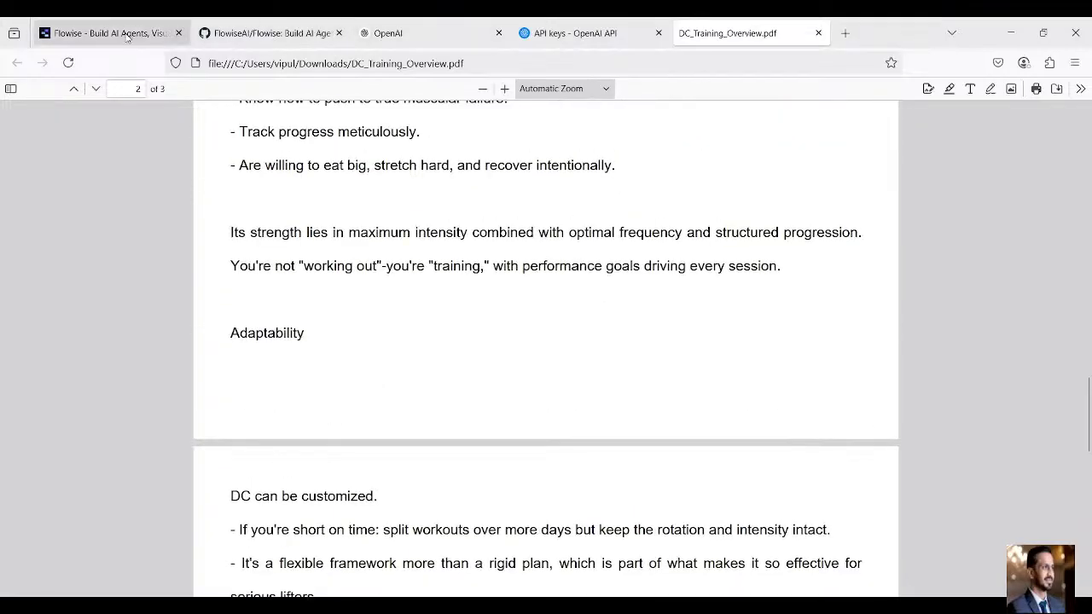
scroll(289, 182, "up", 4)
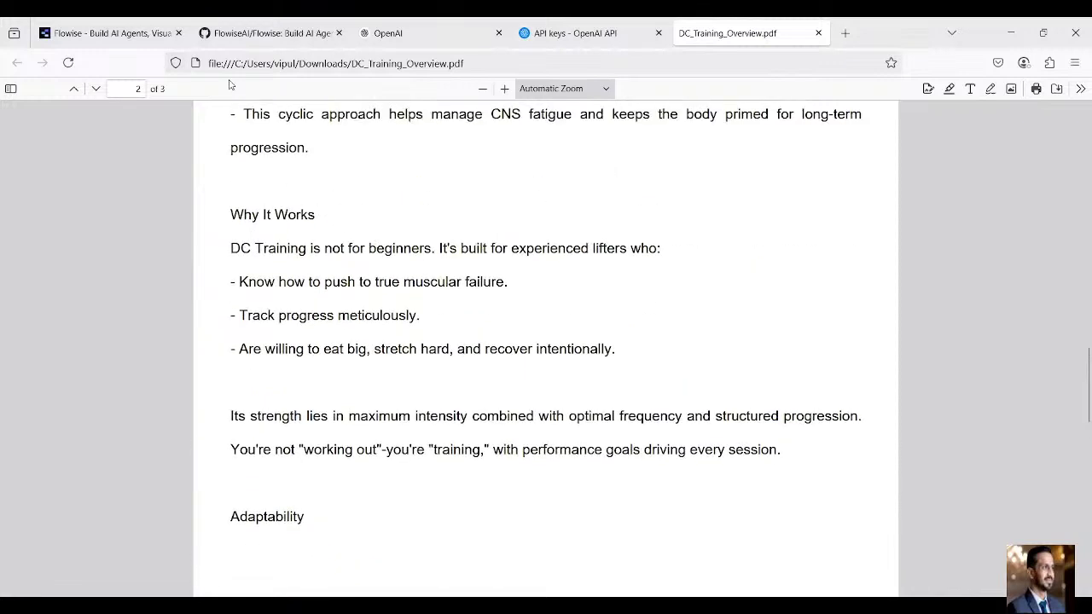
Return to the my_rag_app chat and ask the agents "why DC training works?"
left_click(137, 38)
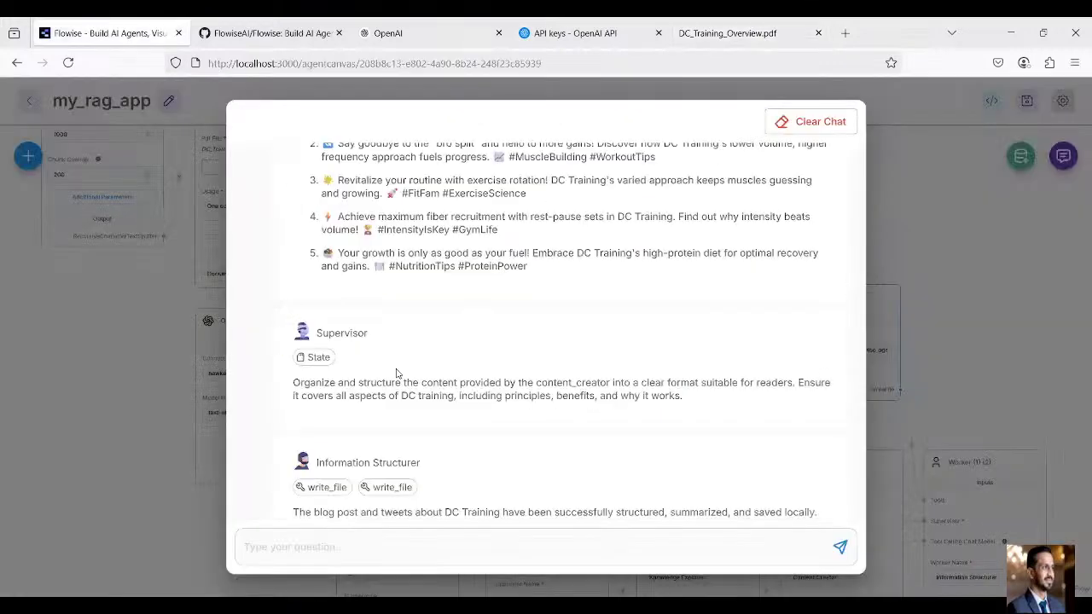
left_click(376, 549)
type("why")
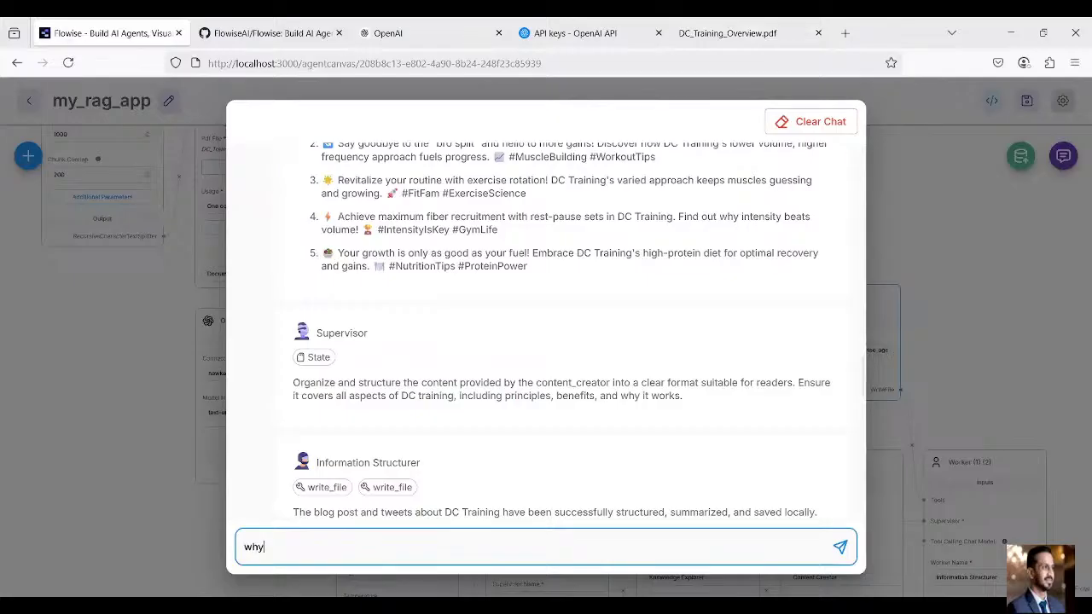
type(" DC training works?")
key("Return")
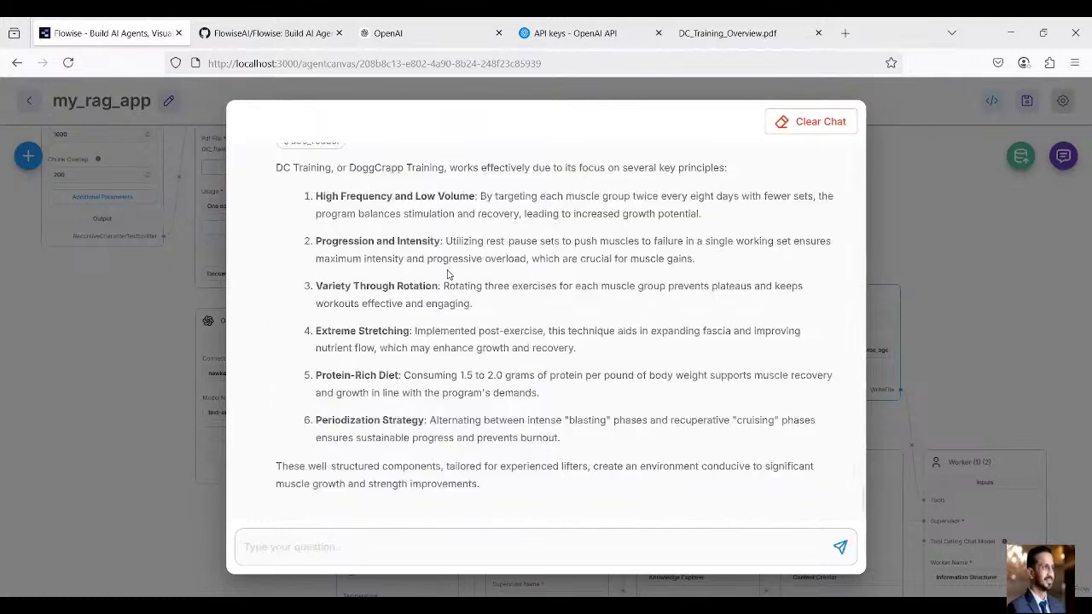
Inspect the doc_reader call behind the new answer, reading its tool input and full tool output
scroll(447, 273, "up", 3)
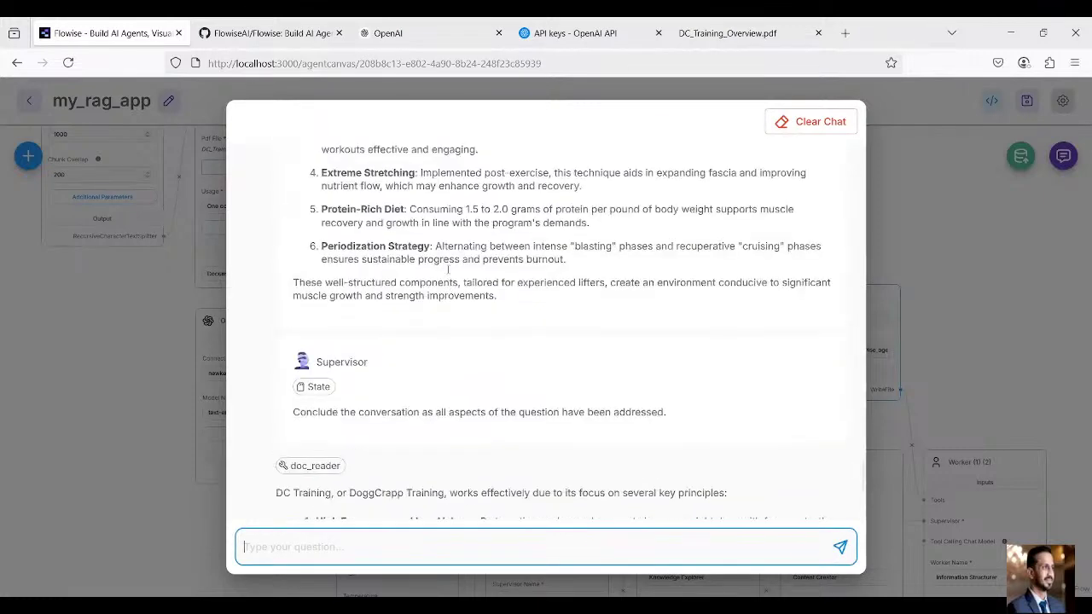
left_click(315, 478)
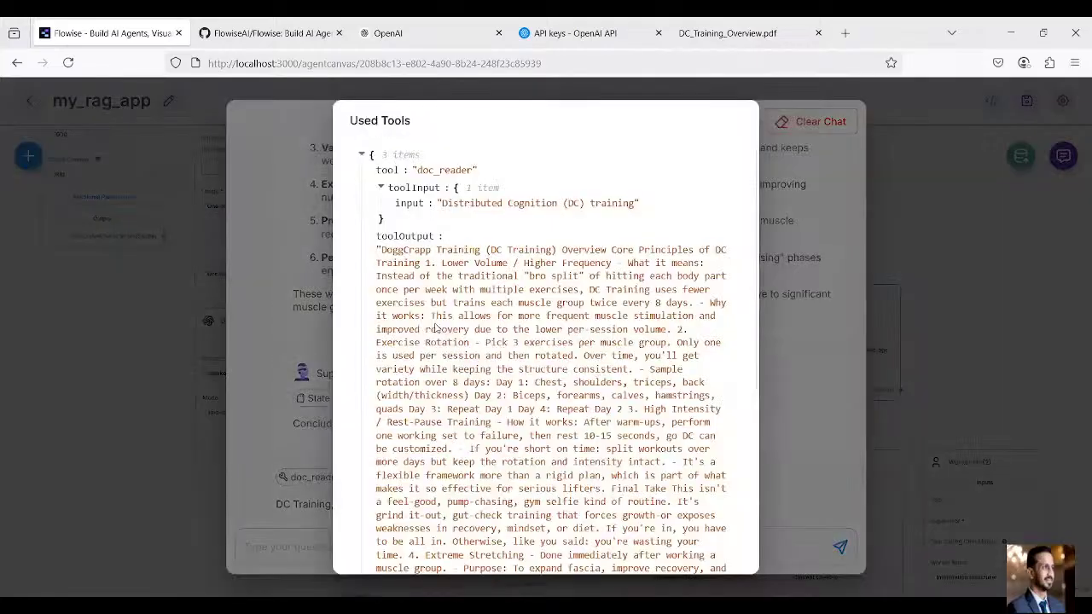
scroll(437, 329, "down", 4)
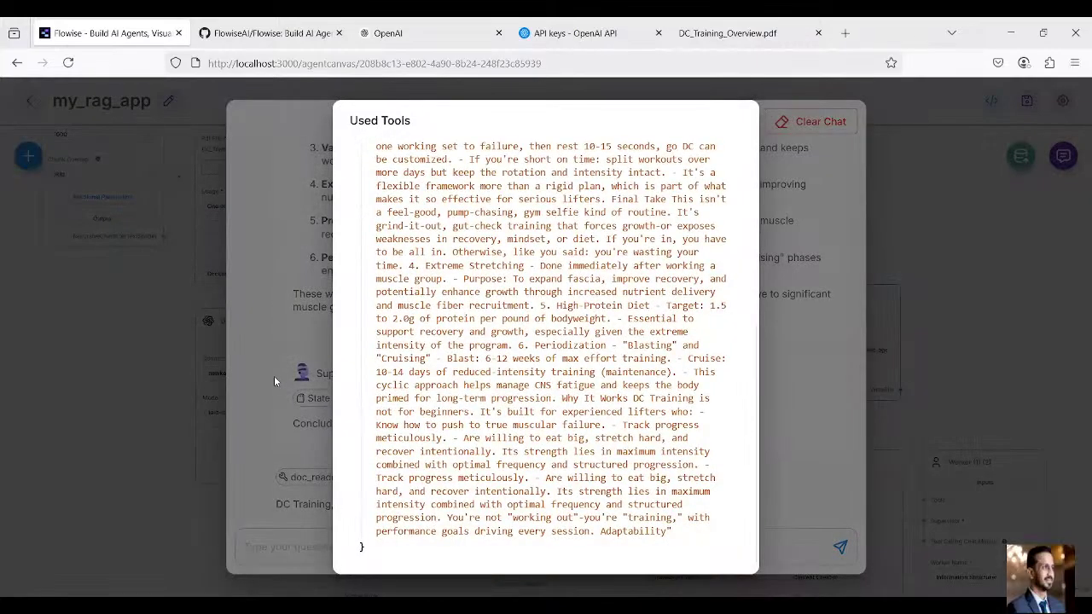
scroll(401, 350, "up", 5)
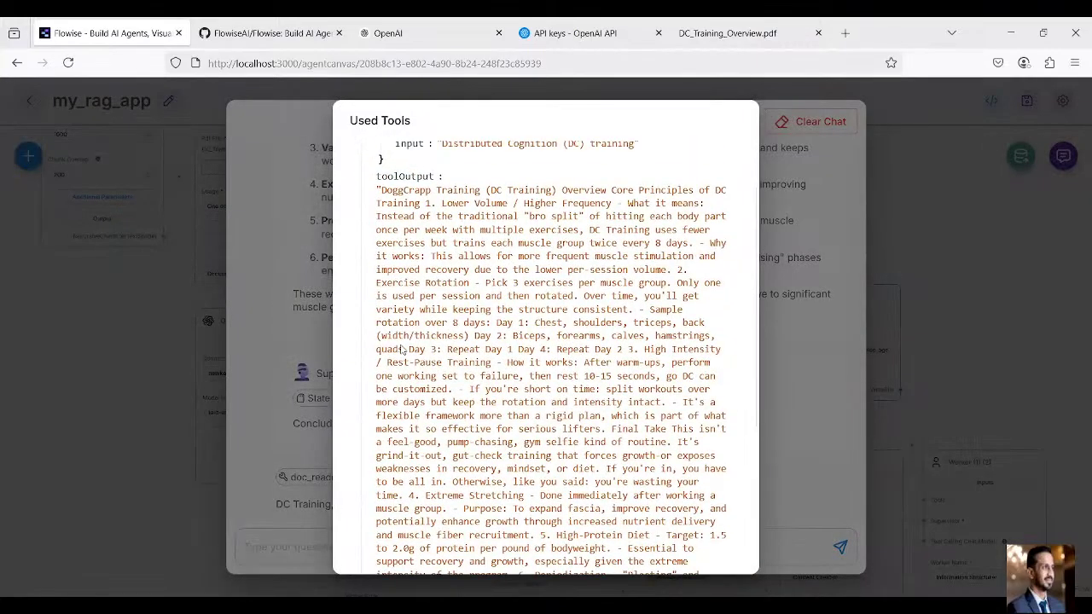
left_click(301, 349)
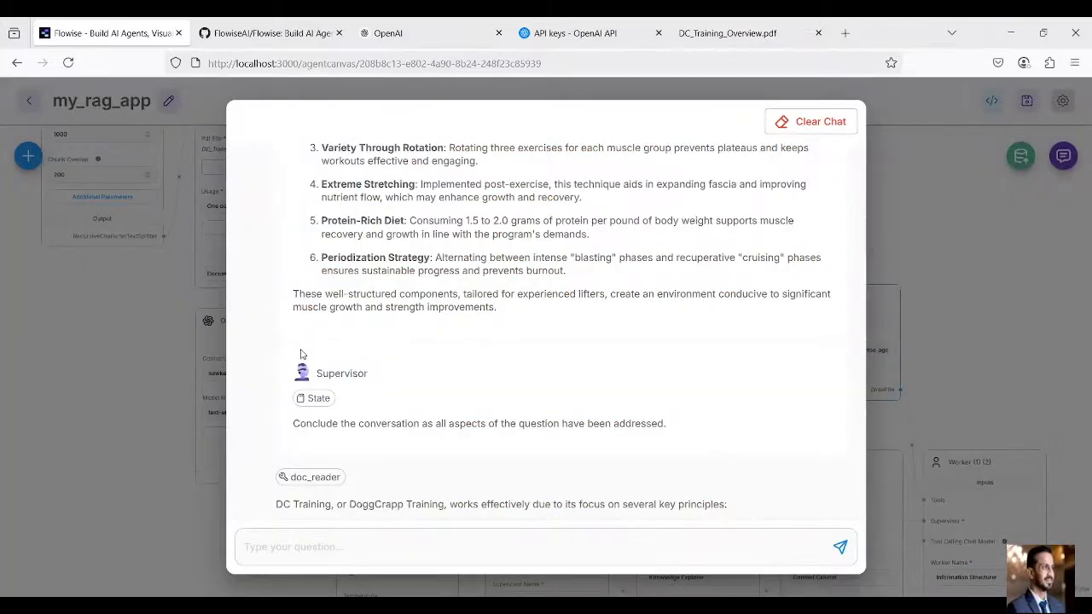
Read the Supervisor's instructions, the Information Structurer's points and the final answer, and close the expanded chat
scroll(308, 342, "up", 3)
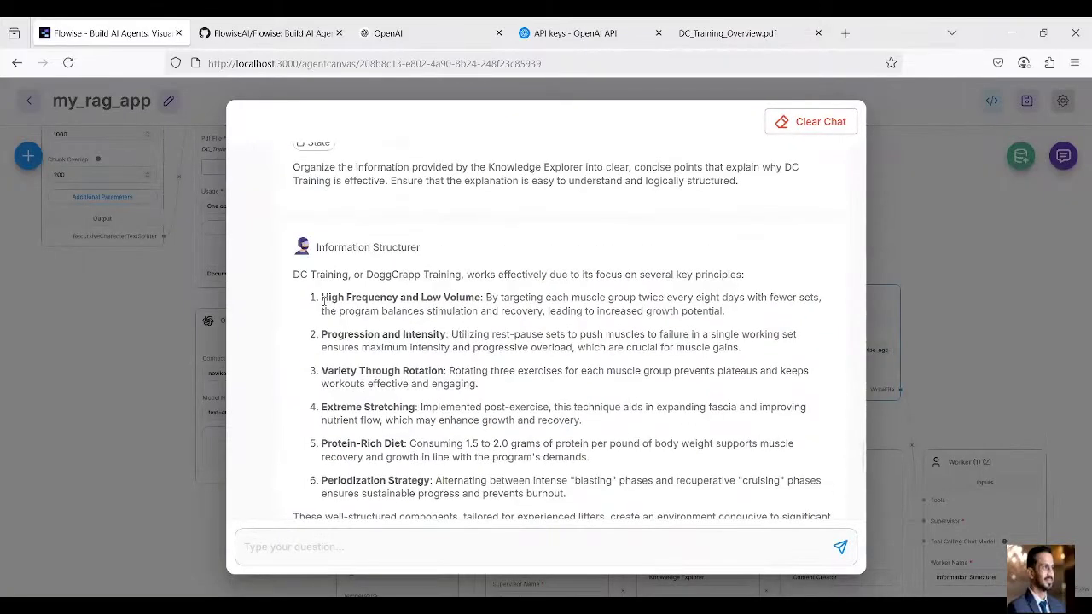
scroll(323, 302, "up", 2)
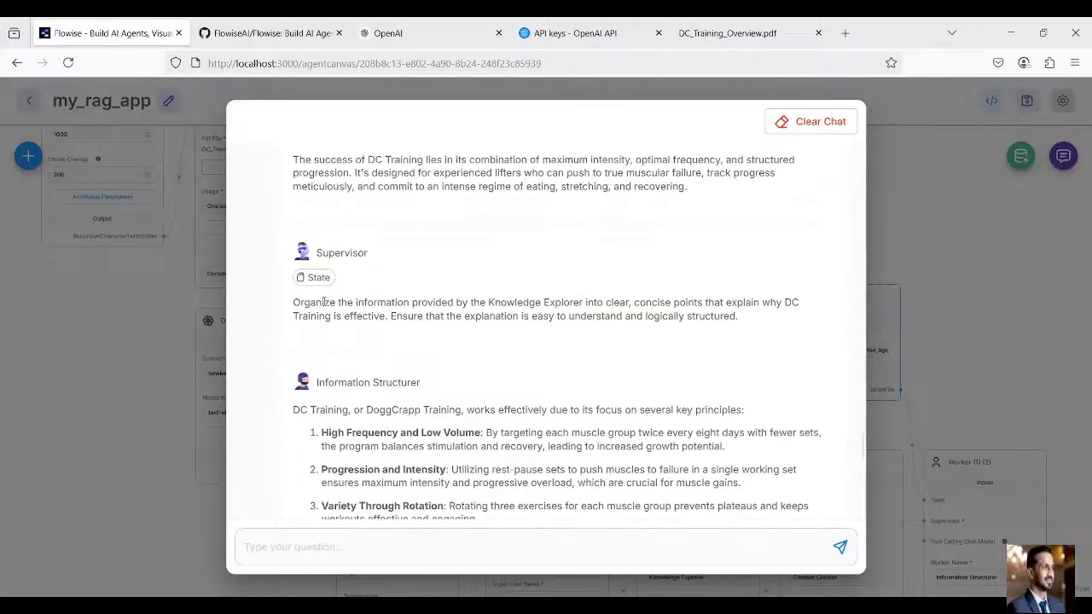
scroll(324, 302, "down", 3)
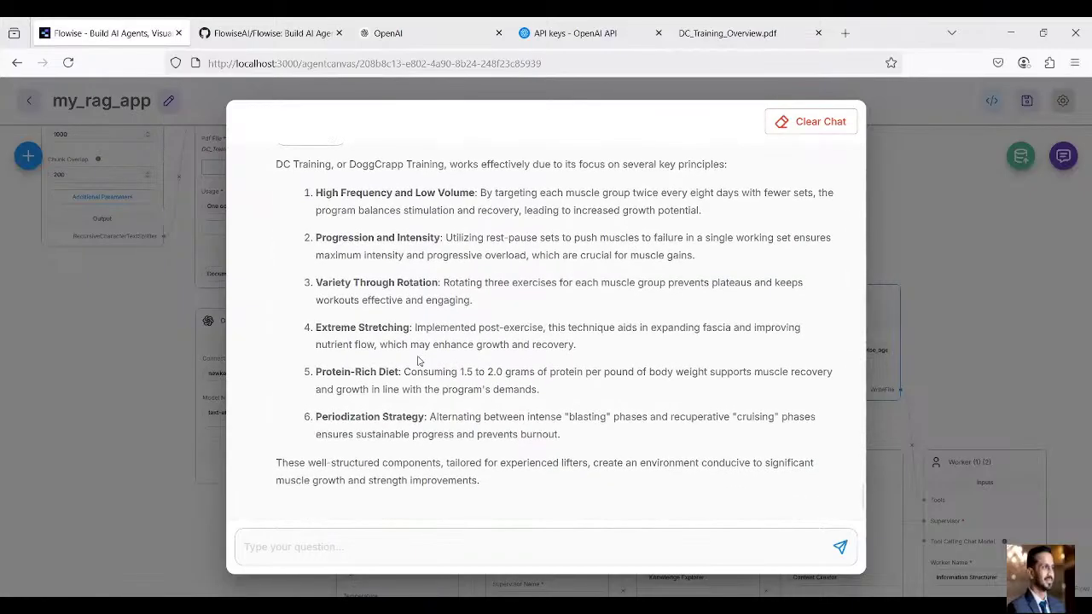
scroll(418, 361, "up", 1)
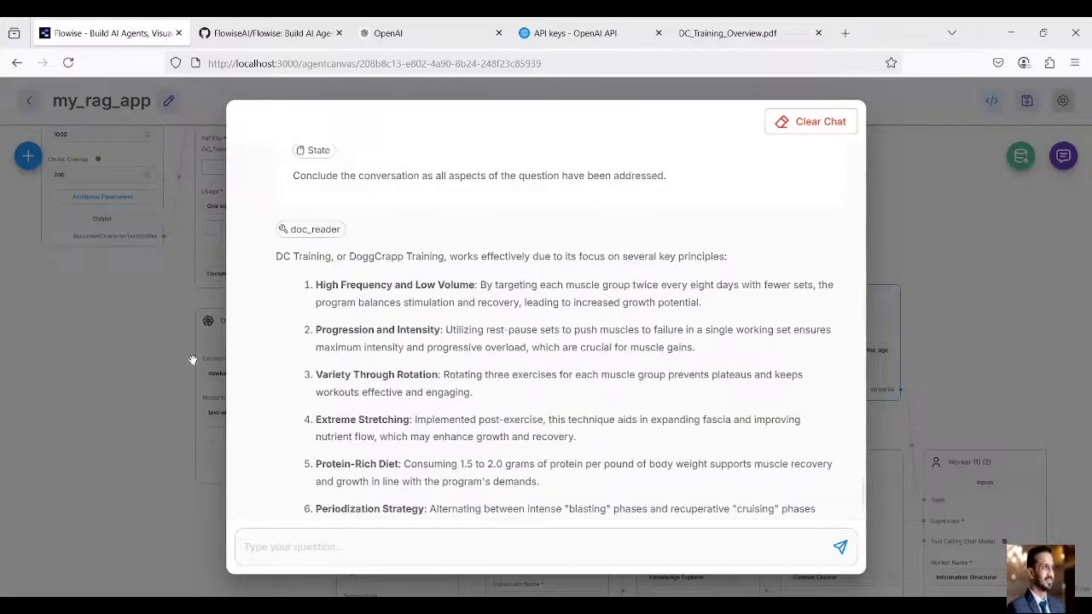
left_click(918, 335)
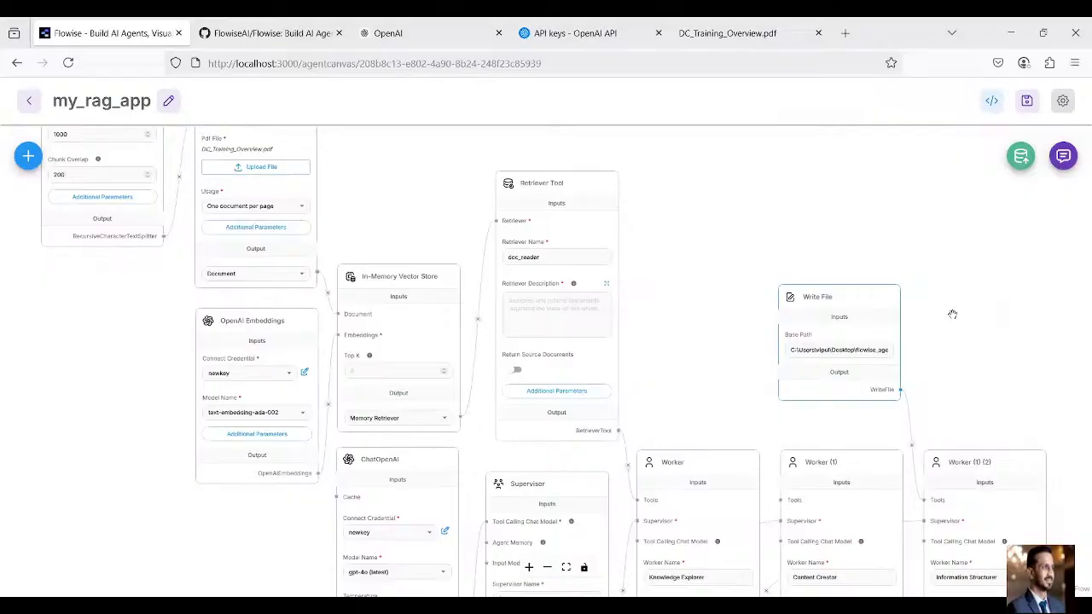
Review the flow on the canvas, from the text splitter, PDF file, vector store and Retriever Tool to the Supervisor and three Workers
left_click_drag(415, 205, 498, 259)
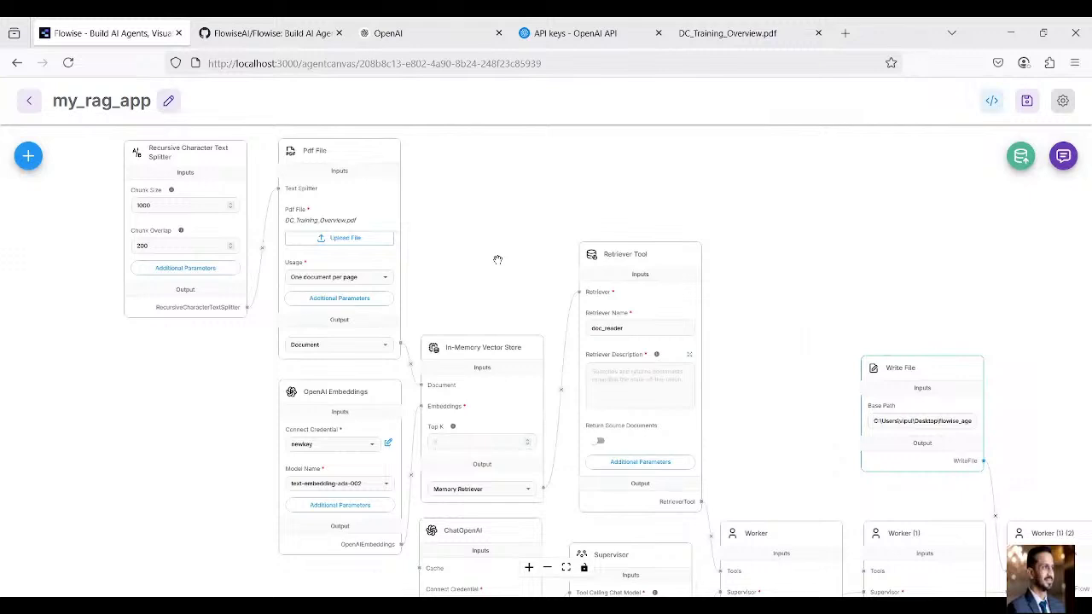
mouse_move(768, 372)
left_mouse_down()
mouse_move(633, 226)
mouse_move(756, 374)
left_mouse_up()
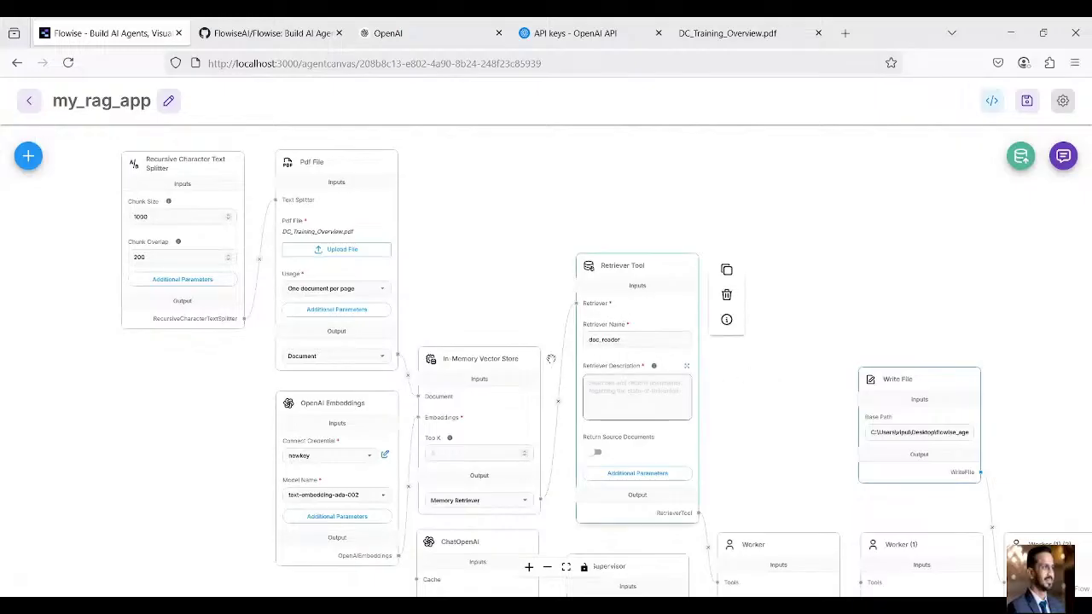
mouse_move(512, 431)
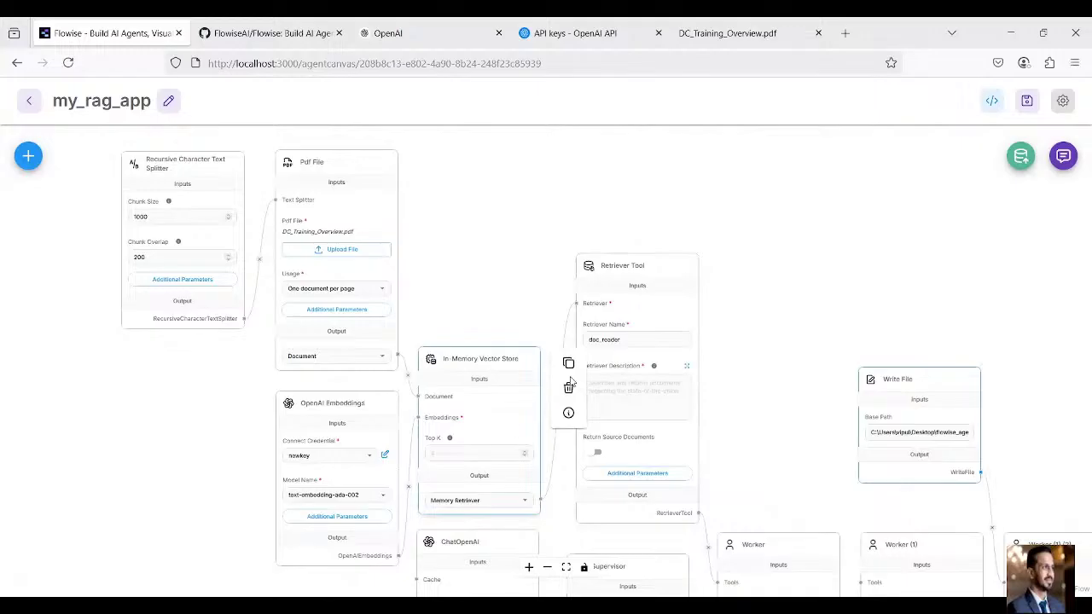
mouse_move(667, 378)
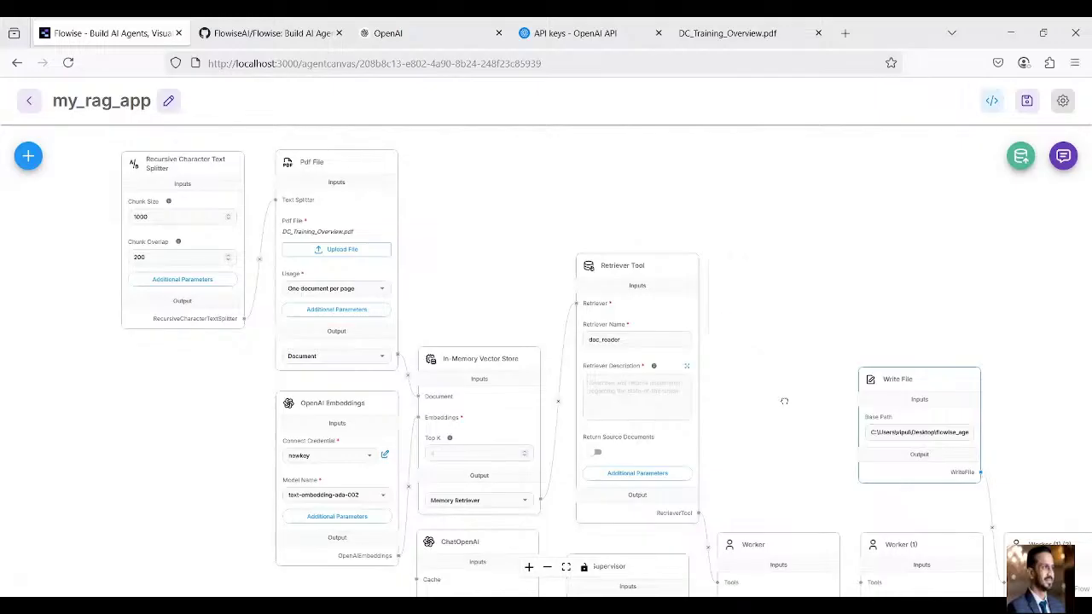
left_click_drag(739, 322, 708, 247)
left_click_drag(746, 340, 689, 269)
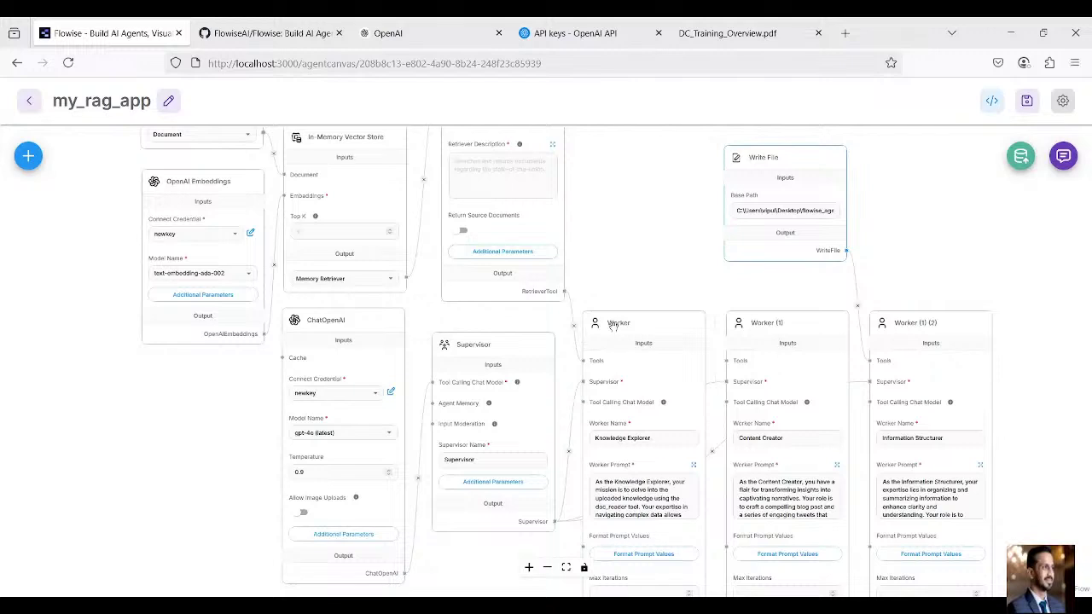
mouse_move(636, 329)
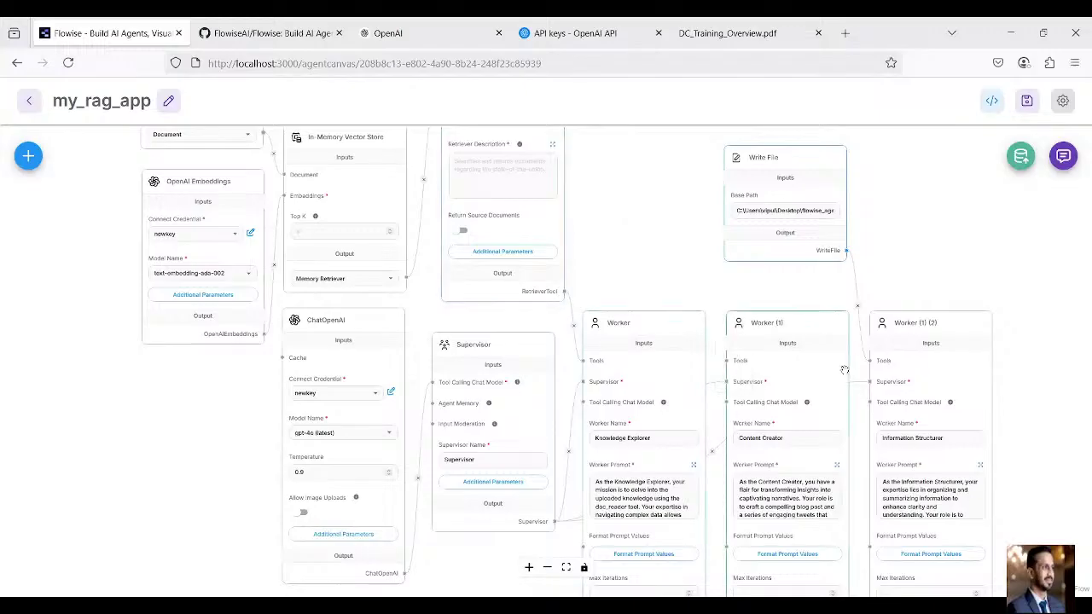
mouse_move(786, 399)
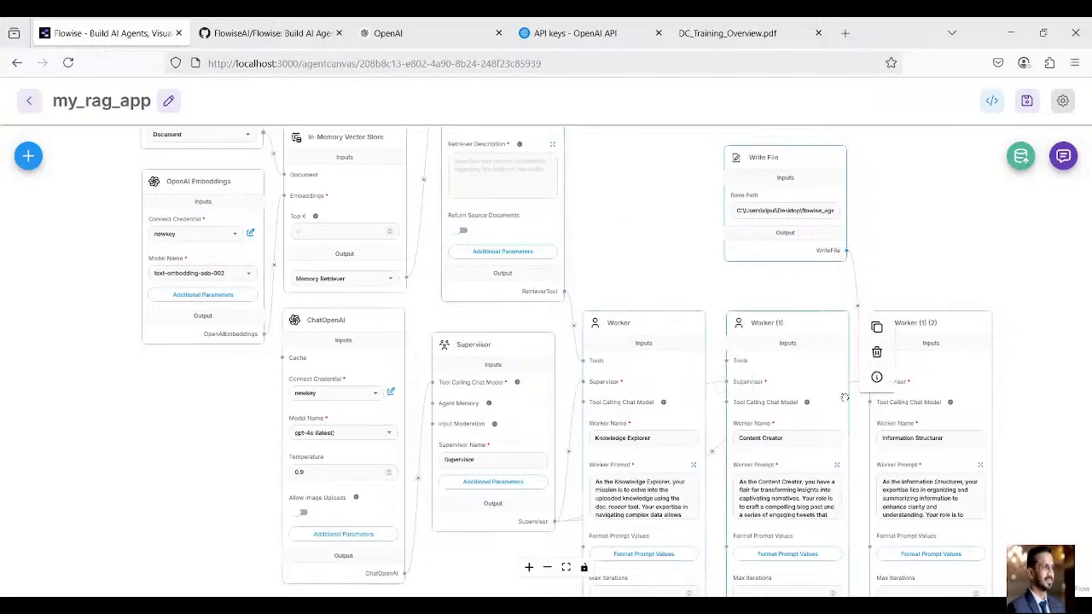
mouse_move(910, 399)
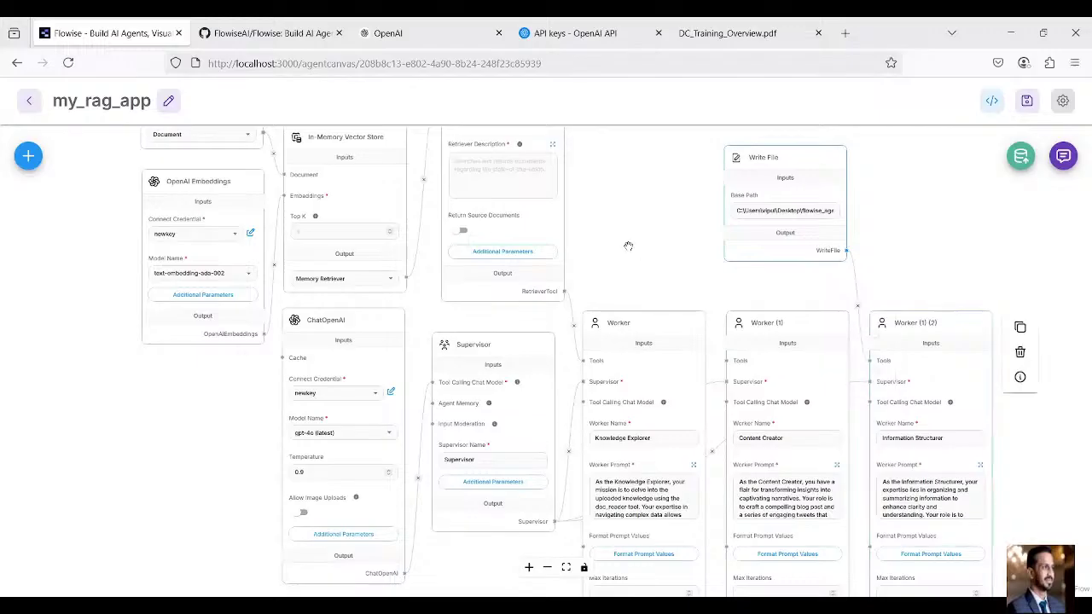
View the Popup Html code for embedding the app in a website or using it as an API, and close the dialog
left_click_drag(666, 308, 748, 466)
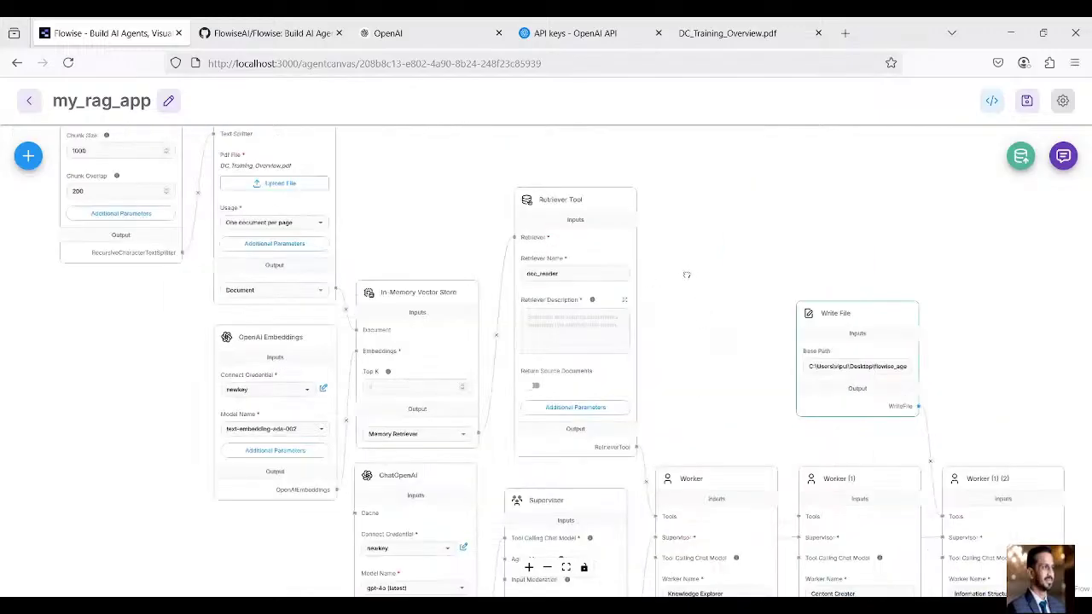
left_click_drag(686, 275, 756, 359)
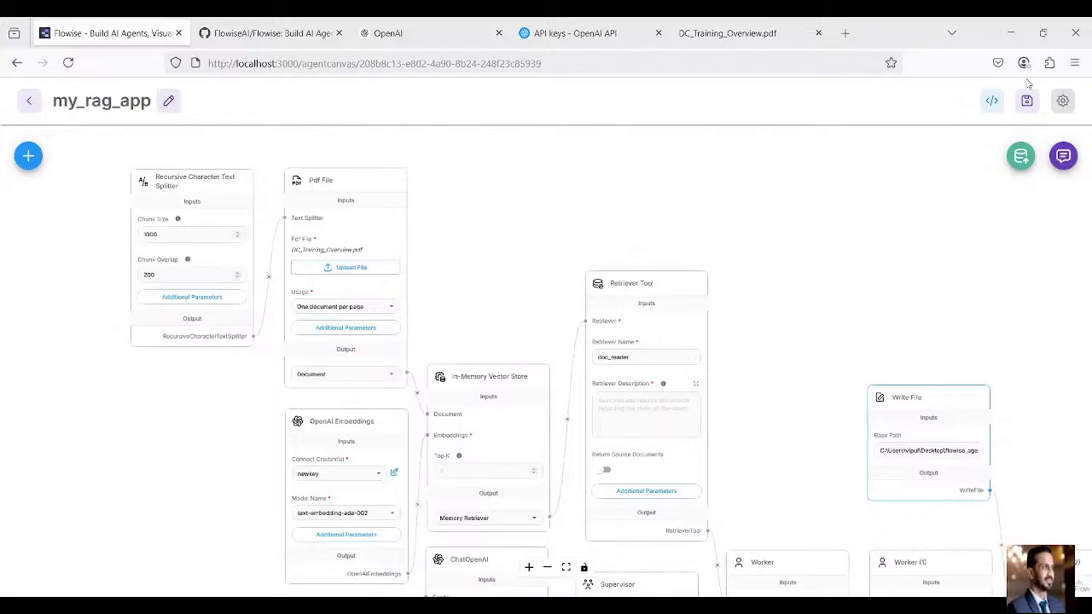
left_click(993, 101)
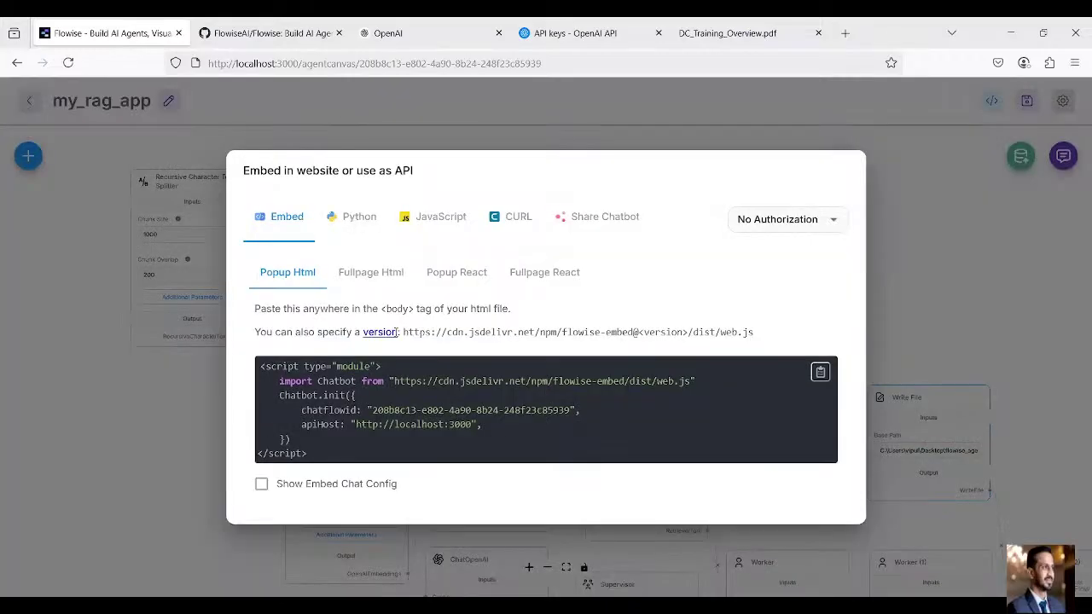
left_click(910, 147)
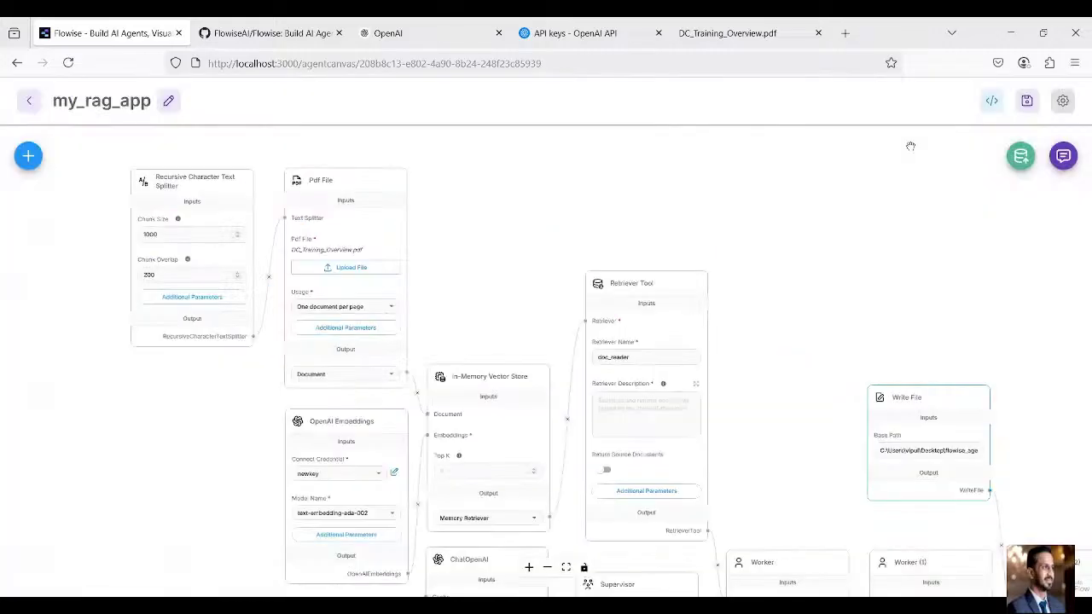